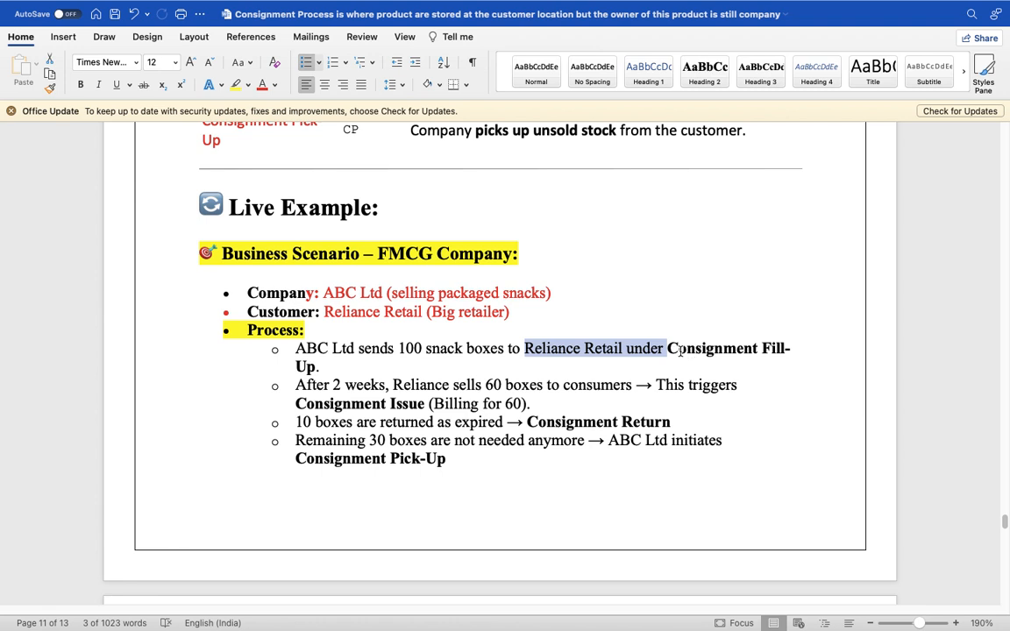
- Mark the Live Example's Fill-Up, 100 boxes, 60 sold, Issue and 10 returned phrases
{"action": "left_click_drag", "start_coordinate": [668, 349], "coordinate": [793, 351]}
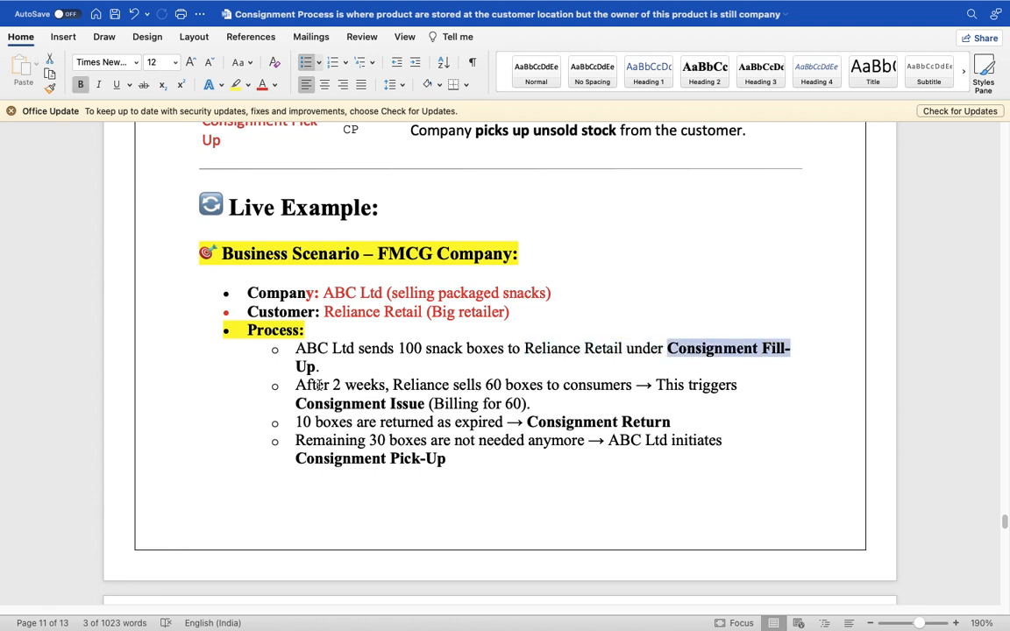
{"action": "left_click_drag", "start_coordinate": [297, 386], "coordinate": [453, 386]}
{"action": "left_click_drag", "start_coordinate": [433, 349], "coordinate": [402, 349]}
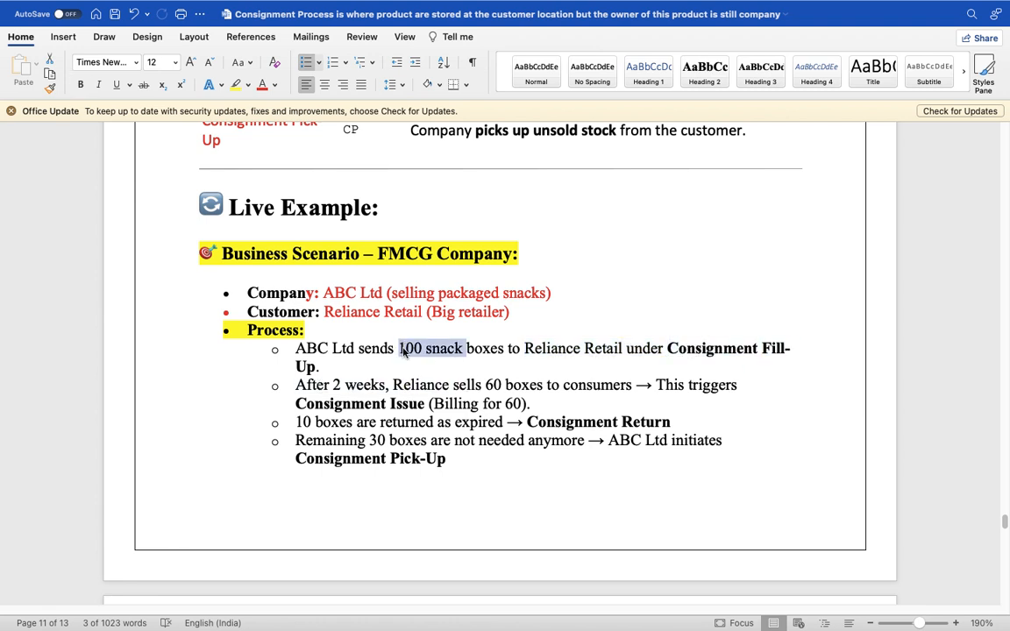
{"action": "left_click_drag", "start_coordinate": [476, 386], "coordinate": [602, 387]}
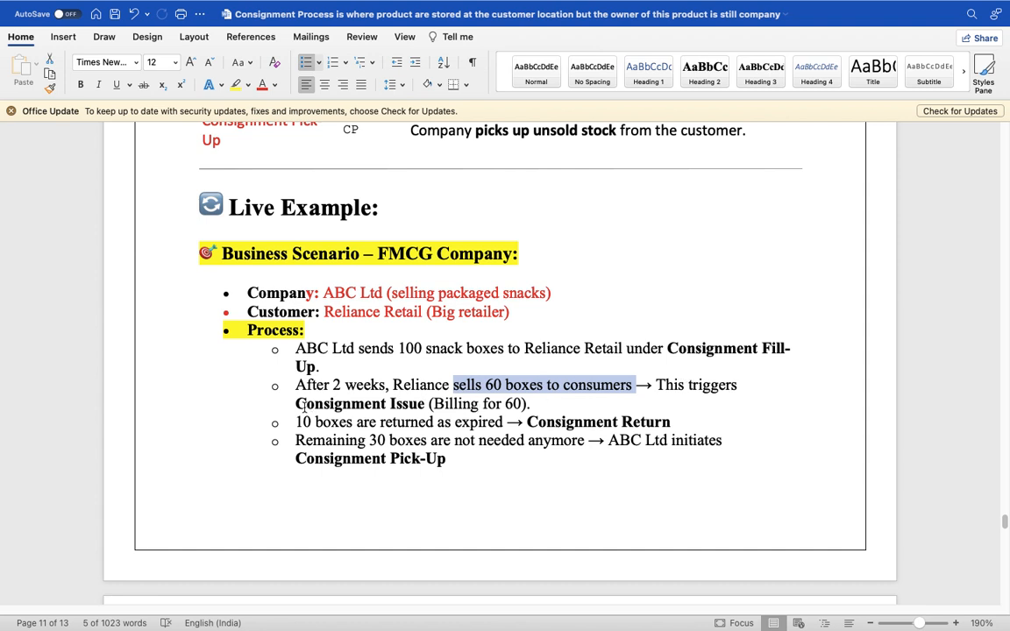
{"action": "left_click_drag", "start_coordinate": [295, 403], "coordinate": [527, 403]}
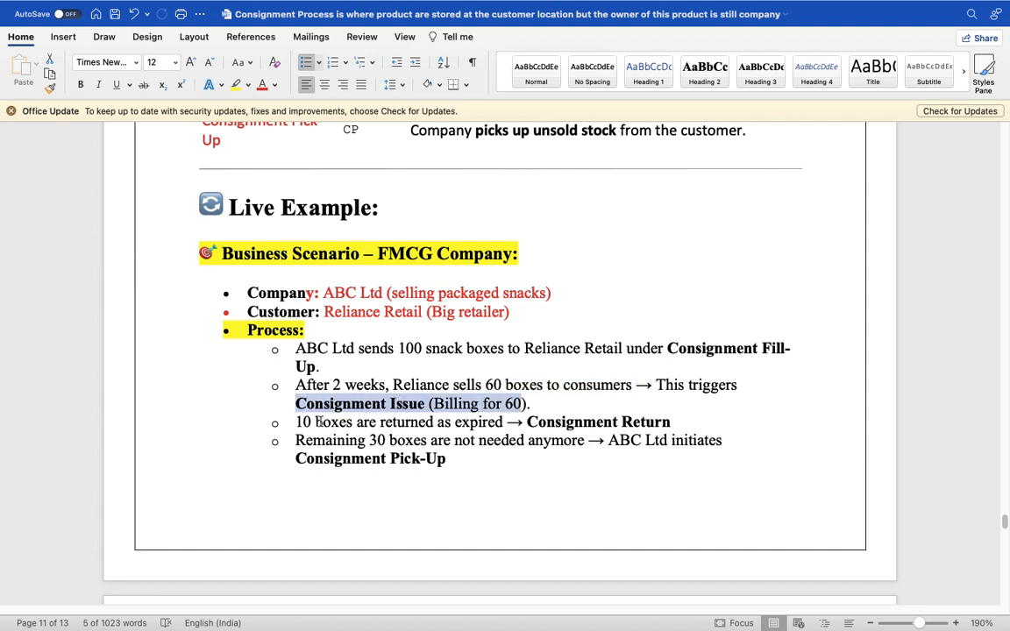
{"action": "left_click_drag", "start_coordinate": [296, 422], "coordinate": [473, 427]}
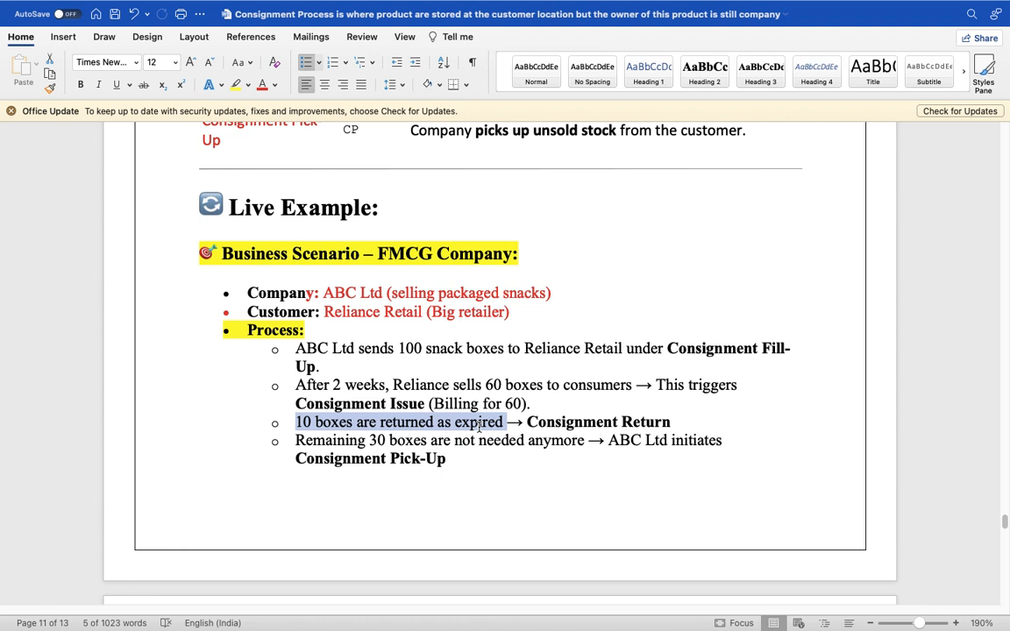
- Bold the Consignment Return term, then mark the remaining 30 boxes and the Consignment Pick-Up bullet
{"action": "left_click", "coordinate": [525, 422]}
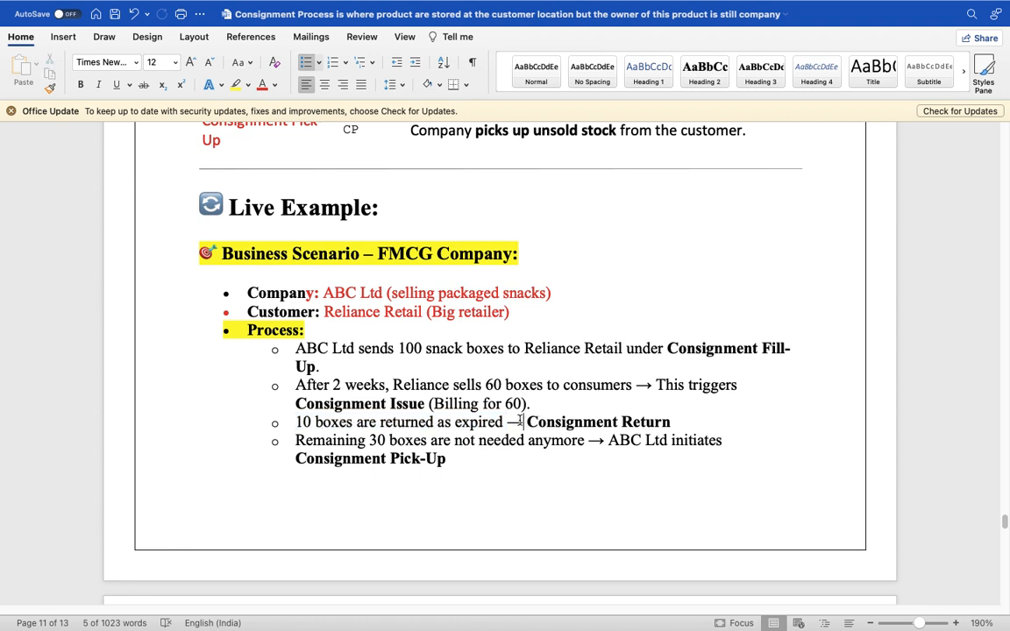
{"action": "left_click_drag", "start_coordinate": [526, 422], "coordinate": [662, 424]}
{"action": "key", "text": "super+b"}
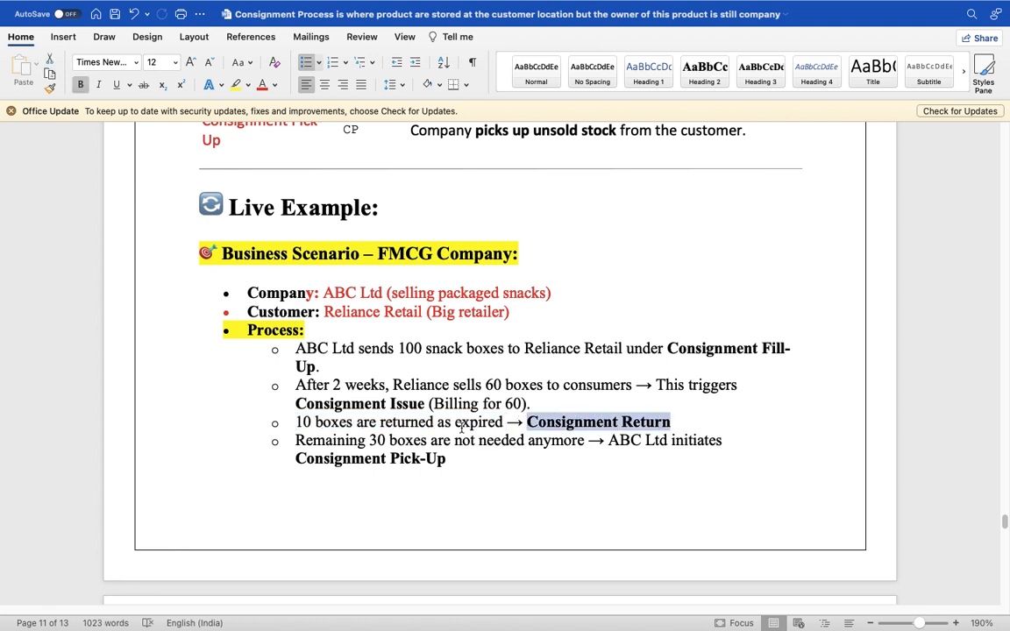
{"action": "left_click_drag", "start_coordinate": [296, 440], "coordinate": [430, 441]}
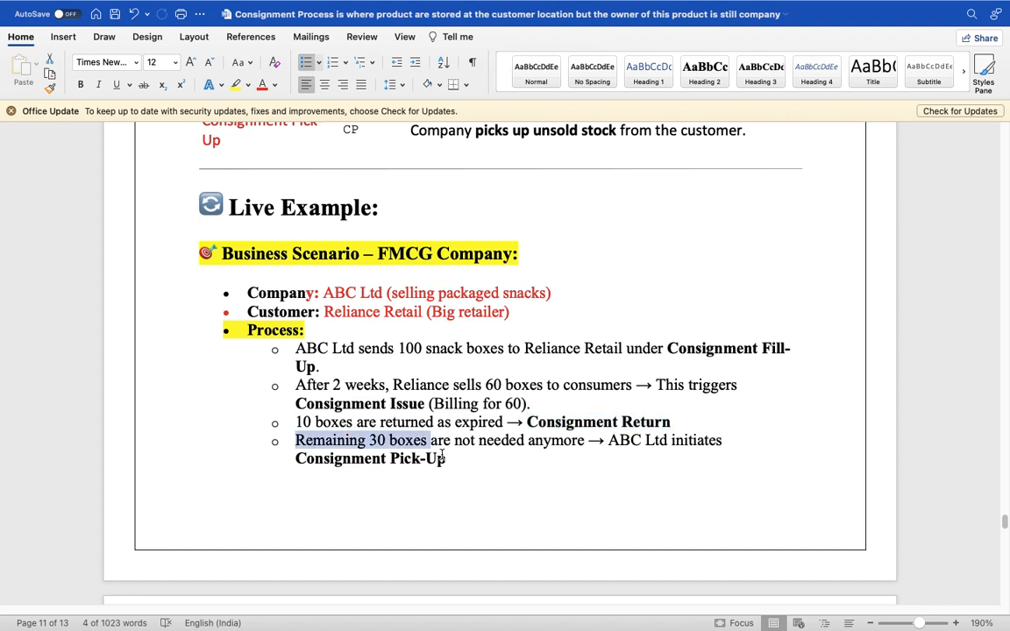
{"action": "triple_click", "coordinate": [341, 440]}
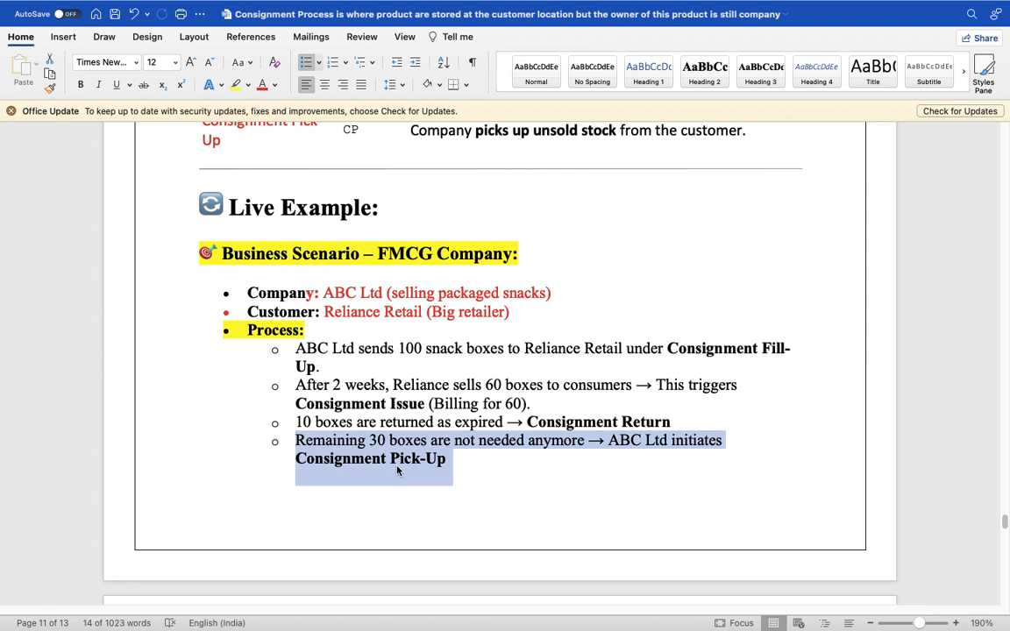
{"action": "left_click", "coordinate": [449, 459]}
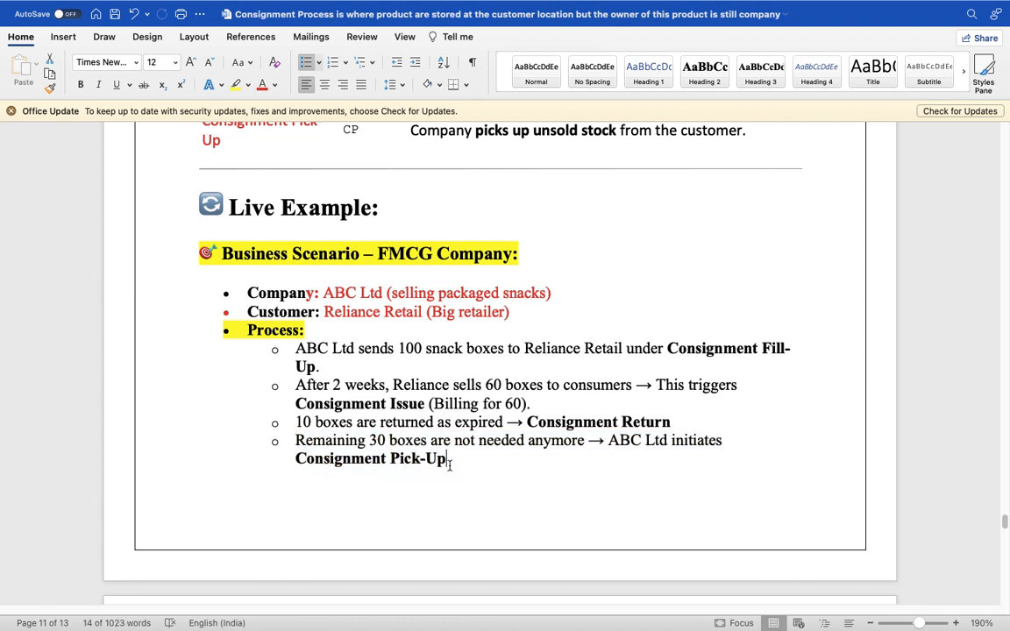
{"action": "left_click_drag", "start_coordinate": [449, 460], "coordinate": [326, 462]}
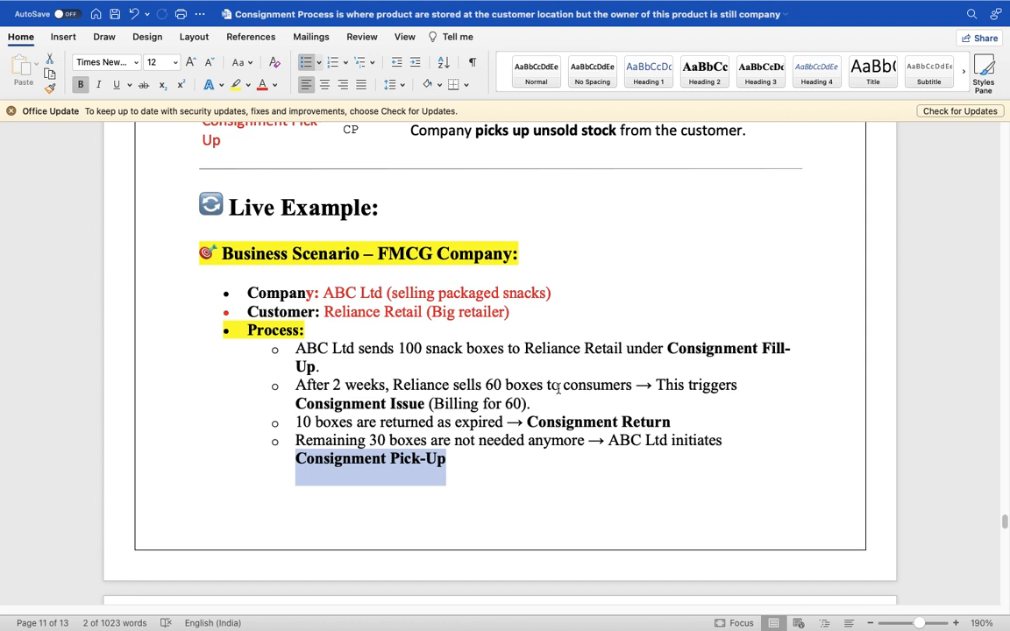
- Scroll down to the SAP Document Flow table and select its process rows
{"action": "scroll", "coordinate": [314, 386], "scroll_direction": "down", "scroll_amount": 5}
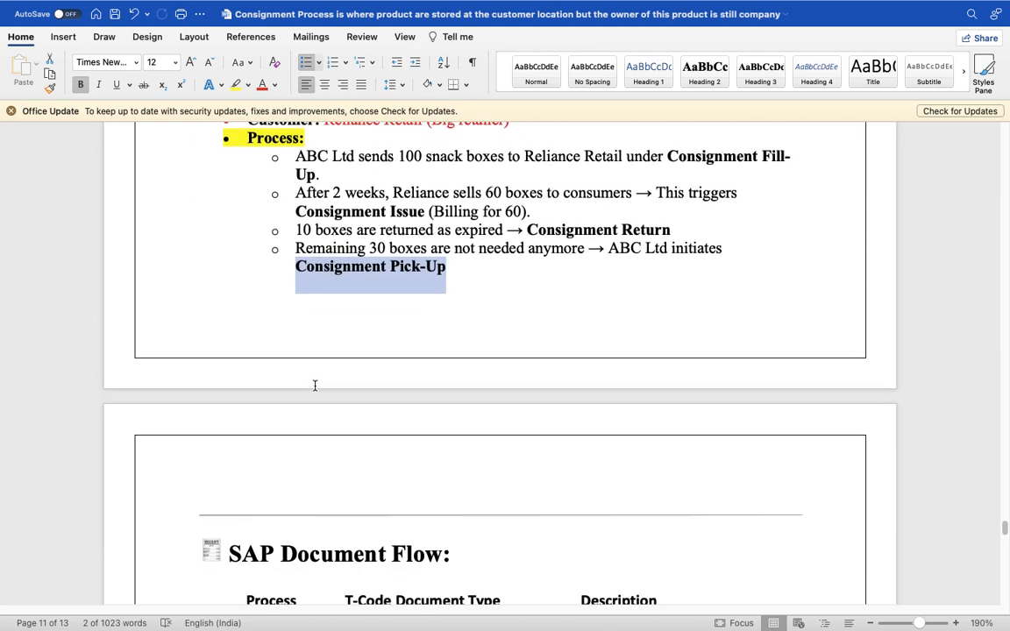
{"action": "scroll", "coordinate": [315, 386], "scroll_direction": "down", "scroll_amount": 5}
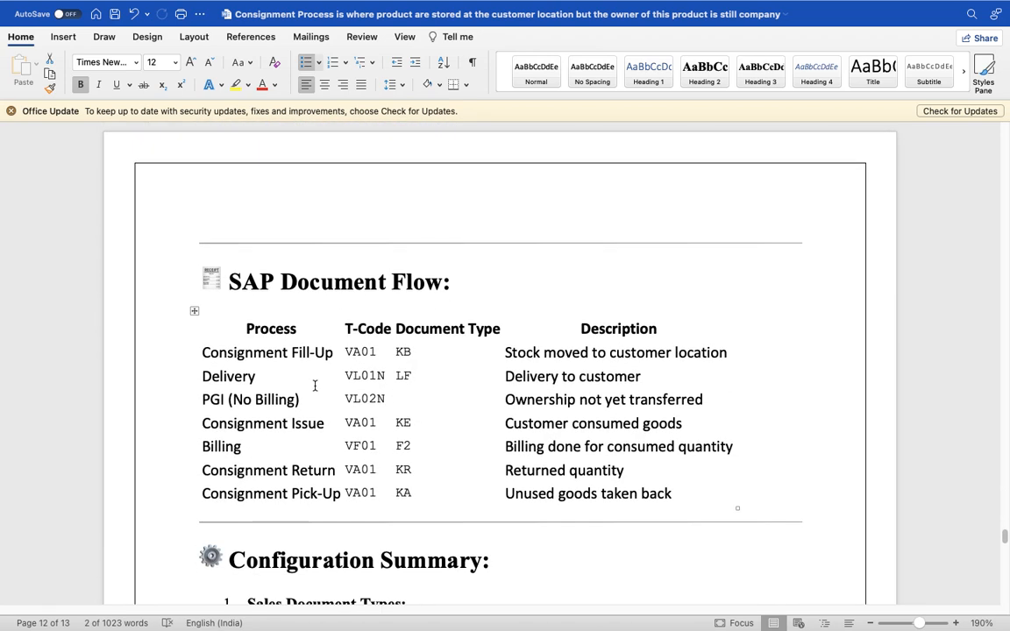
{"action": "left_click", "coordinate": [359, 377]}
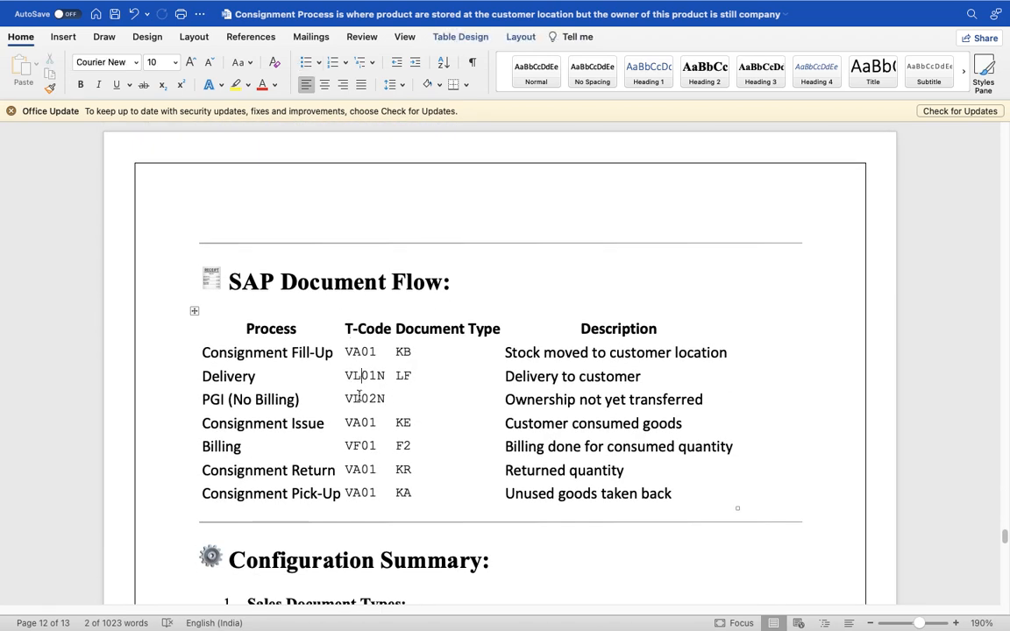
{"action": "left_click_drag", "start_coordinate": [414, 498], "coordinate": [360, 351]}
{"action": "left_click", "coordinate": [422, 358]}
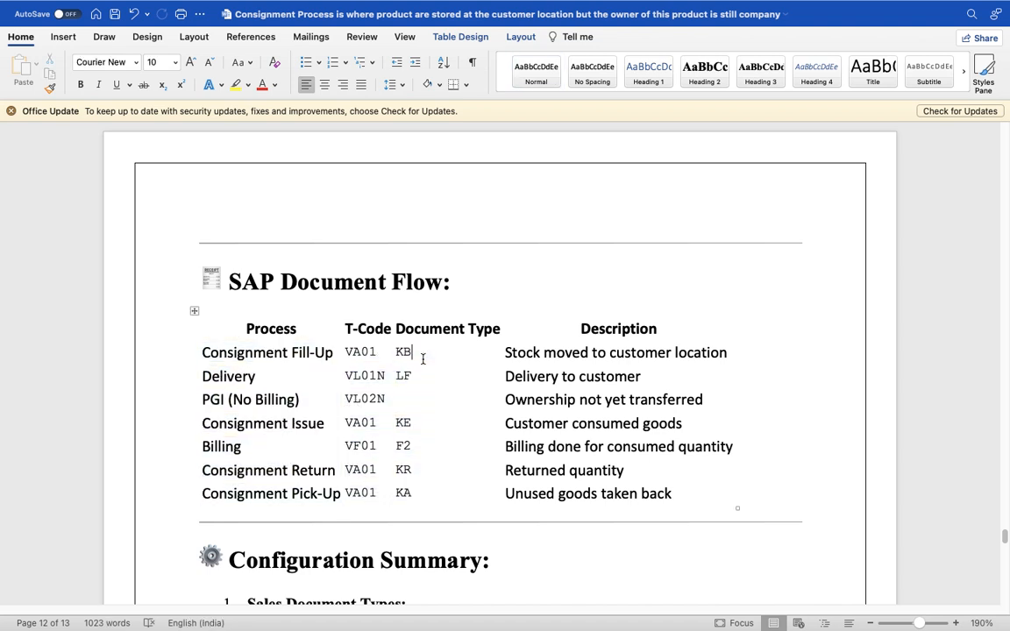
- Select document types KB, KE, KR, and VA01 with KA in the document flow table
{"action": "left_click_drag", "start_coordinate": [422, 359], "coordinate": [400, 357]}
{"action": "left_click_drag", "start_coordinate": [429, 421], "coordinate": [394, 421]}
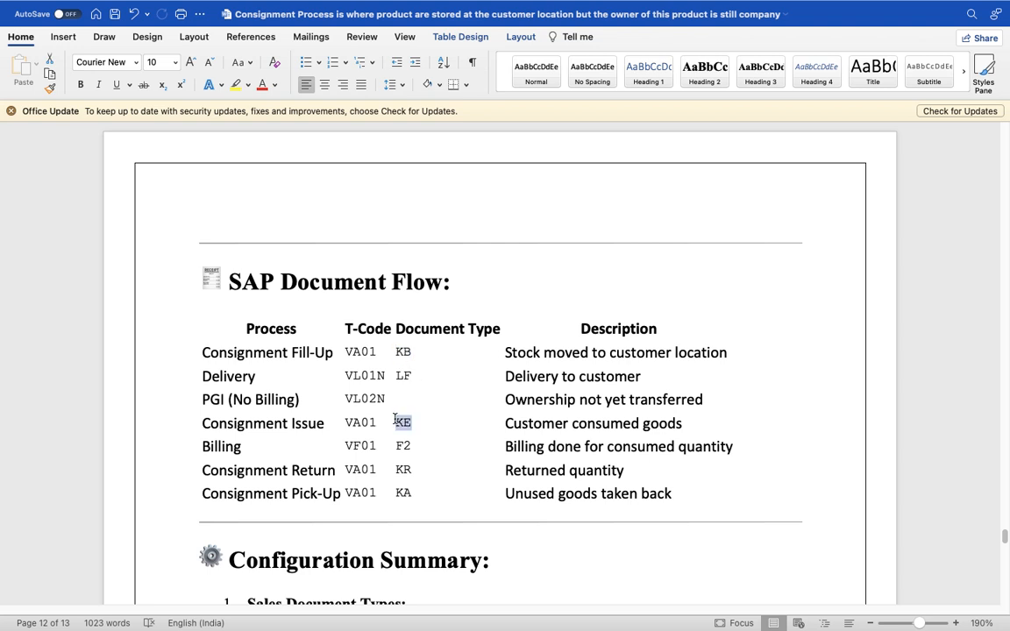
{"action": "scroll", "coordinate": [431, 421], "scroll_direction": "down", "scroll_amount": 1}
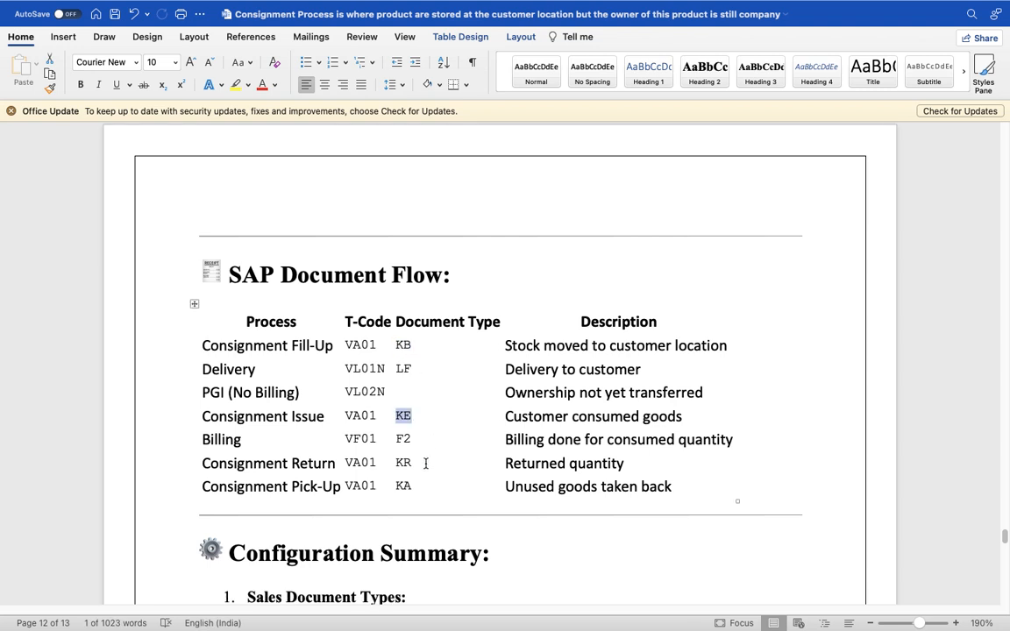
{"action": "left_click_drag", "start_coordinate": [425, 463], "coordinate": [395, 462]}
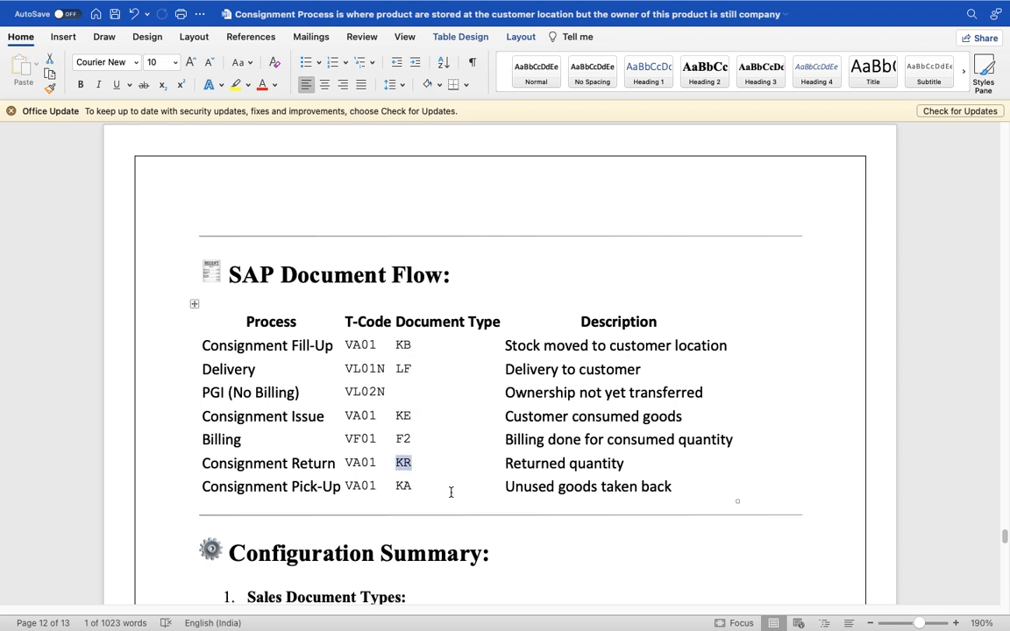
{"action": "left_click_drag", "start_coordinate": [451, 493], "coordinate": [360, 488]}
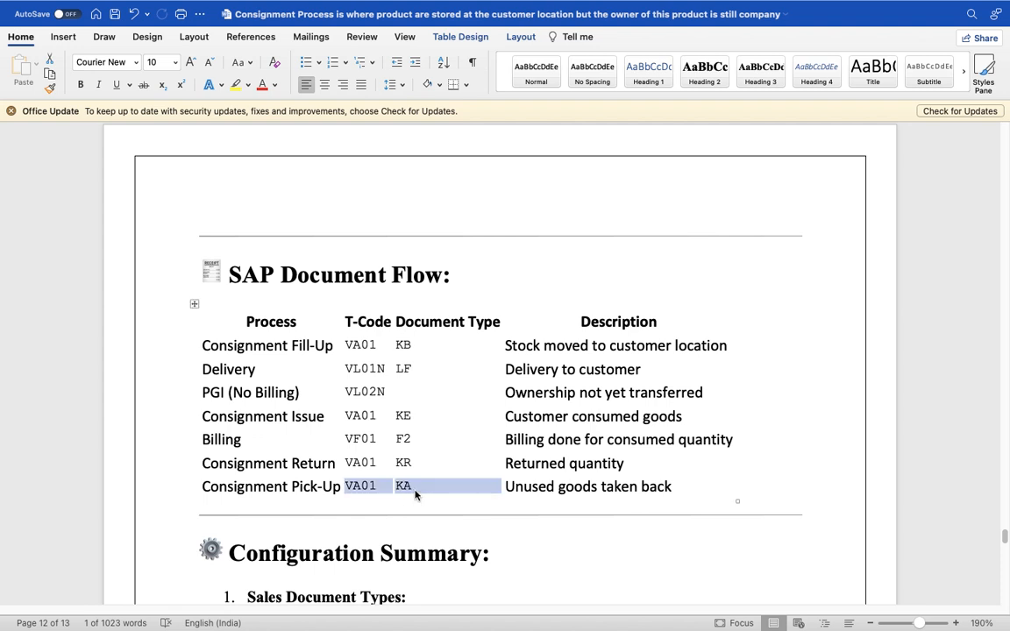
{"action": "left_click", "coordinate": [419, 484]}
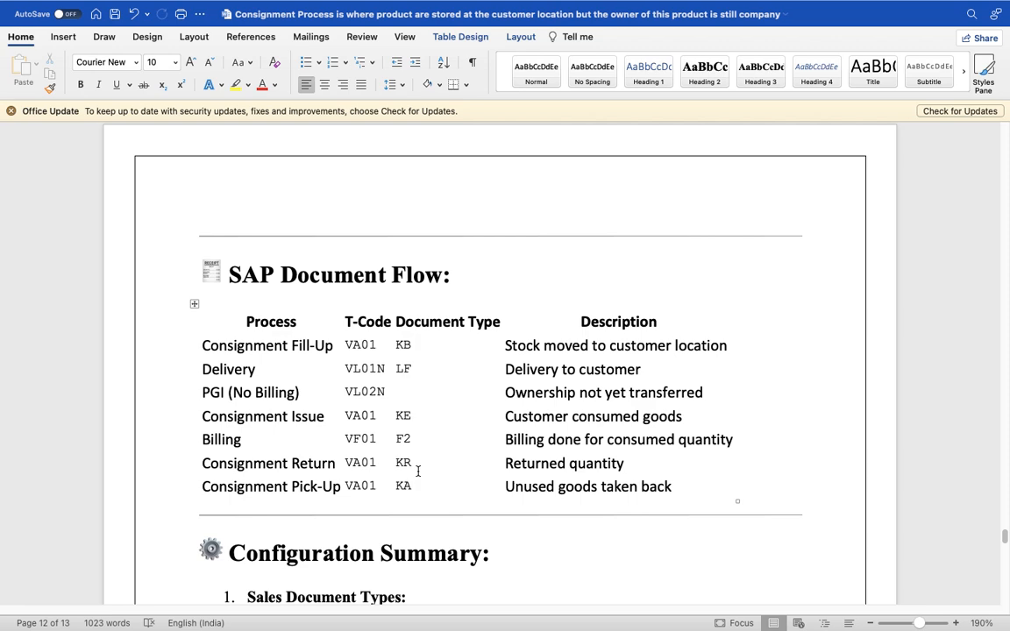
- Take the Word document out of full screen
{"action": "key", "text": "super+Tab"}
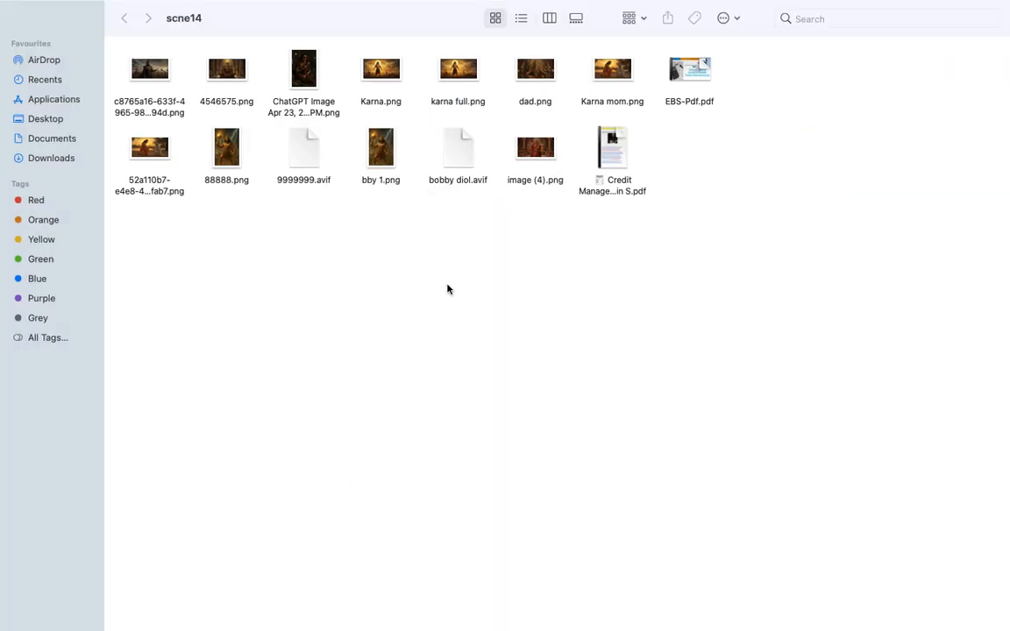
{"action": "key", "text": "super+Tab"}
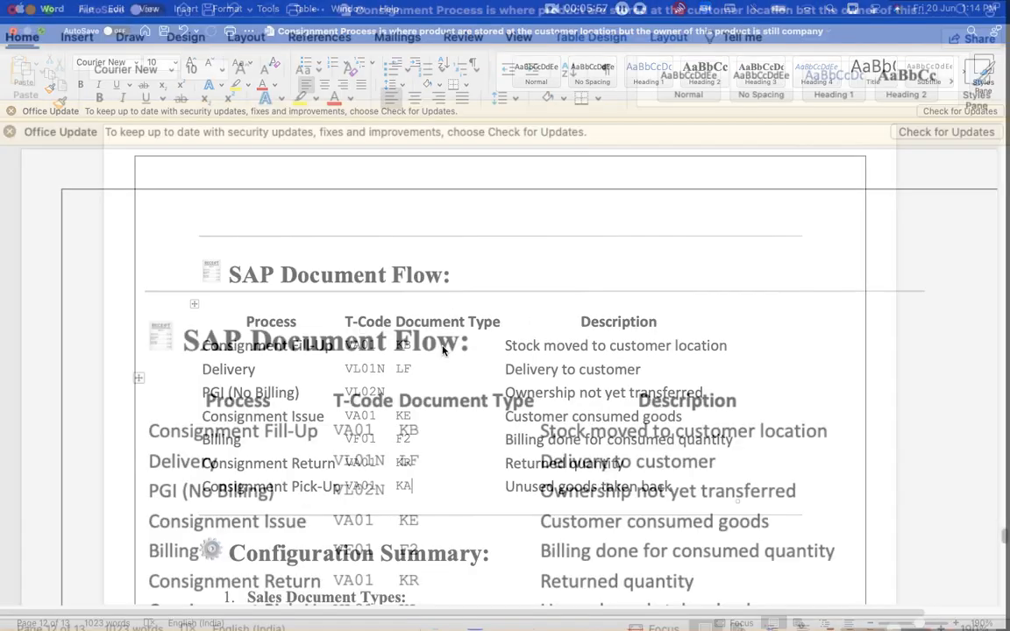
{"action": "left_click", "coordinate": [41, 32]}
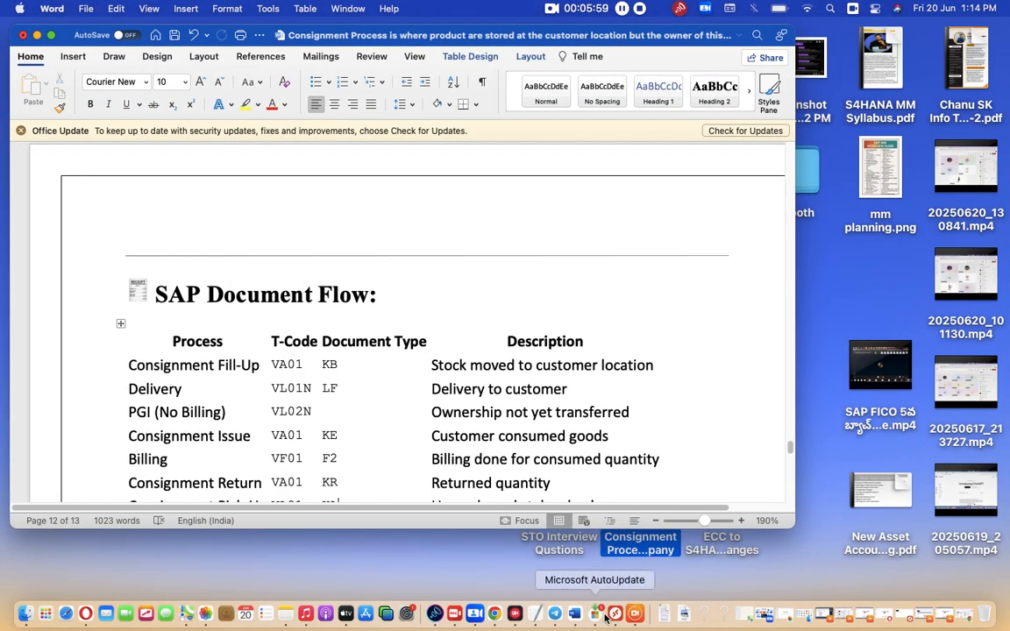
- Share the entire screen in the Teams meeting in Chrome, then switch back to Word
{"action": "left_click", "coordinate": [495, 613]}
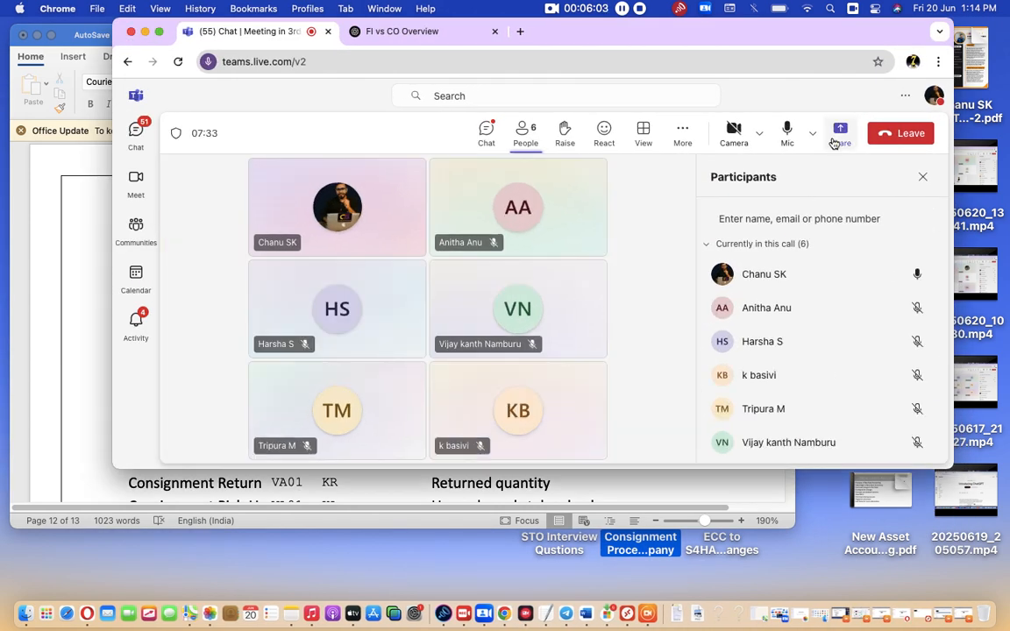
{"action": "left_click", "coordinate": [836, 140]}
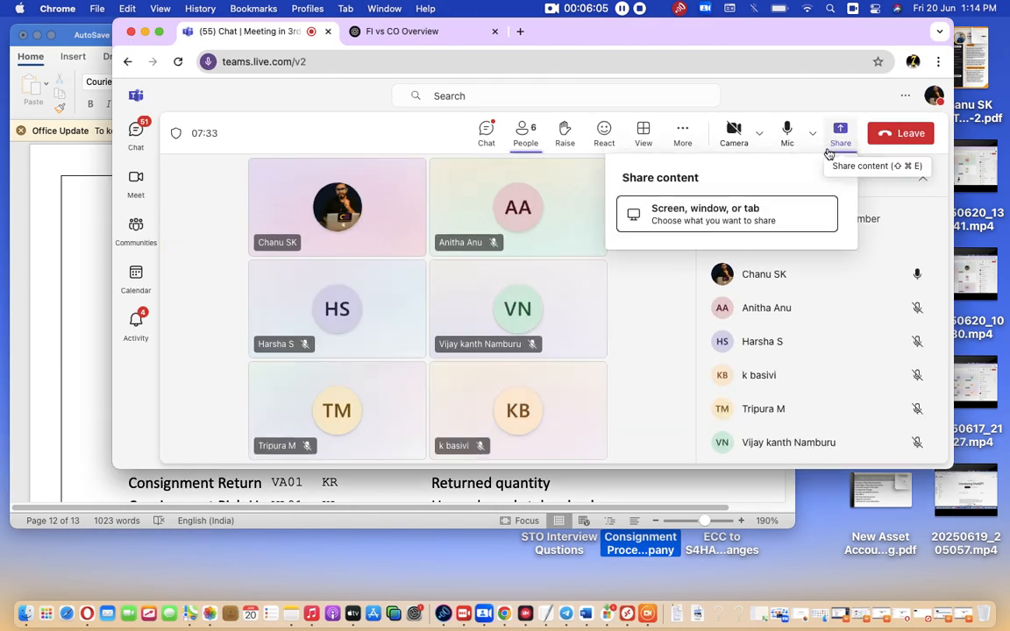
{"action": "left_click", "coordinate": [730, 216]}
{"action": "left_click", "coordinate": [657, 143]}
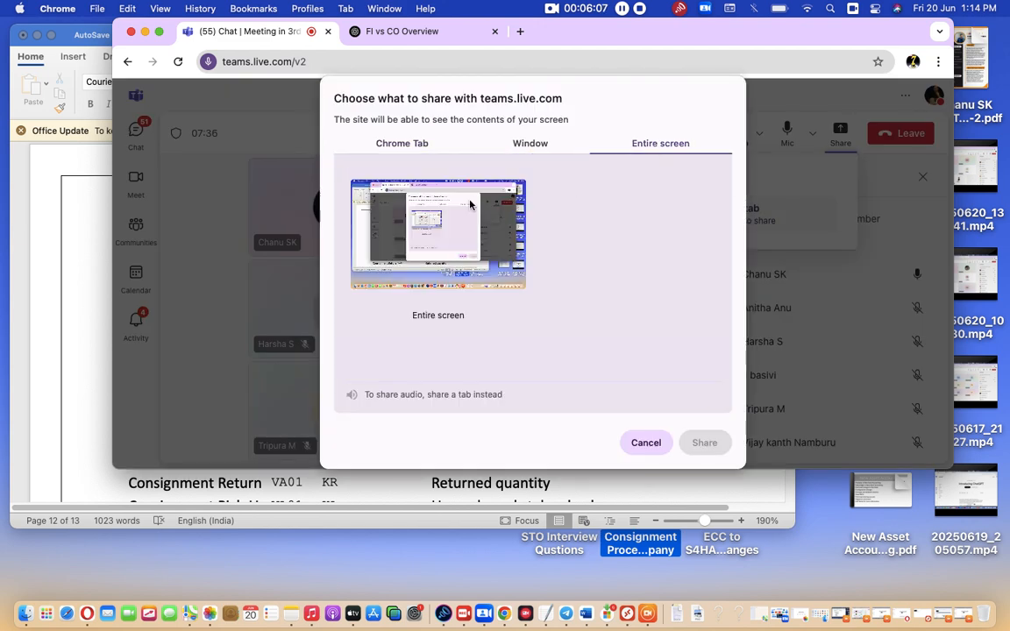
{"action": "left_click", "coordinate": [705, 443]}
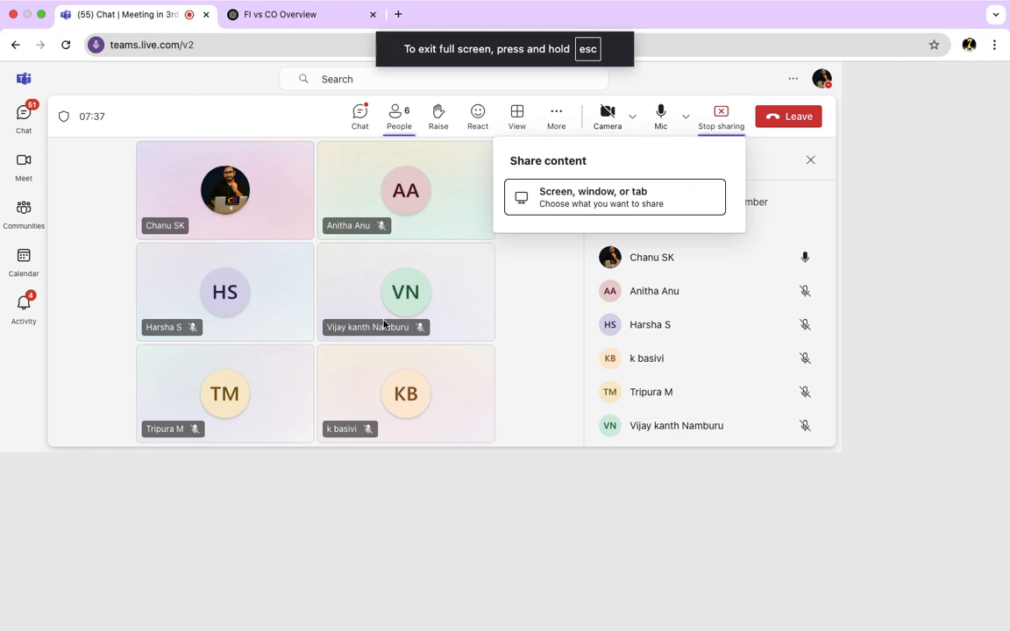
{"action": "key", "text": "ctrl+Left"}
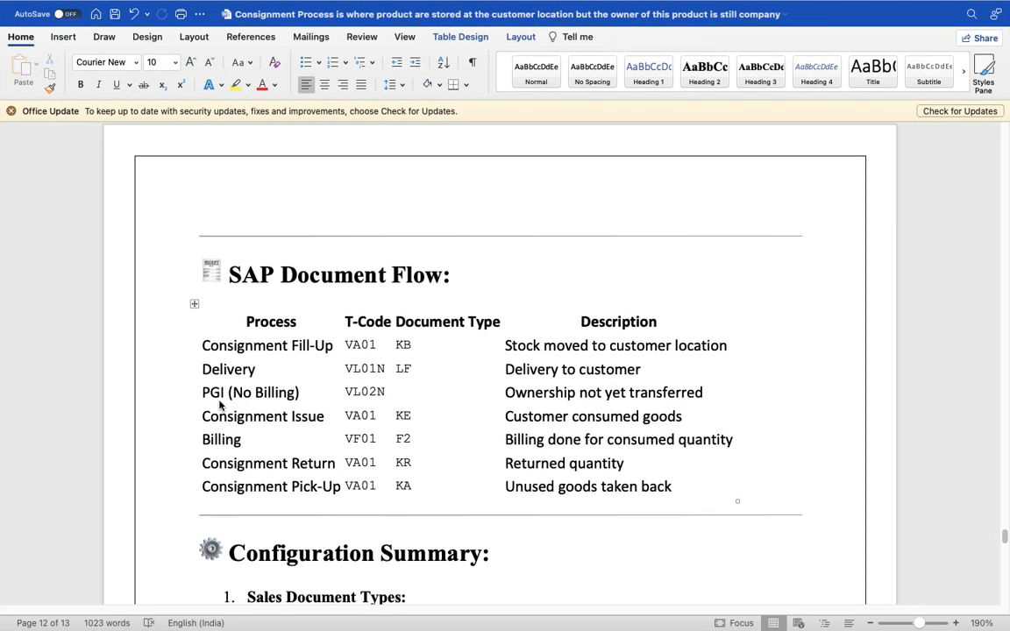
{"action": "scroll", "coordinate": [347, 406], "scroll_direction": "up", "scroll_amount": 5}
{"action": "scroll", "coordinate": [348, 406], "scroll_direction": "up", "scroll_amount": 10}
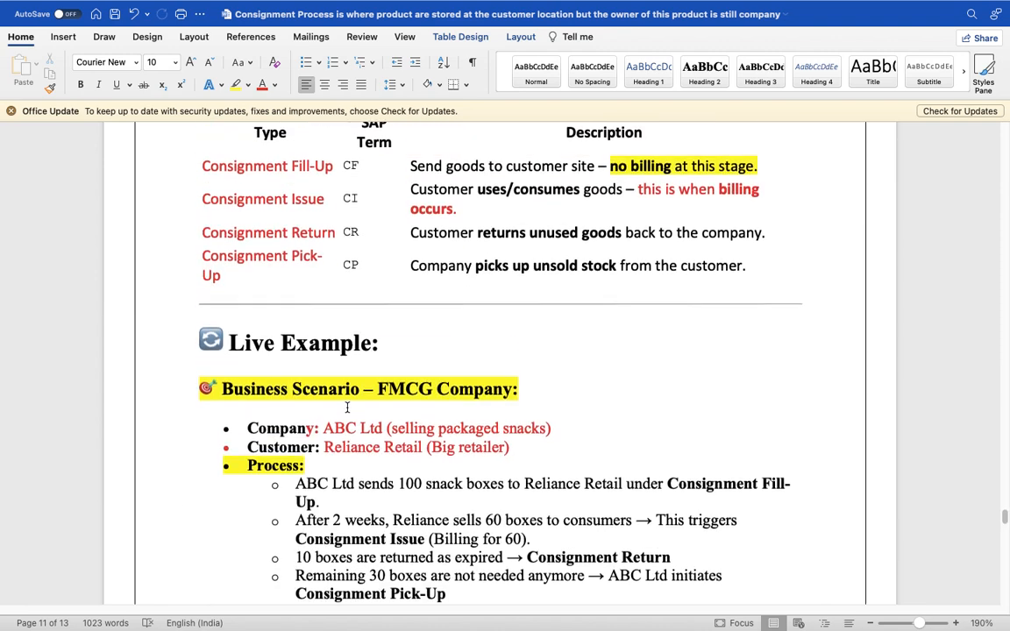
{"action": "scroll", "coordinate": [348, 406], "scroll_direction": "down", "scroll_amount": 1}
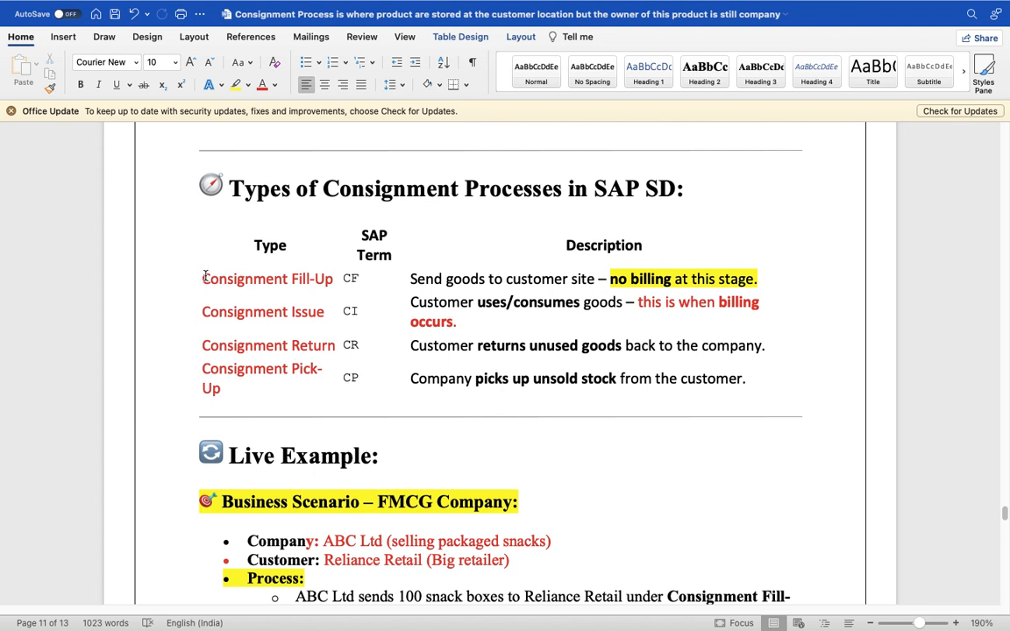
{"action": "left_click_drag", "start_coordinate": [207, 272], "coordinate": [371, 403]}
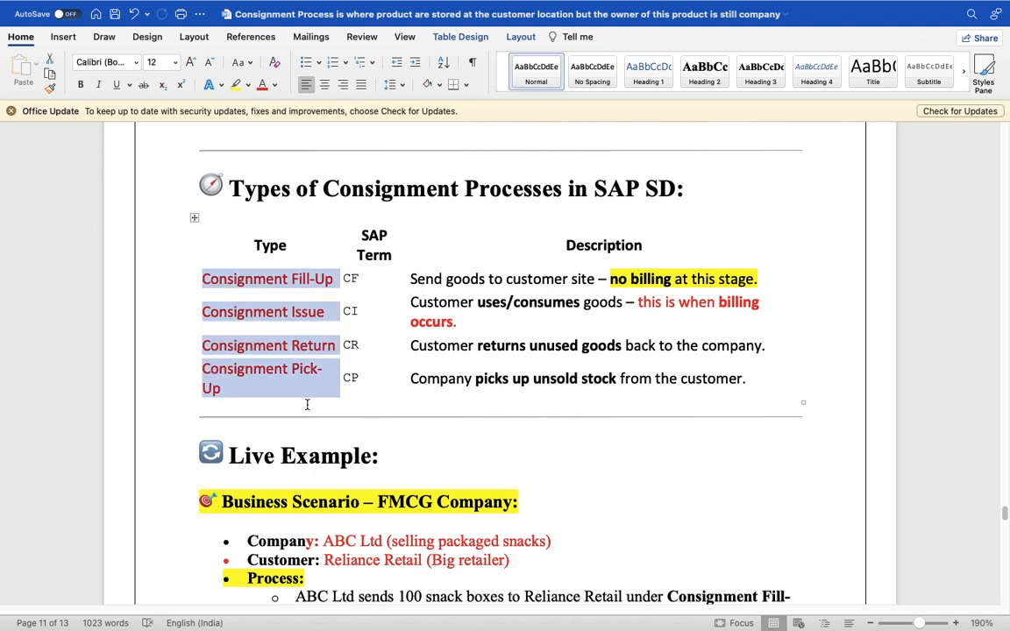
{"action": "scroll", "coordinate": [272, 418], "scroll_direction": "down", "scroll_amount": 5}
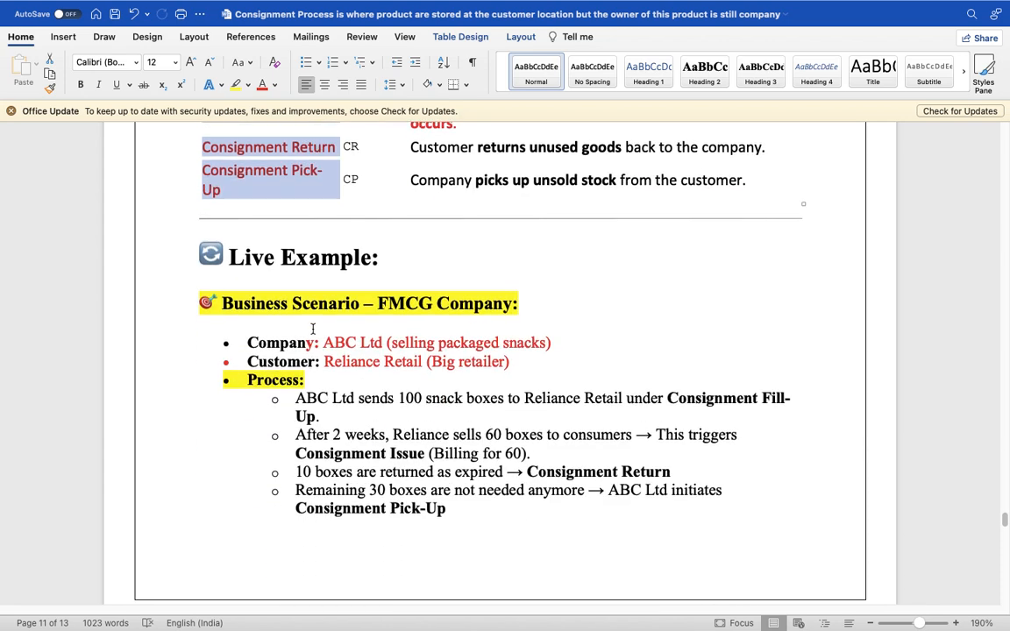
{"action": "left_click_drag", "start_coordinate": [323, 343], "coordinate": [565, 354]}
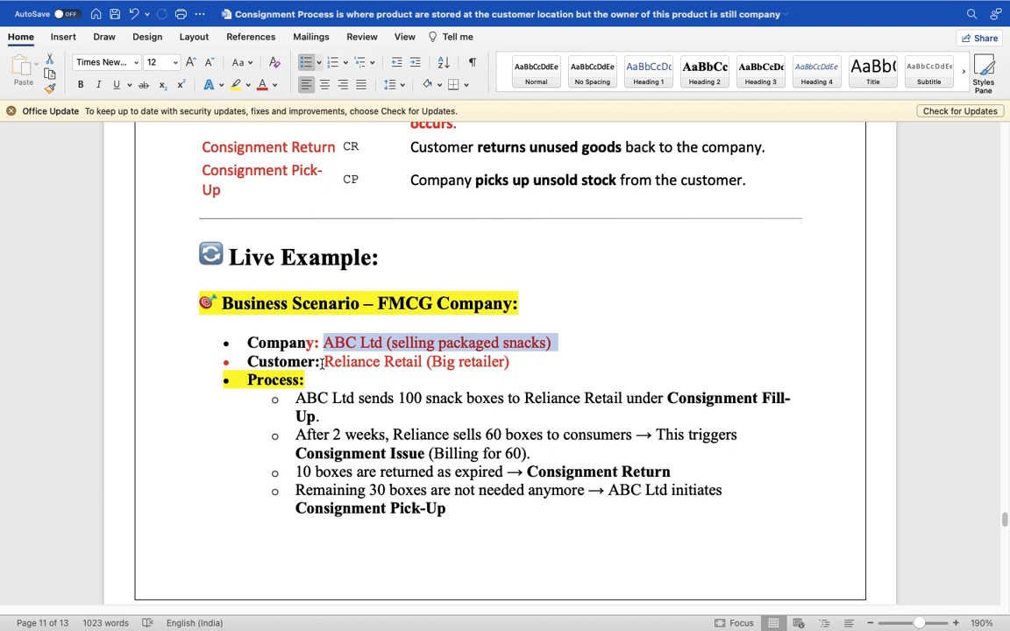
{"action": "left_click_drag", "start_coordinate": [322, 362], "coordinate": [470, 368]}
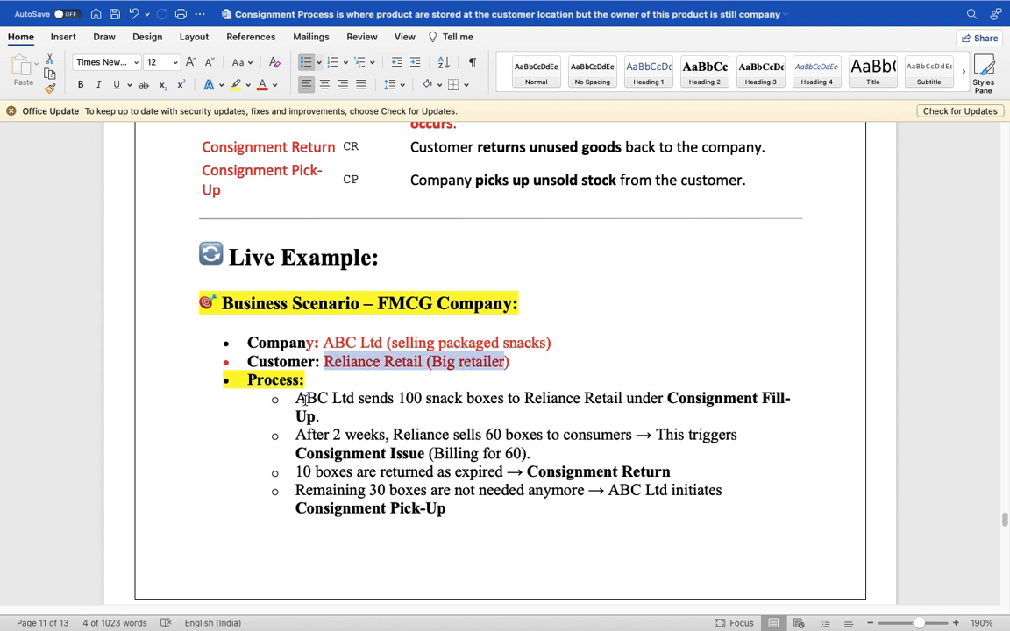
{"action": "left_click_drag", "start_coordinate": [296, 398], "coordinate": [524, 401]}
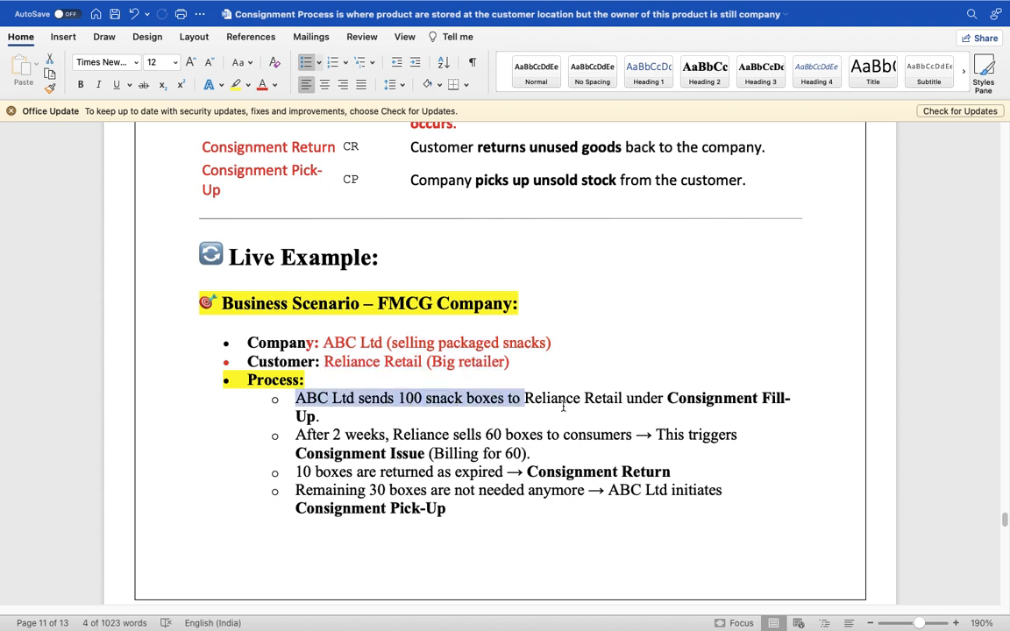
{"action": "left_click", "coordinate": [681, 399]}
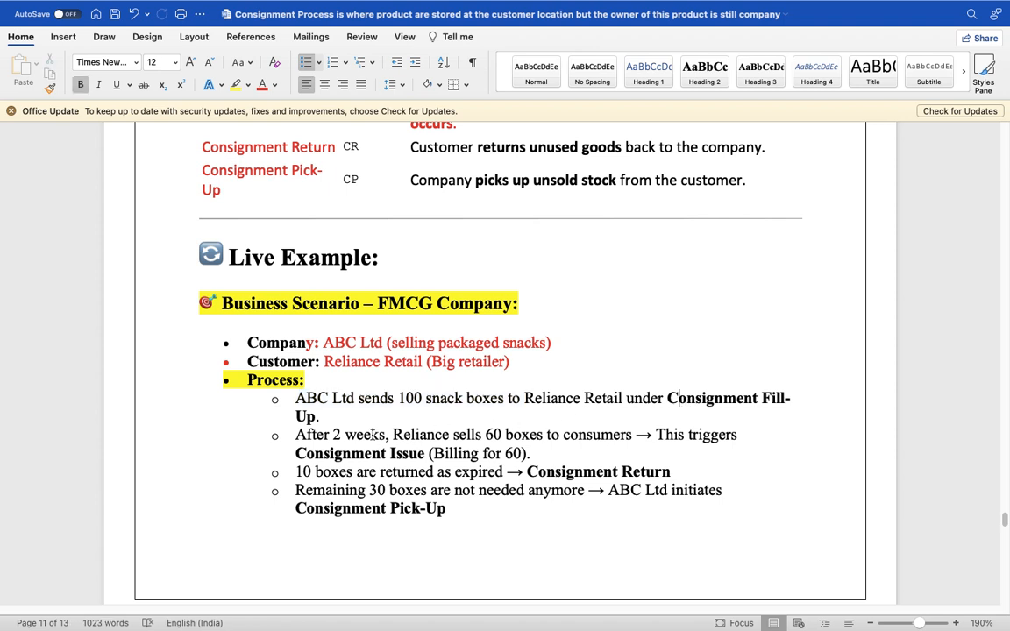
{"action": "left_click", "coordinate": [372, 435]}
{"action": "left_click_drag", "start_coordinate": [412, 436], "coordinate": [622, 436]}
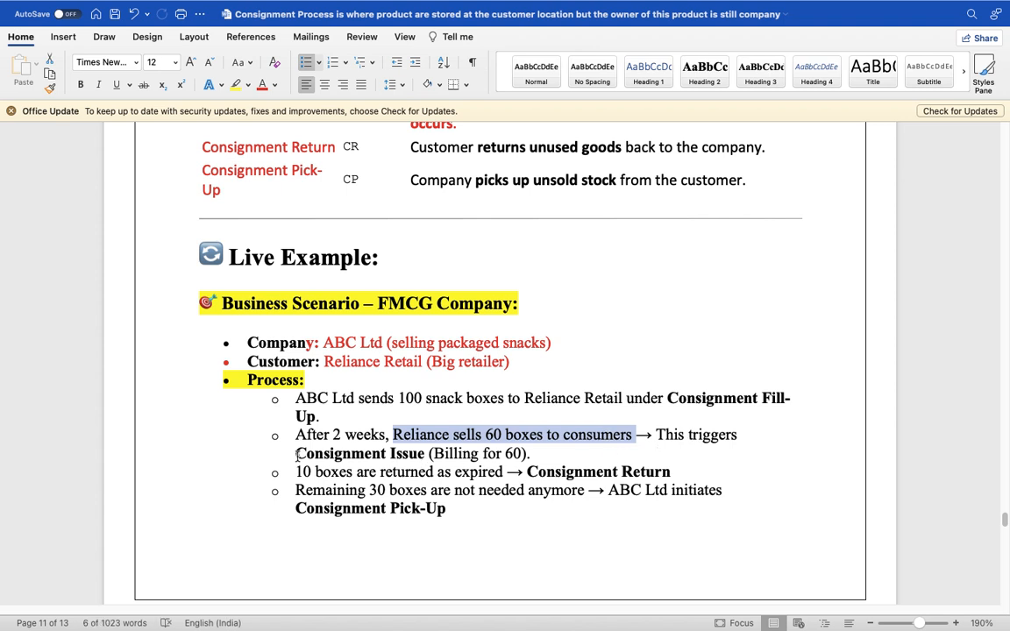
{"action": "left_click_drag", "start_coordinate": [295, 454], "coordinate": [552, 460]}
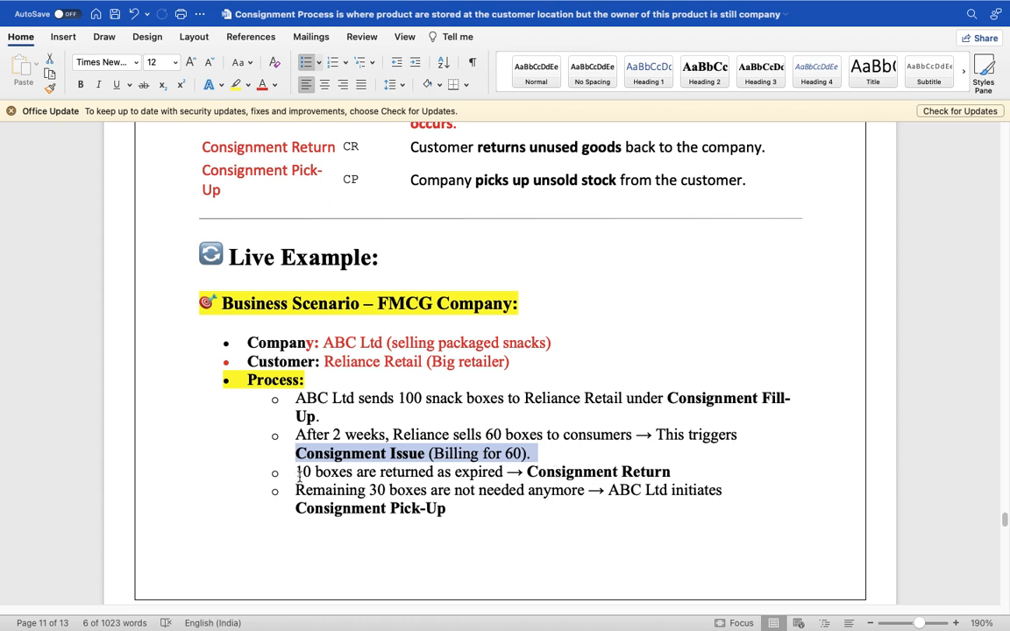
{"action": "left_click_drag", "start_coordinate": [299, 472], "coordinate": [681, 472]}
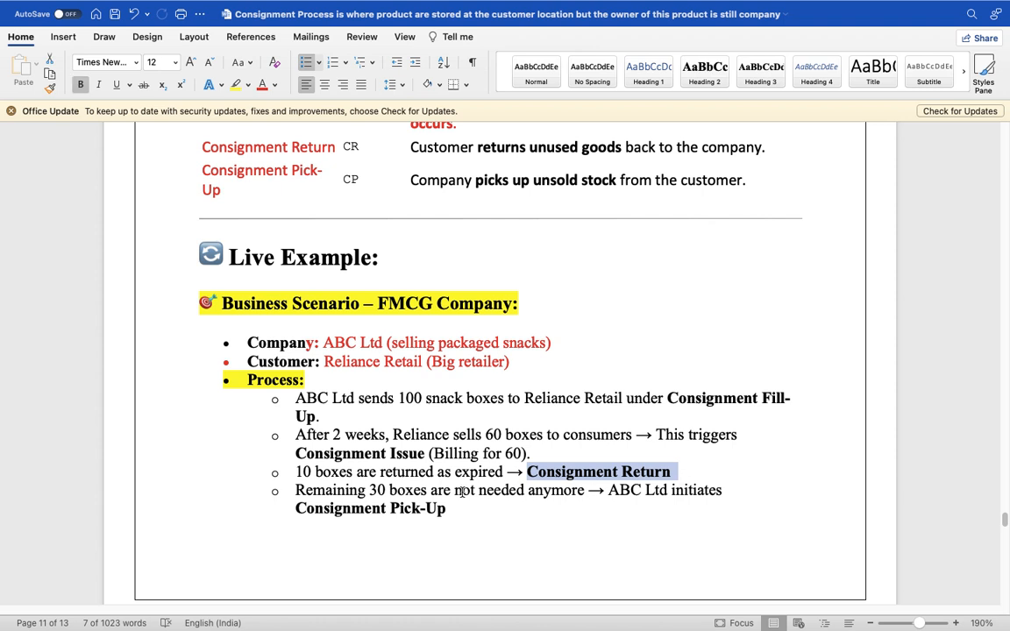
{"action": "mouse_move", "coordinate": [295, 491]}
{"action": "left_mouse_down"}
{"action": "mouse_move", "coordinate": [412, 525]}
{"action": "mouse_move", "coordinate": [487, 508]}
{"action": "mouse_move", "coordinate": [403, 508]}
{"action": "mouse_move", "coordinate": [295, 491]}
{"action": "left_mouse_up"}
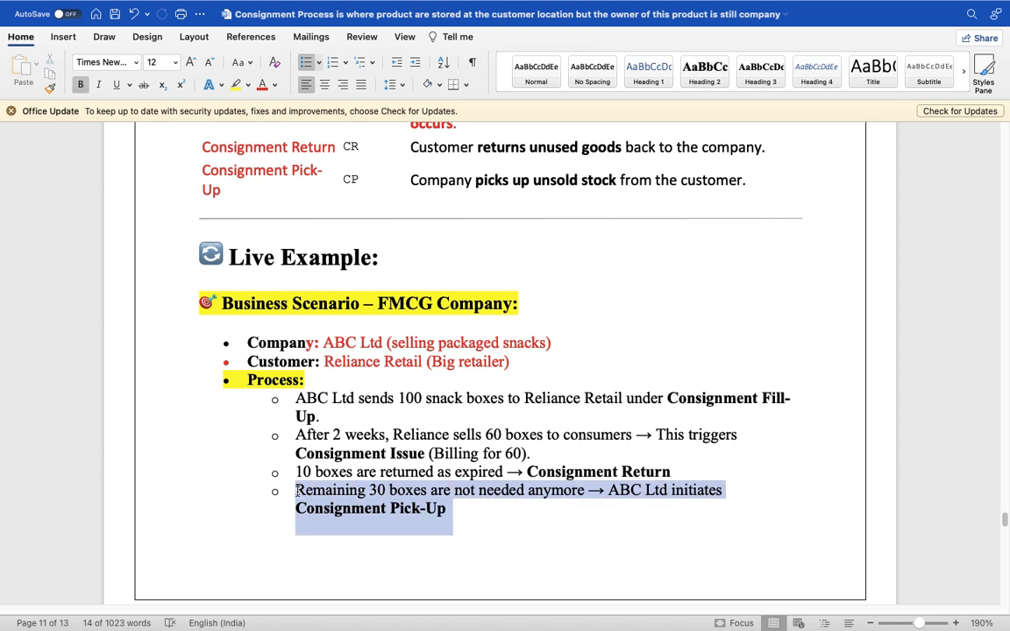
{"action": "left_click", "coordinate": [391, 526]}
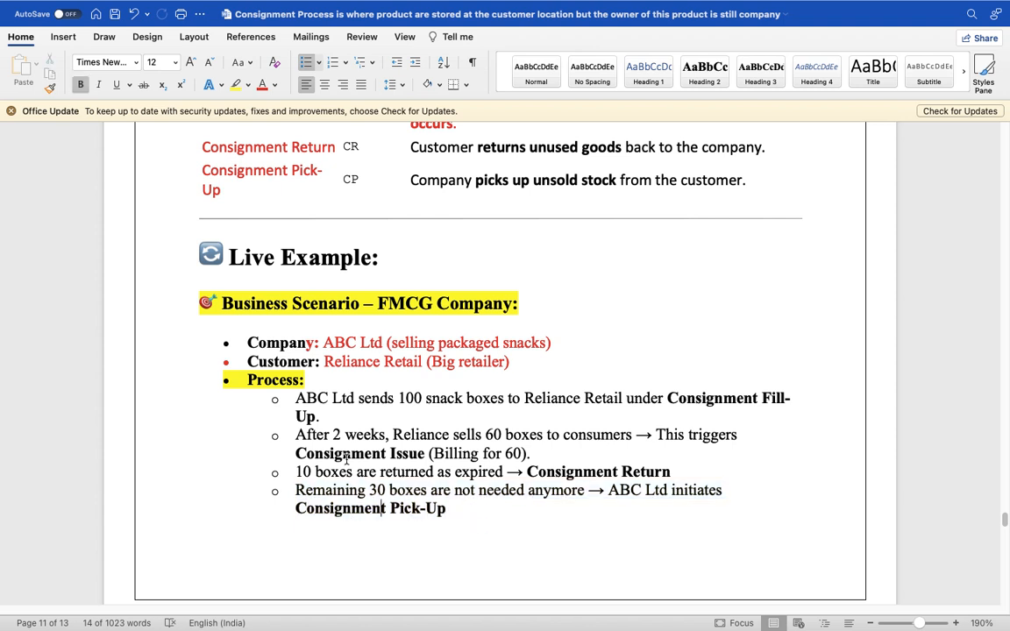
{"action": "left_click_drag", "start_coordinate": [246, 343], "coordinate": [506, 517]}
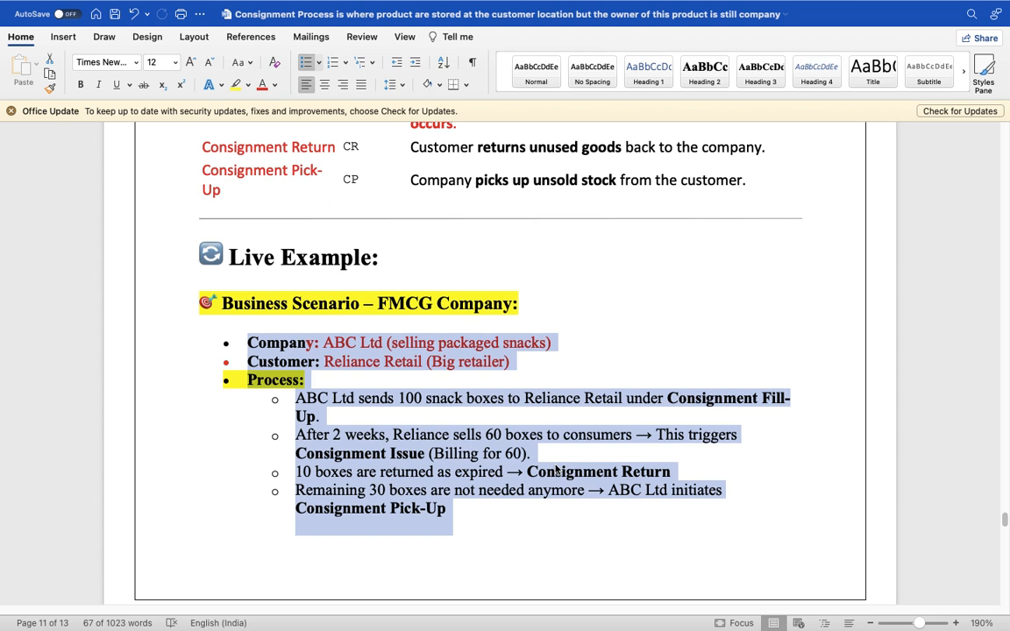
{"action": "triple_click", "coordinate": [462, 507]}
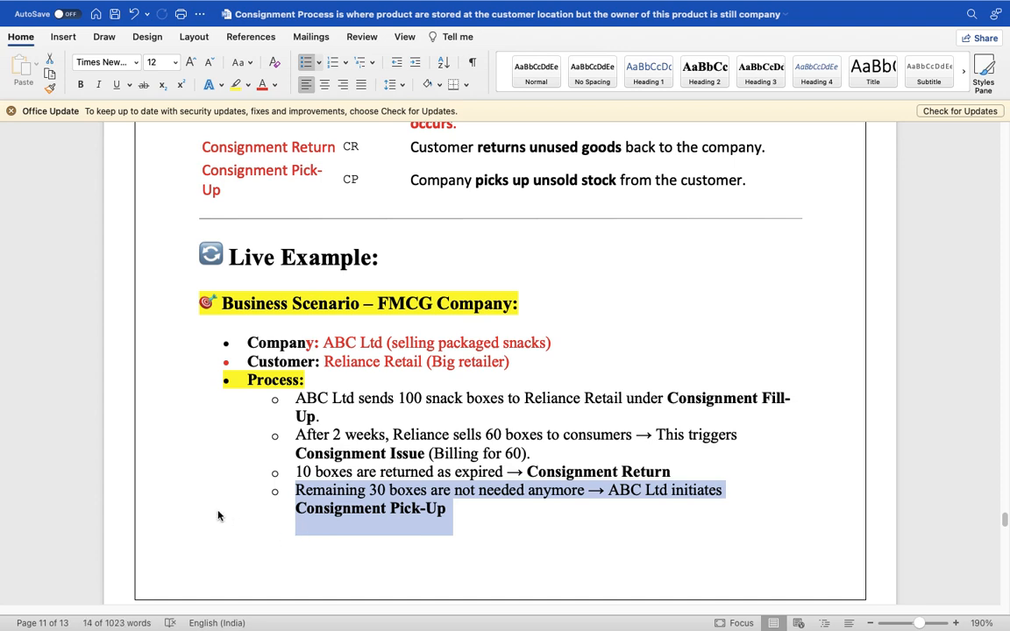
{"action": "scroll", "coordinate": [218, 515], "scroll_direction": "down", "scroll_amount": 10}
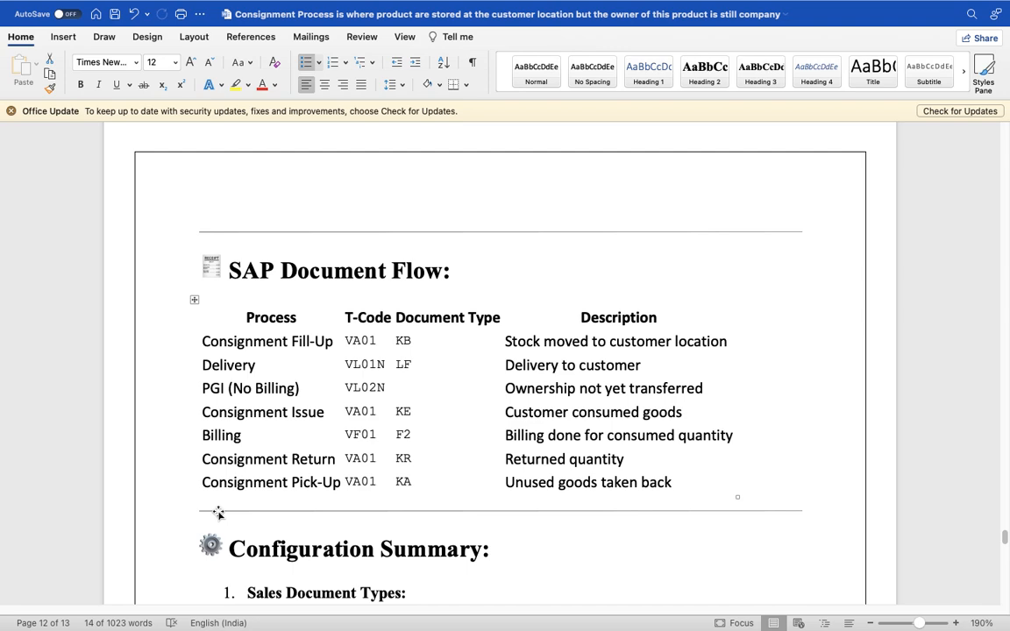
{"action": "scroll", "coordinate": [218, 514], "scroll_direction": "up", "scroll_amount": 15}
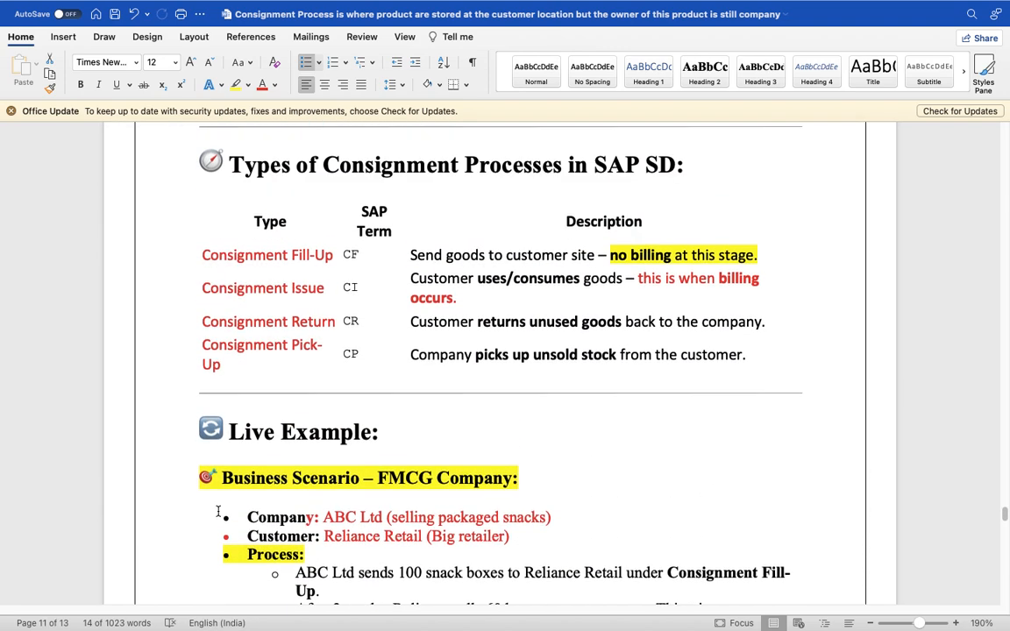
{"action": "scroll", "coordinate": [219, 513], "scroll_direction": "up", "scroll_amount": 2}
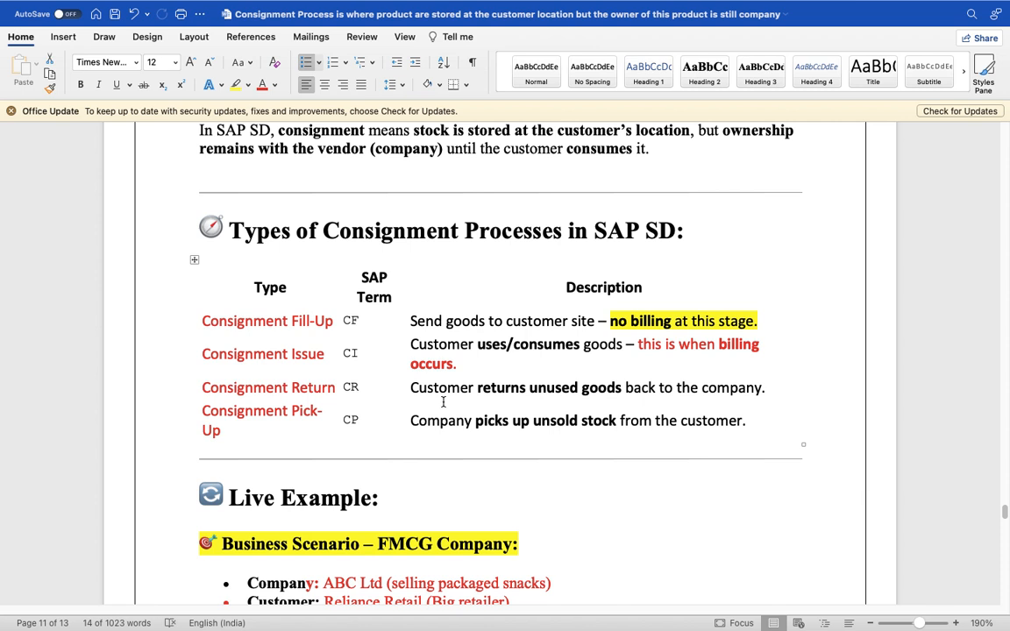
{"action": "left_click_drag", "start_coordinate": [411, 421], "coordinate": [735, 429]}
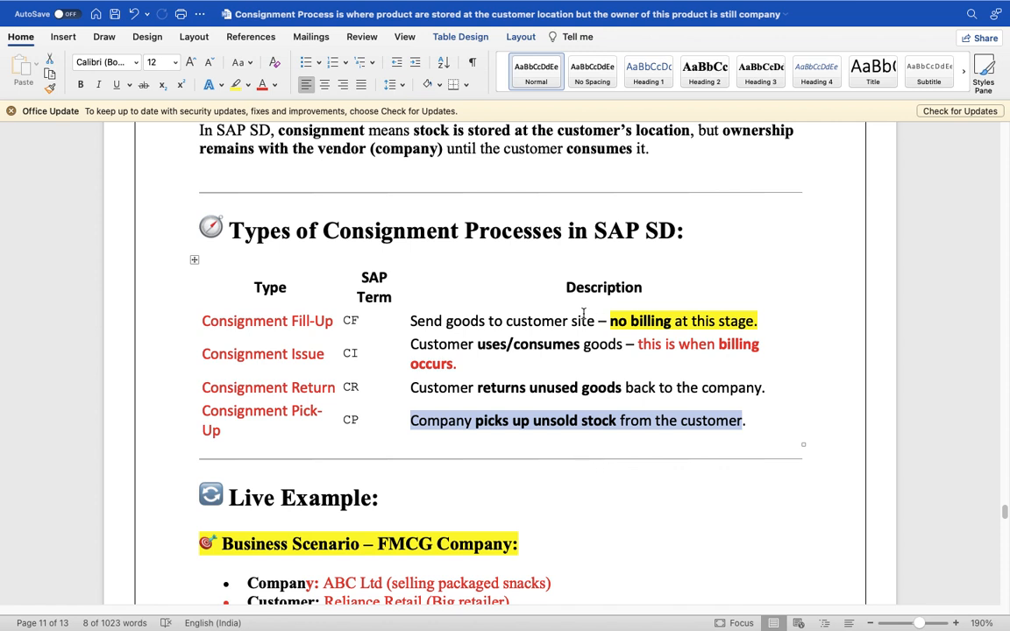
{"action": "left_click_drag", "start_coordinate": [410, 322], "coordinate": [756, 325]}
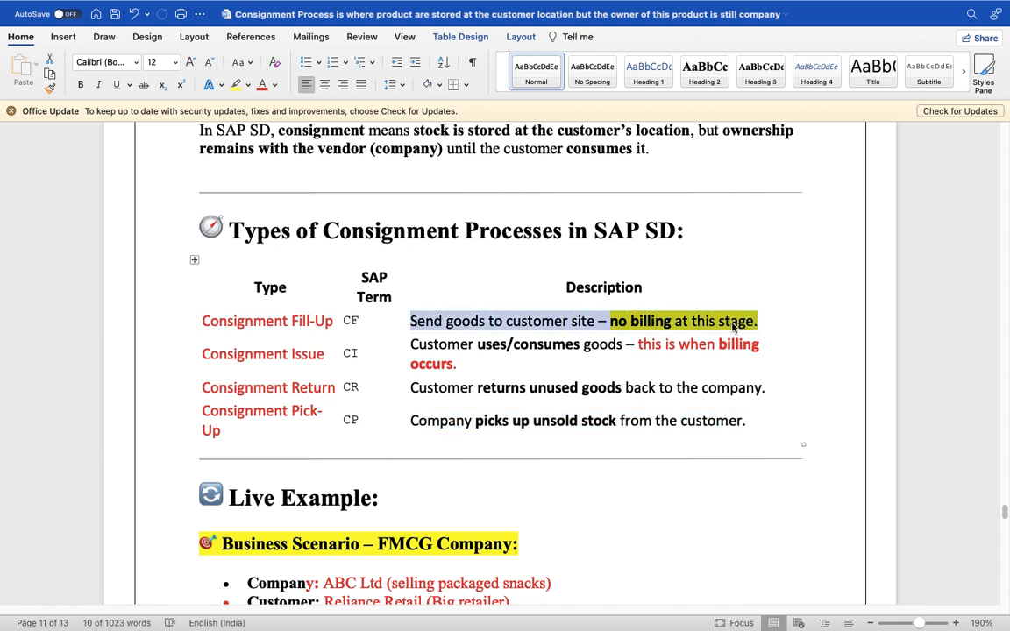
{"action": "left_click_drag", "start_coordinate": [600, 322], "coordinate": [694, 322]}
{"action": "left_click", "coordinate": [694, 323]}
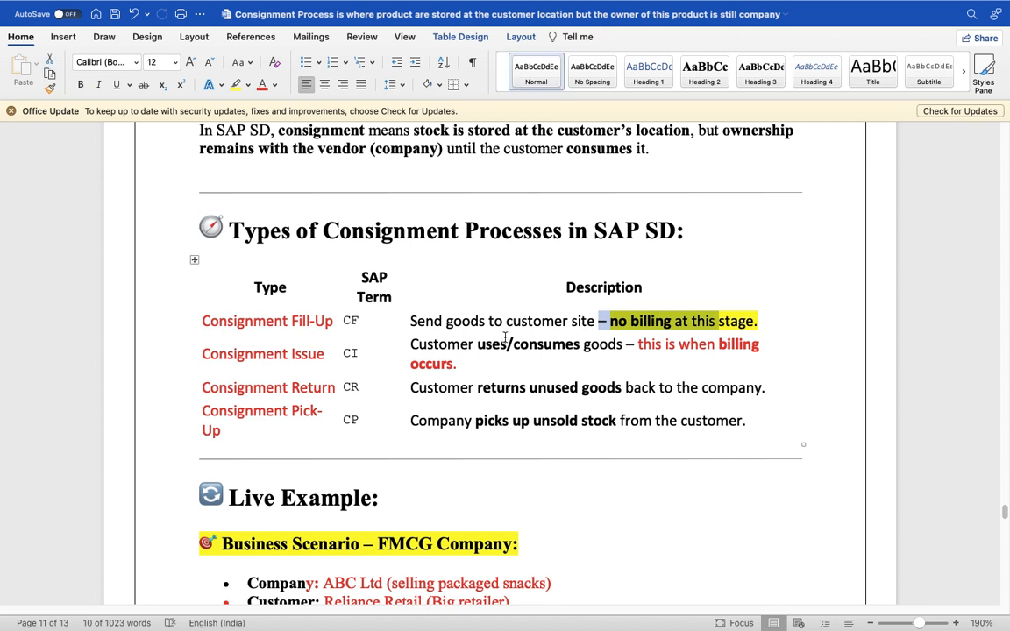
{"action": "left_click_drag", "start_coordinate": [411, 345], "coordinate": [790, 388]}
{"action": "left_click_drag", "start_coordinate": [336, 387], "coordinate": [203, 389]}
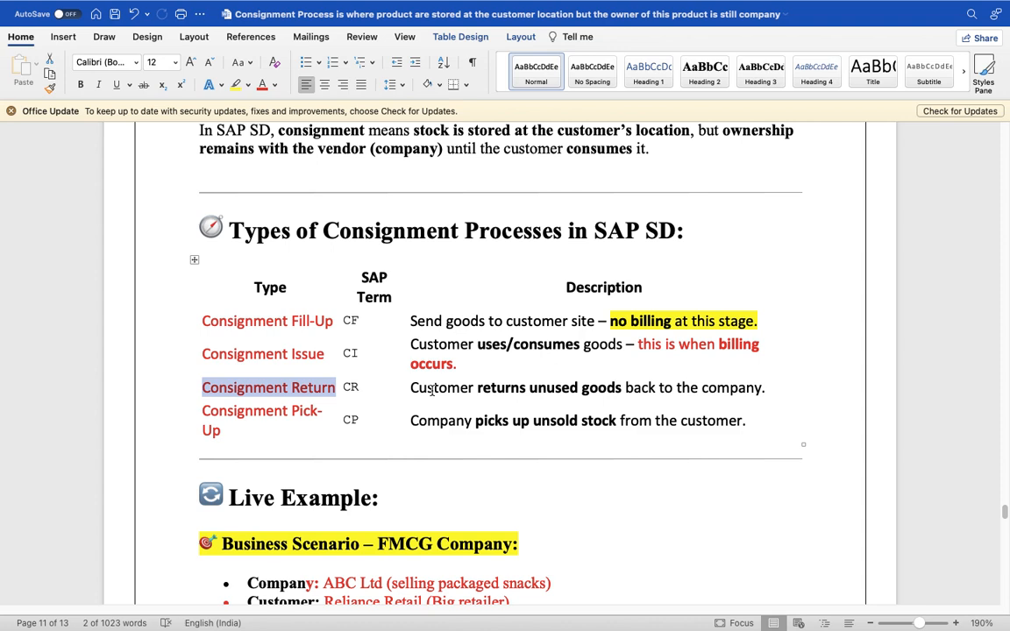
- Scroll past the SAP Document Flow table to page 12's Configuration Summary of KB/KBN document types and item categories
{"action": "scroll", "coordinate": [435, 403], "scroll_direction": "down", "scroll_amount": 5}
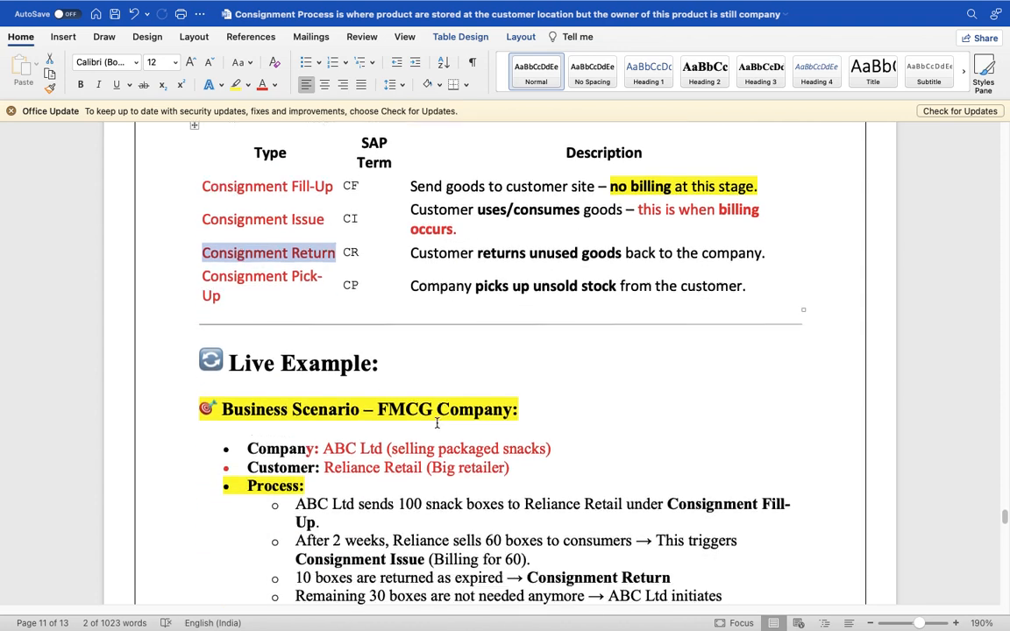
{"action": "scroll", "coordinate": [437, 424], "scroll_direction": "down", "scroll_amount": 5}
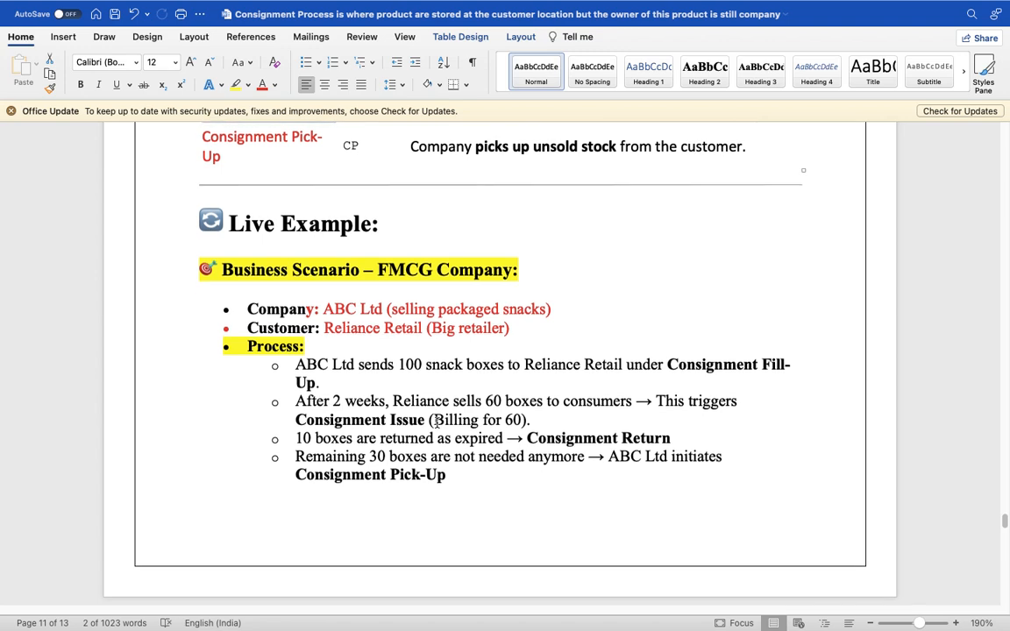
{"action": "scroll", "coordinate": [430, 420], "scroll_direction": "down", "scroll_amount": 5}
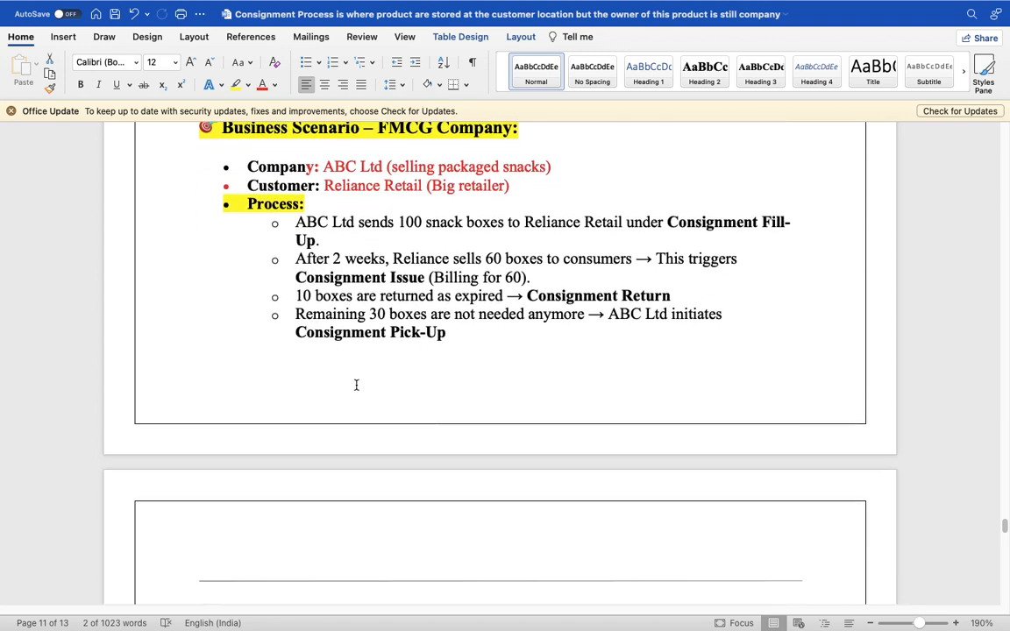
{"action": "scroll", "coordinate": [356, 385], "scroll_direction": "down", "scroll_amount": 14}
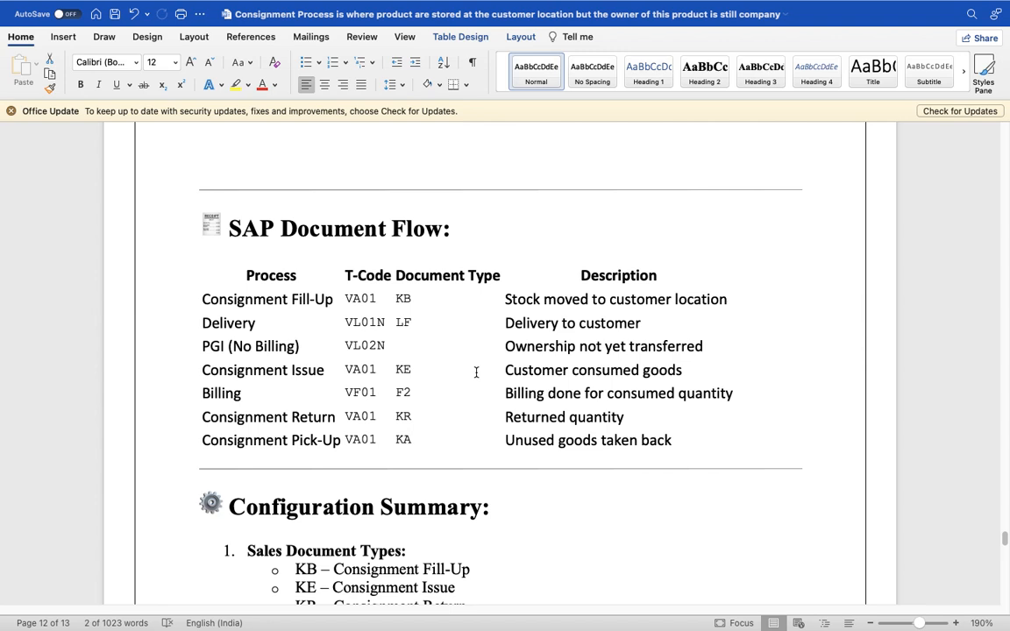
{"action": "scroll", "coordinate": [476, 373], "scroll_direction": "down", "scroll_amount": 5}
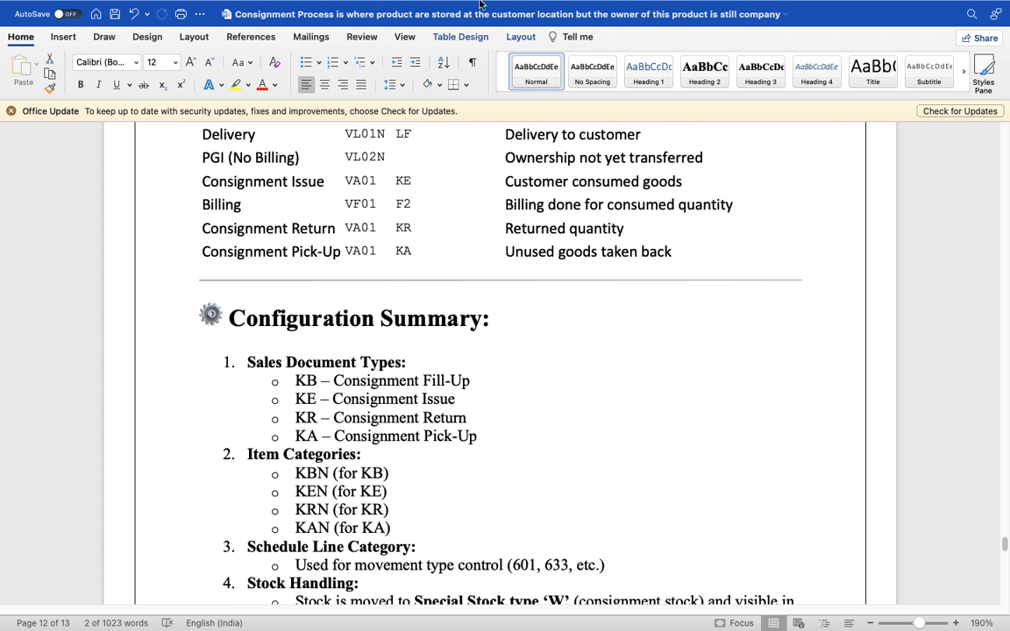
{"action": "mouse_move", "coordinate": [877, 18]}
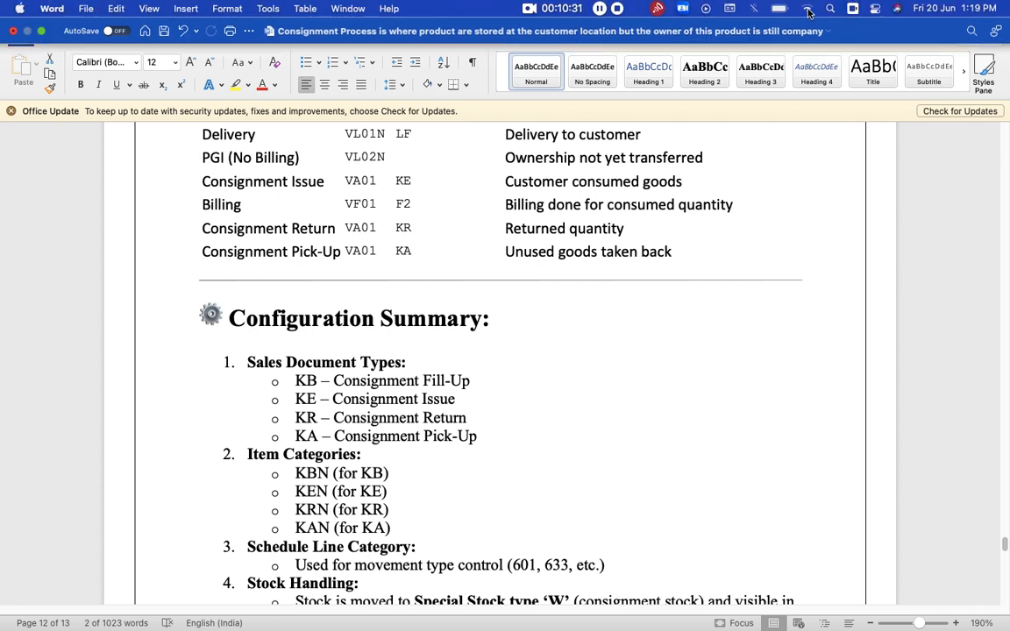
- Reconnect Wi-Fi from the menu bar and switch from full-screen Word to the desktop space
{"action": "left_click", "coordinate": [808, 10]}
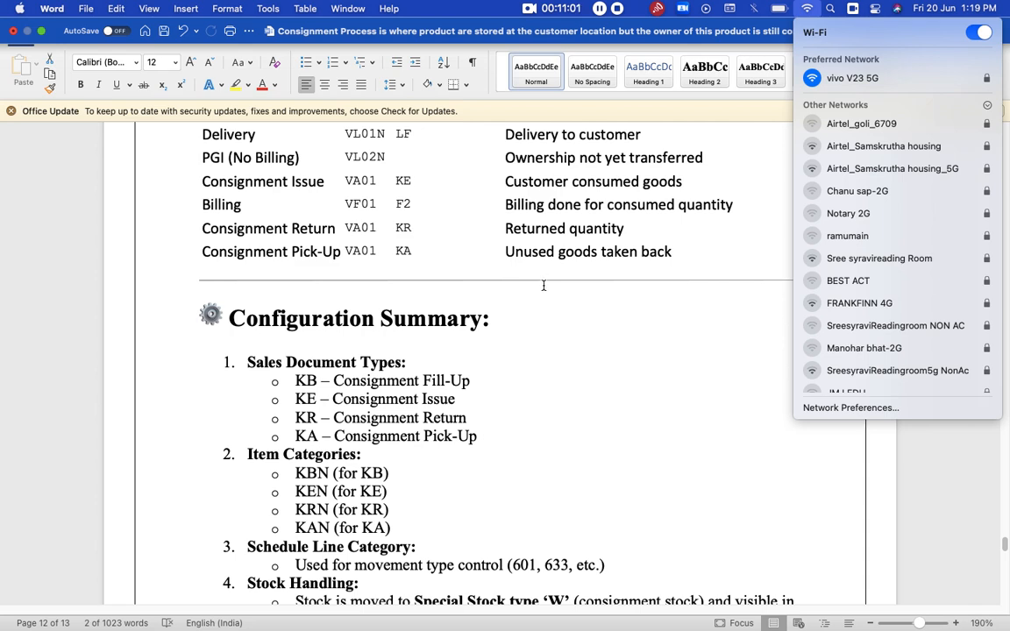
{"action": "key", "text": "ctrl+Left"}
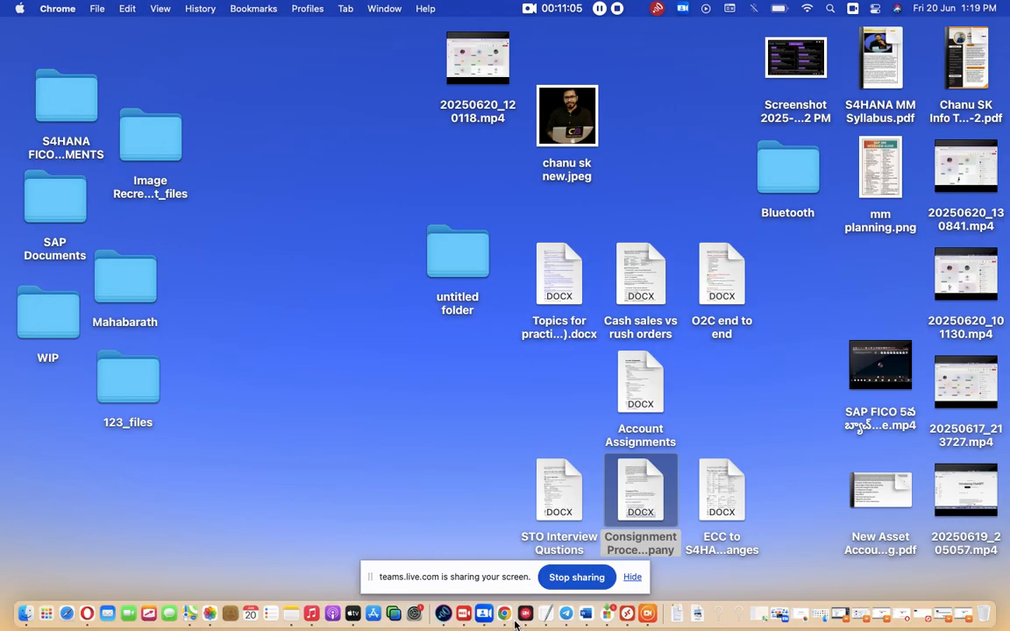
- Stop the current Teams share and restart sharing the entire screen
{"action": "key", "text": "ctrl+Right"}
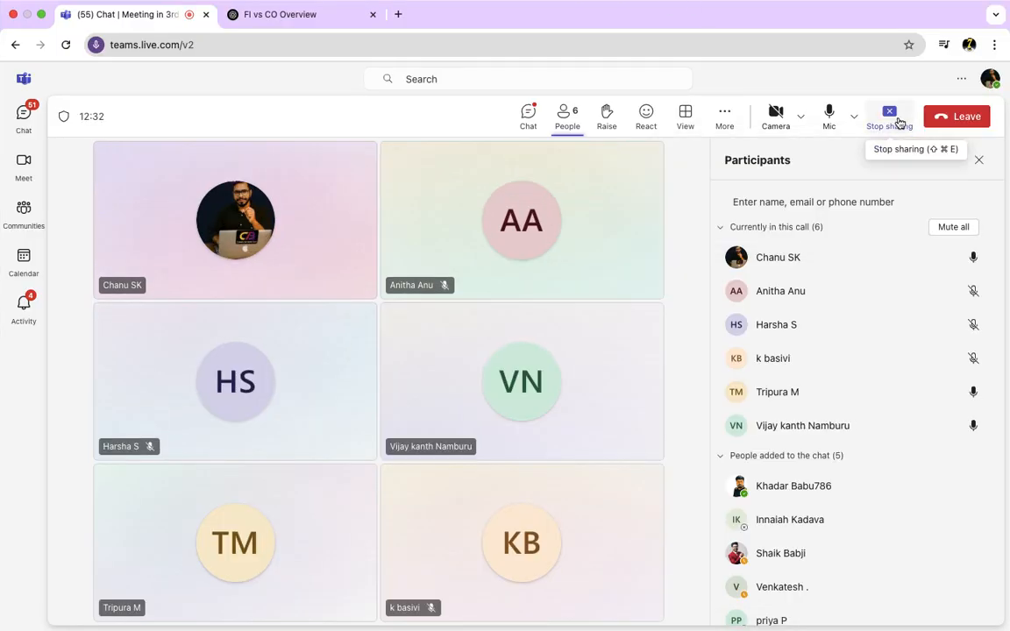
{"action": "left_click", "coordinate": [899, 123]}
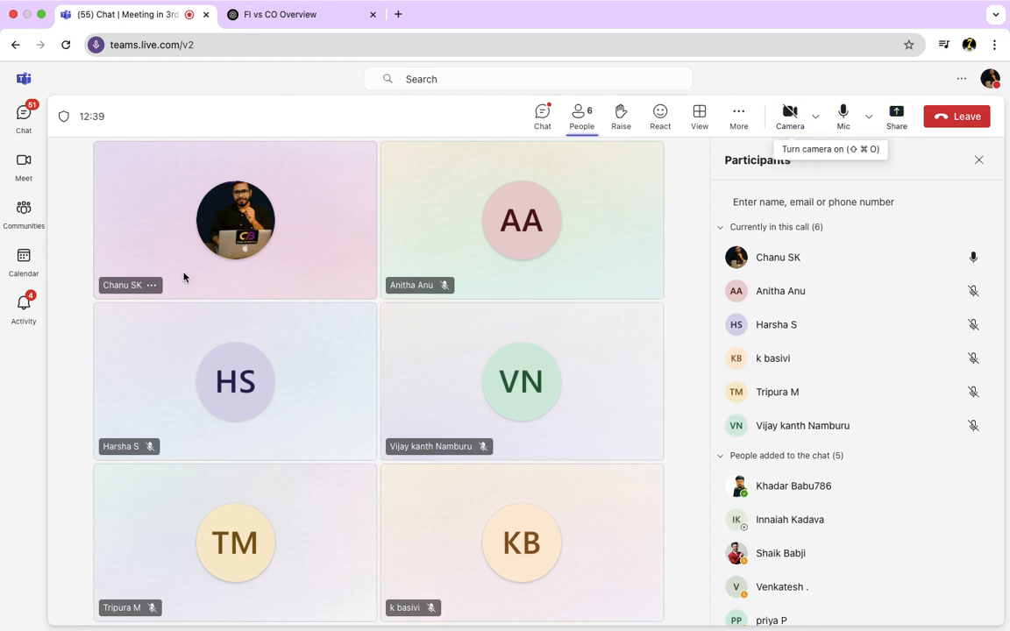
{"action": "left_click", "coordinate": [894, 124]}
{"action": "left_click", "coordinate": [740, 206]}
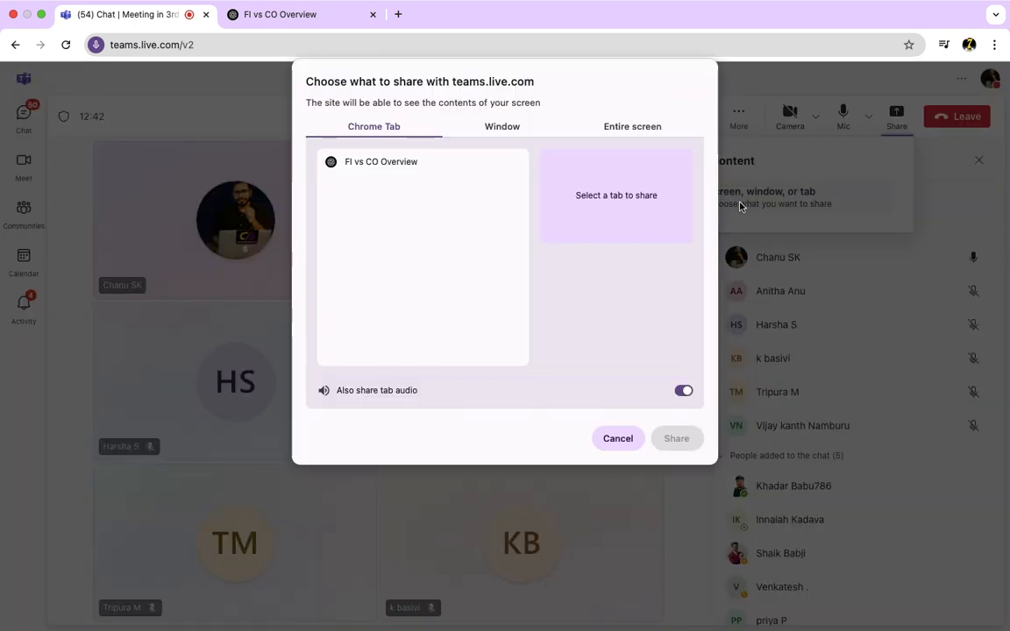
{"action": "left_click", "coordinate": [645, 128]}
{"action": "left_click", "coordinate": [676, 438]}
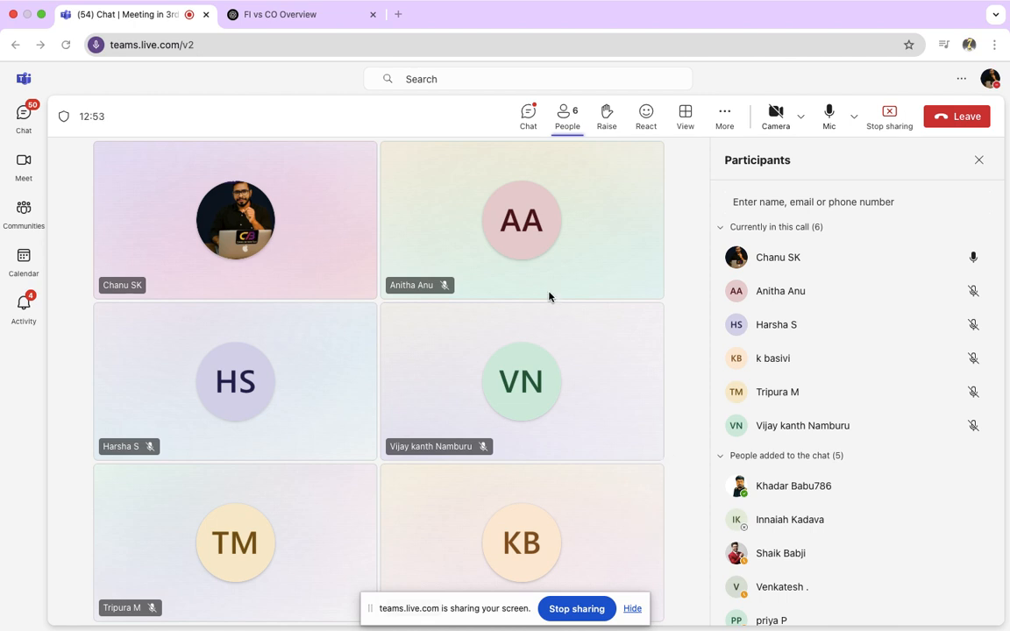
- Bring Microsoft Word back to the front with the app switcher
{"action": "key", "text": "super+Tab"}
{"action": "key", "text": "super+Tab"}
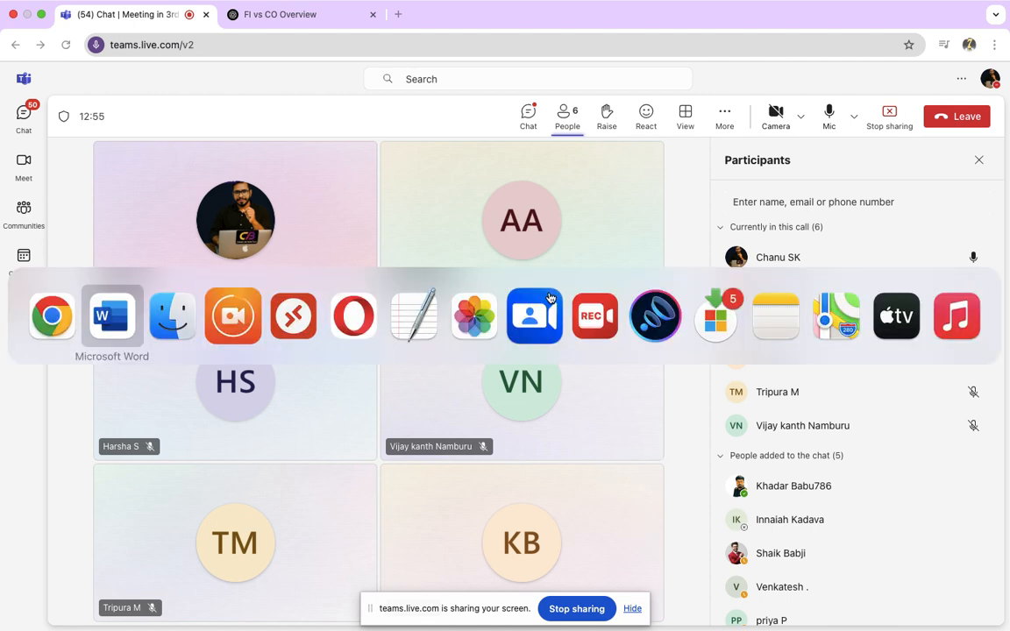
{"action": "key", "text": "super+Tab"}
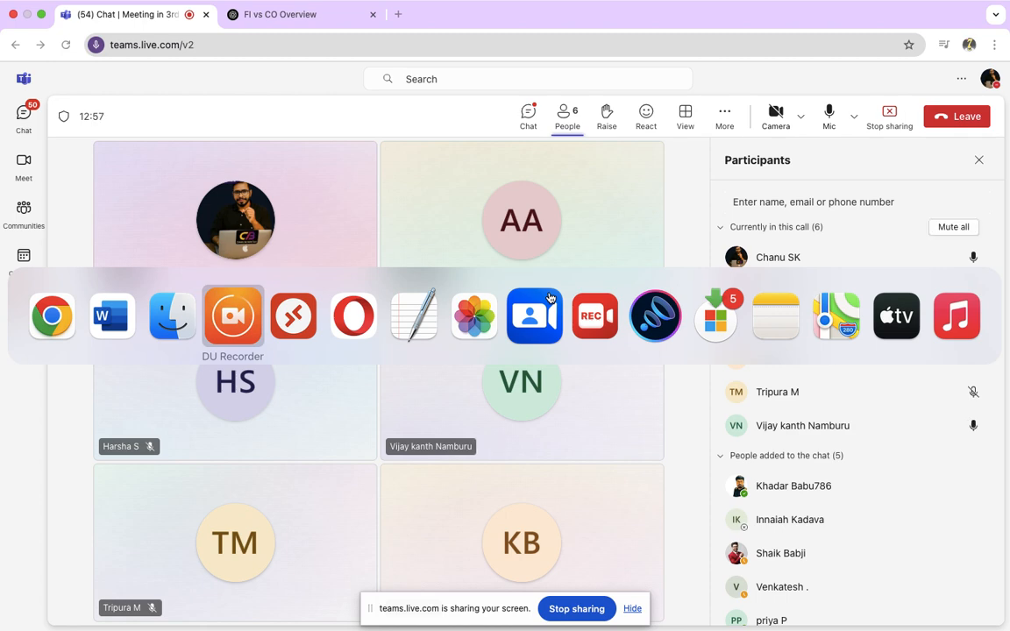
{"action": "left_click", "coordinate": [114, 320]}
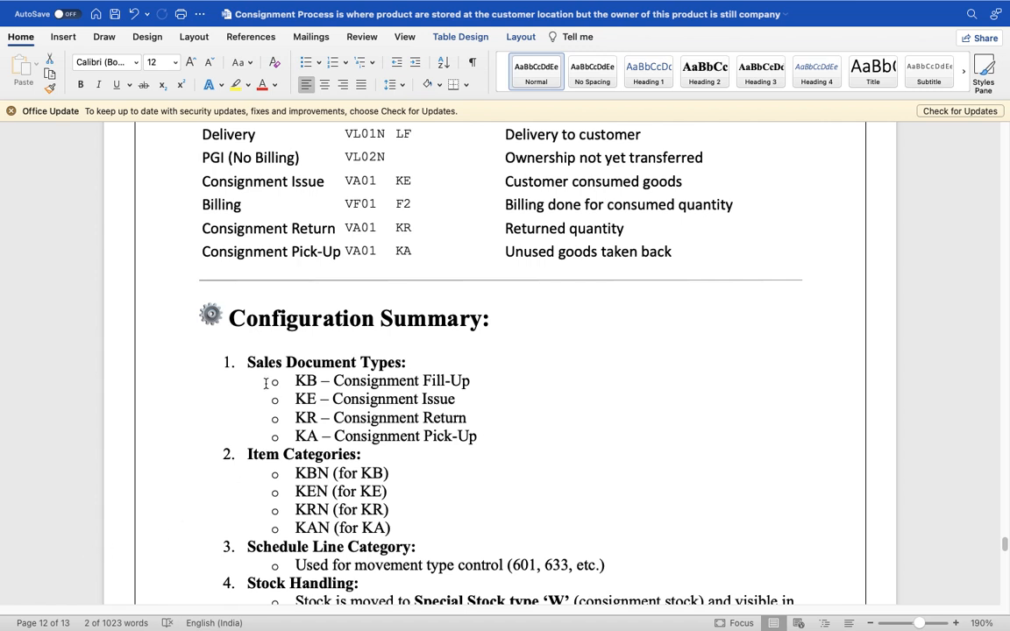
- Scroll up through the Summary and Types tables, then down to the Stock Movement Overview
{"action": "scroll", "coordinate": [264, 384], "scroll_direction": "down", "scroll_amount": 1}
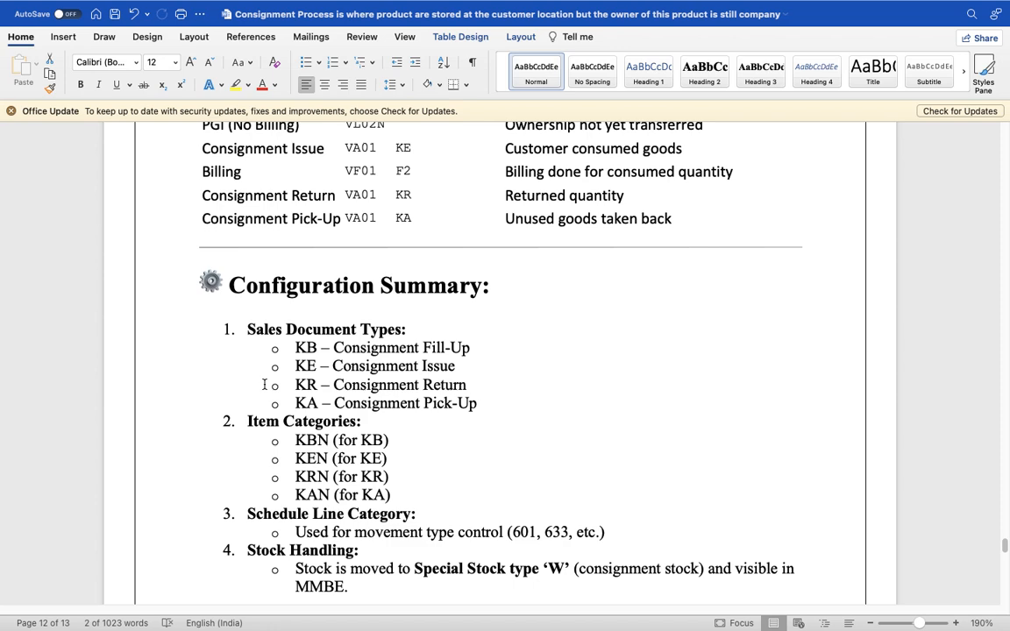
{"action": "scroll", "coordinate": [264, 384], "scroll_direction": "up", "scroll_amount": 2}
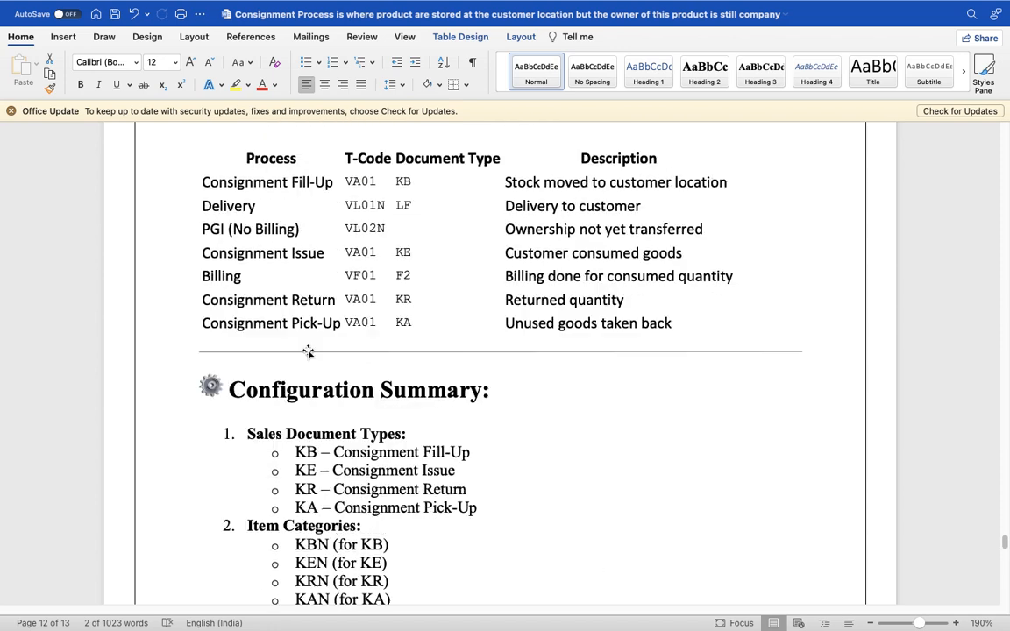
{"action": "scroll", "coordinate": [307, 351], "scroll_direction": "down", "scroll_amount": 2}
{"action": "scroll", "coordinate": [307, 358], "scroll_direction": "up", "scroll_amount": 15}
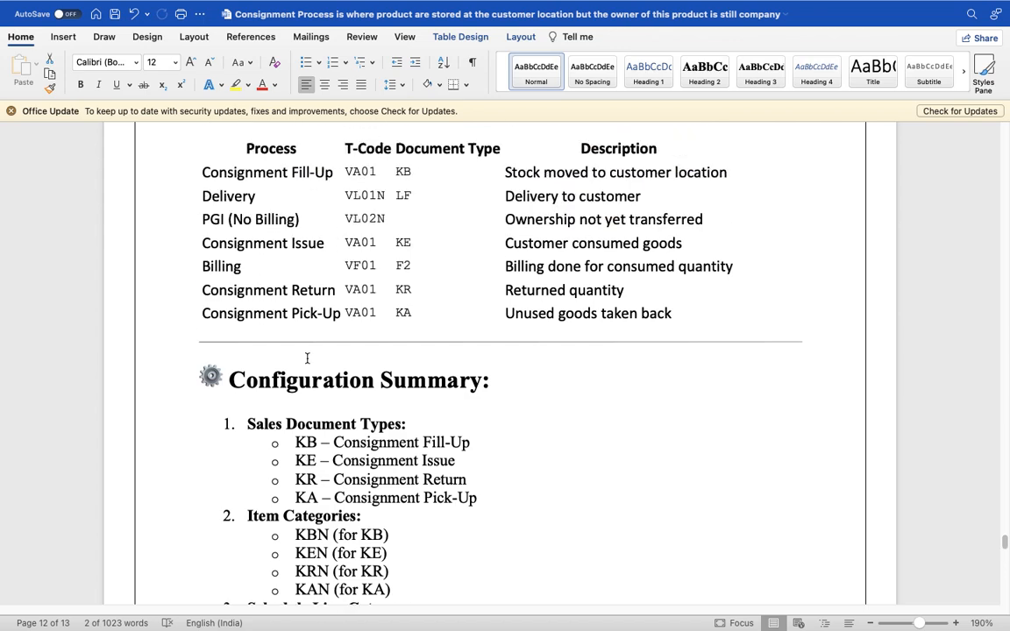
{"action": "scroll", "coordinate": [307, 357], "scroll_direction": "up", "scroll_amount": 15}
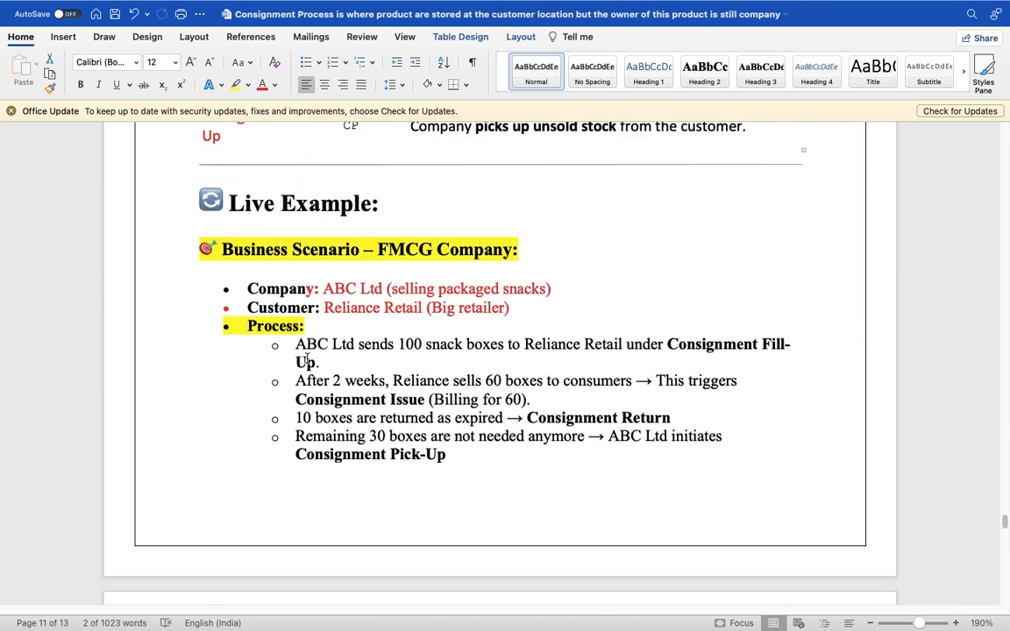
{"action": "scroll", "coordinate": [306, 357], "scroll_direction": "up", "scroll_amount": 10}
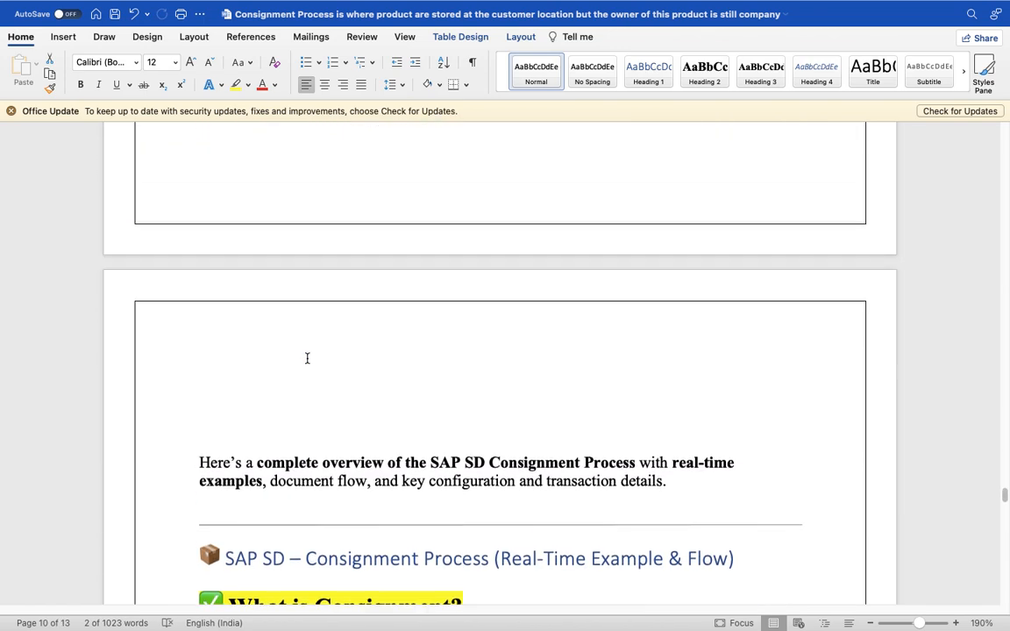
{"action": "scroll", "coordinate": [307, 358], "scroll_direction": "up", "scroll_amount": 2}
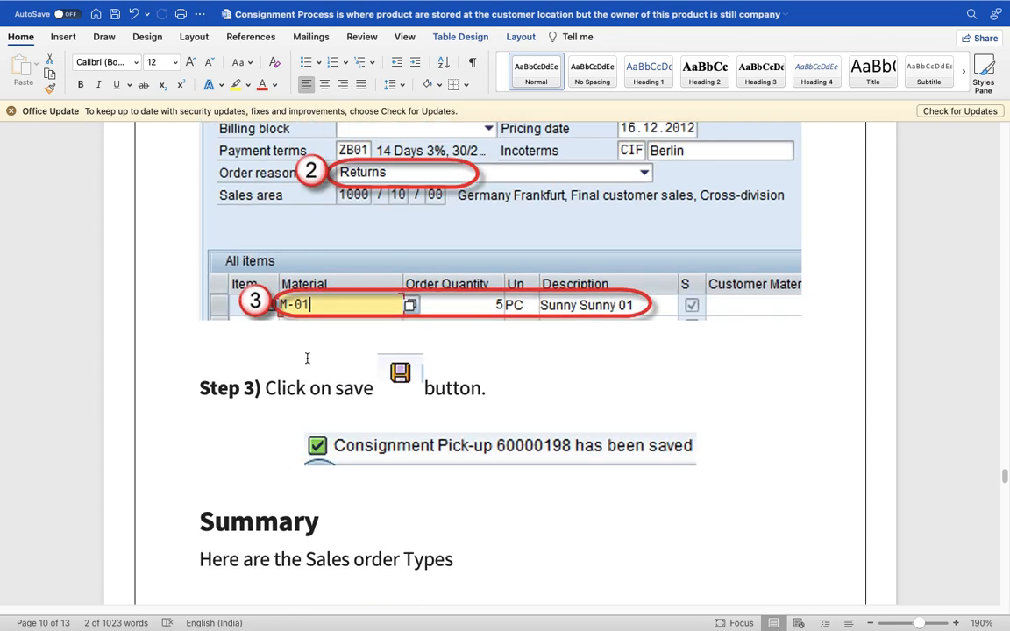
{"action": "scroll", "coordinate": [307, 358], "scroll_direction": "down", "scroll_amount": 15}
{"action": "scroll", "coordinate": [307, 358], "scroll_direction": "down", "scroll_amount": 15}
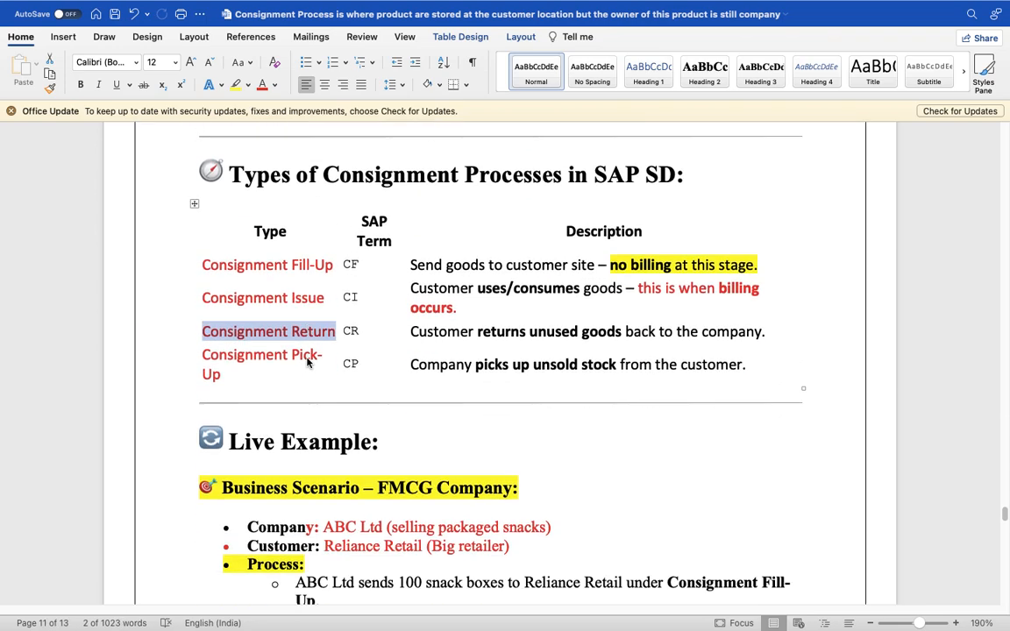
{"action": "scroll", "coordinate": [307, 360], "scroll_direction": "down", "scroll_amount": 10}
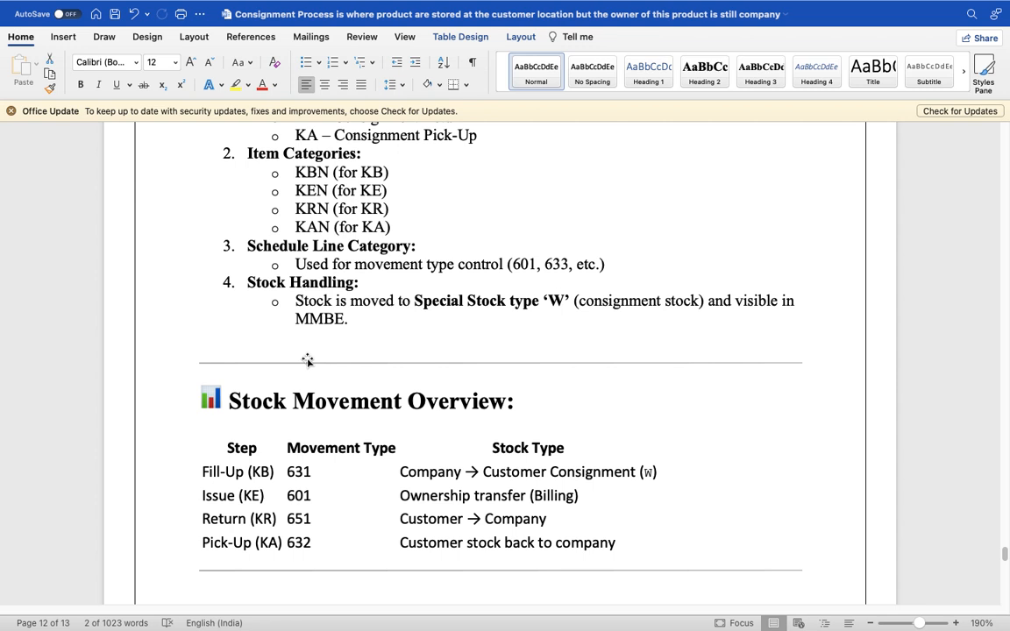
- Change the Issue movement type to 633 and Return to 634, keeping Pick-Up at 632
{"action": "left_click", "coordinate": [311, 495]}
{"action": "key", "text": "BackSpace"}
{"action": "key", "text": "BackSpace"}
{"action": "type", "text": "33"}
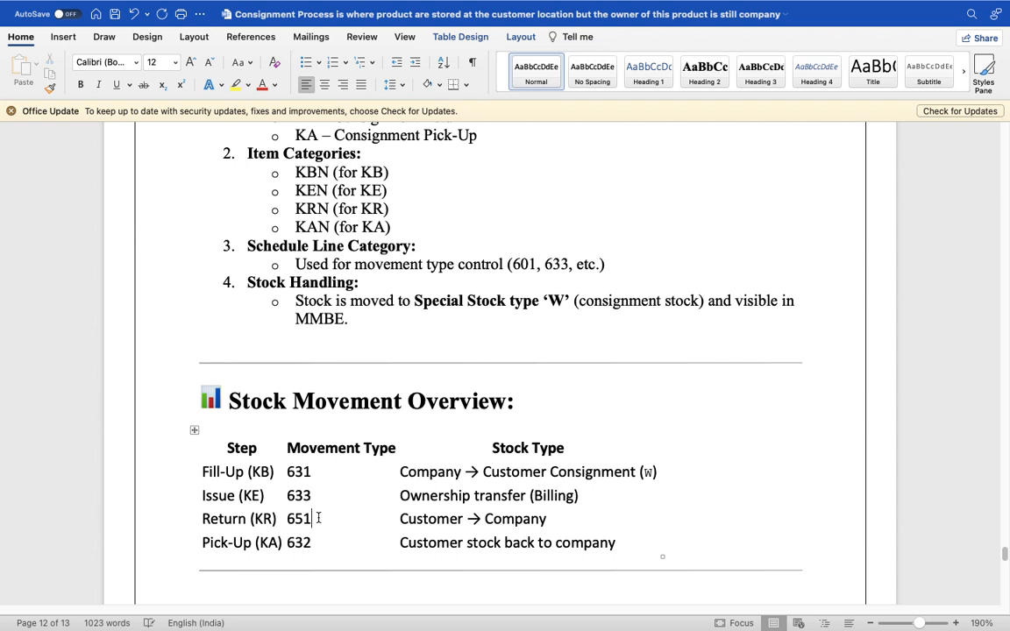
{"action": "left_click", "coordinate": [318, 518]}
{"action": "key", "text": "BackSpace"}
{"action": "key", "text": "BackSpace"}
{"action": "type", "text": "34"}
{"action": "left_click", "coordinate": [319, 543]}
{"action": "key", "text": "BackSpace"}
{"action": "key", "text": "BackSpace"}
{"action": "type", "text": "32"}
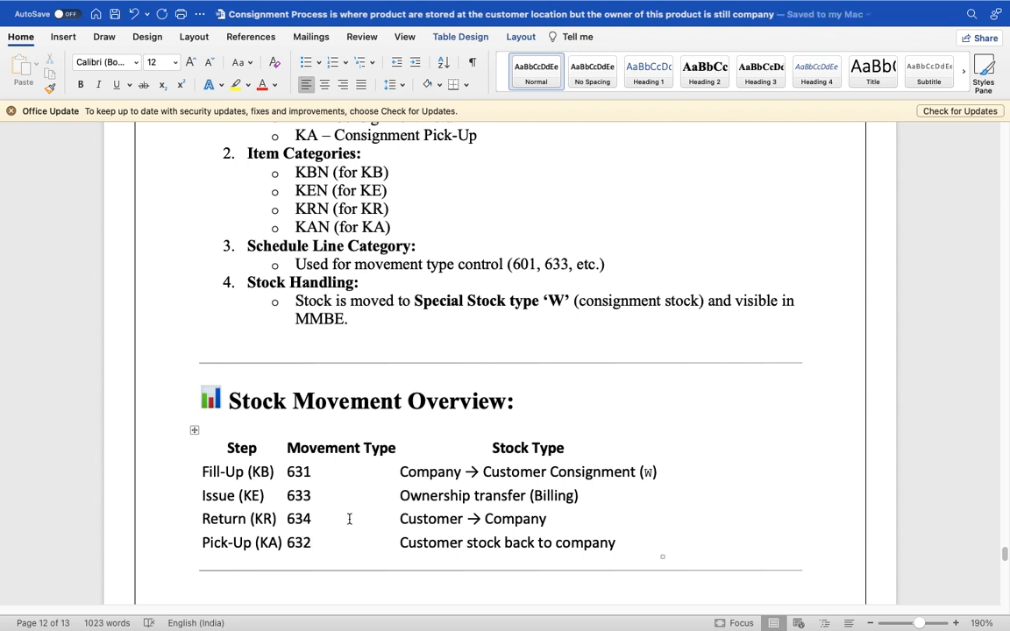
{"action": "left_click", "coordinate": [347, 518]}
{"action": "left_click", "coordinate": [336, 502]}
- Select the Stock Movement Overview table and indent the Configuration Summary list further right
{"action": "left_click_drag", "start_coordinate": [176, 349], "coordinate": [636, 543]}
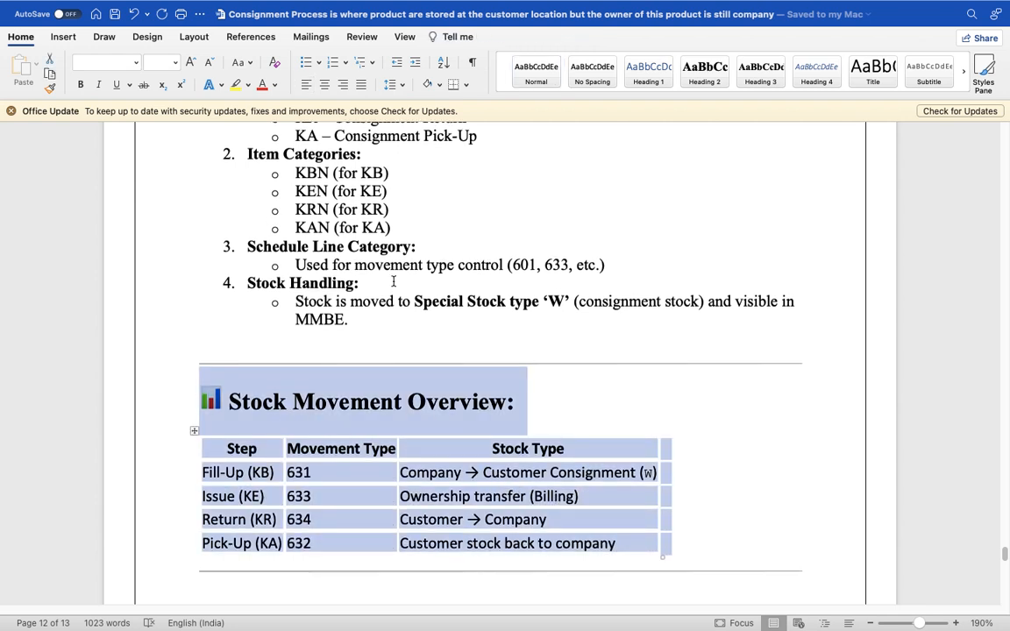
{"action": "scroll", "coordinate": [394, 281], "scroll_direction": "up", "scroll_amount": 3}
{"action": "left_click_drag", "start_coordinate": [219, 263], "coordinate": [414, 352]}
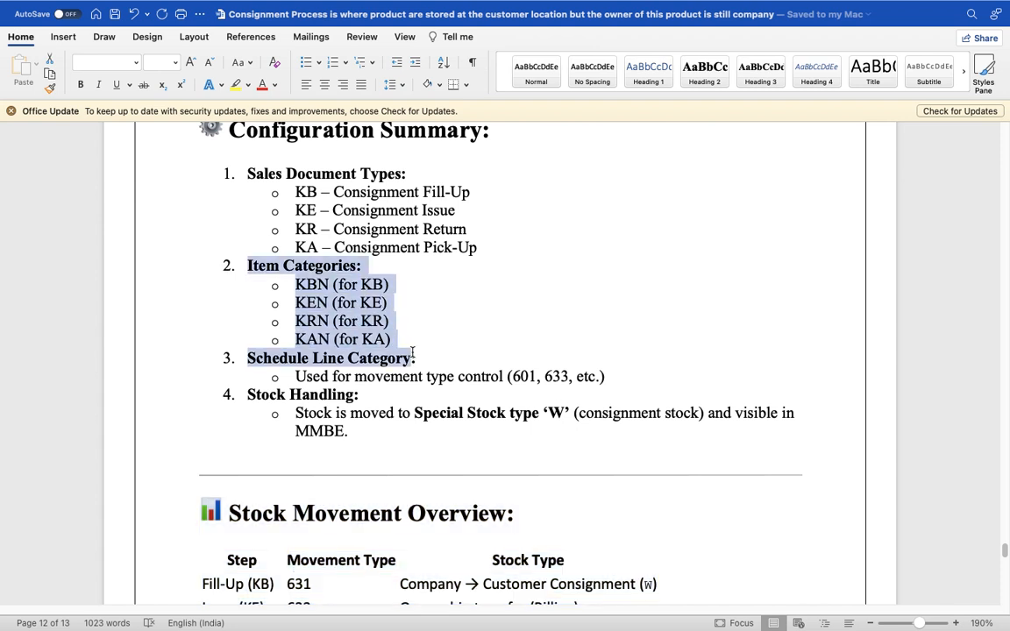
{"action": "left_click_drag", "start_coordinate": [226, 170], "coordinate": [240, 267]}
- Deselect the indented list and scroll up to page 11's Live Example of 100 snack boxes
{"action": "left_click", "coordinate": [519, 305]}
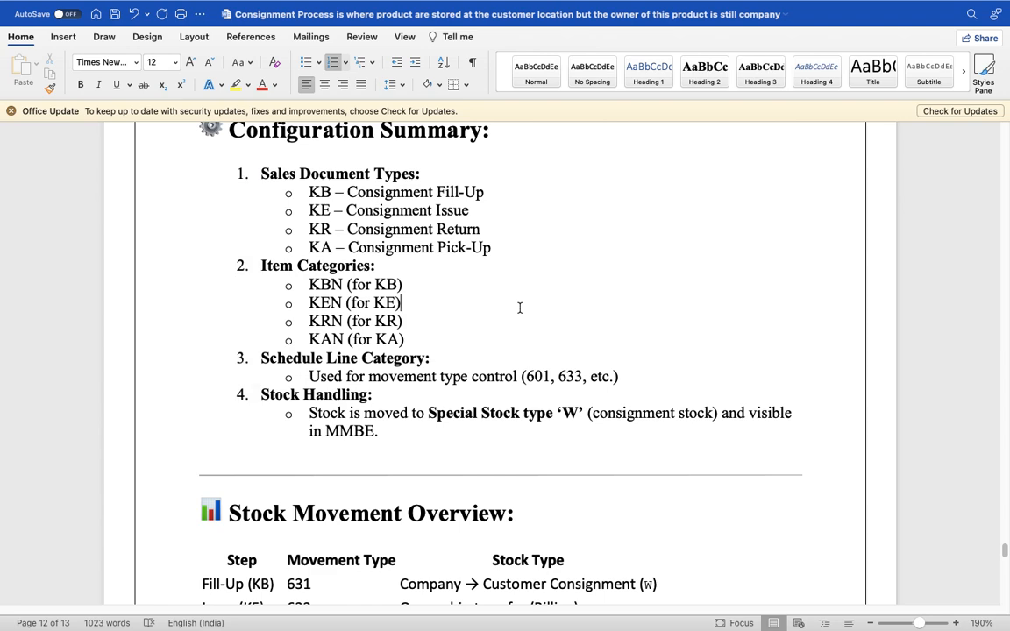
{"action": "scroll", "coordinate": [467, 316], "scroll_direction": "up", "scroll_amount": 6}
{"action": "scroll", "coordinate": [453, 321], "scroll_direction": "up", "scroll_amount": 3}
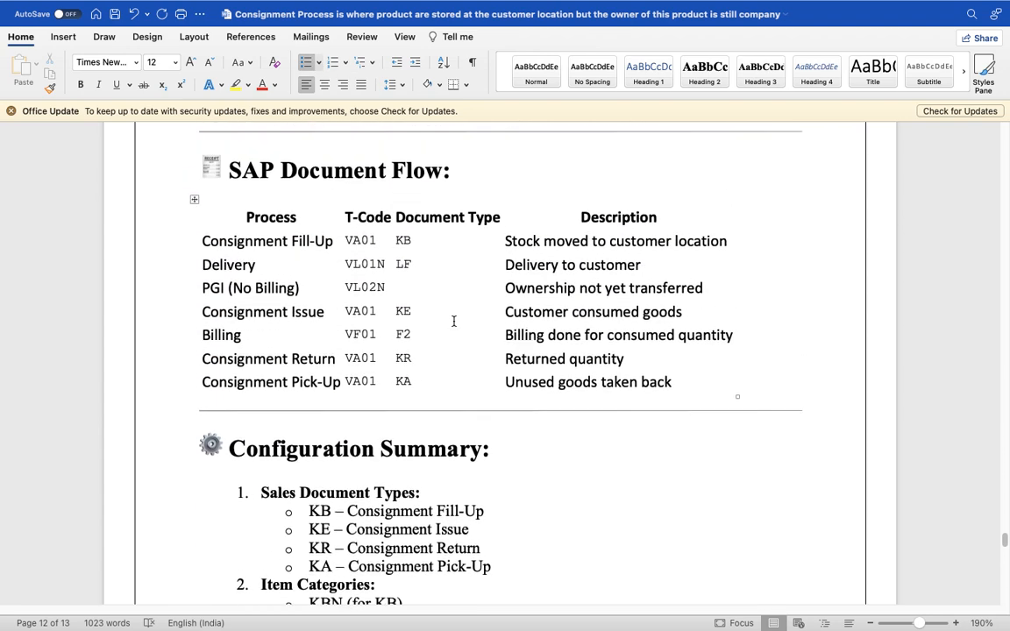
{"action": "scroll", "coordinate": [453, 321], "scroll_direction": "up", "scroll_amount": 15}
{"action": "scroll", "coordinate": [454, 321], "scroll_direction": "up", "scroll_amount": 1}
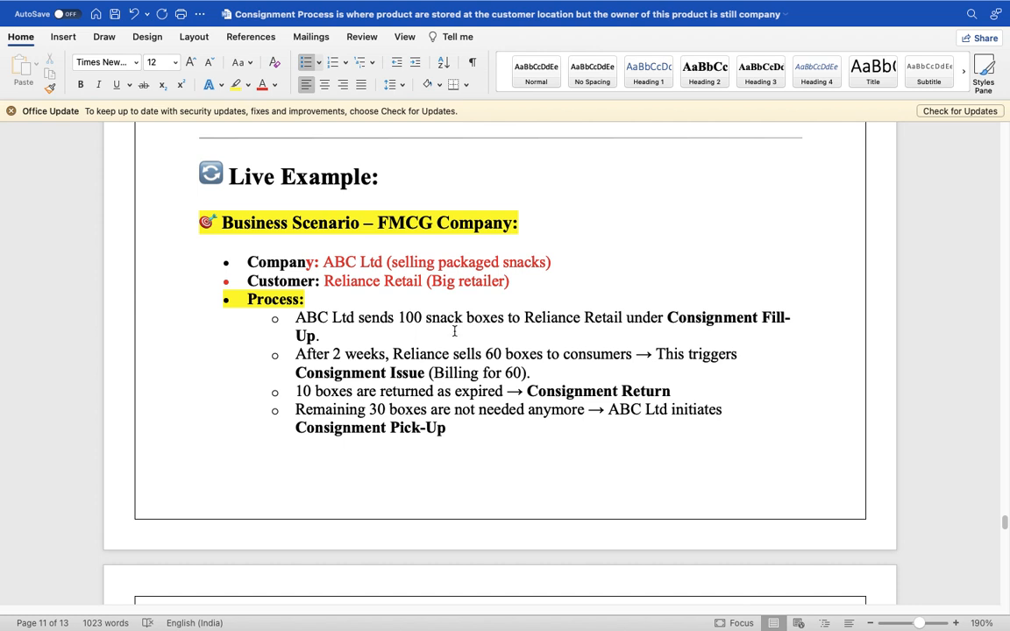
- Close the disconnected Remote Desktop session window and reconnect to the second saved PC
{"action": "key", "text": "ctrl+Left"}
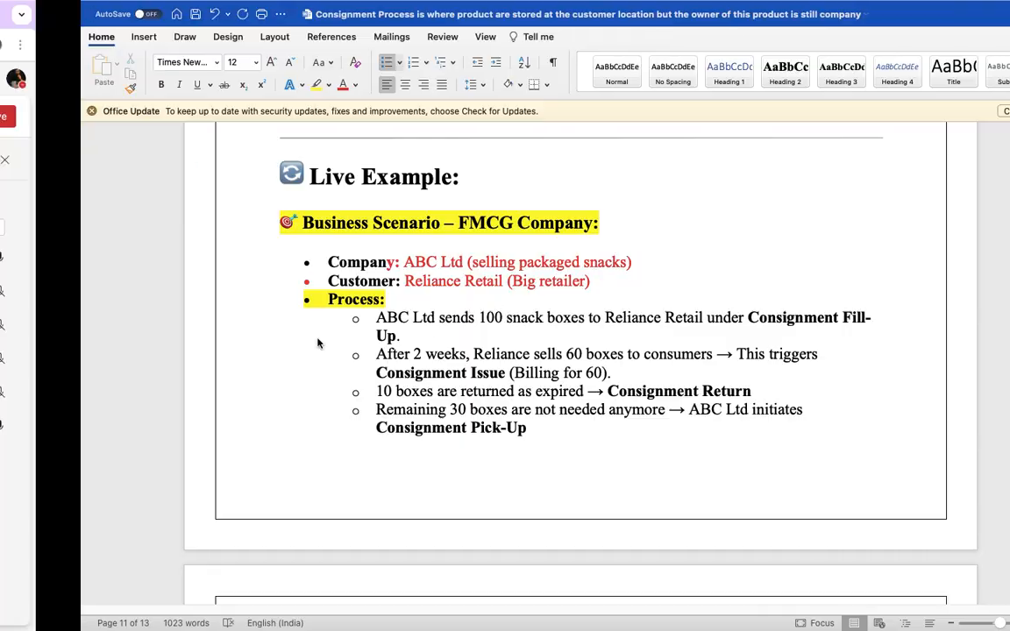
{"action": "key", "text": "super+Tab"}
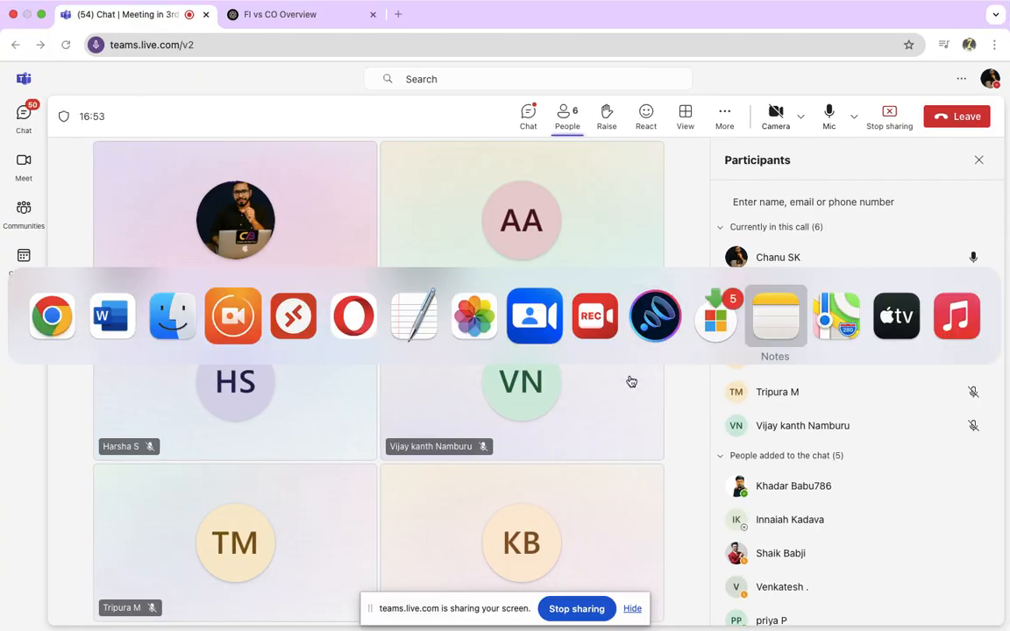
{"action": "left_click", "coordinate": [282, 326]}
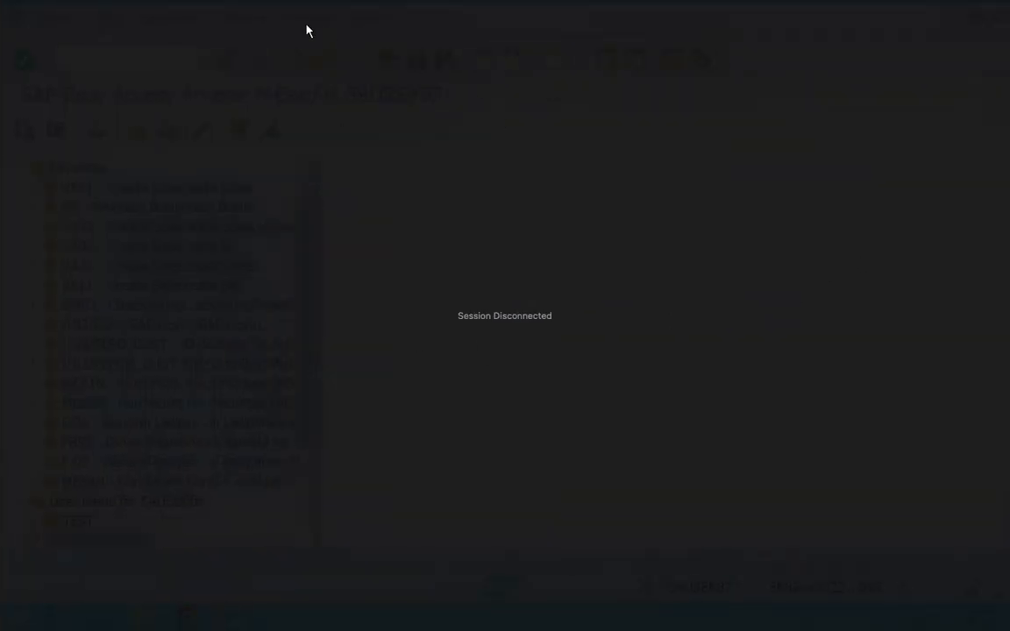
{"action": "left_click", "coordinate": [11, 28]}
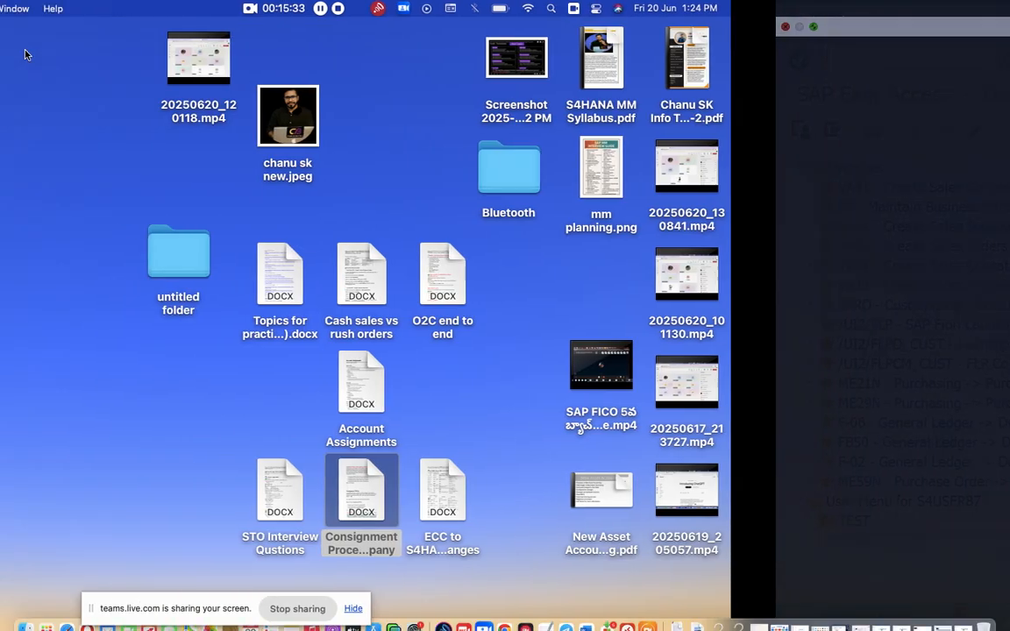
{"action": "left_click", "coordinate": [628, 610]}
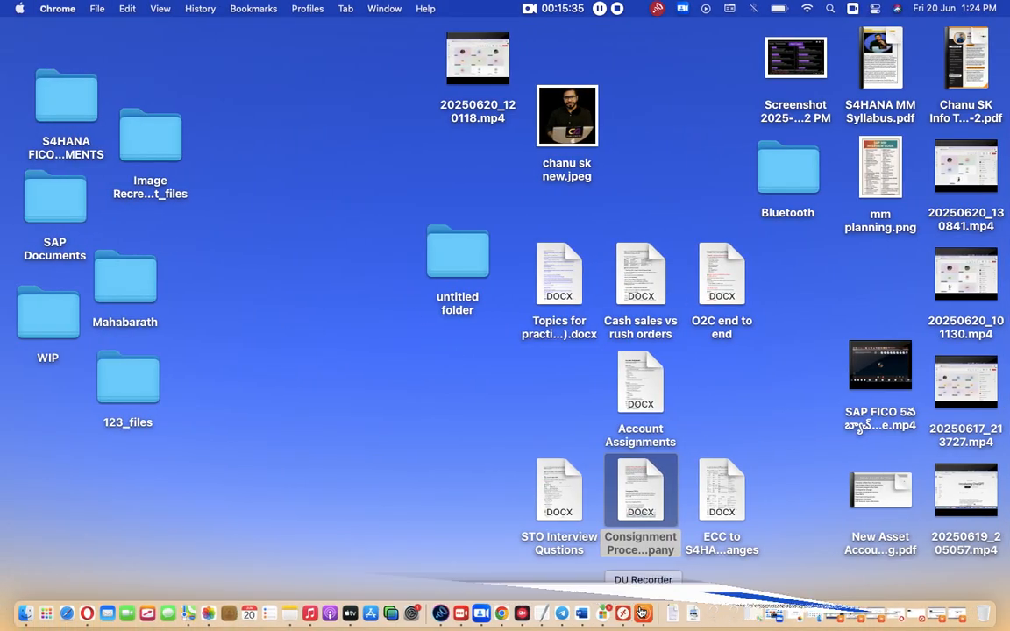
{"action": "left_click", "coordinate": [583, 613]}
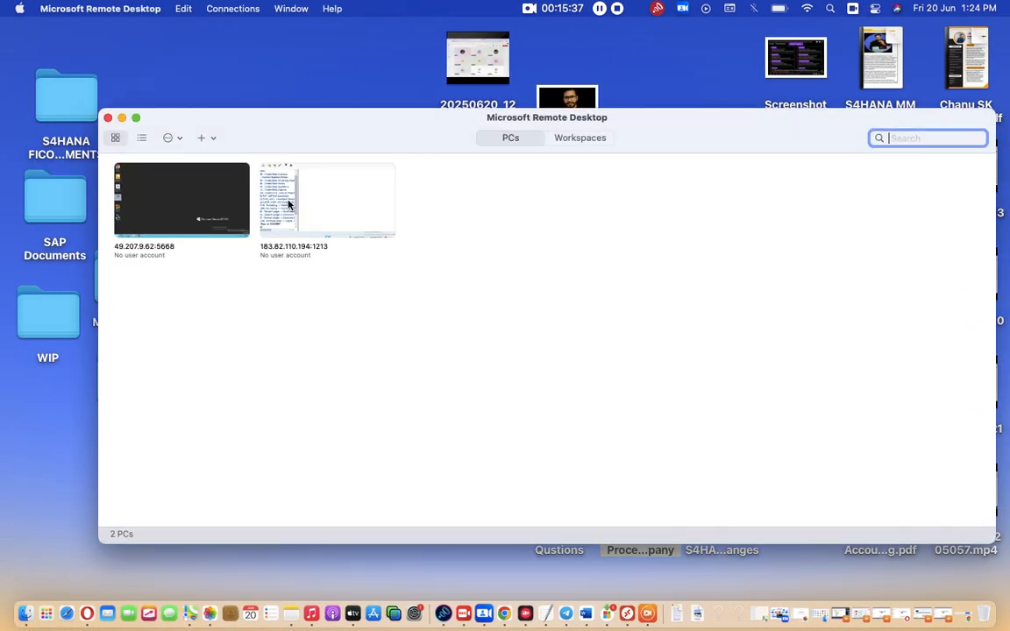
{"action": "double_click", "coordinate": [298, 200]}
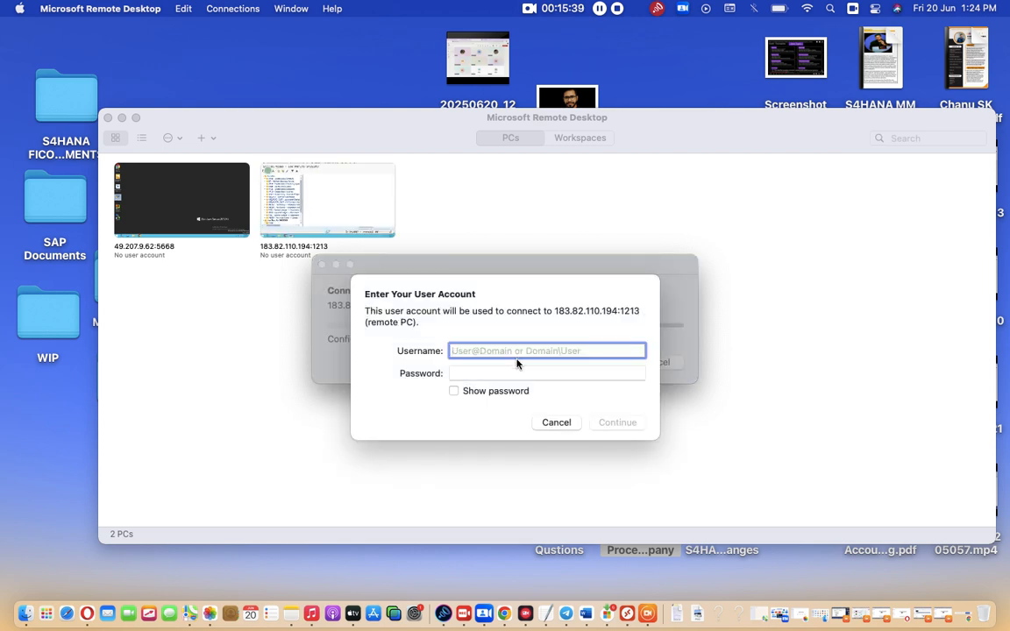
- Enter the account username and password, then accept the unverified certificate to open the SAP session
{"action": "type", "text": "s4user8"}
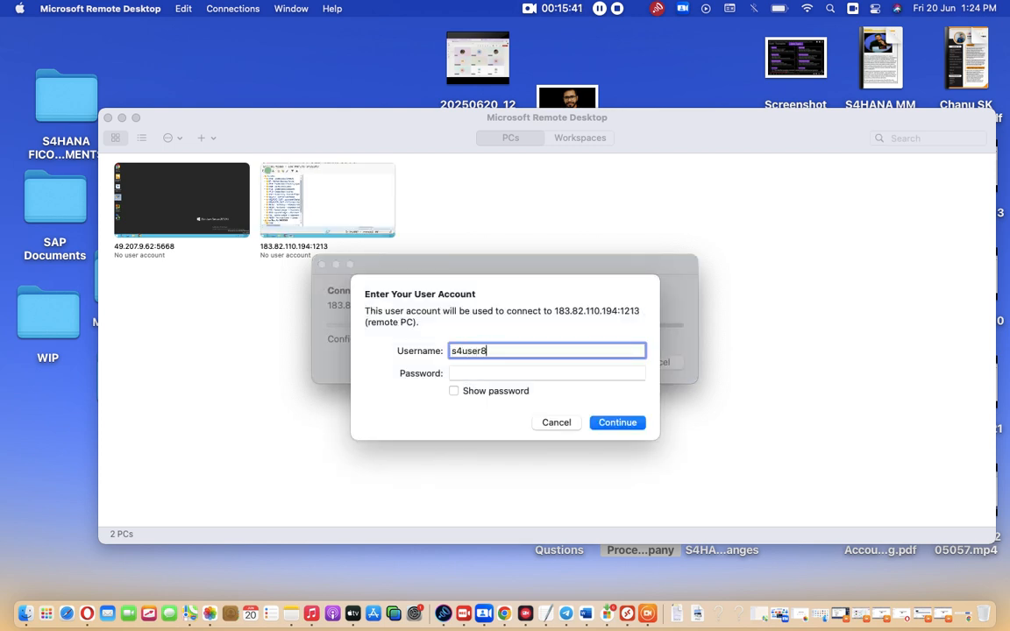
{"action": "type", "text": "7"}
{"action": "key", "text": "Tab"}
{"action": "type", "text": "•••••••"}
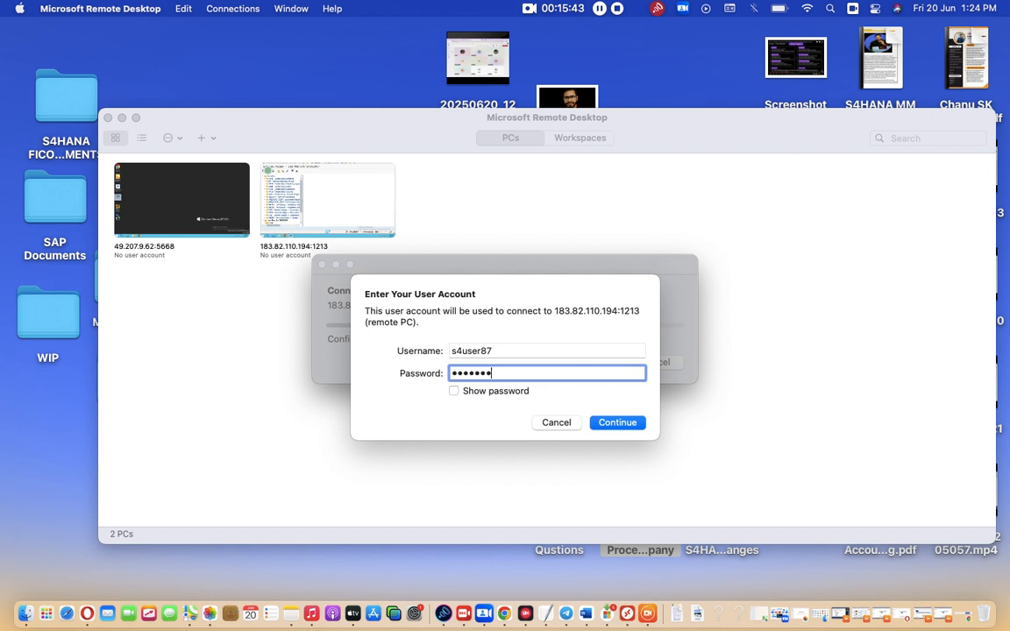
{"action": "type", "text": "••••"}
{"action": "key", "text": "Return"}
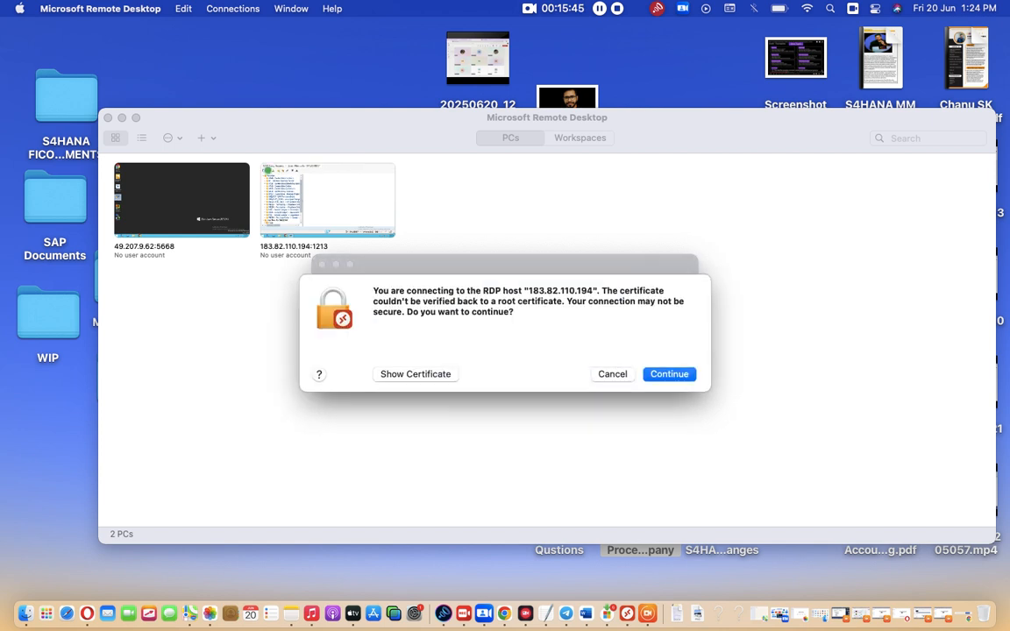
{"action": "left_click", "coordinate": [668, 374]}
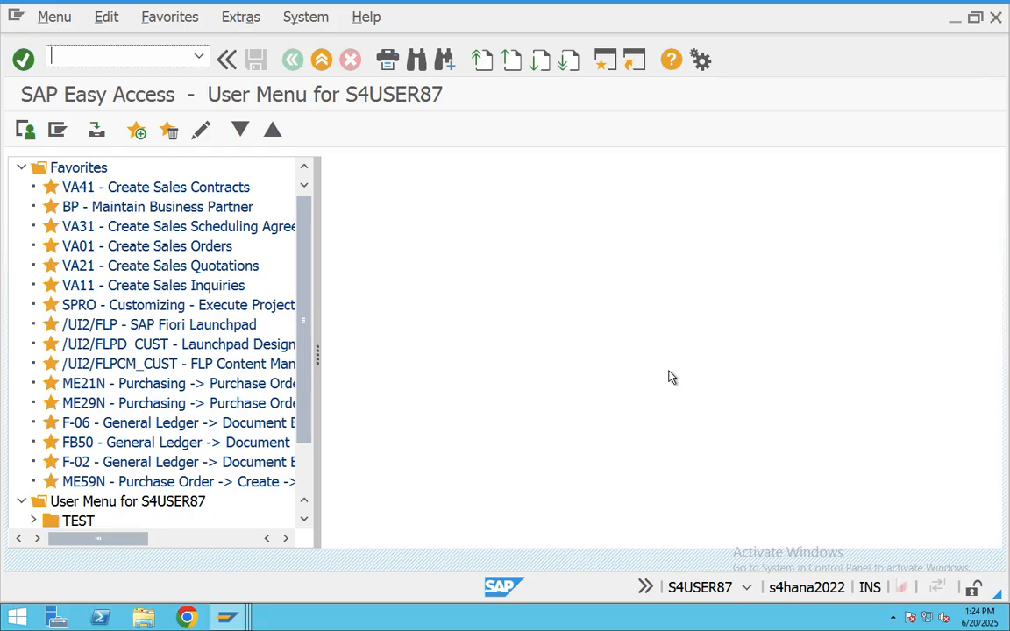
- Run transaction MM01 to reach the Create Material initial screen
{"action": "mouse_move", "coordinate": [360, 5]}
{"action": "type", "text": "mm01"}
{"action": "key", "text": "Return"}
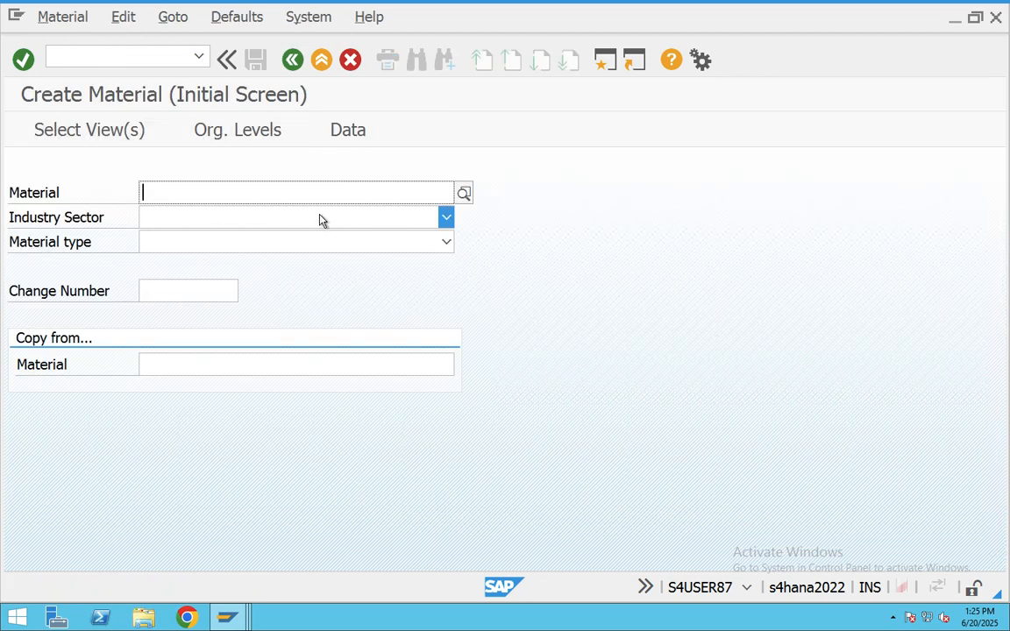
- Set Industry Sector to manufacture industry and scroll through the Material type list
{"action": "left_click", "coordinate": [418, 221]}
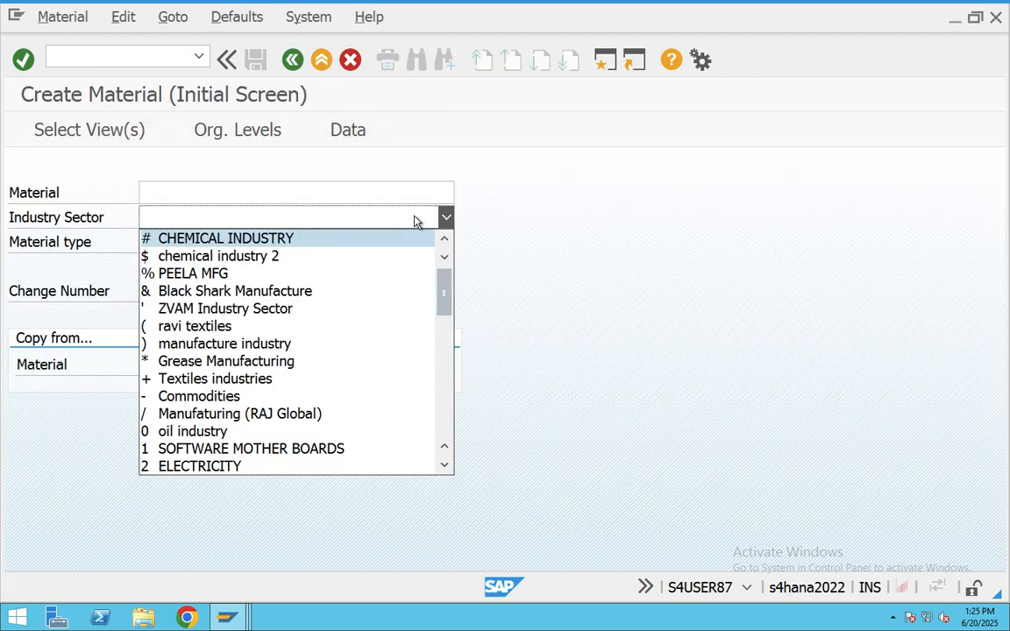
{"action": "left_click", "coordinate": [235, 346]}
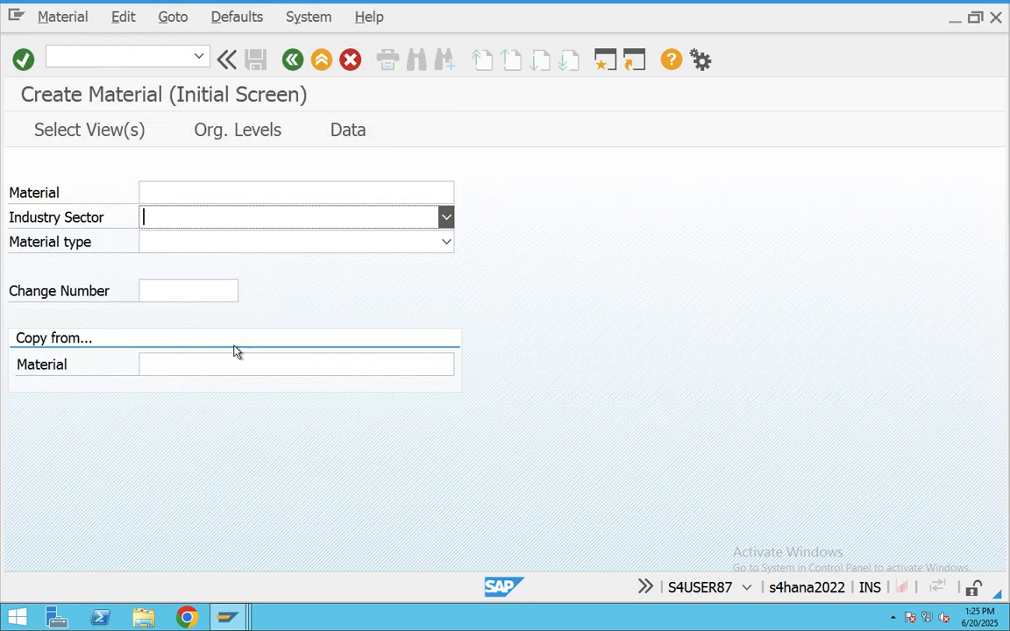
{"action": "left_click", "coordinate": [300, 238]}
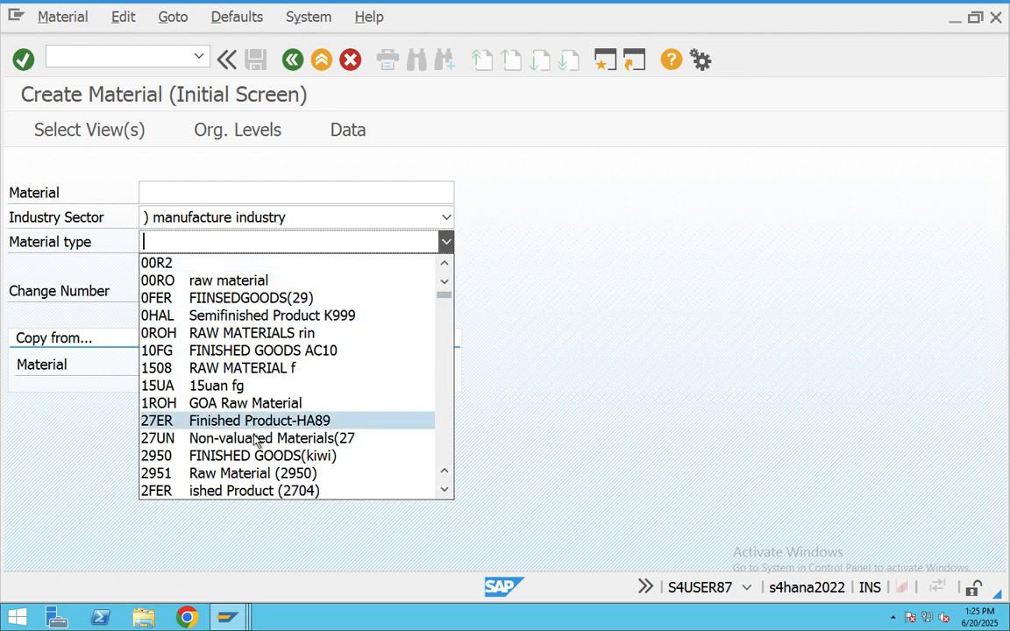
{"action": "scroll", "coordinate": [255, 438], "scroll_direction": "down", "scroll_amount": 20}
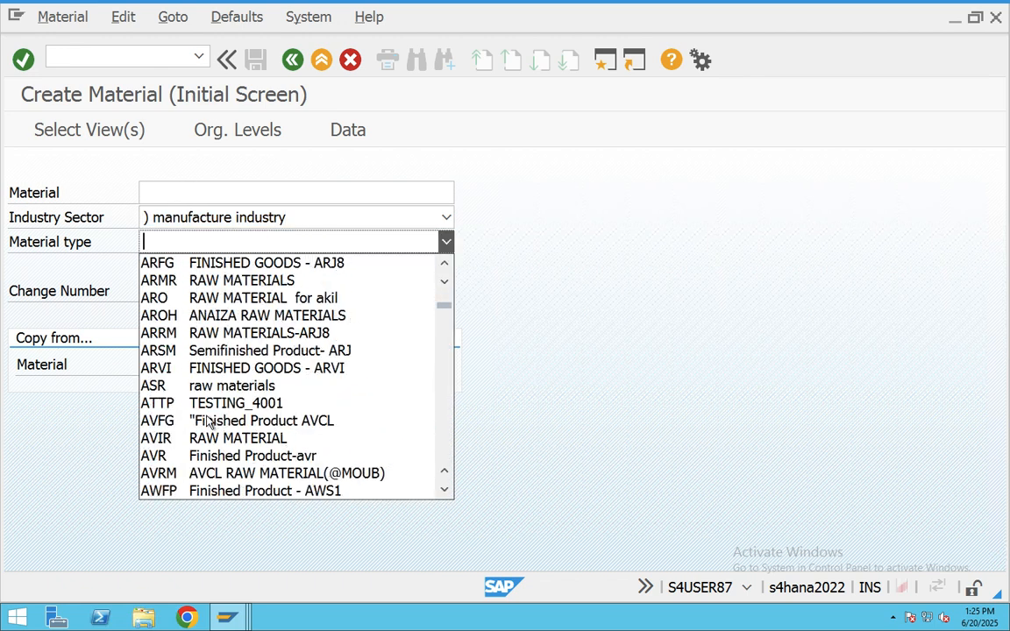
{"action": "scroll", "coordinate": [210, 423], "scroll_direction": "down", "scroll_amount": 20}
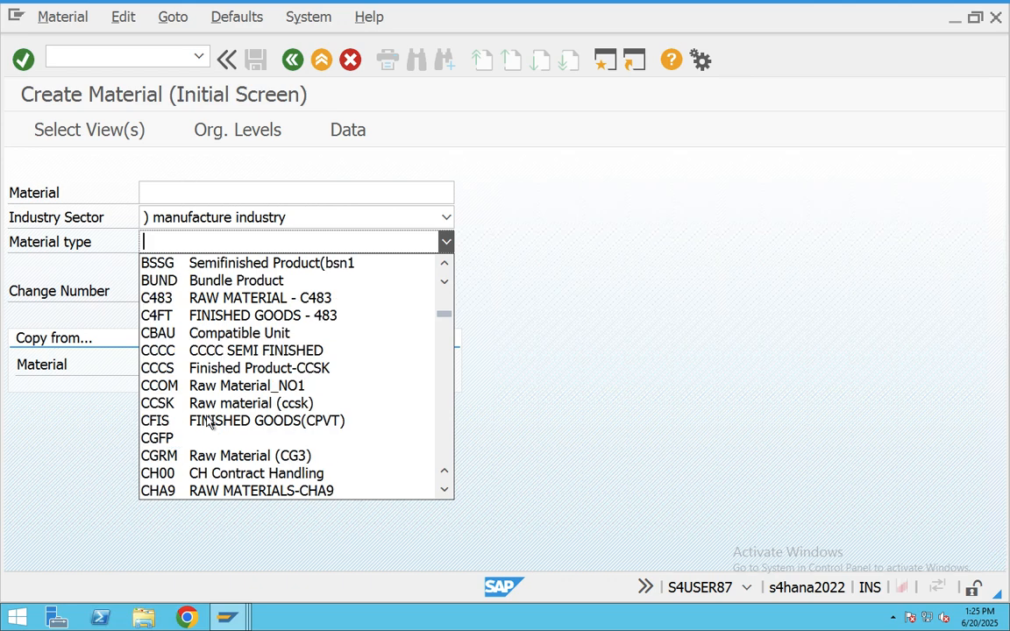
{"action": "scroll", "coordinate": [210, 423], "scroll_direction": "down", "scroll_amount": 5}
{"action": "scroll", "coordinate": [210, 423], "scroll_direction": "down", "scroll_amount": 8}
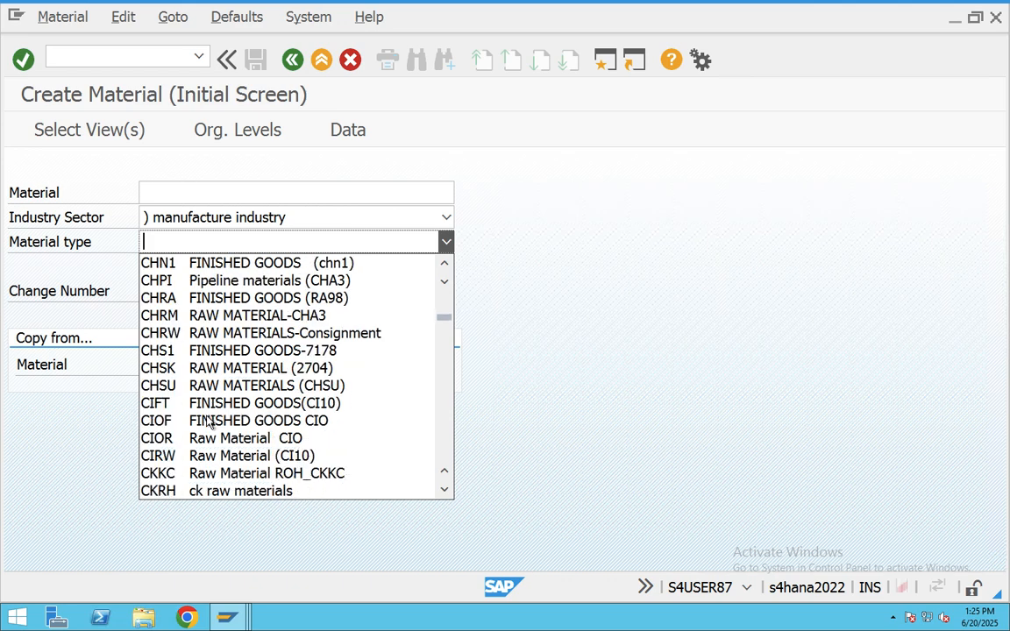
{"action": "scroll", "coordinate": [211, 423], "scroll_direction": "down", "scroll_amount": 3}
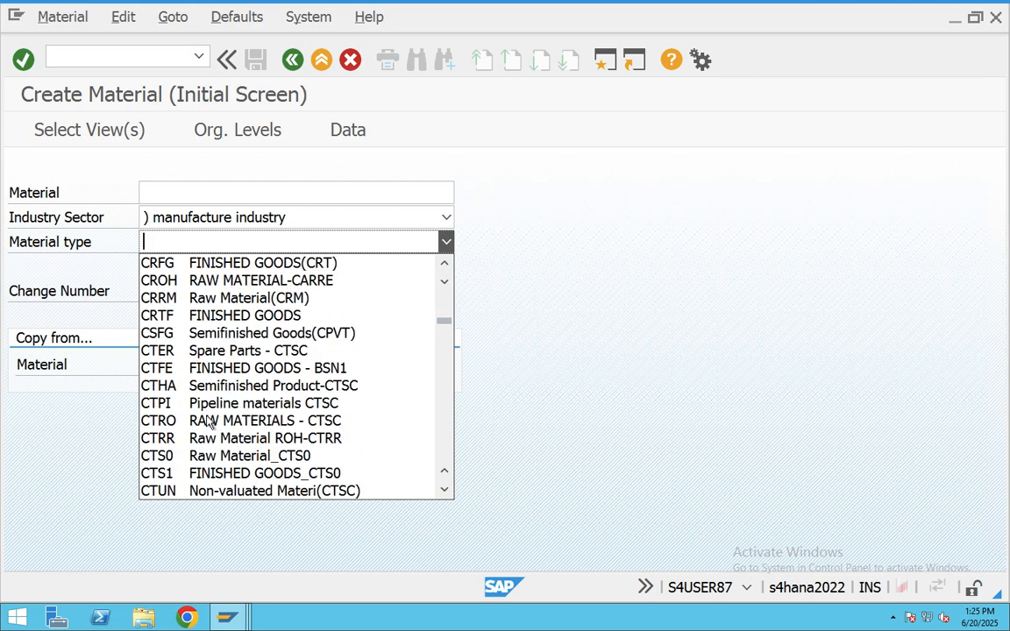
- Close the Material type list without choosing a type, and open a second SAP session
{"action": "scroll", "coordinate": [206, 412], "scroll_direction": "up", "scroll_amount": 6}
{"action": "scroll", "coordinate": [204, 405], "scroll_direction": "up", "scroll_amount": 2}
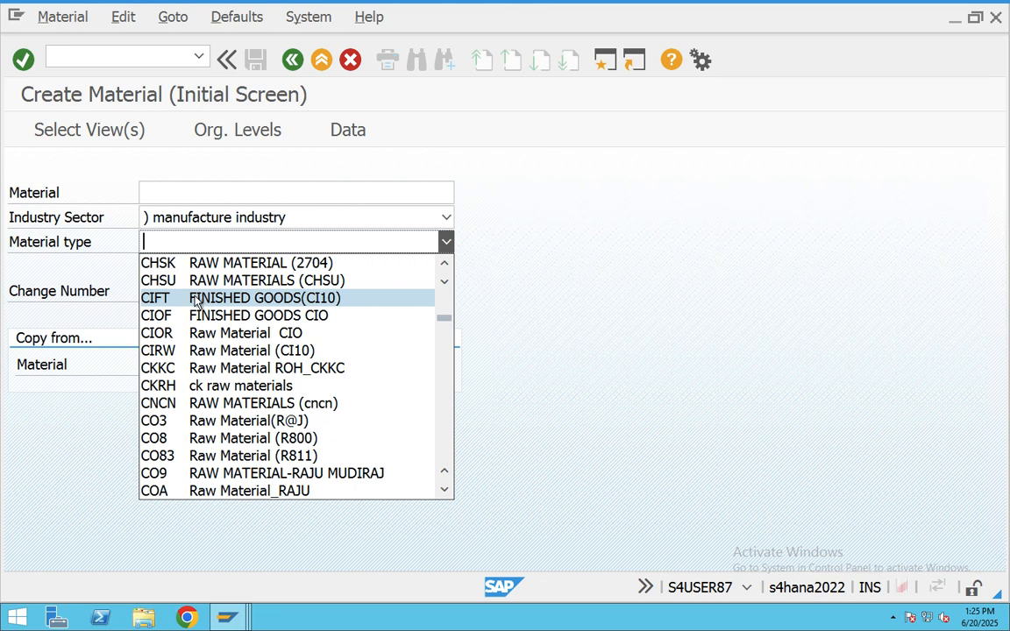
{"action": "scroll", "coordinate": [197, 302], "scroll_direction": "up", "scroll_amount": 1}
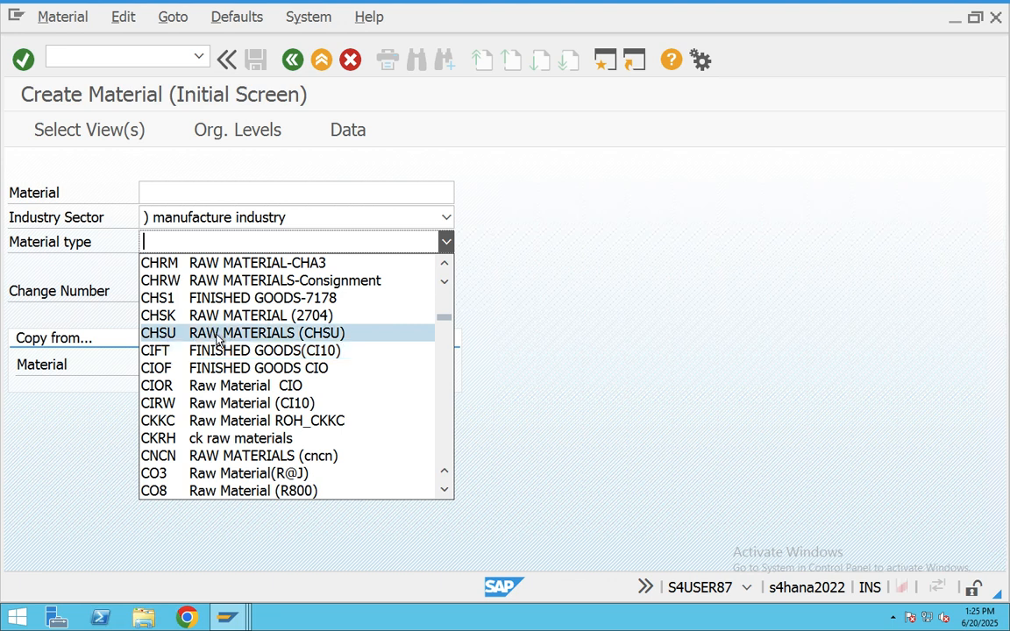
{"action": "scroll", "coordinate": [217, 340], "scroll_direction": "up", "scroll_amount": 1}
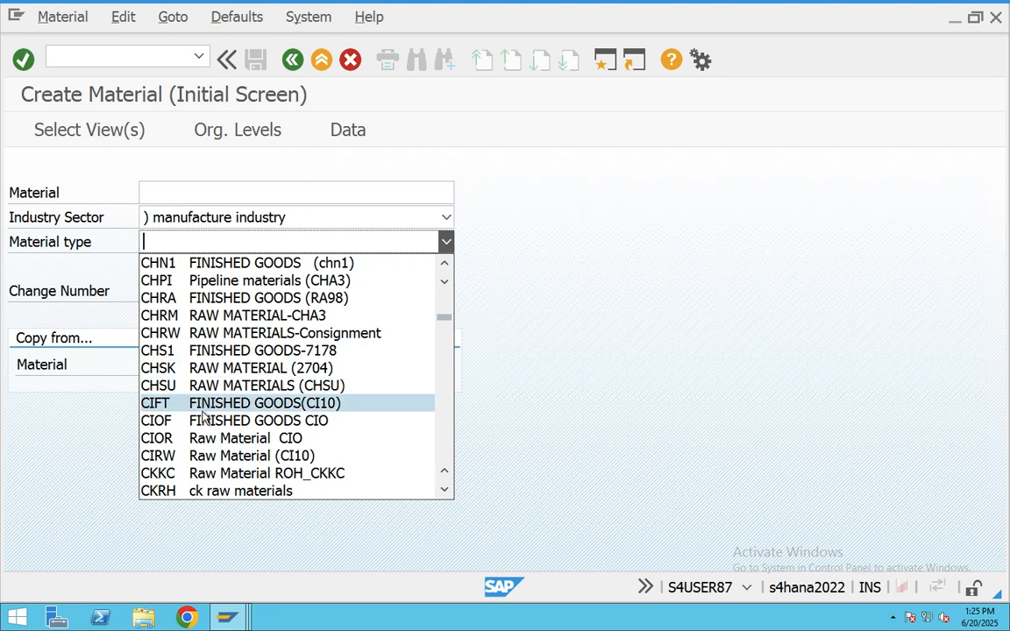
{"action": "left_click", "coordinate": [553, 373]}
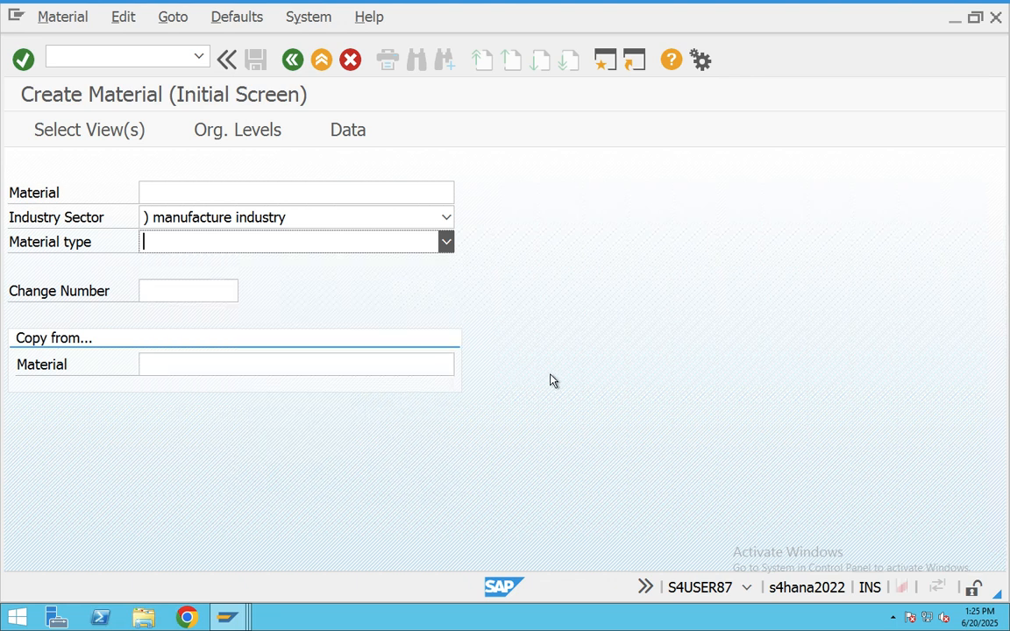
{"action": "left_click", "coordinate": [605, 63]}
- Run MM60 for plant CHAB and sort the materials by Last Change, newest first
{"action": "type", "text": "mm6"}
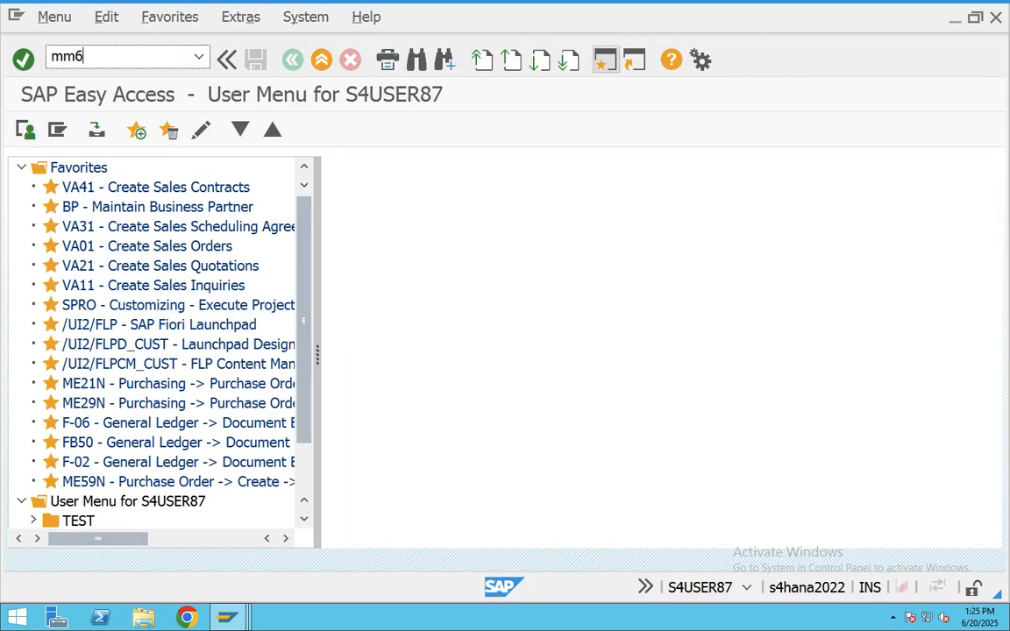
{"action": "type", "text": "0"}
{"action": "key", "text": "Return"}
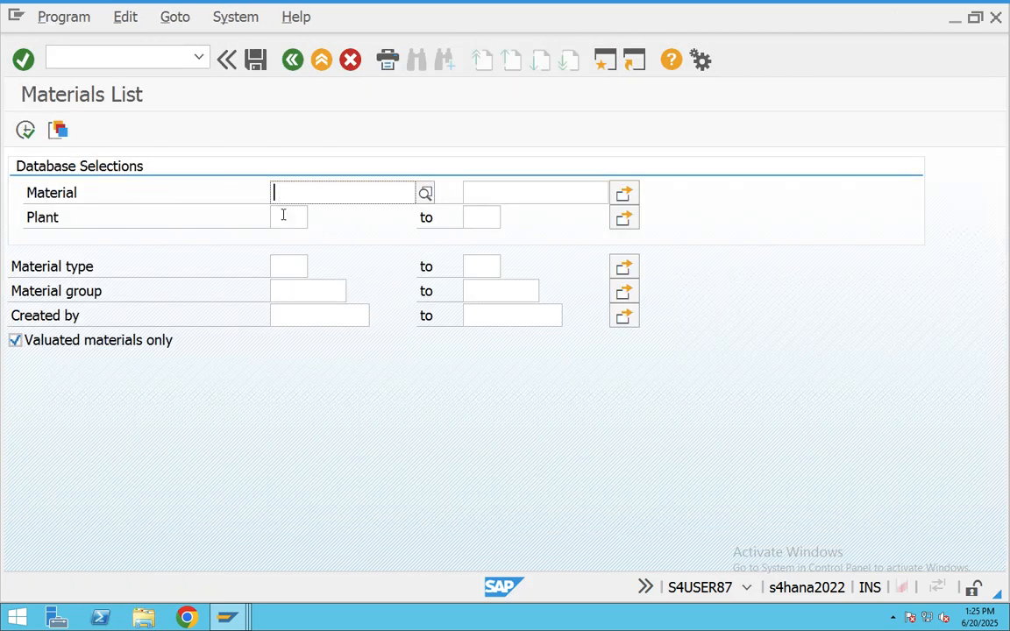
{"action": "left_click", "coordinate": [283, 215]}
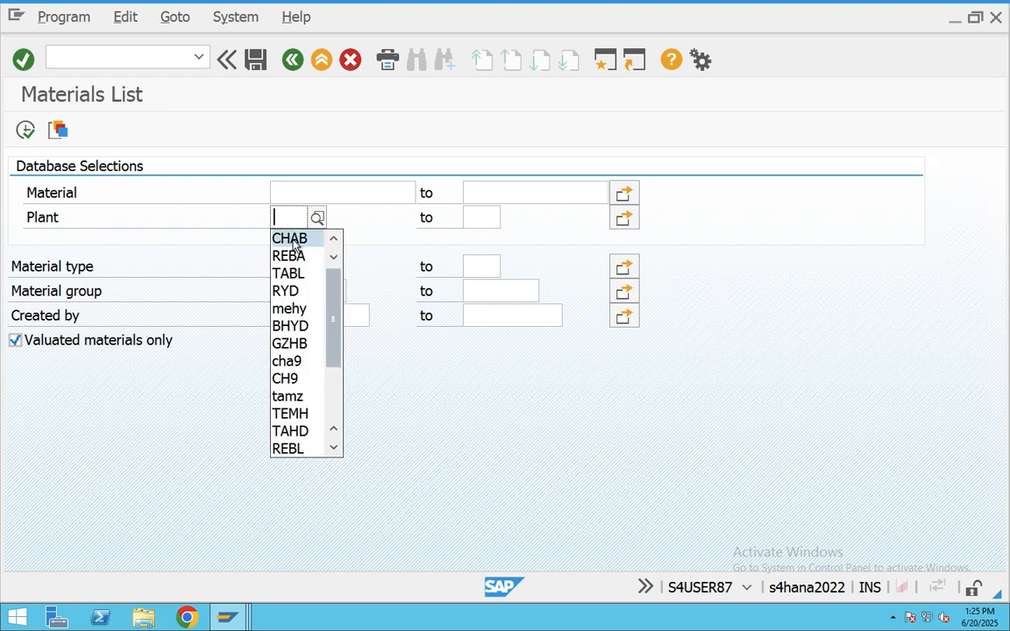
{"action": "left_click", "coordinate": [293, 239]}
{"action": "left_click", "coordinate": [26, 129]}
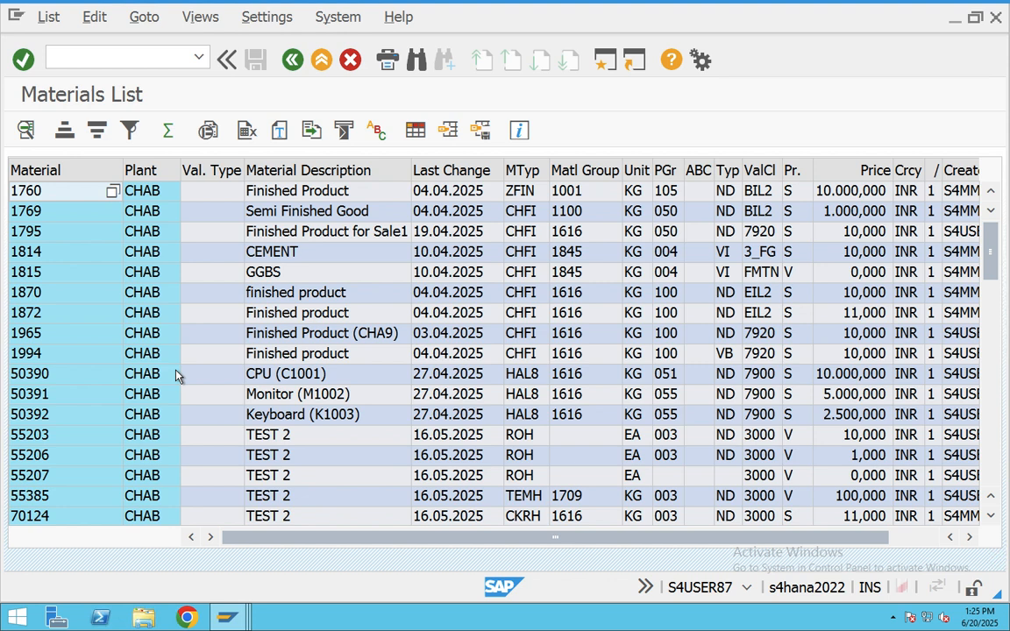
{"action": "left_click", "coordinate": [426, 170]}
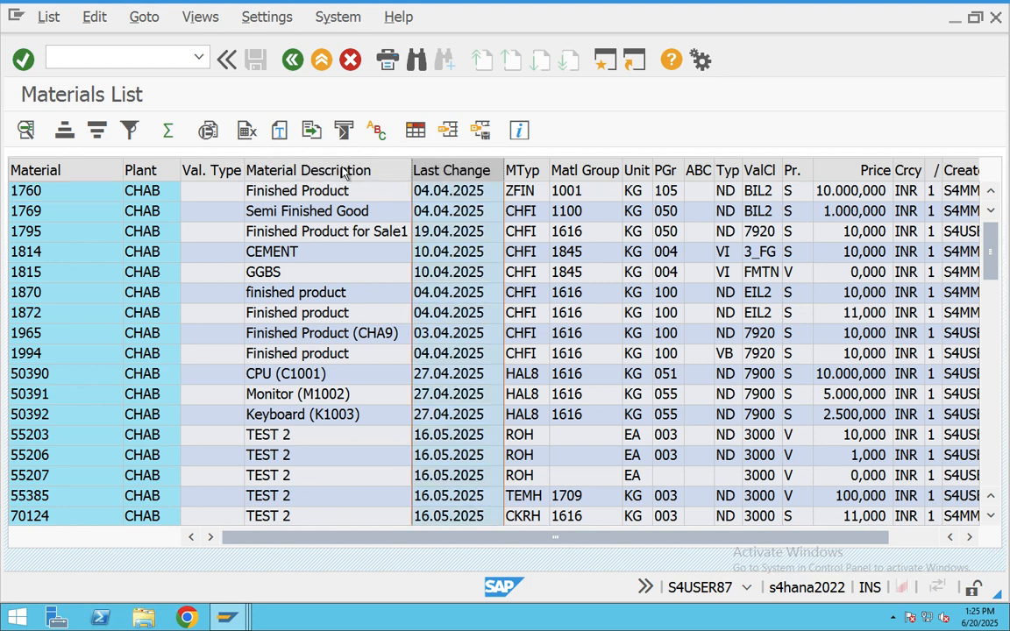
{"action": "left_click", "coordinate": [96, 130]}
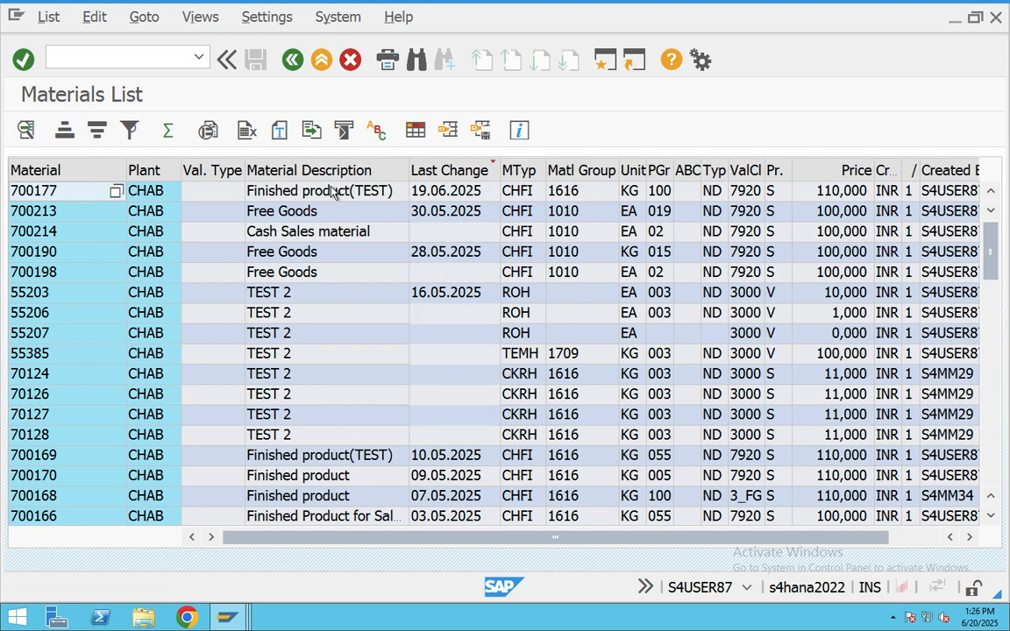
- Look up material 700177, skip the view selection, and return to the sorted list
{"action": "double_click", "coordinate": [50, 192]}
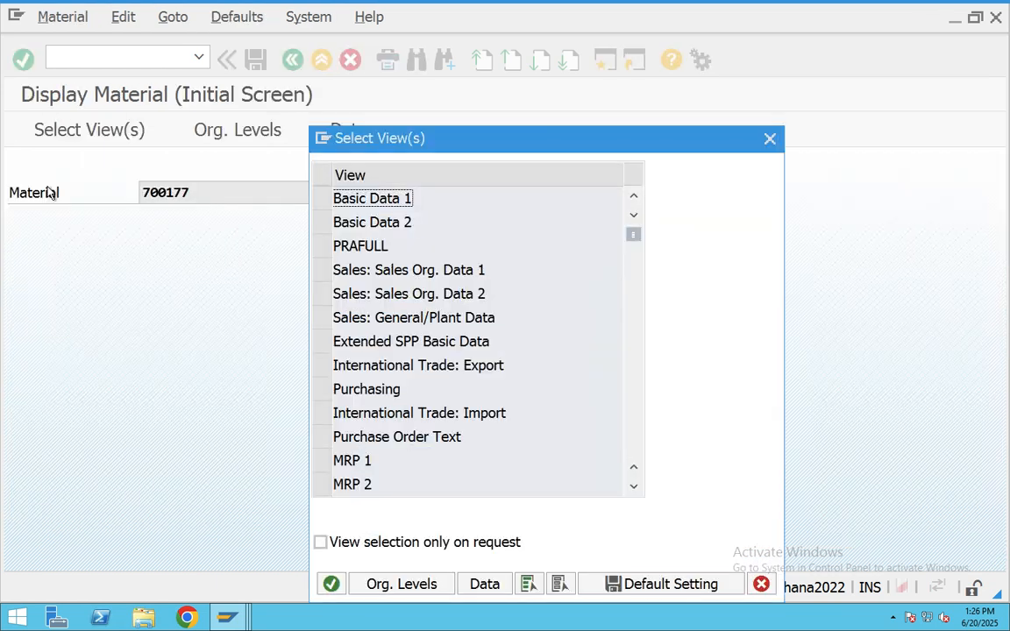
{"action": "left_click", "coordinate": [770, 139]}
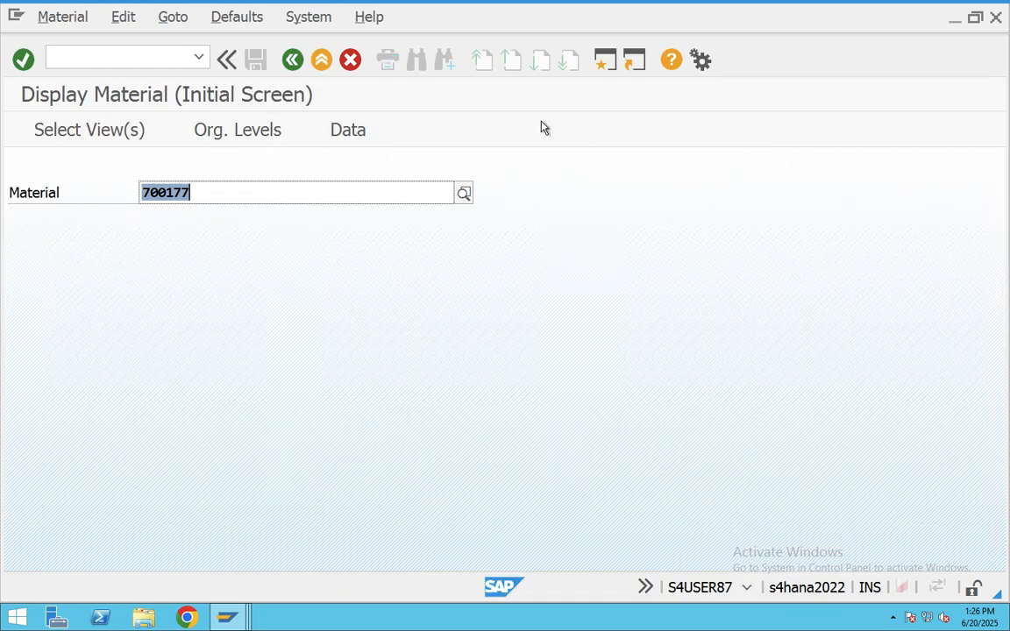
{"action": "left_click", "coordinate": [293, 60]}
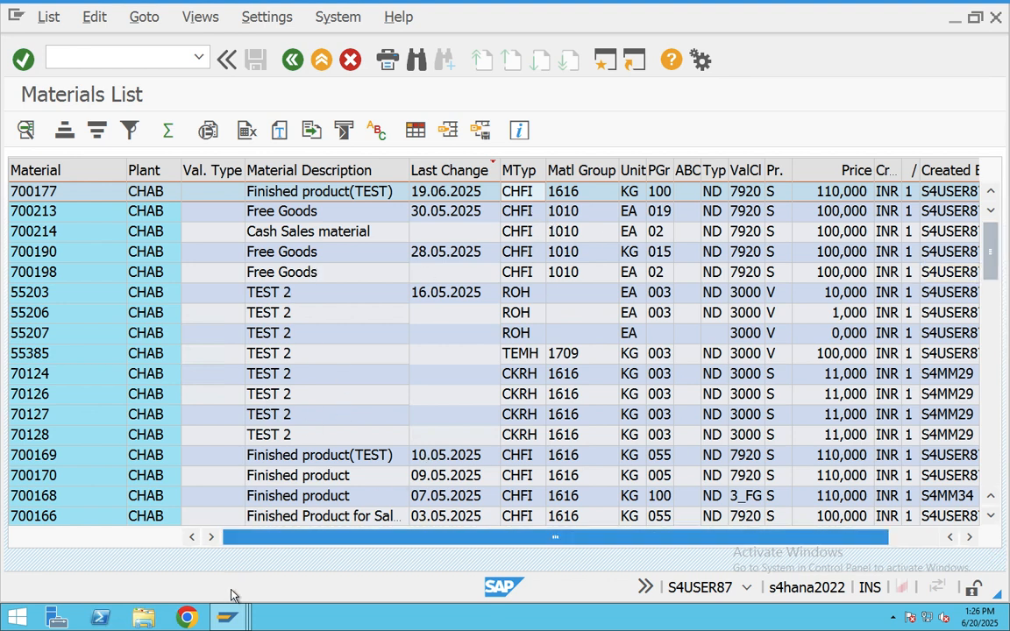
{"action": "left_click", "coordinate": [241, 618]}
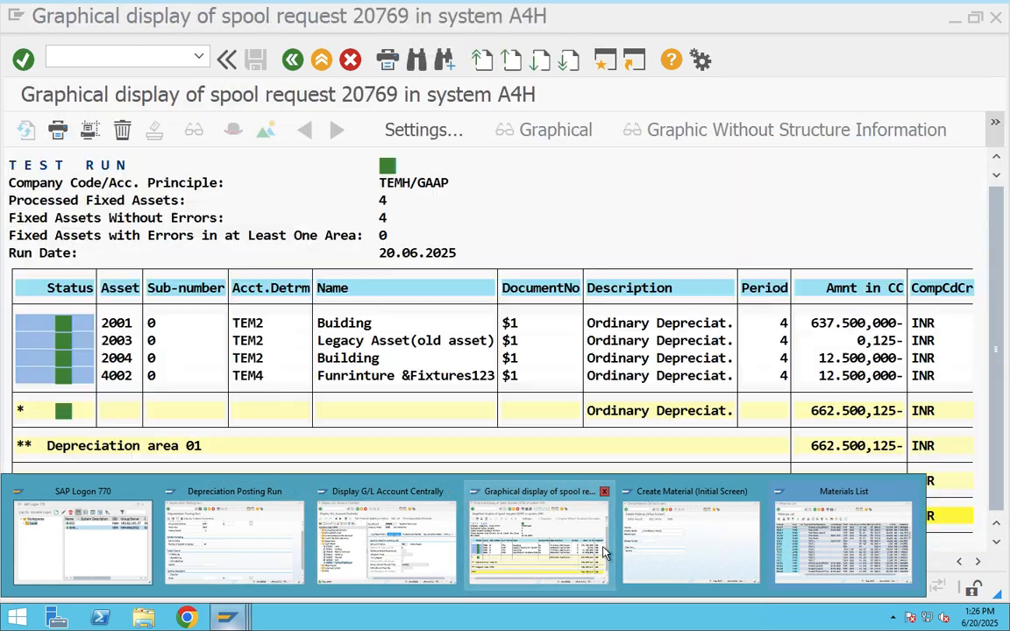
- Back in the Create Material window, choose material type CHFI FINISHED GOODS (Babu22)
{"action": "left_click", "coordinate": [654, 549]}
{"action": "left_click", "coordinate": [291, 249]}
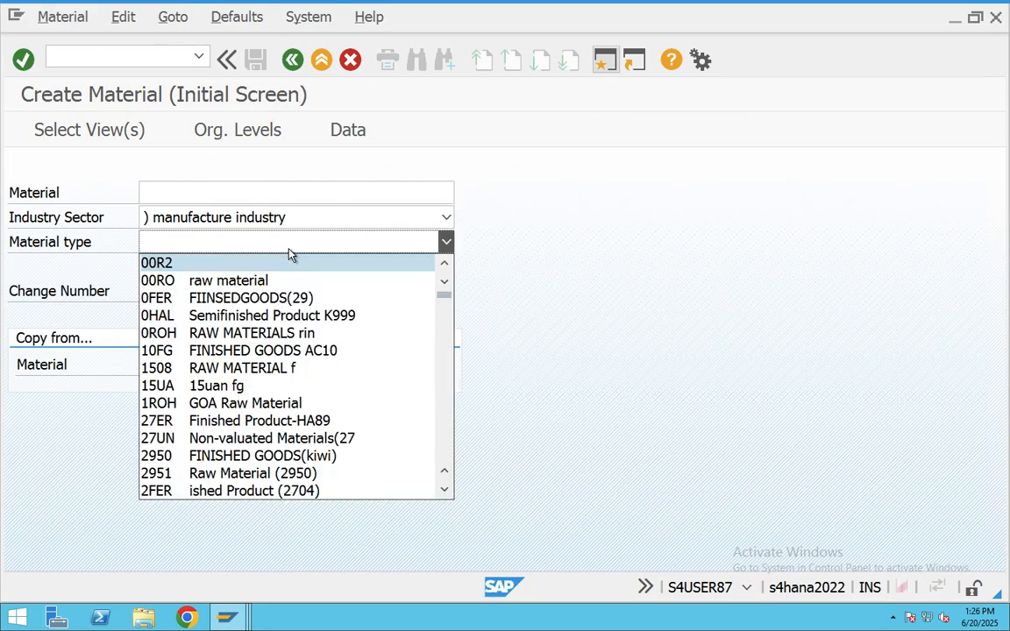
{"action": "scroll", "coordinate": [239, 368], "scroll_direction": "down", "scroll_amount": 5}
{"action": "scroll", "coordinate": [239, 368], "scroll_direction": "down", "scroll_amount": 15}
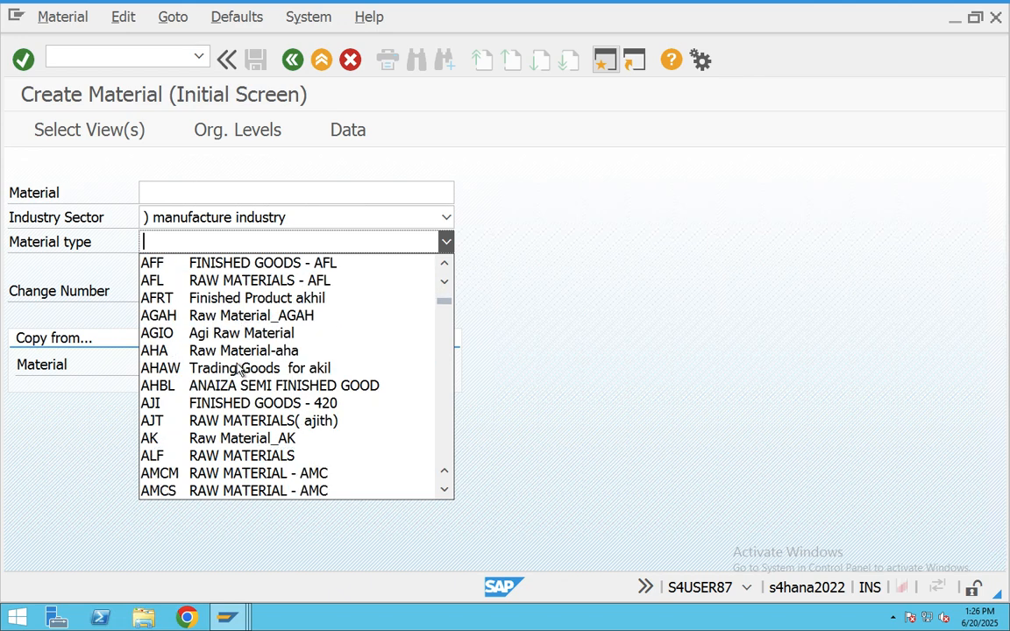
{"action": "scroll", "coordinate": [238, 368], "scroll_direction": "down", "scroll_amount": 15}
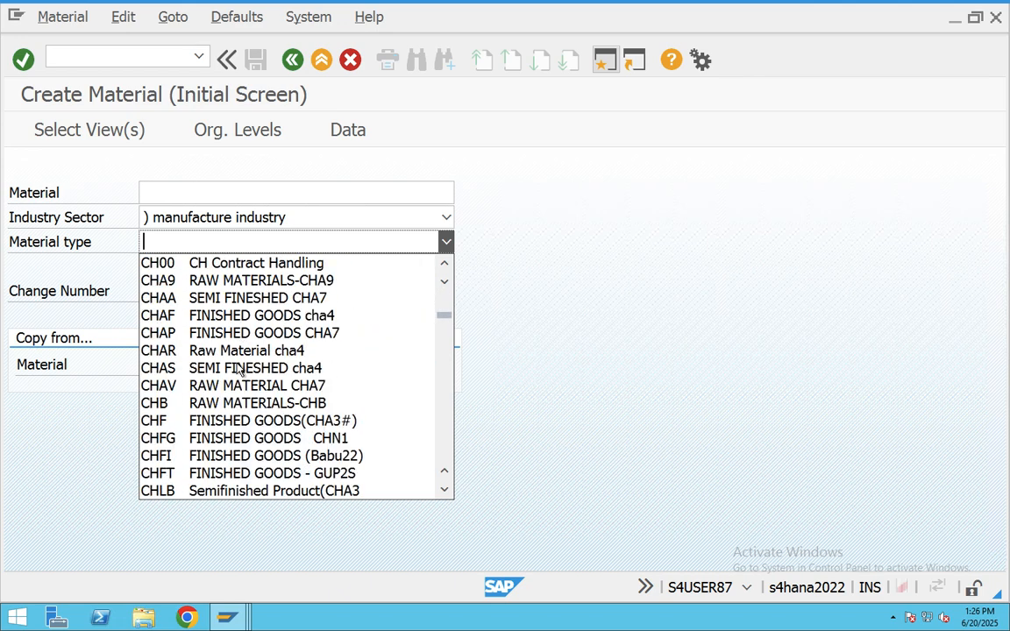
{"action": "left_click", "coordinate": [245, 456]}
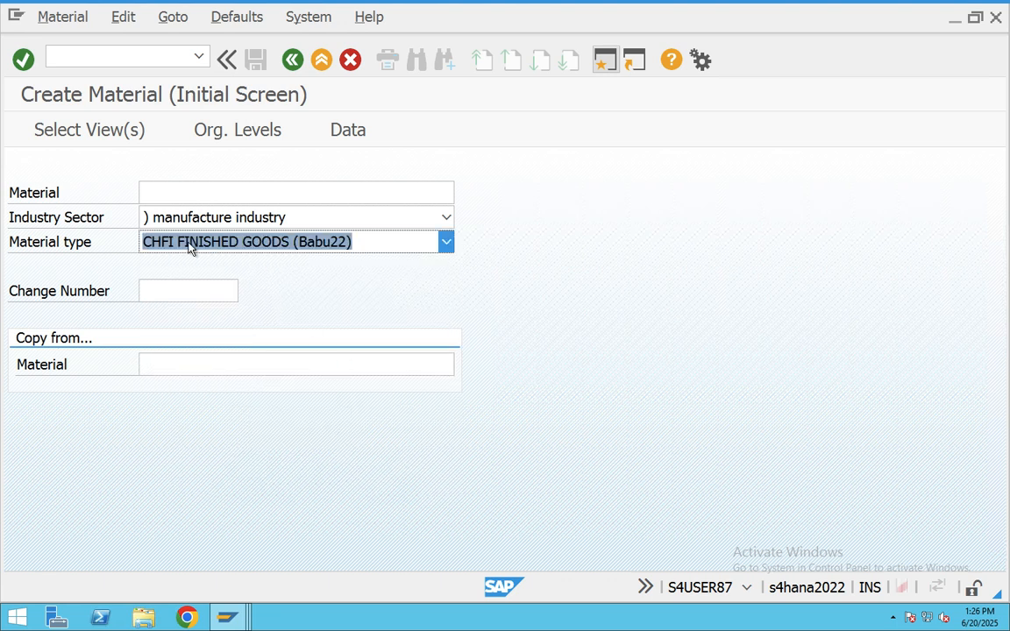
- Select the Basic Data 1, three Sales, Purchasing and MRP 1 views
{"action": "key", "text": "Return"}
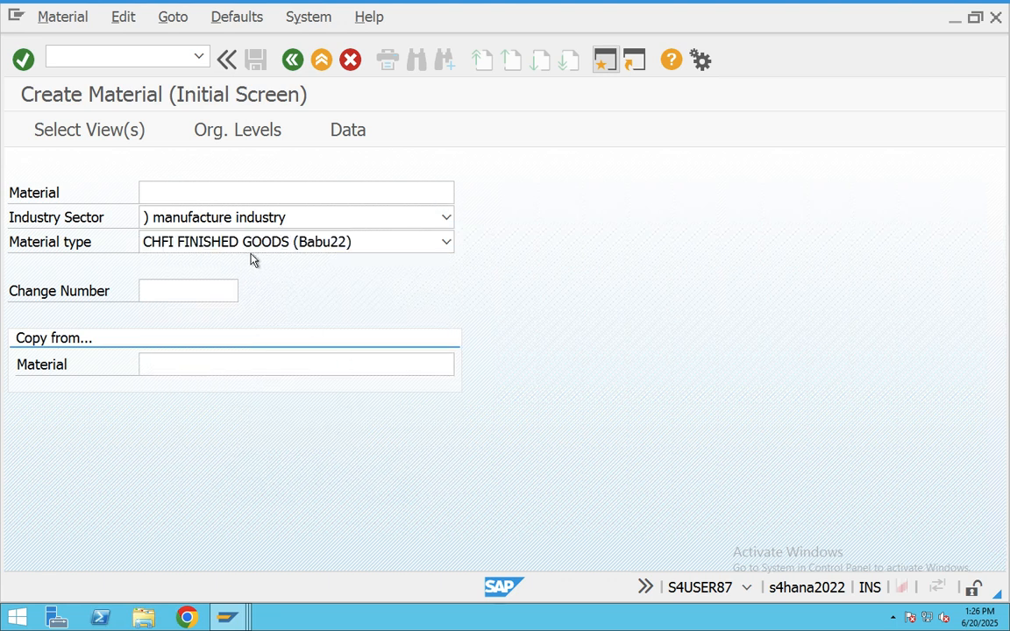
{"action": "left_click", "coordinate": [322, 174]}
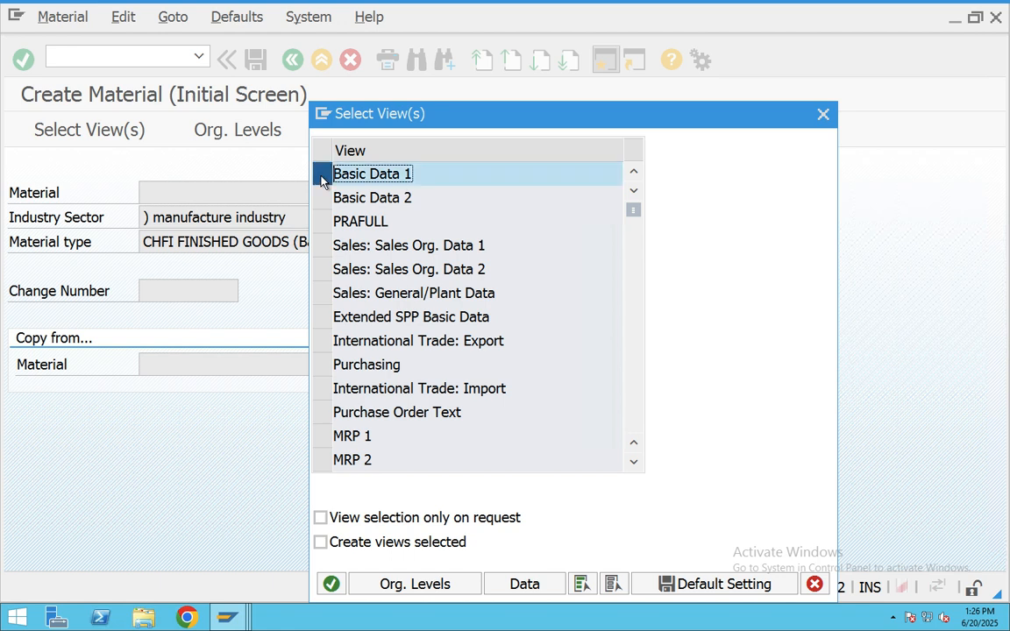
{"action": "left_click", "coordinate": [323, 245]}
{"action": "left_click", "coordinate": [323, 269]}
{"action": "left_click", "coordinate": [323, 293]}
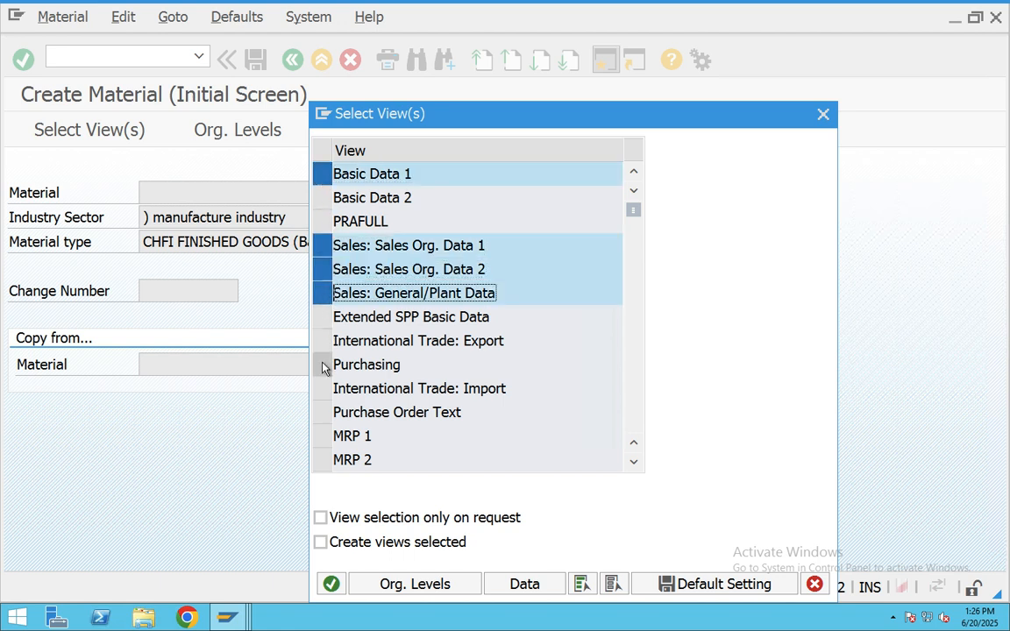
{"action": "left_click", "coordinate": [323, 365]}
{"action": "left_click", "coordinate": [323, 435]}
- Add Accounting 1 and accept org levels plant CHAB, storage location BAN1, sales org CHSO
{"action": "scroll", "coordinate": [420, 372], "scroll_direction": "down", "scroll_amount": 4}
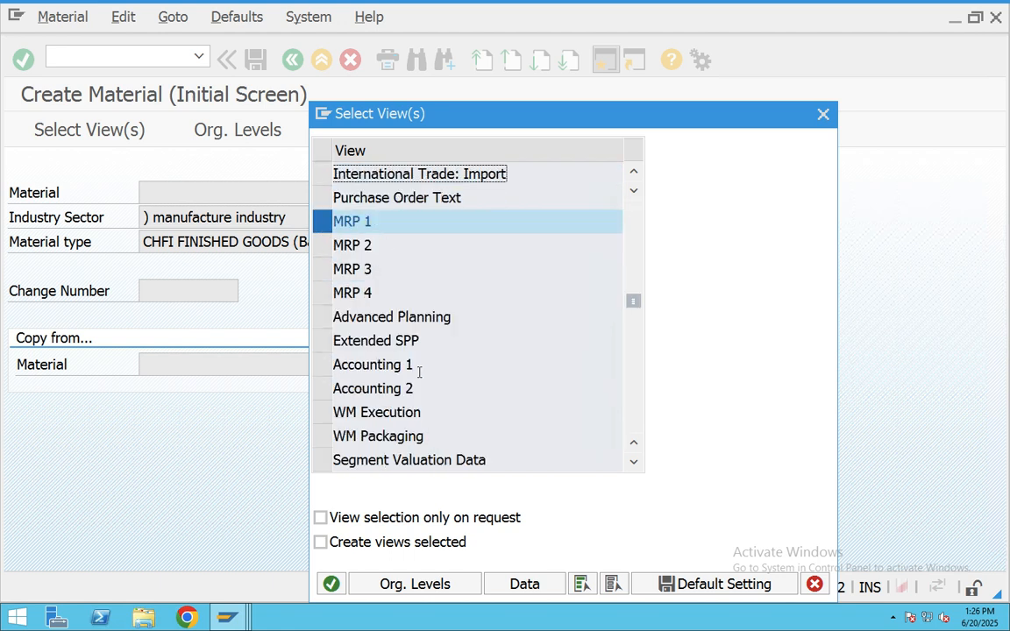
{"action": "left_click", "coordinate": [322, 293]}
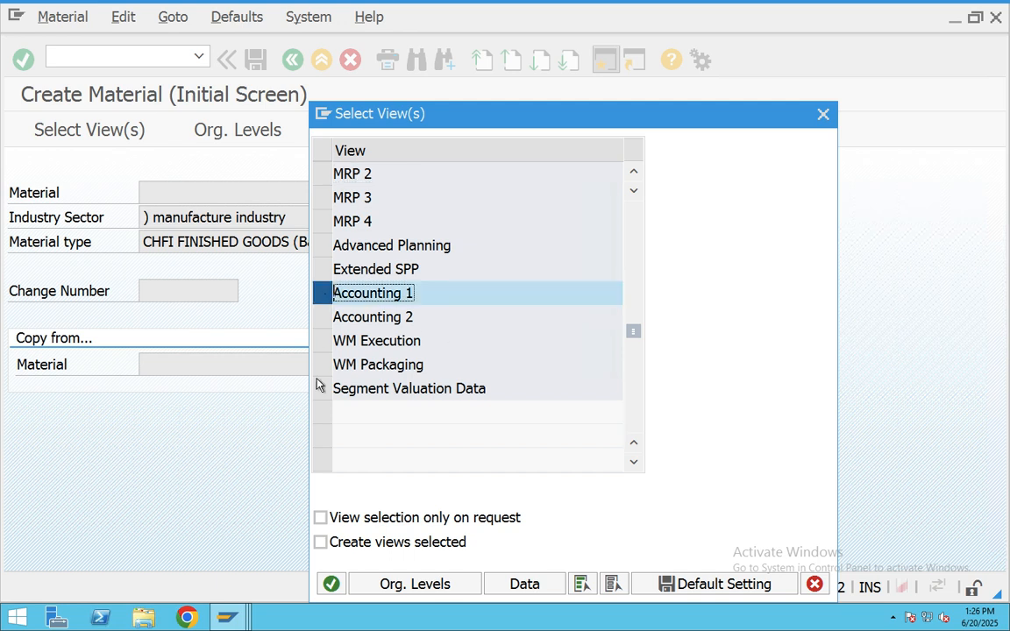
{"action": "left_click", "coordinate": [397, 584]}
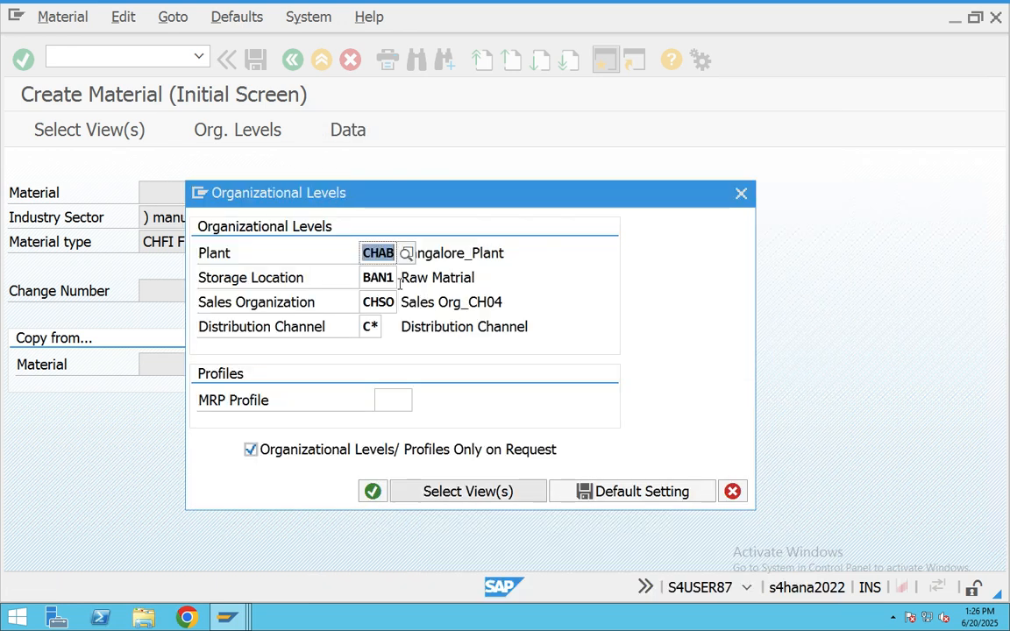
{"action": "left_click", "coordinate": [373, 494]}
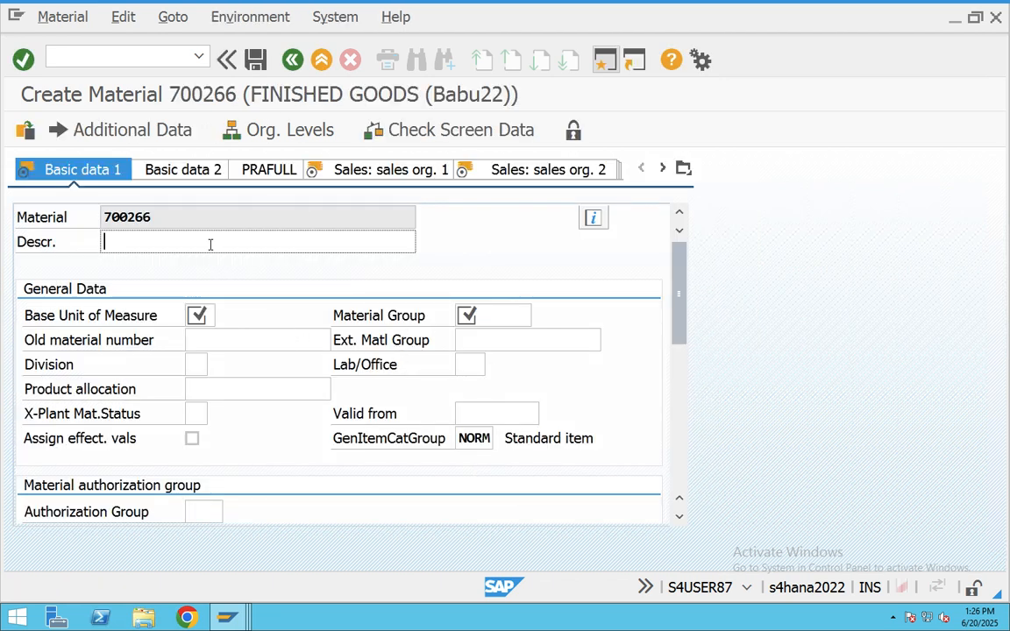
- Enter the description 'Consignment Material' and base unit of measure KG
{"action": "type", "text": "Consignm"}
{"action": "key", "text": "BackSpace"}
{"action": "type", "text": "nme"}
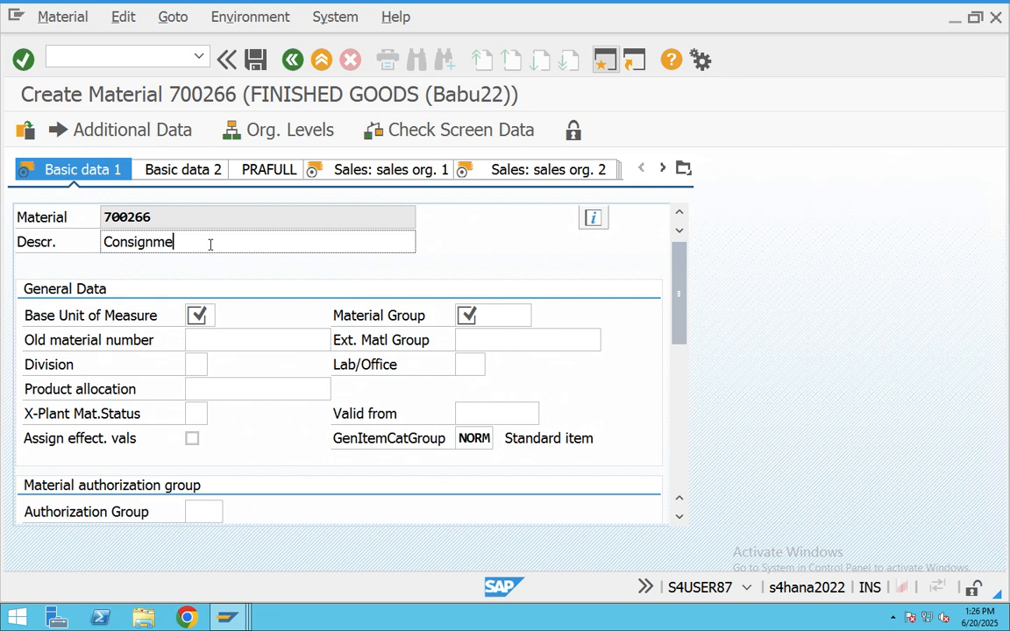
{"action": "type", "text": "nt Material"}
{"action": "left_click", "coordinate": [210, 314]}
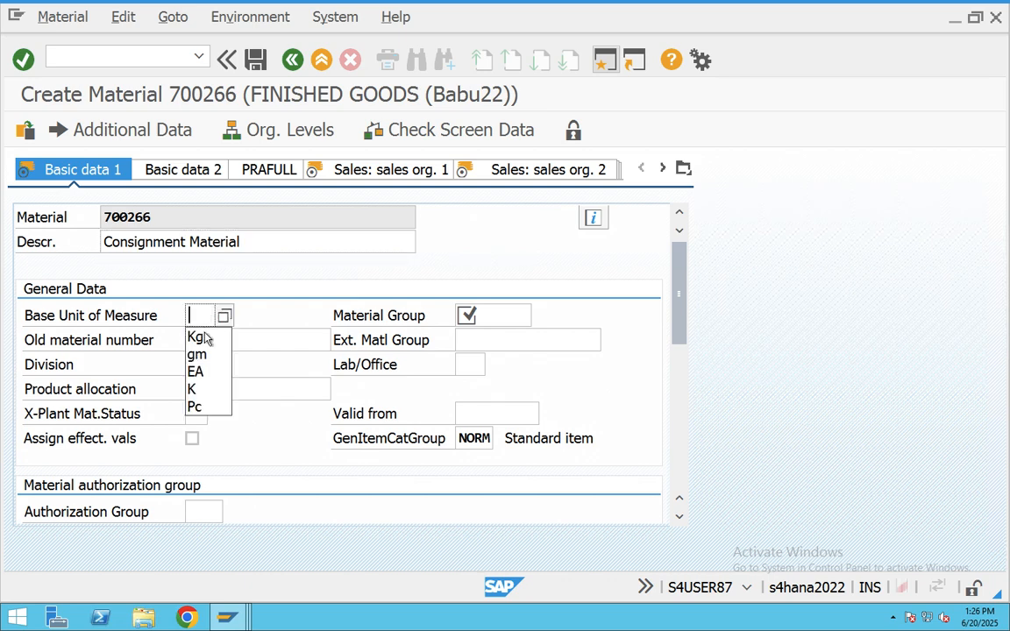
{"action": "left_click", "coordinate": [198, 338]}
- Set material group 1001 and gross and net weight to 100
{"action": "left_click", "coordinate": [486, 317]}
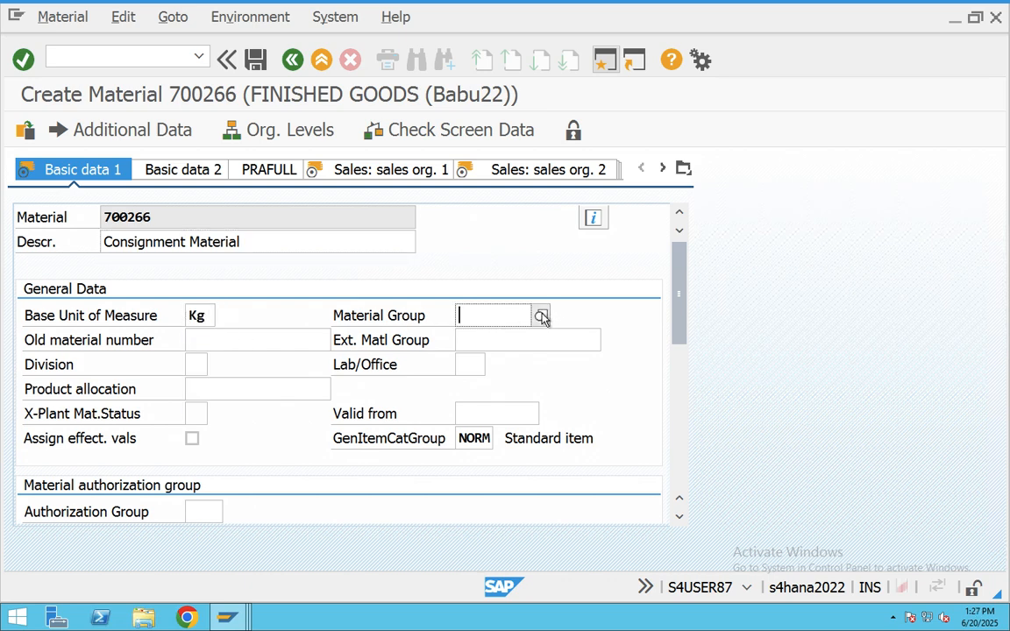
{"action": "key", "text": "F4"}
{"action": "double_click", "coordinate": [377, 357]}
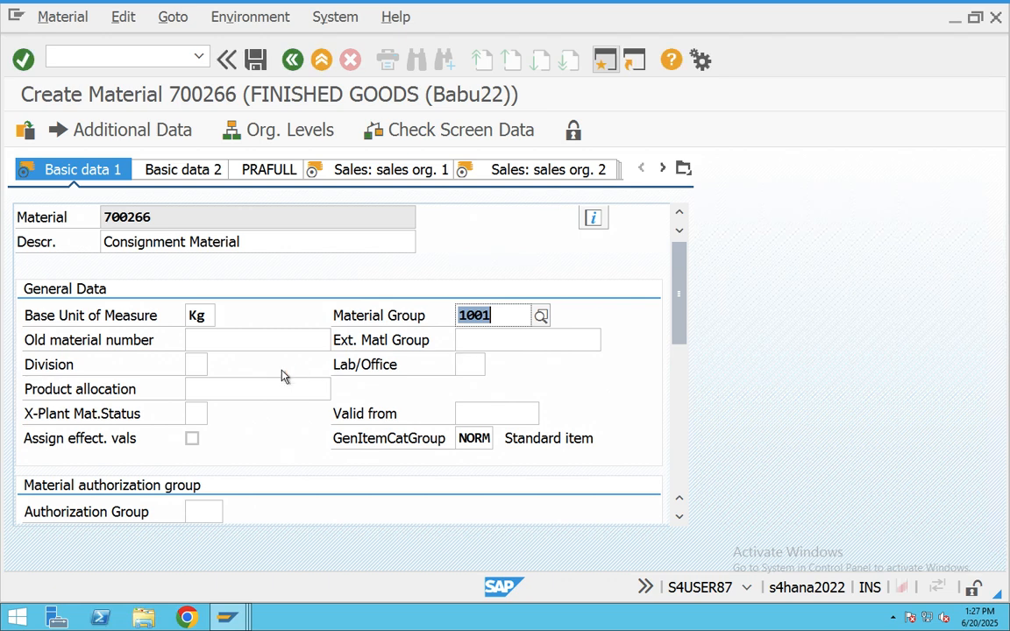
{"action": "scroll", "coordinate": [211, 390], "scroll_direction": "down", "scroll_amount": 4}
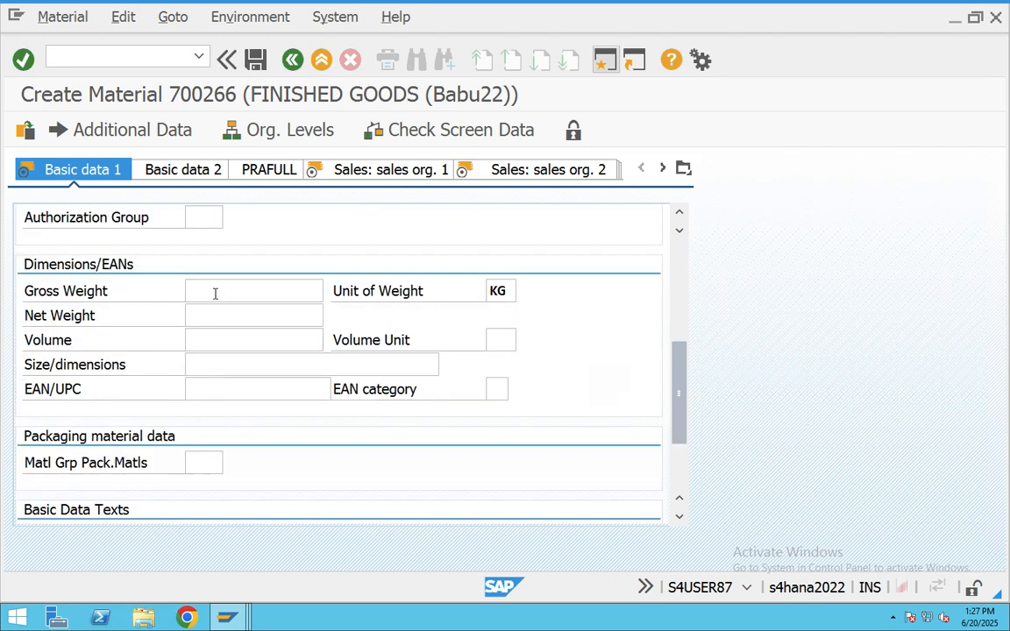
{"action": "left_click", "coordinate": [215, 293]}
{"action": "left_click", "coordinate": [211, 311]}
{"action": "left_click", "coordinate": [211, 314]}
{"action": "left_click", "coordinate": [212, 340]}
- Fill the lower description field with Consignment Material, confirm, and proceed to Sales Org 1
{"action": "scroll", "coordinate": [210, 359], "scroll_direction": "down", "scroll_amount": 2}
{"action": "left_click", "coordinate": [169, 483]}
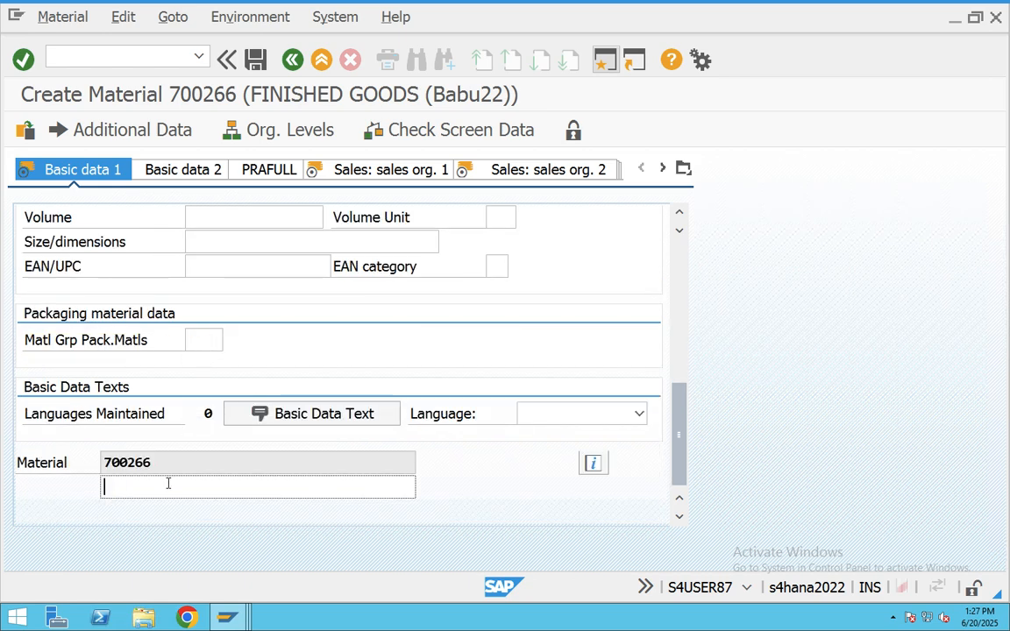
{"action": "type", "text": "Cons"}
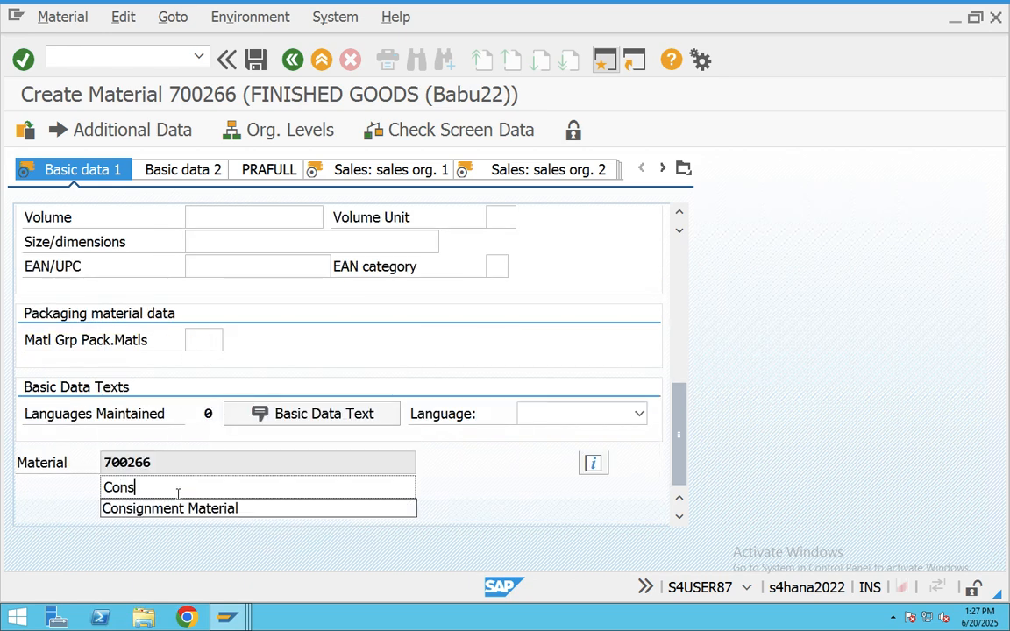
{"action": "left_click", "coordinate": [184, 508]}
{"action": "key", "text": "Return"}
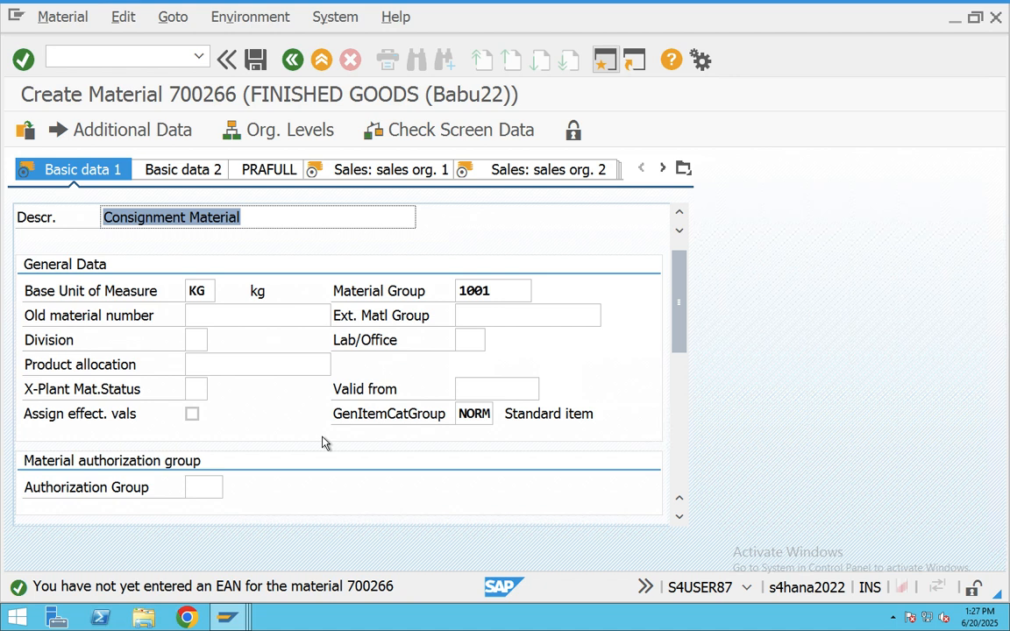
{"action": "scroll", "coordinate": [320, 439], "scroll_direction": "up", "scroll_amount": 1}
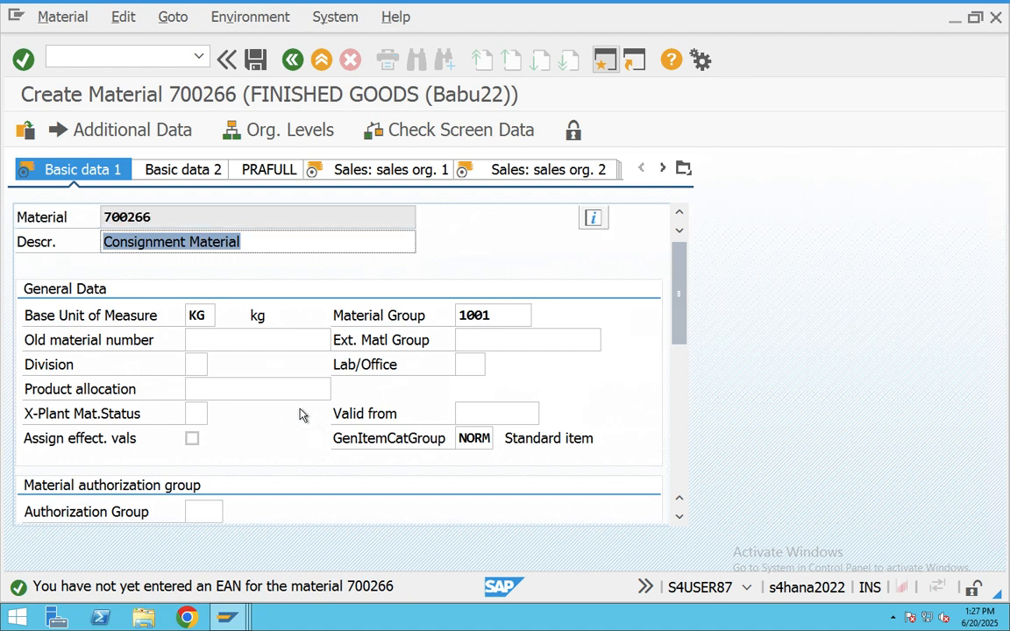
{"action": "key", "text": "Return"}
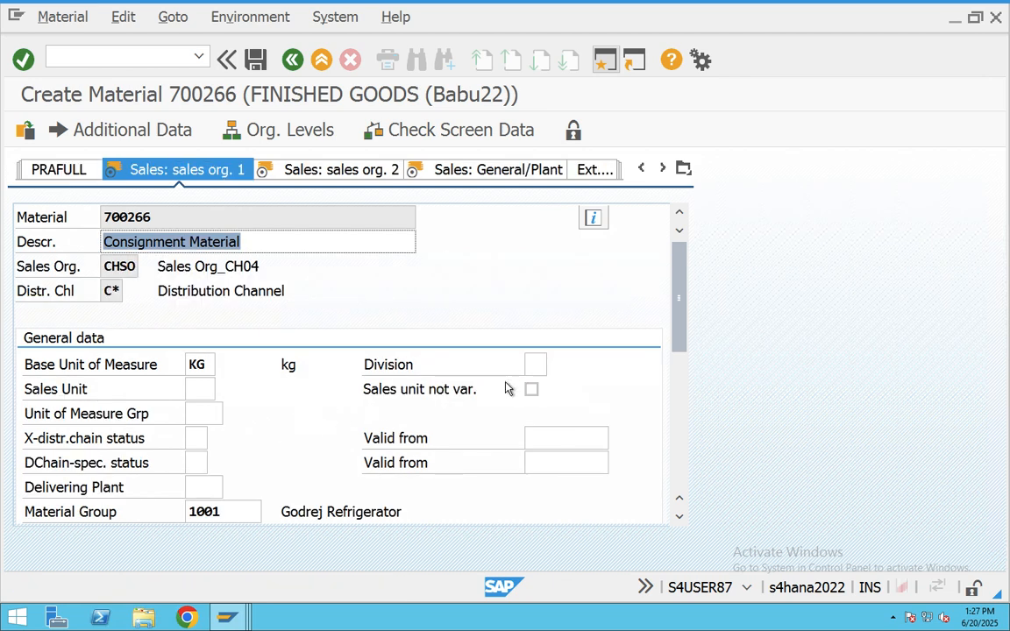
- Set division C* and tax classification full tax in the sales org 1 data
{"action": "left_click", "coordinate": [530, 368]}
{"action": "type", "text": "0"}
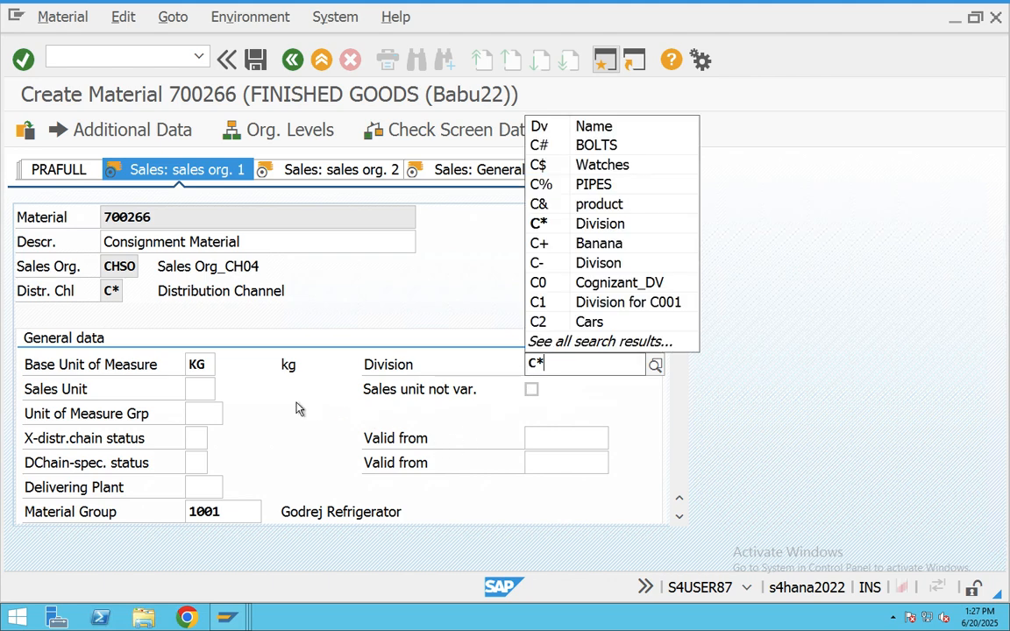
{"action": "key", "text": "Return"}
{"action": "scroll", "coordinate": [298, 408], "scroll_direction": "down", "scroll_amount": 10}
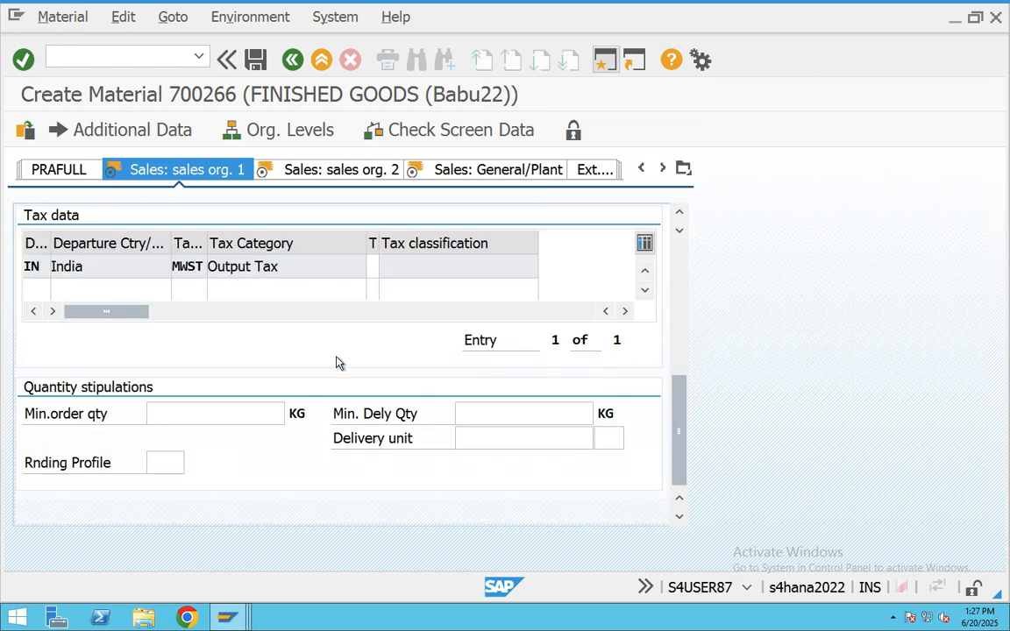
{"action": "left_click", "coordinate": [375, 267]}
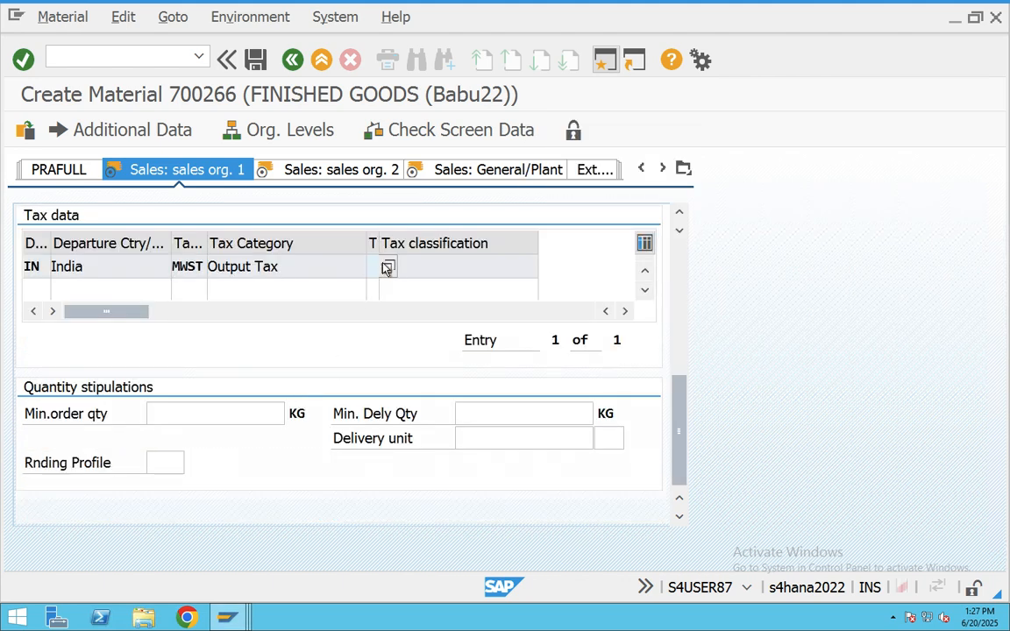
{"action": "key", "text": "F4"}
{"action": "double_click", "coordinate": [121, 323]}
{"action": "scroll", "coordinate": [237, 412], "scroll_direction": "up", "scroll_amount": 10}
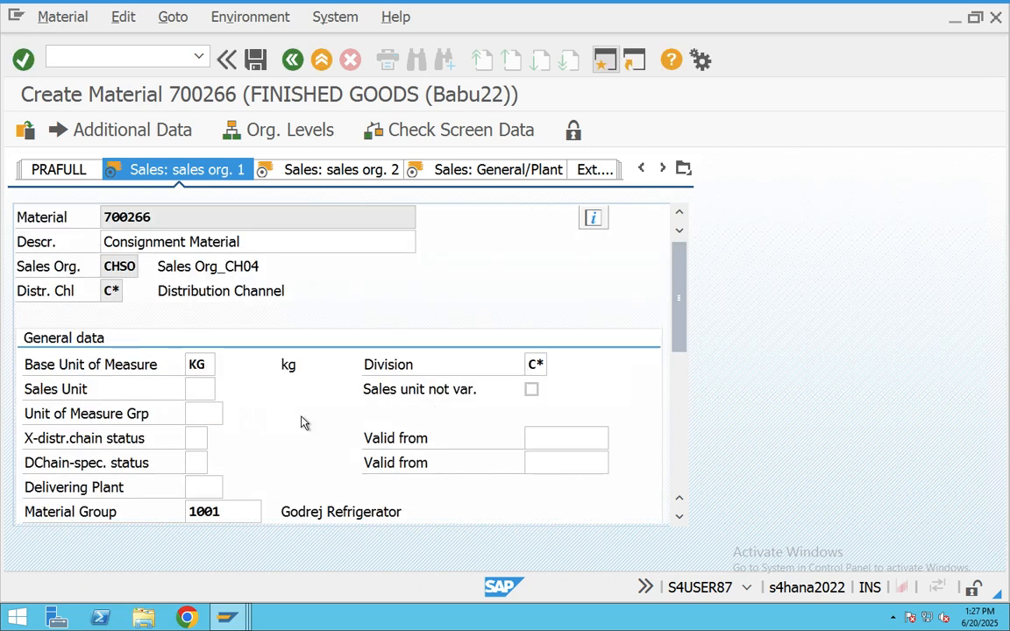
- On sales org 2, set account assignment group 03 and check the NORM item category group
{"action": "key", "text": "Return"}
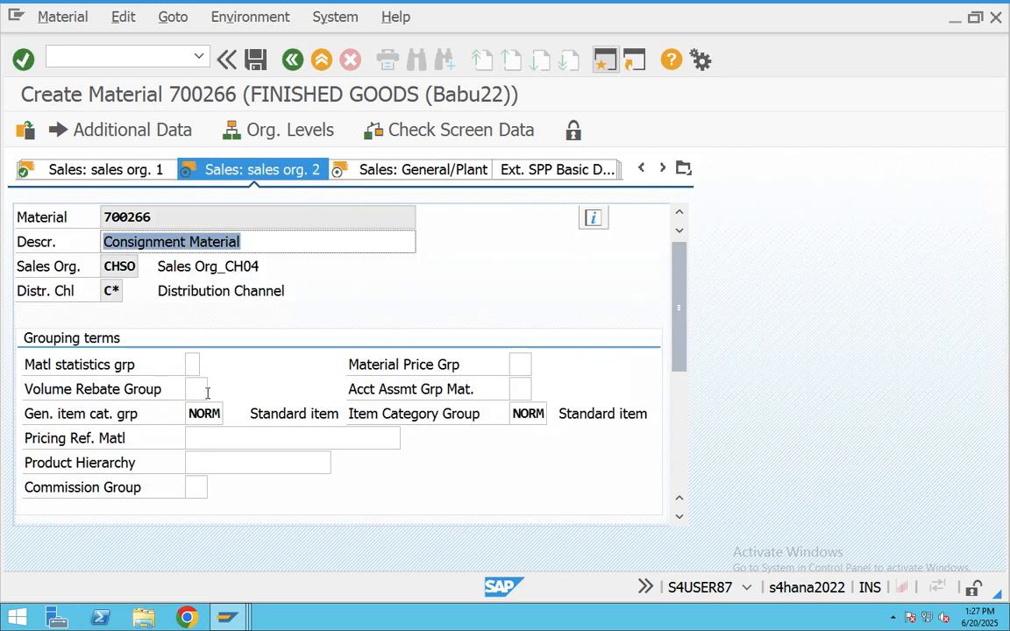
{"action": "left_click", "coordinate": [522, 391]}
{"action": "left_click", "coordinate": [522, 409]}
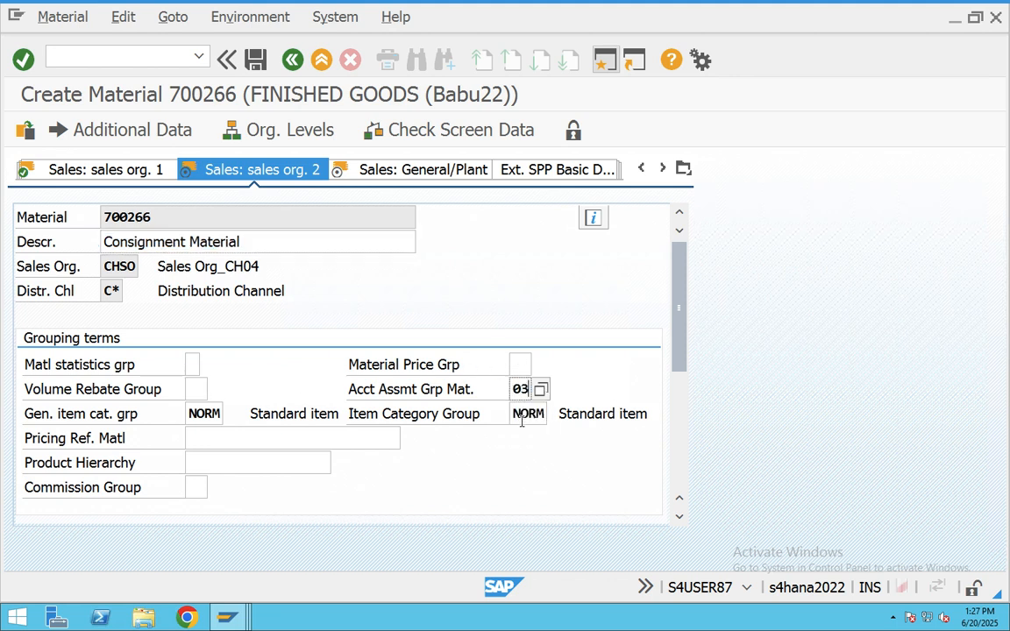
{"action": "left_click_drag", "start_coordinate": [544, 414], "coordinate": [518, 414]}
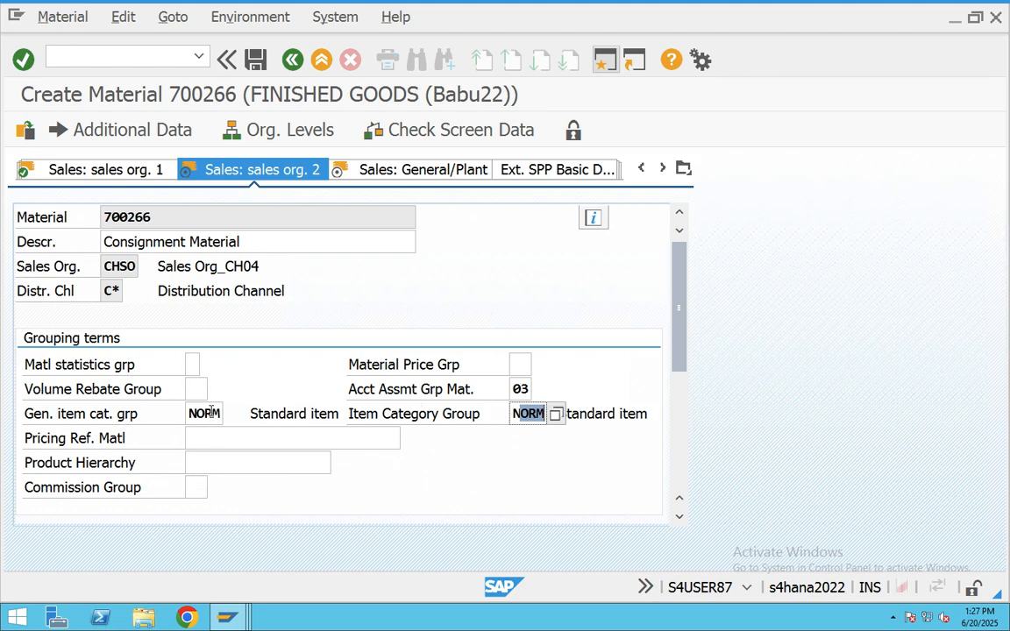
{"action": "scroll", "coordinate": [206, 407], "scroll_direction": "down", "scroll_amount": 4}
{"action": "scroll", "coordinate": [207, 408], "scroll_direction": "up", "scroll_amount": 5}
- Set the transportation group and loading group both to 0003
{"action": "key", "text": "Return"}
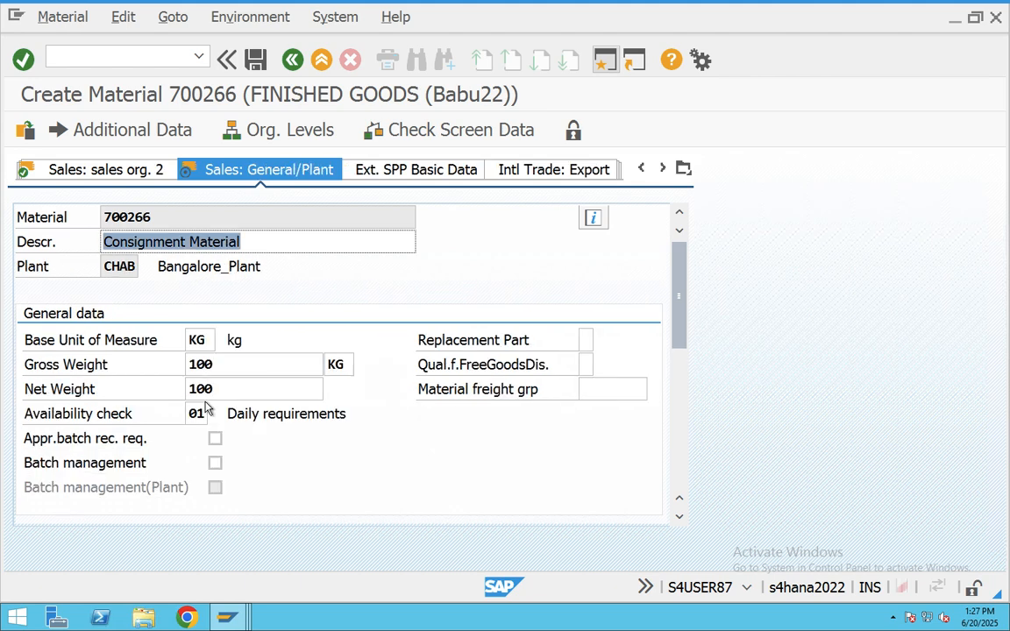
{"action": "scroll", "coordinate": [313, 447], "scroll_direction": "down", "scroll_amount": 5}
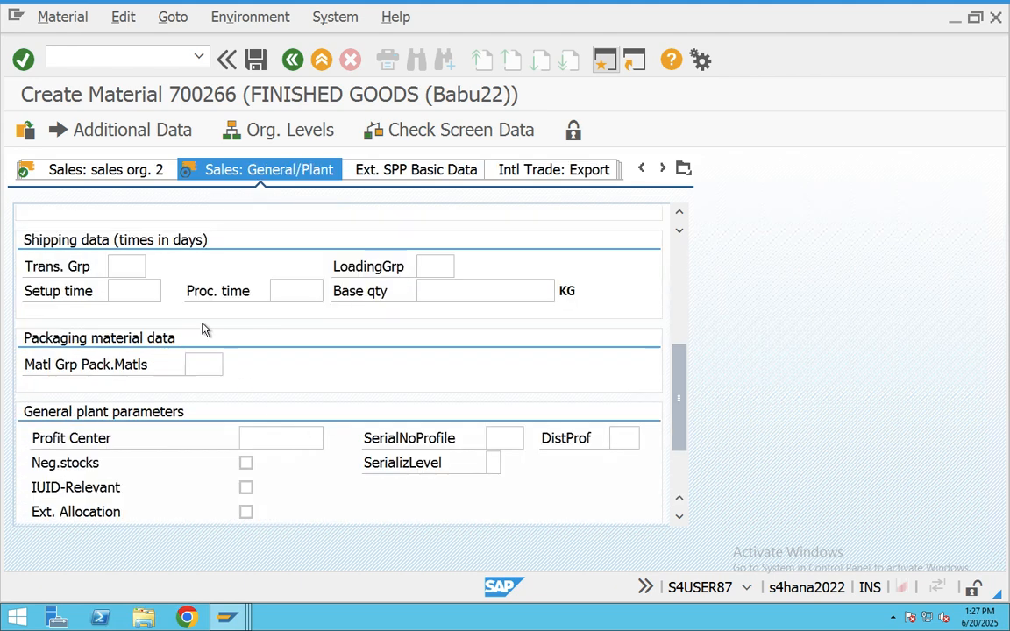
{"action": "left_click", "coordinate": [133, 267]}
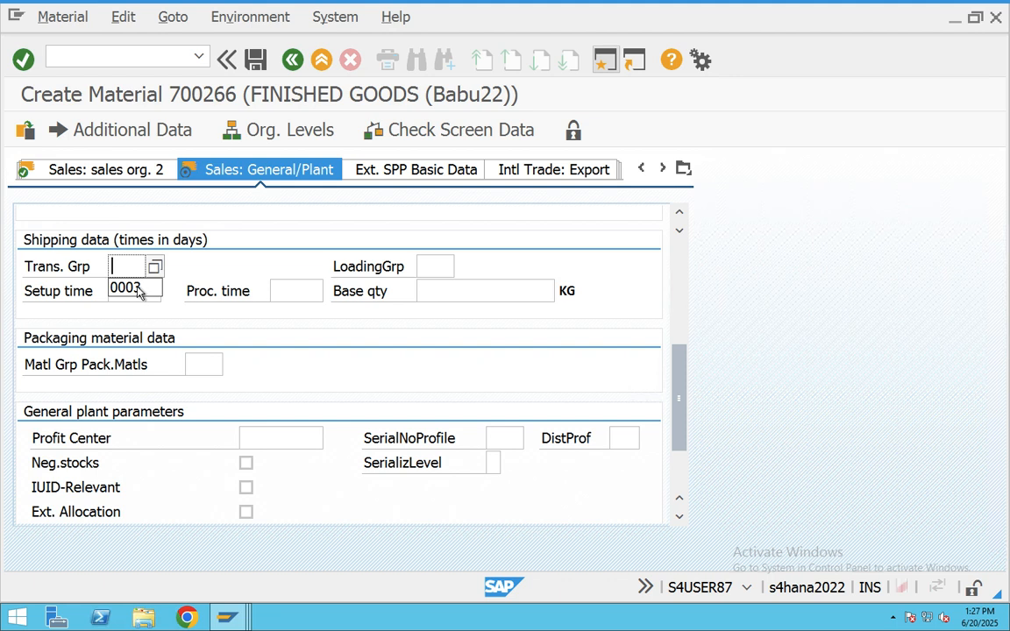
{"action": "left_click", "coordinate": [140, 288]}
{"action": "left_click", "coordinate": [451, 265]}
{"action": "left_click", "coordinate": [449, 265]}
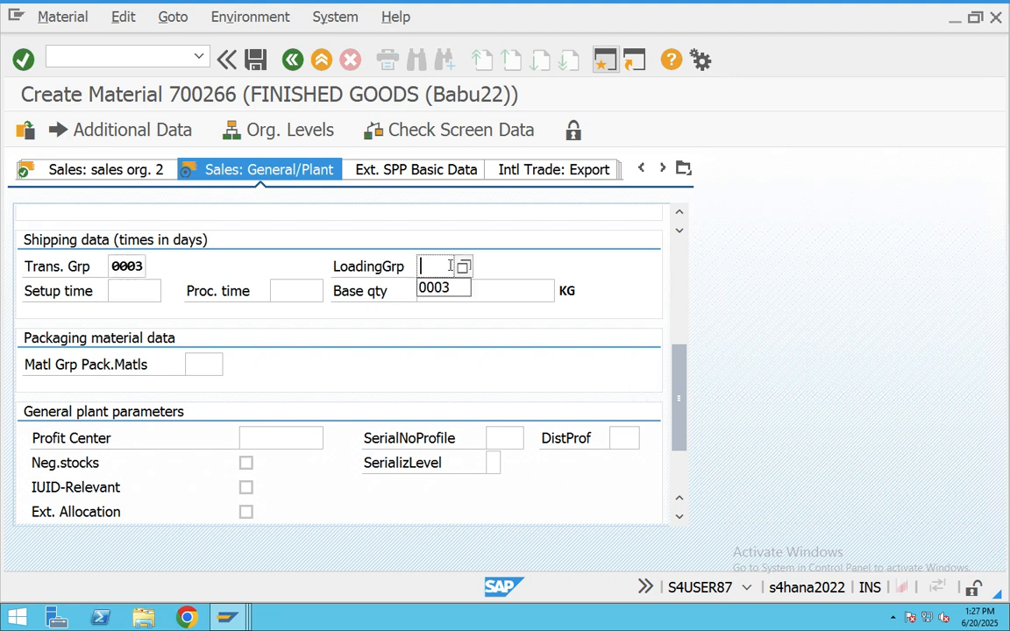
{"action": "left_click", "coordinate": [435, 290]}
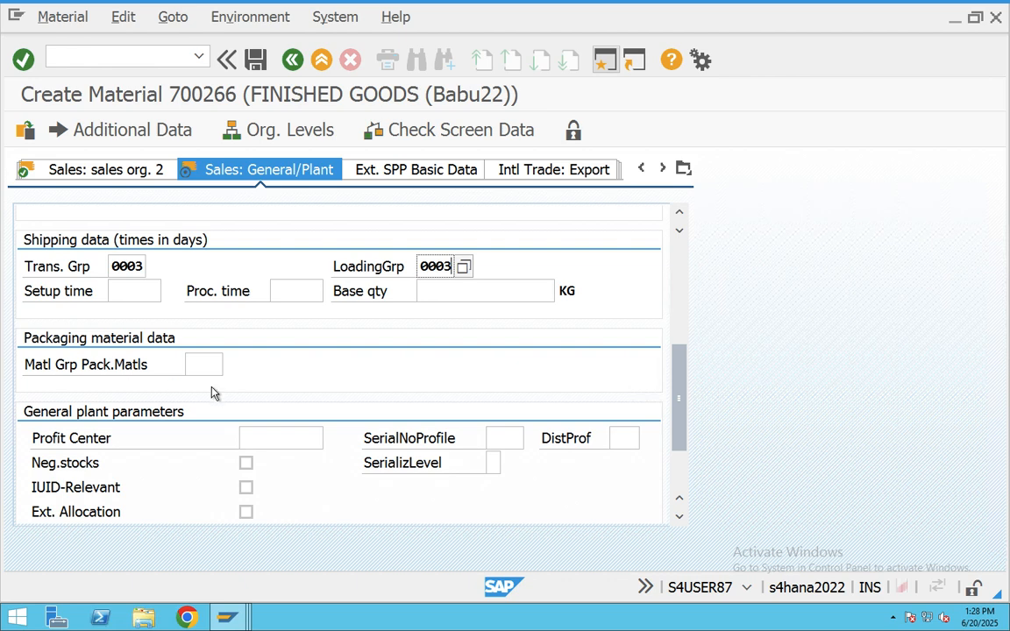
- Set availability check to KP (no check) and confirm the sales plant data
{"action": "scroll", "coordinate": [214, 390], "scroll_direction": "up", "scroll_amount": 5}
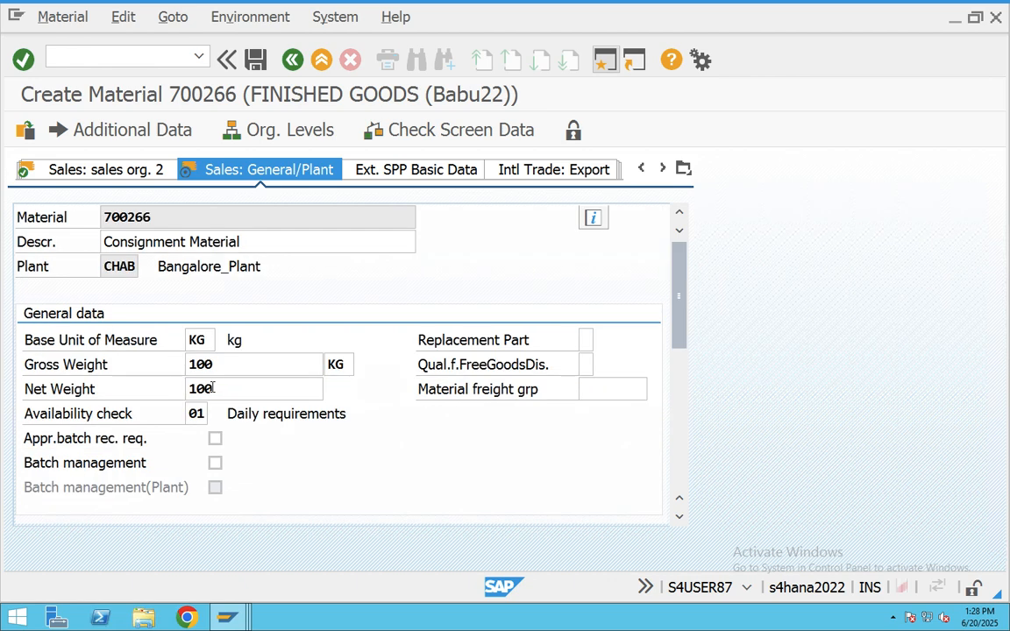
{"action": "left_click", "coordinate": [198, 414]}
{"action": "left_click", "coordinate": [216, 416]}
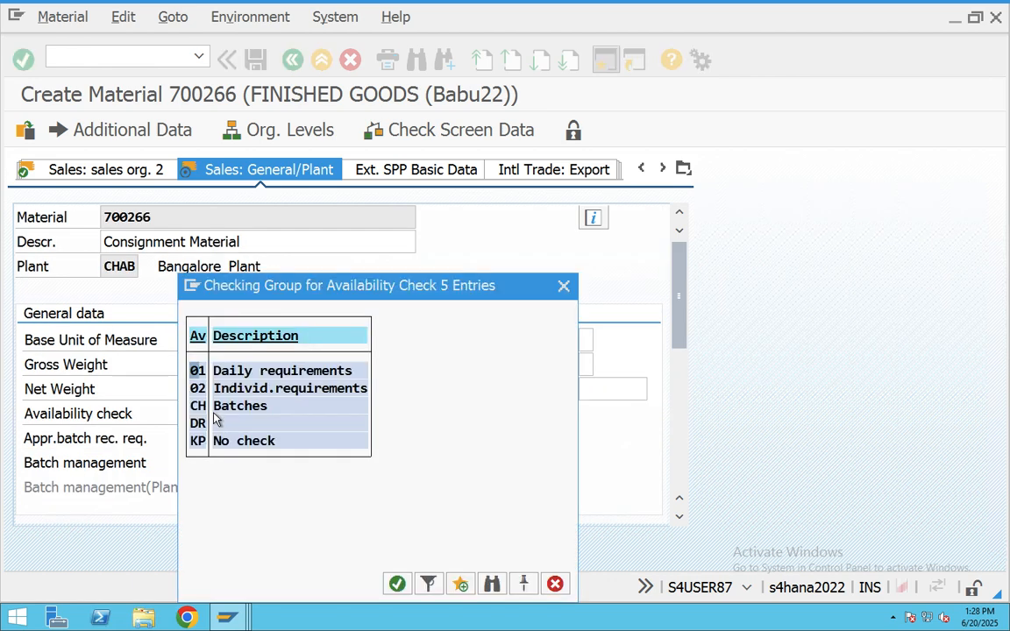
{"action": "double_click", "coordinate": [209, 441]}
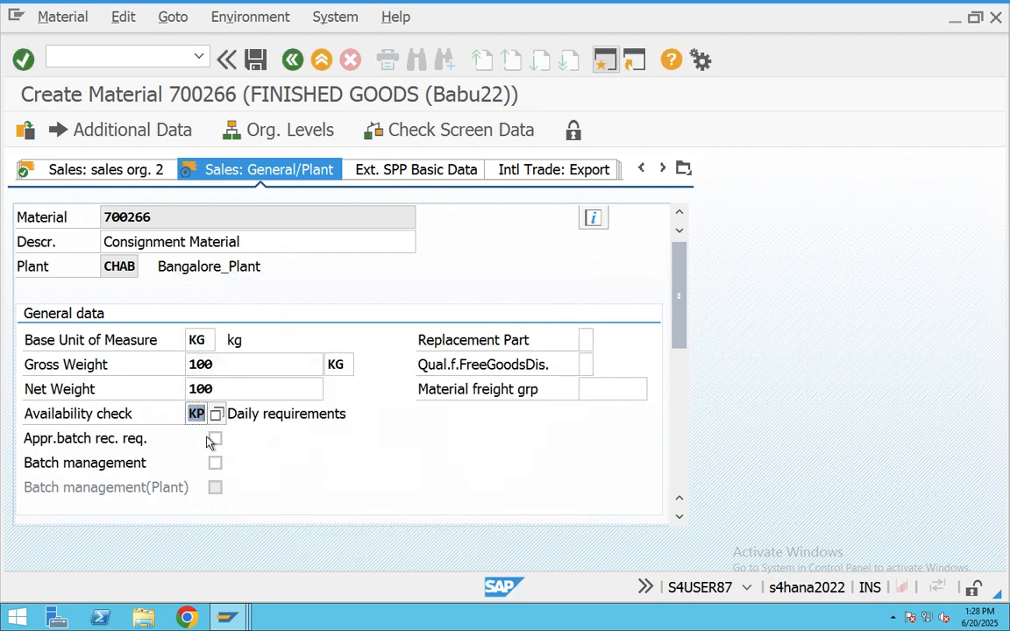
{"action": "key", "text": "Return"}
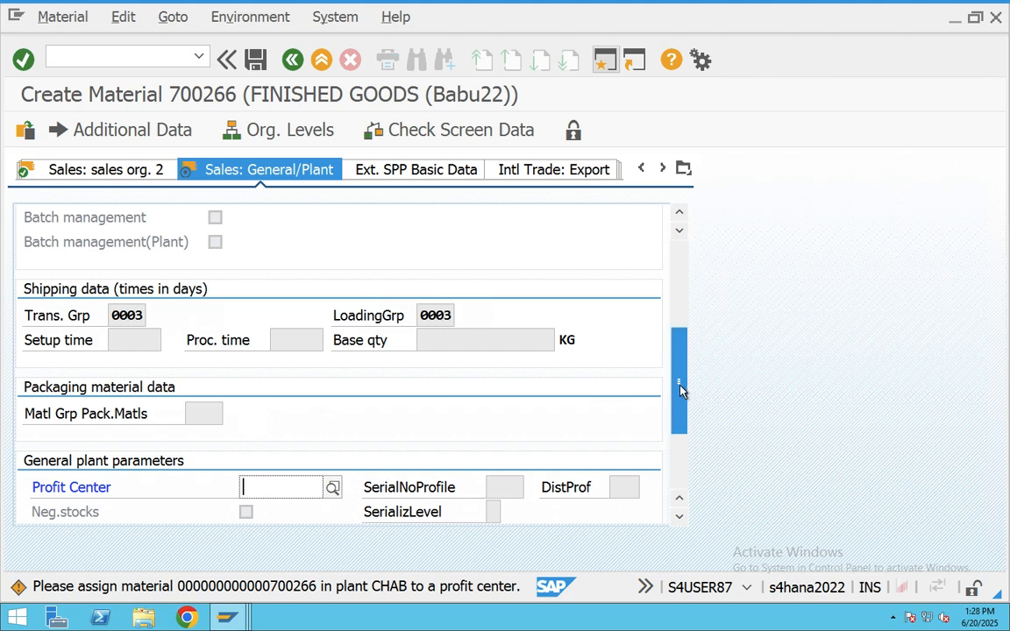
{"action": "left_click_drag", "start_coordinate": [681, 387], "coordinate": [676, 452]}
- Set purchasing group 015 in the Purchasing view
{"action": "key", "text": "Return"}
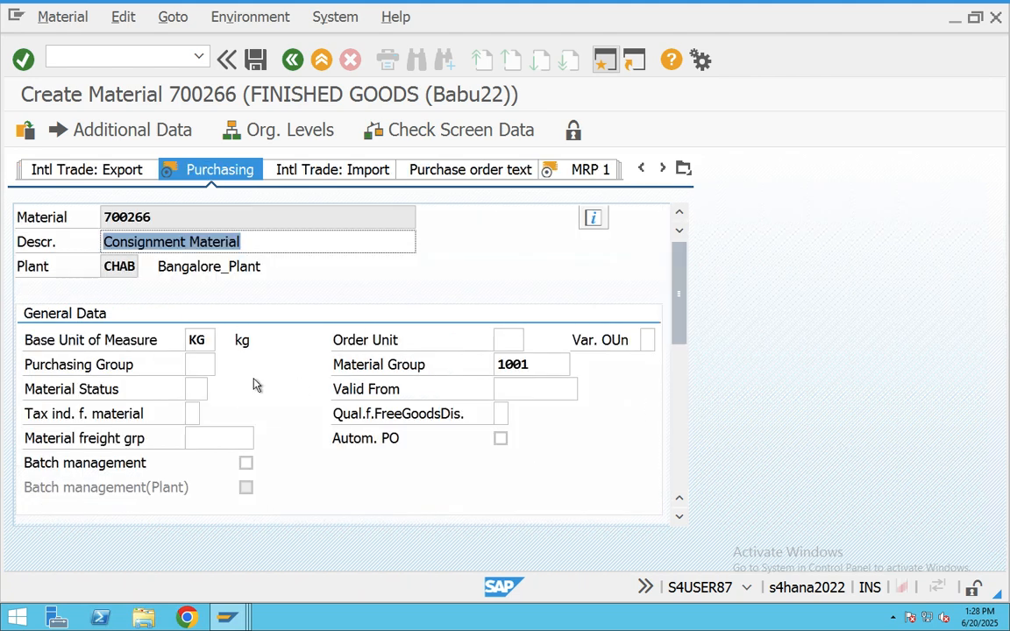
{"action": "left_click", "coordinate": [224, 365]}
{"action": "double_click", "coordinate": [206, 307]}
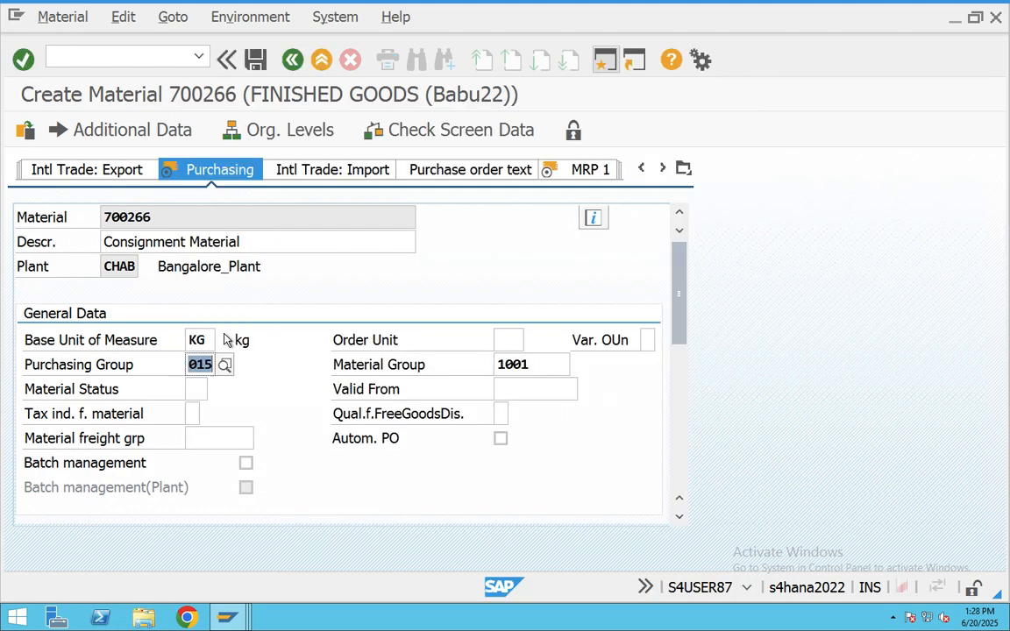
{"action": "scroll", "coordinate": [408, 399], "scroll_direction": "down", "scroll_amount": 5}
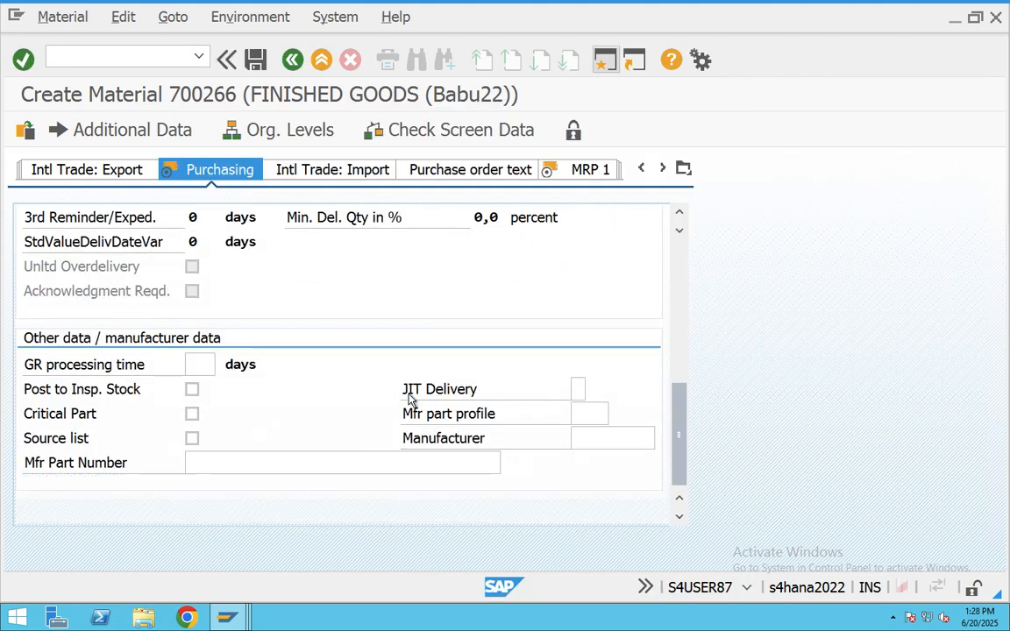
{"action": "scroll", "coordinate": [408, 399], "scroll_direction": "up", "scroll_amount": 10}
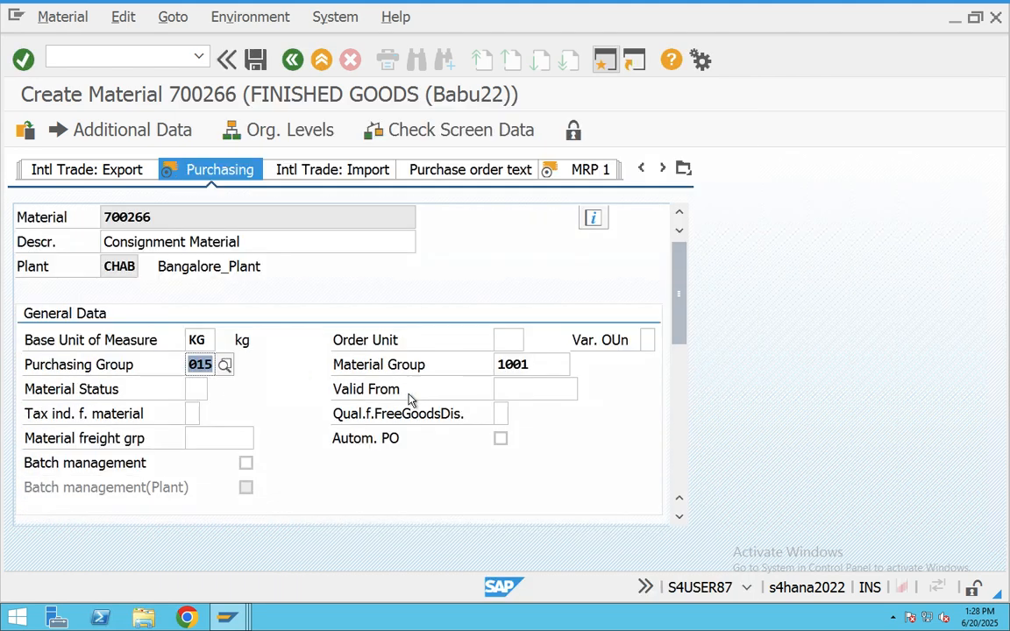
- Set MRP type ND (no planning) on MRP 1 and continue to Accounting 1
{"action": "key", "text": "Return"}
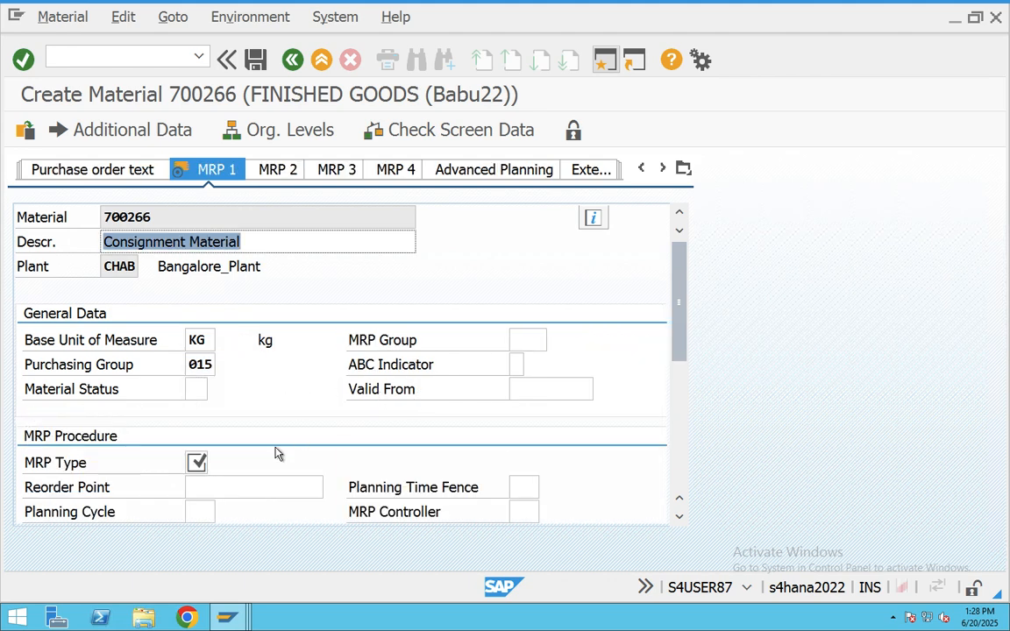
{"action": "left_click", "coordinate": [196, 462]}
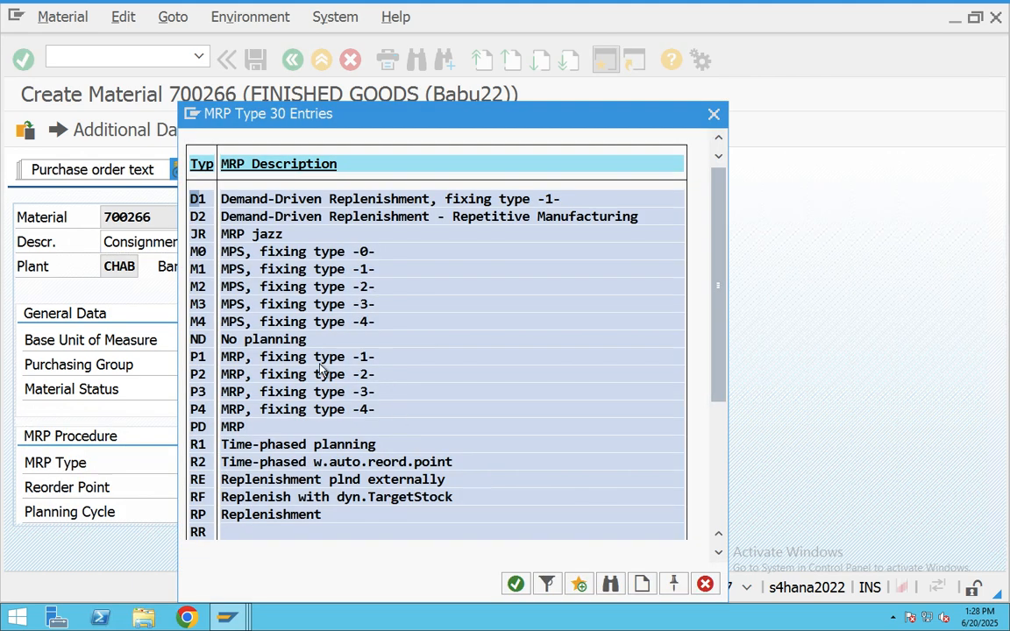
{"action": "double_click", "coordinate": [290, 342]}
{"action": "scroll", "coordinate": [408, 395], "scroll_direction": "down", "scroll_amount": 5}
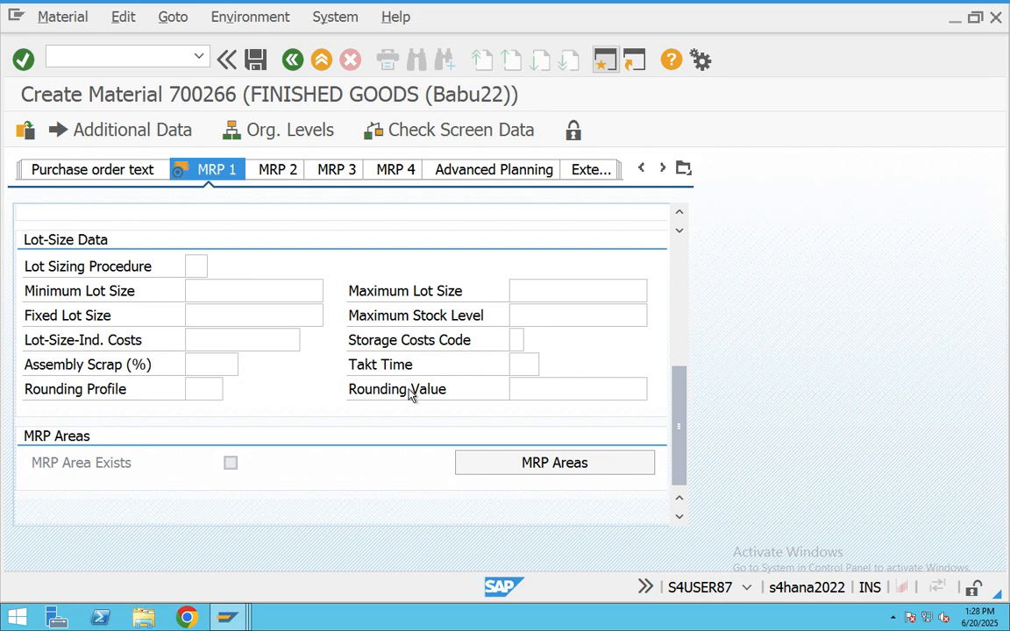
{"action": "scroll", "coordinate": [409, 395], "scroll_direction": "up", "scroll_amount": 4}
{"action": "key", "text": "Return"}
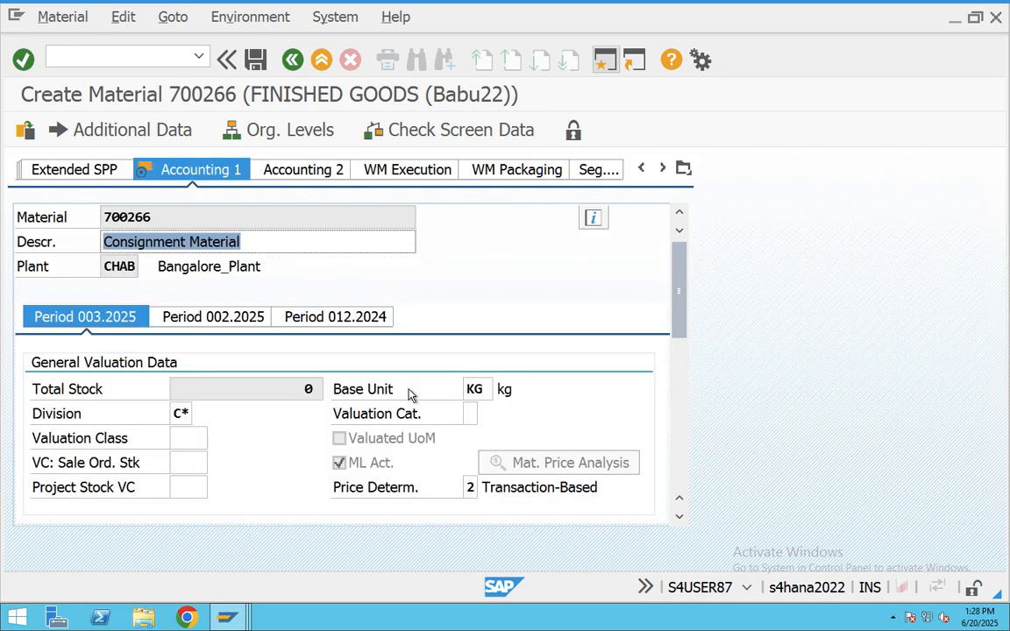
- Set the valuation class to 7920 in the Accounting 1 view
{"action": "left_click", "coordinate": [209, 438]}
{"action": "left_click", "coordinate": [217, 438]}
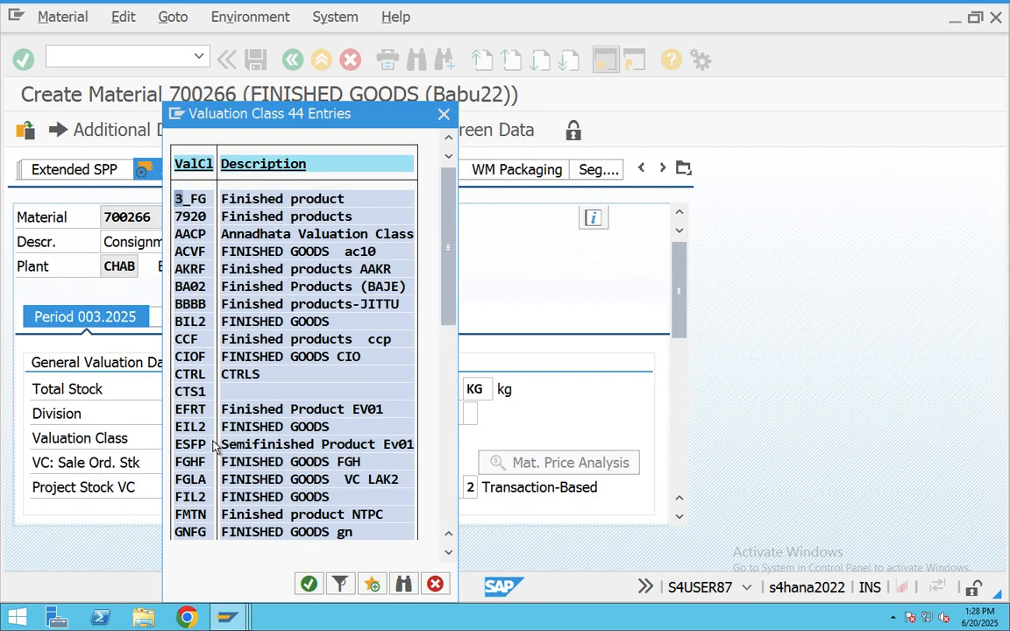
{"action": "double_click", "coordinate": [209, 197]}
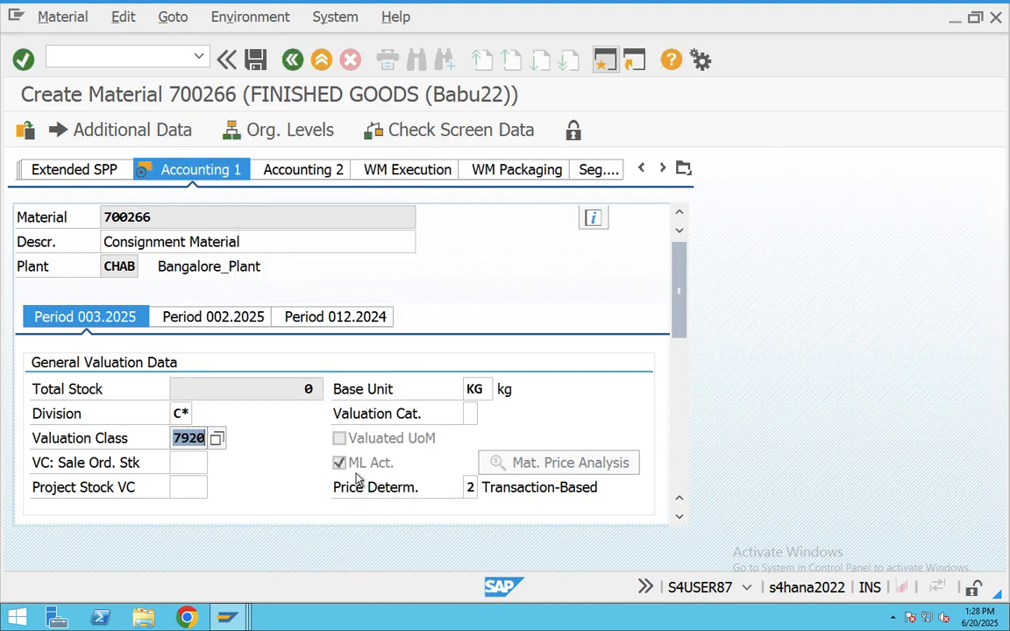
{"action": "left_click_drag", "start_coordinate": [681, 332], "coordinate": [683, 401]}
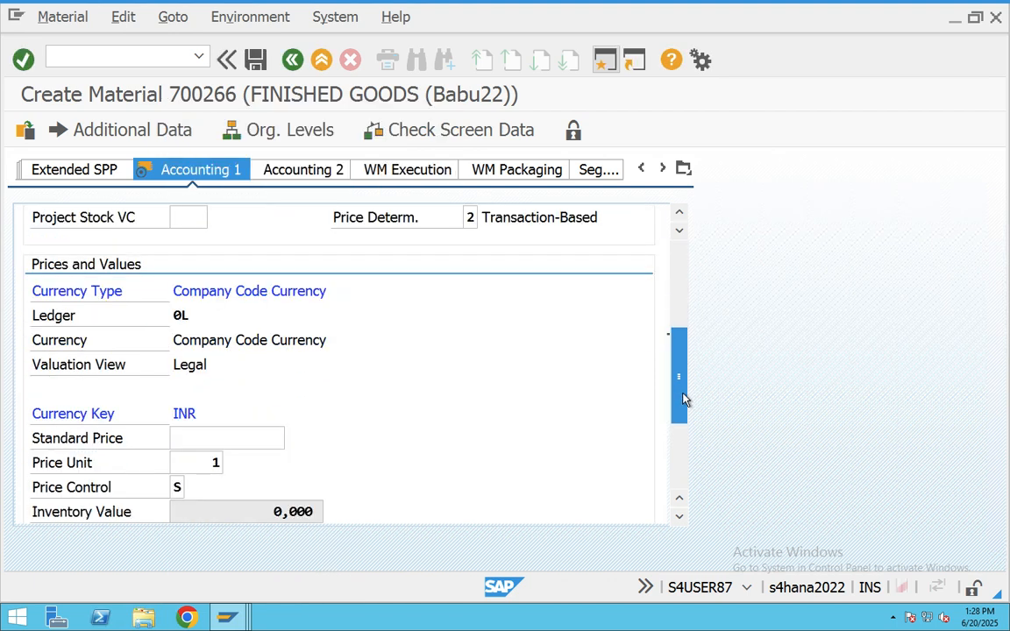
- Enter standard price 100 and save material 700266
{"action": "left_click", "coordinate": [274, 438]}
{"action": "type", "text": "100"}
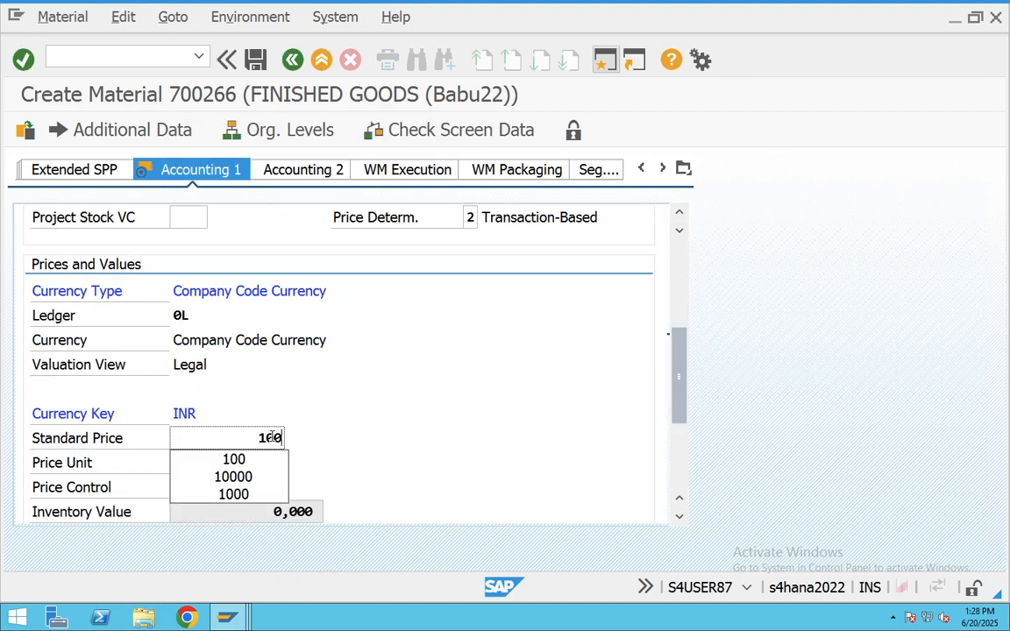
{"action": "key", "text": "Return"}
{"action": "key", "text": "Return"}
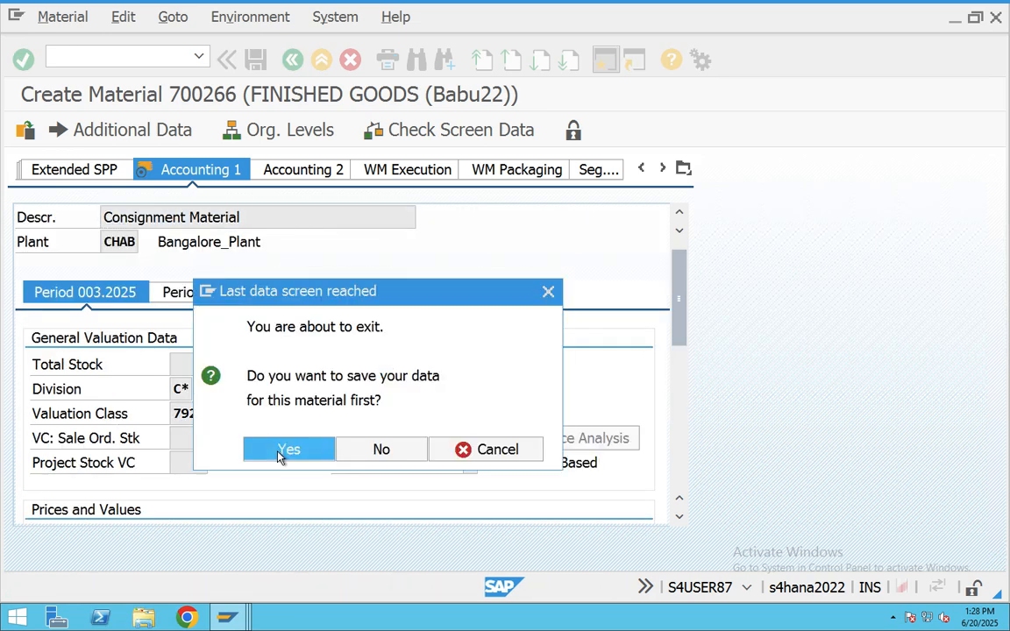
{"action": "left_click", "coordinate": [284, 451]}
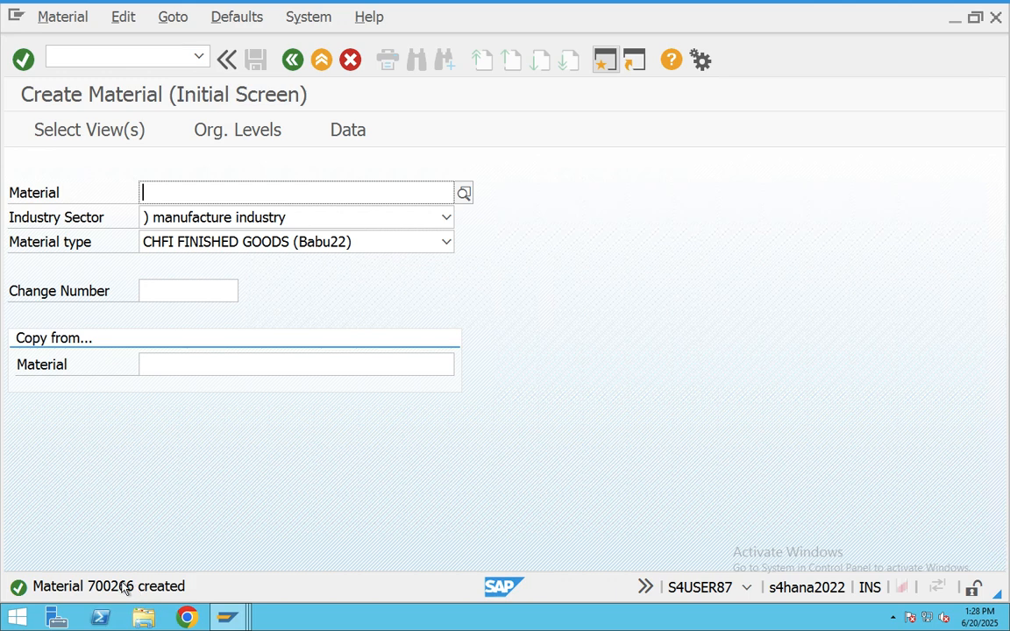
- Open the material-created message details, select its text, and switch to the Teams meeting
{"action": "double_click", "coordinate": [123, 584]}
{"action": "left_click_drag", "start_coordinate": [127, 177], "coordinate": [37, 147]}
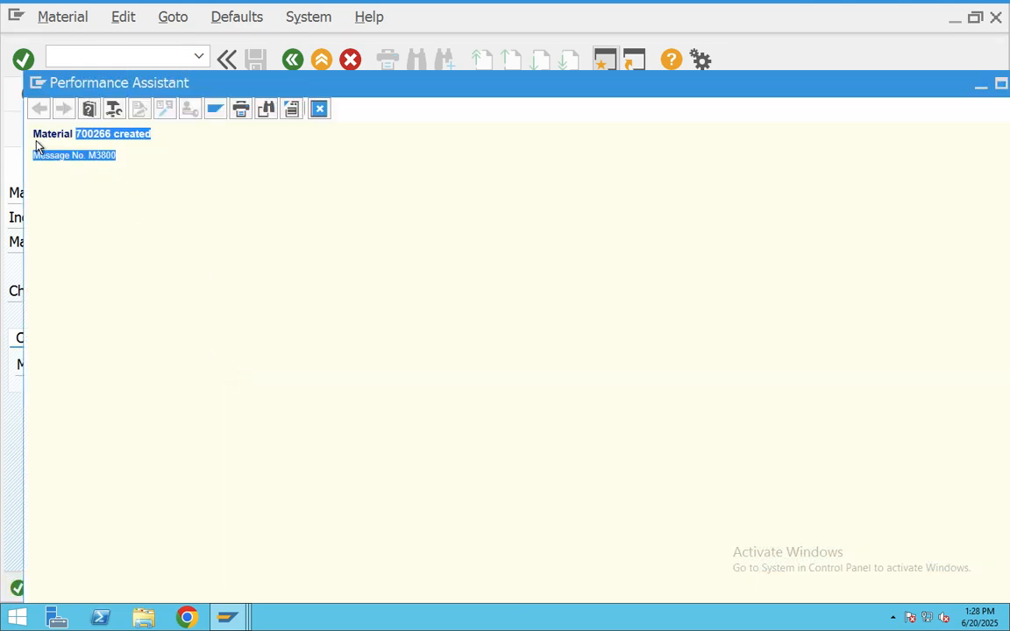
{"action": "key", "text": "ctrl+Right"}
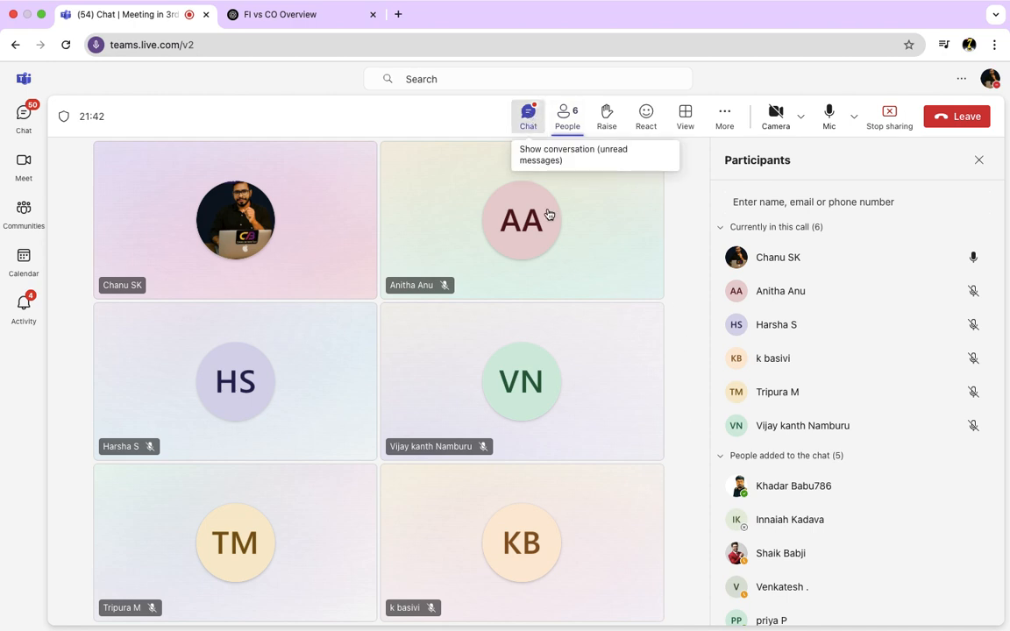
- Post 'Material 700266 created / Message No. M3800' in the Teams meeting chat, then return to SAP
{"action": "left_click", "coordinate": [525, 128]}
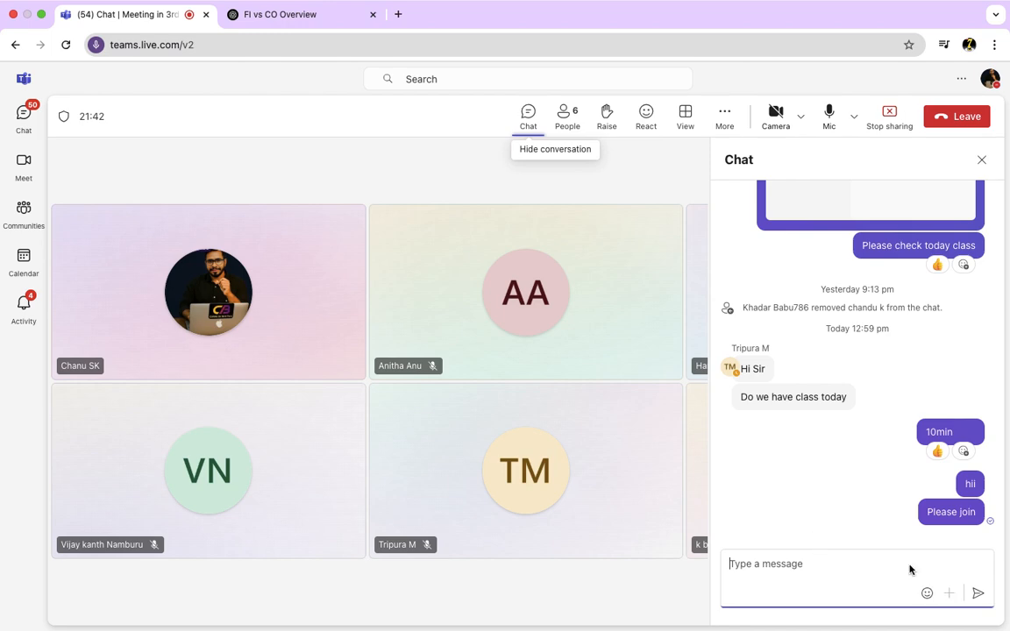
{"action": "type", "text": "Material 700266 created Message No. M3800"}
{"action": "key", "text": "Return"}
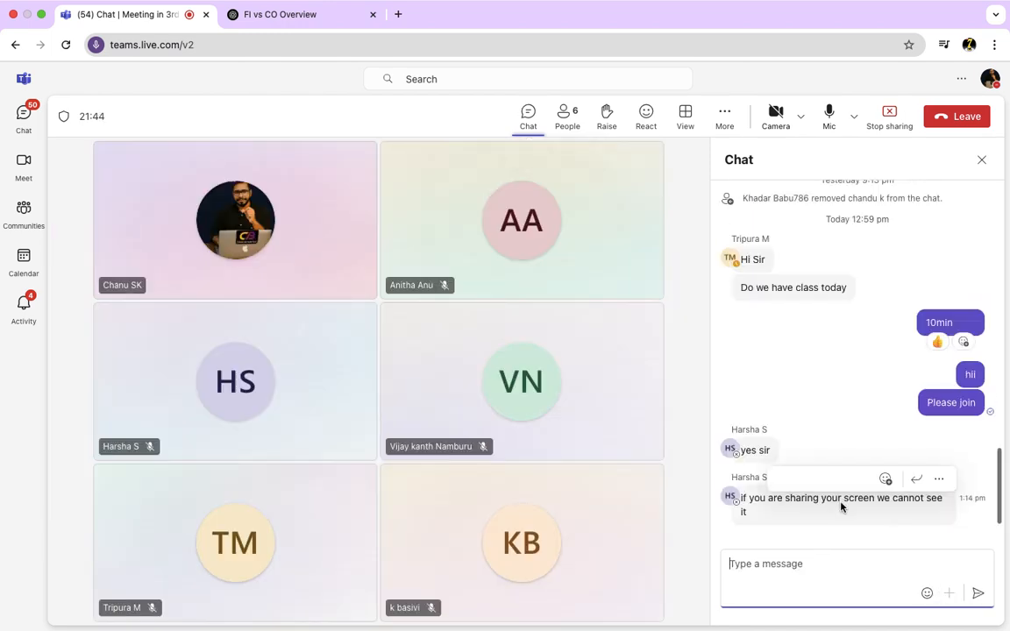
{"action": "key", "text": "ctrl+Left"}
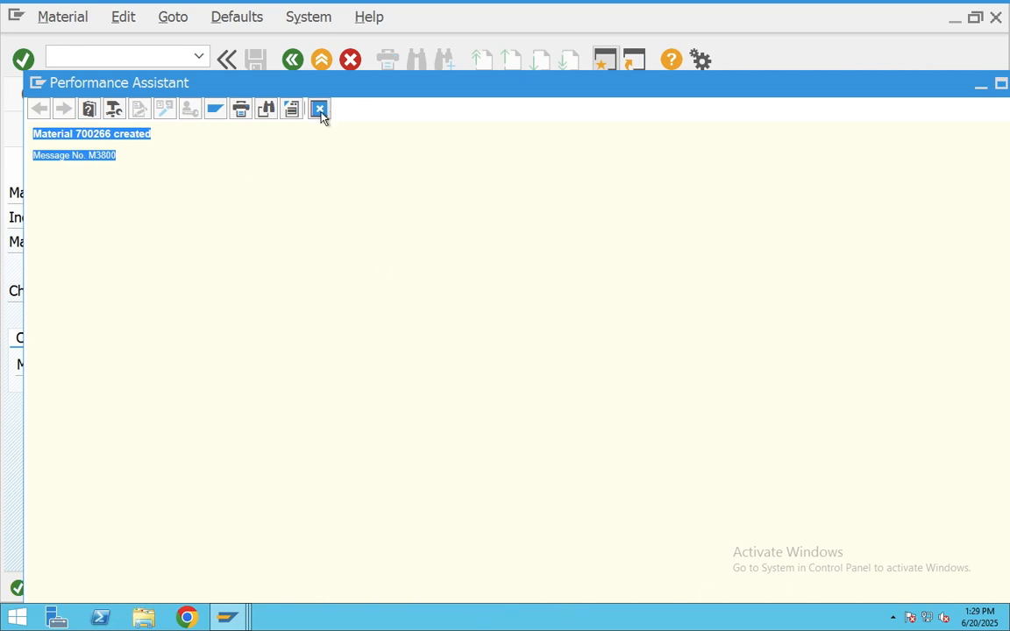
- Close the message details, leave material creation, and start goods movement transaction MIGO
{"action": "left_click", "coordinate": [319, 109]}
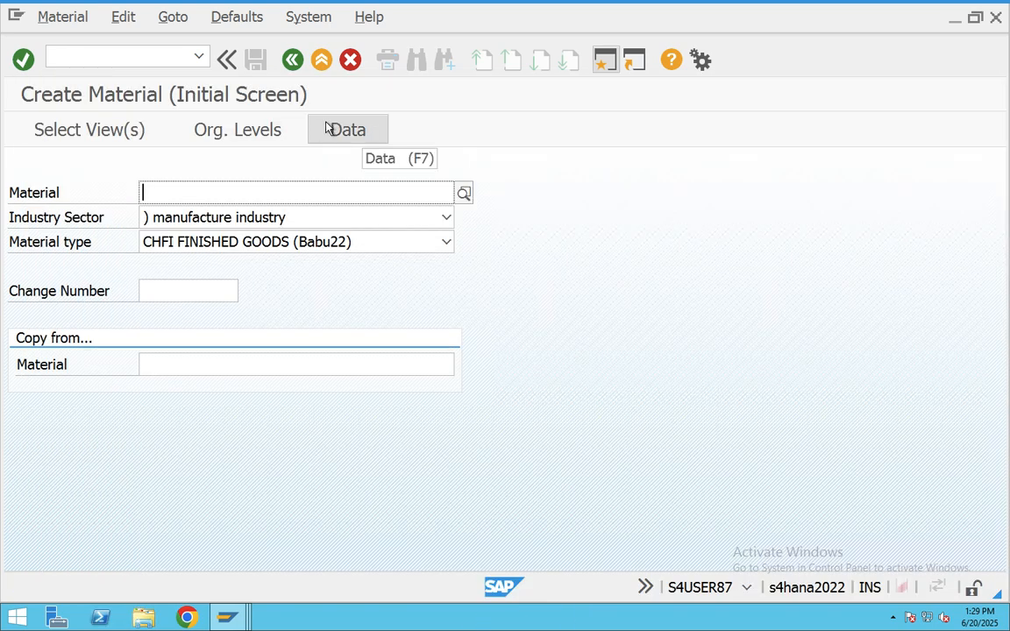
{"action": "left_click", "coordinate": [321, 60]}
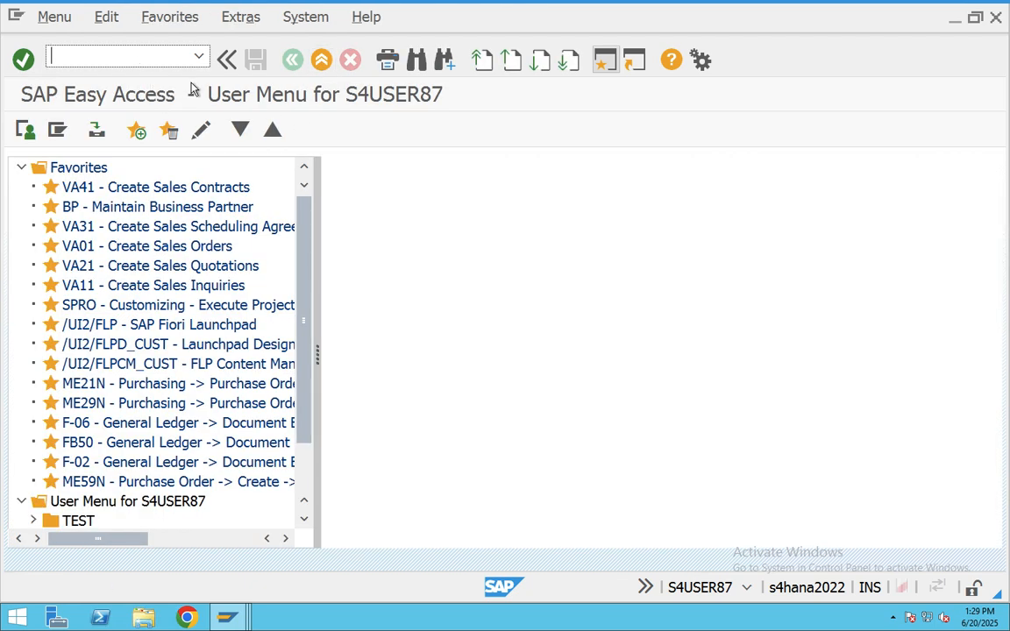
{"action": "type", "text": "migo"}
{"action": "key", "text": "Return"}
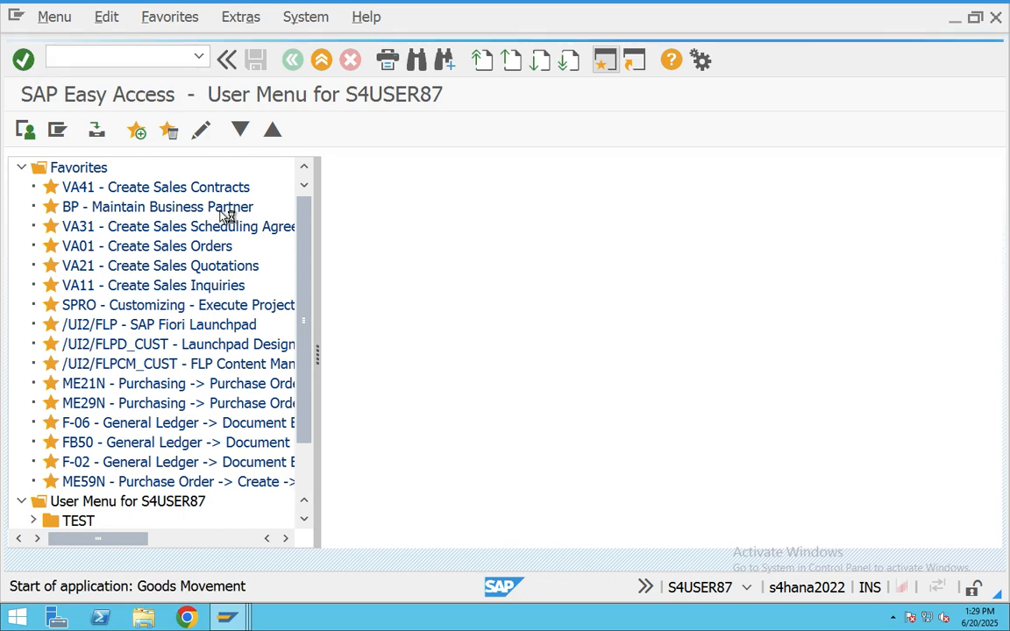
- Select material number 700266 in the Teams chat message and return to SAP Goods Receipt
{"action": "key", "text": "ctrl+Right"}
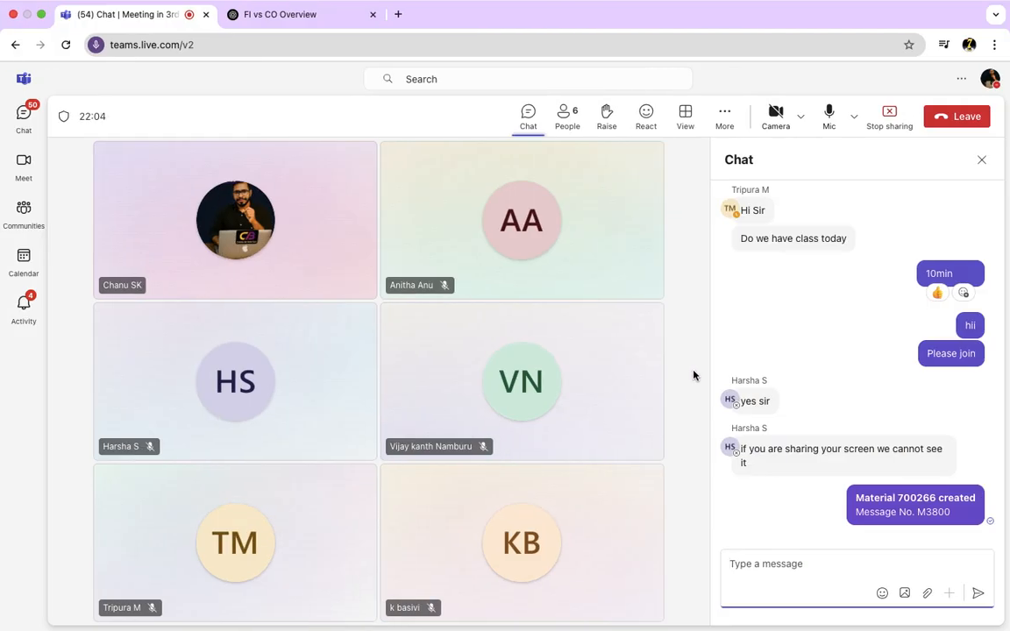
{"action": "left_click", "coordinate": [902, 497]}
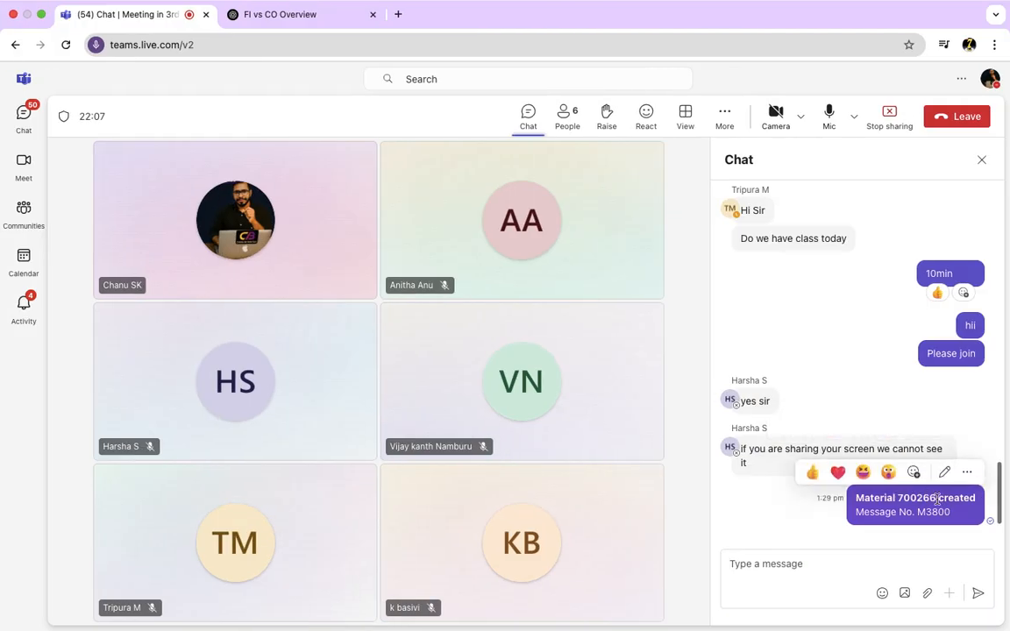
{"action": "left_click_drag", "start_coordinate": [936, 499], "coordinate": [902, 497]}
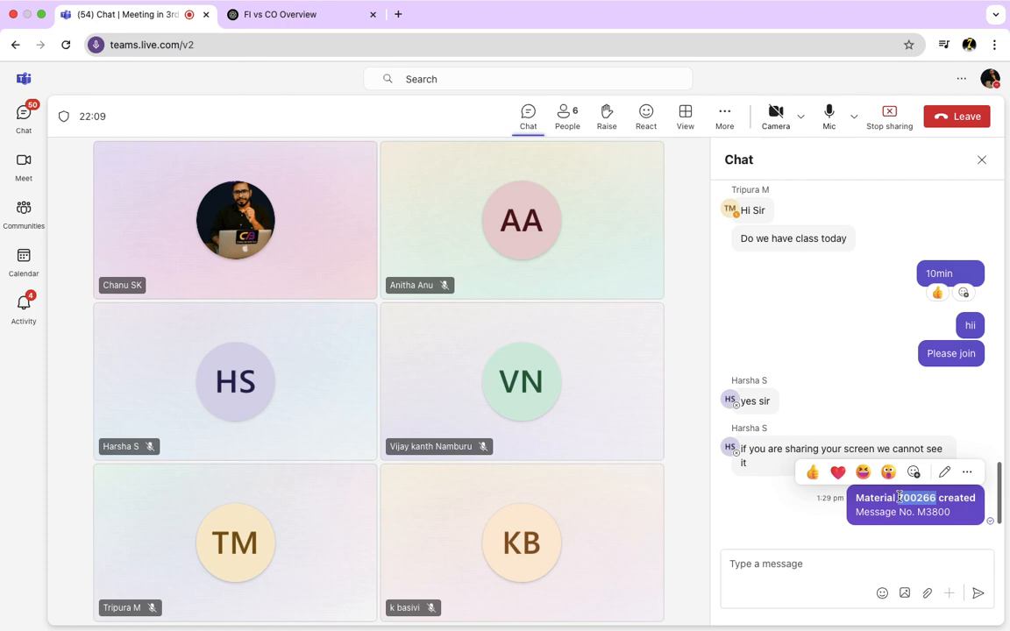
{"action": "key", "text": "ctrl+Left"}
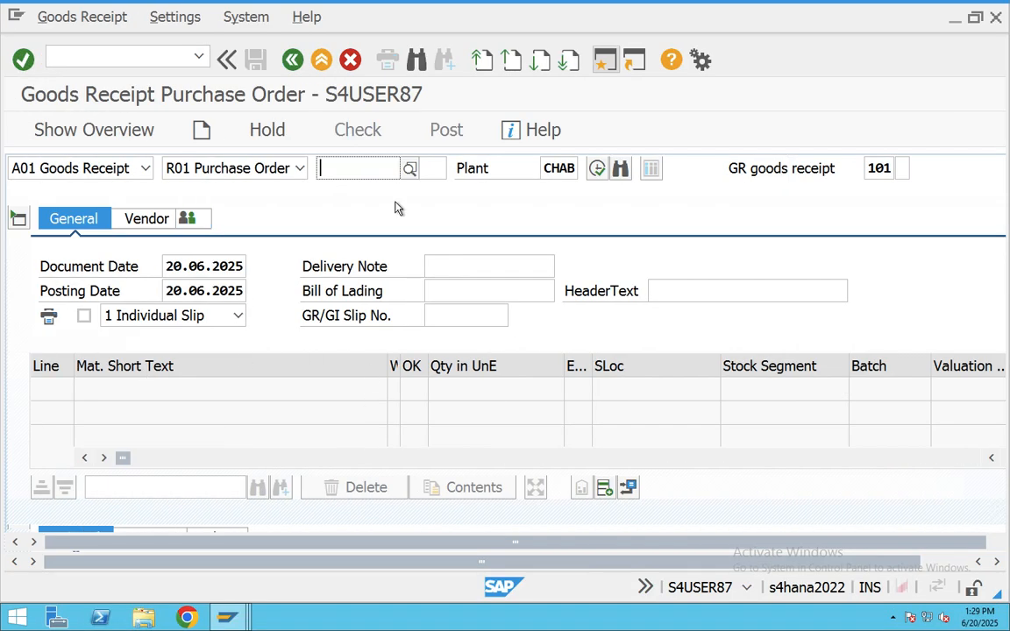
- Choose A01 Goods Receipt with reference Other and enter material 700266 for the item
{"action": "left_click", "coordinate": [144, 168]}
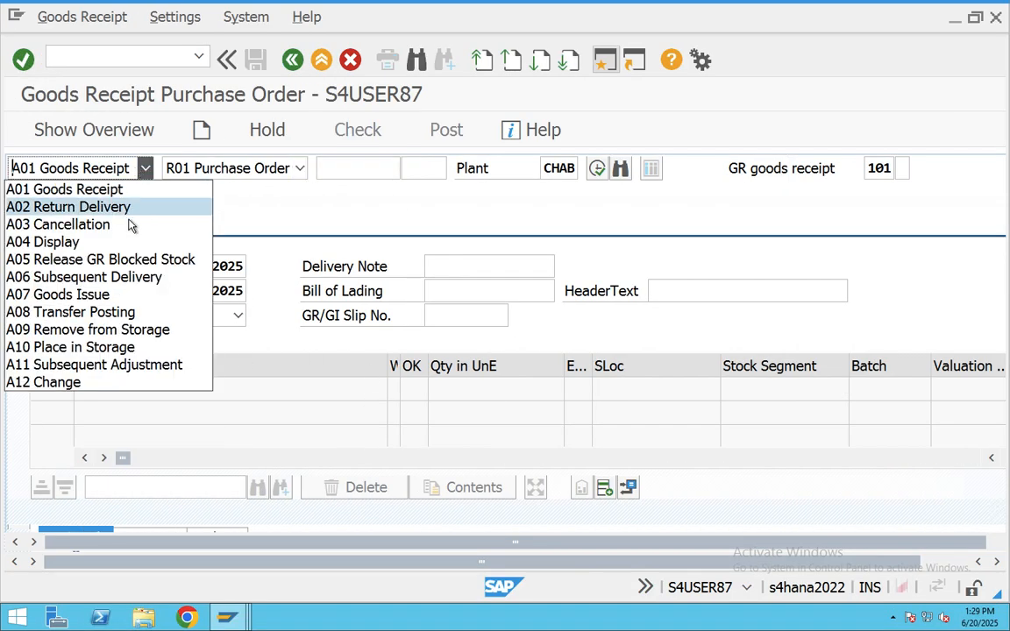
{"action": "left_click", "coordinate": [103, 189]}
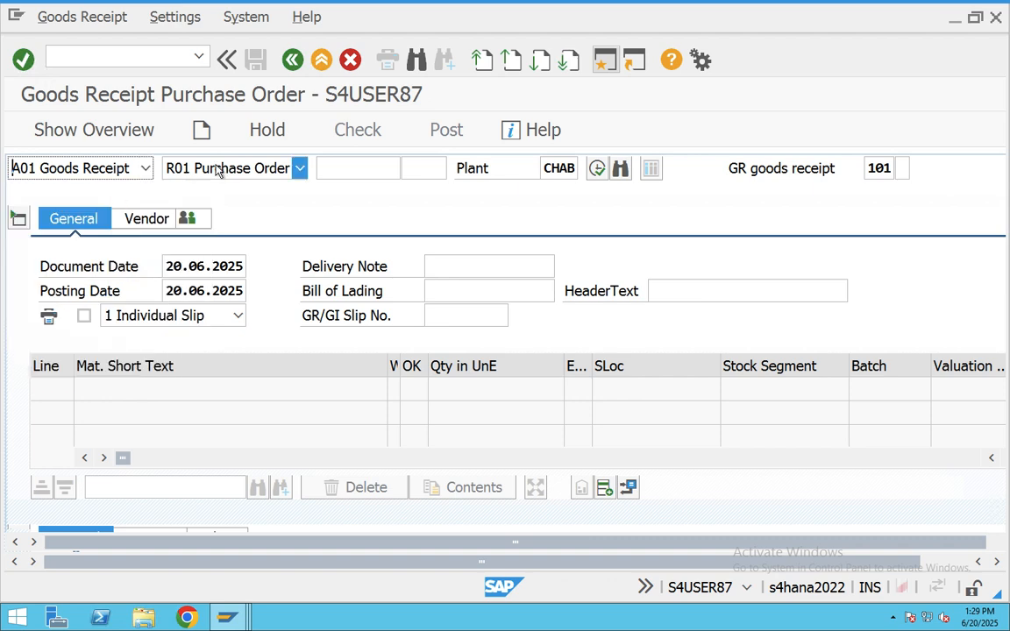
{"action": "left_click", "coordinate": [299, 167]}
{"action": "left_click", "coordinate": [195, 329]}
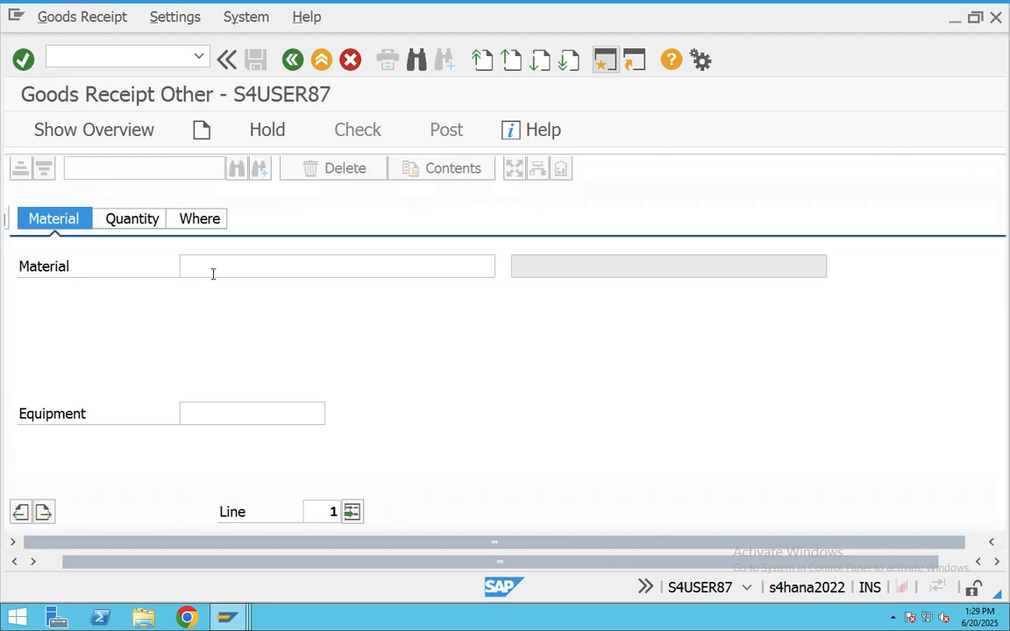
{"action": "left_click", "coordinate": [212, 272]}
{"action": "type", "text": "700266"}
{"action": "key", "text": "Return"}
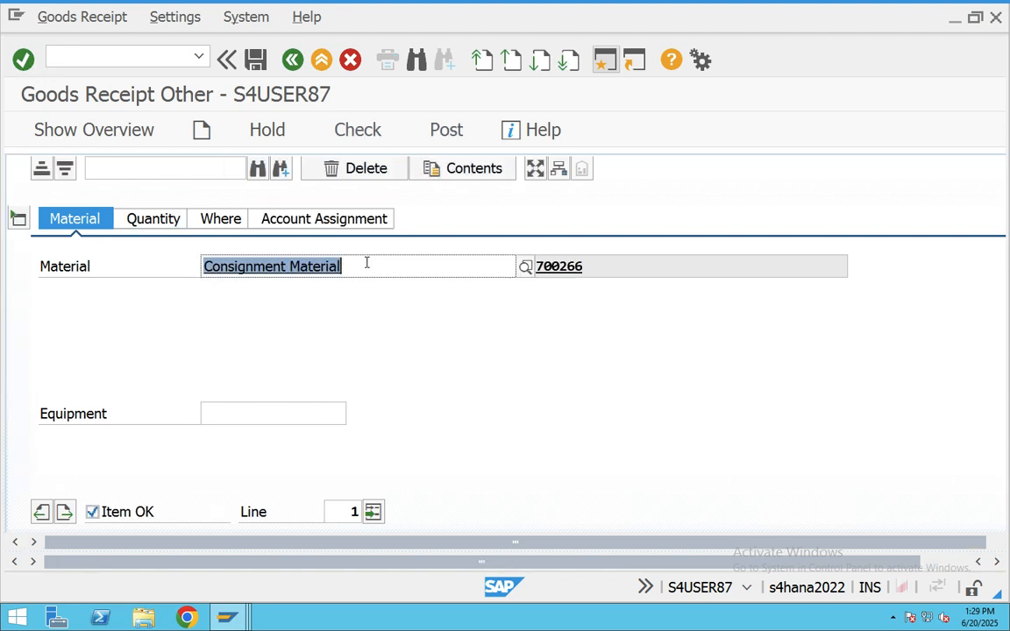
- Enter quantity 500 in the item's quantity details
{"action": "left_click", "coordinate": [149, 218]}
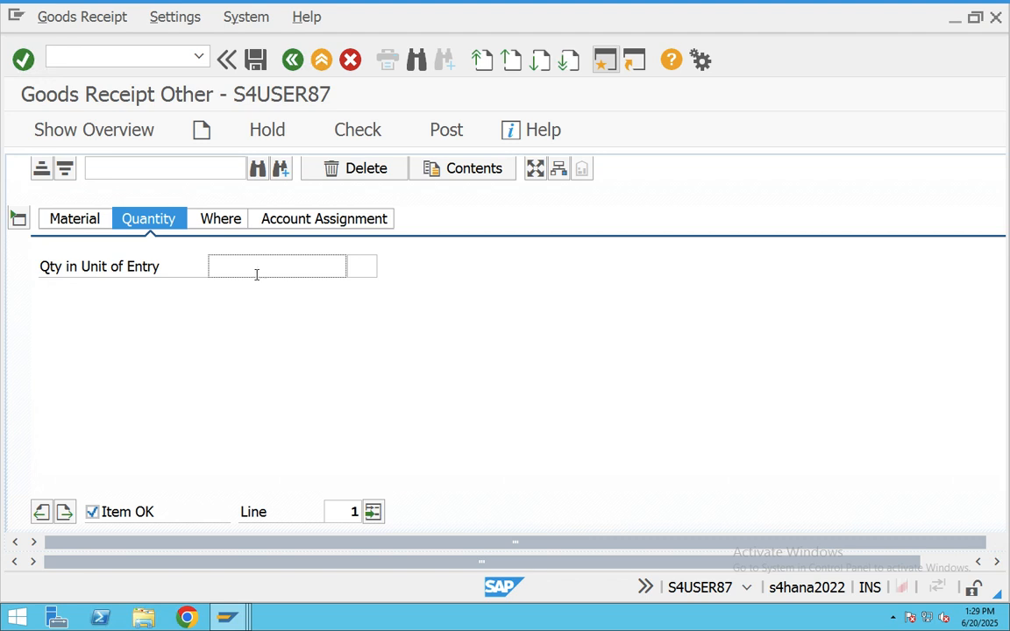
{"action": "type", "text": "500"}
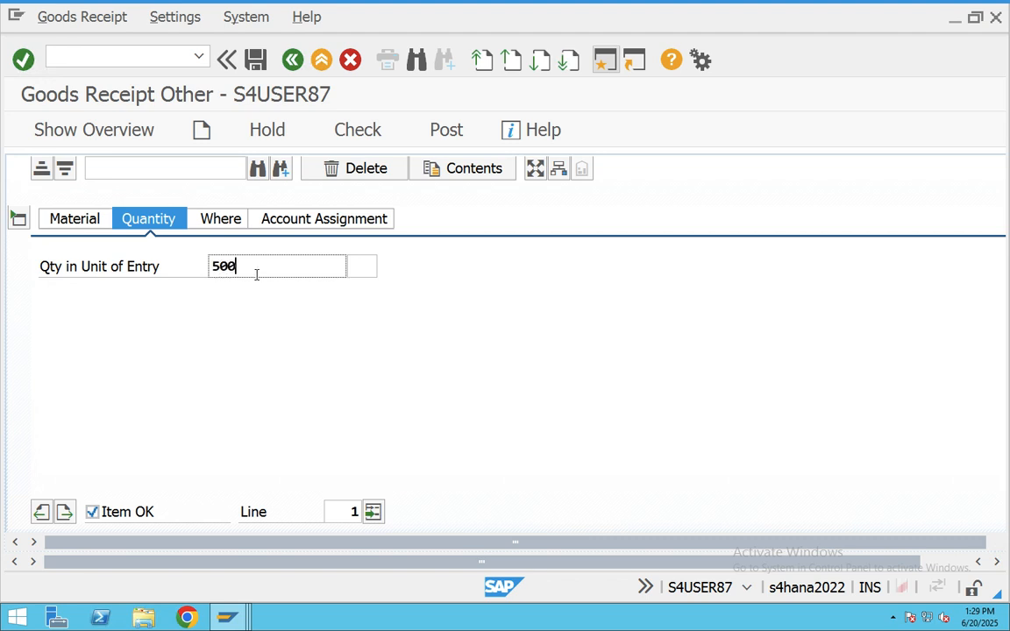
{"action": "scroll", "coordinate": [254, 289], "scroll_direction": "down", "scroll_amount": 3}
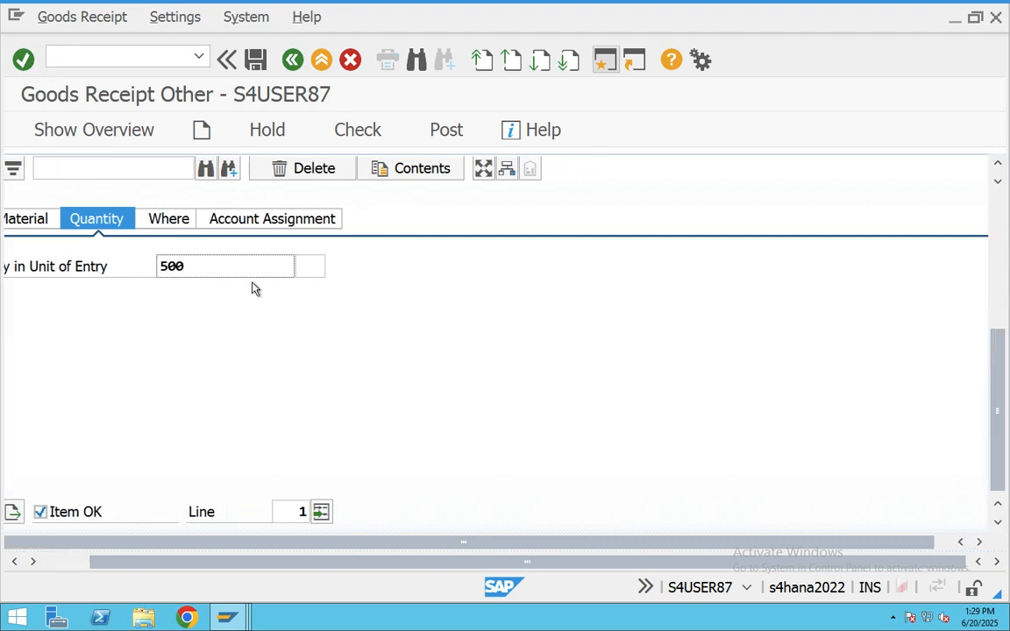
{"action": "scroll", "coordinate": [253, 289], "scroll_direction": "up", "scroll_amount": 5}
{"action": "key", "text": "Return"}
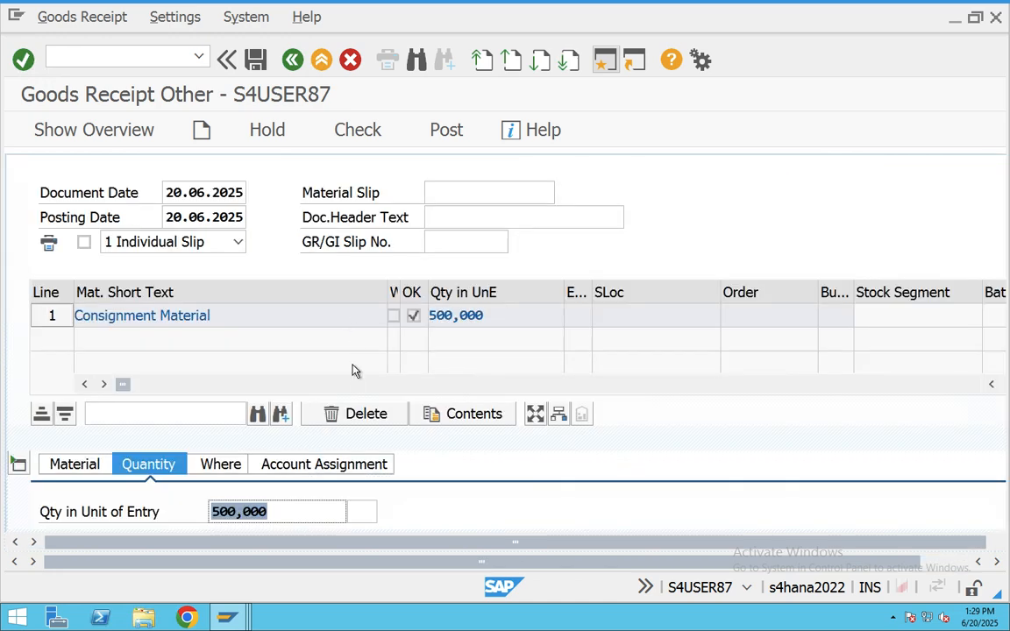
{"action": "scroll", "coordinate": [353, 371], "scroll_direction": "down", "scroll_amount": 4}
- Set plant CHAB and storage location BAN1, post the goods receipt, and exit
{"action": "left_click", "coordinate": [218, 217]}
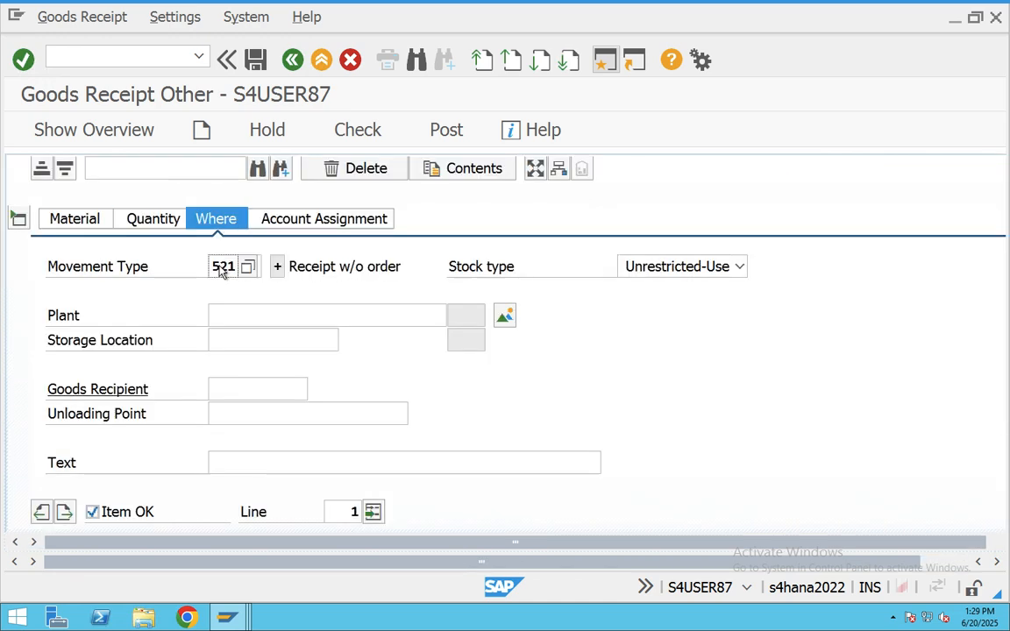
{"action": "left_click", "coordinate": [225, 312]}
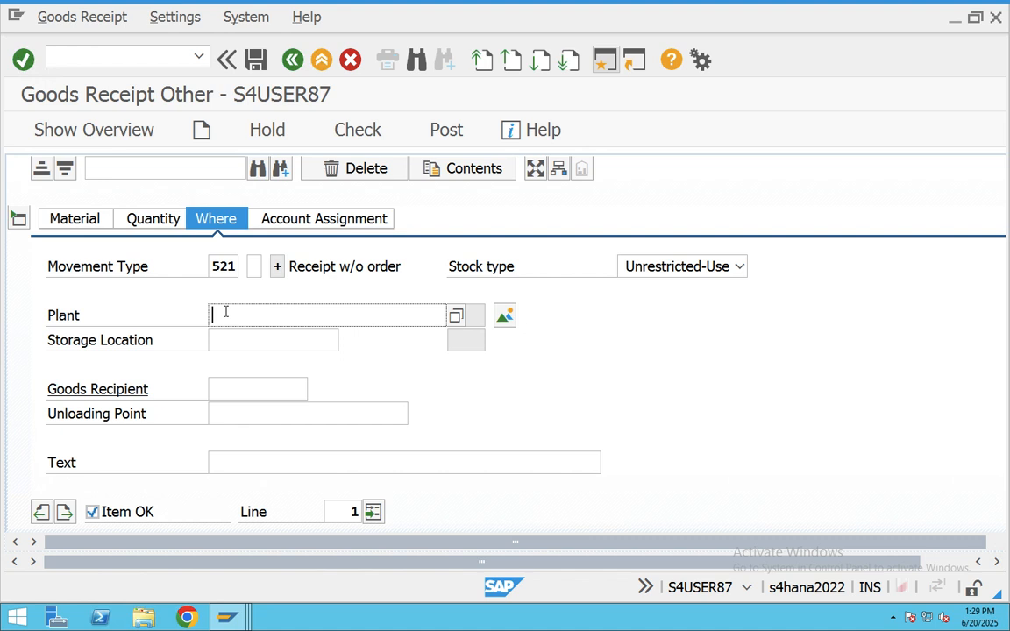
{"action": "type", "text": "c"}
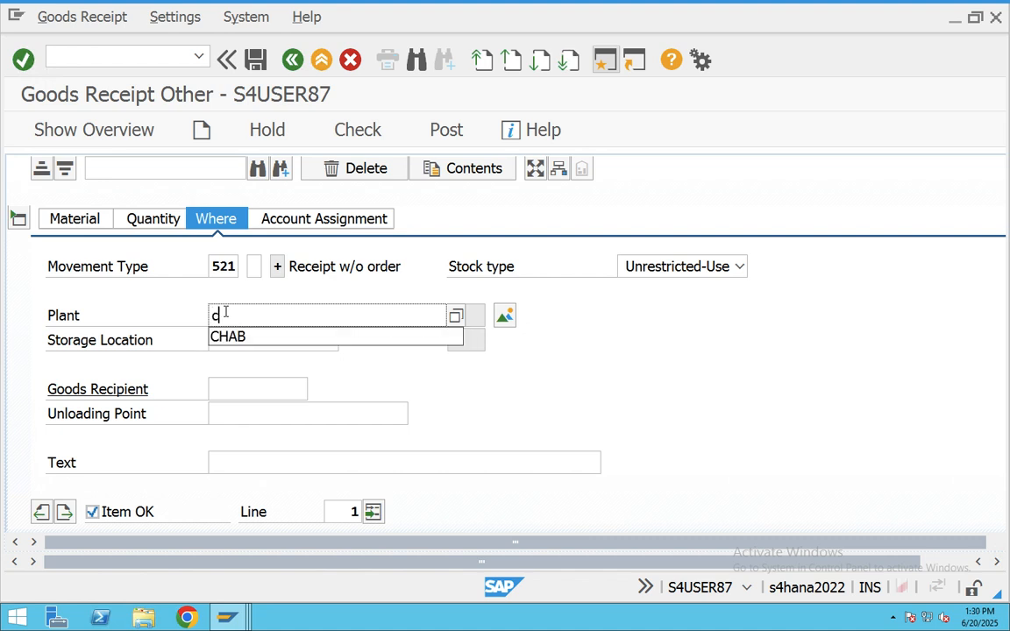
{"action": "left_click", "coordinate": [232, 336]}
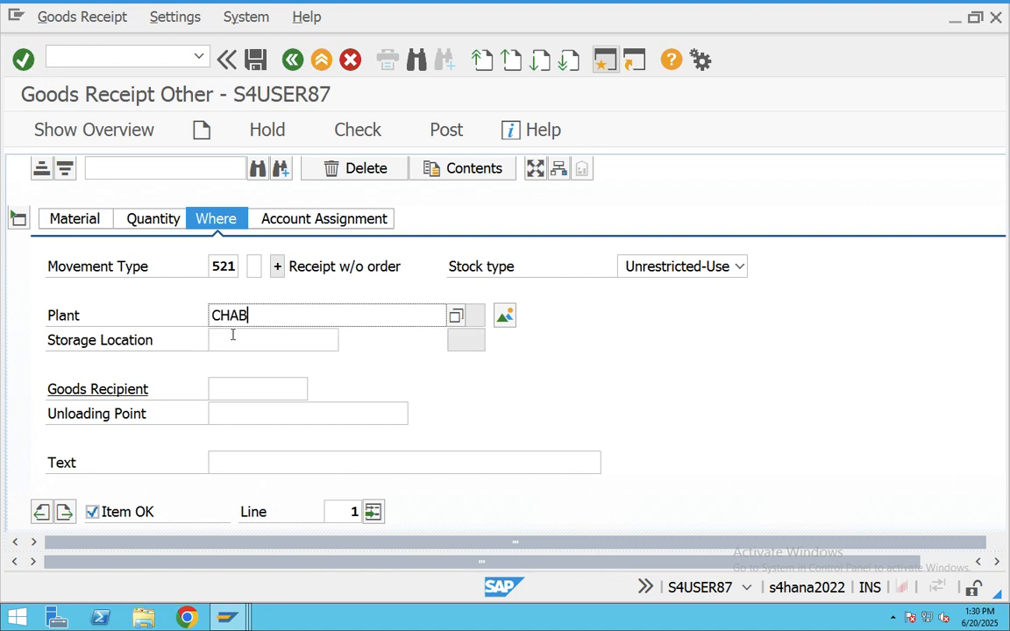
{"action": "left_click", "coordinate": [254, 343]}
{"action": "type", "text": "b"}
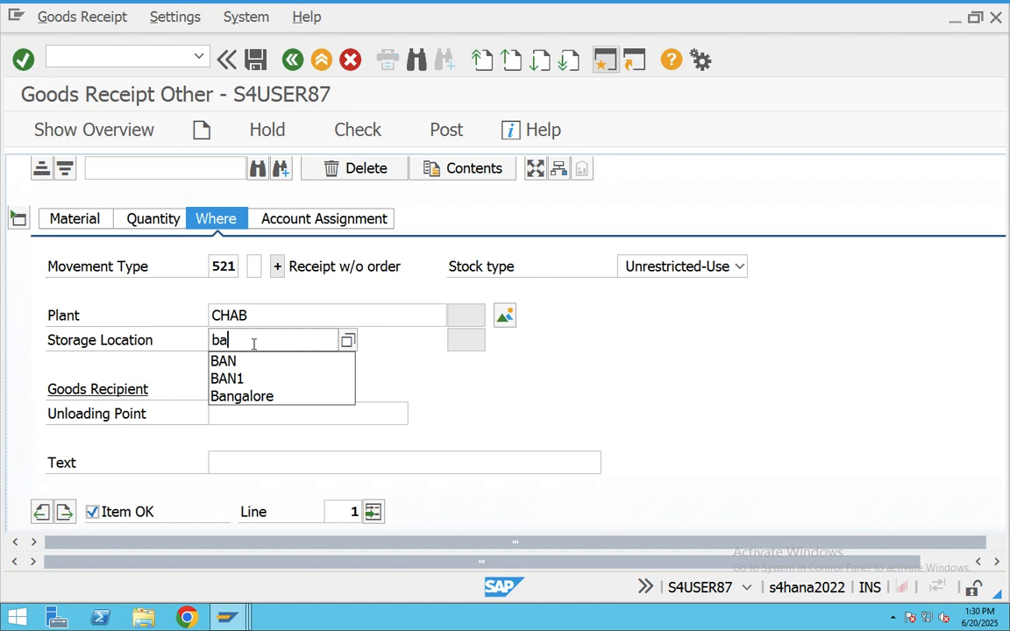
{"action": "type", "text": "a"}
{"action": "left_click", "coordinate": [244, 379]}
{"action": "key", "text": "Return"}
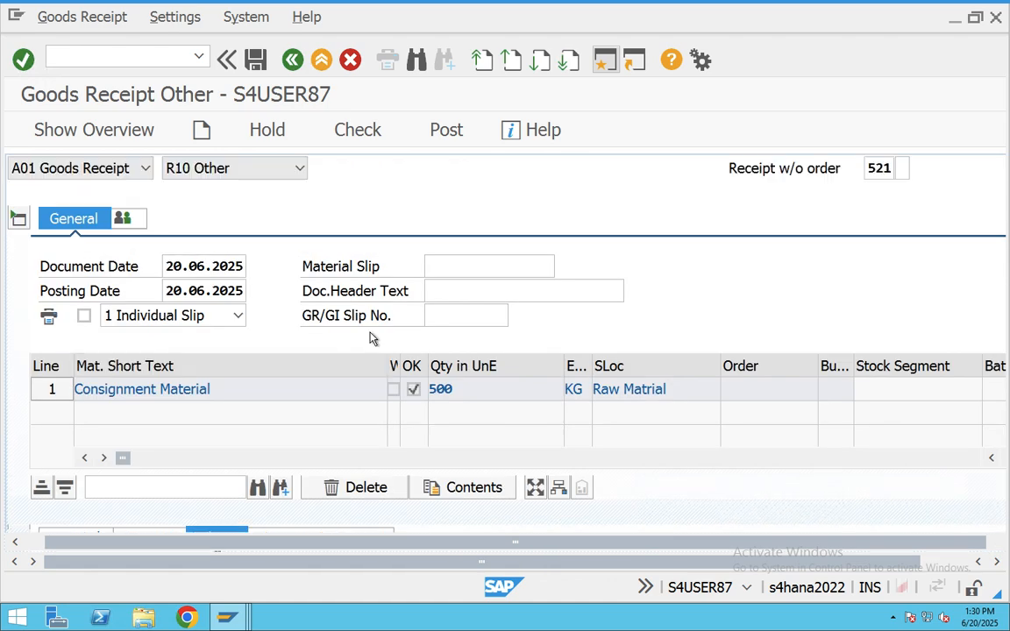
{"action": "left_click", "coordinate": [446, 132]}
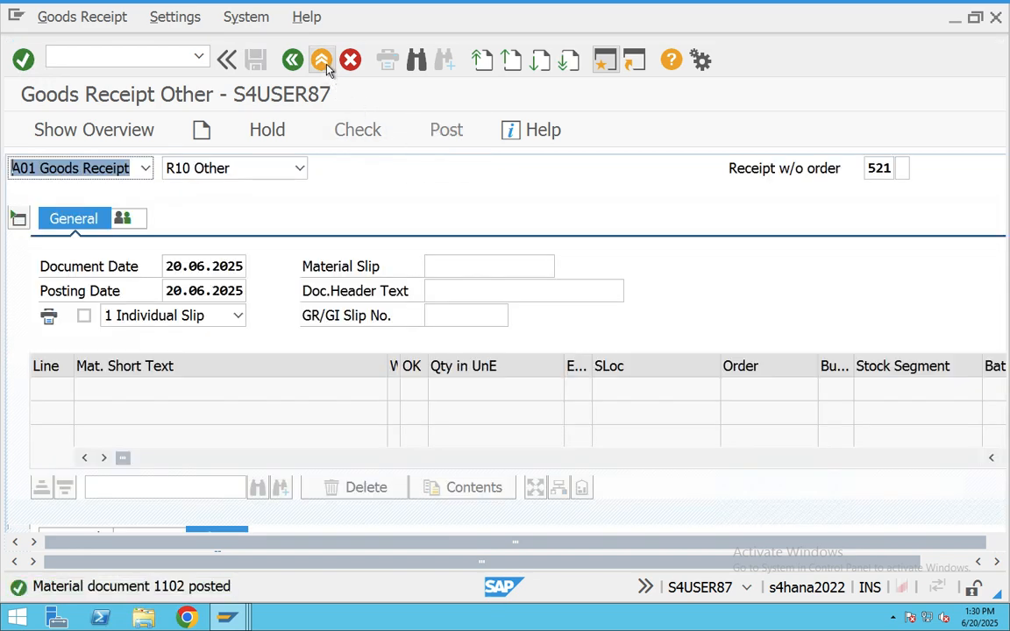
{"action": "left_click", "coordinate": [326, 66]}
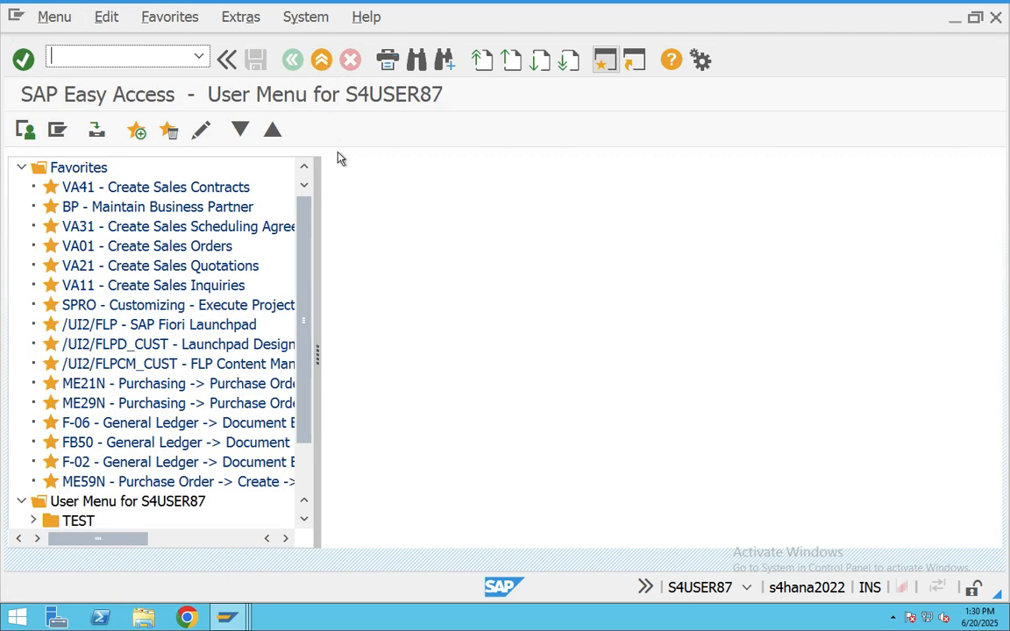
- Run MMBE for material 700266 in plant CHAB, confirm 500 KG unrestricted in BAN1, open a new window
{"action": "type", "text": "mmbe"}
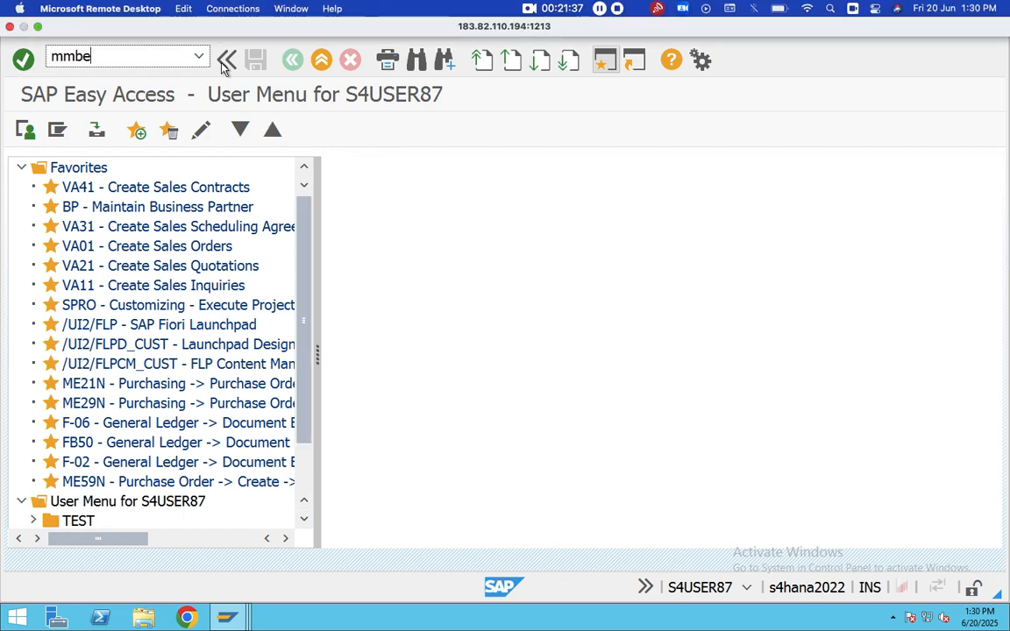
{"action": "key", "text": "Return"}
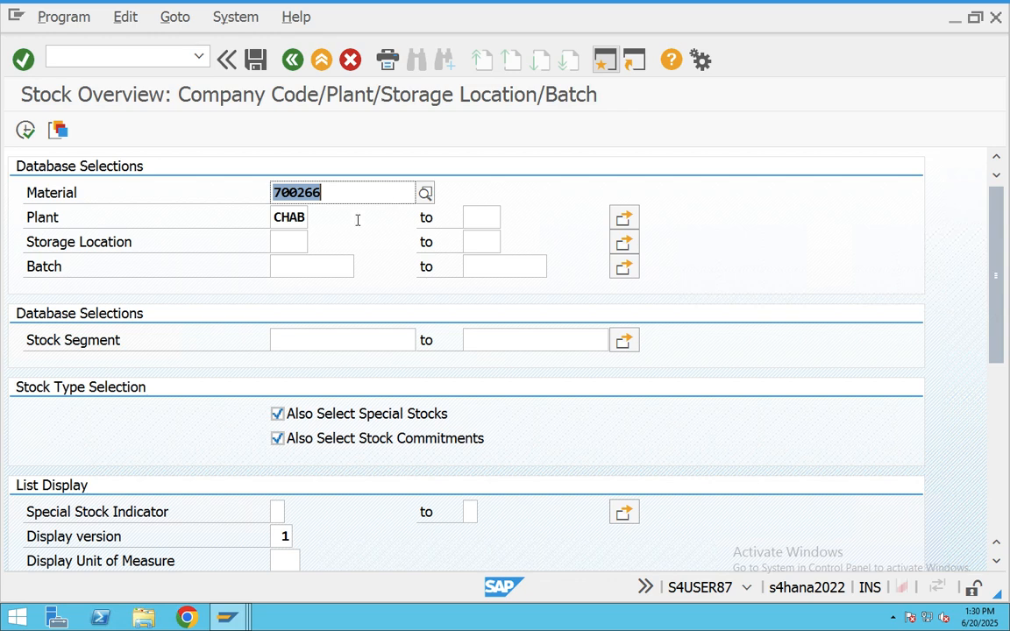
{"action": "left_click", "coordinate": [25, 129]}
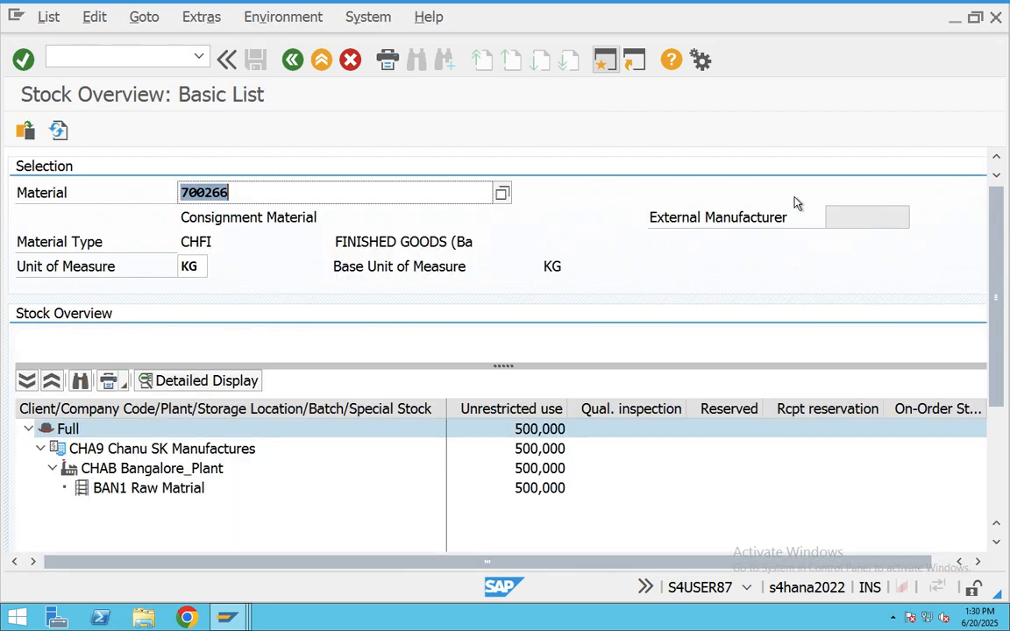
{"action": "left_click", "coordinate": [524, 491]}
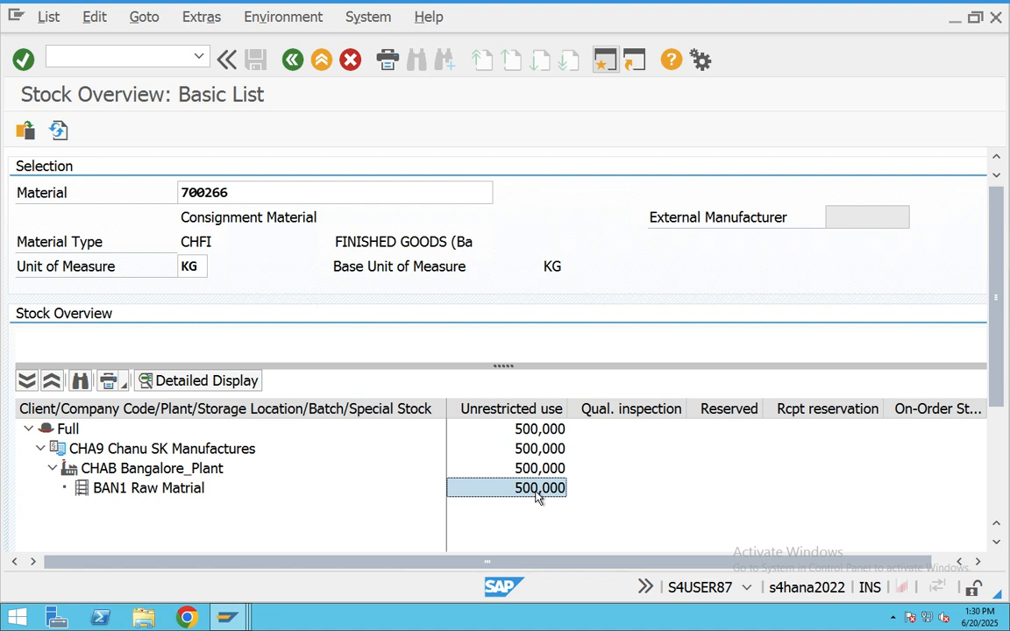
{"action": "left_click", "coordinate": [604, 63]}
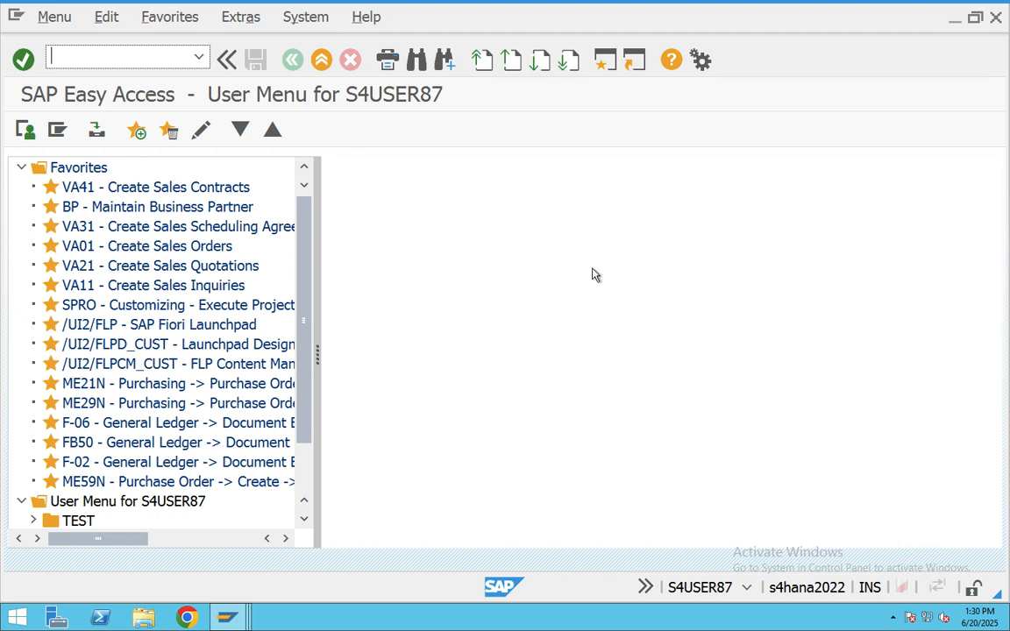
- Open VOV8 sales order types, start a Position search for a document type, then go to Word
{"action": "type", "text": "vov8"}
{"action": "key", "text": "Return"}
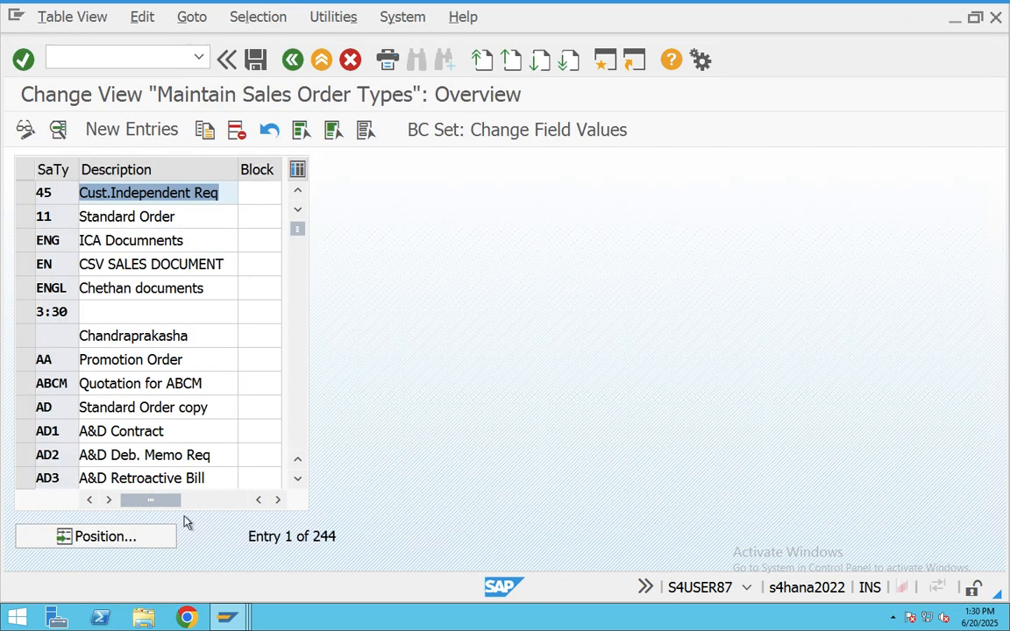
{"action": "left_click", "coordinate": [140, 539]}
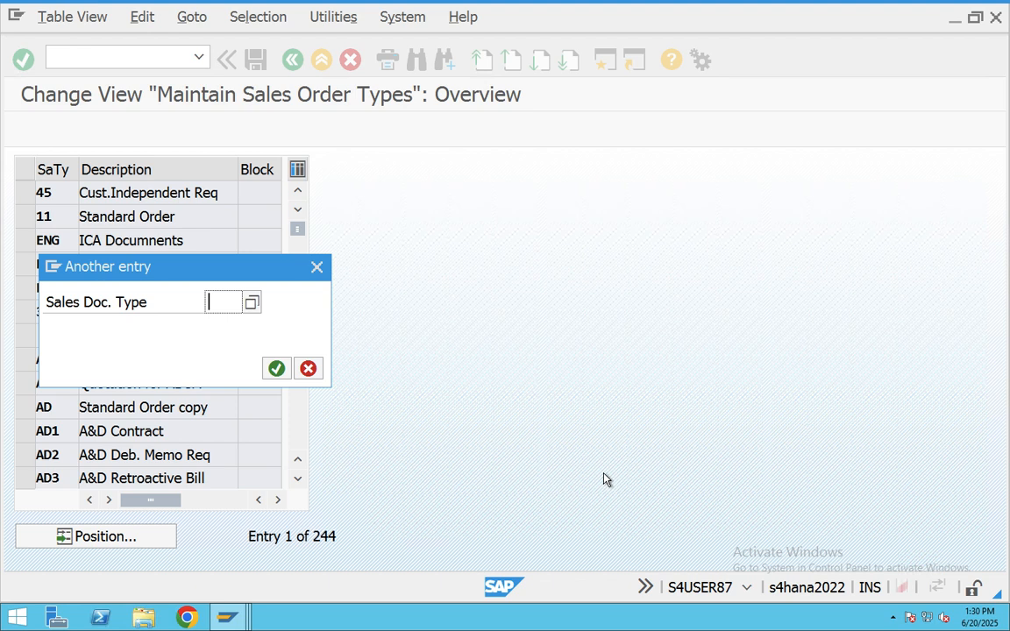
{"action": "key", "text": "BackSpace"}
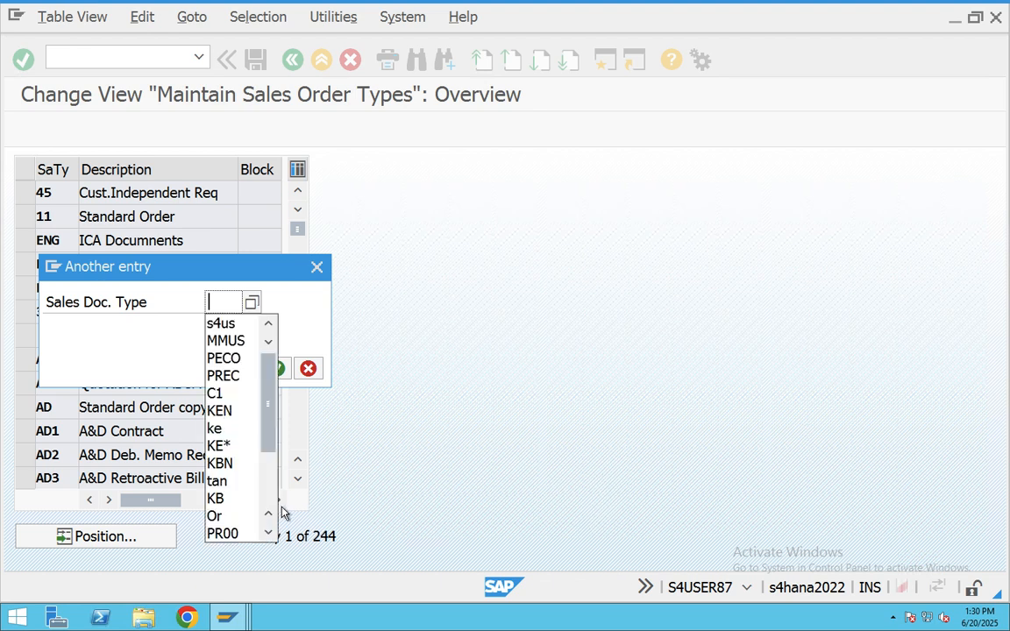
{"action": "key", "text": "super+Tab"}
{"action": "key", "text": "super+Tab"}
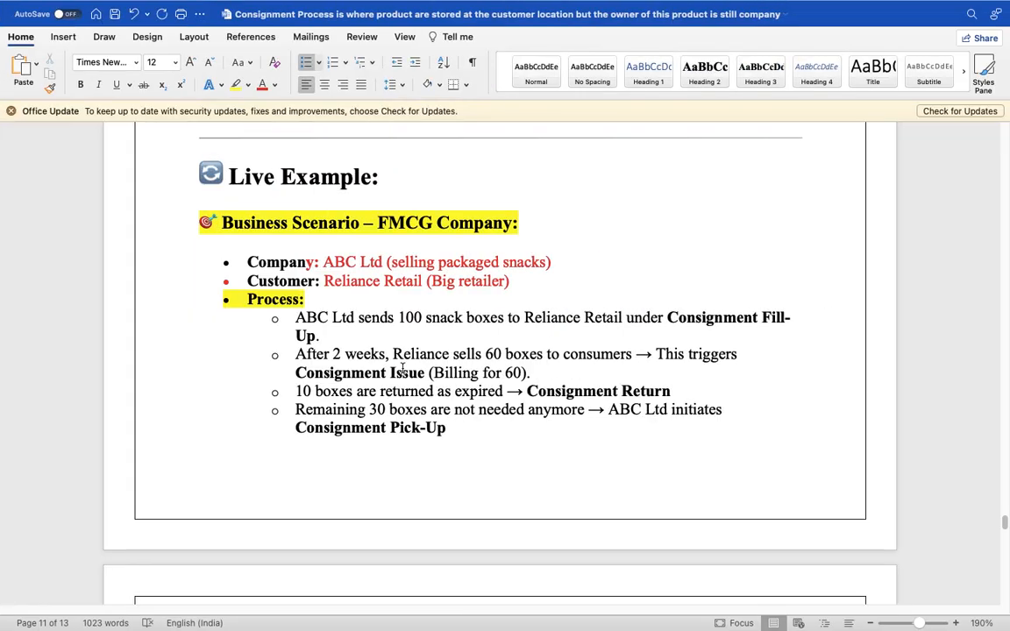
- Select the KB document type in the Word notes table and switch back to SAP
{"action": "scroll", "coordinate": [403, 369], "scroll_direction": "down", "scroll_amount": 10}
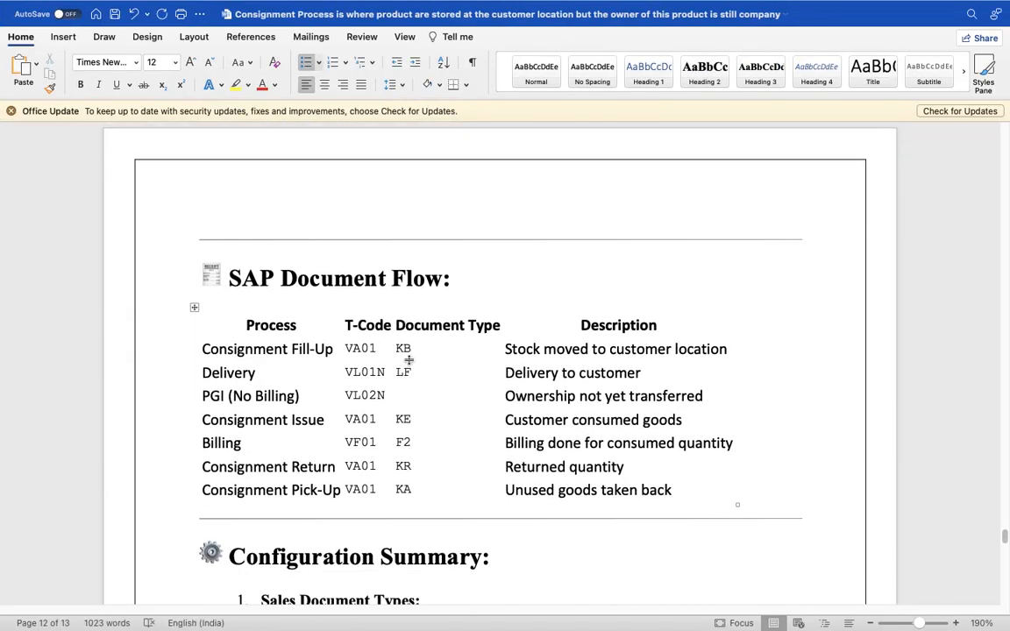
{"action": "double_click", "coordinate": [404, 350]}
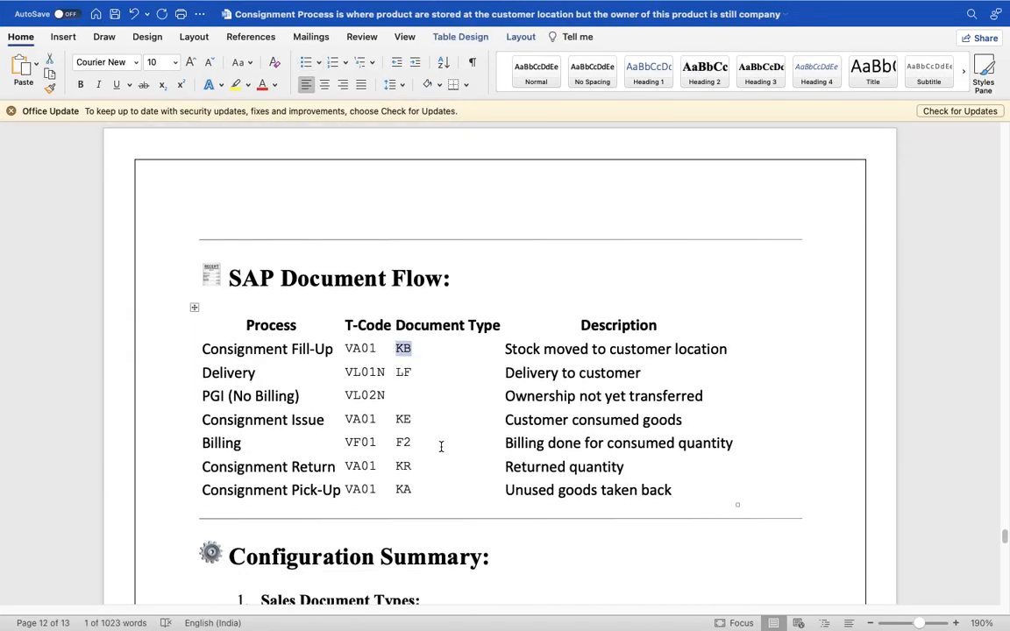
{"action": "key", "text": "super+Tab"}
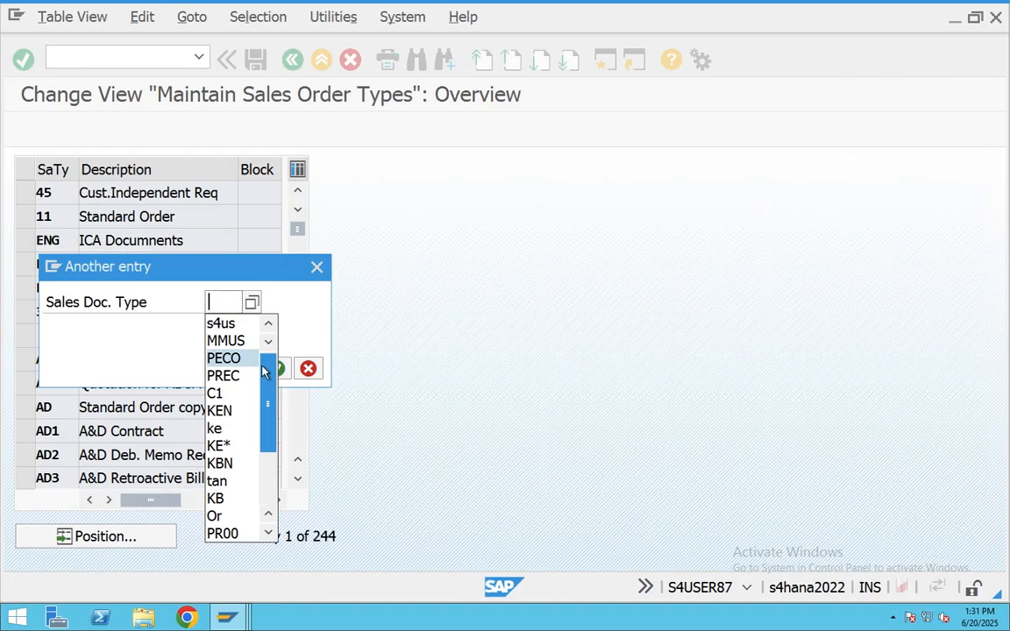
- Position on sales document type KB and open the KB Consignment Fill-up details
{"action": "type", "text": "KB"}
{"action": "key", "text": "Return"}
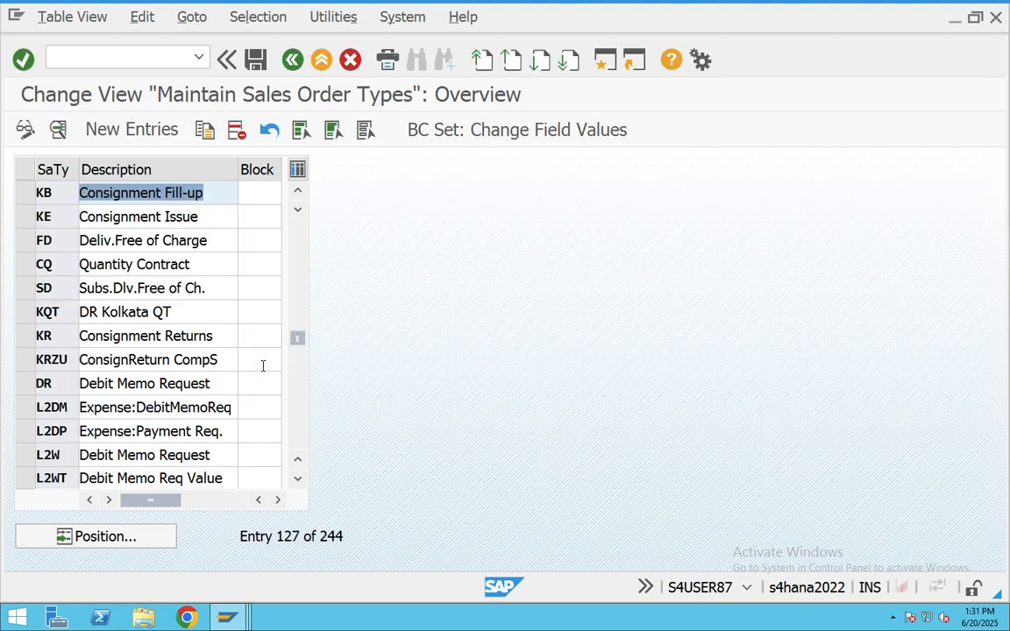
{"action": "left_click", "coordinate": [22, 191]}
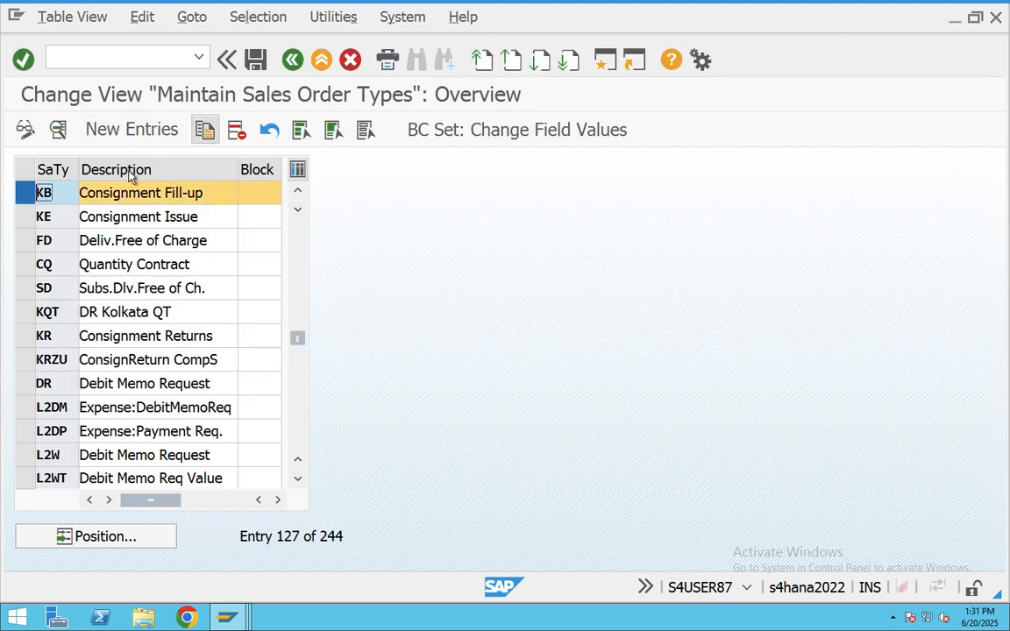
{"action": "double_click", "coordinate": [163, 193]}
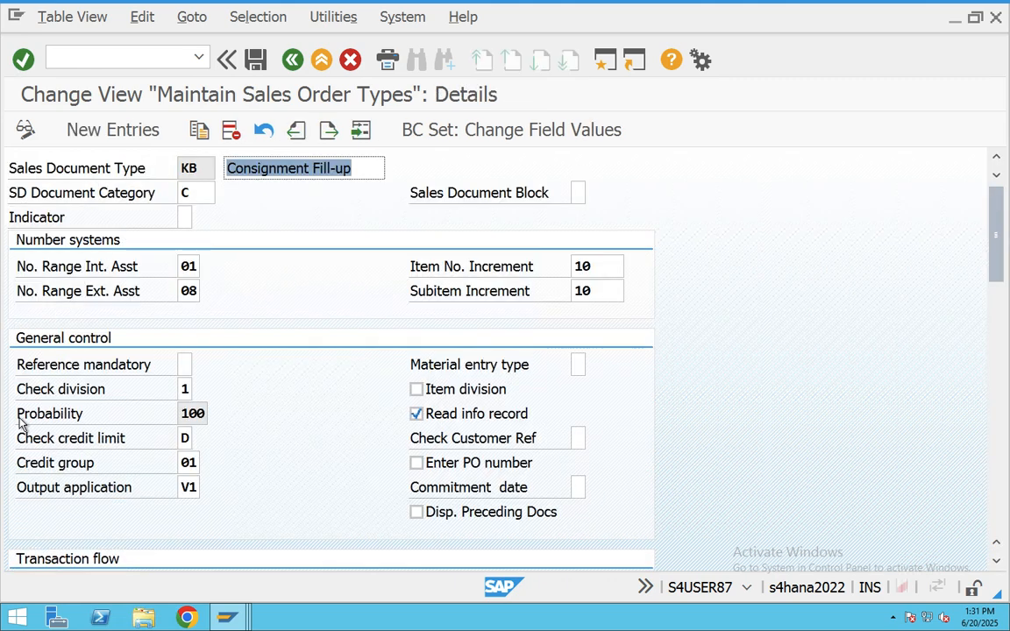
- Review KB settings: pricing procedure A, delivery type LF, immediate delivery, empty delivery-related billing type
{"action": "left_click", "coordinate": [208, 167]}
{"action": "scroll", "coordinate": [279, 327], "scroll_direction": "down", "scroll_amount": 1}
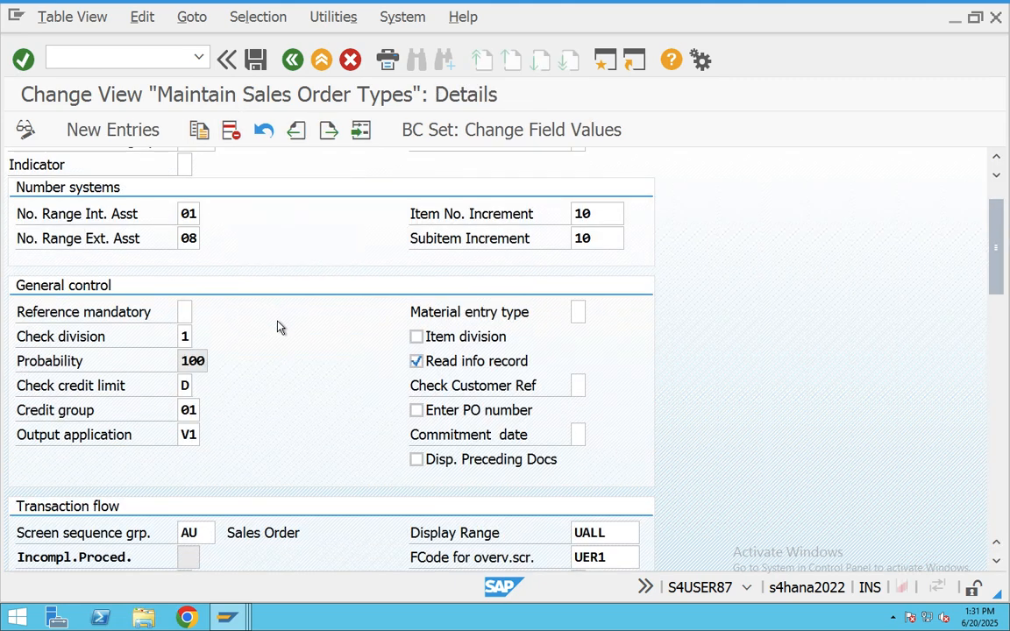
{"action": "scroll", "coordinate": [279, 327], "scroll_direction": "down", "scroll_amount": 4}
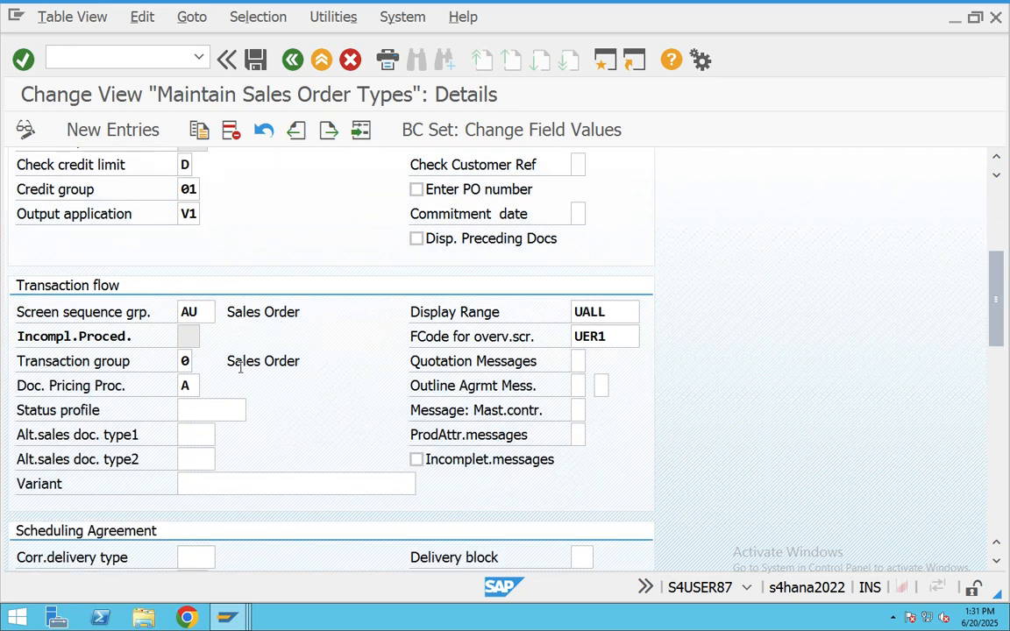
{"action": "scroll", "coordinate": [228, 377], "scroll_direction": "down", "scroll_amount": 1}
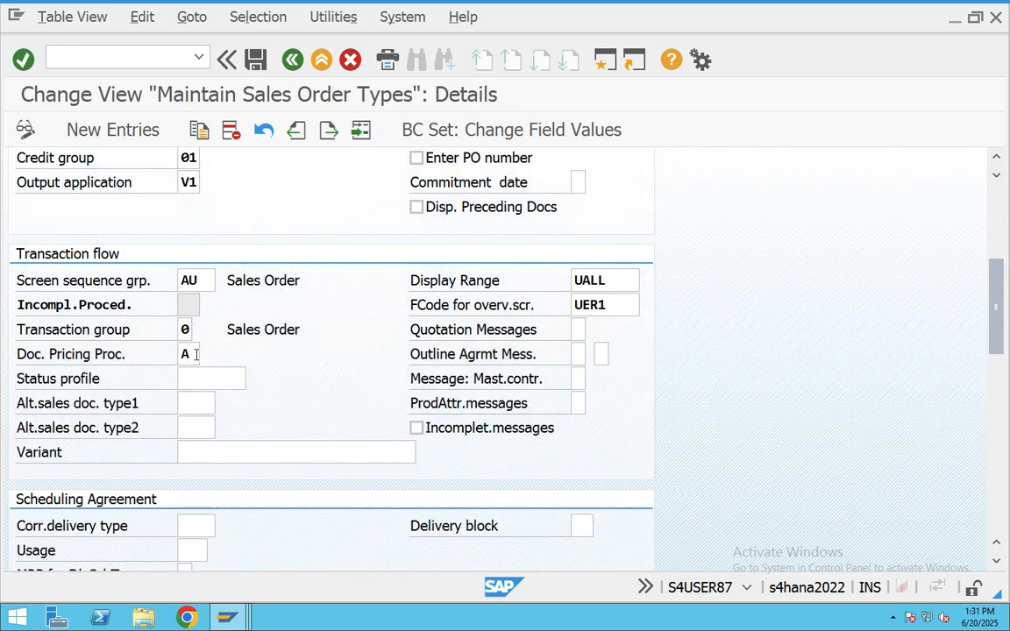
{"action": "double_click", "coordinate": [197, 354]}
{"action": "scroll", "coordinate": [241, 354], "scroll_direction": "down", "scroll_amount": 4}
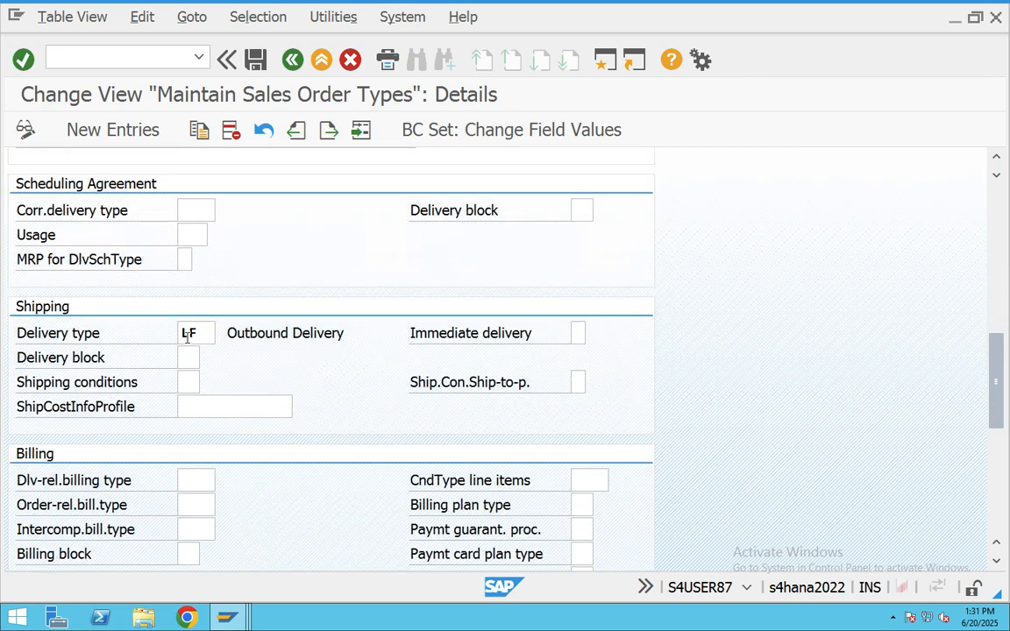
{"action": "double_click", "coordinate": [190, 334]}
{"action": "scroll", "coordinate": [242, 386], "scroll_direction": "down", "scroll_amount": 2}
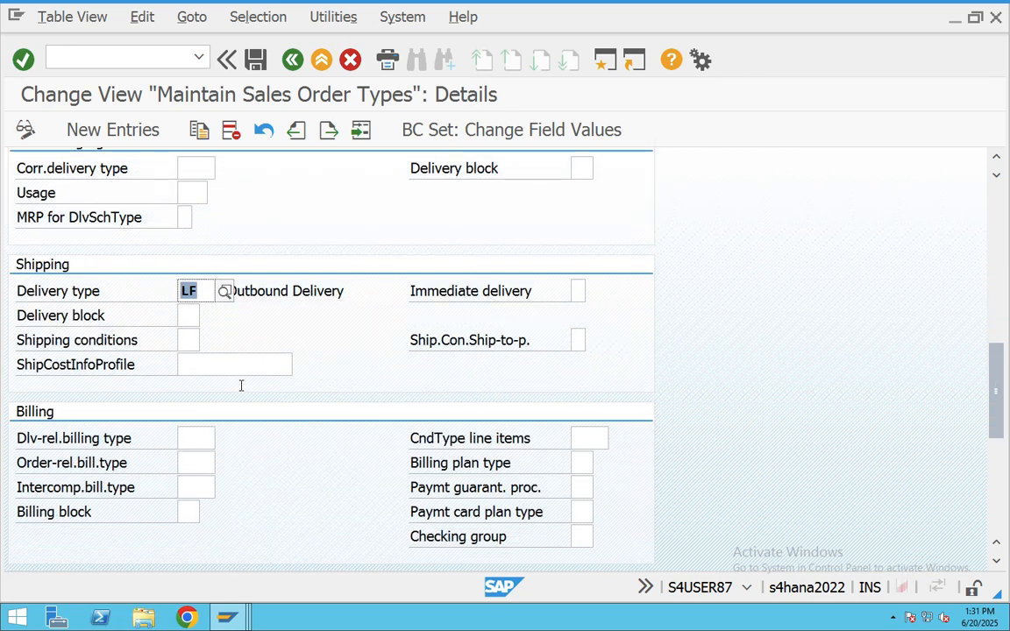
{"action": "left_click", "coordinate": [574, 251]}
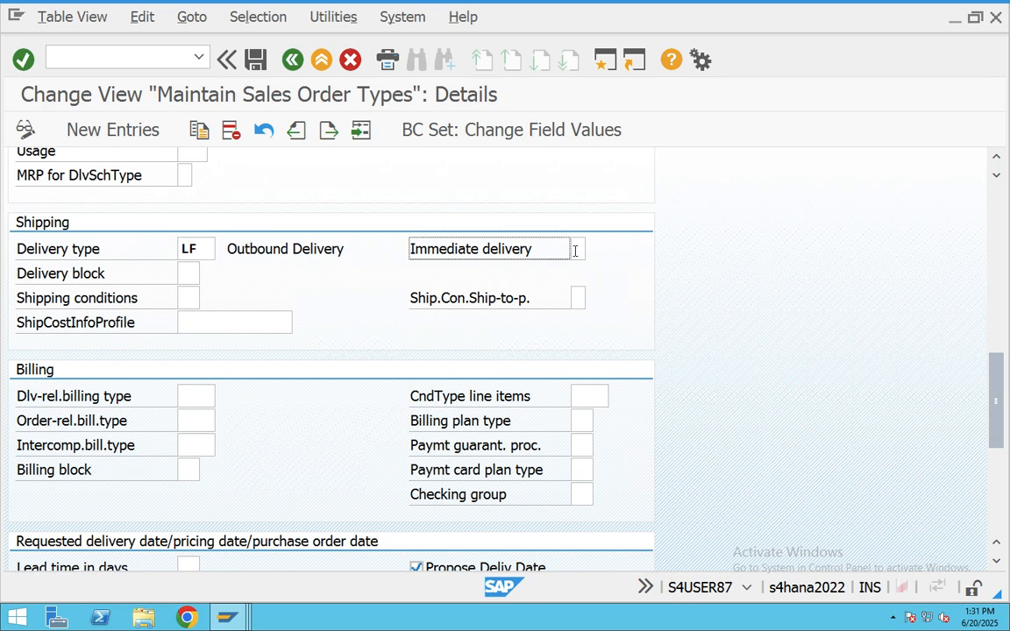
{"action": "left_click", "coordinate": [186, 402]}
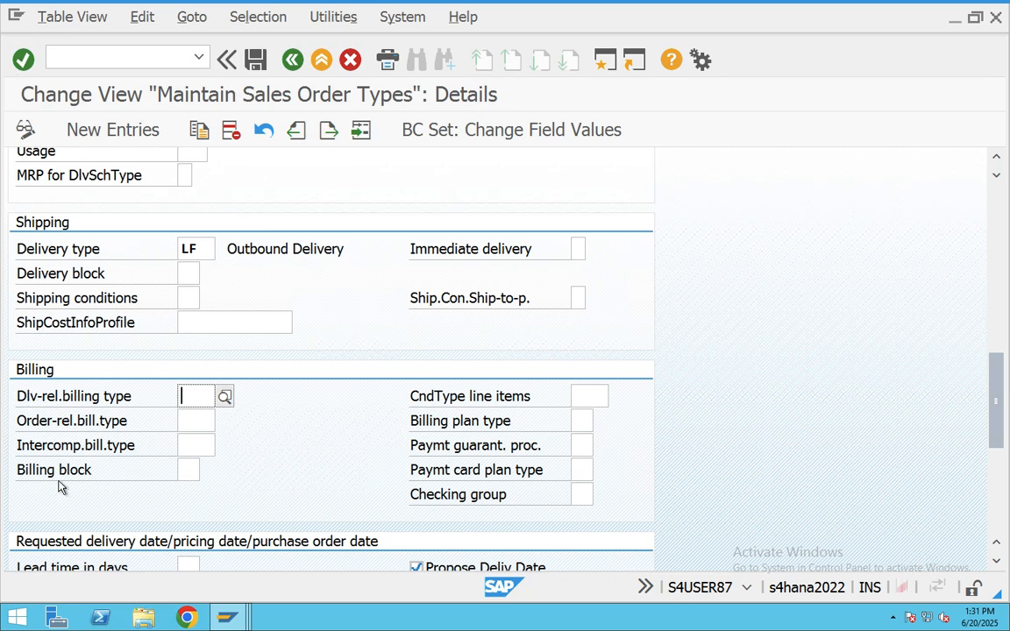
- Scroll back to highlight the KB document type, then go back twice to SAP Easy Access
{"action": "scroll", "coordinate": [193, 456], "scroll_direction": "down", "scroll_amount": 5}
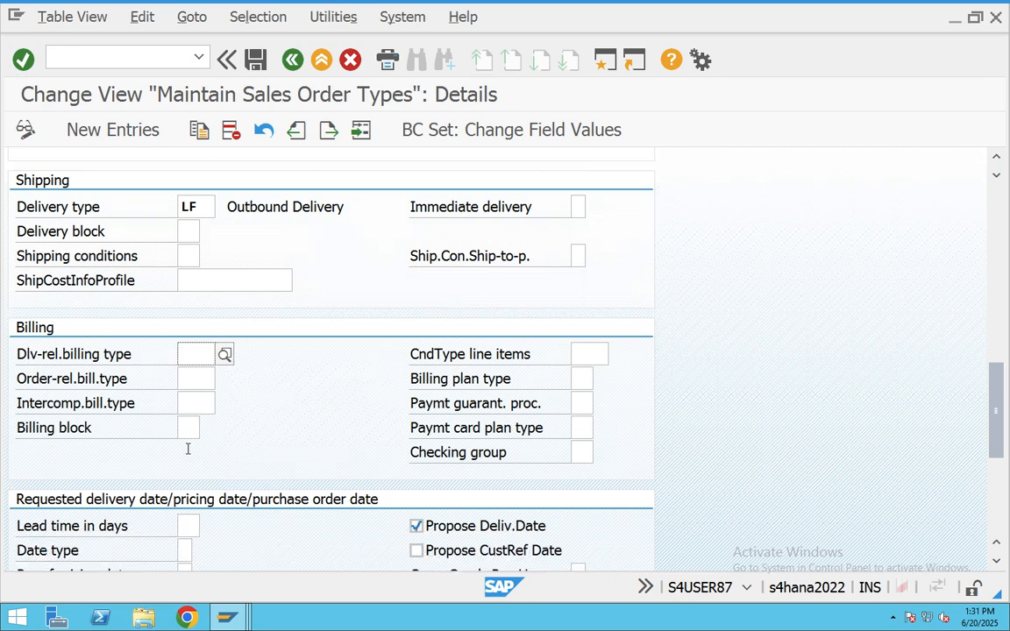
{"action": "scroll", "coordinate": [188, 449], "scroll_direction": "down", "scroll_amount": 2}
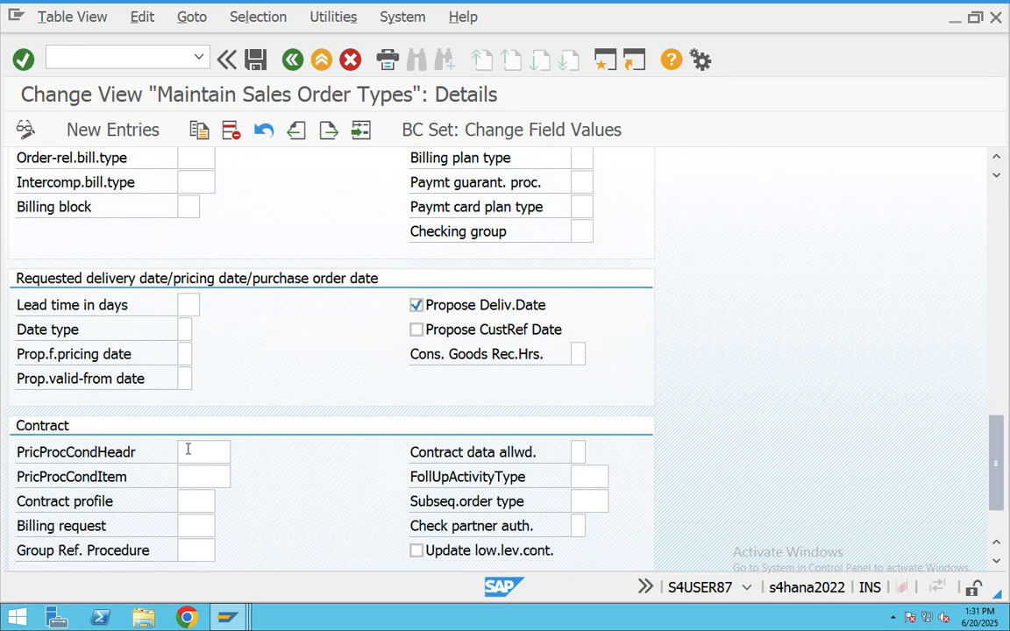
{"action": "scroll", "coordinate": [188, 449], "scroll_direction": "up", "scroll_amount": 9}
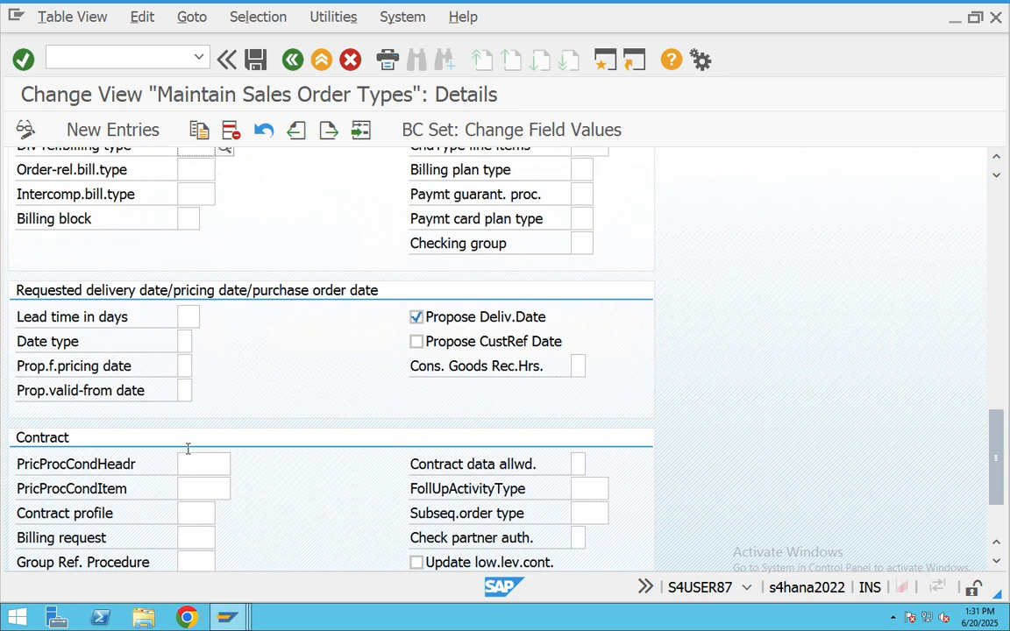
{"action": "scroll", "coordinate": [187, 449], "scroll_direction": "up", "scroll_amount": 9}
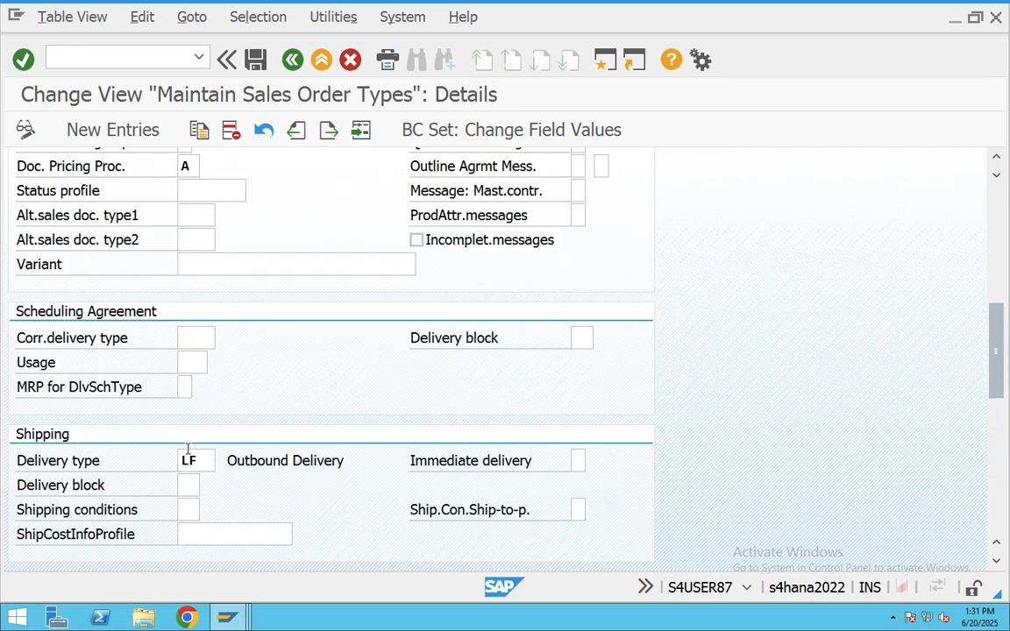
{"action": "scroll", "coordinate": [187, 449], "scroll_direction": "up", "scroll_amount": 4}
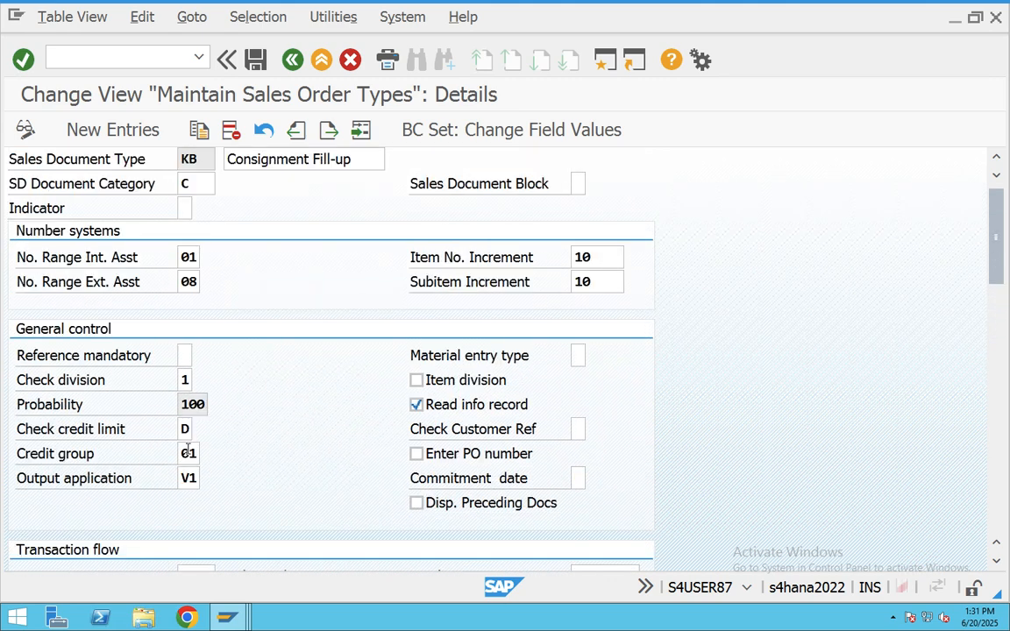
{"action": "left_click_drag", "start_coordinate": [203, 170], "coordinate": [165, 173]}
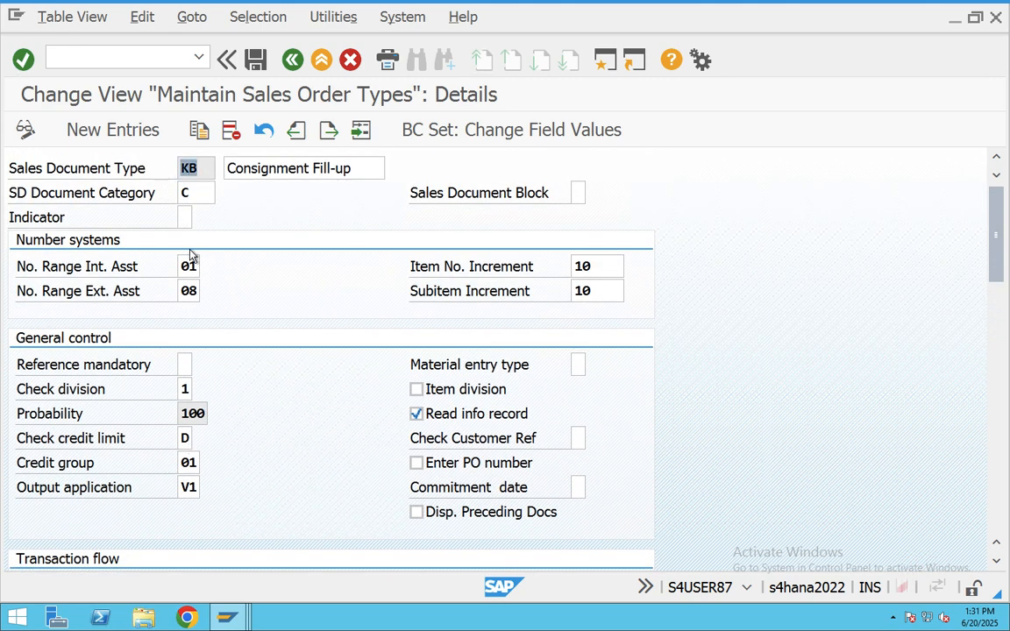
{"action": "left_click", "coordinate": [295, 59]}
{"action": "left_click", "coordinate": [308, 63]}
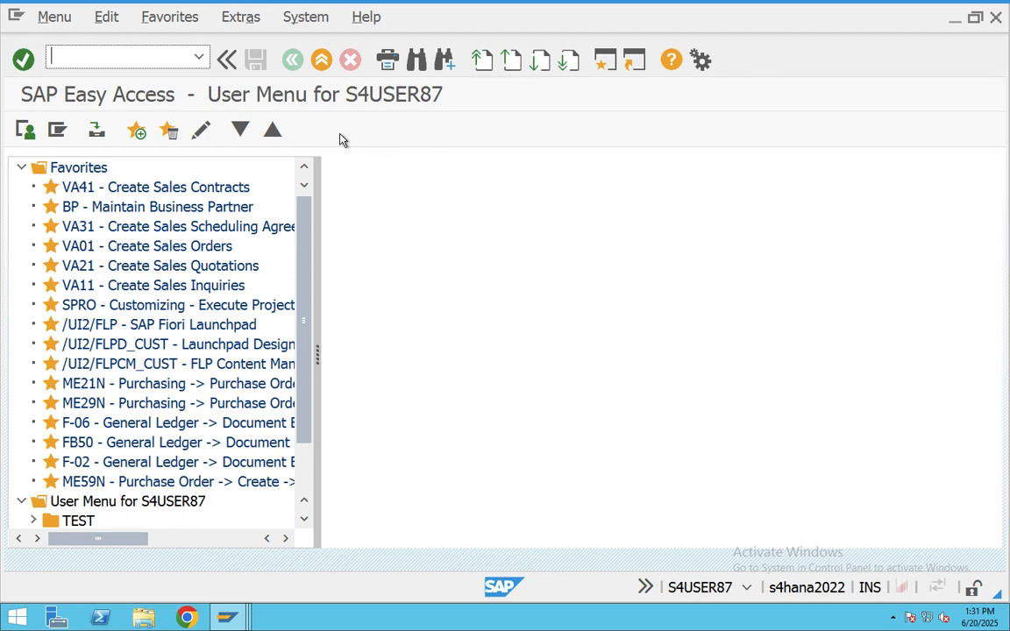
{"action": "key", "text": "super+Tab"}
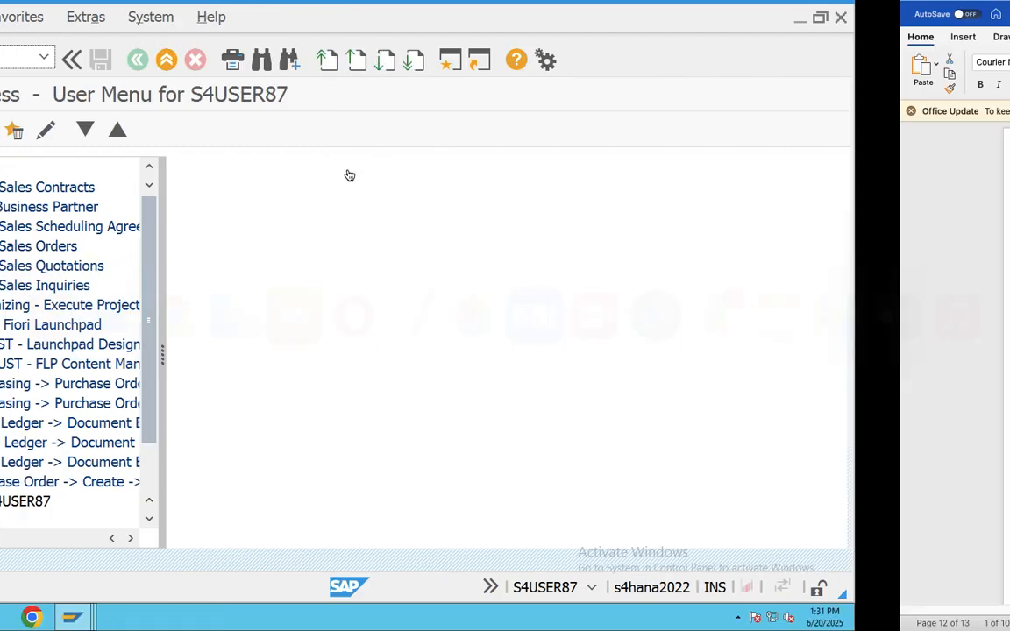
{"action": "scroll", "coordinate": [320, 392], "scroll_direction": "up", "scroll_amount": 15}
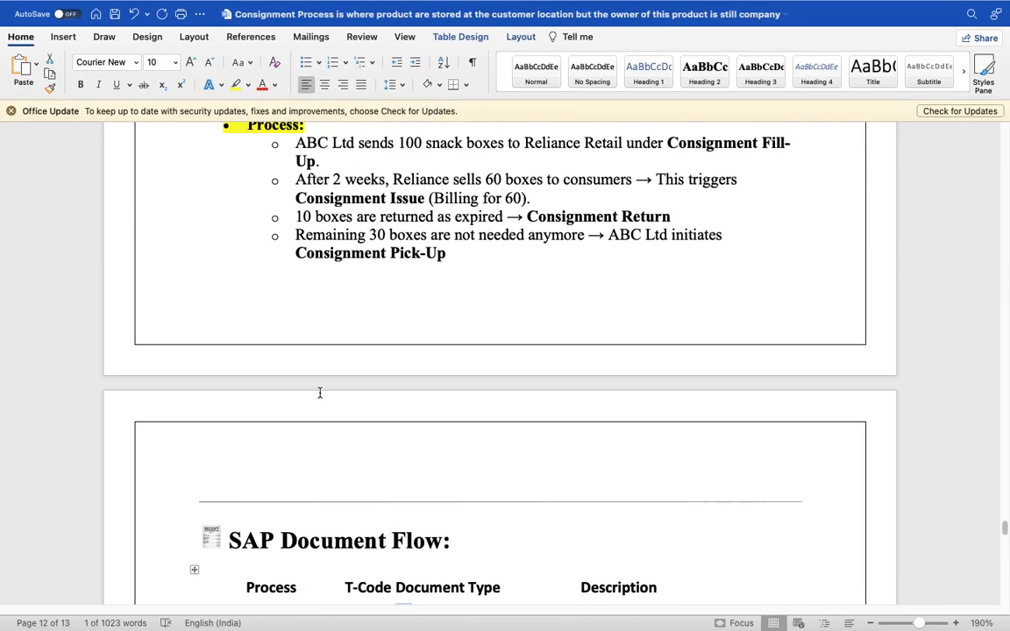
{"action": "scroll", "coordinate": [320, 393], "scroll_direction": "up", "scroll_amount": 5}
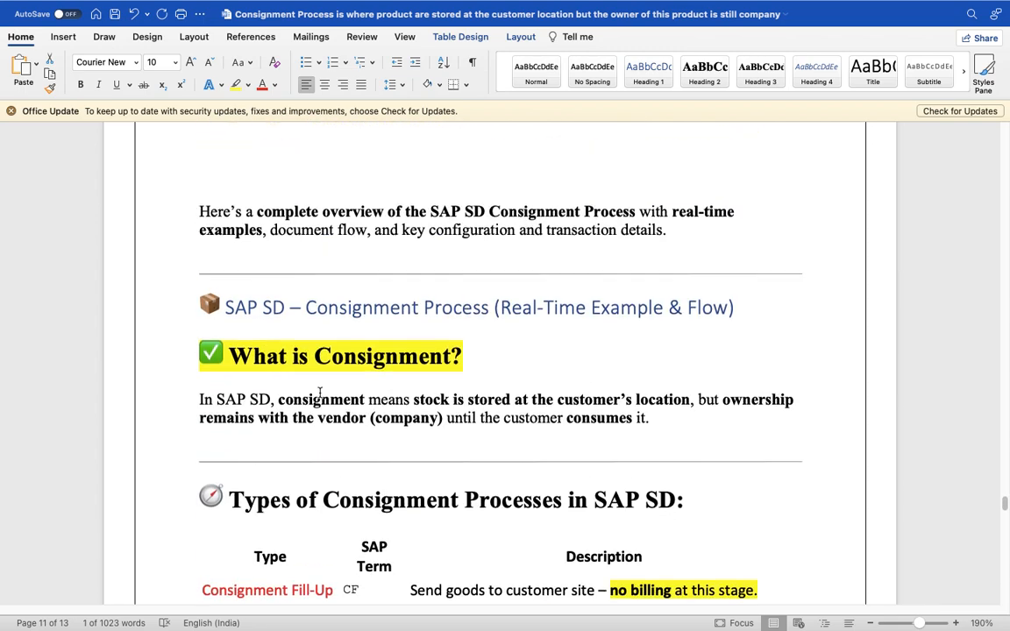
{"action": "scroll", "coordinate": [320, 393], "scroll_direction": "down", "scroll_amount": 10}
{"action": "scroll", "coordinate": [321, 393], "scroll_direction": "down", "scroll_amount": 15}
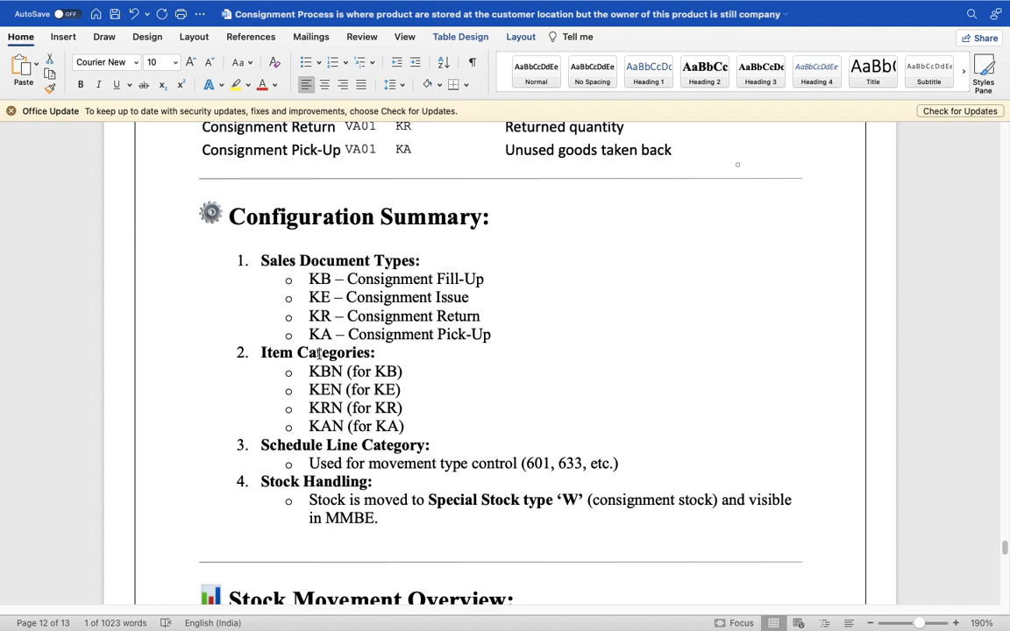
{"action": "left_click_drag", "start_coordinate": [308, 279], "coordinate": [455, 325]}
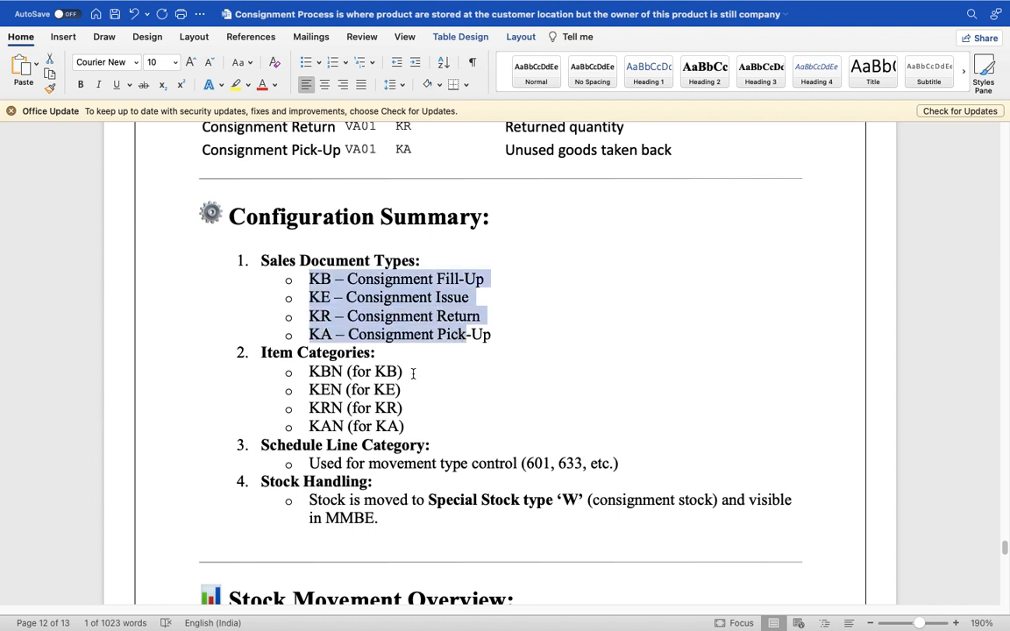
{"action": "left_click_drag", "start_coordinate": [409, 371], "coordinate": [309, 371]}
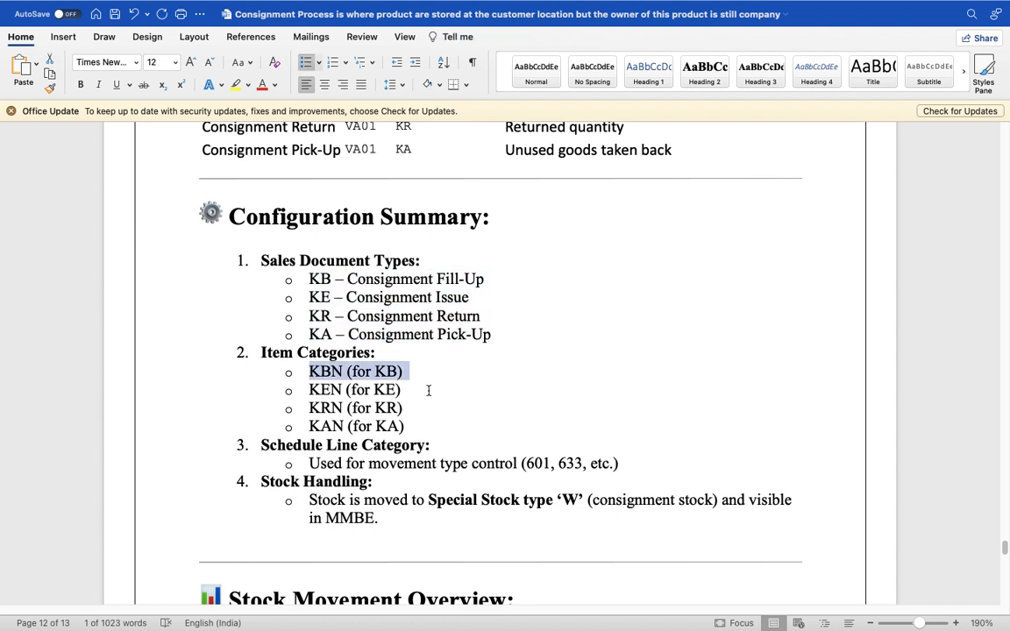
{"action": "key", "text": "super+Tab"}
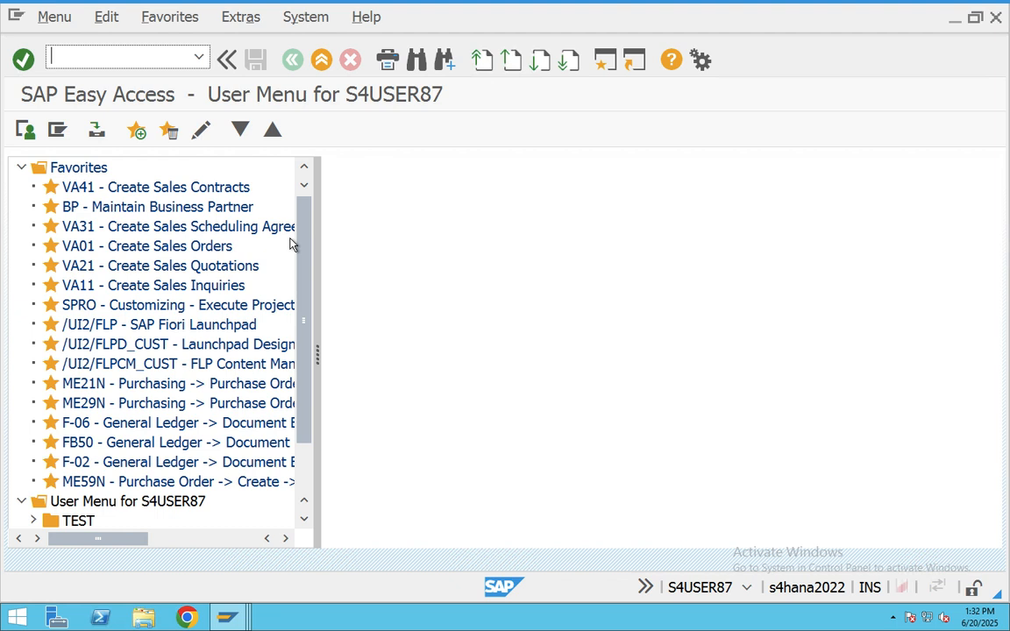
- Run VOV7, position on item category KBN, and open the KBN Consignment Fill-up details
{"action": "type", "text": "vov7"}
{"action": "key", "text": "Return"}
{"action": "left_click", "coordinate": [132, 537]}
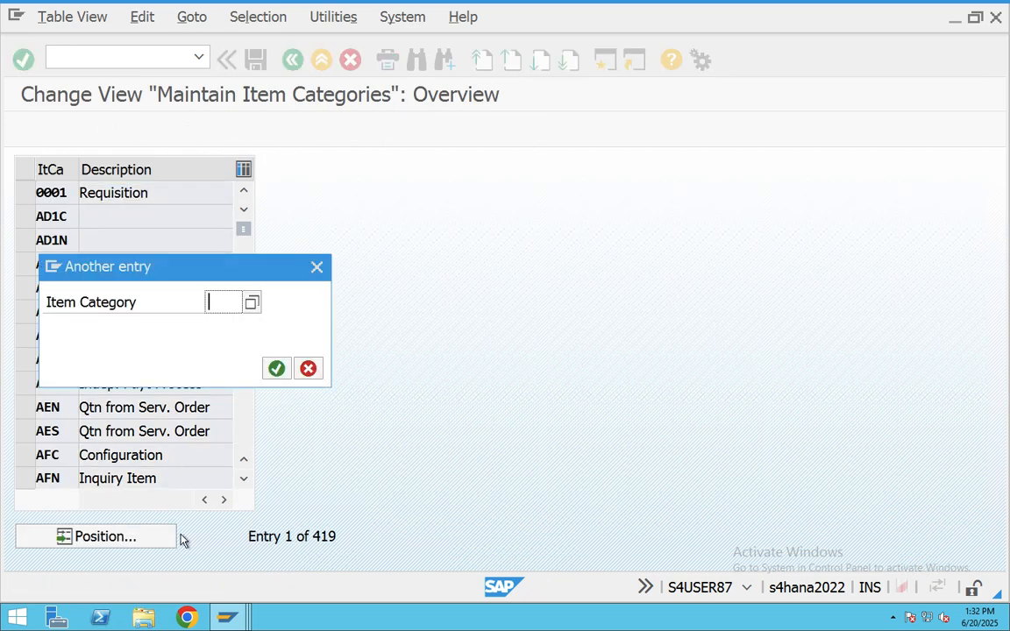
{"action": "type", "text": "KBN"}
{"action": "key", "text": "Return"}
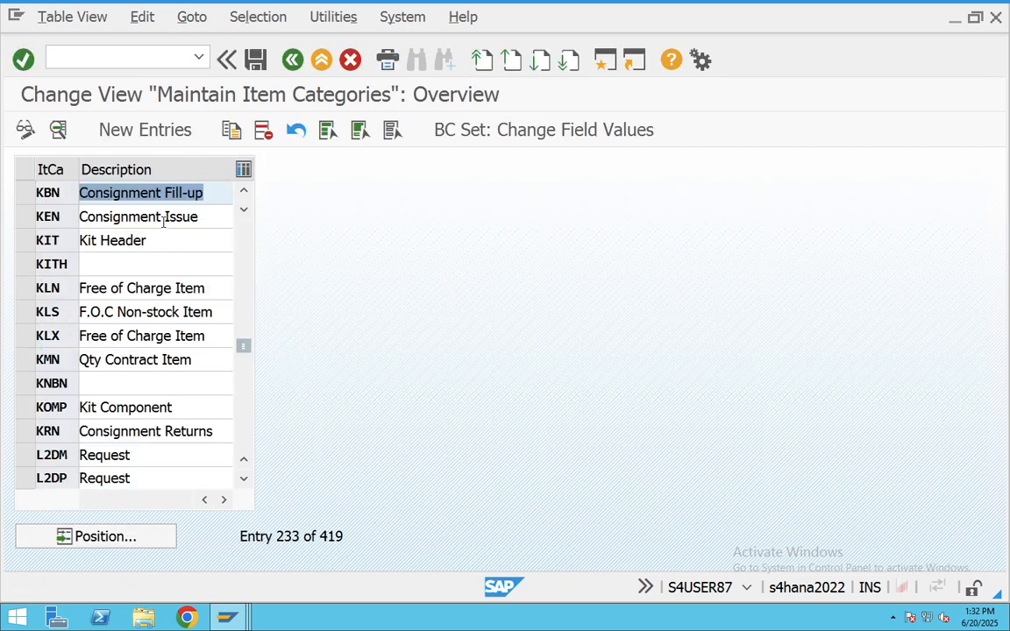
{"action": "double_click", "coordinate": [98, 193]}
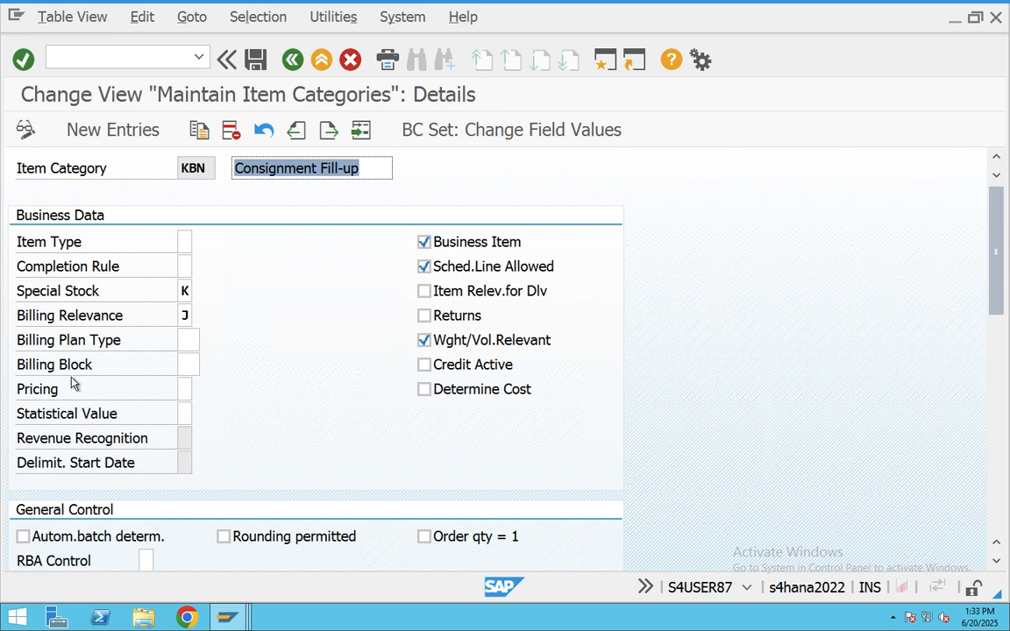
- Set KBN's pricing relevance to X (Pricing standard)
{"action": "left_click", "coordinate": [183, 391]}
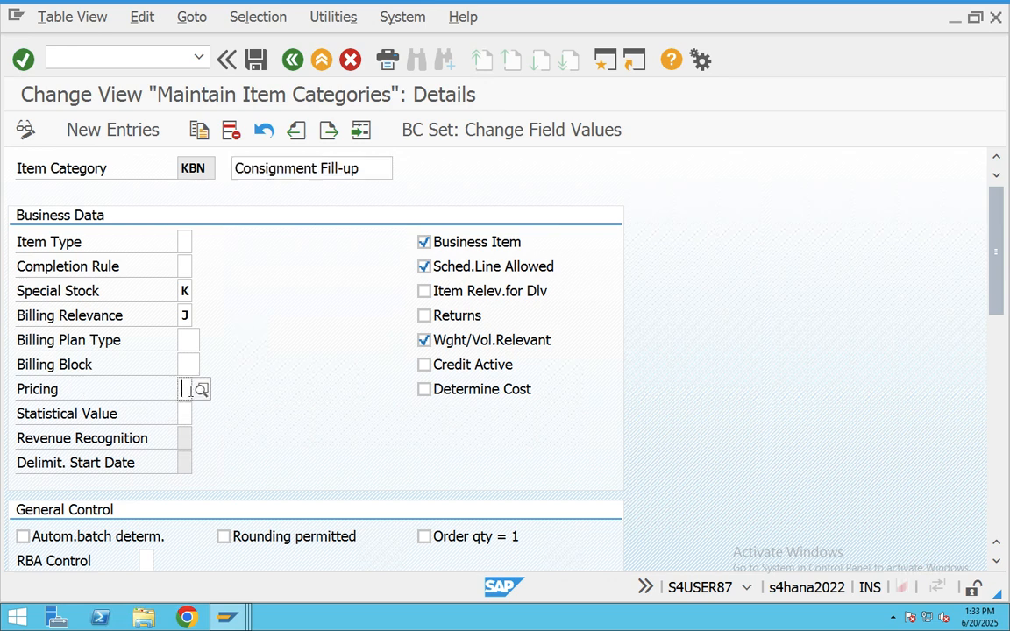
{"action": "left_click", "coordinate": [196, 390]}
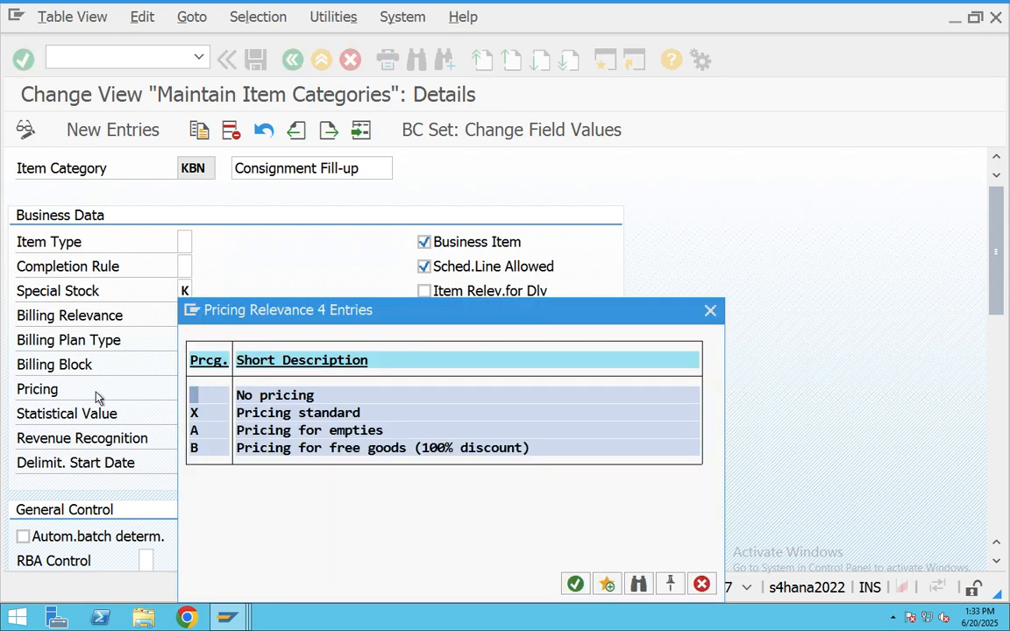
{"action": "left_click", "coordinate": [263, 416]}
{"action": "double_click", "coordinate": [262, 421]}
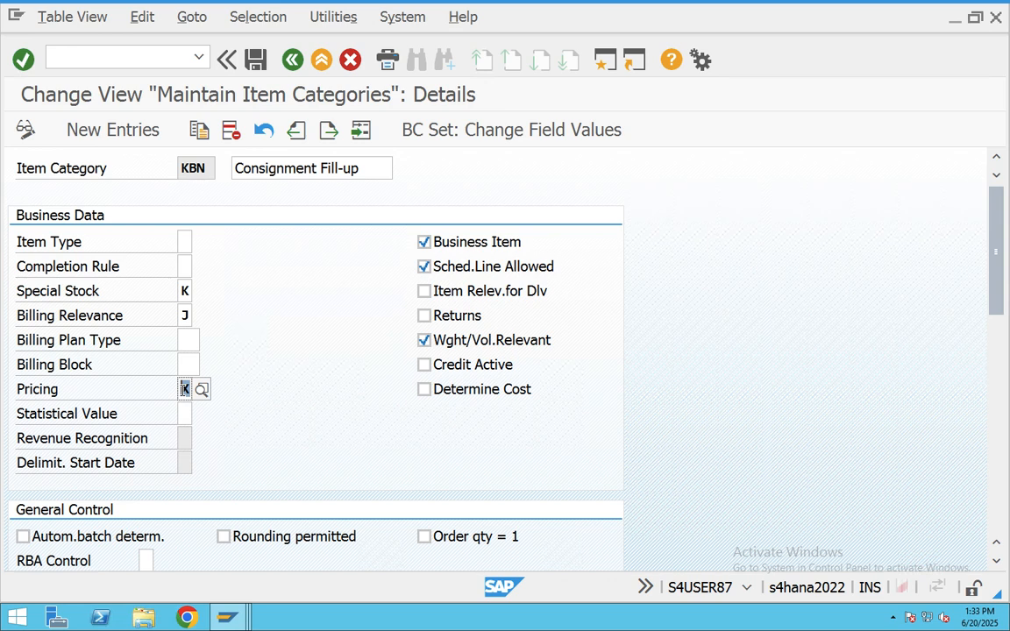
- Review special stock K and the J and K billing relevance options, leaving them unchanged
{"action": "left_click", "coordinate": [187, 292]}
{"action": "left_click", "coordinate": [201, 291]}
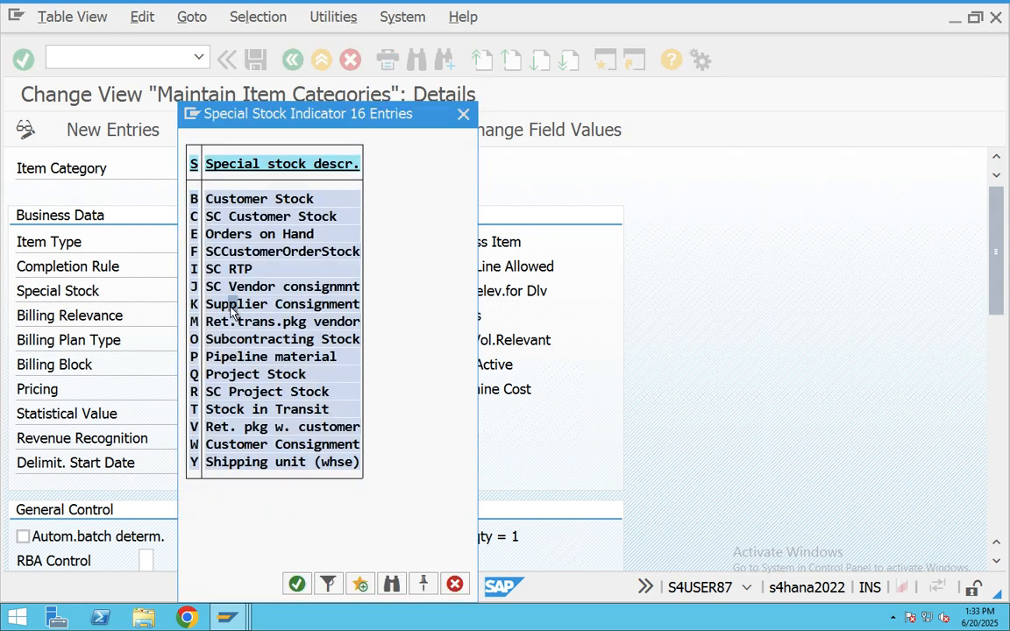
{"action": "double_click", "coordinate": [232, 304]}
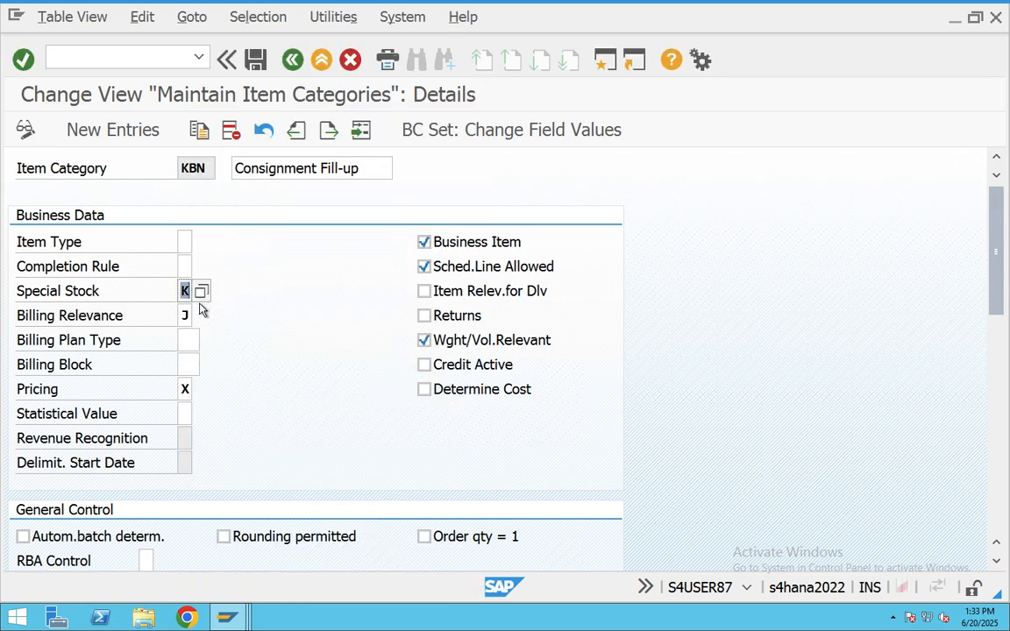
{"action": "left_click", "coordinate": [190, 316]}
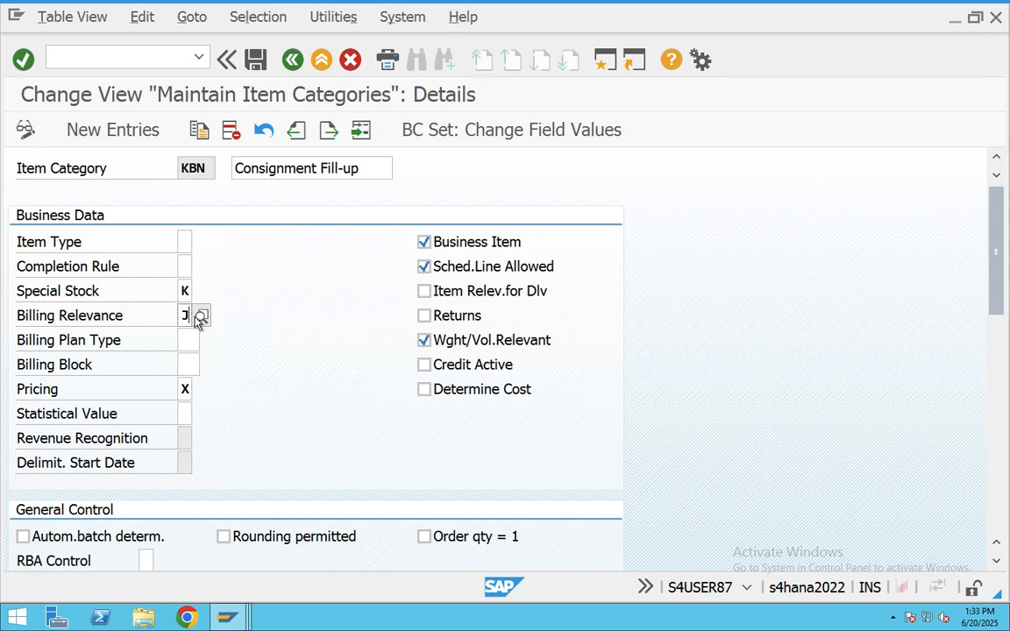
{"action": "left_click", "coordinate": [201, 316]}
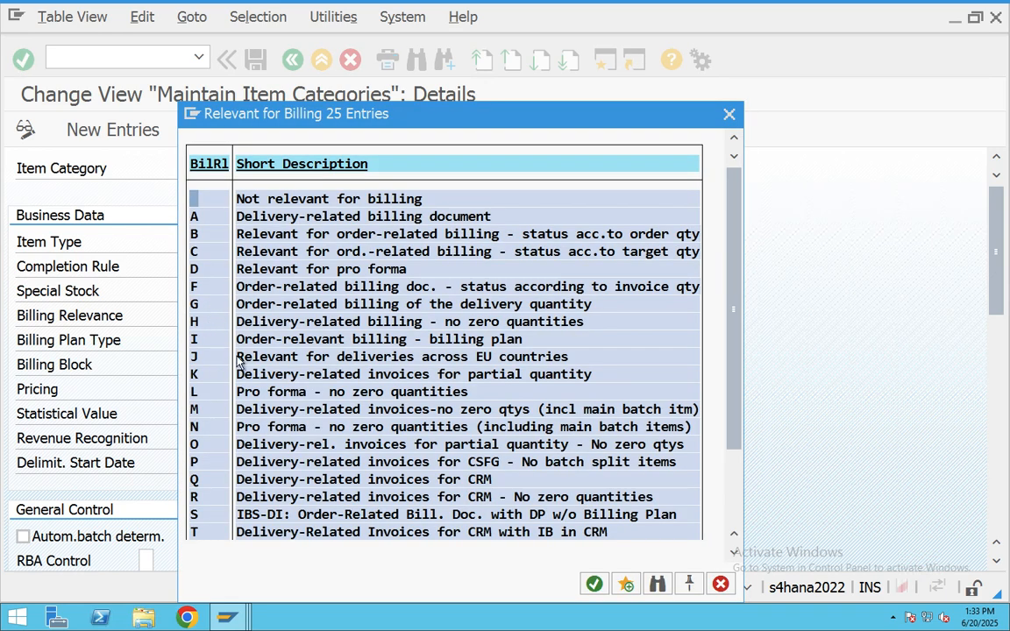
{"action": "left_click", "coordinate": [246, 357]}
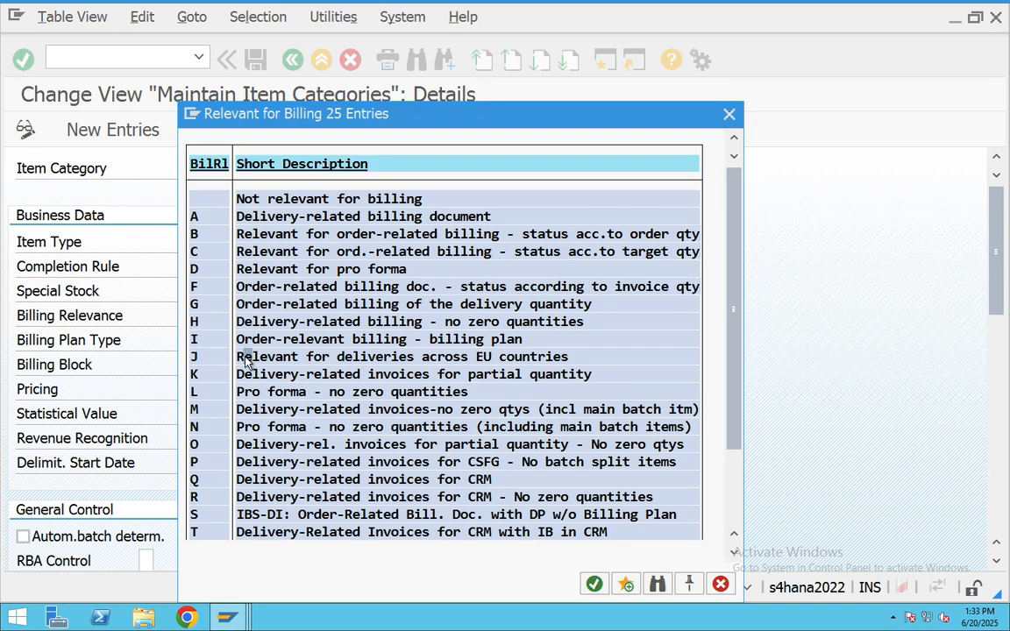
{"action": "left_click", "coordinate": [401, 375]}
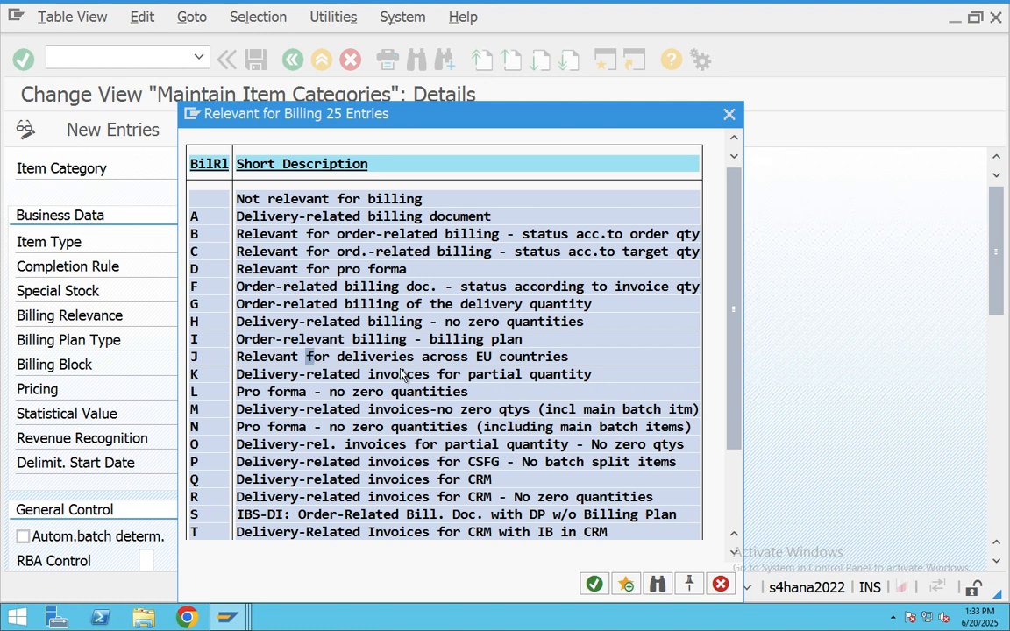
{"action": "left_click", "coordinate": [730, 115]}
- Clear KBN's special stock indicator and billing relevance fields
{"action": "left_click", "coordinate": [181, 292]}
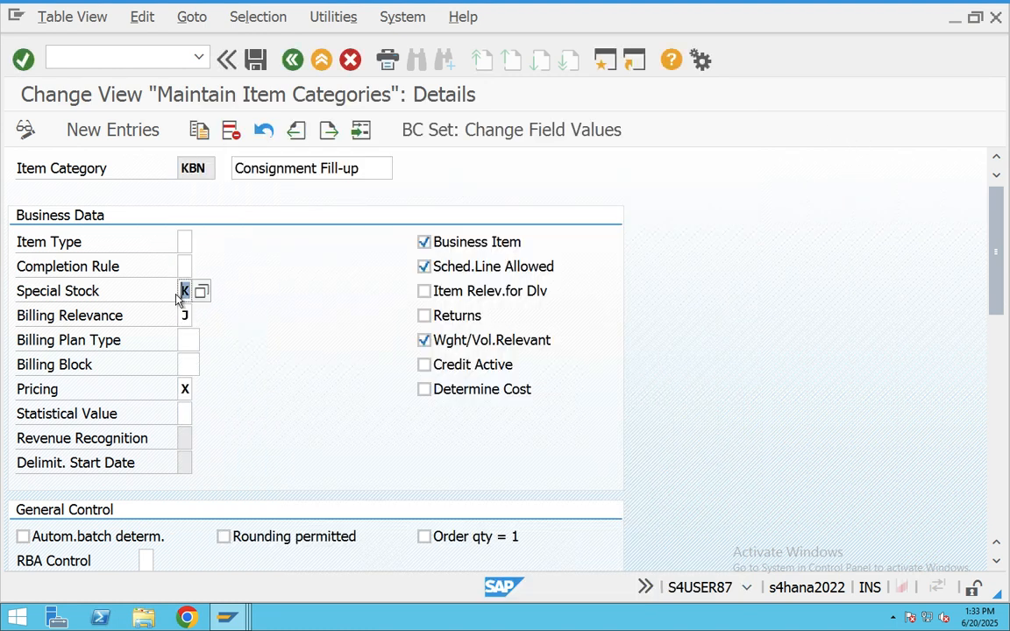
{"action": "key", "text": "Delete"}
{"action": "left_click", "coordinate": [187, 316]}
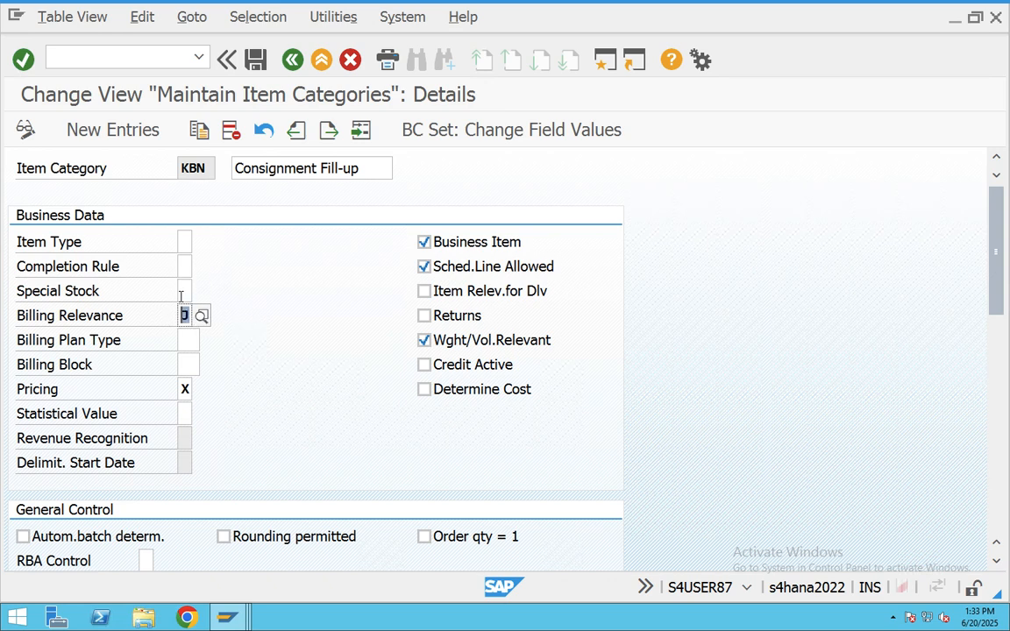
{"action": "left_click", "coordinate": [186, 292]}
{"action": "type", "text": "K"}
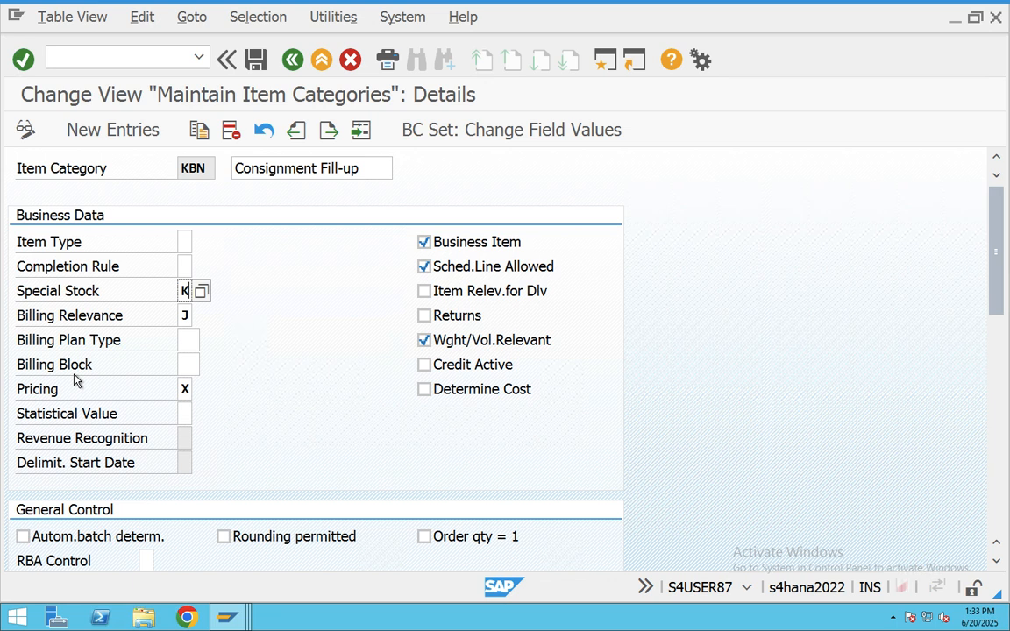
{"action": "key", "text": "BackSpace"}
{"action": "left_click", "coordinate": [266, 356]}
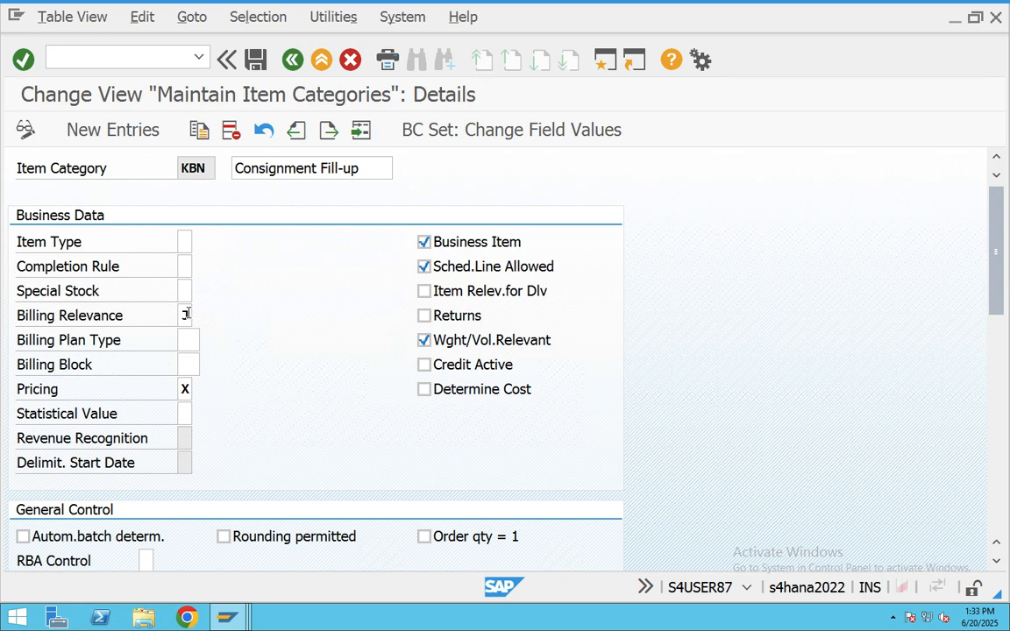
{"action": "left_click", "coordinate": [188, 316]}
{"action": "left_click", "coordinate": [225, 321]}
- Verify Pricing X, save KBN under the customizing request, and return to the item category list
{"action": "double_click", "coordinate": [190, 389]}
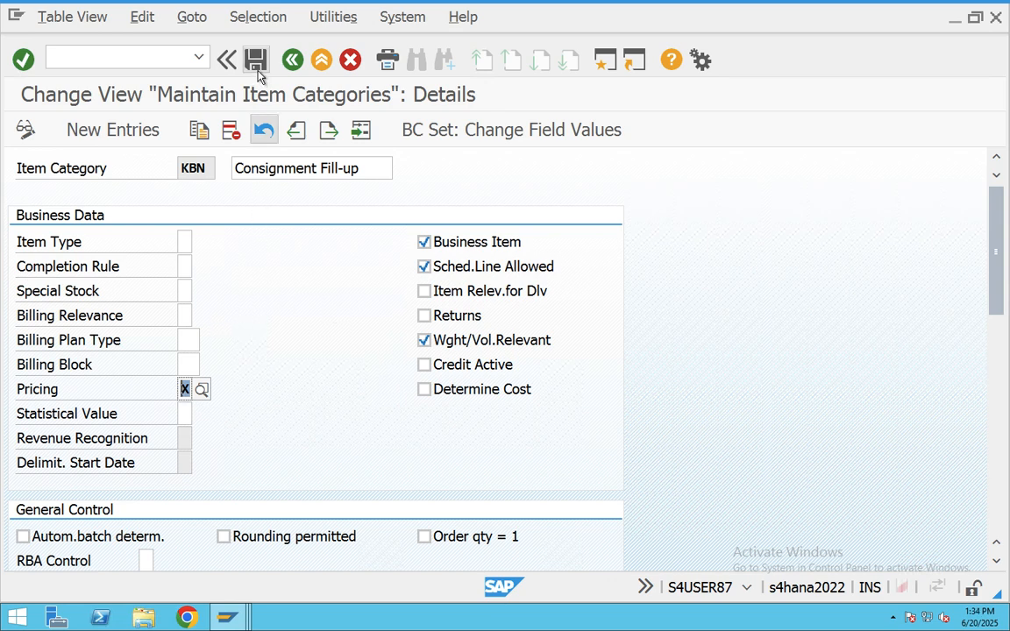
{"action": "scroll", "coordinate": [253, 339], "scroll_direction": "down", "scroll_amount": 4}
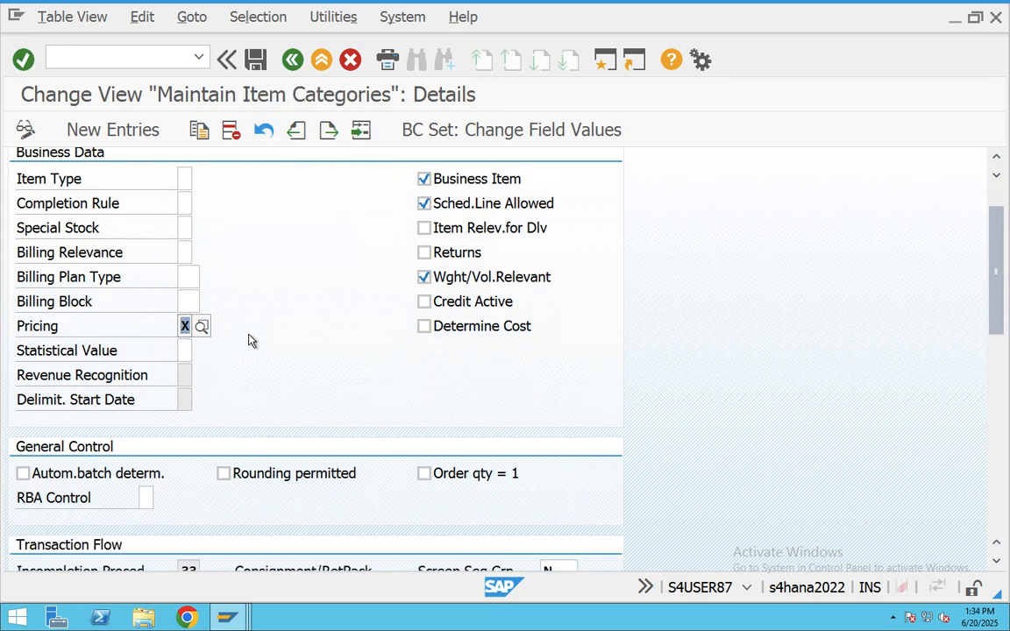
{"action": "scroll", "coordinate": [249, 340], "scroll_direction": "down", "scroll_amount": 6}
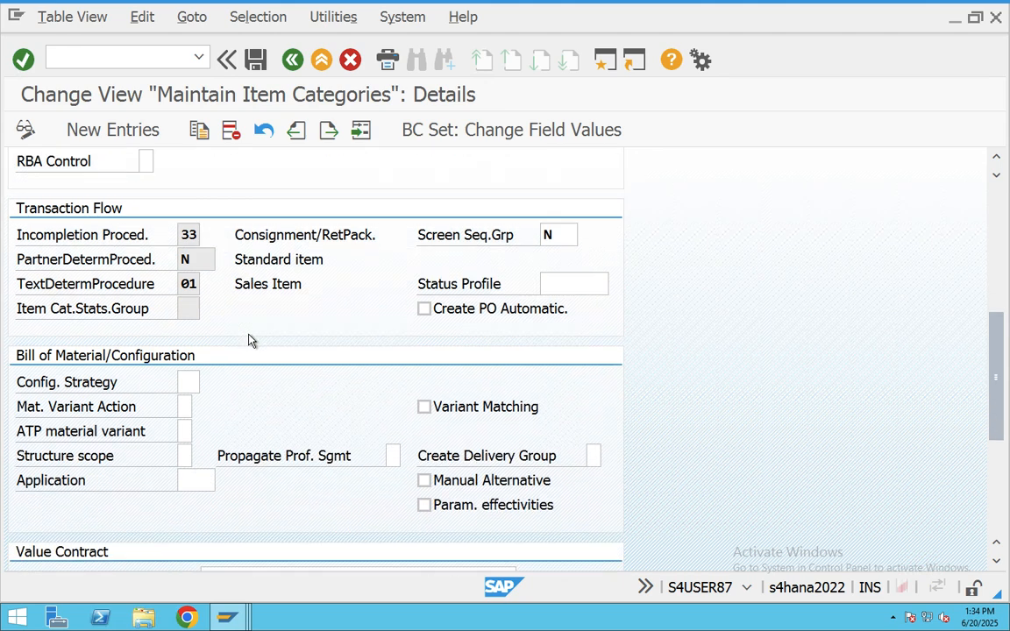
{"action": "scroll", "coordinate": [249, 340], "scroll_direction": "up", "scroll_amount": 5}
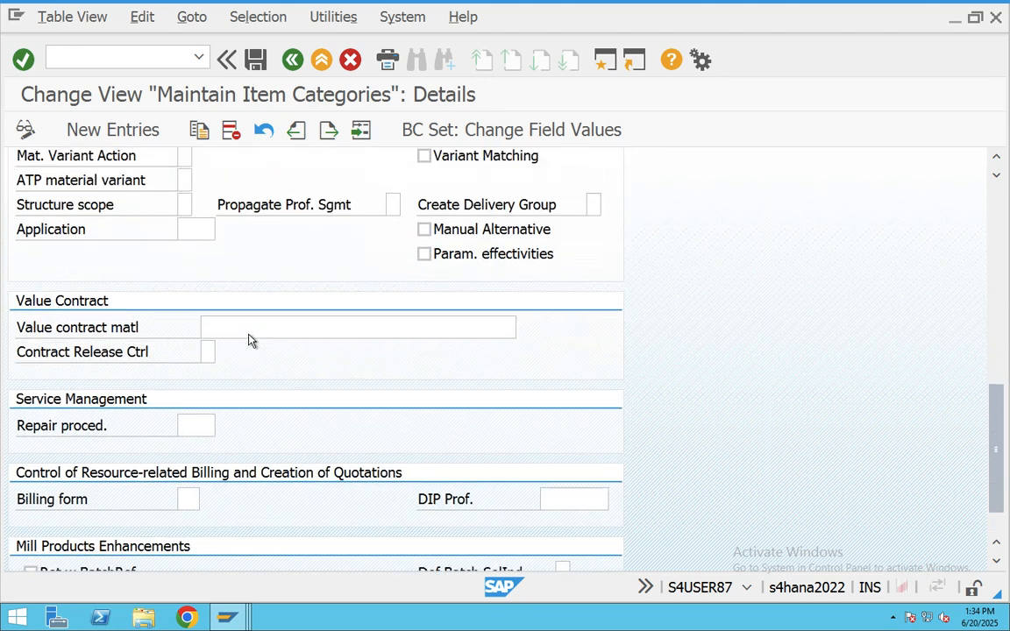
{"action": "scroll", "coordinate": [250, 342], "scroll_direction": "up", "scroll_amount": 5}
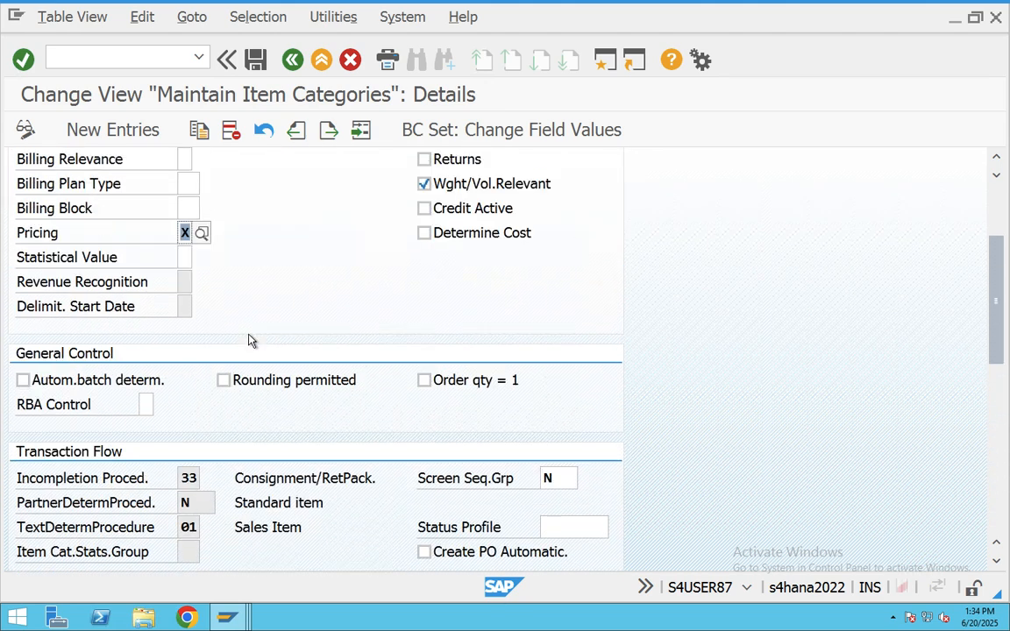
{"action": "left_click", "coordinate": [256, 58]}
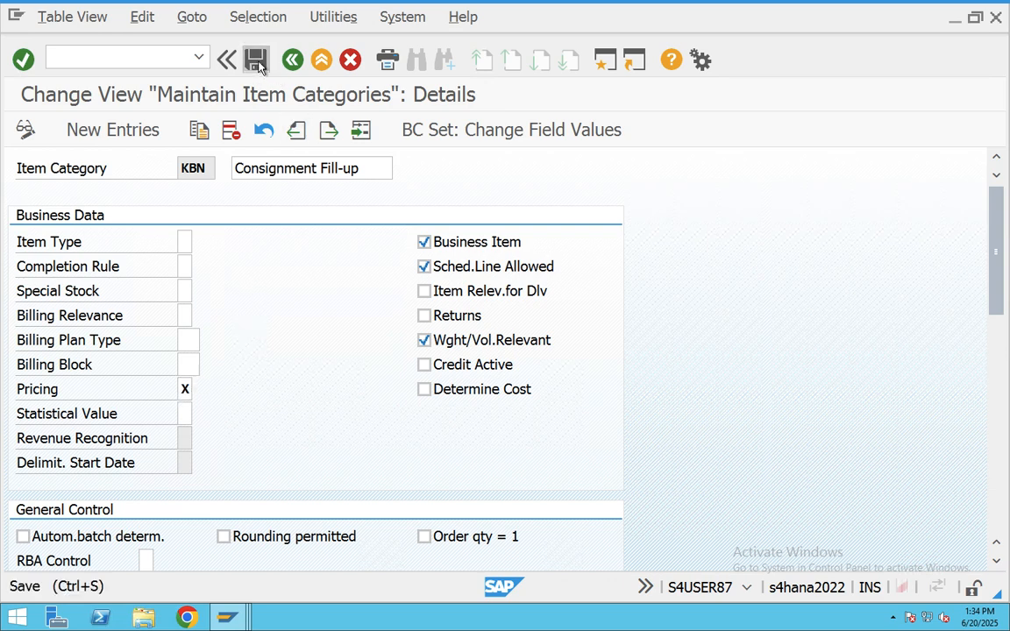
{"action": "left_click", "coordinate": [227, 368]}
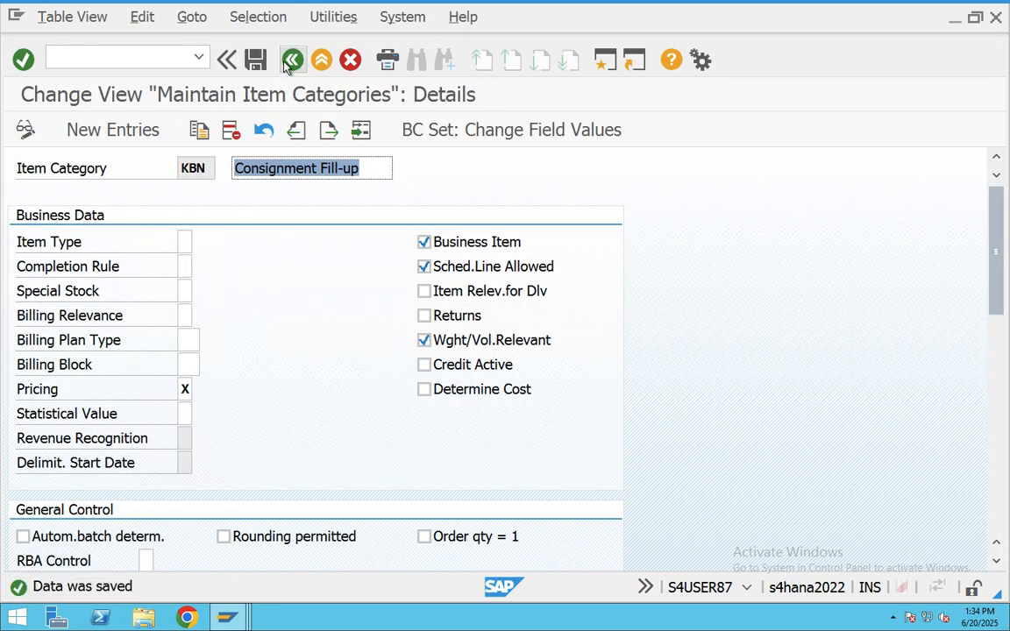
{"action": "left_click", "coordinate": [292, 58]}
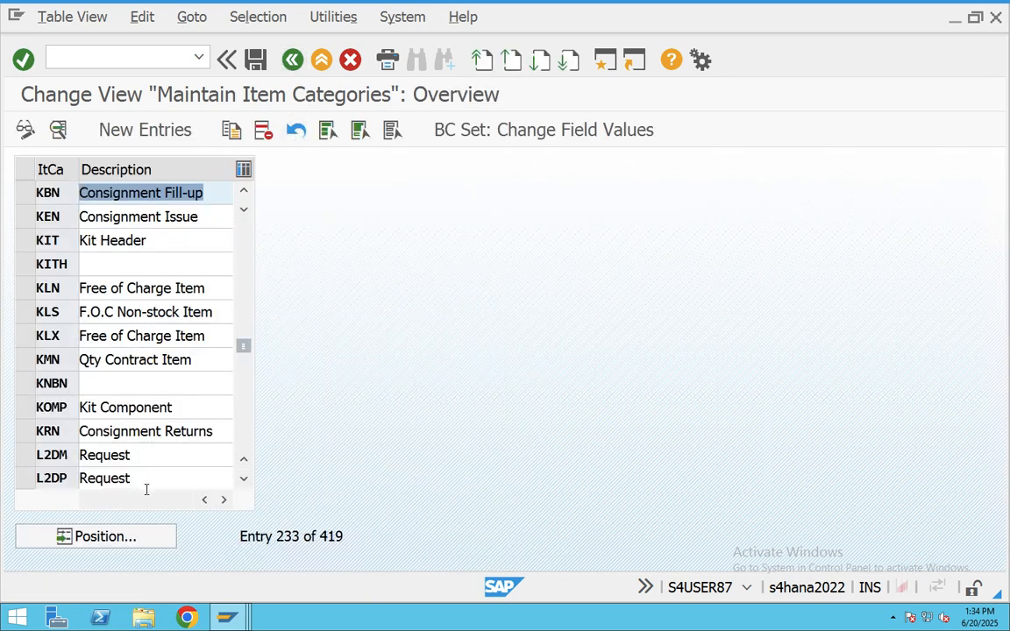
- Open the VOV4 item category assignment table at sales document type KB
{"action": "left_click", "coordinate": [293, 59]}
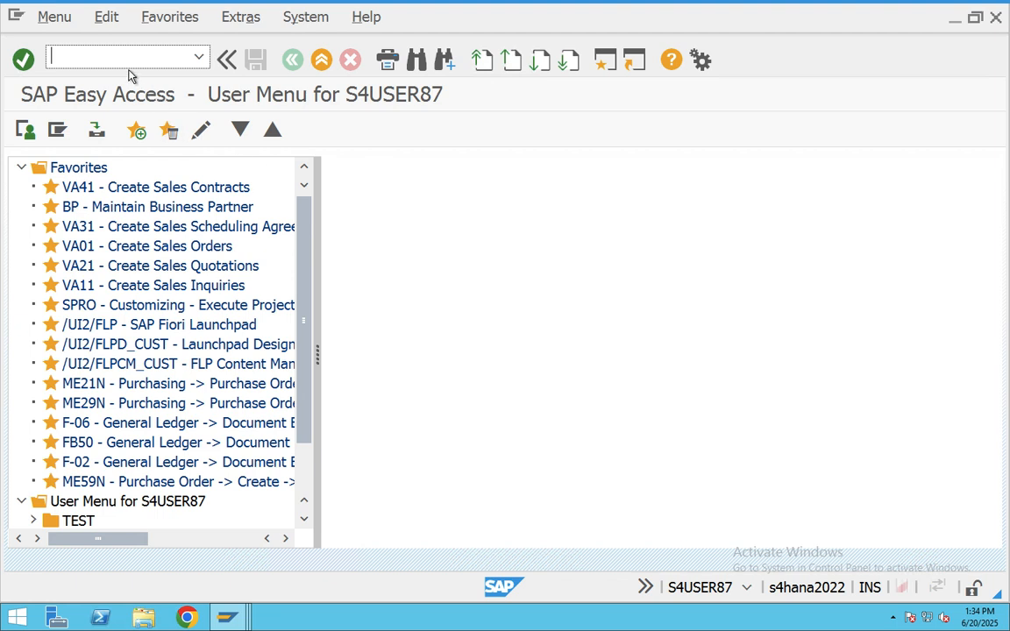
{"action": "type", "text": "vov4"}
{"action": "key", "text": "Return"}
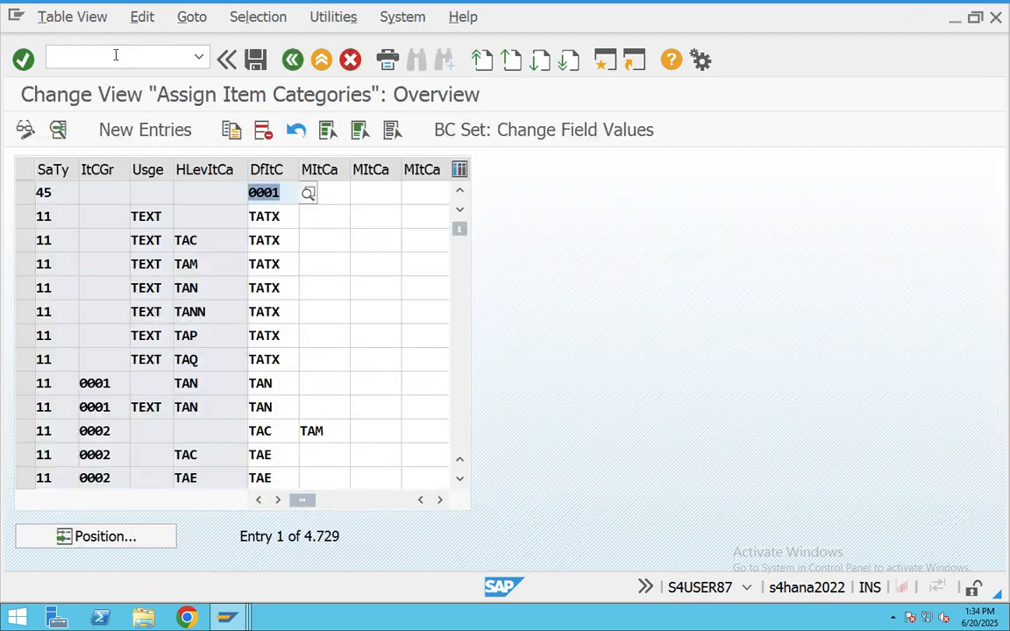
{"action": "left_click", "coordinate": [121, 538]}
{"action": "type", "text": "KB"}
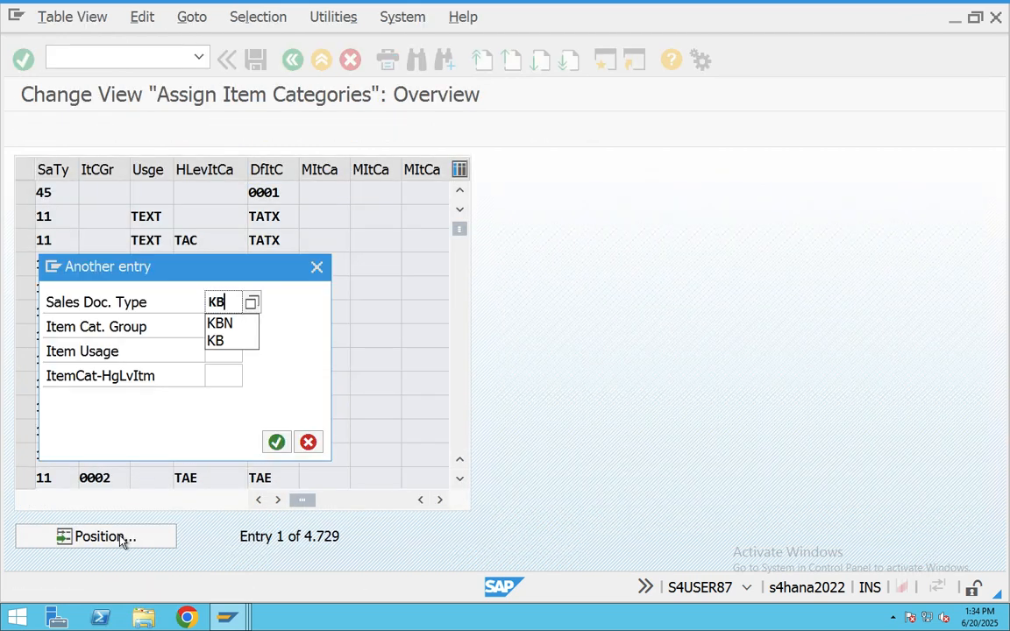
{"action": "left_click", "coordinate": [277, 442]}
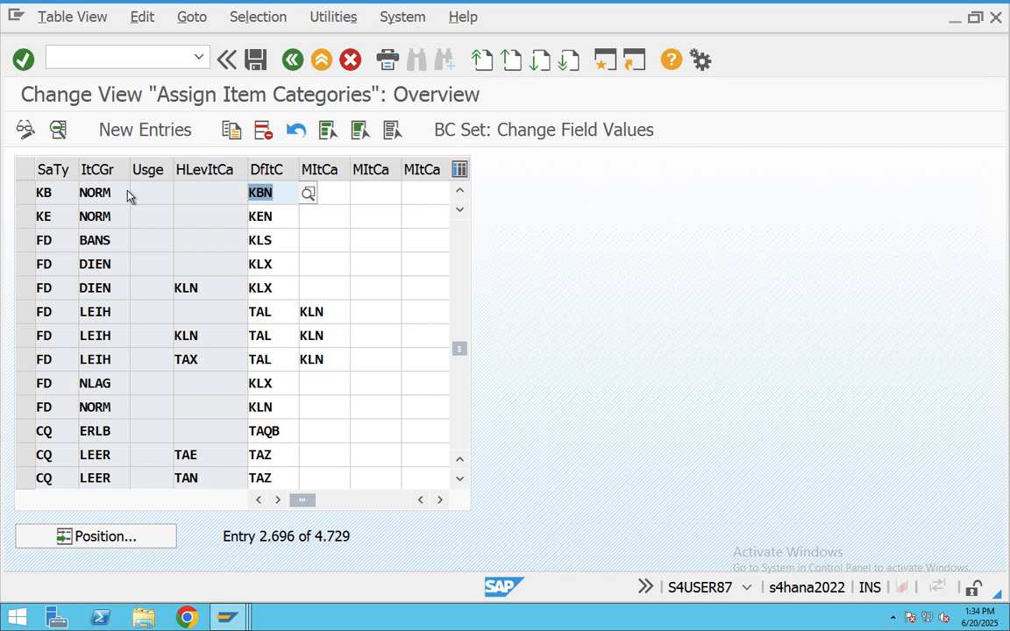
- Confirm the KB/NORM row defaults to item category KBN, then go back to Easy Access
{"action": "left_click", "coordinate": [30, 198]}
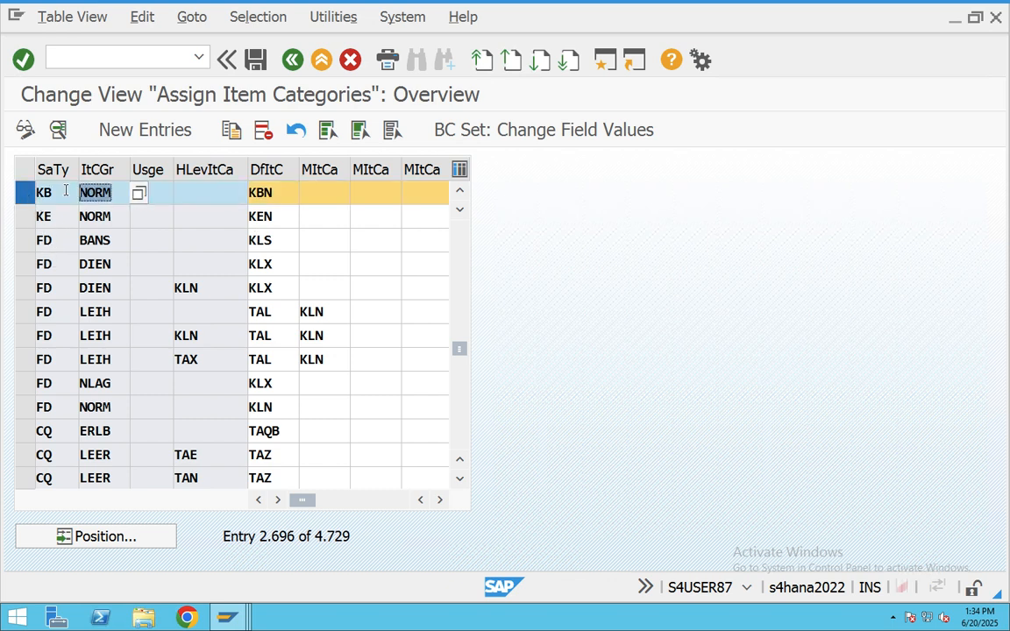
{"action": "left_click_drag", "start_coordinate": [289, 193], "coordinate": [249, 193]}
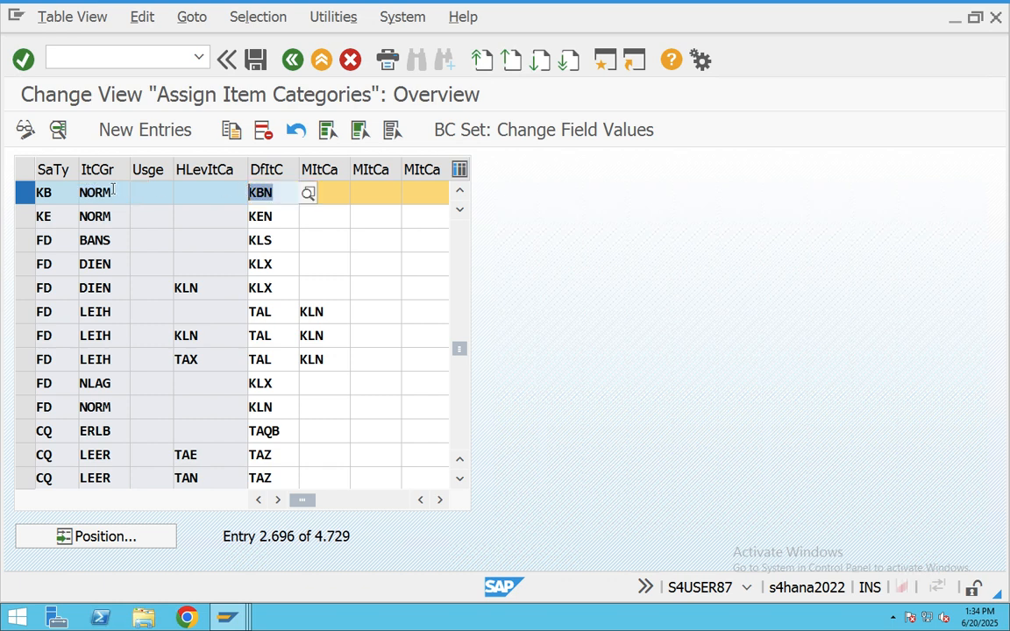
{"action": "left_click_drag", "start_coordinate": [115, 192], "coordinate": [68, 204]}
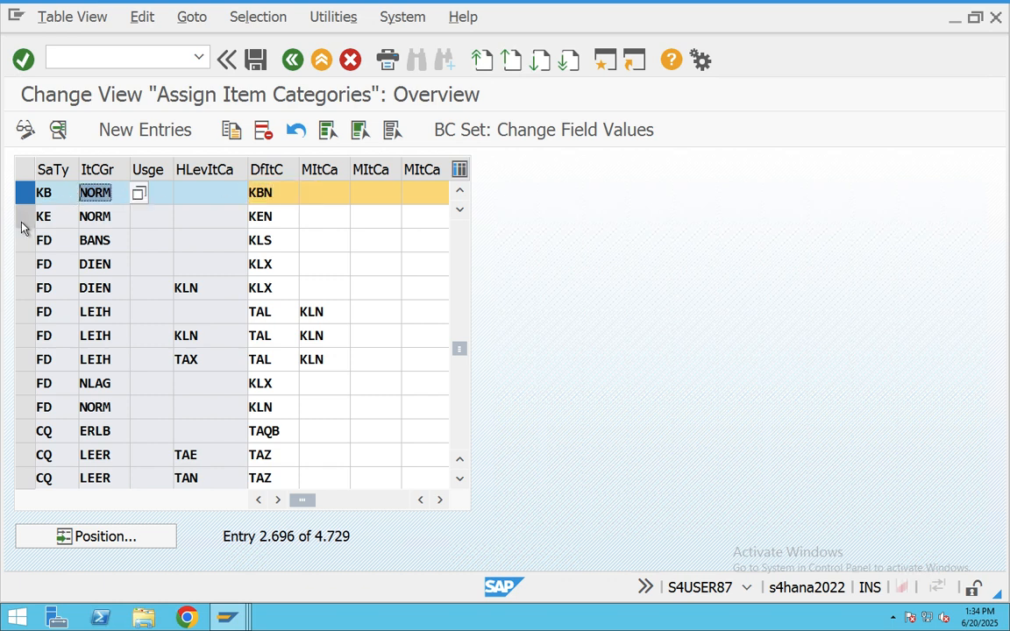
{"action": "double_click", "coordinate": [253, 192]}
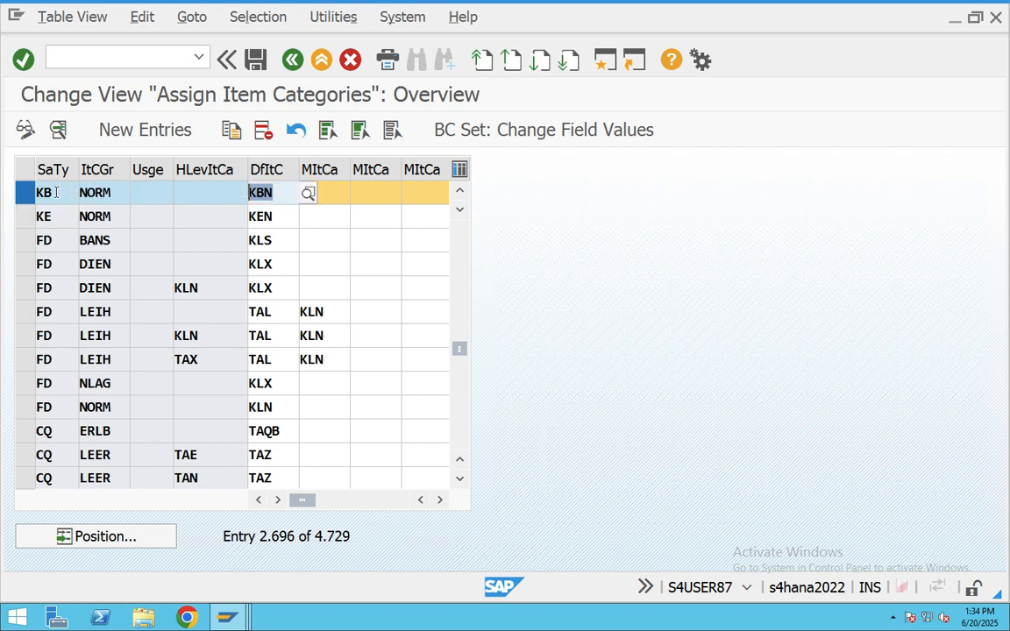
{"action": "left_click", "coordinate": [20, 190]}
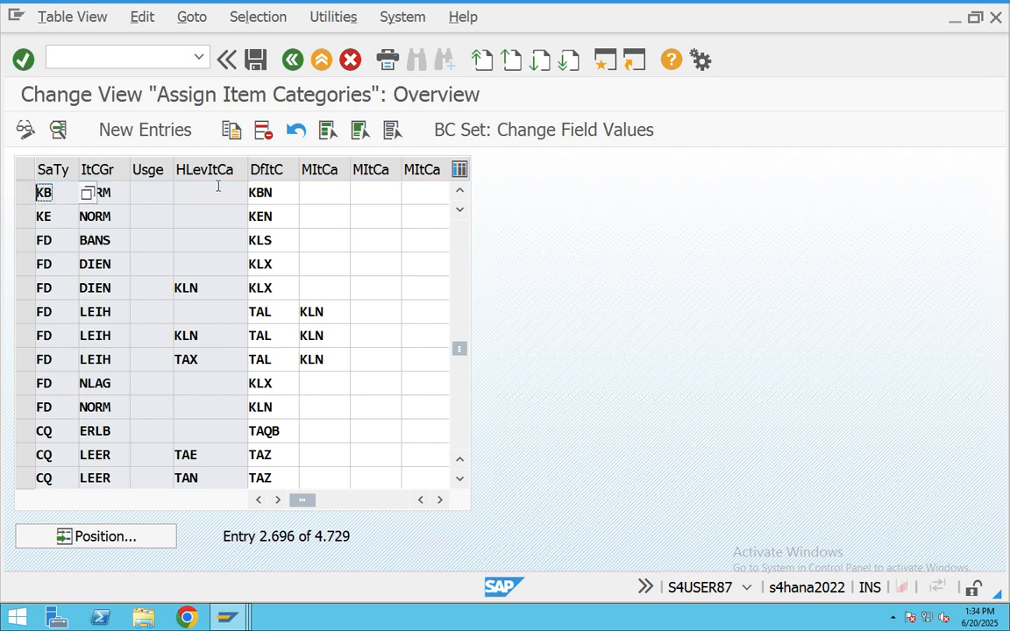
{"action": "left_click", "coordinate": [263, 192]}
{"action": "left_click", "coordinate": [26, 193]}
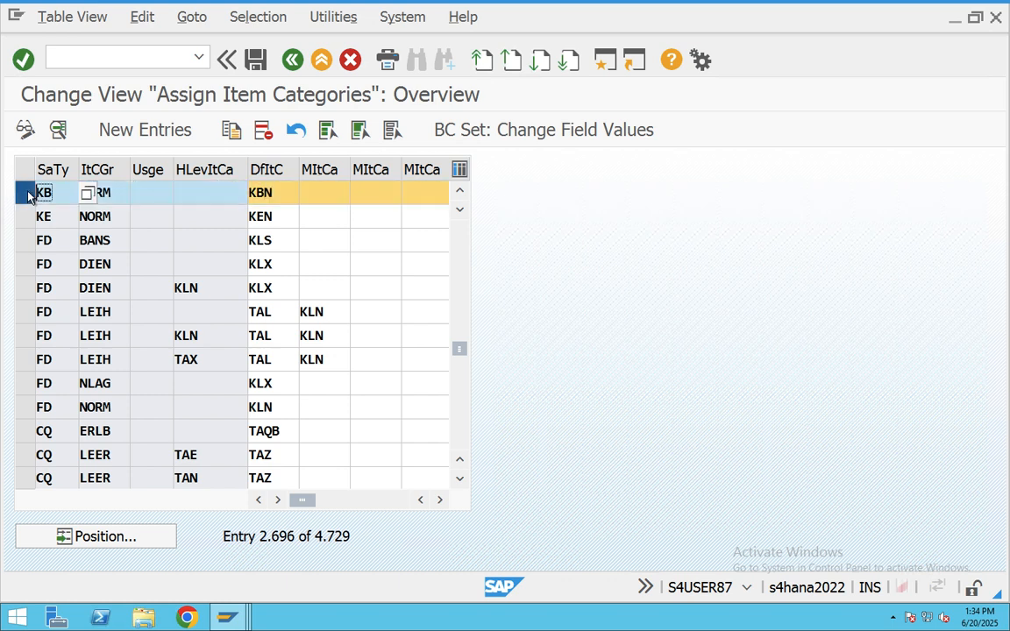
{"action": "left_click", "coordinate": [289, 65]}
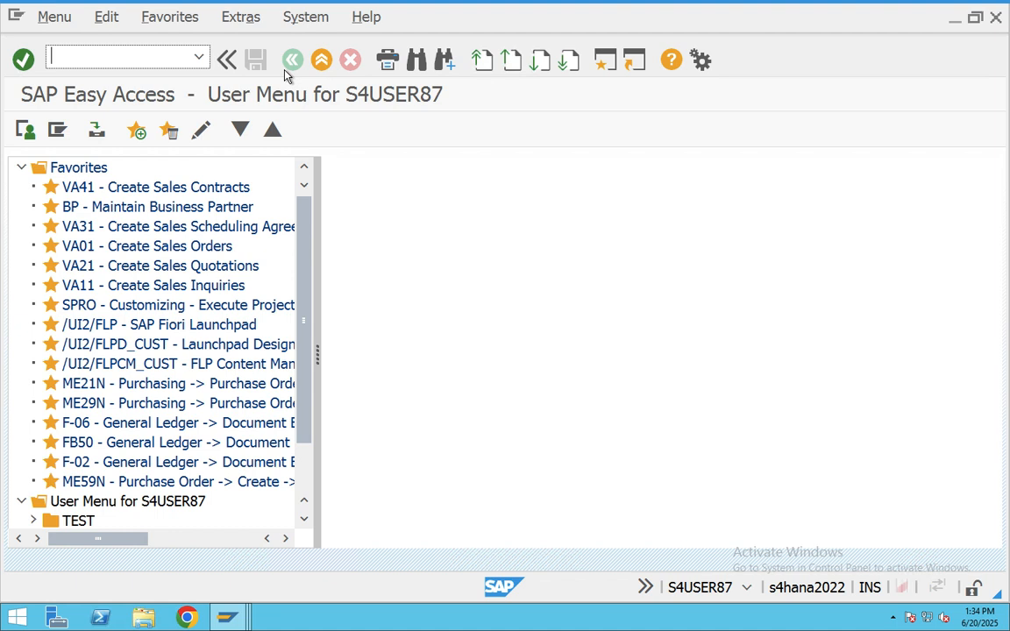
- Open the VOV5 schedule line assignment table positioned at item category KBN
{"action": "type", "text": "vov5"}
{"action": "key", "text": "Return"}
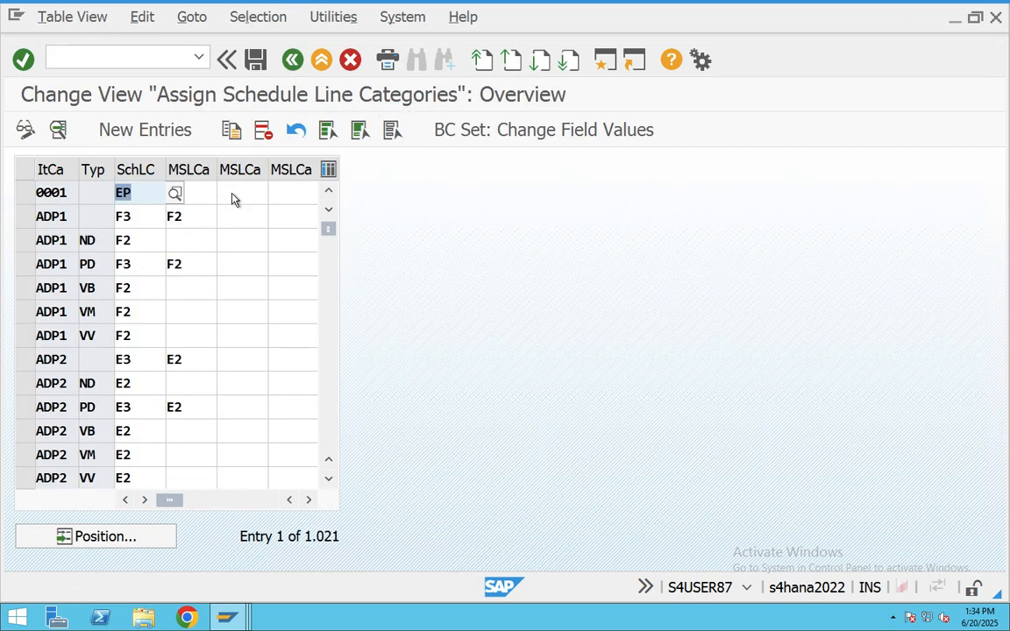
{"action": "left_click", "coordinate": [124, 541]}
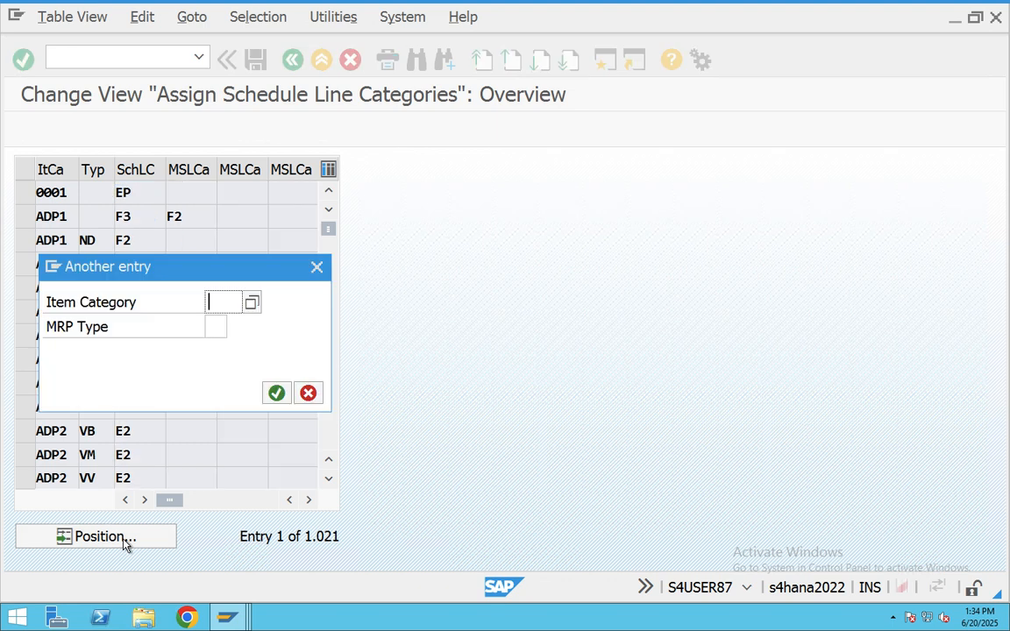
{"action": "key", "text": "BackSpace"}
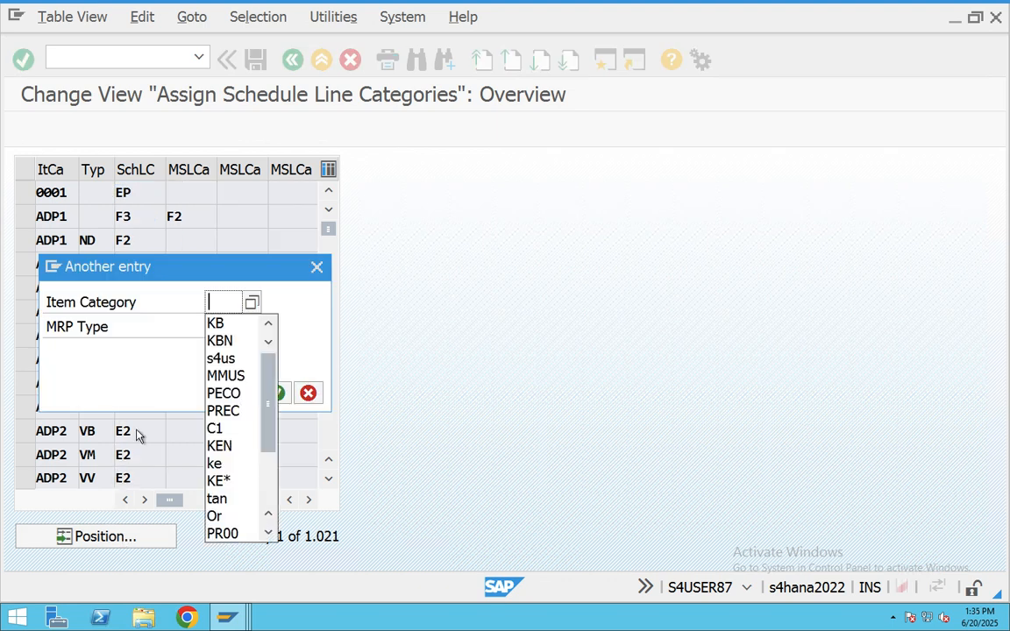
{"action": "key", "text": "Down"}
{"action": "key", "text": "Down"}
{"action": "key", "text": "Return"}
{"action": "key", "text": "Return"}
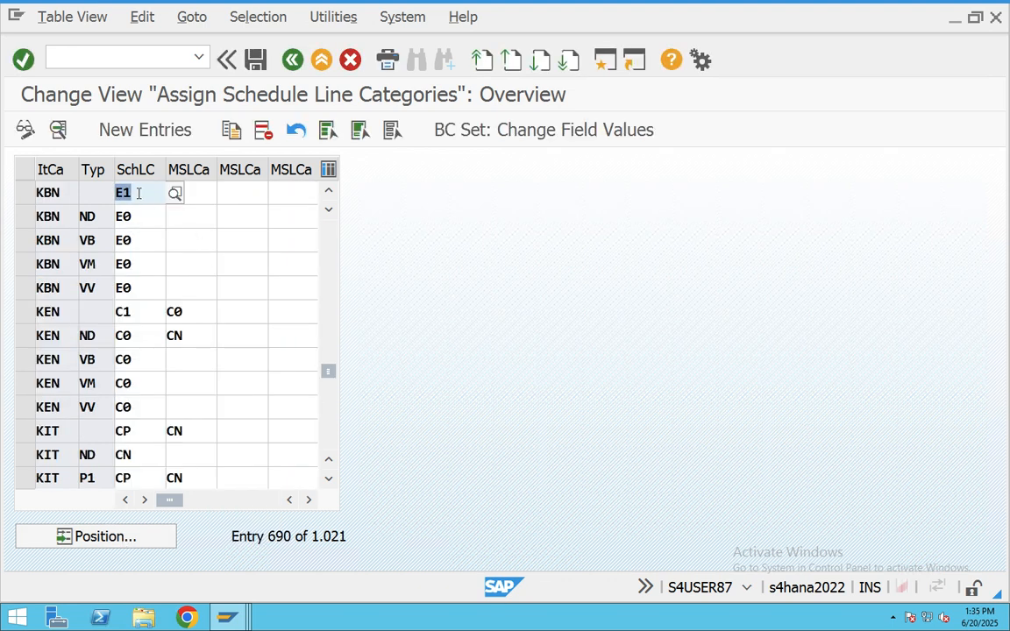
- Inspect KBN's default schedule line E1 and manual E0, then go back to Easy Access
{"action": "left_click", "coordinate": [23, 195]}
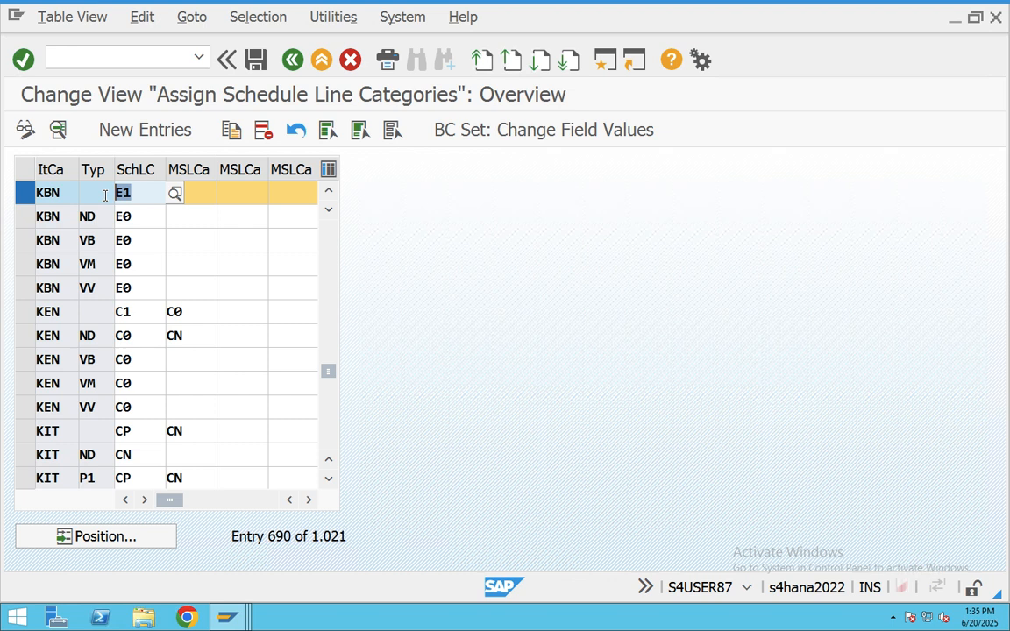
{"action": "left_click", "coordinate": [200, 200]}
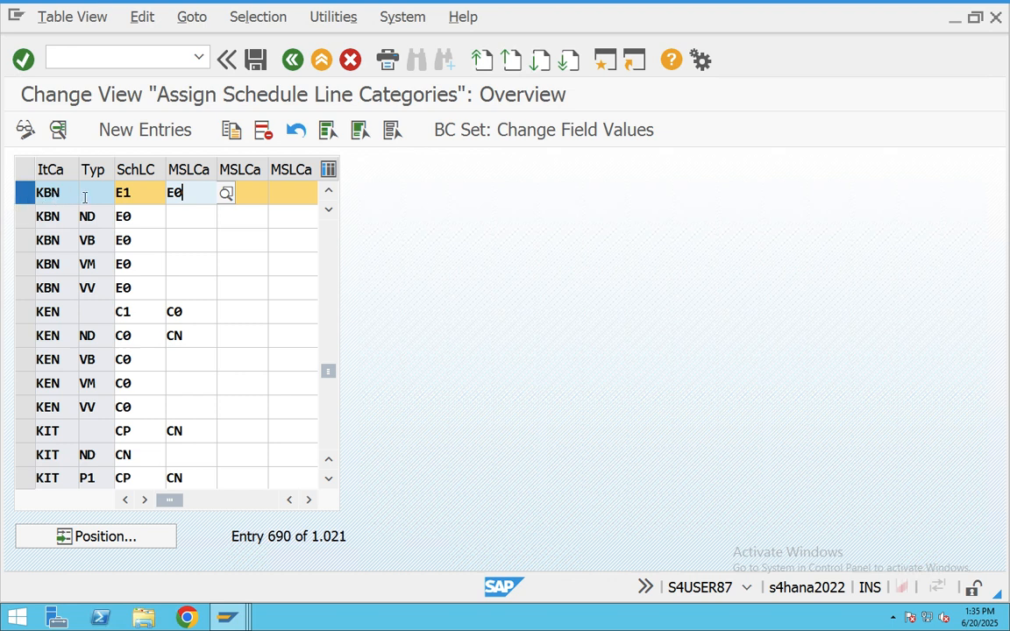
{"action": "left_click", "coordinate": [133, 193]}
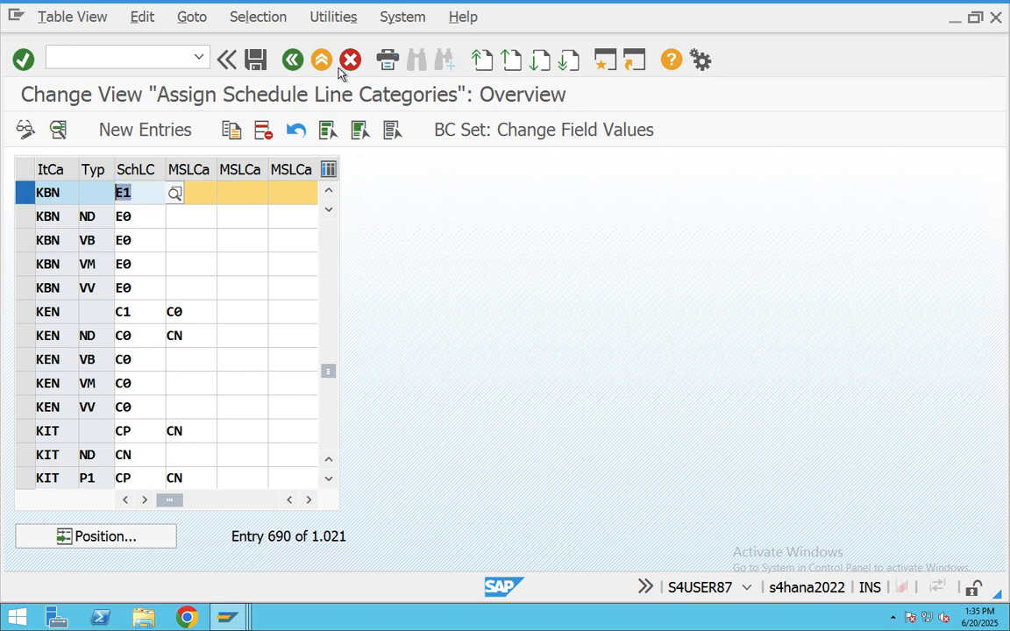
{"action": "left_click", "coordinate": [294, 61]}
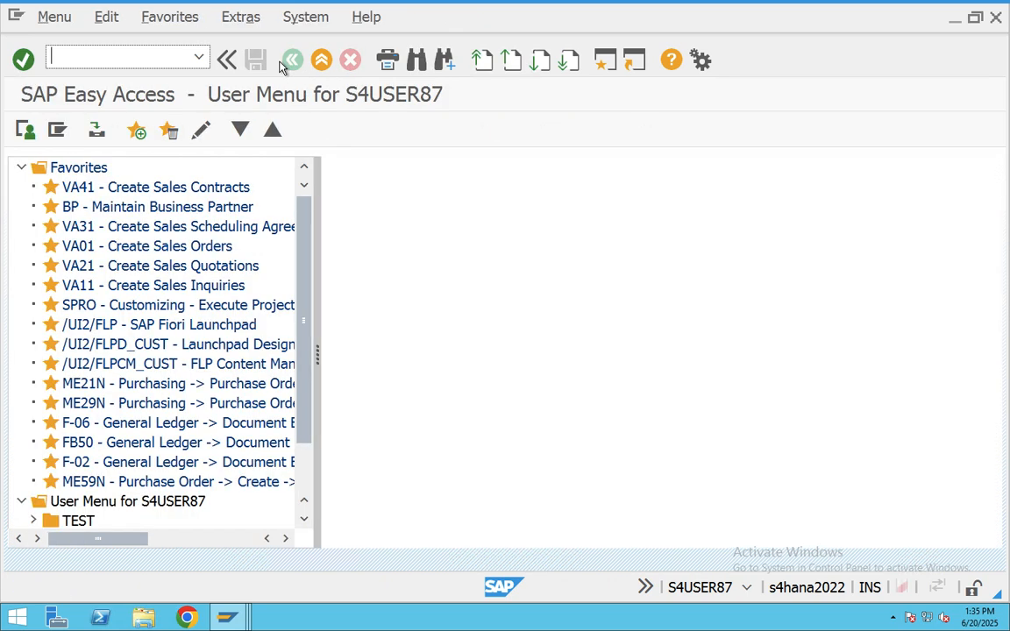
- Open VOV6 schedule line categories positioned at E1
{"action": "type", "text": "vov6"}
{"action": "key", "text": "Return"}
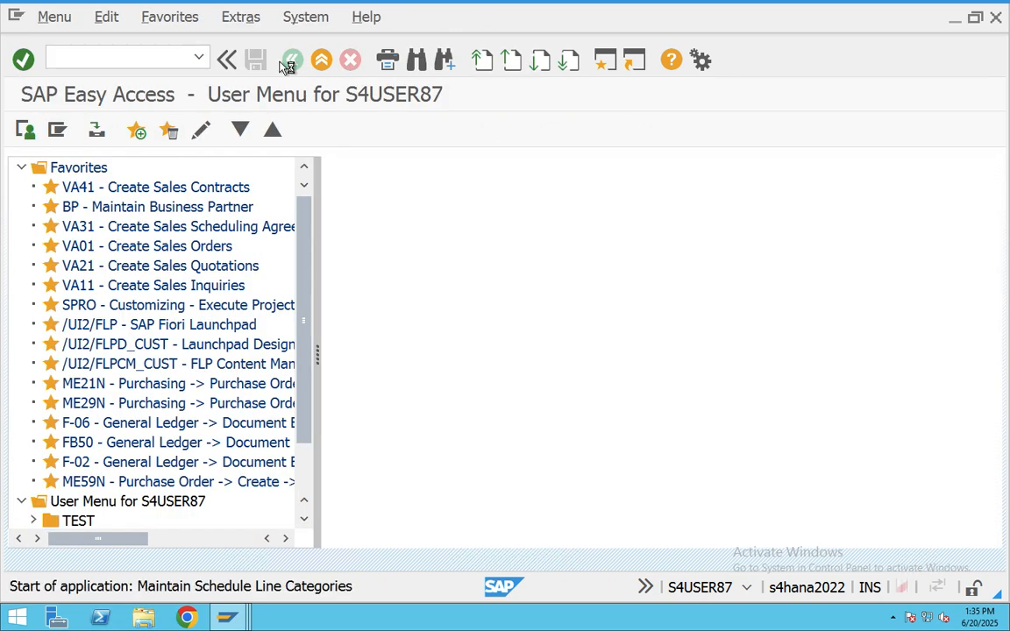
{"action": "left_click", "coordinate": [140, 538]}
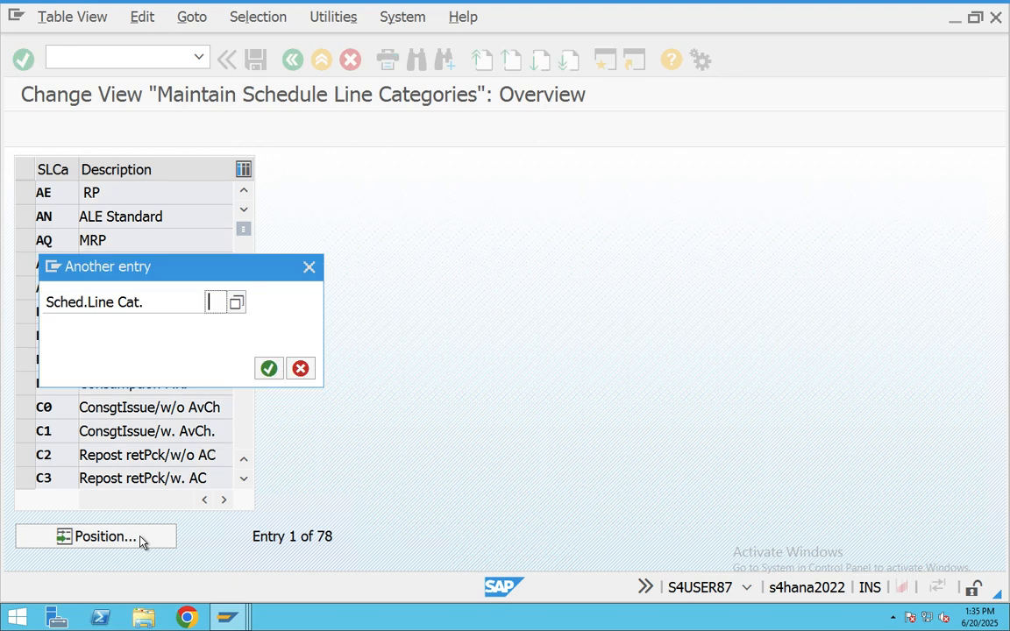
{"action": "type", "text": "e1"}
{"action": "key", "text": "Return"}
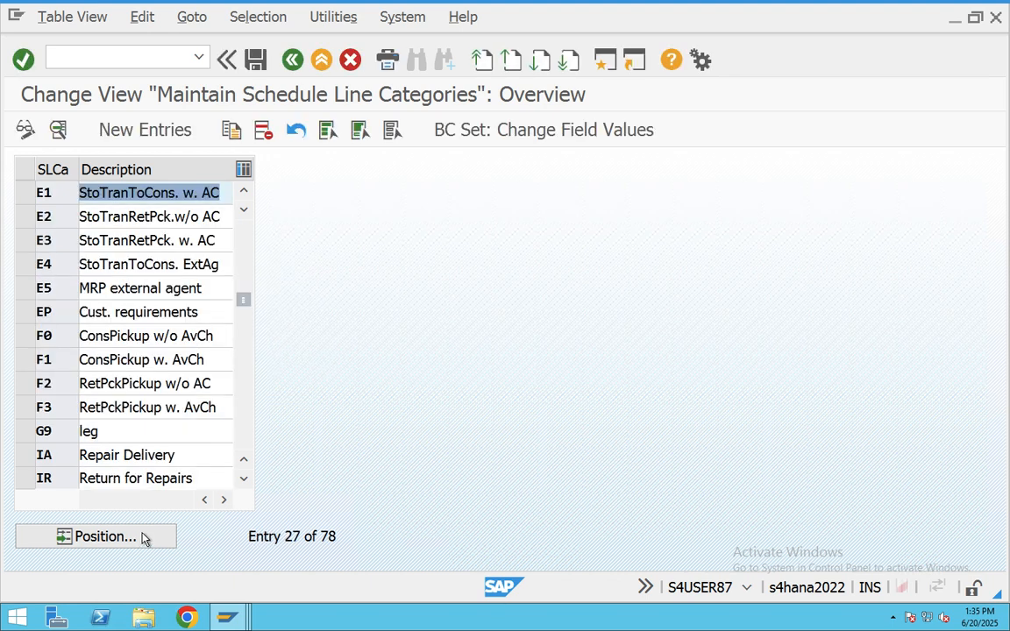
- Open E1's details and highlight its movement type 631
{"action": "left_click", "coordinate": [127, 197]}
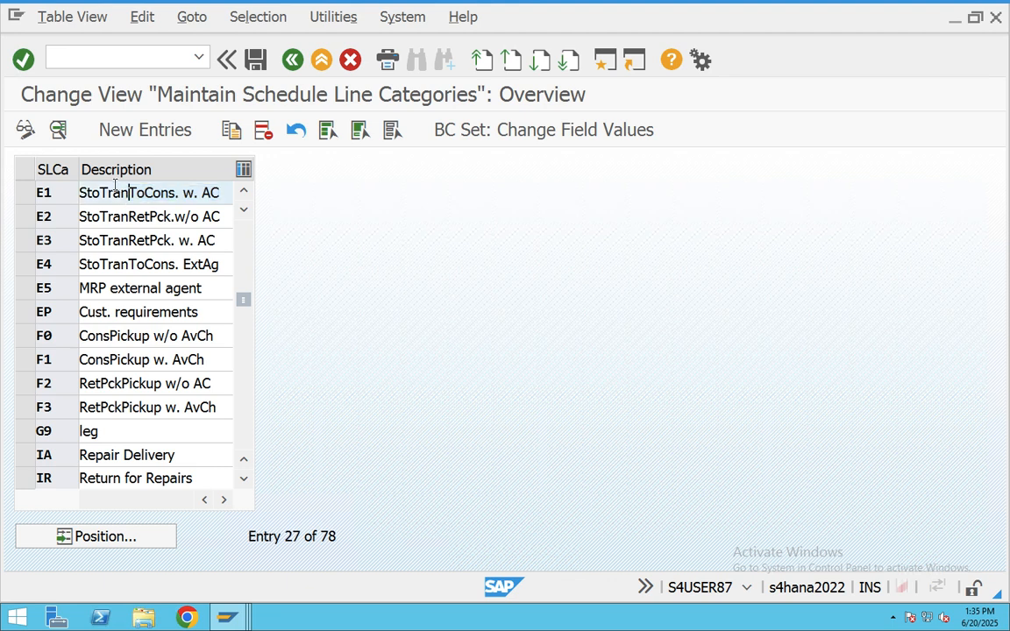
{"action": "left_click_drag", "start_coordinate": [109, 191], "coordinate": [233, 191]}
{"action": "double_click", "coordinate": [171, 194]}
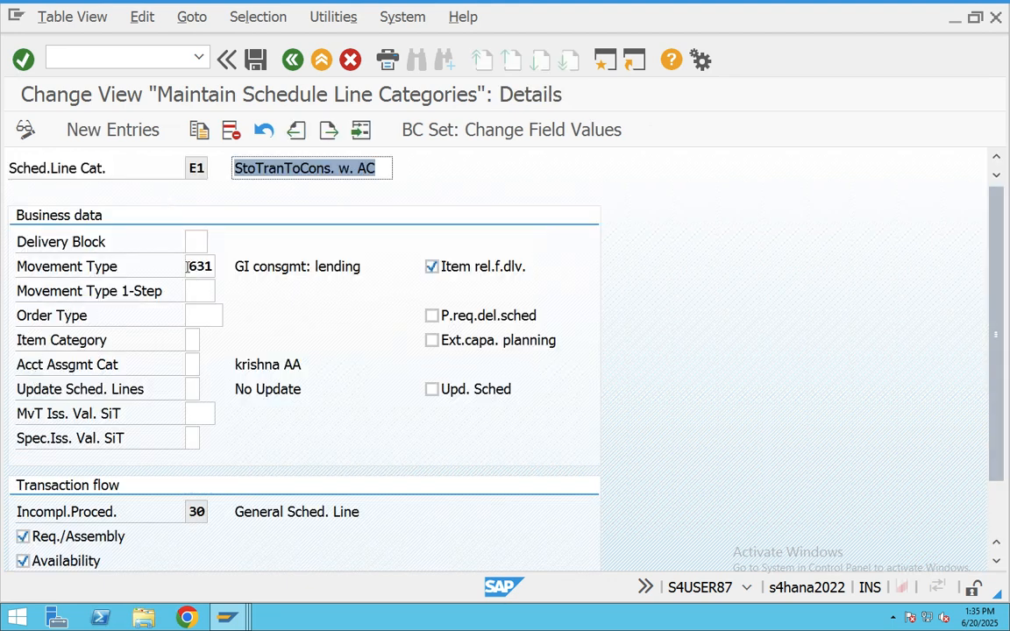
{"action": "double_click", "coordinate": [208, 267]}
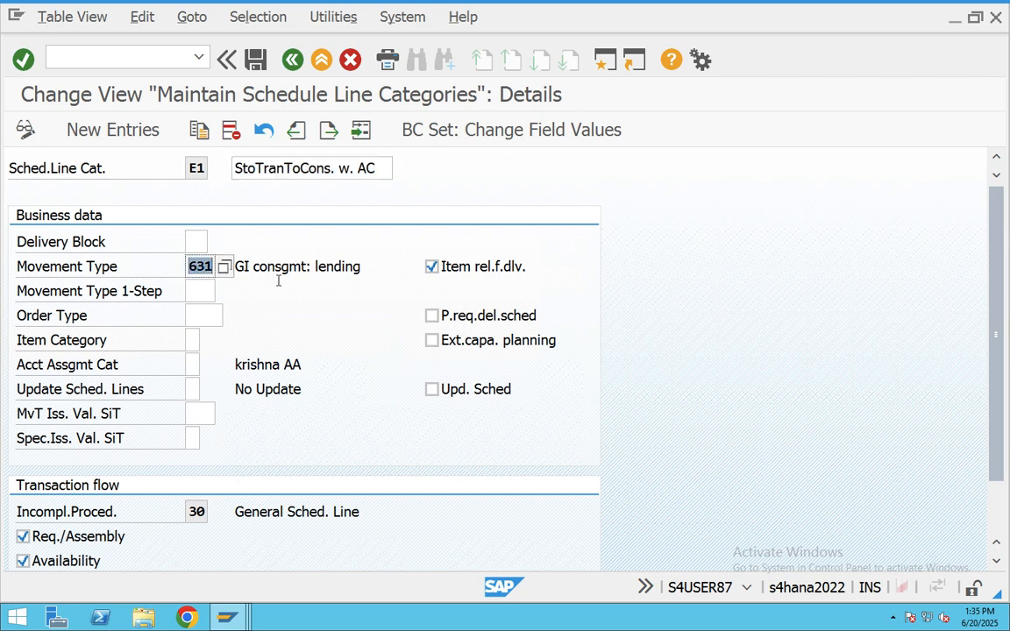
{"action": "key", "text": "super+Tab"}
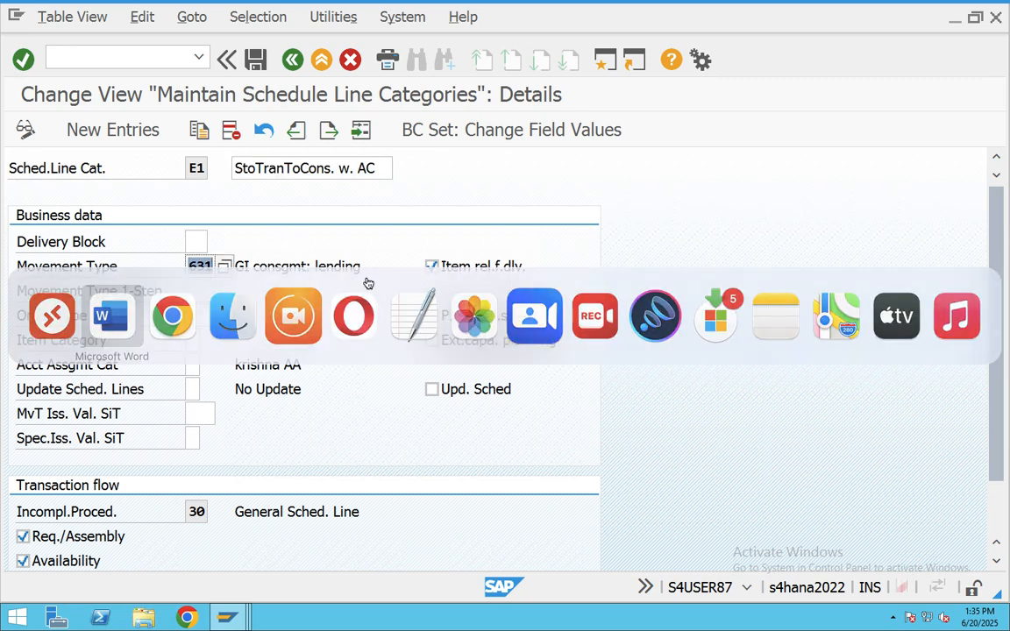
{"action": "scroll", "coordinate": [428, 396], "scroll_direction": "down", "scroll_amount": 4}
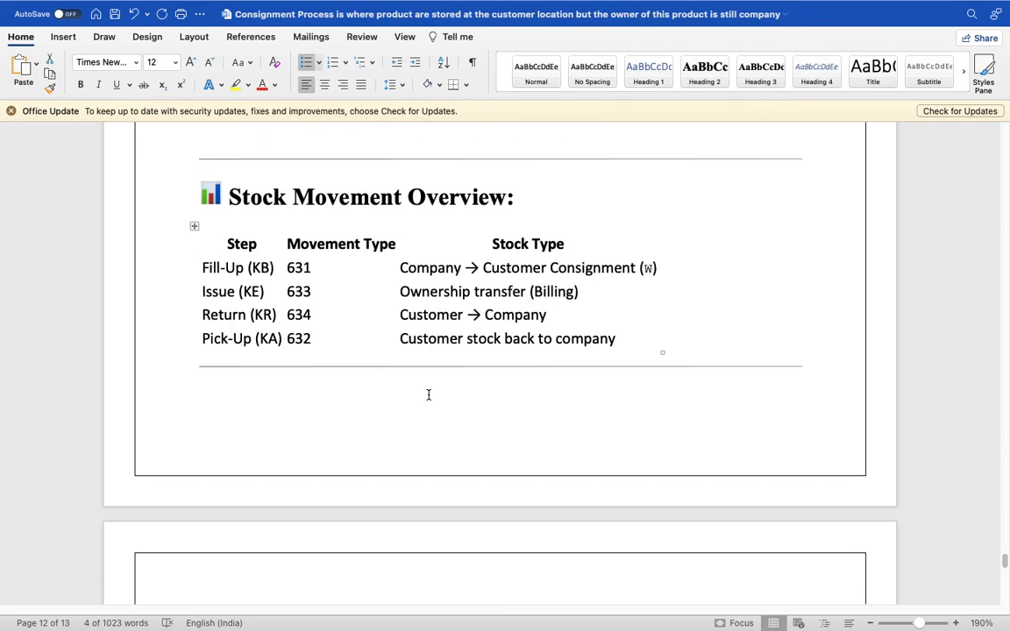
{"action": "double_click", "coordinate": [326, 269]}
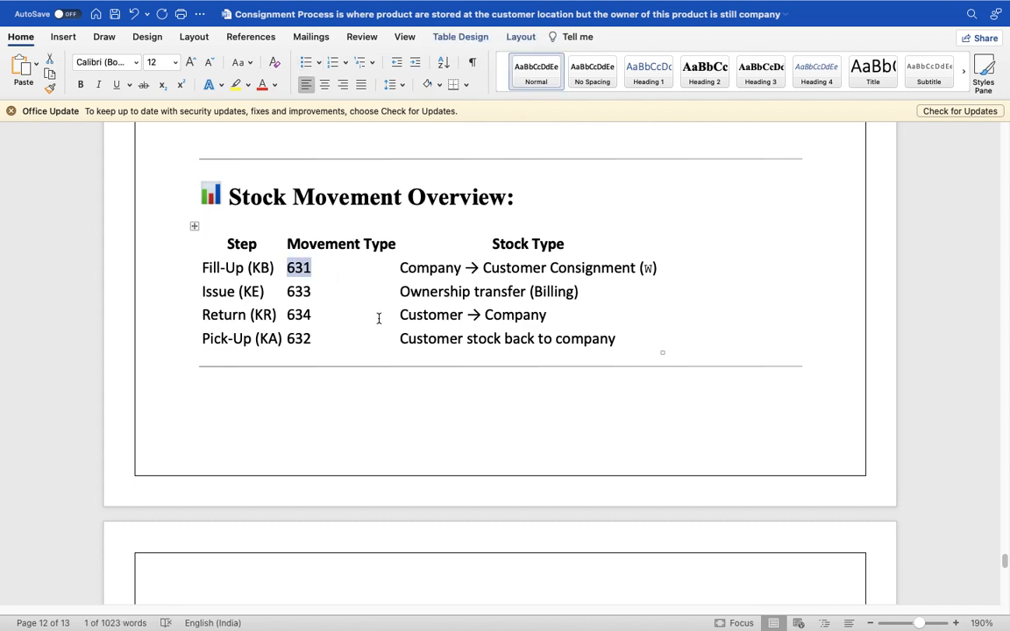
{"action": "key", "text": "super+Tab"}
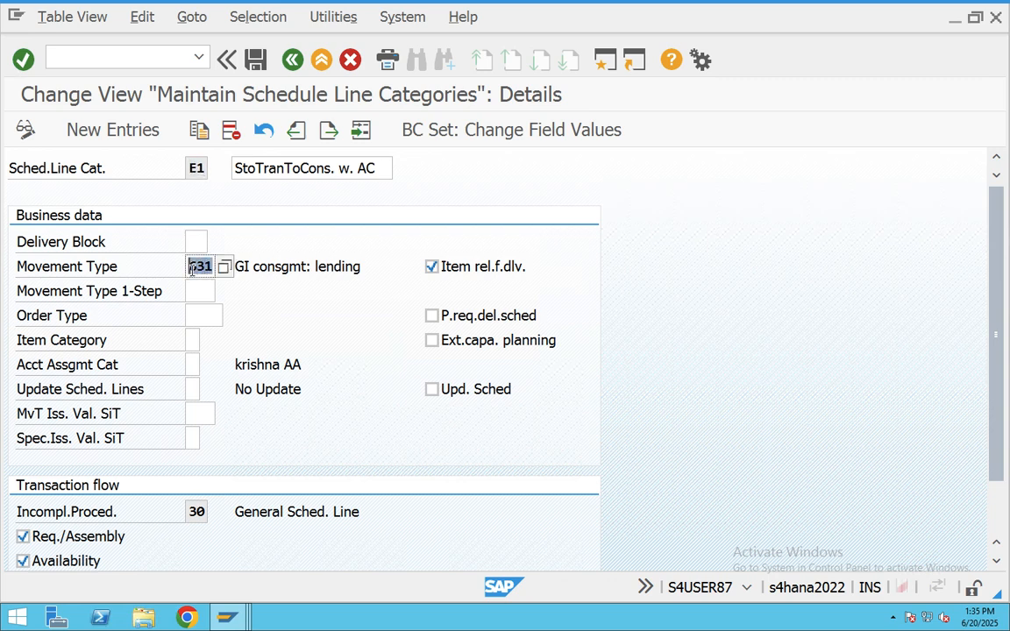
- Back out of the E1 details to Easy Access and start transaction VA01
{"action": "scroll", "coordinate": [265, 294], "scroll_direction": "down", "scroll_amount": 3}
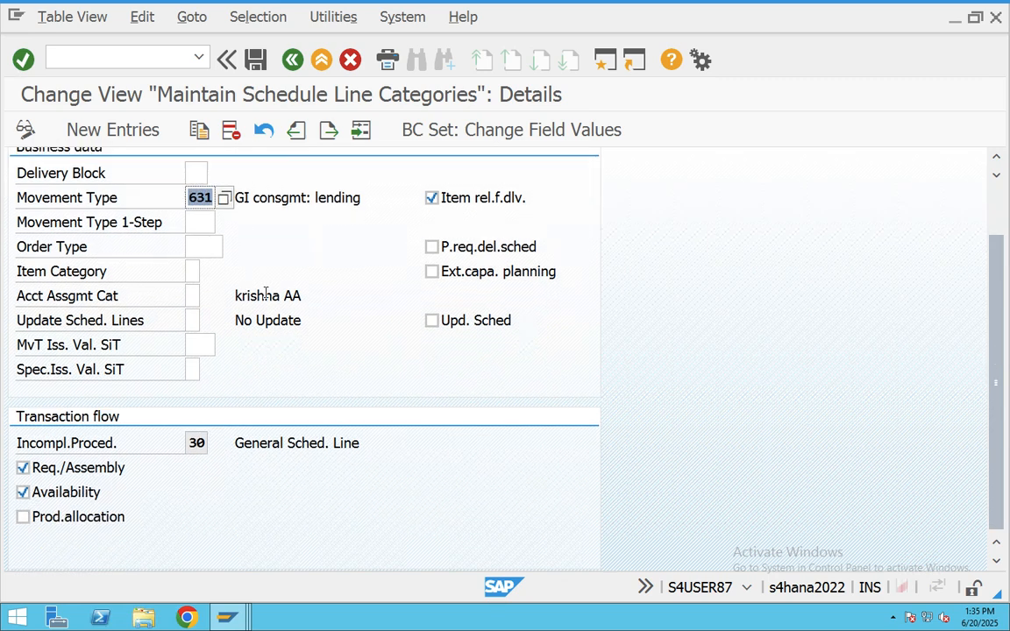
{"action": "scroll", "coordinate": [266, 294], "scroll_direction": "up", "scroll_amount": 3}
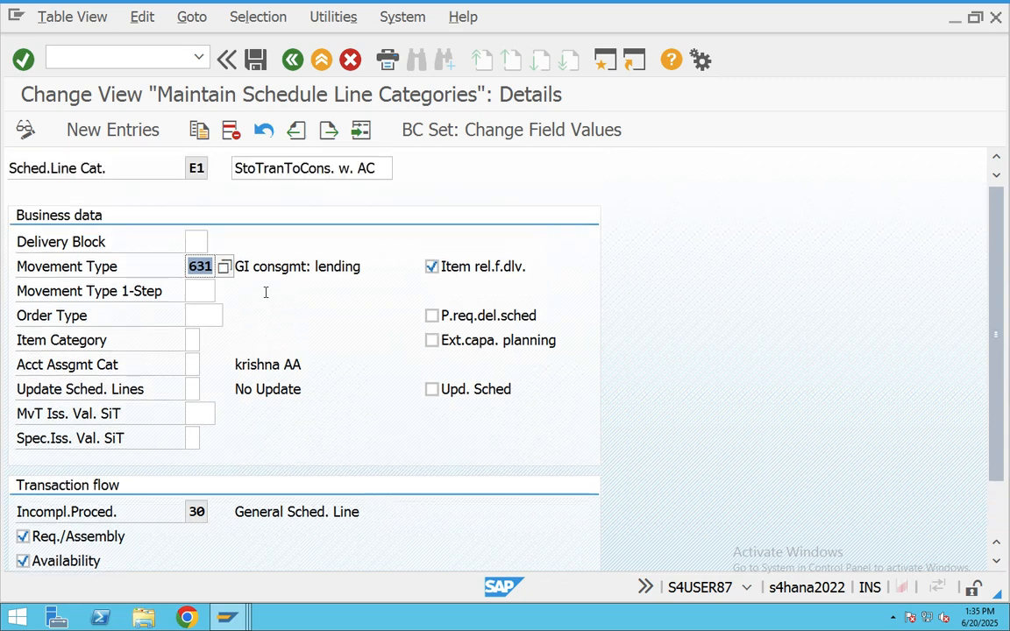
{"action": "left_click", "coordinate": [285, 63]}
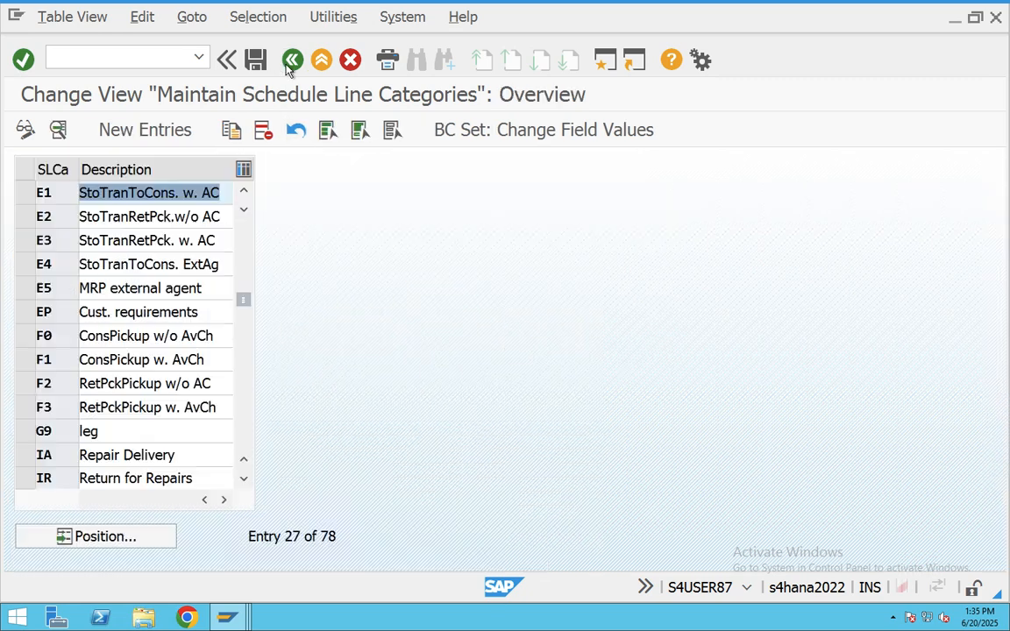
{"action": "left_click", "coordinate": [288, 60]}
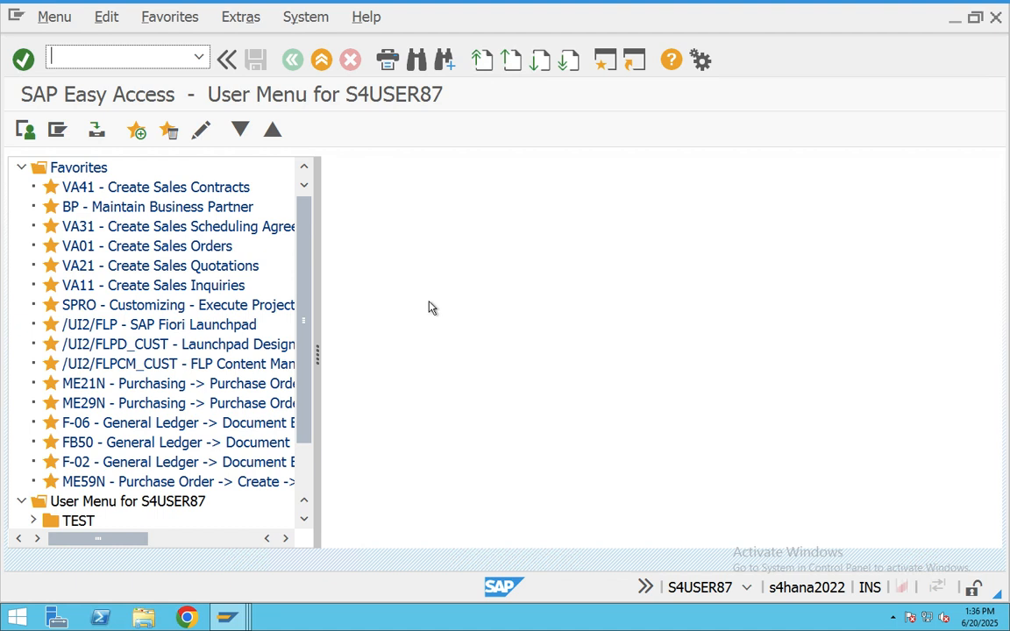
{"action": "type", "text": "VA01"}
{"action": "key", "text": "Return"}
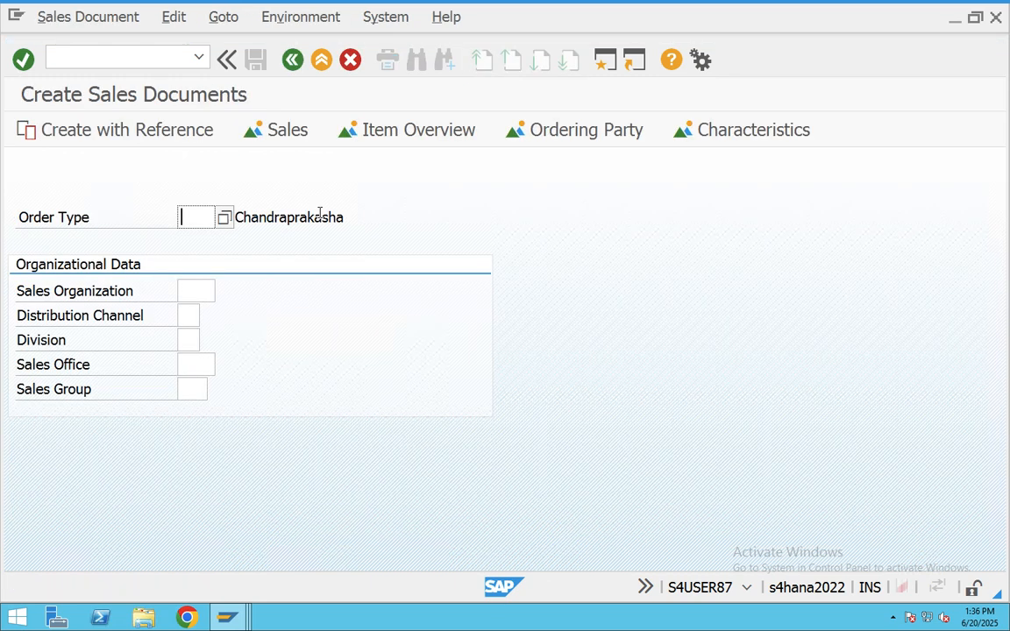
- Enter order type KB with sales org CHSO, channel C*, division C*, office CHSO, group CHG
{"action": "key", "text": "BackSpace"}
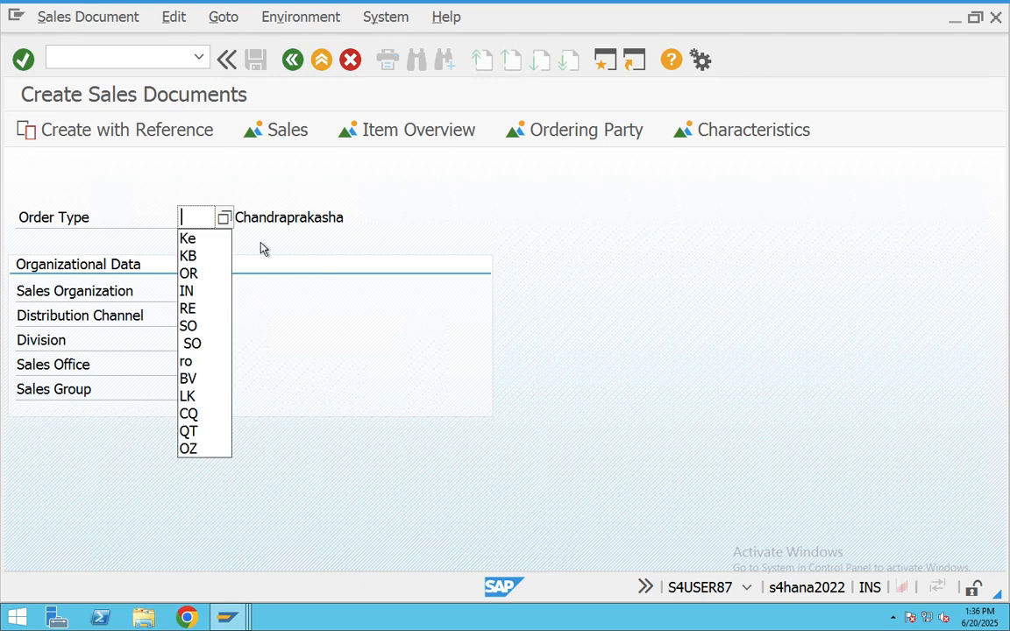
{"action": "left_click", "coordinate": [189, 255]}
{"action": "left_click", "coordinate": [191, 291]}
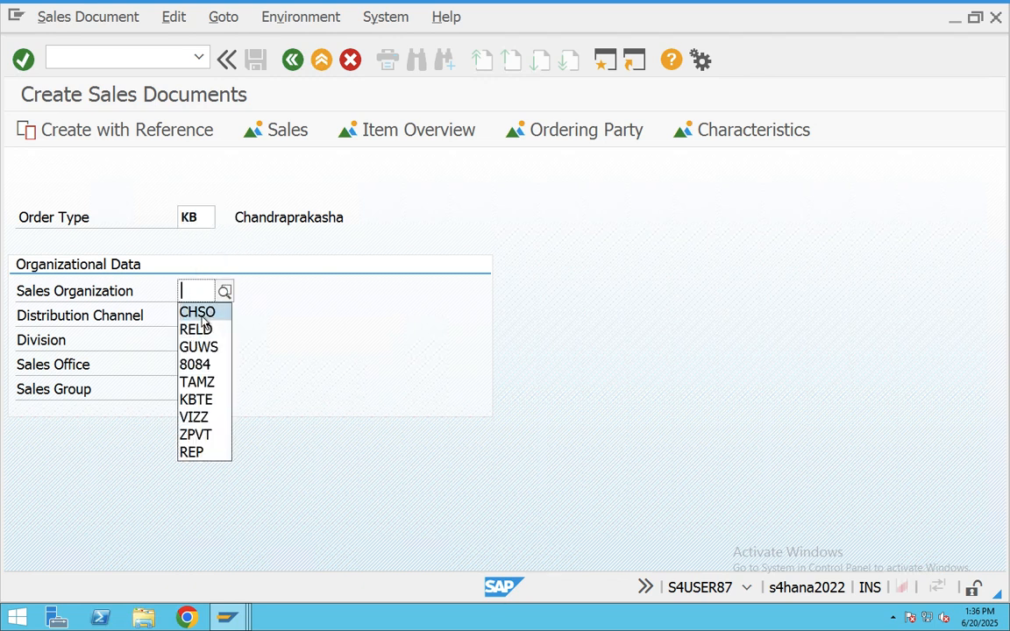
{"action": "left_click", "coordinate": [201, 316]}
{"action": "left_click", "coordinate": [197, 316]}
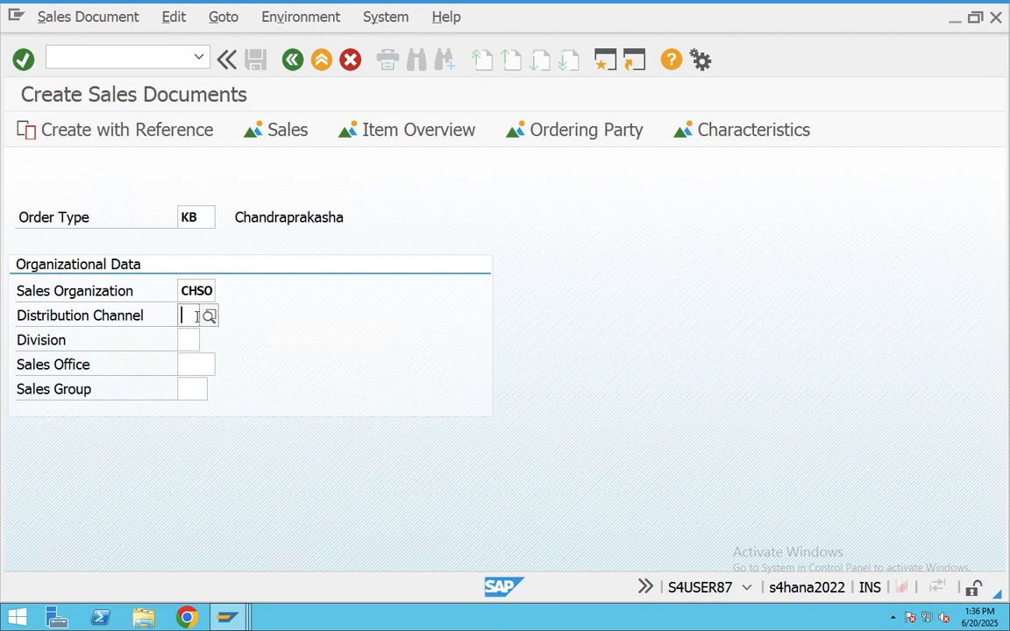
{"action": "left_click", "coordinate": [193, 334]}
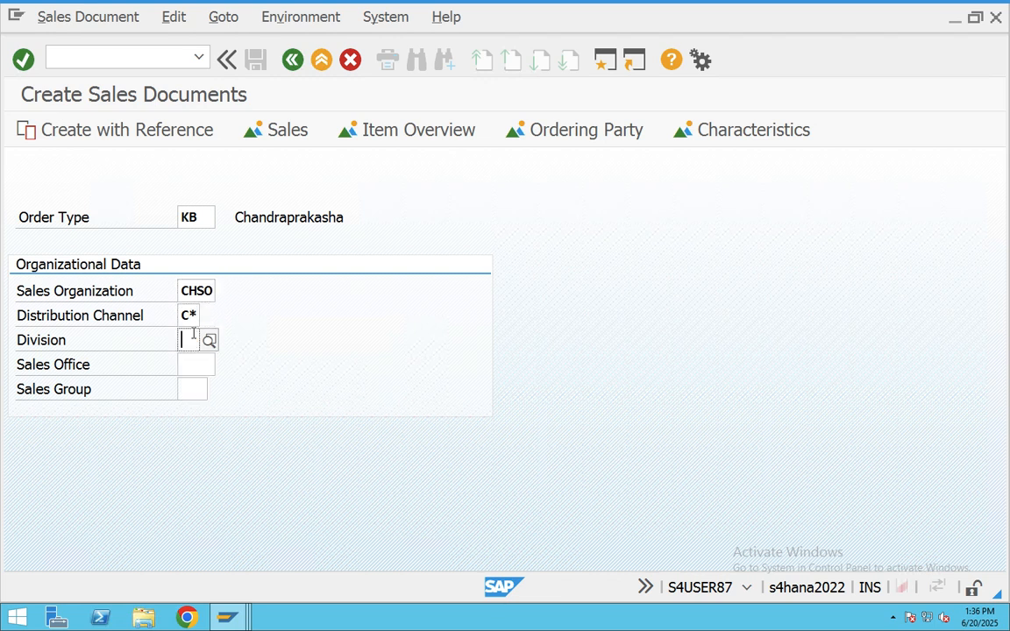
{"action": "left_click", "coordinate": [193, 336]}
{"action": "left_click", "coordinate": [189, 360]}
{"action": "left_click", "coordinate": [193, 370]}
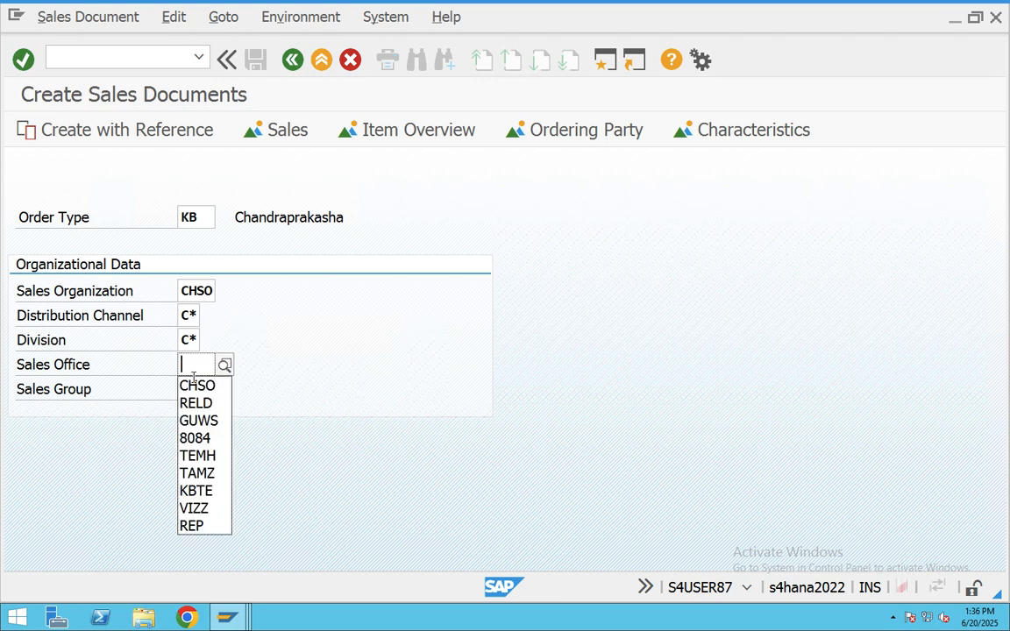
{"action": "left_click", "coordinate": [195, 386]}
{"action": "left_click", "coordinate": [194, 387]}
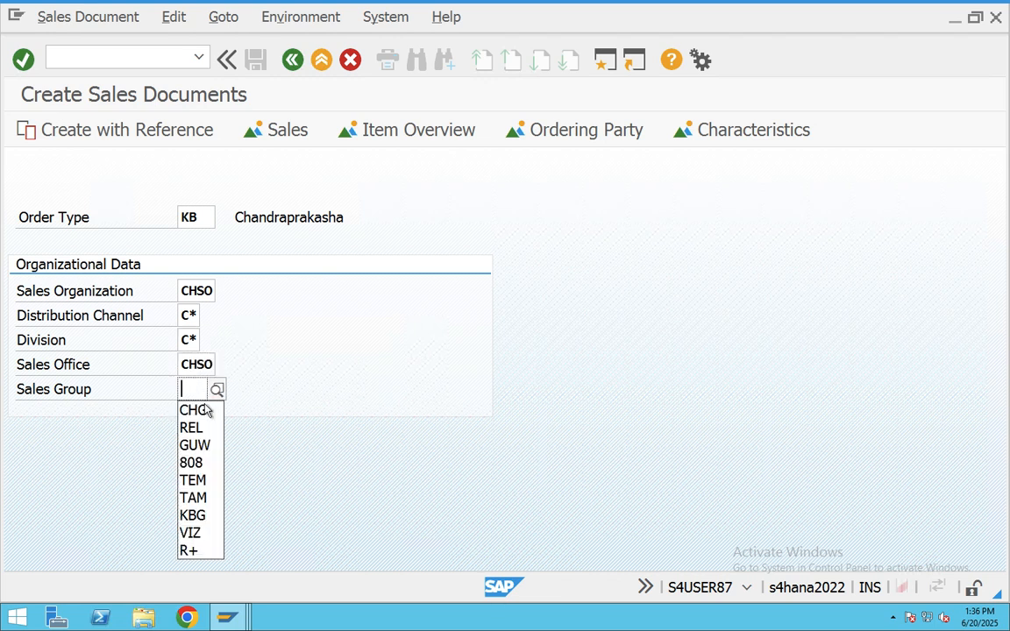
{"action": "left_click", "coordinate": [189, 409]}
{"action": "key", "text": "Return"}
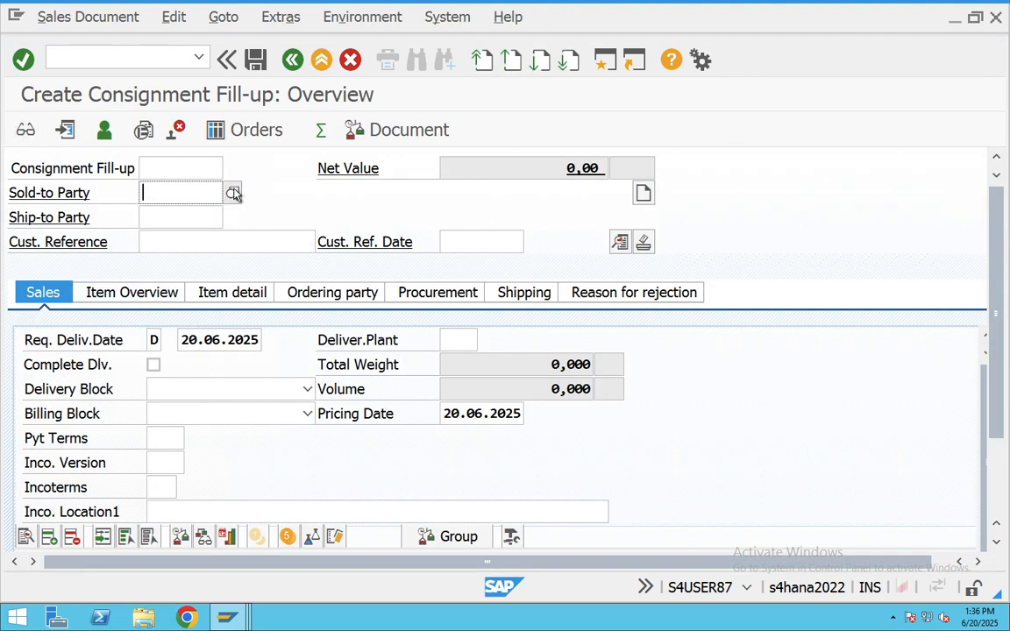
- Set the TEST customer as sold-to party and enter a customer reference dated 20.06.2025
{"action": "key", "text": "F4"}
{"action": "left_click", "coordinate": [585, 584]}
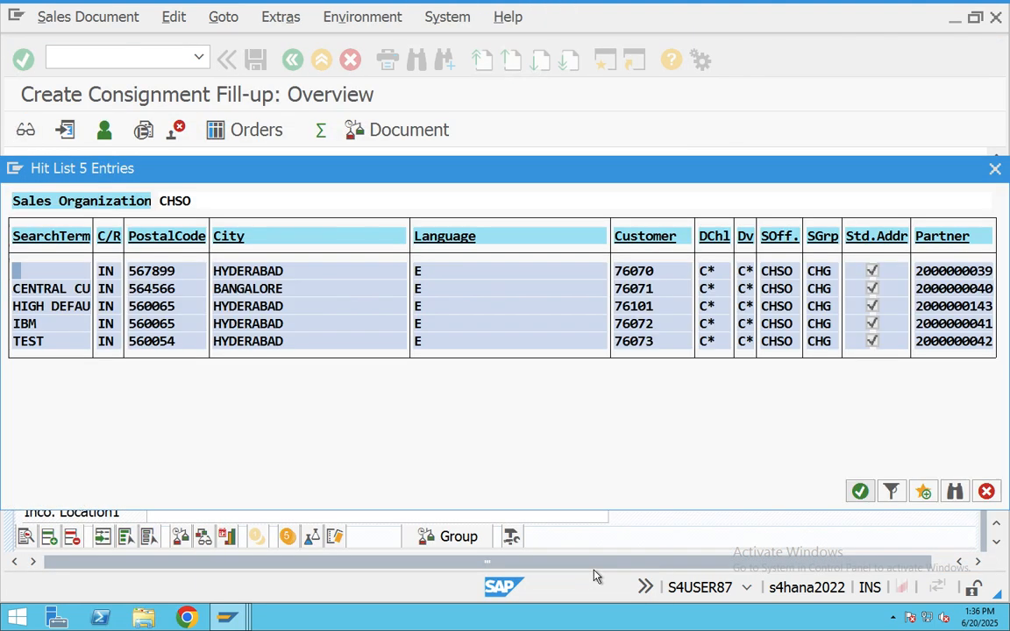
{"action": "double_click", "coordinate": [287, 342]}
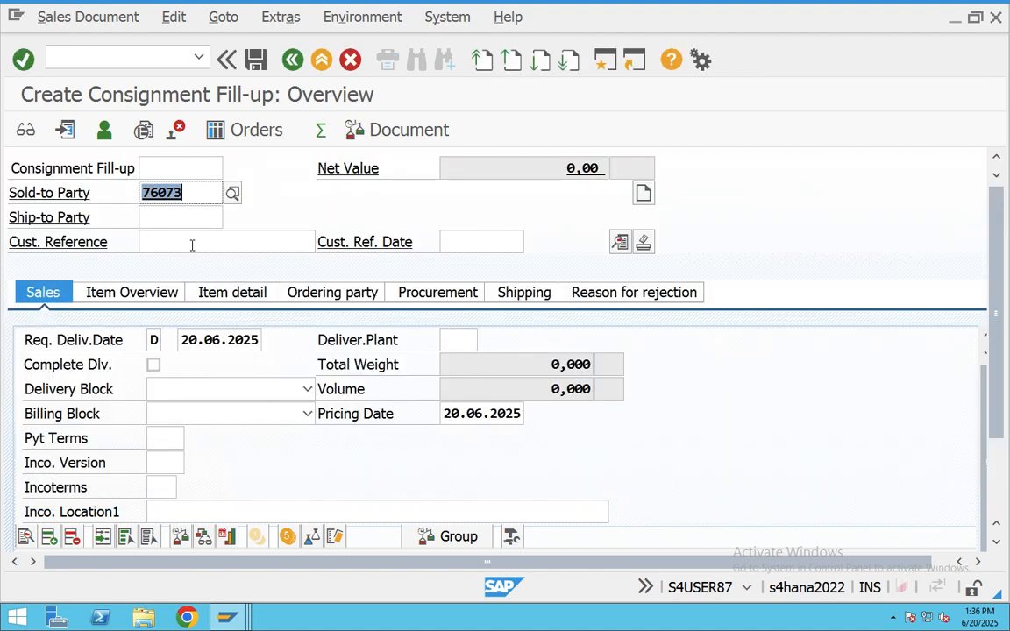
{"action": "left_click", "coordinate": [192, 244]}
{"action": "type", "text": "8787878"}
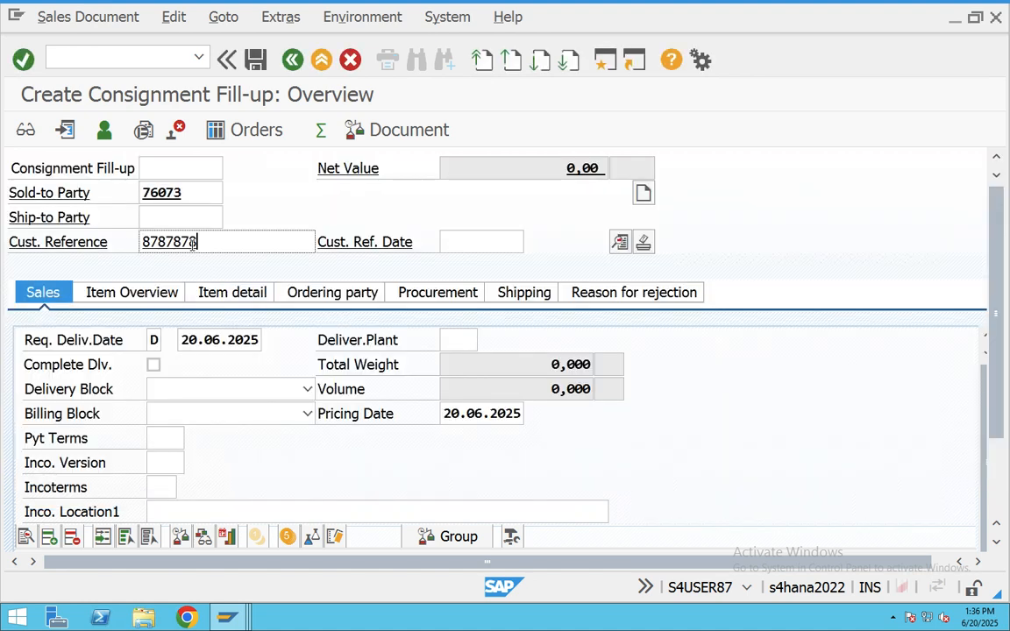
{"action": "left_click", "coordinate": [458, 242]}
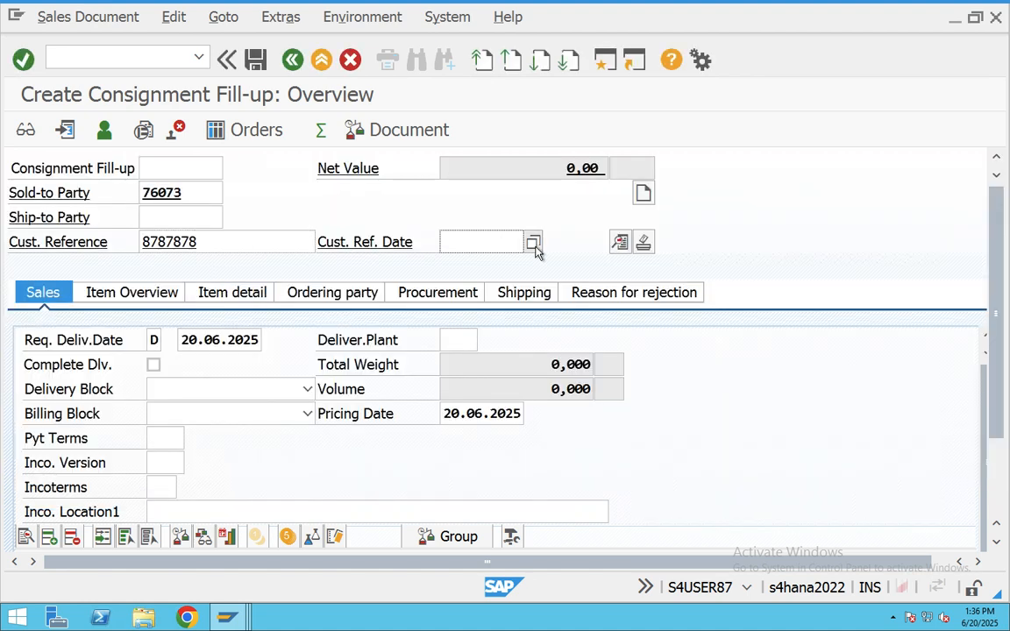
{"action": "left_click", "coordinate": [534, 243]}
{"action": "double_click", "coordinate": [303, 459]}
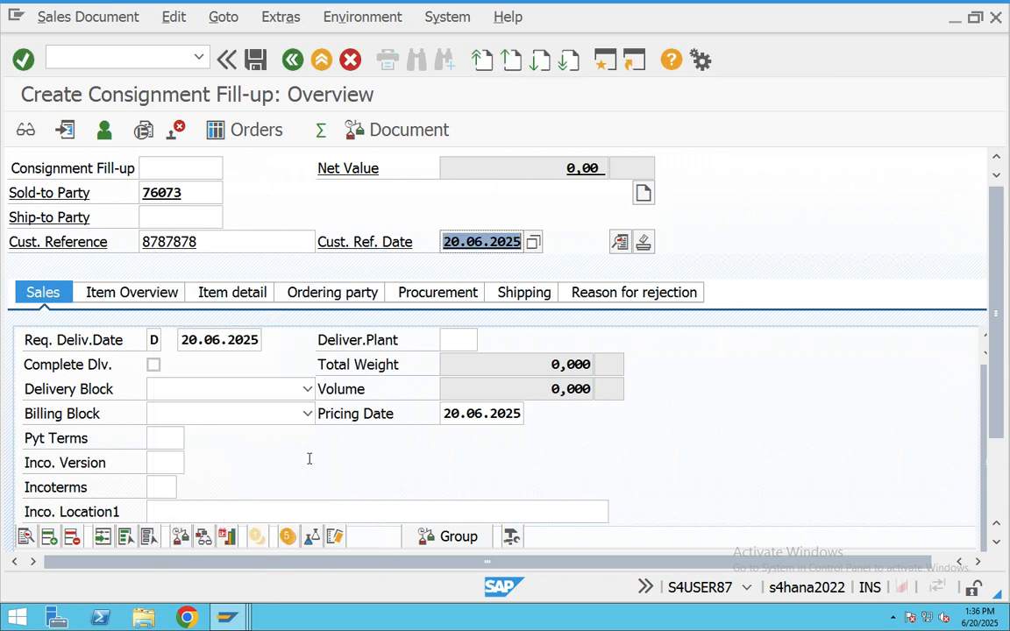
- Set payment terms 0001, Incoterms CFR and Incoterms location hyd
{"action": "left_click", "coordinate": [175, 437]}
{"action": "left_click", "coordinate": [192, 437]}
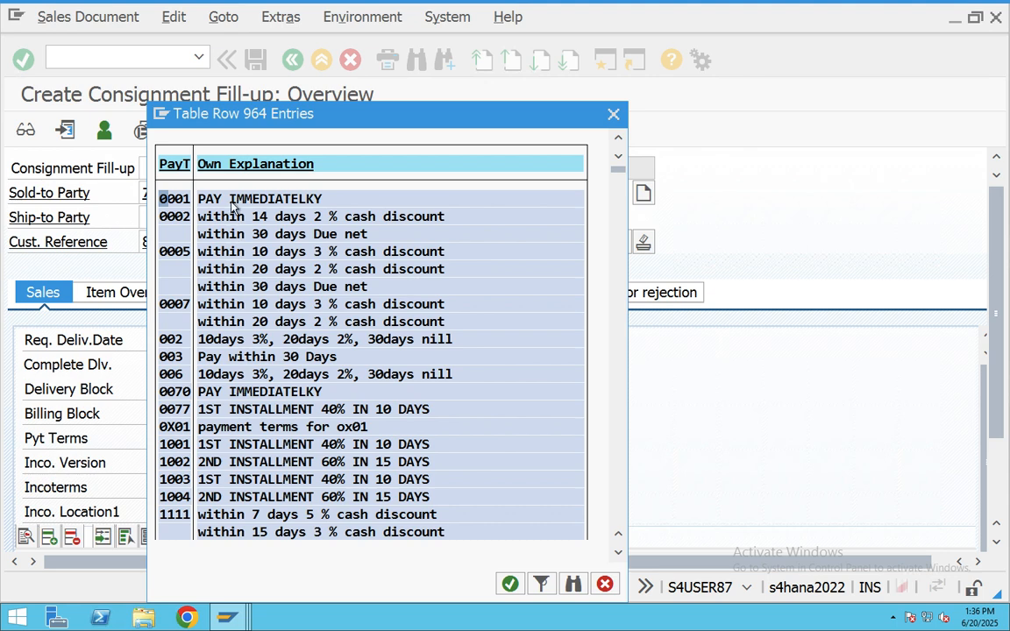
{"action": "double_click", "coordinate": [214, 199]}
{"action": "scroll", "coordinate": [248, 442], "scroll_direction": "down", "scroll_amount": 2}
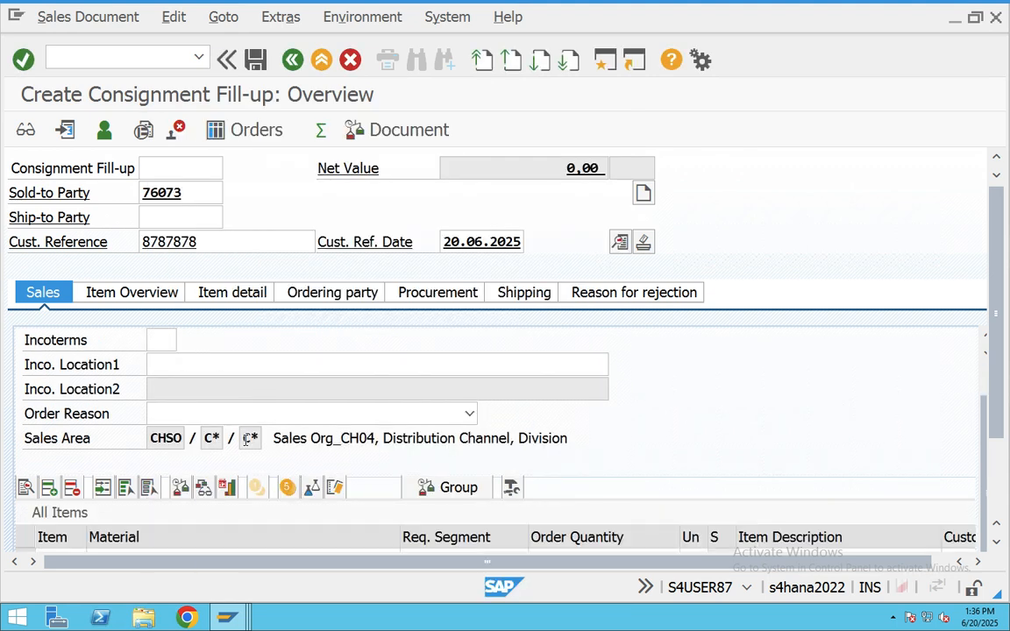
{"action": "left_click", "coordinate": [163, 341]}
{"action": "left_click", "coordinate": [187, 340]}
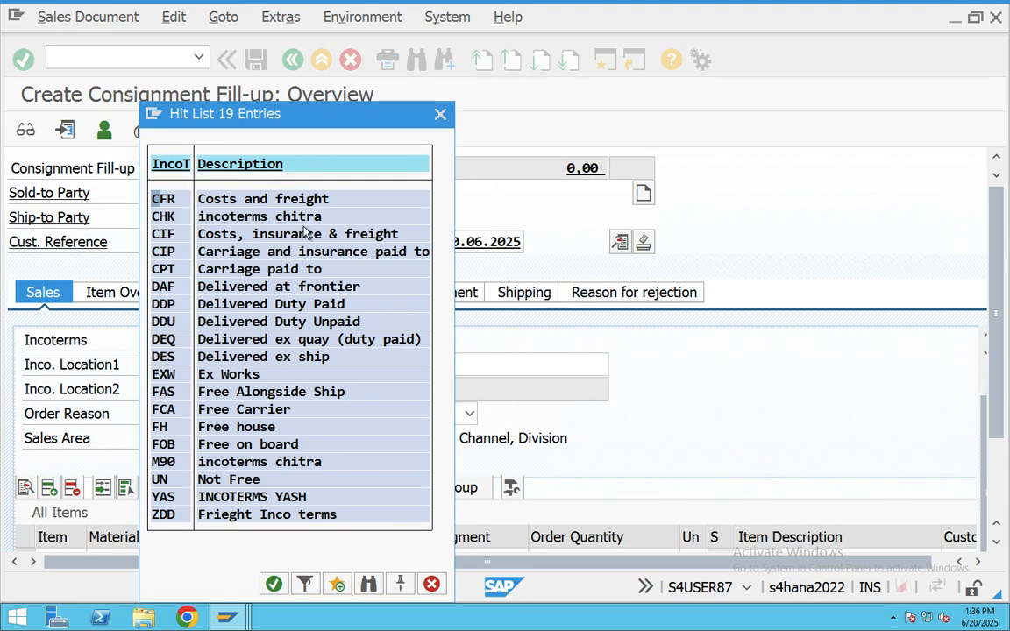
{"action": "double_click", "coordinate": [277, 199]}
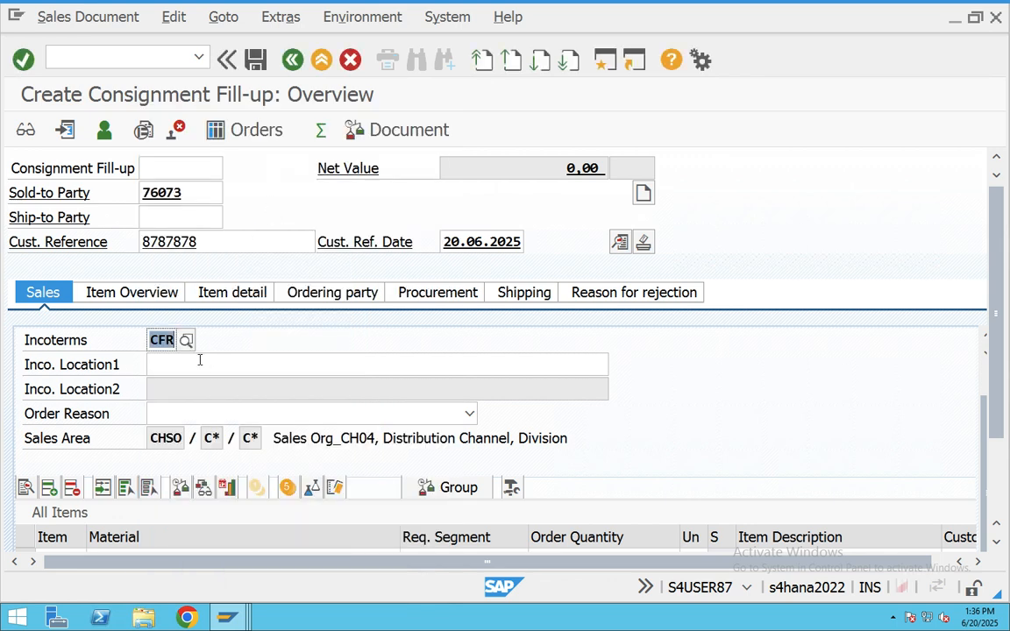
{"action": "left_click", "coordinate": [200, 364]}
{"action": "type", "text": "hyd"}
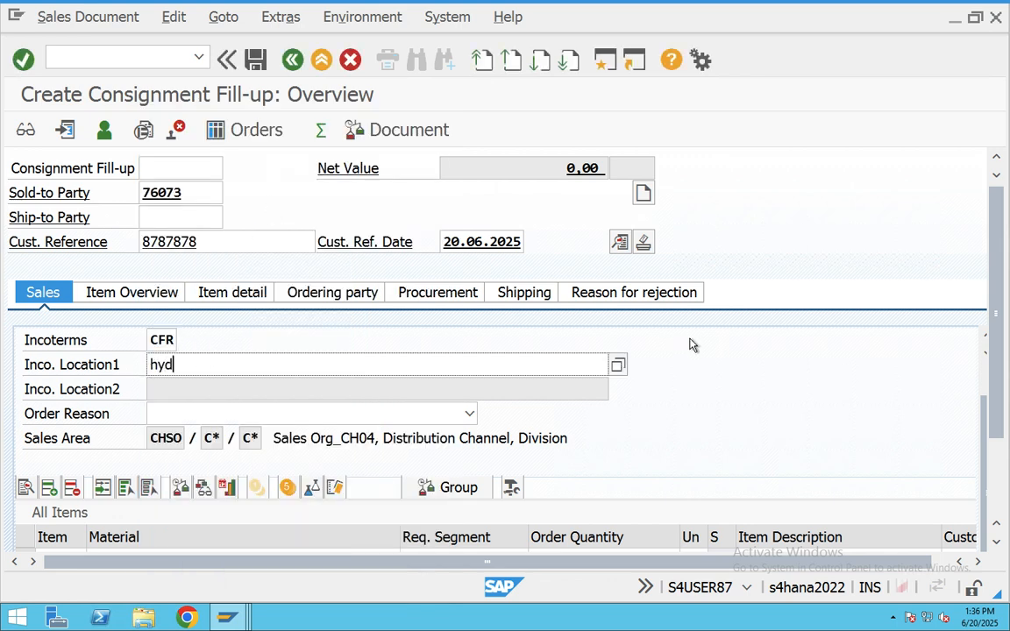
{"action": "scroll", "coordinate": [996, 410], "scroll_direction": "down", "scroll_amount": 3}
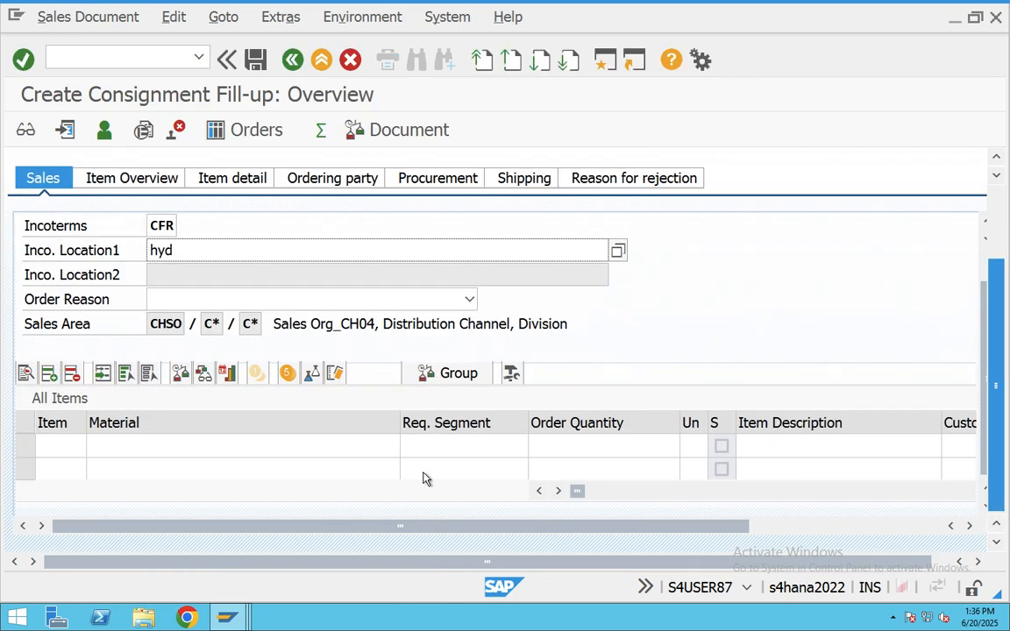
- Enter material 700266 with order quantity 100 in the first item row
{"action": "left_click", "coordinate": [119, 445]}
{"action": "type", "text": "700256"}
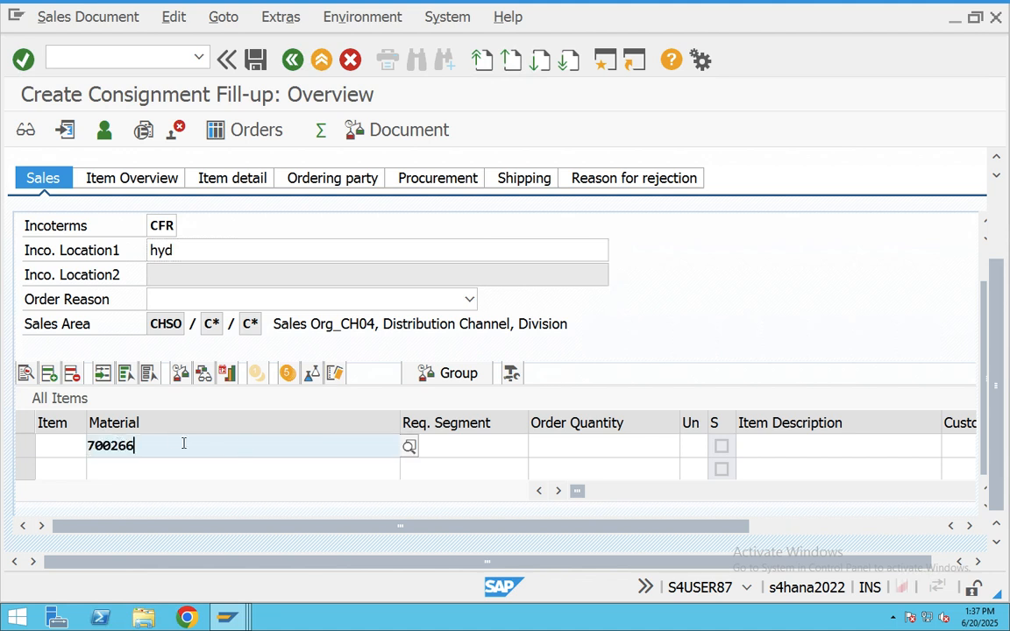
{"action": "left_click_drag", "start_coordinate": [91, 445], "coordinate": [77, 440]}
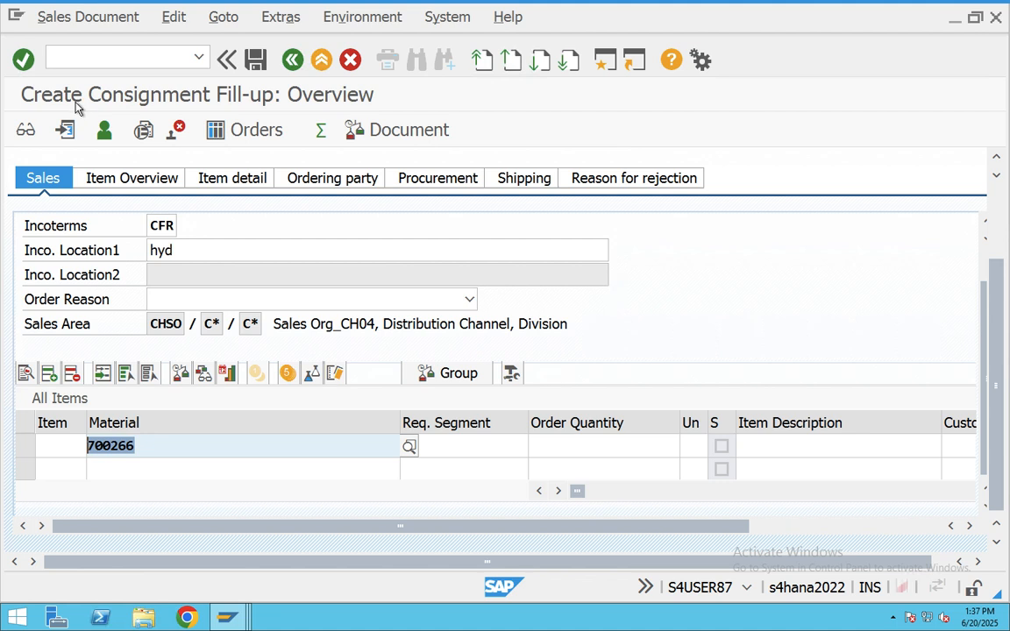
{"action": "left_click", "coordinate": [590, 446]}
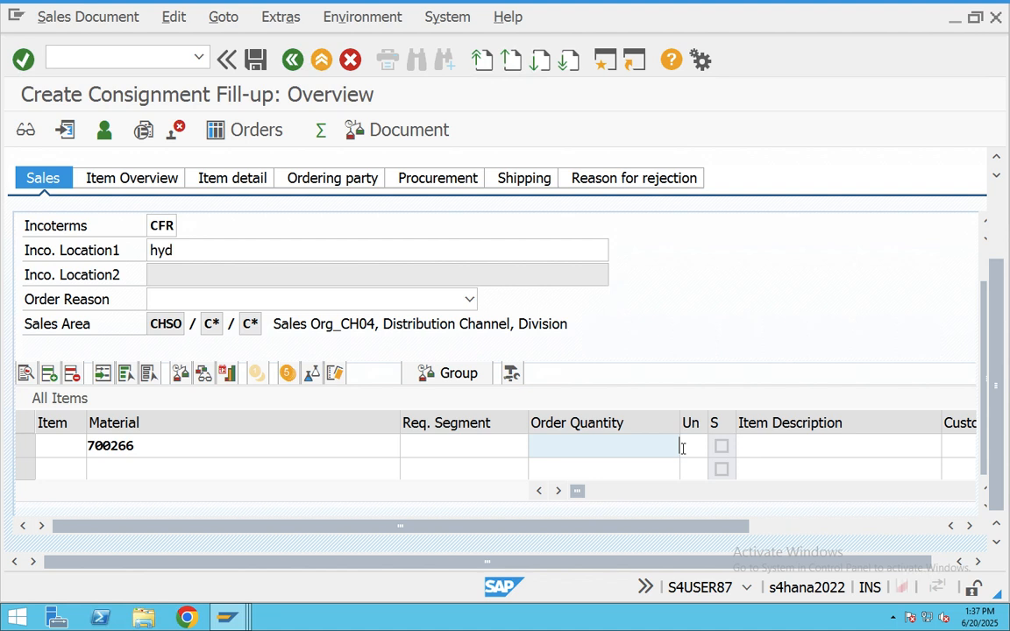
{"action": "type", "text": "100"}
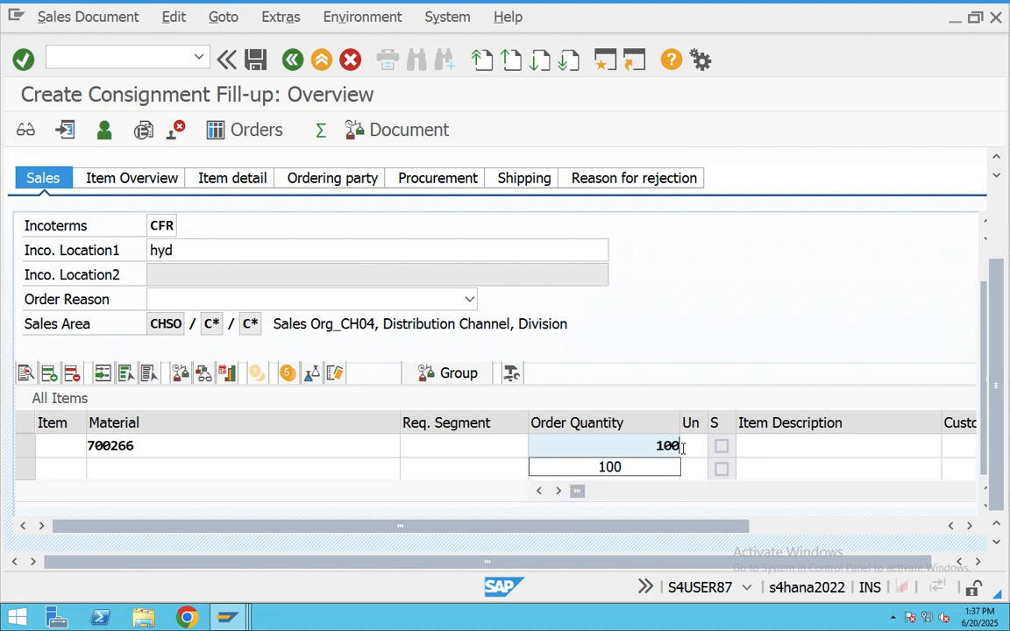
{"action": "left_click", "coordinate": [652, 448]}
{"action": "key", "text": "Tab"}
{"action": "key", "text": "Tab"}
{"action": "key", "text": "Tab"}
{"action": "key", "text": "Tab"}
{"action": "key", "text": "Tab"}
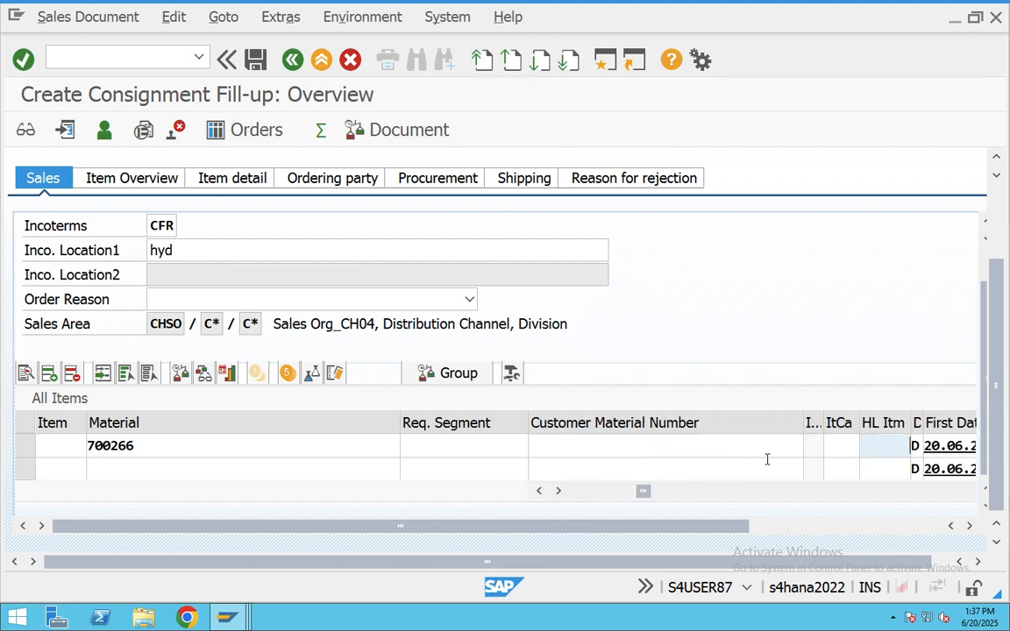
{"action": "key", "text": "Tab"}
{"action": "key", "text": "Tab"}
{"action": "key", "text": "Tab"}
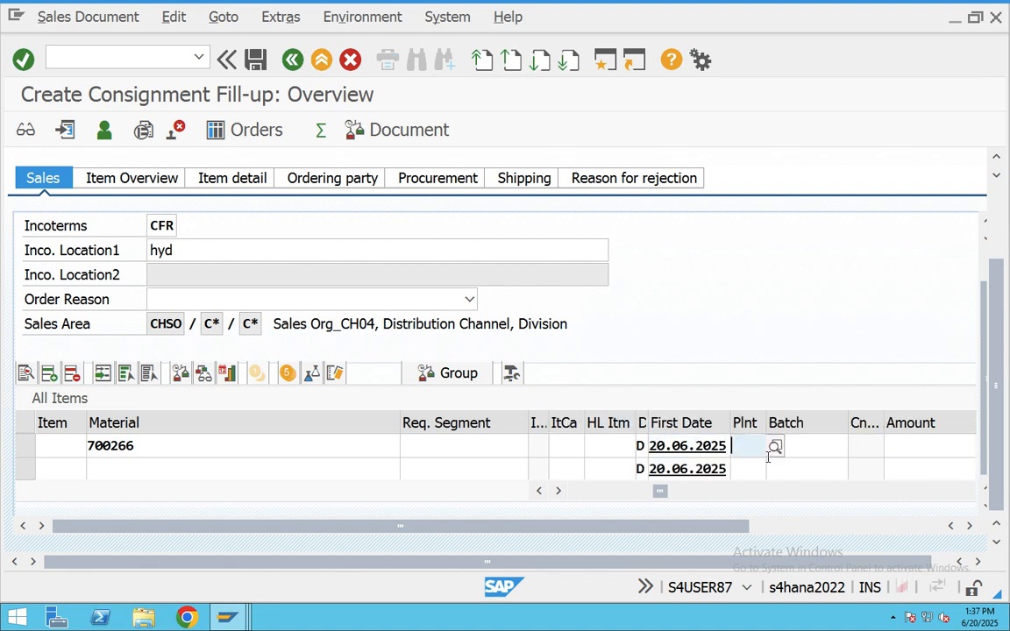
- Set the item's plant to CHAB, then enter and clear an amount of 15000
{"action": "left_click", "coordinate": [759, 446]}
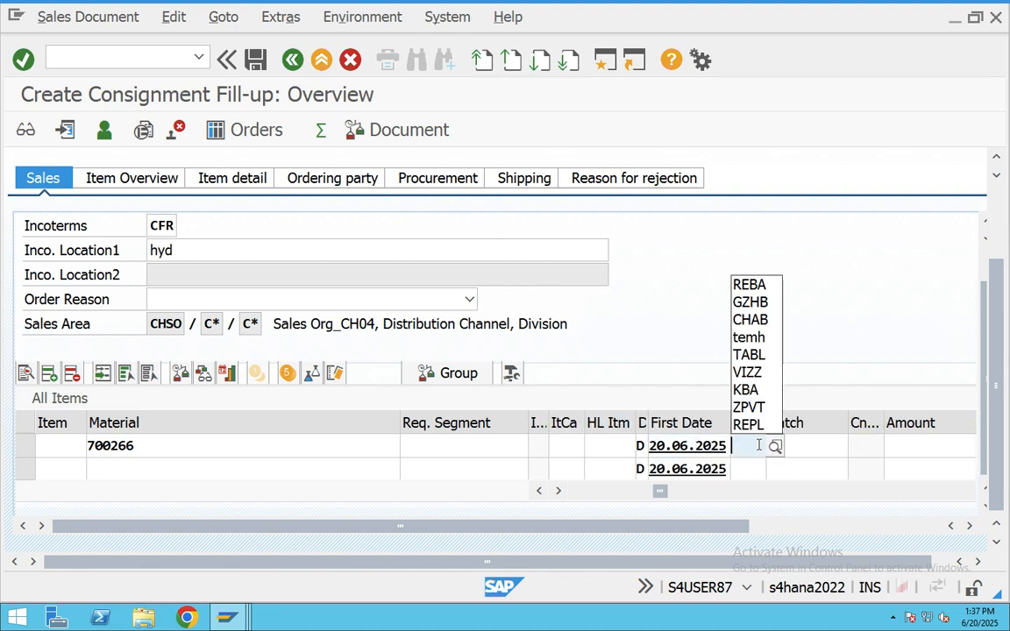
{"action": "left_click", "coordinate": [752, 320]}
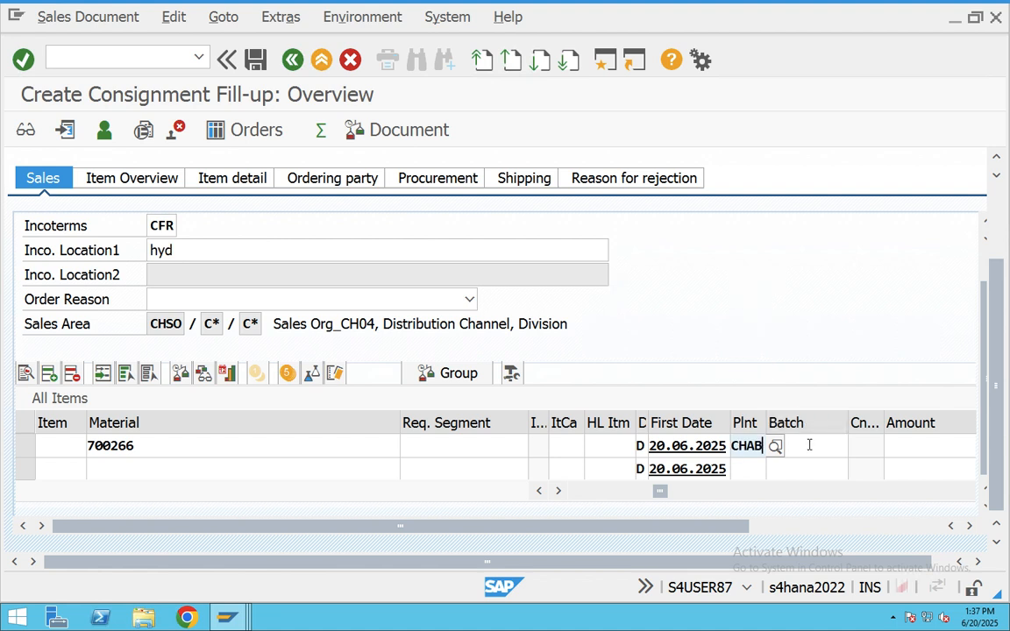
{"action": "left_click", "coordinate": [809, 445]}
{"action": "key", "text": "Tab"}
{"action": "key", "text": "Tab"}
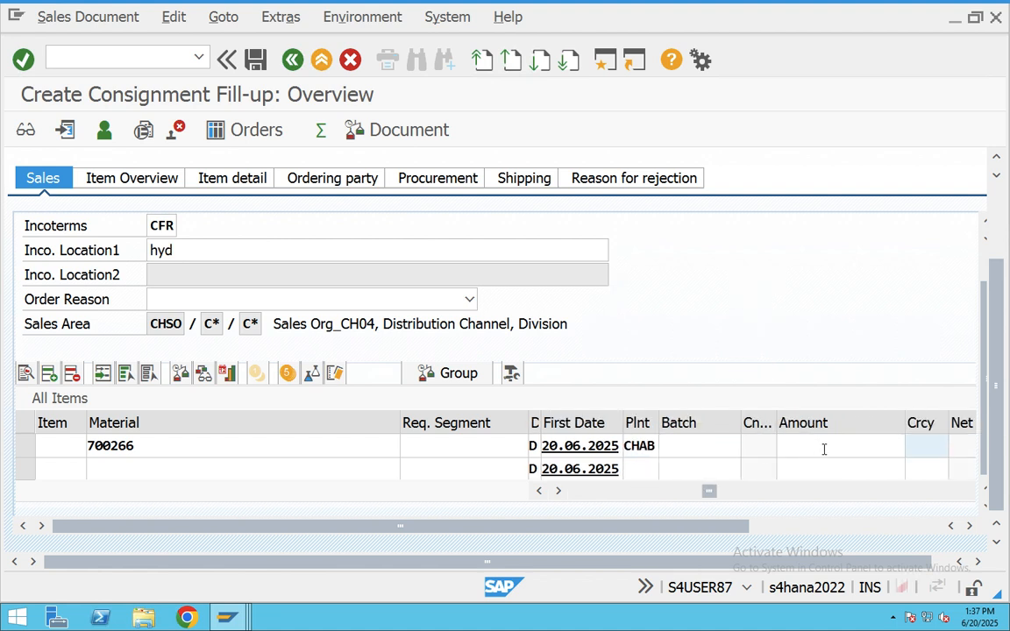
{"action": "left_click", "coordinate": [824, 449]}
{"action": "left_click", "coordinate": [823, 449]}
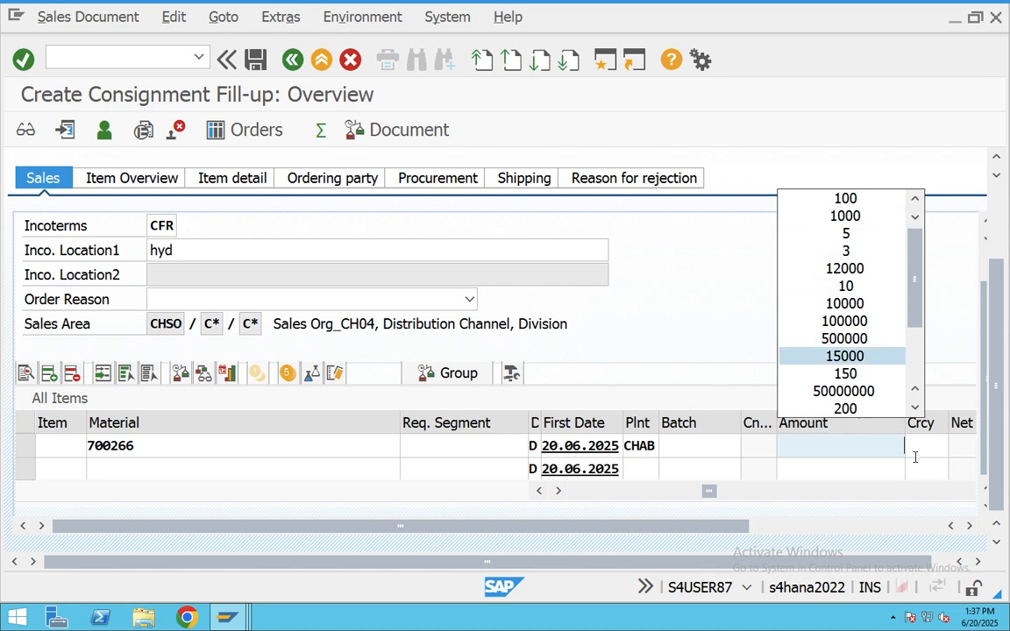
{"action": "key", "text": "Return"}
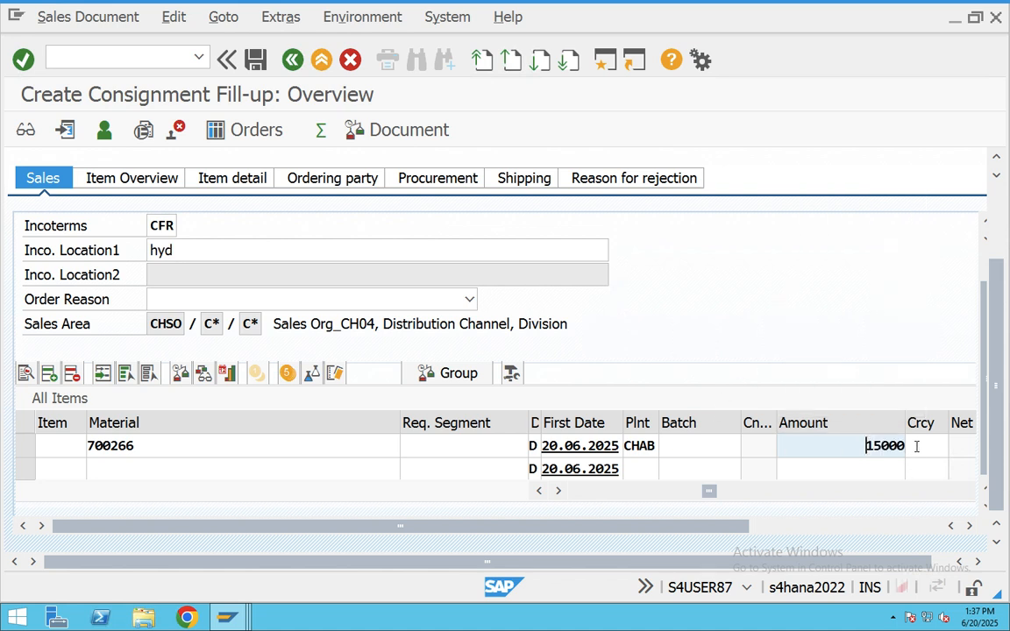
{"action": "left_click_drag", "start_coordinate": [878, 448], "coordinate": [917, 447]}
{"action": "key", "text": "BackSpace"}
- Submit the item, confirm the partner log and freight popups, and read the missing PR00 error
{"action": "key", "text": "Return"}
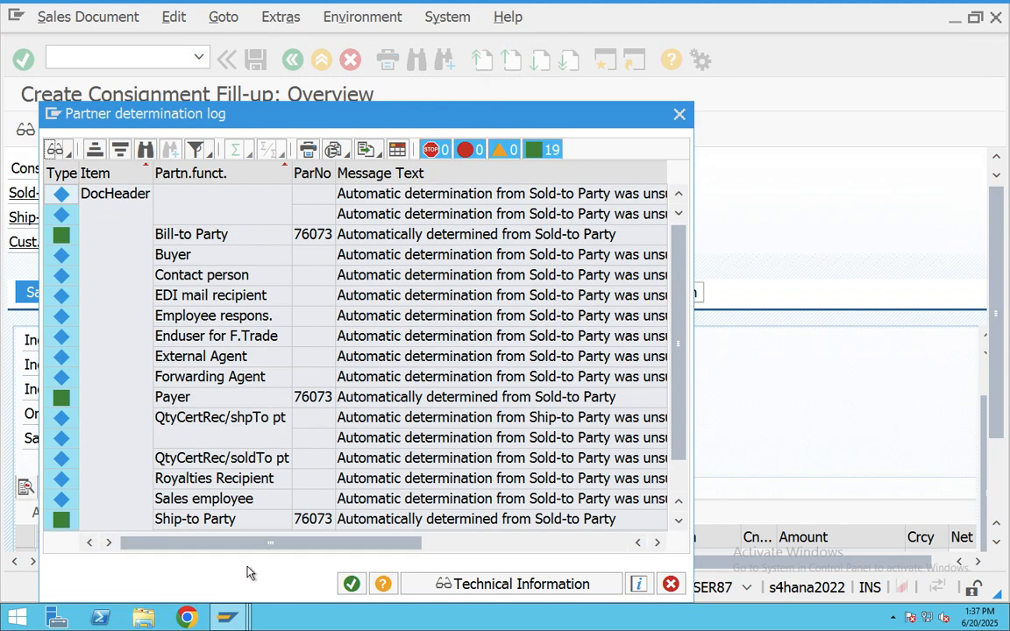
{"action": "left_click", "coordinate": [356, 587]}
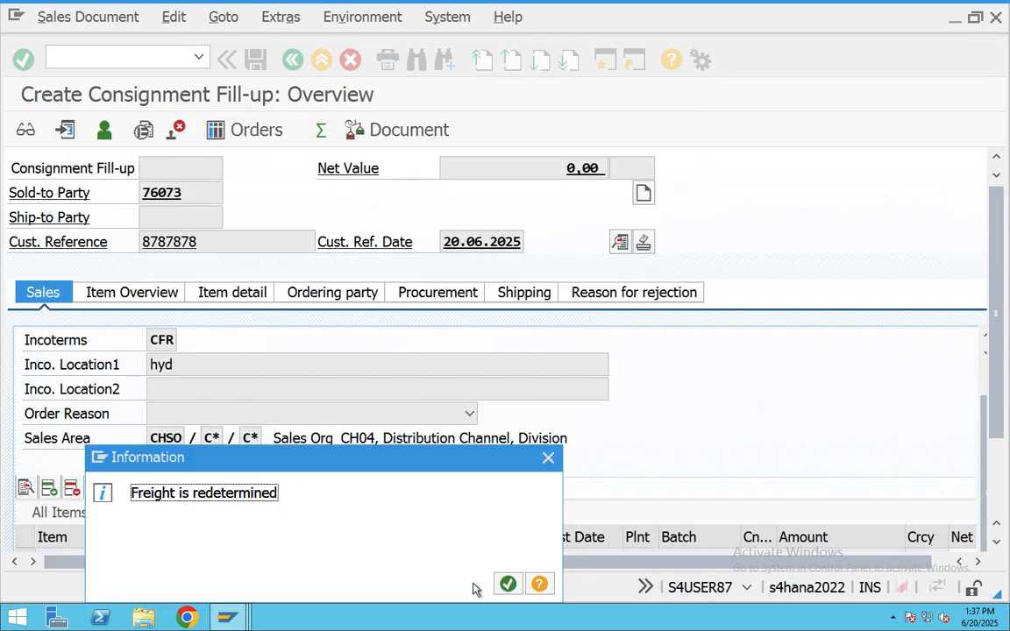
{"action": "left_click", "coordinate": [507, 585]}
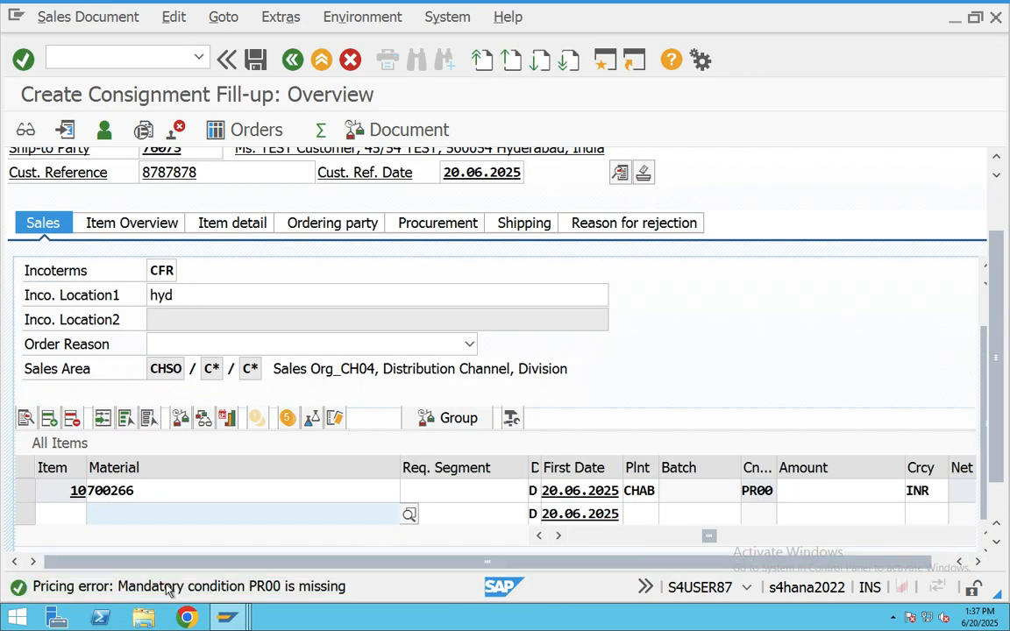
{"action": "left_click_drag", "start_coordinate": [712, 546], "coordinate": [562, 548]}
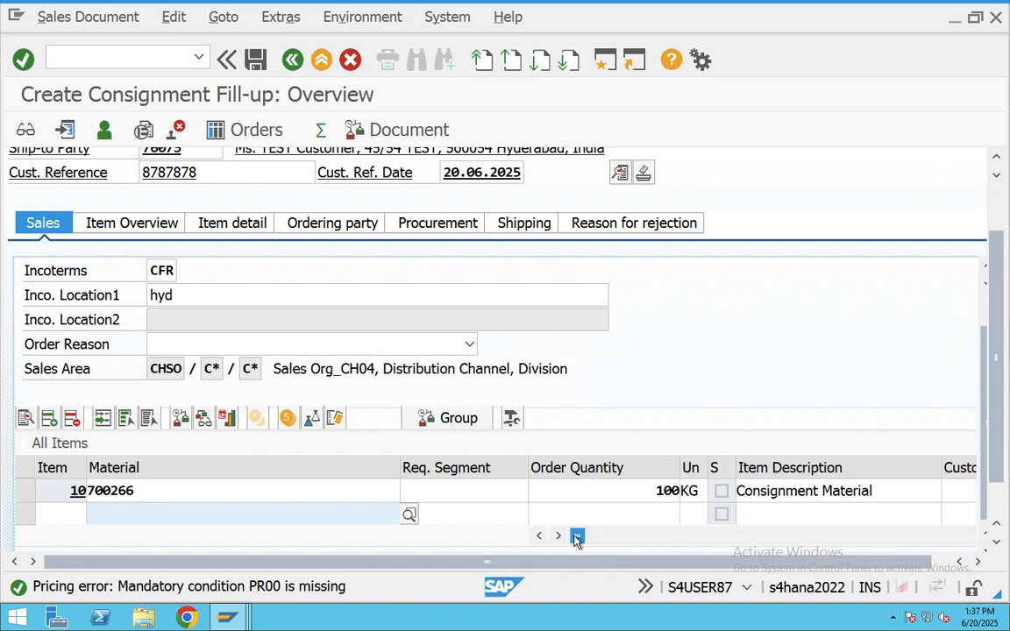
{"action": "double_click", "coordinate": [263, 587]}
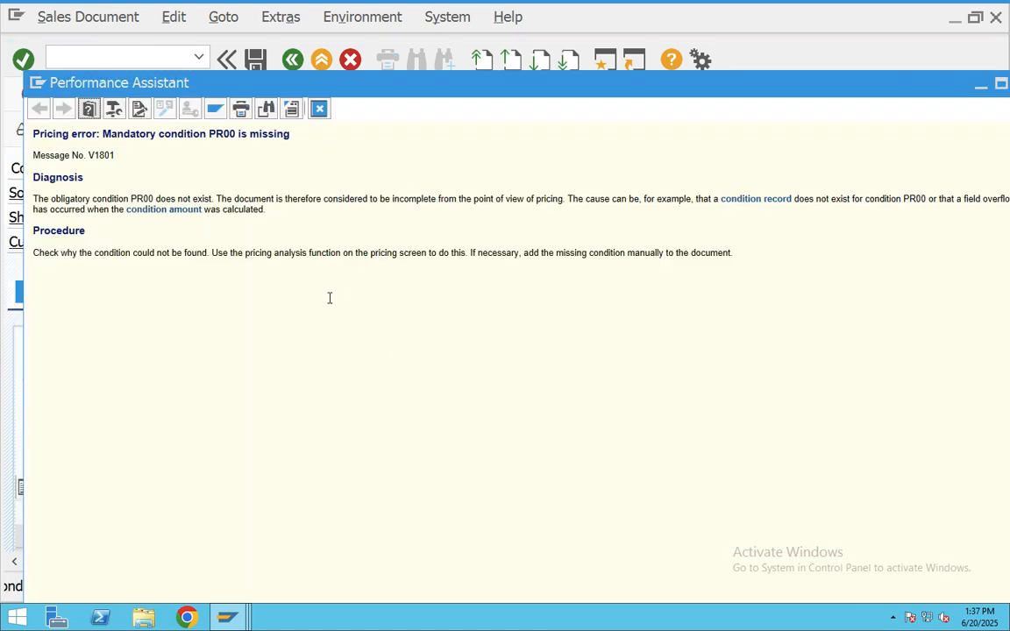
{"action": "left_click_drag", "start_coordinate": [290, 134], "coordinate": [104, 136]}
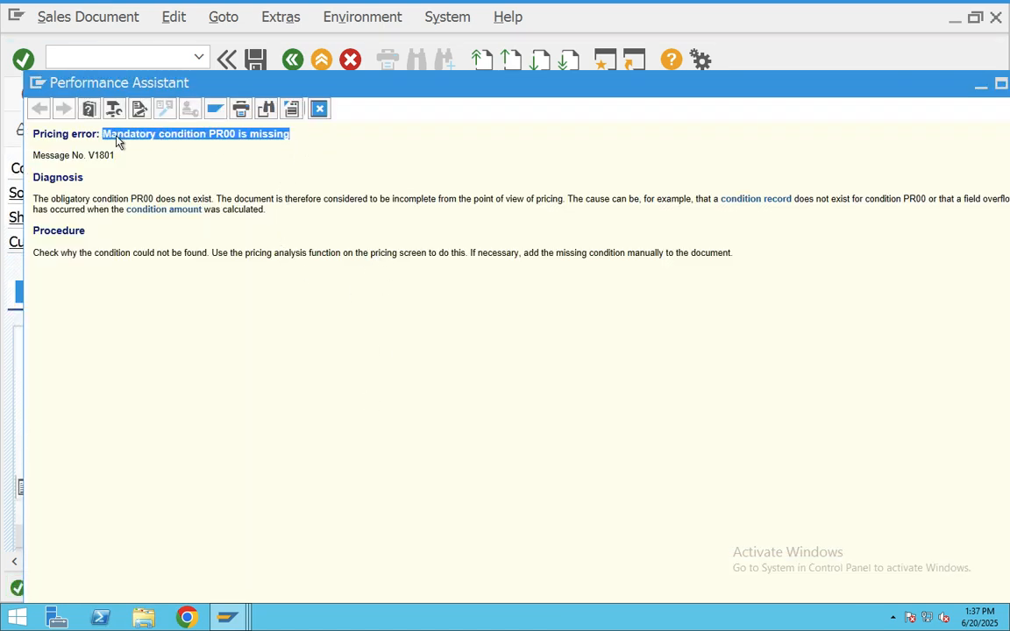
{"action": "left_click", "coordinate": [318, 108]}
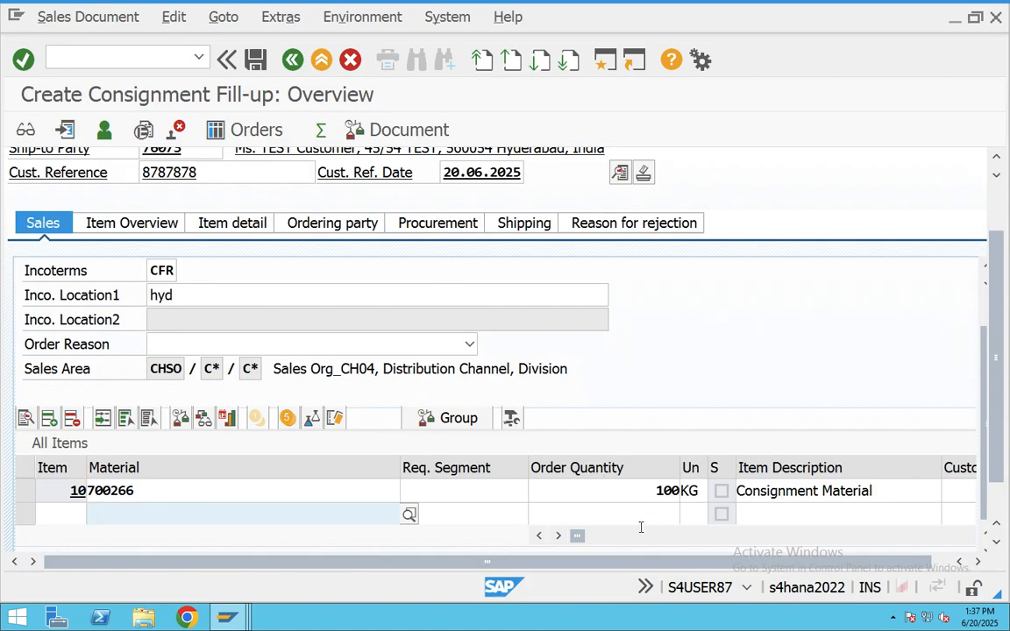
- Price item 10 (700266) with a PR00 amount of 1000 INR
{"action": "left_click_drag", "start_coordinate": [576, 539], "coordinate": [670, 540]}
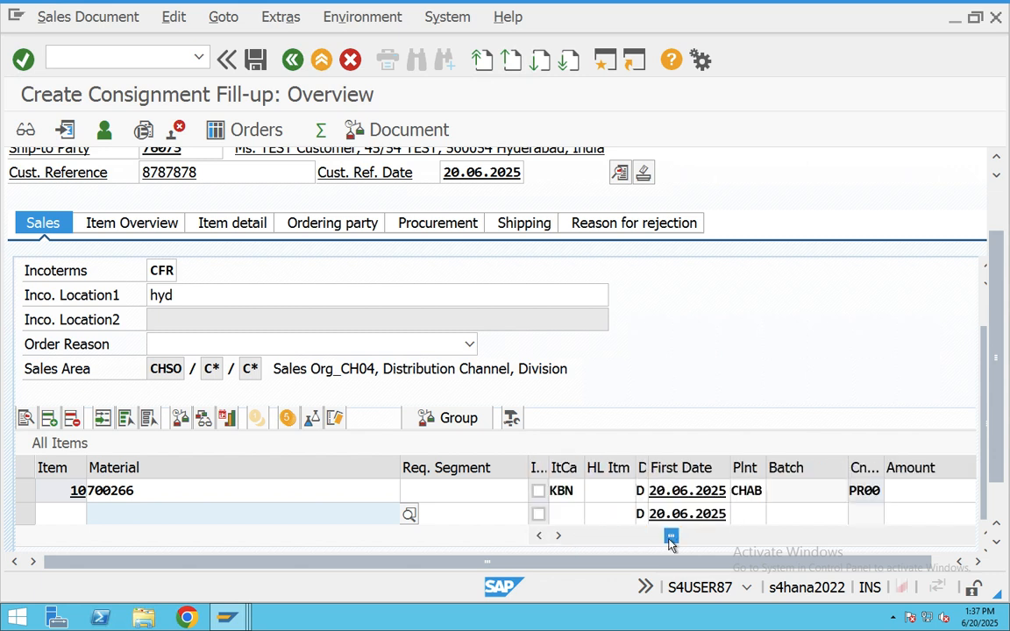
{"action": "left_click", "coordinate": [898, 501]}
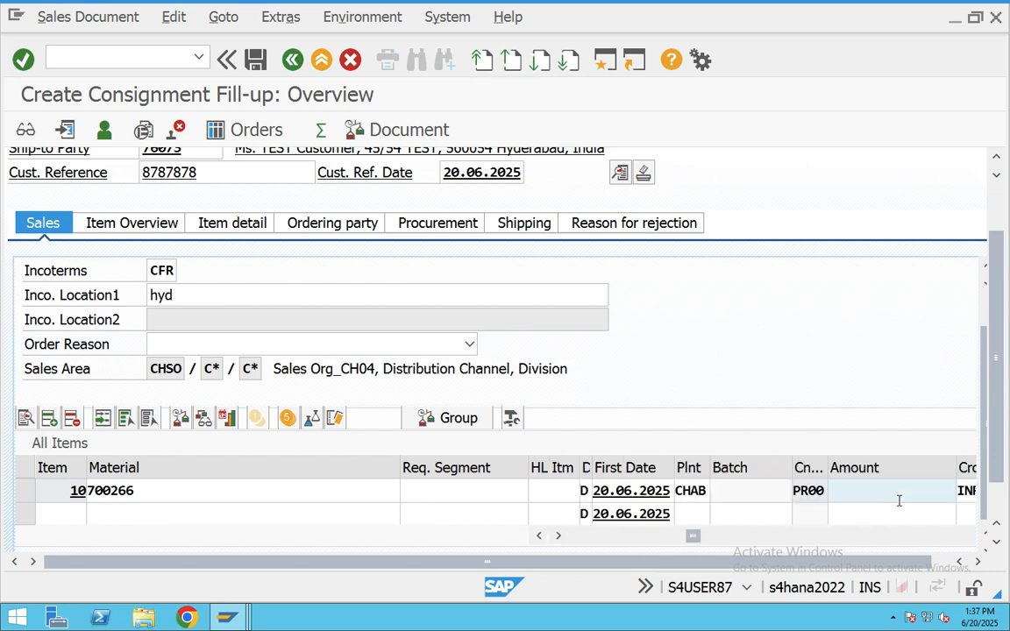
{"action": "left_click", "coordinate": [896, 492]}
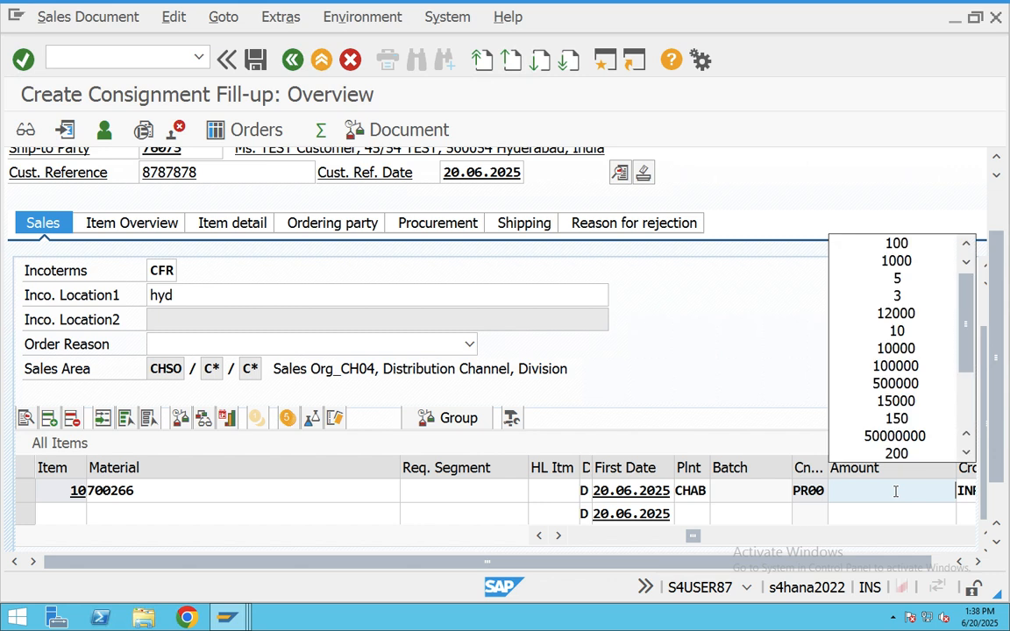
{"action": "left_click", "coordinate": [912, 264]}
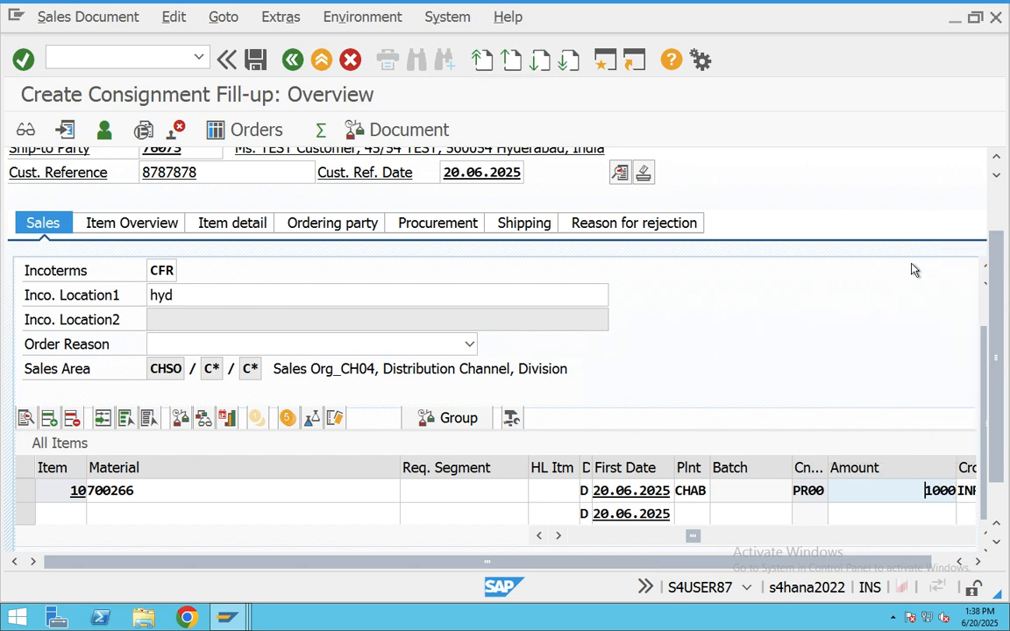
{"action": "key", "text": "Return"}
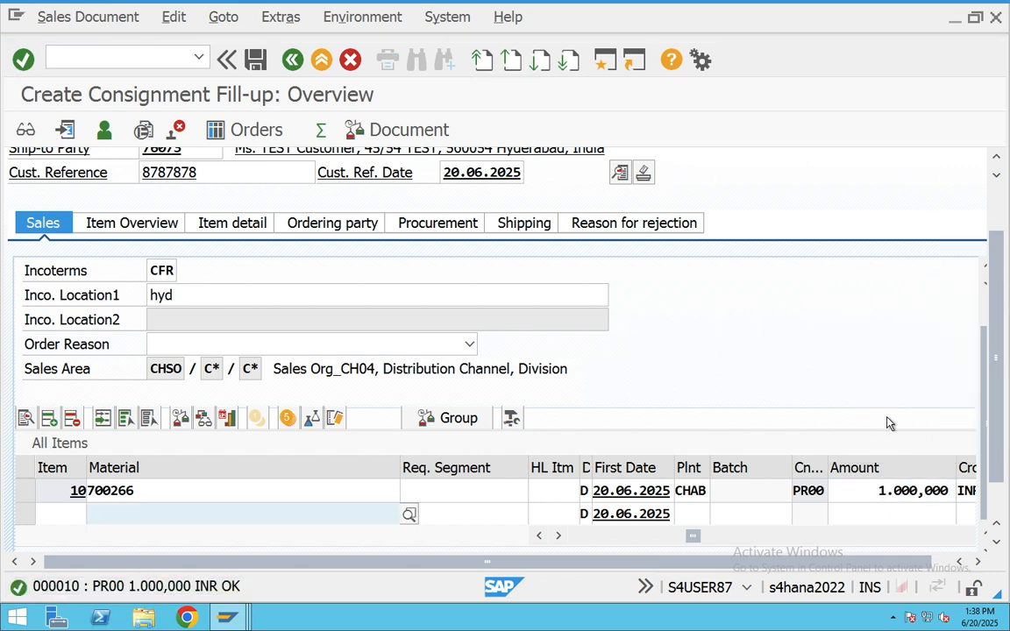
{"action": "left_click_drag", "start_coordinate": [878, 492], "coordinate": [954, 492]}
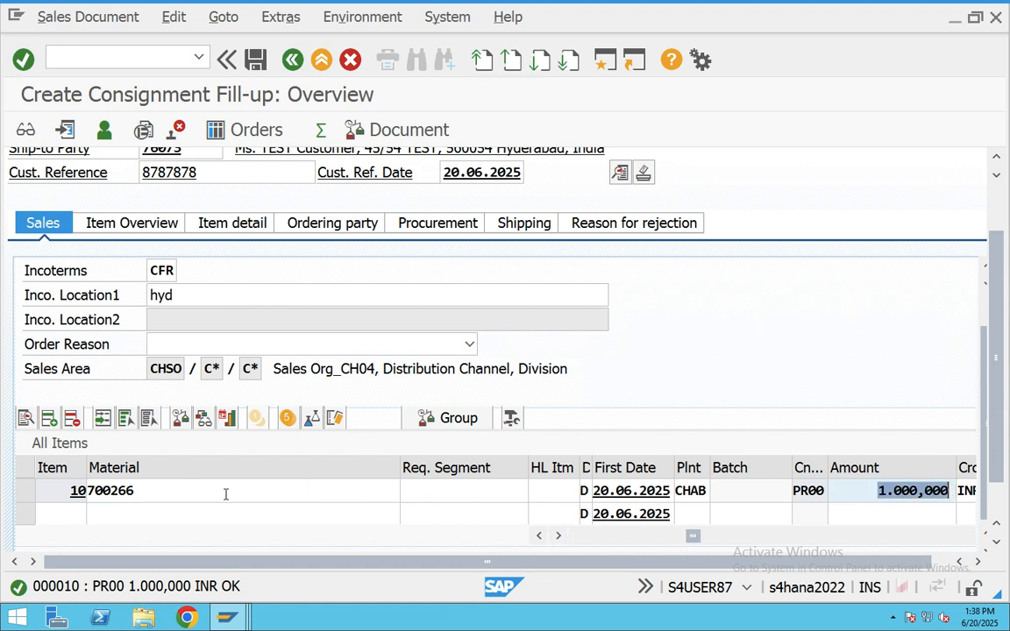
{"action": "left_click_drag", "start_coordinate": [225, 494], "coordinate": [72, 491]}
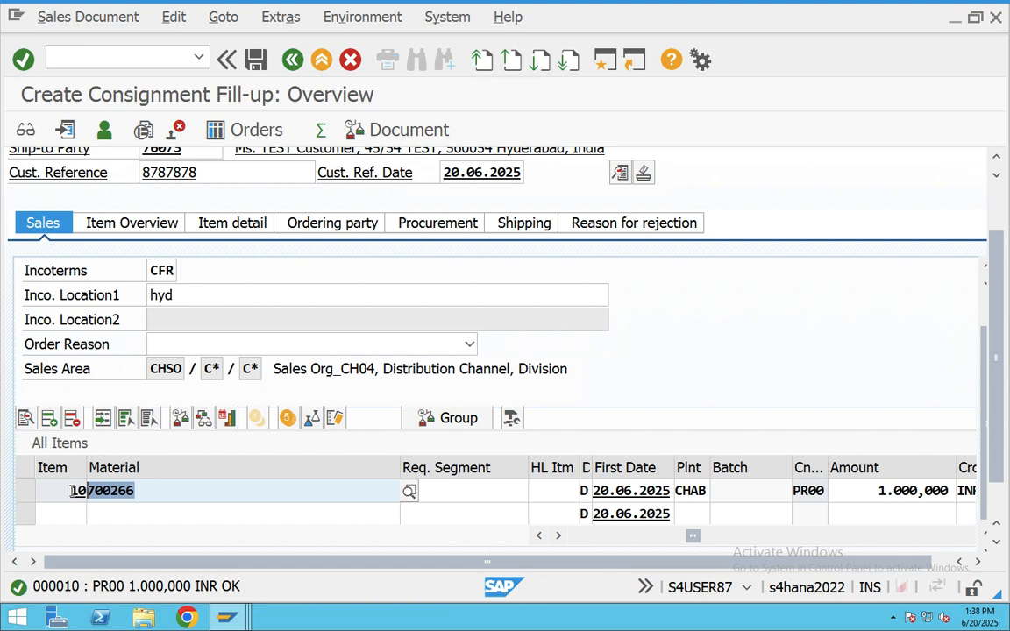
{"action": "left_click", "coordinate": [845, 506]}
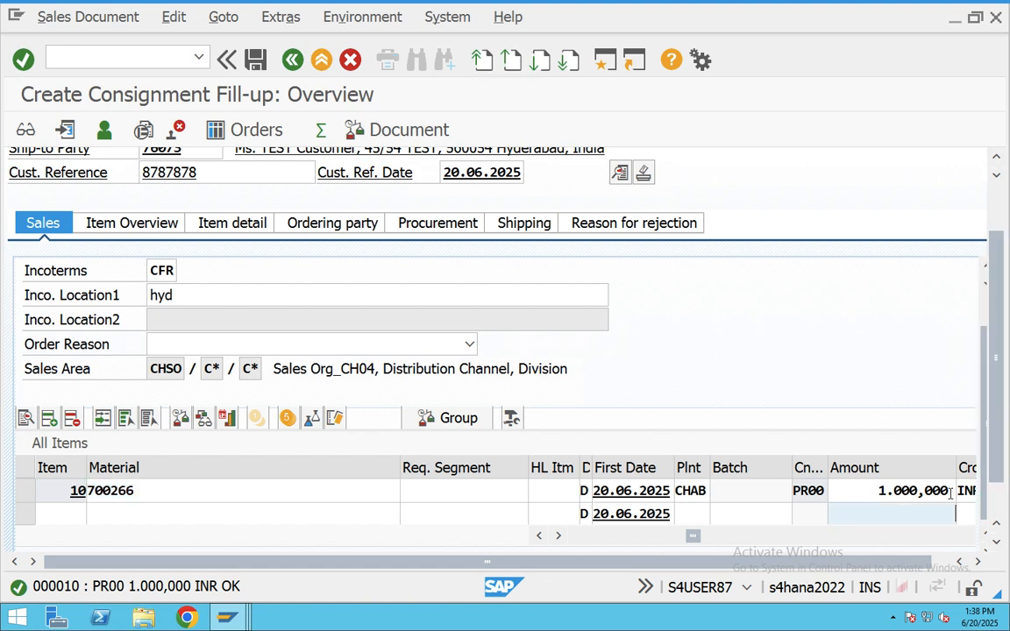
{"action": "double_click", "coordinate": [892, 491]}
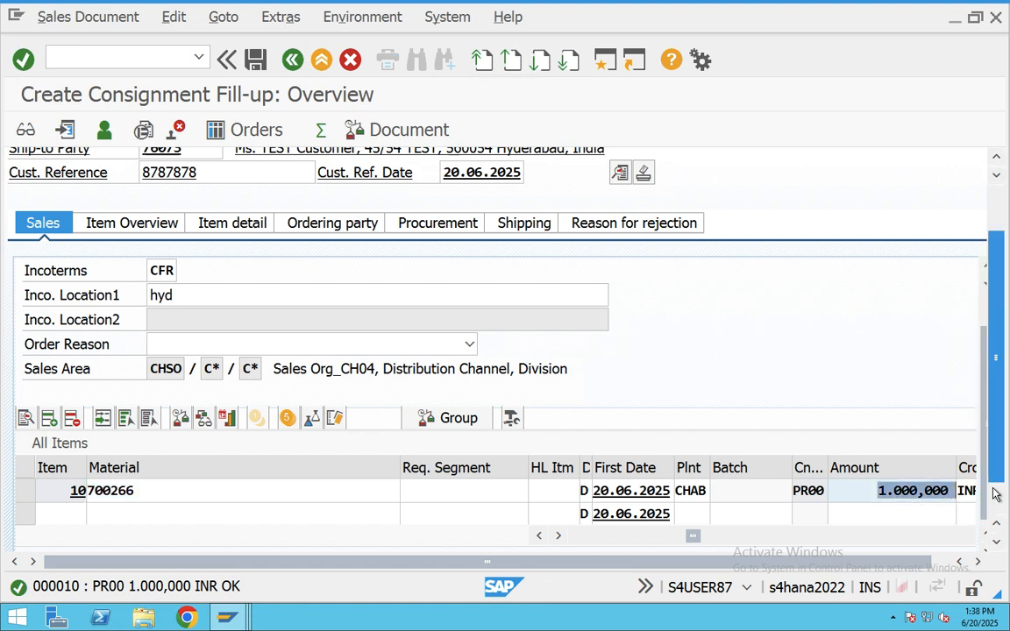
{"action": "double_click", "coordinate": [123, 491]}
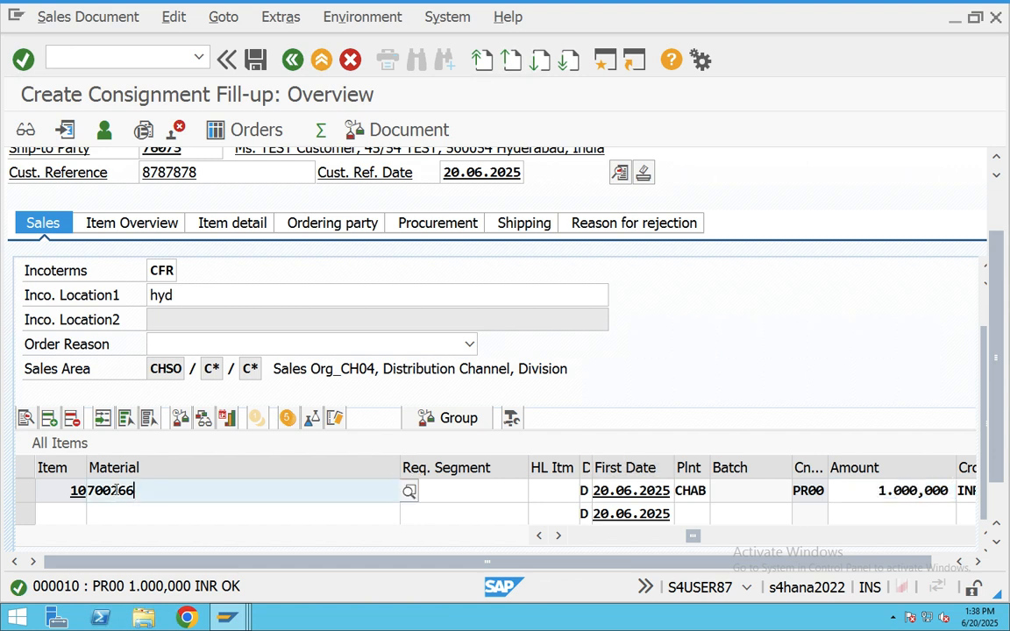
{"action": "double_click", "coordinate": [923, 492]}
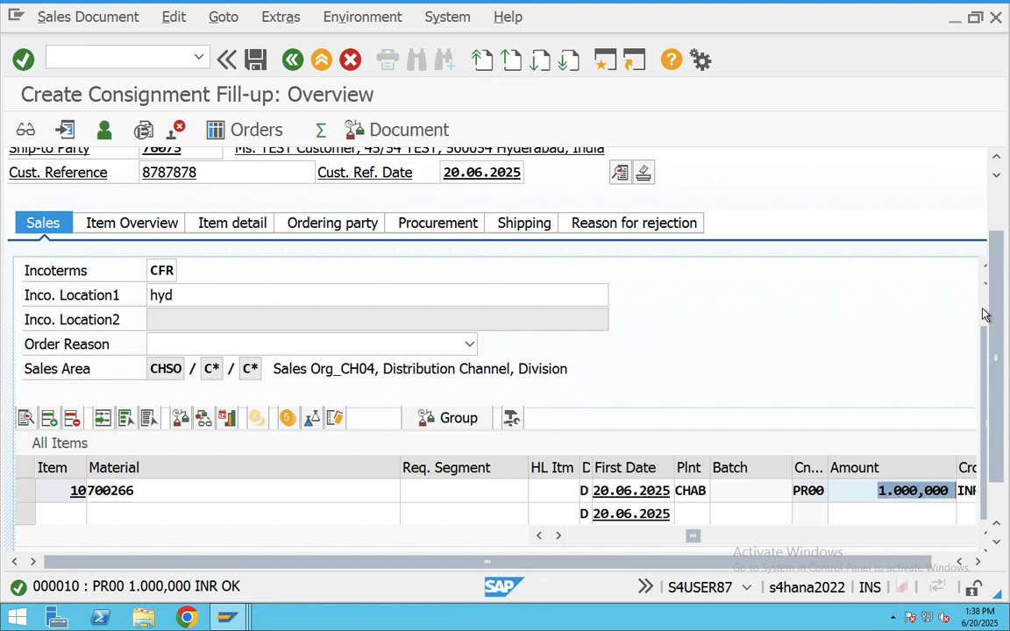
{"action": "scroll", "coordinate": [162, 372], "scroll_direction": "up", "scroll_amount": 2}
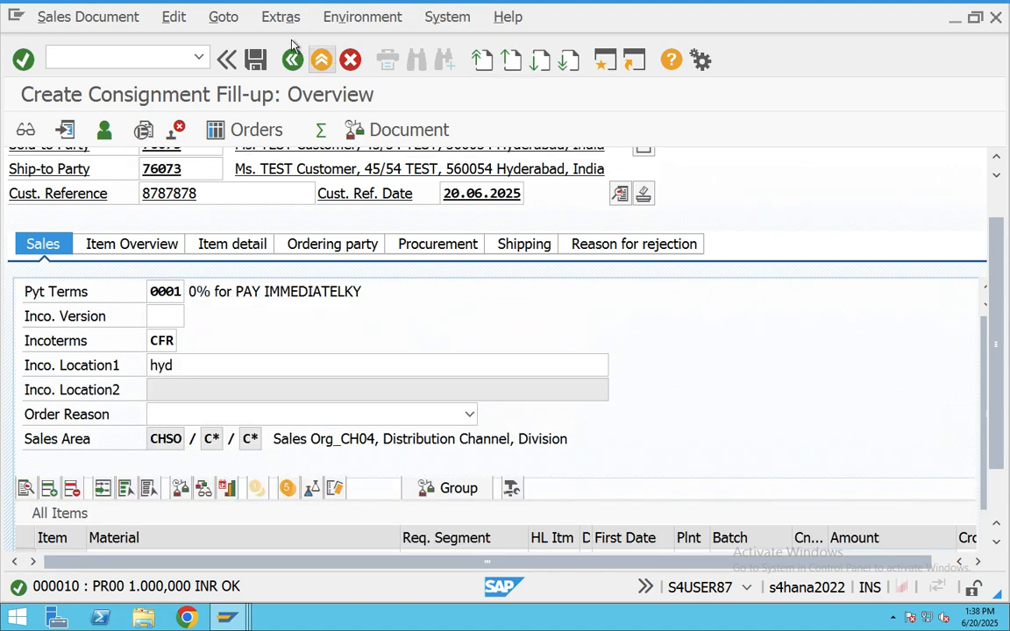
- Run the incompletion check, then open item data for item 10's KBN category
{"action": "left_click", "coordinate": [174, 17]}
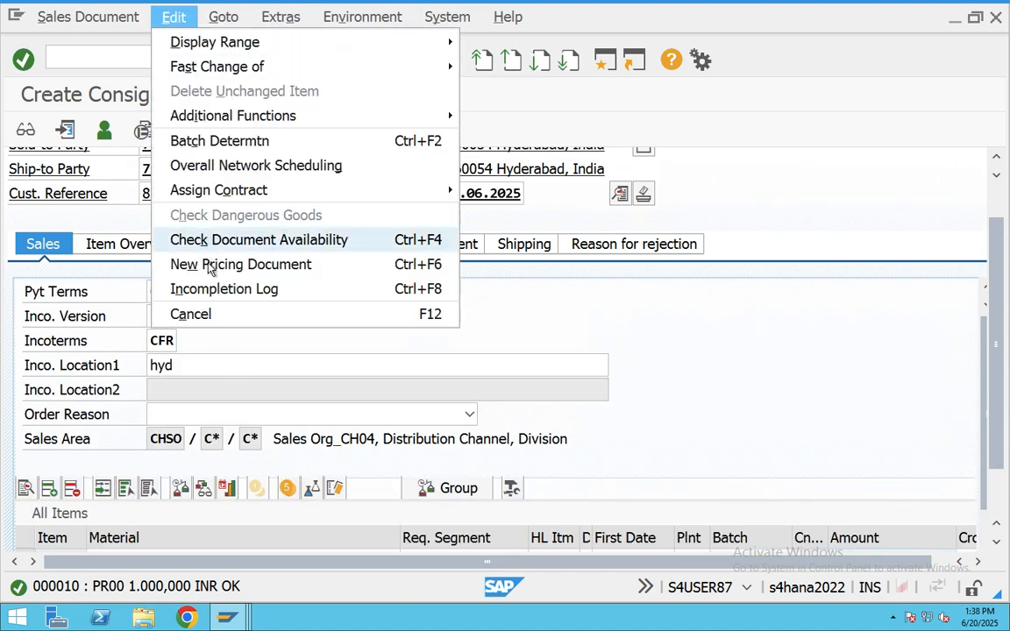
{"action": "left_click", "coordinate": [180, 288]}
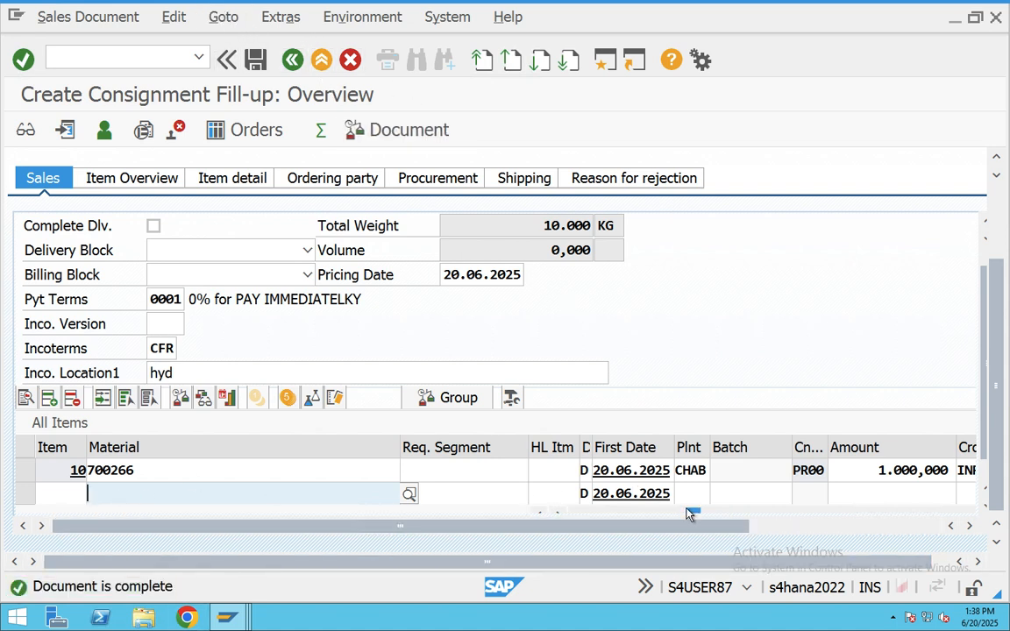
{"action": "left_click_drag", "start_coordinate": [688, 516], "coordinate": [646, 516]}
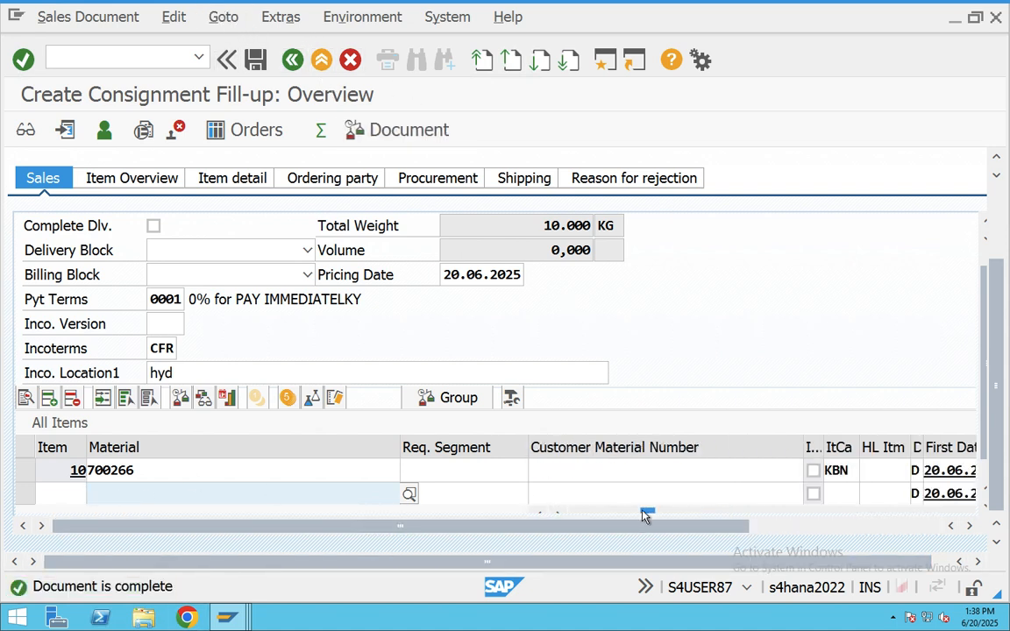
{"action": "double_click", "coordinate": [849, 472]}
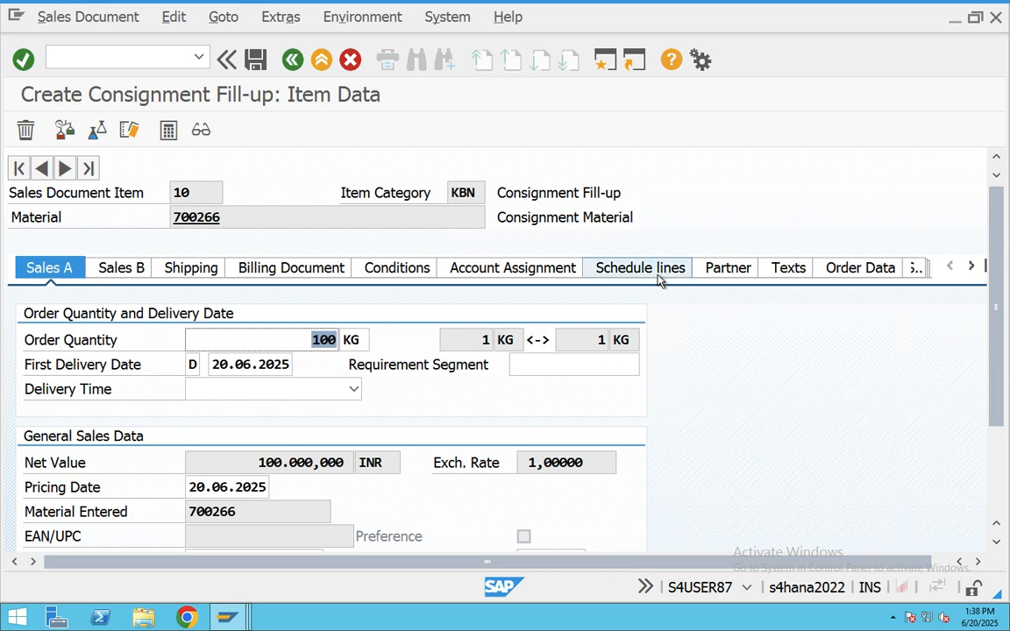
- Show item 10's schedule lines: 100 confirmed under schedule line category E0
{"action": "left_click", "coordinate": [658, 274]}
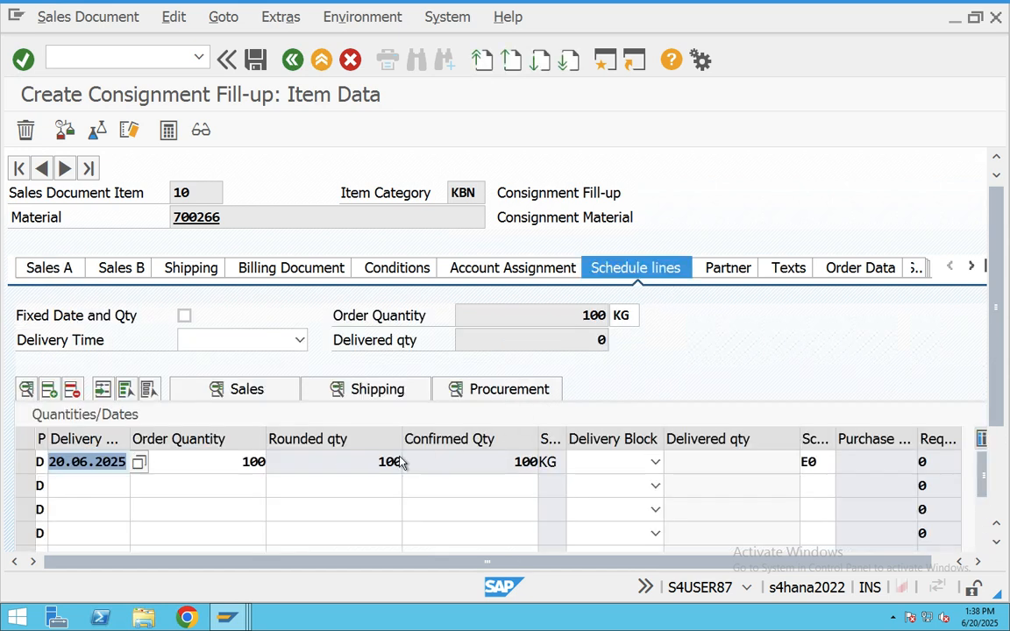
{"action": "left_click_drag", "start_coordinate": [378, 462], "coordinate": [405, 462]}
{"action": "left_click_drag", "start_coordinate": [515, 462], "coordinate": [553, 463]}
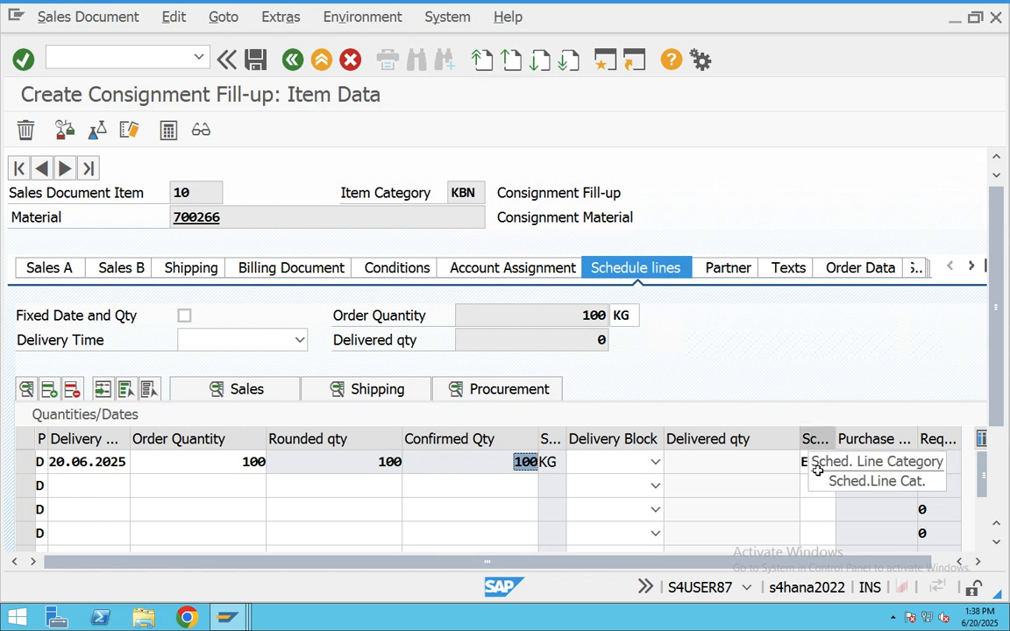
{"action": "left_click_drag", "start_coordinate": [821, 463], "coordinate": [799, 463]}
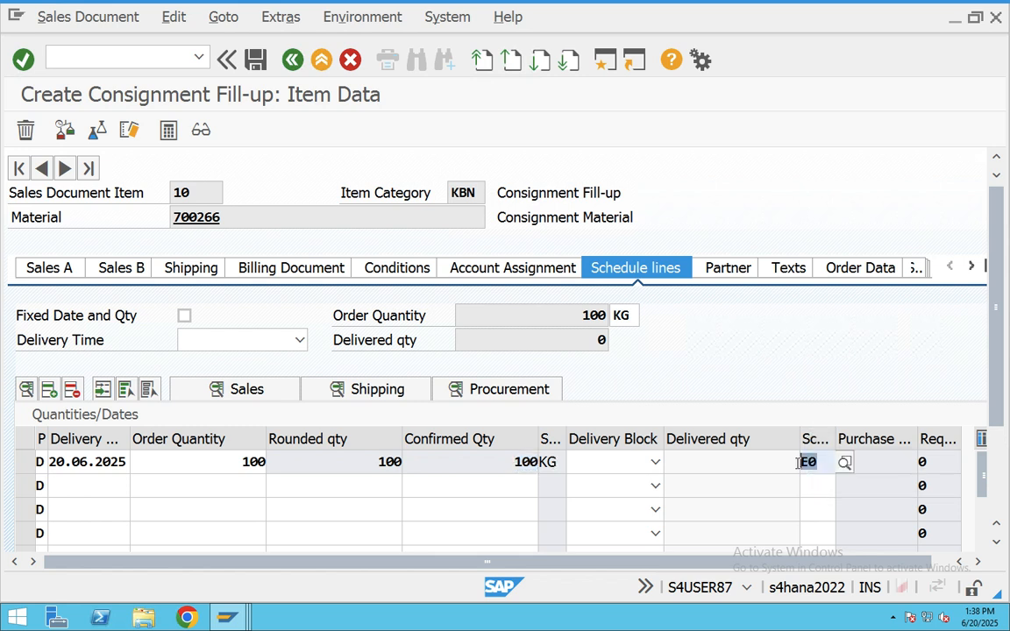
{"action": "left_click", "coordinate": [848, 465]}
{"action": "left_click", "coordinate": [812, 463]}
{"action": "left_click", "coordinate": [842, 464]}
- Read the E0 category description, close the list and return to the order overview
{"action": "left_click", "coordinate": [132, 377]}
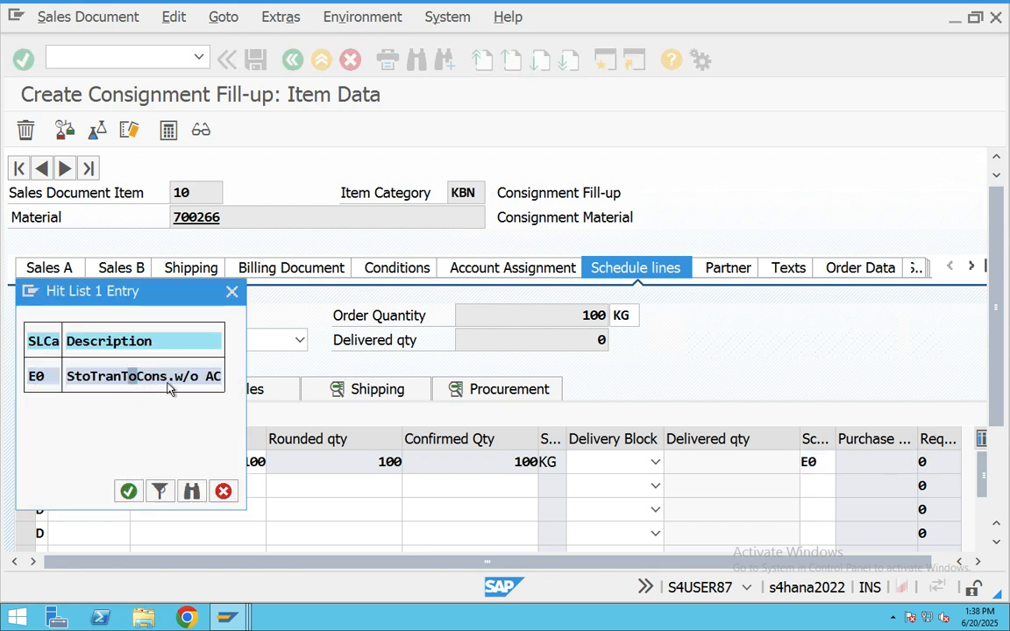
{"action": "left_click", "coordinate": [232, 291]}
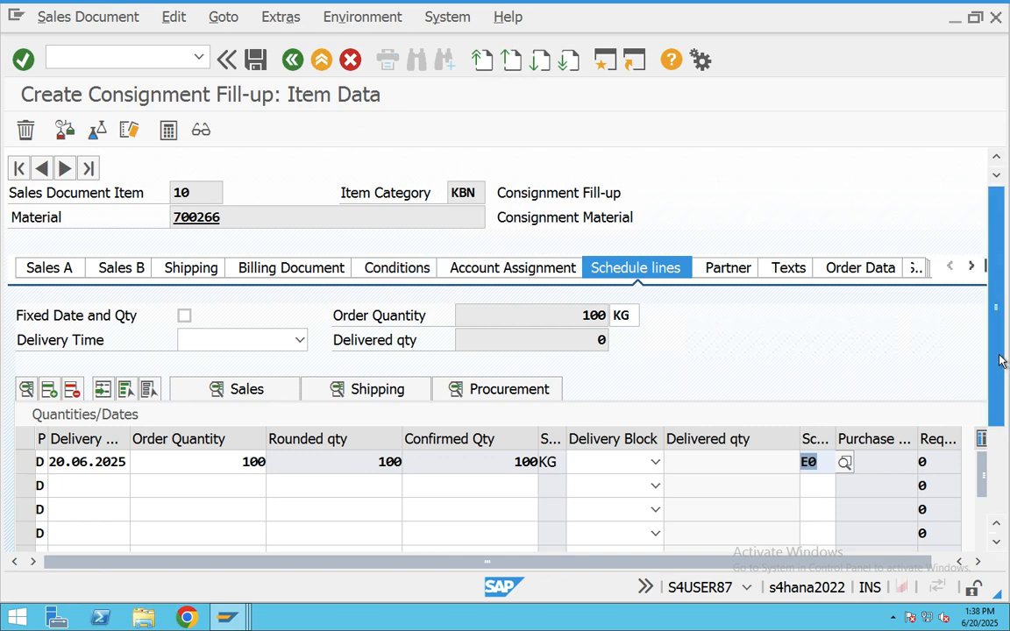
{"action": "left_click_drag", "start_coordinate": [999, 361], "coordinate": [1004, 473]}
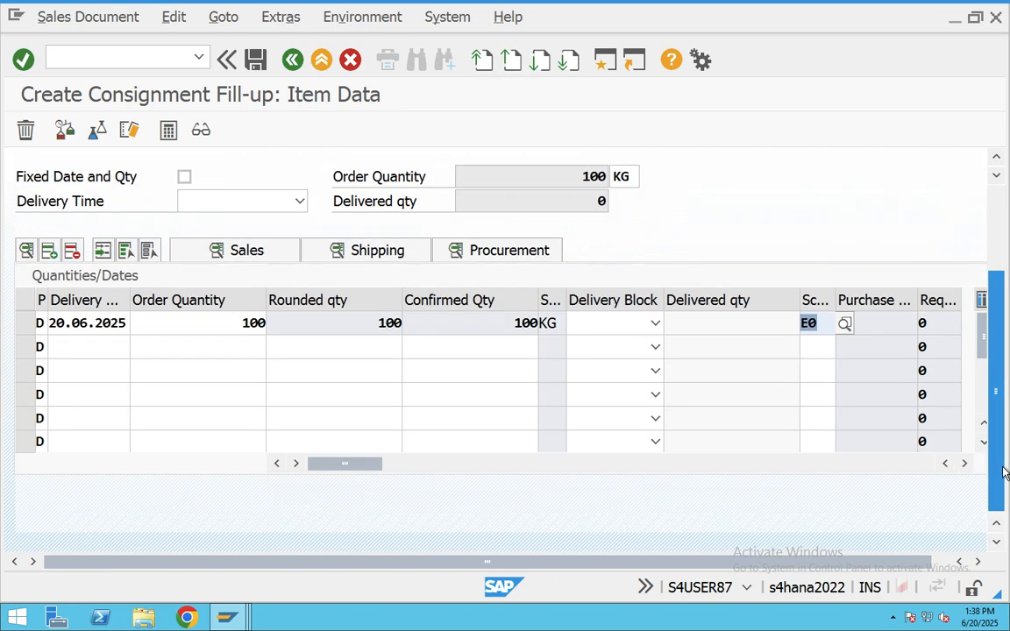
{"action": "left_click", "coordinate": [303, 68]}
{"action": "left_click_drag", "start_coordinate": [983, 271], "coordinate": [984, 427]}
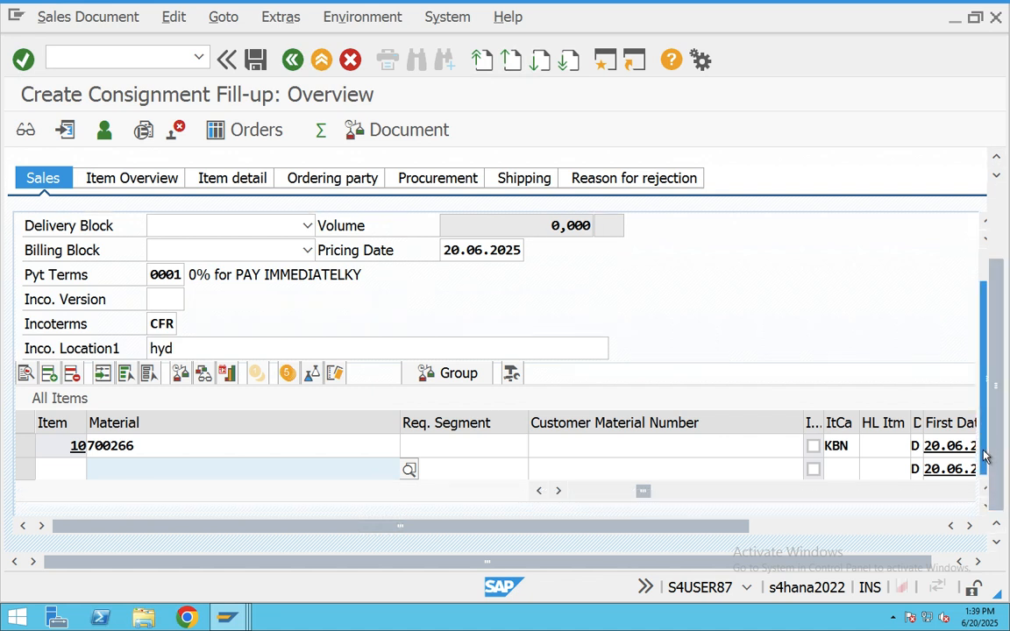
- Show the items' procurement data and check item 10's plant CHAB
{"action": "left_click", "coordinate": [984, 491]}
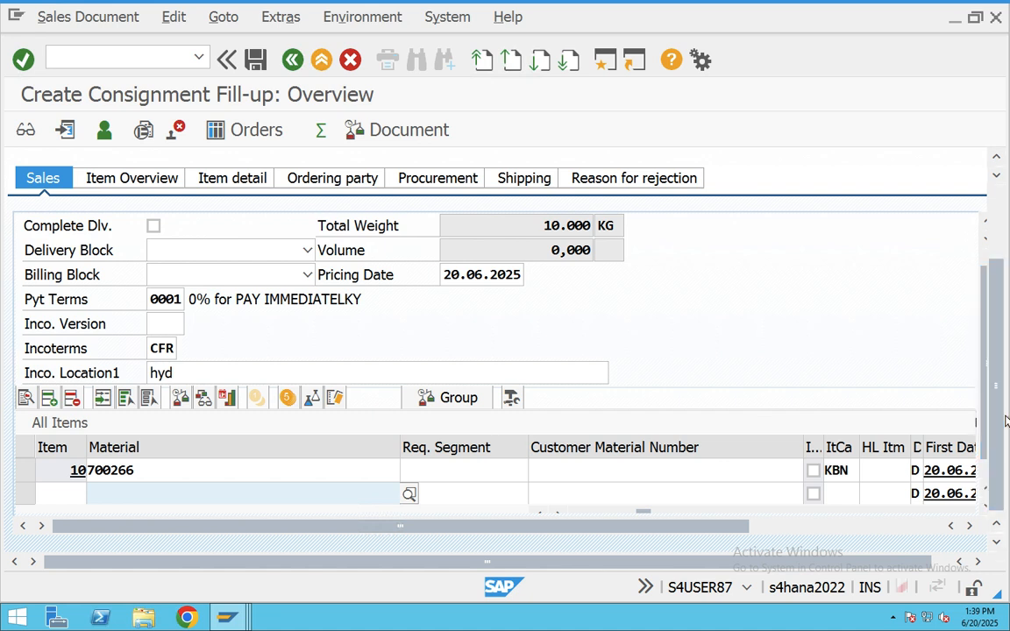
{"action": "left_click", "coordinate": [984, 497]}
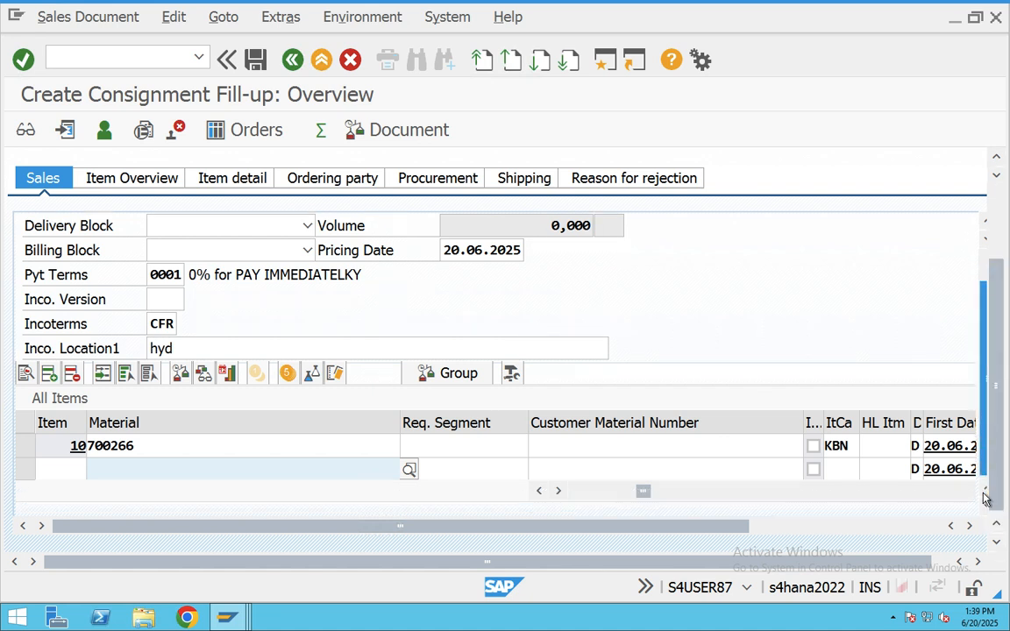
{"action": "scroll", "coordinate": [693, 356], "scroll_direction": "up", "scroll_amount": 5}
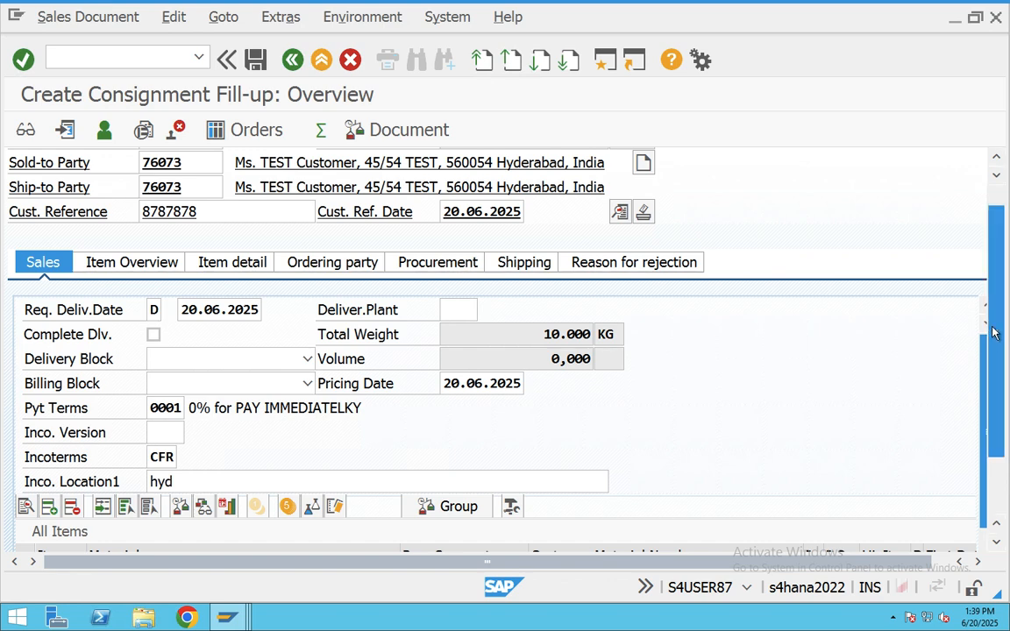
{"action": "left_click_drag", "start_coordinate": [991, 339], "coordinate": [1001, 462]}
{"action": "scroll", "coordinate": [884, 409], "scroll_direction": "down", "scroll_amount": 3}
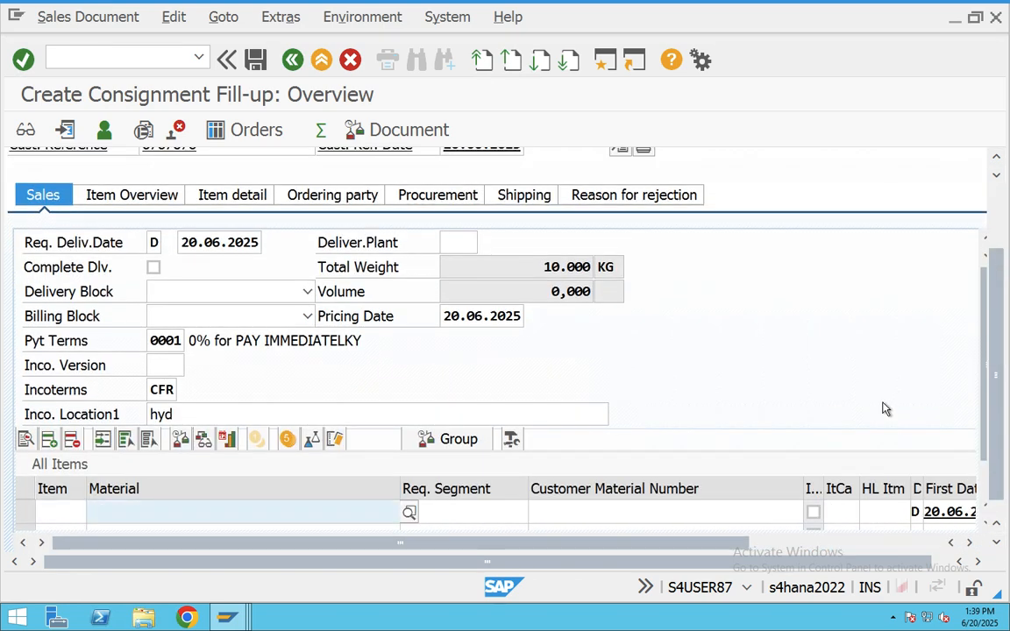
{"action": "scroll", "coordinate": [884, 408], "scroll_direction": "up", "scroll_amount": 5}
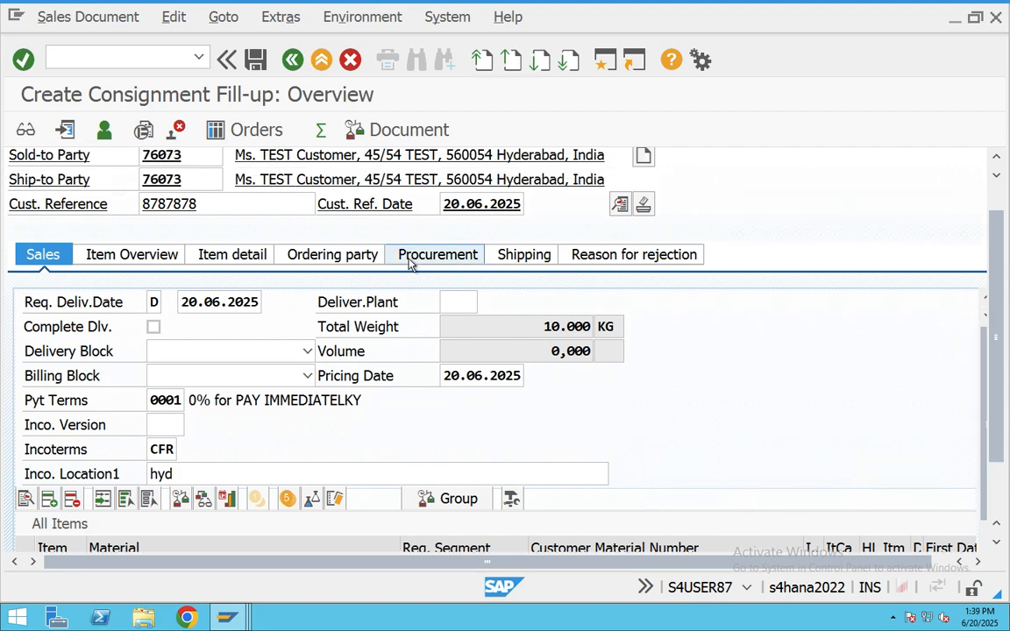
{"action": "left_click", "coordinate": [436, 254]}
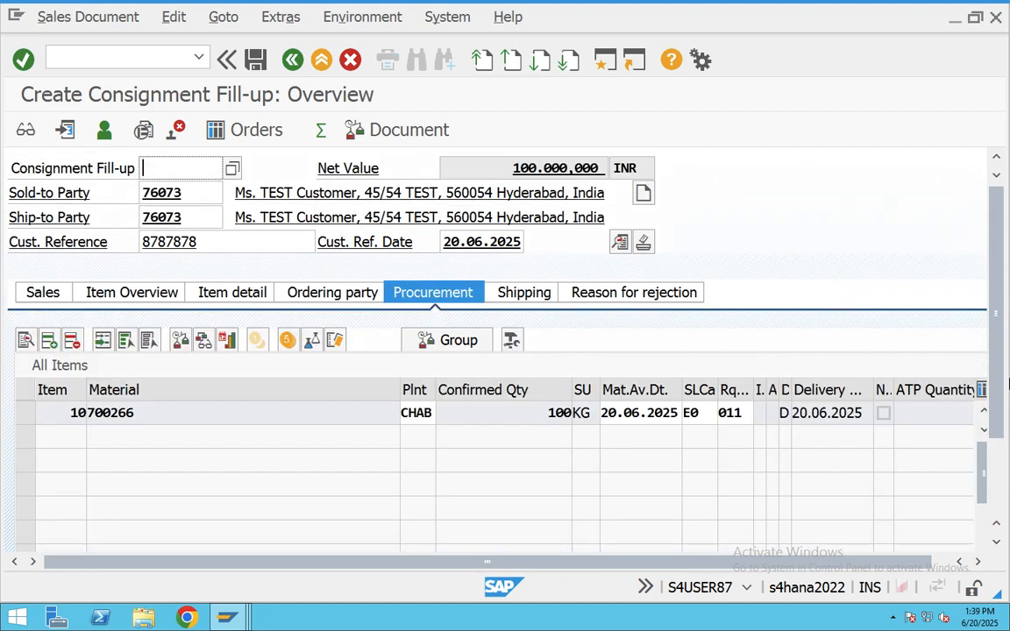
{"action": "left_click", "coordinate": [415, 413]}
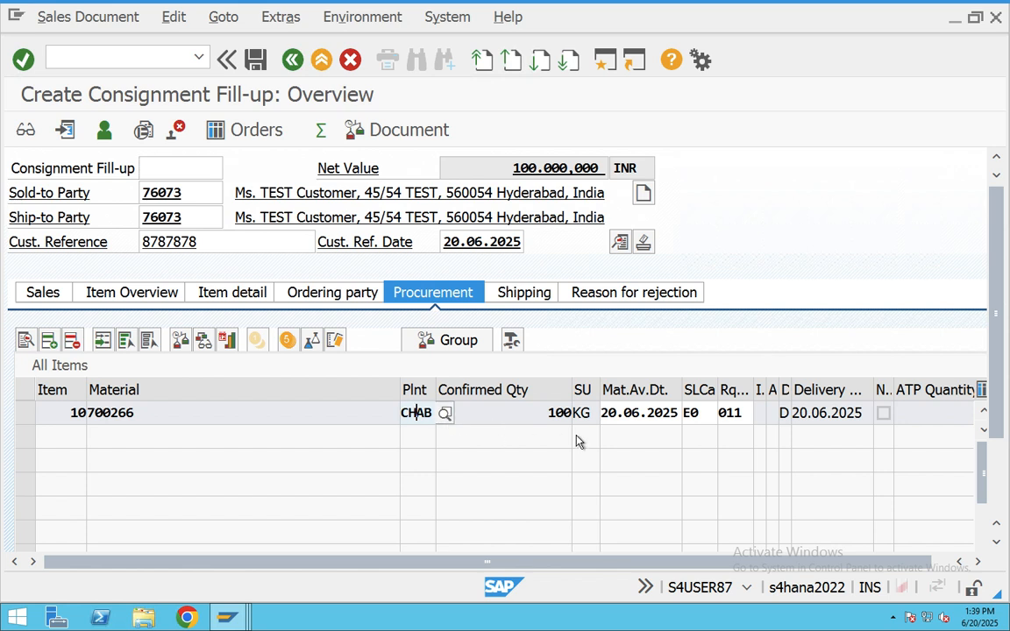
- Step through category E0, requirement type 011, loading date and route, then reopen item 10's schedule lines
{"action": "key", "text": "Tab"}
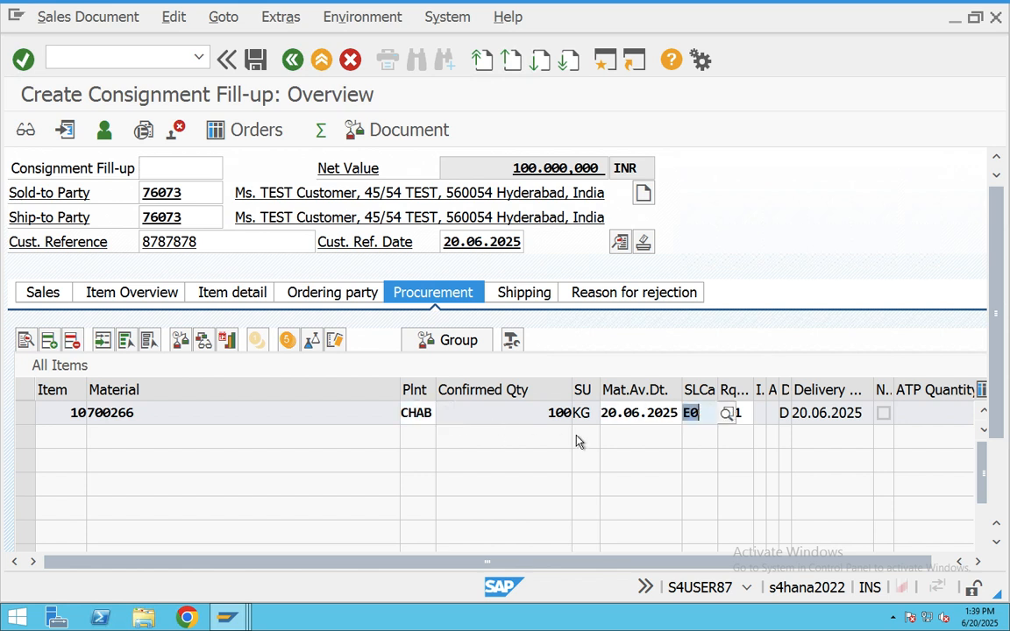
{"action": "key", "text": "Tab"}
{"action": "key", "text": "Tab"}
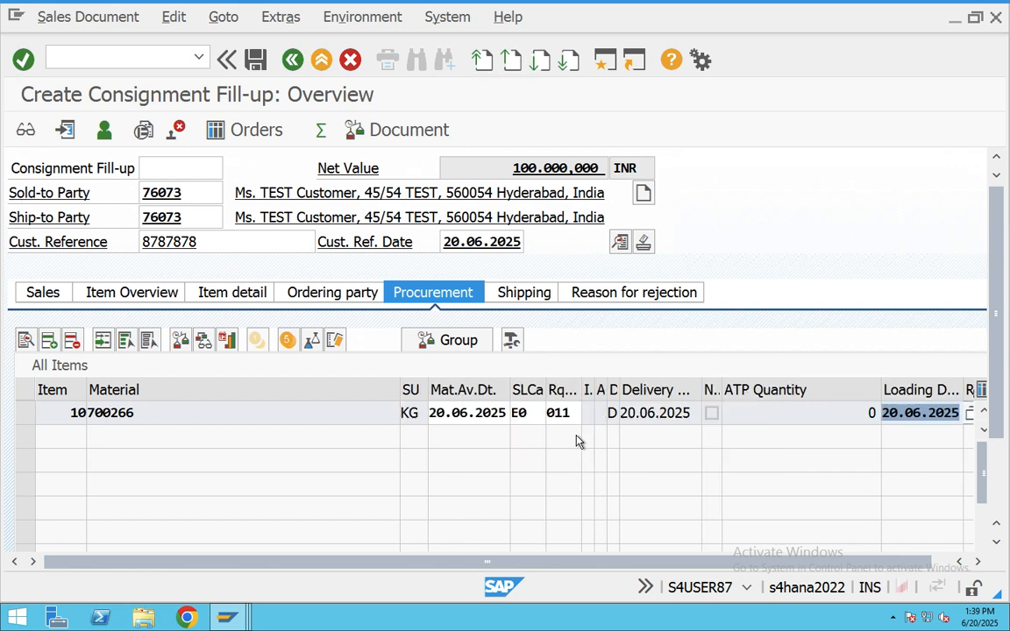
{"action": "key", "text": "Tab"}
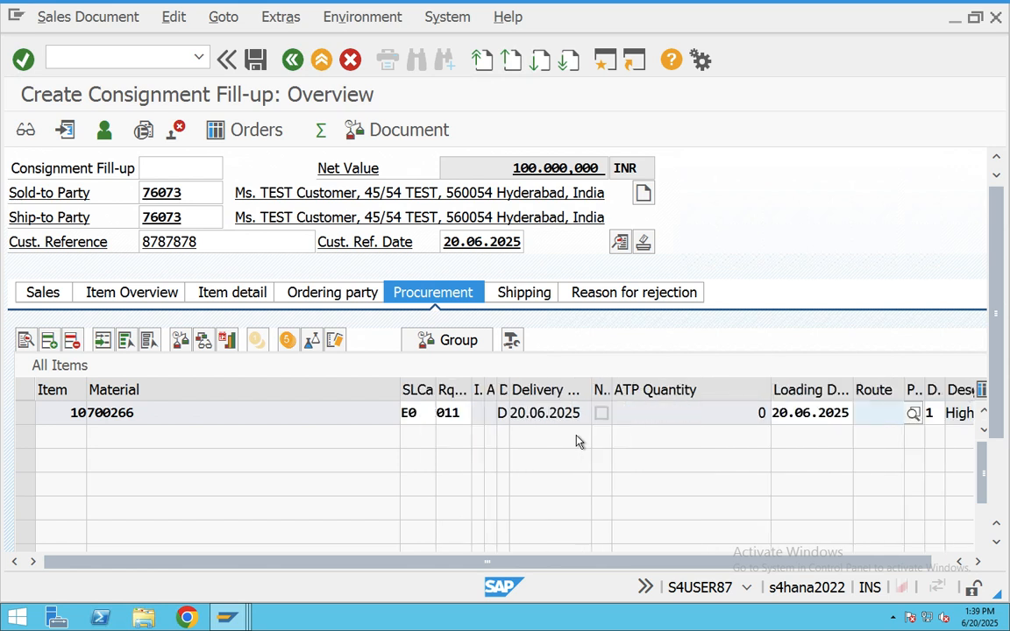
{"action": "key", "text": "Tab"}
{"action": "key", "text": "Tab"}
{"action": "key", "text": "Tab"}
{"action": "key", "text": "Tab"}
{"action": "key", "text": "Tab"}
{"action": "key", "text": "Tab"}
{"action": "key", "text": "Tab"}
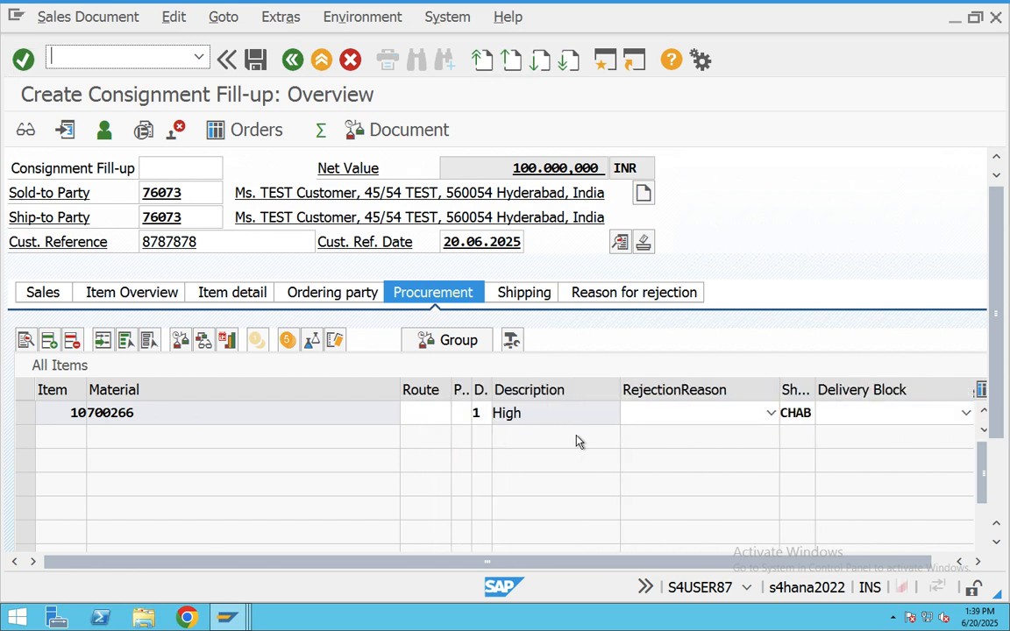
{"action": "key", "text": "Tab"}
{"action": "key", "text": "Tab"}
{"action": "key", "text": "Tab"}
{"action": "key", "text": "Tab"}
{"action": "key", "text": "Tab"}
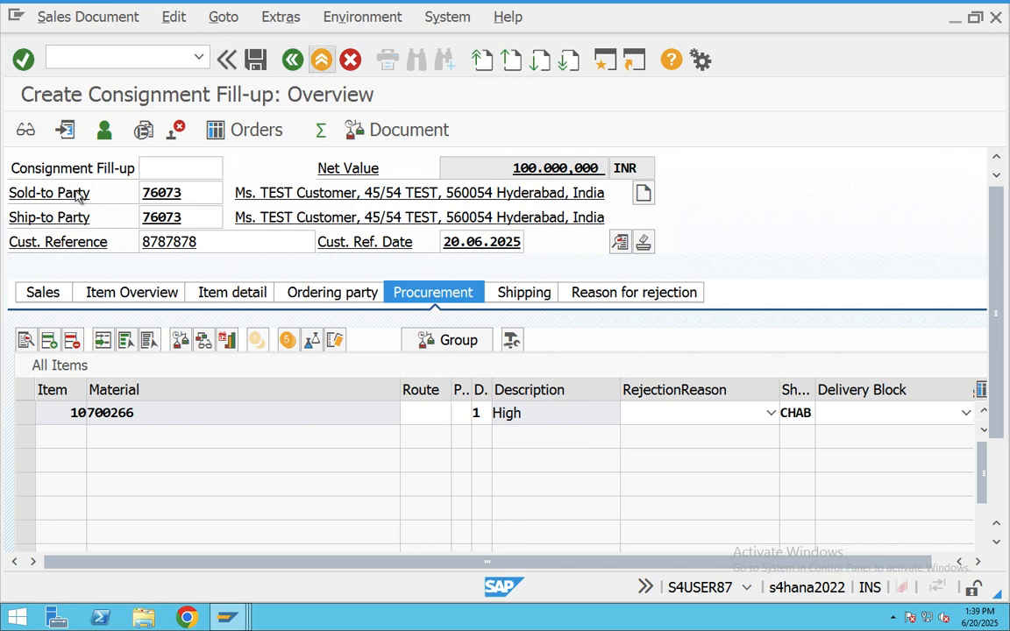
{"action": "double_click", "coordinate": [94, 413]}
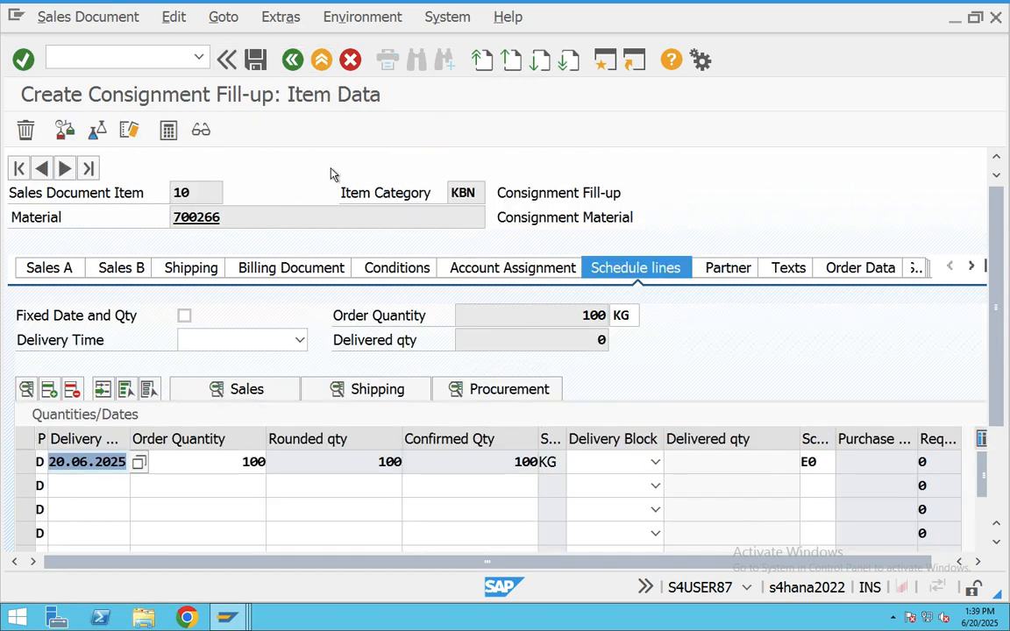
- Save the consignment fill-up 1079 and copy its full save message text
{"action": "left_click", "coordinate": [255, 73]}
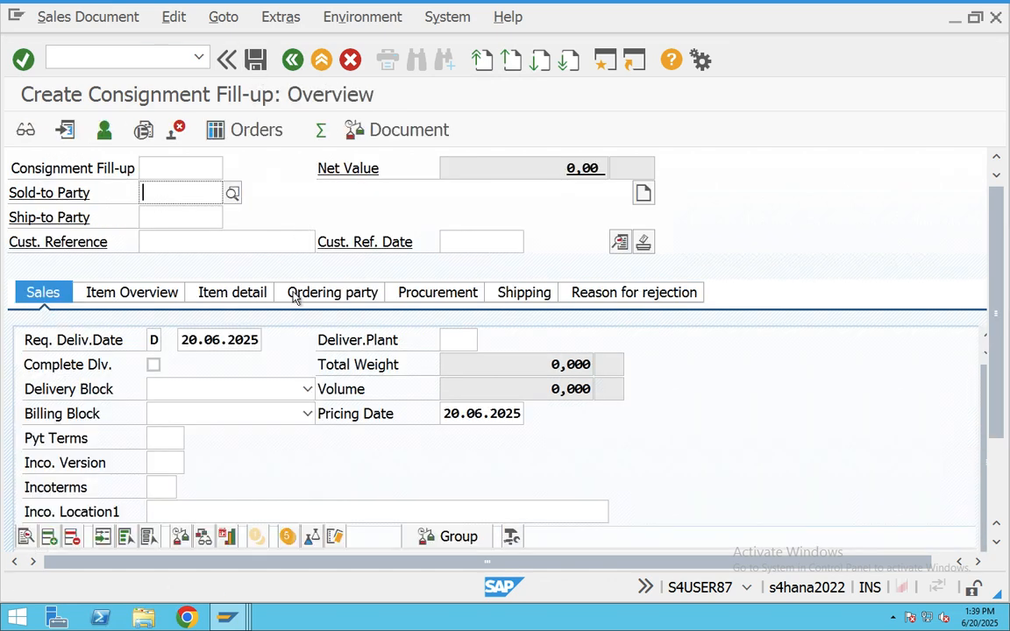
{"action": "double_click", "coordinate": [158, 586]}
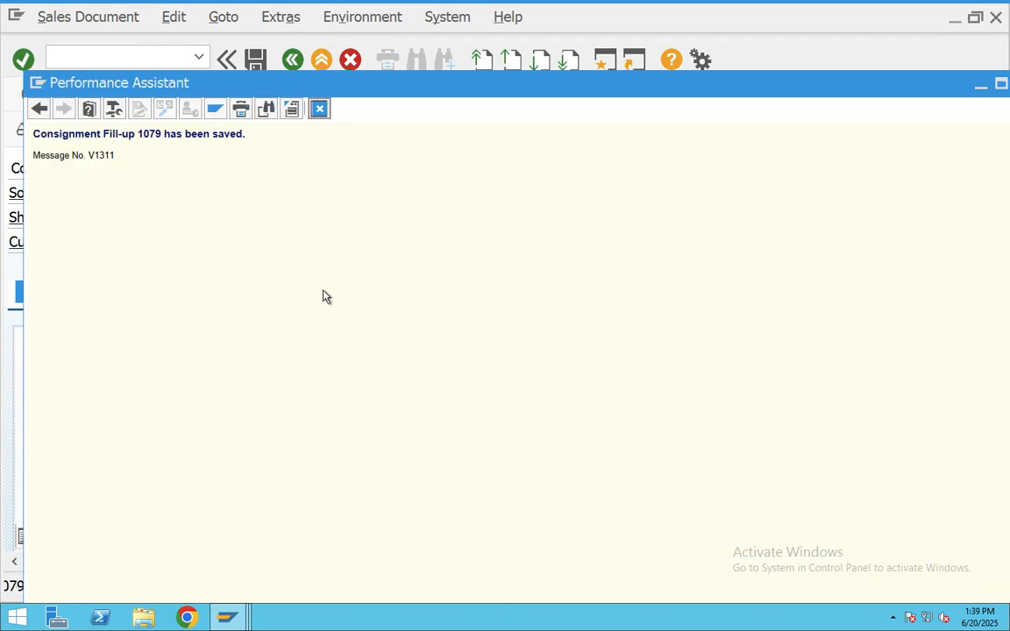
{"action": "left_click_drag", "start_coordinate": [169, 177], "coordinate": [21, 127]}
{"action": "key", "text": "super+c"}
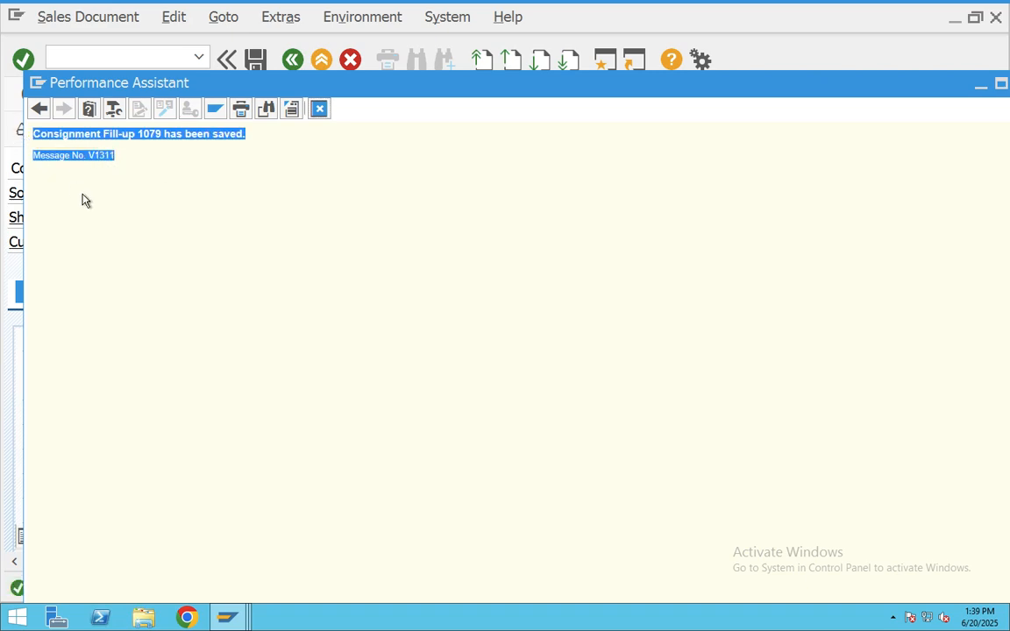
{"action": "key", "text": "super+Tab"}
{"action": "key", "text": "super+Tab"}
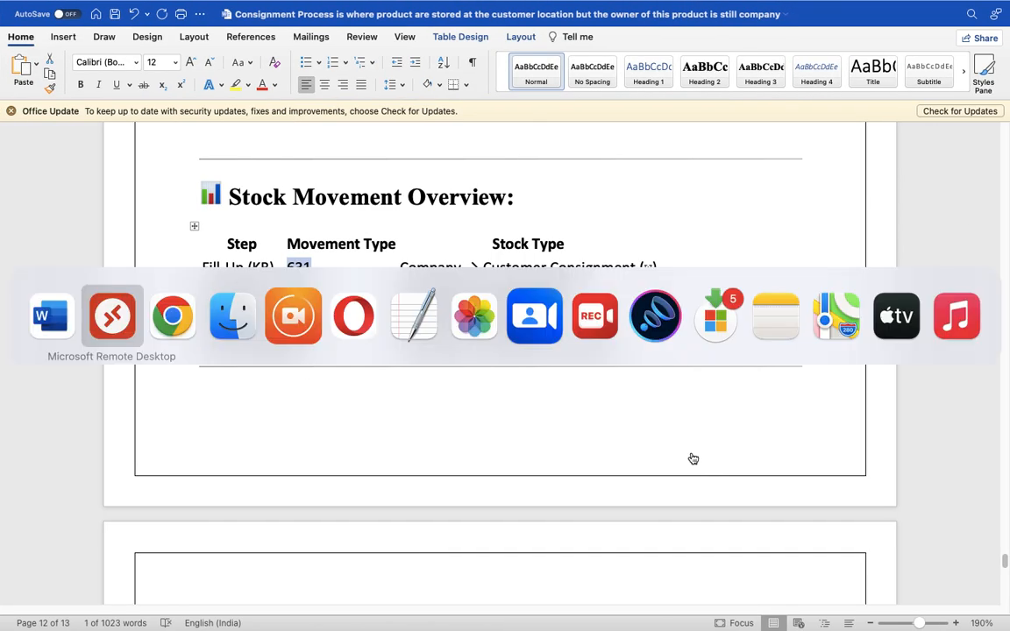
{"action": "key", "text": "super+Tab"}
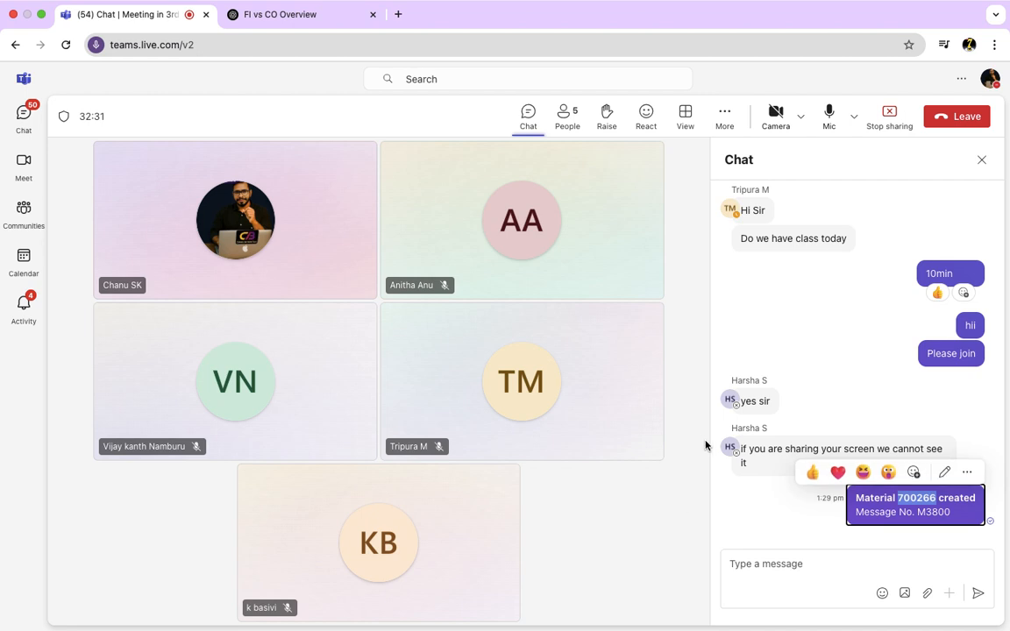
- Paste the Consignment Fill-up 1079 save message into the Teams meeting chat and send it
{"action": "left_click", "coordinate": [746, 564]}
{"action": "key", "text": "super+v"}
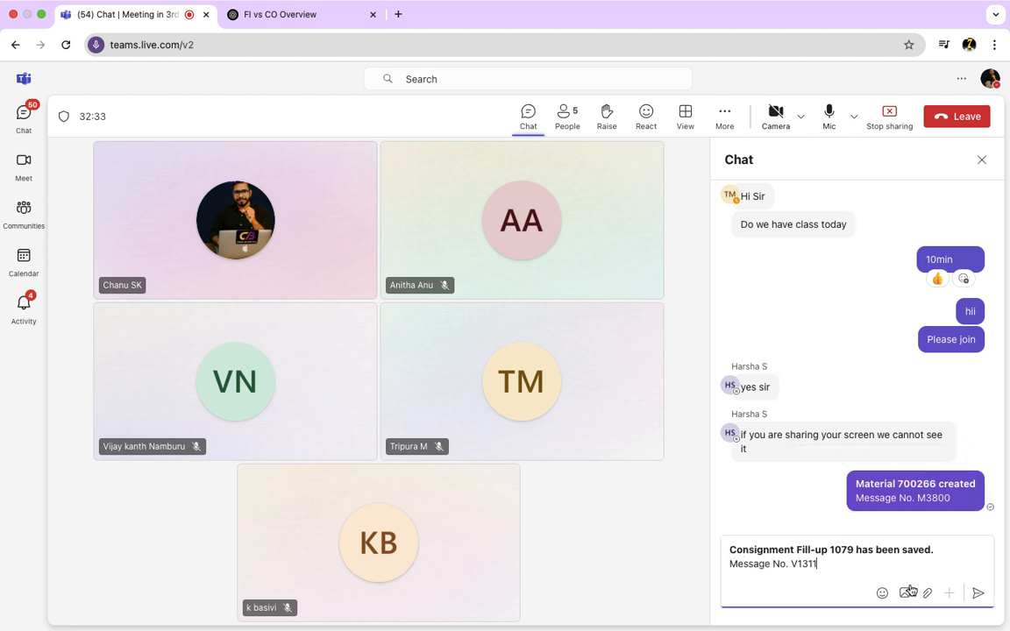
{"action": "left_click", "coordinate": [978, 593]}
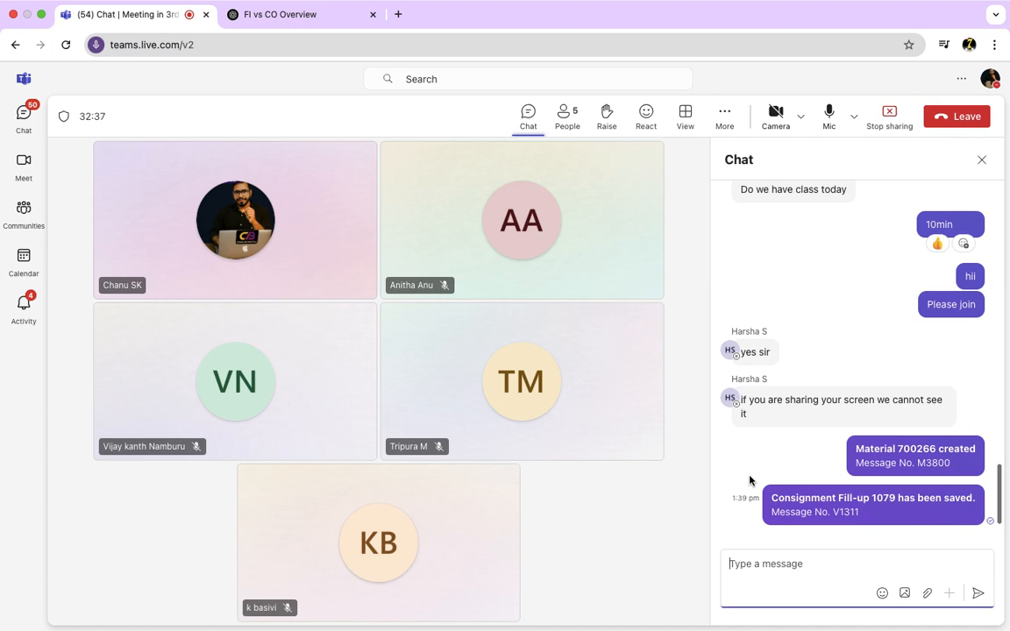
{"action": "key", "text": "super+Tab"}
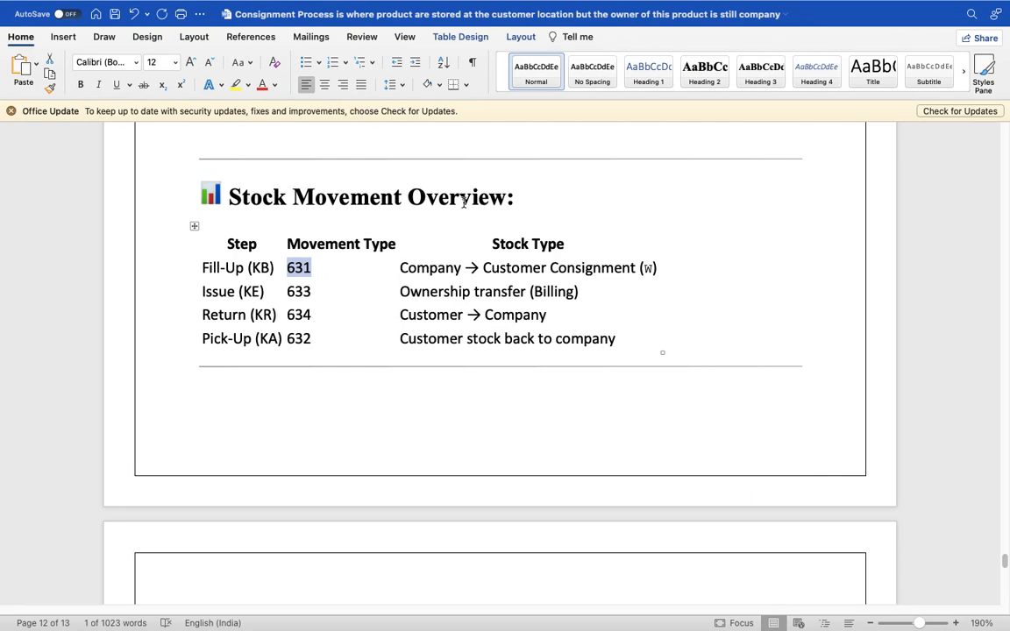
{"action": "key", "text": "super+Tab"}
{"action": "key", "text": "super+Tab"}
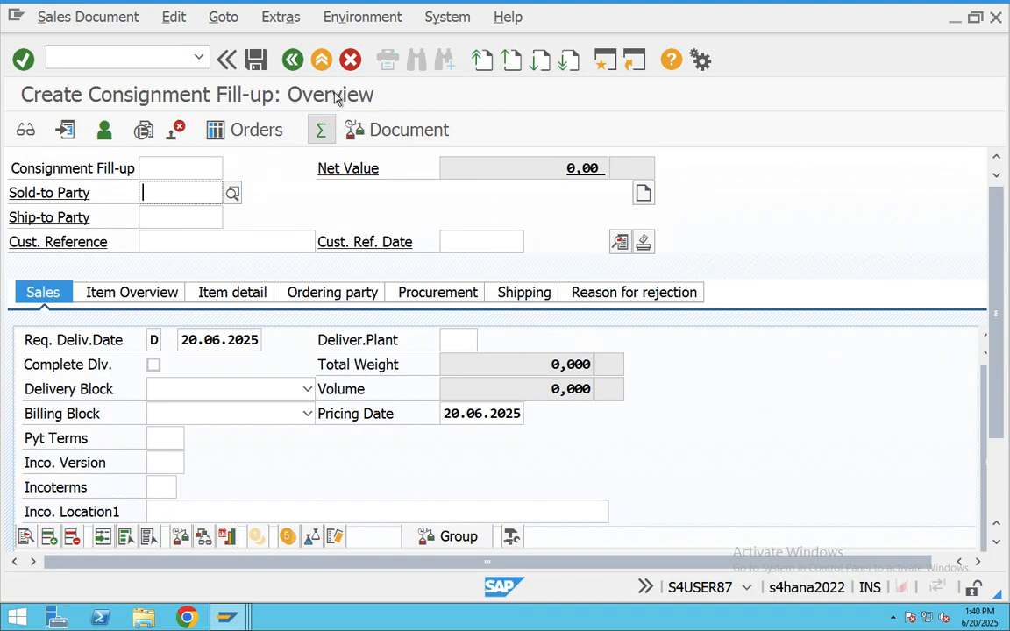
- Run MMBE for material 700266 and check 500,000 unrestricted stock at plant CHAB/BAN1
{"action": "left_click", "coordinate": [323, 61]}
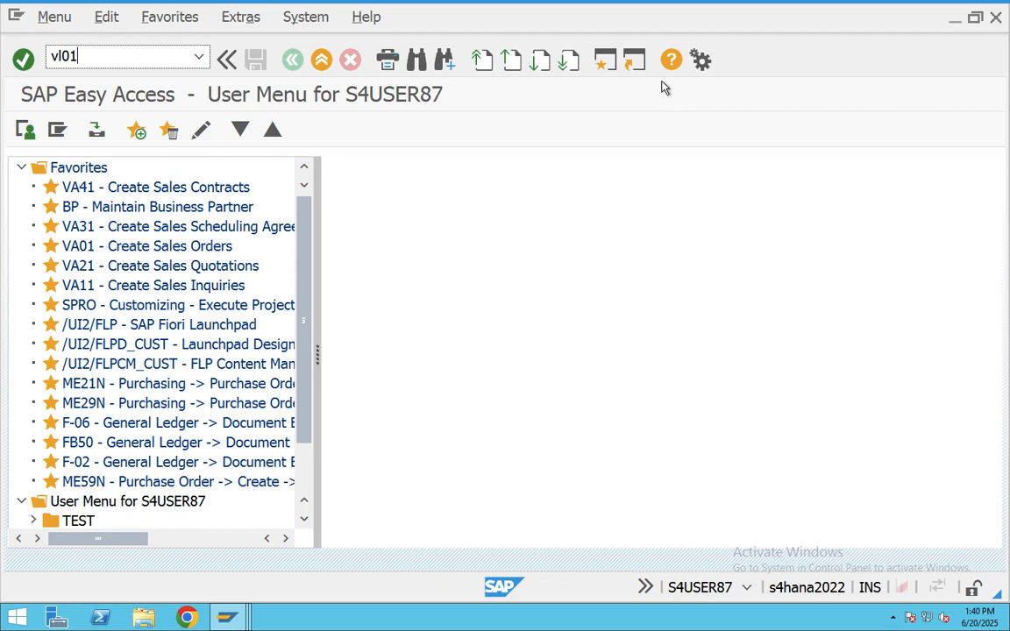
{"action": "key", "text": "Return"}
{"action": "type", "text": "MMBE"}
{"action": "key", "text": "Return"}
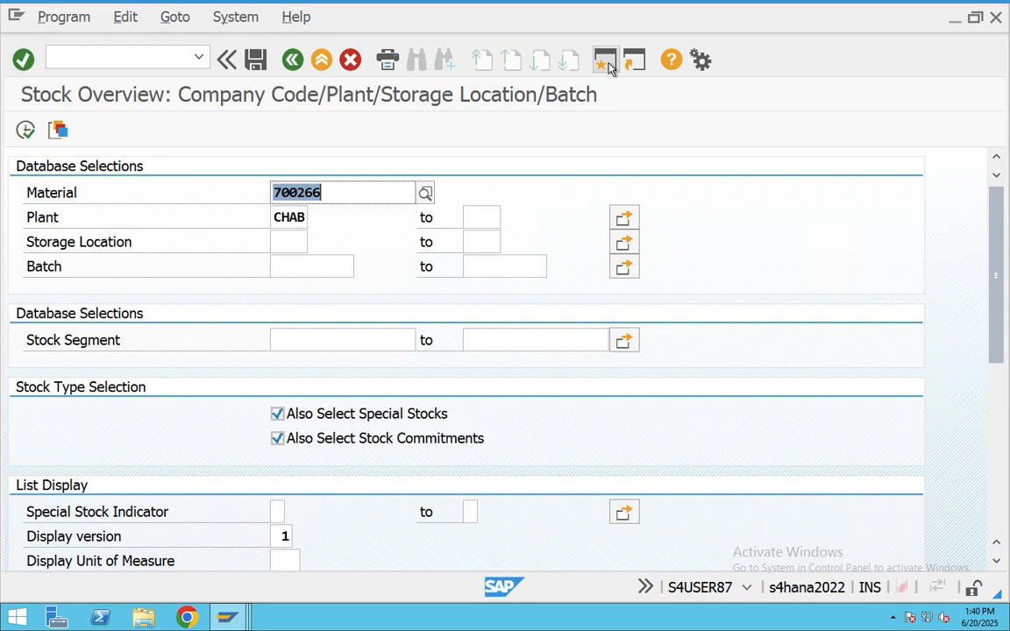
{"action": "left_click", "coordinate": [25, 130]}
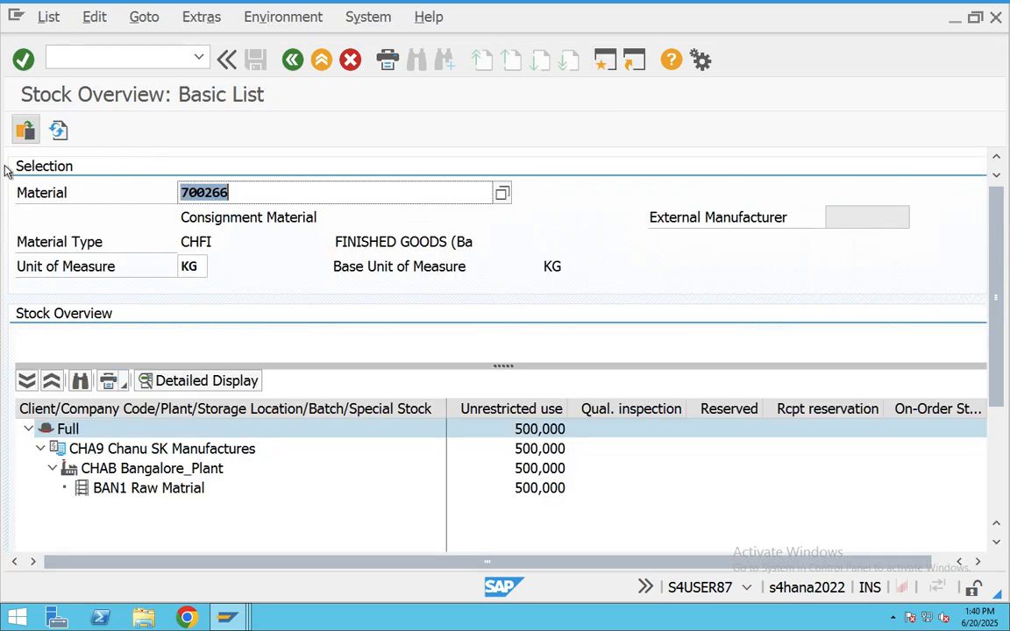
{"action": "left_click", "coordinate": [524, 488]}
{"action": "left_click", "coordinate": [533, 471]}
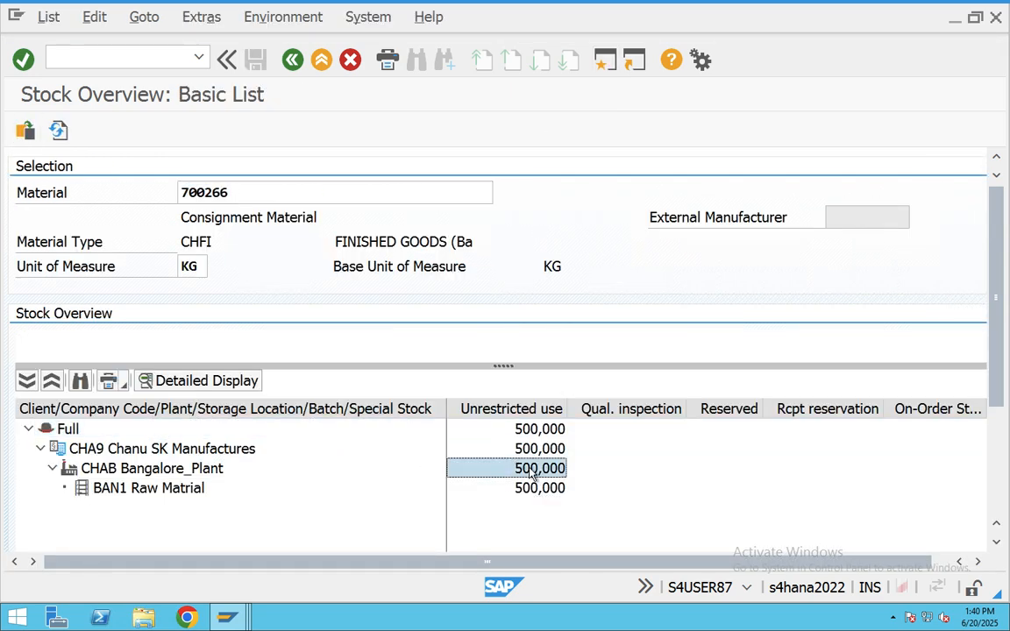
- Close the Depreciation Run, G/L Account, spool, Materials List and duplicate stock windows, keeping Easy Access
{"action": "left_click", "coordinate": [226, 619]}
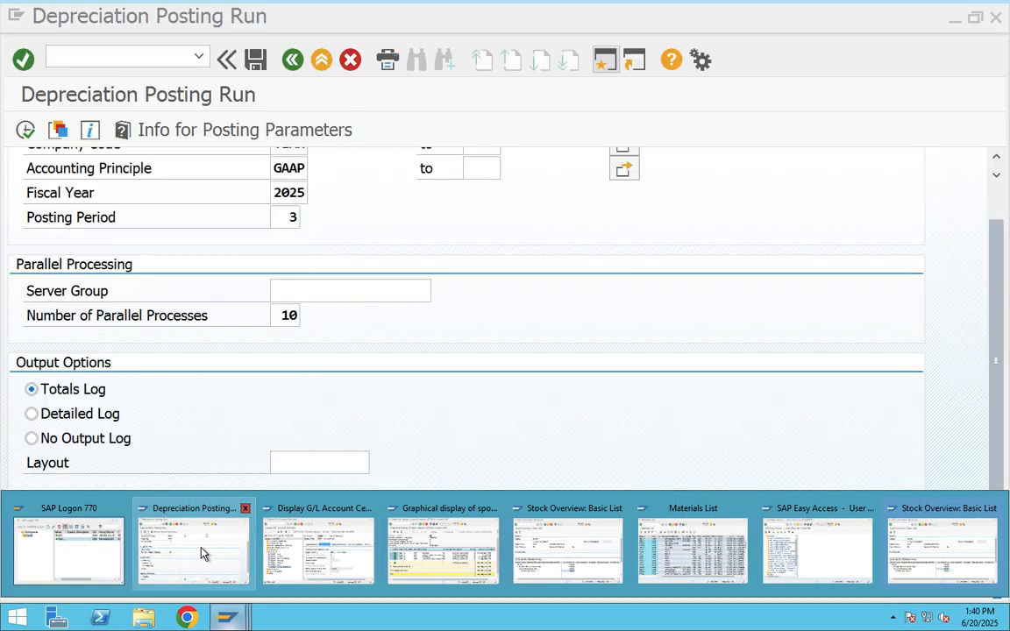
{"action": "left_click", "coordinate": [246, 509]}
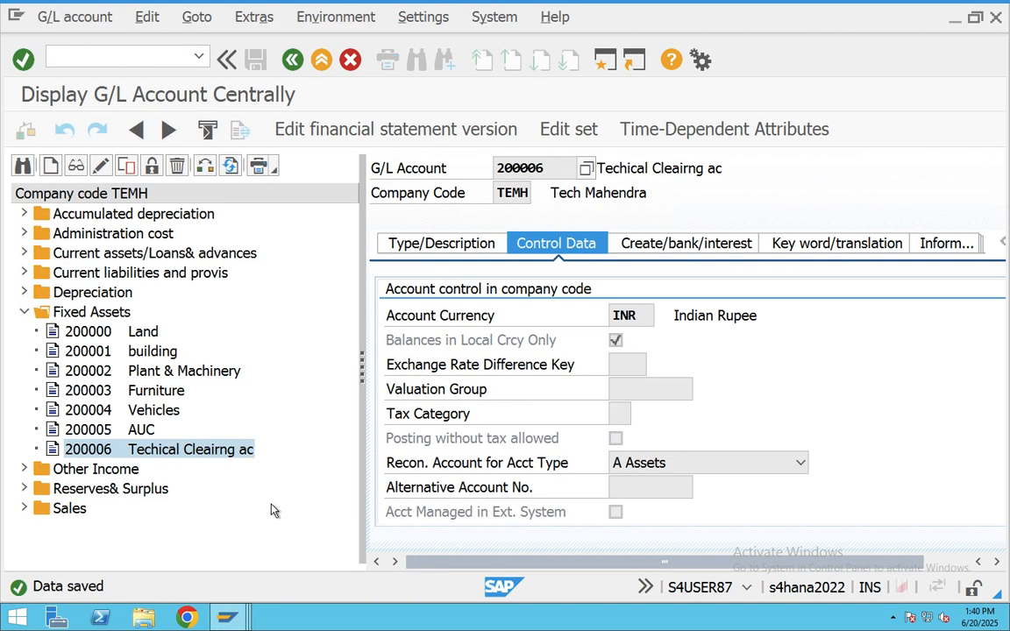
{"action": "left_click", "coordinate": [279, 497]}
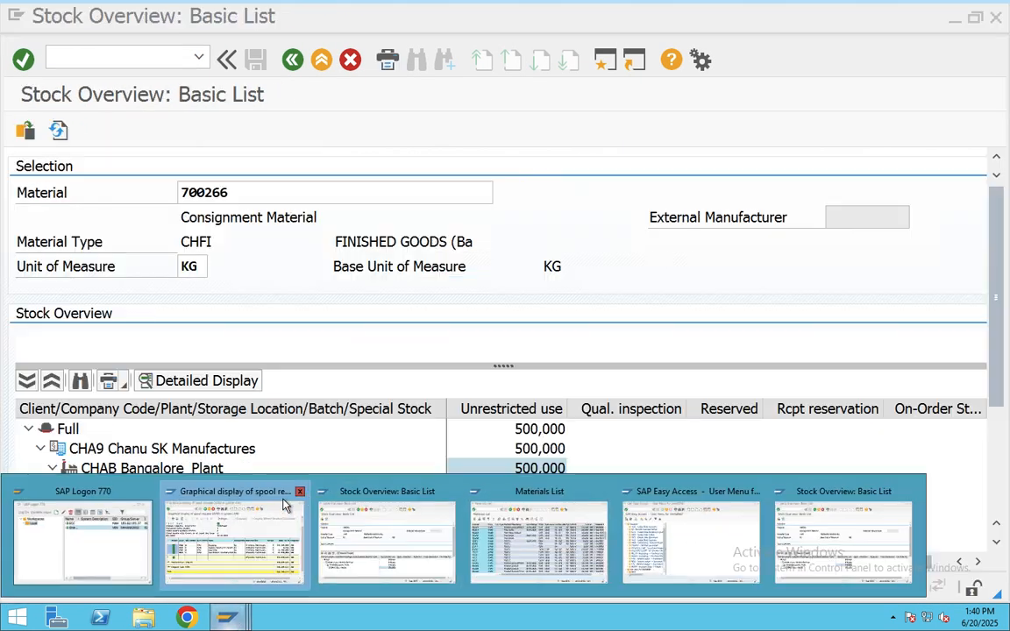
{"action": "left_click", "coordinate": [299, 493]}
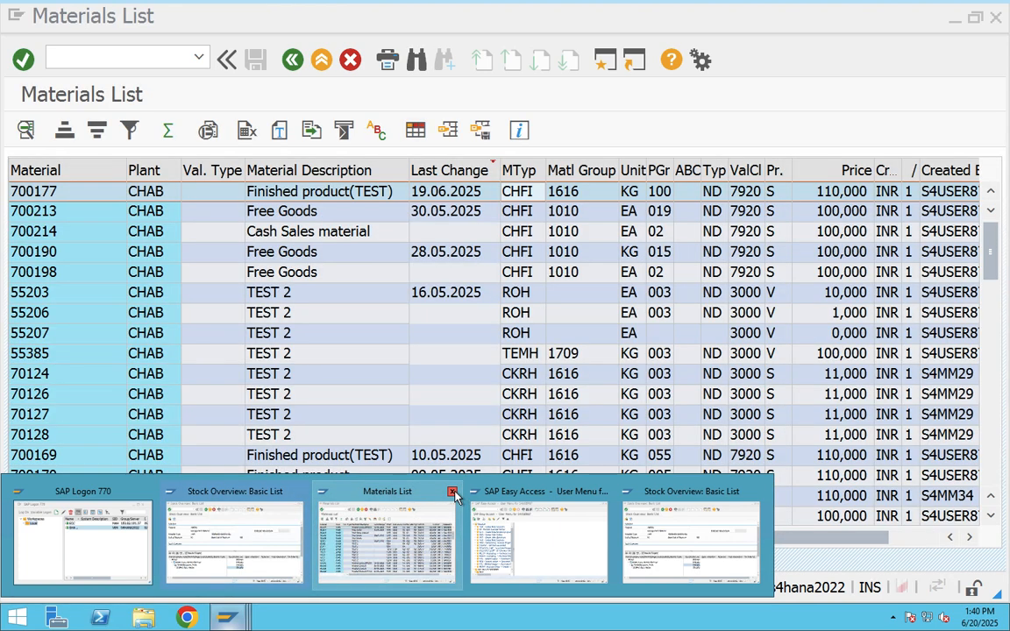
{"action": "left_click", "coordinate": [453, 494]}
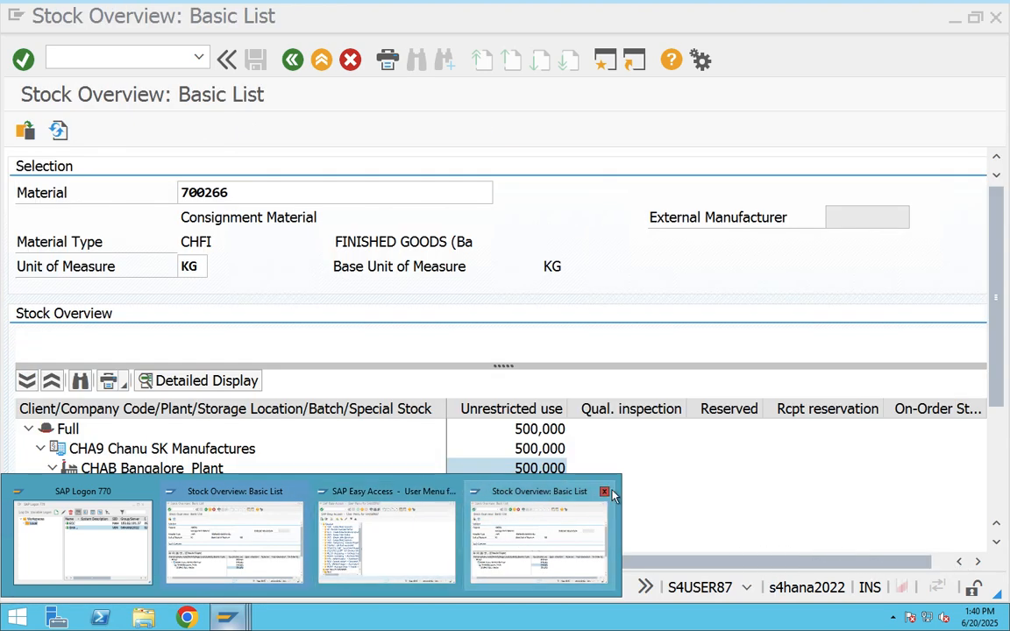
{"action": "left_click", "coordinate": [299, 493]}
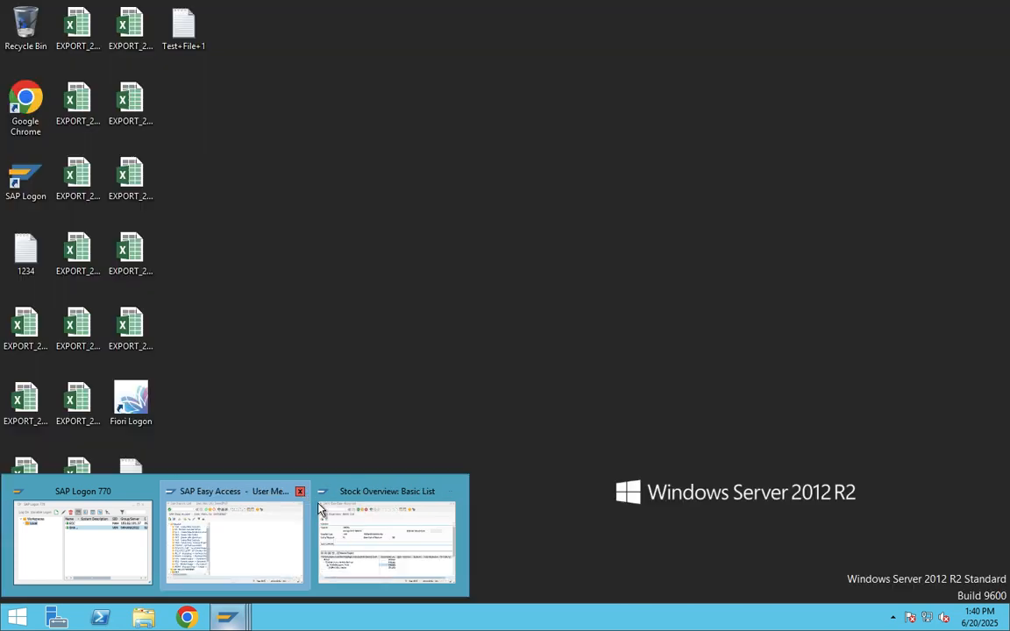
{"action": "left_click", "coordinate": [294, 533]}
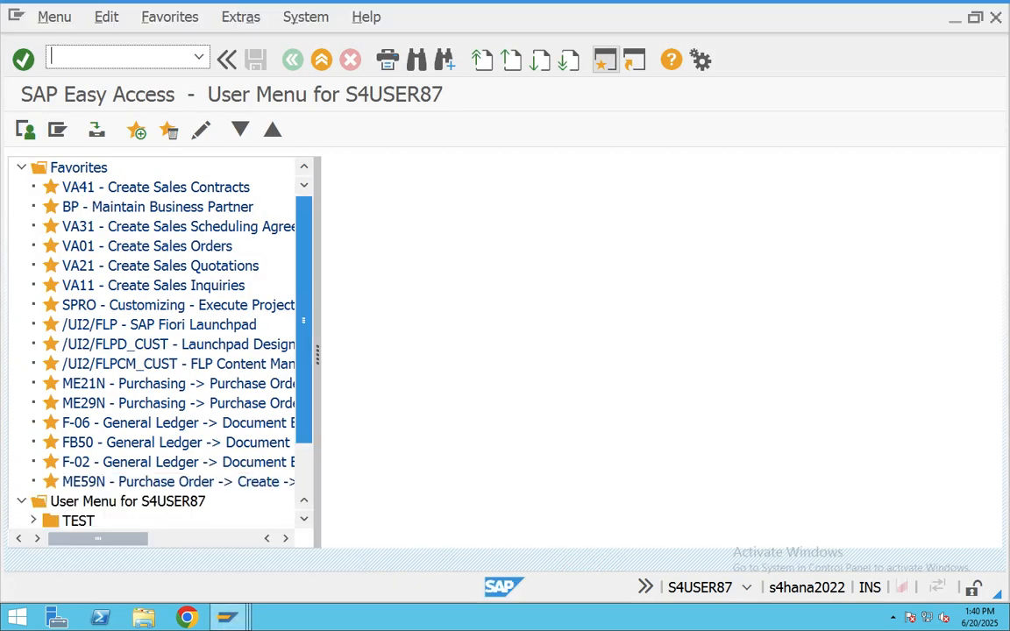
- Start an outbound delivery (VL01N) for order 1079 from shipping point CHAB
{"action": "type", "text": "VL01N"}
{"action": "key", "text": "Return"}
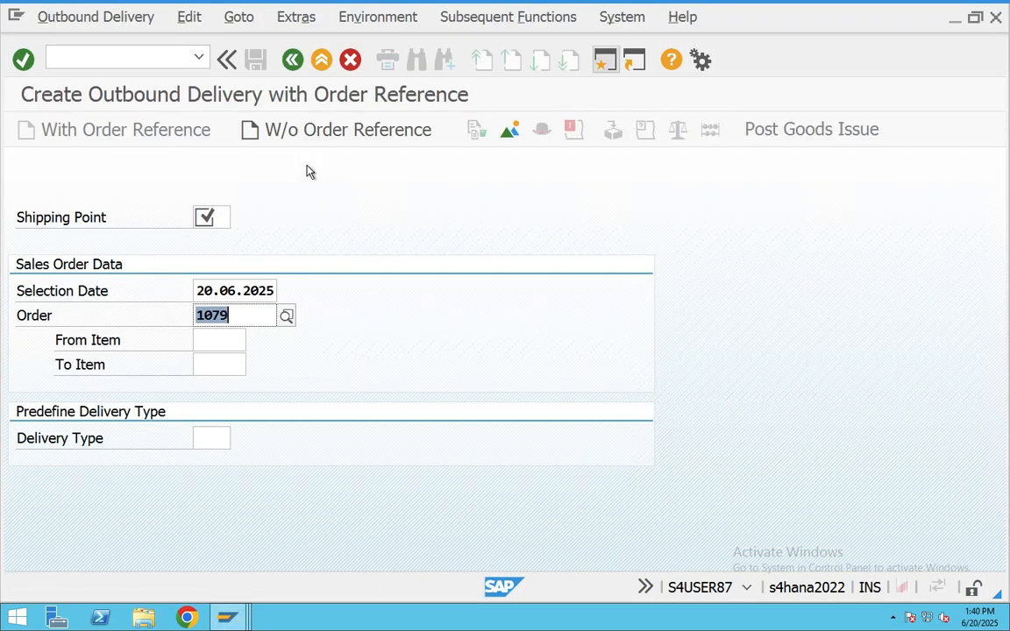
{"action": "left_click", "coordinate": [225, 214]}
{"action": "left_click", "coordinate": [225, 213]}
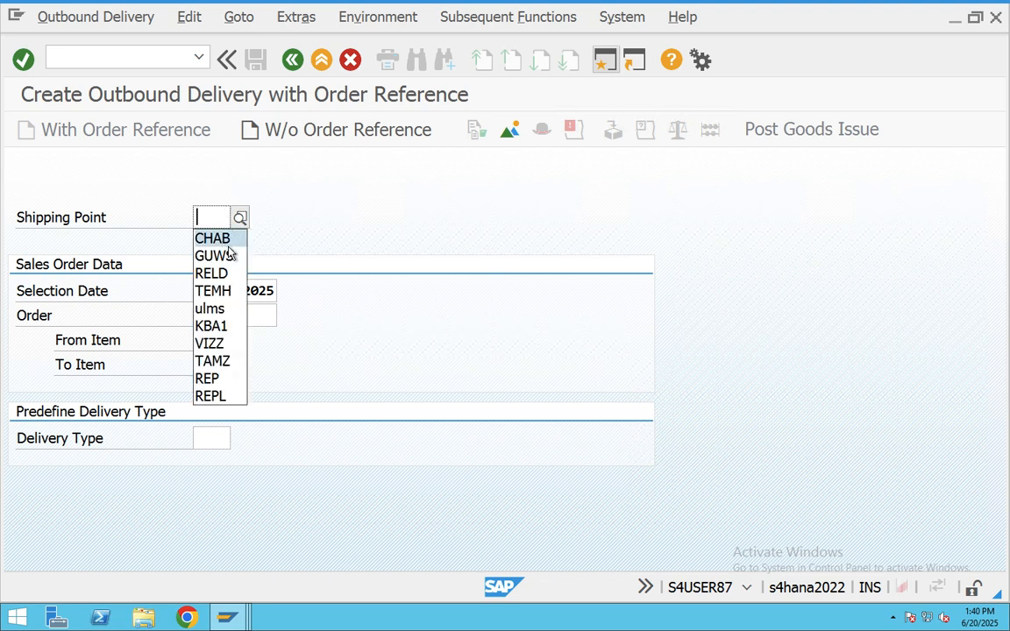
{"action": "left_click", "coordinate": [226, 241]}
{"action": "key", "text": "Return"}
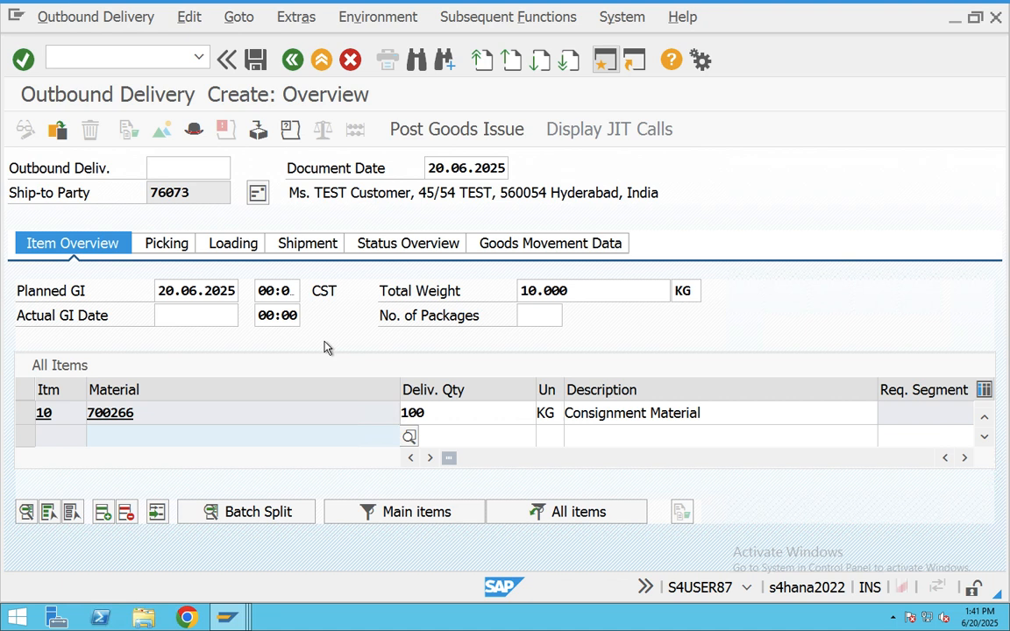
- Set item 10's storage location to BAN1 on the picking data
{"action": "left_click", "coordinate": [175, 243]}
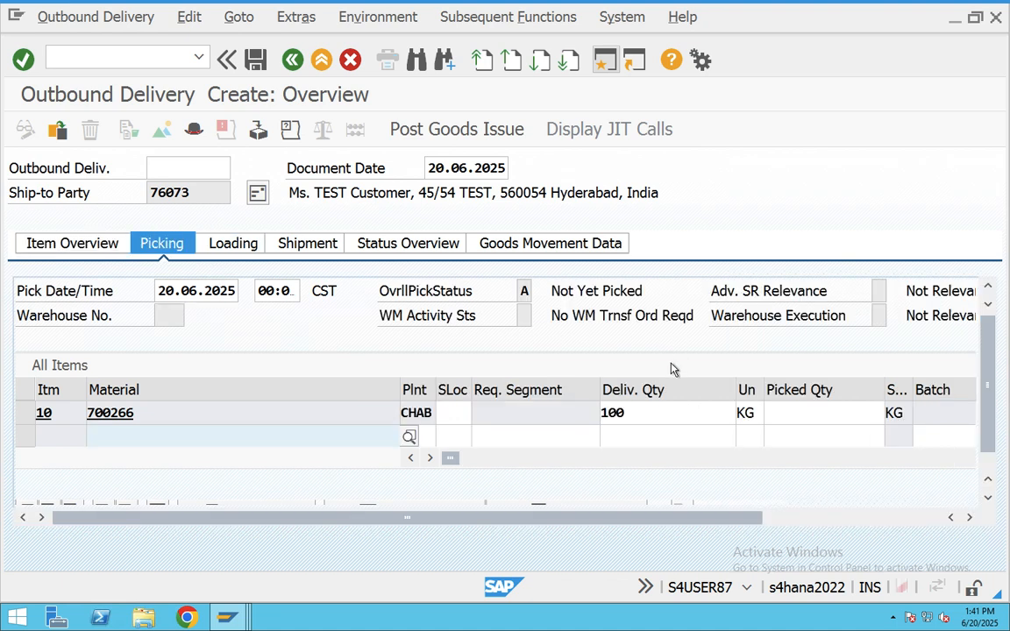
{"action": "left_click", "coordinate": [461, 415]}
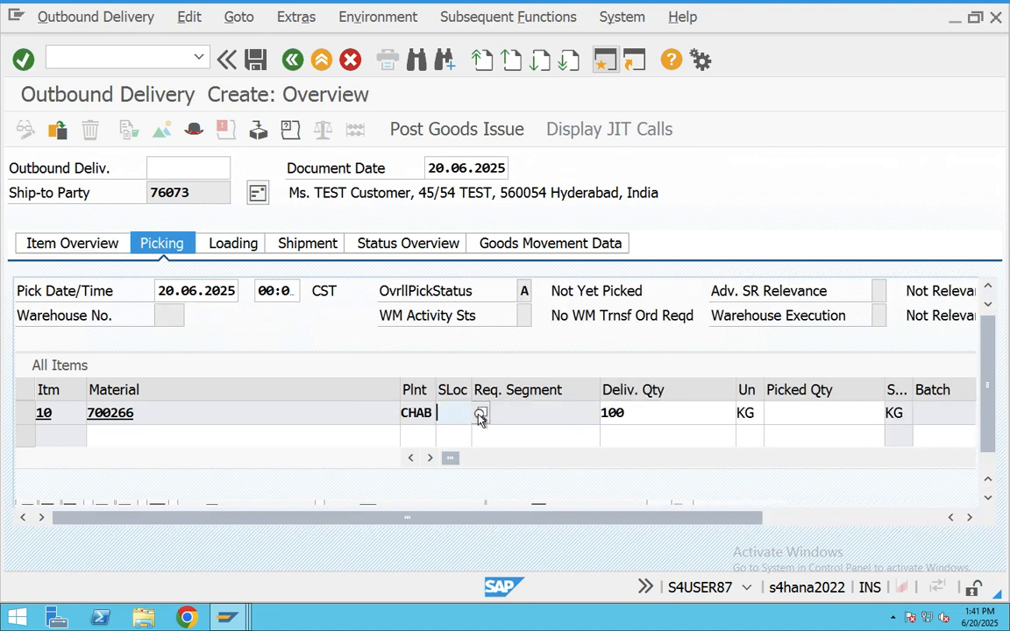
{"action": "left_click", "coordinate": [481, 414]}
{"action": "double_click", "coordinate": [158, 352]}
{"action": "key", "text": "Tab"}
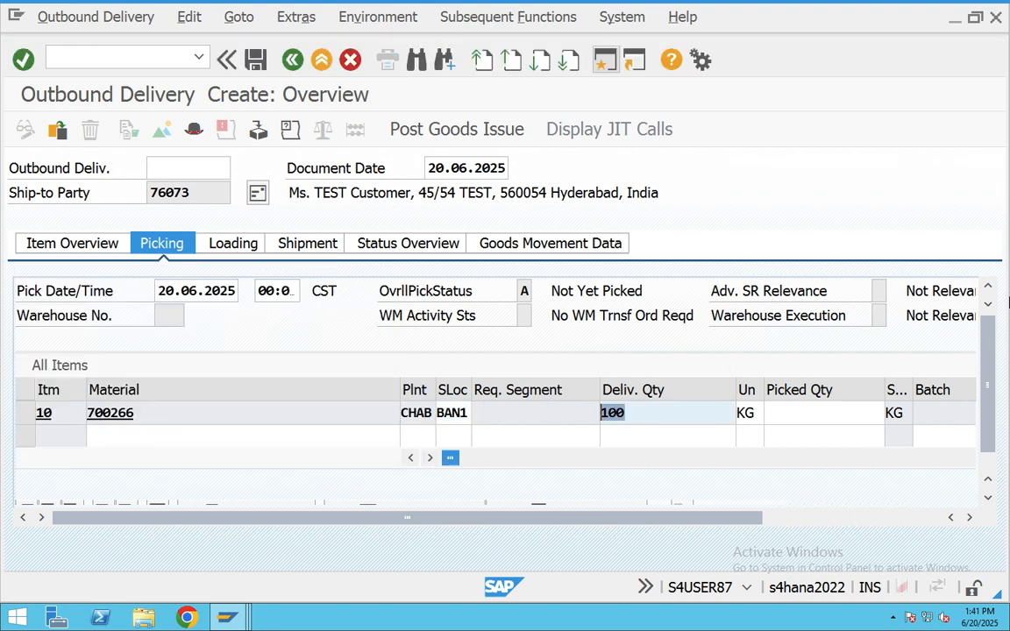
- Attempt the goods issue and review the not-yet-picked error log
{"action": "left_click", "coordinate": [444, 130]}
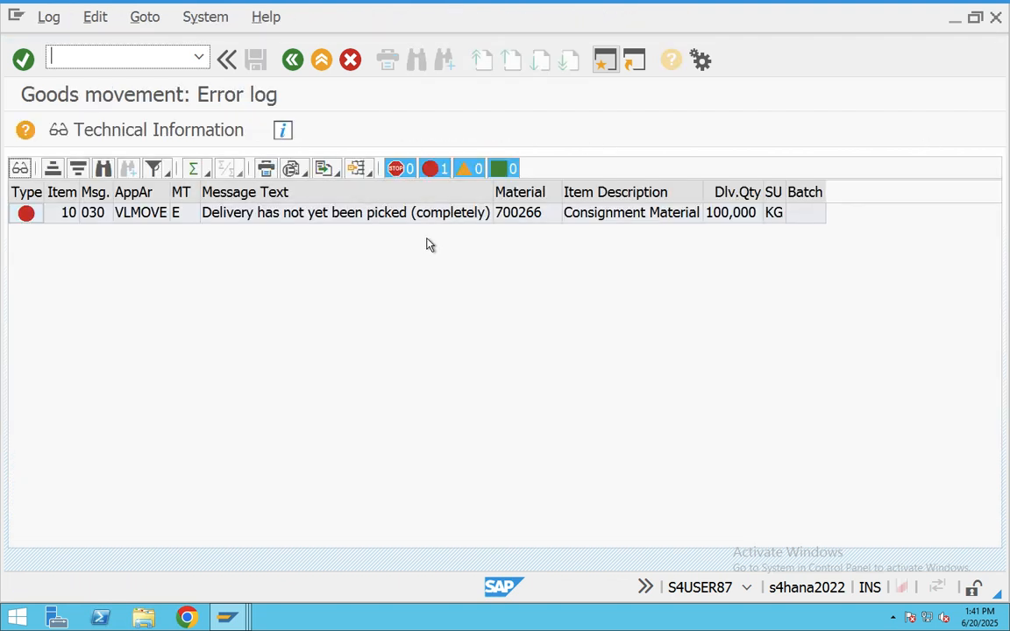
{"action": "left_click", "coordinate": [378, 214]}
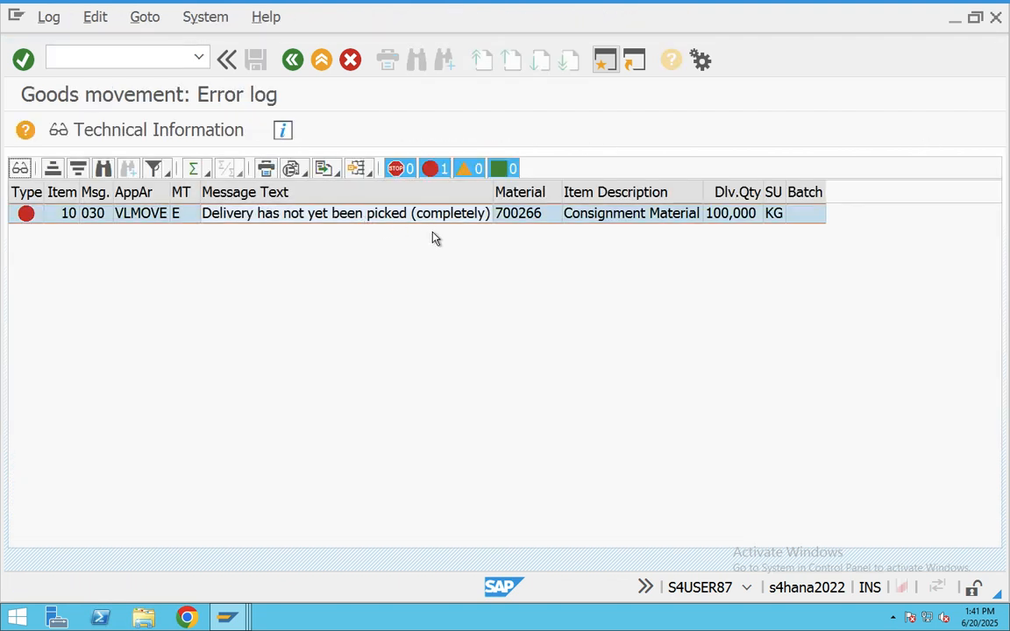
{"action": "left_click", "coordinate": [293, 62]}
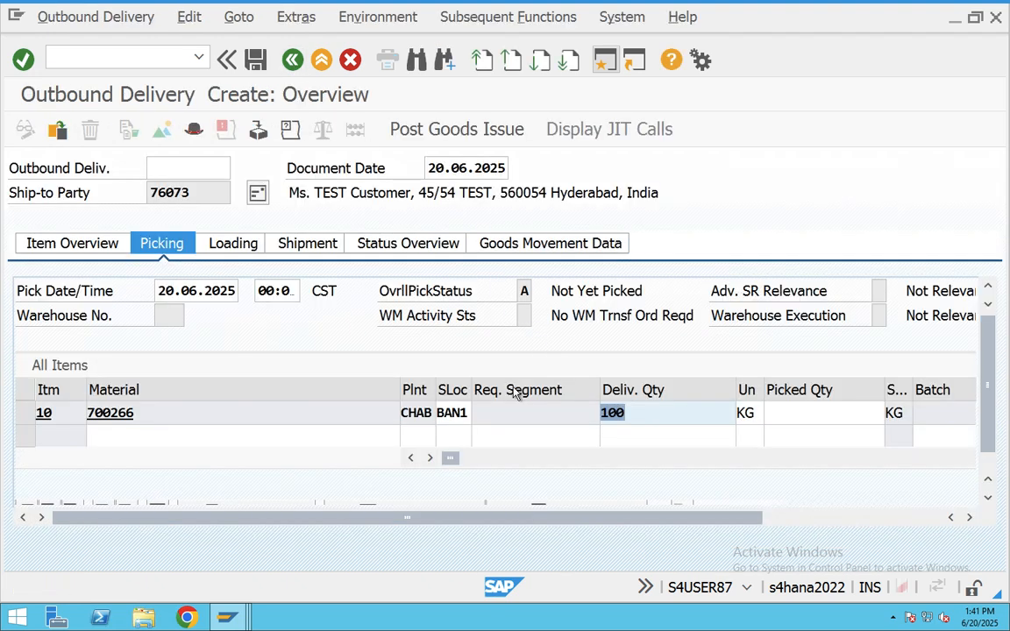
- Enter picked quantity 100 for item 10 and post goods issue, saving delivery 80000579
{"action": "left_click", "coordinate": [794, 413]}
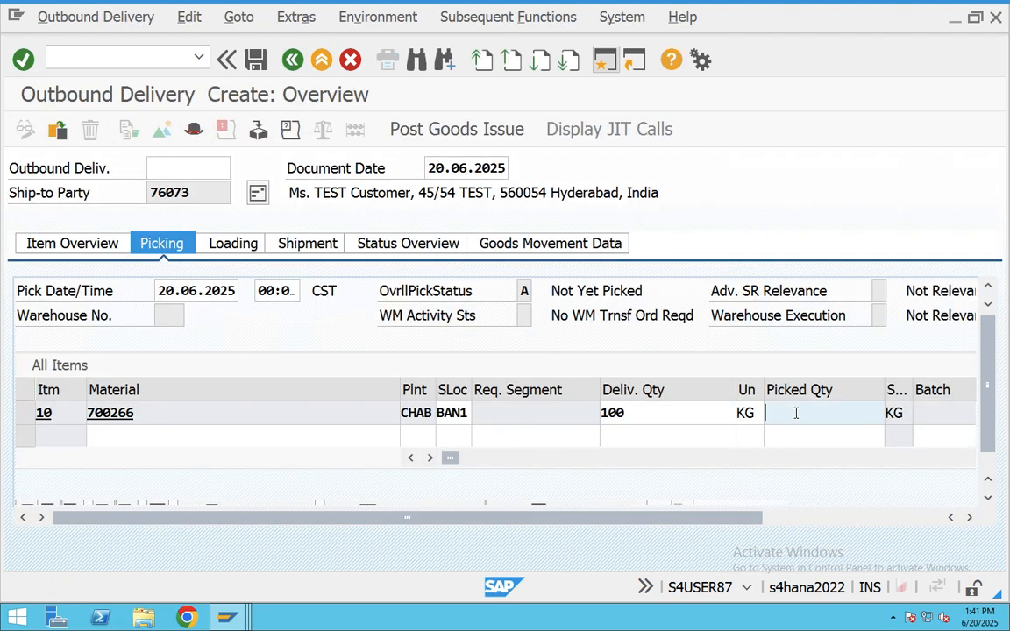
{"action": "left_click", "coordinate": [797, 413]}
{"action": "left_click", "coordinate": [781, 435]}
{"action": "left_click", "coordinate": [429, 135]}
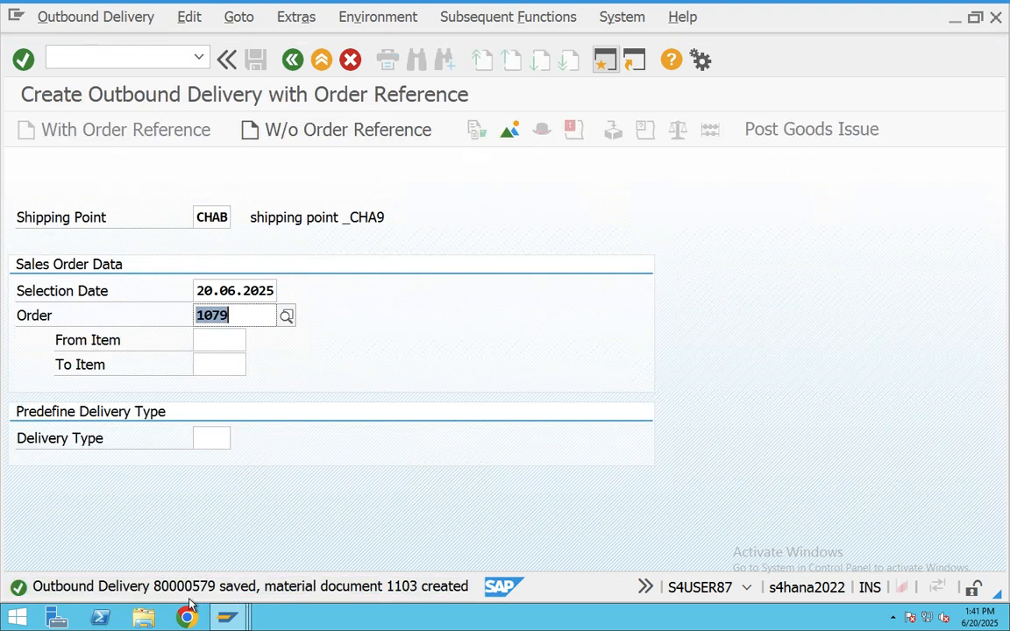
{"action": "left_click", "coordinate": [359, 583]}
{"action": "left_click", "coordinate": [360, 586]}
- Copy the outbound delivery 80000579 save message text
{"action": "left_click_drag", "start_coordinate": [117, 156], "coordinate": [35, 147]}
{"action": "key", "text": "super+c"}
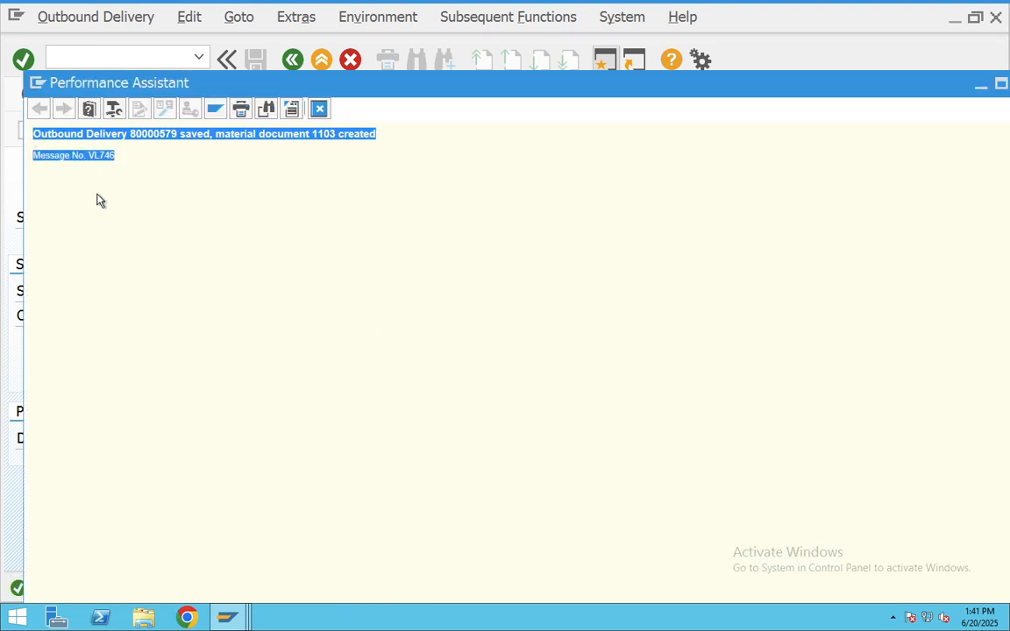
{"action": "key", "text": "super+Tab"}
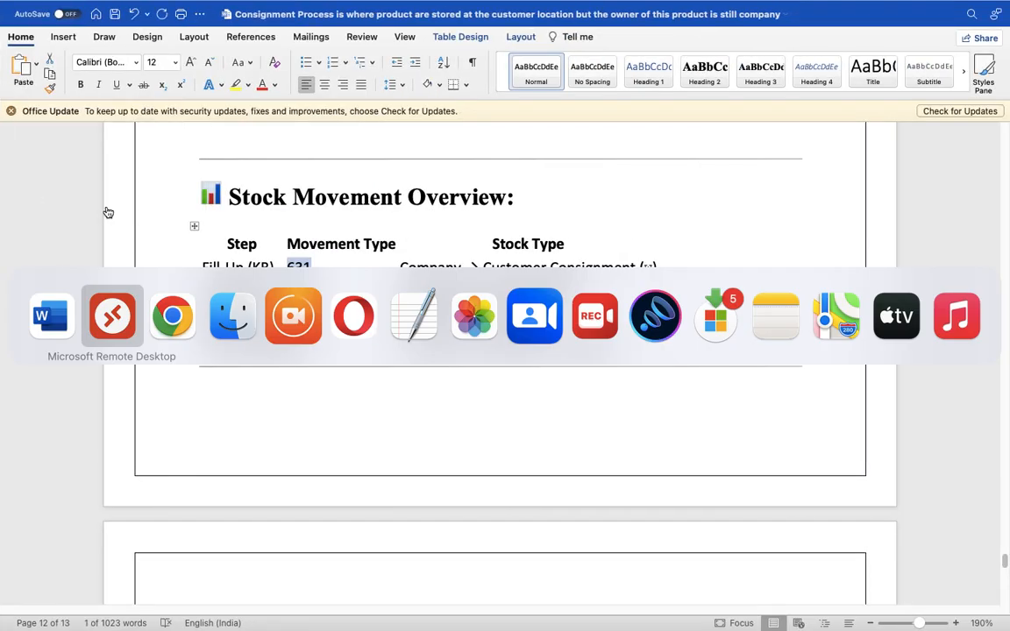
{"action": "key", "text": "super+Tab"}
{"action": "key", "text": "super+Tab"}
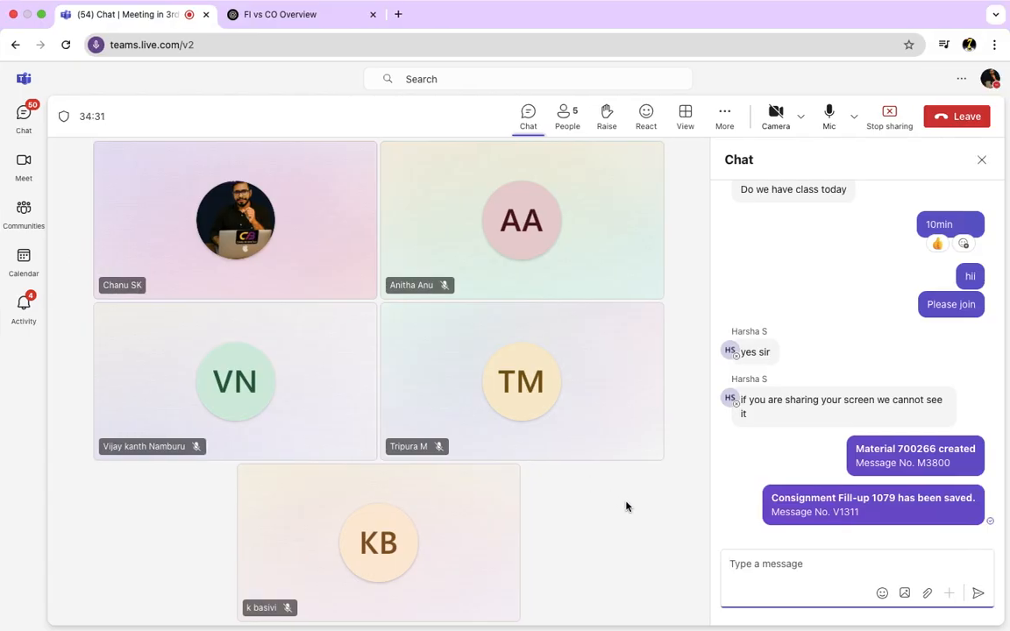
- Post the delivery confirmation in the Teams meeting chat, then close SAP's message details window
{"action": "key", "text": "super+v"}
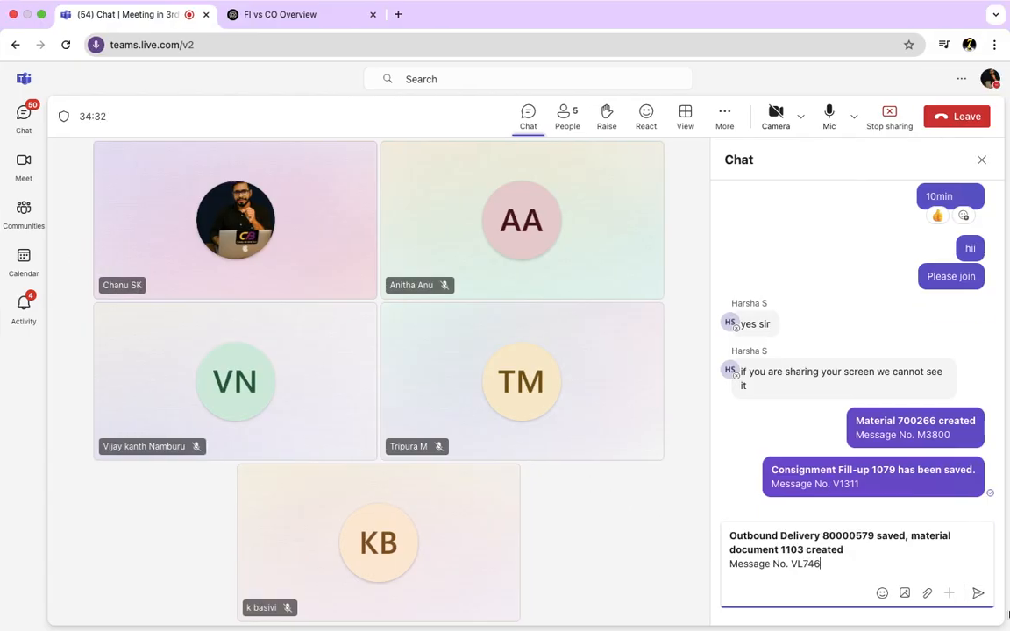
{"action": "left_click", "coordinate": [977, 597]}
{"action": "key", "text": "super+Tab"}
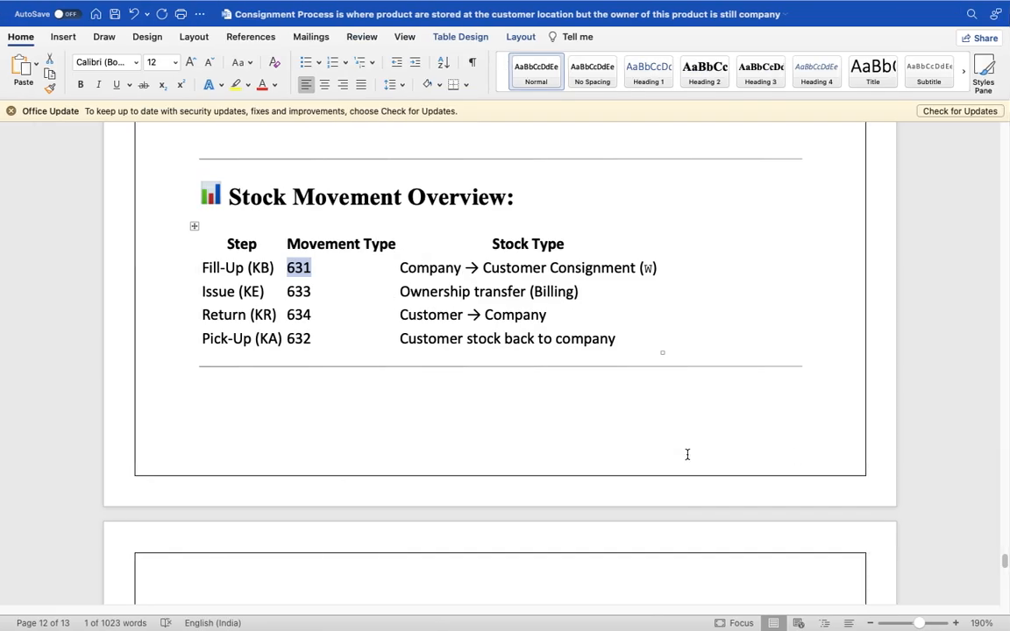
{"action": "key", "text": "super+Tab"}
{"action": "key", "text": "super+Tab"}
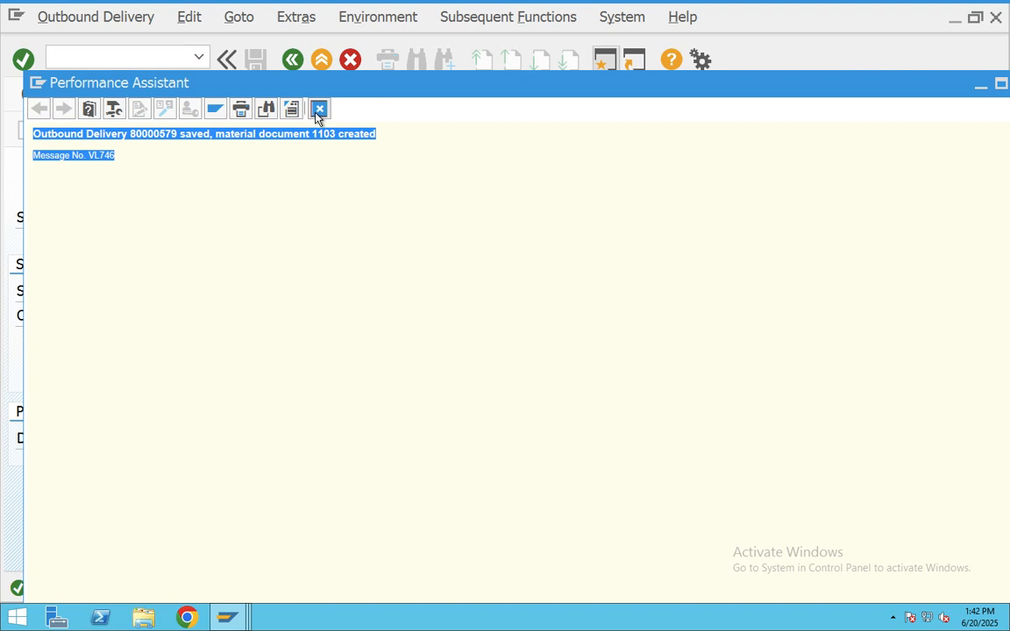
{"action": "left_click", "coordinate": [318, 109]}
- Run MMBE to list stock for material 700266 at plant CHAB
{"action": "left_click", "coordinate": [321, 63]}
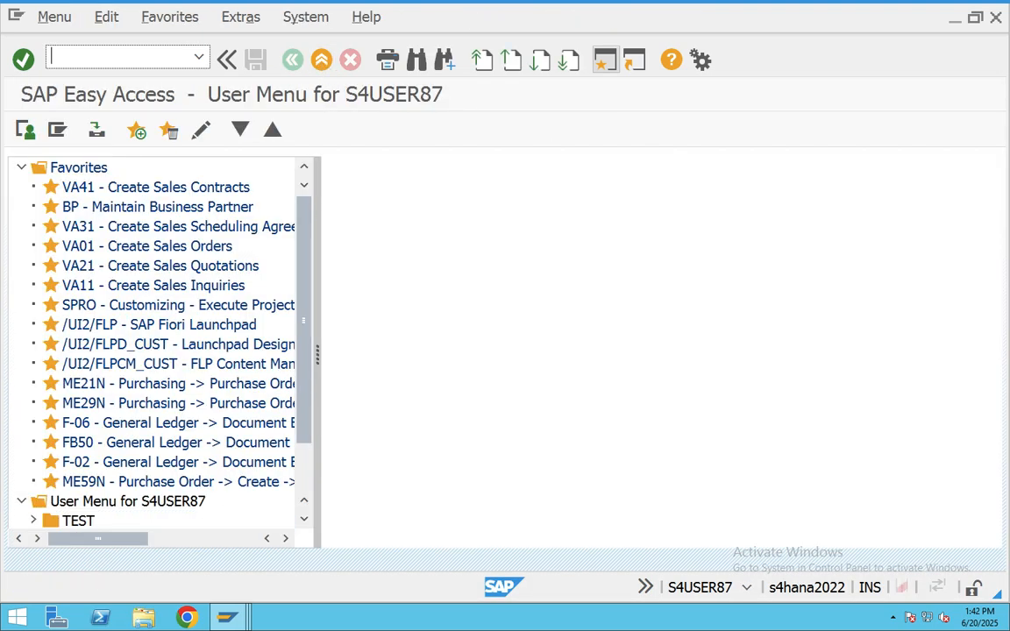
{"action": "type", "text": "mmbe"}
{"action": "key", "text": "Return"}
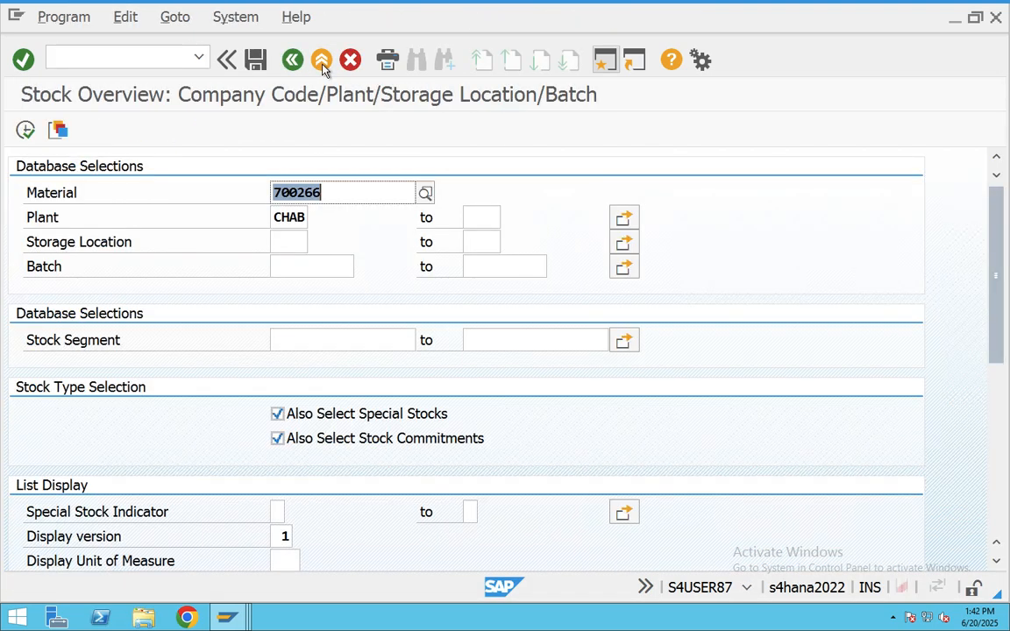
{"action": "left_click", "coordinate": [26, 129]}
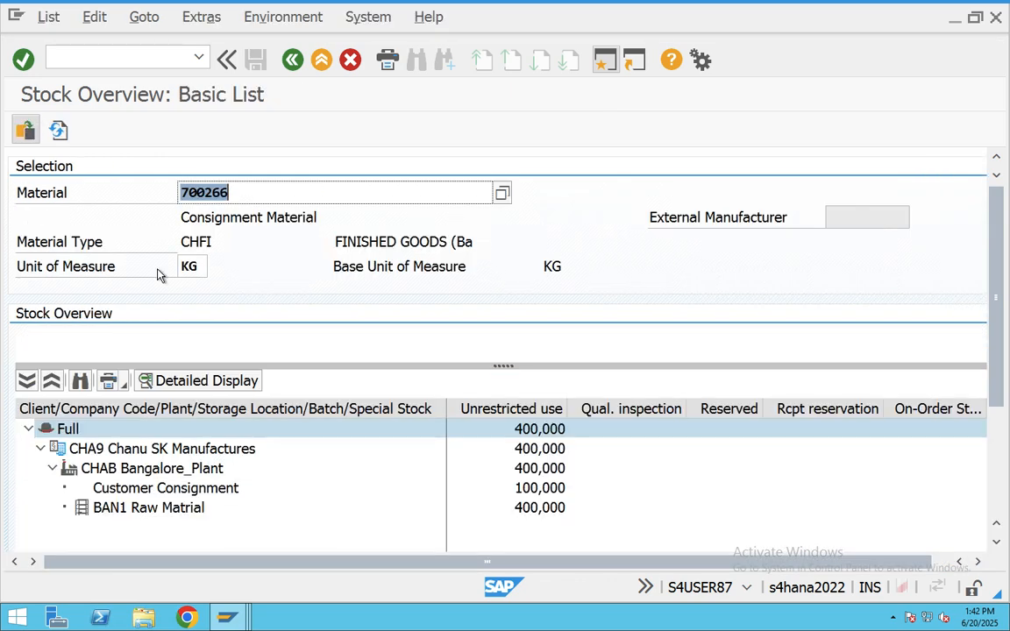
- Confirm 100,000 in customer consignment and 400,000 left in BAN1, then exit to Easy Access
{"action": "left_click", "coordinate": [267, 493]}
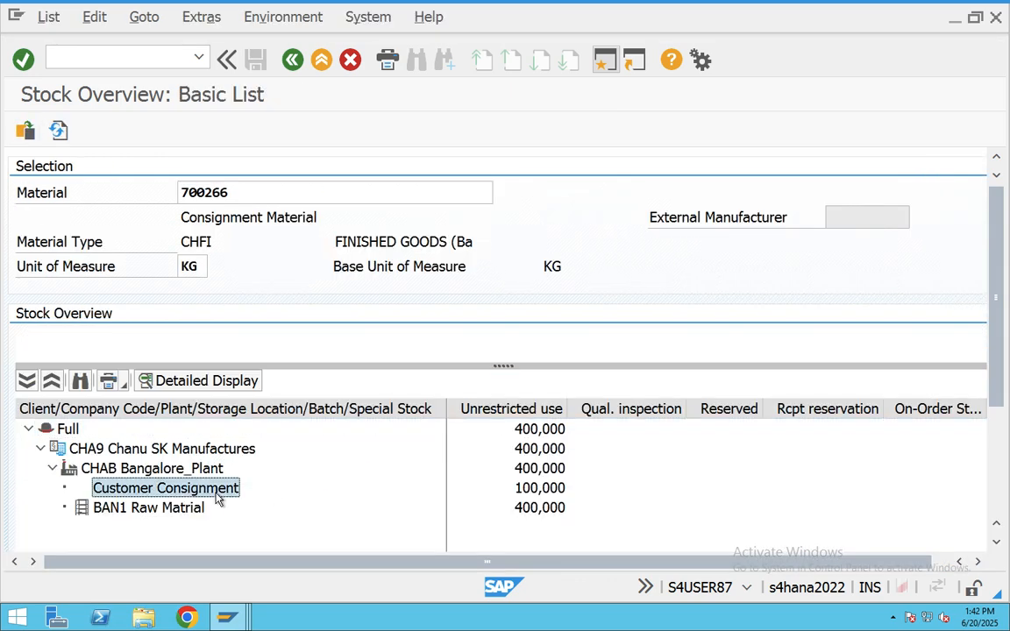
{"action": "left_click", "coordinate": [553, 496]}
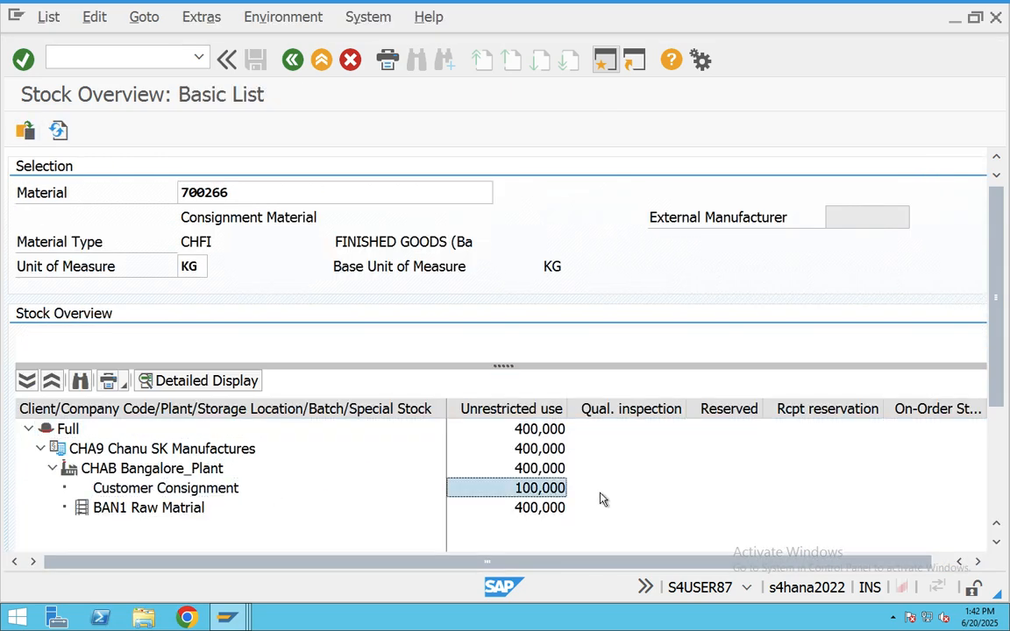
{"action": "left_click", "coordinate": [540, 511]}
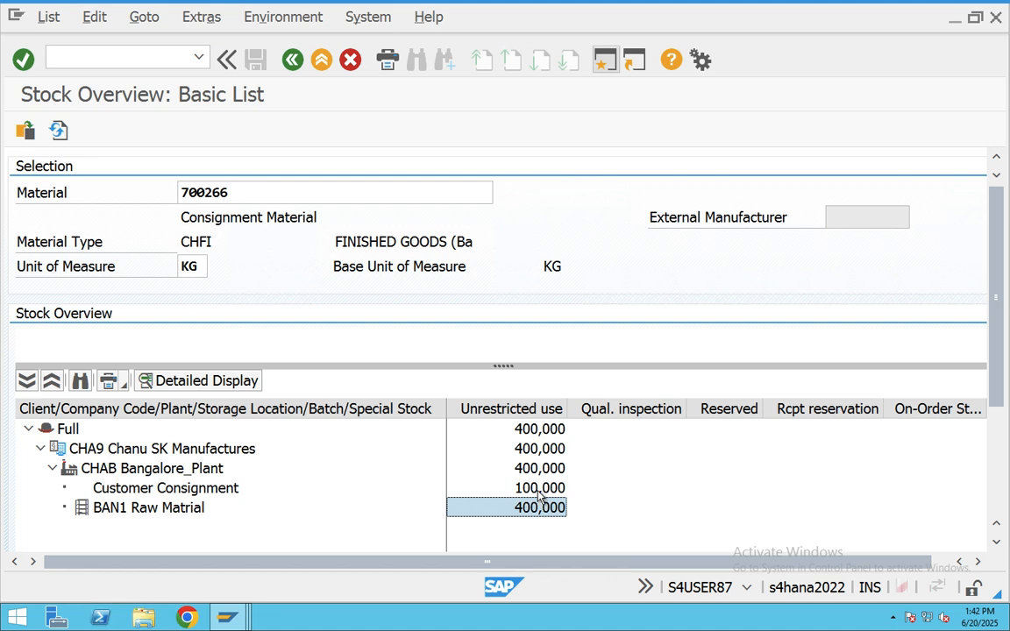
{"action": "left_click", "coordinate": [549, 493]}
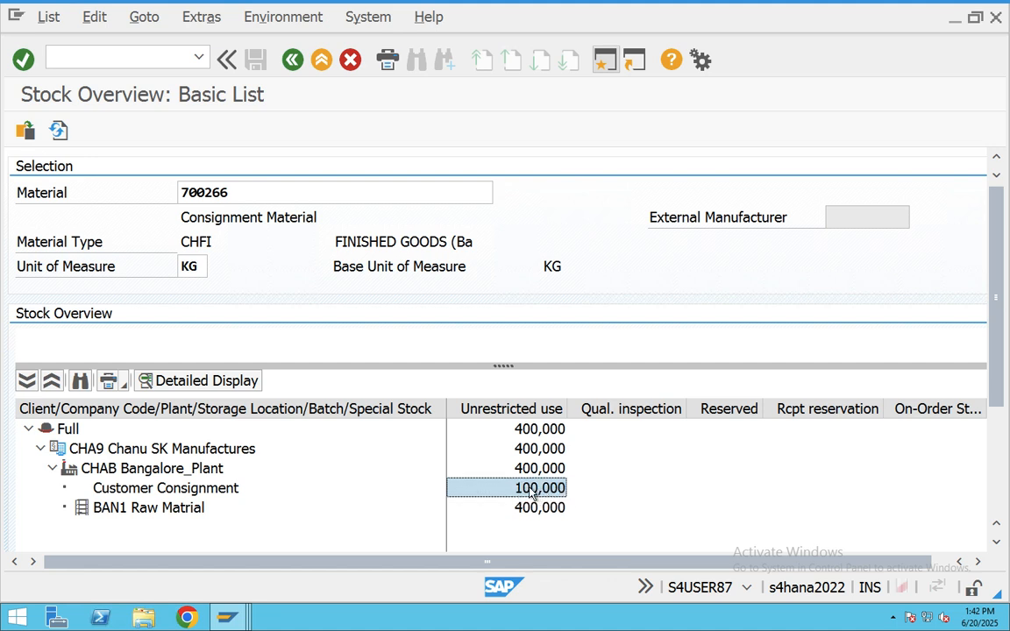
{"action": "left_click", "coordinate": [204, 489]}
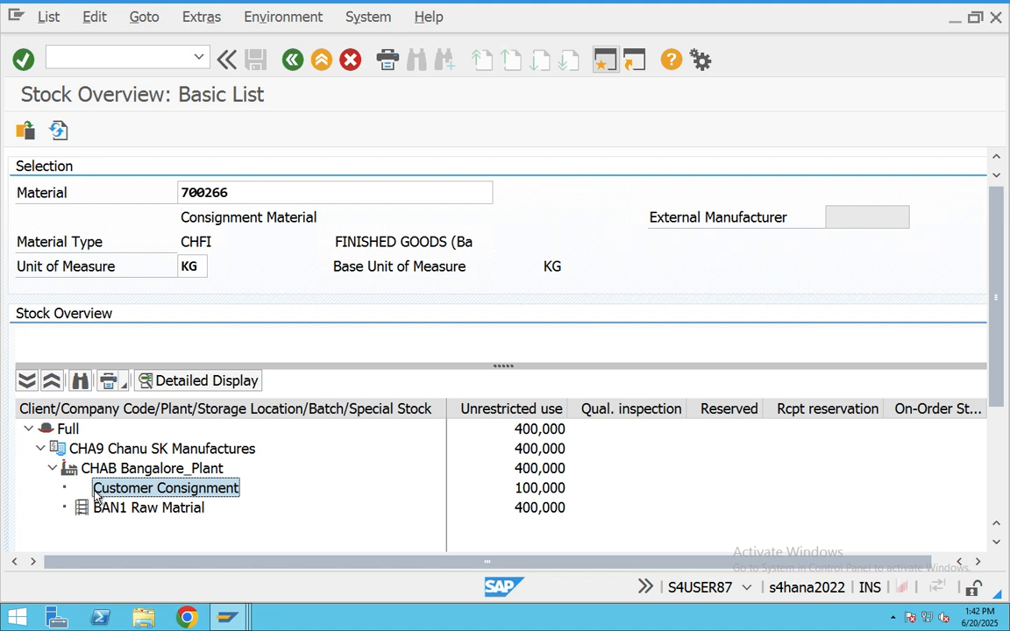
{"action": "left_click", "coordinate": [471, 491]}
{"action": "left_click", "coordinate": [207, 491]}
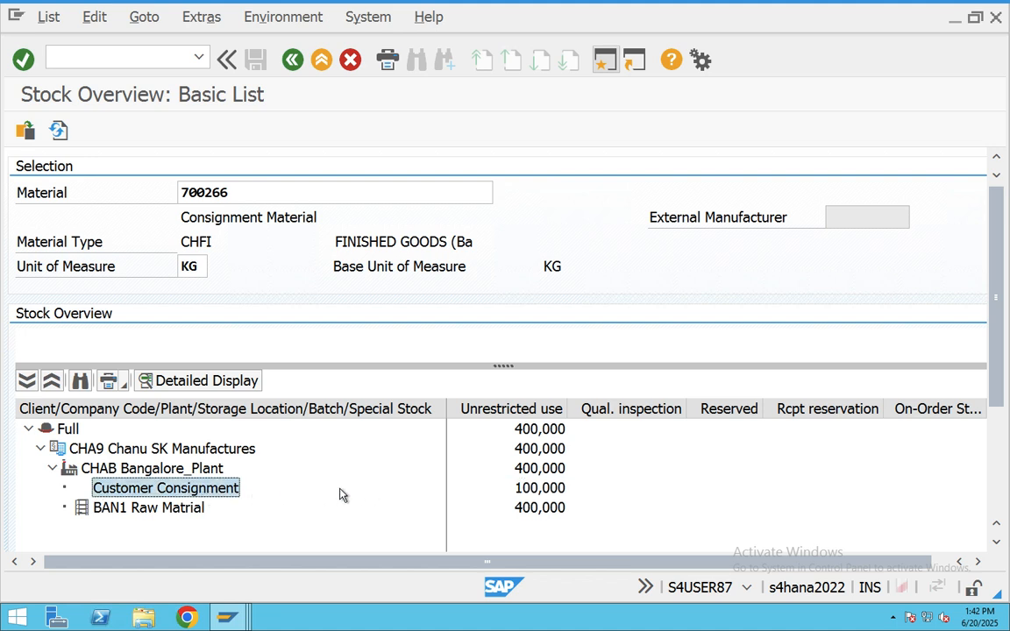
{"action": "left_click", "coordinate": [531, 489]}
{"action": "left_click", "coordinate": [215, 488]}
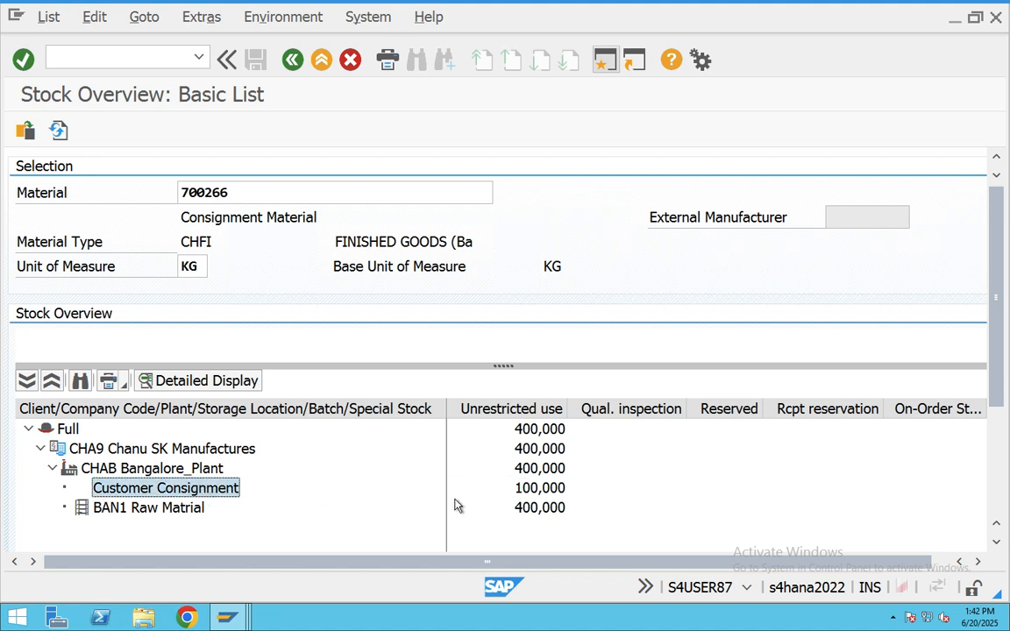
{"action": "left_click", "coordinate": [526, 488]}
{"action": "left_click", "coordinate": [321, 60]}
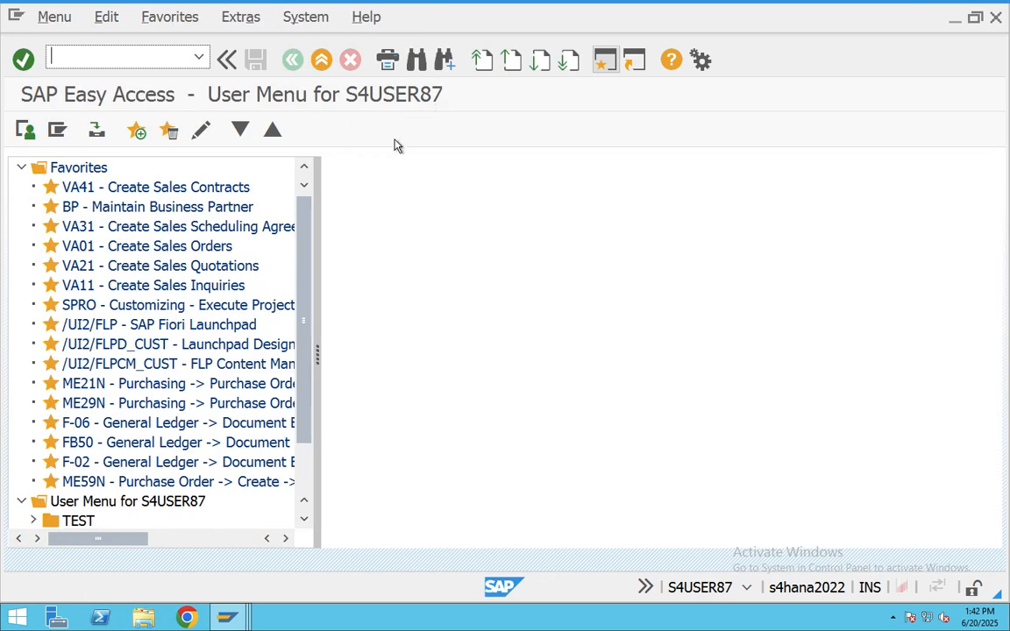
{"action": "type", "text": "vf01"}
{"action": "key", "text": "Return"}
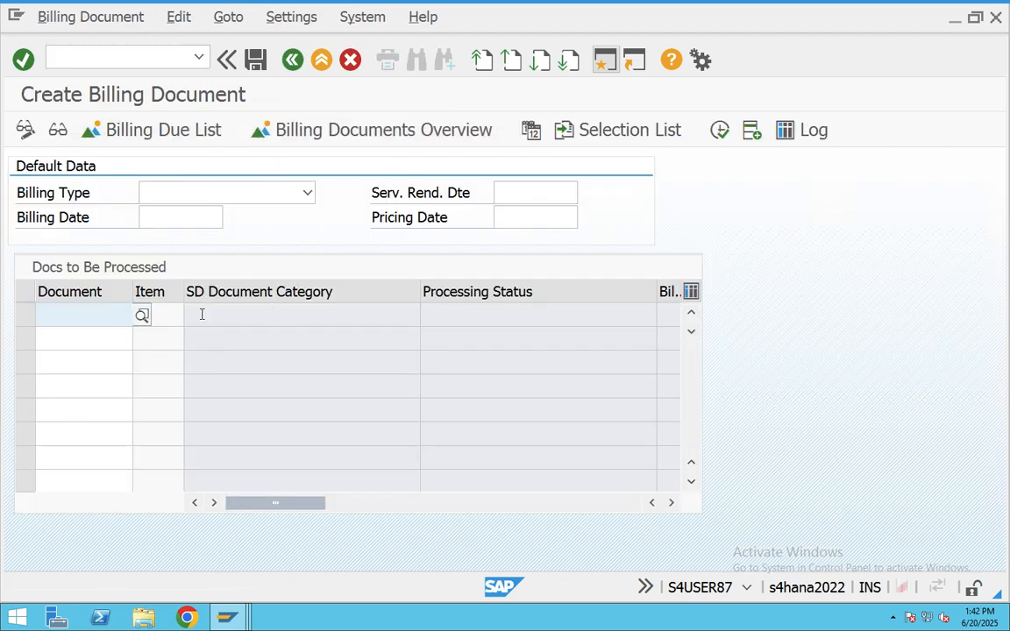
{"action": "left_click", "coordinate": [322, 61]}
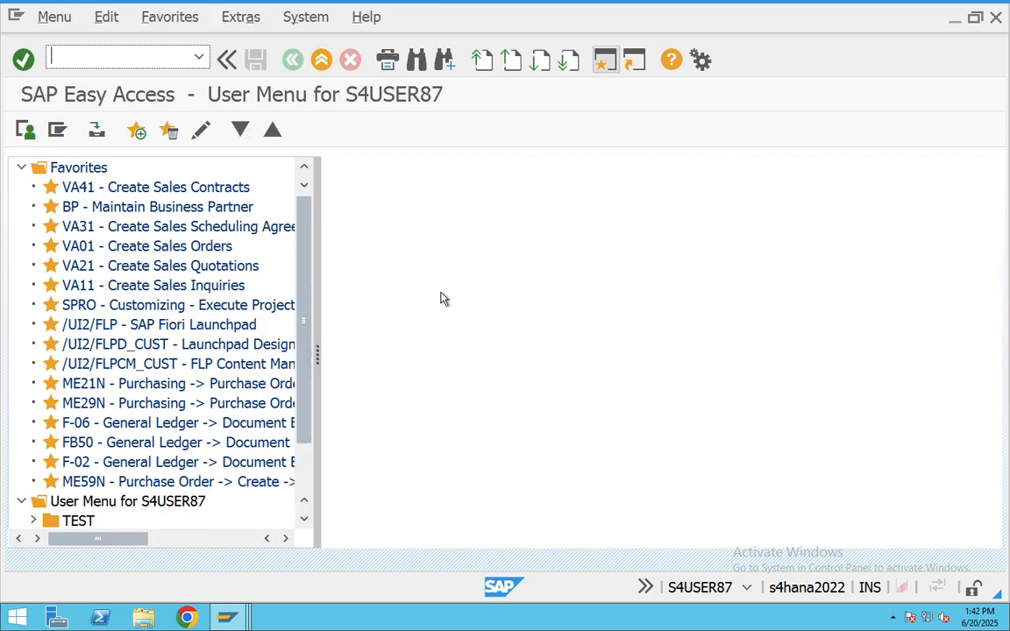
{"action": "type", "text": "vov8"}
{"action": "key", "text": "Return"}
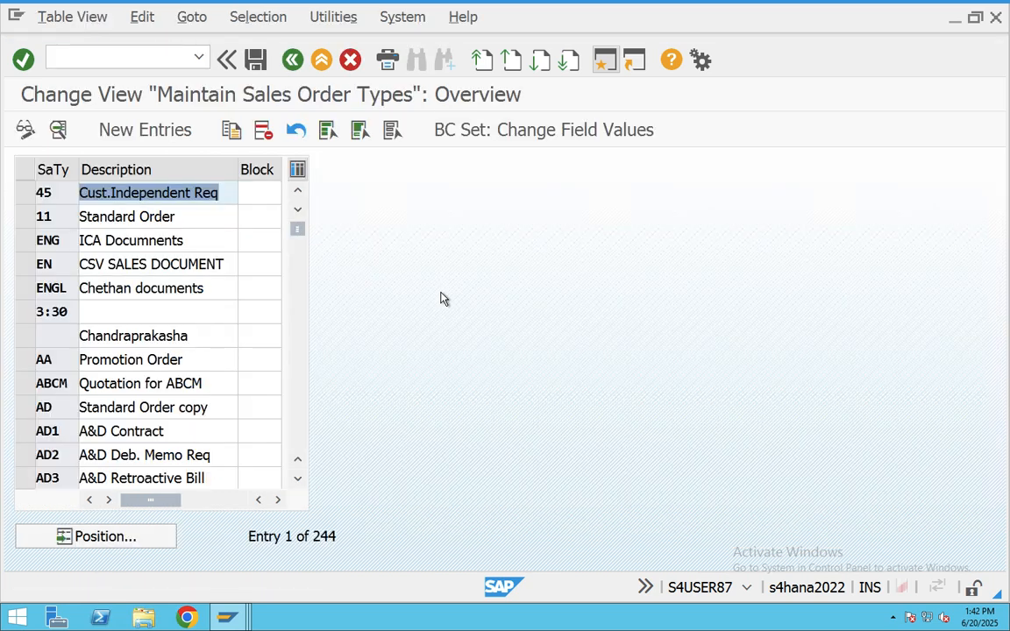
{"action": "left_click", "coordinate": [110, 537]}
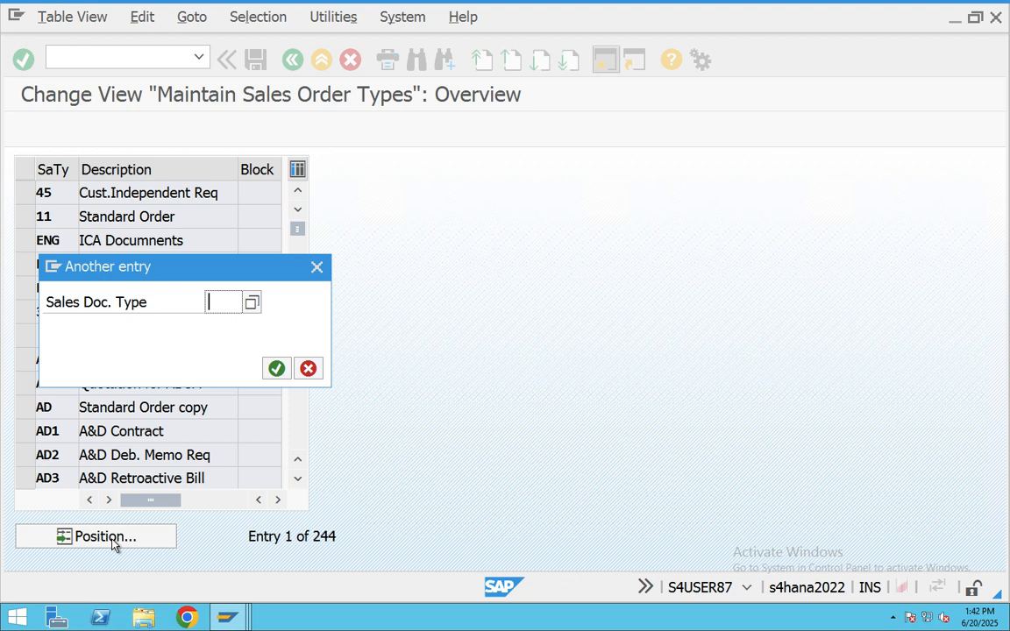
{"action": "type", "text": "o"}
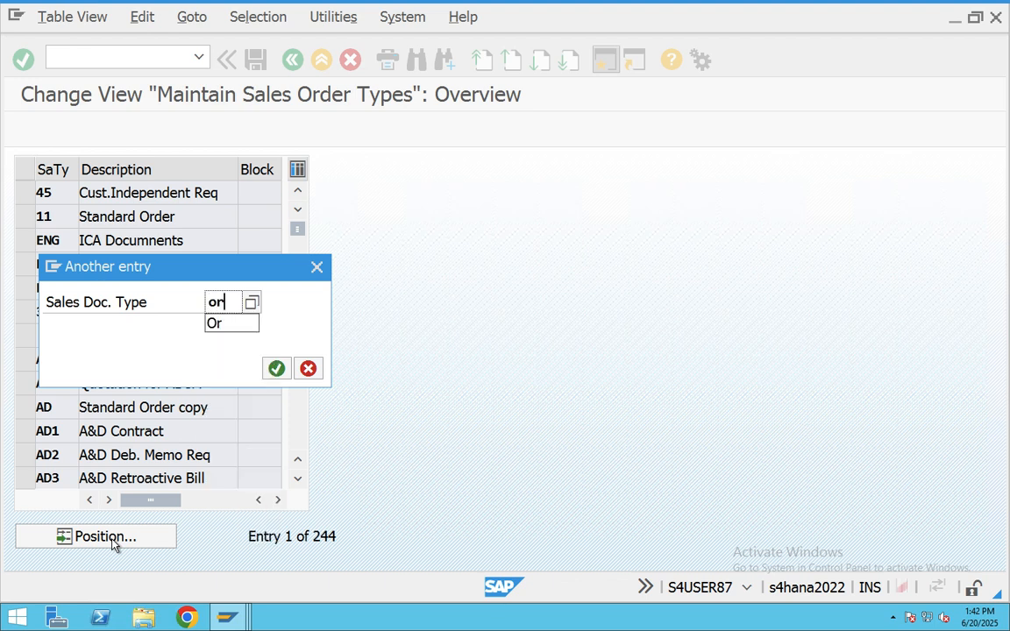
{"action": "type", "text": "r"}
{"action": "key", "text": "BackSpace"}
{"action": "key", "text": "BackSpace"}
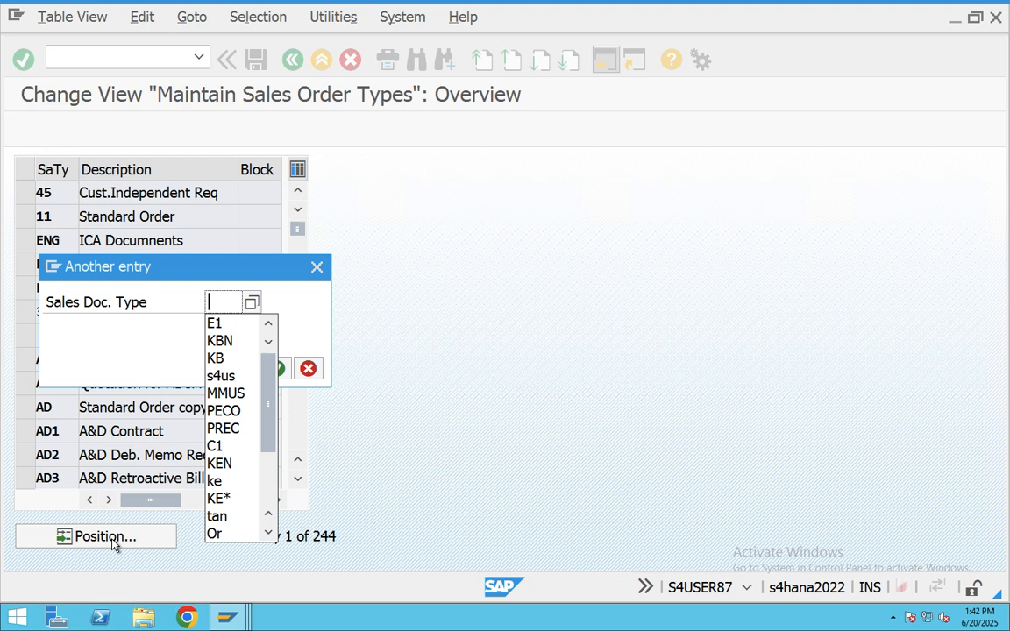
{"action": "type", "text": "kb"}
{"action": "key", "text": "Return"}
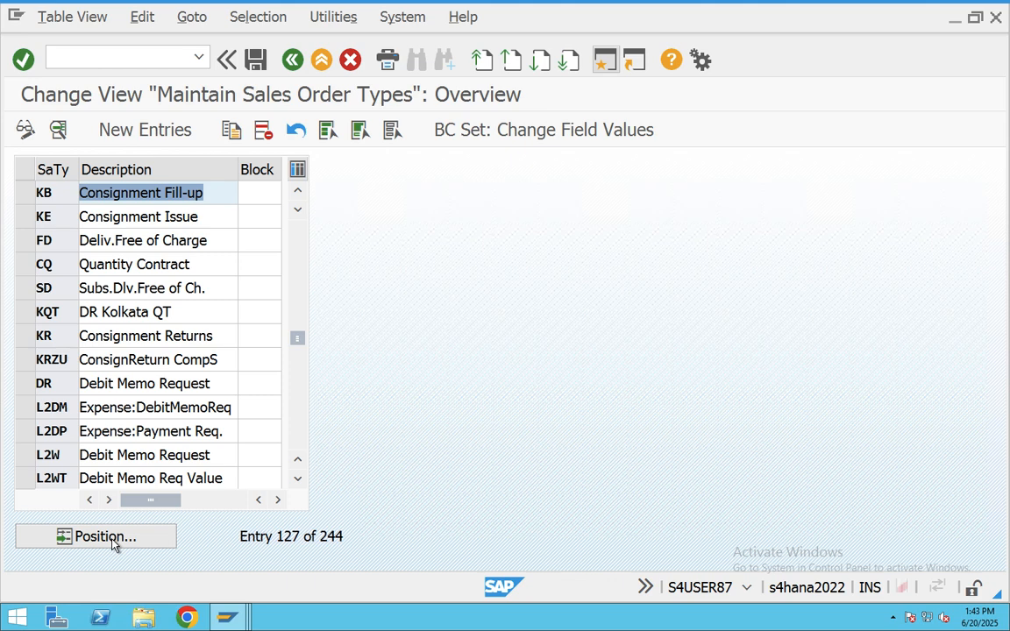
{"action": "double_click", "coordinate": [118, 195]}
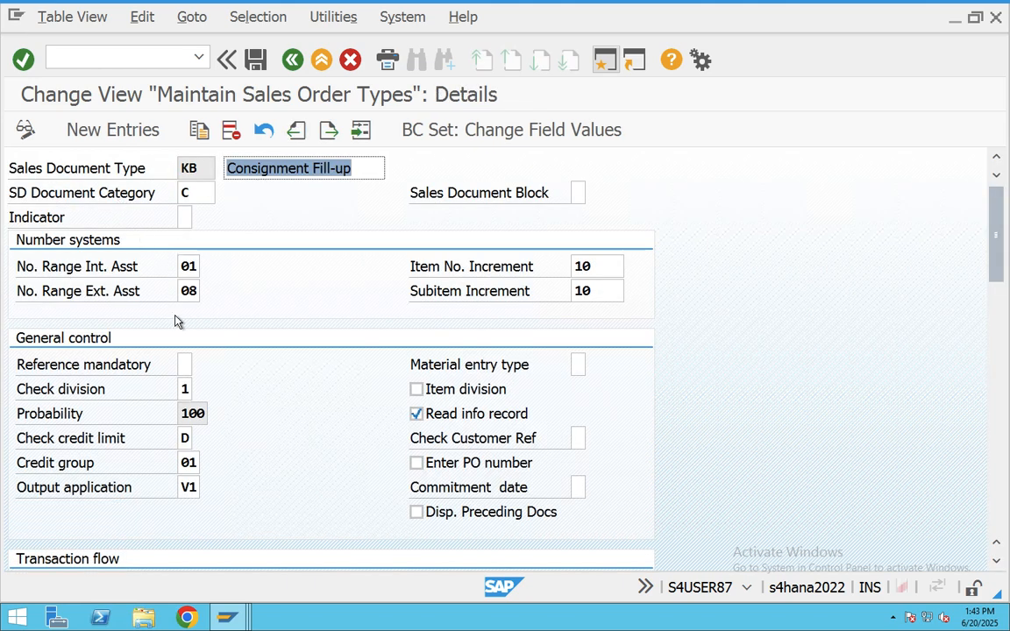
{"action": "scroll", "coordinate": [180, 326], "scroll_direction": "down", "scroll_amount": 3}
{"action": "scroll", "coordinate": [183, 330], "scroll_direction": "down", "scroll_amount": 8}
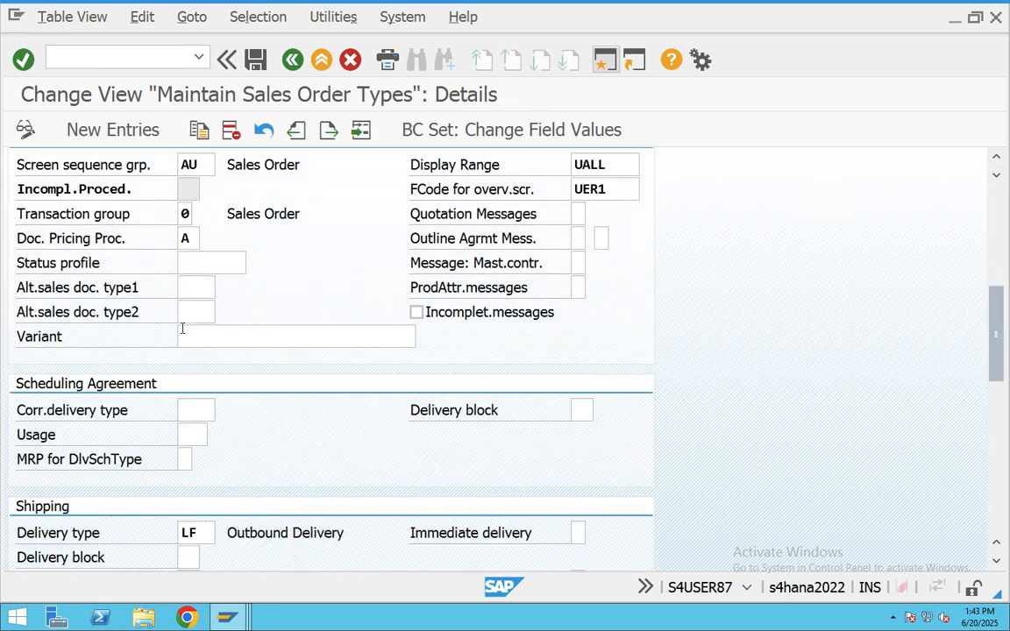
{"action": "scroll", "coordinate": [182, 329], "scroll_direction": "down", "scroll_amount": 6}
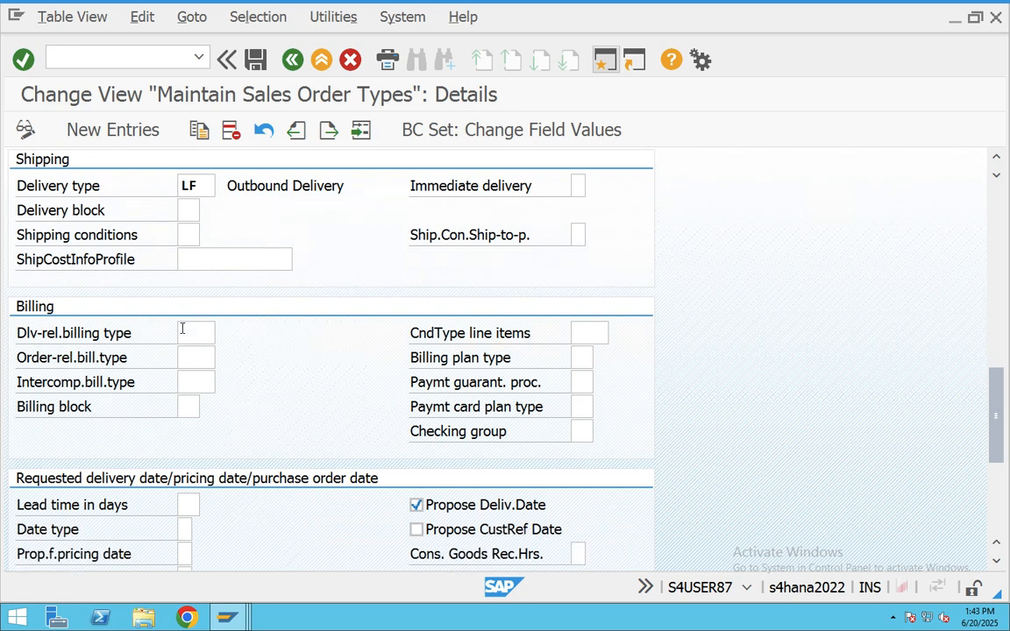
{"action": "scroll", "coordinate": [183, 329], "scroll_direction": "up", "scroll_amount": 4}
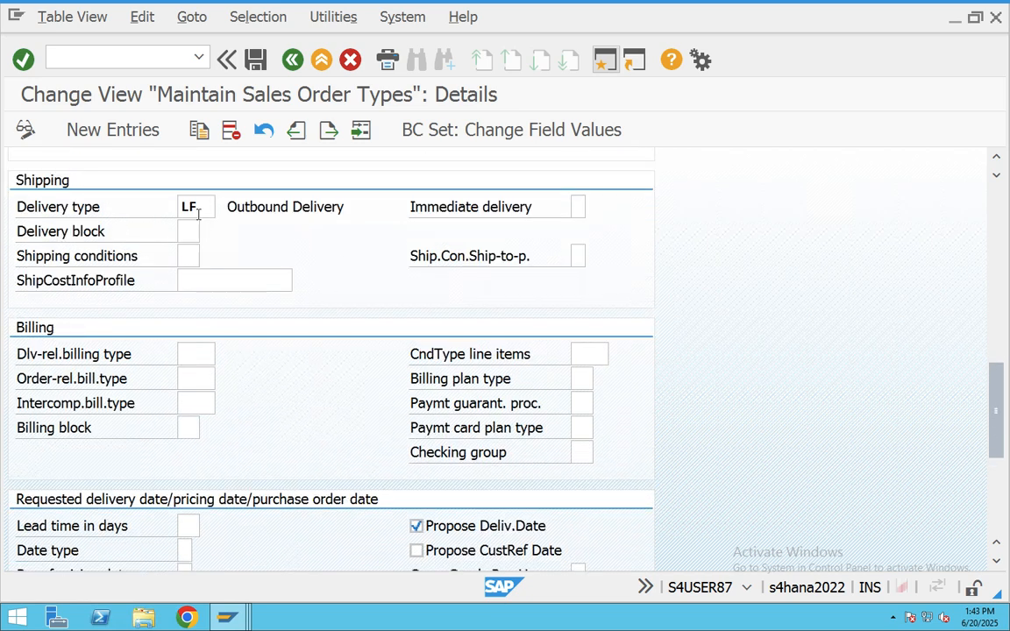
{"action": "double_click", "coordinate": [188, 207]}
{"action": "scroll", "coordinate": [131, 379], "scroll_direction": "down", "scroll_amount": 6}
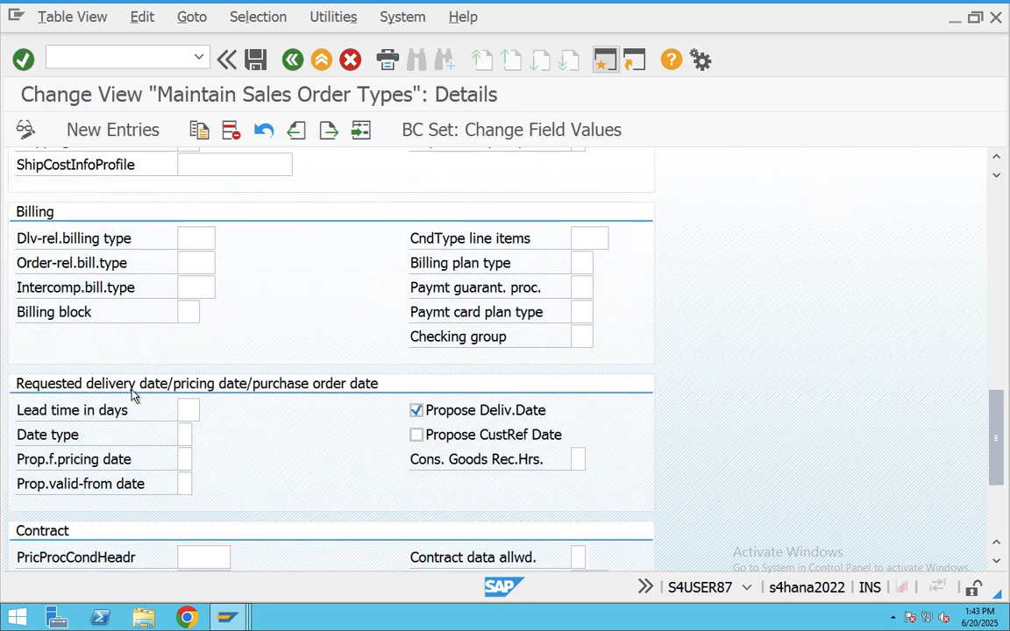
{"action": "scroll", "coordinate": [133, 398], "scroll_direction": "down", "scroll_amount": 1}
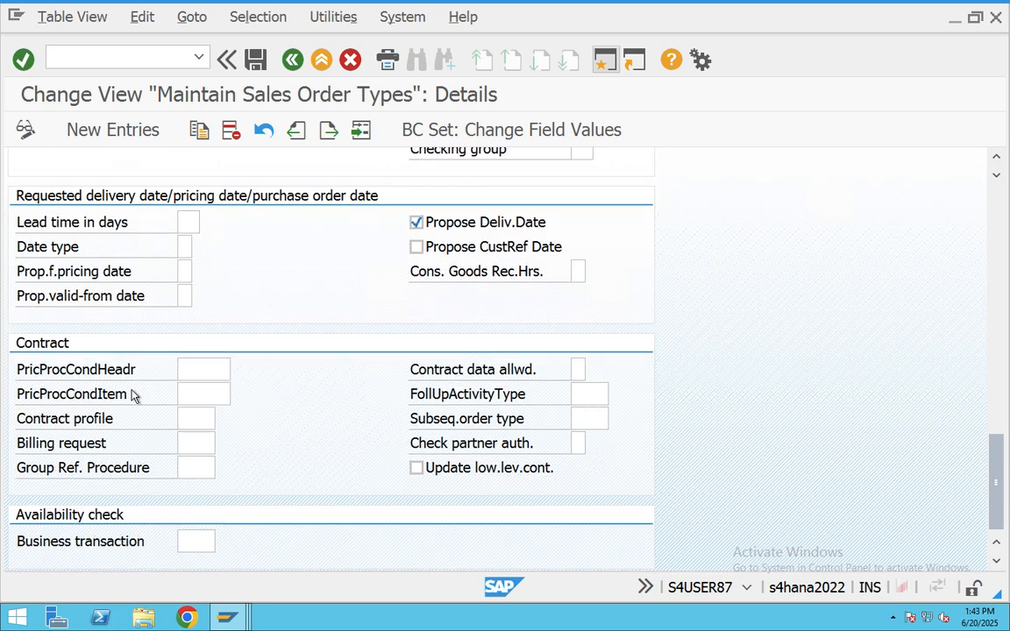
{"action": "scroll", "coordinate": [132, 396], "scroll_direction": "up", "scroll_amount": 7}
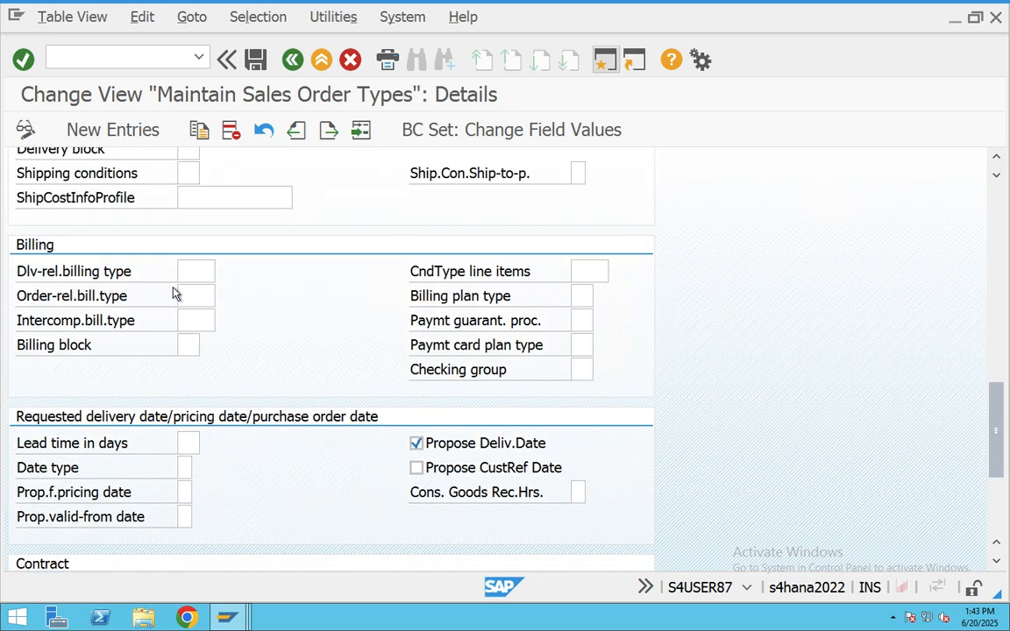
{"action": "left_click", "coordinate": [186, 274]}
{"action": "left_click", "coordinate": [186, 296]}
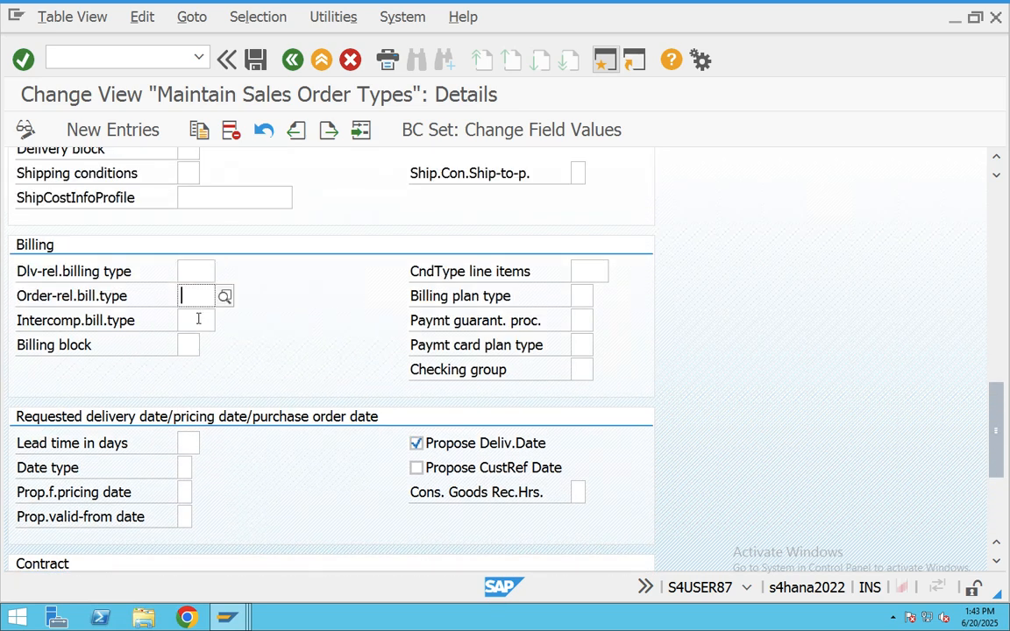
{"action": "left_click", "coordinate": [322, 59]}
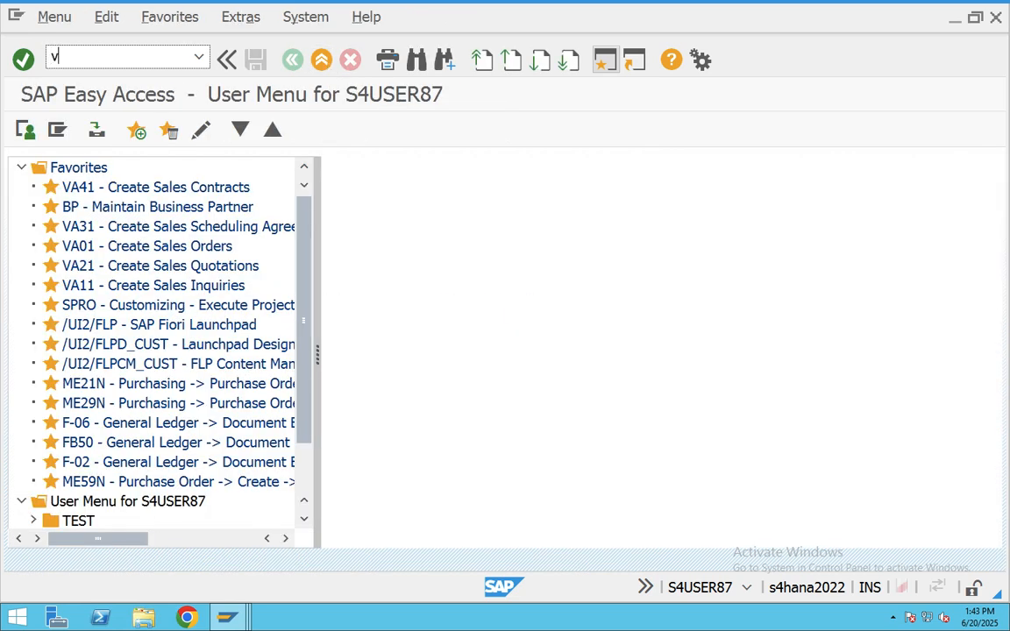
- Open the KBN Consignment Fill-up entry in the item category configuration table
{"action": "key", "text": "Return"}
{"action": "left_click", "coordinate": [104, 537]}
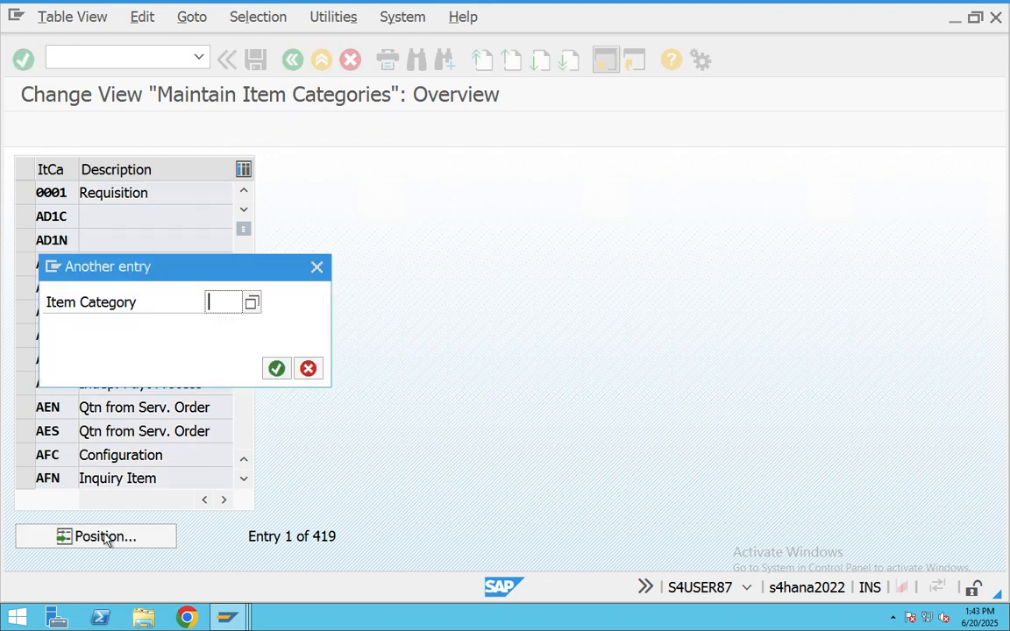
{"action": "type", "text": "kbn"}
{"action": "key", "text": "Return"}
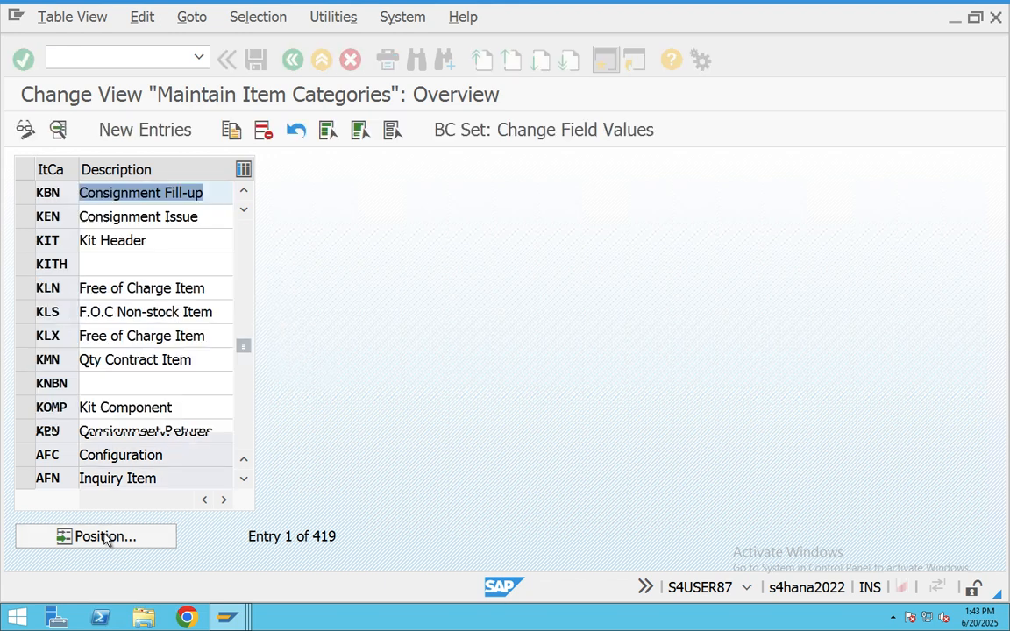
{"action": "double_click", "coordinate": [112, 193]}
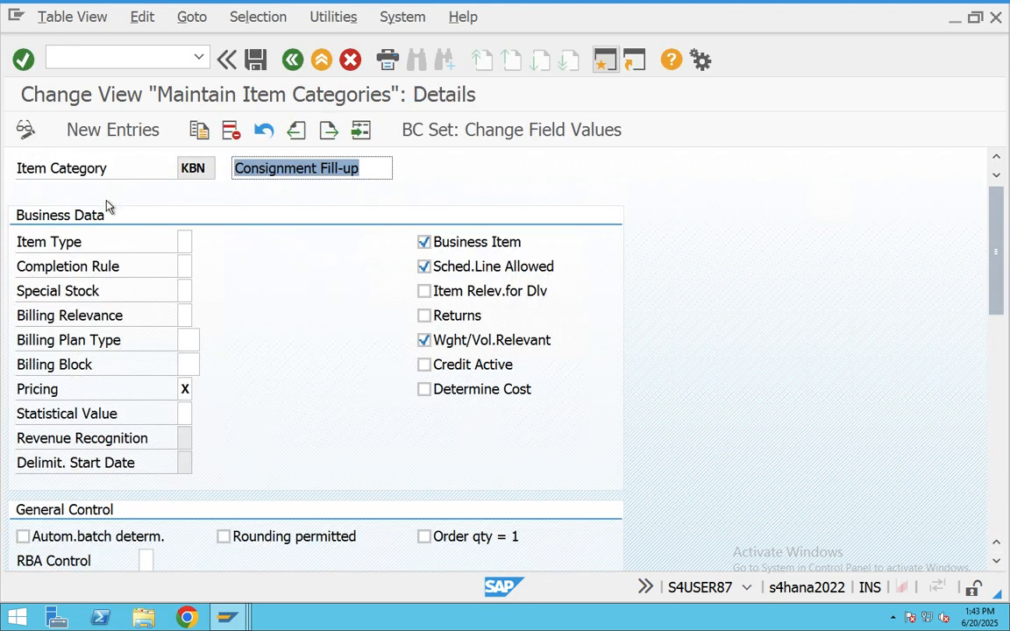
- Check KBN's Pricing and Billing Relevance value list (e.g. A), then exit to Easy Access
{"action": "left_click", "coordinate": [186, 389]}
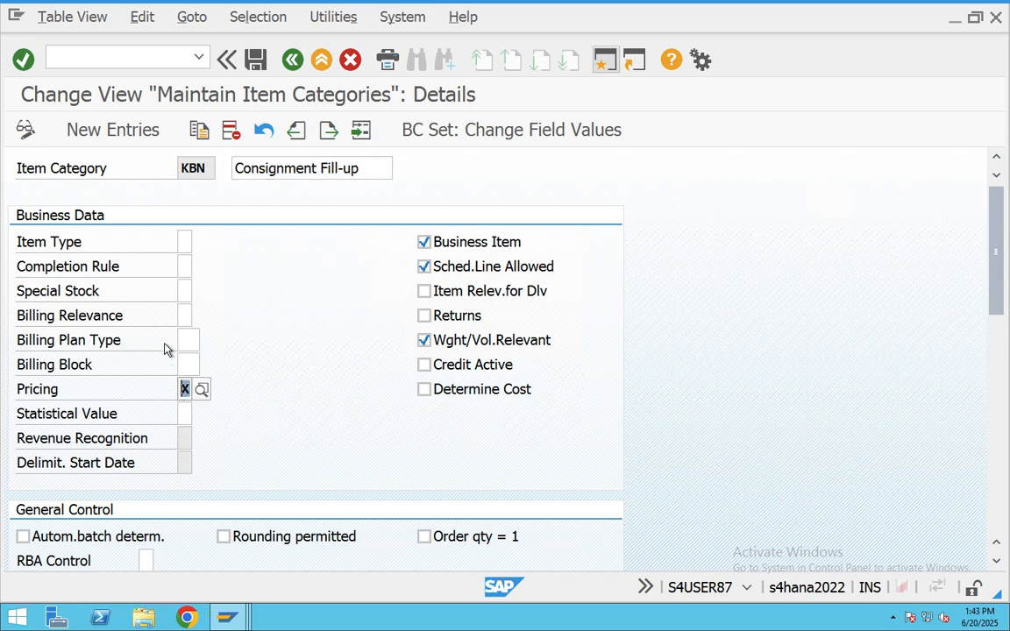
{"action": "left_click", "coordinate": [185, 315]}
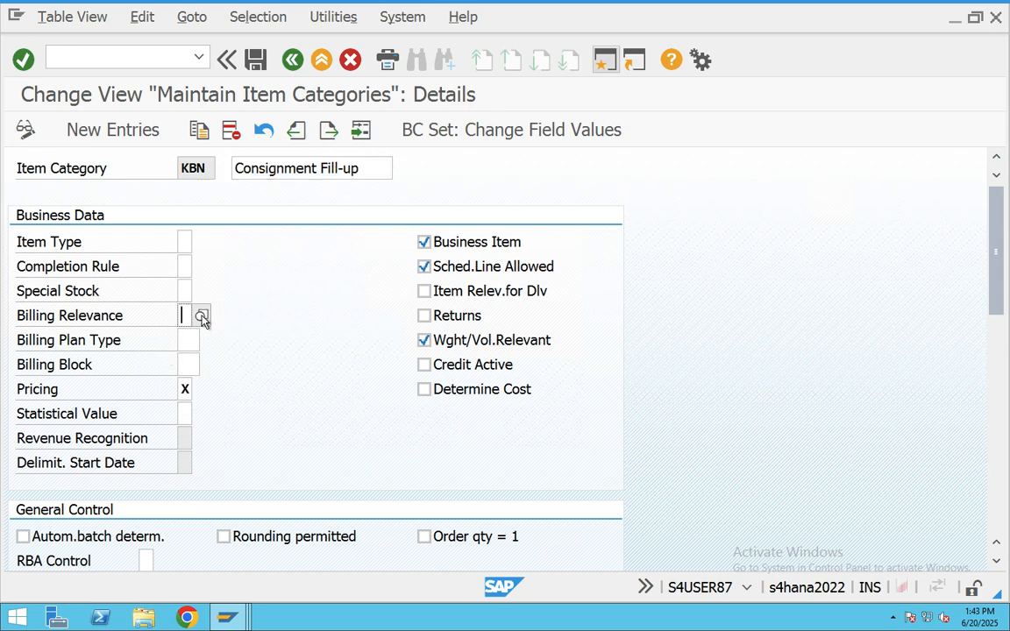
{"action": "left_click", "coordinate": [201, 316]}
{"action": "left_click", "coordinate": [302, 218]}
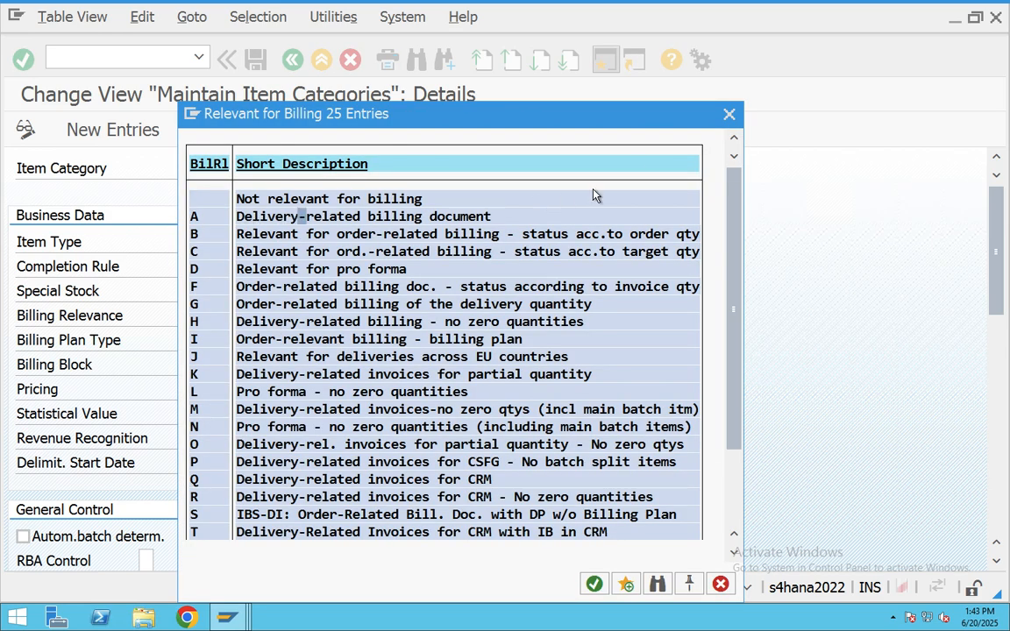
{"action": "left_click", "coordinate": [729, 115]}
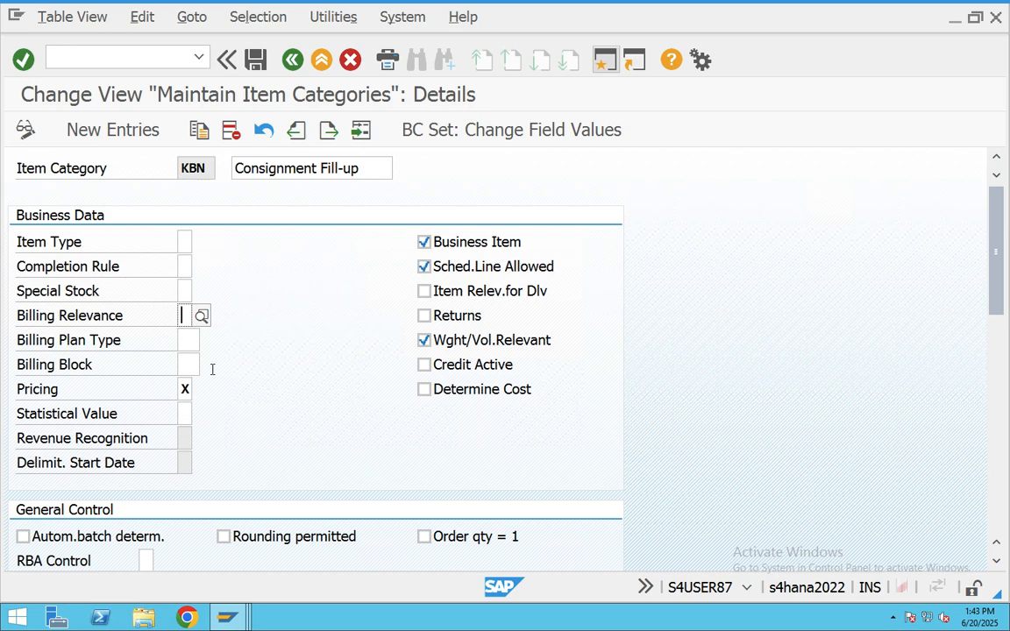
{"action": "left_click", "coordinate": [323, 61]}
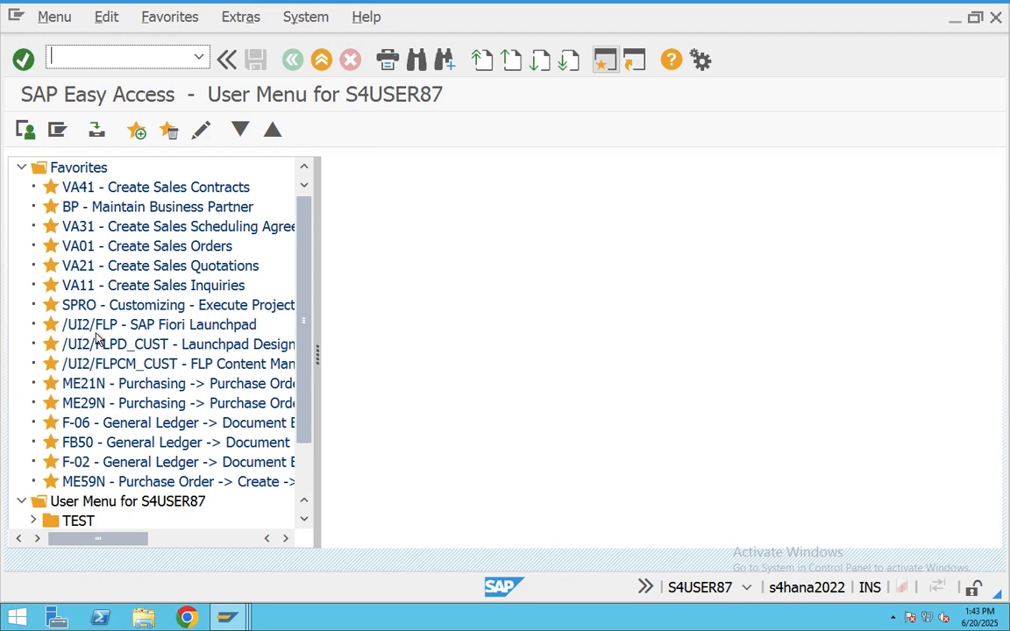
- Run VF02 briefly, exit it, then start VF01 Create Billing Document
{"action": "type", "text": "vf02"}
{"action": "key", "text": "Return"}
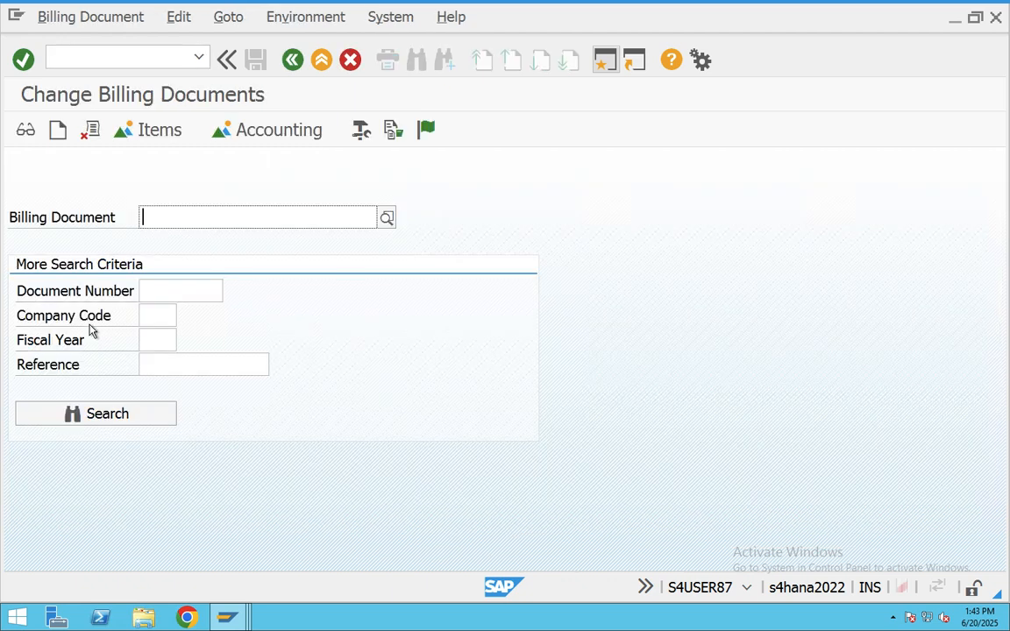
{"action": "left_click", "coordinate": [320, 61]}
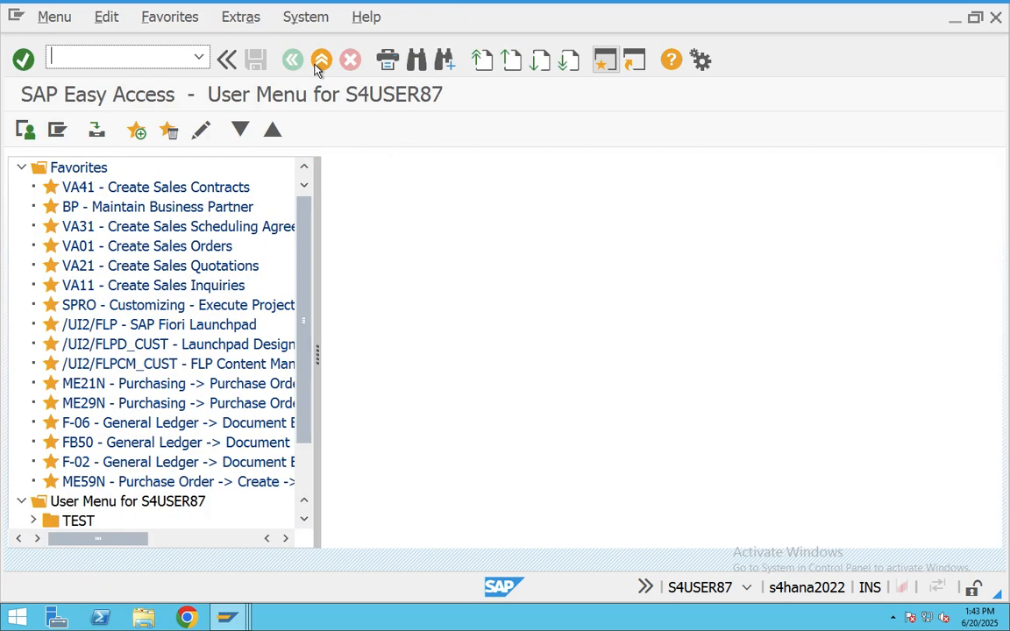
{"action": "type", "text": "vf01"}
{"action": "key", "text": "Return"}
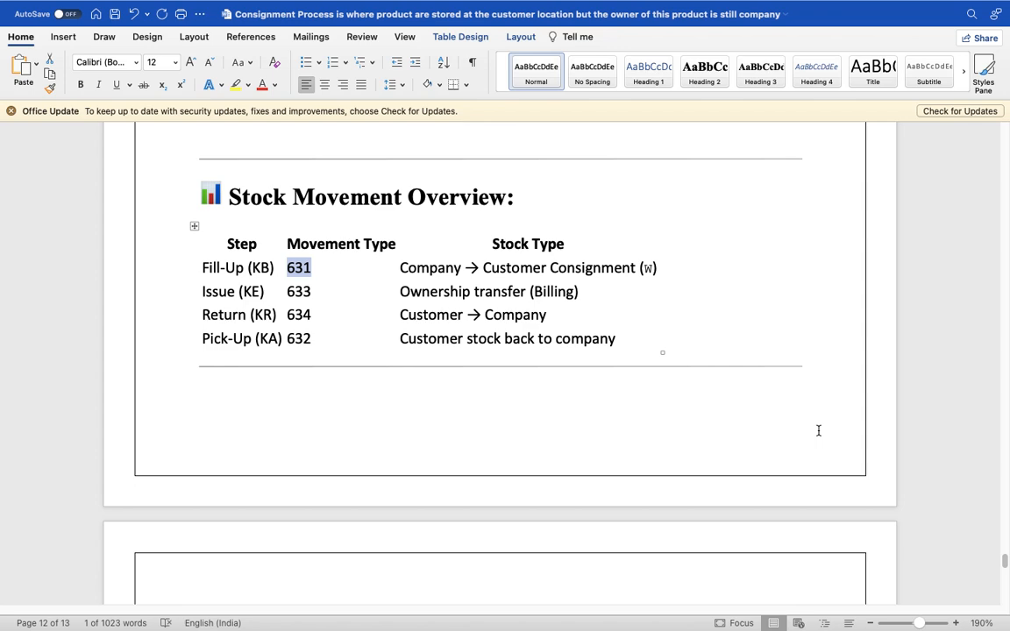
{"action": "key", "text": "super+Tab"}
{"action": "key", "text": "super+Tab"}
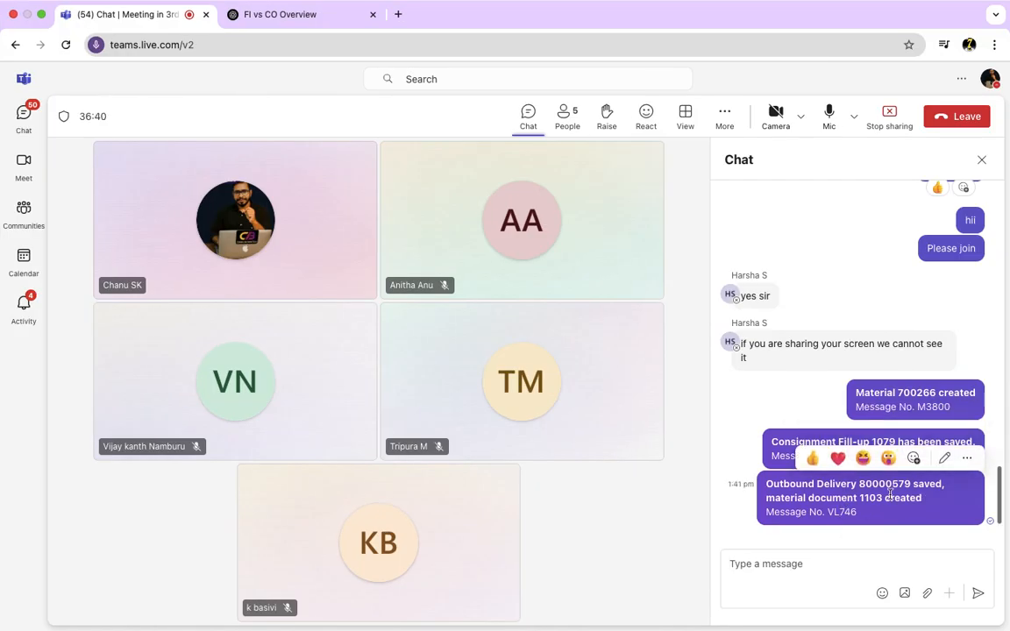
- Copy outbound delivery number 80000579 from the Teams chat and return to SAP
{"action": "left_click_drag", "start_coordinate": [912, 485], "coordinate": [859, 484]}
{"action": "key", "text": "ctrl+c"}
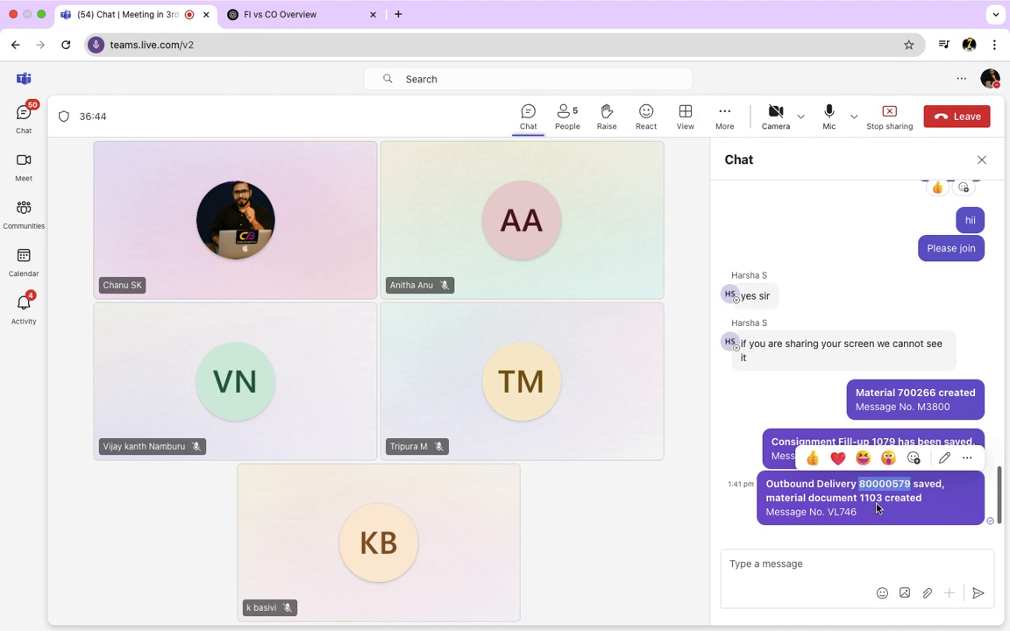
{"action": "key", "text": "super+Tab"}
{"action": "key", "text": "super+Tab"}
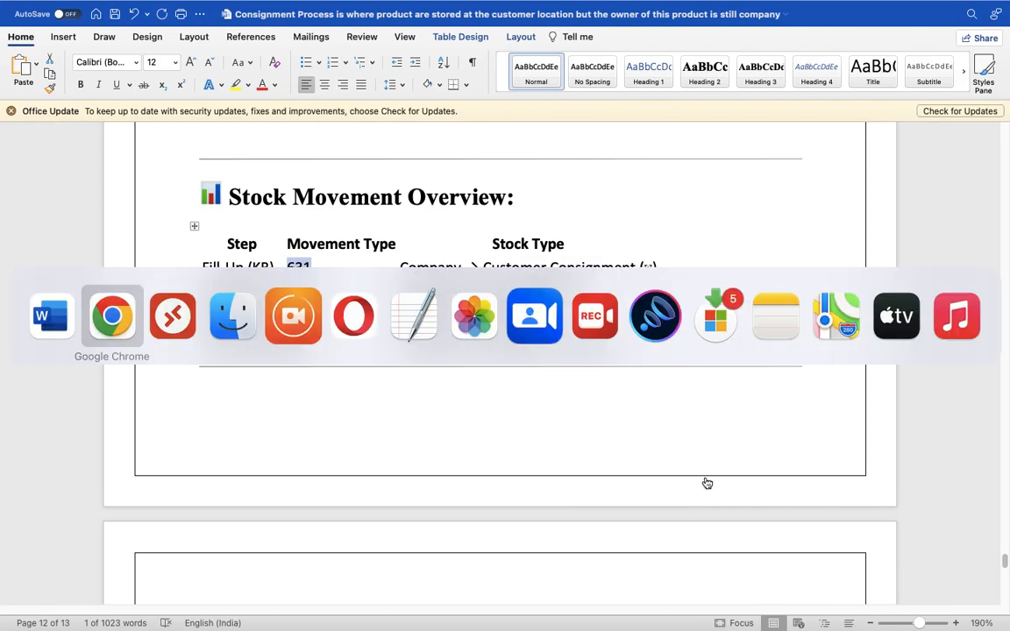
{"action": "key", "text": "super+Tab"}
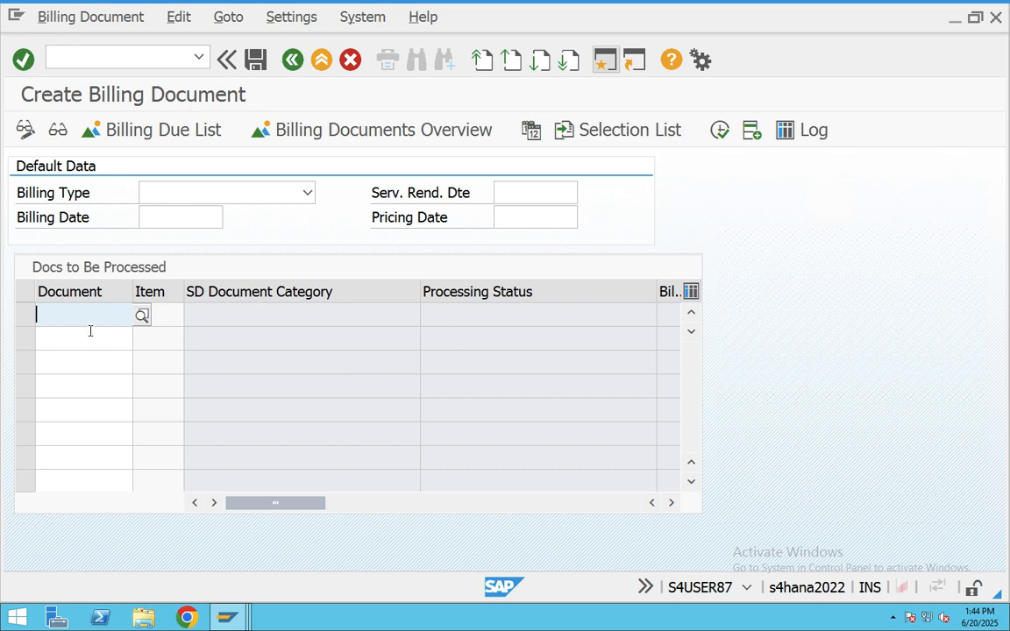
- Try billing delivery 80000579 in VF01 and open its error log
{"action": "key", "text": "ctrl+v"}
{"action": "key", "text": "Return"}
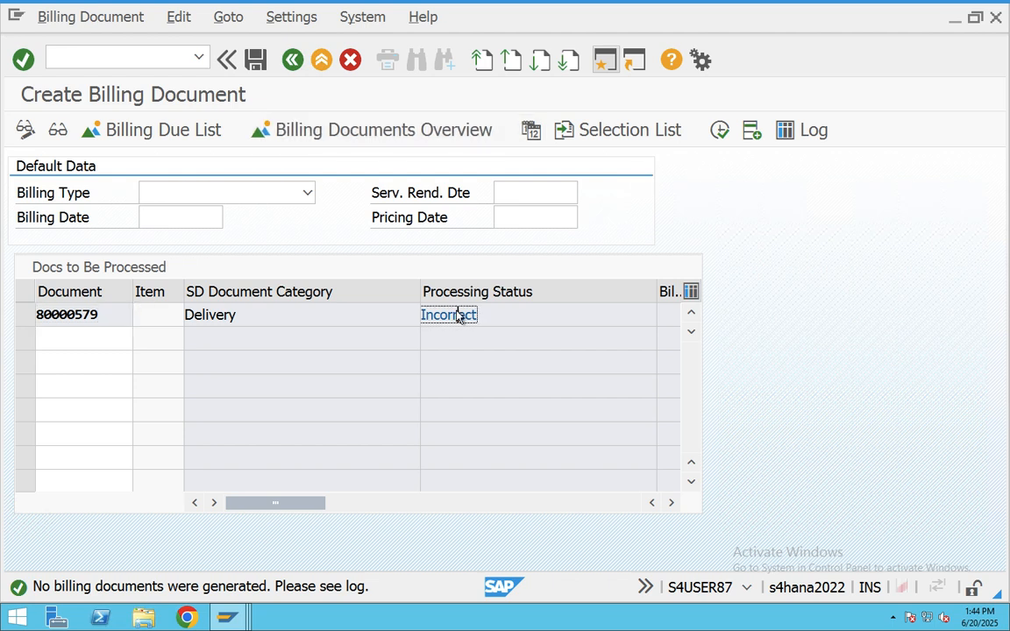
{"action": "left_click", "coordinate": [179, 17]}
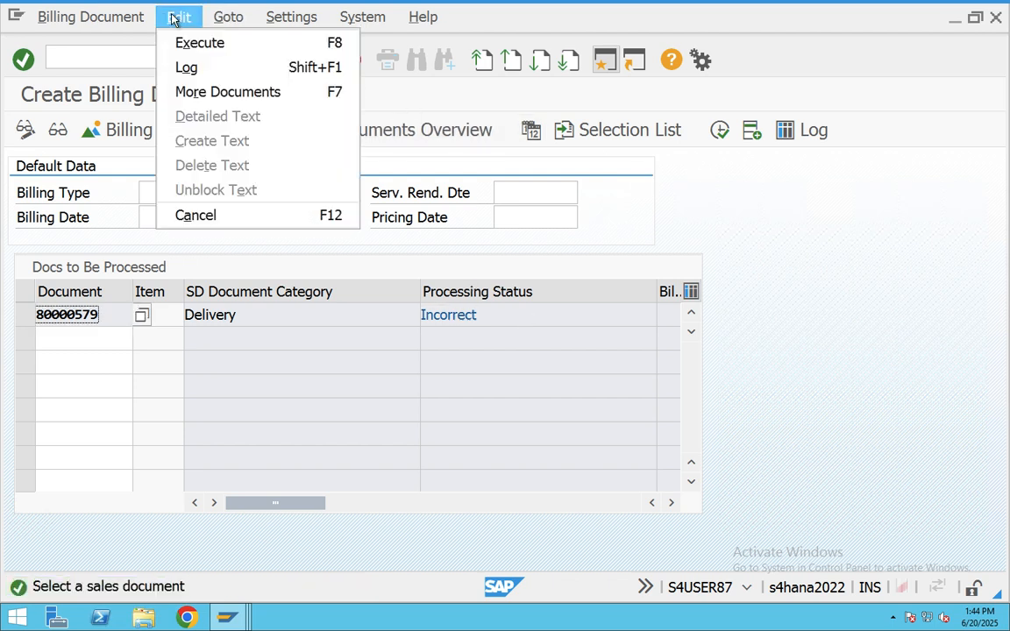
{"action": "left_click", "coordinate": [188, 67]}
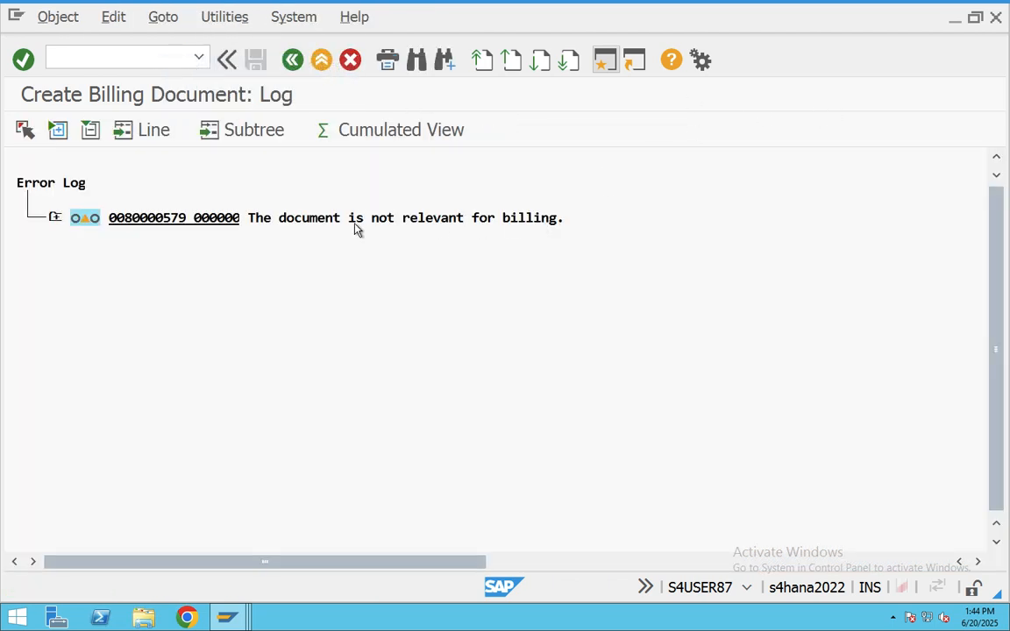
- Open outbound delivery 80000579 from the log entry, then return to the log
{"action": "left_click", "coordinate": [276, 219]}
{"action": "left_click", "coordinate": [468, 219]}
{"action": "left_click", "coordinate": [206, 220]}
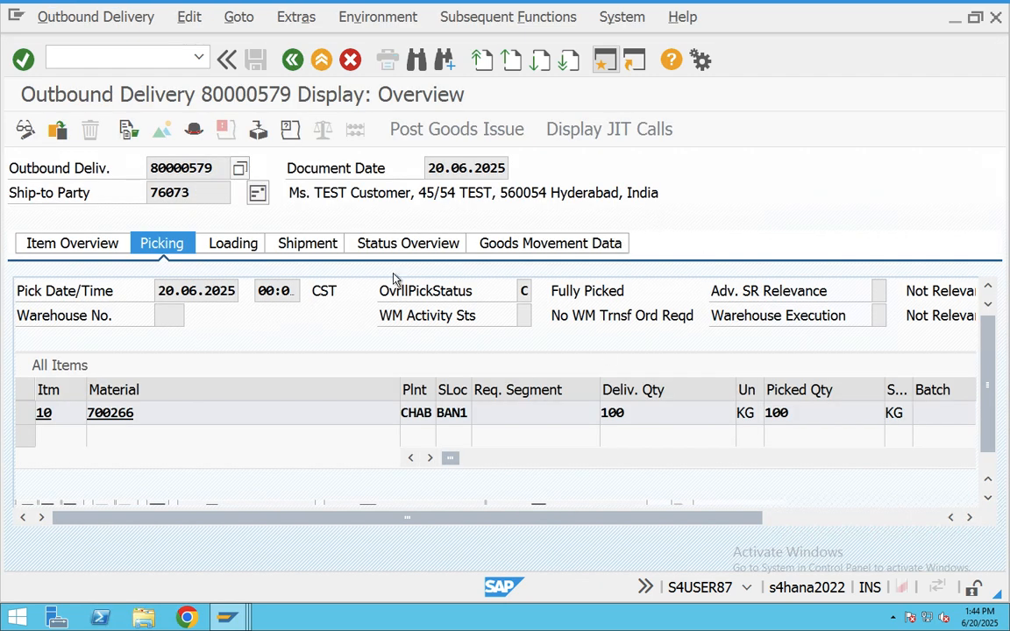
{"action": "left_click", "coordinate": [292, 59]}
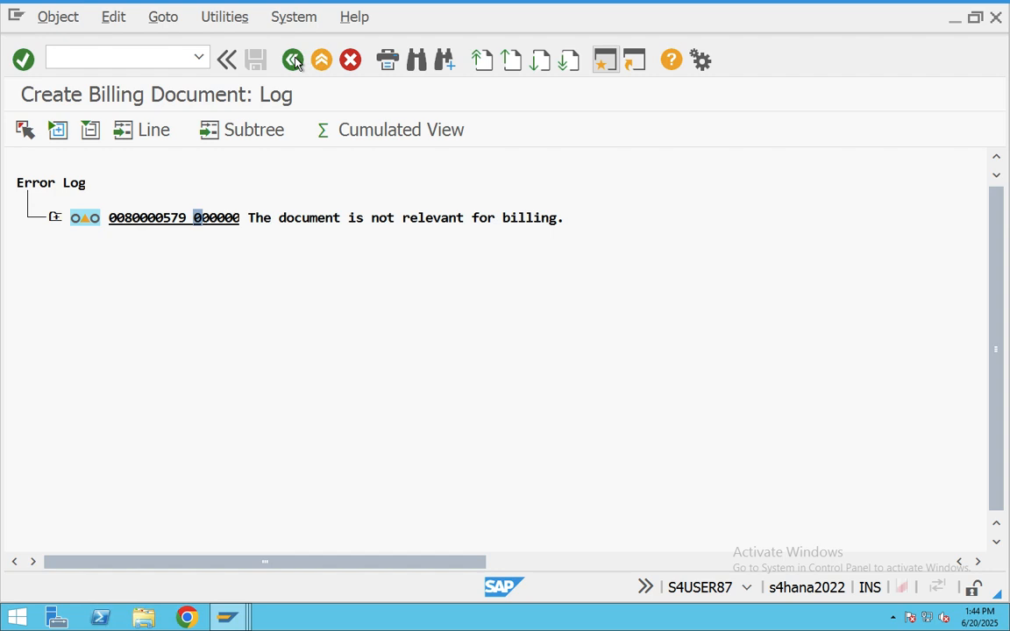
- Expand the log entry's technical data to check the message identification VF
{"action": "left_click", "coordinate": [55, 219]}
{"action": "left_click", "coordinate": [85, 253]}
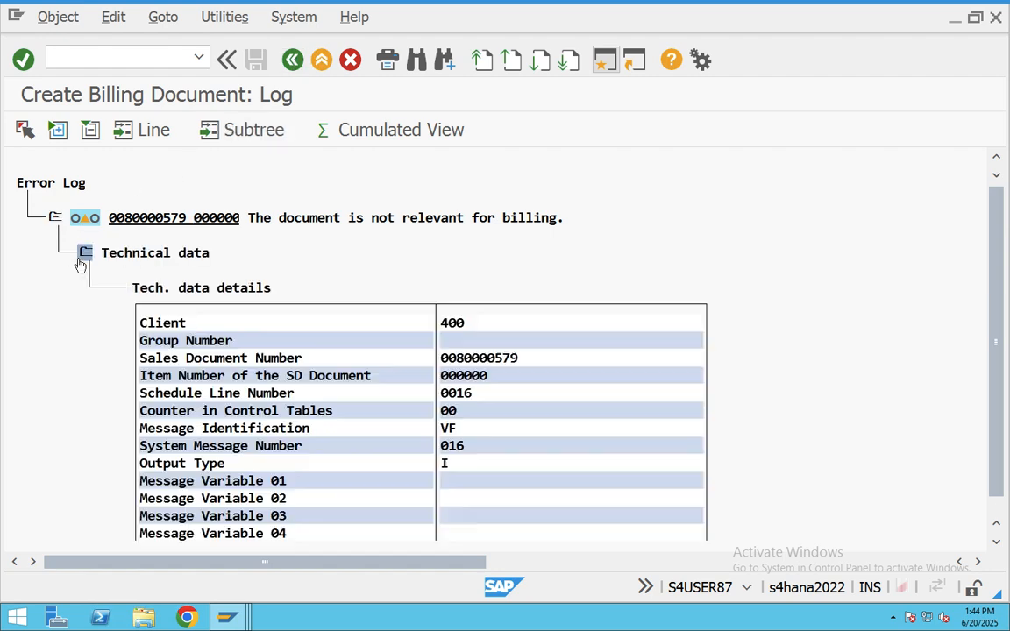
{"action": "scroll", "coordinate": [592, 378], "scroll_direction": "down", "scroll_amount": 1}
{"action": "scroll", "coordinate": [592, 378], "scroll_direction": "down", "scroll_amount": 1}
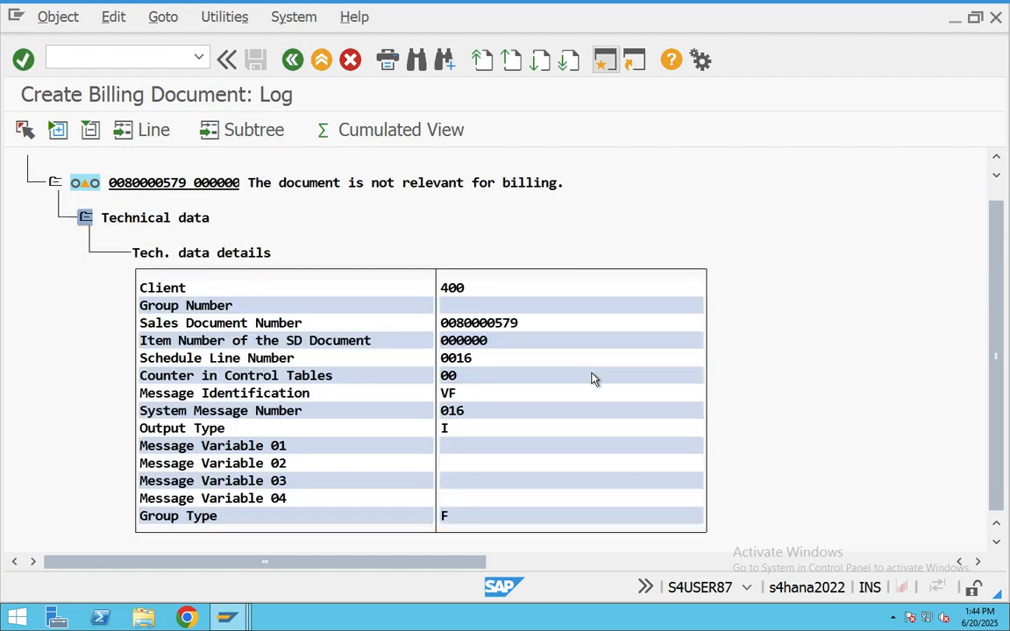
{"action": "left_click", "coordinate": [447, 393]}
- Exit the log and billing screens back to the SAP Easy Access menu
{"action": "left_click", "coordinate": [321, 60]}
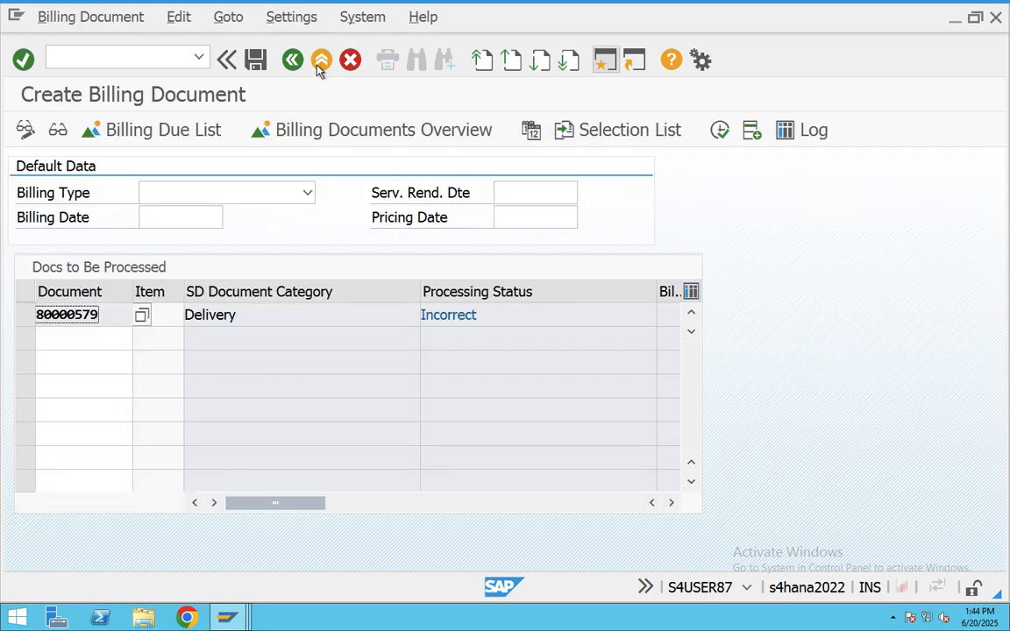
{"action": "left_click", "coordinate": [321, 59]}
{"action": "left_click", "coordinate": [321, 59]}
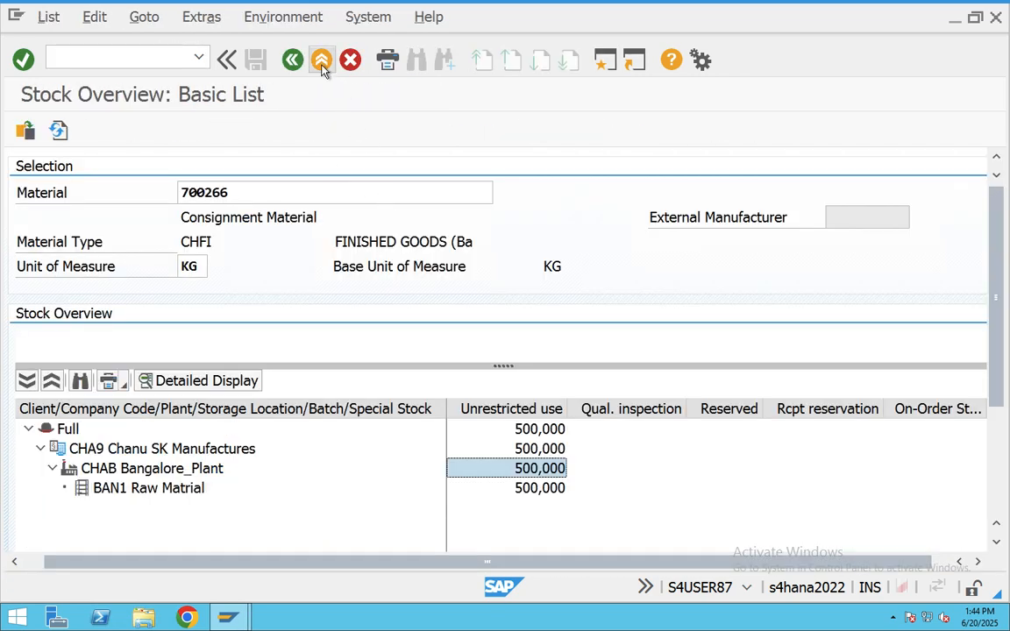
{"action": "left_click", "coordinate": [321, 60]}
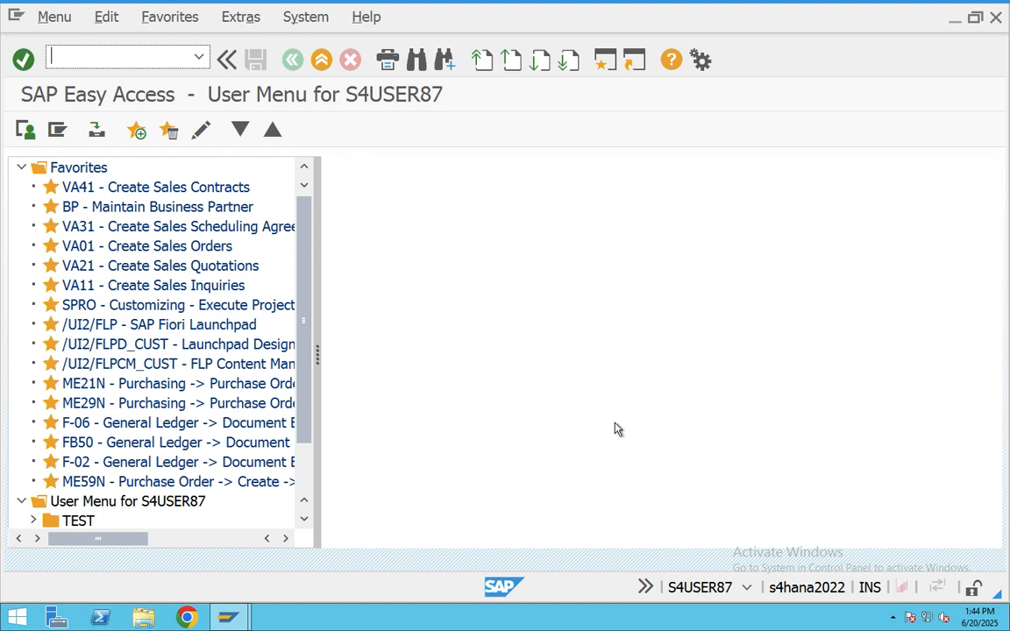
{"action": "key", "text": "super+Tab"}
{"action": "key", "text": "super+Tab"}
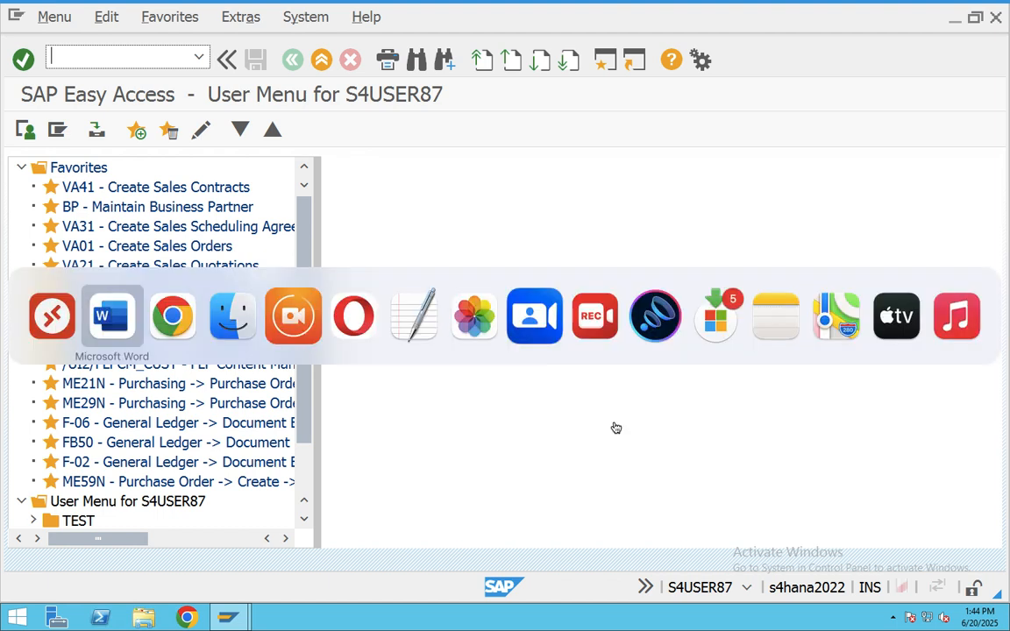
- In Word's Configuration Summary, select the KE Consignment Issue and KEN (for KE) lines
{"action": "left_click", "coordinate": [132, 324]}
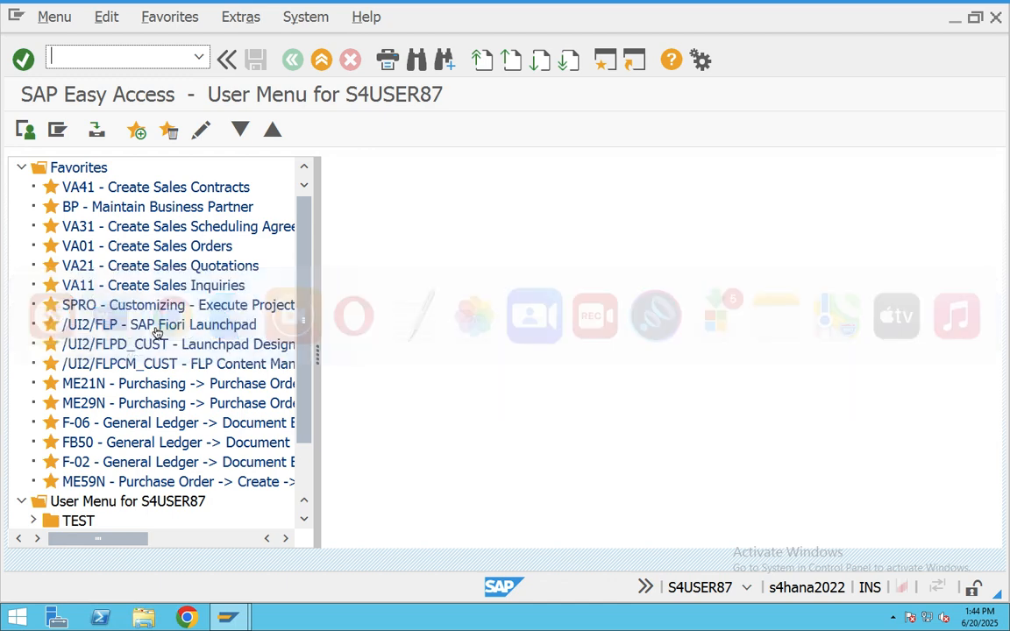
{"action": "scroll", "coordinate": [417, 357], "scroll_direction": "up", "scroll_amount": 4}
{"action": "scroll", "coordinate": [418, 357], "scroll_direction": "up", "scroll_amount": 5}
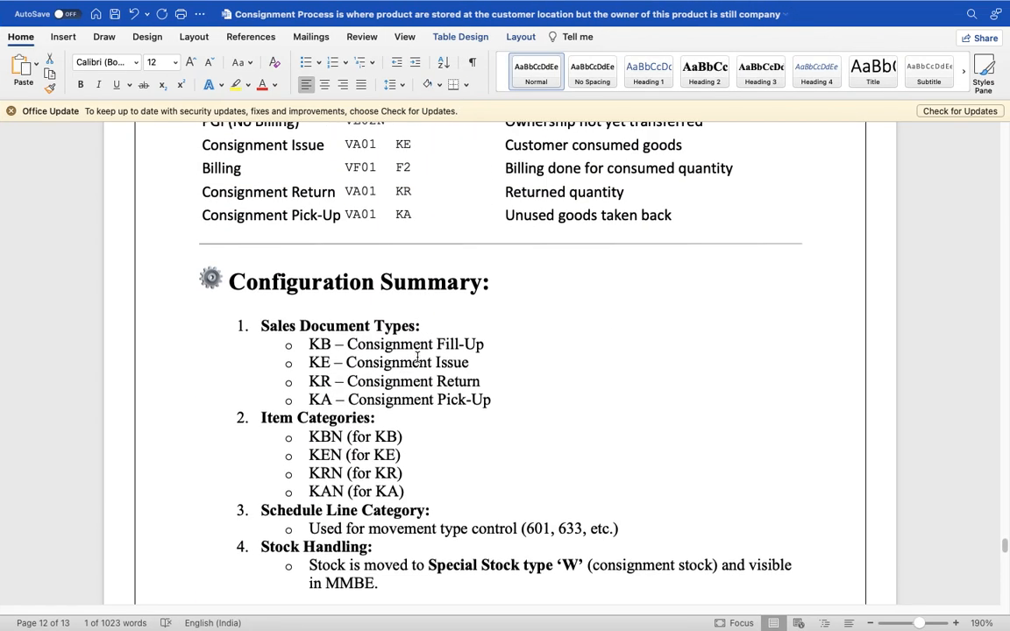
{"action": "double_click", "coordinate": [432, 369]}
{"action": "left_click_drag", "start_coordinate": [429, 372], "coordinate": [291, 379]}
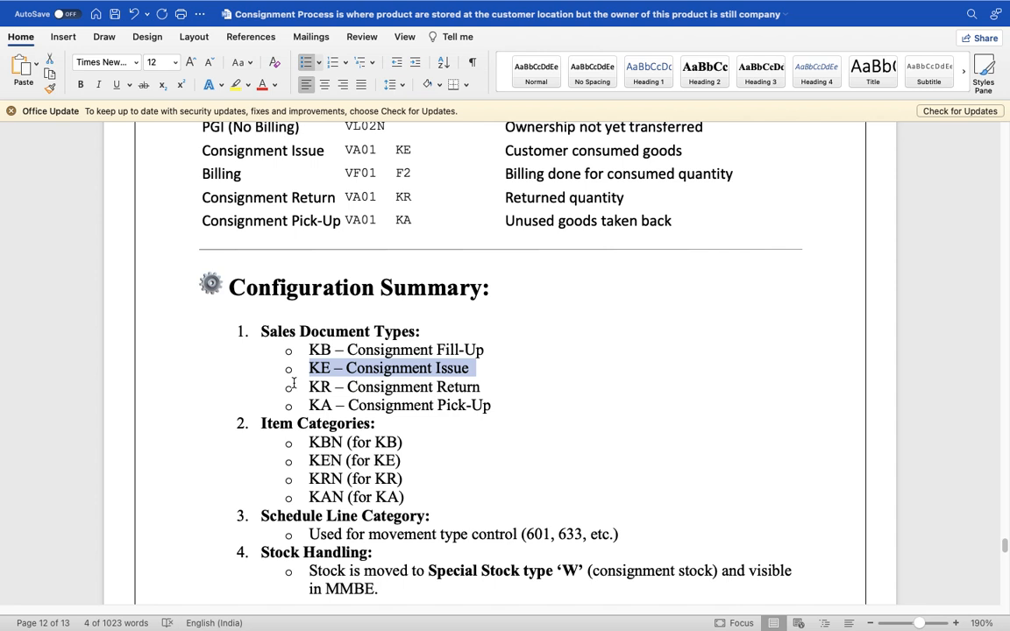
{"action": "left_click_drag", "start_coordinate": [406, 461], "coordinate": [282, 461]}
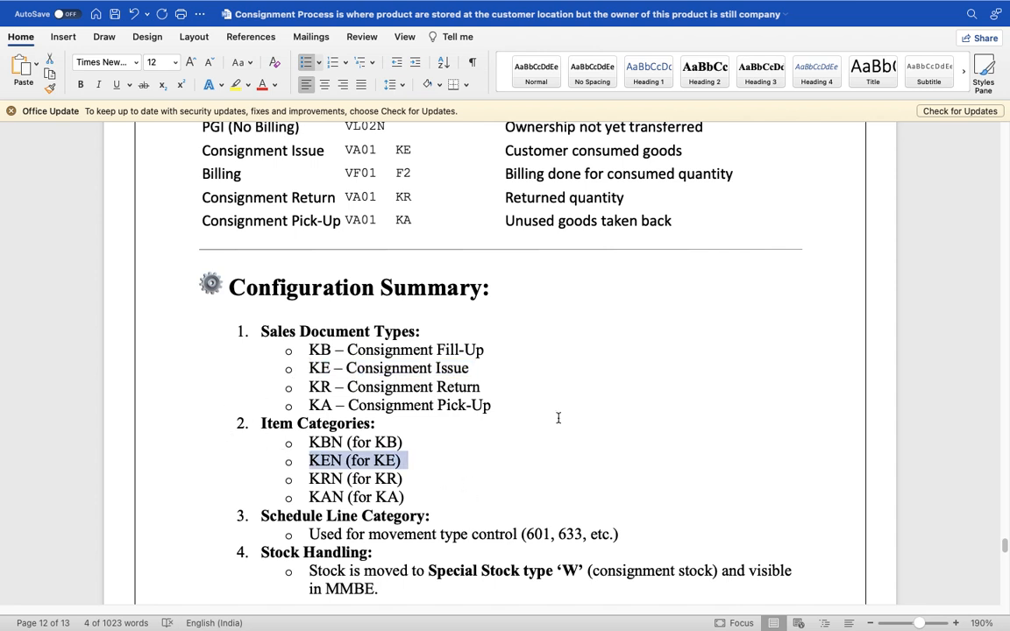
{"action": "key", "text": "super+Tab"}
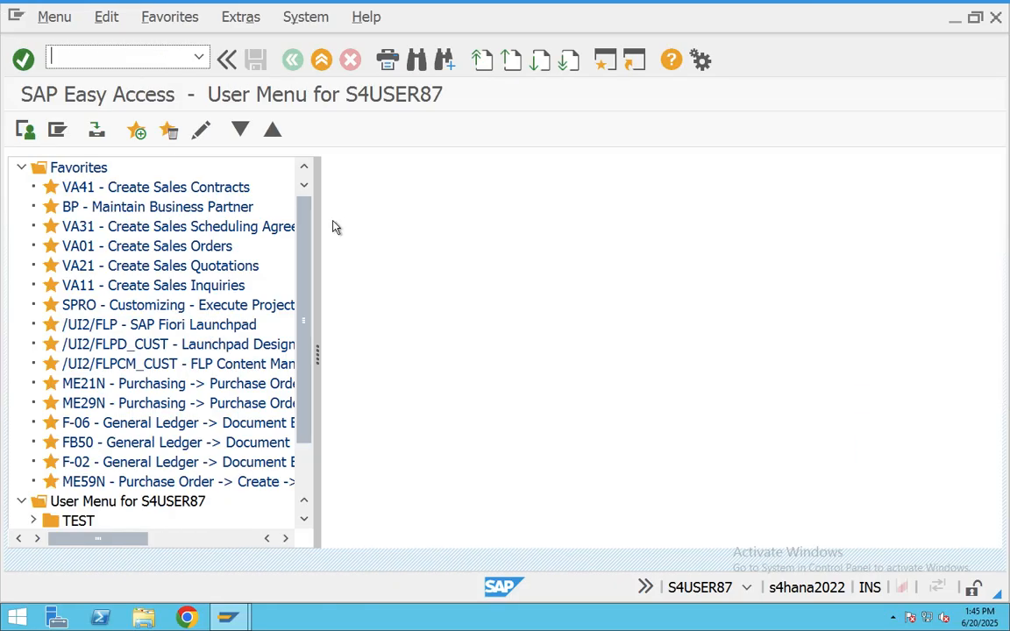
- Open VOV8 and the details of sales document type KE Consignment Issue
{"action": "type", "text": "VOV8"}
{"action": "key", "text": "Return"}
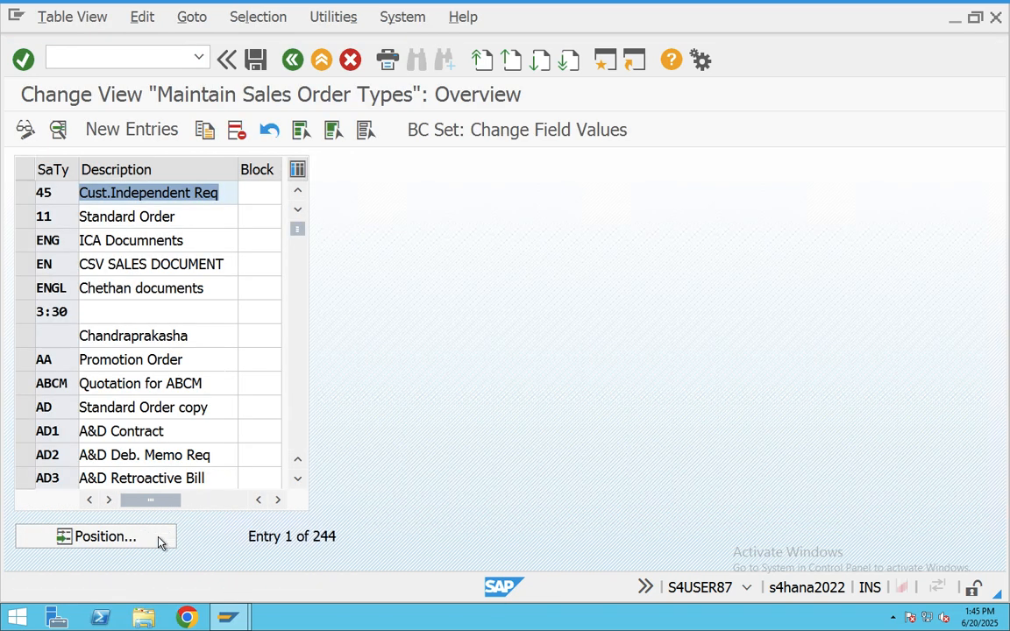
{"action": "left_click", "coordinate": [161, 540]}
{"action": "type", "text": "K"}
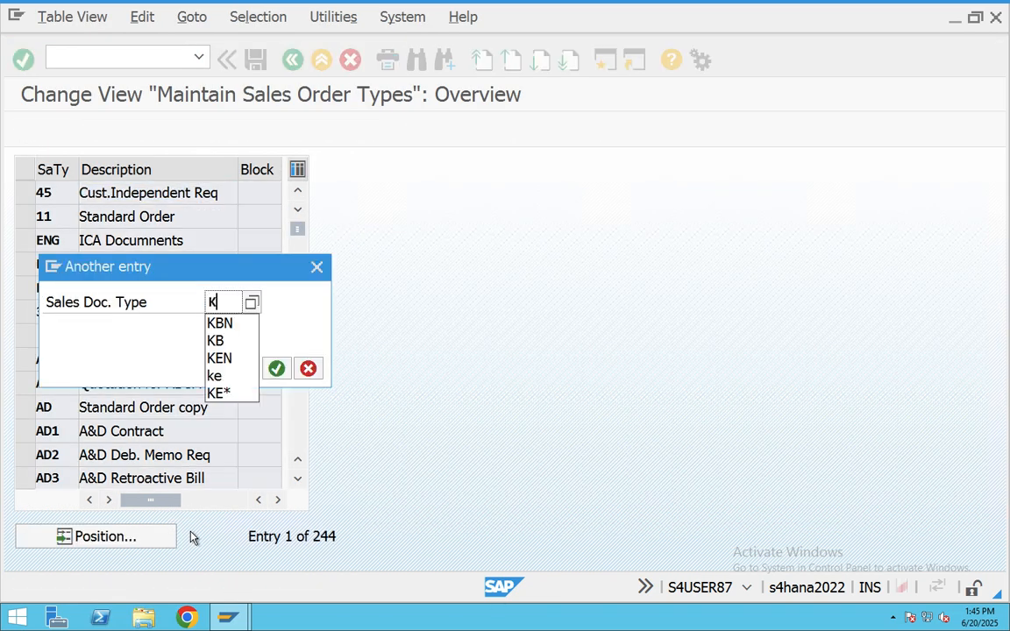
{"action": "type", "text": "E"}
{"action": "key", "text": "Return"}
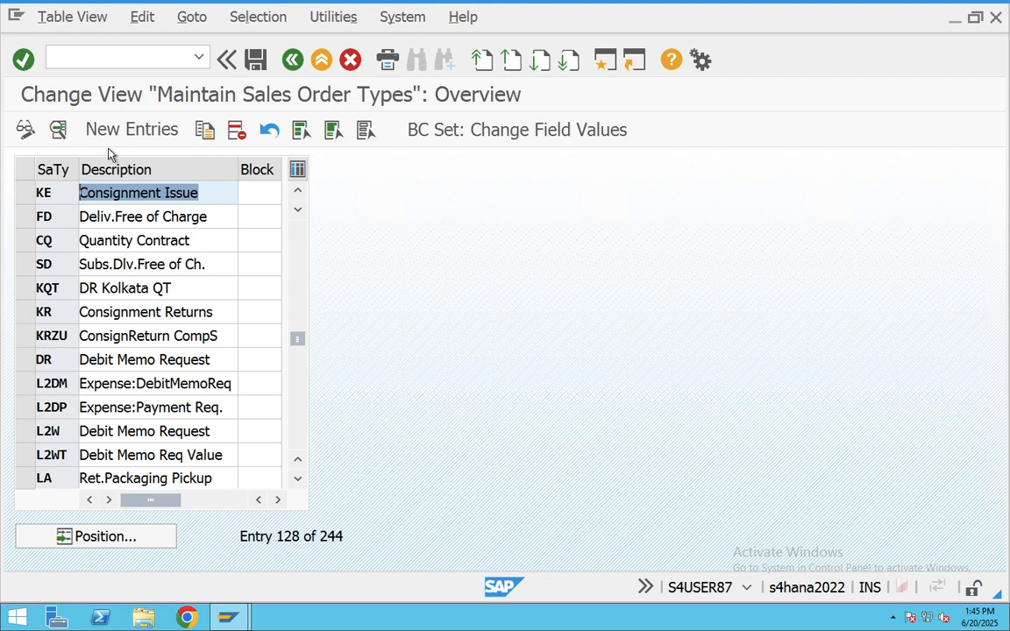
{"action": "double_click", "coordinate": [114, 192]}
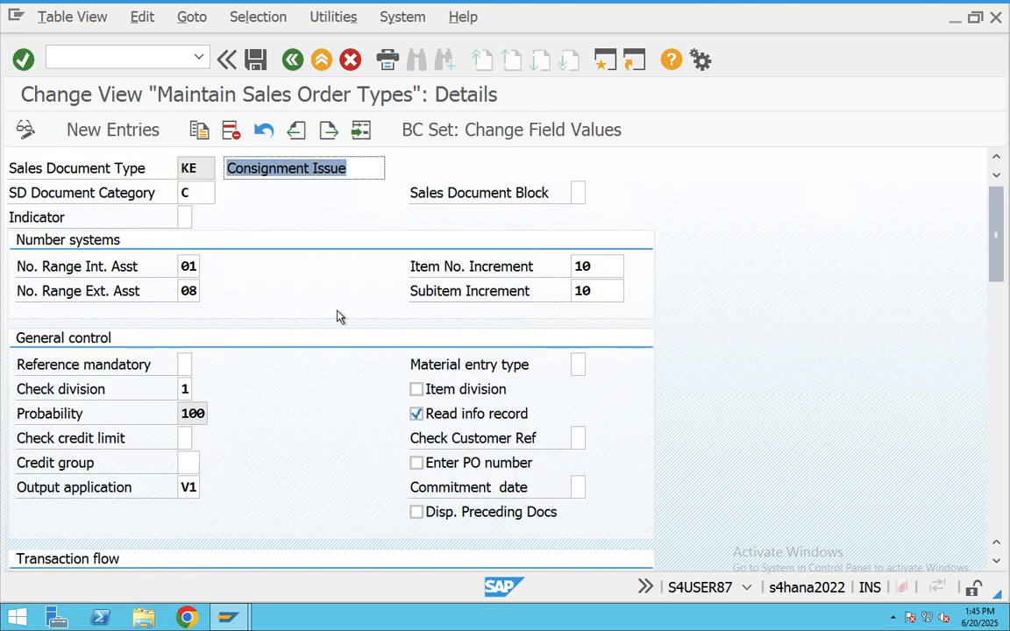
- Check KE's delivery type LF and billing types F2, F2 and IV
{"action": "scroll", "coordinate": [295, 307], "scroll_direction": "down", "scroll_amount": 2}
{"action": "scroll", "coordinate": [295, 307], "scroll_direction": "down", "scroll_amount": 8}
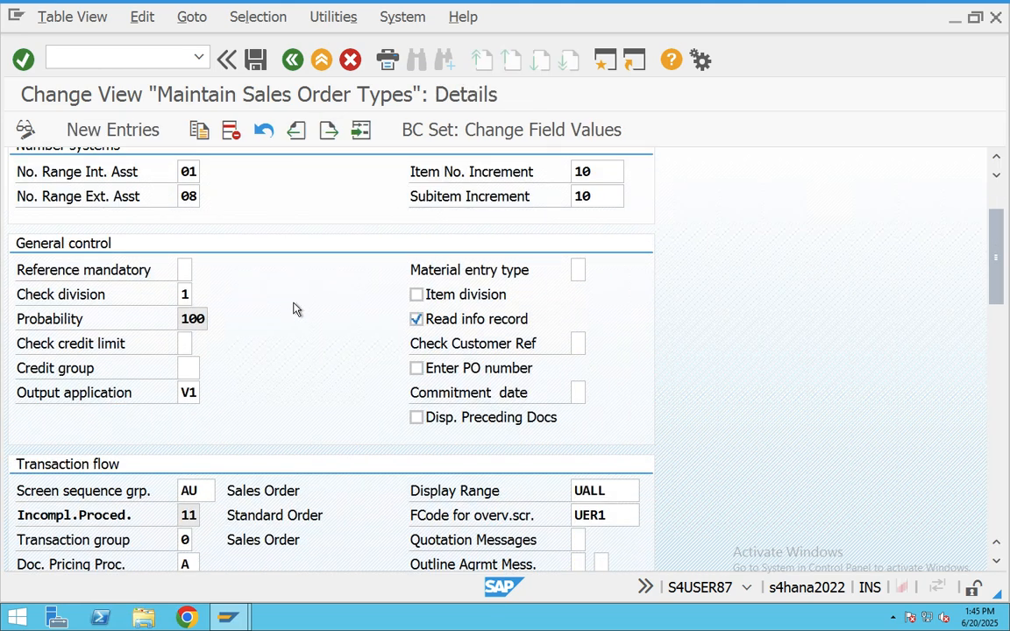
{"action": "scroll", "coordinate": [295, 307], "scroll_direction": "down", "scroll_amount": 7}
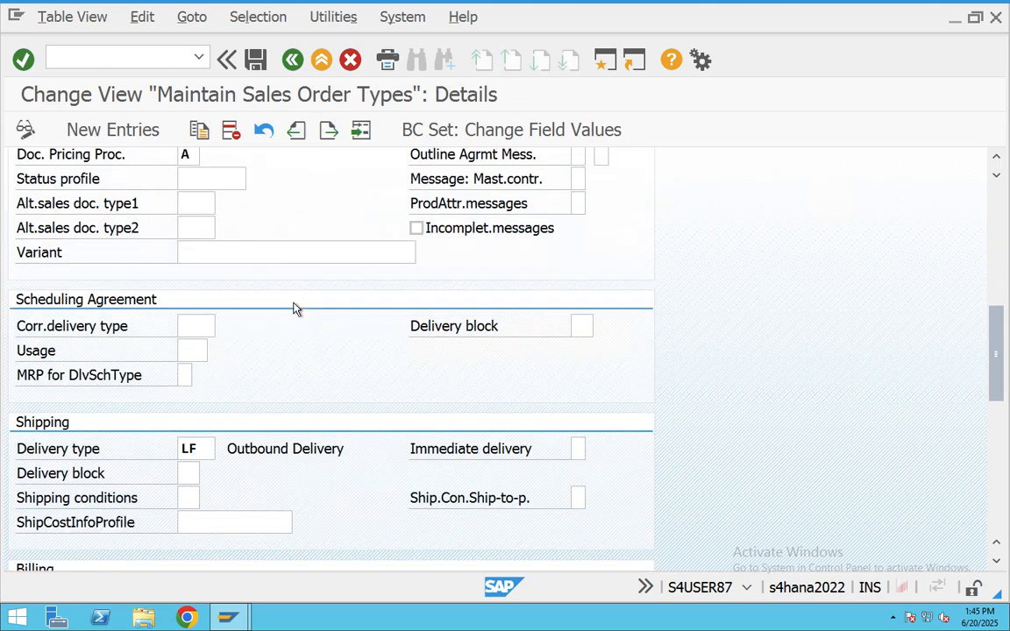
{"action": "double_click", "coordinate": [205, 428]}
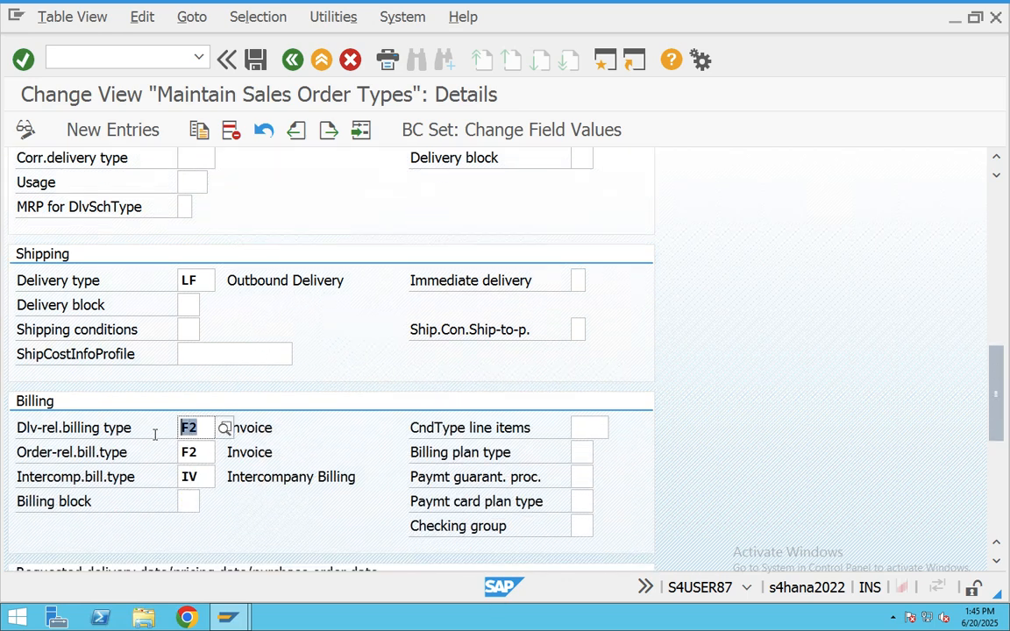
{"action": "double_click", "coordinate": [184, 452]}
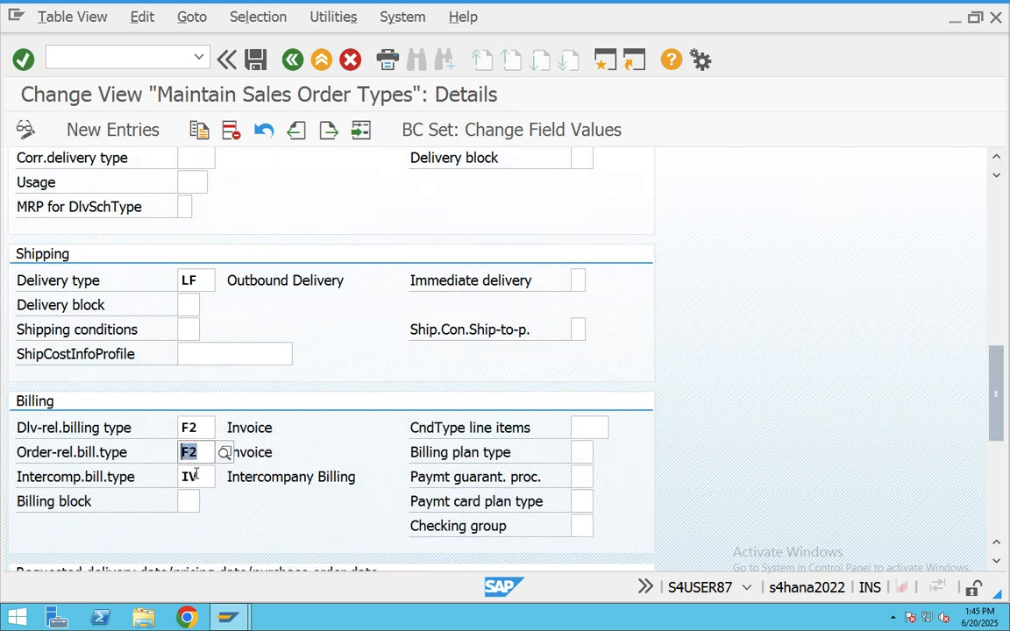
{"action": "double_click", "coordinate": [186, 477]}
{"action": "double_click", "coordinate": [187, 428]}
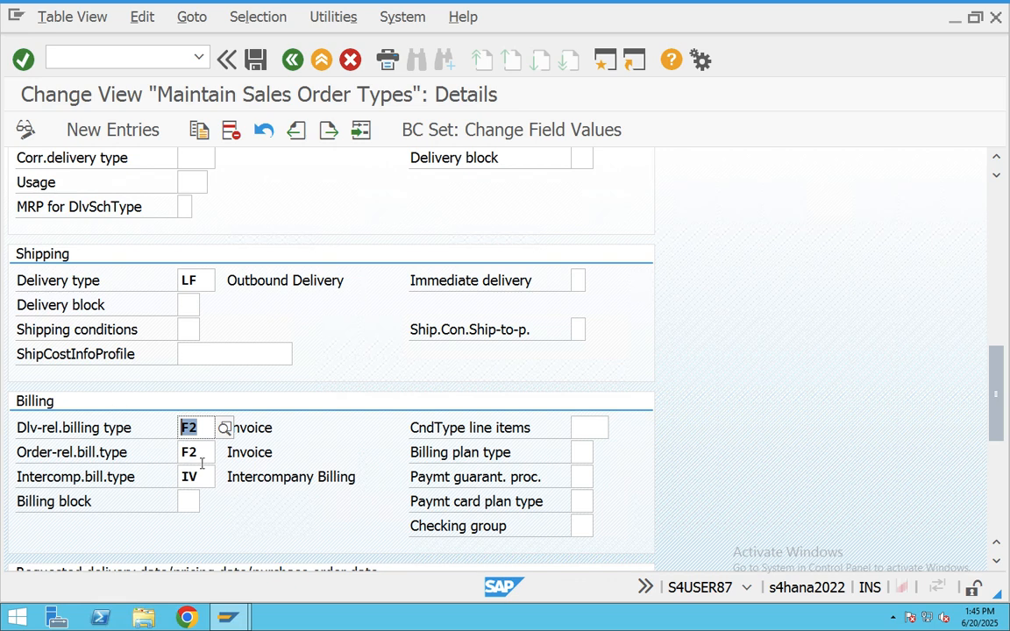
{"action": "double_click", "coordinate": [189, 281]}
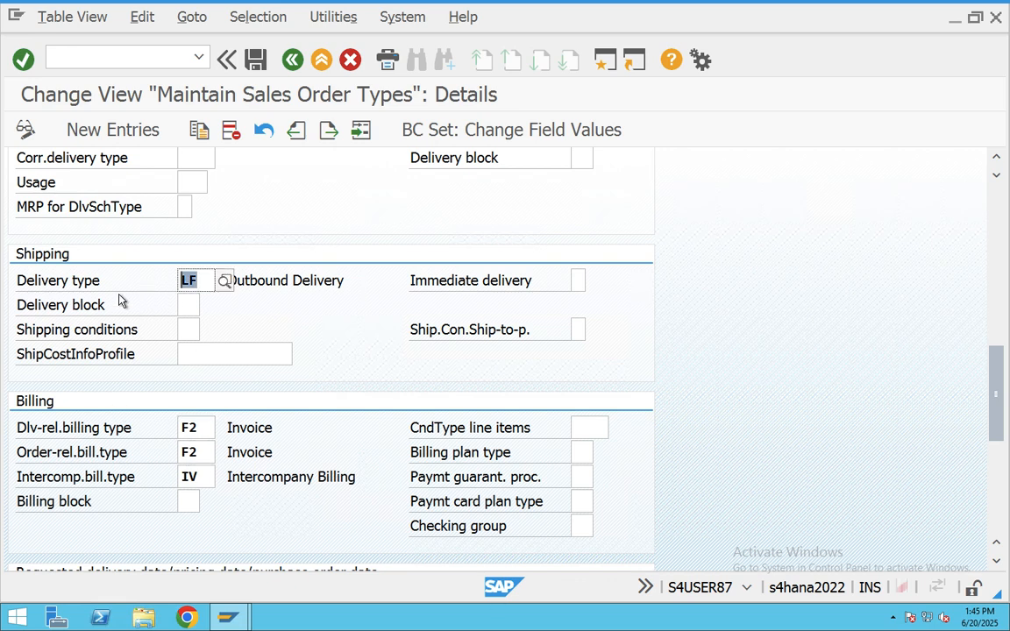
{"action": "scroll", "coordinate": [123, 290], "scroll_direction": "up", "scroll_amount": 4}
{"action": "scroll", "coordinate": [124, 289], "scroll_direction": "up", "scroll_amount": 5}
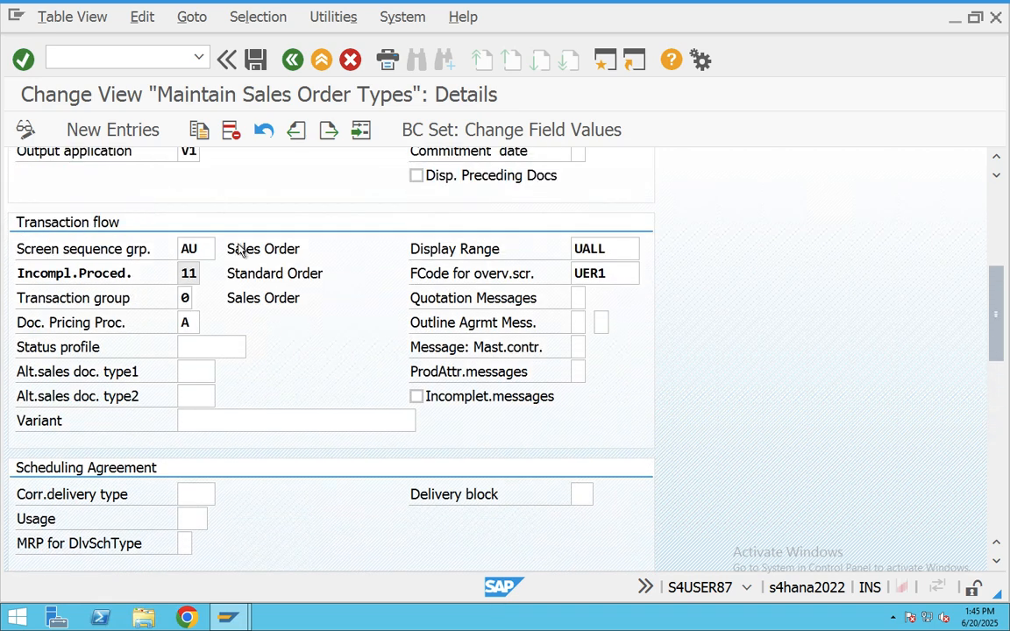
{"action": "scroll", "coordinate": [159, 274], "scroll_direction": "up", "scroll_amount": 1}
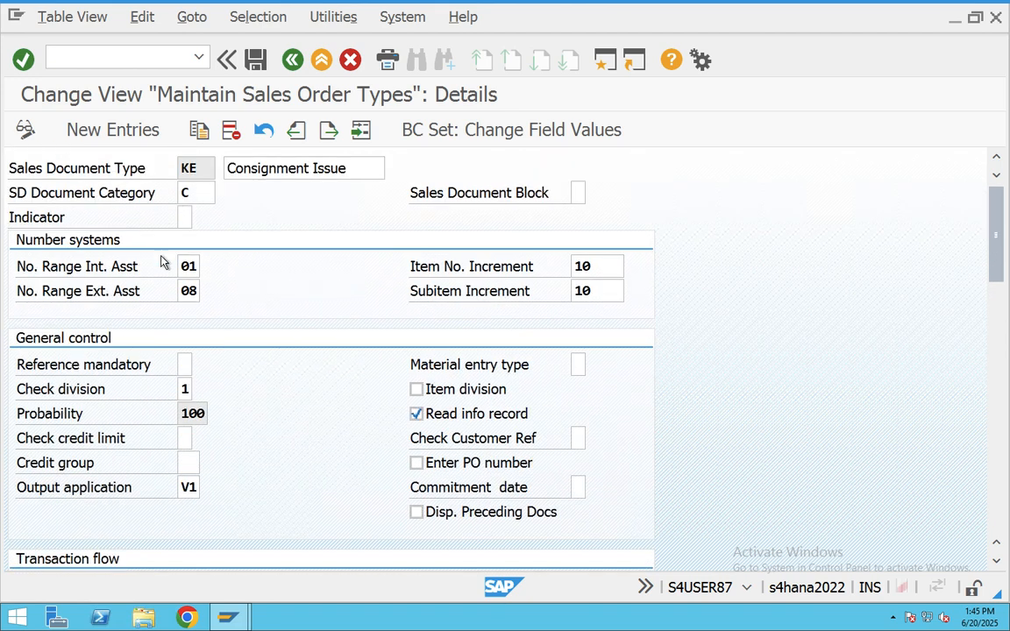
{"action": "scroll", "coordinate": [124, 289], "scroll_direction": "down", "scroll_amount": 5}
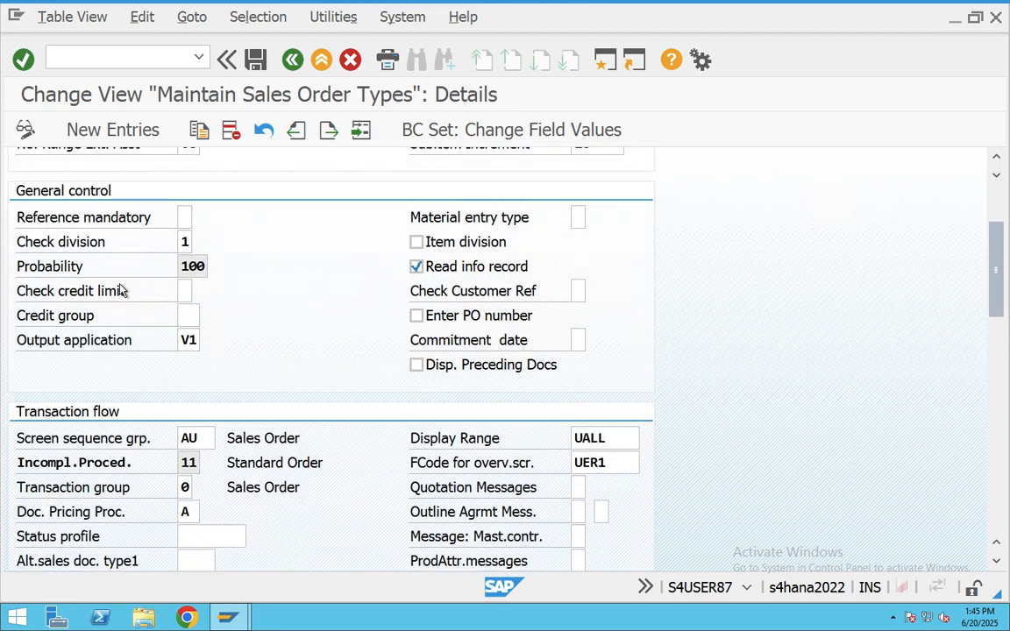
{"action": "scroll", "coordinate": [183, 497], "scroll_direction": "down", "scroll_amount": 5}
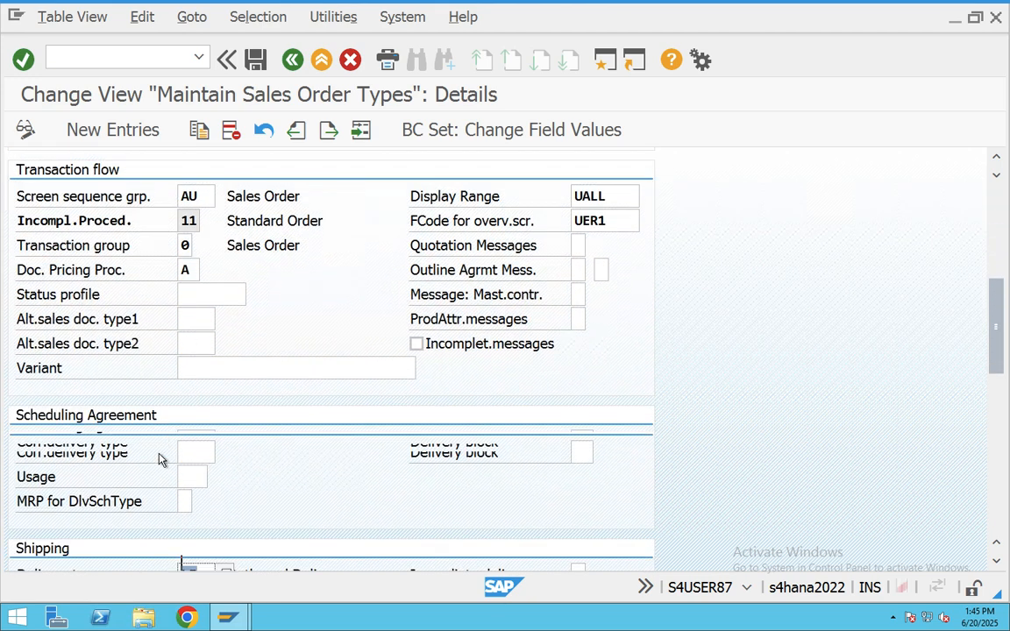
{"action": "left_click", "coordinate": [187, 483]}
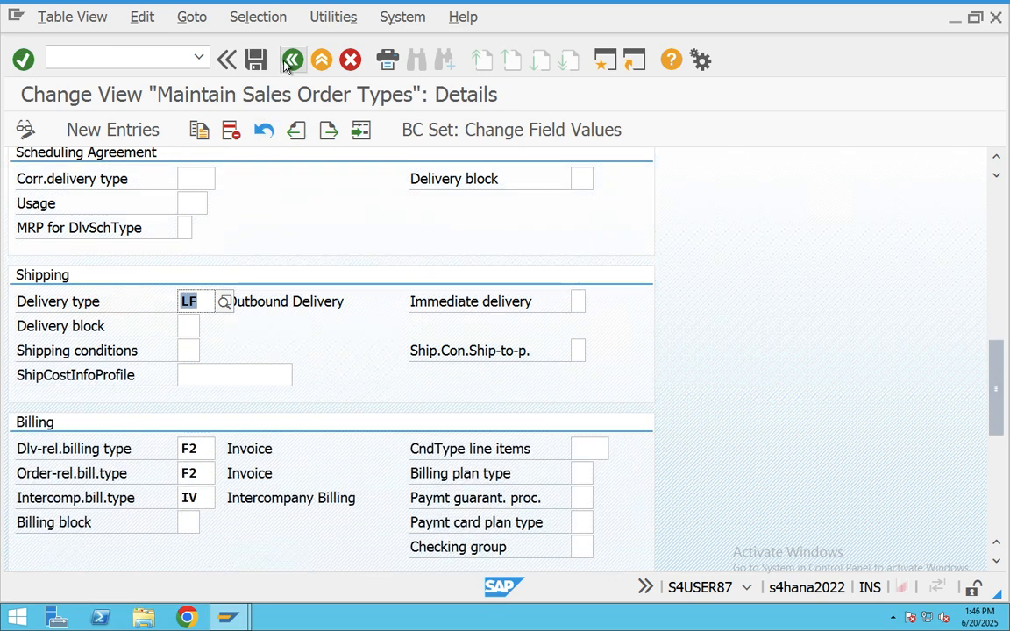
- Go back, reopen the KE details to review again, then exit to the Easy Access menu
{"action": "left_click", "coordinate": [292, 59]}
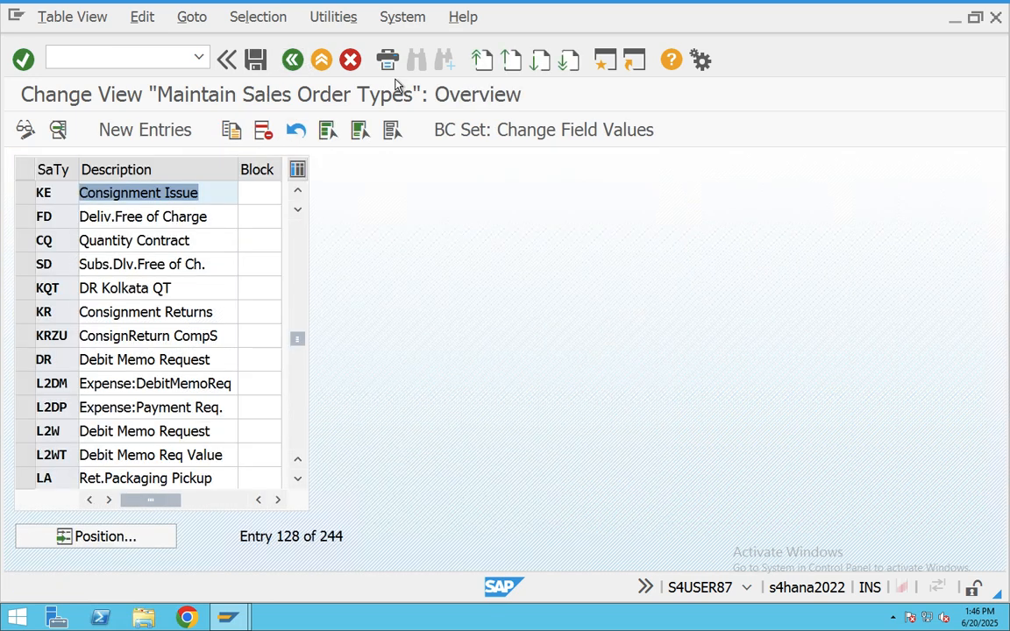
{"action": "double_click", "coordinate": [127, 189]}
{"action": "scroll", "coordinate": [349, 377], "scroll_direction": "down", "scroll_amount": 3}
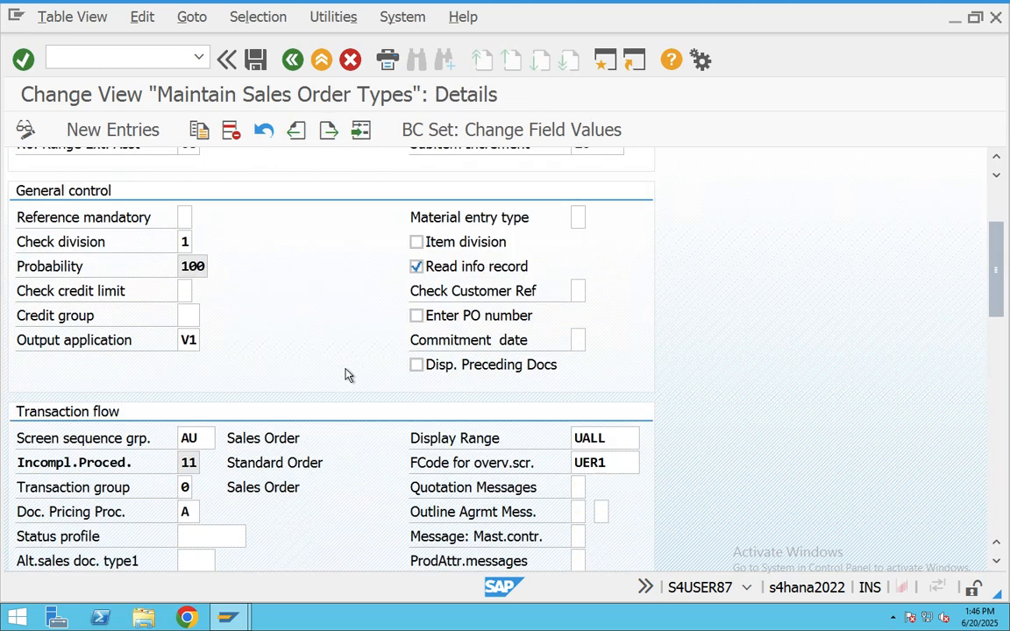
{"action": "scroll", "coordinate": [346, 375], "scroll_direction": "down", "scroll_amount": 9}
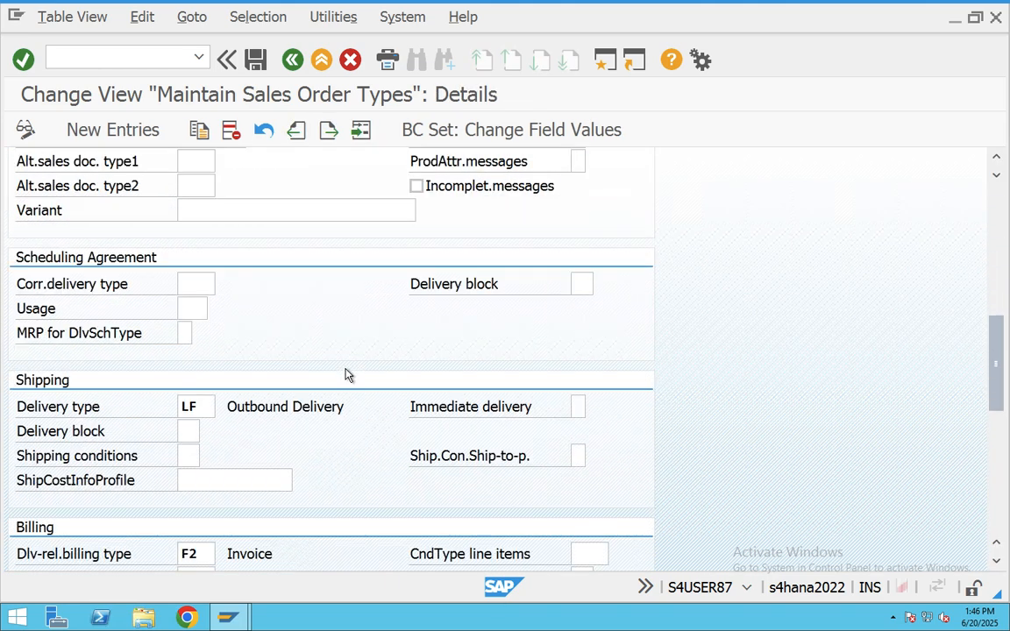
{"action": "scroll", "coordinate": [347, 376], "scroll_direction": "down", "scroll_amount": 6}
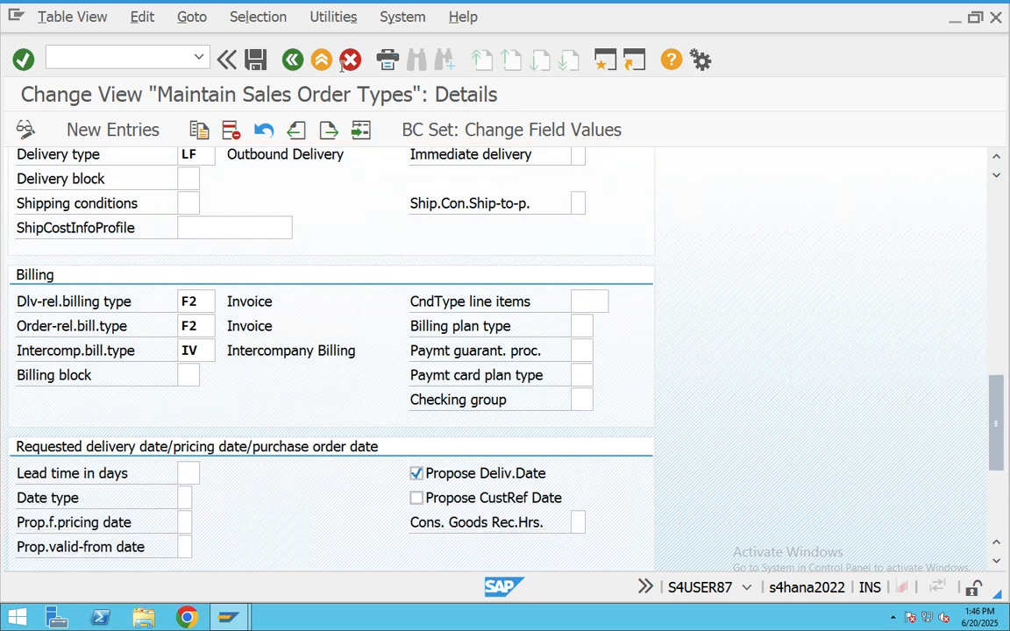
{"action": "left_click", "coordinate": [318, 66]}
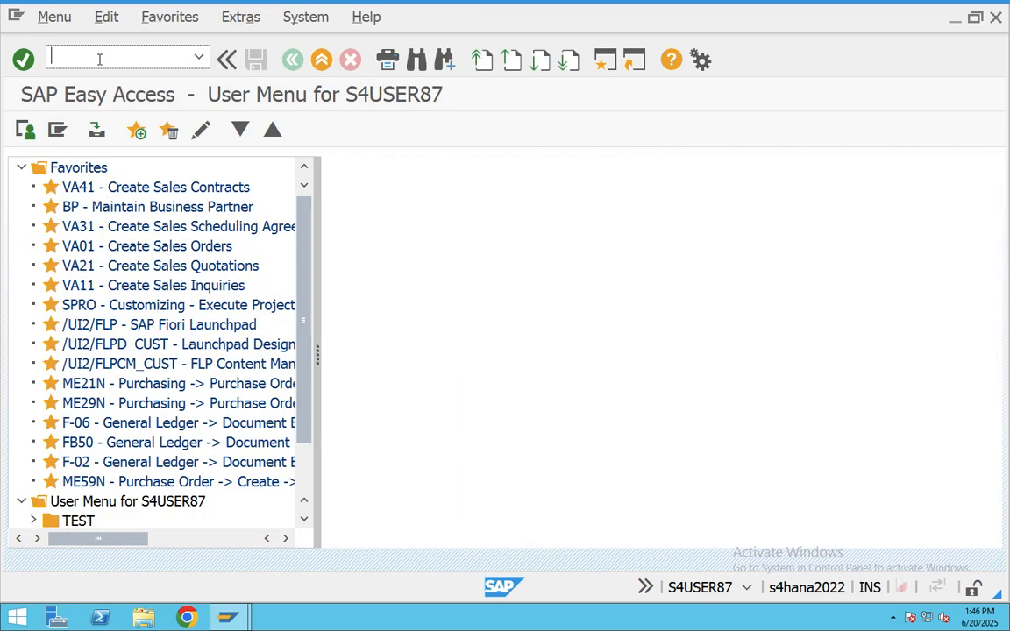
{"action": "type", "text": "vov4"}
{"action": "key", "text": "Return"}
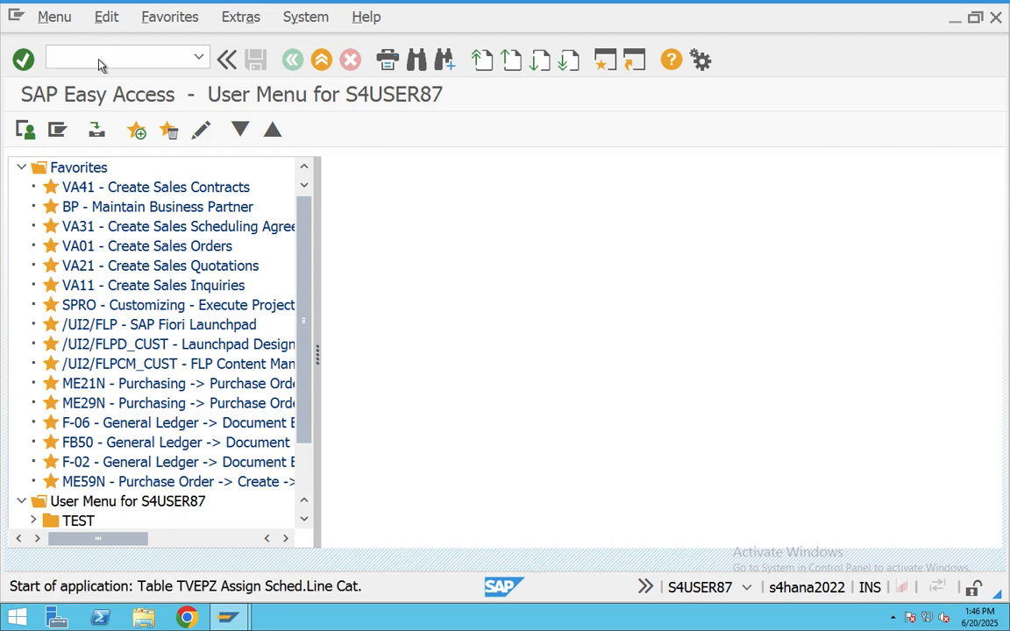
{"action": "left_click", "coordinate": [130, 538]}
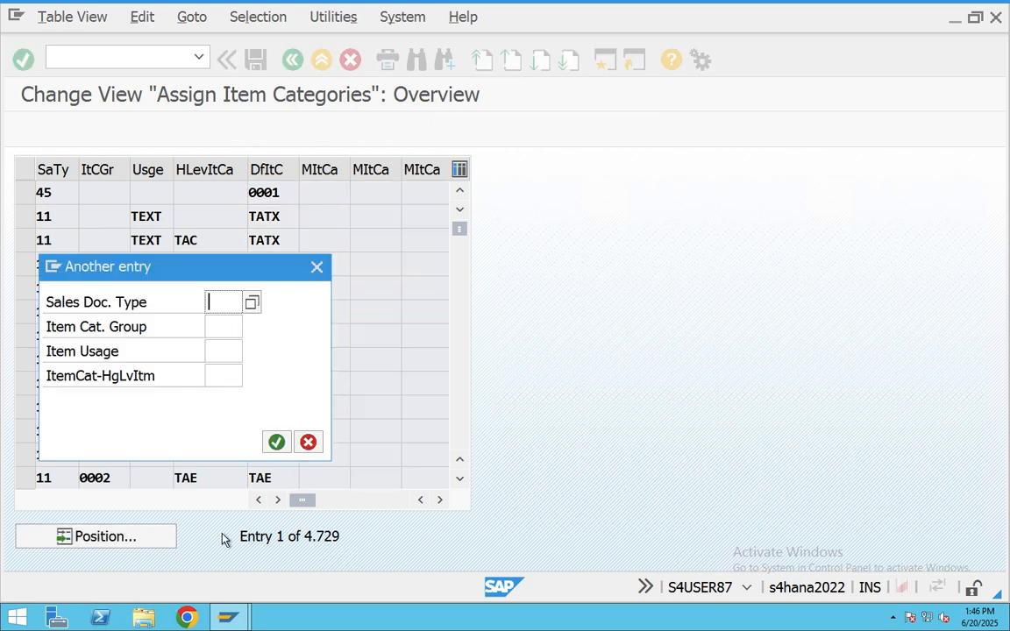
{"action": "type", "text": "ke"}
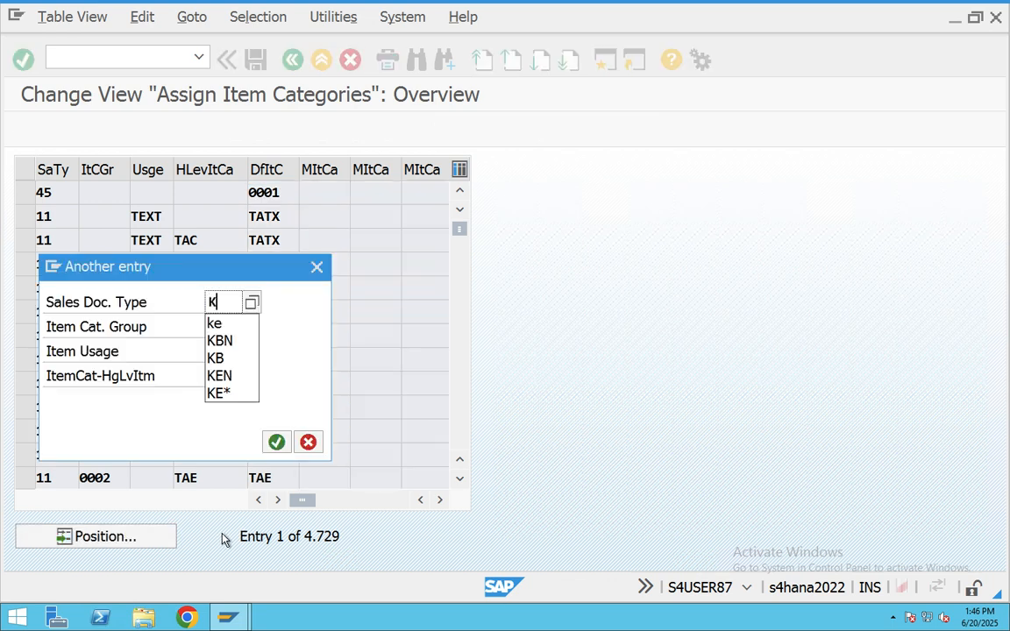
{"action": "key", "text": "Return"}
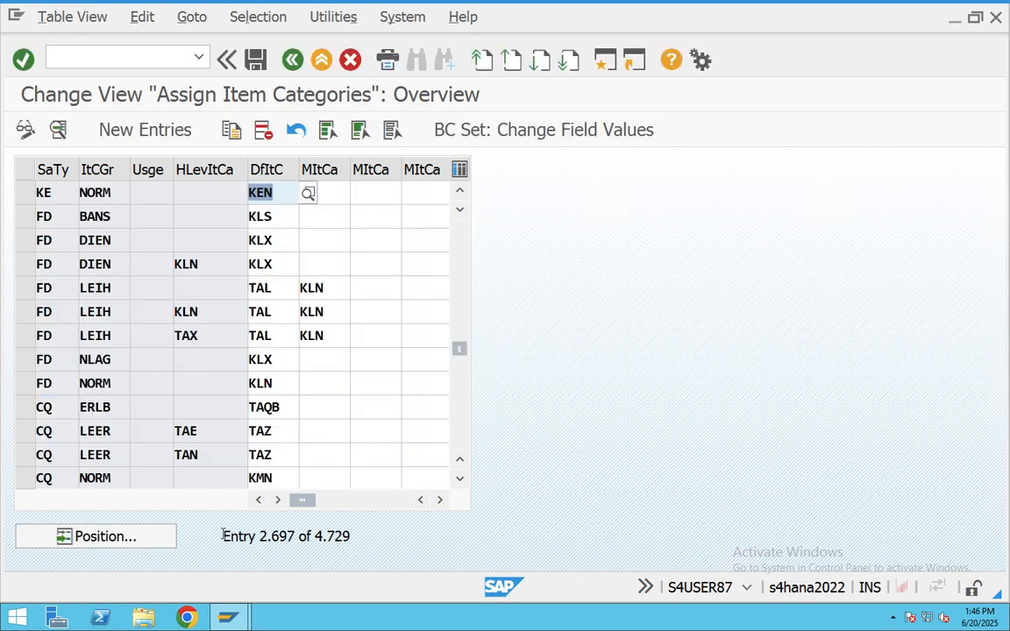
{"action": "left_click", "coordinate": [25, 192]}
{"action": "key", "text": "Tab"}
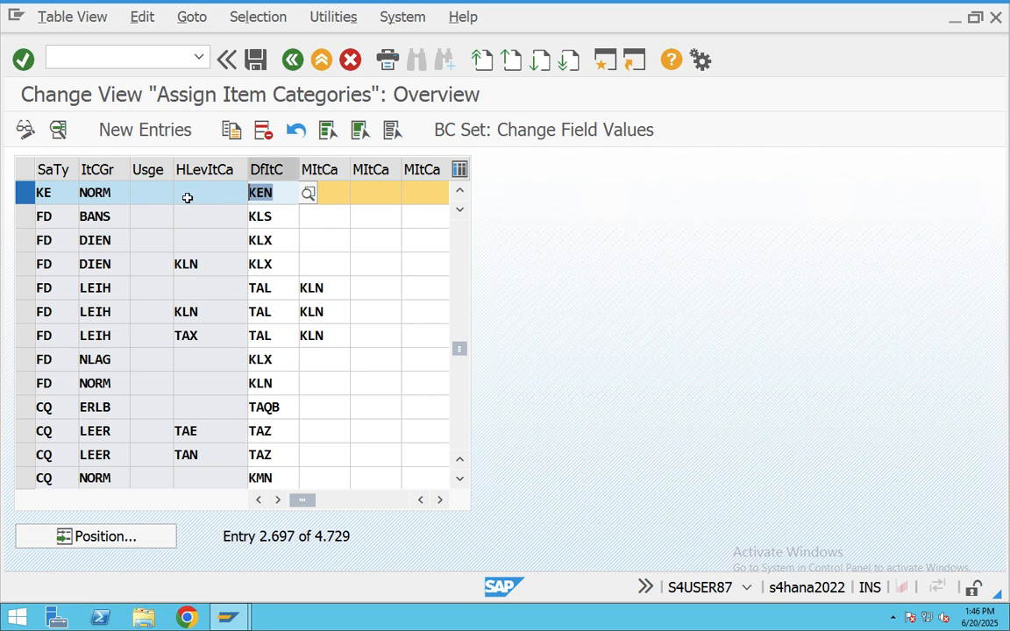
{"action": "left_click", "coordinate": [96, 188]}
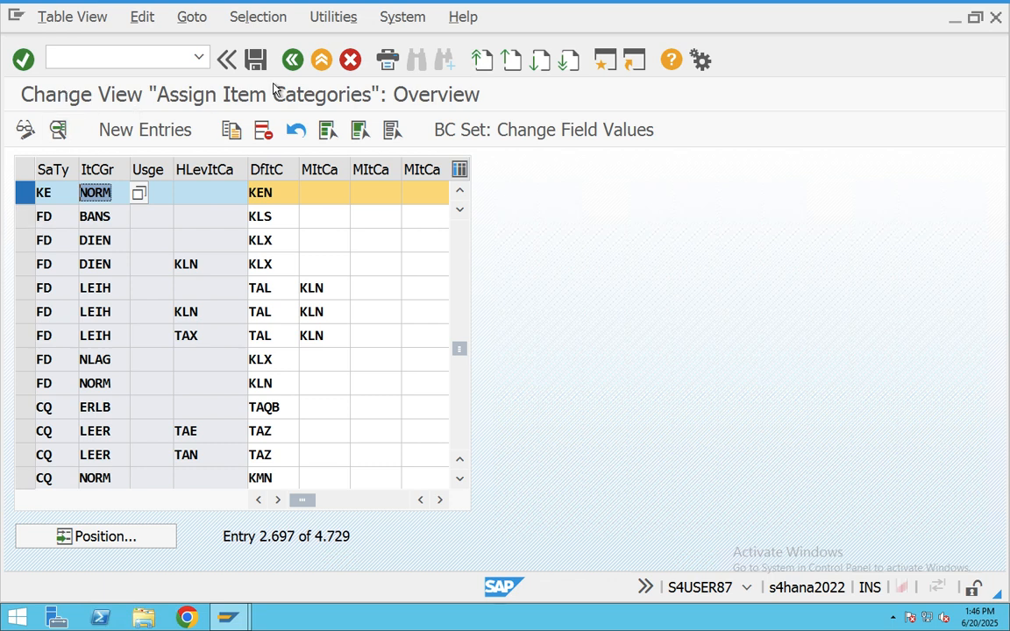
{"action": "left_click", "coordinate": [321, 62]}
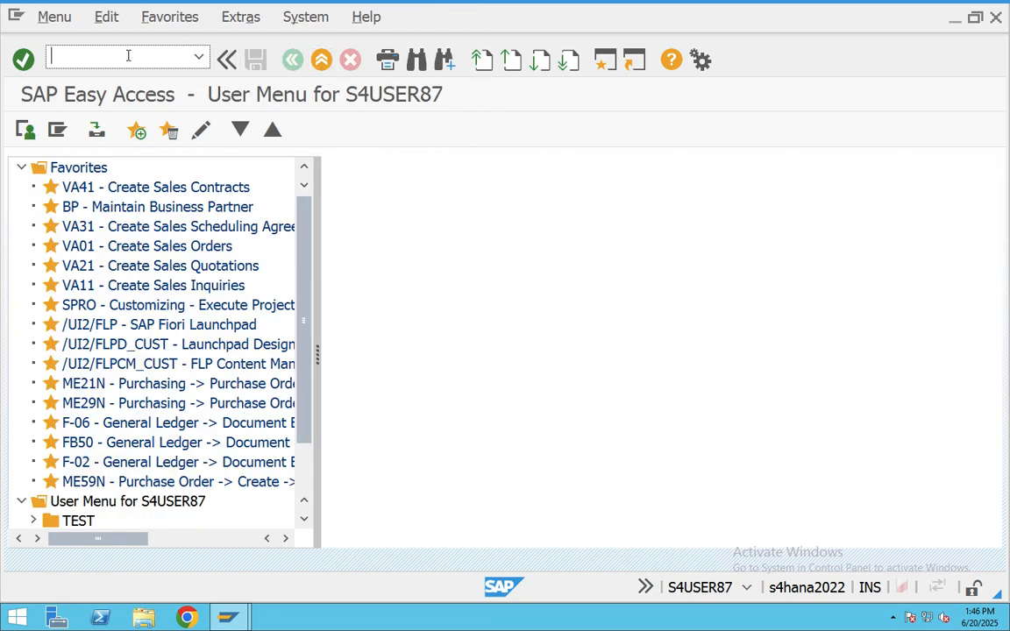
- In VOV7, position the list on KEN and open its Consignment Issue details
{"action": "type", "text": "vov7"}
{"action": "key", "text": "Return"}
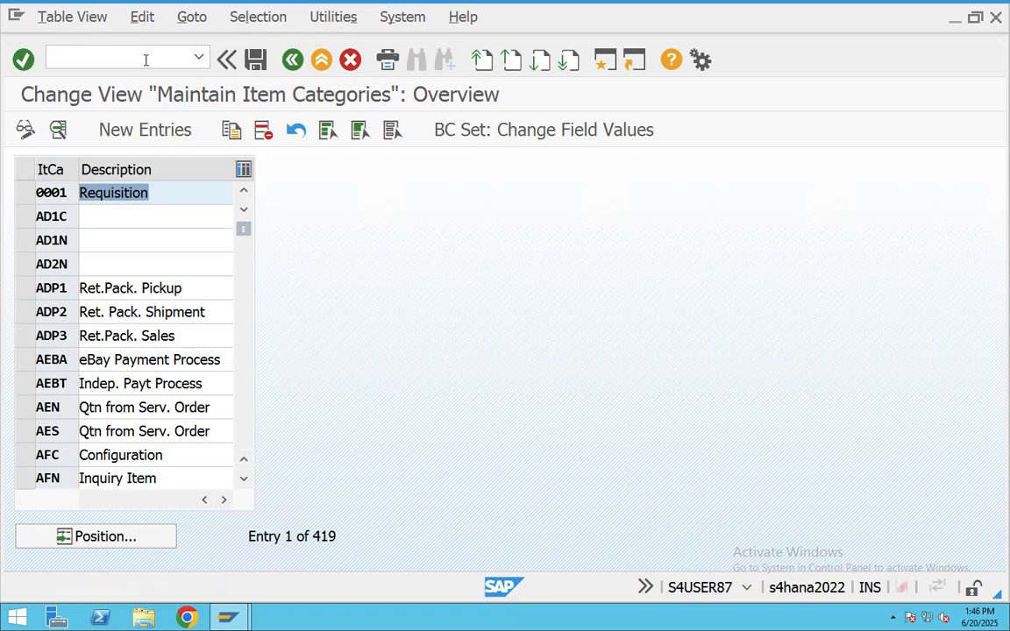
{"action": "left_click", "coordinate": [121, 538]}
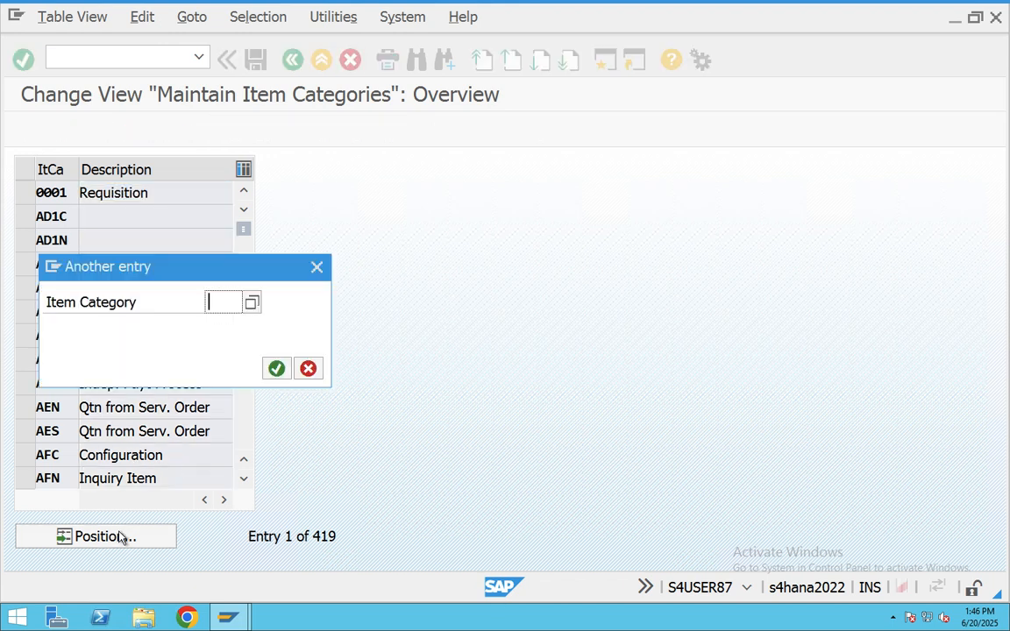
{"action": "type", "text": "ken"}
{"action": "key", "text": "Return"}
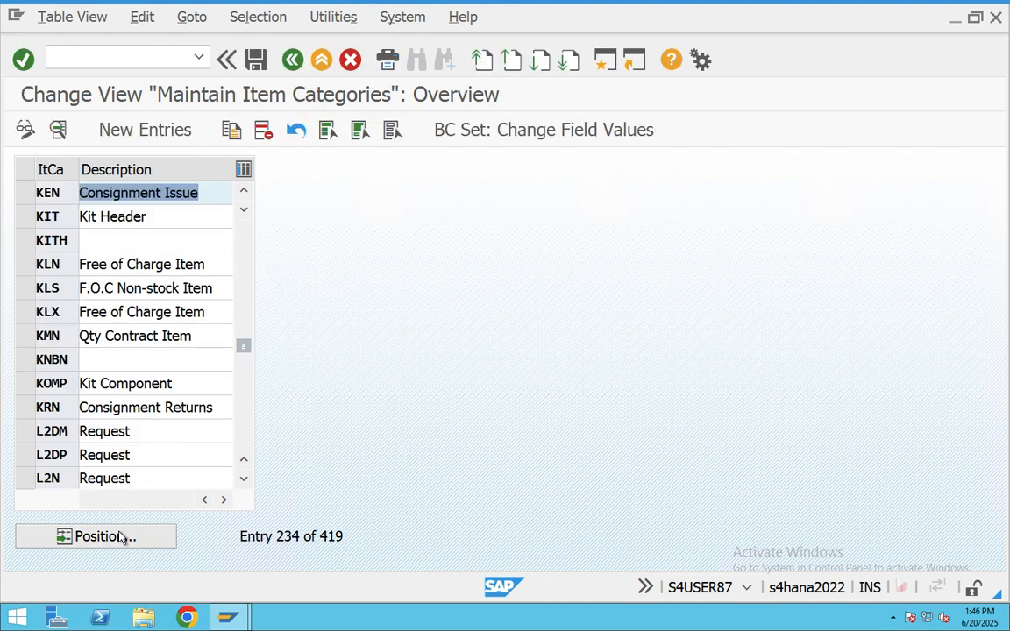
{"action": "double_click", "coordinate": [135, 193]}
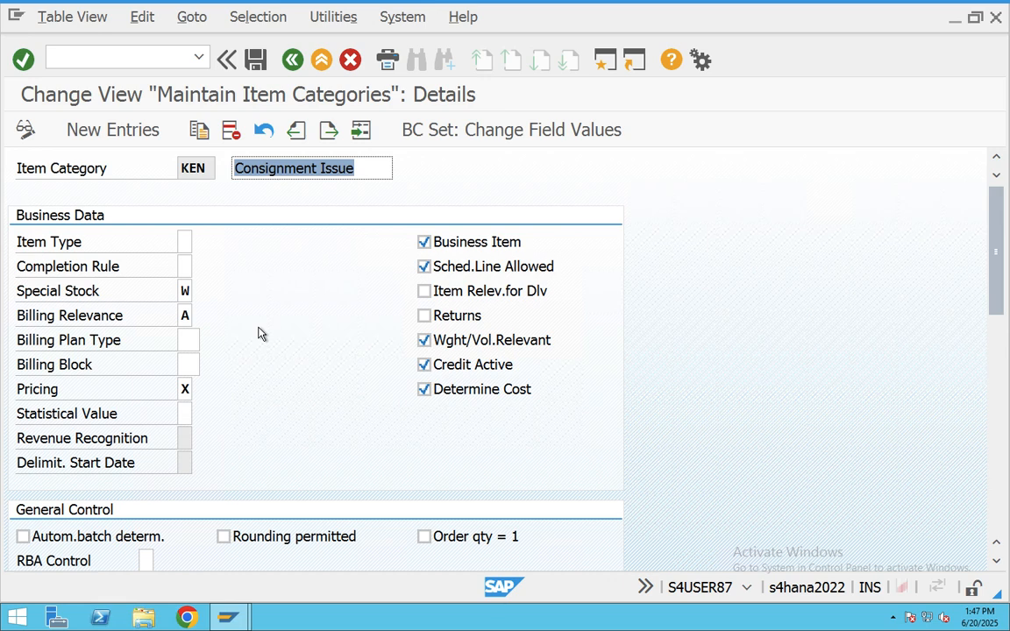
- Scroll through KEN's Consignment Issue settings, then back out to the SAP Easy Access menu
{"action": "scroll", "coordinate": [319, 356], "scroll_direction": "down", "scroll_amount": 6}
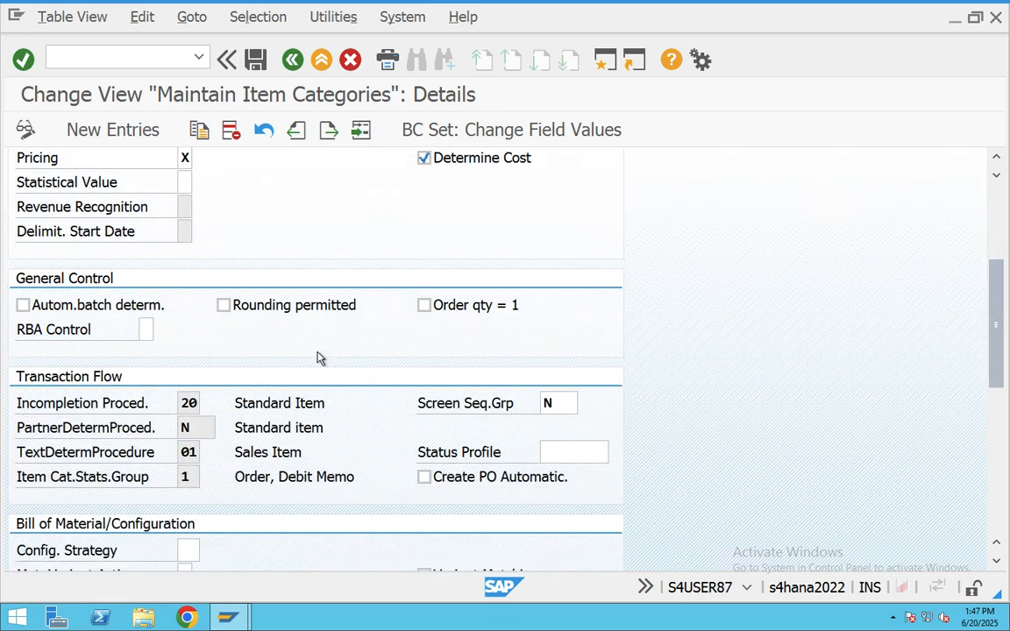
{"action": "scroll", "coordinate": [319, 357], "scroll_direction": "down", "scroll_amount": 12}
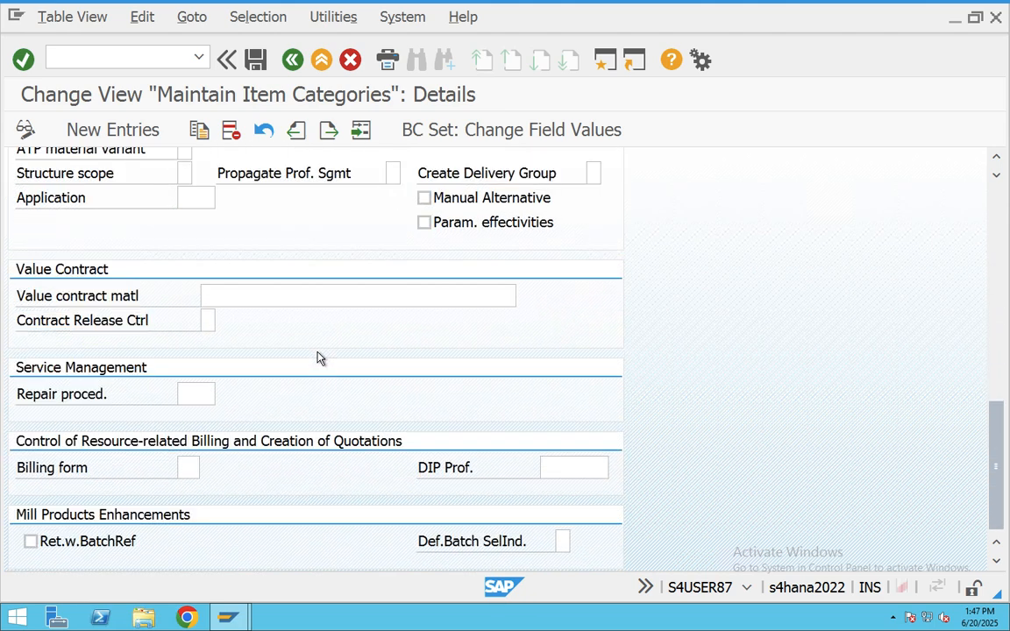
{"action": "scroll", "coordinate": [320, 358], "scroll_direction": "up", "scroll_amount": 10}
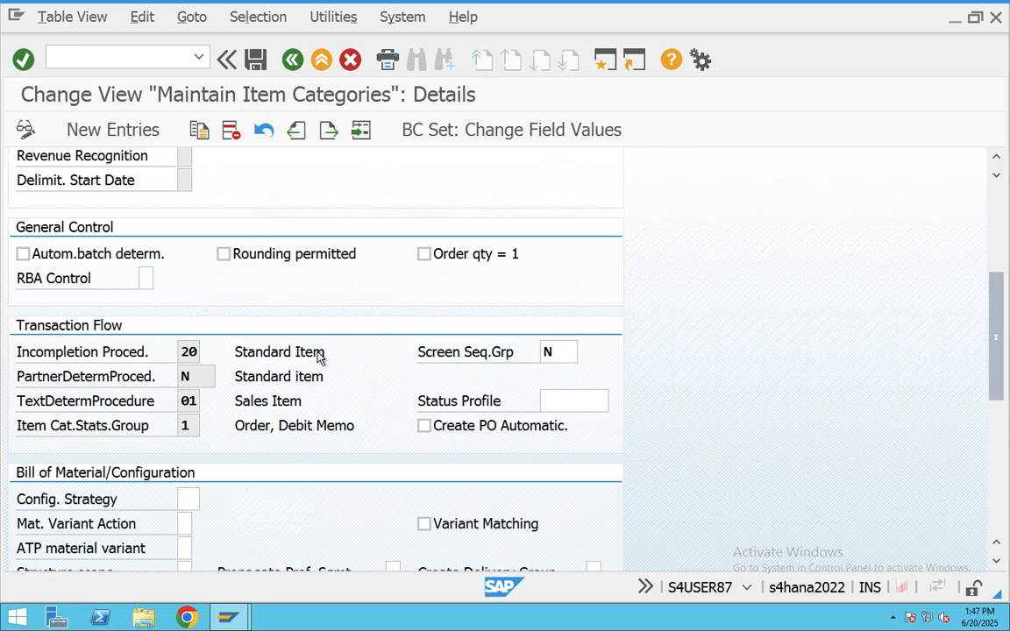
{"action": "scroll", "coordinate": [320, 357], "scroll_direction": "up", "scroll_amount": 7}
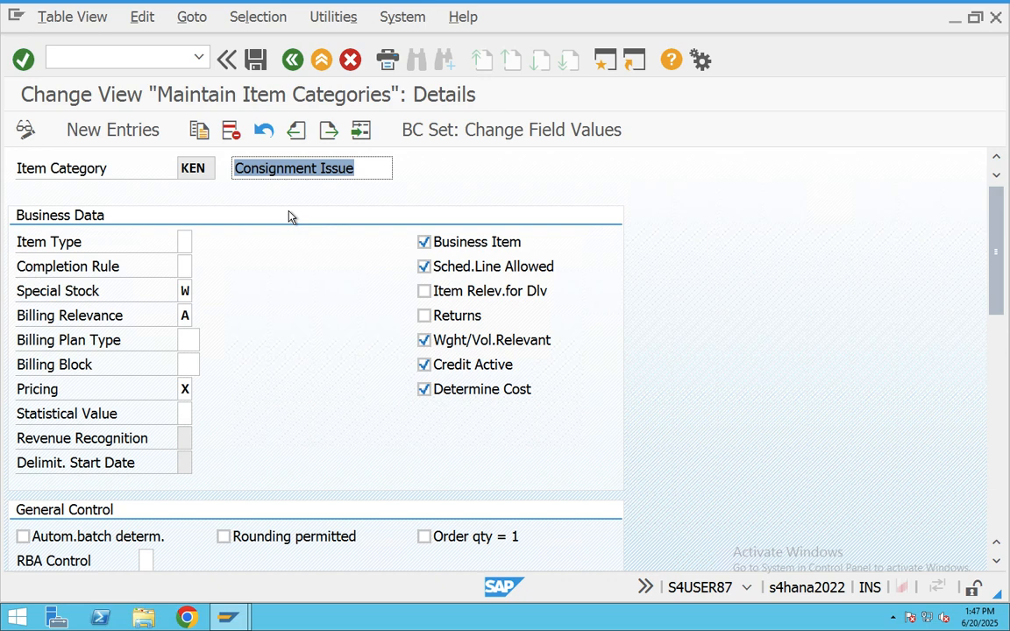
{"action": "left_click", "coordinate": [292, 61]}
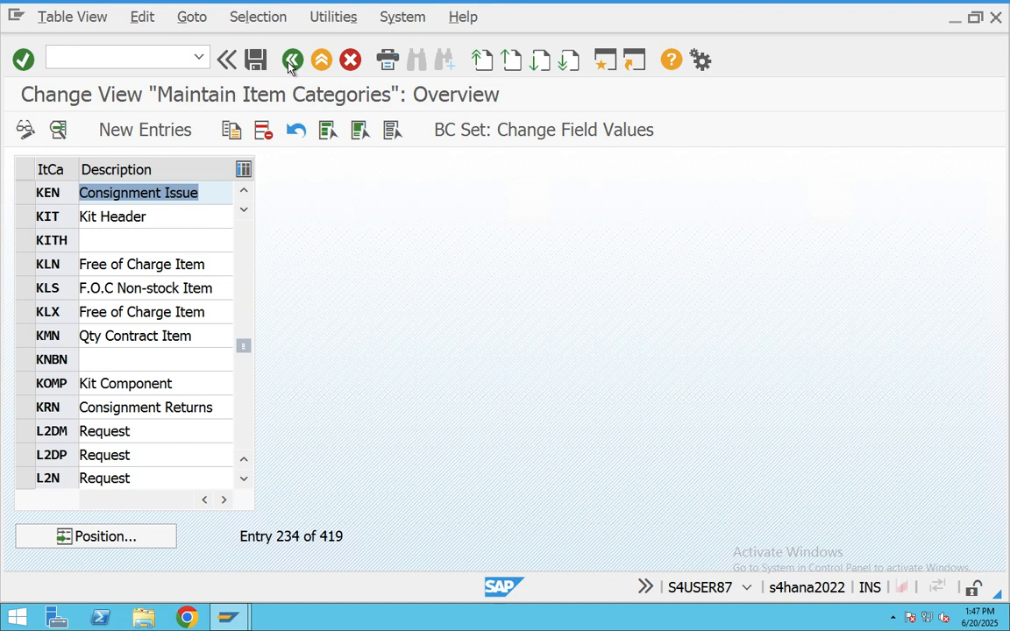
{"action": "left_click", "coordinate": [293, 61]}
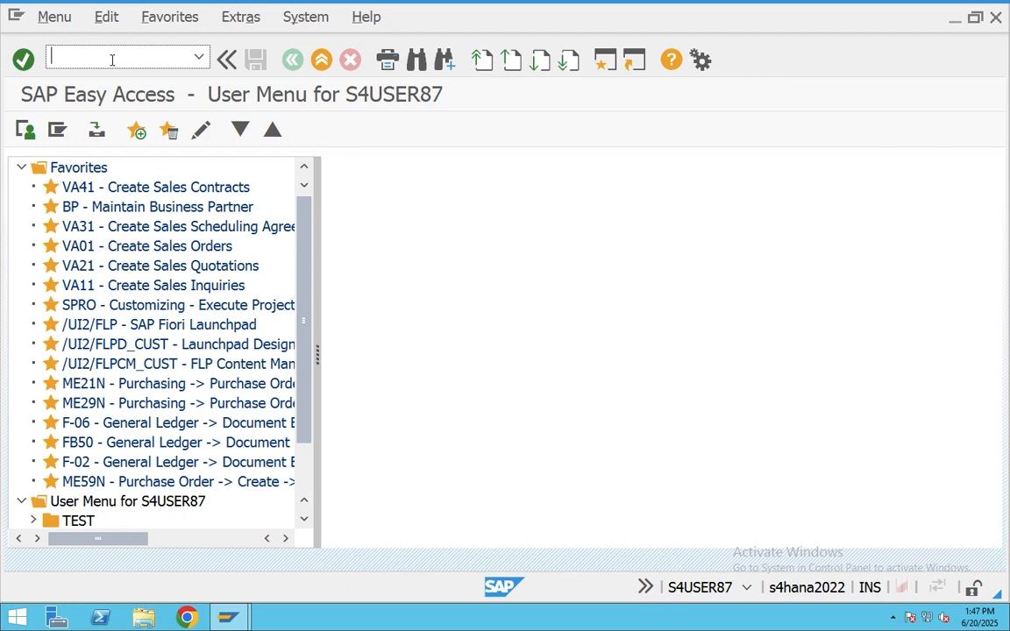
{"action": "type", "text": "VOV5"}
{"action": "key", "text": "Return"}
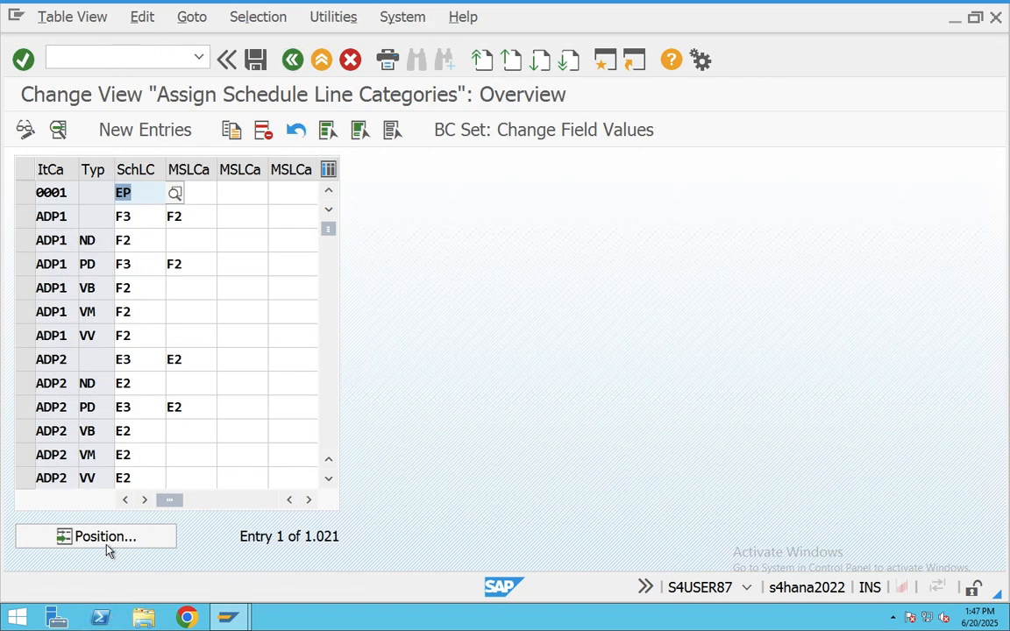
{"action": "left_click", "coordinate": [106, 538]}
{"action": "type", "text": "KEN"}
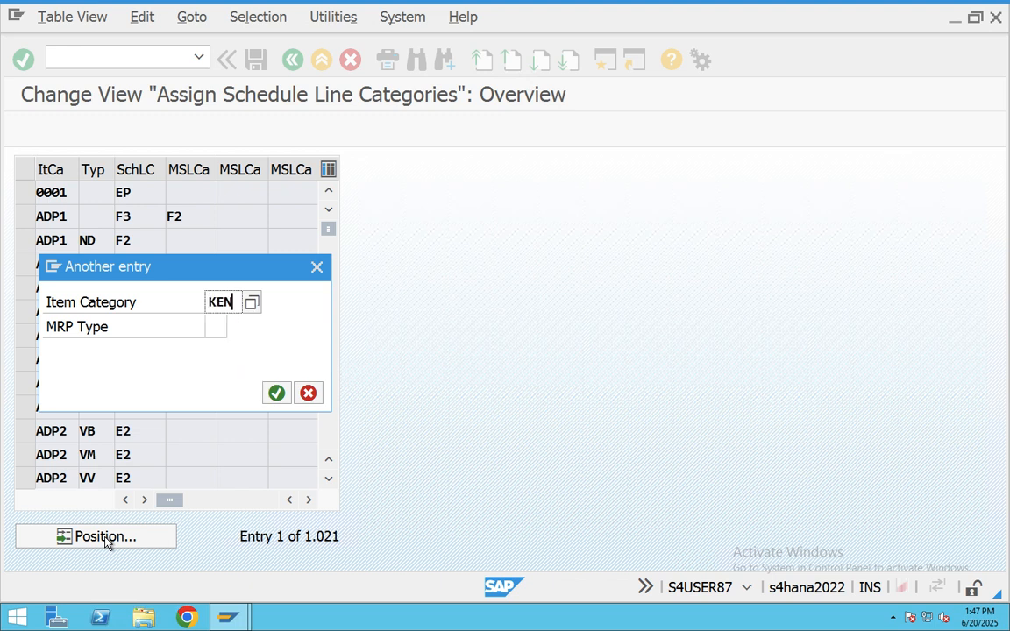
{"action": "key", "text": "Return"}
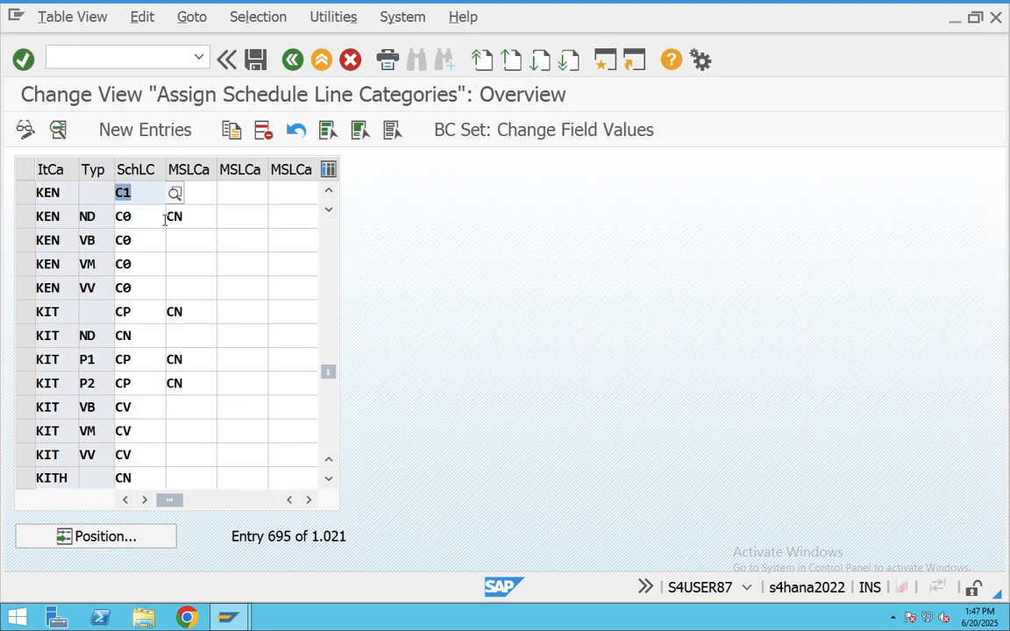
{"action": "left_click", "coordinate": [21, 195]}
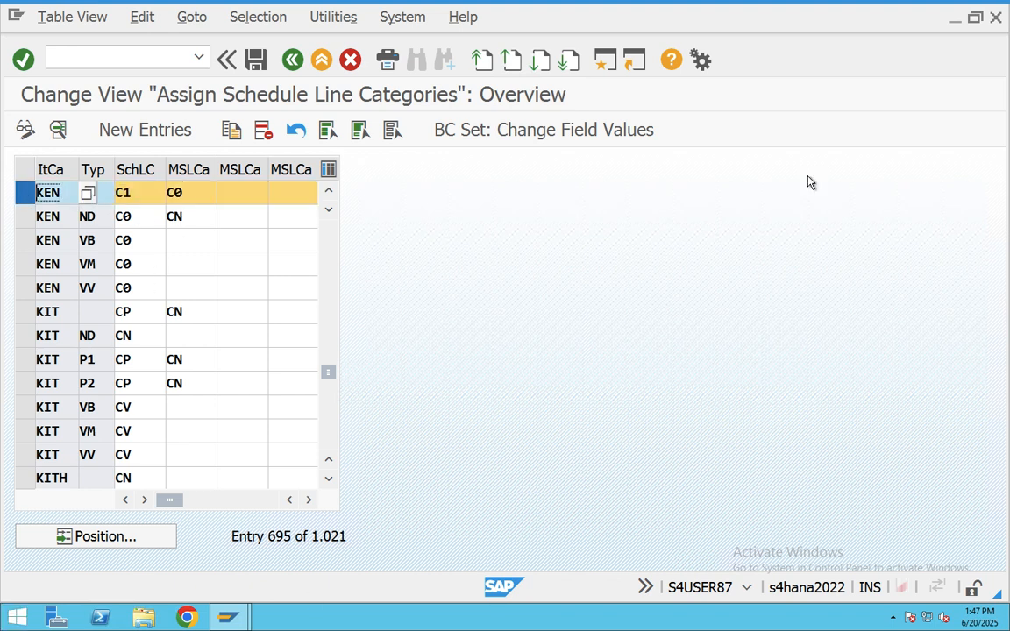
{"action": "left_click", "coordinate": [294, 65]}
- In VOV6, open schedule line category C1 and highlight its movement type 633
{"action": "type", "text": "vo"}
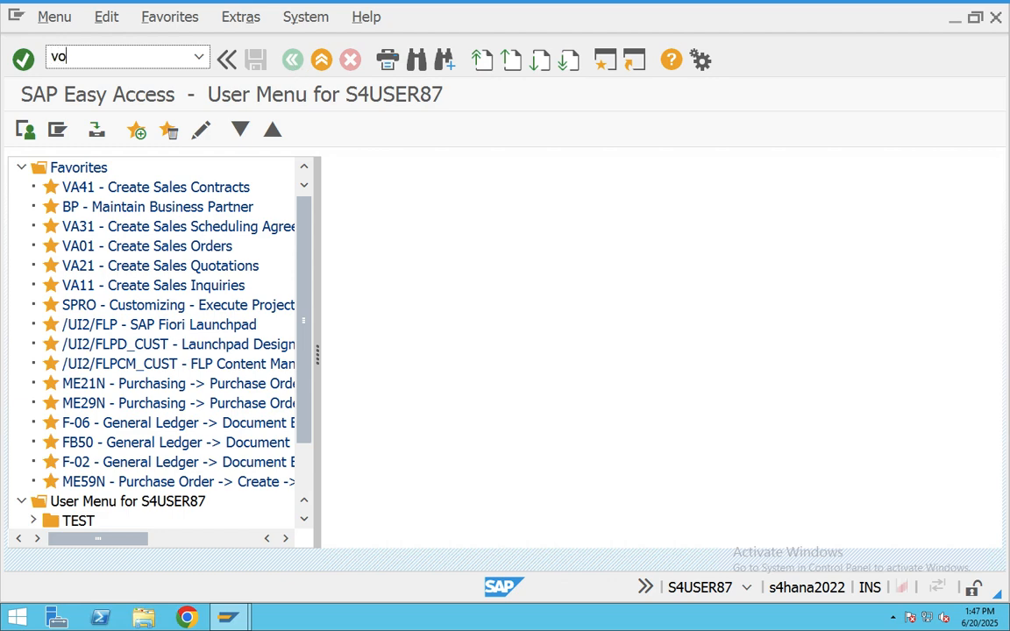
{"action": "type", "text": "v6"}
{"action": "key", "text": "Return"}
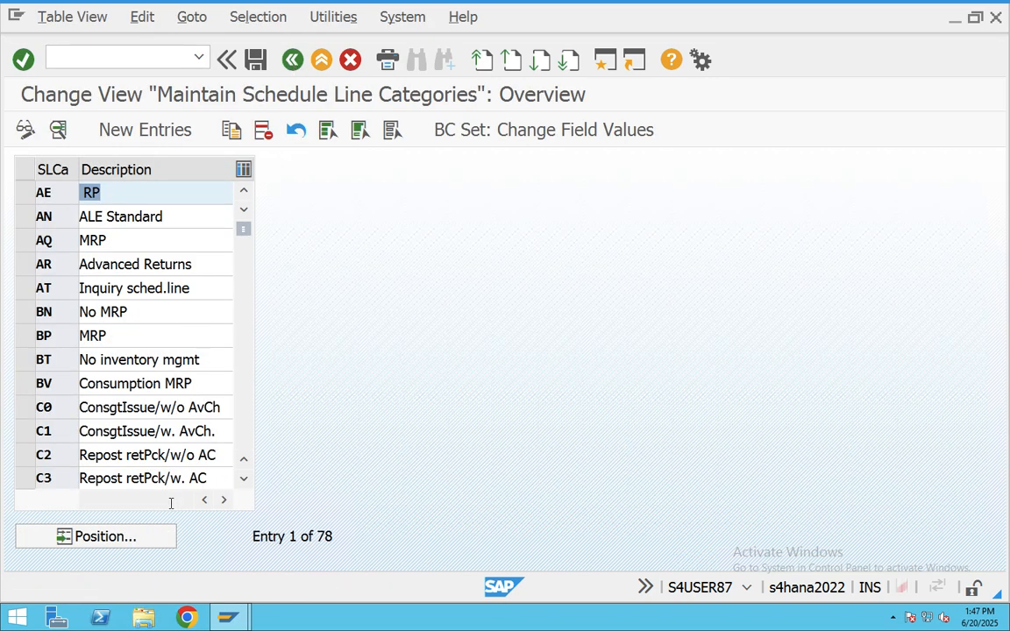
{"action": "left_click", "coordinate": [129, 540]}
{"action": "type", "text": "c1"}
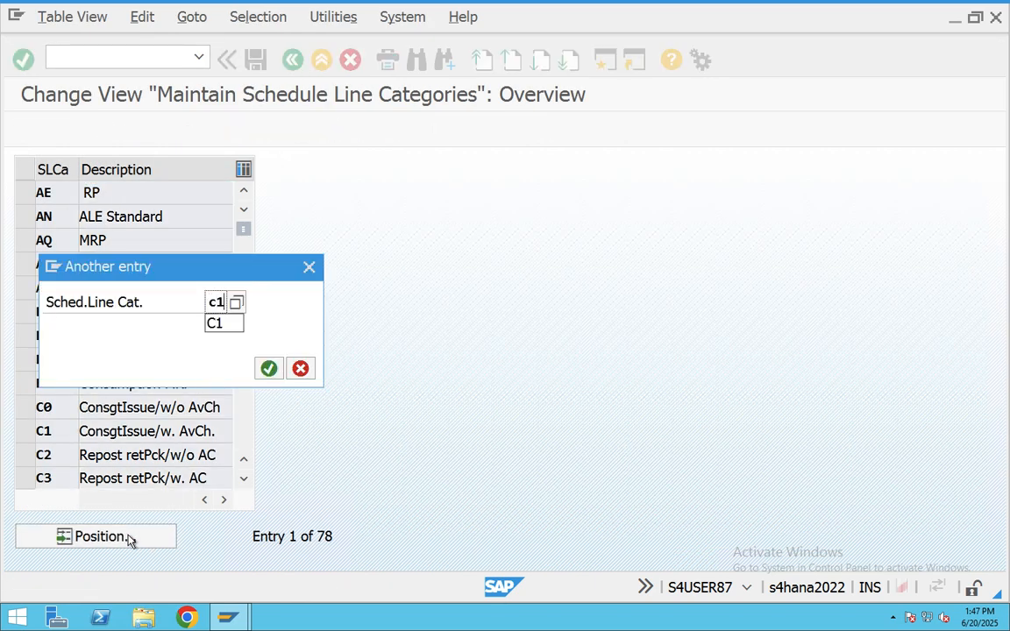
{"action": "key", "text": "Return"}
{"action": "double_click", "coordinate": [149, 194]}
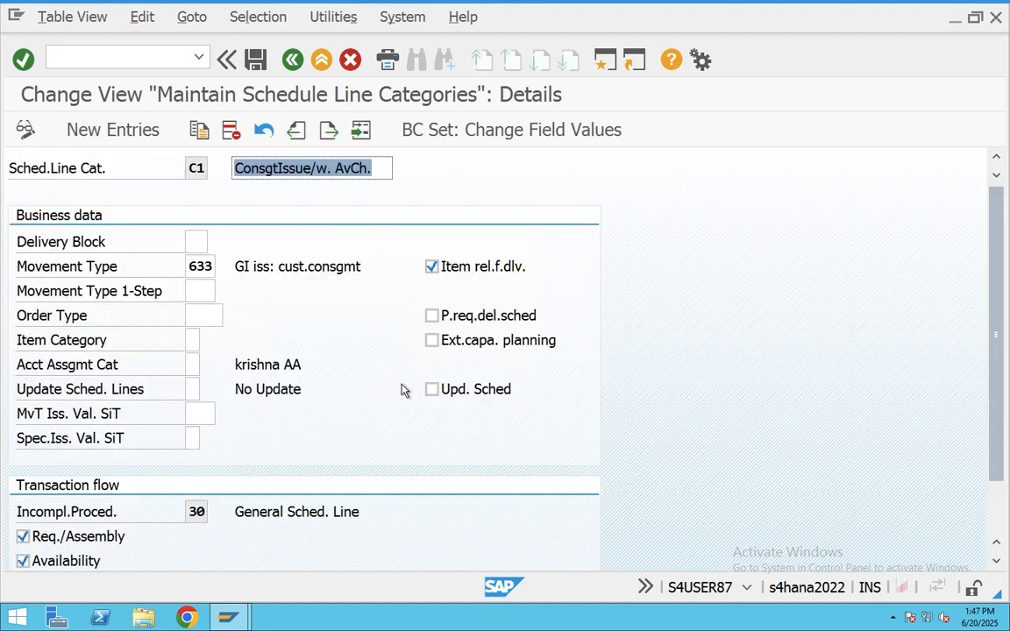
{"action": "left_click_drag", "start_coordinate": [209, 266], "coordinate": [178, 275]}
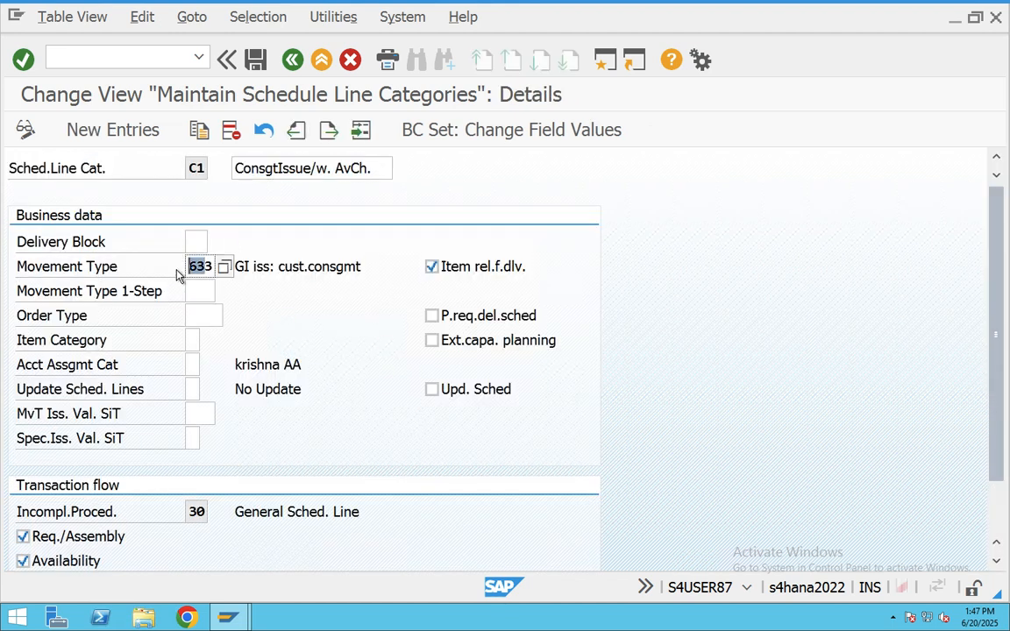
{"action": "key", "text": "super+Tab"}
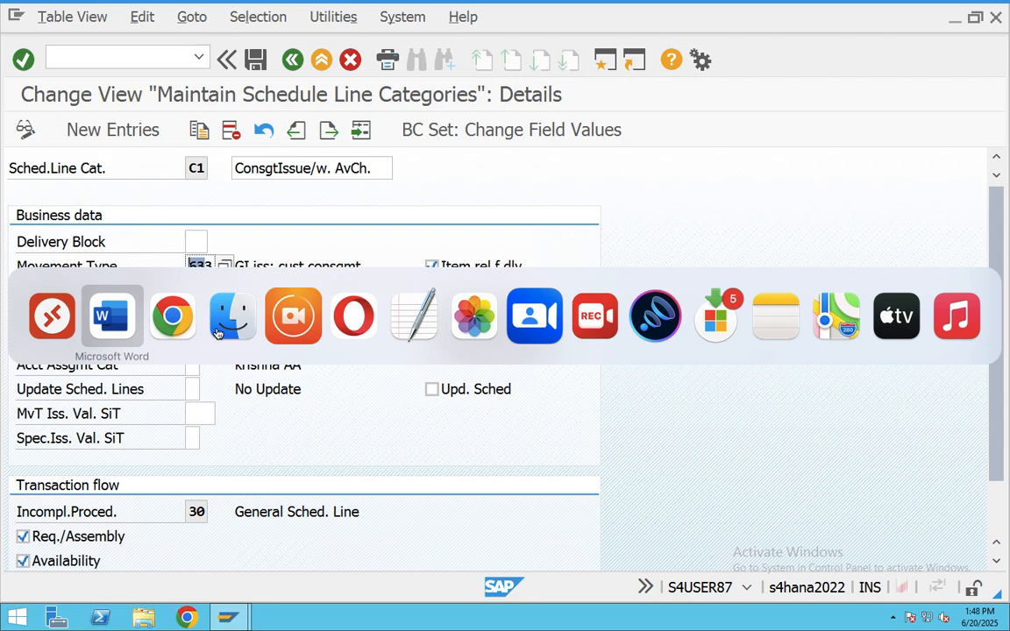
- In the Word Stock Movement Overview table, highlight Issue (KE) with movement type 633
{"action": "scroll", "coordinate": [421, 404], "scroll_direction": "down", "scroll_amount": 15}
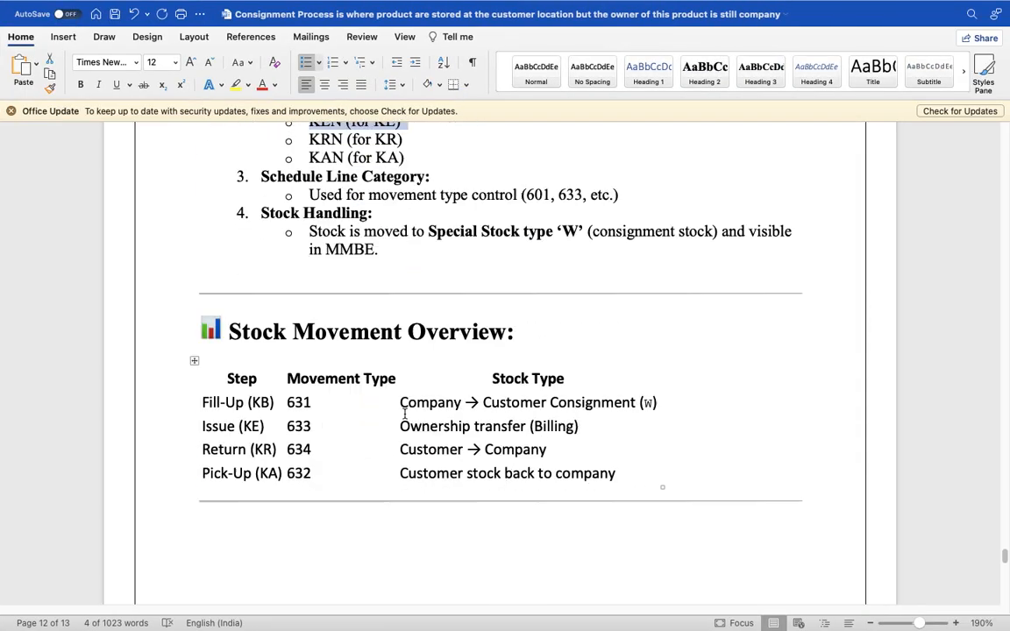
{"action": "scroll", "coordinate": [405, 414], "scroll_direction": "up", "scroll_amount": 2}
{"action": "left_click_drag", "start_coordinate": [370, 188], "coordinate": [185, 204]}
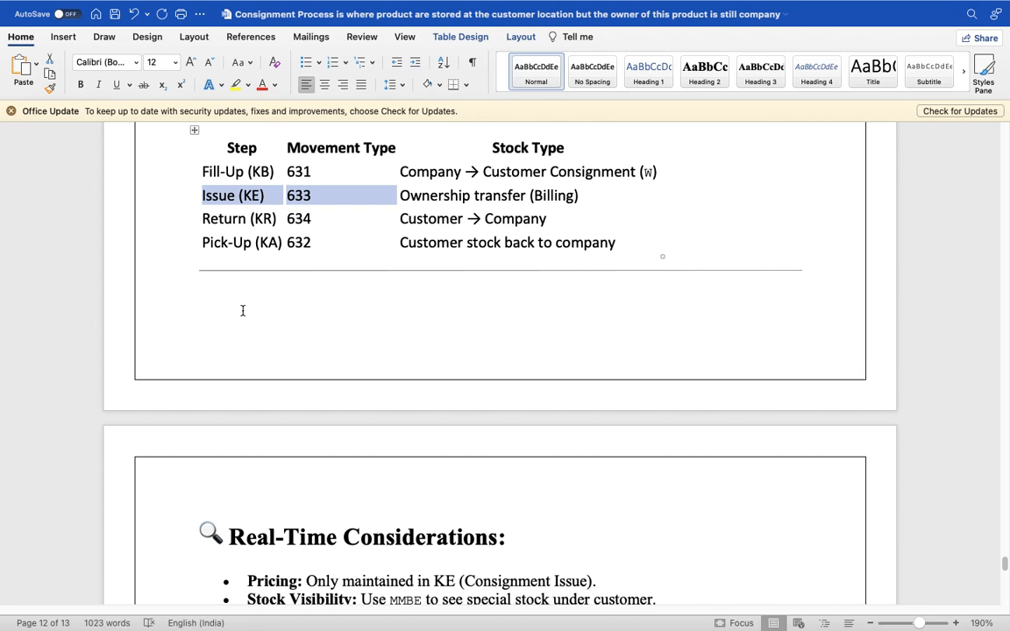
{"action": "key", "text": "super+Tab"}
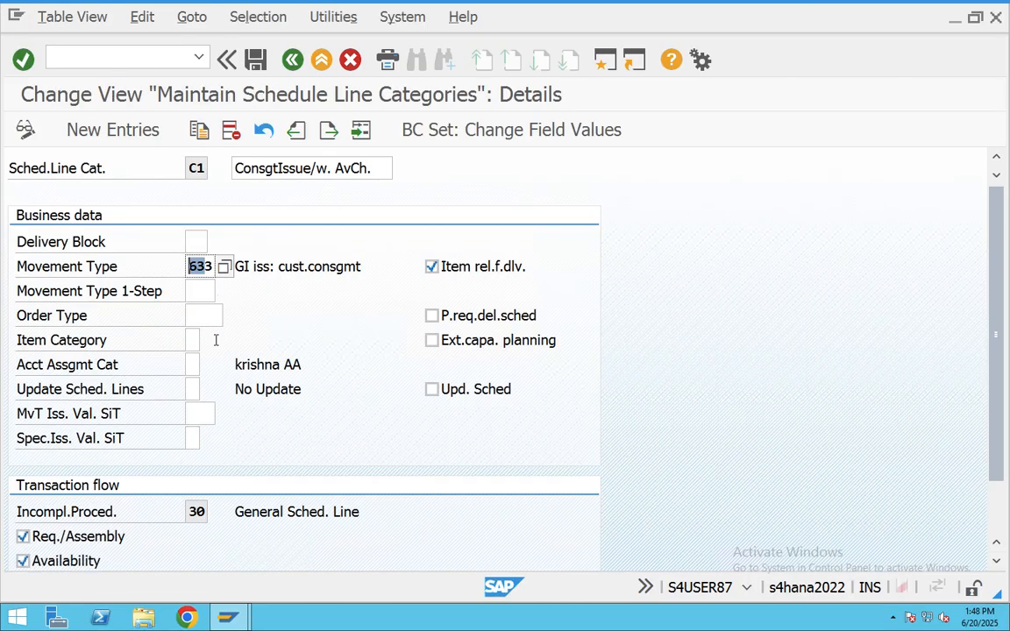
- Scroll through the C1 schedule line settings, then back out to SAP Easy Access
{"action": "scroll", "coordinate": [218, 355], "scroll_direction": "down", "scroll_amount": 2}
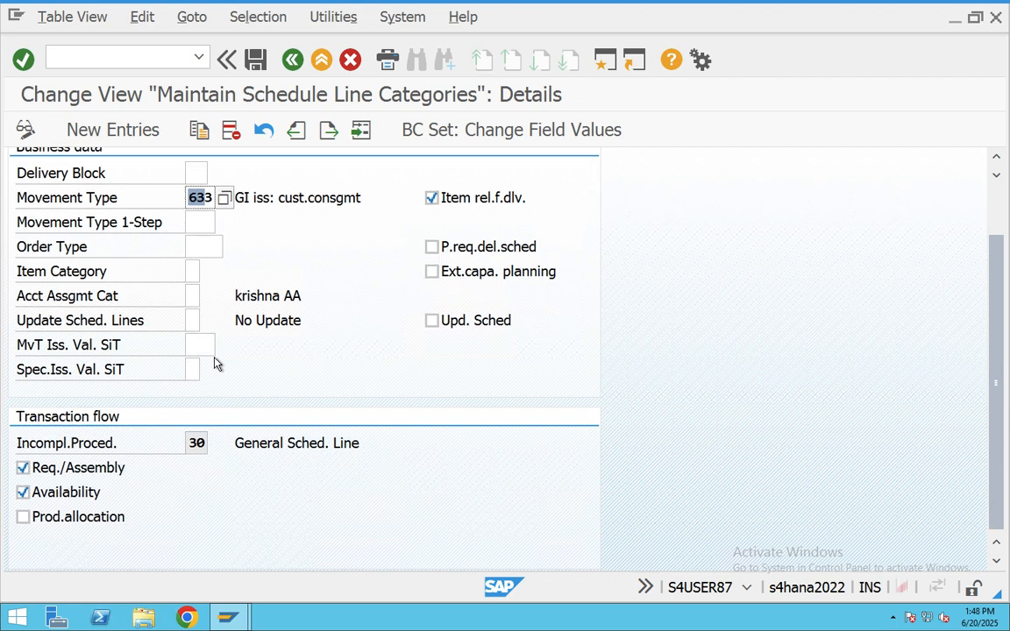
{"action": "scroll", "coordinate": [218, 364], "scroll_direction": "up", "scroll_amount": 1}
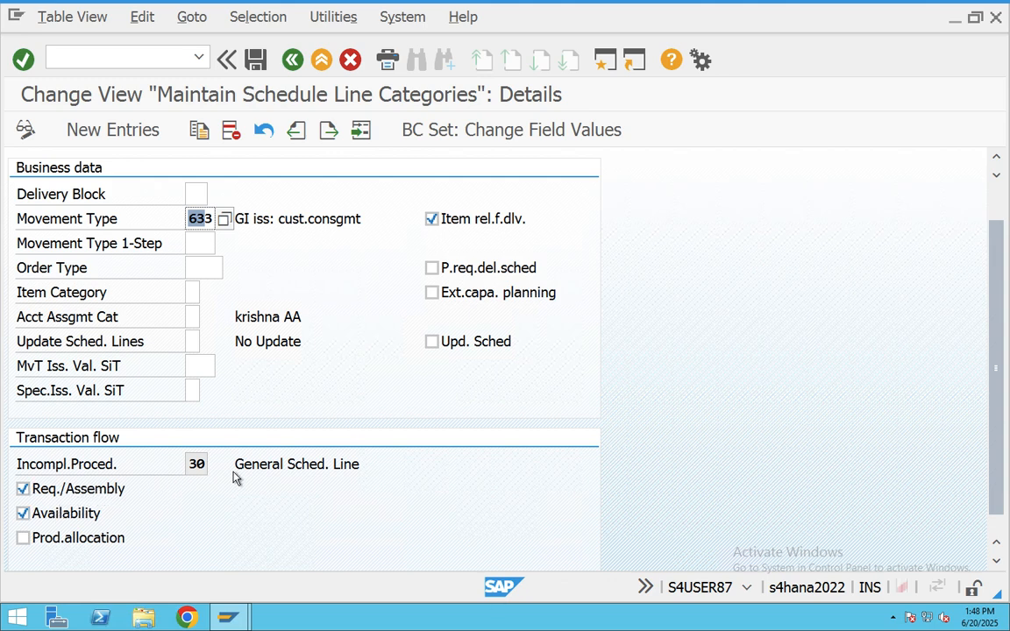
{"action": "scroll", "coordinate": [193, 386], "scroll_direction": "up", "scroll_amount": 2}
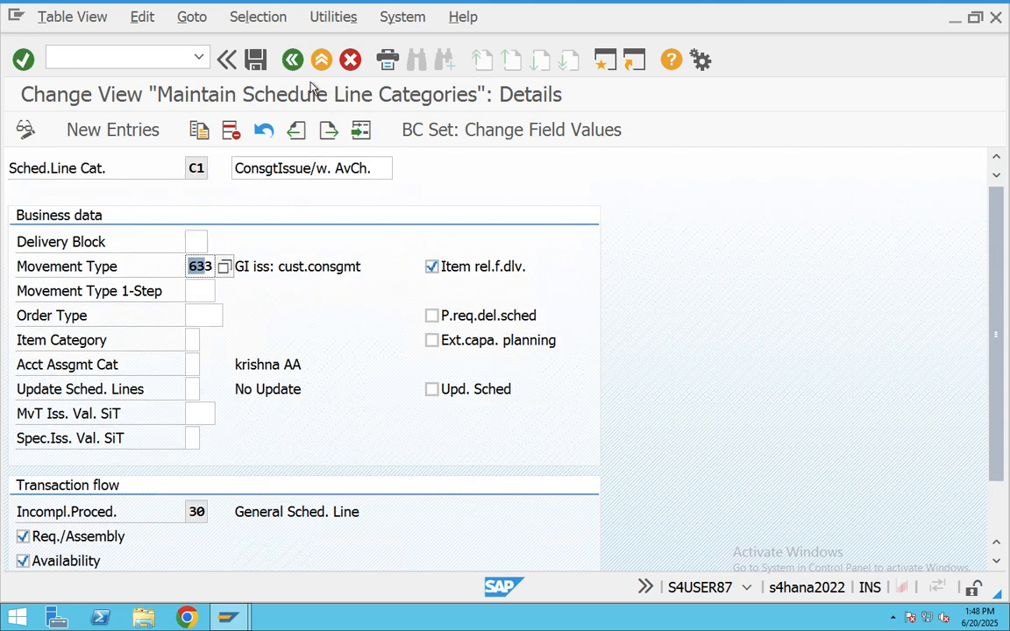
{"action": "left_click", "coordinate": [293, 61]}
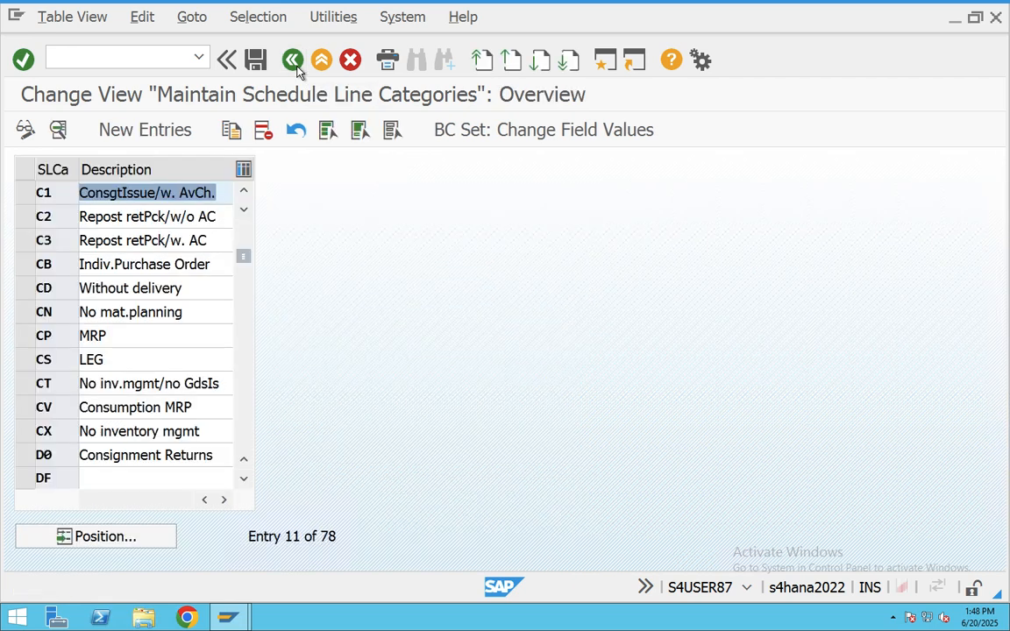
{"action": "left_click", "coordinate": [293, 60]}
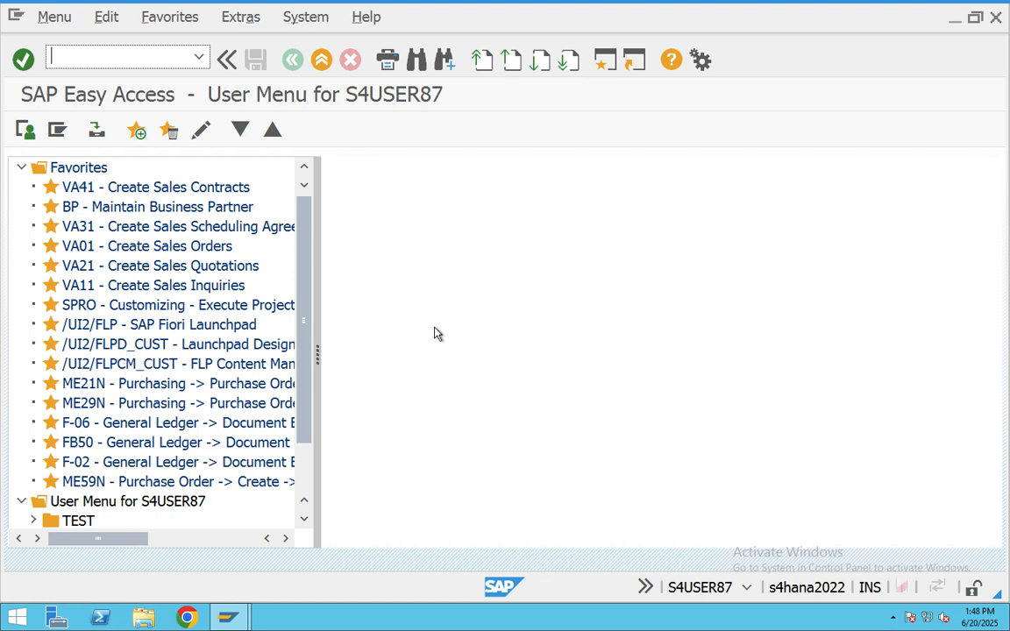
- Launch VA01 sales order creation and open a second SAP session from Easy Access
{"action": "type", "text": "va01"}
{"action": "key", "text": "Return"}
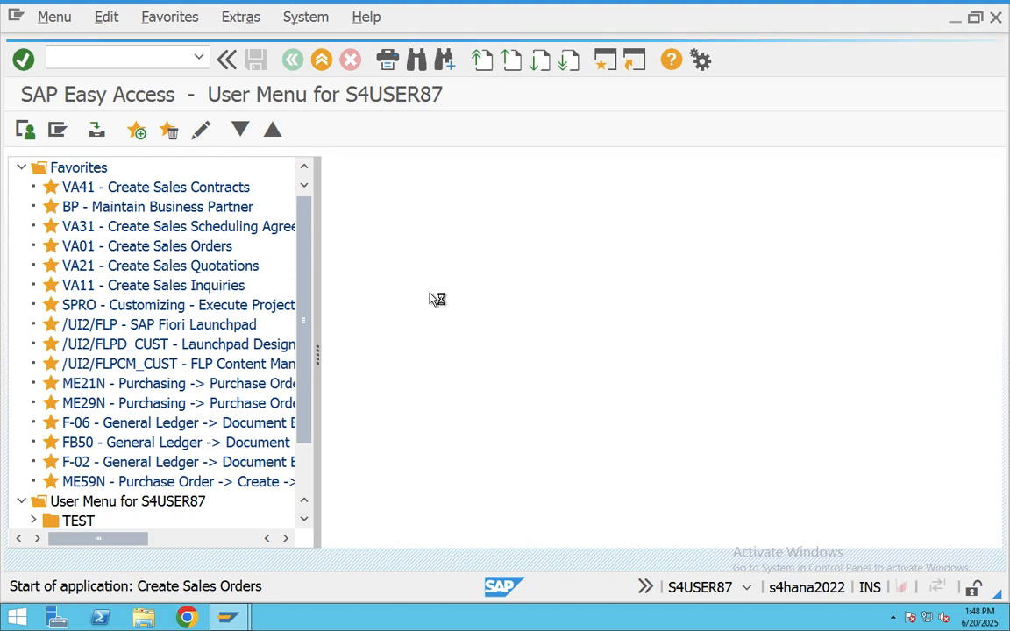
{"action": "mouse_move", "coordinate": [228, 617]}
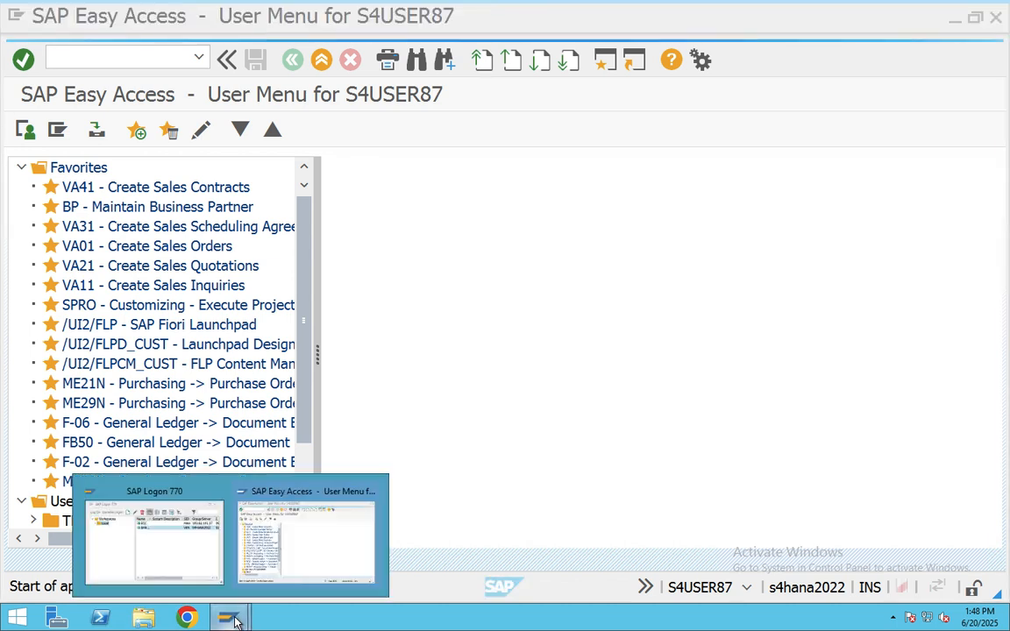
{"action": "left_click", "coordinate": [279, 588]}
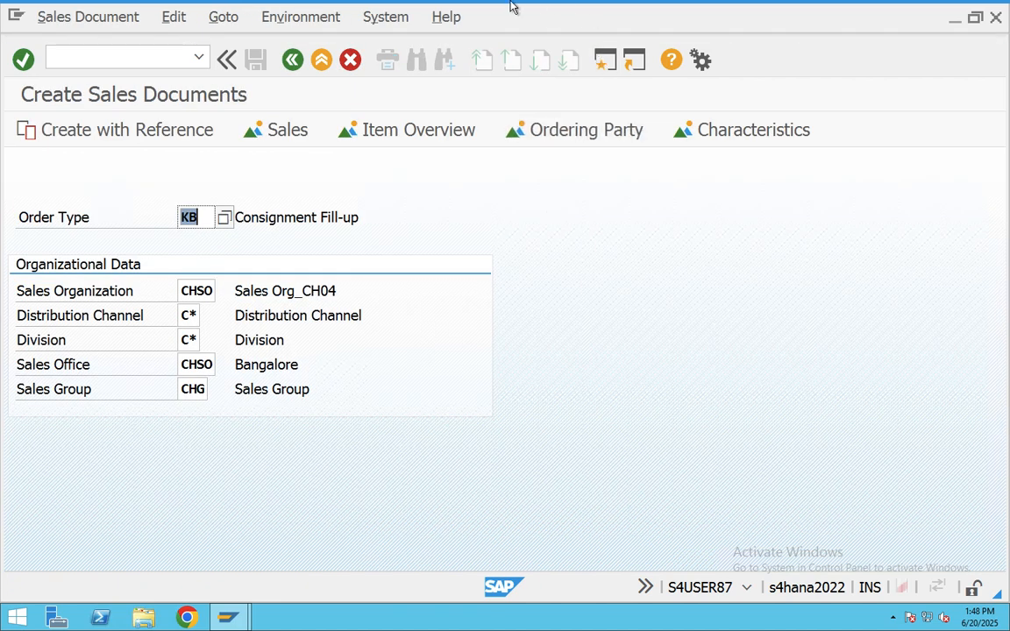
{"action": "left_click", "coordinate": [605, 63]}
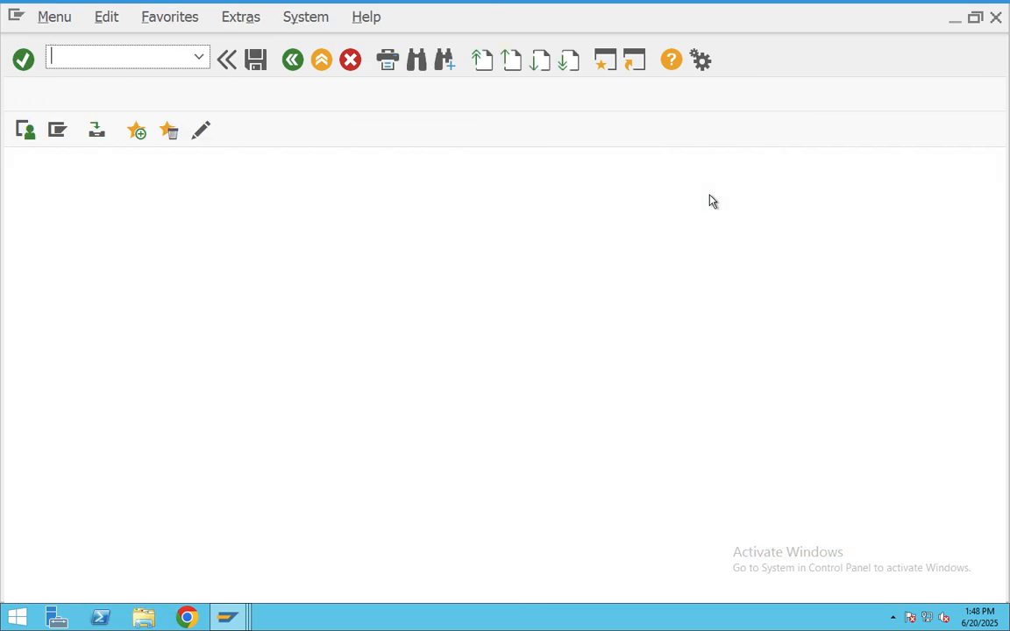
- Run MMBE for material 700266 at plant CHAB, showing 100,000 in customer consignment
{"action": "type", "text": "VO"}
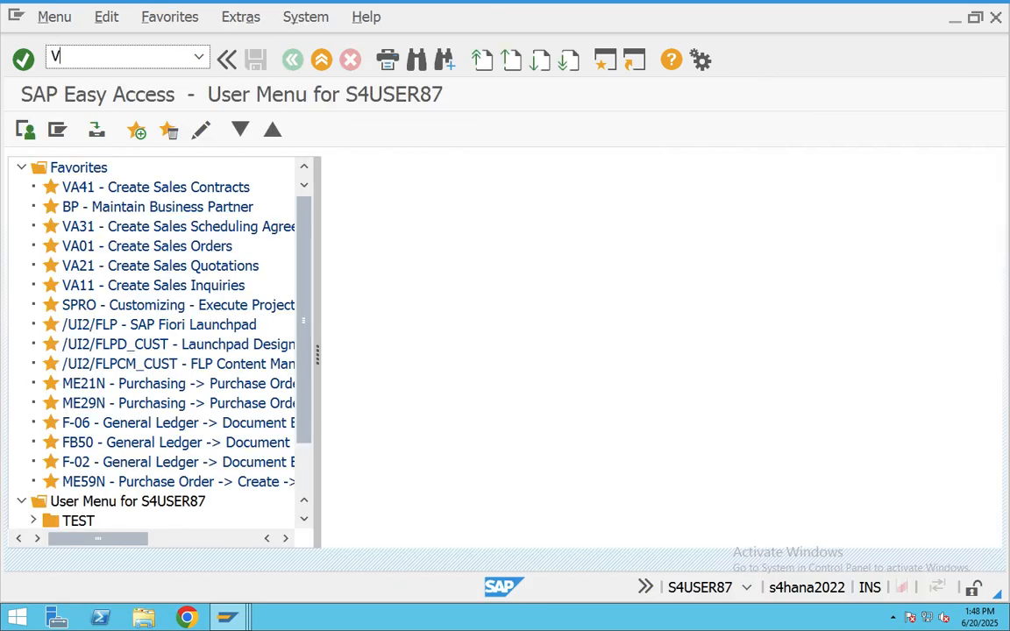
{"action": "key", "text": "BackSpace"}
{"action": "key", "text": "BackSpace"}
{"action": "type", "text": "MMBE"}
{"action": "key", "text": "Return"}
{"action": "left_click", "coordinate": [24, 130]}
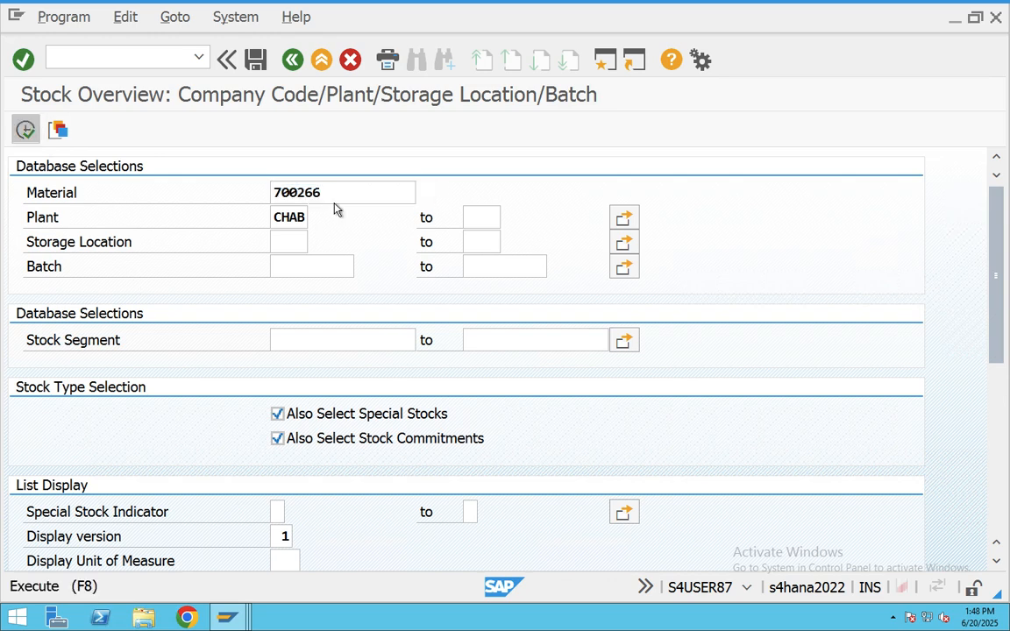
{"action": "left_click", "coordinate": [526, 487]}
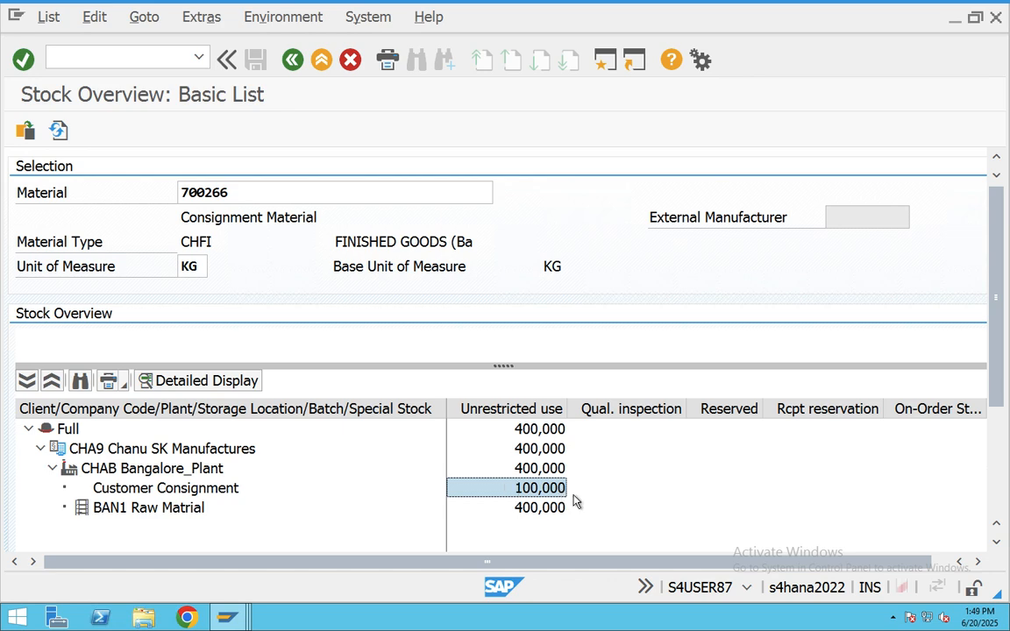
{"action": "left_click", "coordinate": [229, 619]}
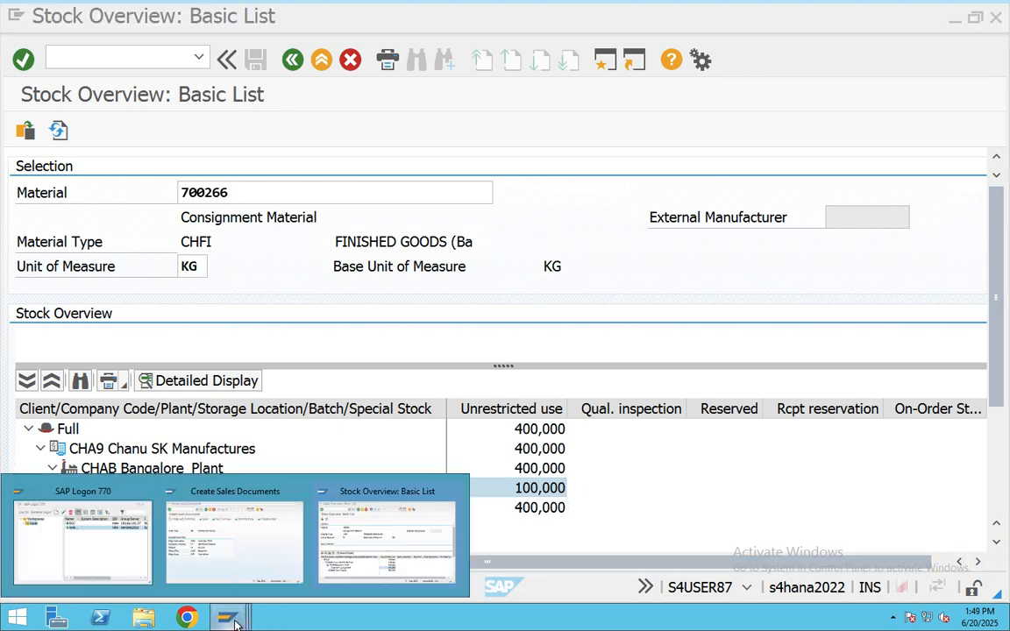
- Start a KE consignment issue order with the test customer as sold-to party
{"action": "left_click", "coordinate": [271, 572]}
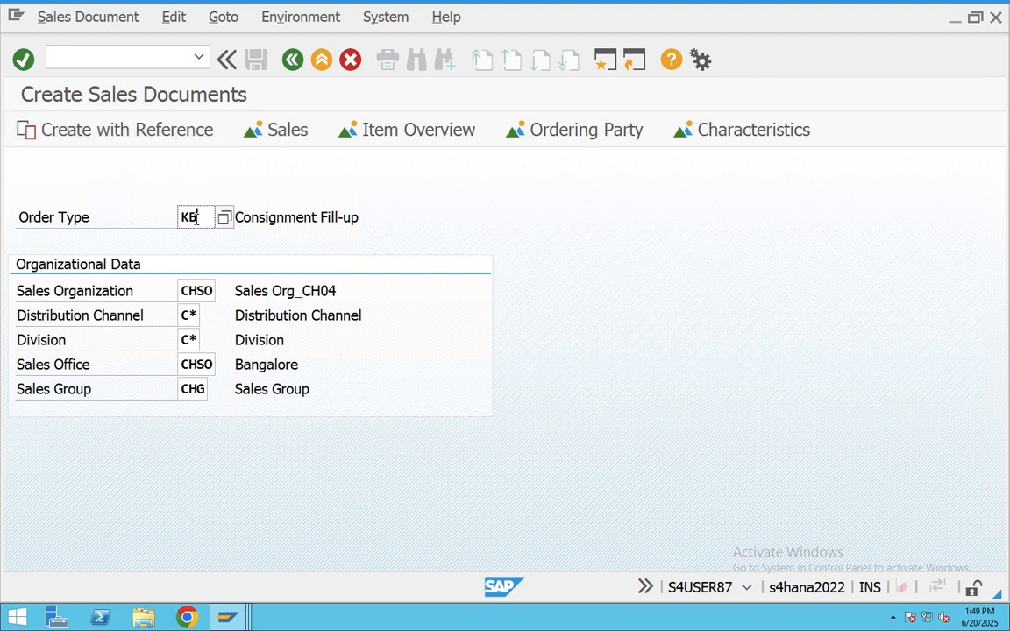
{"action": "key", "text": "BackSpace"}
{"action": "type", "text": "e"}
{"action": "key", "text": "Return"}
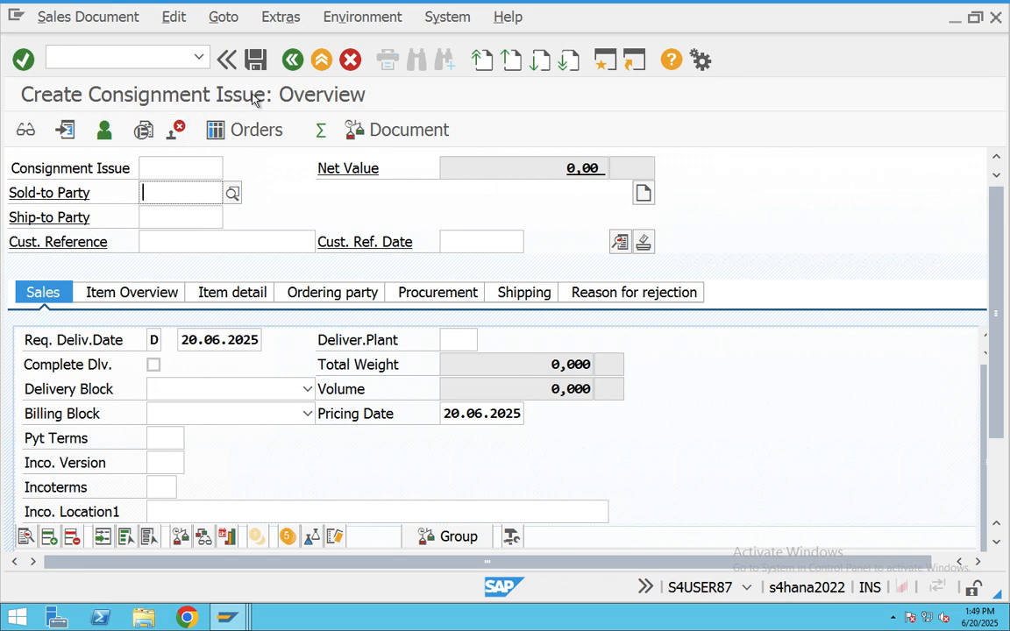
{"action": "left_click", "coordinate": [233, 192]}
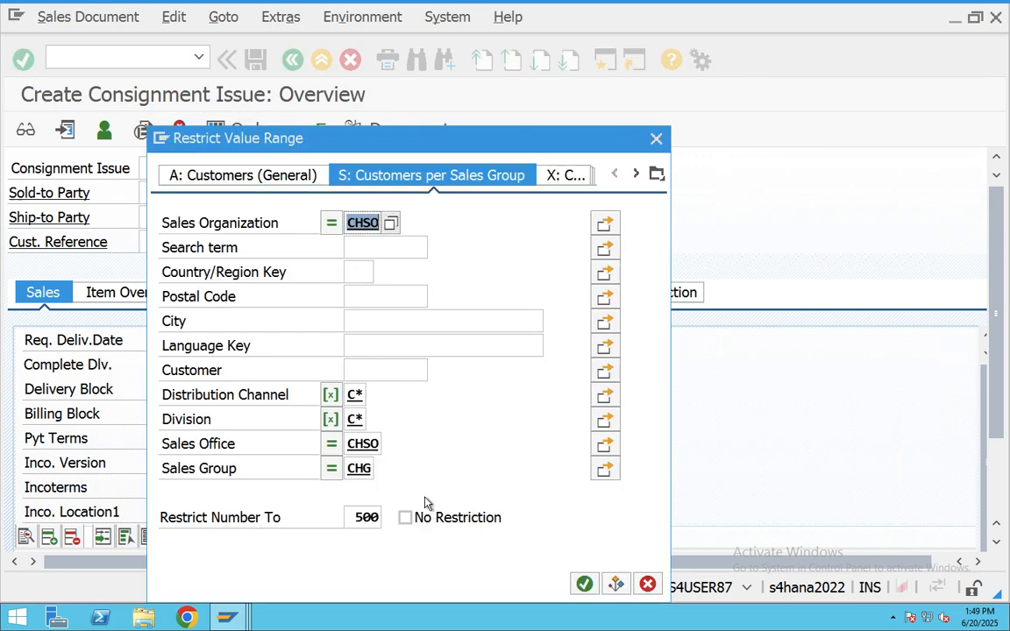
{"action": "left_click", "coordinate": [582, 585]}
{"action": "double_click", "coordinate": [225, 341]}
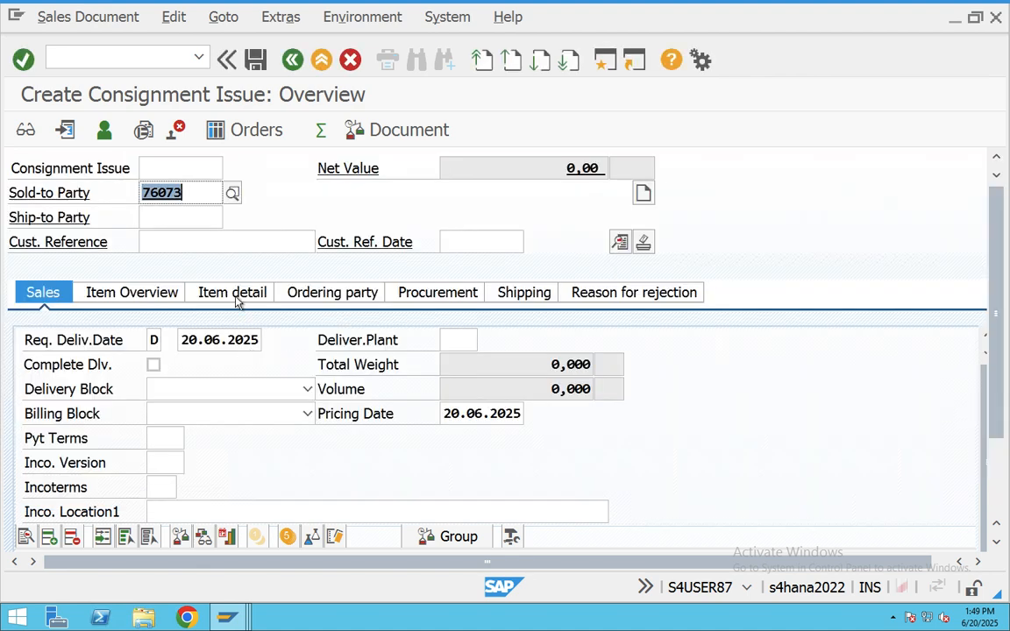
{"action": "key", "text": "Tab"}
- Enter the customer reference, reference date 20.06.2025 and payment terms 0001
{"action": "left_click", "coordinate": [208, 248]}
{"action": "type", "text": "534343"}
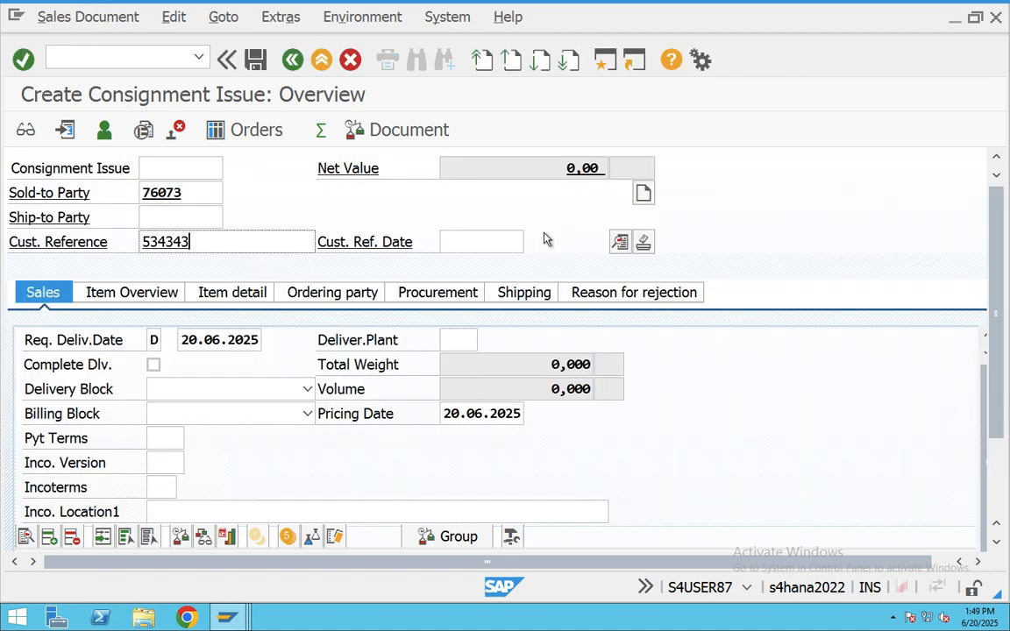
{"action": "left_click", "coordinate": [499, 244]}
{"action": "left_click", "coordinate": [532, 242]}
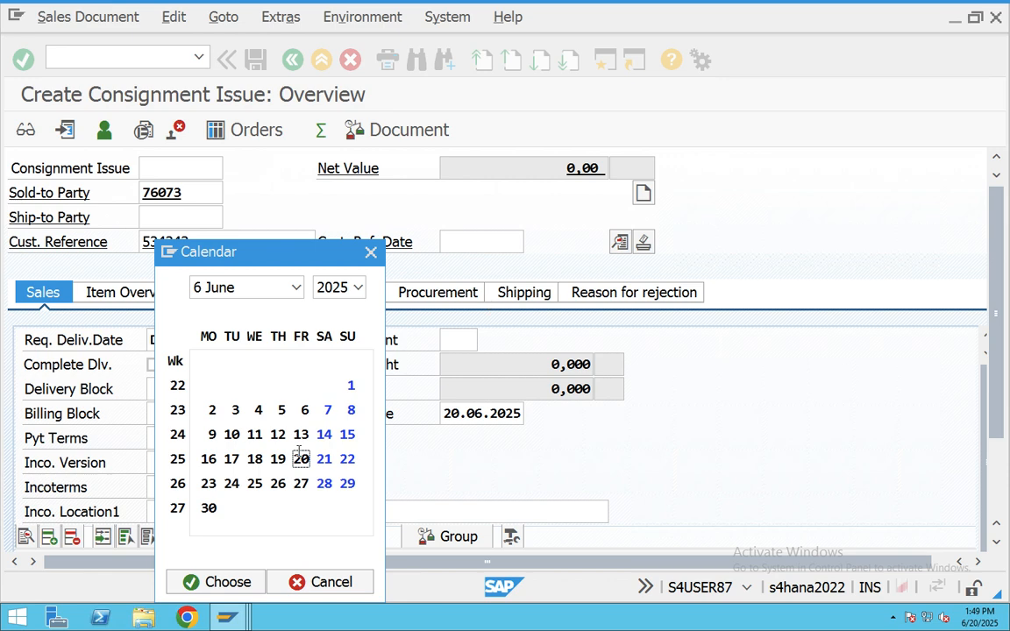
{"action": "double_click", "coordinate": [301, 459]}
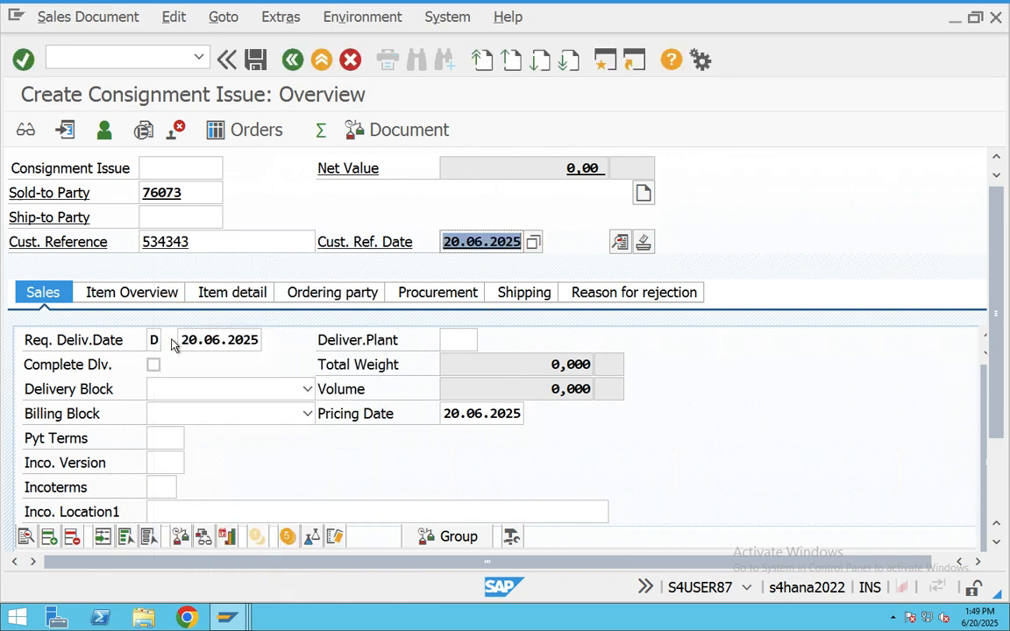
{"action": "left_click", "coordinate": [198, 443]}
{"action": "left_click", "coordinate": [194, 440]}
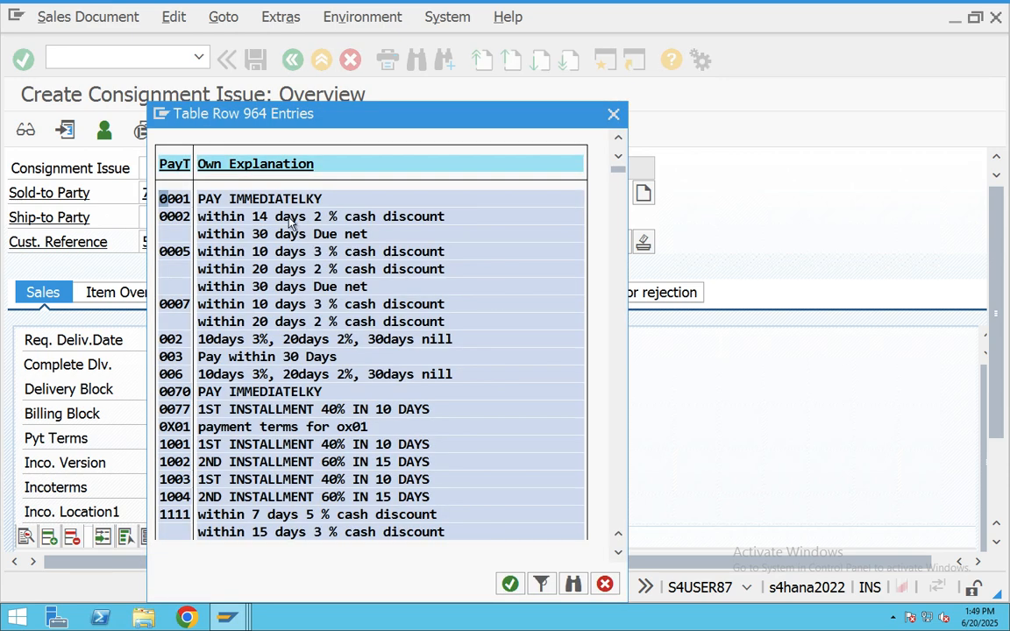
{"action": "double_click", "coordinate": [232, 199]}
{"action": "scroll", "coordinate": [263, 434], "scroll_direction": "down", "scroll_amount": 2}
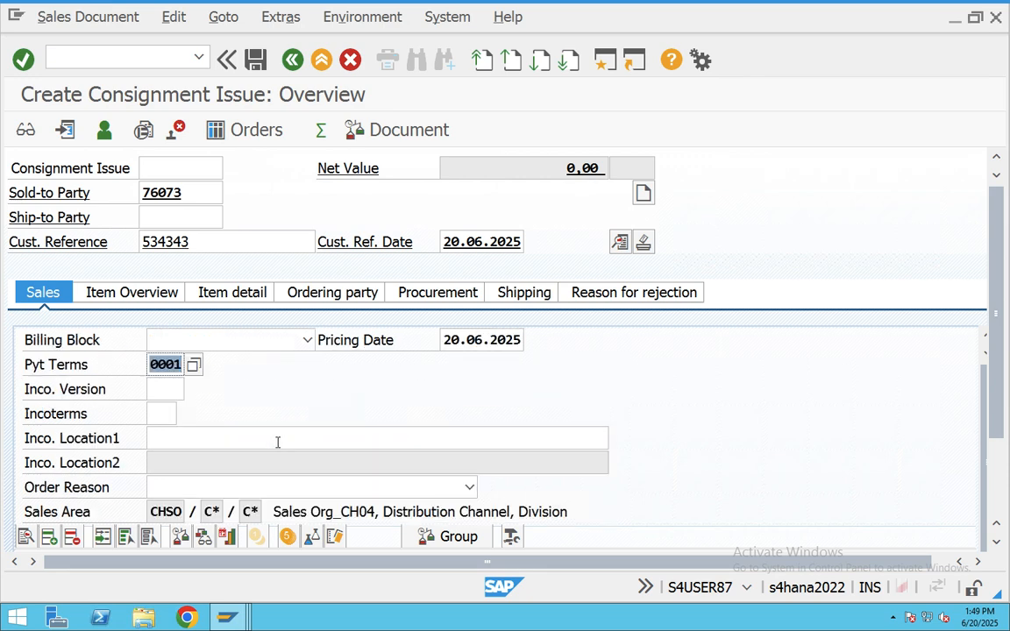
- Set the order's Incoterms to CFR with location hyd
{"action": "left_click", "coordinate": [164, 391]}
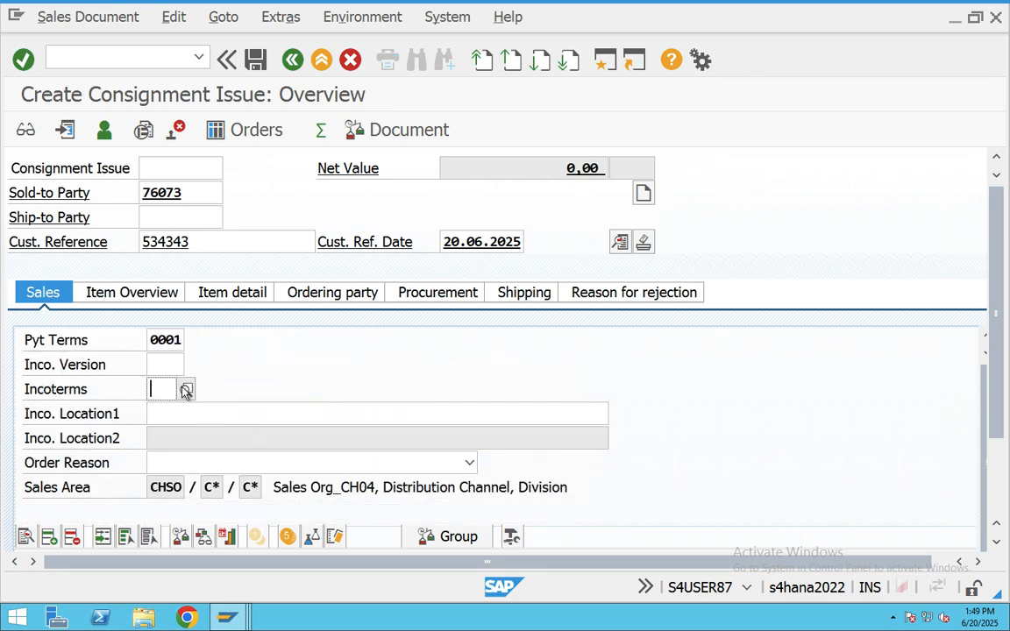
{"action": "left_click", "coordinate": [186, 390]}
{"action": "double_click", "coordinate": [222, 198]}
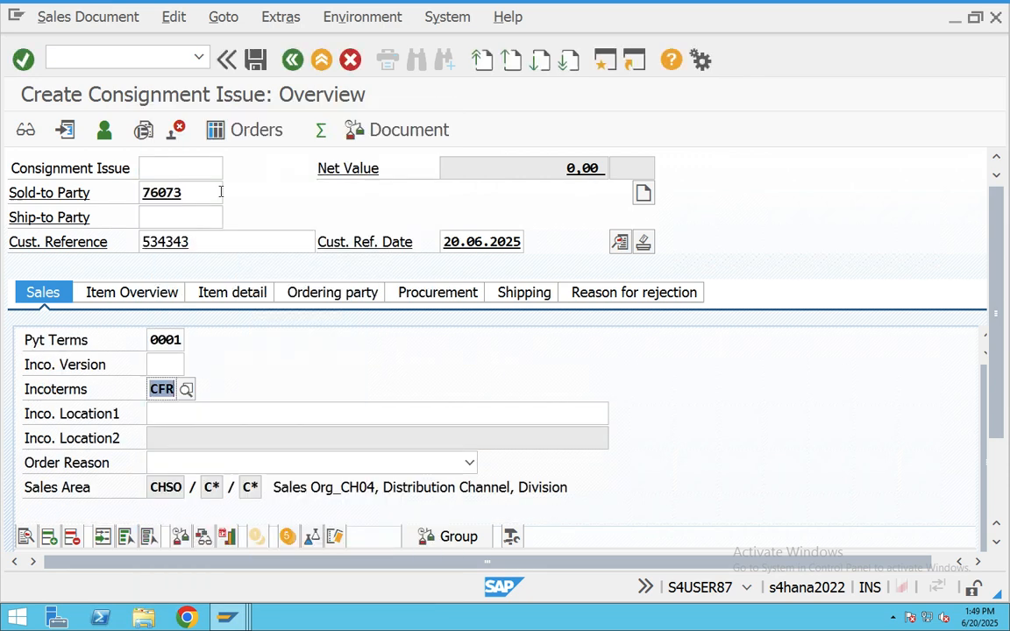
{"action": "left_click", "coordinate": [163, 416]}
{"action": "type", "text": "hyd"}
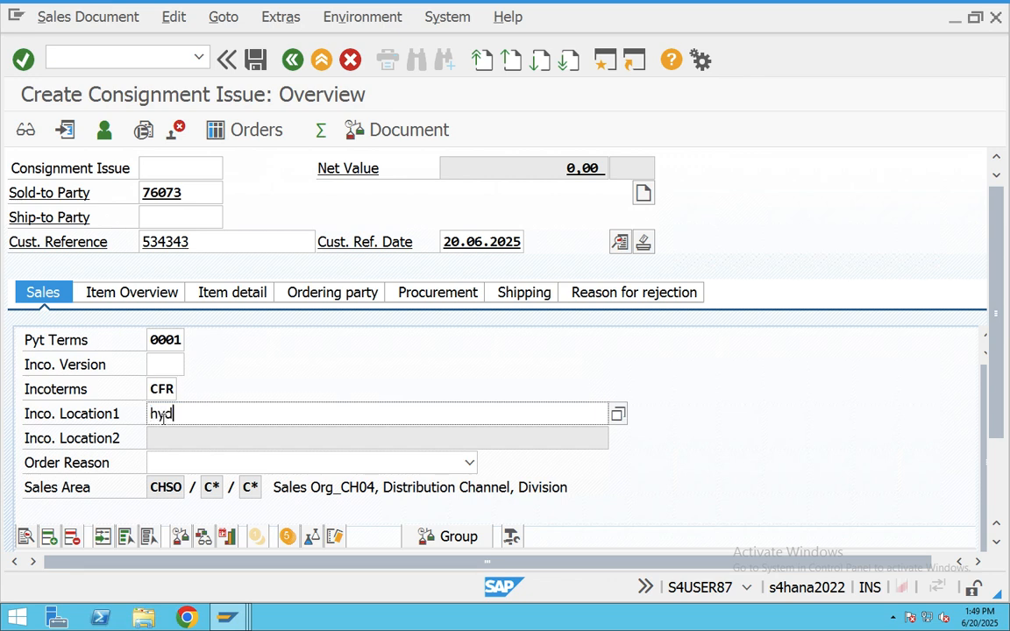
{"action": "scroll", "coordinate": [163, 416], "scroll_direction": "down", "scroll_amount": 1}
- Add an item of material 700266, quantity 50, from plant CHAB
{"action": "left_click", "coordinate": [114, 516]}
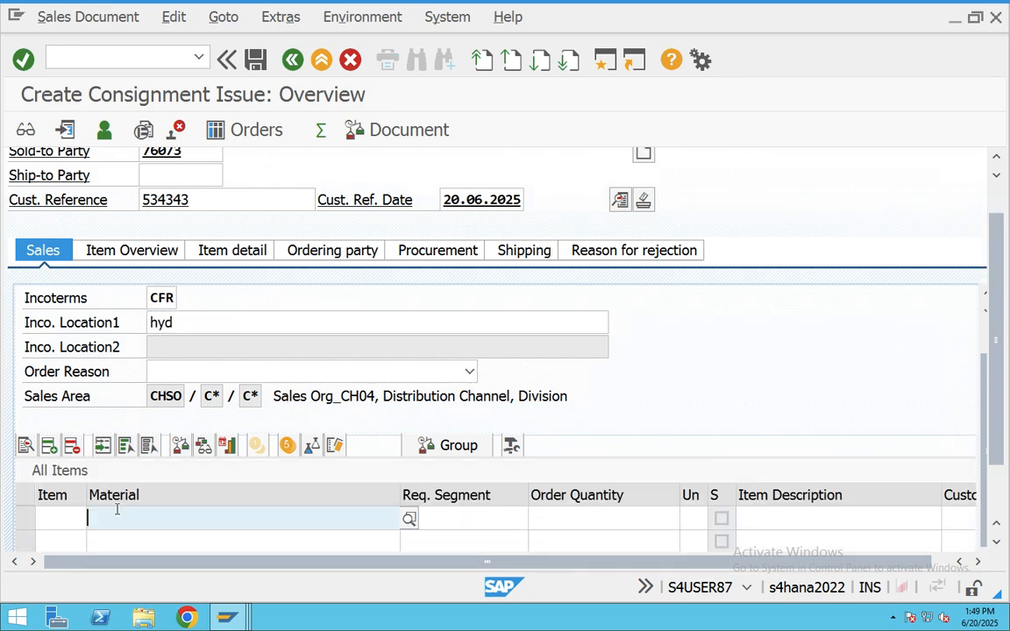
{"action": "left_click", "coordinate": [136, 271]}
{"action": "left_click", "coordinate": [554, 519]}
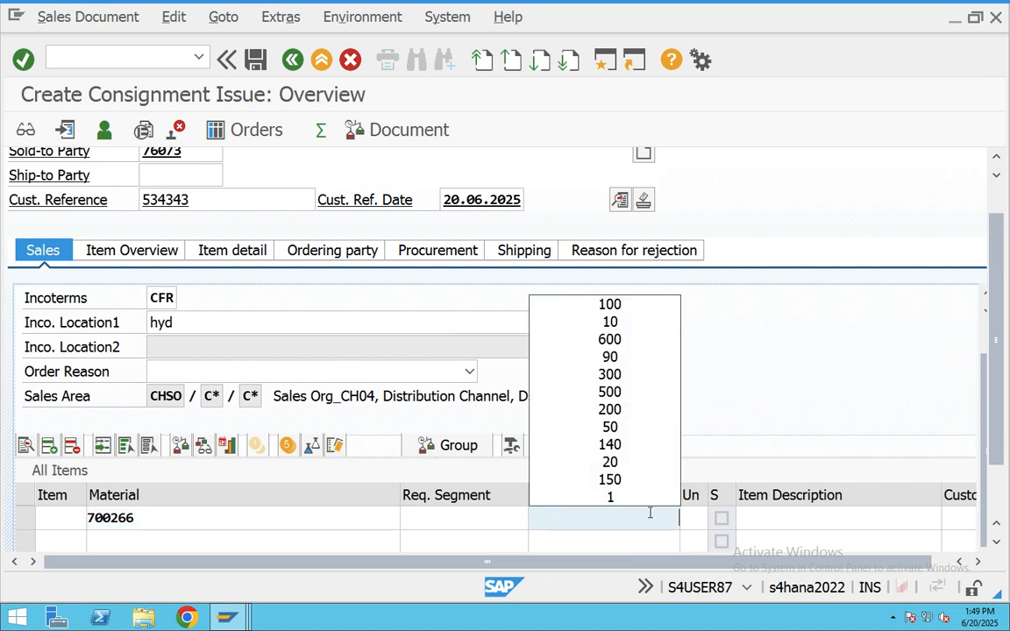
{"action": "left_click", "coordinate": [637, 307]}
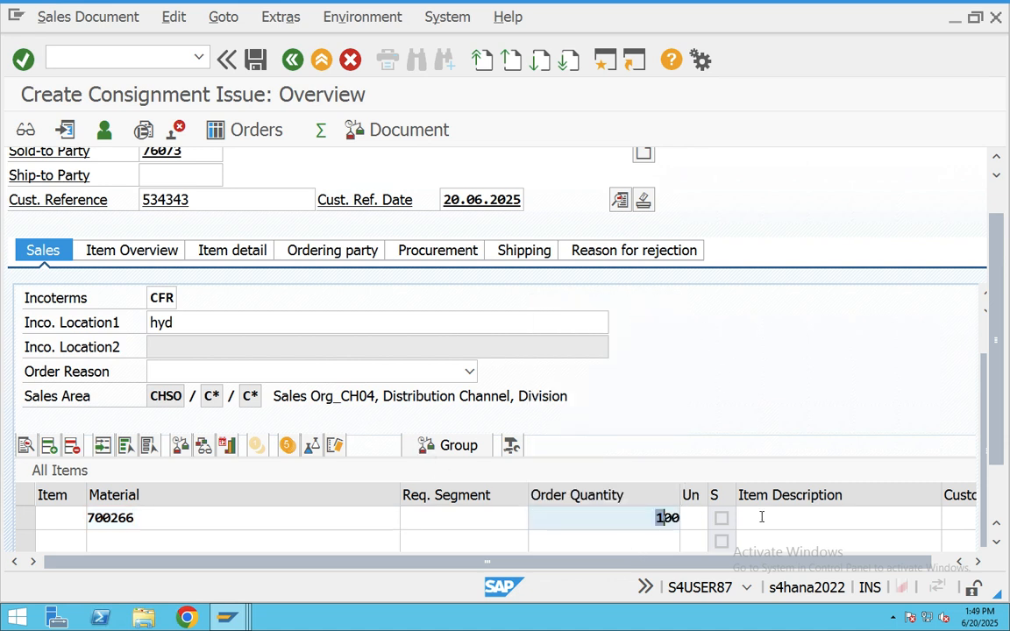
{"action": "key", "text": "Delete"}
{"action": "key", "text": "Delete"}
{"action": "key", "text": "Delete"}
{"action": "type", "text": "50"}
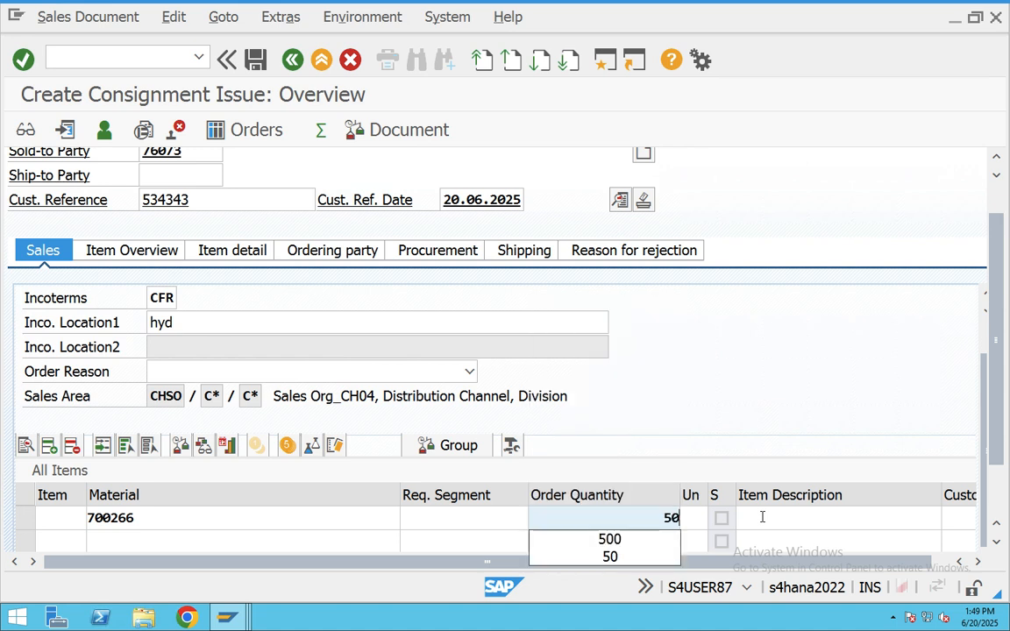
{"action": "key", "text": "Tab"}
{"action": "key", "text": "Tab"}
{"action": "key", "text": "Tab"}
{"action": "key", "text": "Tab"}
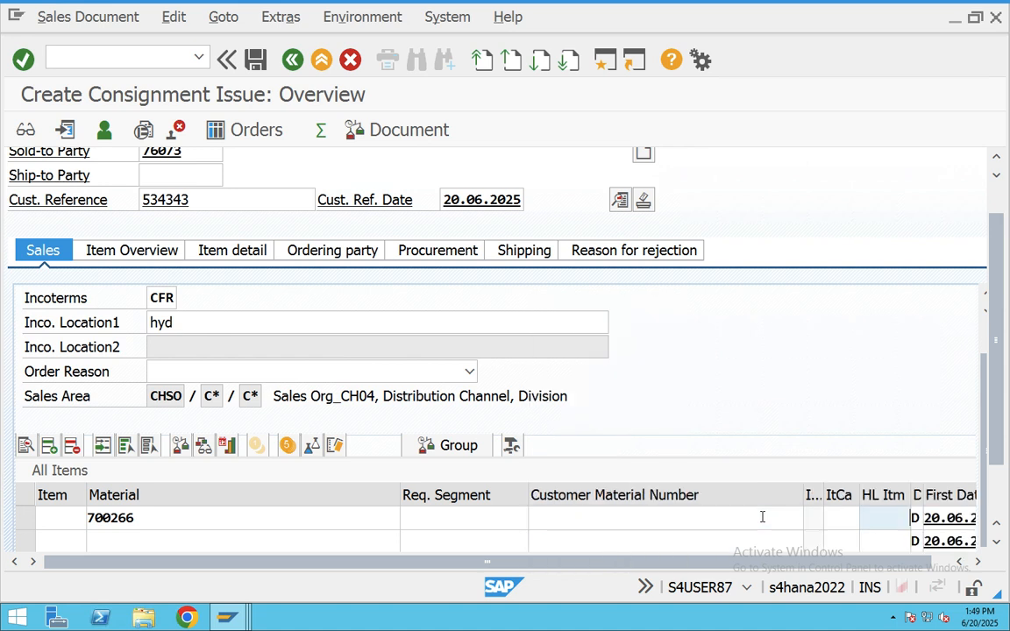
{"action": "key", "text": "Tab"}
{"action": "key", "text": "Tab"}
{"action": "key", "text": "Tab"}
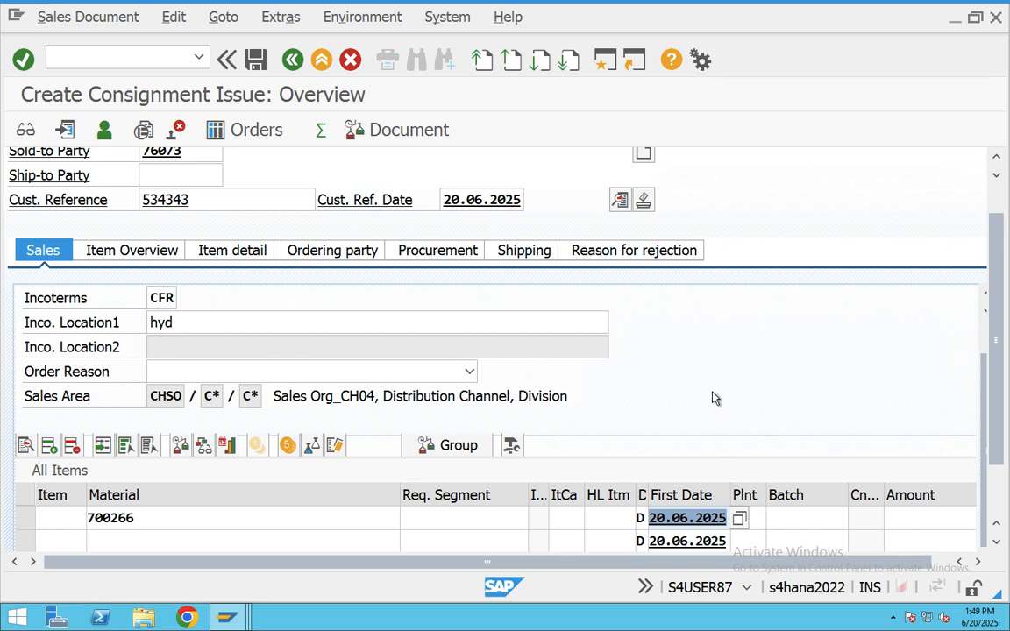
{"action": "key", "text": "Return"}
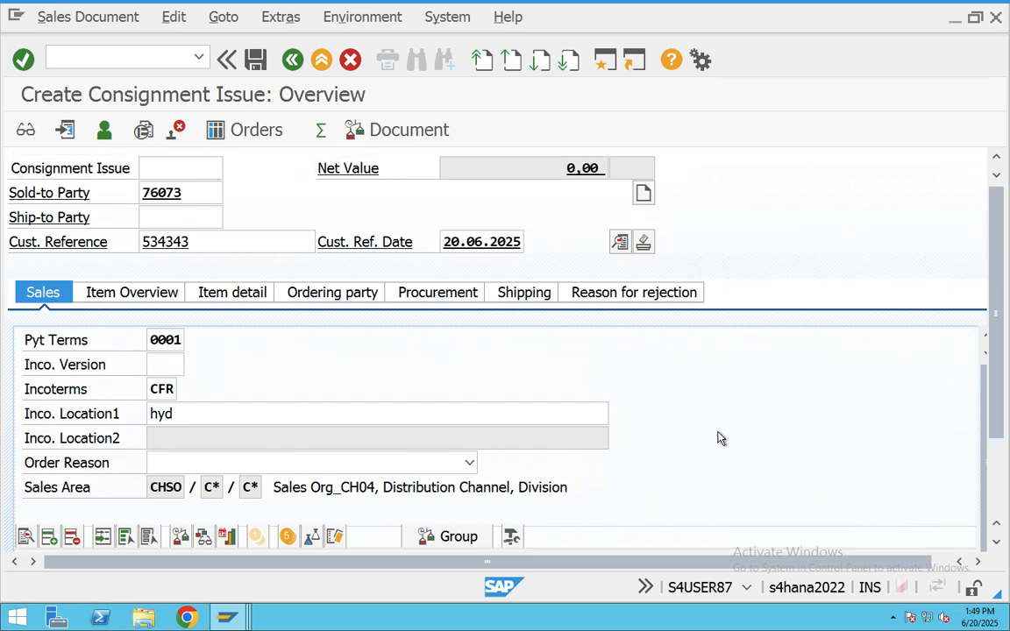
{"action": "key", "text": "Tab"}
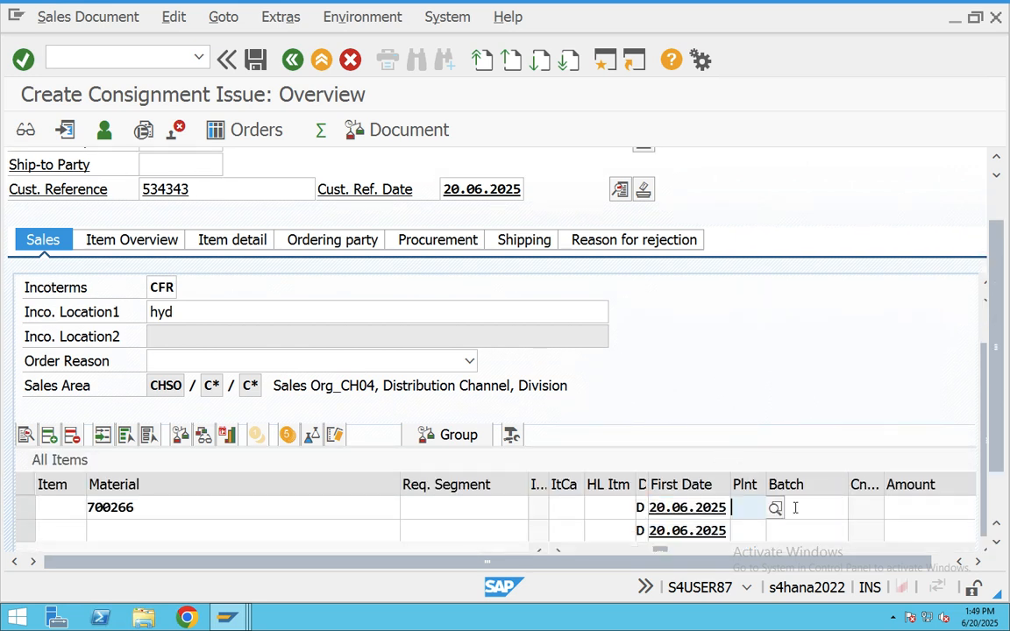
{"action": "type", "text": "CHAB"}
{"action": "key", "text": "Return"}
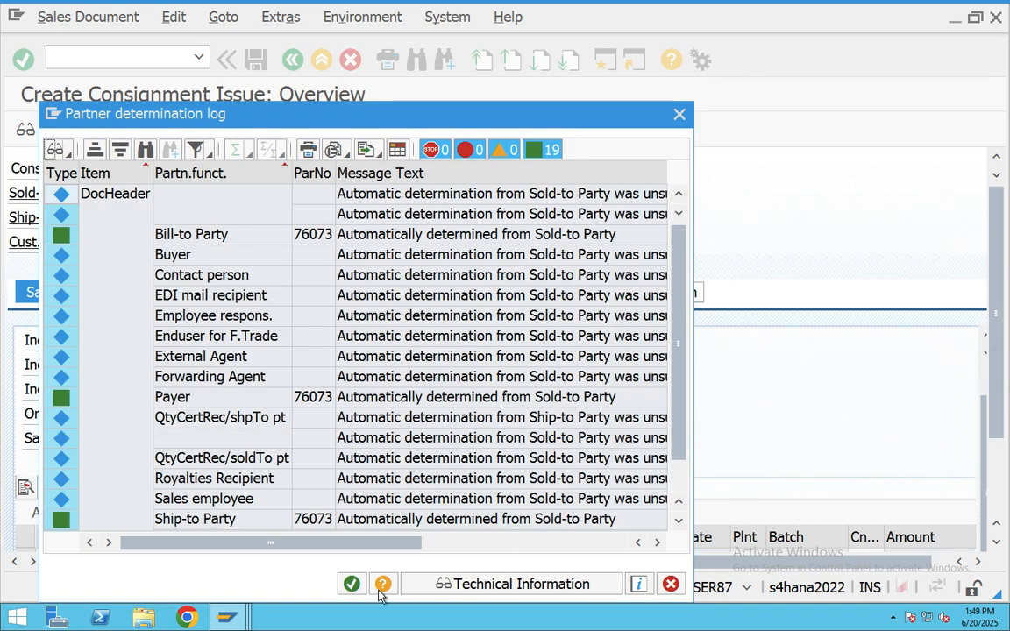
- Dismiss the popups, give item 10 a PR00 price of 1.000 INR, and open its details
{"action": "left_click", "coordinate": [351, 583]}
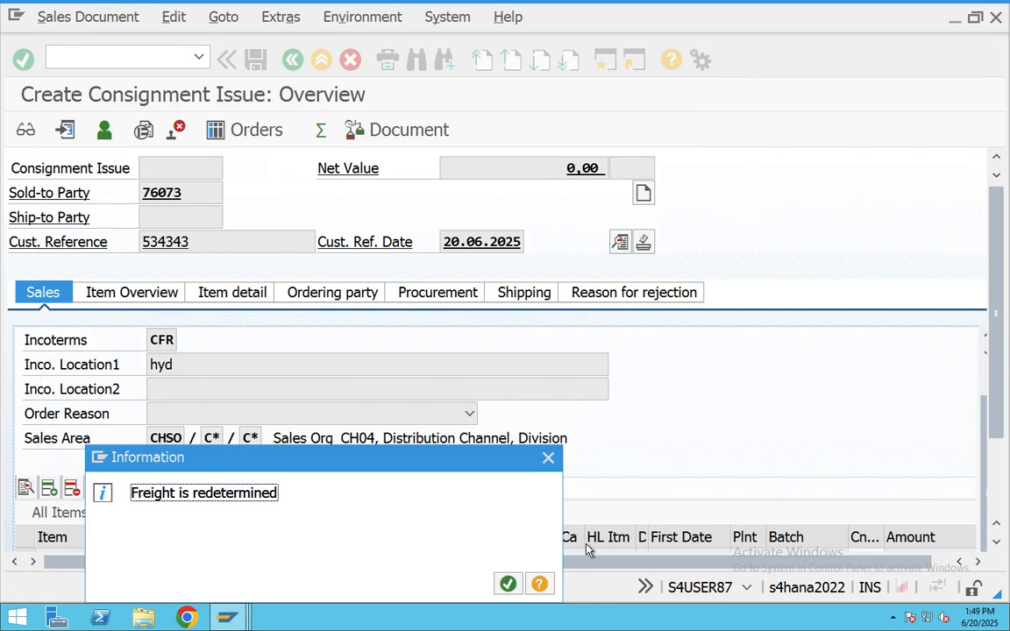
{"action": "left_click", "coordinate": [508, 585]}
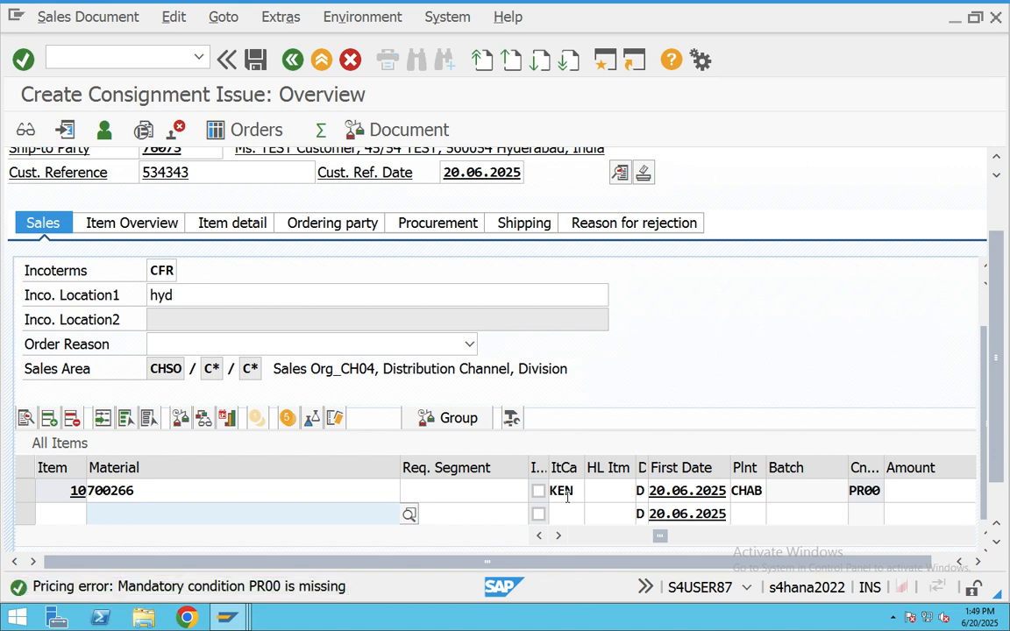
{"action": "left_click", "coordinate": [614, 493]}
{"action": "key", "text": "Tab"}
{"action": "key", "text": "Tab"}
{"action": "key", "text": "Tab"}
{"action": "left_click", "coordinate": [945, 490]}
{"action": "type", "text": "1"}
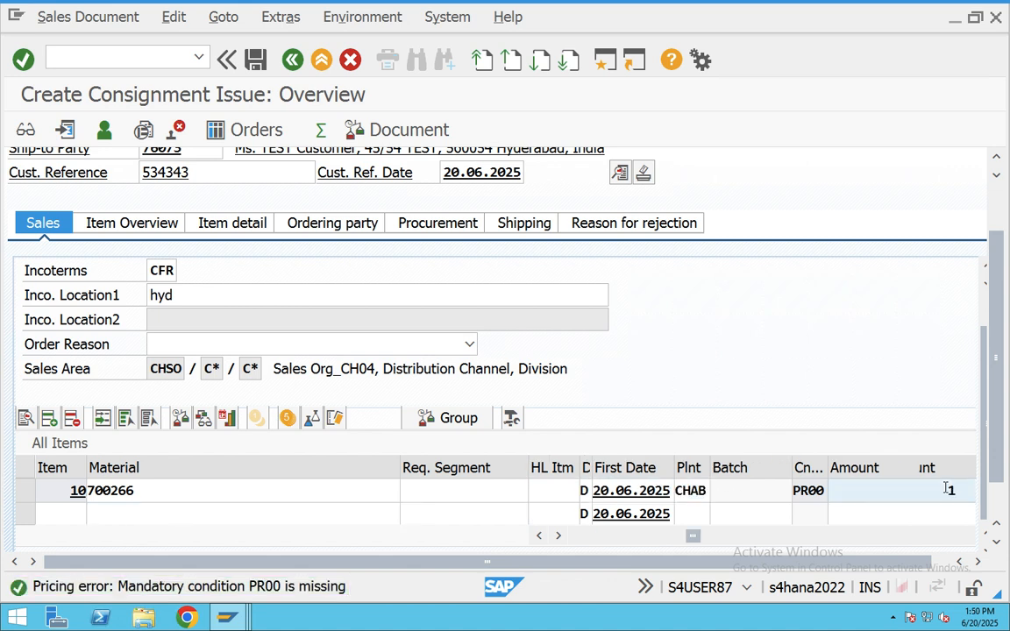
{"action": "type", "text": ".00000"}
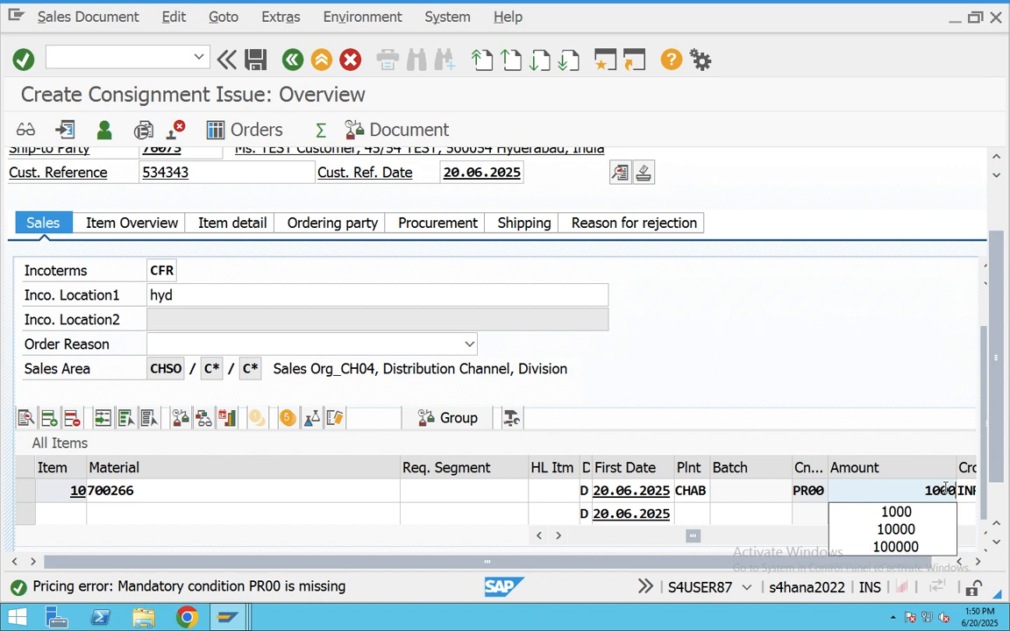
{"action": "key", "text": "Return"}
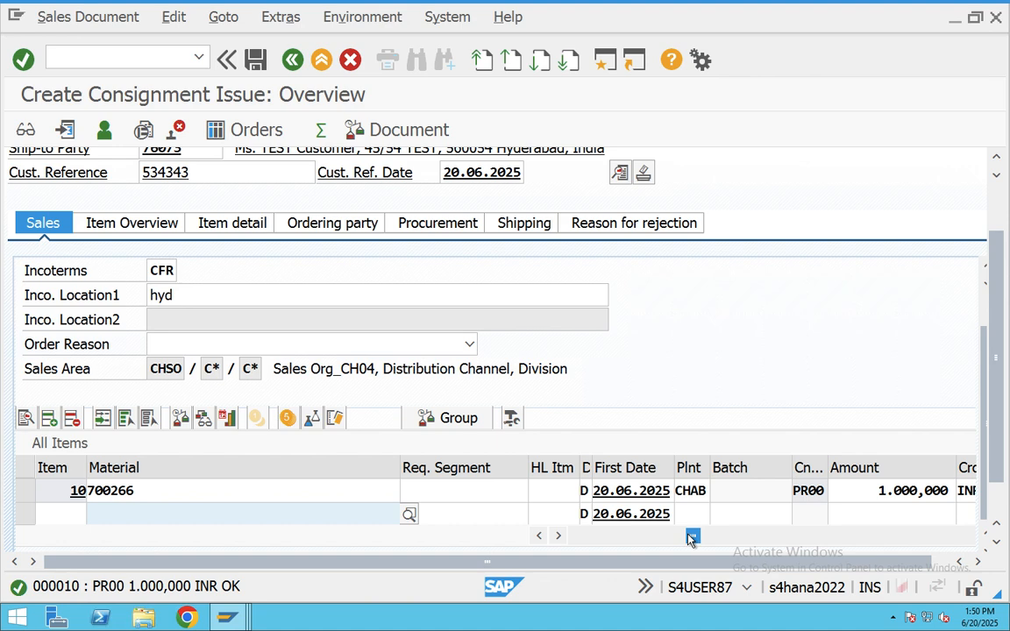
{"action": "left_click_drag", "start_coordinate": [694, 537], "coordinate": [676, 538]}
{"action": "double_click", "coordinate": [546, 491]}
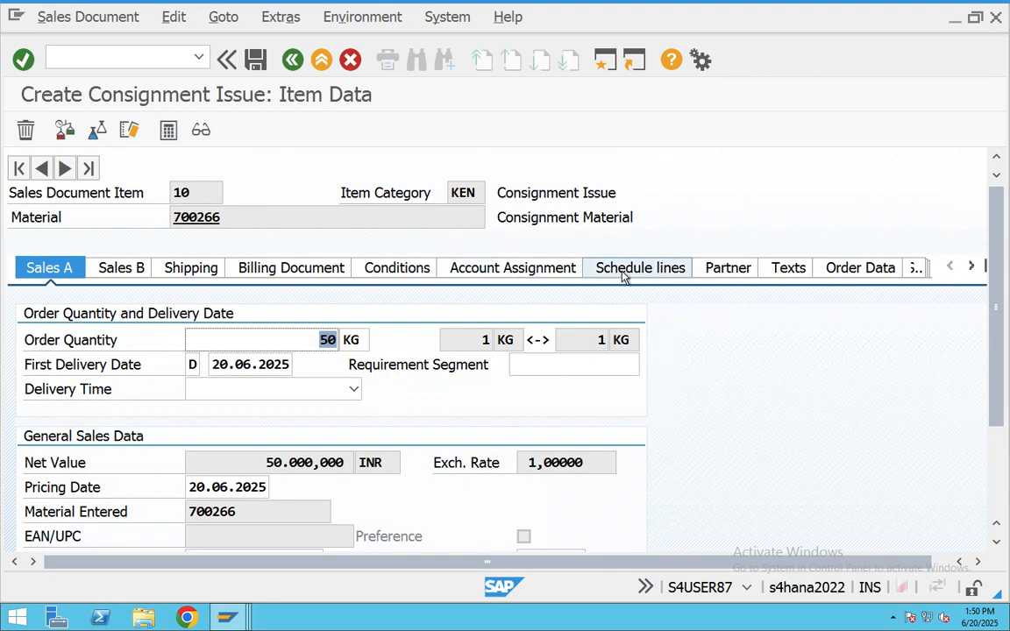
- Review item 10's conditions and confirm its 50 KG schedule line uses category C0
{"action": "left_click", "coordinate": [432, 270]}
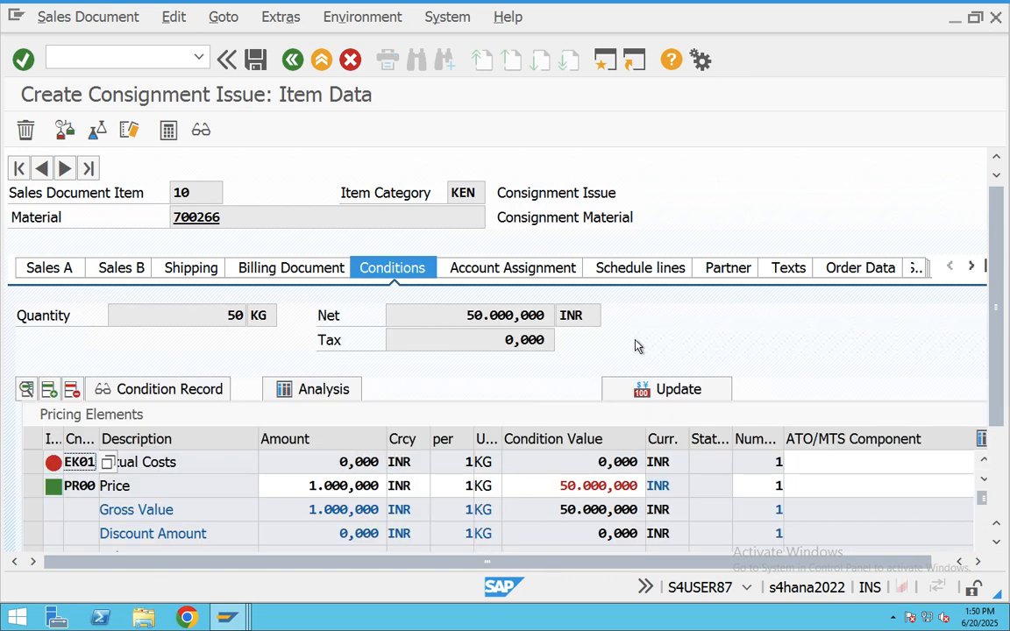
{"action": "left_click", "coordinate": [649, 269]}
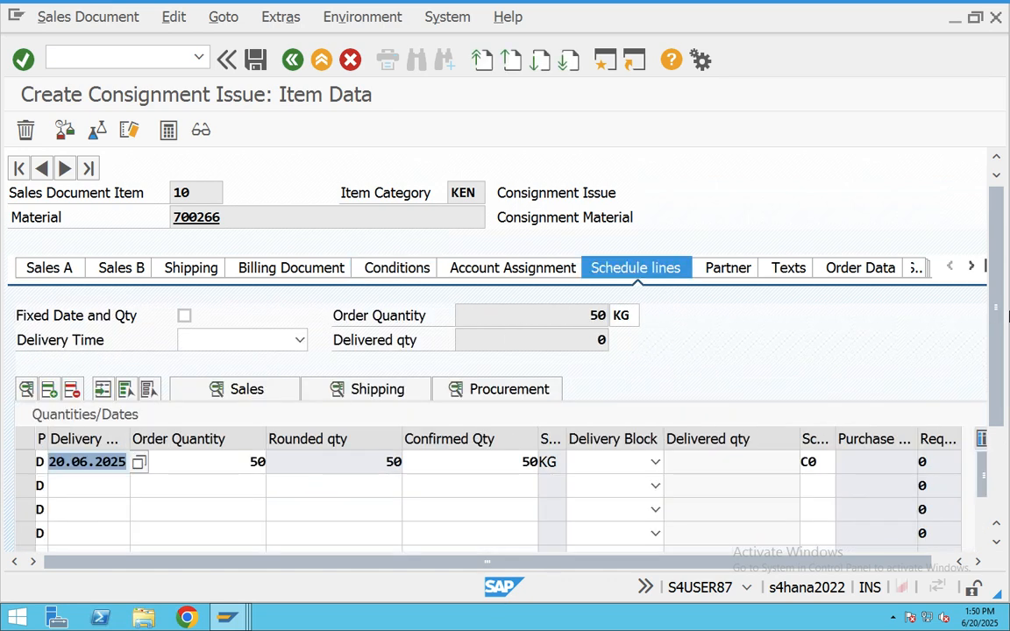
{"action": "left_click", "coordinate": [820, 461]}
{"action": "left_click", "coordinate": [837, 462]}
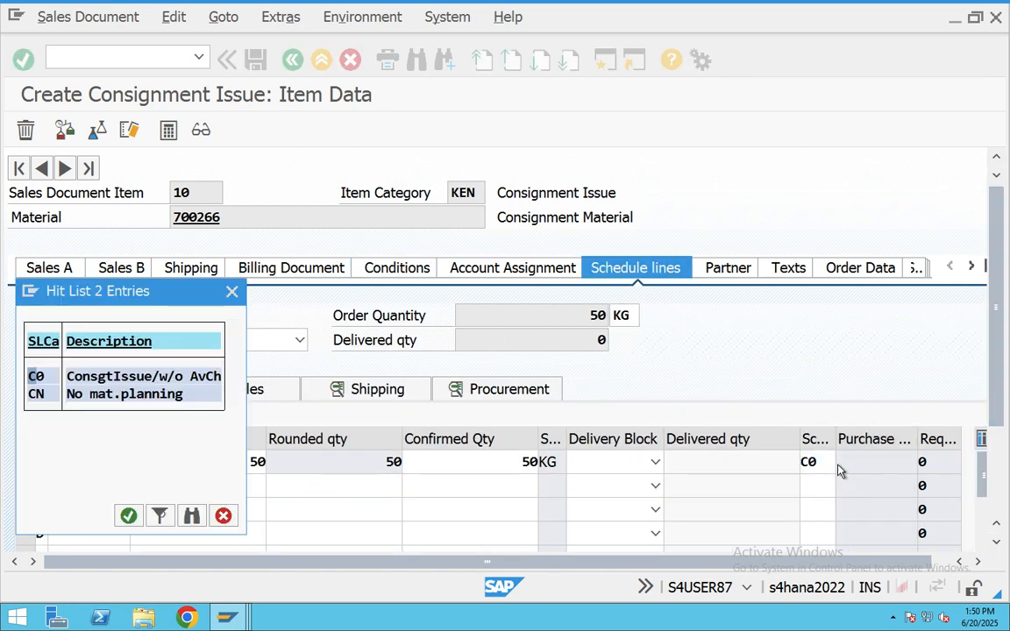
{"action": "left_click", "coordinate": [108, 377]}
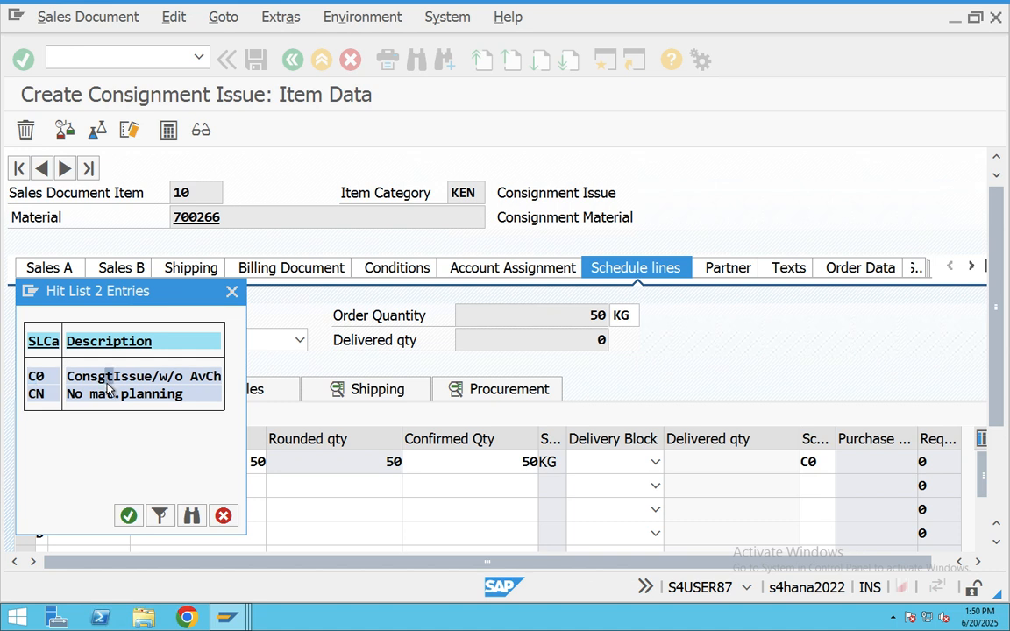
{"action": "left_click", "coordinate": [231, 292]}
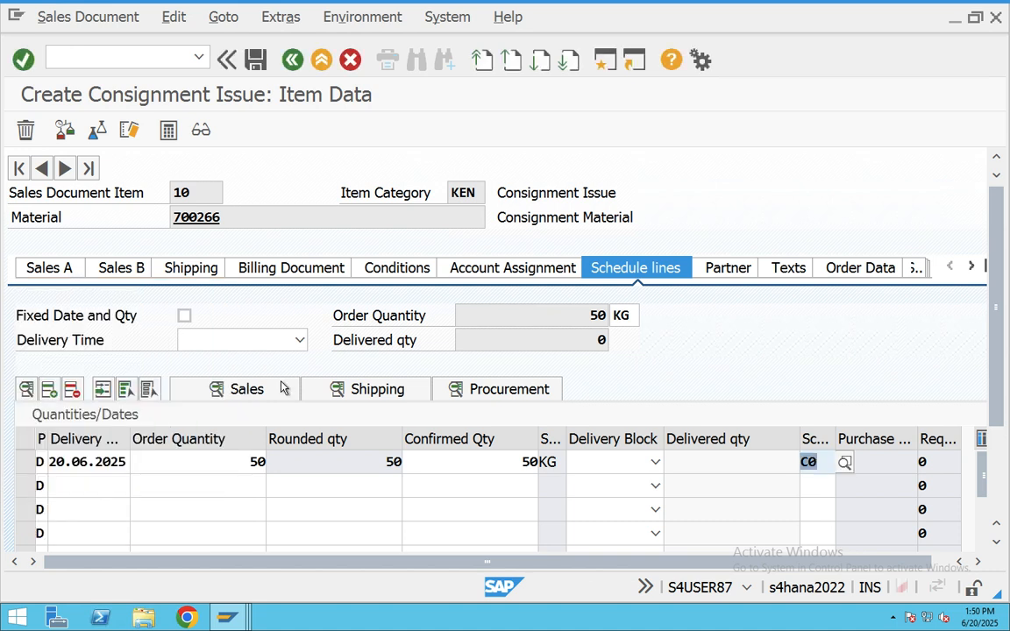
{"action": "left_click", "coordinate": [483, 461]}
{"action": "key", "text": "shift+Tab"}
{"action": "key", "text": "shift+Tab"}
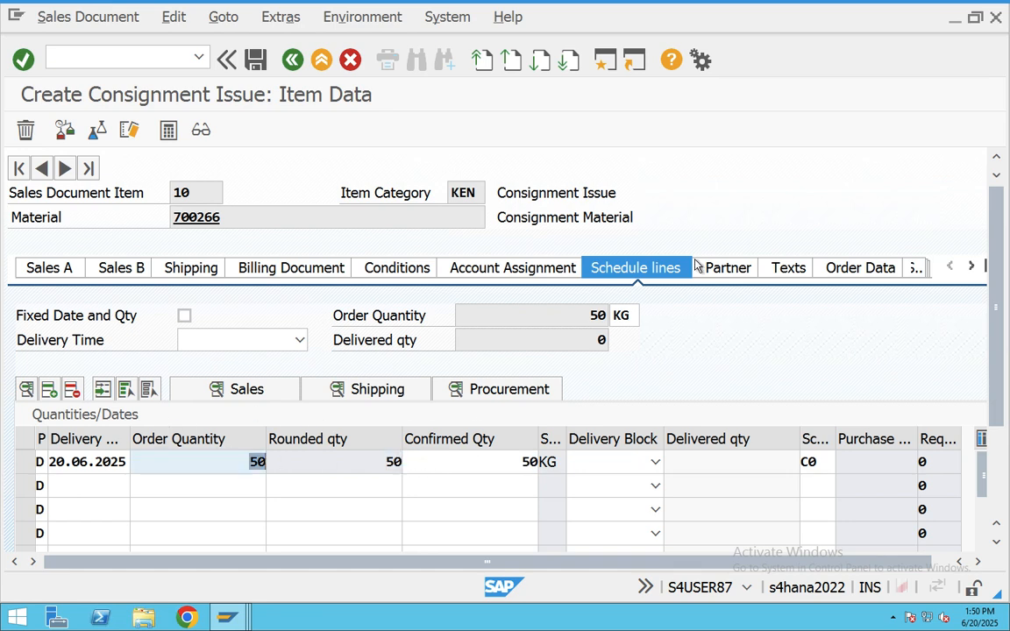
{"action": "left_click", "coordinate": [602, 68]}
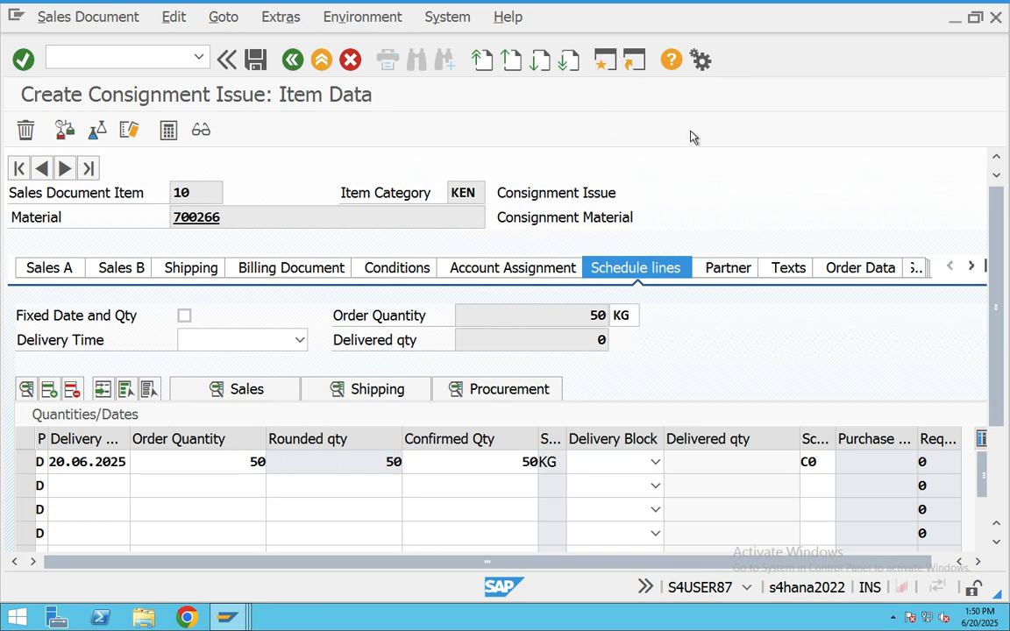
- Check MD04 for 700266 at CHAB showing 400 KG available, then return to the consignment issue
{"action": "type", "text": "MD"}
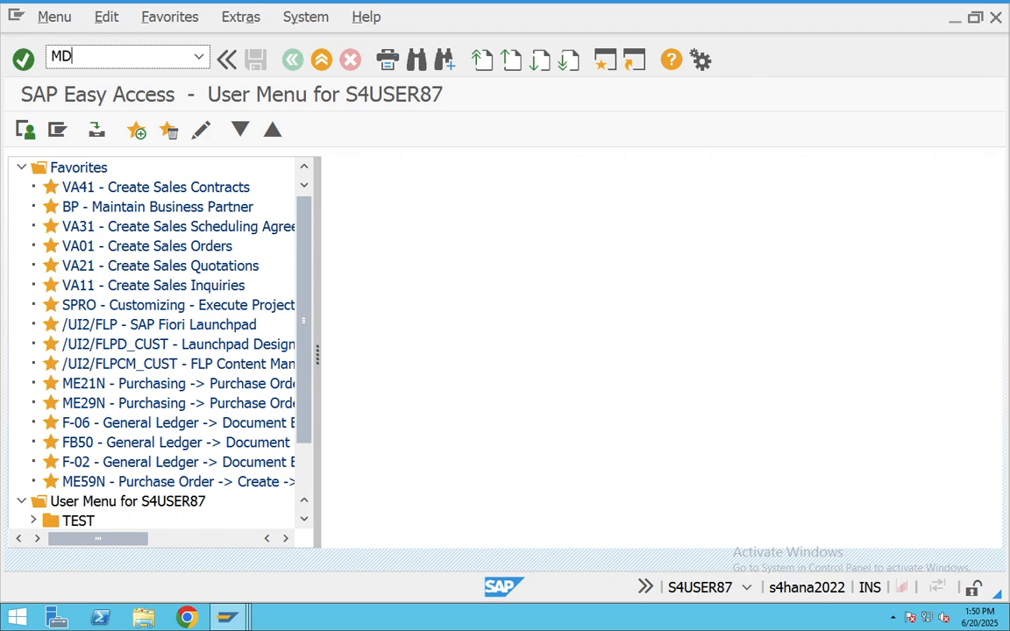
{"action": "type", "text": "04"}
{"action": "key", "text": "Return"}
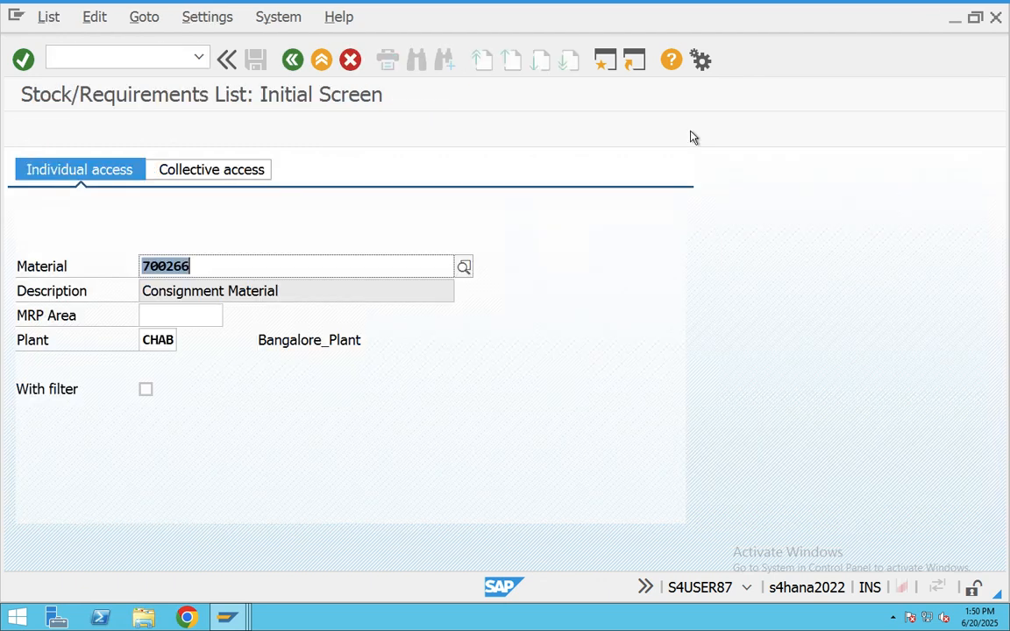
{"action": "key", "text": "Return"}
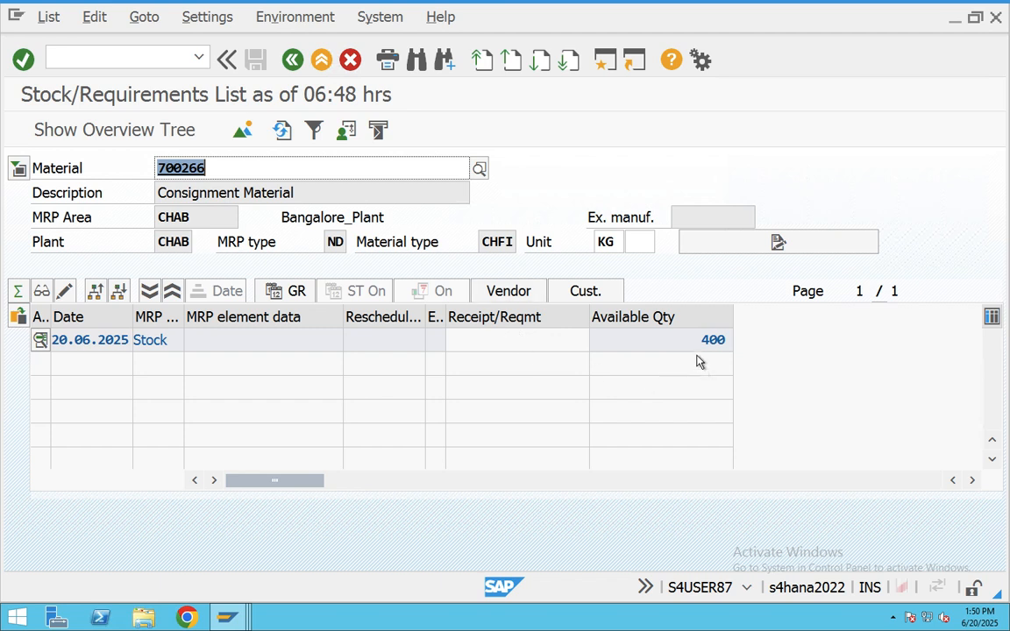
{"action": "left_click_drag", "start_coordinate": [701, 341], "coordinate": [762, 344]}
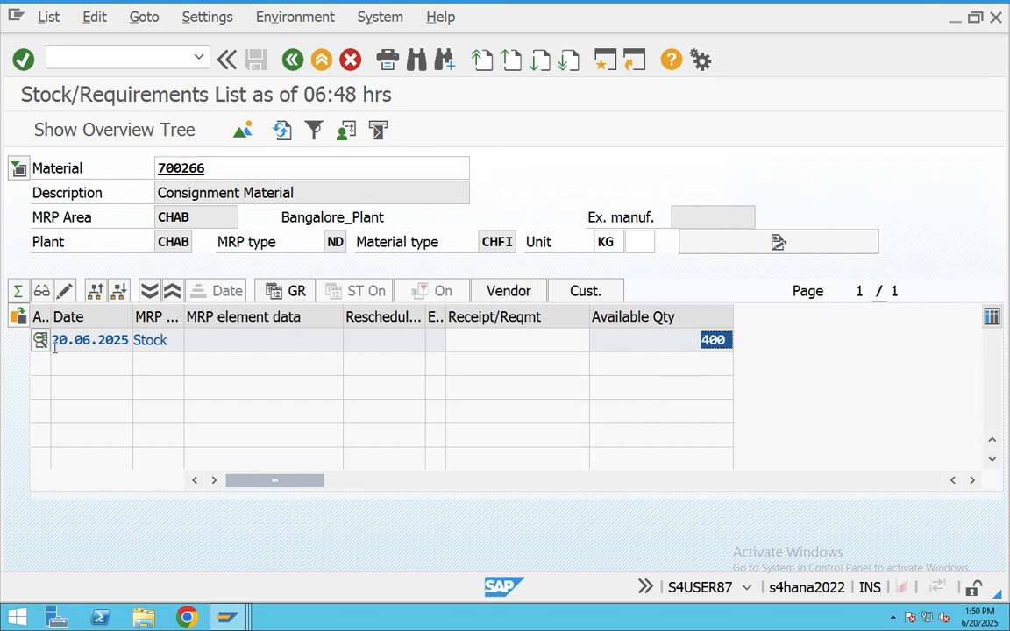
{"action": "left_click", "coordinate": [227, 618]}
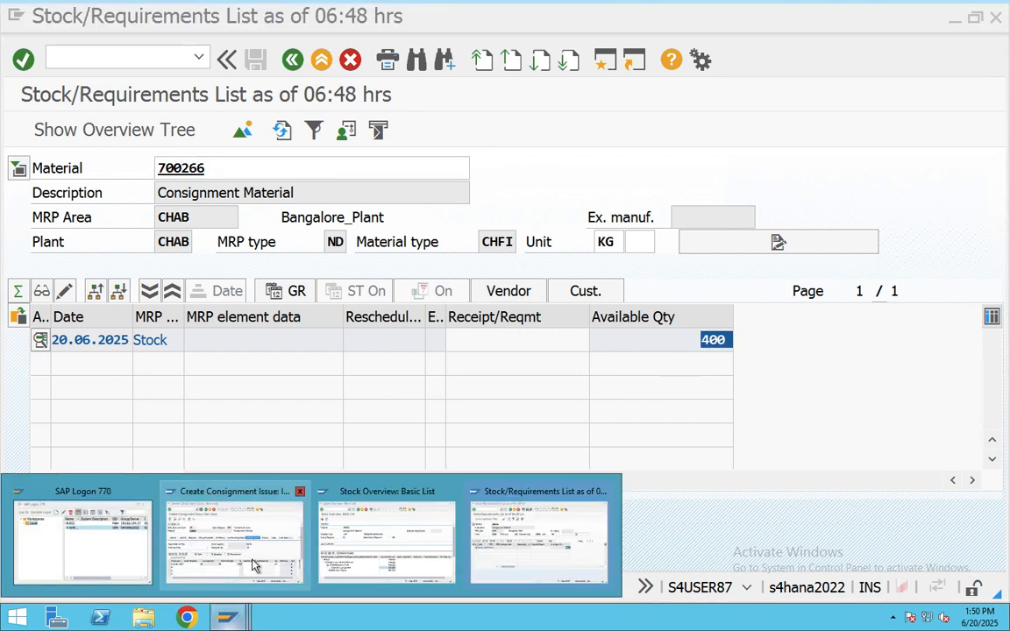
{"action": "left_click", "coordinate": [253, 564]}
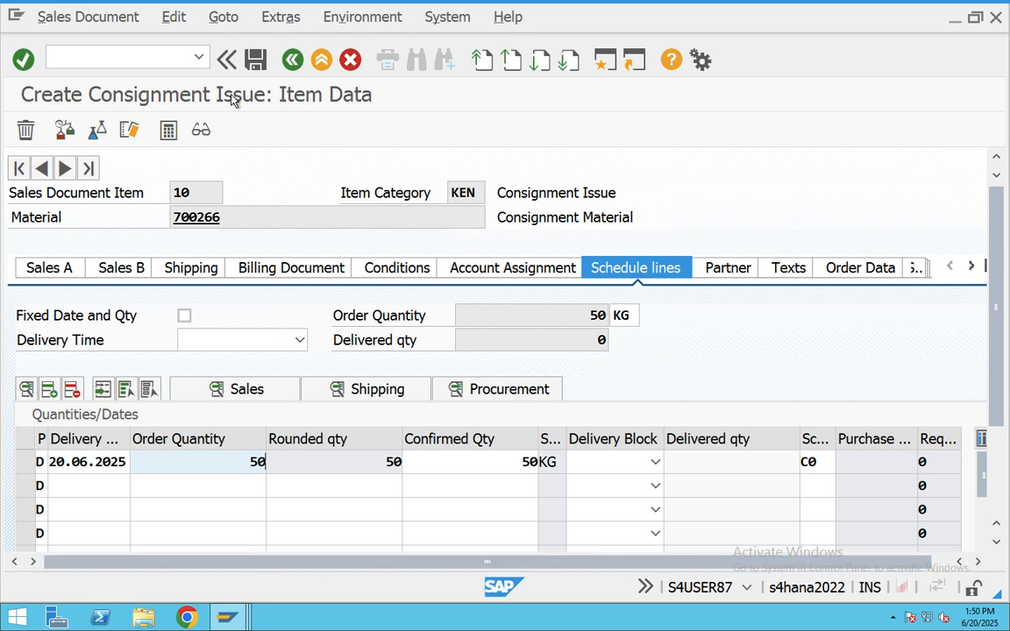
- Check the incompletion log and save the consignment issue as document 1080
{"action": "left_click", "coordinate": [171, 18]}
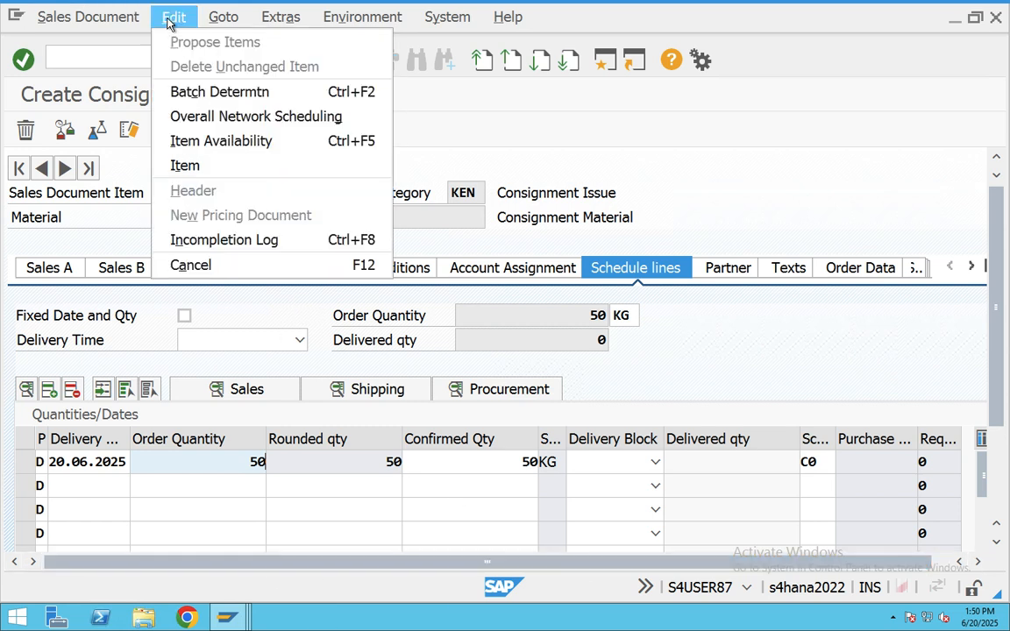
{"action": "left_click", "coordinate": [210, 239]}
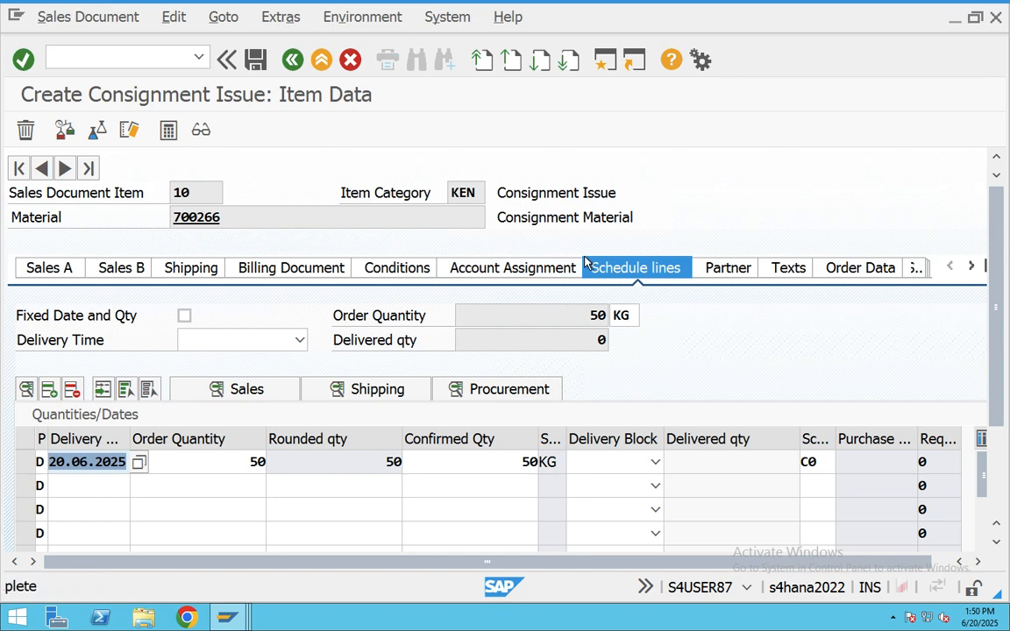
{"action": "left_click", "coordinate": [255, 59]}
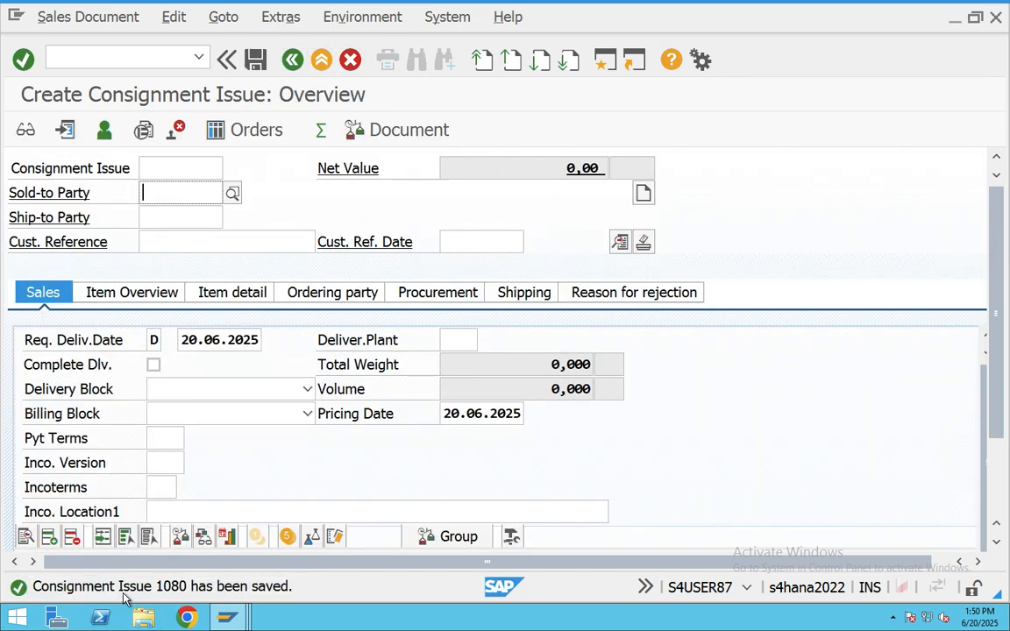
- Open the saved message's full text in Performance Assistant and copy it
{"action": "left_click", "coordinate": [193, 598]}
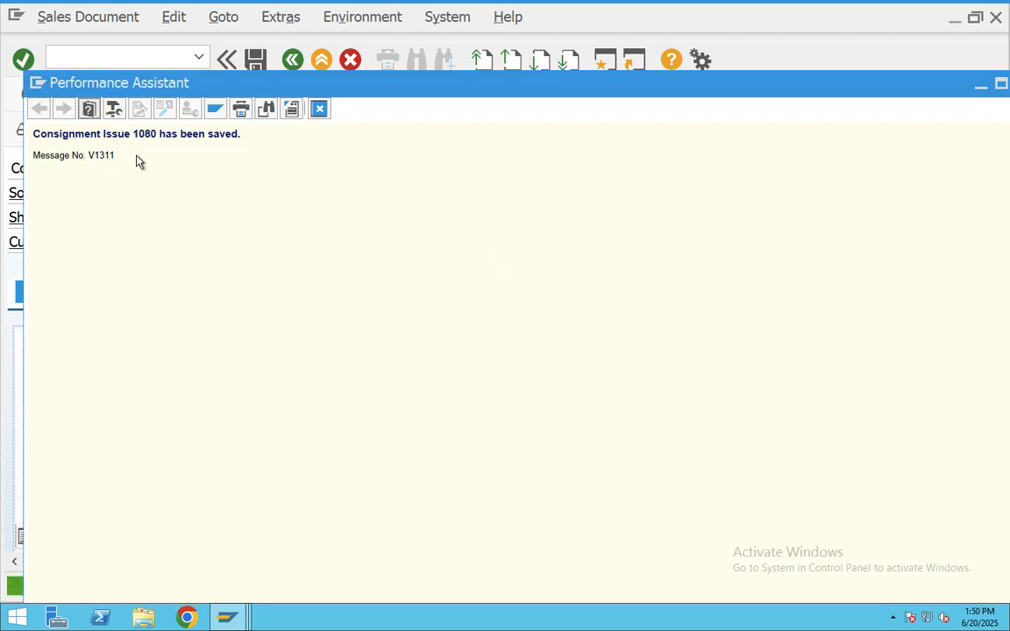
{"action": "left_click_drag", "start_coordinate": [138, 162], "coordinate": [35, 139]}
{"action": "key", "text": "super+c"}
{"action": "key", "text": "super+Tab"}
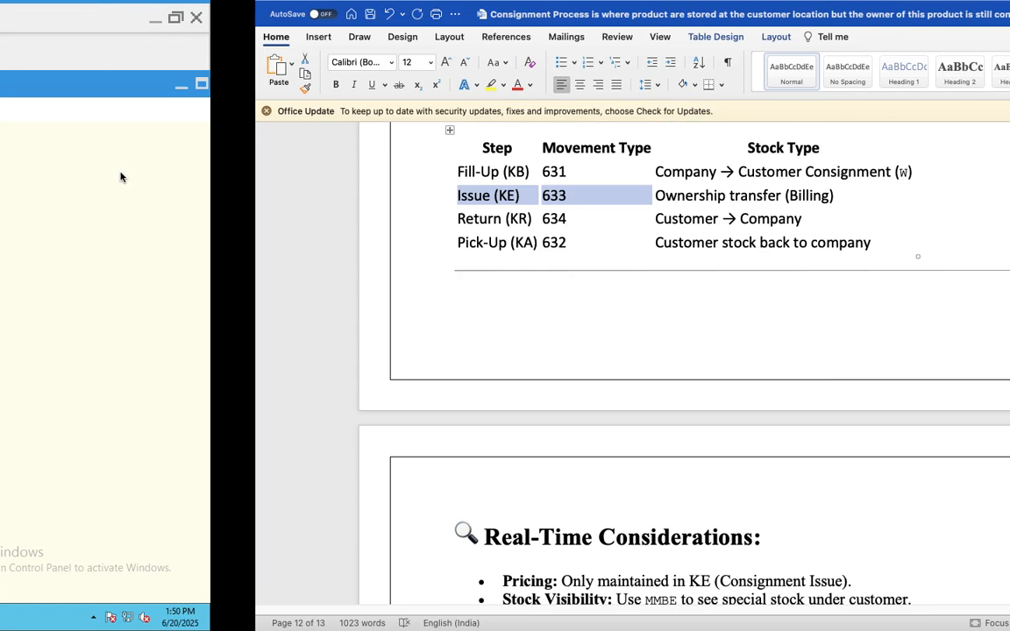
- Paste and send the Consignment Issue 1080 saved message in the Teams meeting chat
{"action": "key", "text": "super+Tab"}
{"action": "key", "text": "super+Tab"}
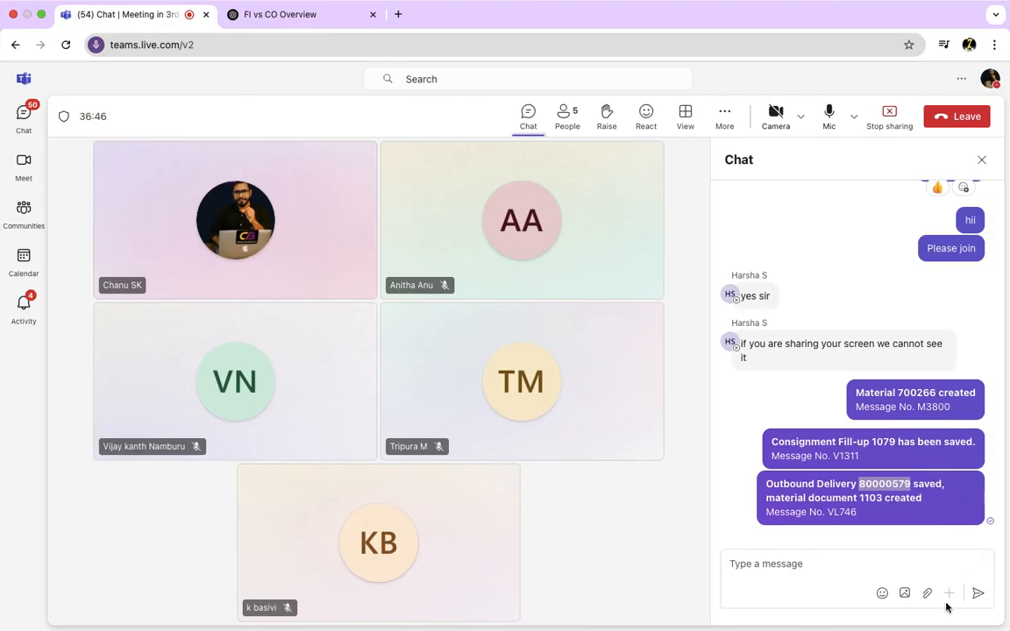
{"action": "left_click", "coordinate": [767, 568]}
{"action": "key", "text": "super+v"}
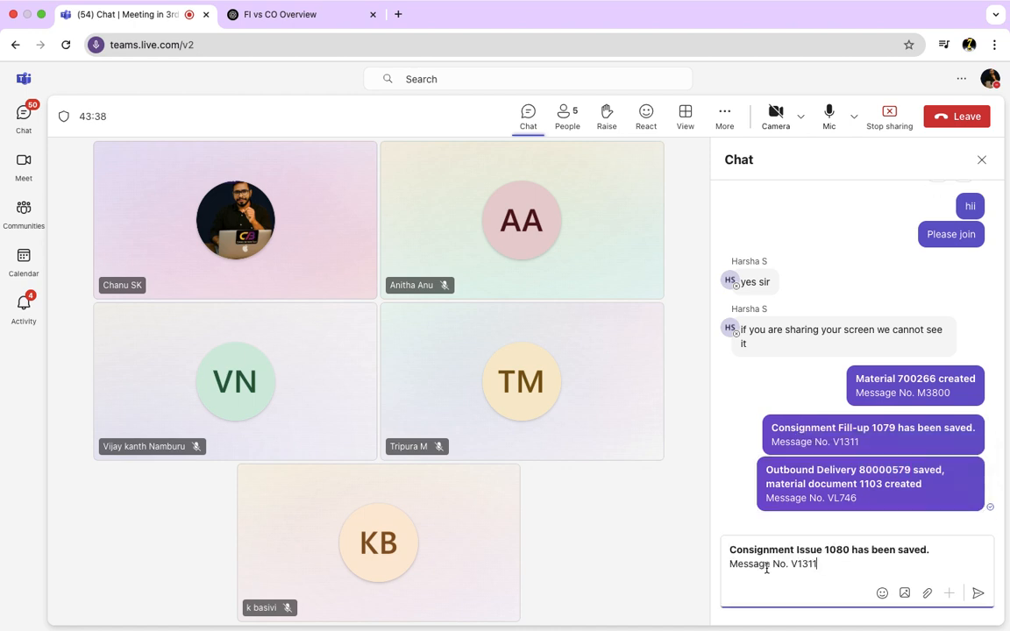
{"action": "left_click", "coordinate": [978, 596]}
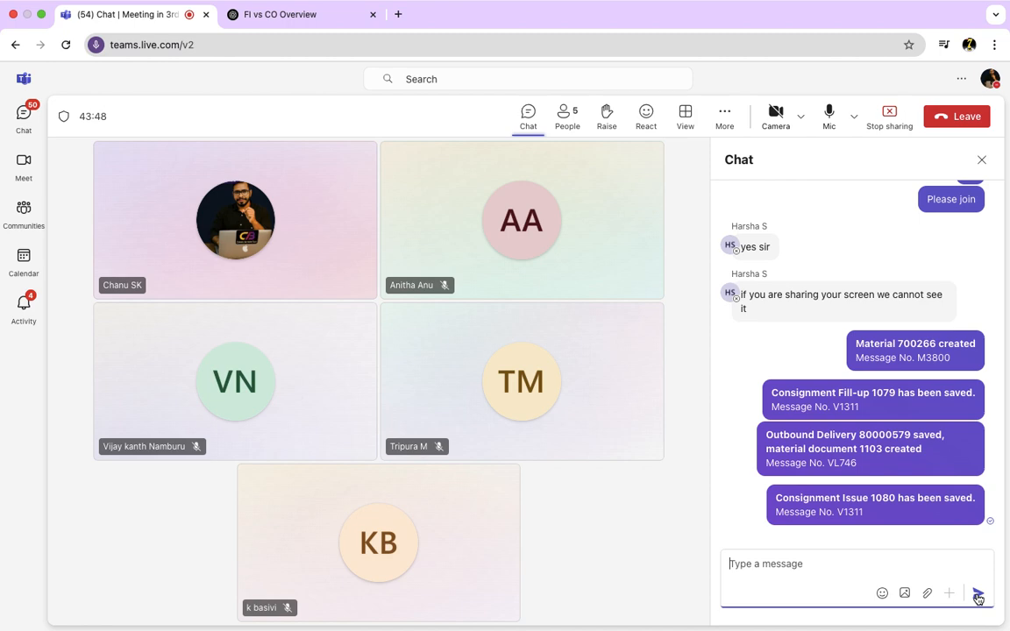
{"action": "key", "text": "ctrl+Left"}
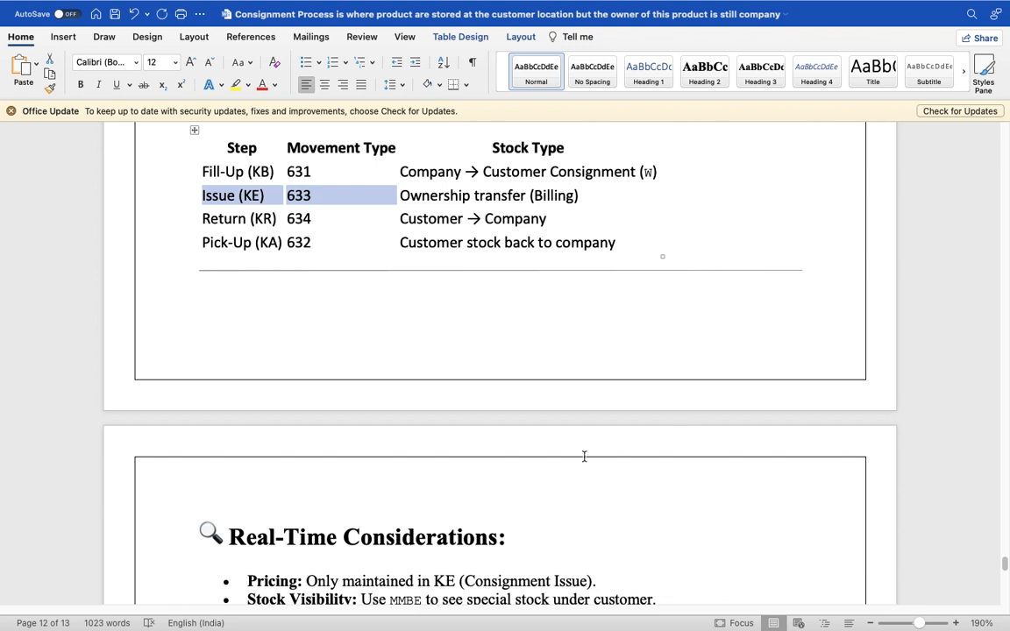
- Back in SAP, start an outbound delivery in VL01N for order 1080
{"action": "key", "text": "super+Tab"}
{"action": "key", "text": "super+Tab"}
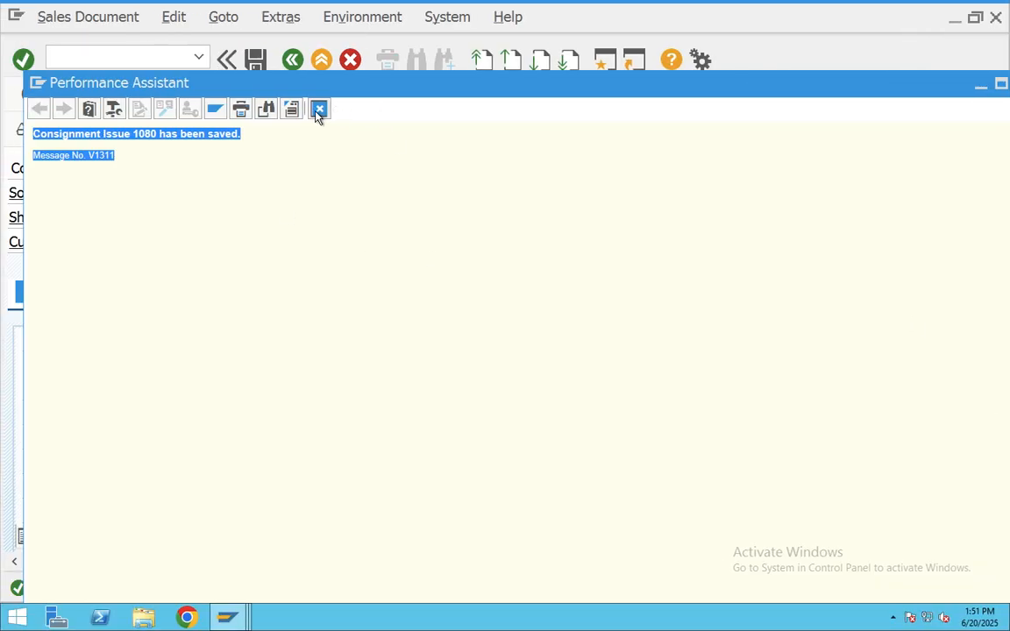
{"action": "left_click", "coordinate": [318, 110]}
{"action": "left_click", "coordinate": [295, 59]}
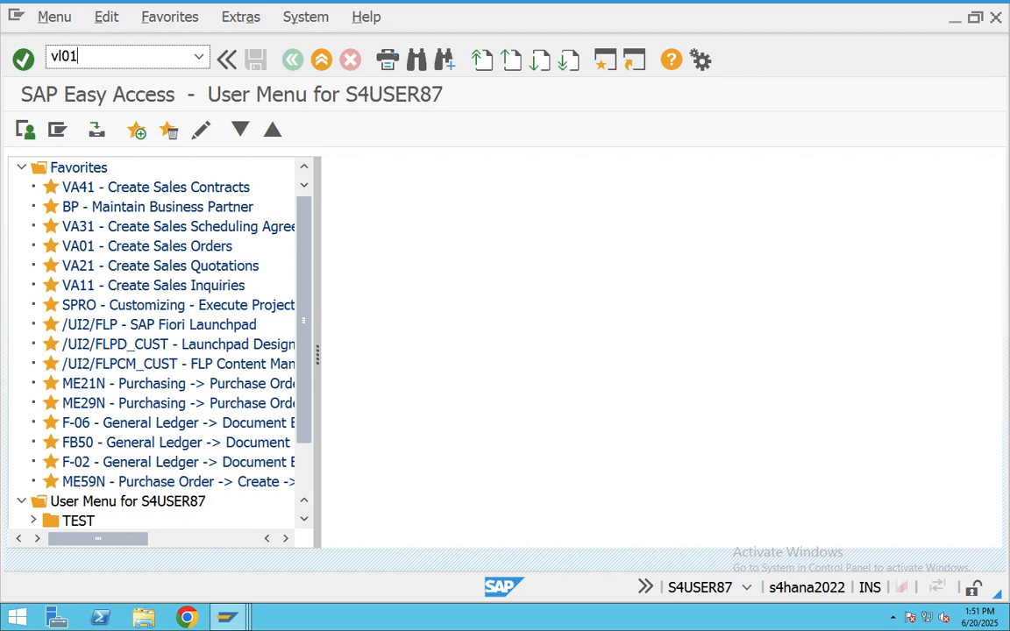
{"action": "key", "text": "Return"}
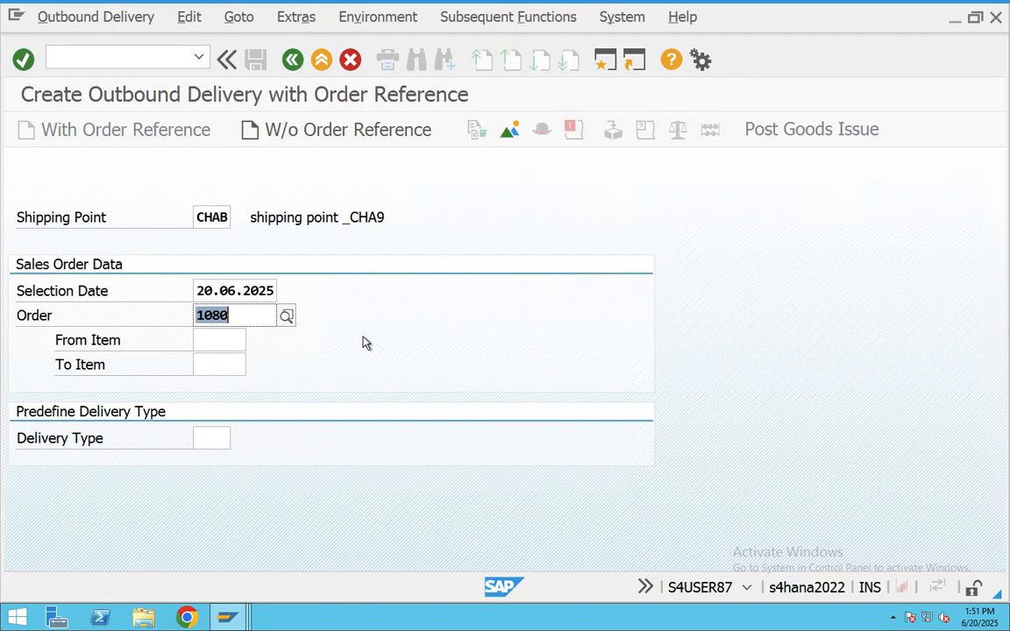
- Create the delivery for order 1080, pick 50 KG from BAN1, and post goods issue
{"action": "key", "text": "Return"}
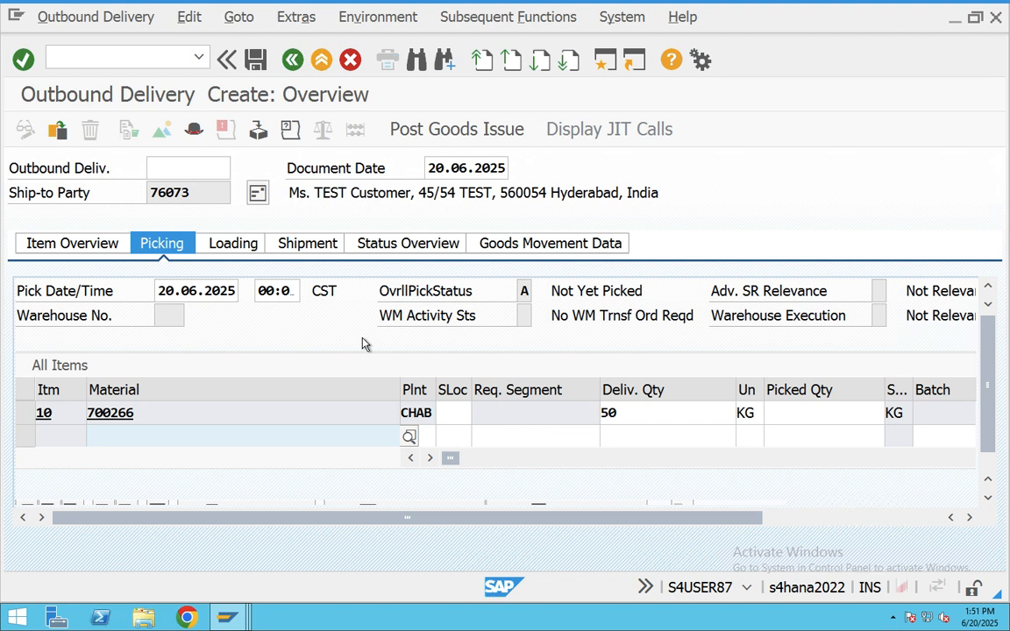
{"action": "left_click", "coordinate": [458, 419]}
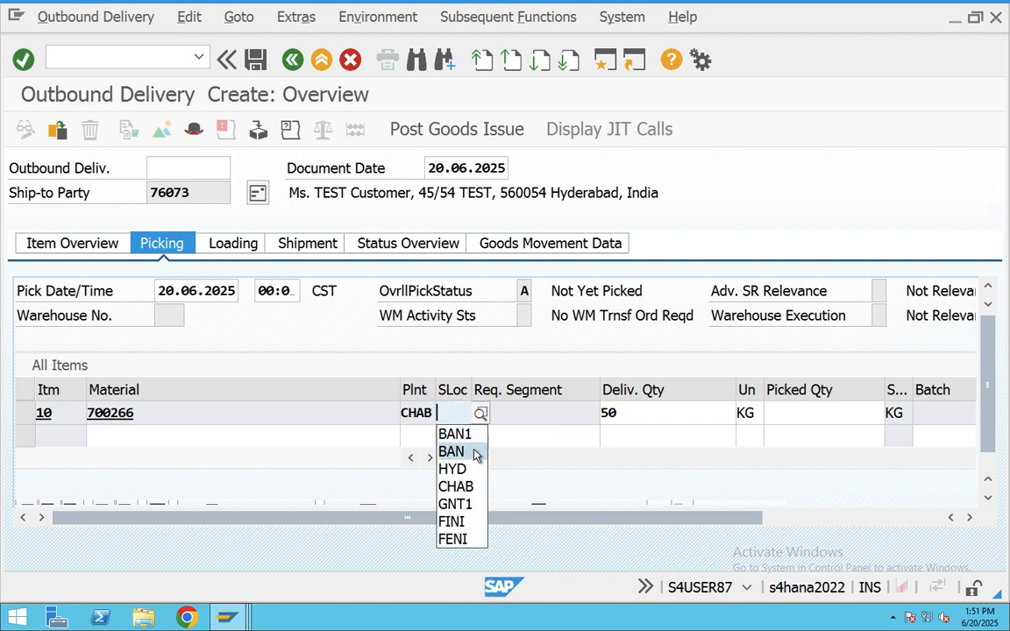
{"action": "left_click", "coordinate": [456, 435]}
{"action": "left_click", "coordinate": [787, 417]}
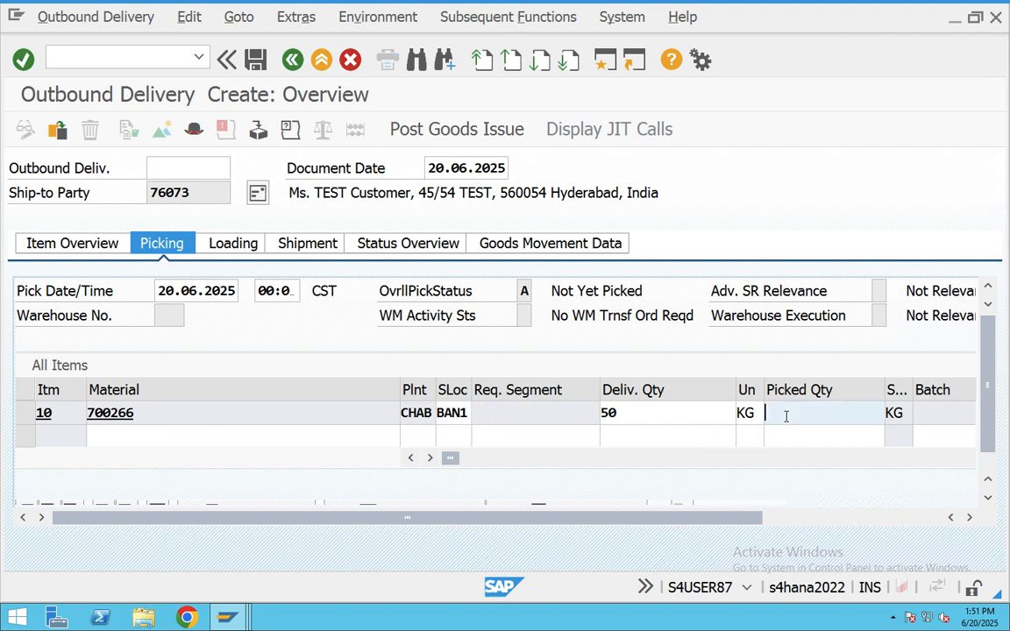
{"action": "type", "text": "50"}
{"action": "key", "text": "Return"}
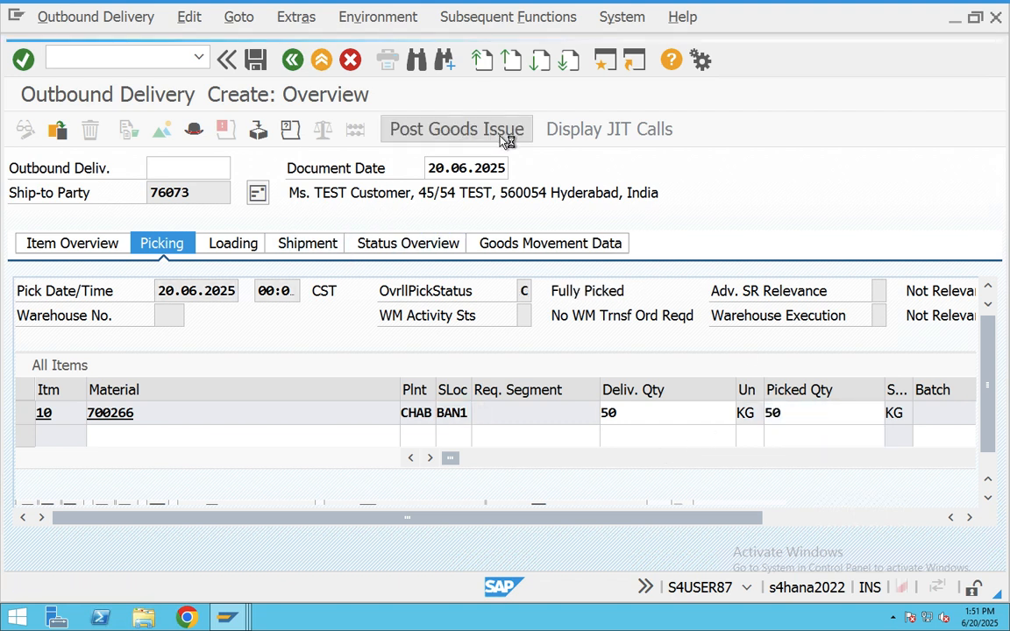
{"action": "left_click", "coordinate": [456, 131]}
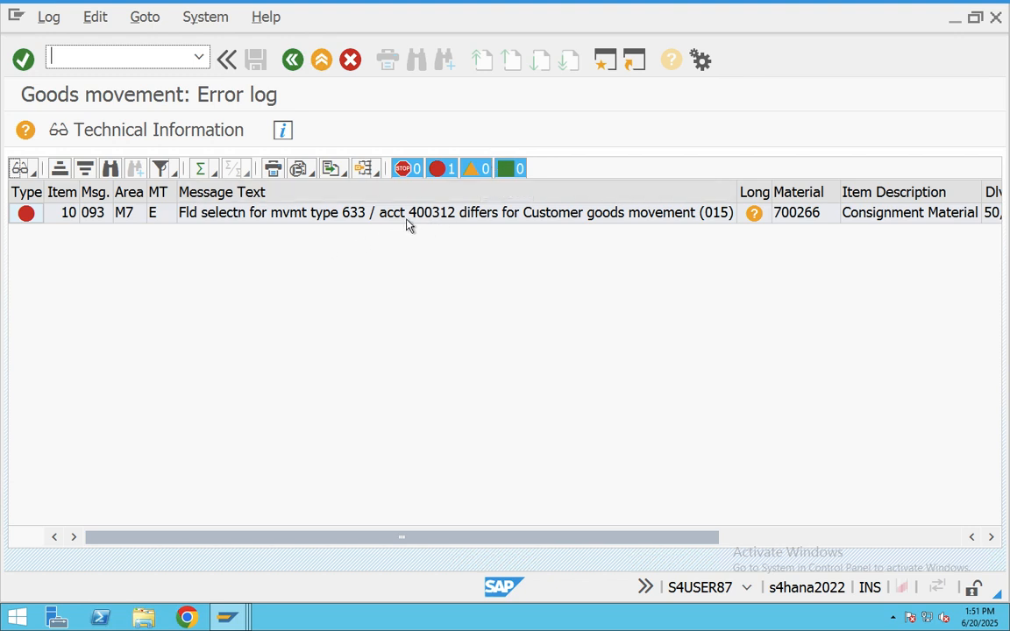
{"action": "left_click", "coordinate": [550, 219]}
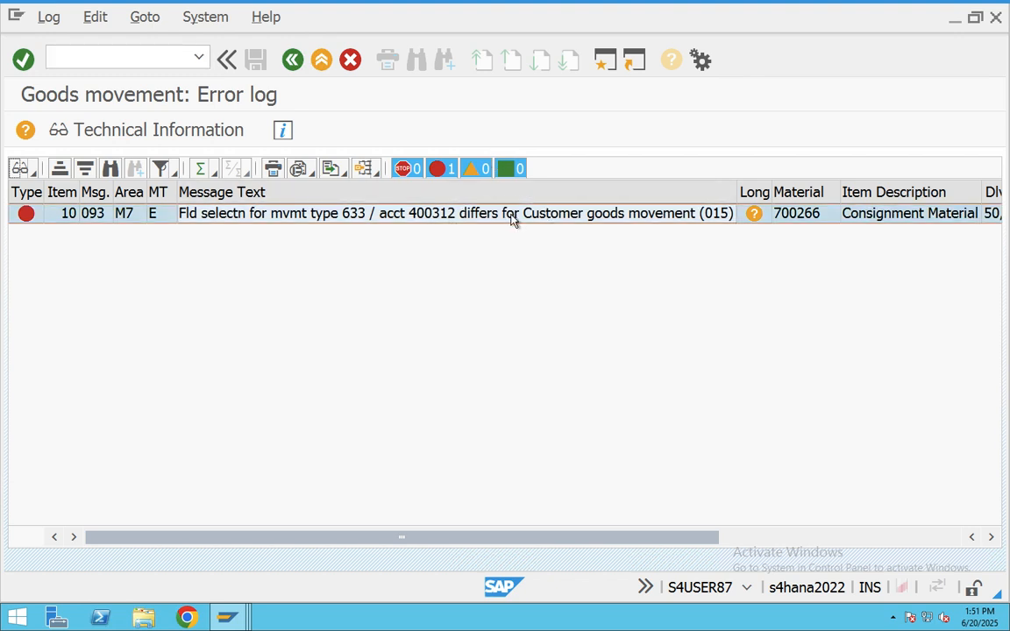
{"action": "double_click", "coordinate": [512, 219]}
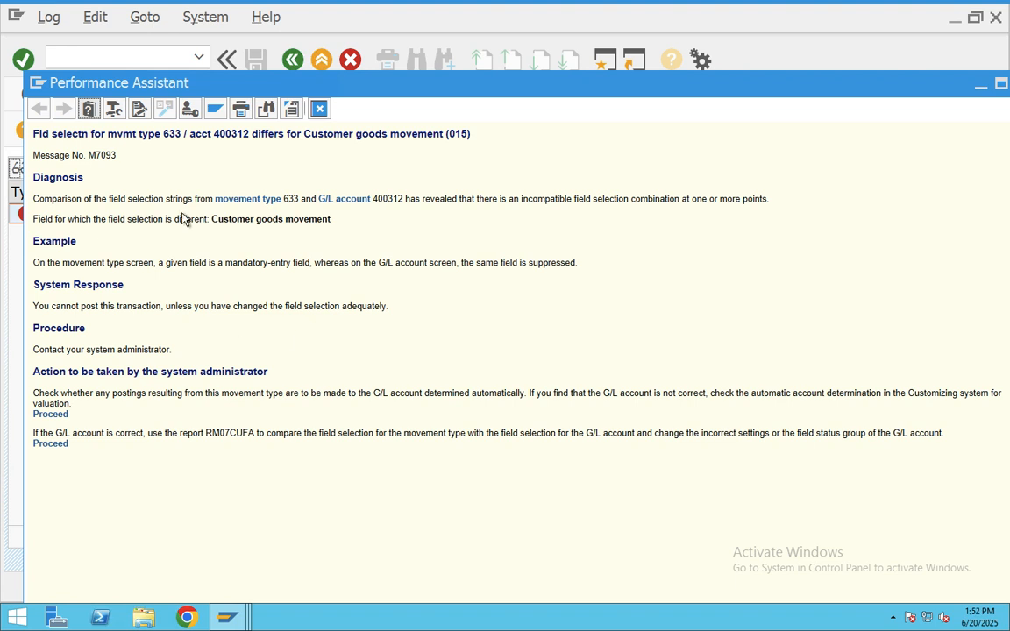
{"action": "left_click_drag", "start_coordinate": [32, 132], "coordinate": [64, 142]}
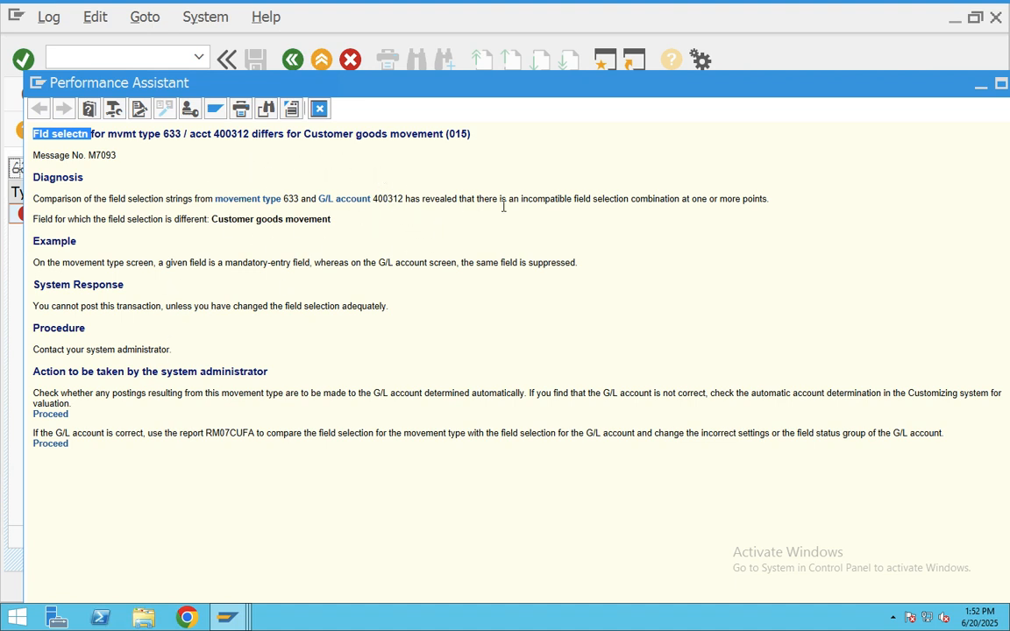
{"action": "left_click_drag", "start_coordinate": [174, 219], "coordinate": [329, 225]}
{"action": "left_click_drag", "start_coordinate": [206, 219], "coordinate": [419, 199]}
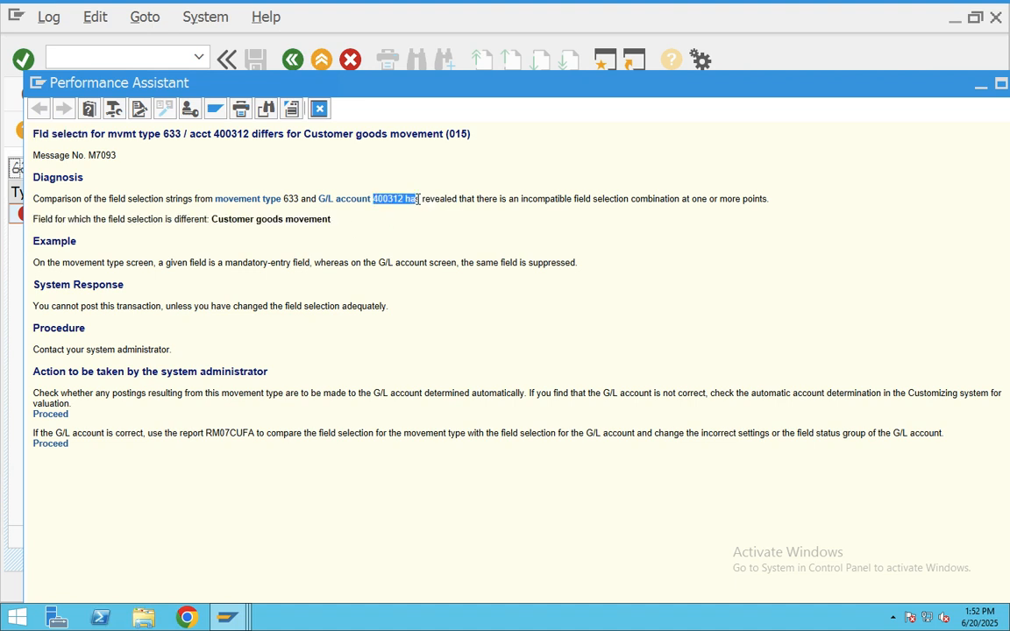
{"action": "left_click", "coordinate": [319, 108]}
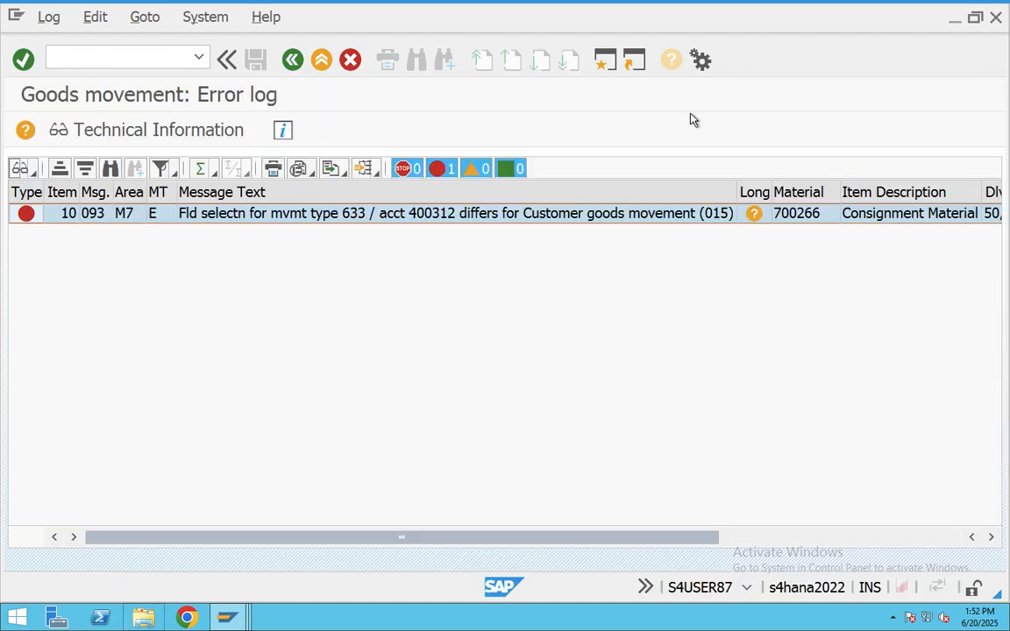
- In a new session, open FS00 and switch company code to CHA9 after CHAB is rejected
{"action": "left_click", "coordinate": [611, 55]}
{"action": "type", "text": "F"}
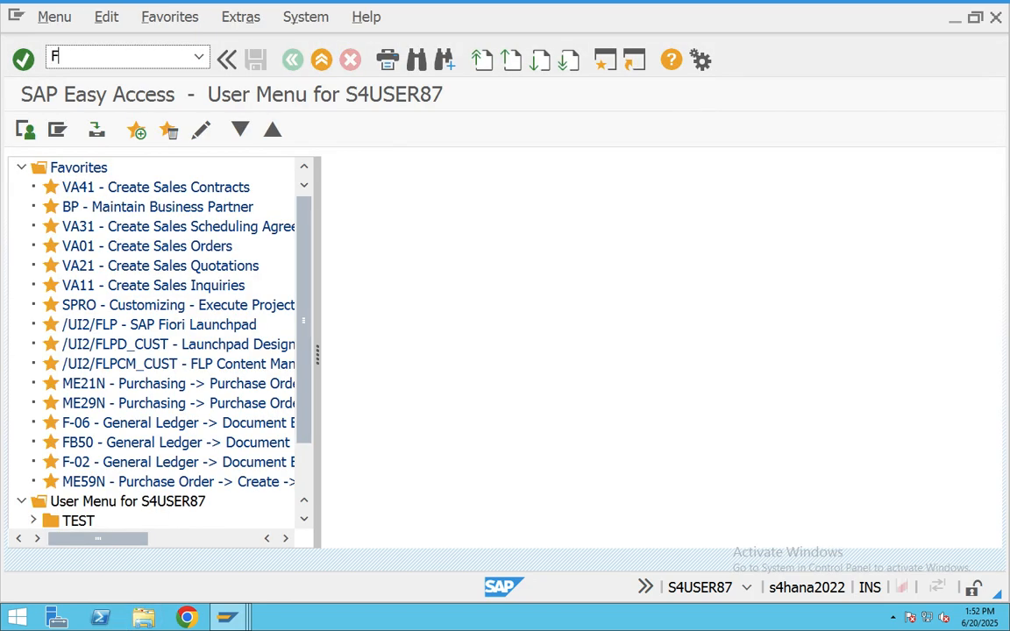
{"action": "type", "text": "S00"}
{"action": "key", "text": "Return"}
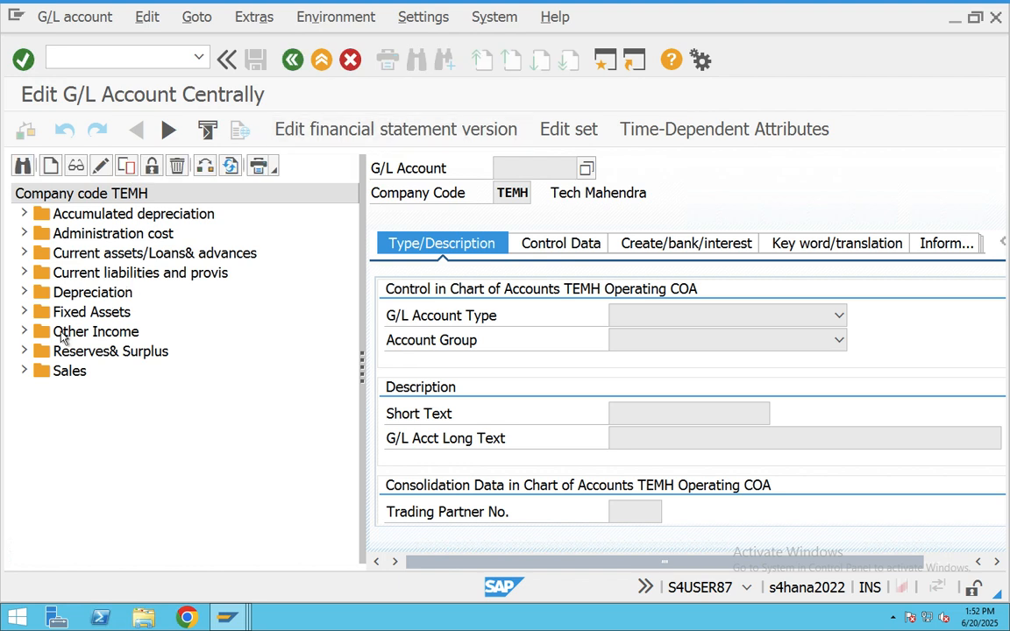
{"action": "left_click", "coordinate": [206, 165]}
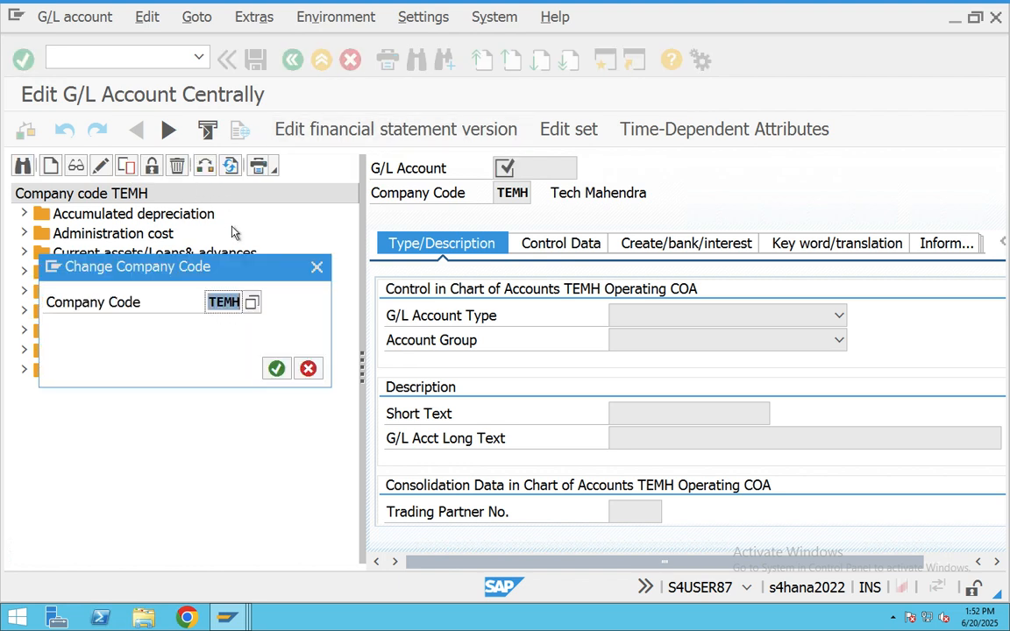
{"action": "type", "text": "CHAB"}
{"action": "key", "text": "Return"}
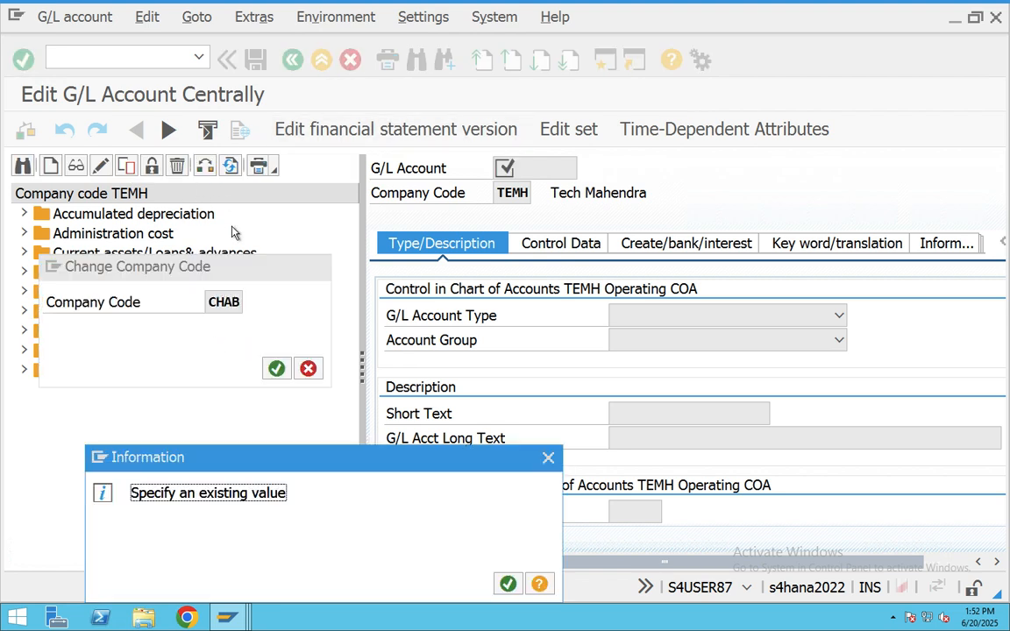
{"action": "left_click", "coordinate": [548, 458]}
{"action": "type", "text": "C"}
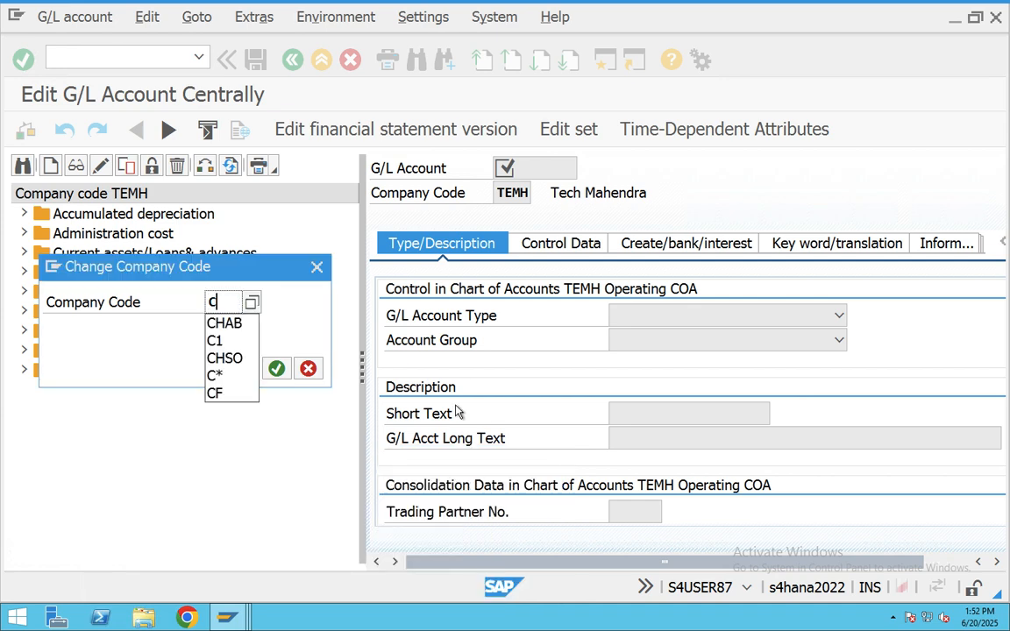
{"action": "type", "text": "HA9"}
{"action": "key", "text": "Return"}
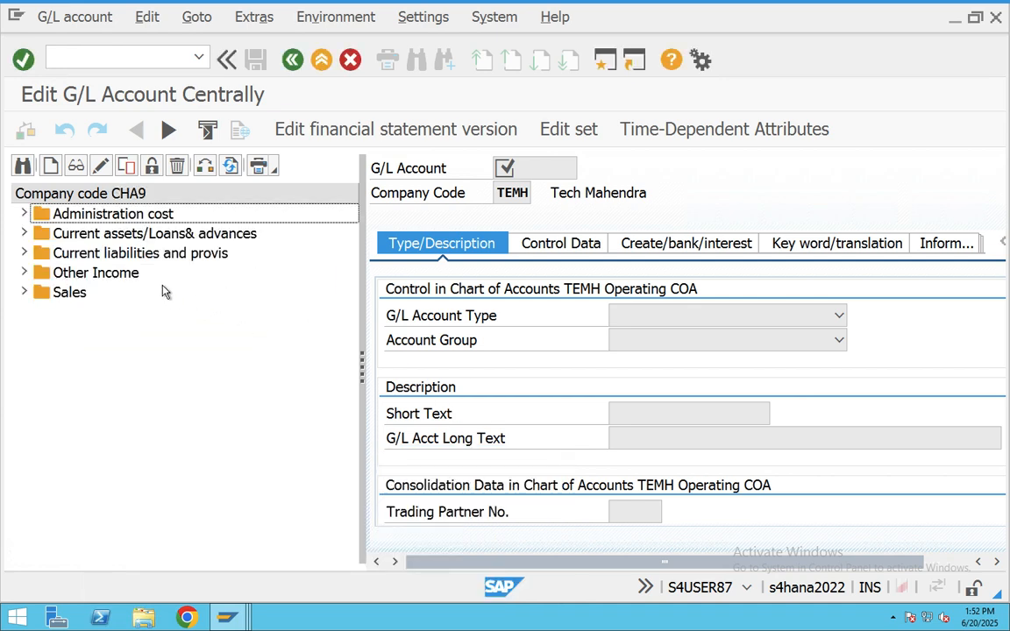
- Open G/L account 400312 COGS under Administration cost and view its field status group CH67
{"action": "left_click", "coordinate": [24, 214]}
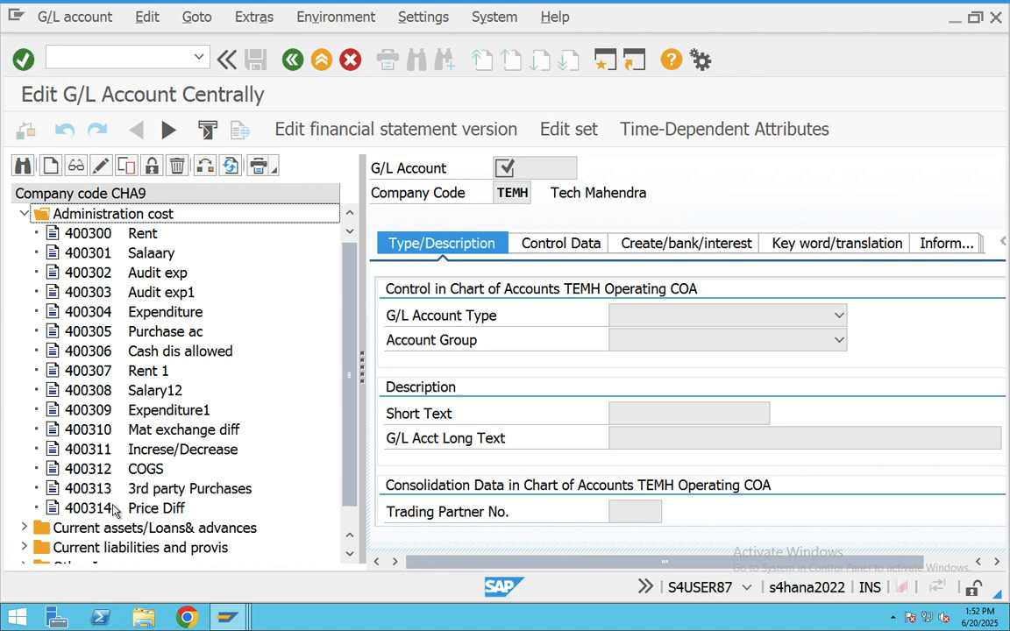
{"action": "double_click", "coordinate": [98, 469]}
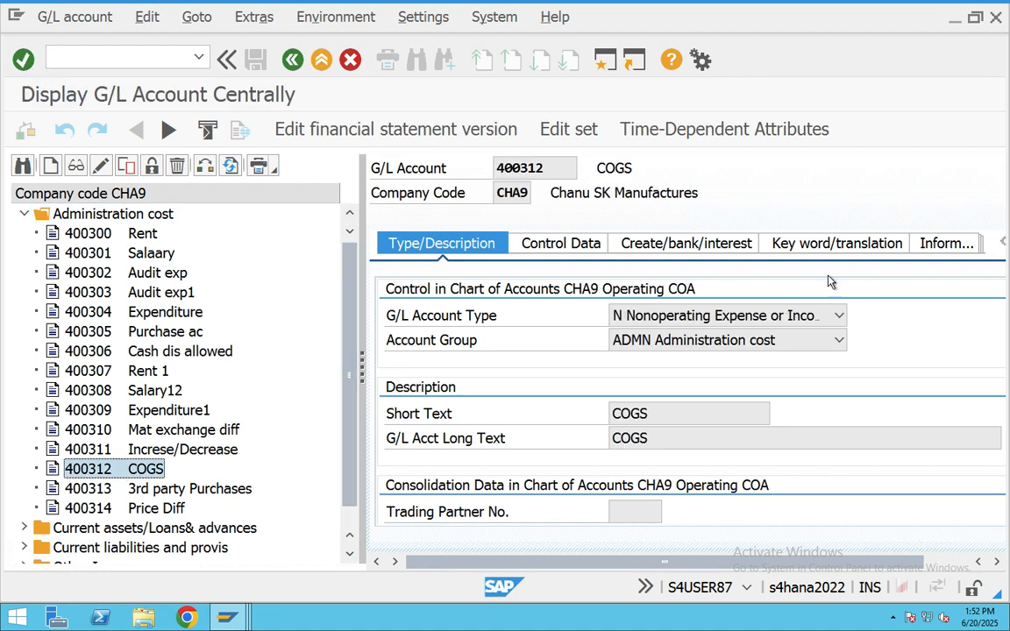
{"action": "left_click", "coordinate": [646, 250]}
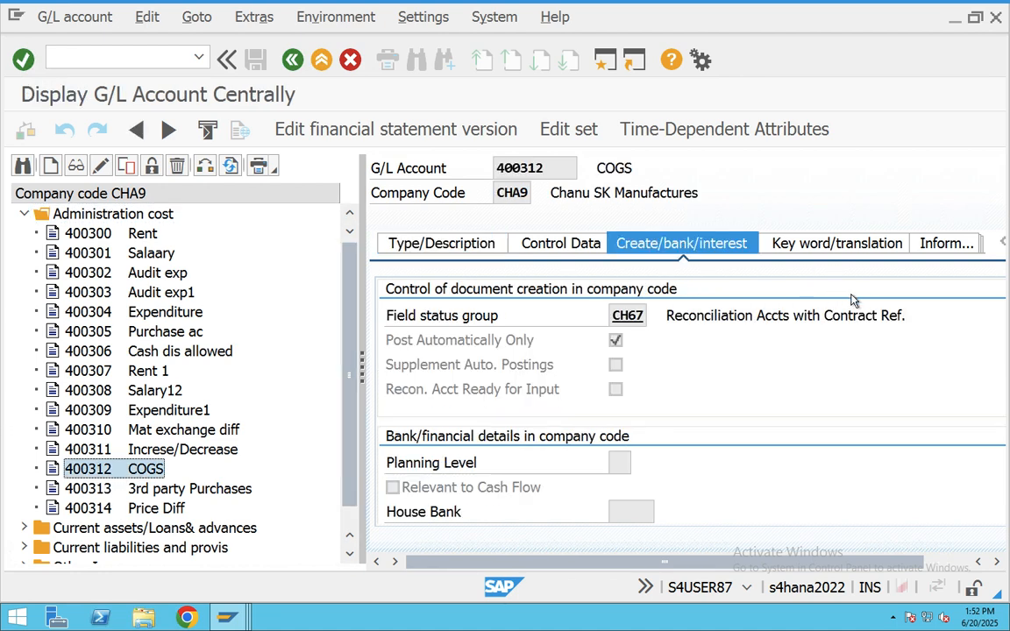
{"action": "double_click", "coordinate": [637, 317]}
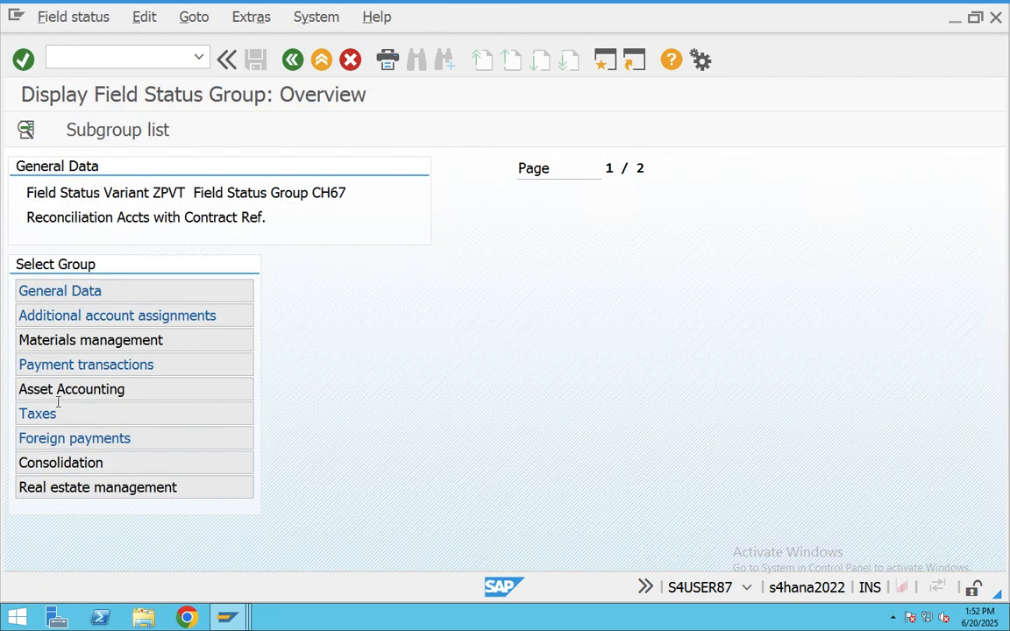
{"action": "double_click", "coordinate": [66, 342]}
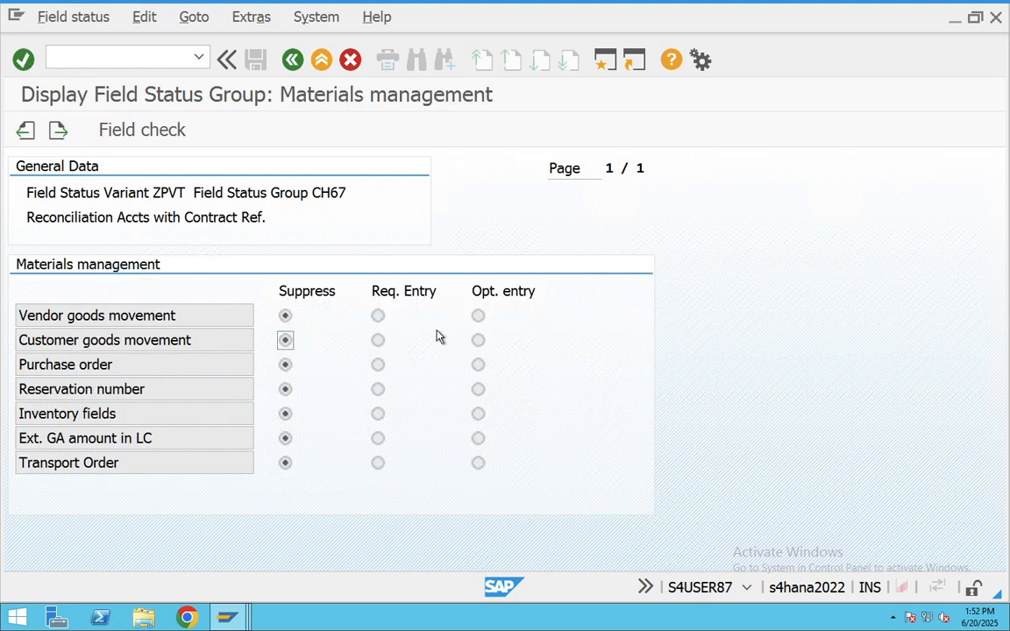
{"action": "left_click", "coordinate": [483, 344]}
{"action": "left_click", "coordinate": [293, 59]}
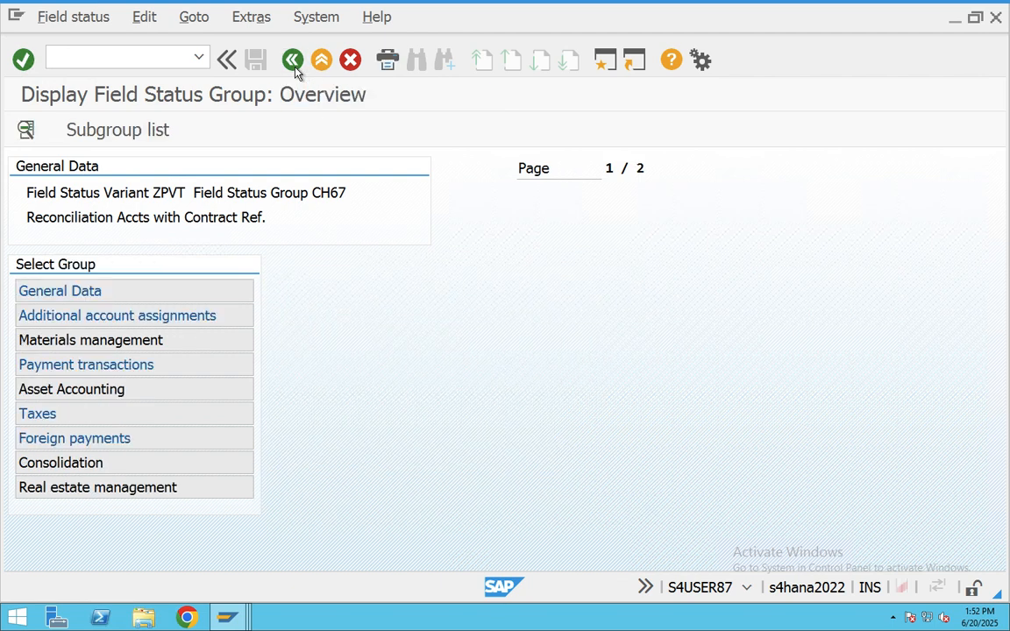
{"action": "left_click", "coordinate": [293, 59]}
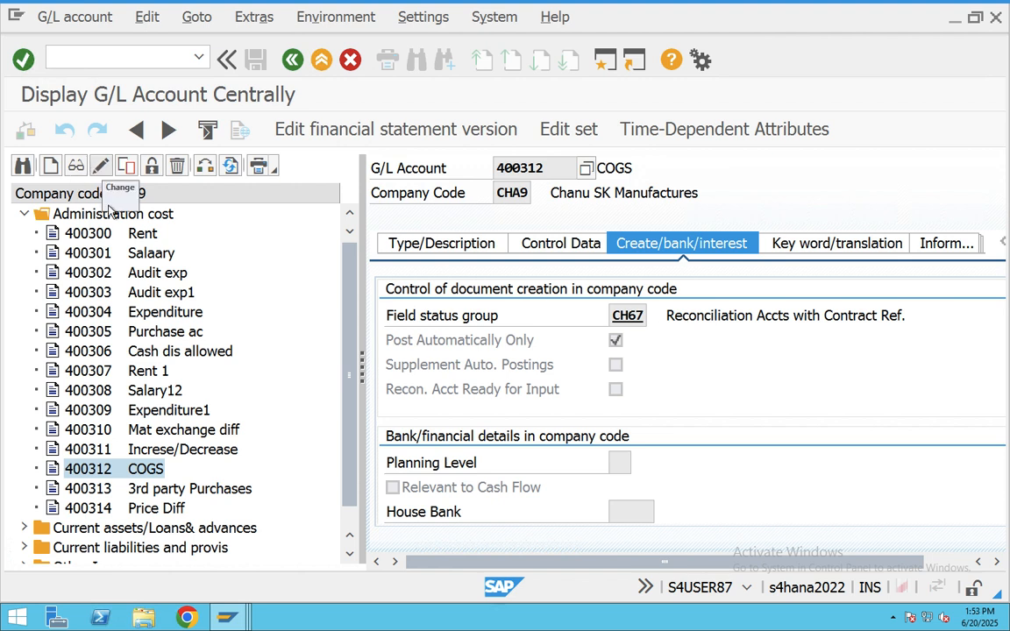
- Change account 400312's field status group from CH67 to G001 and save it
{"action": "left_click", "coordinate": [629, 316]}
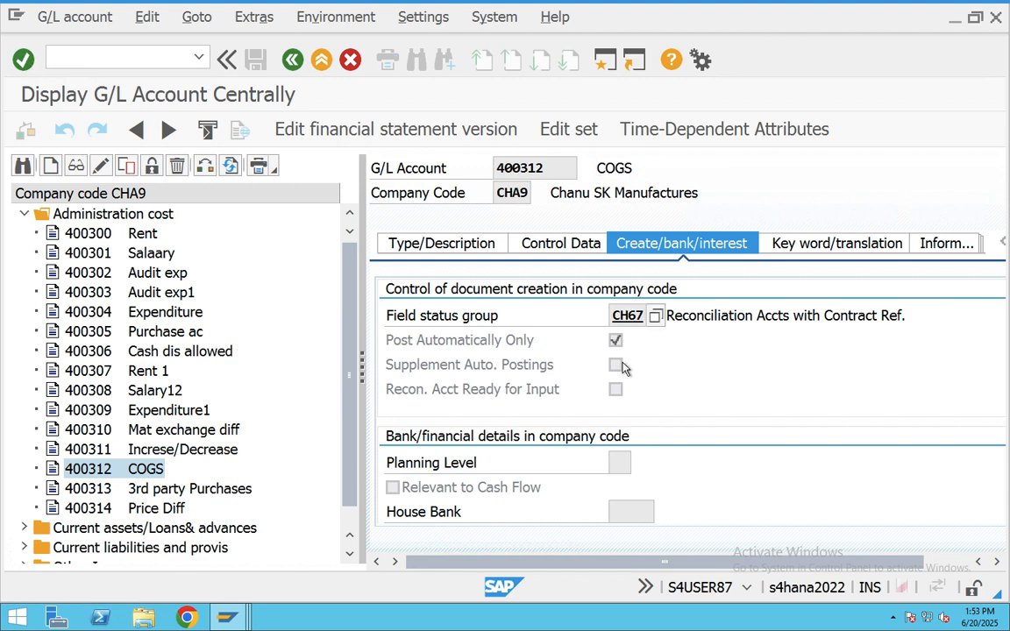
{"action": "left_click", "coordinate": [100, 166]}
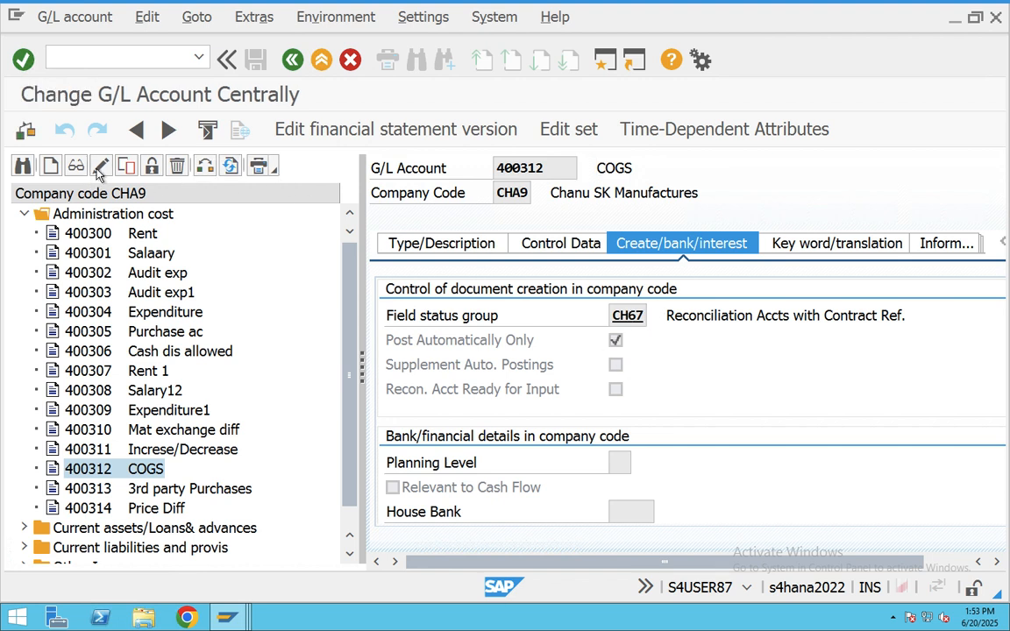
{"action": "left_click", "coordinate": [631, 318]}
{"action": "key", "text": "F4"}
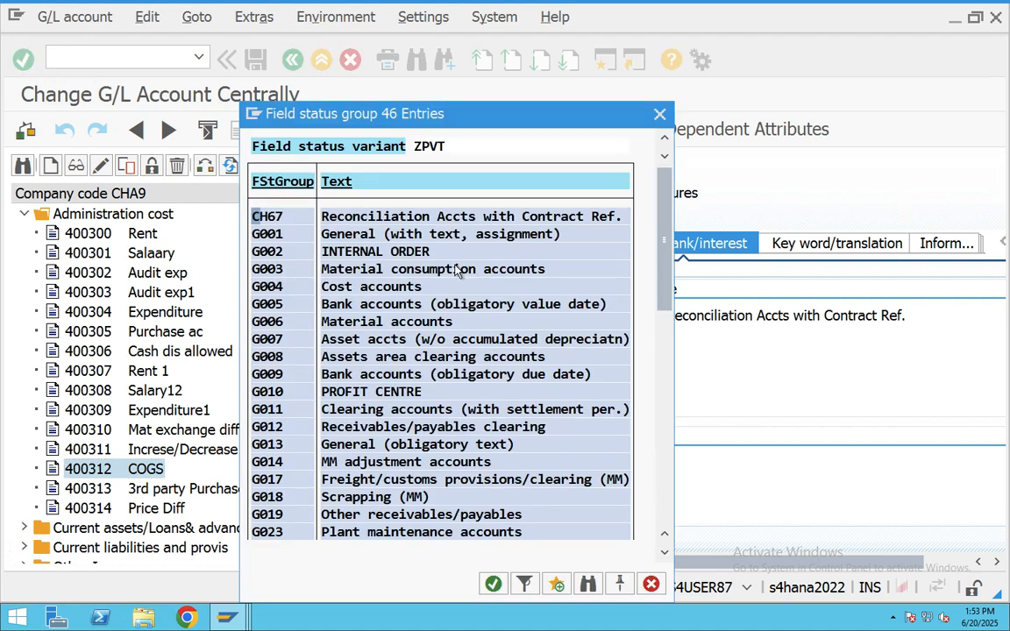
{"action": "left_click", "coordinate": [336, 234]}
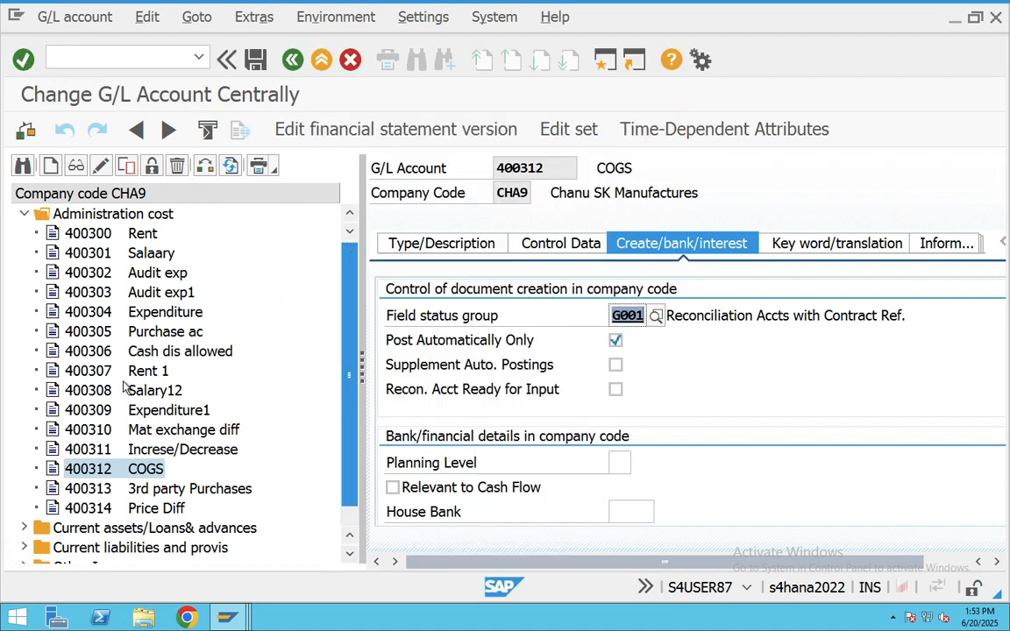
{"action": "left_click", "coordinate": [255, 60]}
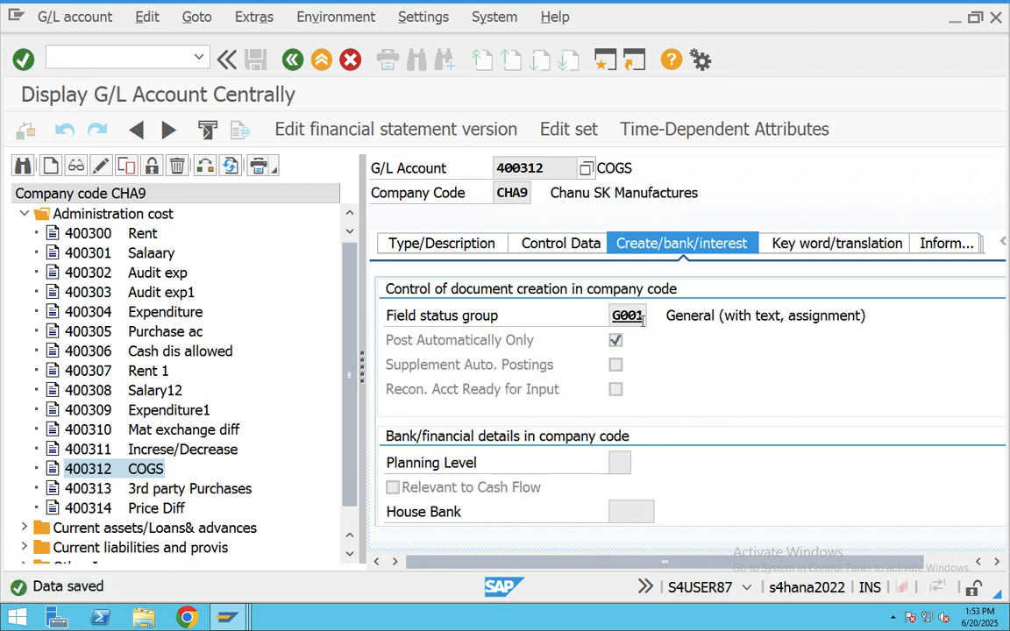
{"action": "left_click", "coordinate": [227, 617]}
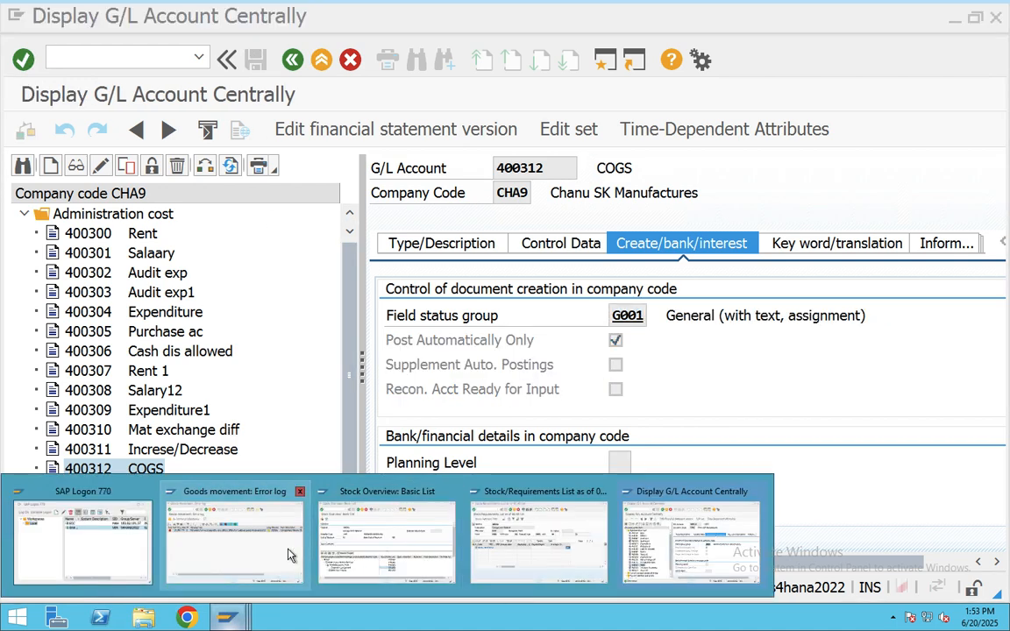
- Retry posting goods issue for the delivery, then exit the unsaved delivery
{"action": "left_click", "coordinate": [290, 554]}
{"action": "left_click", "coordinate": [292, 62]}
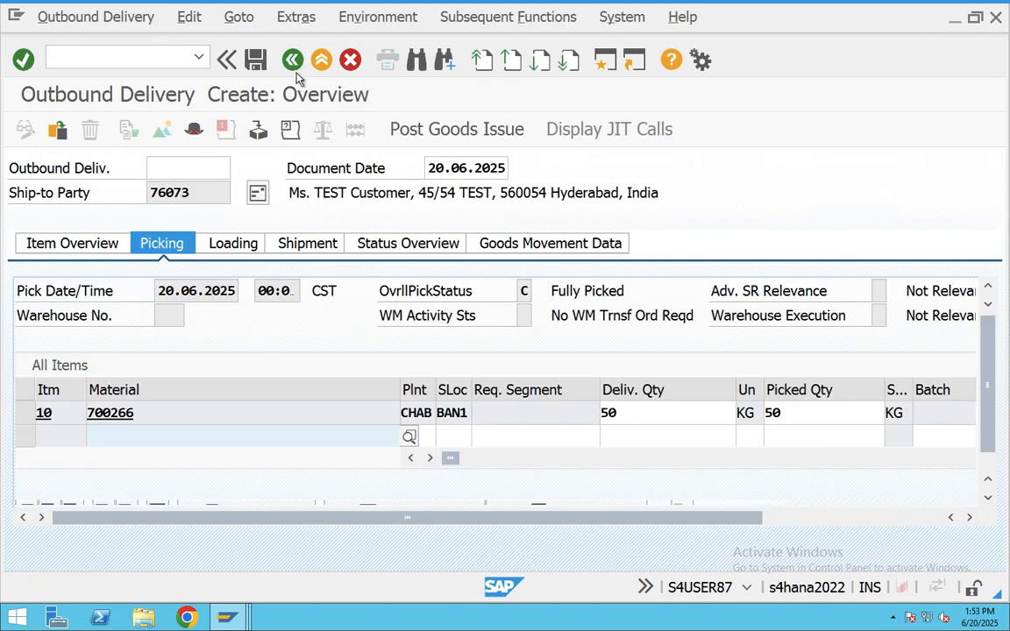
{"action": "left_click", "coordinate": [457, 129]}
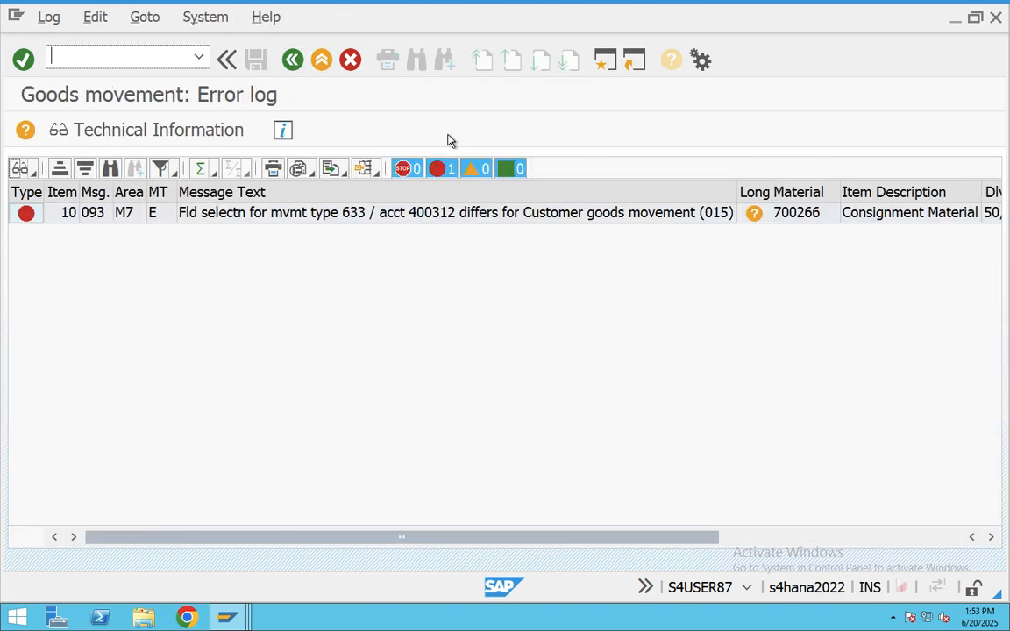
{"action": "left_click", "coordinate": [291, 61]}
{"action": "left_click", "coordinate": [292, 61]}
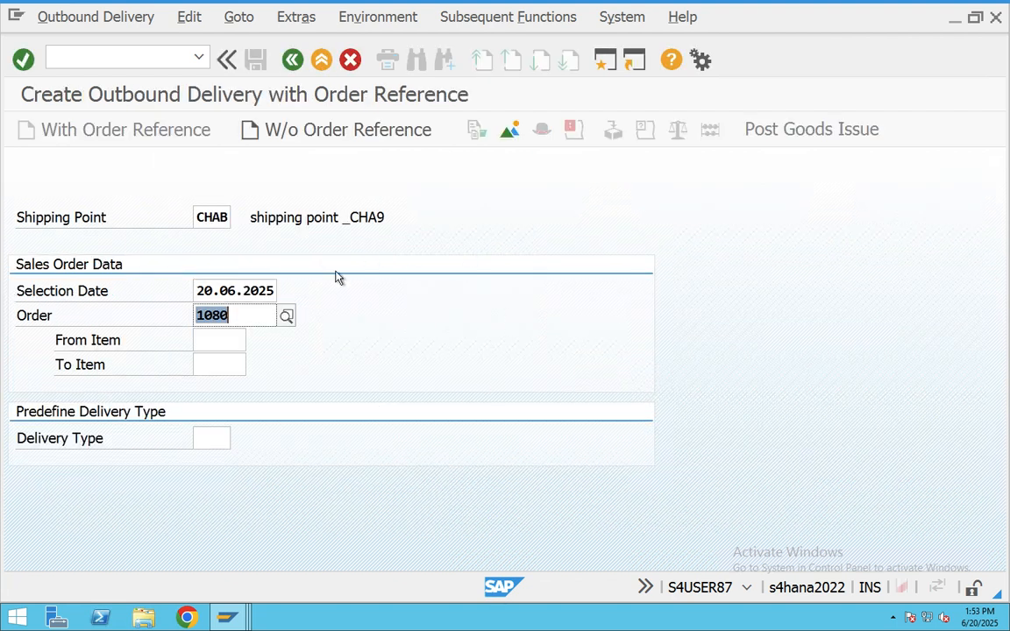
- Recreate order 1080's delivery, pick 50 from BAN1, and post goods issue again
{"action": "key", "text": "Return"}
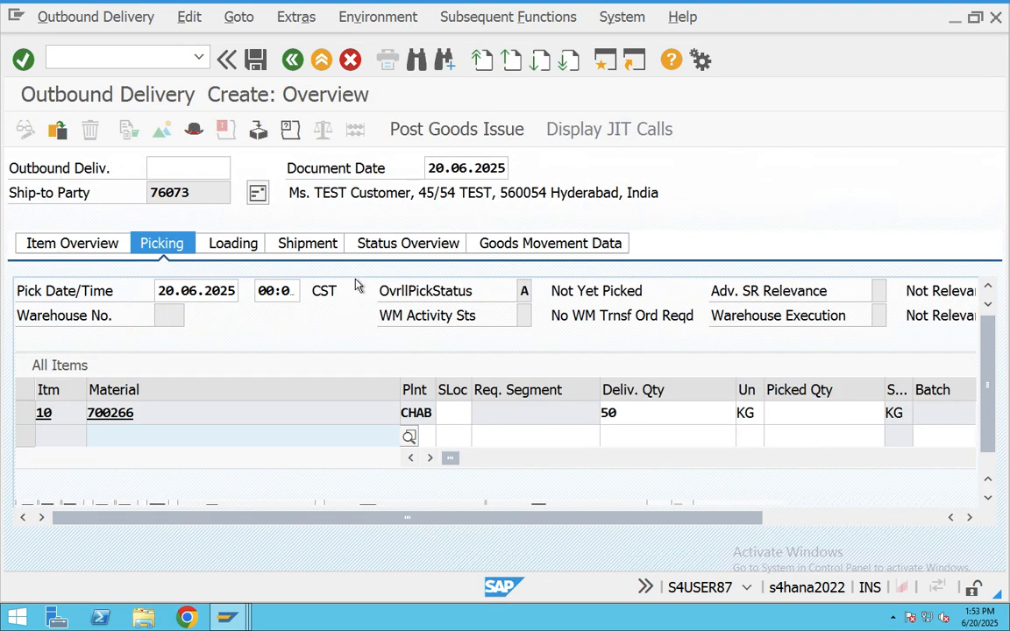
{"action": "left_click", "coordinate": [456, 415]}
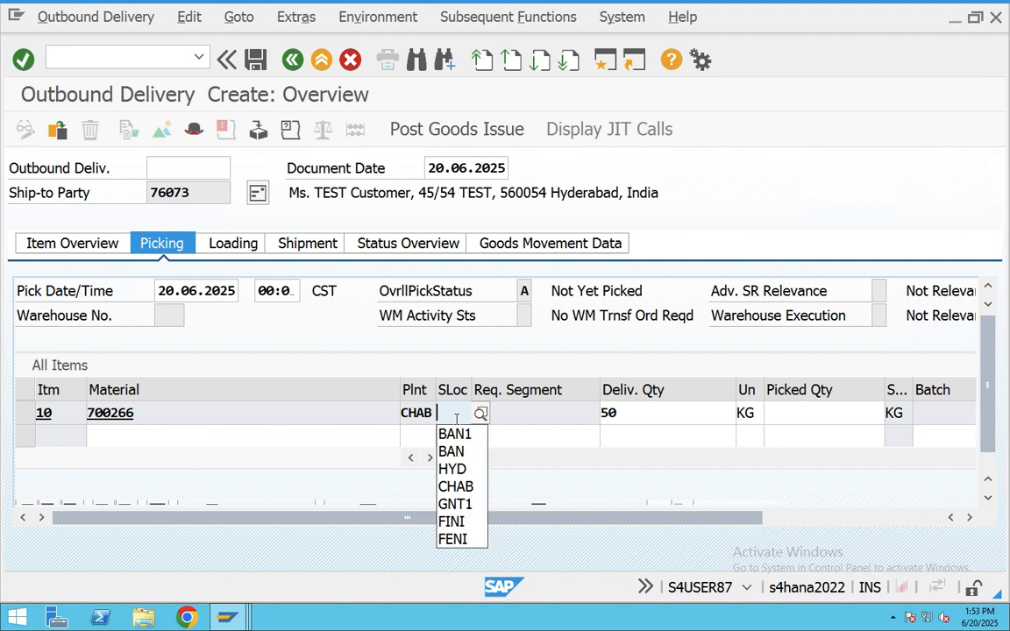
{"action": "left_click", "coordinate": [454, 434]}
{"action": "left_click", "coordinate": [837, 410]}
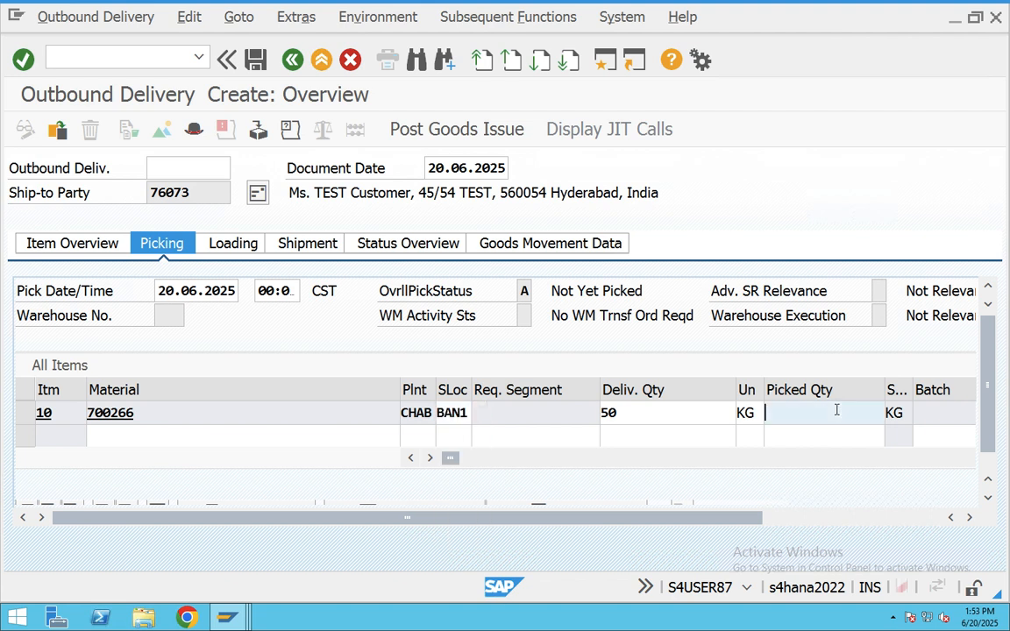
{"action": "left_click", "coordinate": [820, 428]}
{"action": "left_click", "coordinate": [519, 125]}
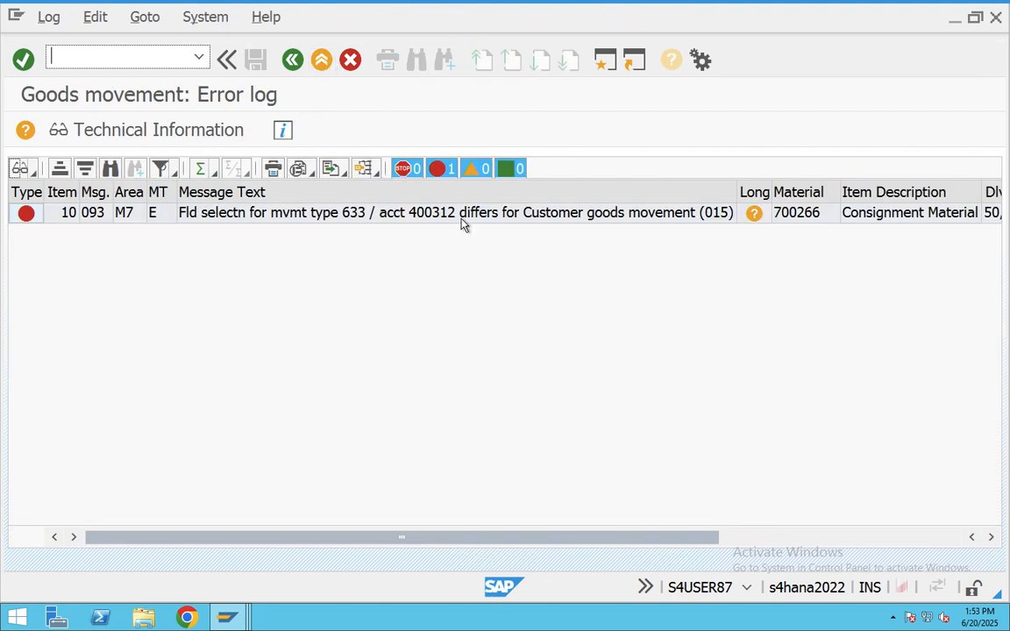
{"action": "left_click", "coordinate": [226, 617]}
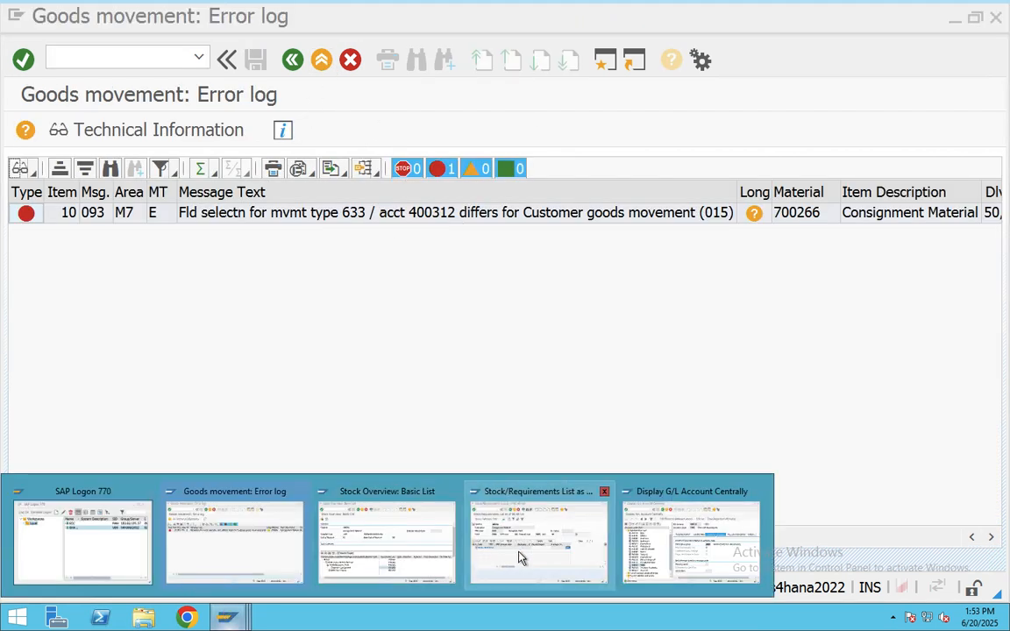
- Inspect G001's Materials management settings on account 400312, finding Customer goods movement suppressed
{"action": "left_click", "coordinate": [718, 545]}
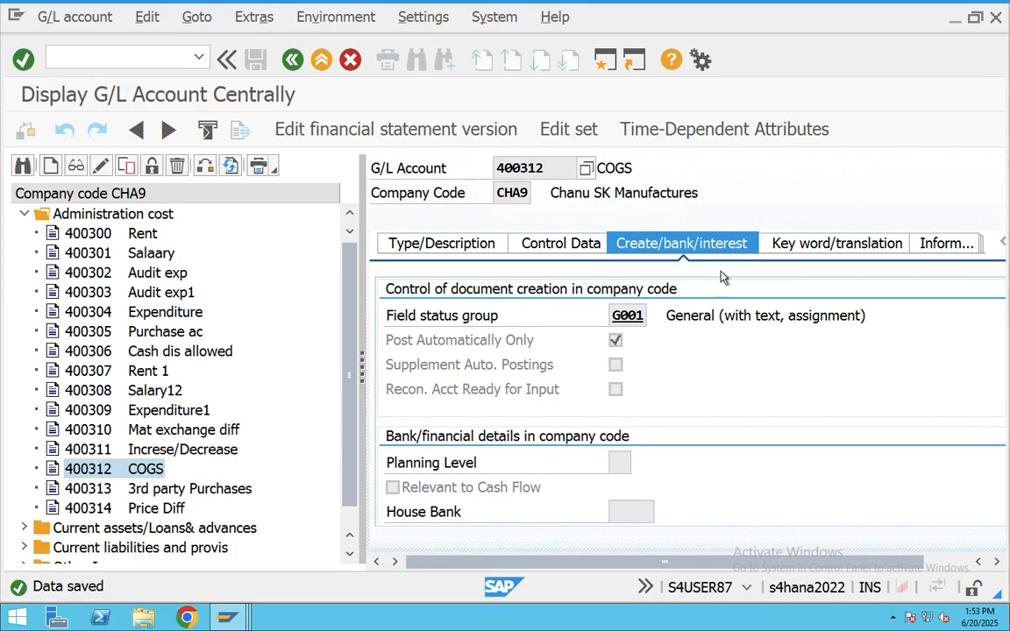
{"action": "double_click", "coordinate": [628, 316]}
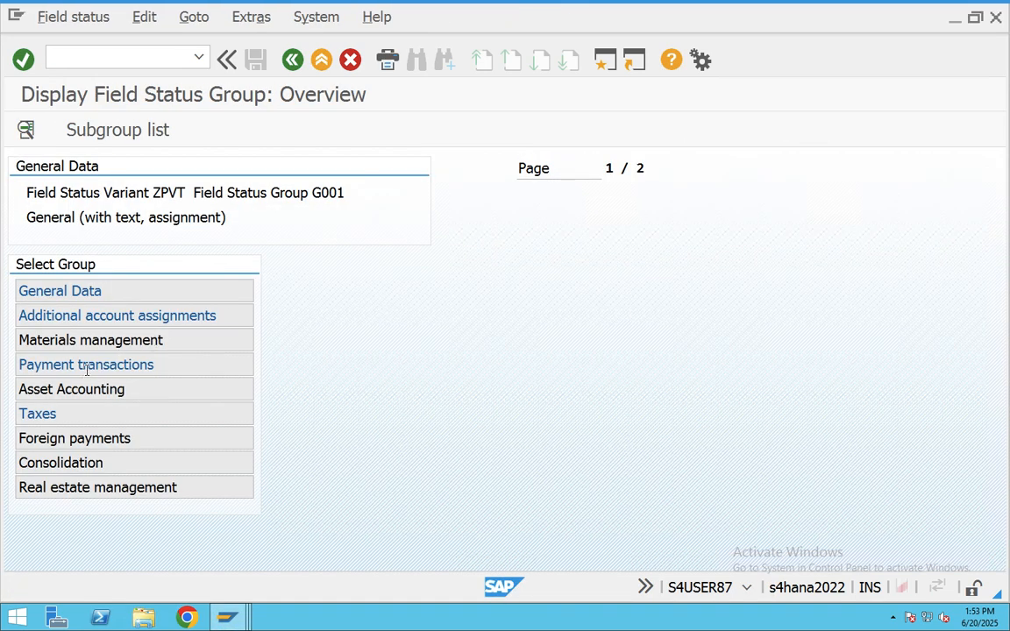
{"action": "double_click", "coordinate": [76, 342]}
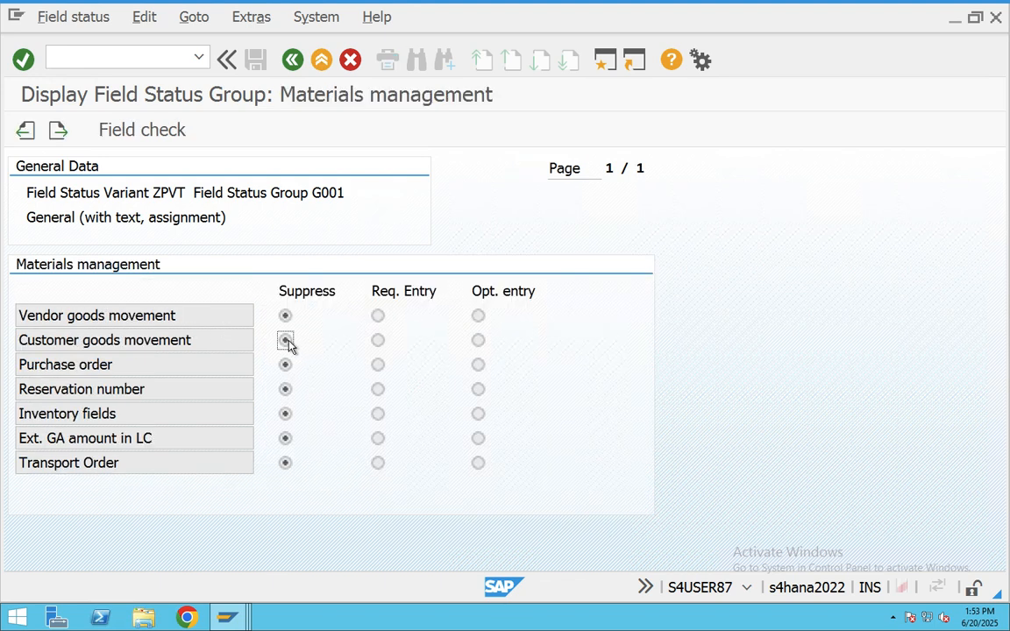
{"action": "left_click", "coordinate": [478, 342]}
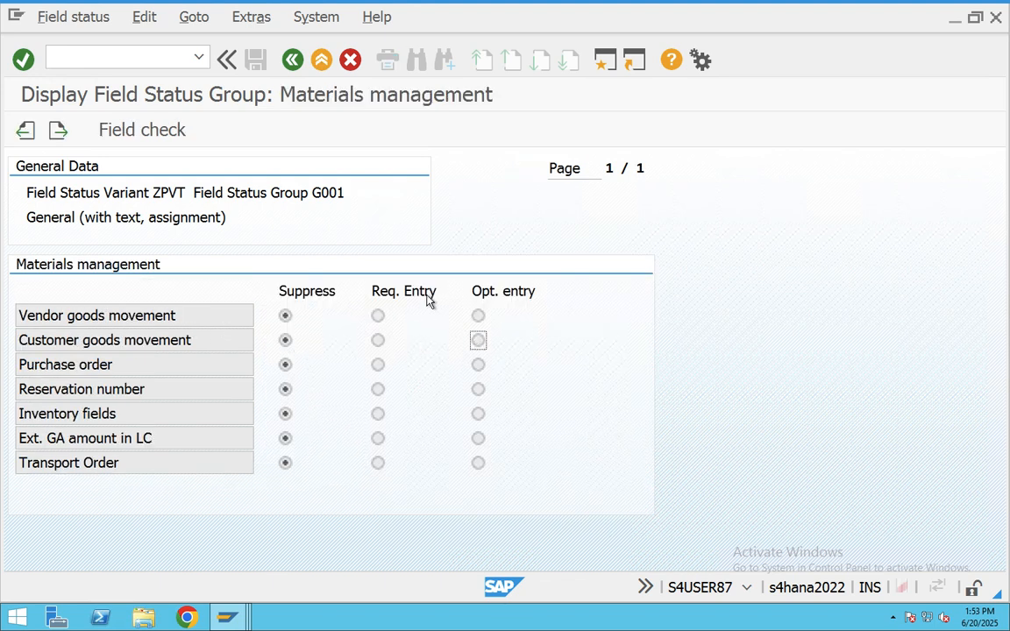
{"action": "left_click", "coordinate": [321, 58]}
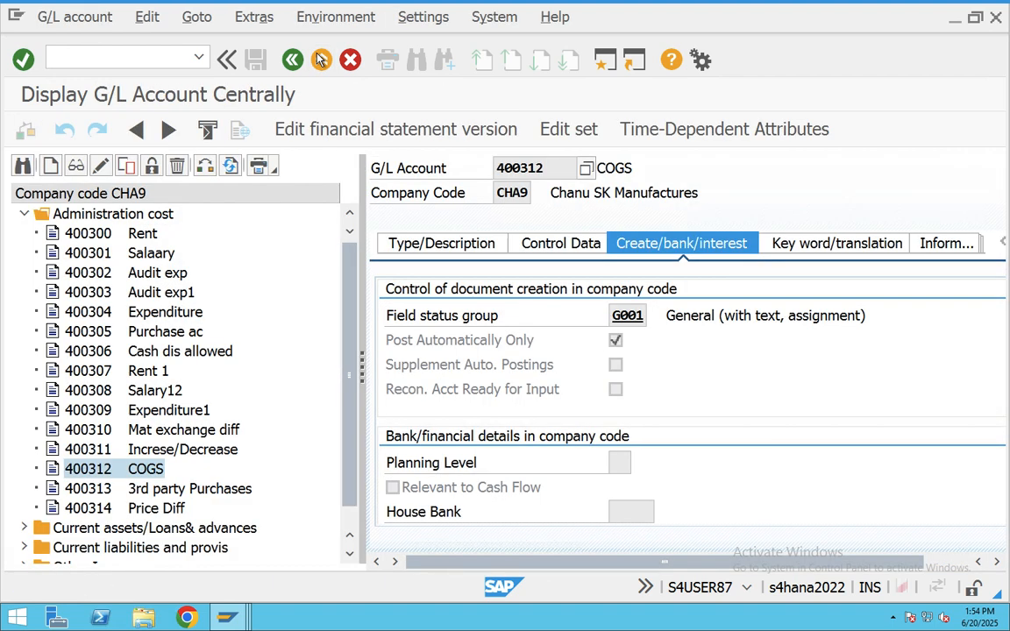
{"action": "left_click", "coordinate": [321, 59]}
- In OBC4, look up field status variants CHAS and CHA9, then open a new session
{"action": "type", "text": "O"}
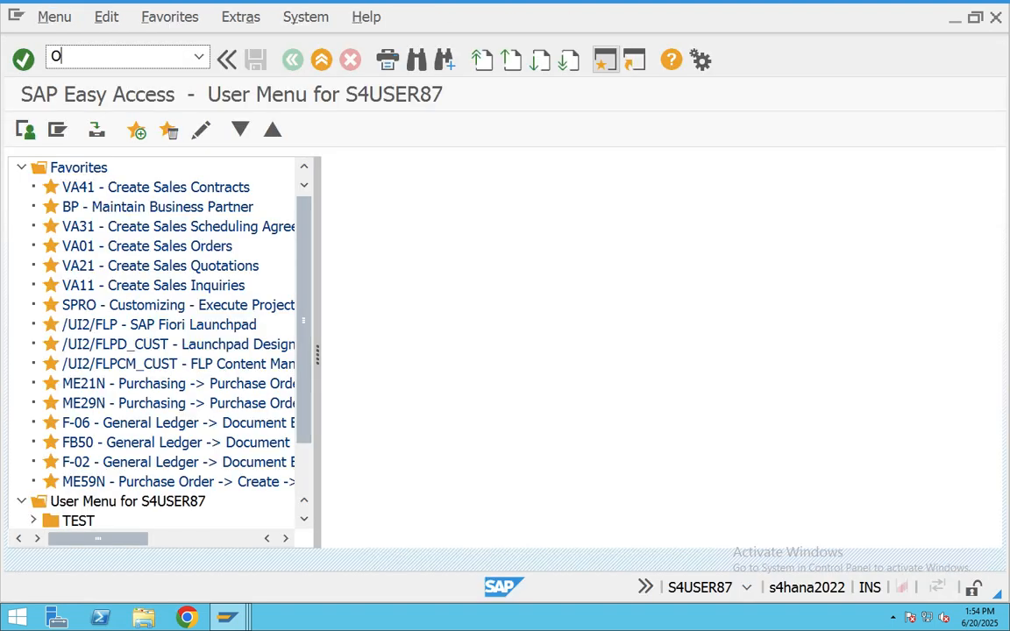
{"action": "type", "text": "BC4"}
{"action": "key", "text": "Return"}
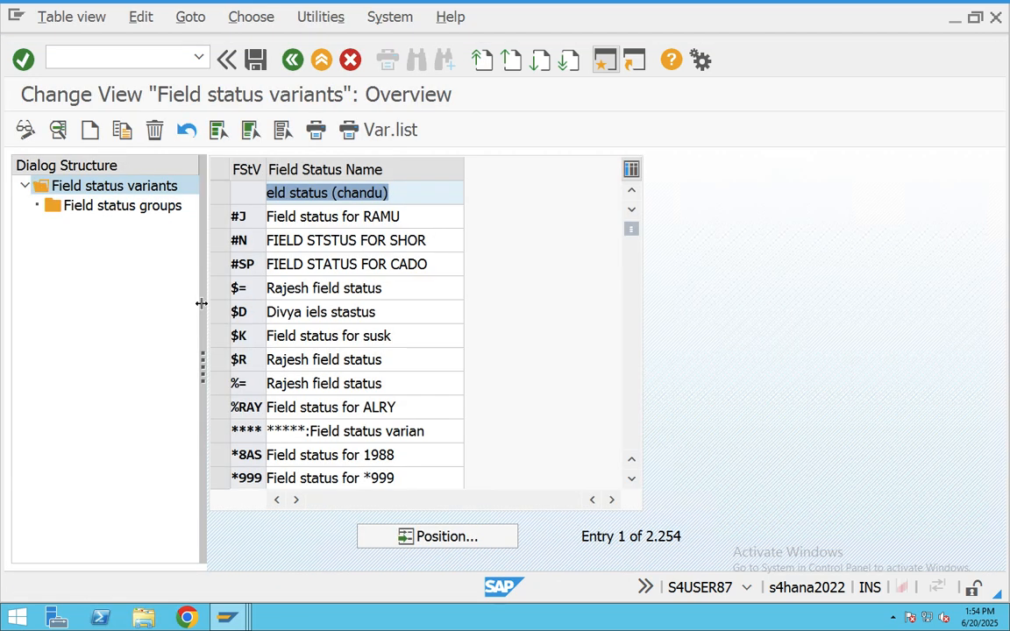
{"action": "left_click", "coordinate": [430, 535]}
{"action": "type", "text": "CHAS"}
{"action": "key", "text": "Return"}
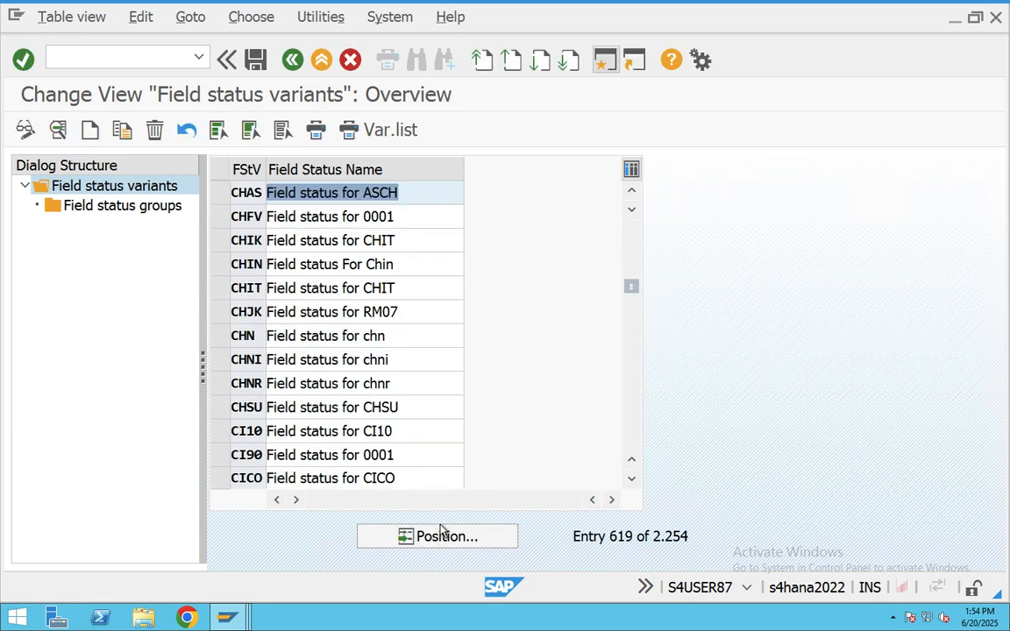
{"action": "left_click", "coordinate": [441, 535]}
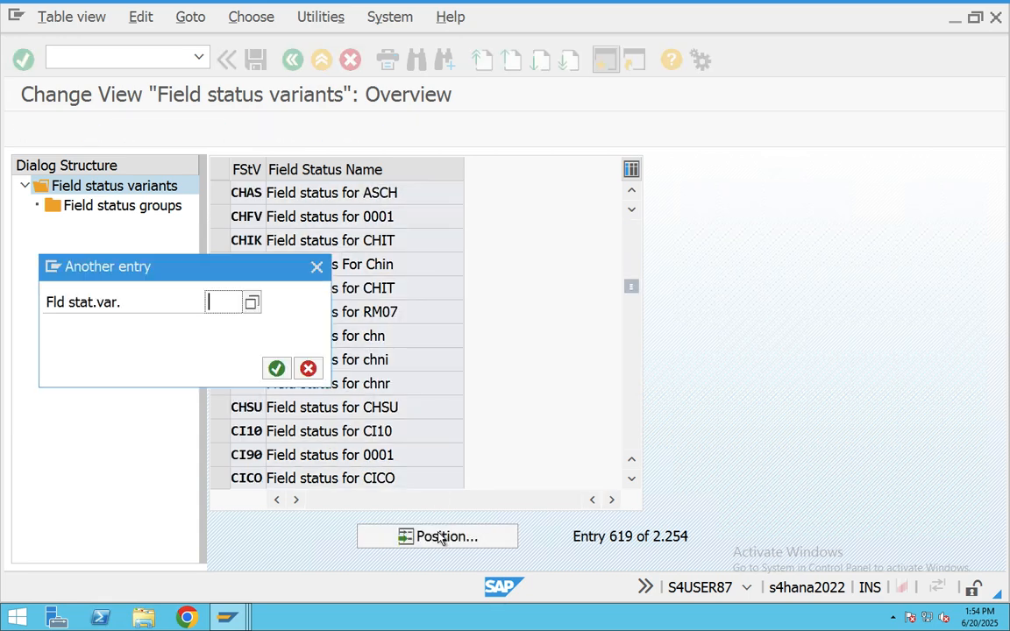
{"action": "type", "text": "cha9"}
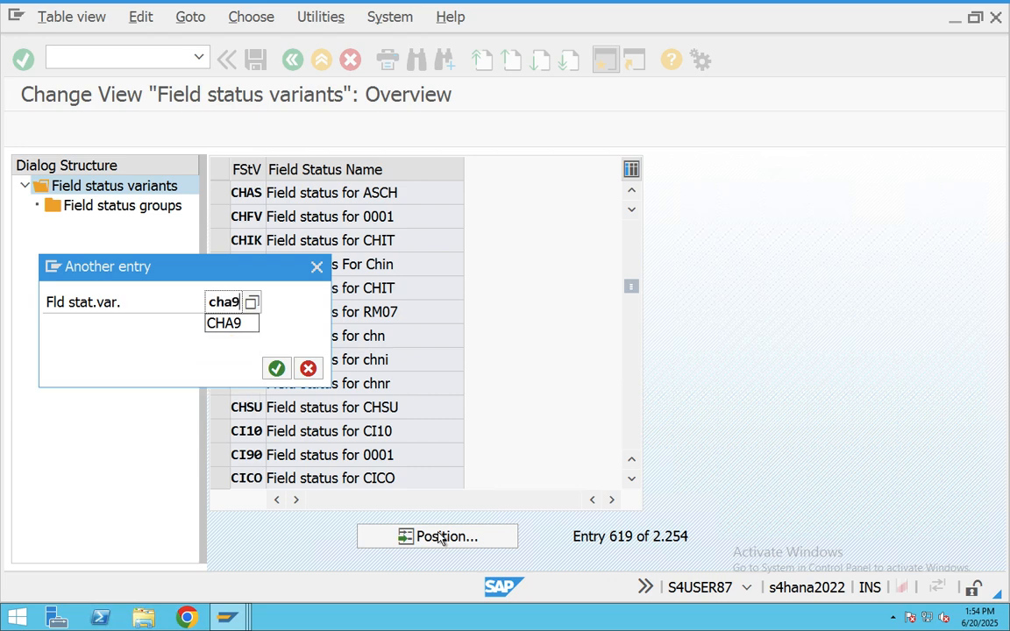
{"action": "key", "text": "Return"}
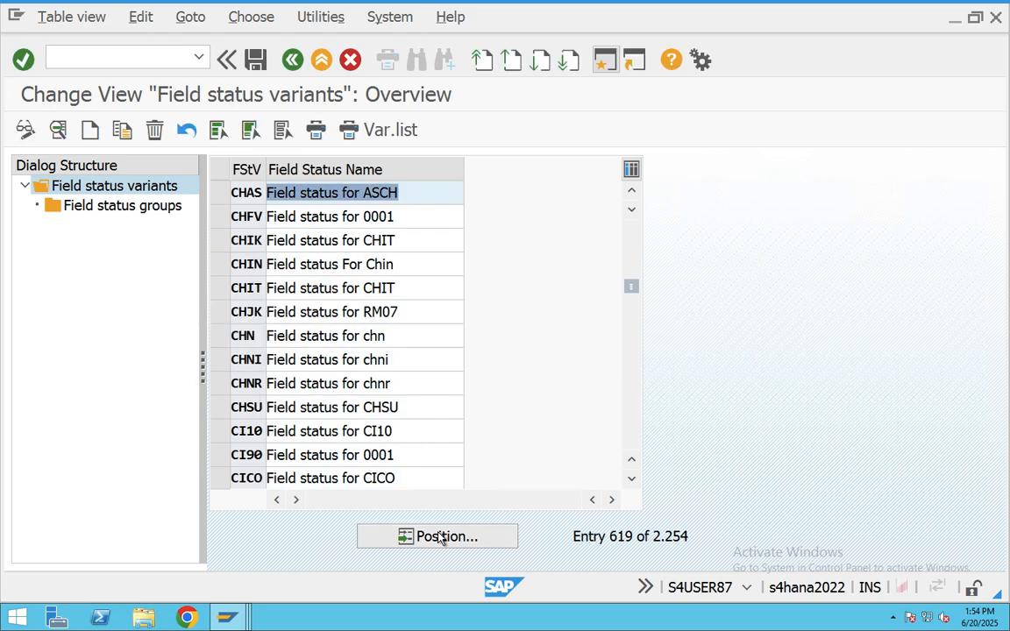
{"action": "left_click", "coordinate": [605, 59]}
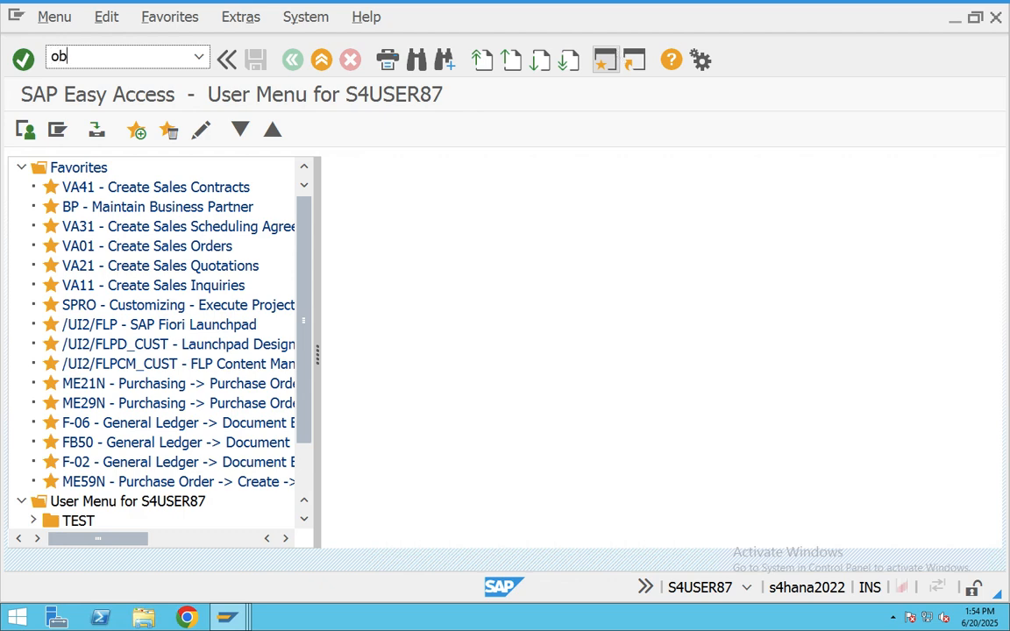
- Open company code CHA9's global data in OBY6, noting field status variant ZPVT
{"action": "type", "text": "oby6"}
{"action": "key", "text": "Return"}
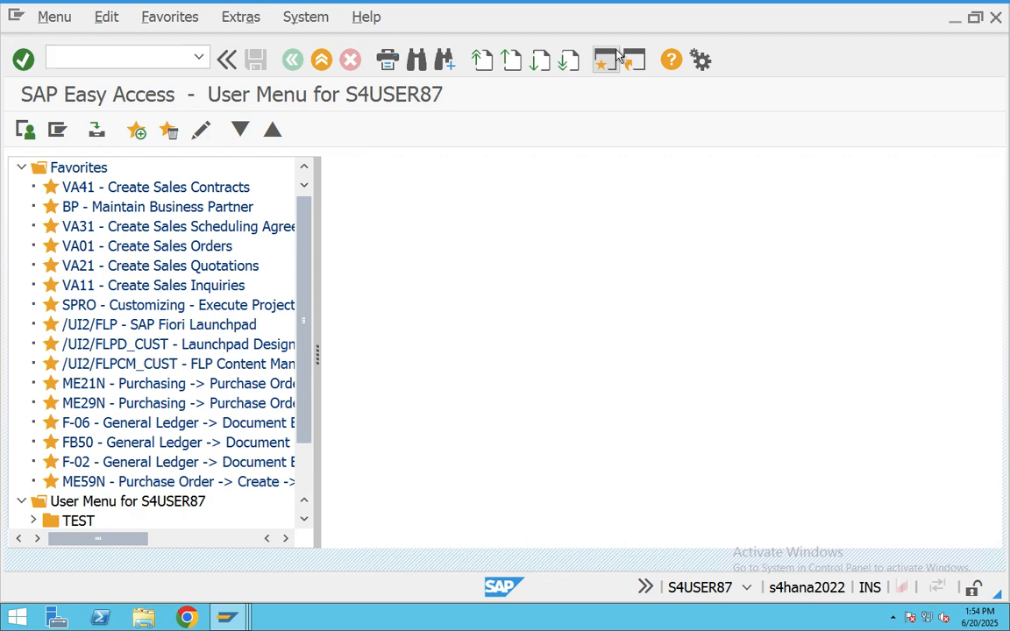
{"action": "left_click", "coordinate": [381, 544]}
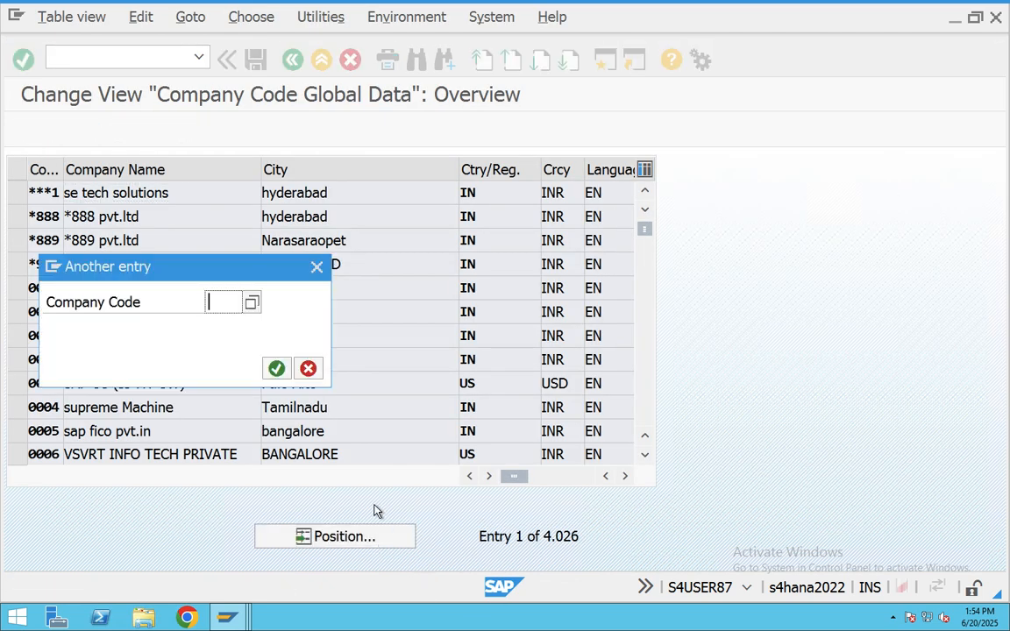
{"action": "type", "text": "cha9"}
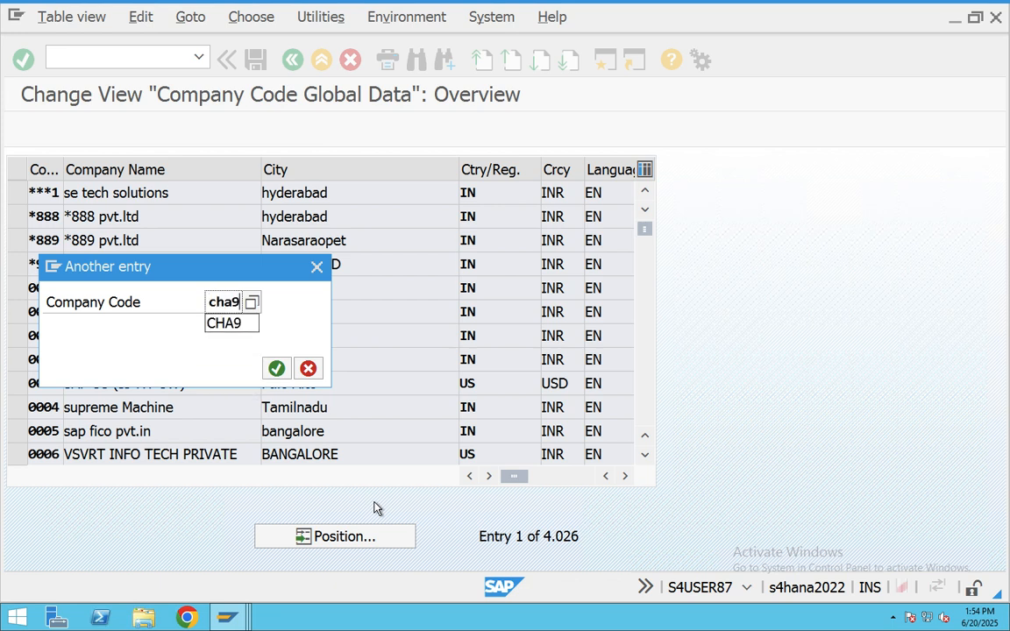
{"action": "key", "text": "Return"}
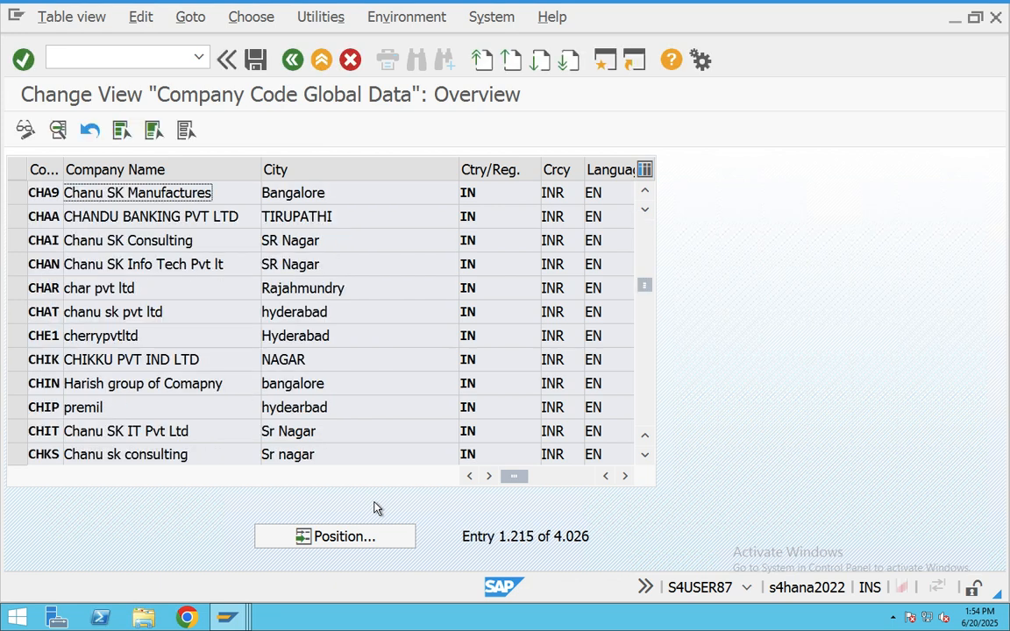
{"action": "double_click", "coordinate": [125, 195]}
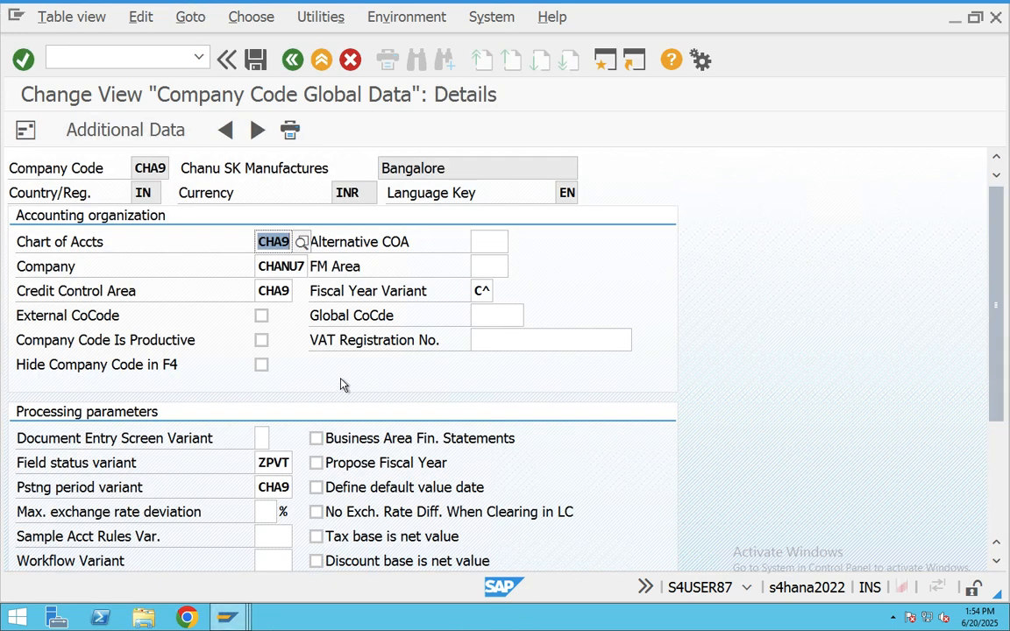
{"action": "double_click", "coordinate": [279, 463]}
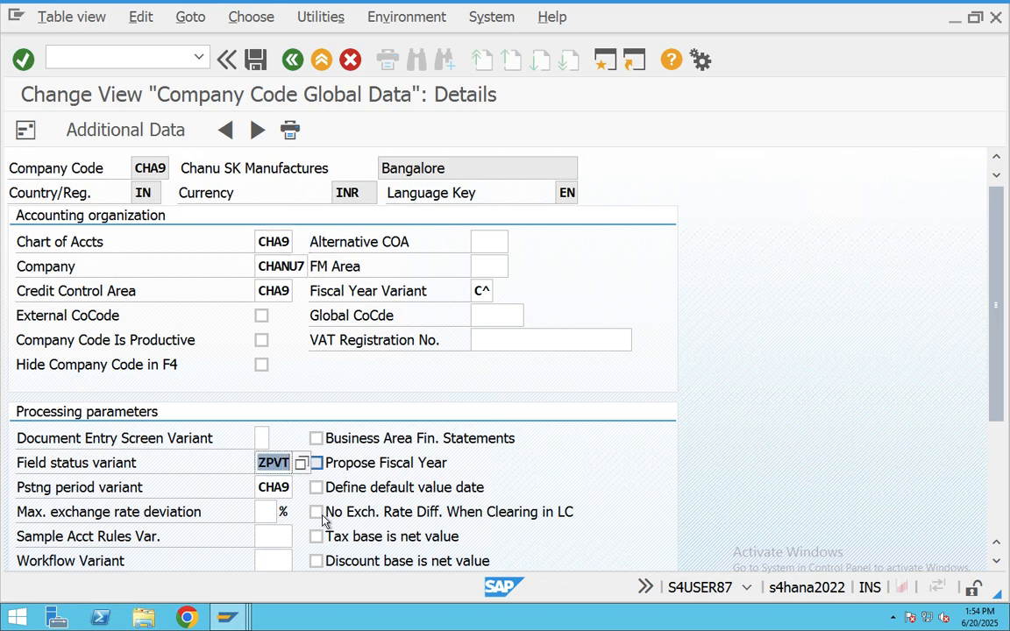
{"action": "mouse_move", "coordinate": [226, 619]}
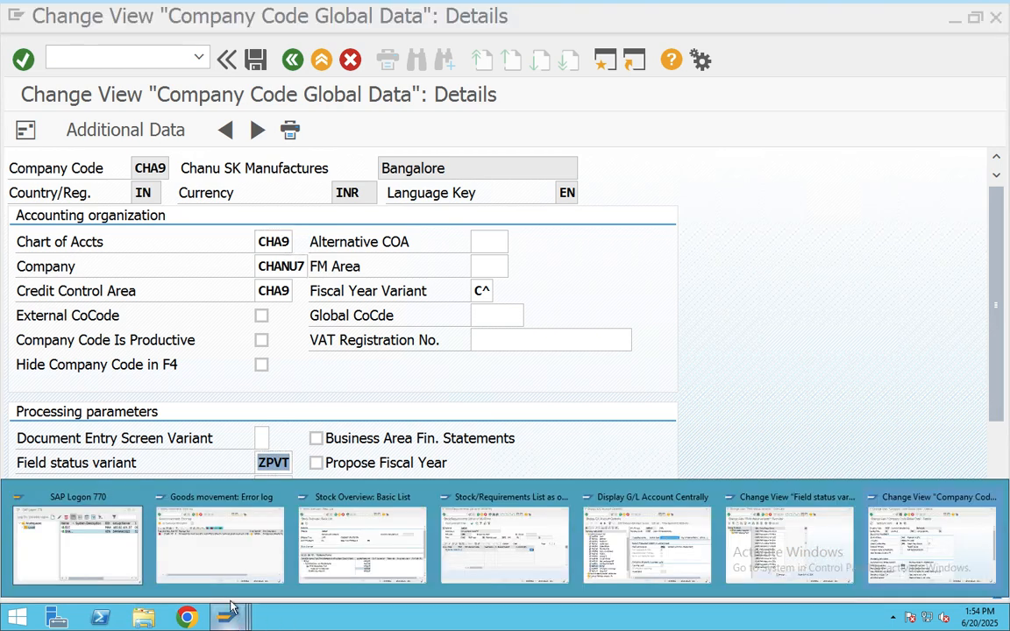
{"action": "left_click", "coordinate": [789, 540]}
- Position the OBC4 list on variant ZPVT and open its field status groups
{"action": "left_click", "coordinate": [430, 537]}
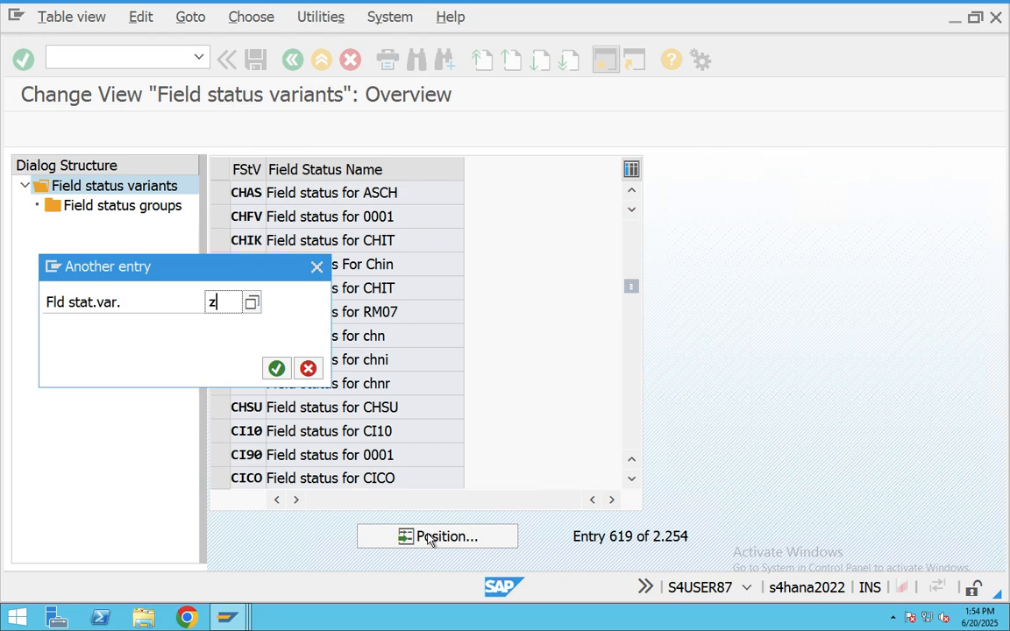
{"action": "key", "text": "Return"}
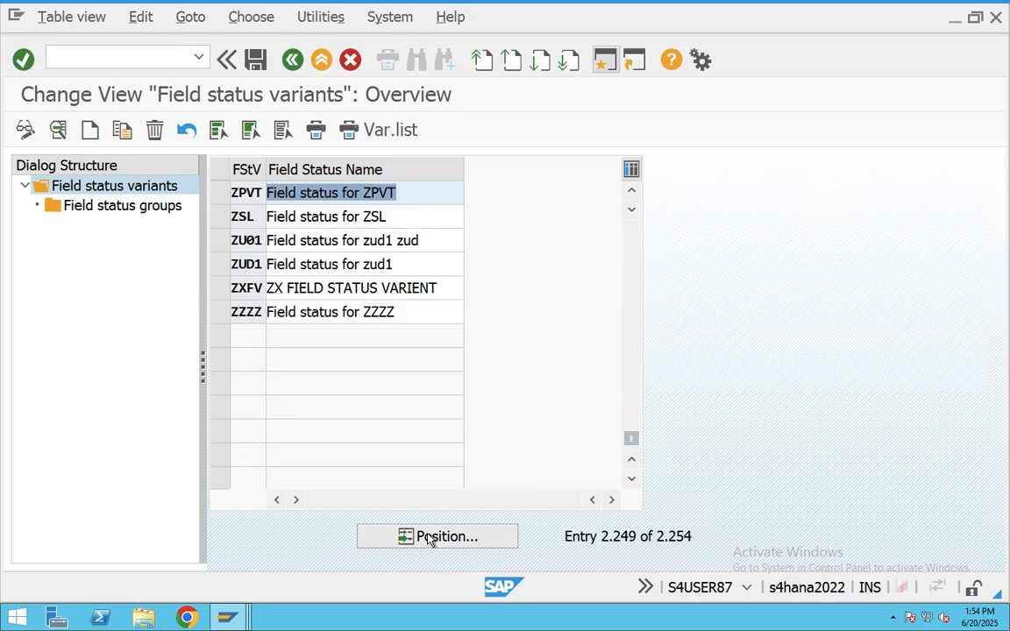
{"action": "left_click", "coordinate": [220, 192]}
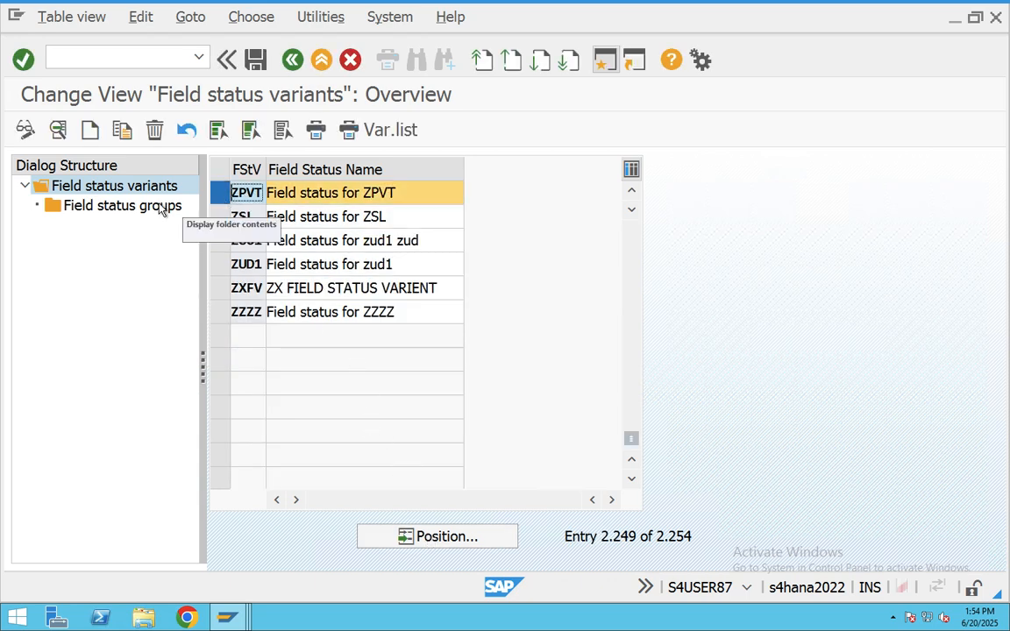
{"action": "left_click", "coordinate": [168, 205]}
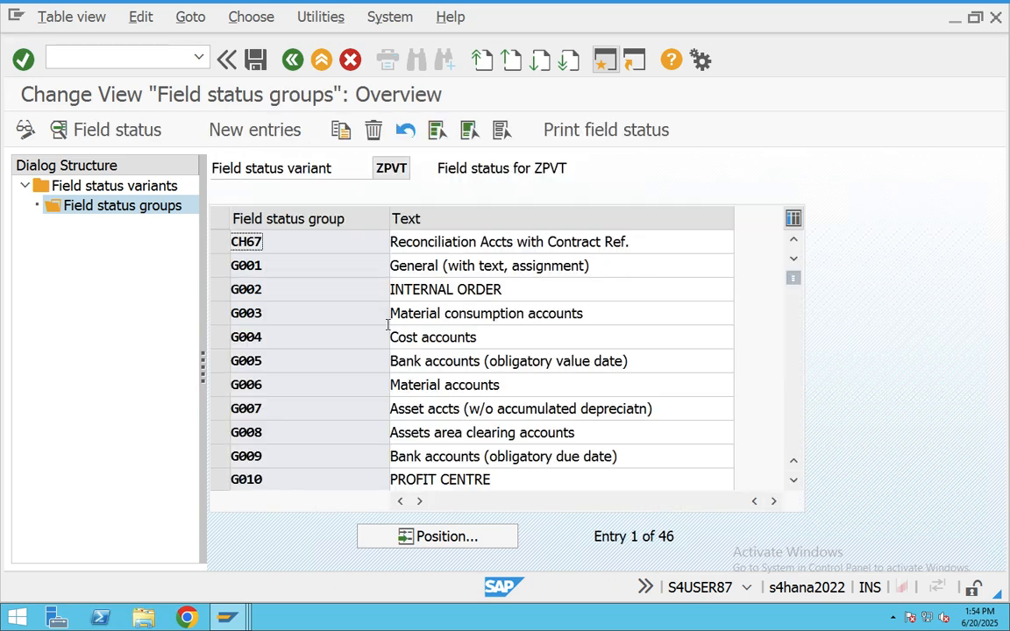
- Set Customer goods movement to optional entry in G001's Materials management and save under a customizing request
{"action": "double_click", "coordinate": [258, 267]}
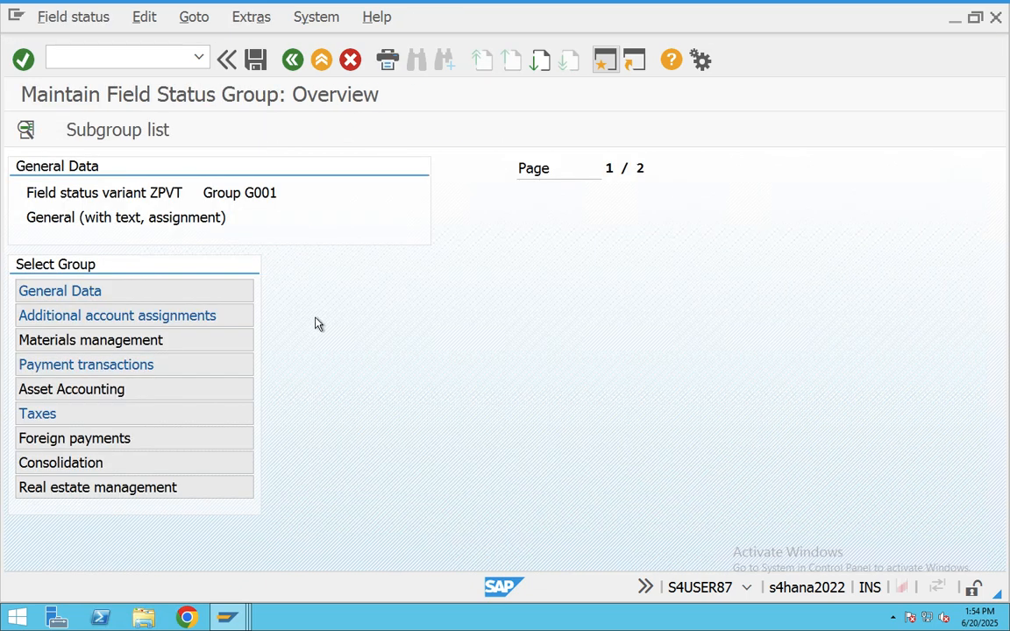
{"action": "double_click", "coordinate": [85, 343]}
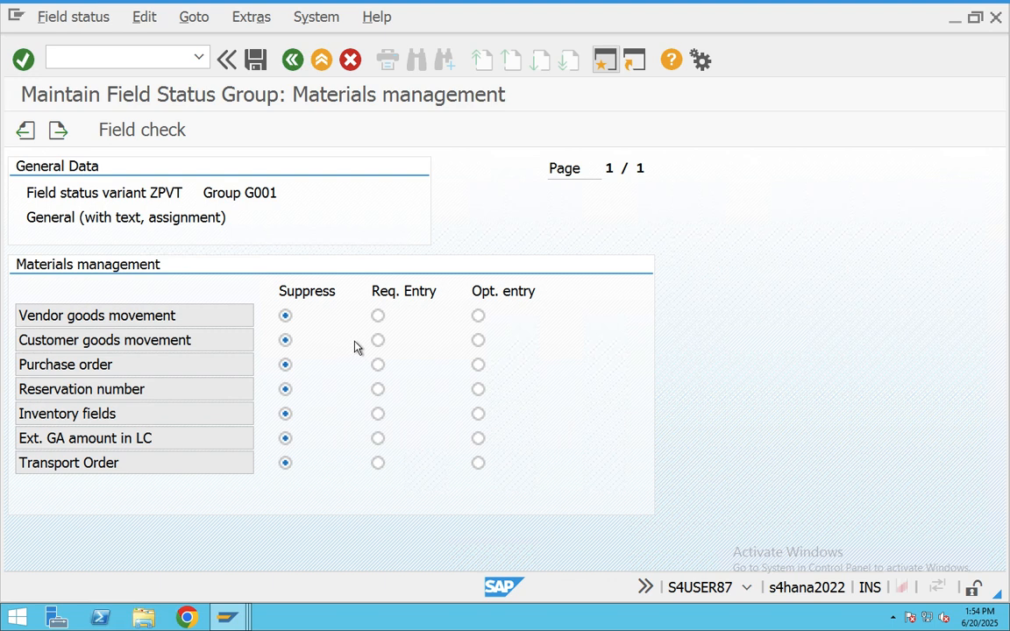
{"action": "left_click", "coordinate": [477, 341]}
{"action": "left_click", "coordinate": [255, 59]}
{"action": "left_click", "coordinate": [254, 368]}
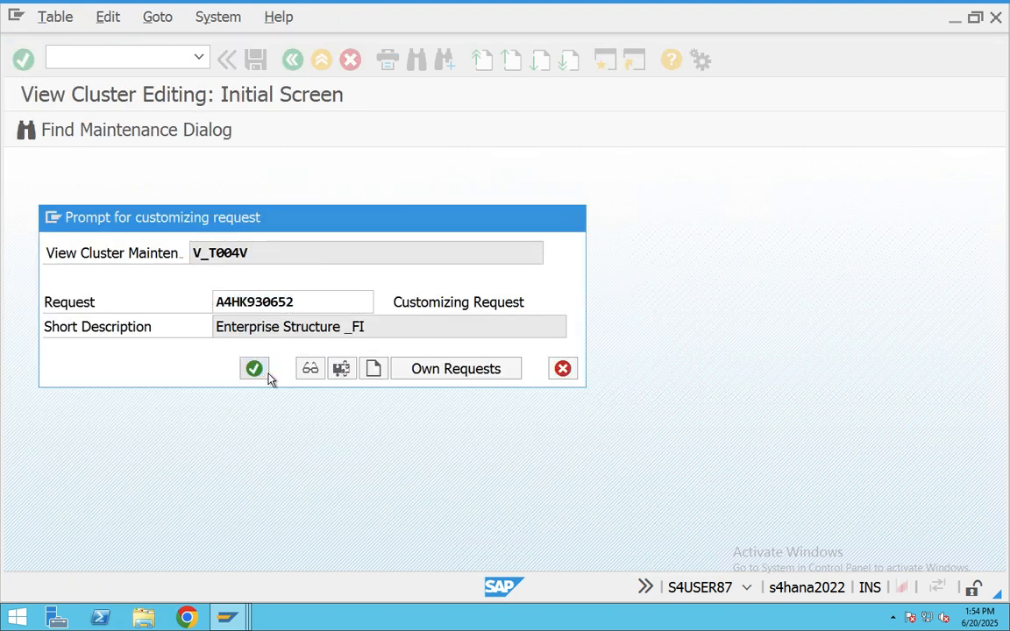
{"action": "left_click", "coordinate": [228, 619]}
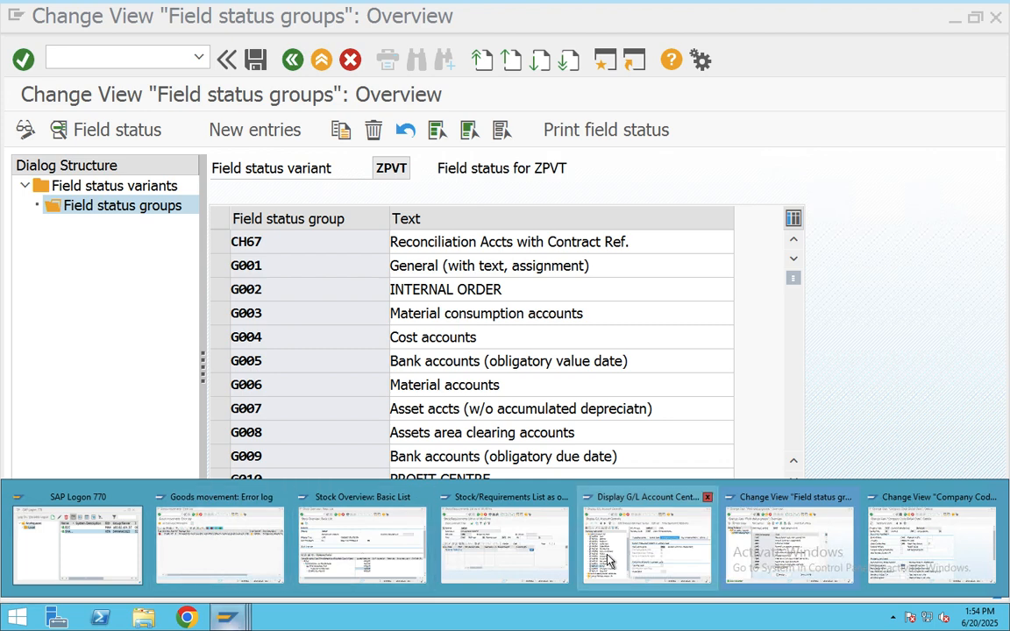
- Close the goods movement error log and discard the unfinished delivery without saving
{"action": "left_click", "coordinate": [156, 498]}
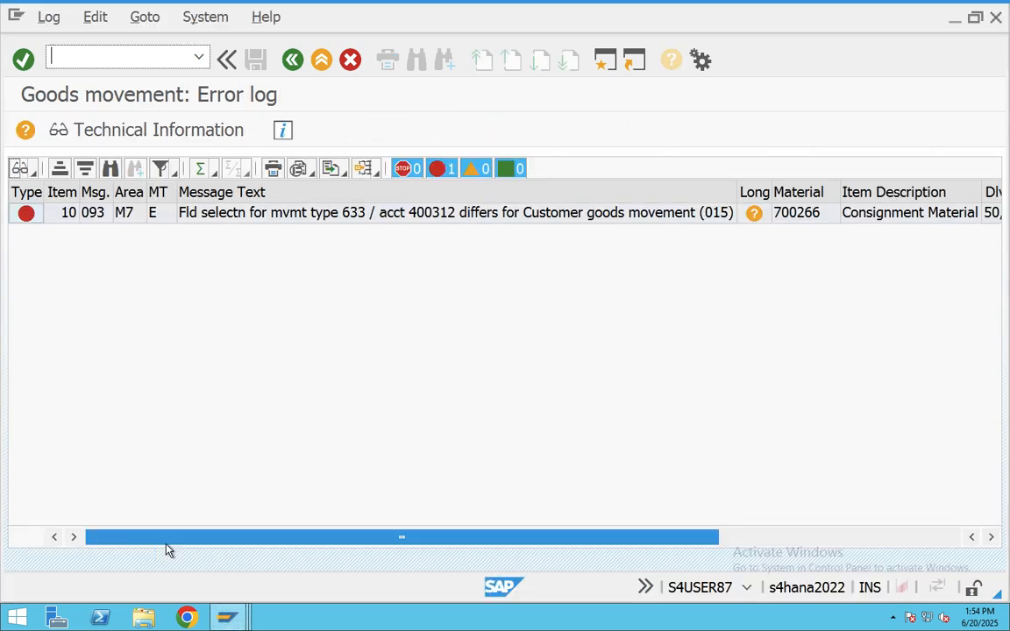
{"action": "left_click", "coordinate": [296, 64]}
{"action": "left_click", "coordinate": [294, 62]}
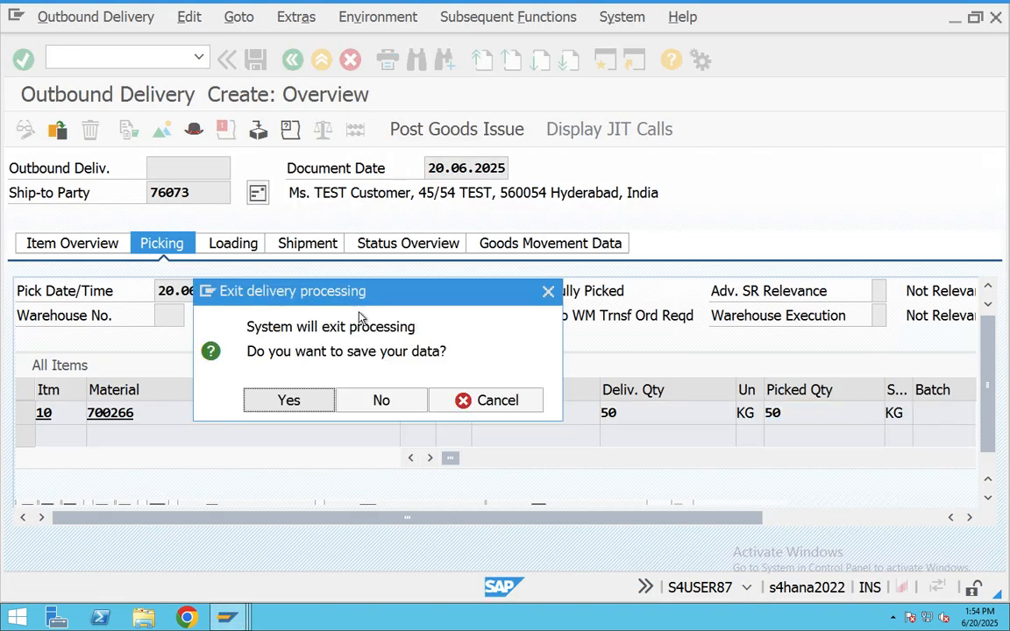
{"action": "left_click", "coordinate": [381, 400]}
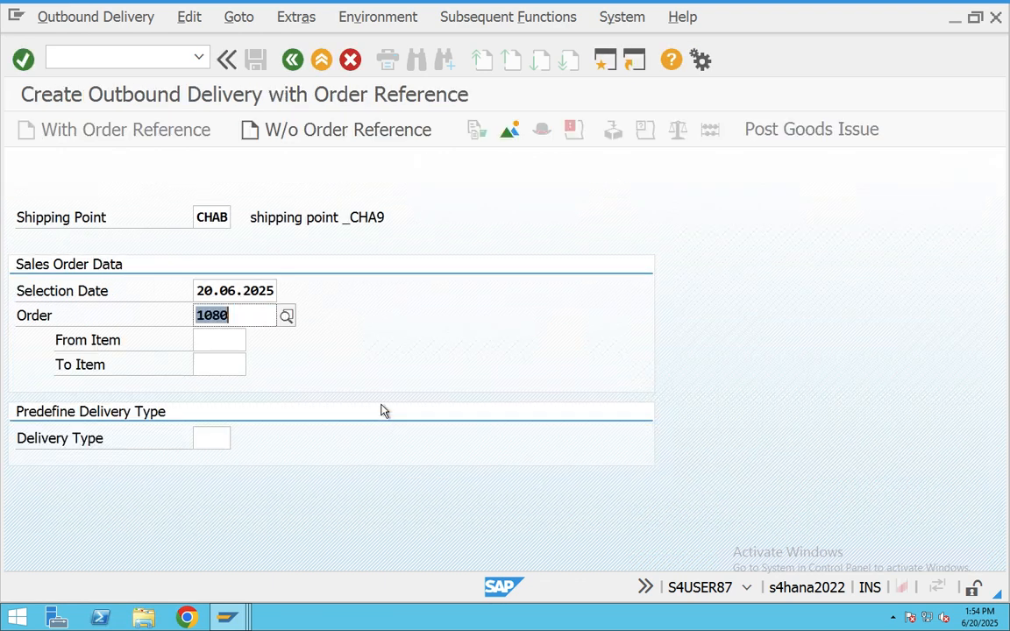
- Start a new delivery at shipping point CHAB for order 1080, proposing 50 KG of 700266
{"action": "left_click", "coordinate": [321, 61]}
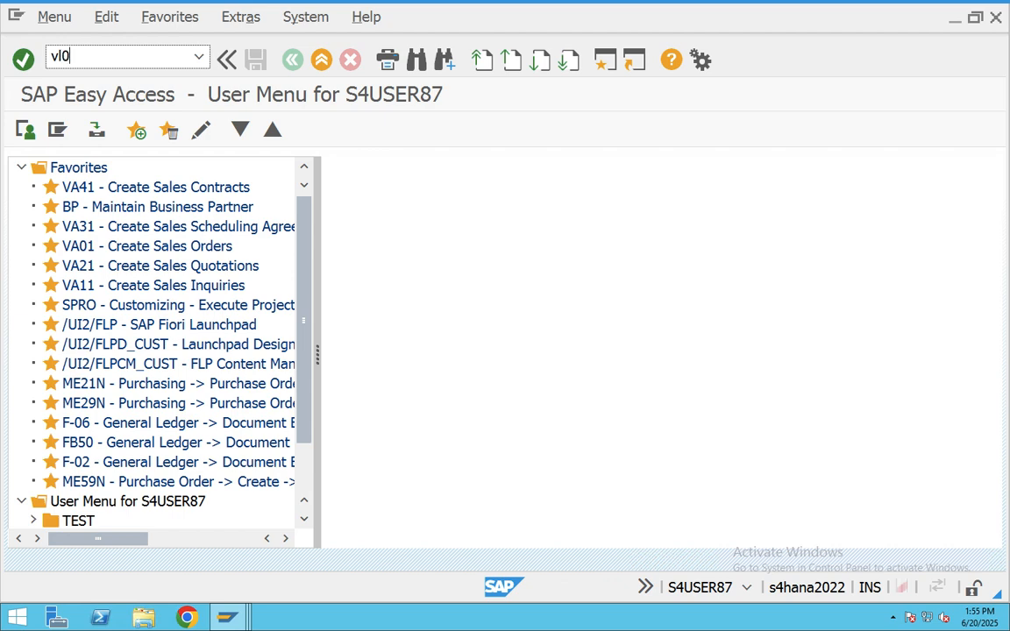
{"action": "key", "text": "Return"}
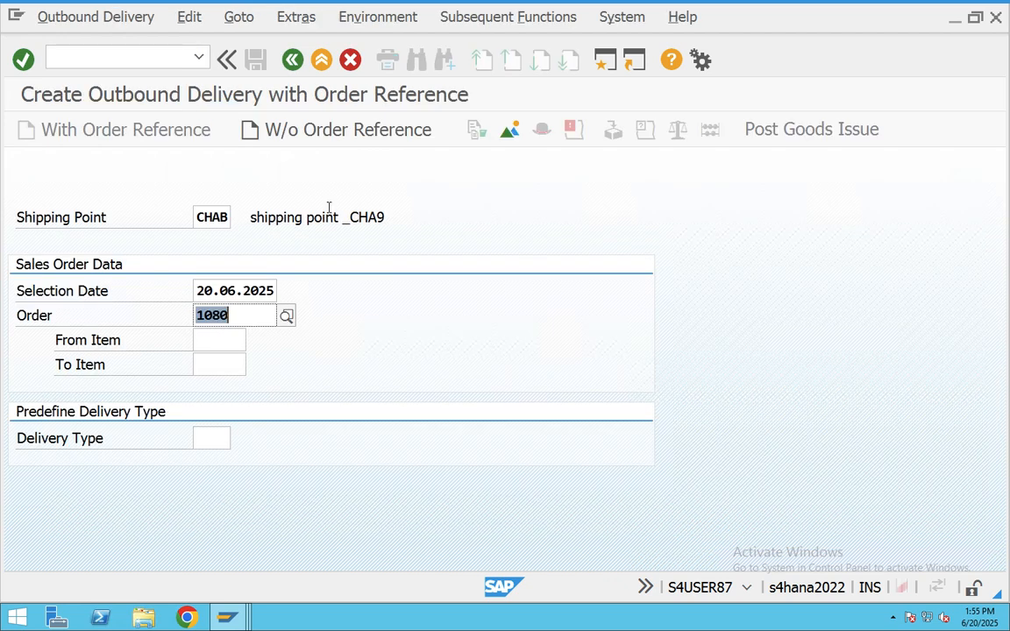
{"action": "key", "text": "Return"}
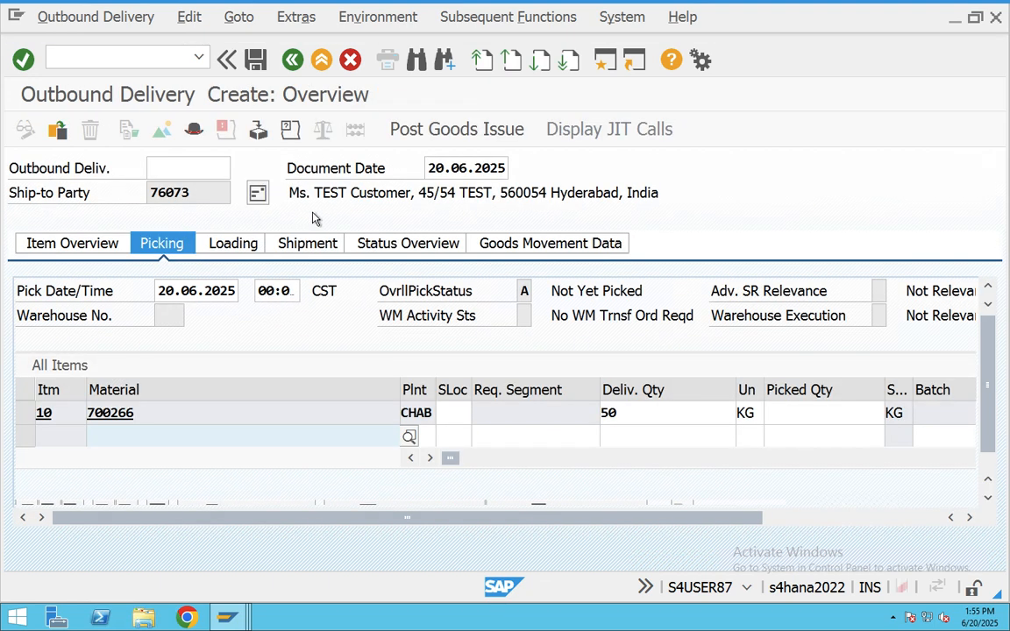
- Set item 10's storage location to BAN and picked quantity to 50, then attempt goods issue
{"action": "left_click", "coordinate": [454, 415]}
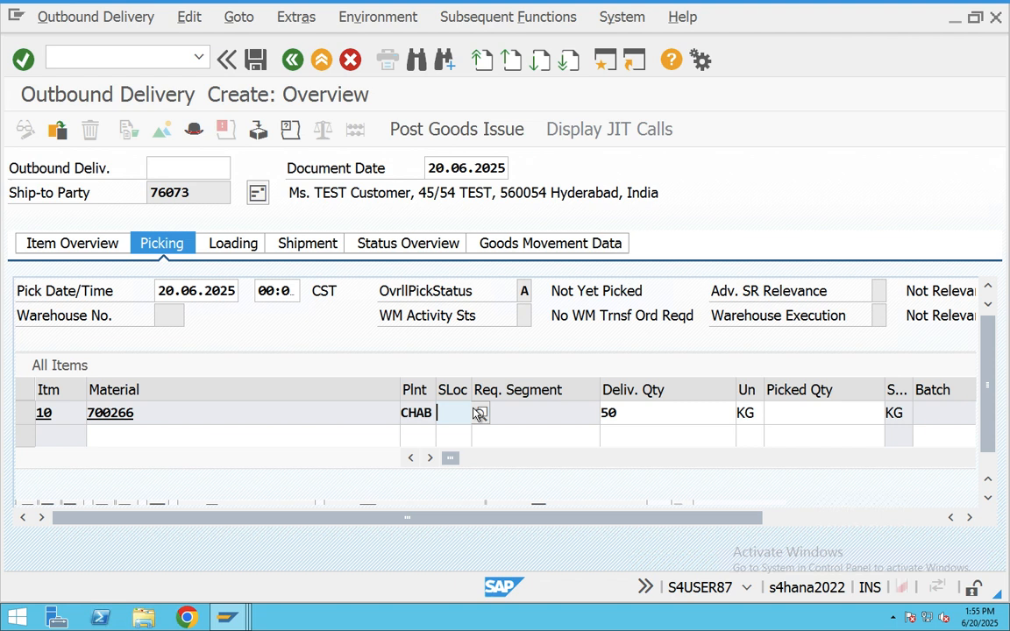
{"action": "left_click", "coordinate": [479, 413]}
{"action": "left_click", "coordinate": [451, 452]}
{"action": "left_click", "coordinate": [778, 414]}
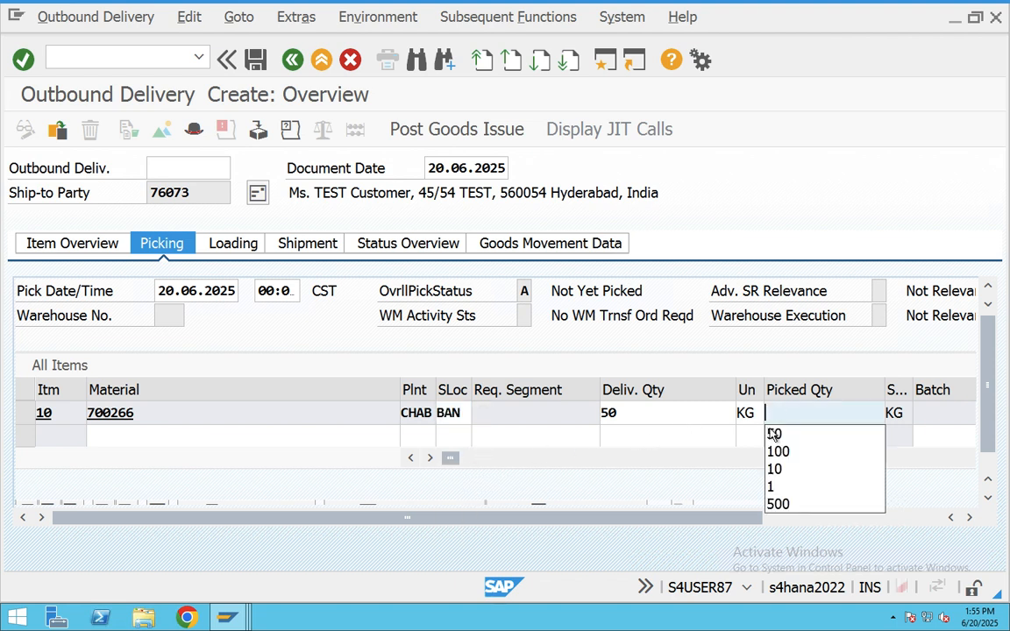
{"action": "left_click", "coordinate": [775, 434]}
{"action": "left_click", "coordinate": [392, 136]}
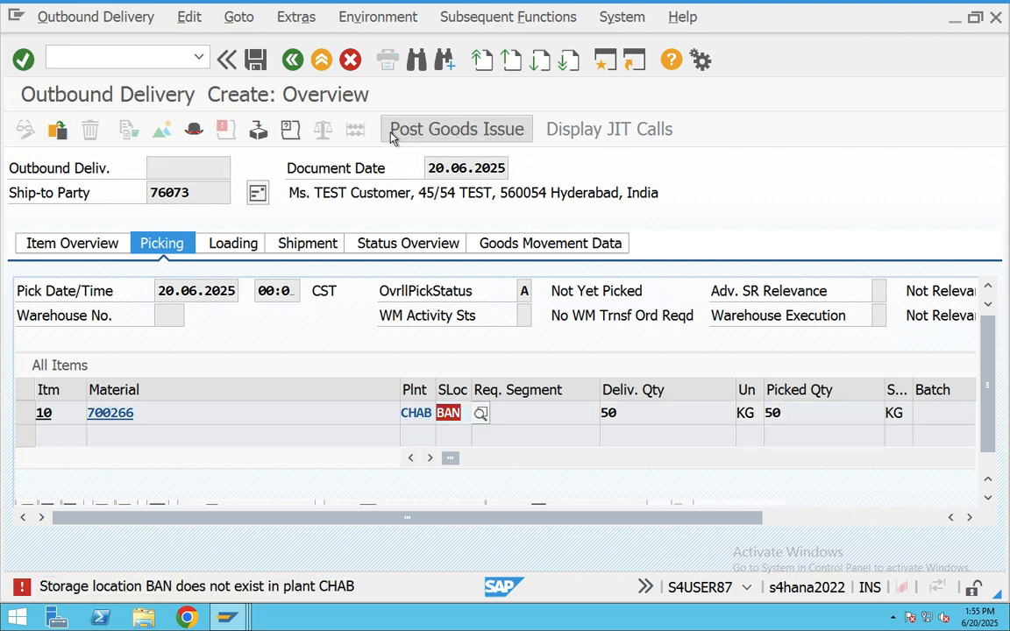
- Correct the storage location to BAN1 and retry the goods issue, which fails on interval 49
{"action": "left_click", "coordinate": [464, 409]}
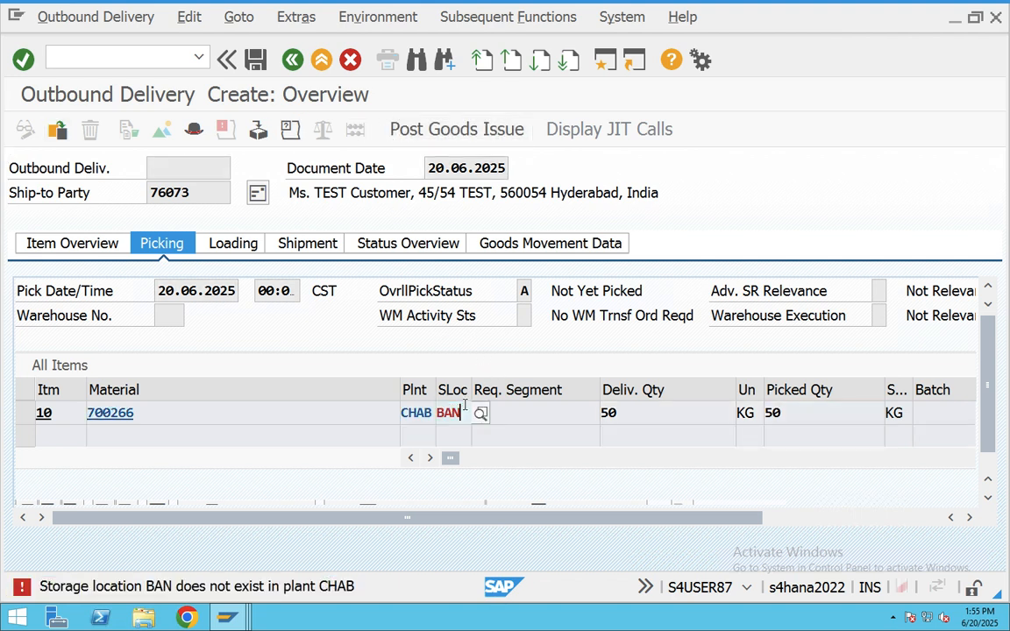
{"action": "type", "text": "1"}
{"action": "left_click", "coordinate": [469, 452]}
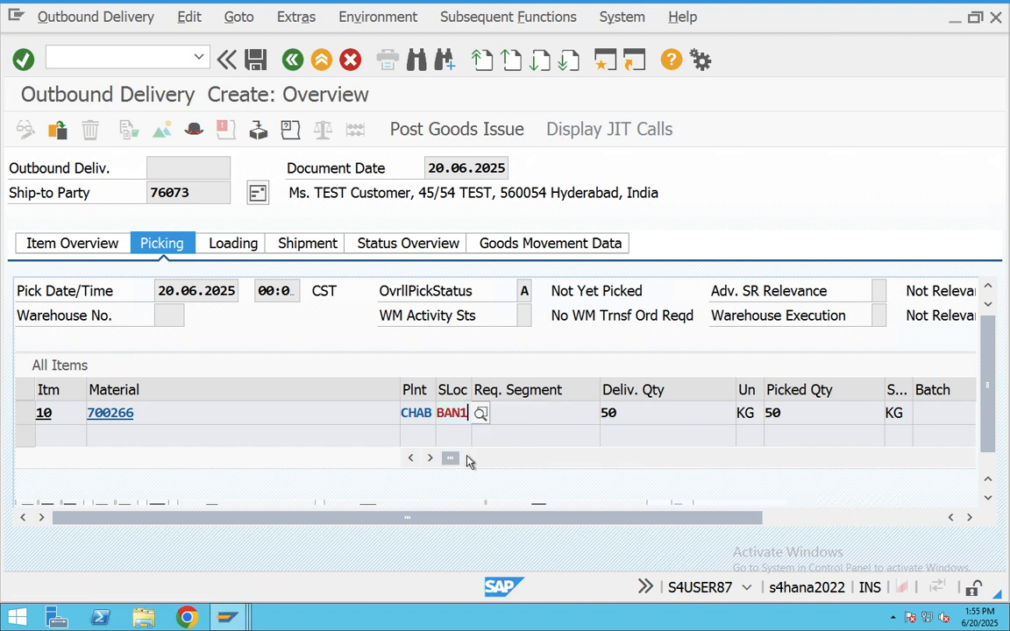
{"action": "left_click", "coordinate": [476, 134]}
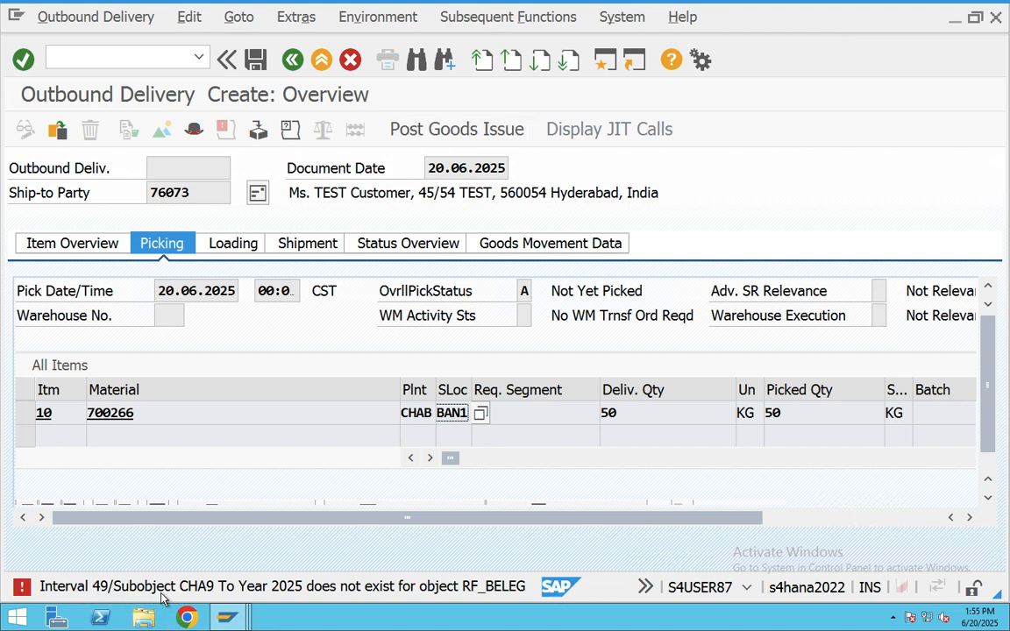
- In a second session, open the FBN1 number range intervals of company code CHA9 for changing
{"action": "left_click", "coordinate": [610, 68]}
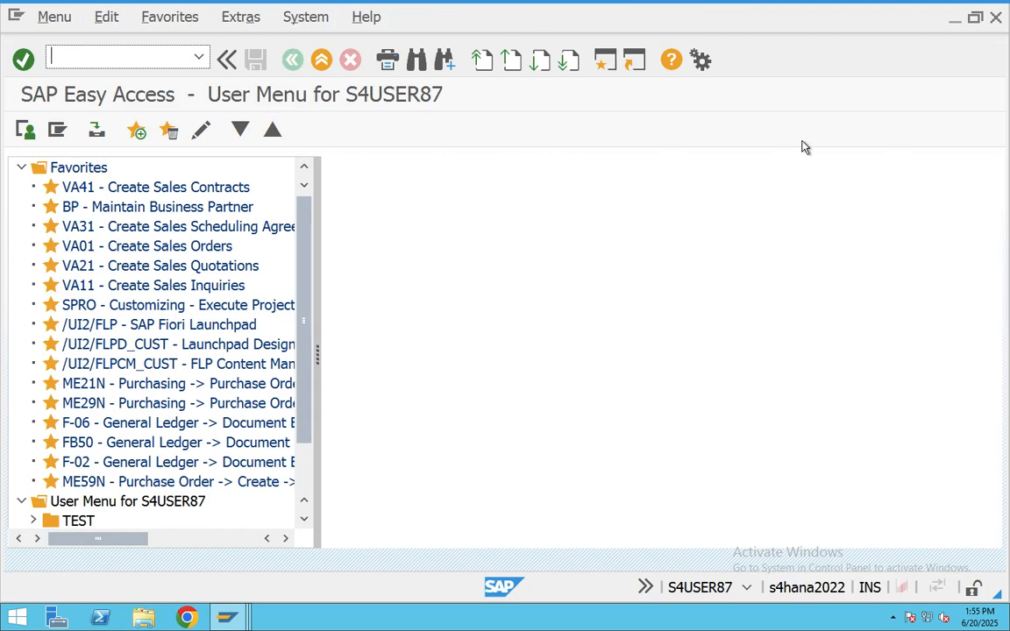
{"action": "type", "text": "FBN1"}
{"action": "key", "text": "Return"}
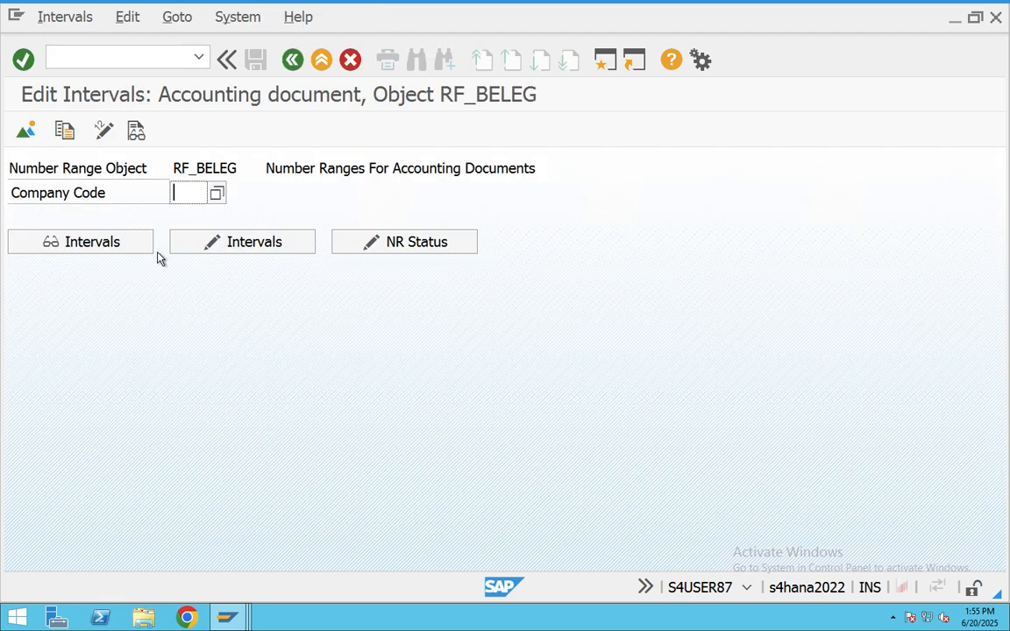
{"action": "type", "text": "CHA9"}
{"action": "left_click", "coordinate": [193, 246]}
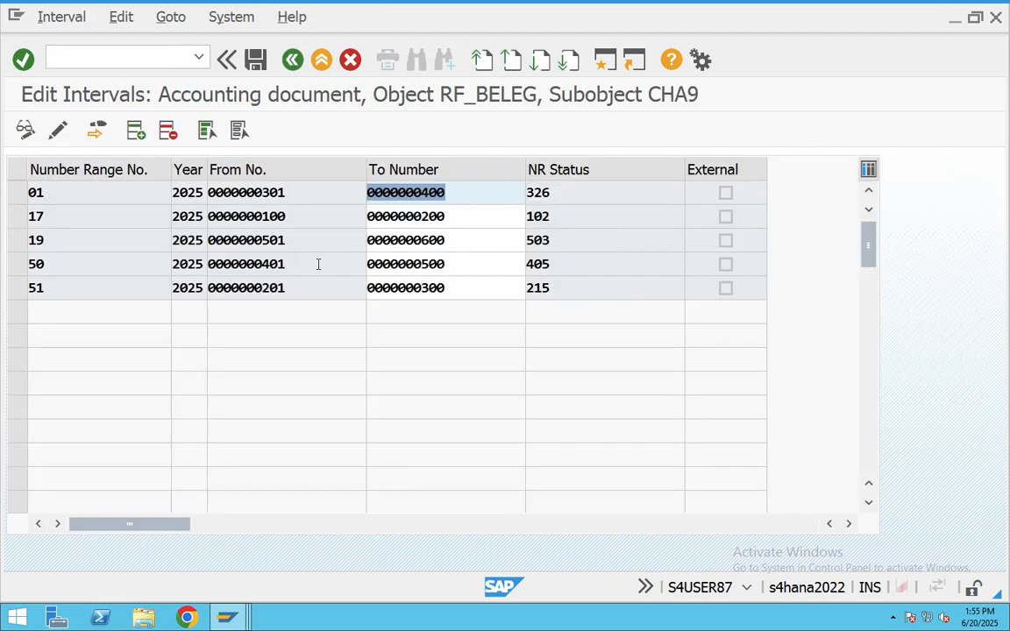
- Insert interval 49 for year 2025 covering 601 to 700 and save it
{"action": "left_click", "coordinate": [135, 134]}
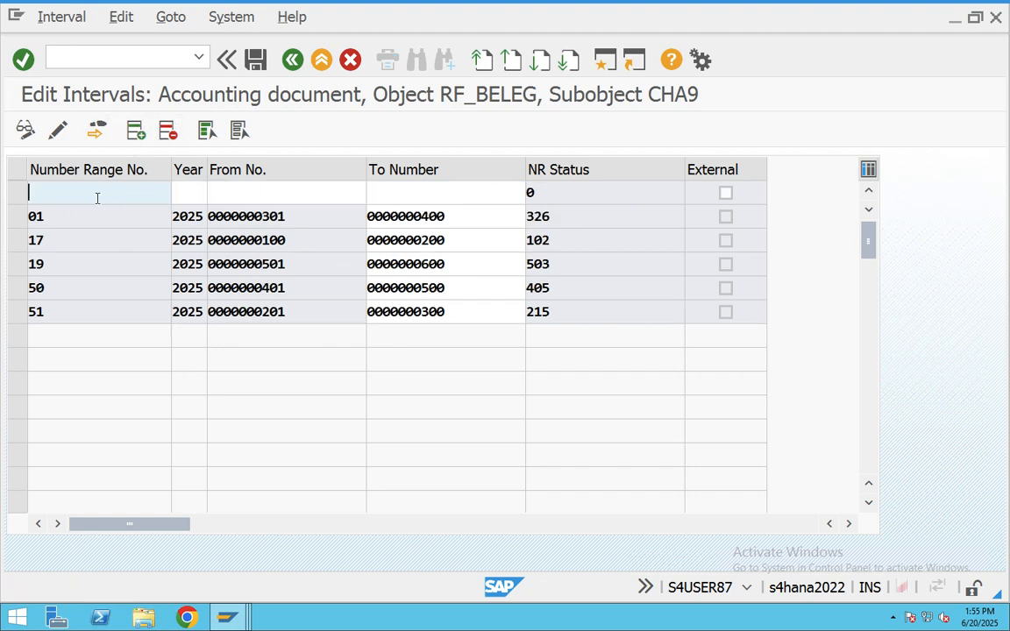
{"action": "type", "text": "49"}
{"action": "left_click", "coordinate": [186, 189]}
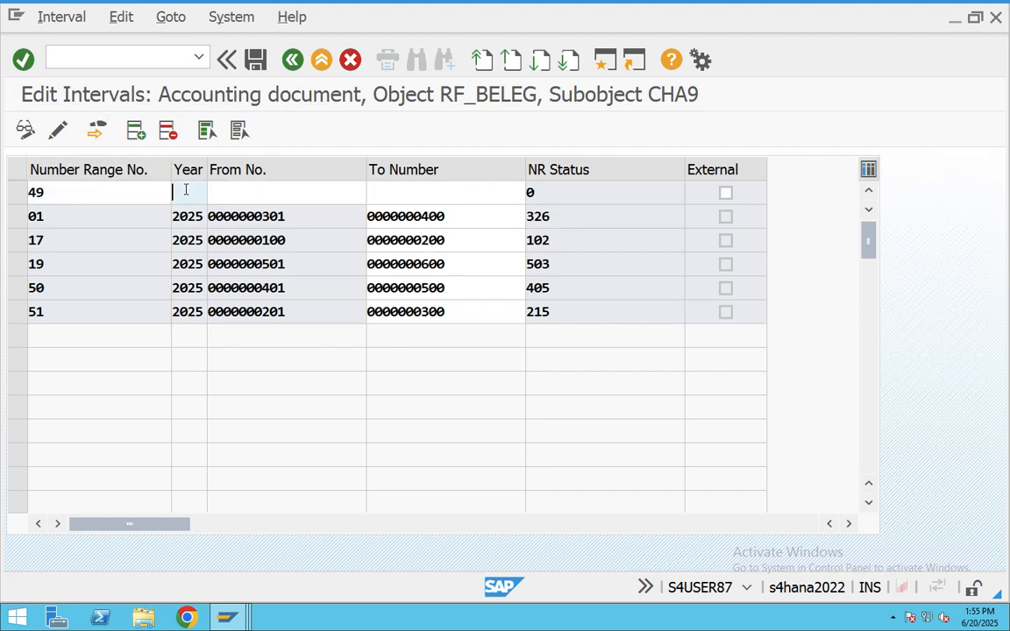
{"action": "type", "text": "2026"}
{"action": "key", "text": "BackSpace"}
{"action": "type", "text": "5"}
{"action": "left_click", "coordinate": [296, 184]}
{"action": "type", "text": "601"}
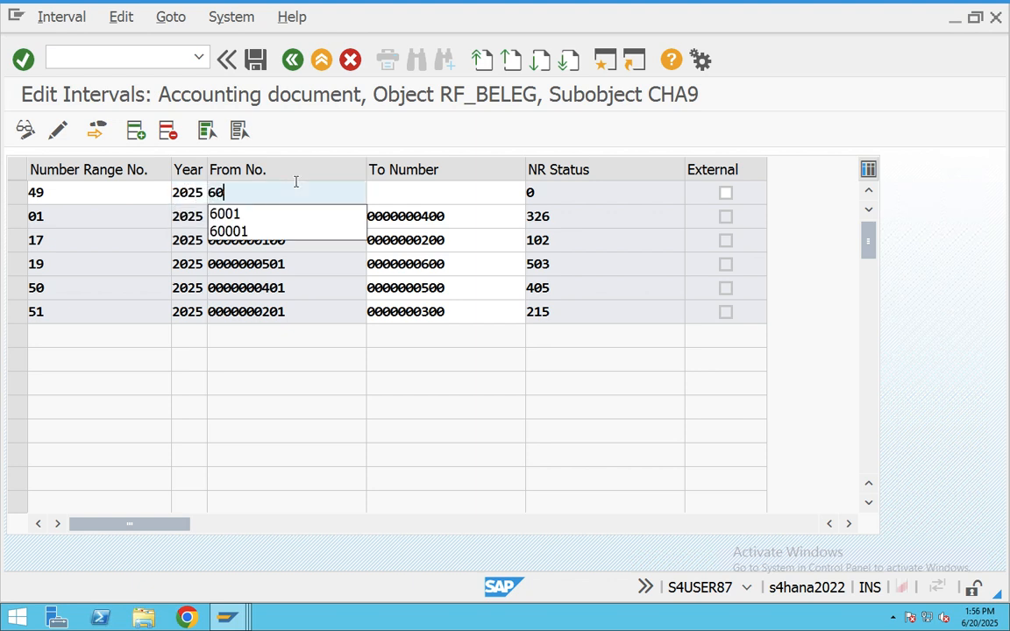
{"action": "left_click", "coordinate": [390, 190]}
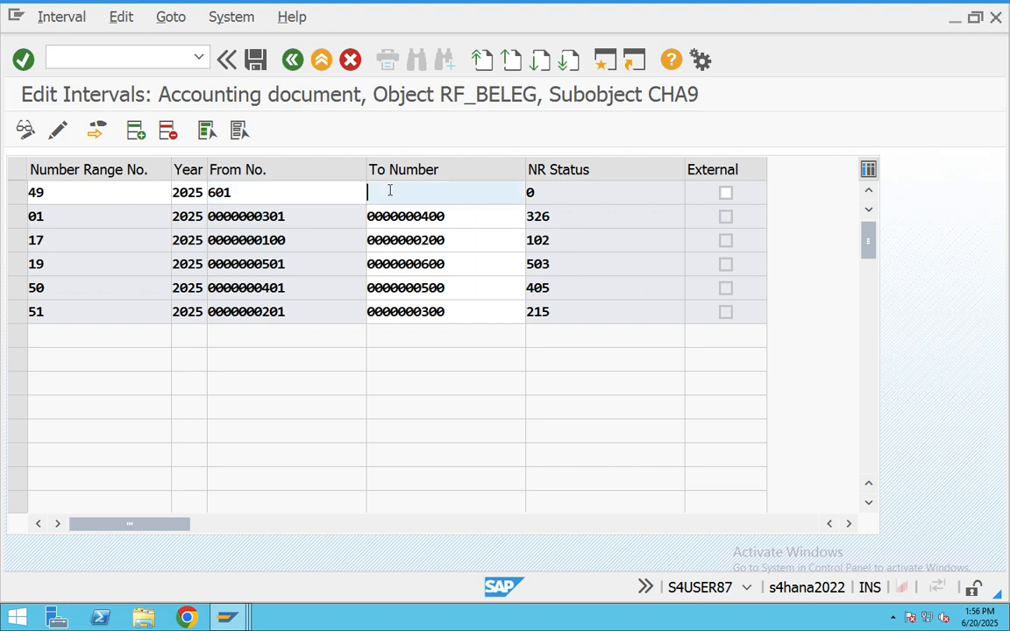
{"action": "type", "text": "700"}
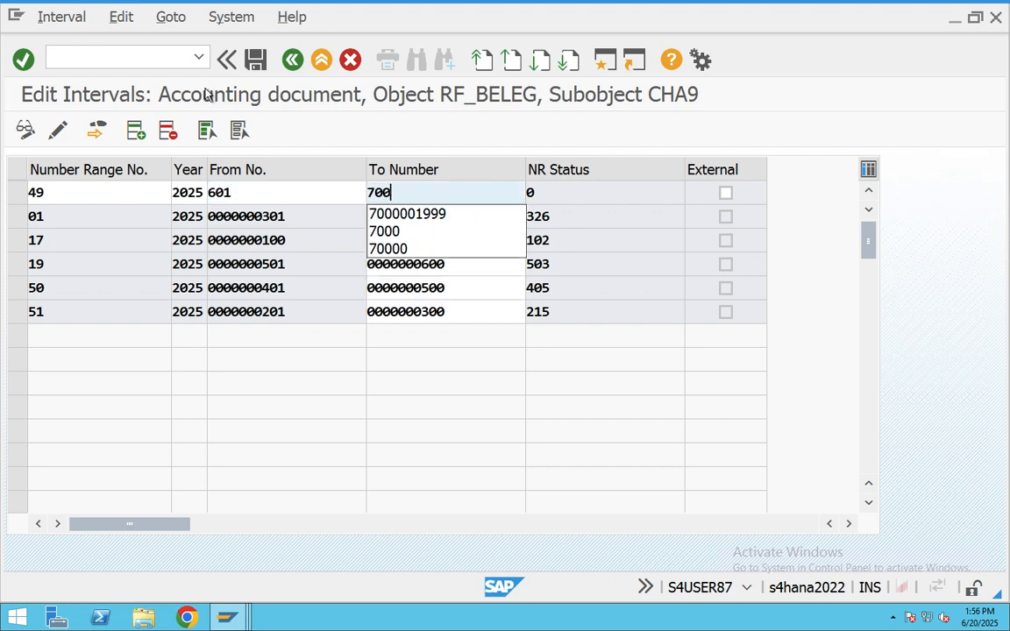
{"action": "left_click", "coordinate": [255, 61]}
- Confirm the transport notice and post the goods issue for the consignment delivery
{"action": "left_click", "coordinate": [583, 586]}
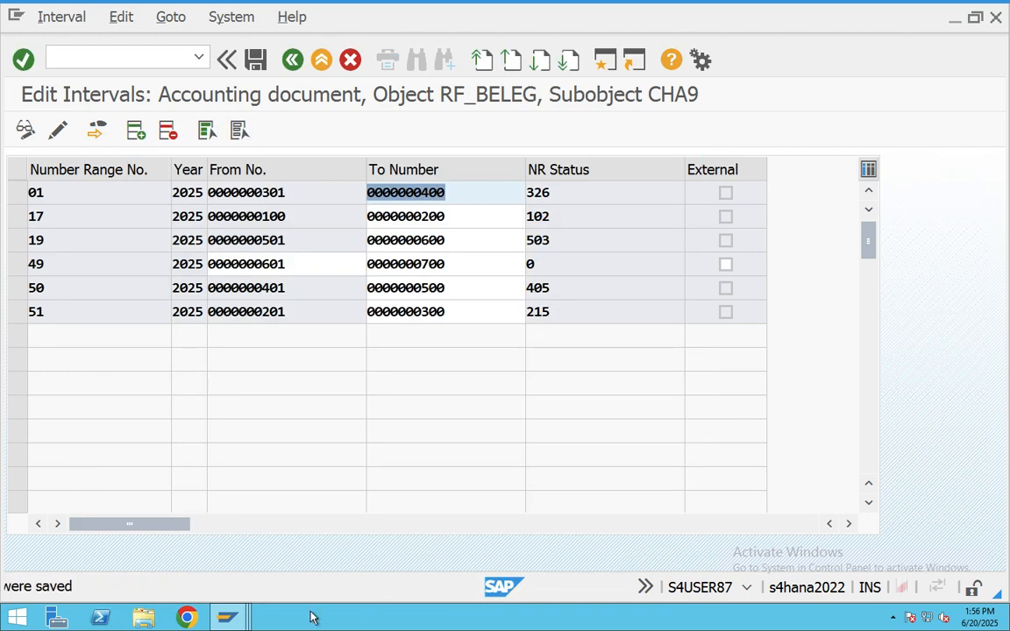
{"action": "mouse_move", "coordinate": [226, 617]}
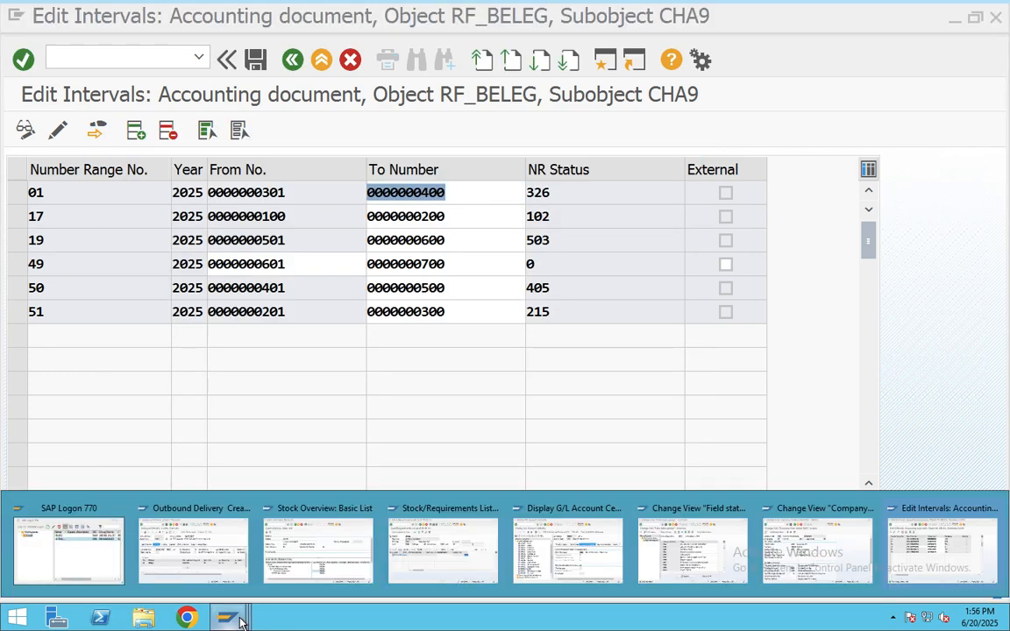
{"action": "left_click", "coordinate": [210, 549]}
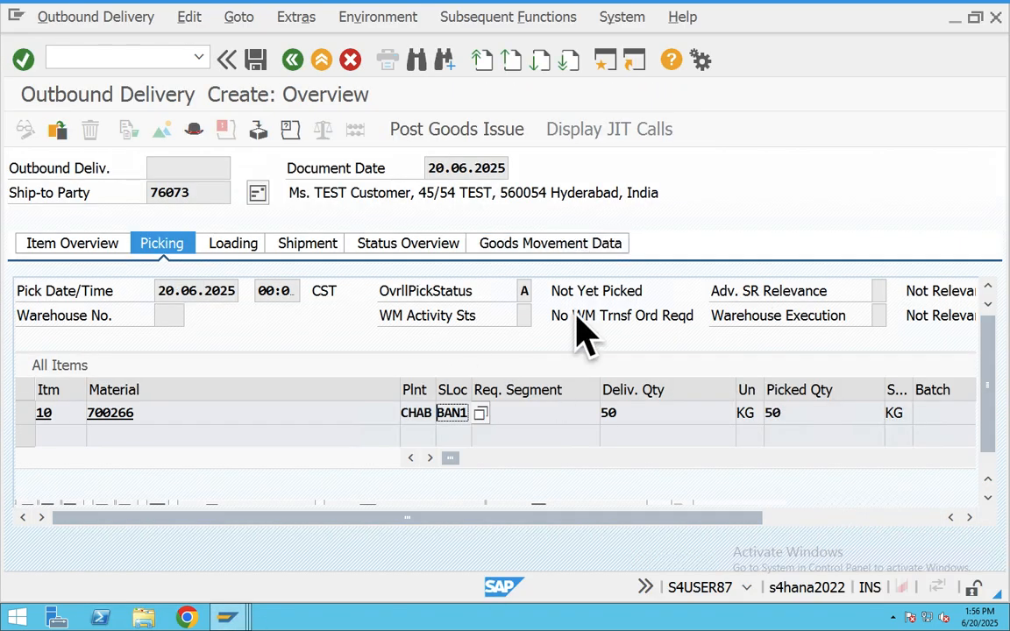
{"action": "left_click", "coordinate": [421, 130]}
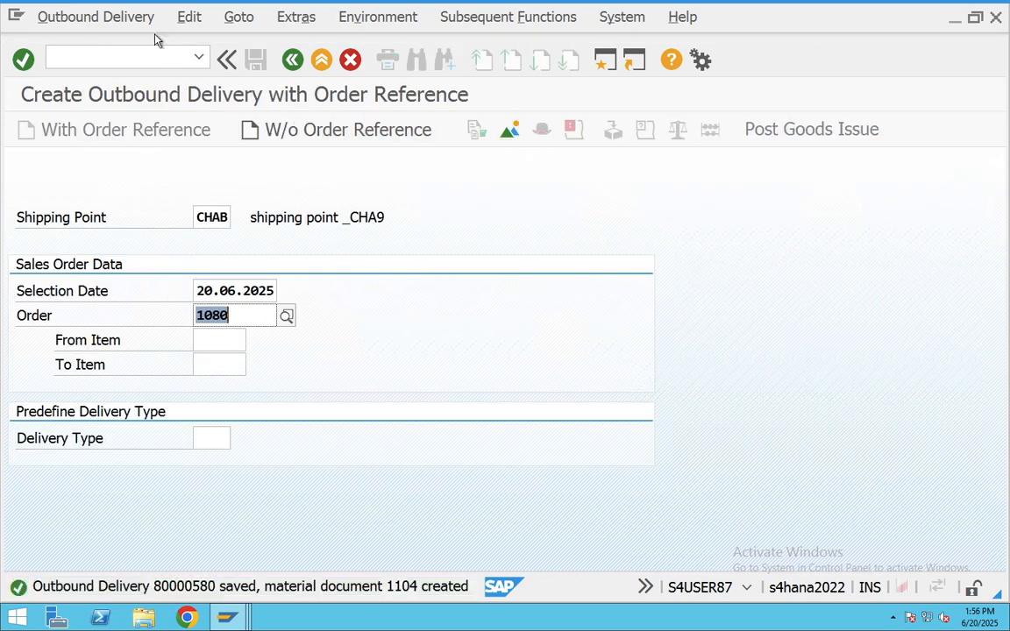
- Copy the delivery 80000580 / material document 1104 confirmation and send it in the Teams chat
{"action": "left_click", "coordinate": [85, 19]}
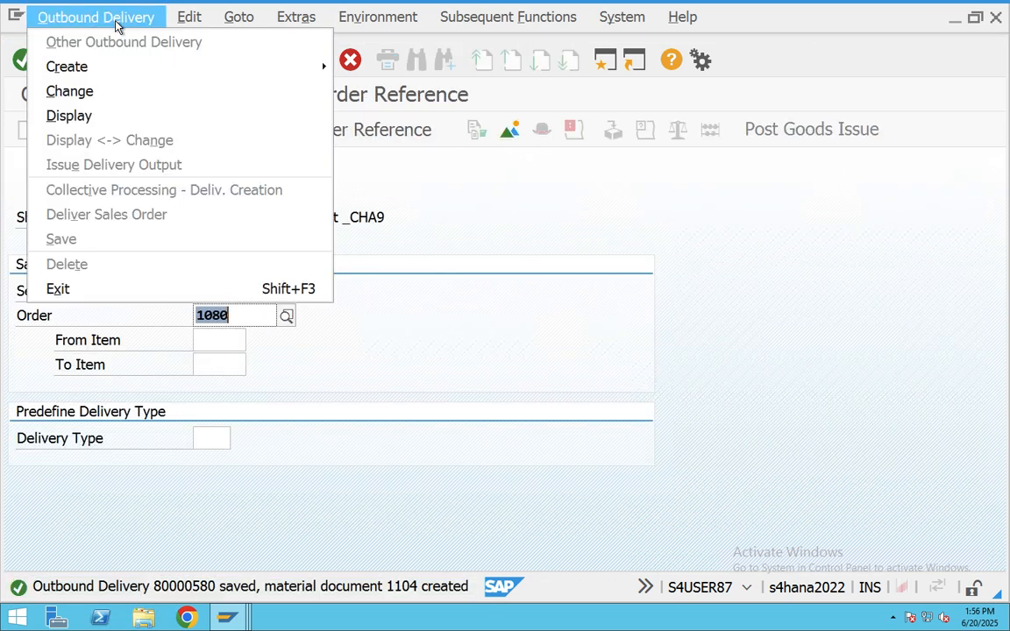
{"action": "left_click", "coordinate": [348, 592]}
{"action": "left_click", "coordinate": [348, 593]}
{"action": "left_click_drag", "start_coordinate": [171, 167], "coordinate": [38, 144]}
{"action": "key", "text": "super+c"}
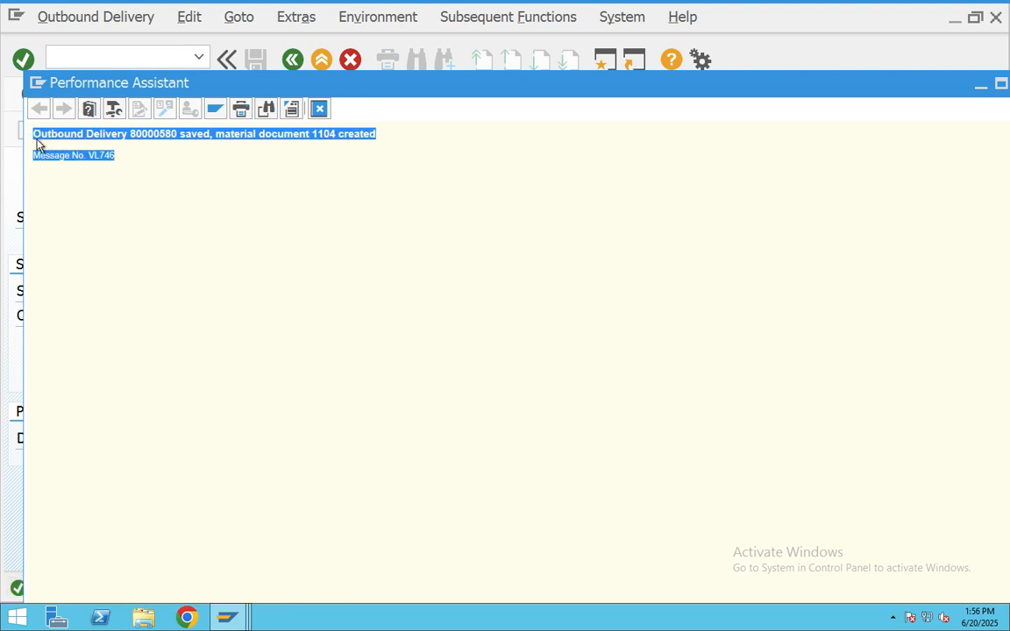
{"action": "key", "text": "super+Tab"}
{"action": "key", "text": "super+Tab"}
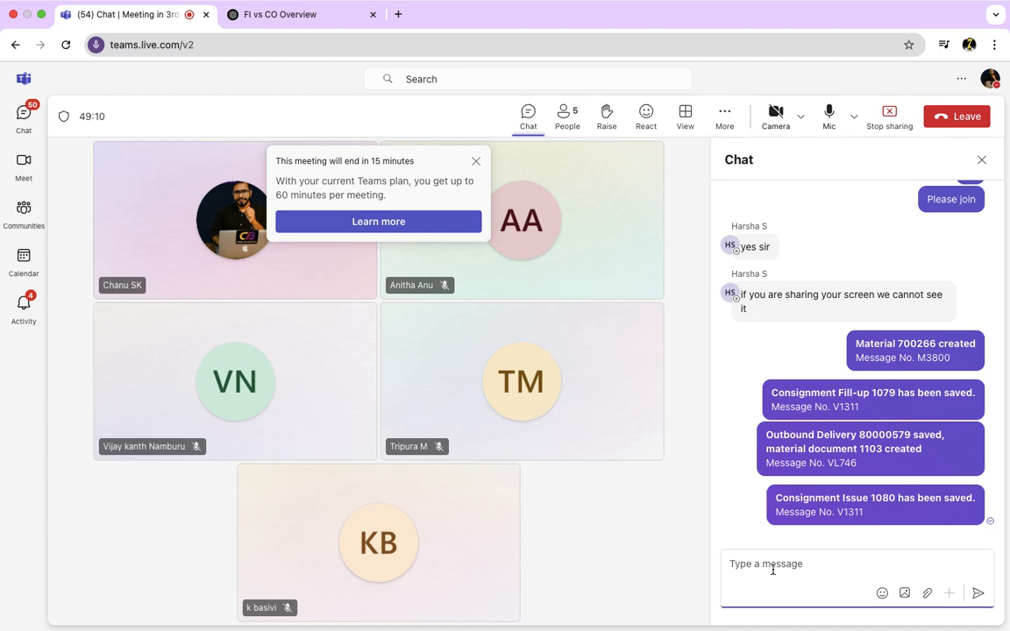
{"action": "key", "text": "super+v"}
{"action": "left_click", "coordinate": [976, 596]}
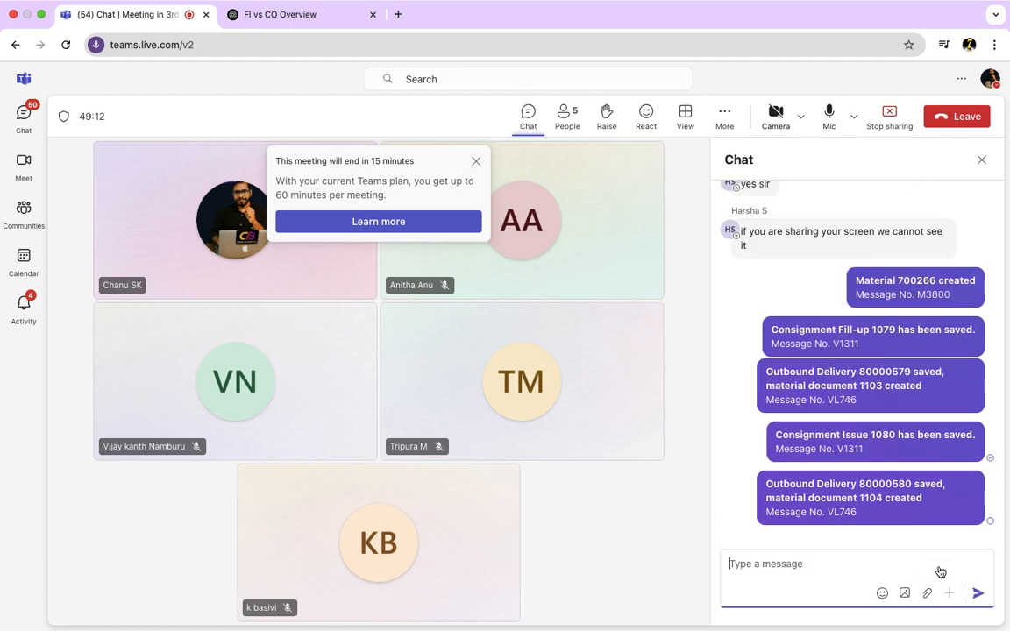
{"action": "key", "text": "super+Tab"}
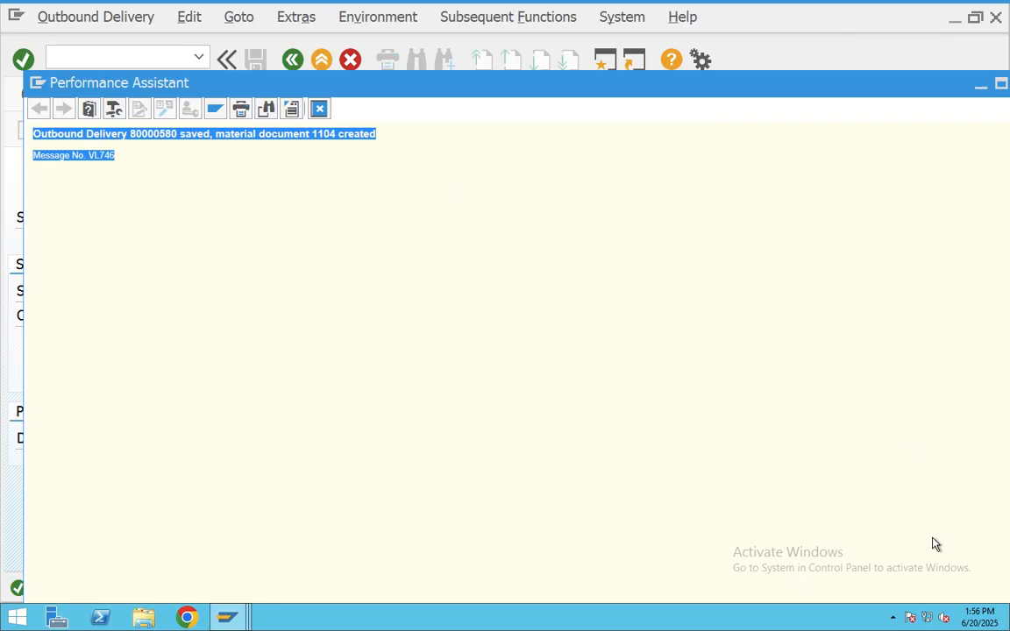
- Open the saved delivery 80000580 in display mode
{"action": "left_click", "coordinate": [318, 111]}
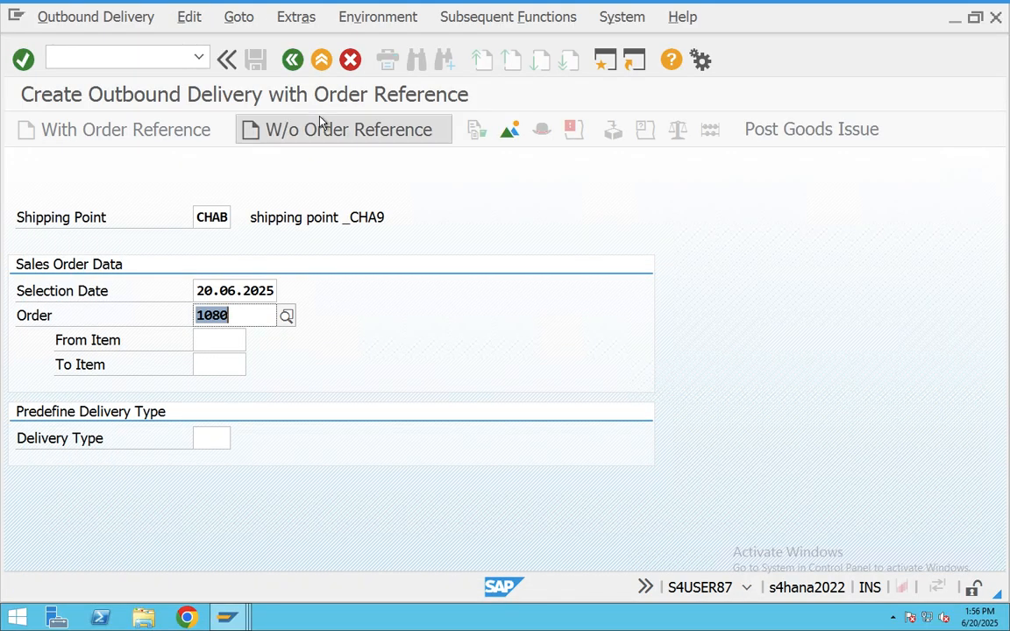
{"action": "left_click", "coordinate": [94, 18]}
{"action": "left_click", "coordinate": [90, 116]}
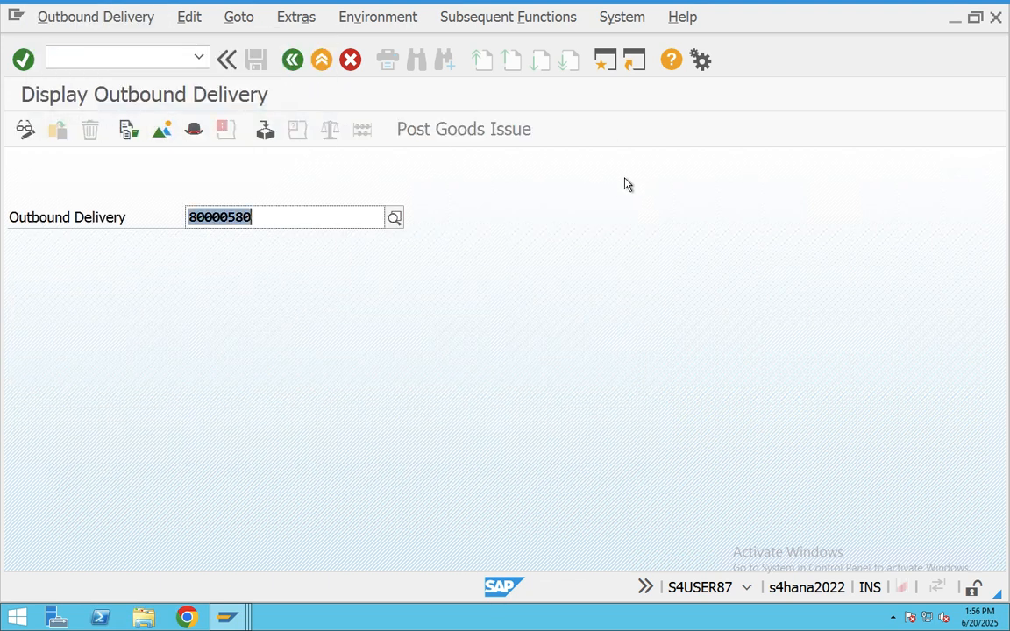
{"action": "key", "text": "Return"}
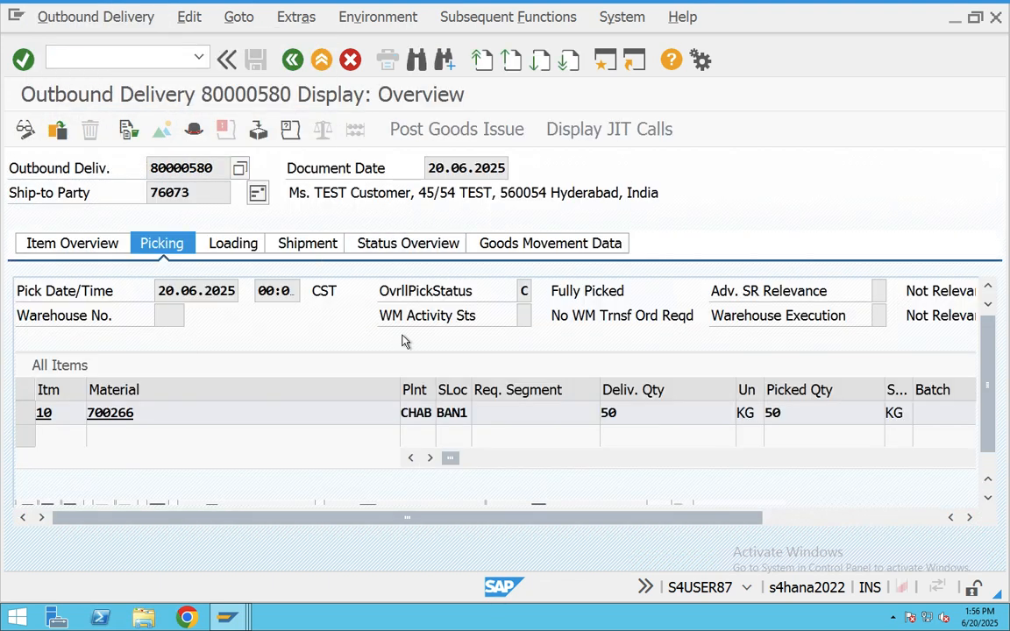
- Check item 10's movement type 633 and the status overview: fully picked, billing status A
{"action": "left_click", "coordinate": [546, 249]}
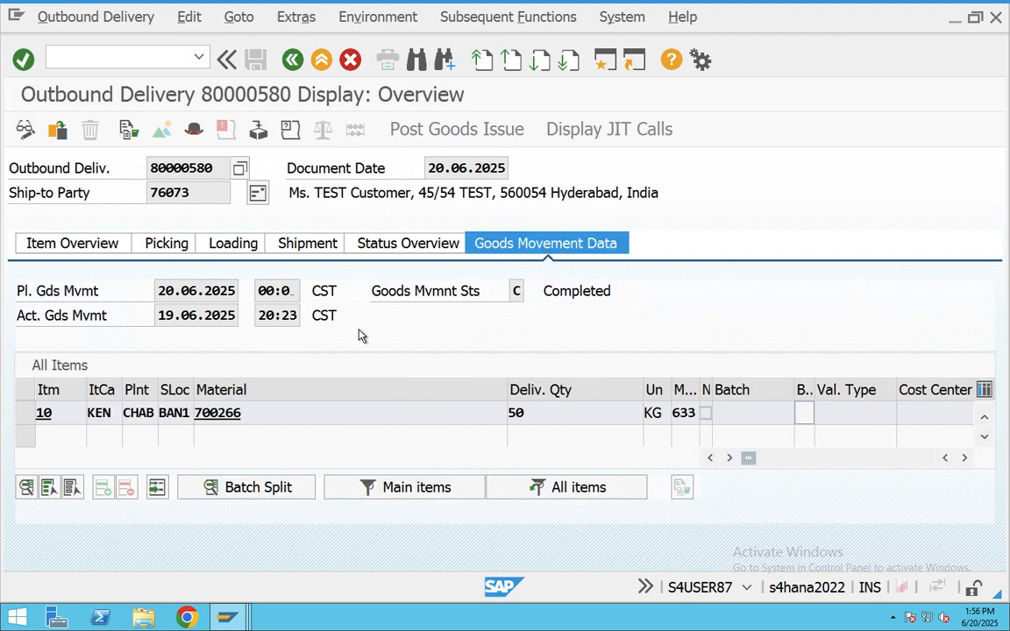
{"action": "left_click", "coordinate": [689, 412]}
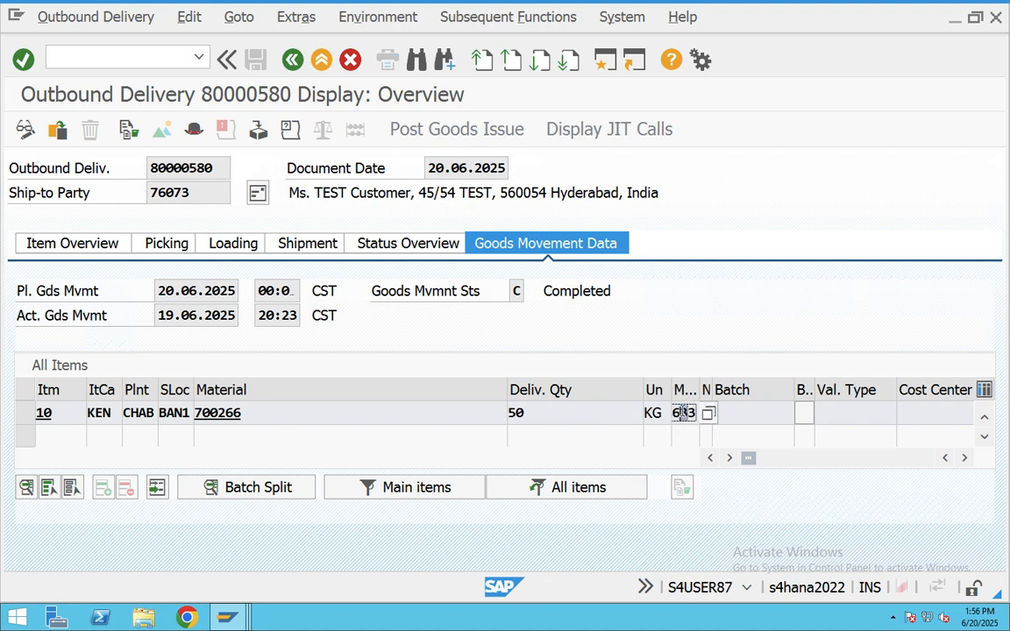
{"action": "left_click", "coordinate": [403, 243]}
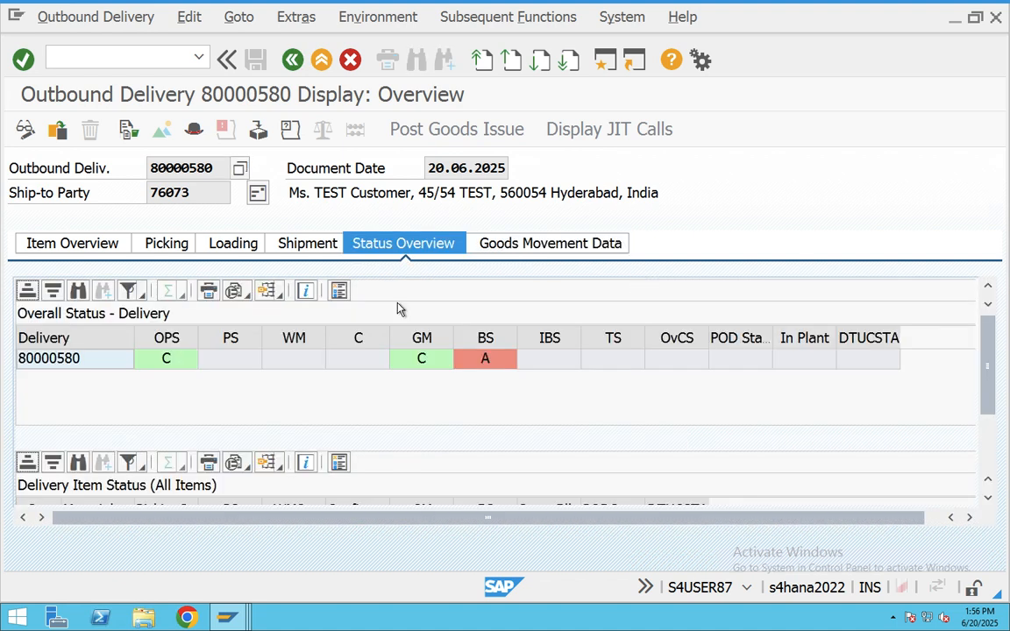
{"action": "left_click", "coordinate": [163, 368]}
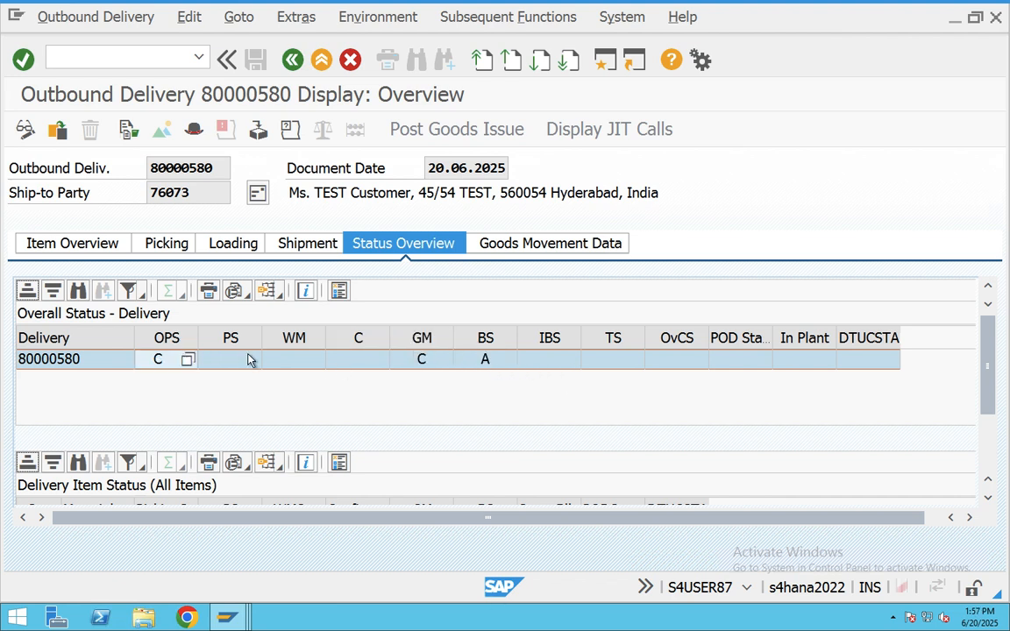
- Create the F2 invoice for delivery 80000580 with VF01 and save it as billing document 90000437
{"action": "left_click", "coordinate": [327, 64]}
{"action": "type", "text": "VF01"}
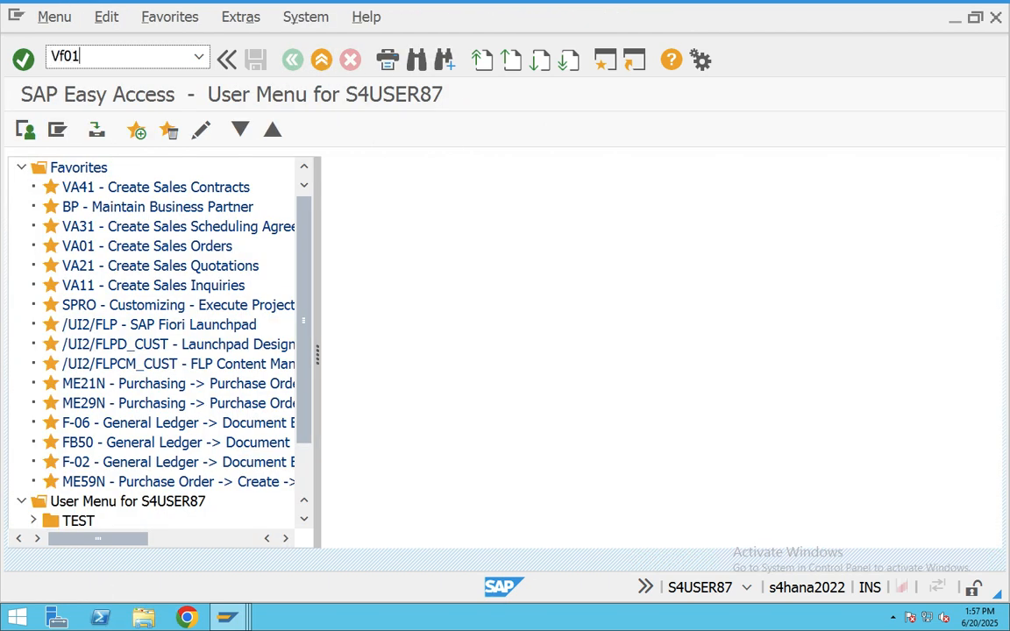
{"action": "key", "text": "Return"}
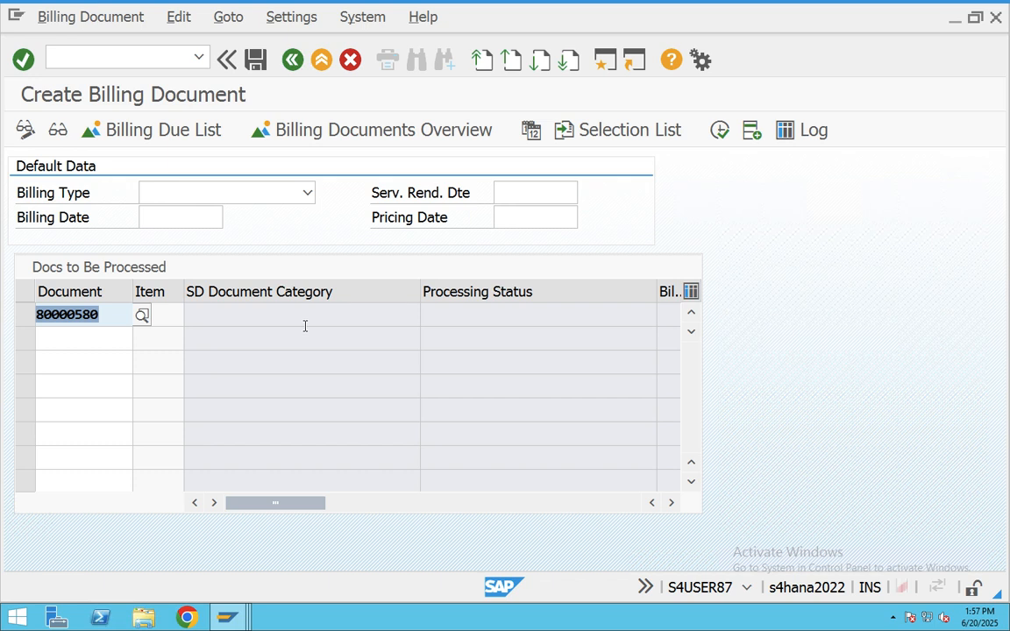
{"action": "key", "text": "Return"}
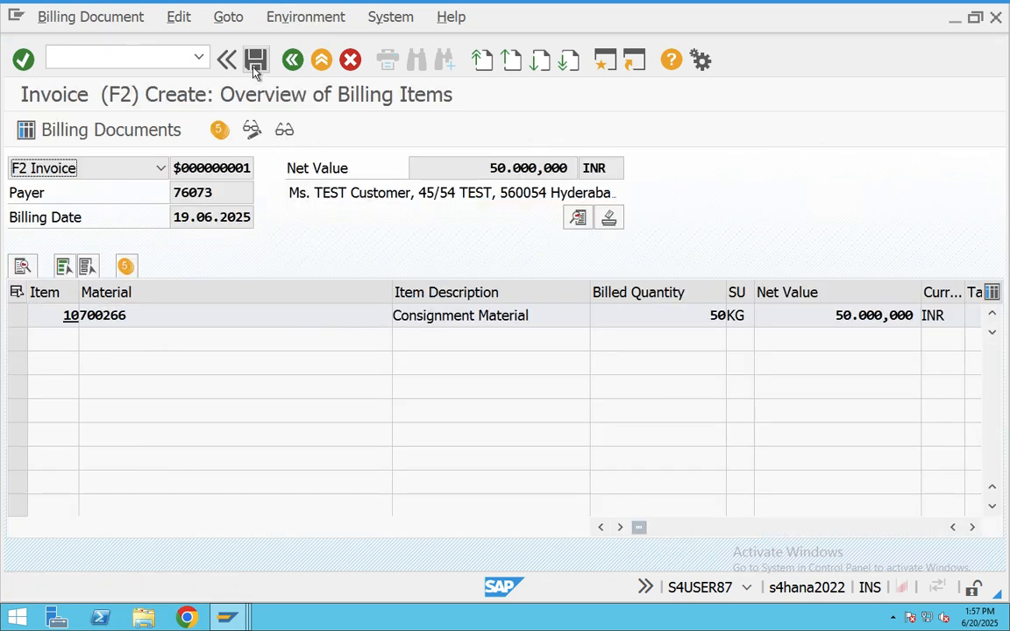
{"action": "left_click", "coordinate": [255, 61]}
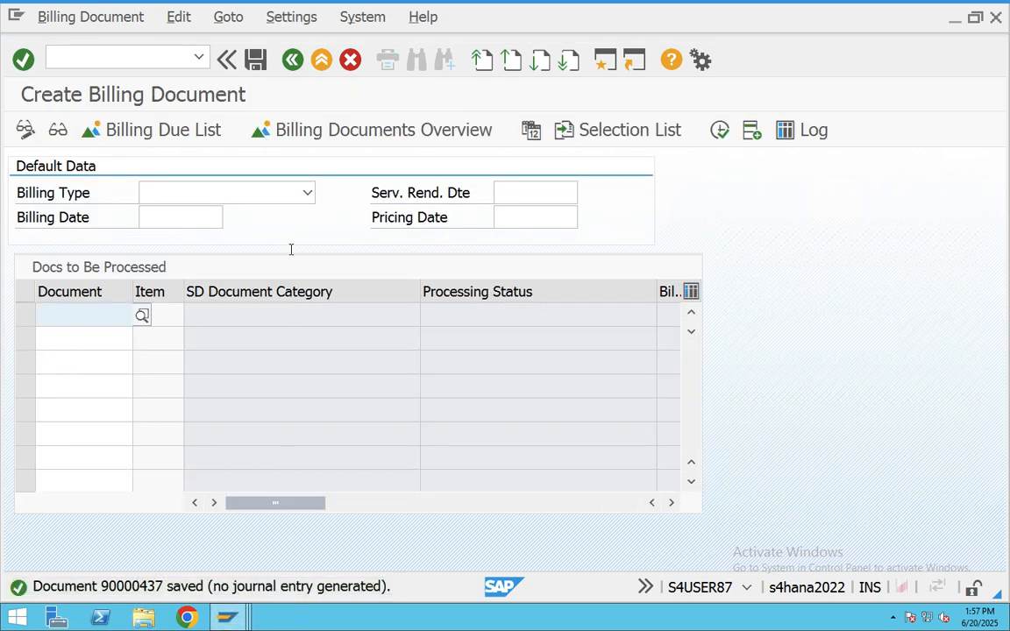
{"action": "left_click", "coordinate": [321, 58]}
{"action": "type", "text": "VF03"}
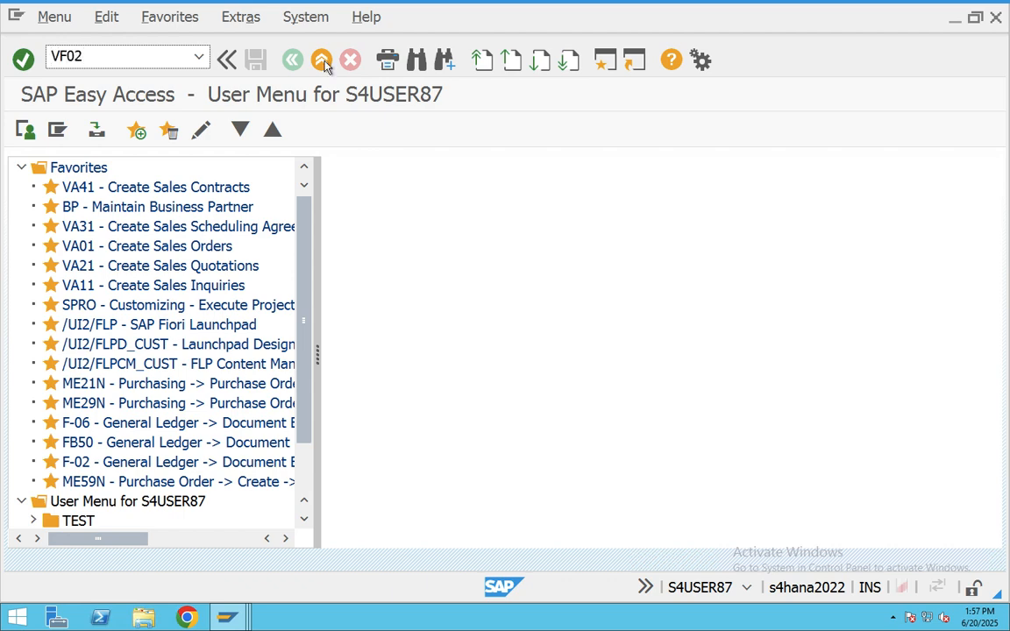
- Try releasing invoice 90000437 to accounting, which fails because interval 09 for CHA9, 2025 is missing
{"action": "key", "text": "Return"}
{"action": "left_click", "coordinate": [430, 132]}
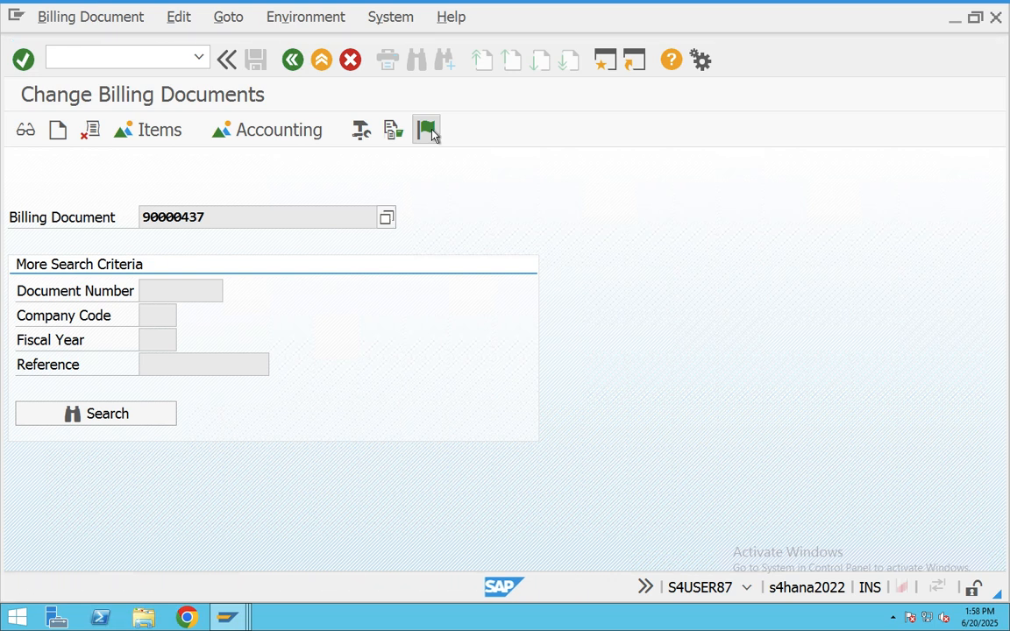
{"action": "left_click", "coordinate": [427, 130]}
{"action": "left_click", "coordinate": [227, 619]}
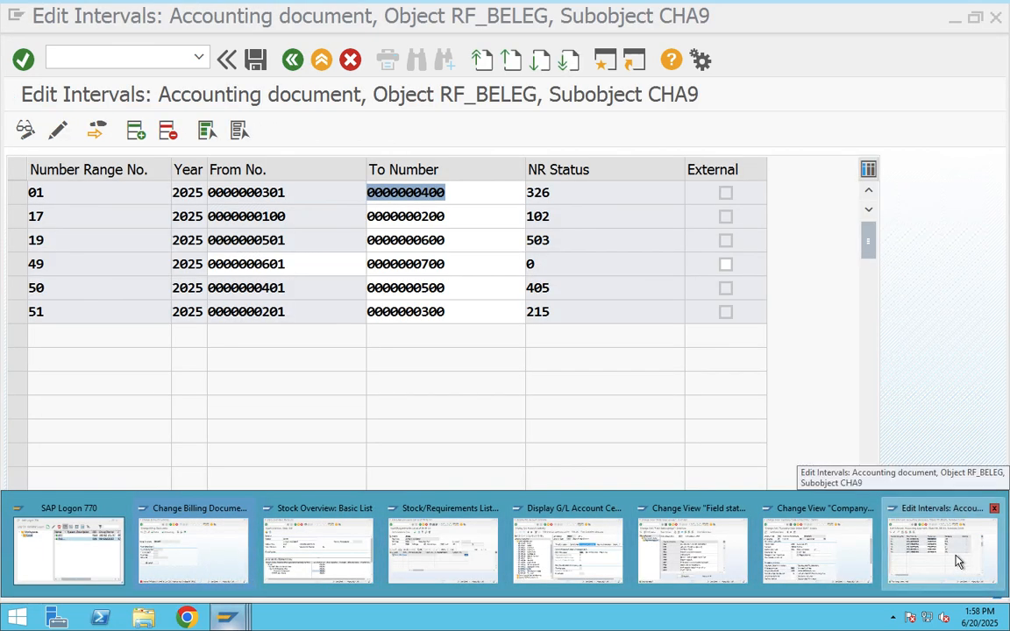
{"action": "left_click", "coordinate": [958, 562]}
{"action": "left_click", "coordinate": [131, 127]}
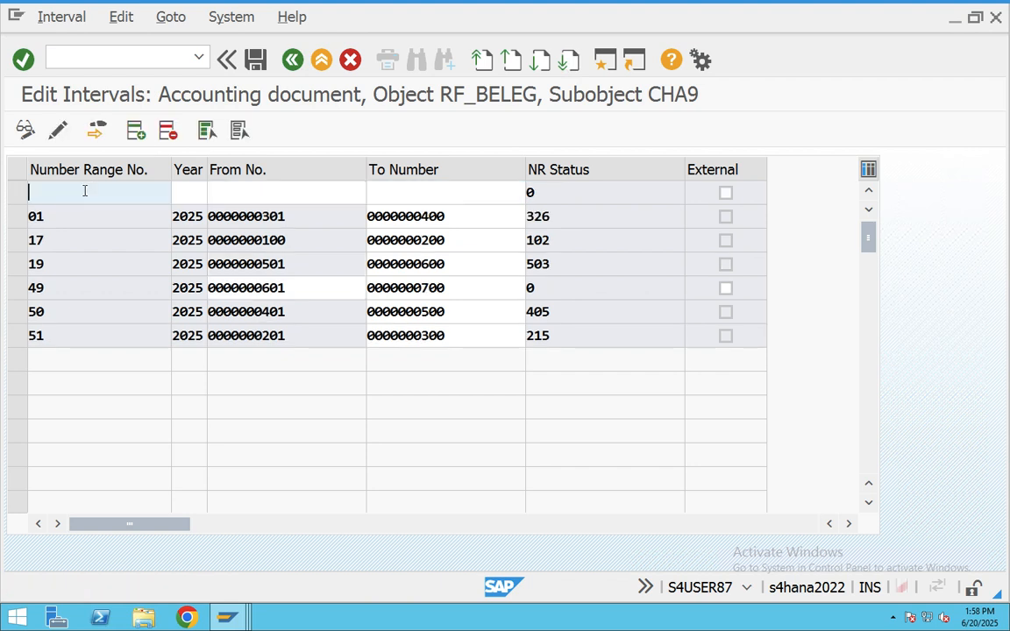
{"action": "type", "text": "09"}
{"action": "left_click", "coordinate": [196, 194]}
{"action": "type", "text": "202"}
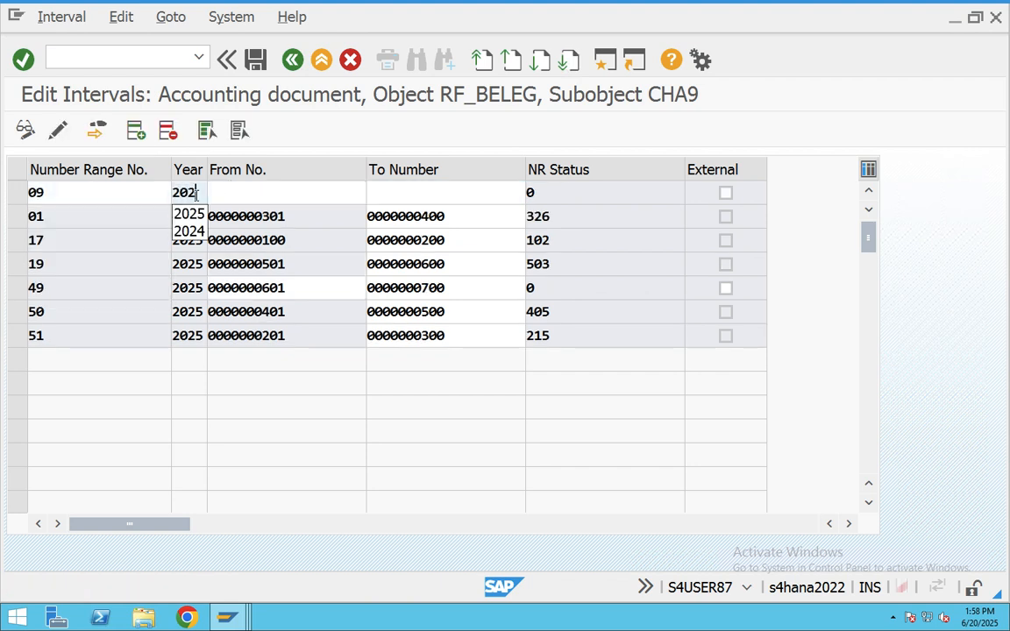
{"action": "type", "text": "5"}
{"action": "left_click", "coordinate": [266, 199]}
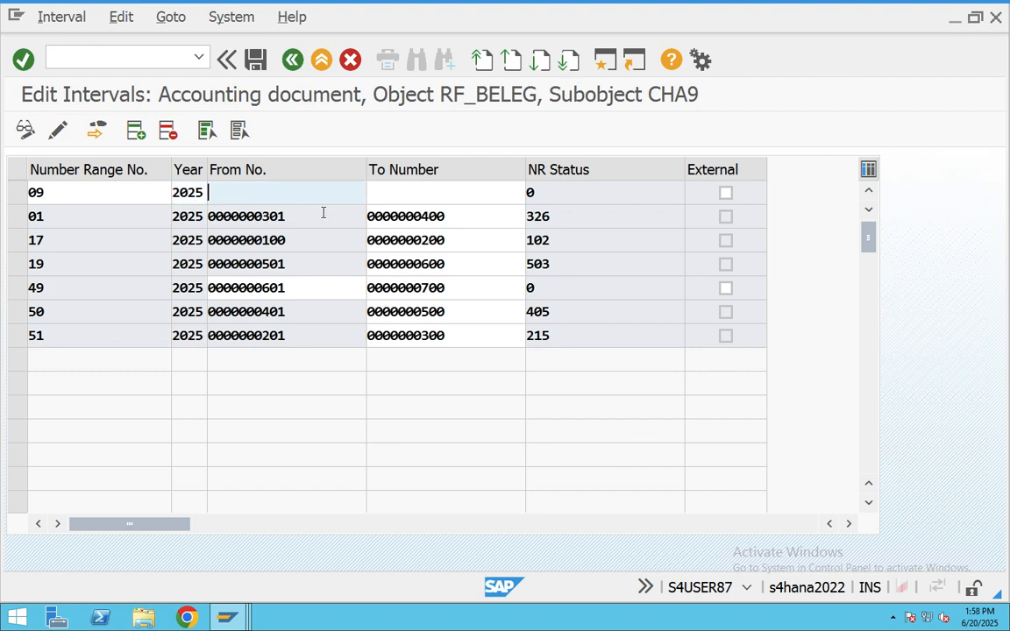
{"action": "type", "text": "701"}
{"action": "left_click", "coordinate": [387, 198]}
{"action": "type", "text": "800"}
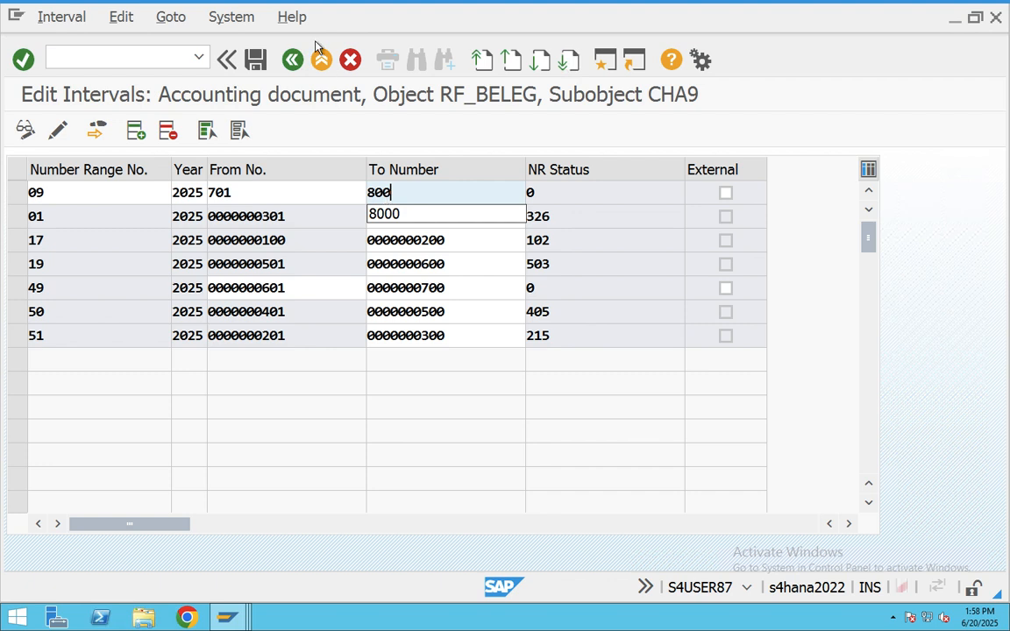
{"action": "left_click", "coordinate": [255, 59]}
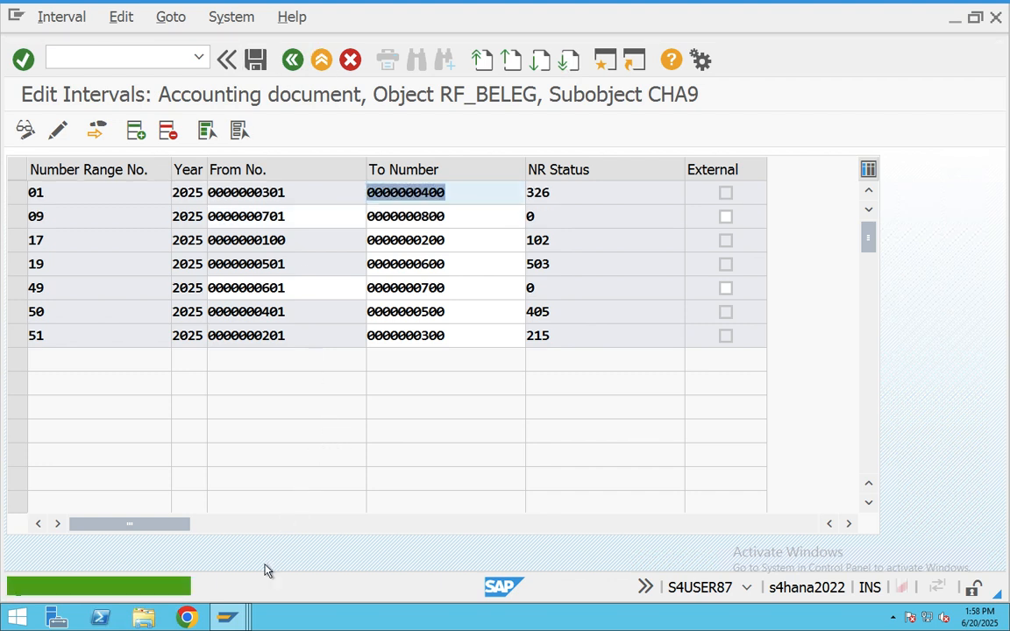
{"action": "left_click", "coordinate": [227, 617]}
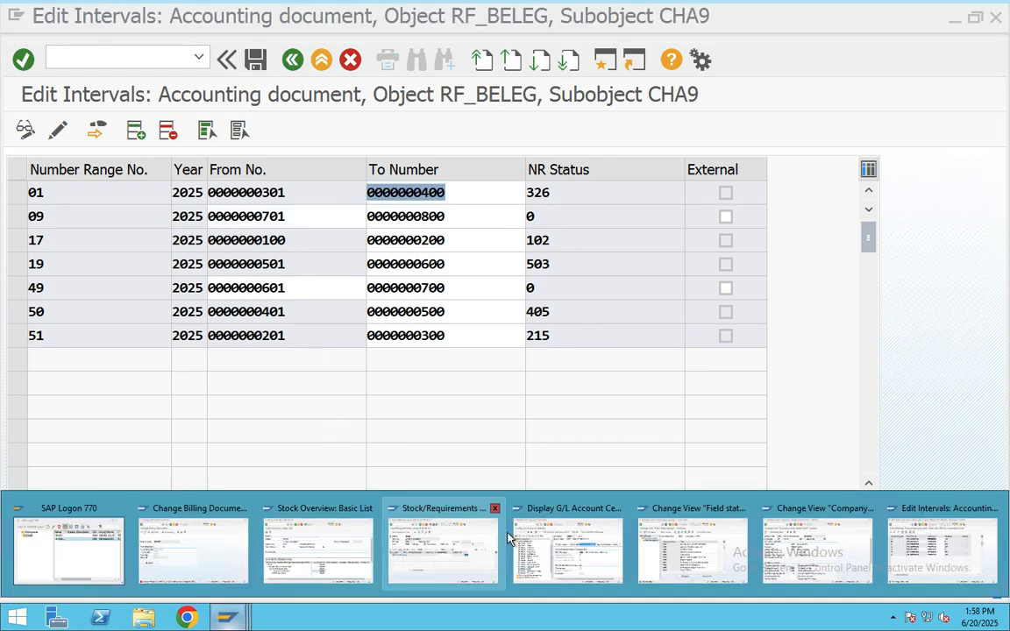
- Reopen invoice 90000437 and save it past the warnings, releasing it to accounting
{"action": "left_click", "coordinate": [193, 545]}
{"action": "key", "text": "Return"}
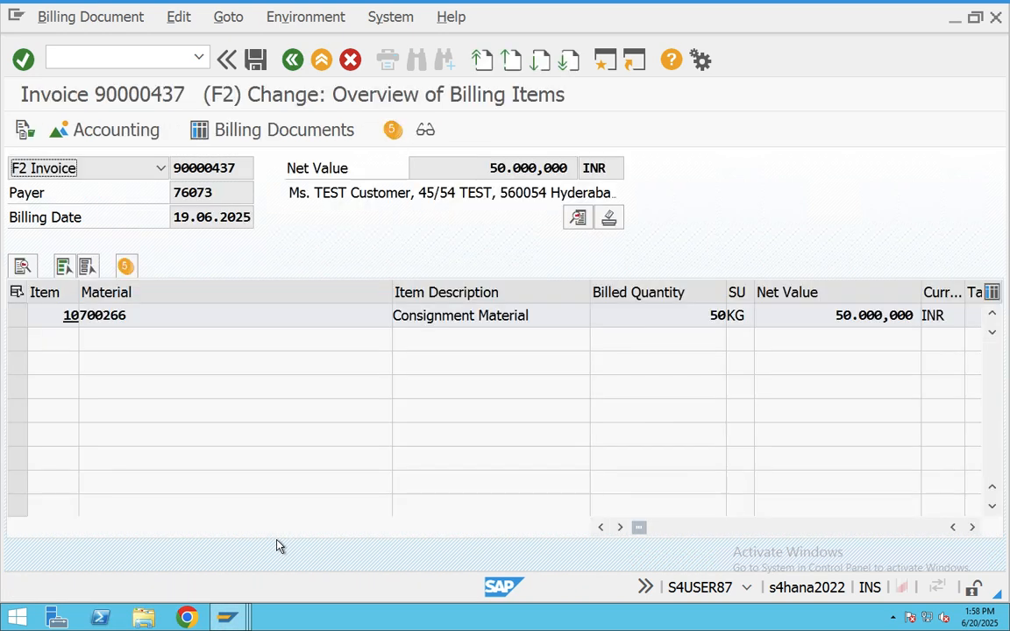
{"action": "left_click", "coordinate": [293, 62]}
{"action": "left_click", "coordinate": [307, 404]}
{"action": "left_click", "coordinate": [294, 61]}
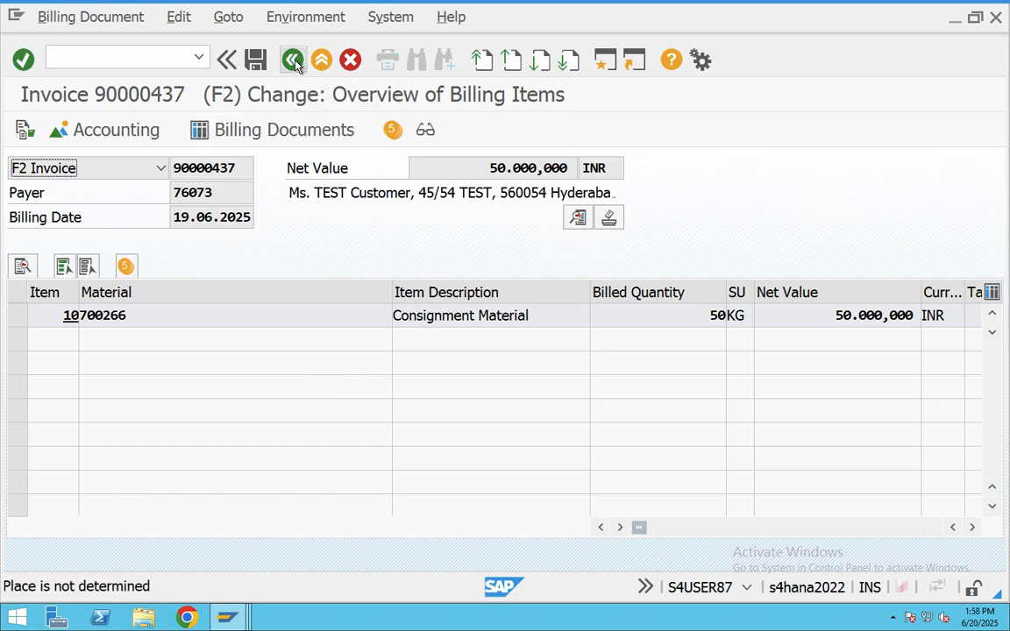
{"action": "left_click", "coordinate": [293, 62]}
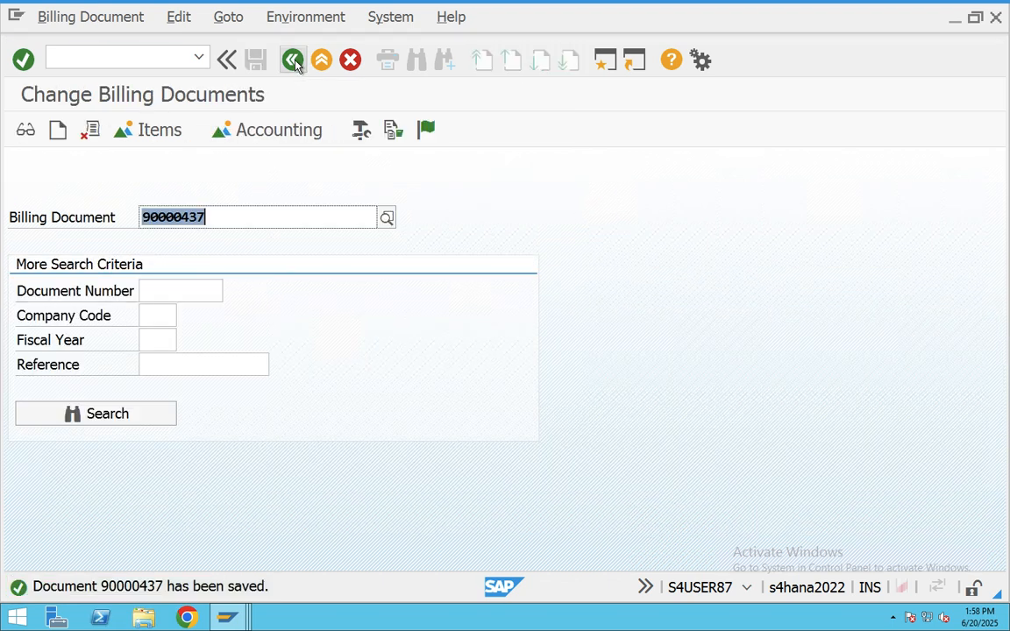
- Review accounting document 701 posting 50.000,000 INR to sales, then exit to the Easy Access menu
{"action": "left_click", "coordinate": [255, 132]}
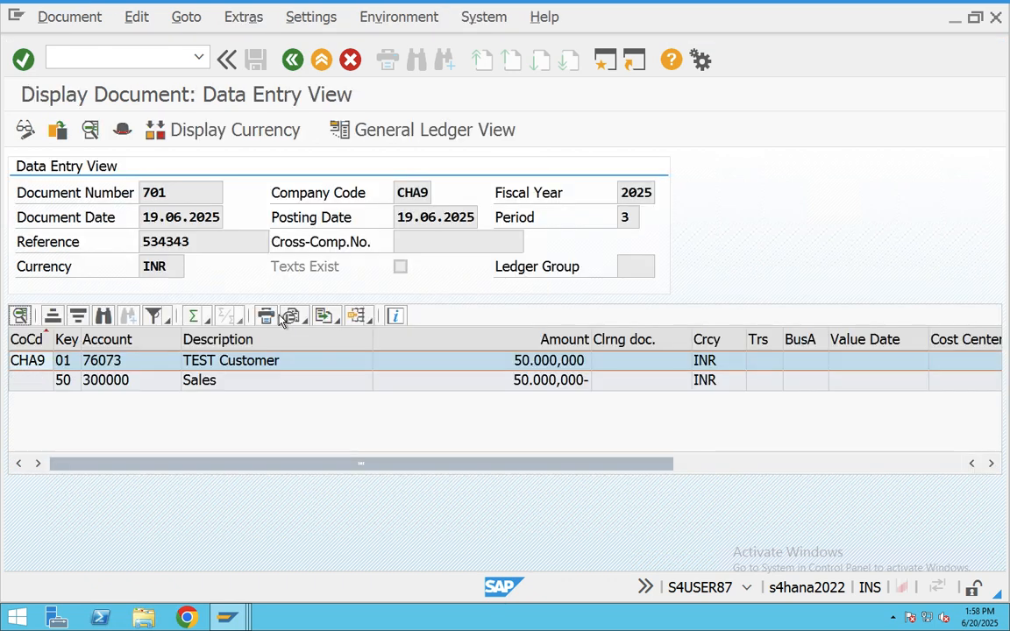
{"action": "left_click", "coordinate": [321, 62]}
{"action": "left_click", "coordinate": [321, 63]}
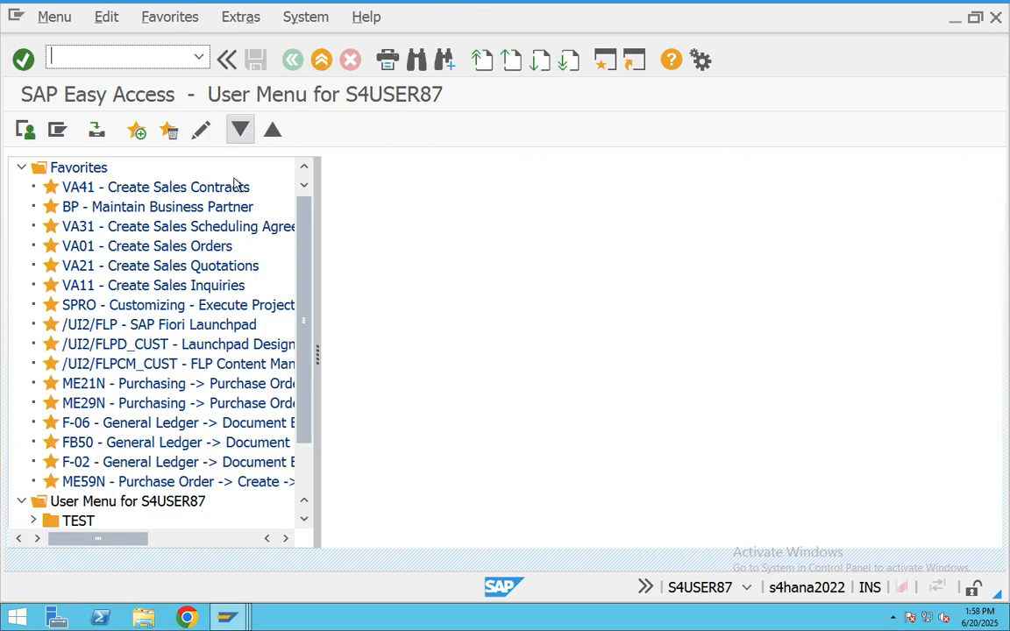
- Review the Word notes' Stock Movement Overview (Issue (KE) as 633) and Configuration Summary, then return to Teams
{"action": "key", "text": "super+Tab"}
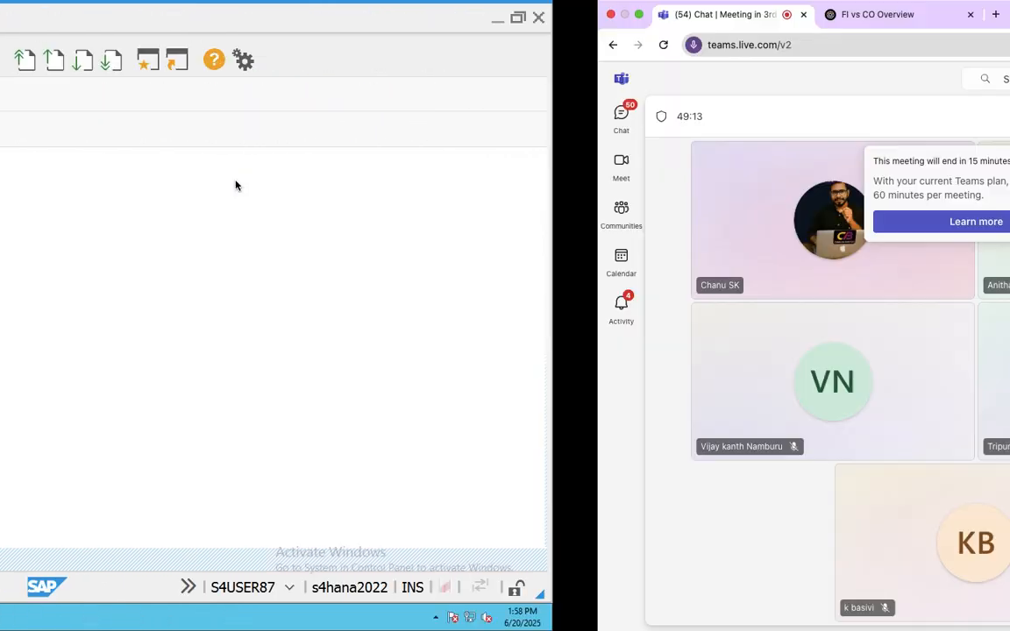
{"action": "key", "text": "super+Tab"}
{"action": "key", "text": "super+Tab"}
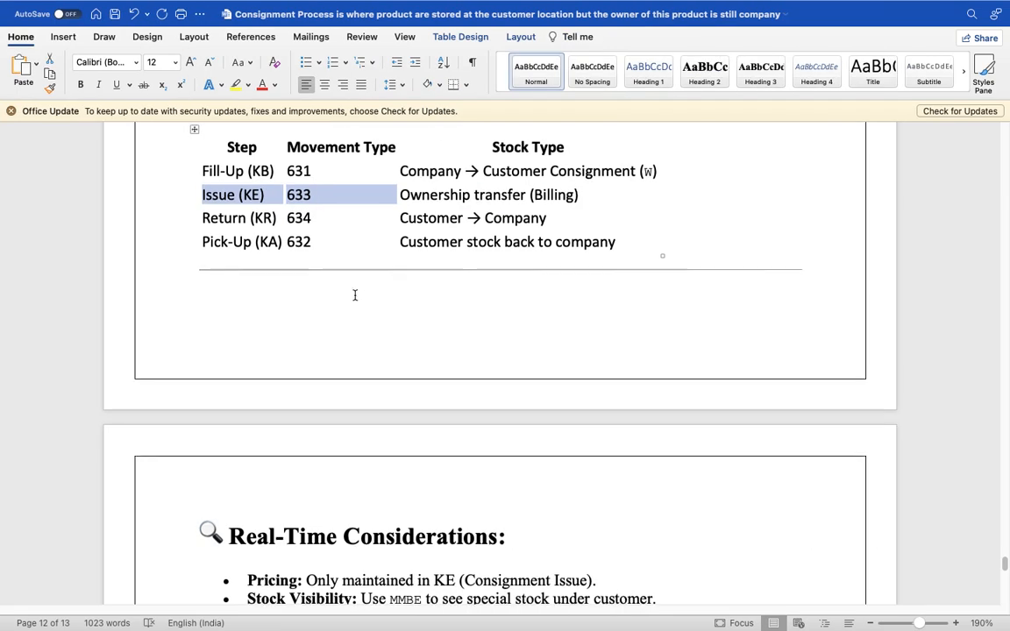
{"action": "scroll", "coordinate": [355, 296], "scroll_direction": "down", "scroll_amount": 2}
{"action": "scroll", "coordinate": [355, 296], "scroll_direction": "up", "scroll_amount": 10}
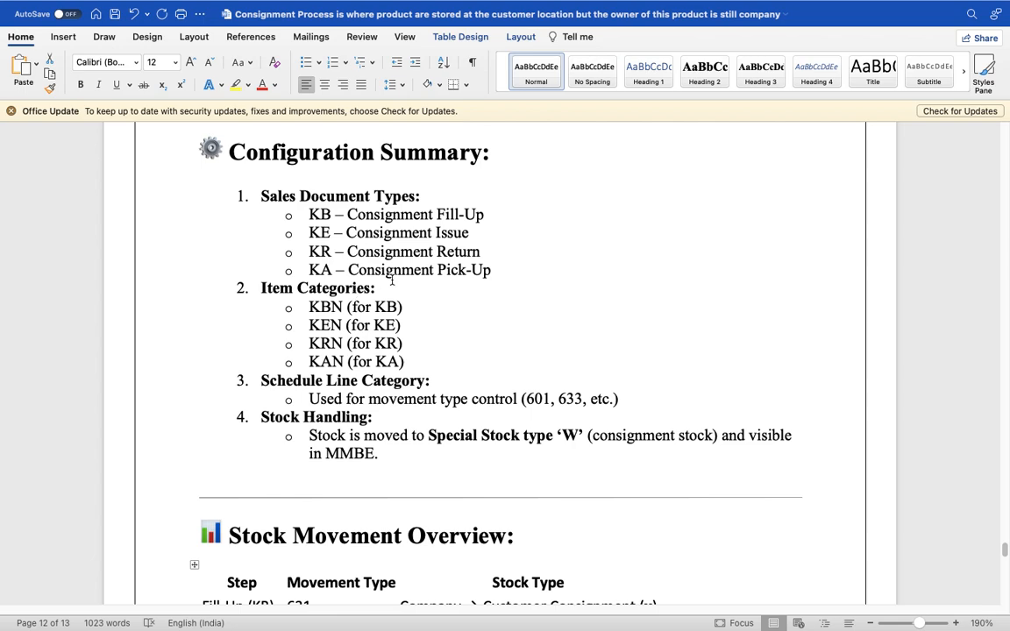
{"action": "key", "text": "super+Tab"}
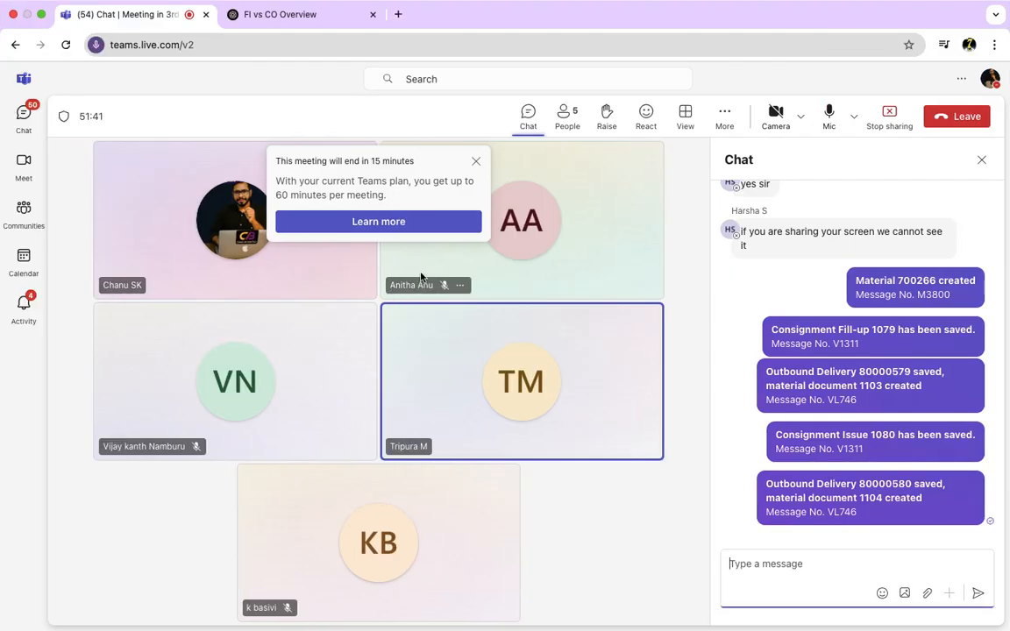
- Run MMBE for material 700266 and check CHAB's 50,000 customer consignment beside 400,000 unrestricted
{"action": "key", "text": "super+Tab"}
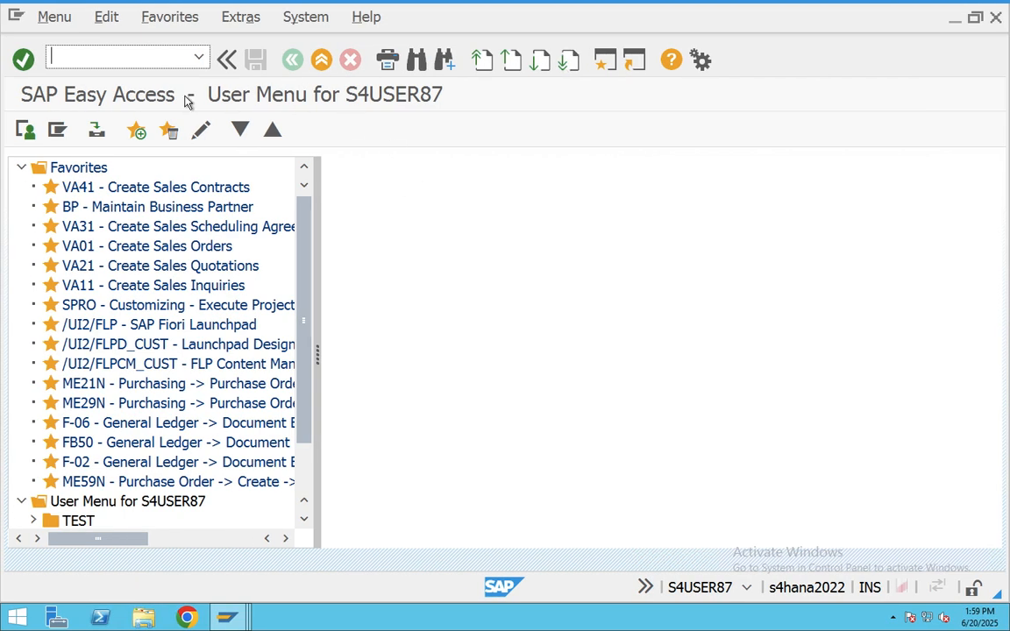
{"action": "type", "text": "mmbe"}
{"action": "key", "text": "Return"}
{"action": "left_click", "coordinate": [25, 130]}
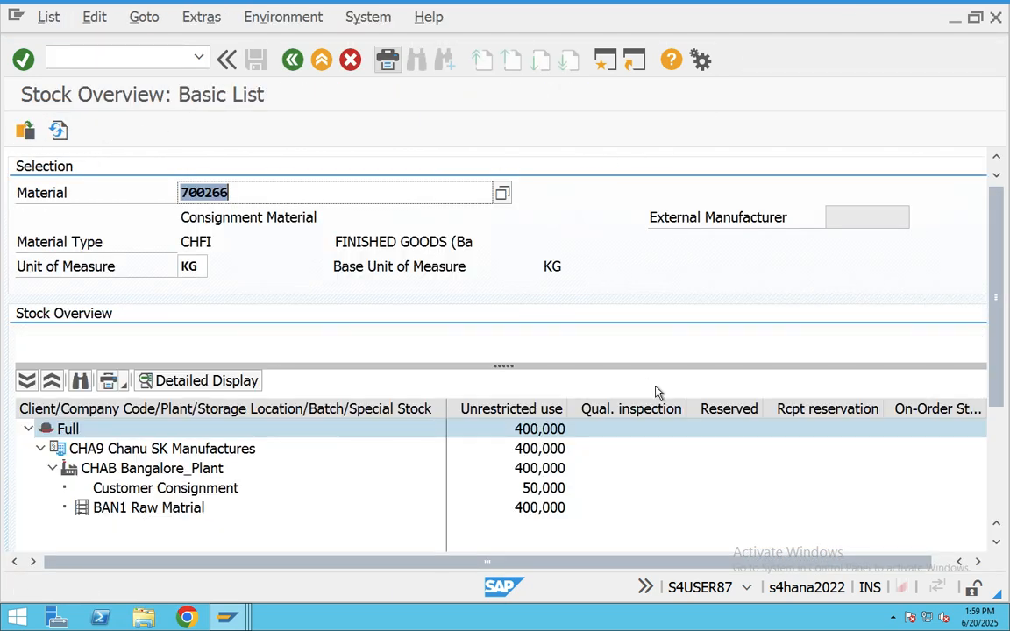
{"action": "left_click", "coordinate": [566, 487]}
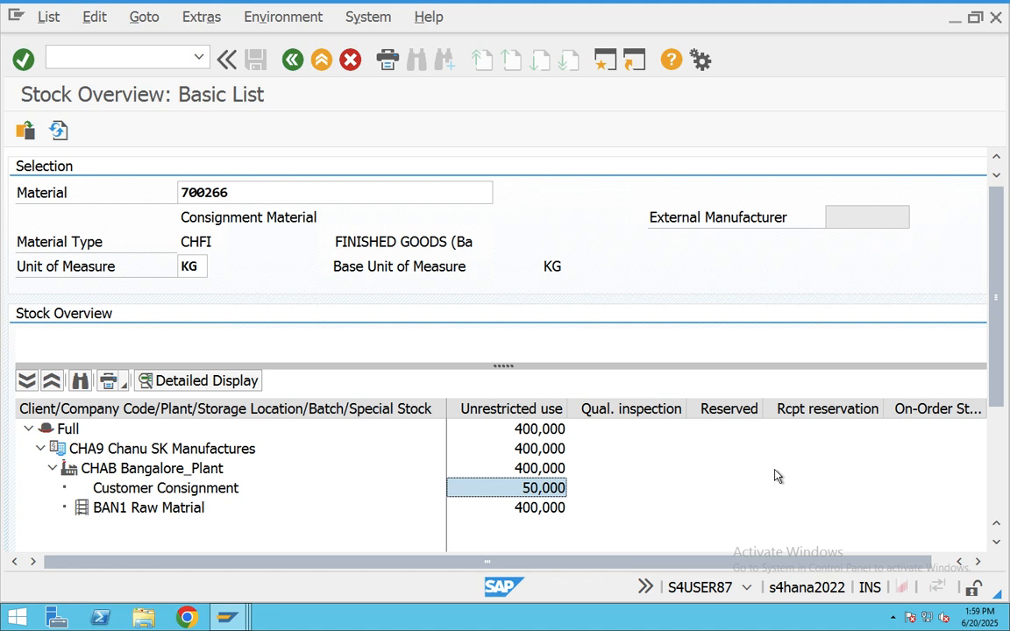
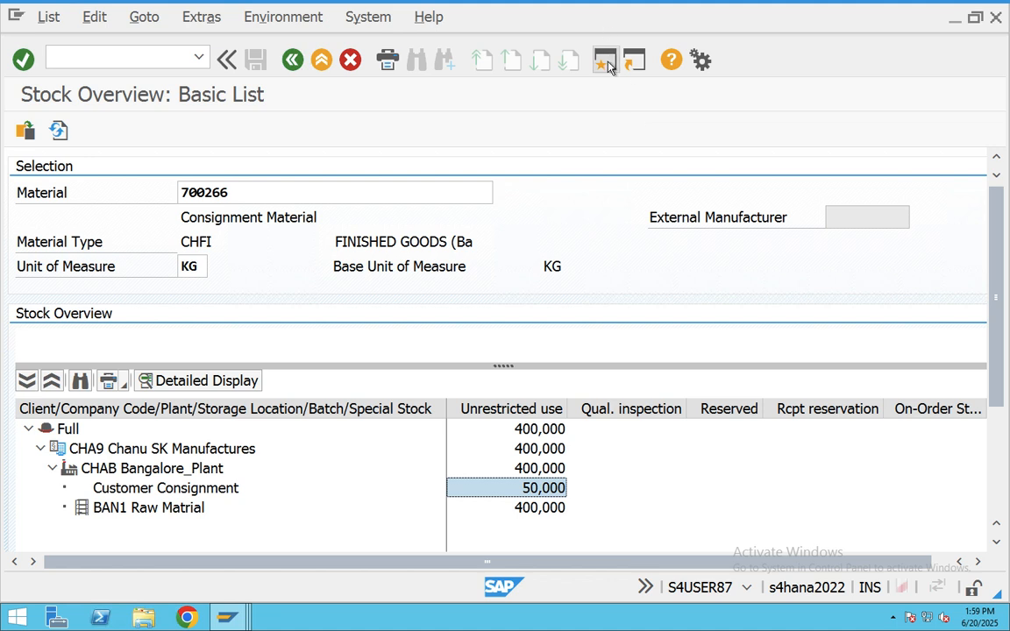
- Confirm material 700266's customer consignment stock reads 100,000 KG, then exit to the user menu
{"action": "left_click", "coordinate": [226, 618]}
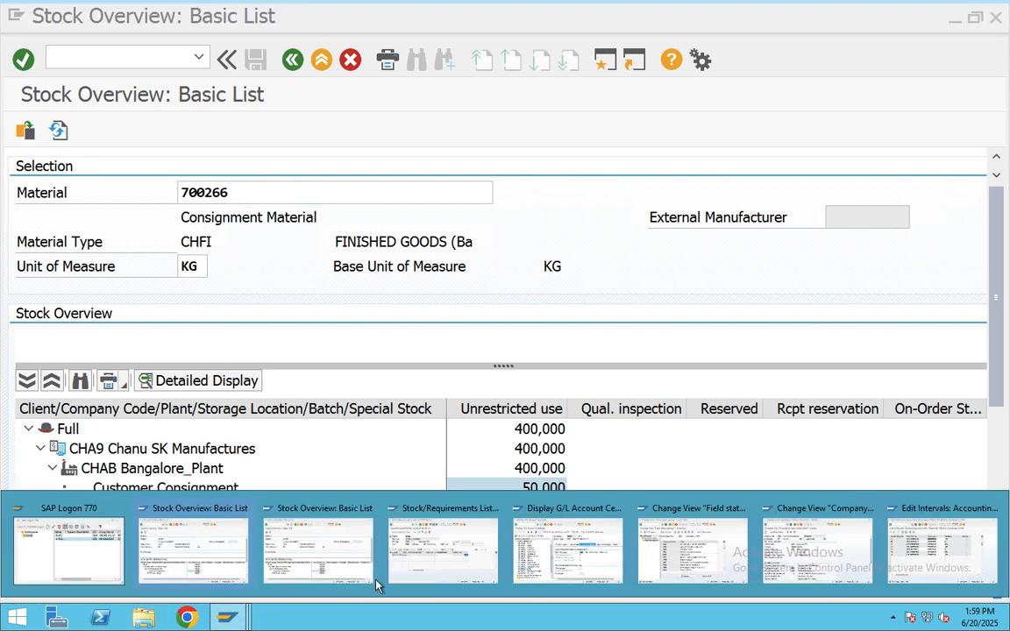
{"action": "left_click", "coordinate": [206, 552]}
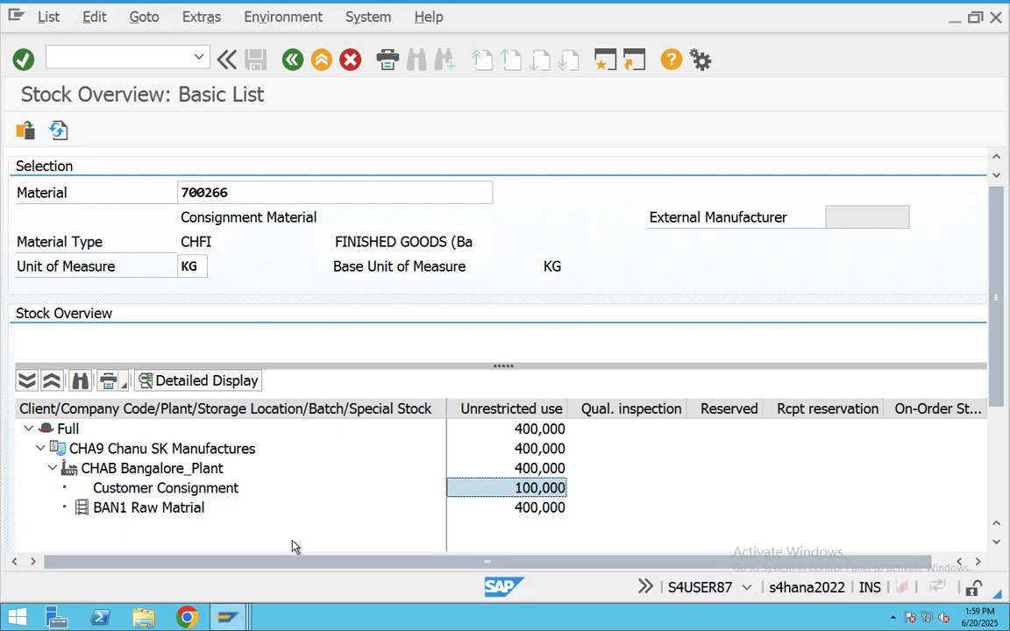
{"action": "left_click", "coordinate": [321, 62]}
- Run MD04 for material 700266 at CHAB, check 400 KG available and MRP type ND, then go back
{"action": "type", "text": "md04"}
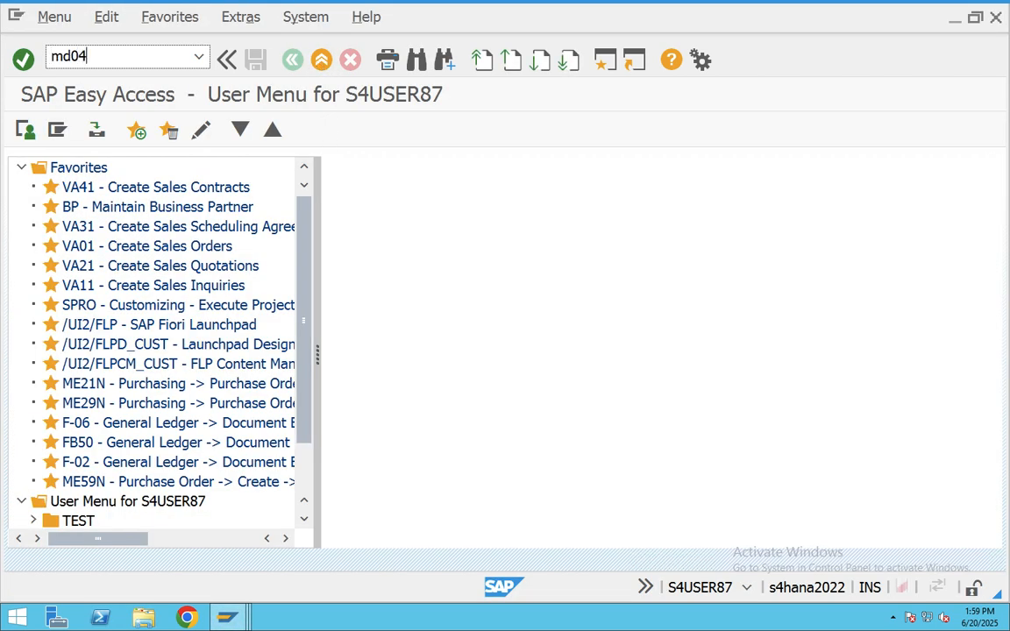
{"action": "key", "text": "Return"}
{"action": "key", "text": "Return"}
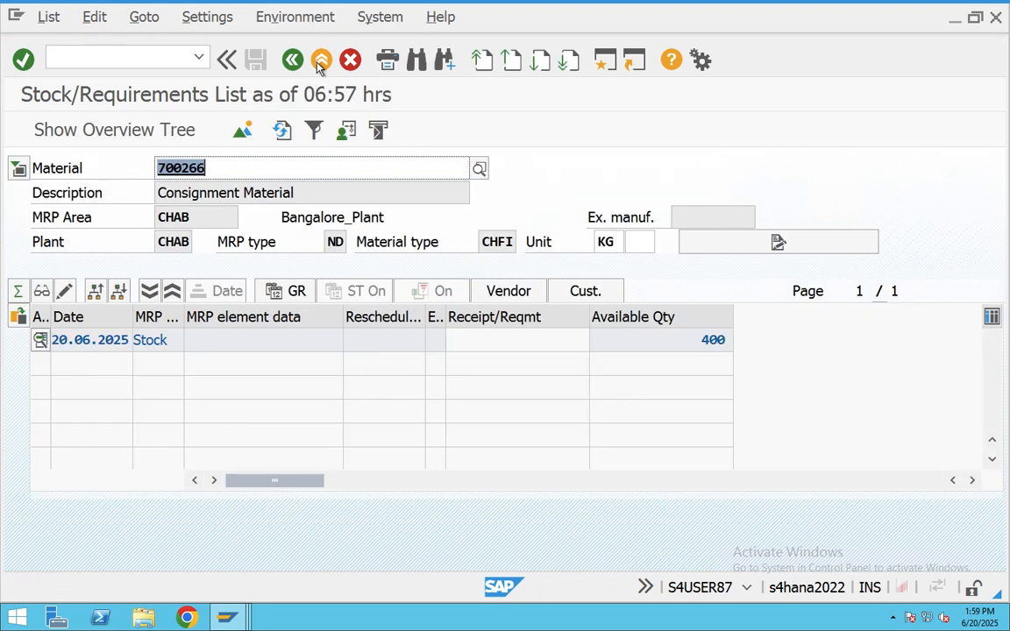
{"action": "double_click", "coordinate": [717, 342]}
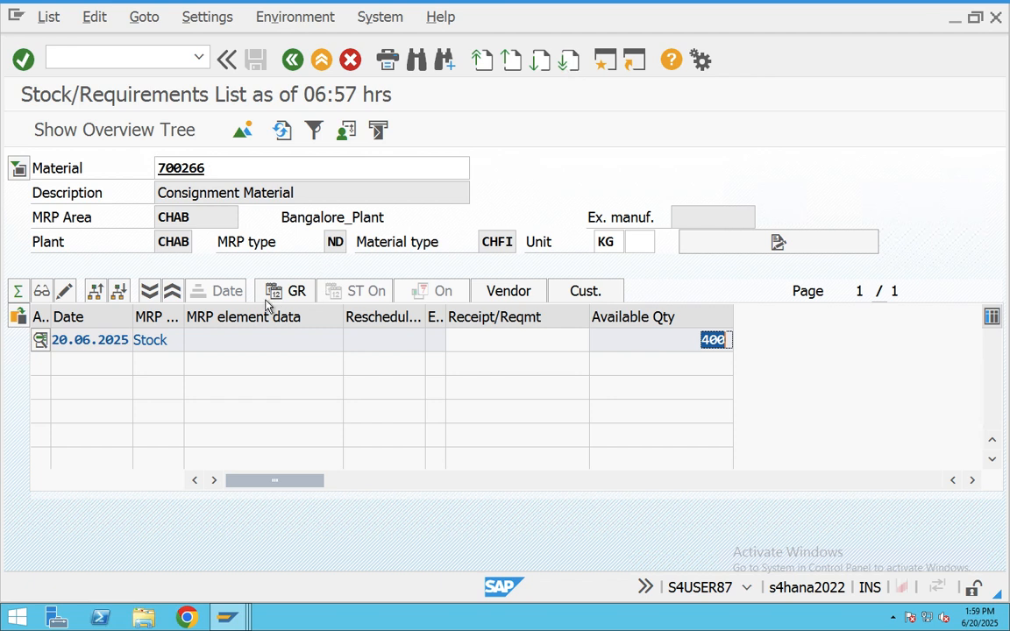
{"action": "left_click", "coordinate": [335, 242]}
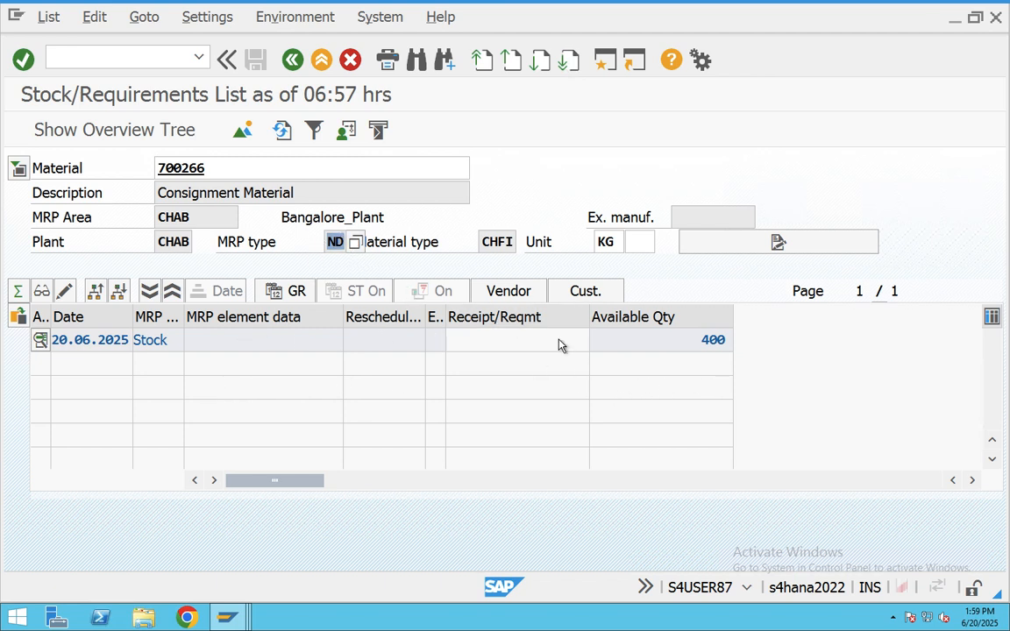
{"action": "left_click_drag", "start_coordinate": [673, 343], "coordinate": [748, 338]}
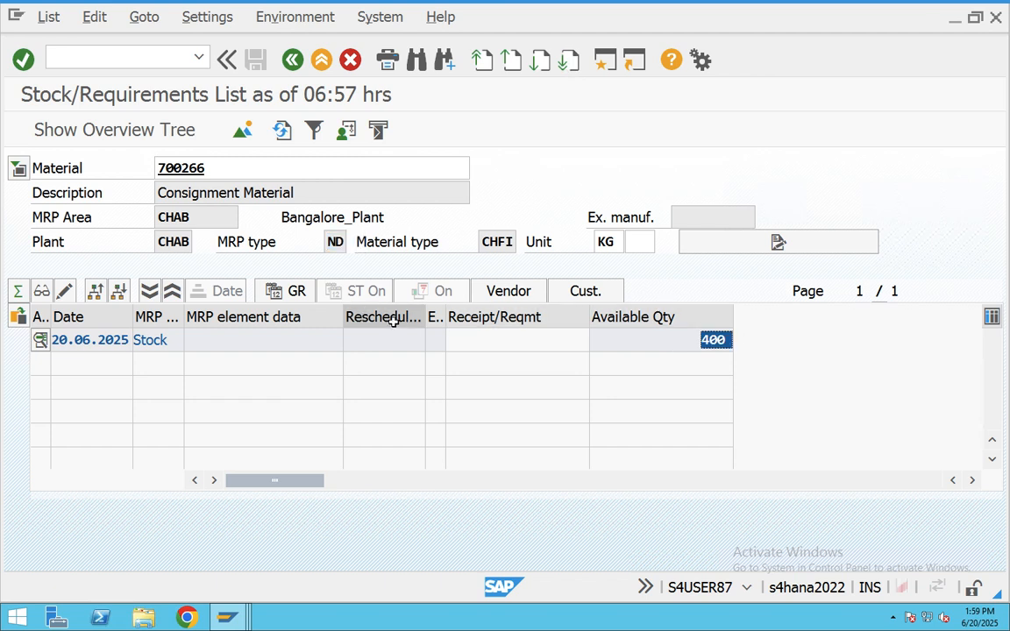
{"action": "left_click", "coordinate": [330, 242]}
{"action": "left_click", "coordinate": [345, 242]}
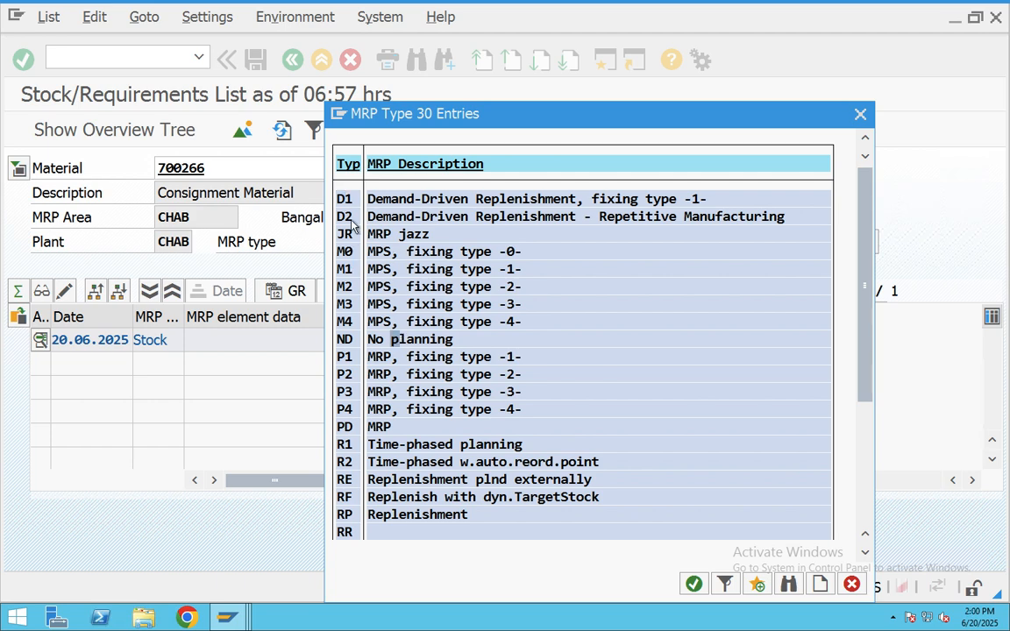
{"action": "left_click", "coordinate": [859, 115]}
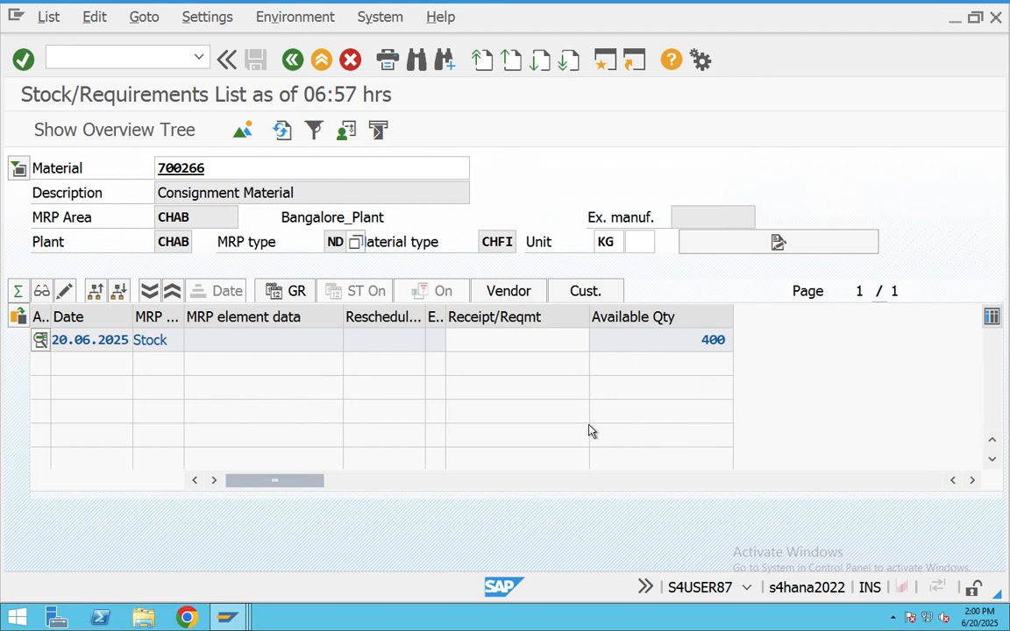
{"action": "left_click", "coordinate": [297, 62]}
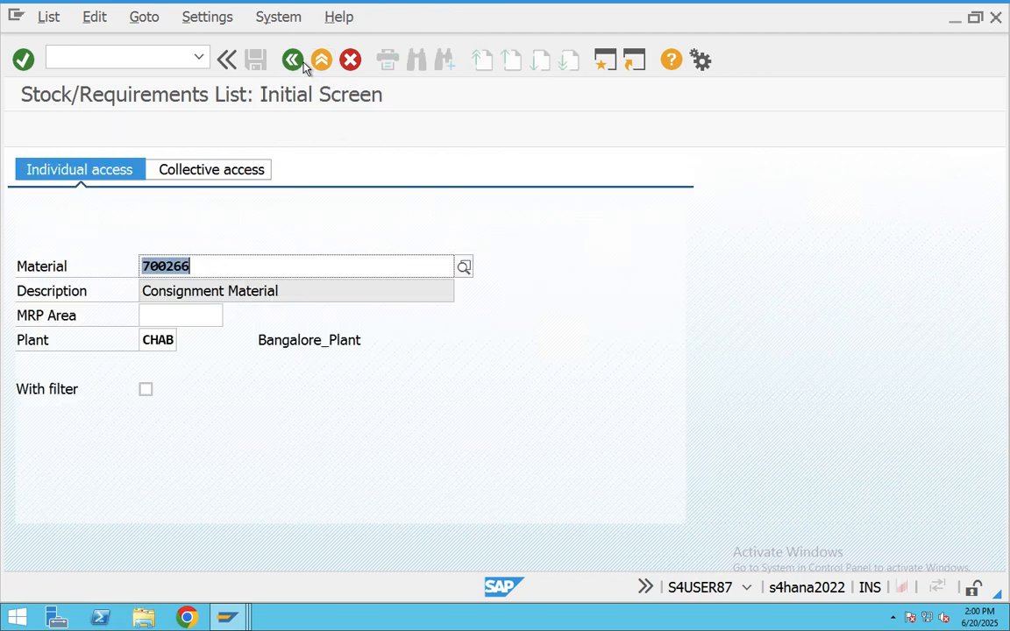
- Open the sales order types overview and compare the notes' KR Consignment Return and KRN lines
{"action": "left_click", "coordinate": [294, 62]}
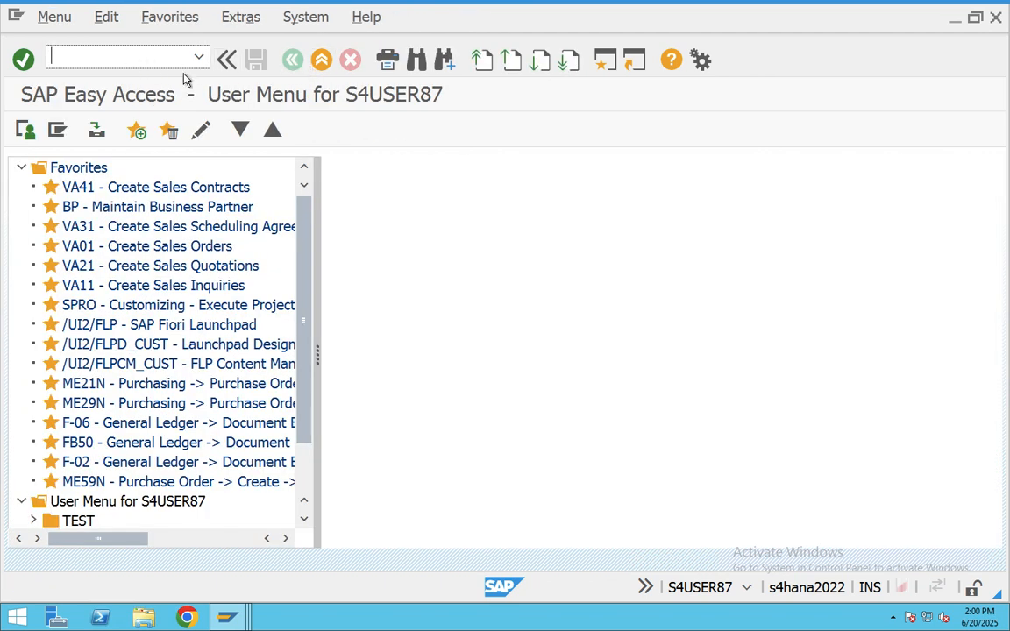
{"action": "type", "text": "vov8"}
{"action": "key", "text": "Return"}
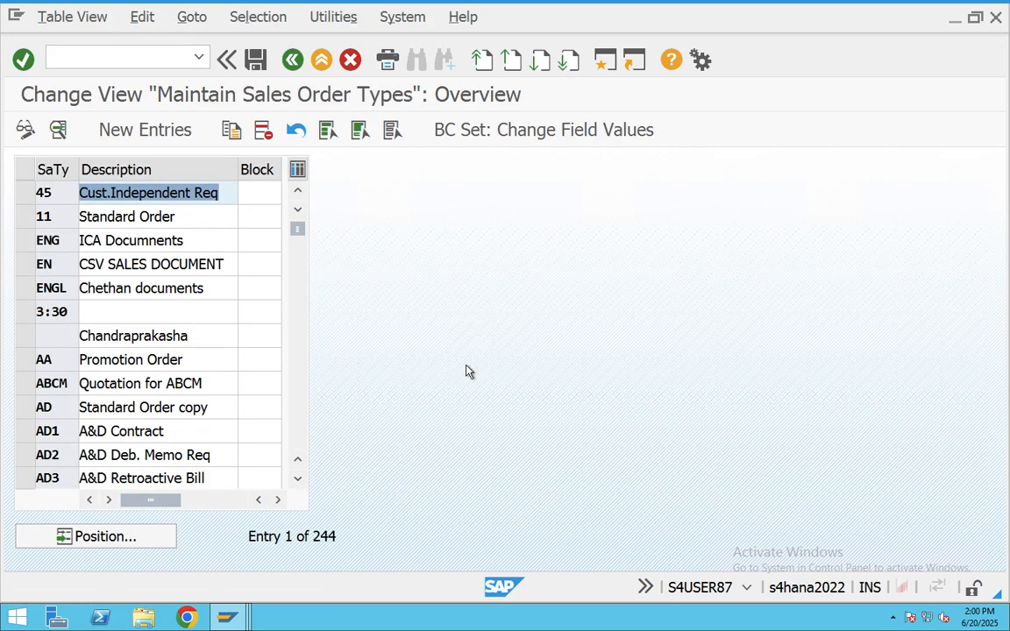
{"action": "key", "text": "super+Tab"}
{"action": "key", "text": "super+Tab"}
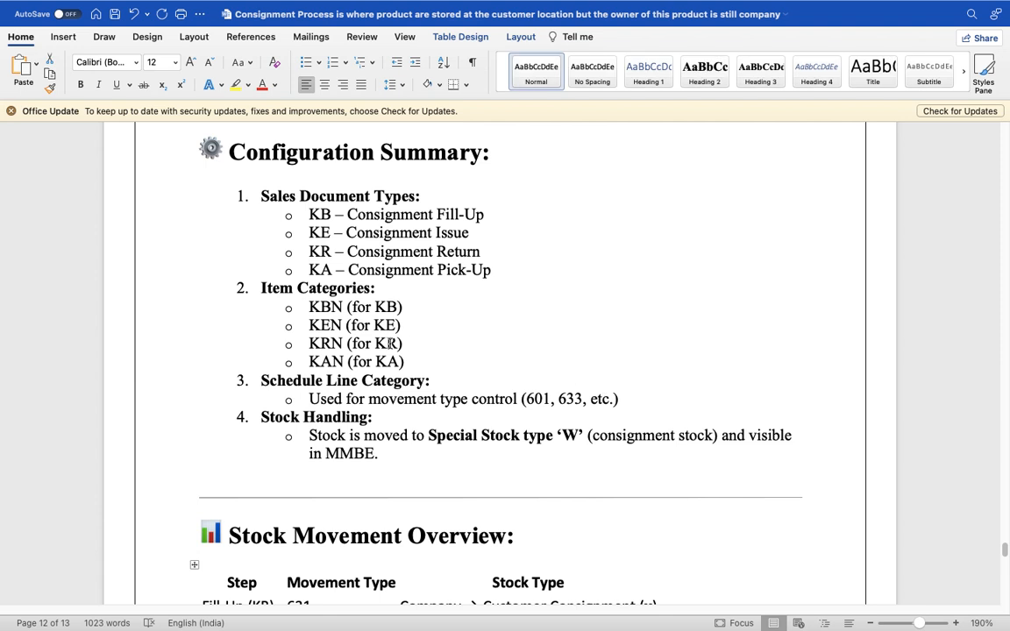
{"action": "triple_click", "coordinate": [391, 344]}
{"action": "left_click_drag", "start_coordinate": [480, 252], "coordinate": [363, 252]}
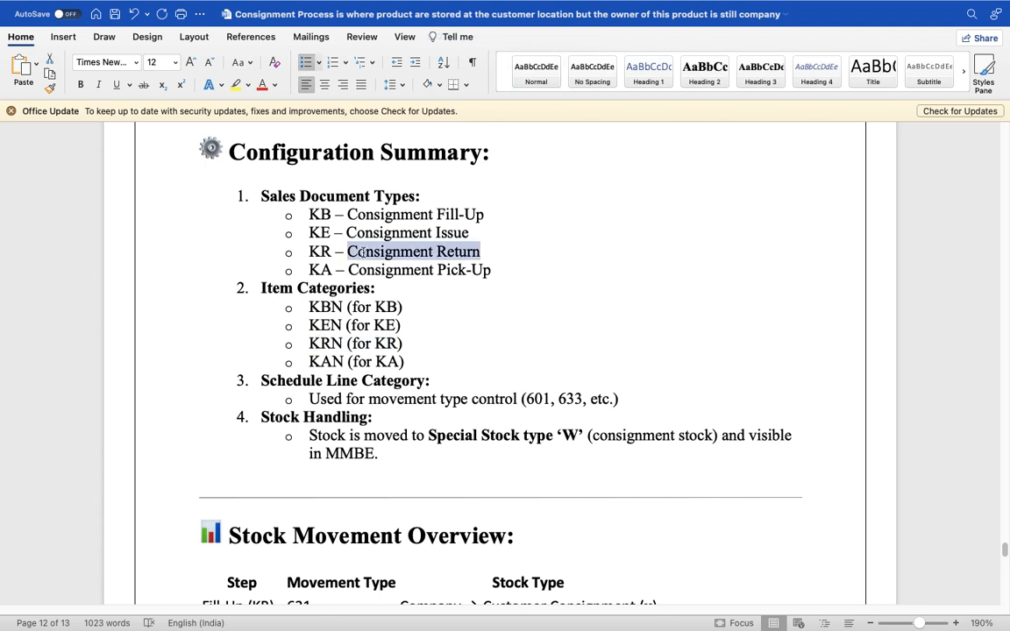
{"action": "triple_click", "coordinate": [363, 252]}
{"action": "key", "text": "super+Tab"}
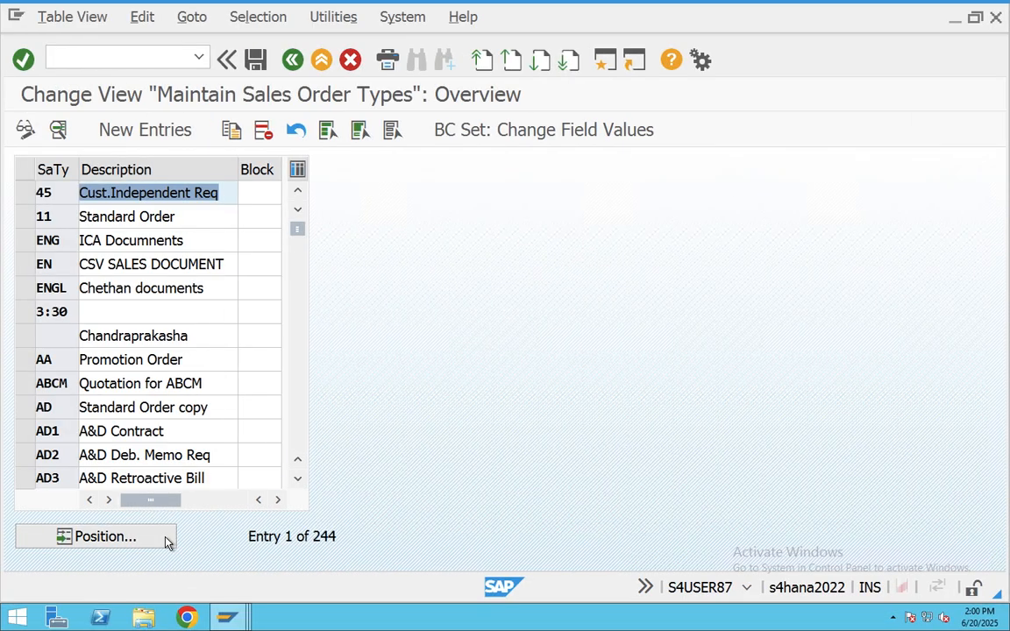
- Position the sales order types list on KR and open the Consignment Returns details
{"action": "left_click", "coordinate": [169, 537]}
{"action": "type", "text": "KR"}
{"action": "key", "text": "Return"}
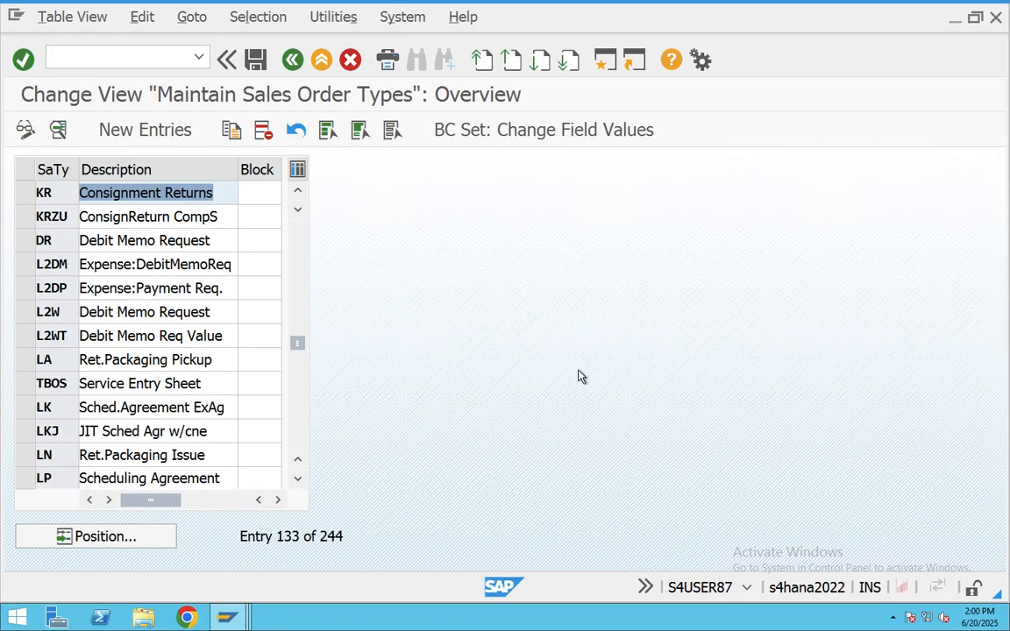
{"action": "left_click", "coordinate": [115, 185]}
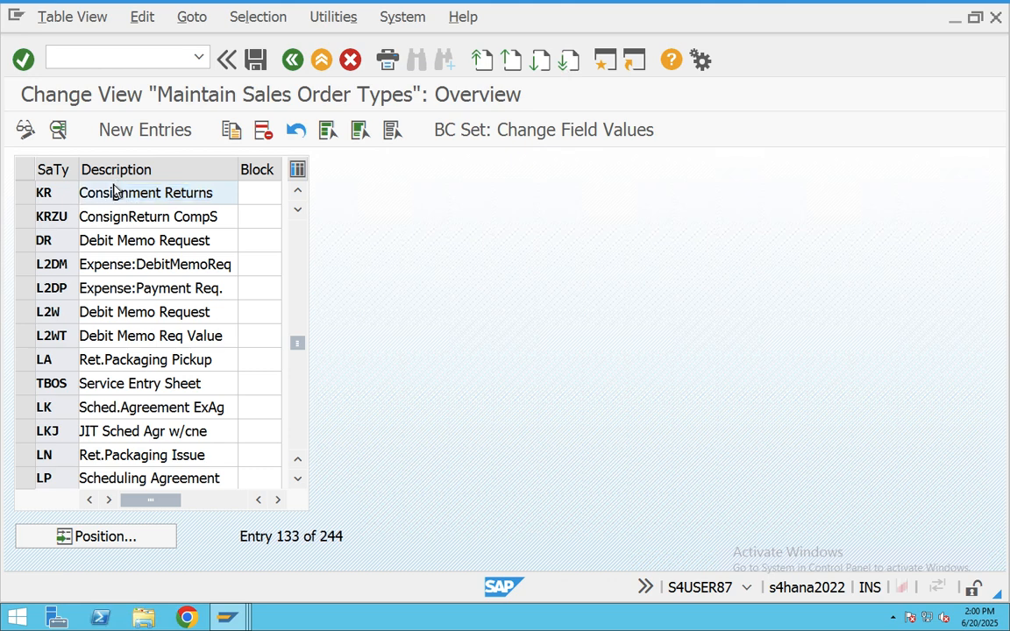
{"action": "double_click", "coordinate": [115, 190]}
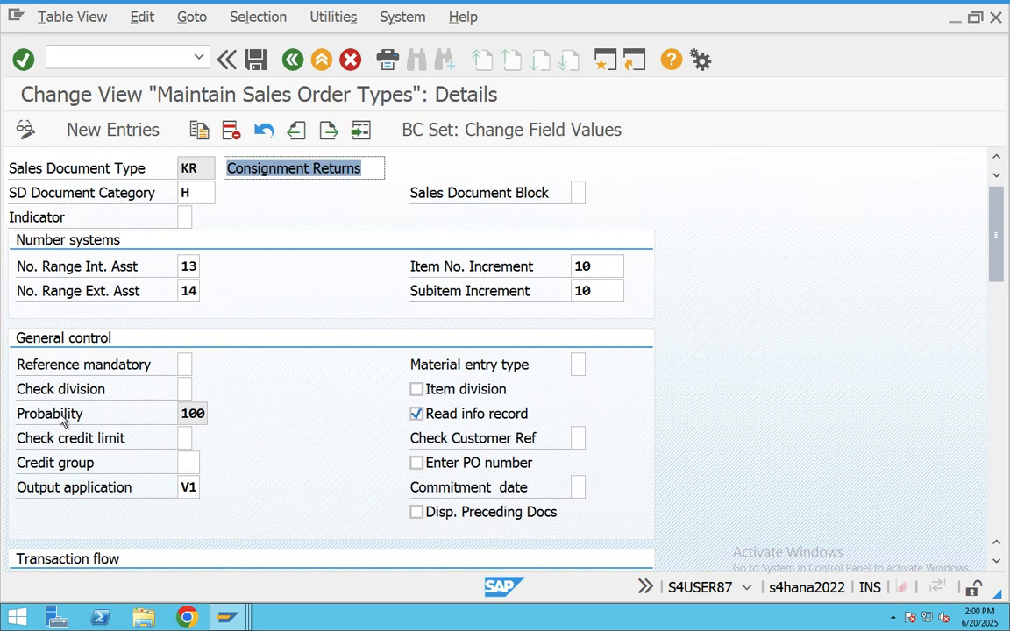
- Check KR's returns delivery type LR and billing type RE, then back out to the user menu
{"action": "scroll", "coordinate": [75, 419], "scroll_direction": "down", "scroll_amount": 5}
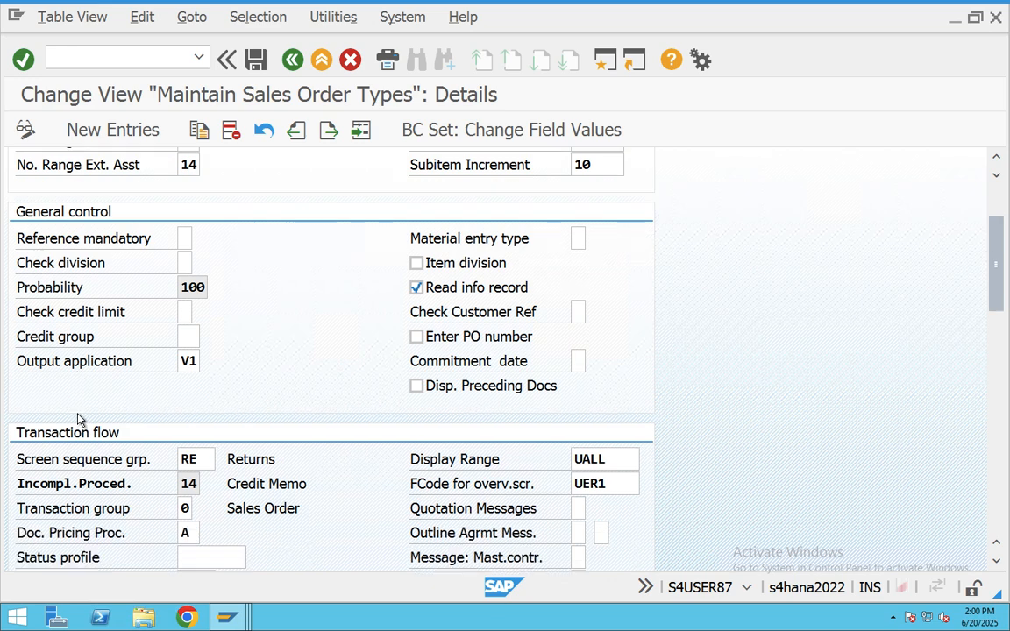
{"action": "scroll", "coordinate": [77, 420], "scroll_direction": "down", "scroll_amount": 6}
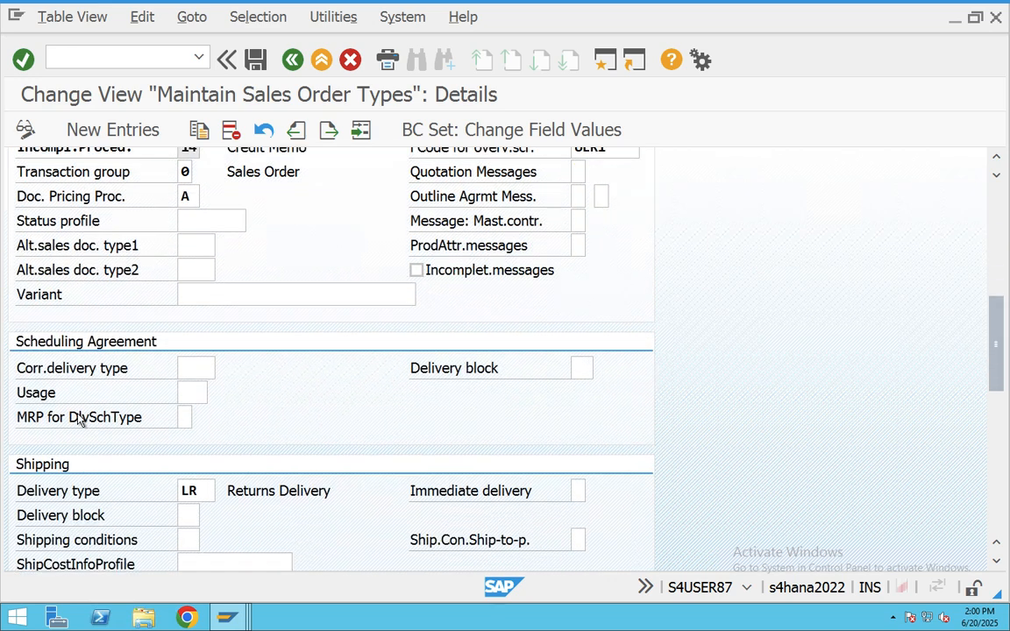
{"action": "scroll", "coordinate": [79, 420], "scroll_direction": "down", "scroll_amount": 1}
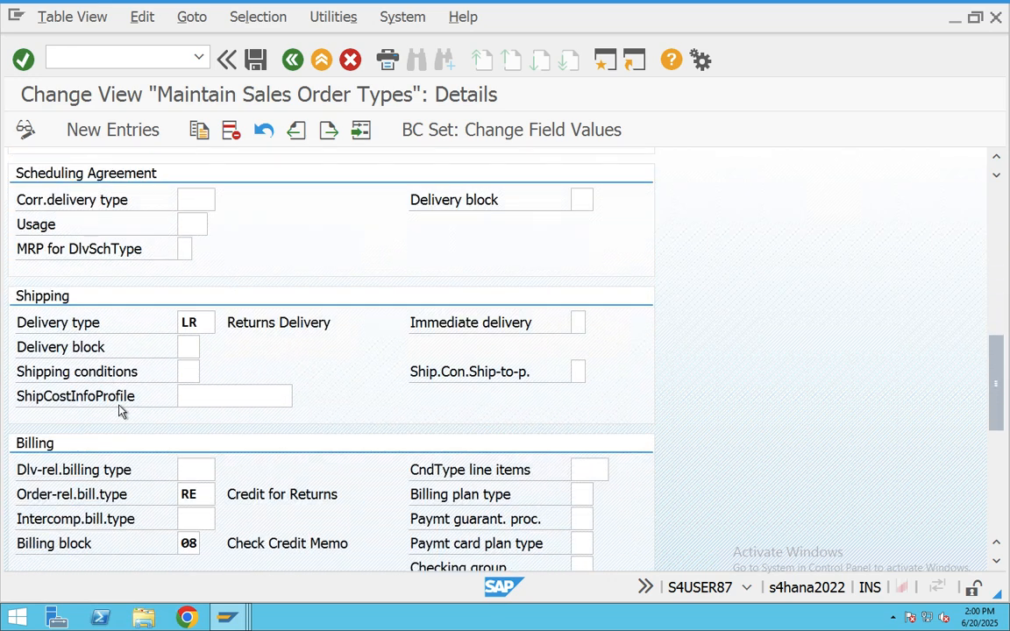
{"action": "double_click", "coordinate": [199, 326]}
{"action": "double_click", "coordinate": [205, 494]}
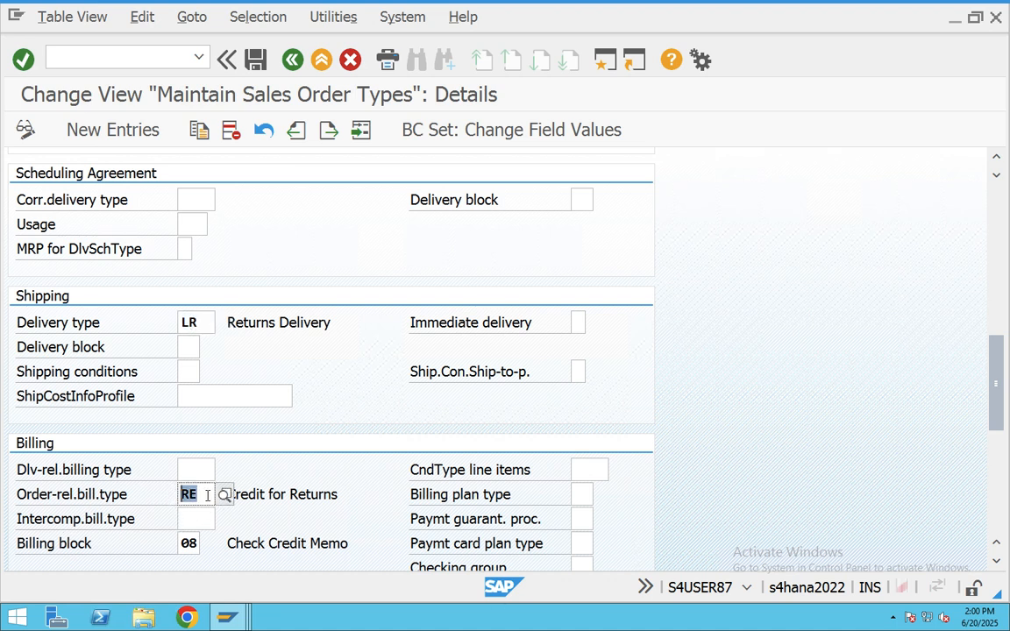
{"action": "scroll", "coordinate": [218, 412], "scroll_direction": "up", "scroll_amount": 1}
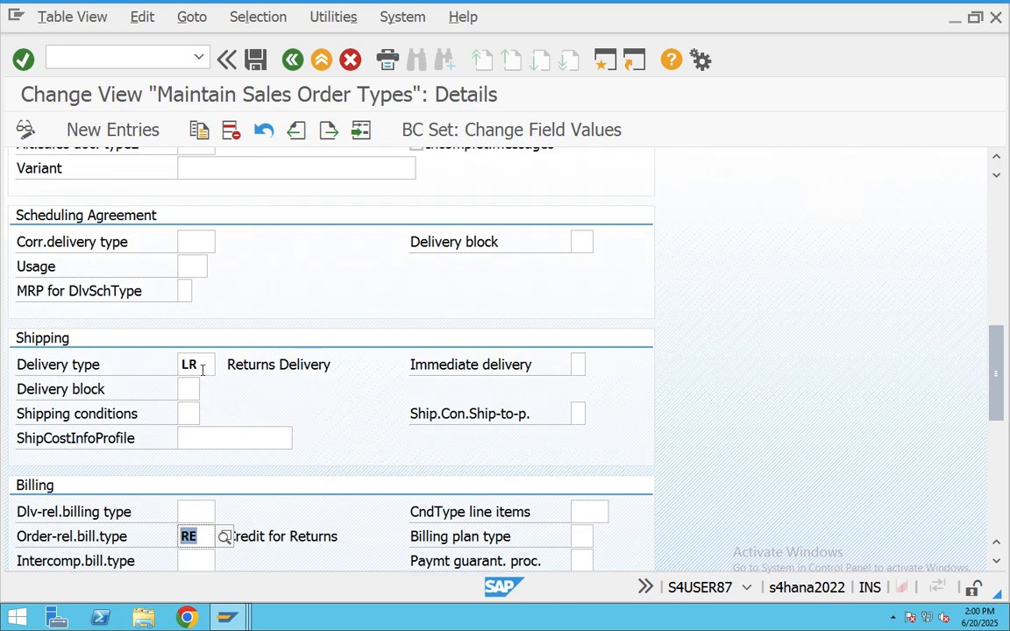
{"action": "double_click", "coordinate": [195, 365]}
{"action": "scroll", "coordinate": [123, 417], "scroll_direction": "up", "scroll_amount": 7}
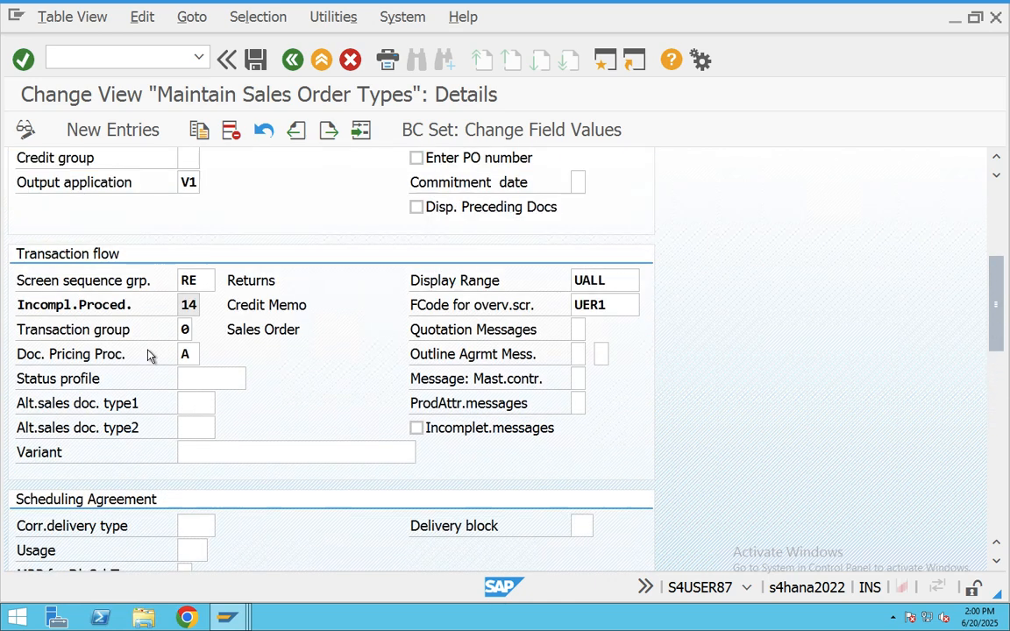
{"action": "scroll", "coordinate": [147, 354], "scroll_direction": "up", "scroll_amount": 1}
{"action": "scroll", "coordinate": [186, 293], "scroll_direction": "up", "scroll_amount": 7}
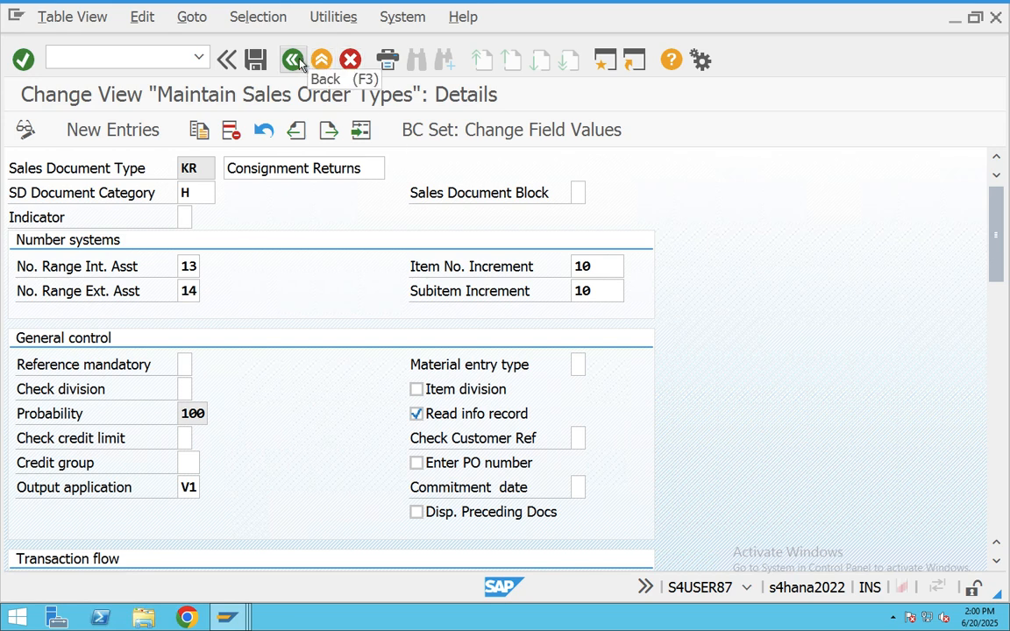
{"action": "left_click", "coordinate": [295, 60]}
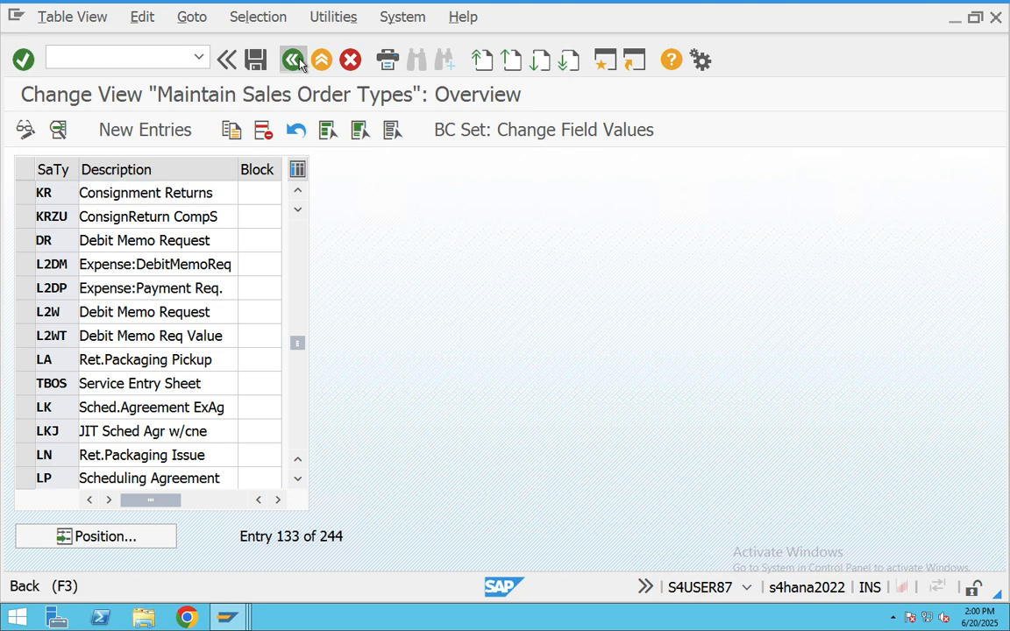
{"action": "left_click", "coordinate": [294, 60]}
- In VOV4, check that order type KR with item category group NORM defaults to KRN
{"action": "type", "text": "VOV"}
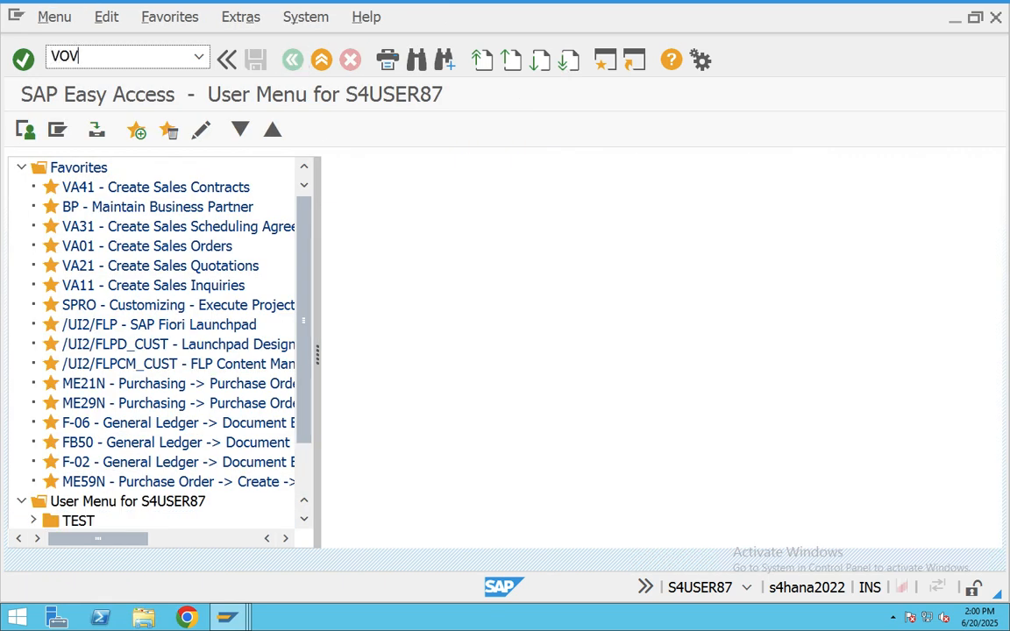
{"action": "type", "text": "4"}
{"action": "key", "text": "Return"}
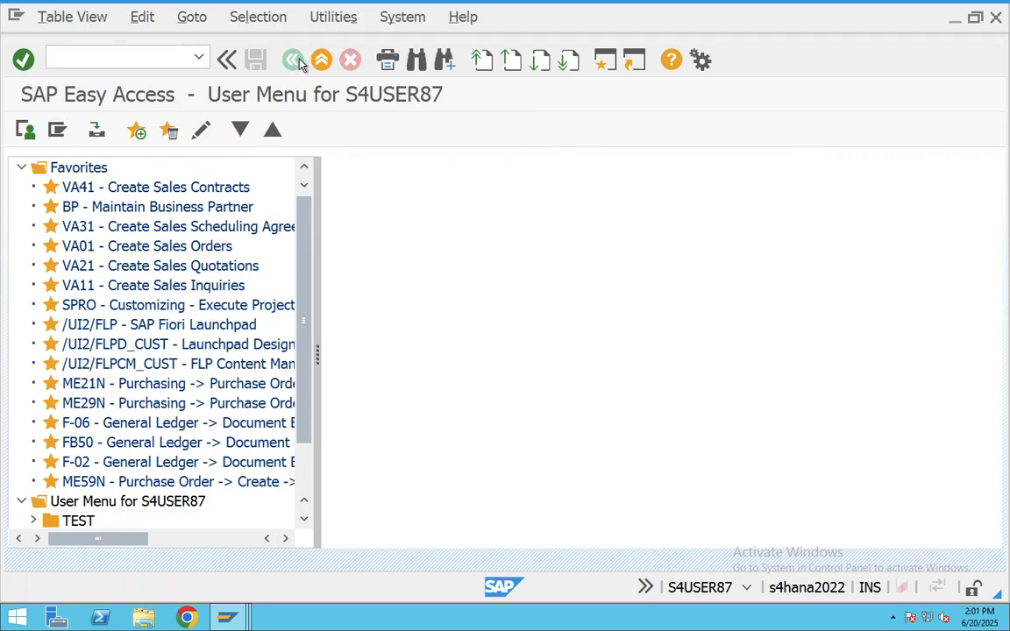
{"action": "left_click", "coordinate": [129, 538]}
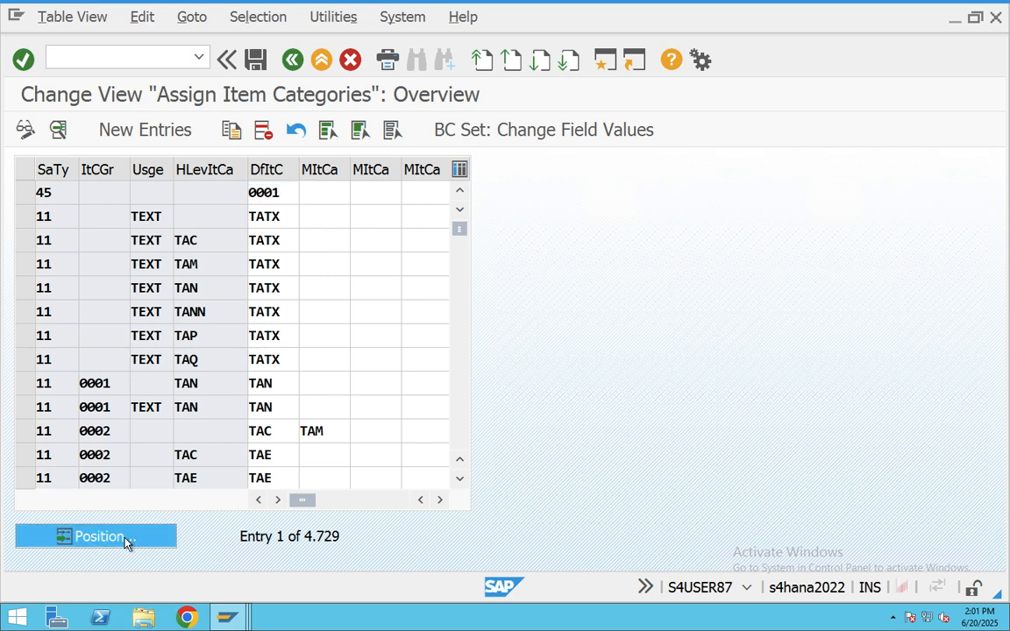
{"action": "type", "text": "kr"}
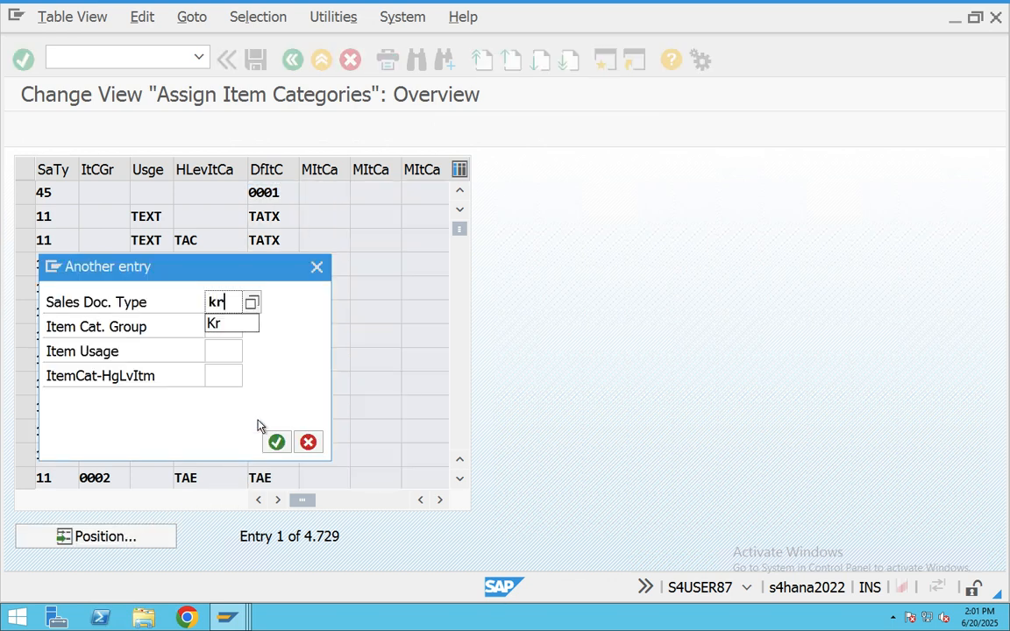
{"action": "key", "text": "Return"}
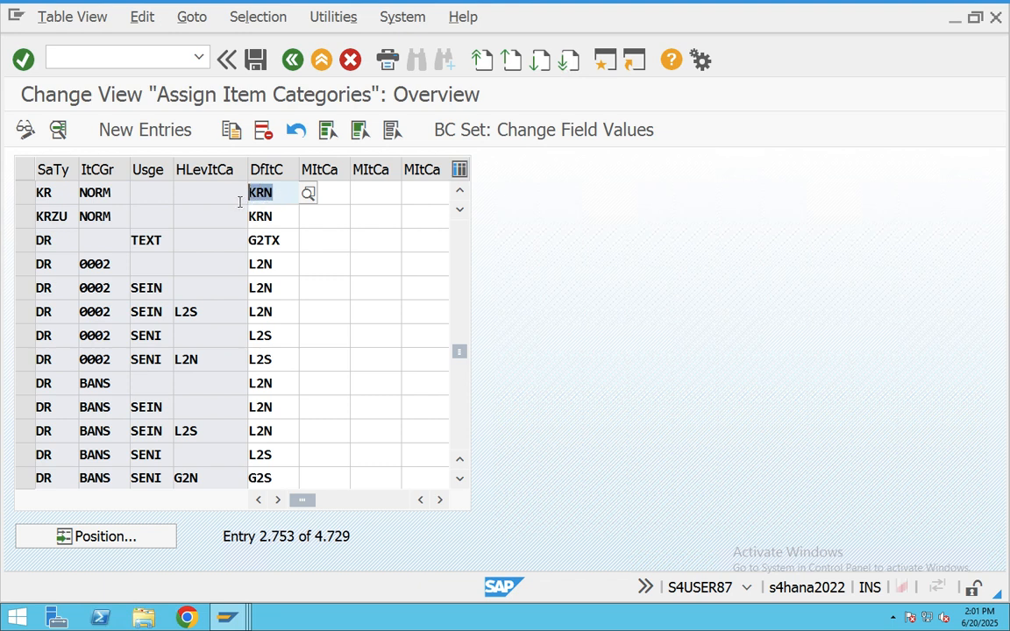
{"action": "left_click", "coordinate": [24, 193]}
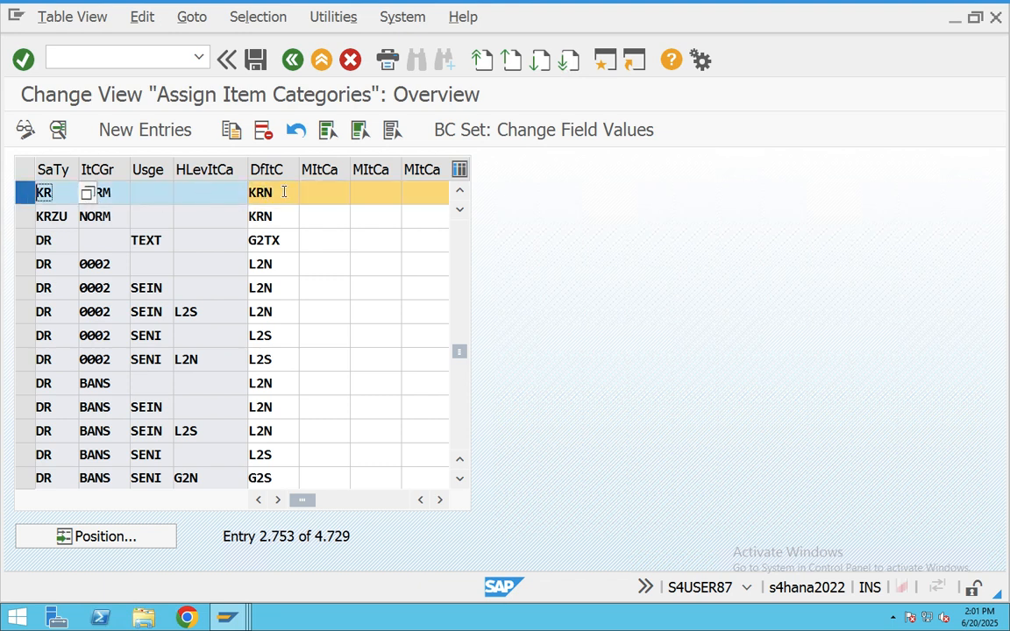
{"action": "left_click", "coordinate": [293, 60]}
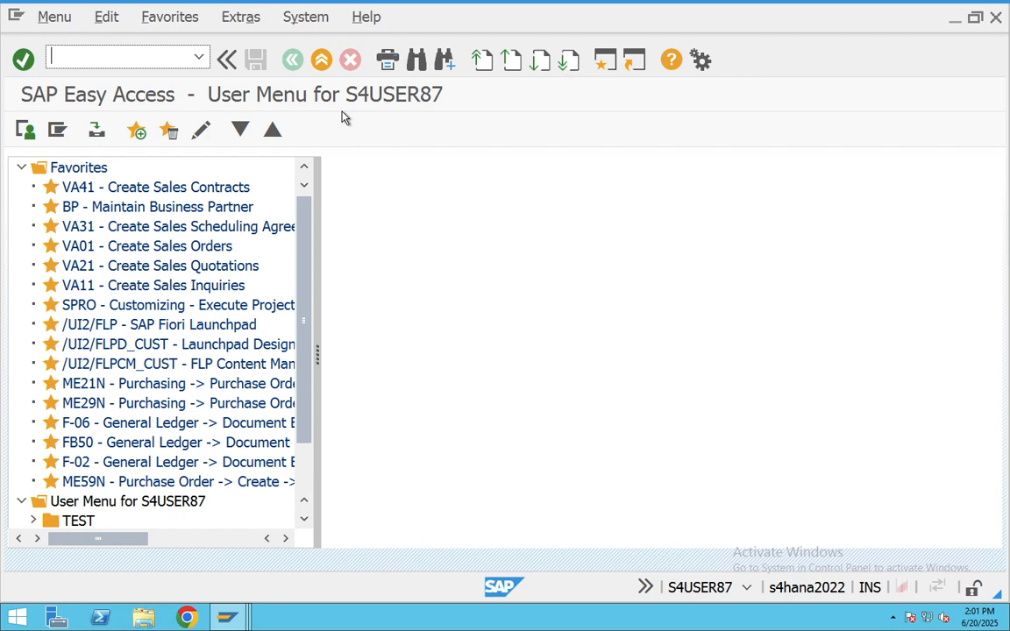
- Confirm in the schedule line assignments that item category KRN maps to D0
{"action": "type", "text": "VOV5"}
{"action": "key", "text": "Return"}
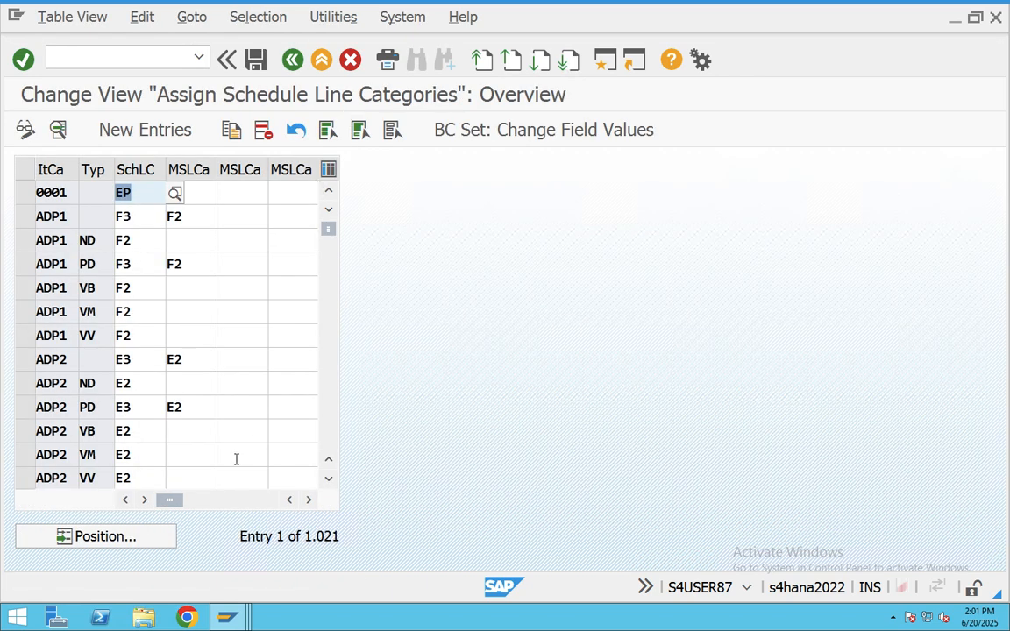
{"action": "left_click", "coordinate": [132, 542]}
{"action": "type", "text": "K"}
{"action": "key", "text": "Return"}
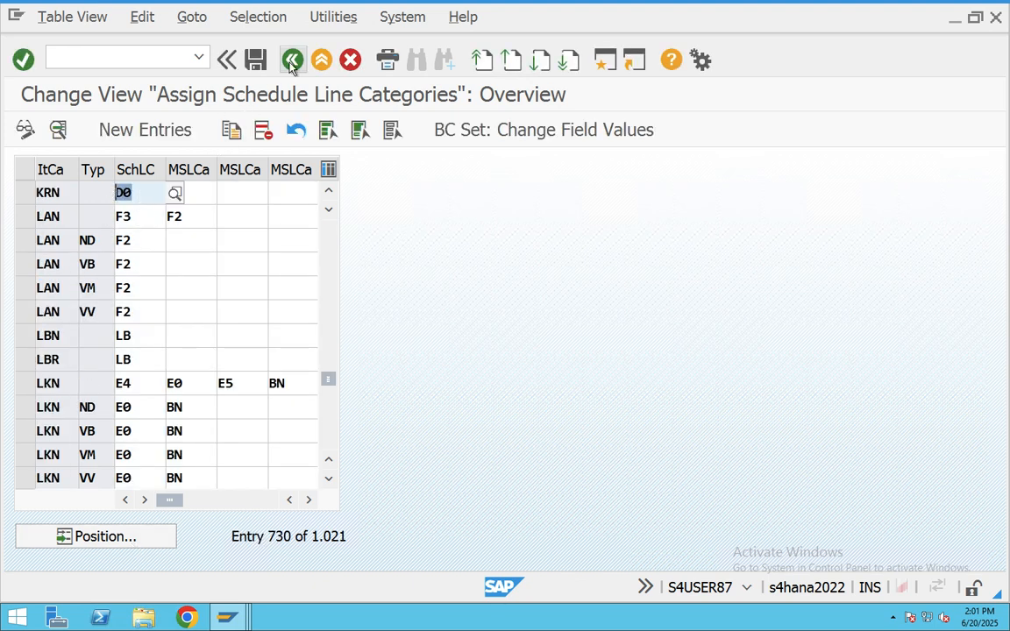
{"action": "left_click", "coordinate": [292, 61]}
{"action": "type", "text": "V"}
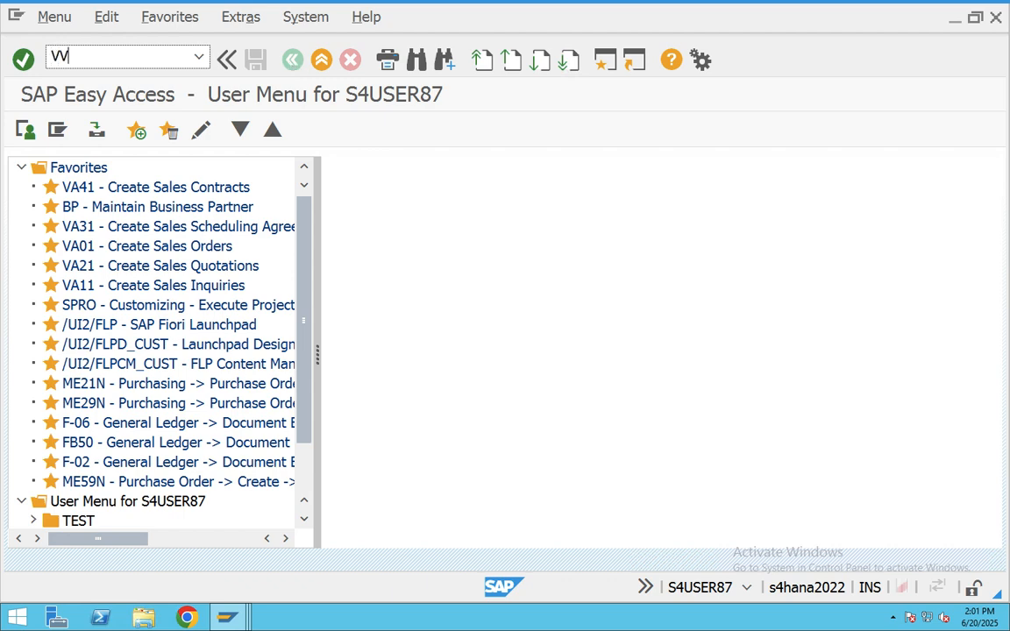
{"action": "type", "text": "OV6"}
- Look up schedule line category D0 Consignment Returns, confirm movement type 634, then exit
{"action": "key", "text": "Return"}
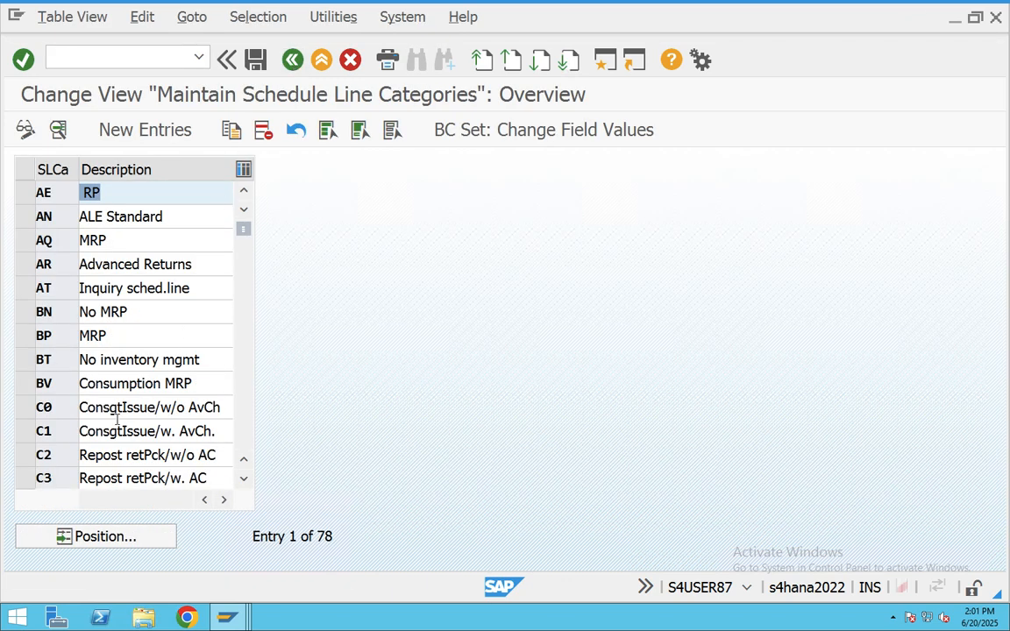
{"action": "left_click", "coordinate": [106, 537]}
{"action": "type", "text": "D"}
{"action": "key", "text": "Return"}
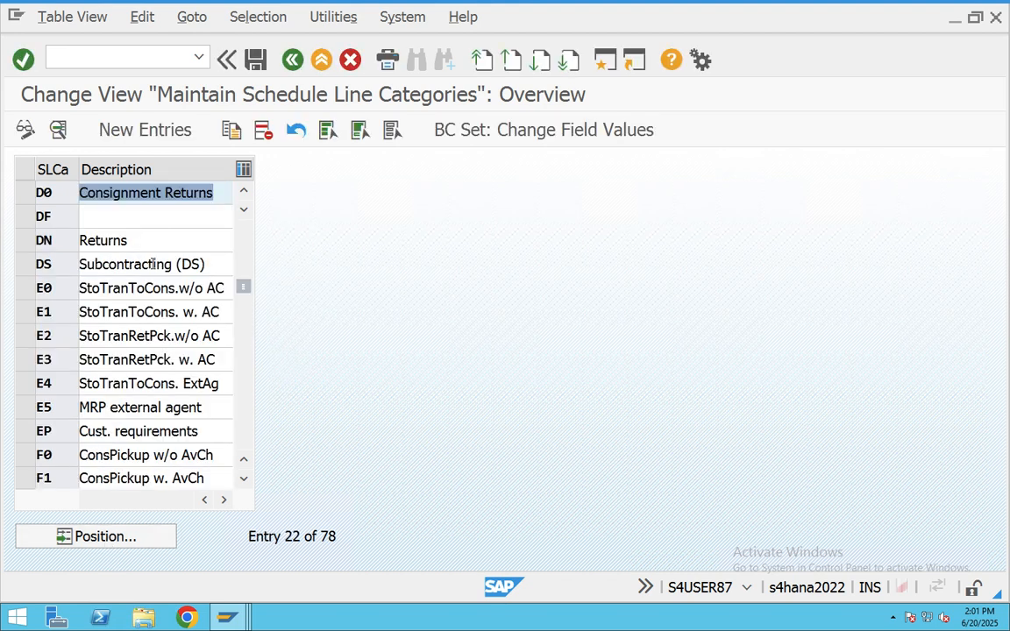
{"action": "double_click", "coordinate": [156, 194]}
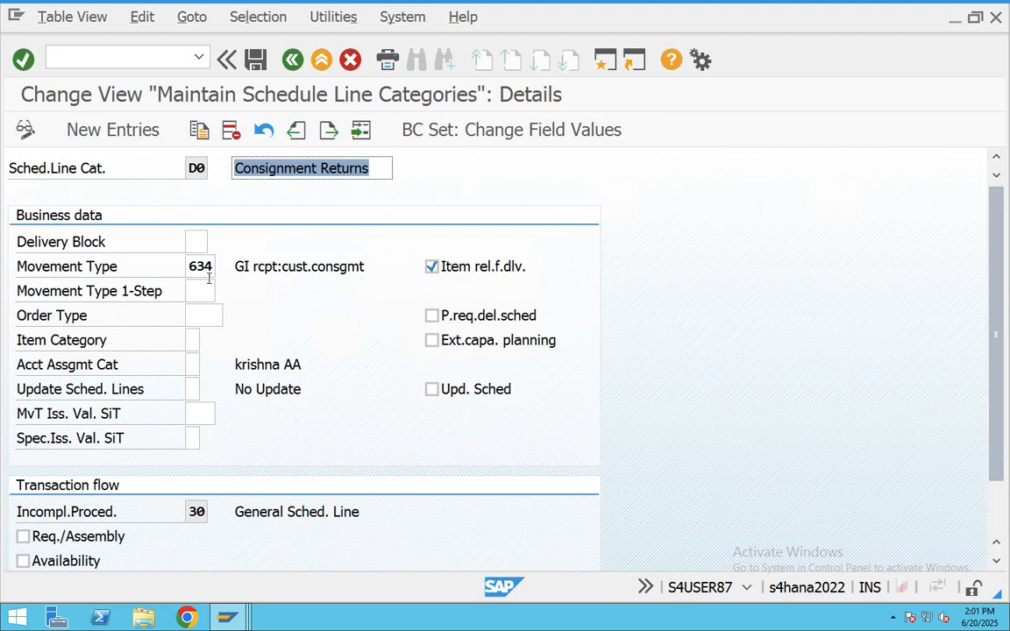
{"action": "double_click", "coordinate": [208, 267]}
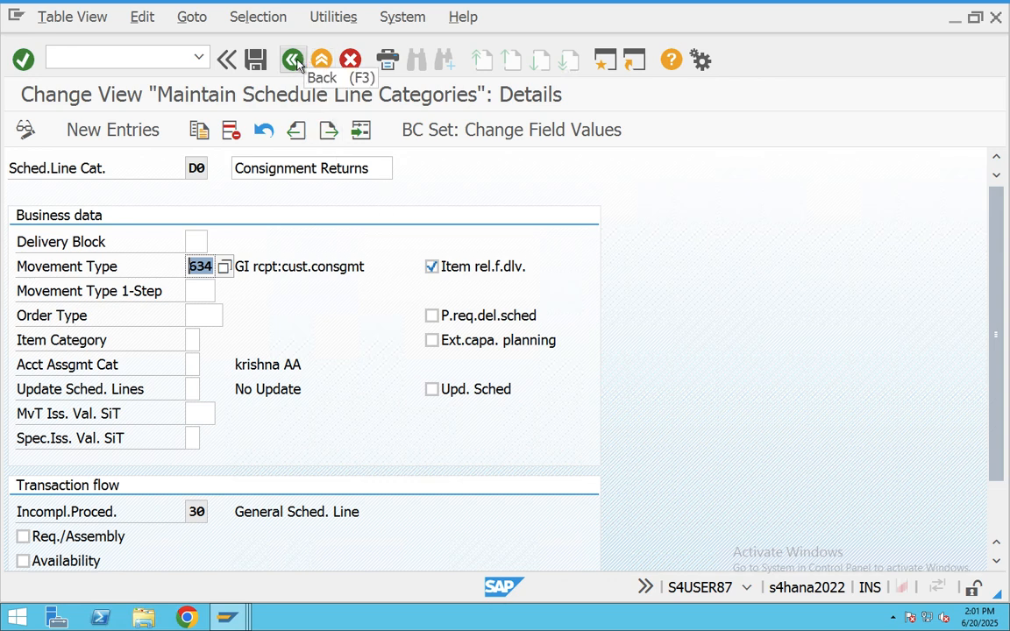
{"action": "left_click", "coordinate": [324, 61]}
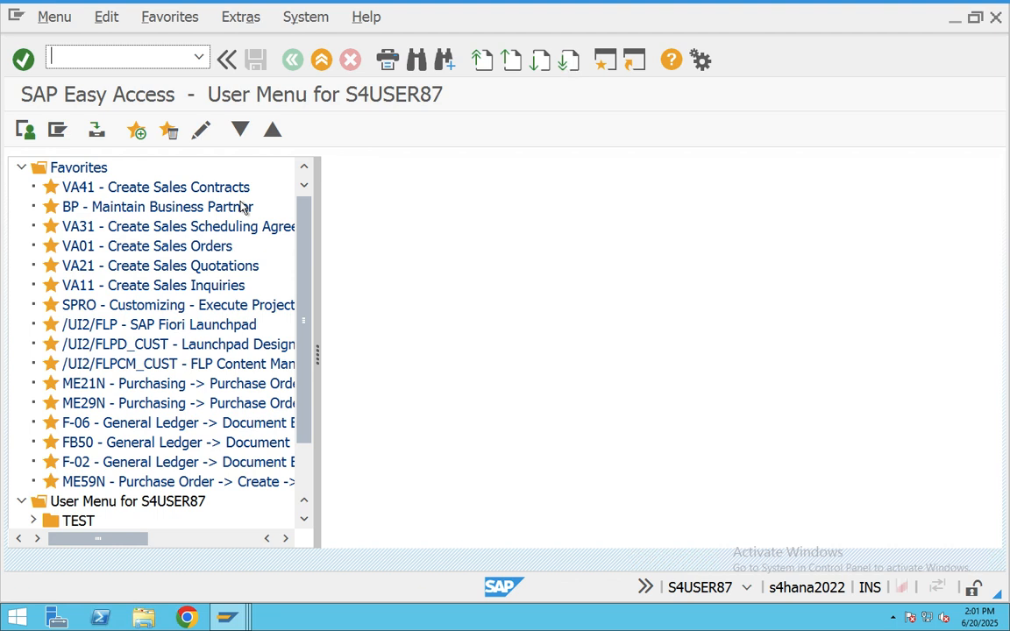
- Start VA01 with order type KR and view the V1502 error for sales area CHSO/C*/C*
{"action": "type", "text": "VA01"}
{"action": "key", "text": "Return"}
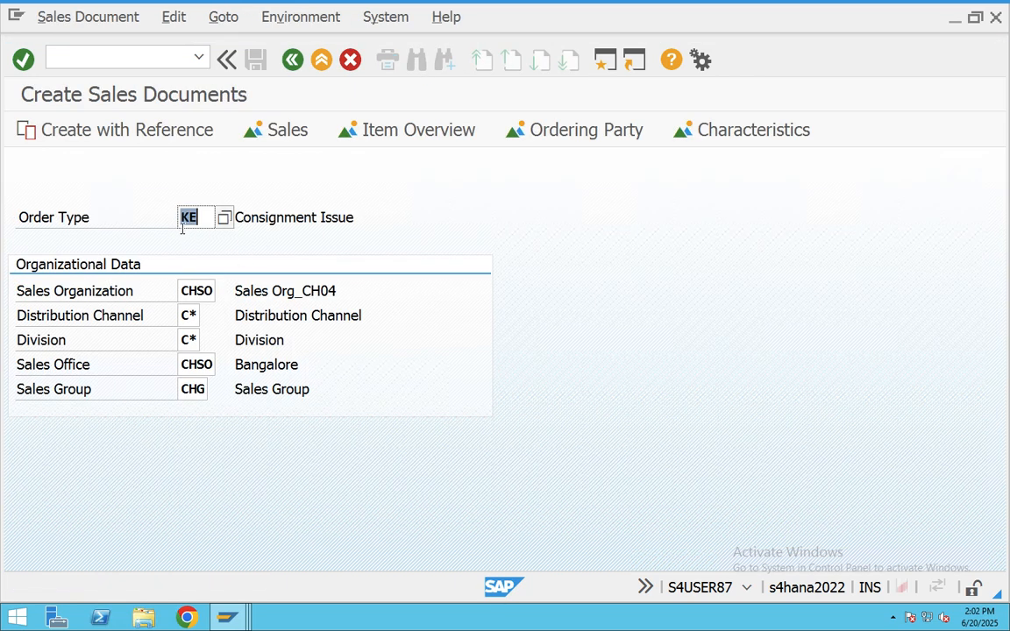
{"action": "key", "text": "BackSpace"}
{"action": "type", "text": "KR"}
{"action": "key", "text": "Return"}
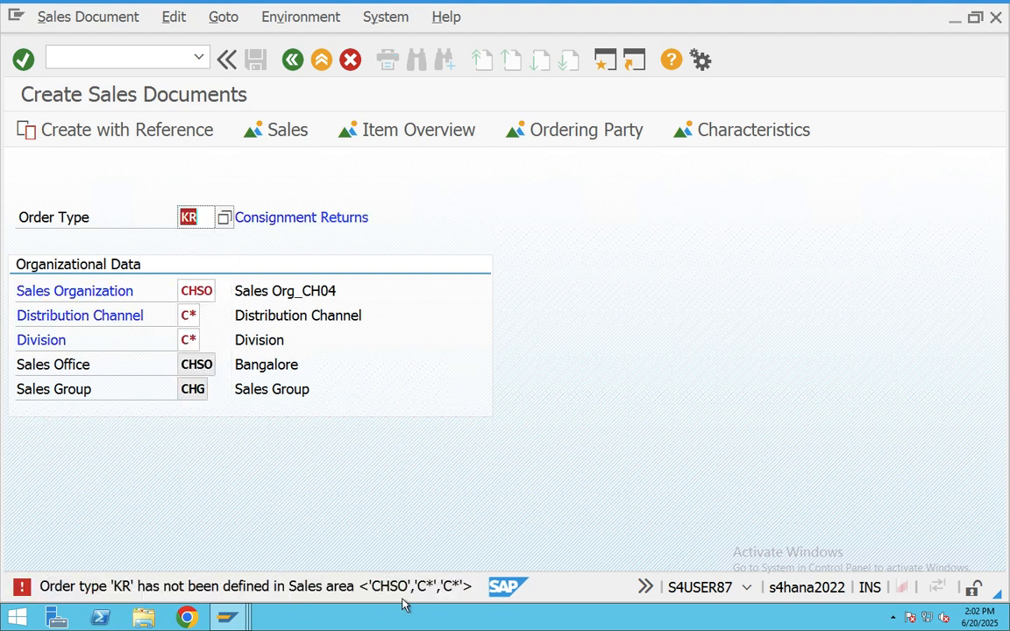
{"action": "left_click", "coordinate": [377, 593]}
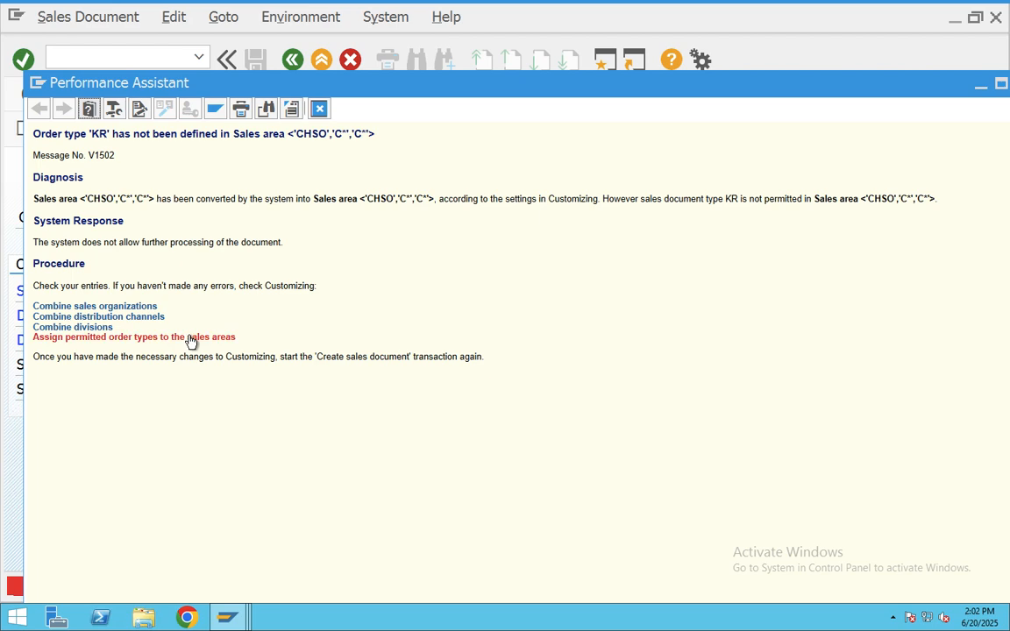
- Open the permitted order types table (OVAZ) and position it on sales organization CHSO
{"action": "left_click", "coordinate": [190, 340]}
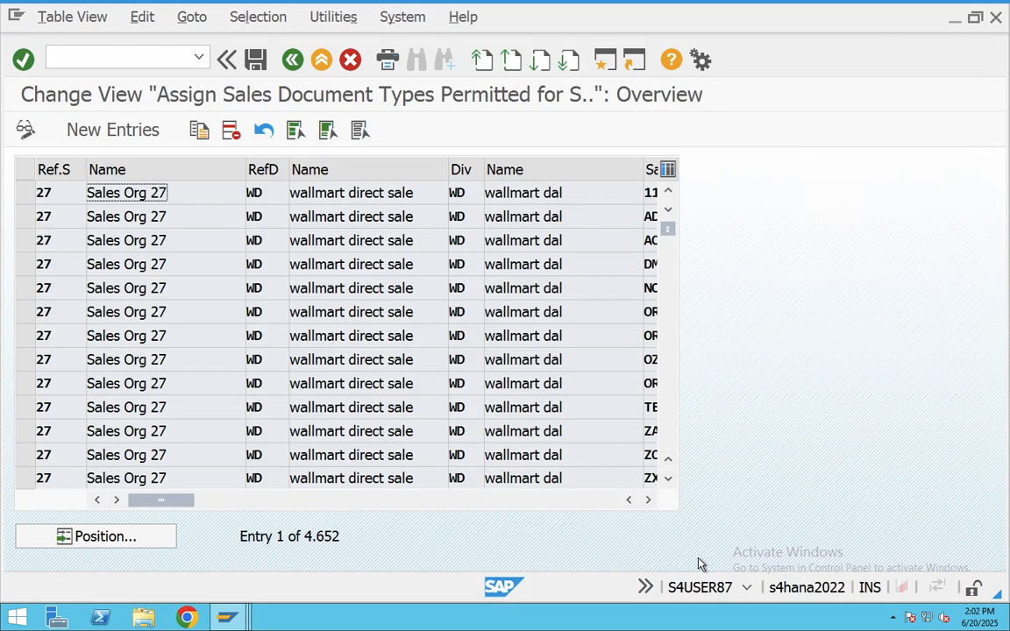
{"action": "left_click", "coordinate": [748, 590]}
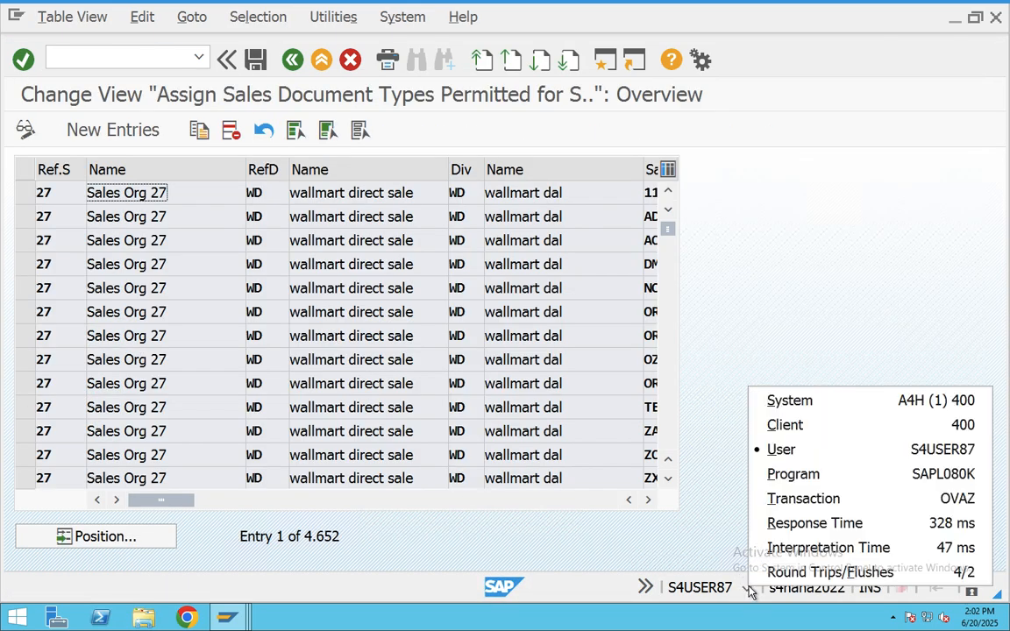
{"action": "left_click", "coordinate": [943, 499]}
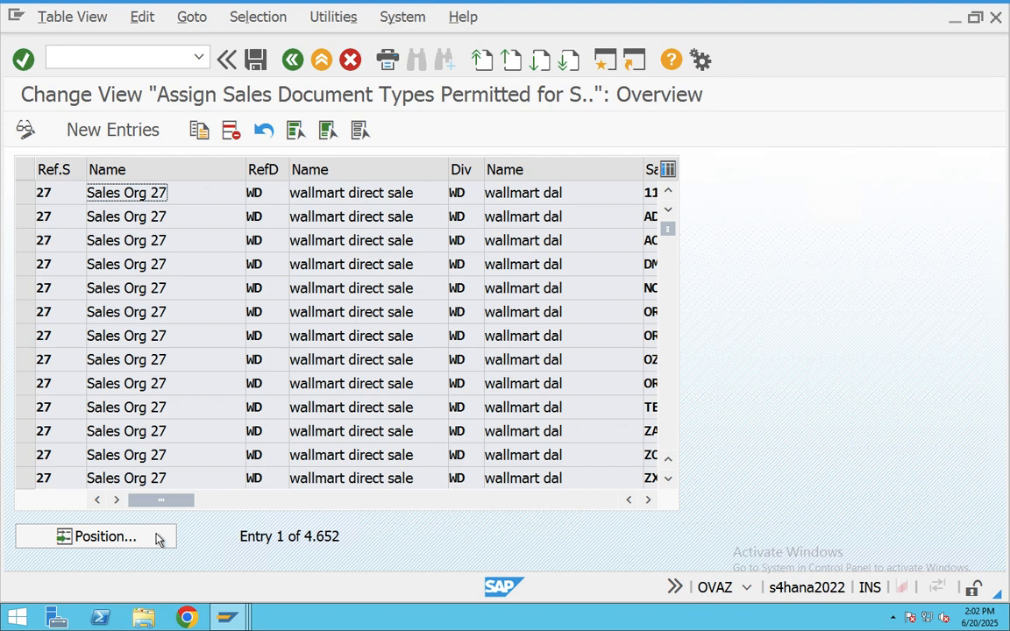
{"action": "left_click", "coordinate": [95, 537]}
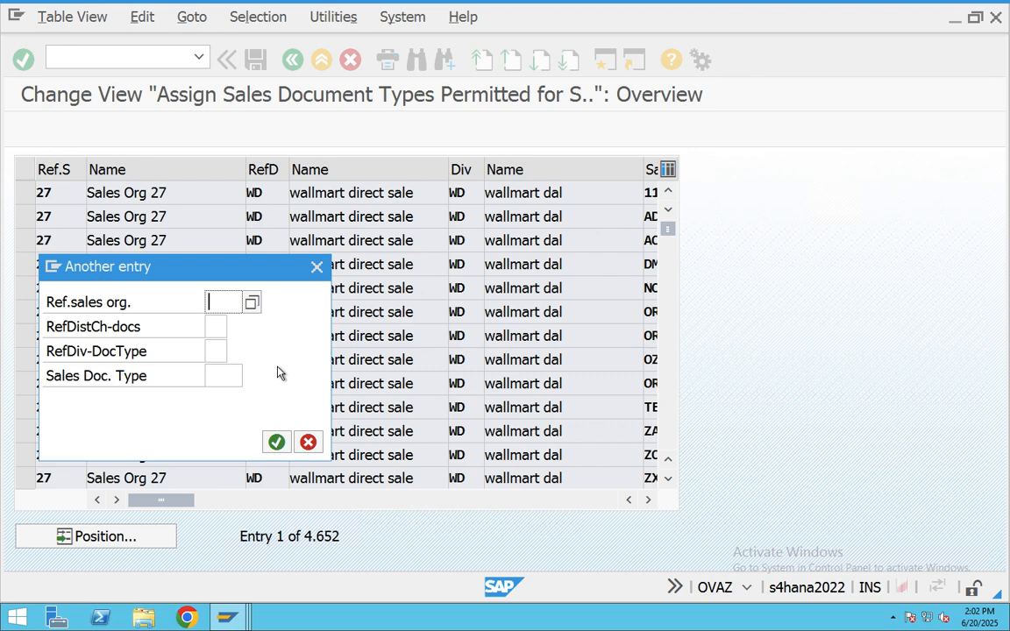
{"action": "type", "text": "CHSO"}
{"action": "key", "text": "Return"}
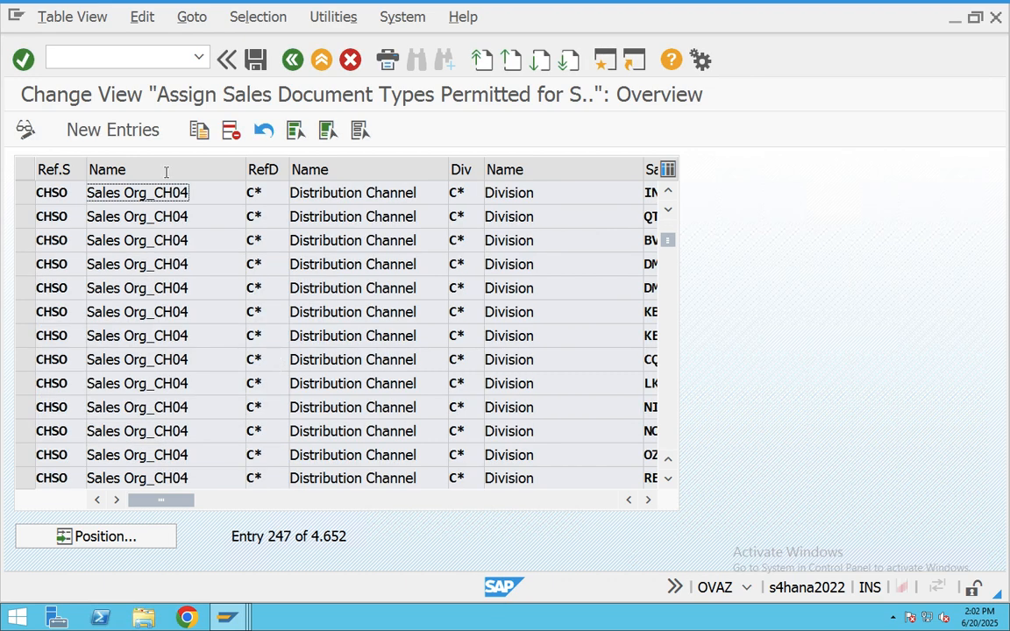
- Add a new entry CHSO / C* / C* with order type KR and save it in a customizing request
{"action": "left_click", "coordinate": [68, 129]}
{"action": "type", "text": "CHS"}
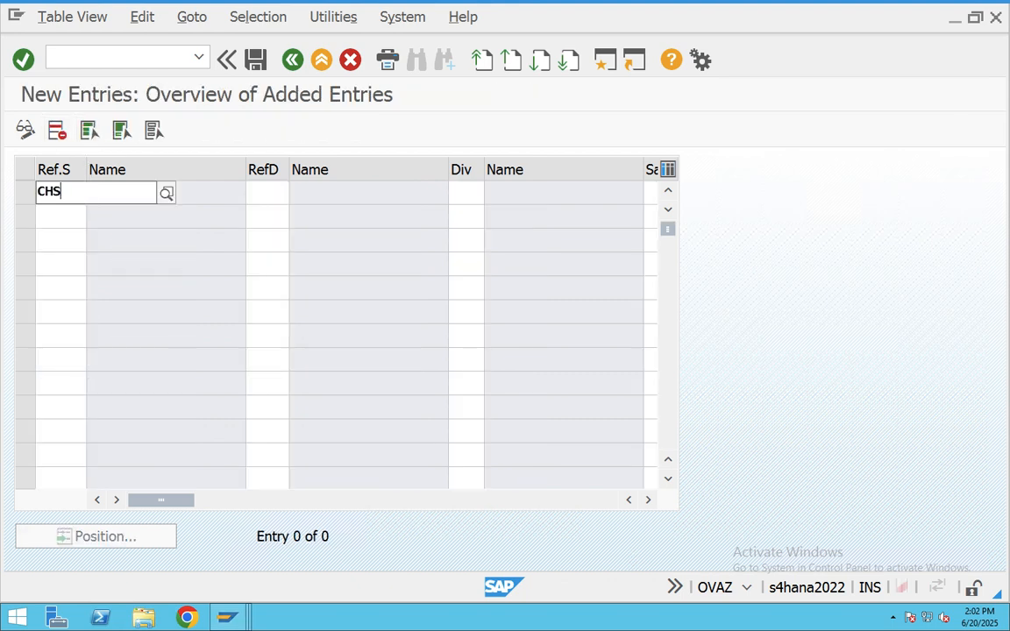
{"action": "type", "text": "O"}
{"action": "key", "text": "Tab"}
{"action": "type", "text": "C*"}
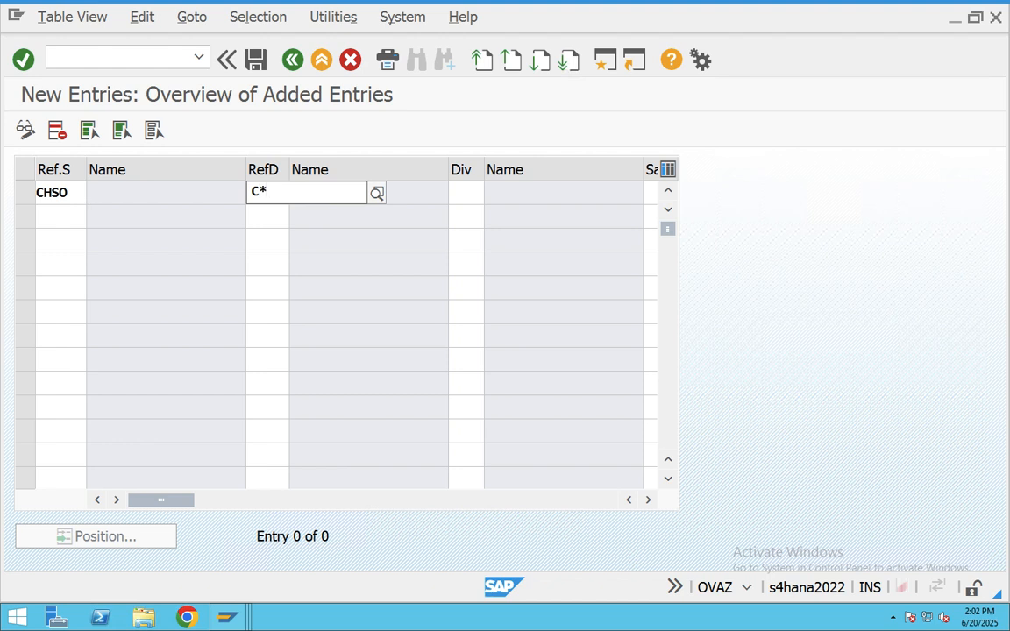
{"action": "key", "text": "Tab"}
{"action": "type", "text": "C*"}
{"action": "key", "text": "shift+Tab"}
{"action": "key", "text": "Tab"}
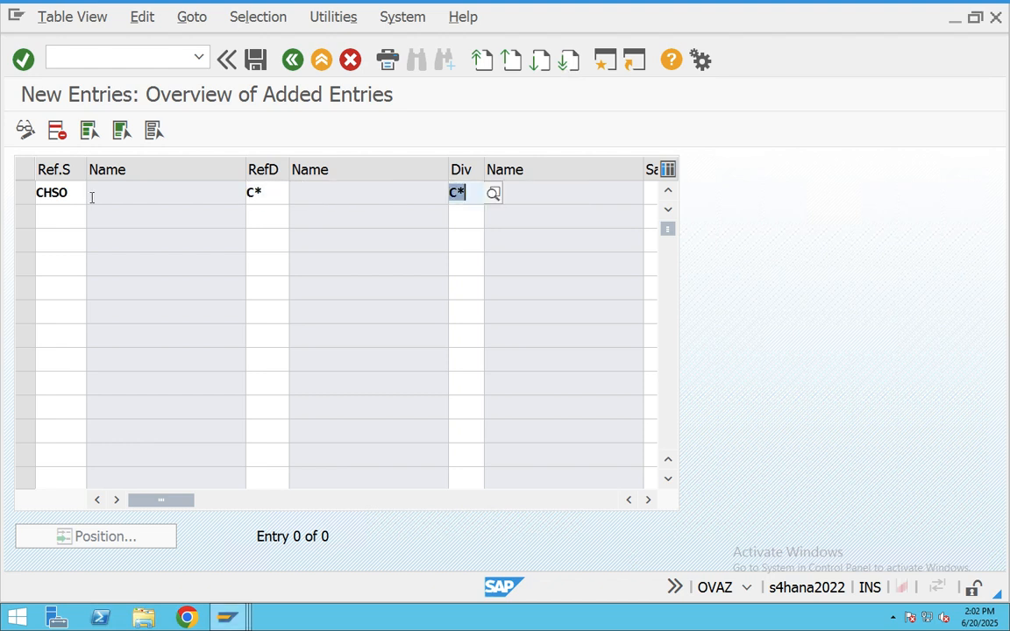
{"action": "key", "text": "Tab"}
{"action": "key", "text": "Tab"}
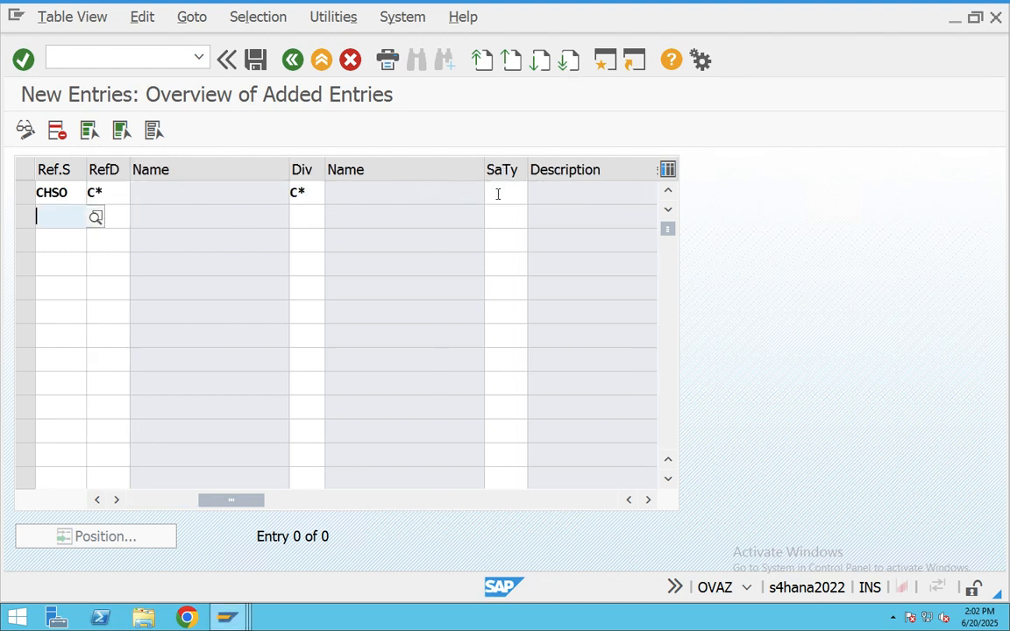
{"action": "left_click", "coordinate": [499, 194]}
{"action": "type", "text": "Kr"}
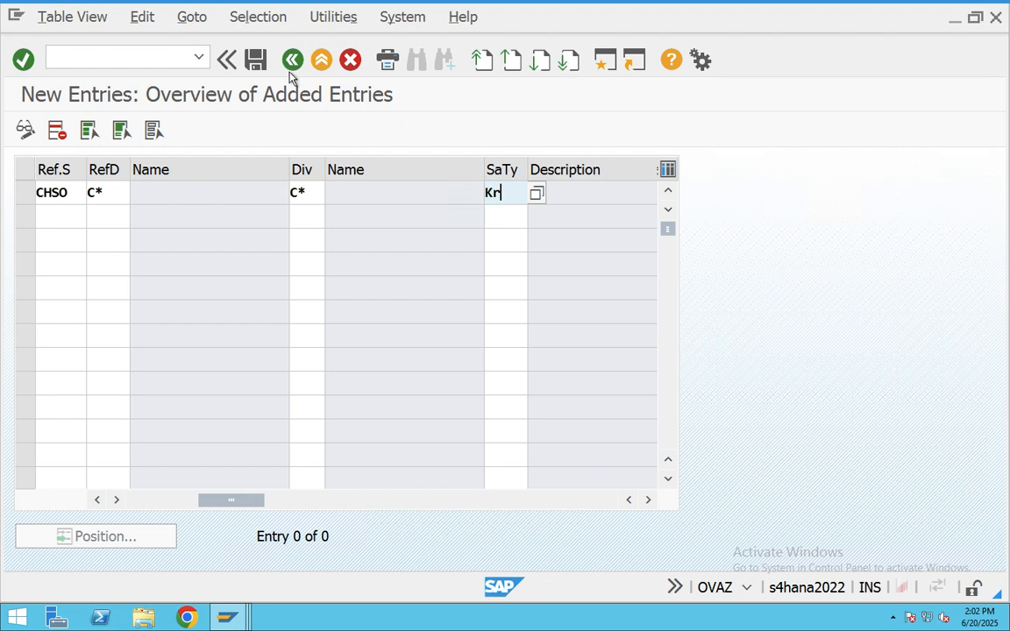
{"action": "key", "text": "Return"}
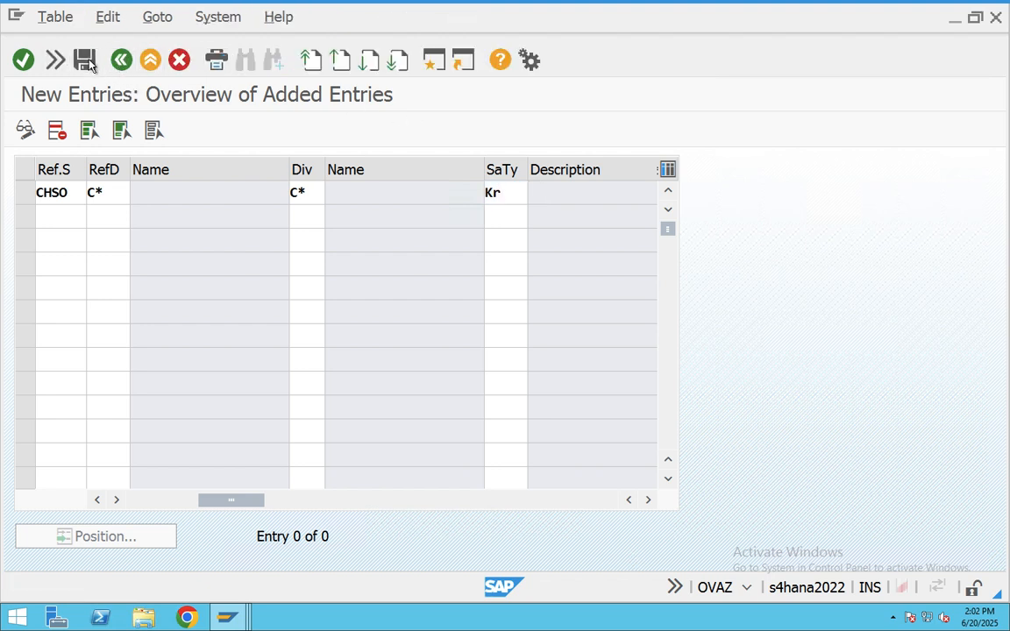
{"action": "left_click", "coordinate": [85, 61]}
{"action": "left_click", "coordinate": [228, 367]}
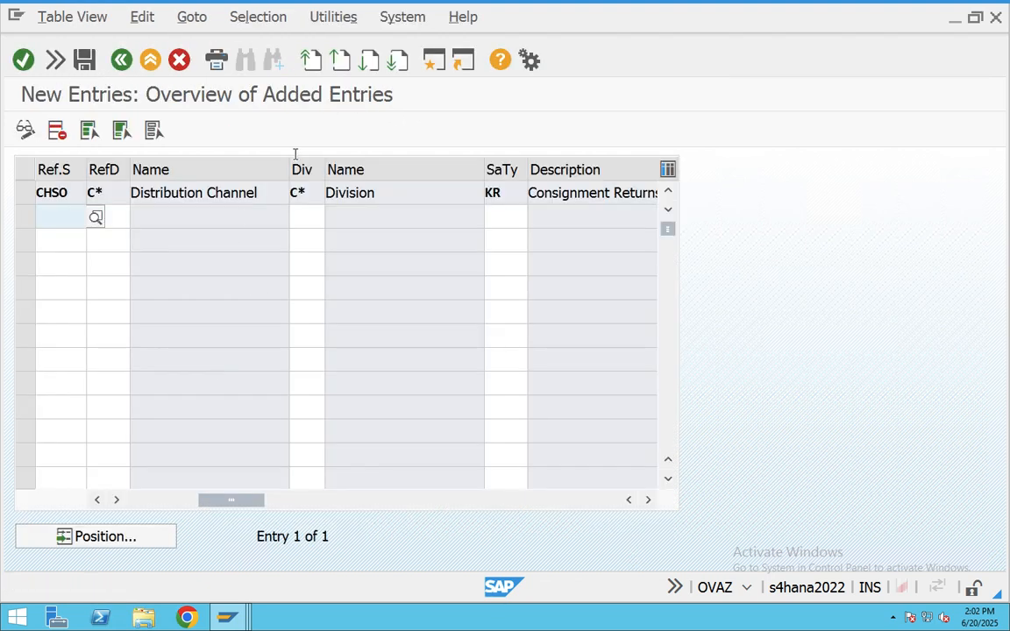
{"action": "left_click", "coordinate": [144, 66]}
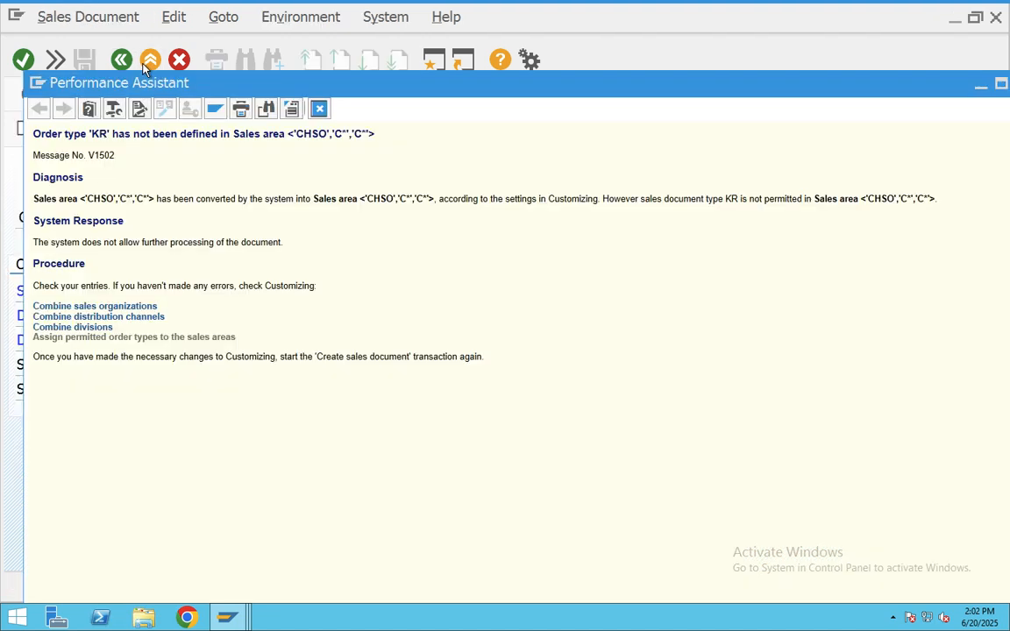
- Close the error help, cancel the order, close the extra session and back out to Easy Access
{"action": "left_click", "coordinate": [319, 108]}
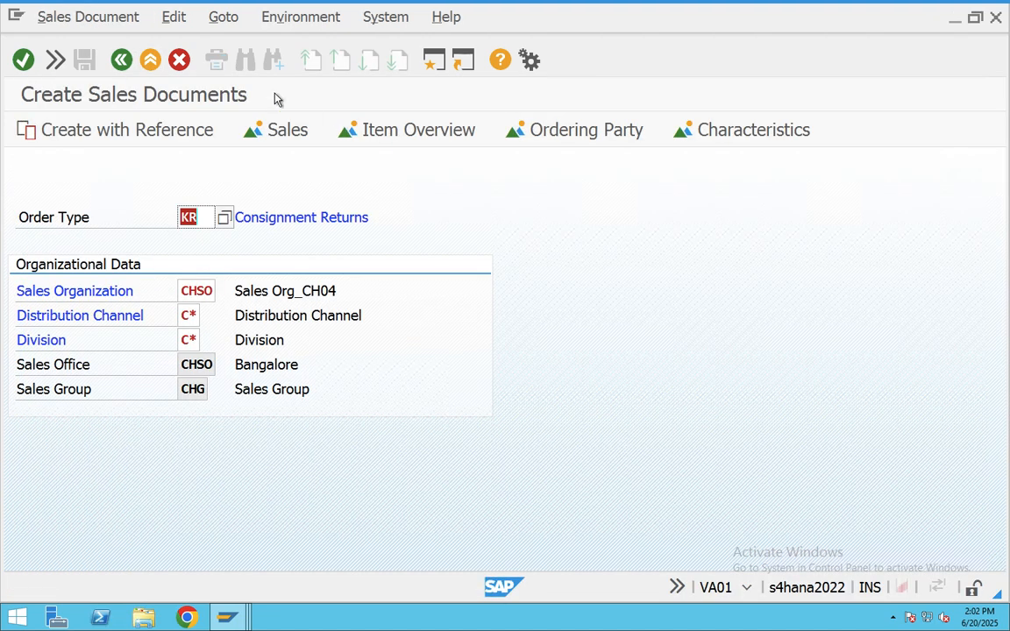
{"action": "left_click", "coordinate": [179, 59]}
{"action": "left_click", "coordinate": [157, 63]}
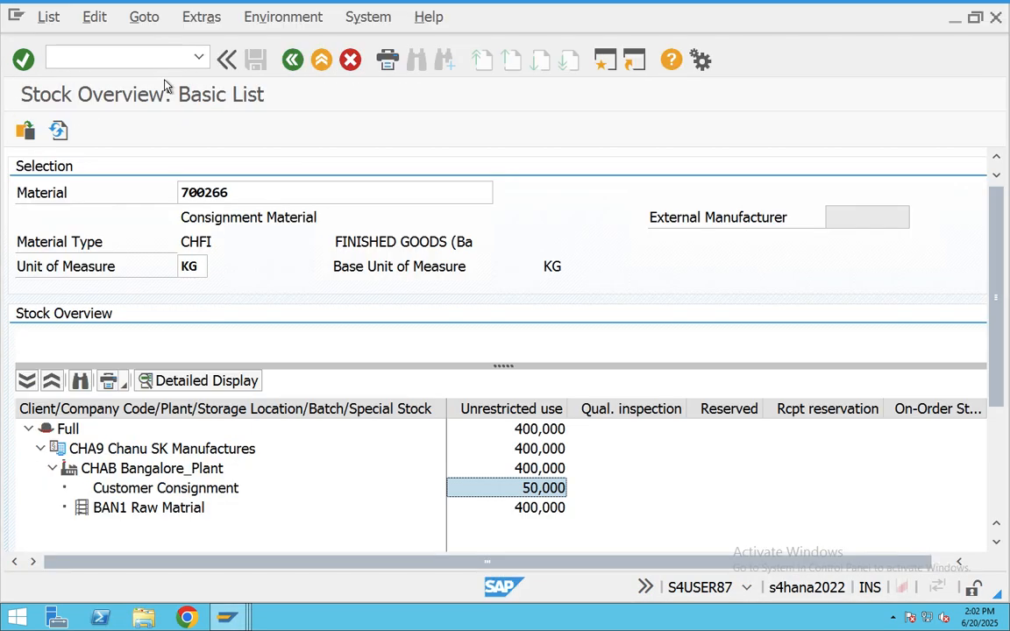
{"action": "left_click", "coordinate": [290, 61]}
{"action": "left_click", "coordinate": [289, 60]}
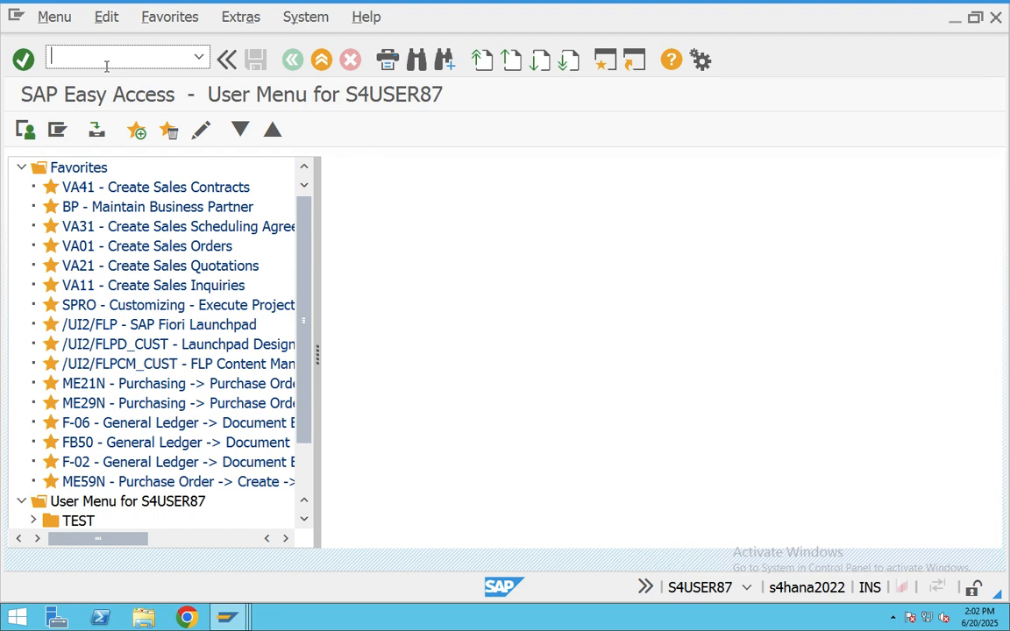
- Rerun VA01 with order type KR, now accepted for CHSO / C* / C*
{"action": "type", "text": "VA01"}
{"action": "key", "text": "Return"}
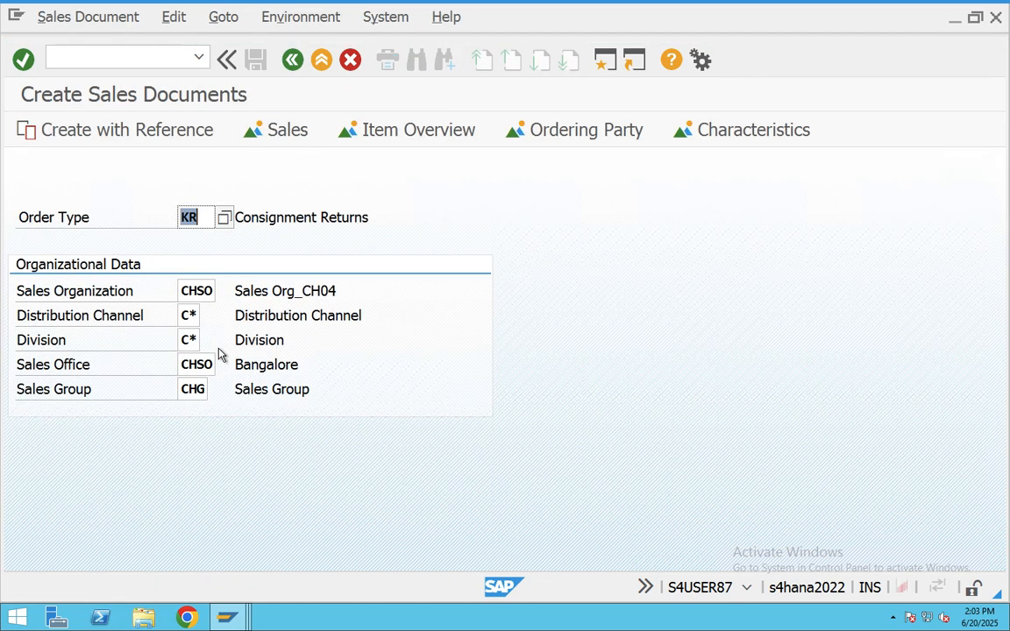
{"action": "key", "text": "Return"}
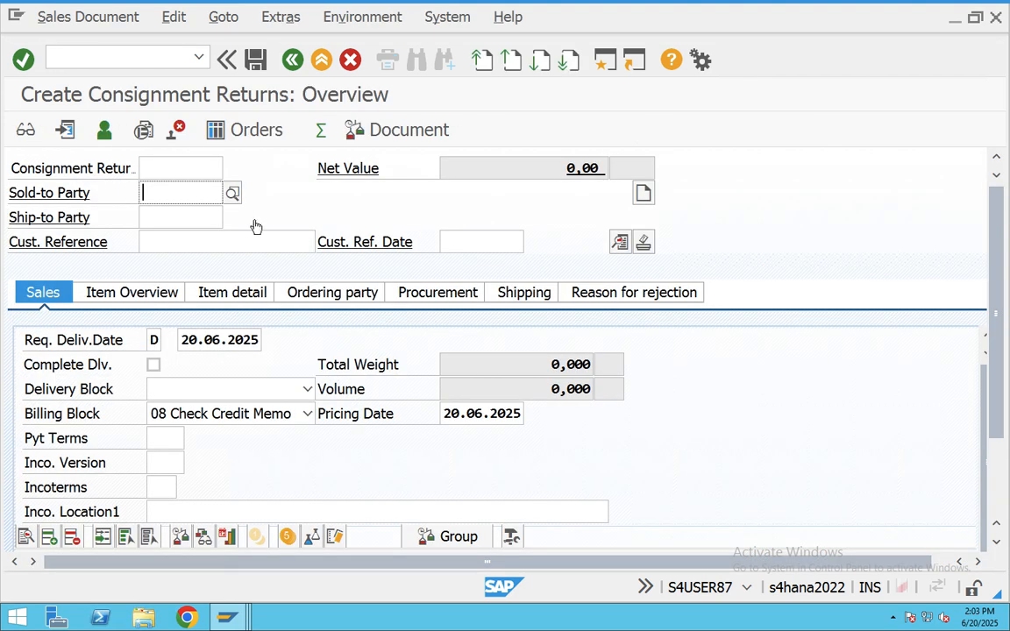
- Choose the sold-to party and customer reference from history, with reference date 20.06.2025
{"action": "left_click", "coordinate": [180, 198]}
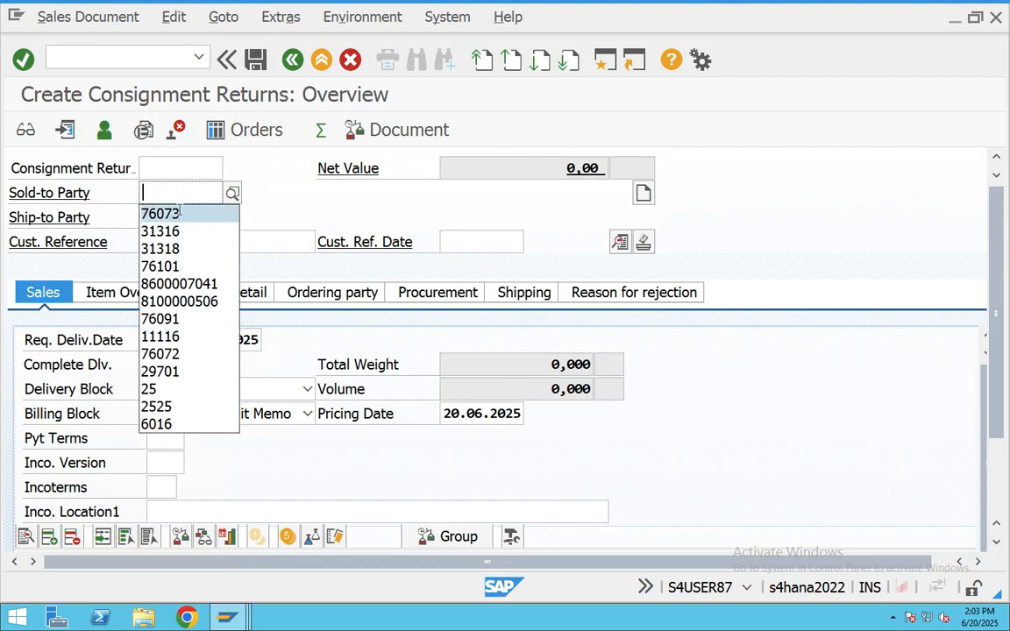
{"action": "left_click", "coordinate": [162, 210]}
{"action": "left_click", "coordinate": [179, 212]}
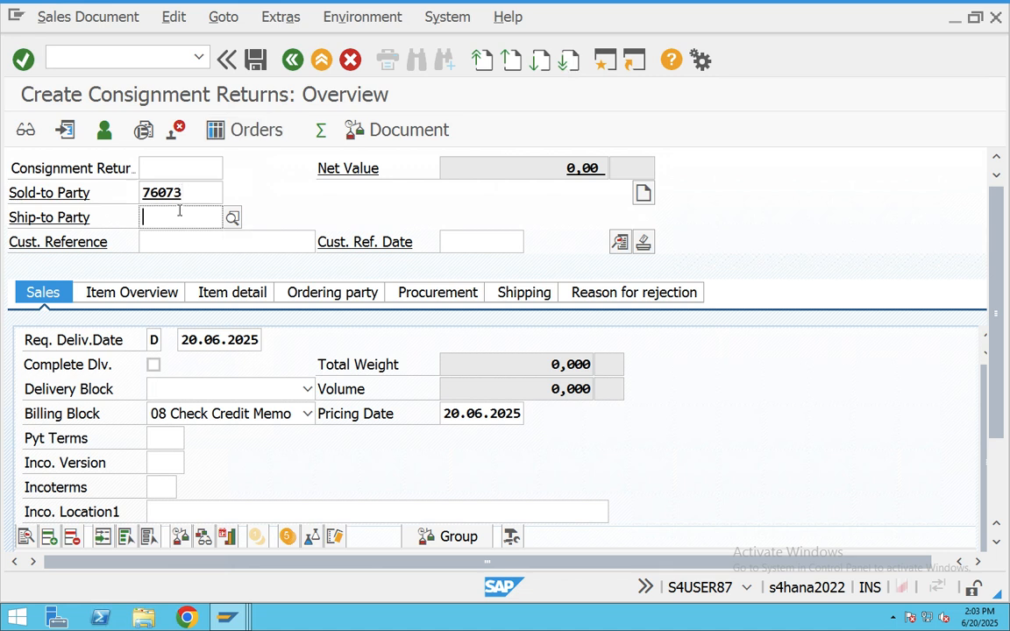
{"action": "left_click", "coordinate": [189, 236]}
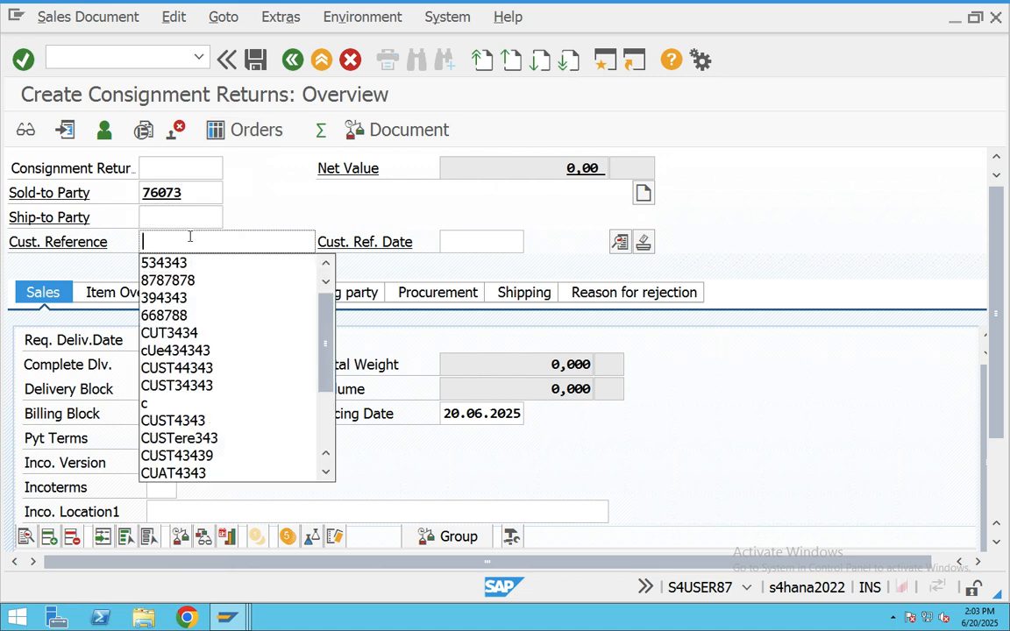
{"action": "left_click", "coordinate": [195, 265]}
{"action": "left_click", "coordinate": [474, 239]}
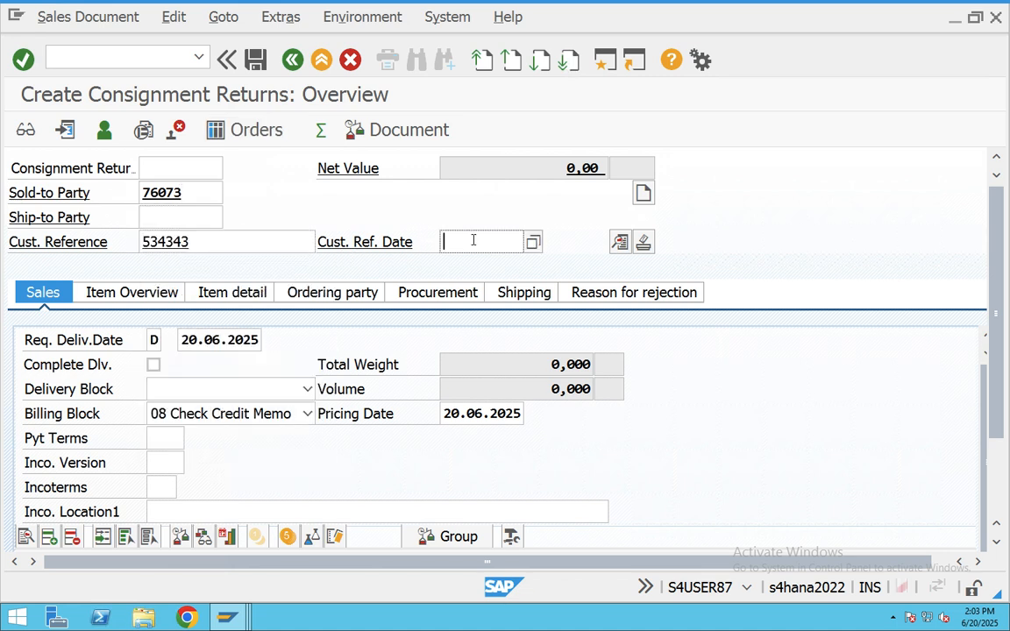
{"action": "left_click", "coordinate": [531, 244]}
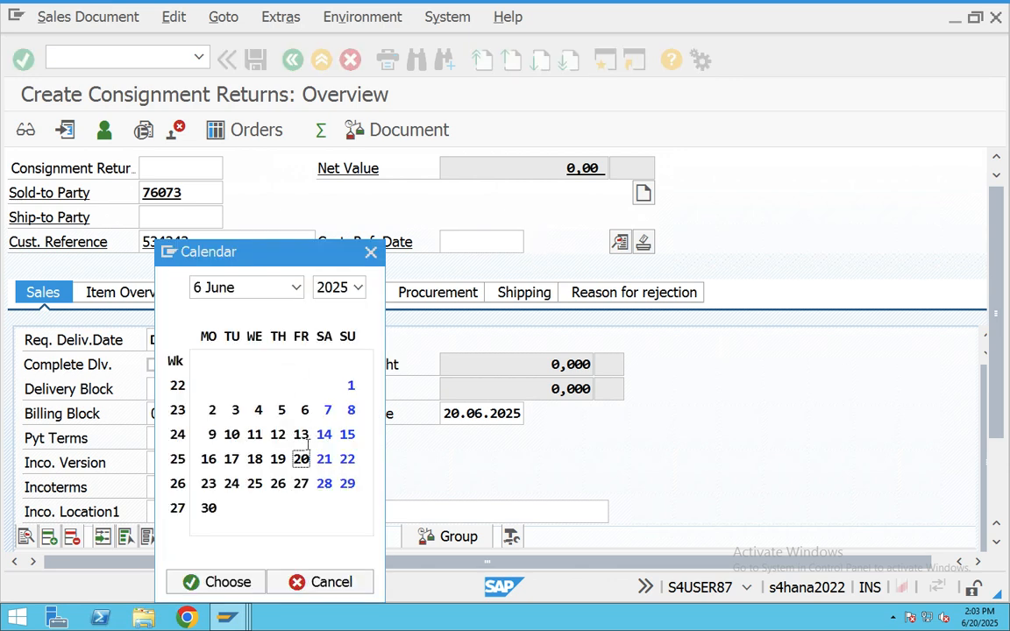
{"action": "double_click", "coordinate": [301, 457]}
- Set order reason 101 Poor quality and clear the billing block
{"action": "scroll", "coordinate": [343, 434], "scroll_direction": "down", "scroll_amount": 2}
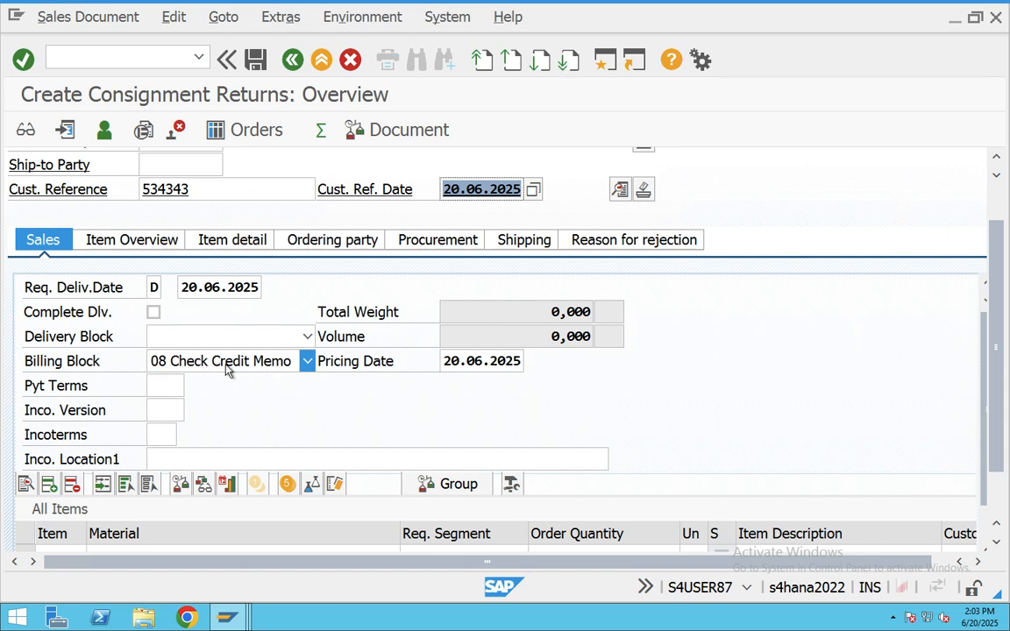
{"action": "left_click", "coordinate": [202, 361]}
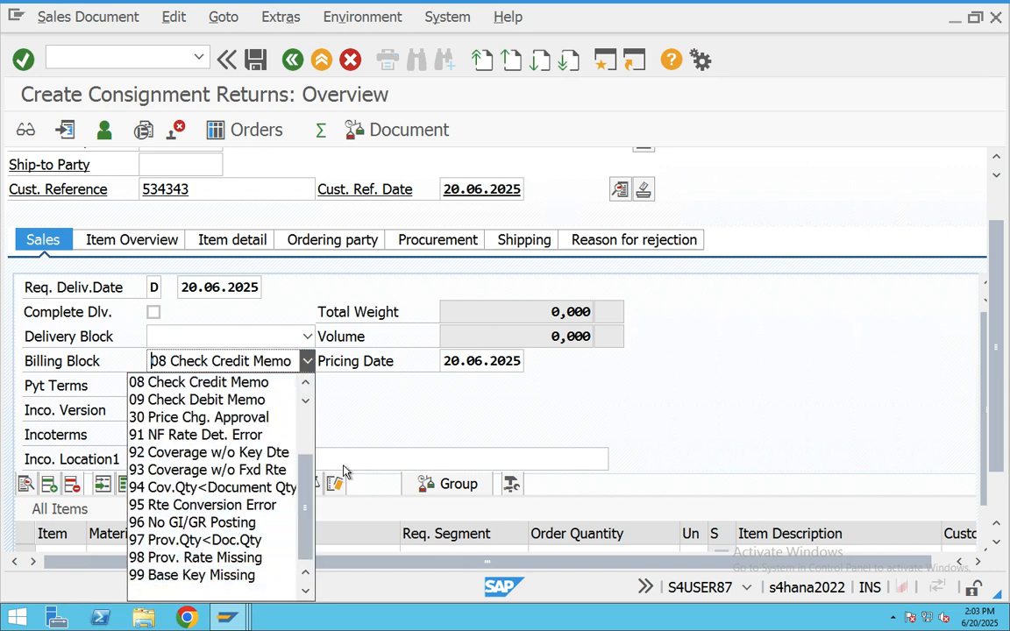
{"action": "left_click", "coordinate": [346, 400]}
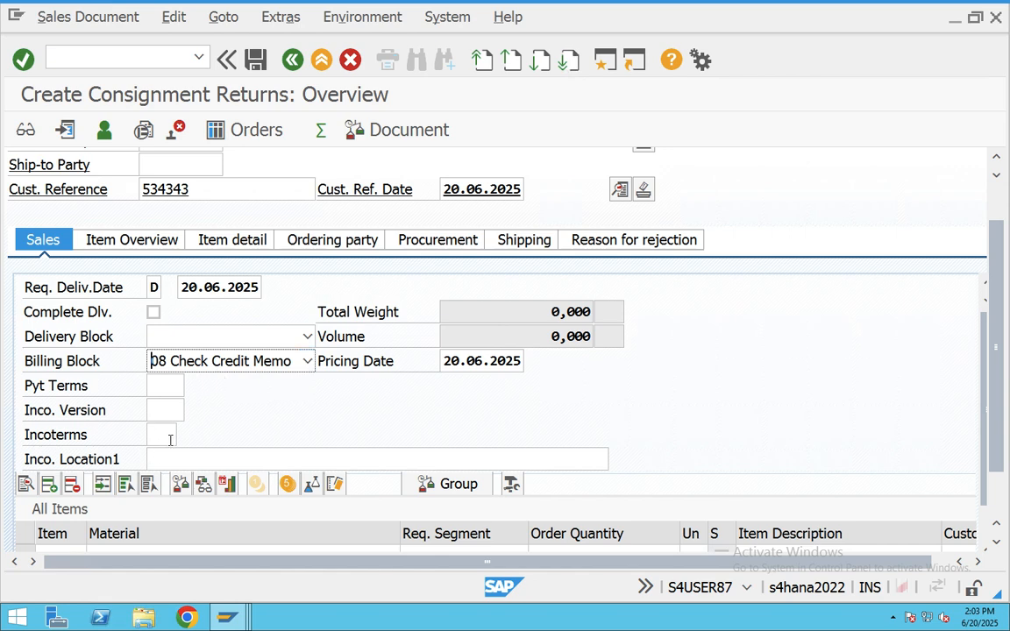
{"action": "scroll", "coordinate": [169, 440], "scroll_direction": "down", "scroll_amount": 3}
{"action": "scroll", "coordinate": [208, 437], "scroll_direction": "up", "scroll_amount": 1}
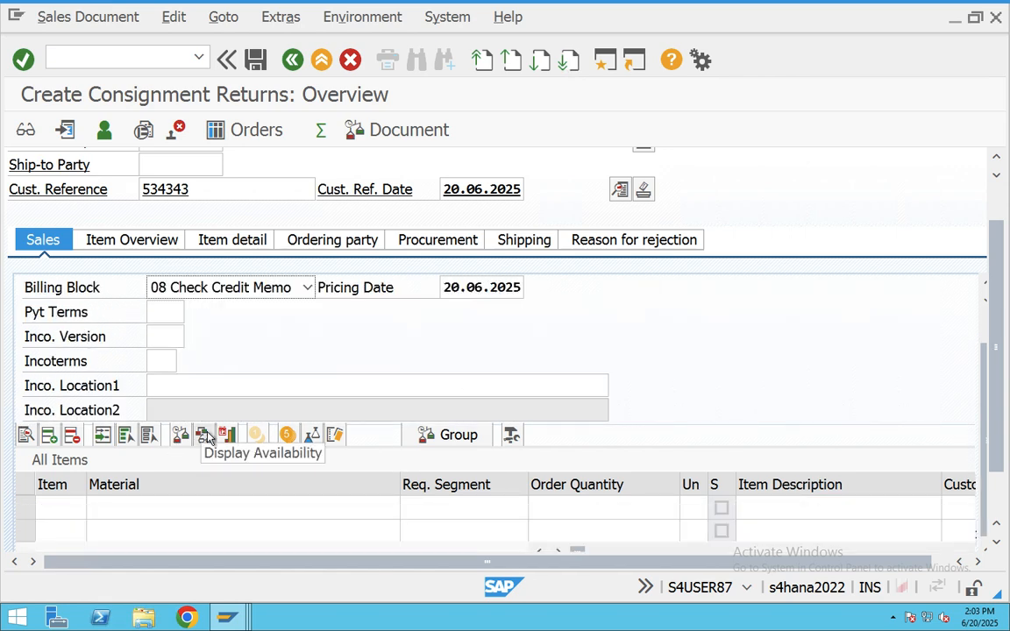
{"action": "scroll", "coordinate": [206, 438], "scroll_direction": "down", "scroll_amount": 3}
{"action": "left_click", "coordinate": [190, 363]}
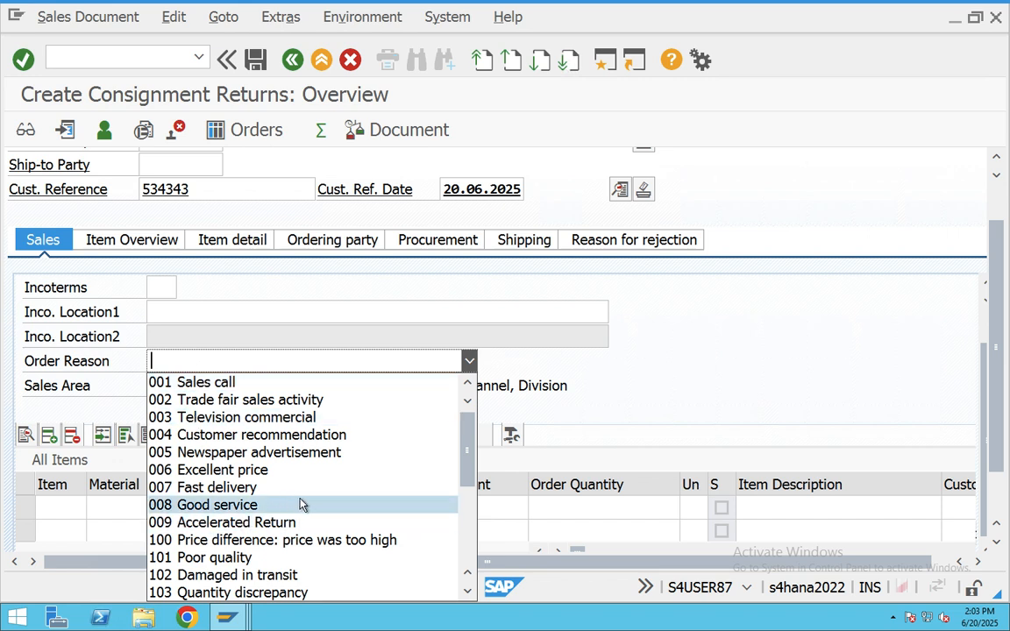
{"action": "left_click", "coordinate": [187, 558]}
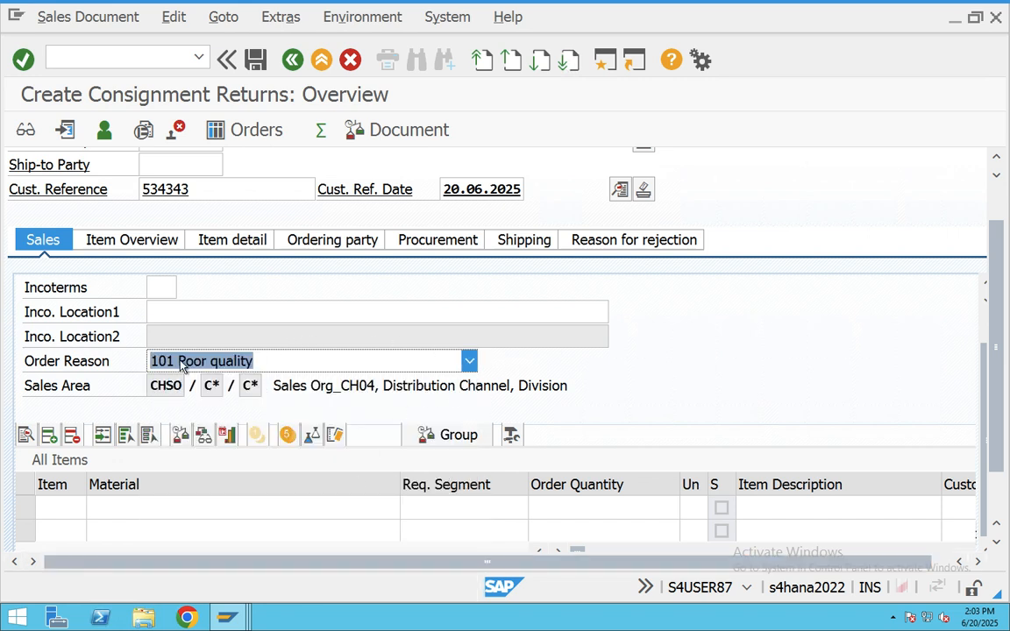
{"action": "scroll", "coordinate": [285, 342], "scroll_direction": "up", "scroll_amount": 4}
{"action": "left_click", "coordinate": [281, 319]}
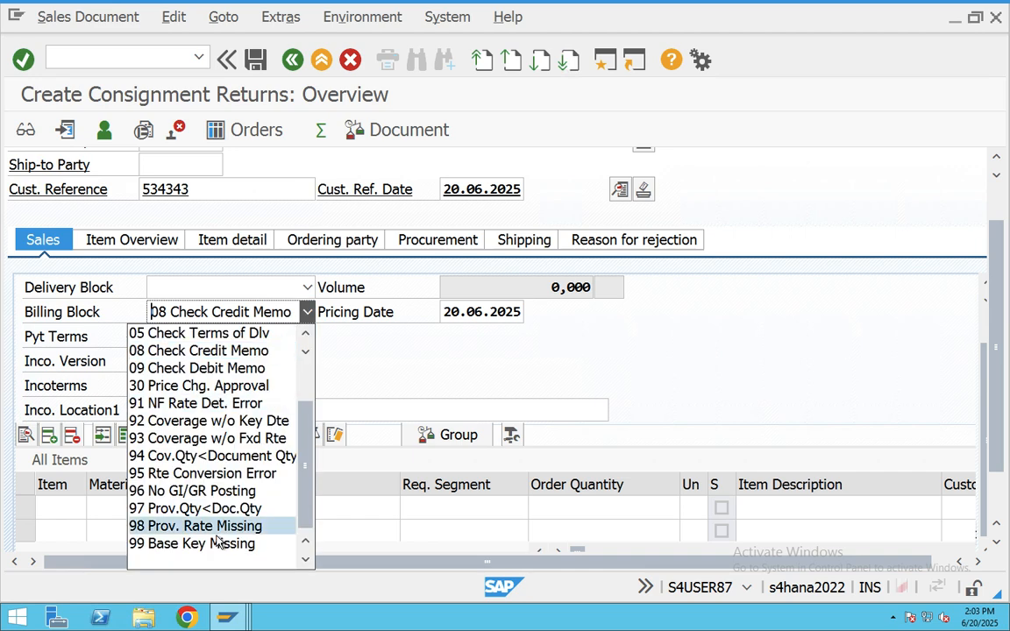
{"action": "left_click", "coordinate": [242, 557]}
{"action": "left_click", "coordinate": [286, 314]}
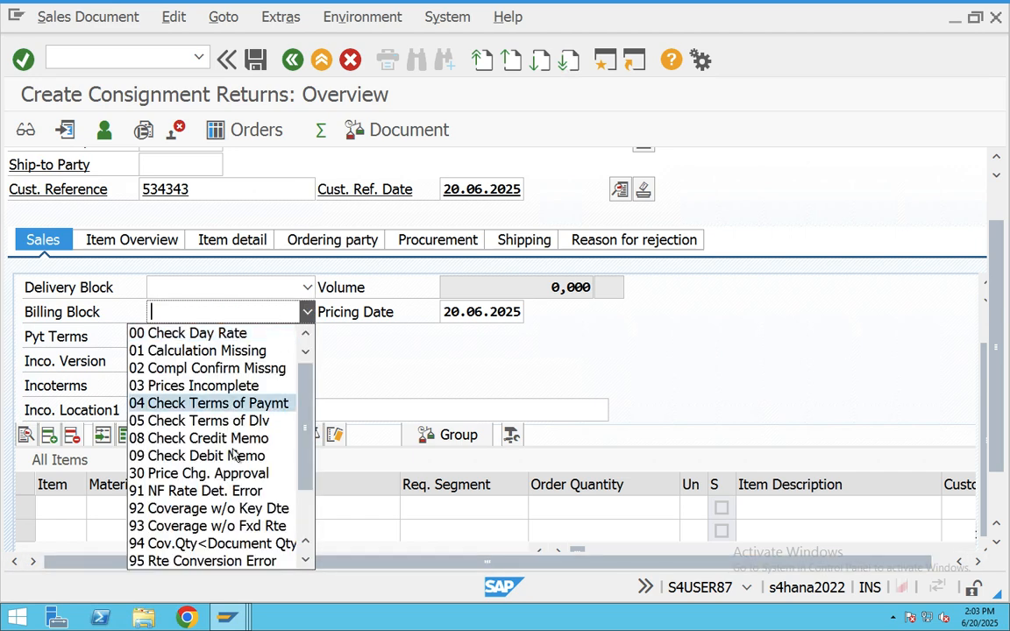
{"action": "left_click", "coordinate": [370, 355]}
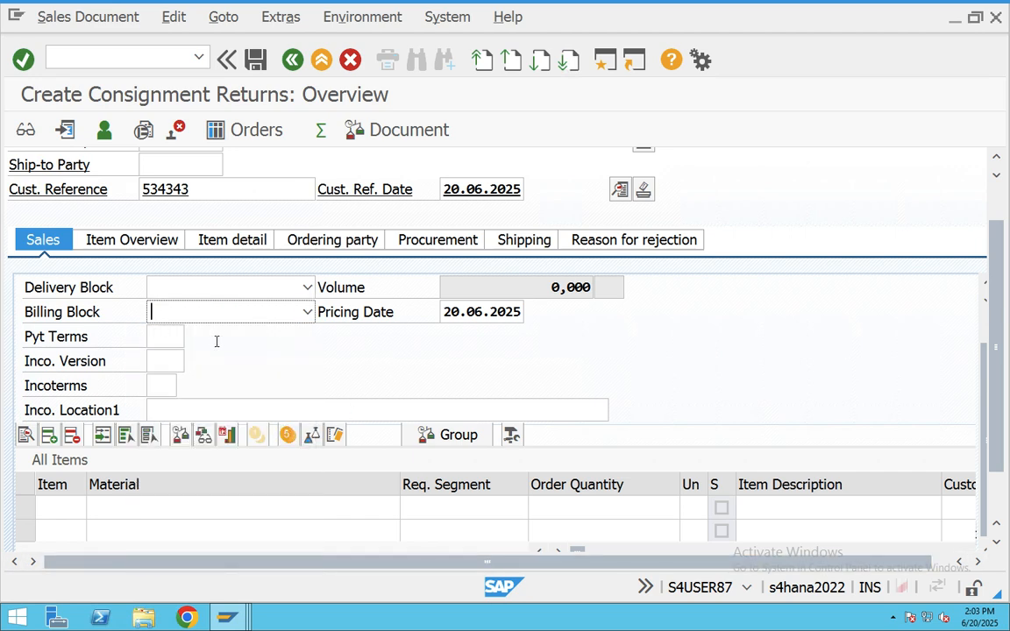
- Enter material 700266 on the first item and set Incoterms CFR and payment terms 0001
{"action": "scroll", "coordinate": [193, 383], "scroll_direction": "down", "scroll_amount": 2}
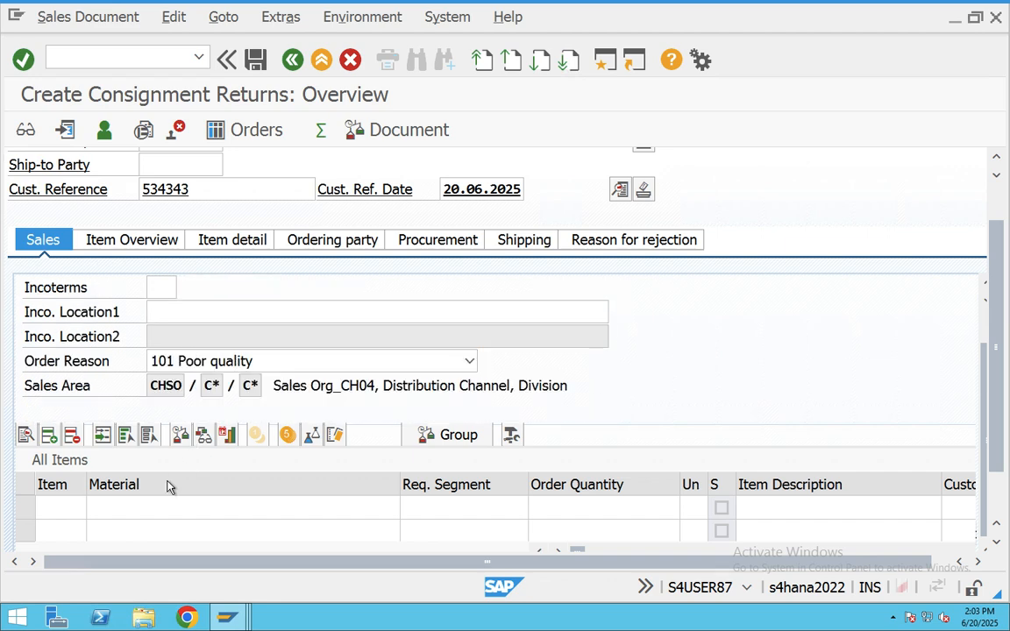
{"action": "left_click", "coordinate": [142, 509]}
{"action": "left_click", "coordinate": [201, 501]}
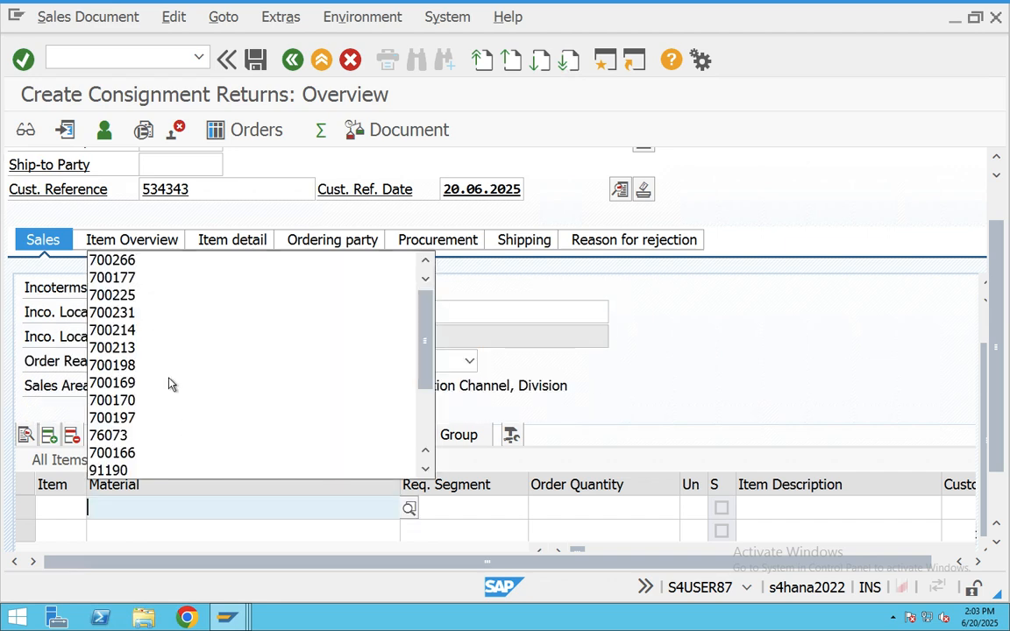
{"action": "left_click", "coordinate": [139, 260]}
{"action": "scroll", "coordinate": [175, 351], "scroll_direction": "up", "scroll_amount": 3}
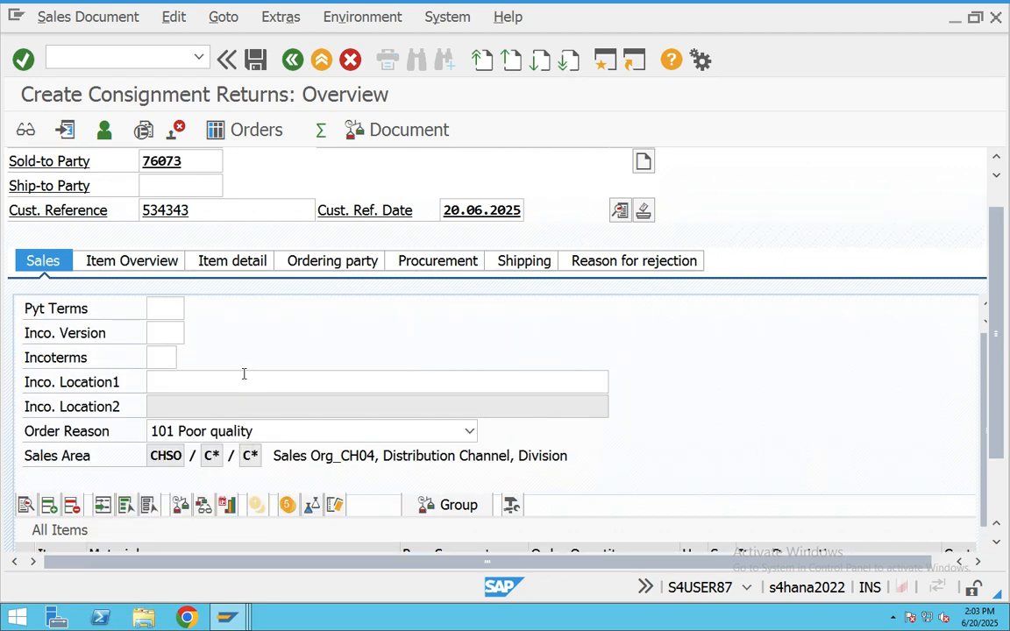
{"action": "left_click", "coordinate": [175, 351]}
{"action": "left_click", "coordinate": [185, 358]}
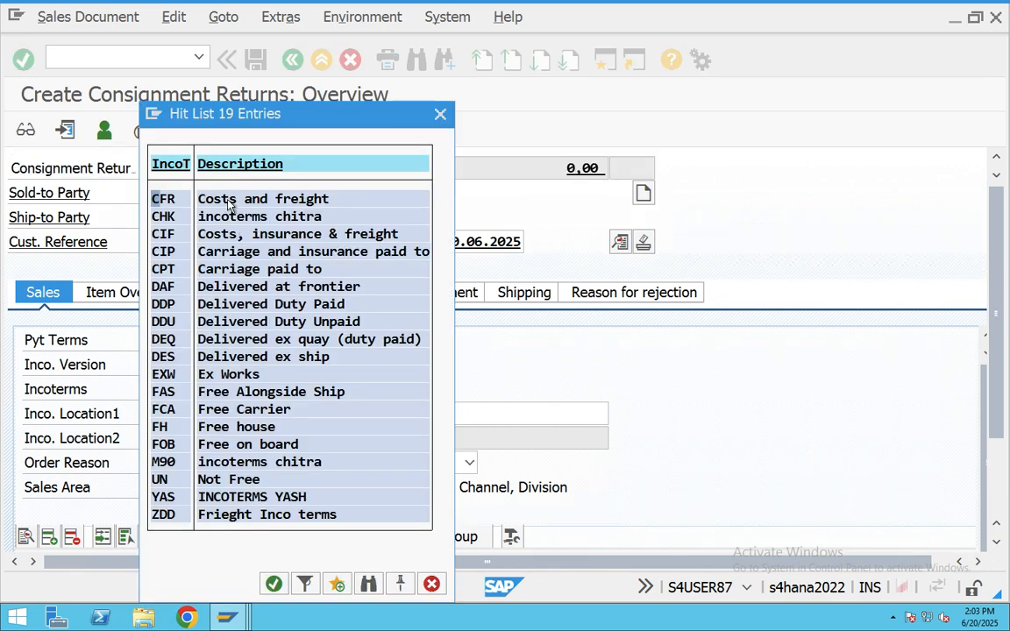
{"action": "double_click", "coordinate": [230, 206]}
{"action": "left_click", "coordinate": [164, 340]}
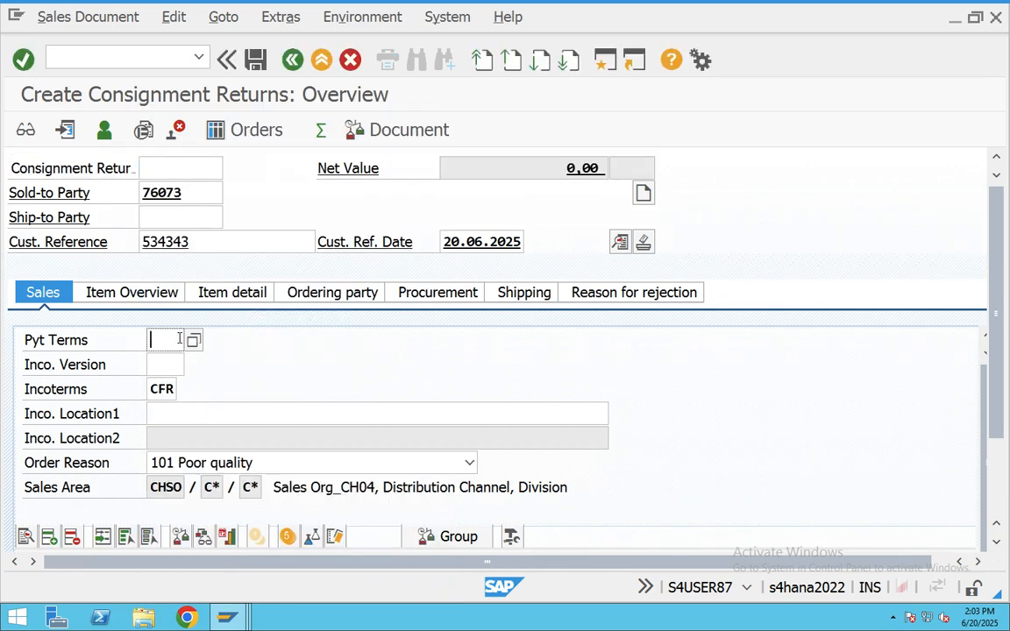
{"action": "left_click", "coordinate": [193, 340]}
{"action": "double_click", "coordinate": [233, 207]}
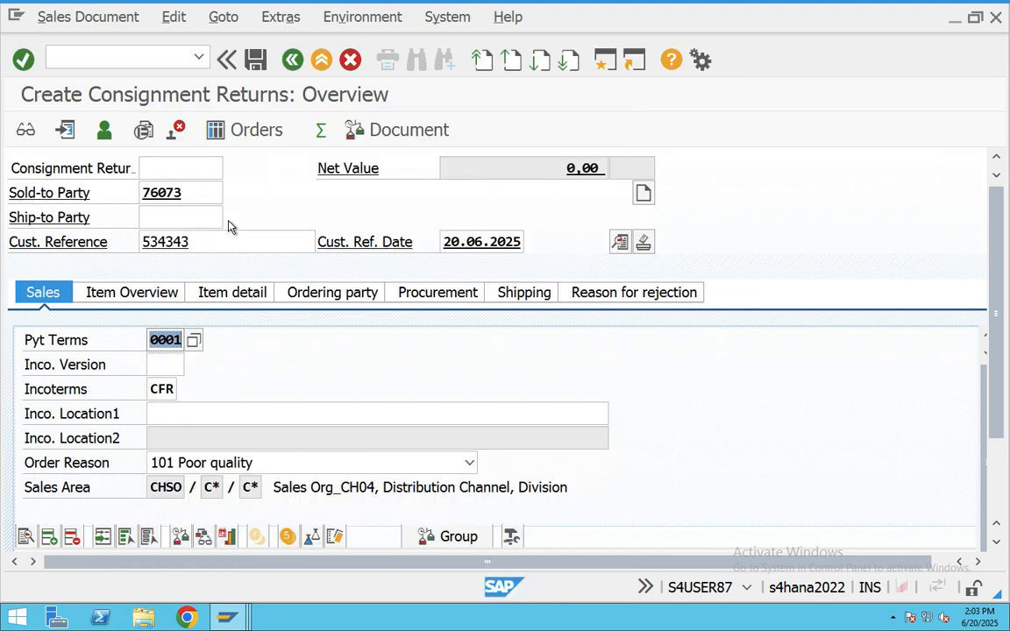
{"action": "scroll", "coordinate": [232, 431], "scroll_direction": "up", "scroll_amount": 2}
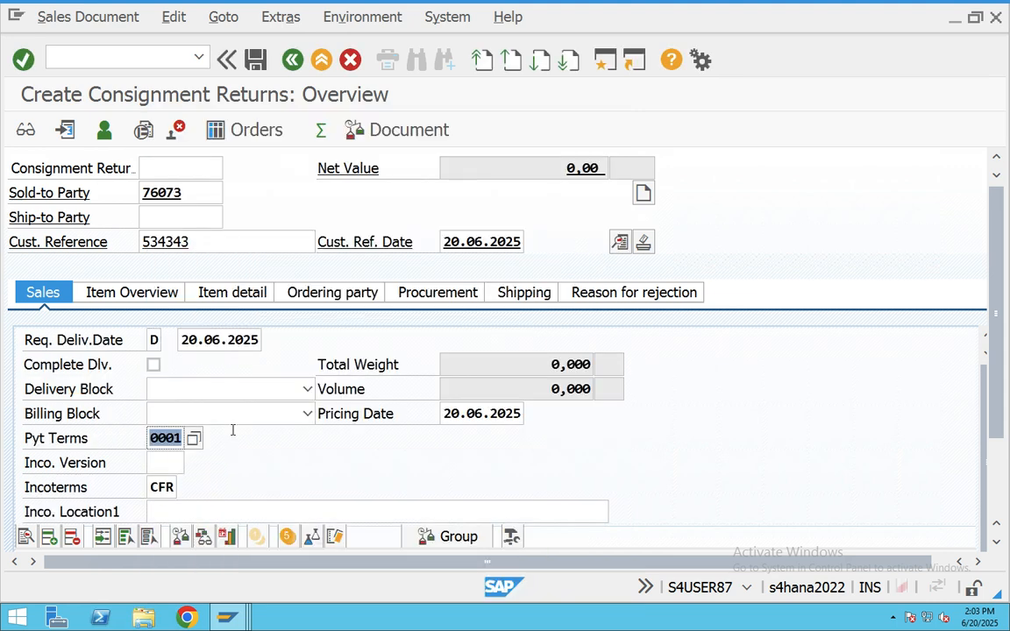
{"action": "scroll", "coordinate": [233, 430], "scroll_direction": "down", "scroll_amount": 4}
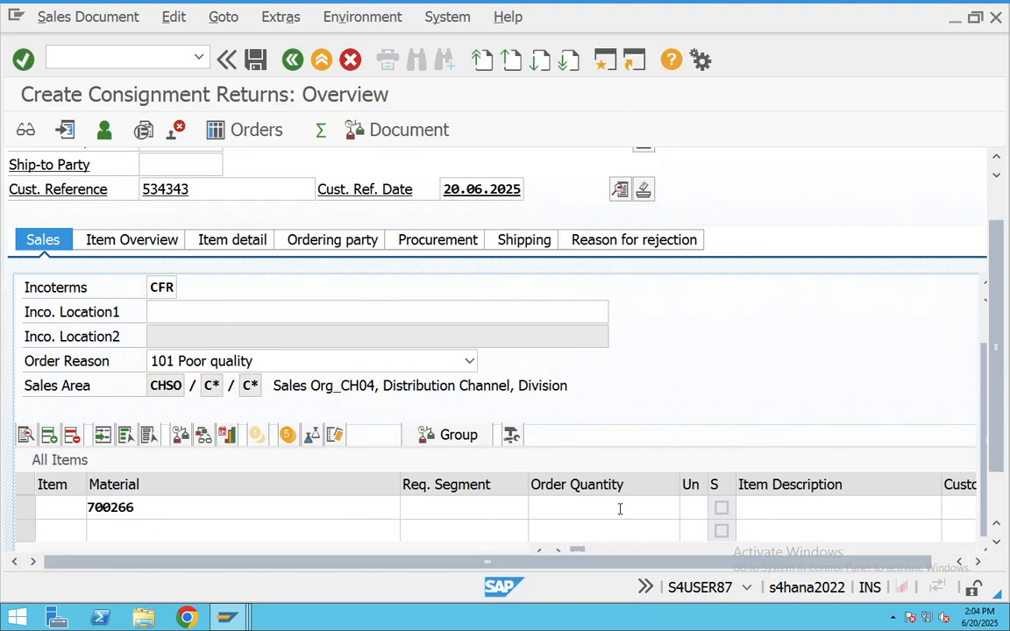
- Enter order quantity 10 for material 700266 and close the partner determination log
{"action": "left_click", "coordinate": [617, 509]}
{"action": "type", "text": "10"}
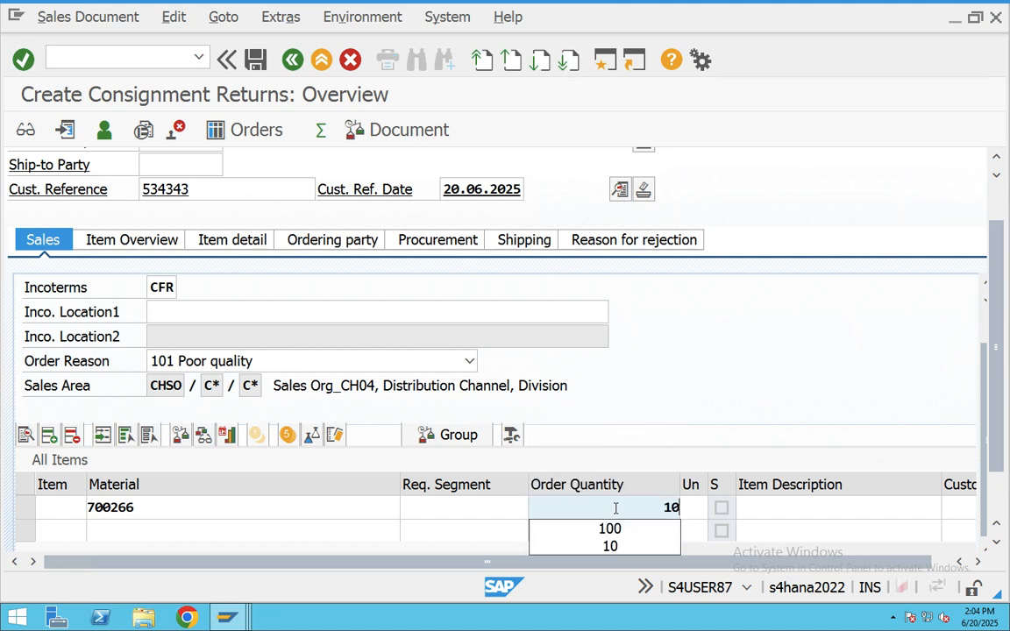
{"action": "key", "text": "Tab"}
{"action": "key", "text": "Tab"}
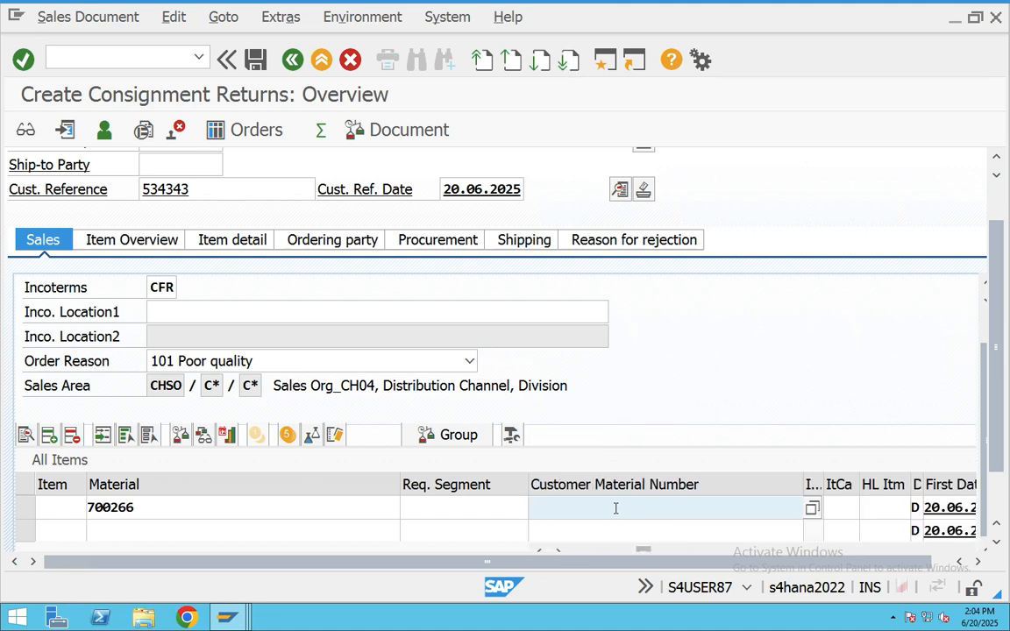
{"action": "key", "text": "Tab"}
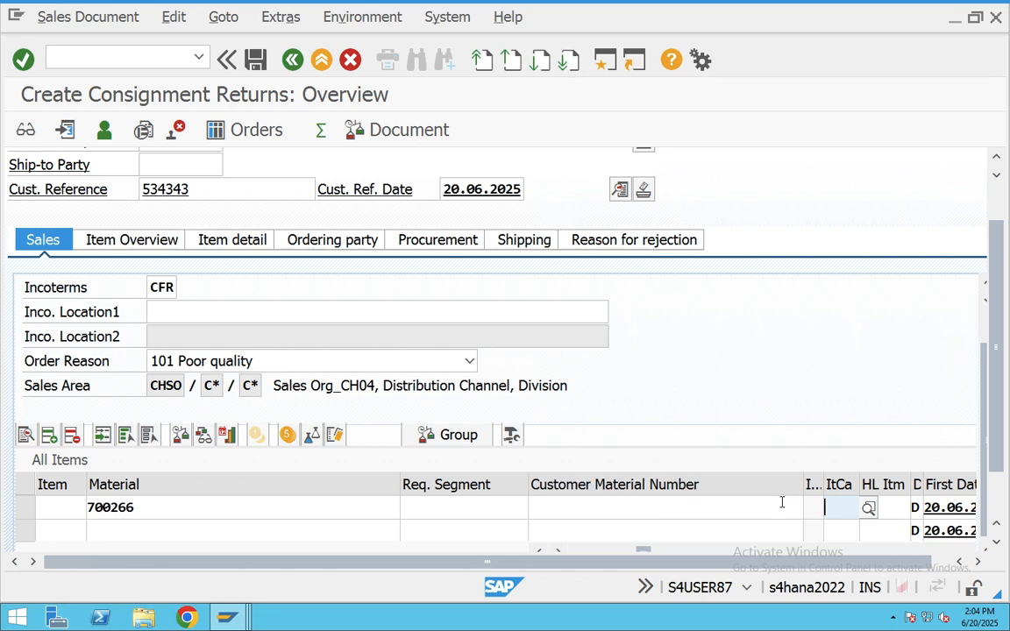
{"action": "key", "text": "Return"}
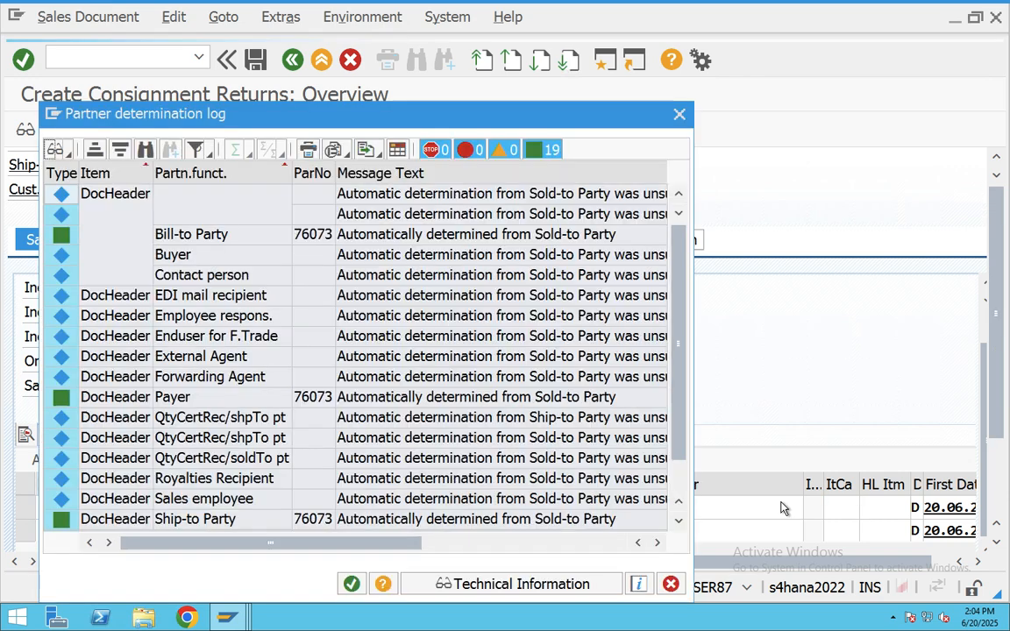
{"action": "left_click", "coordinate": [352, 584]}
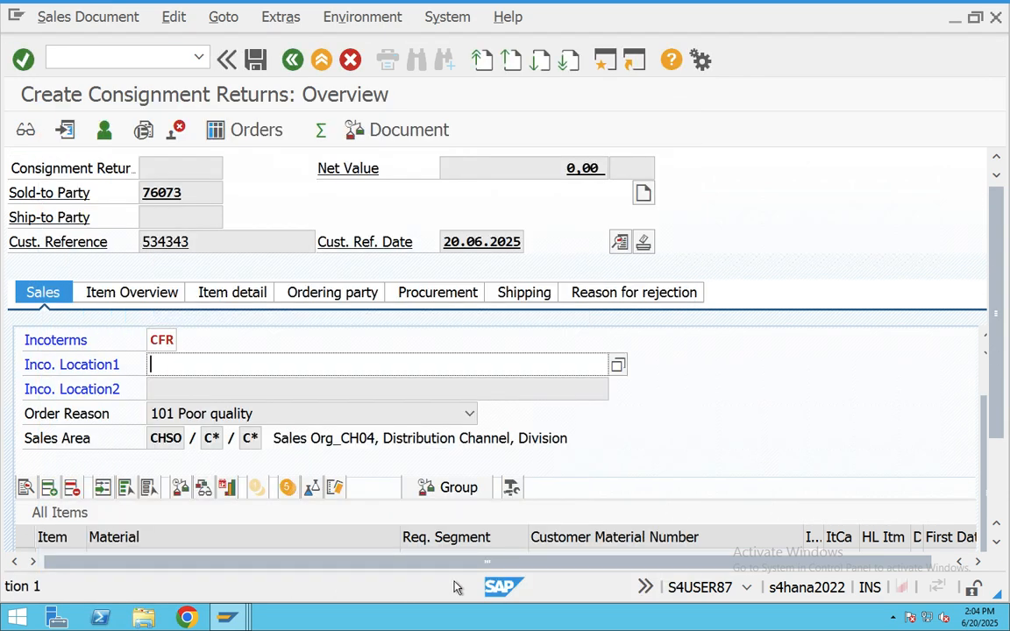
- Set Incoterm location 1 to 'hyd' and accept the freight redetermination notice
{"action": "scroll", "coordinate": [612, 460], "scroll_direction": "down", "scroll_amount": 1}
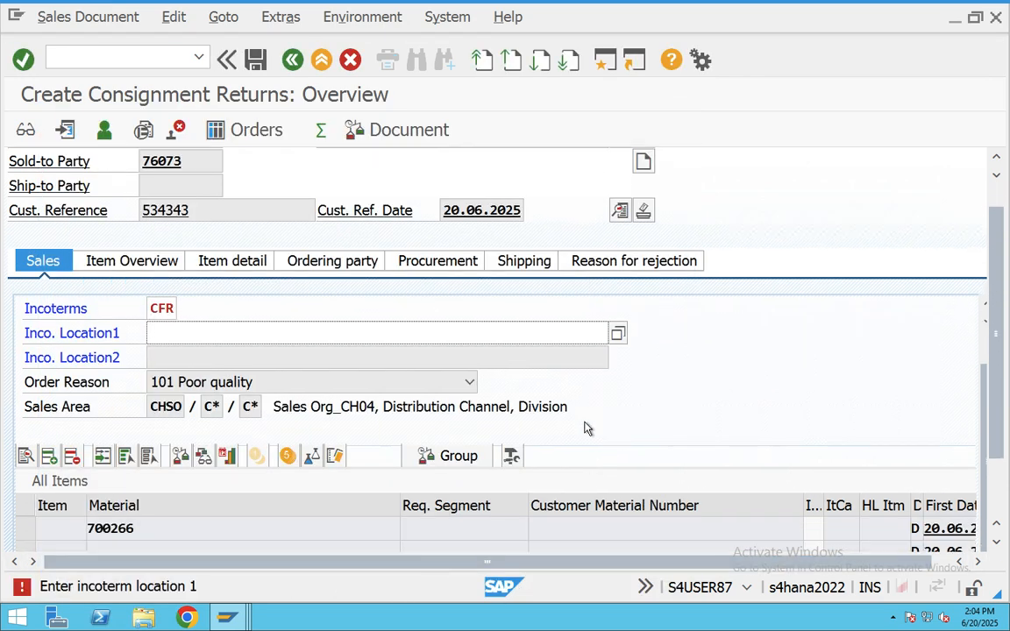
{"action": "type", "text": "hyd"}
{"action": "key", "text": "Return"}
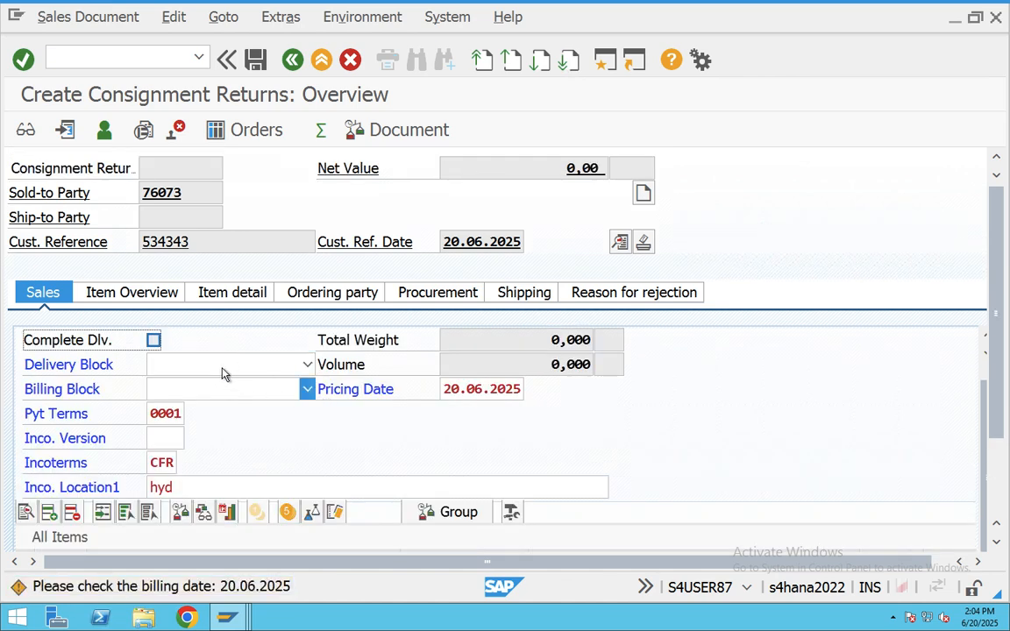
{"action": "key", "text": "Return"}
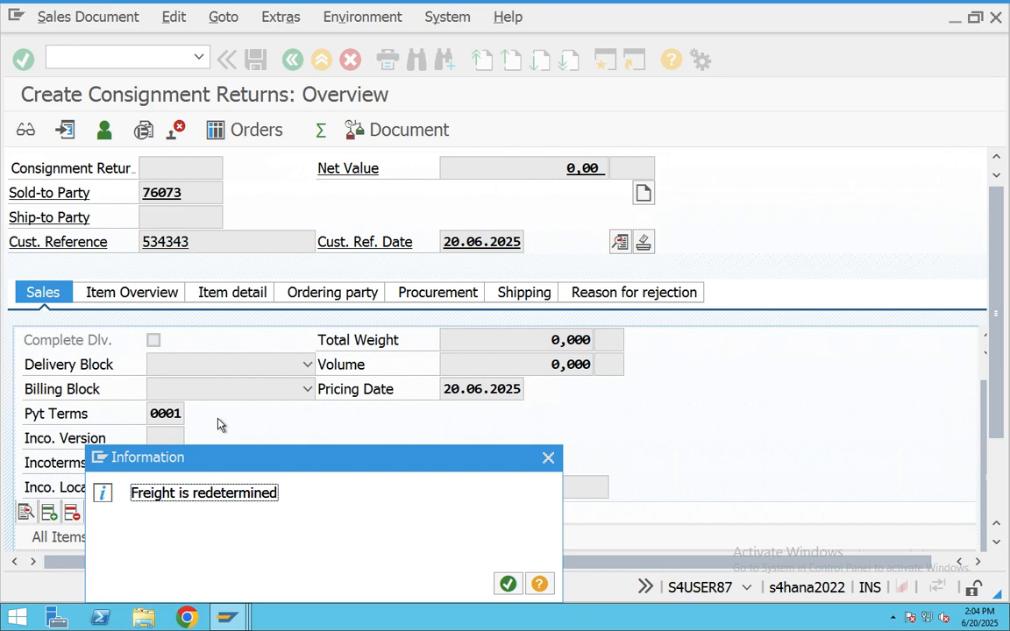
{"action": "key", "text": "Return"}
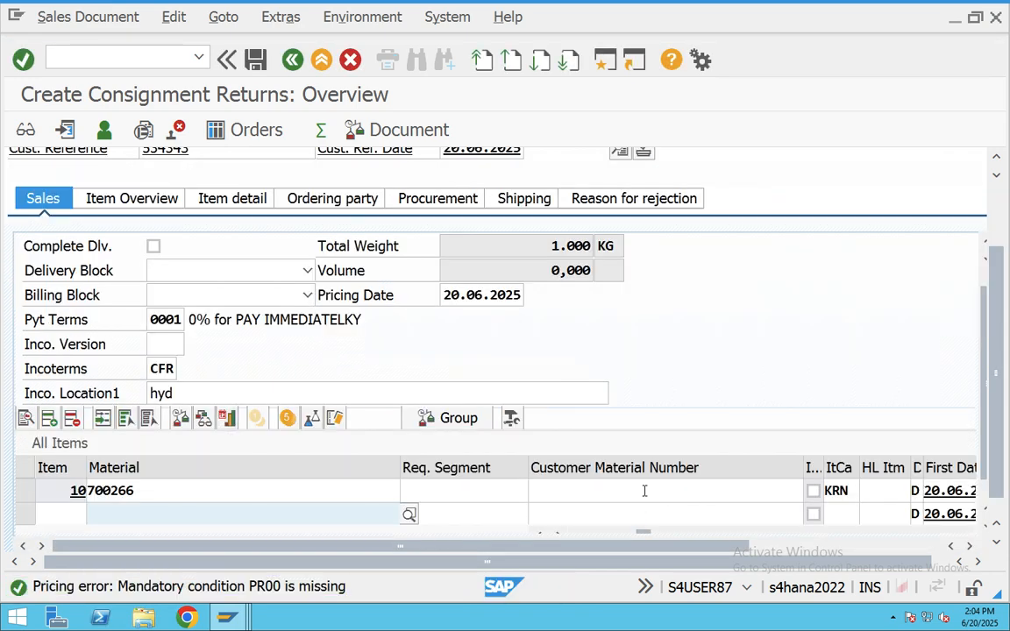
- Enter a PR00 price of 1000 INR for item 10, then check its item category
{"action": "left_click", "coordinate": [643, 491]}
{"action": "key", "text": "Tab"}
{"action": "key", "text": "Tab"}
{"action": "key", "text": "Tab"}
{"action": "key", "text": "Tab"}
{"action": "key", "text": "Tab"}
{"action": "key", "text": "Tab"}
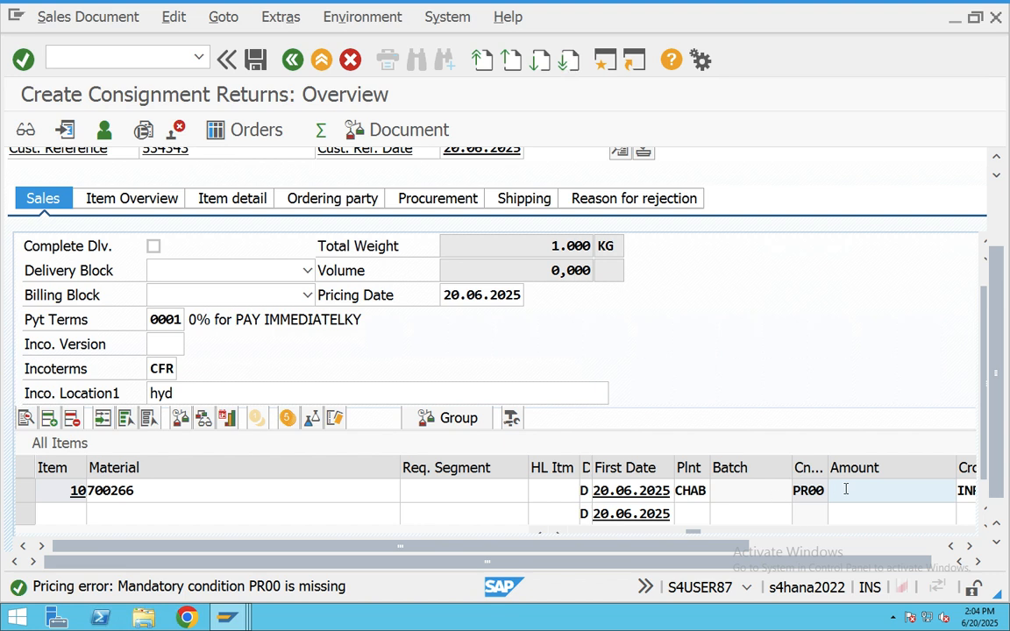
{"action": "type", "text": "1000"}
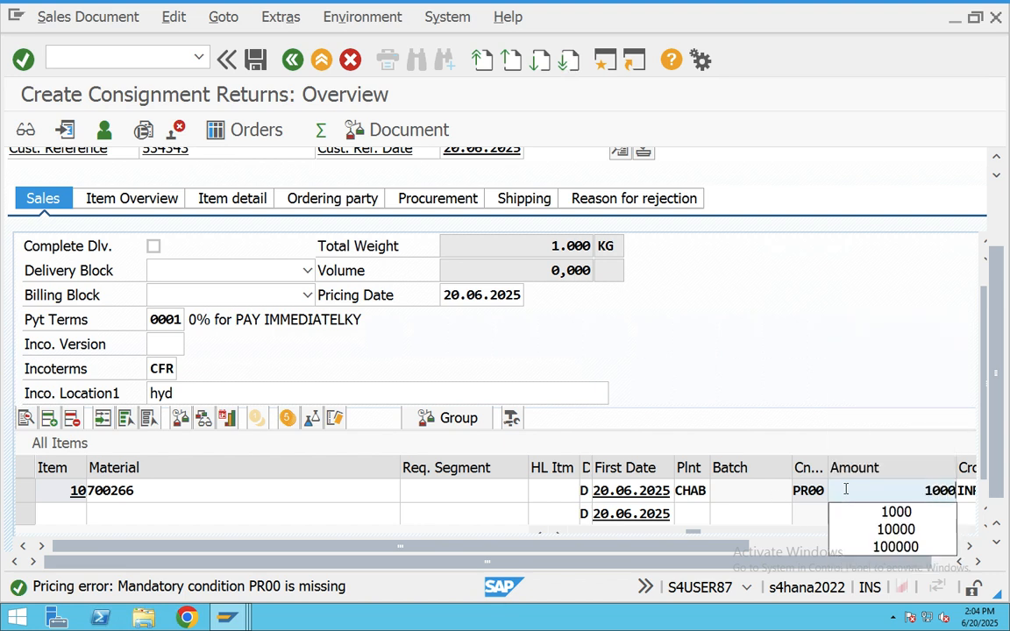
{"action": "key", "text": "Return"}
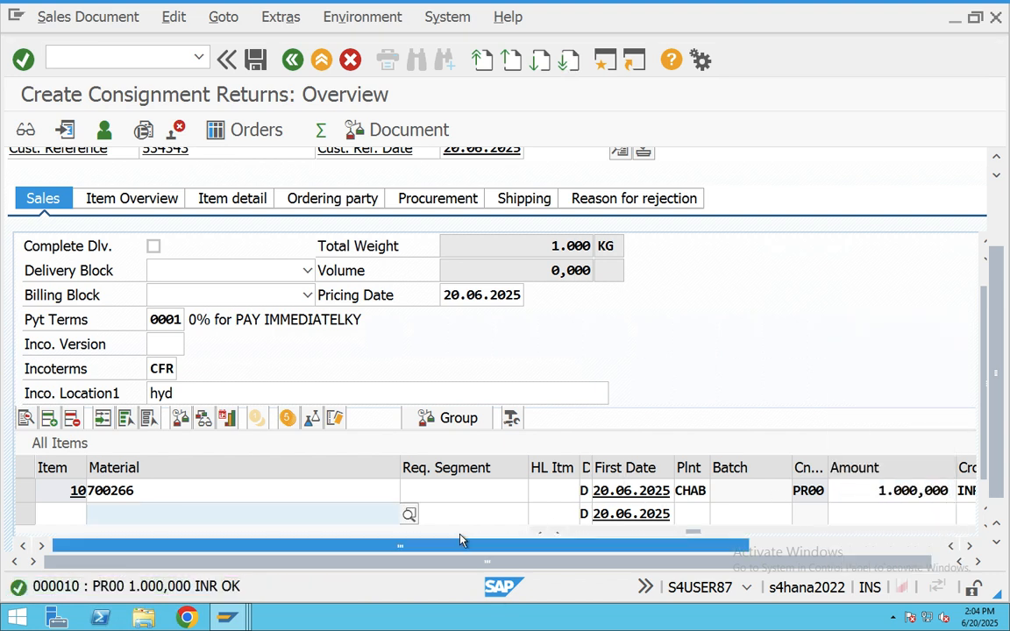
{"action": "left_click", "coordinate": [265, 490]}
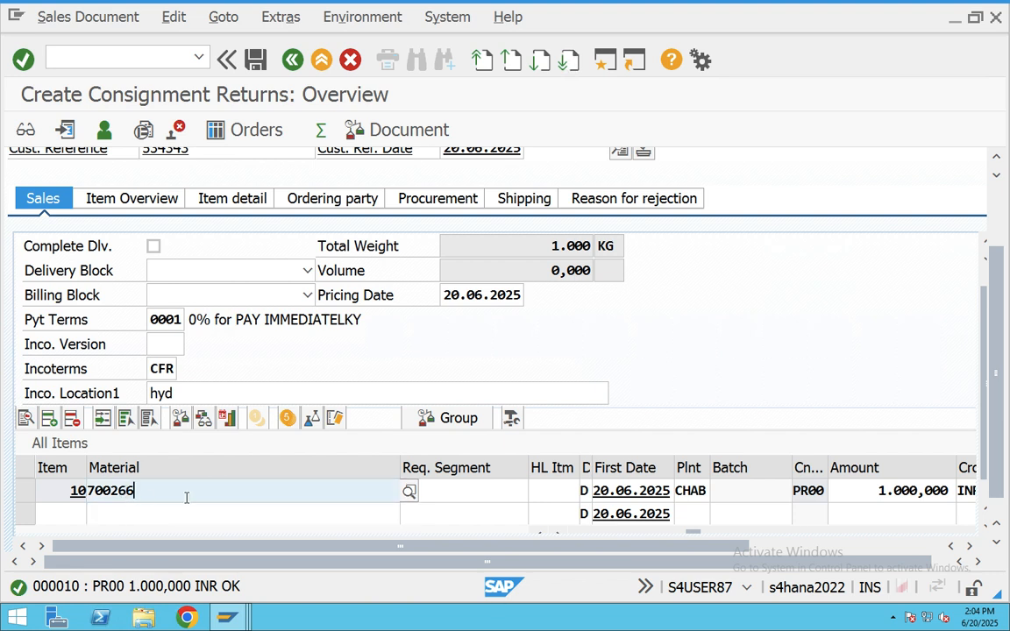
{"action": "key", "text": "Tab"}
{"action": "key", "text": "Tab"}
{"action": "key", "text": "Tab"}
{"action": "key", "text": "Tab"}
{"action": "key", "text": "Tab"}
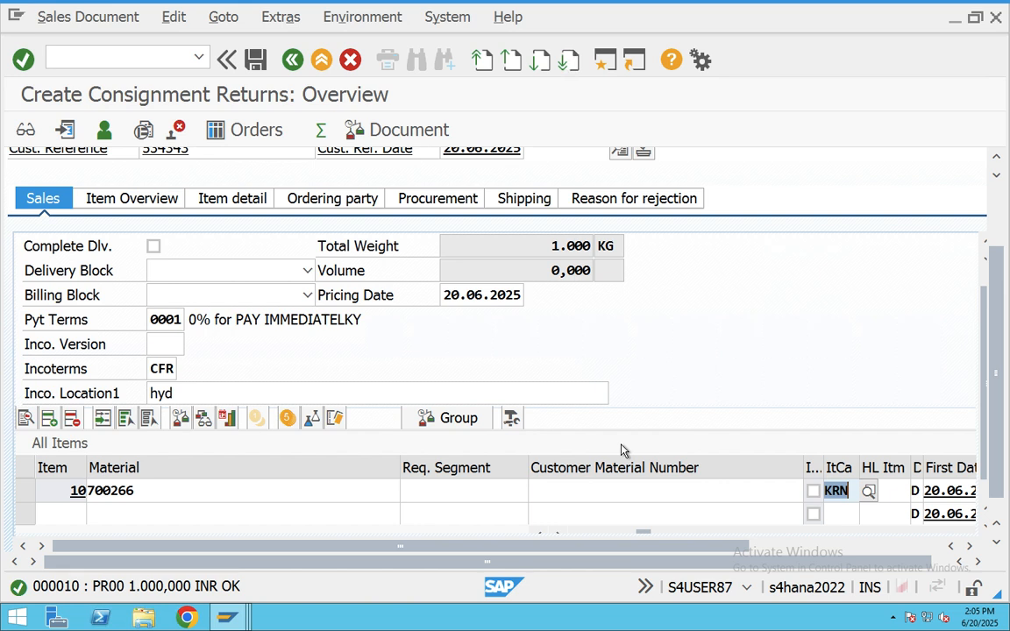
{"action": "scroll", "coordinate": [666, 377], "scroll_direction": "up", "scroll_amount": 2}
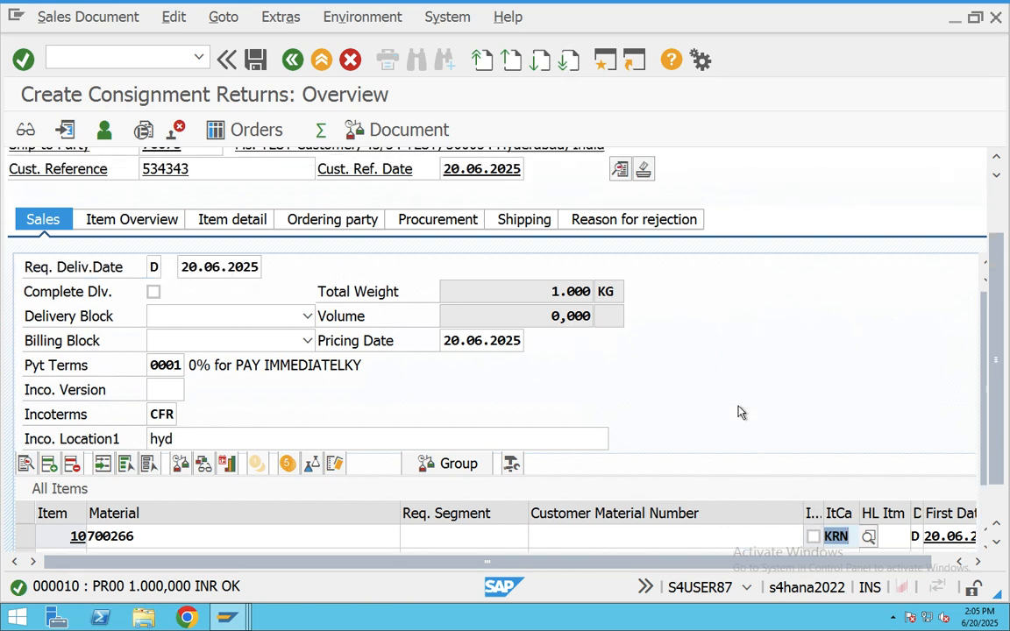
{"action": "scroll", "coordinate": [664, 408], "scroll_direction": "up", "scroll_amount": 2}
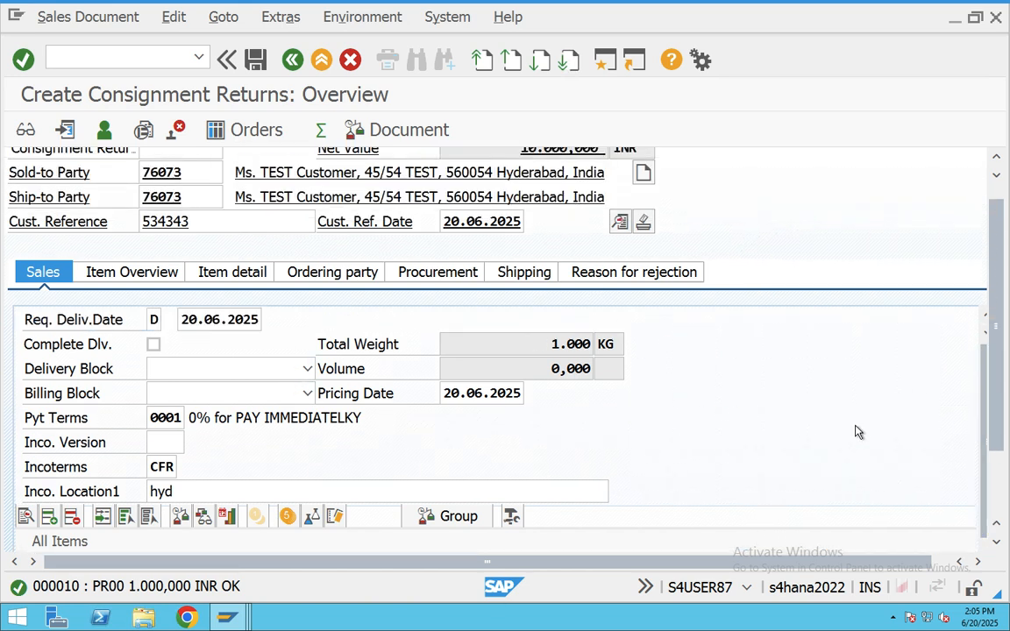
{"action": "scroll", "coordinate": [611, 376], "scroll_direction": "down", "scroll_amount": 4}
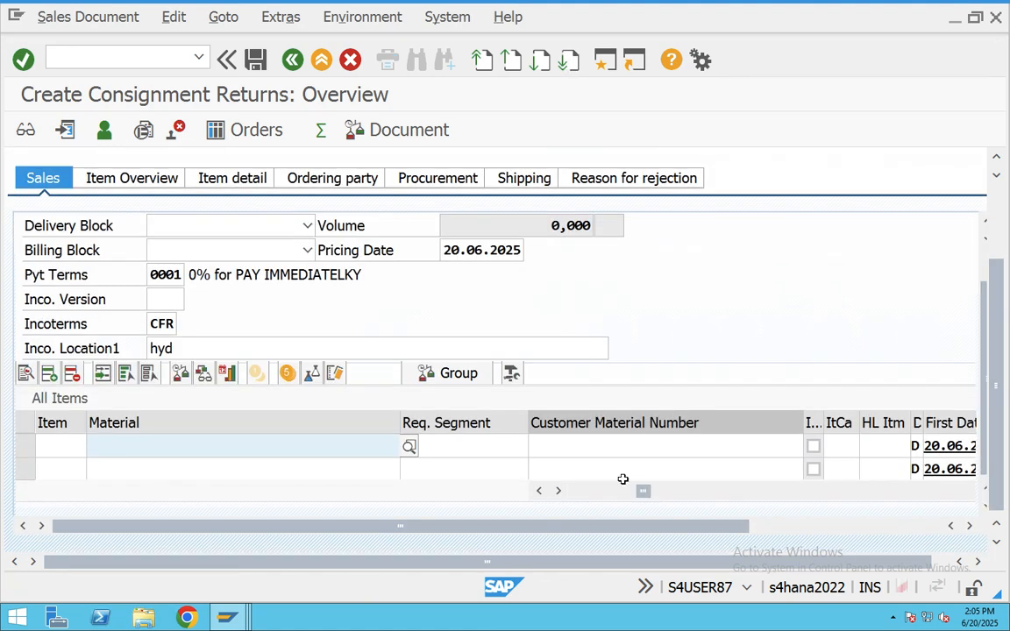
{"action": "left_click_drag", "start_coordinate": [645, 491], "coordinate": [553, 497]}
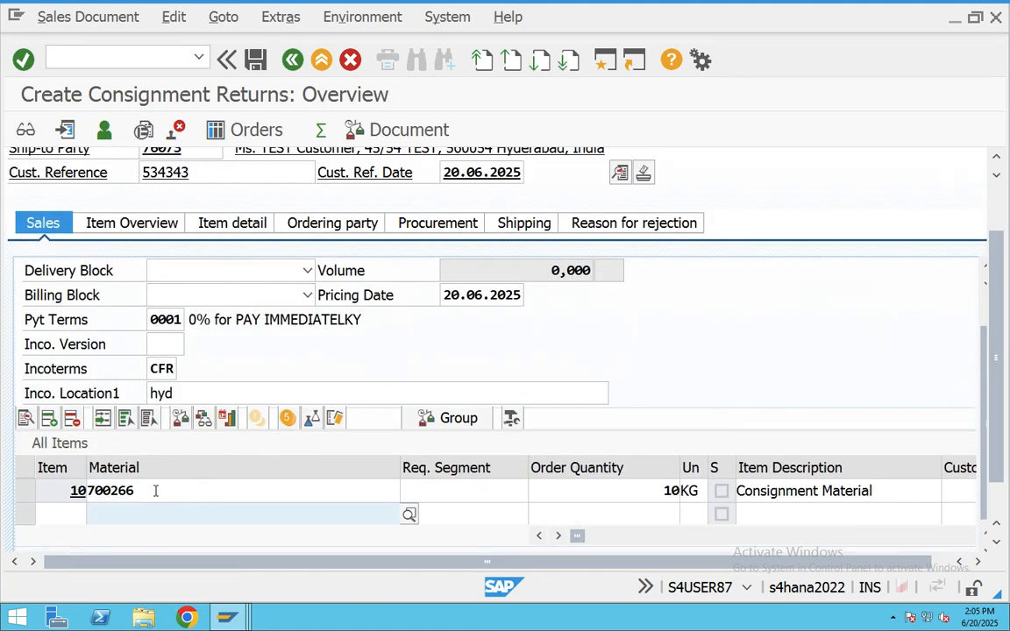
{"action": "double_click", "coordinate": [105, 441]}
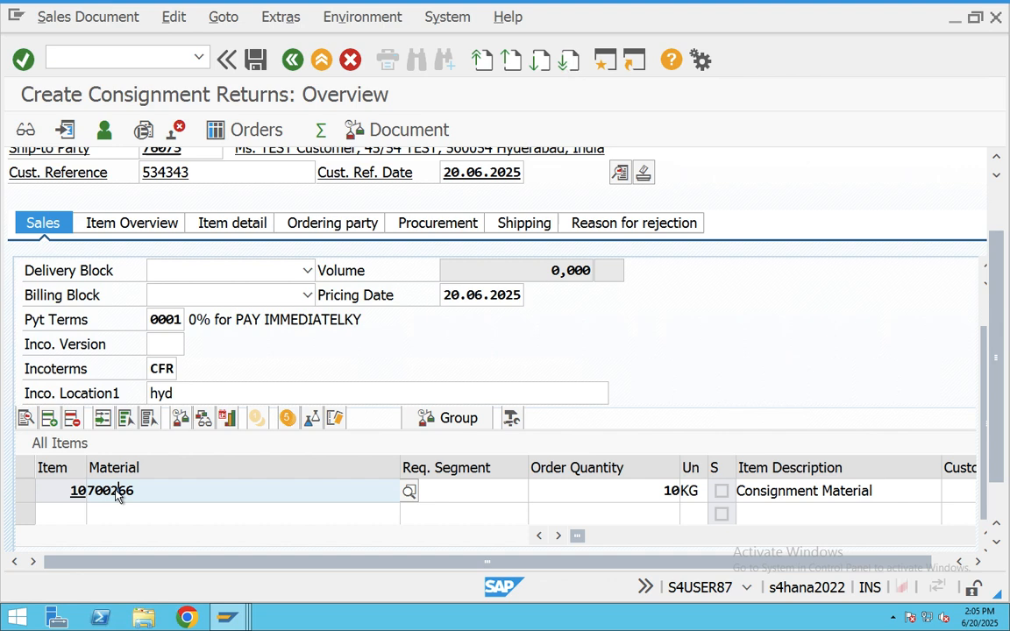
{"action": "left_click", "coordinate": [668, 265]}
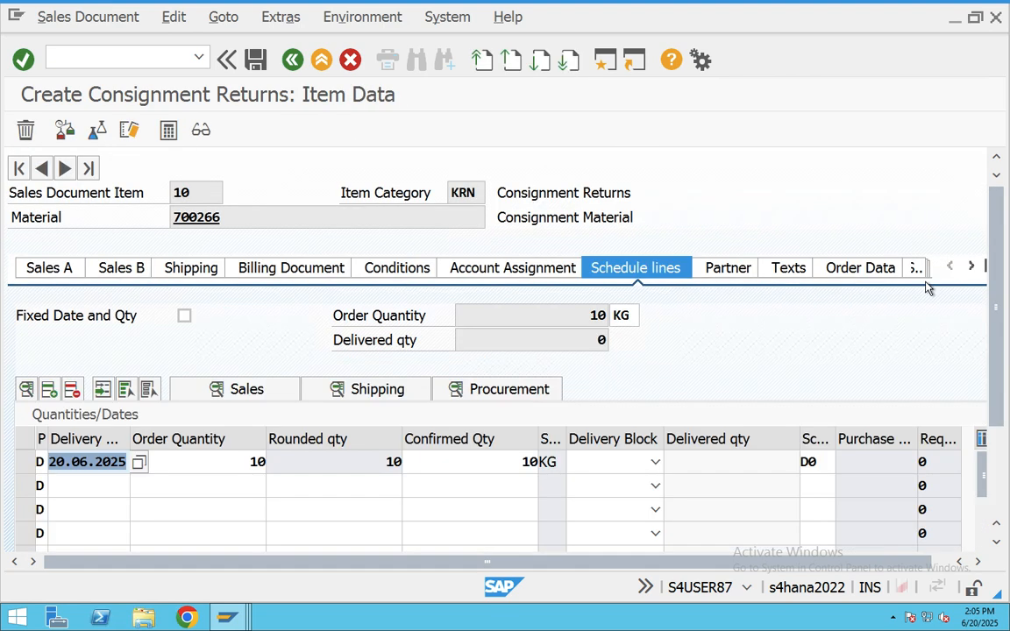
{"action": "left_click", "coordinate": [537, 464]}
{"action": "double_click", "coordinate": [811, 462]}
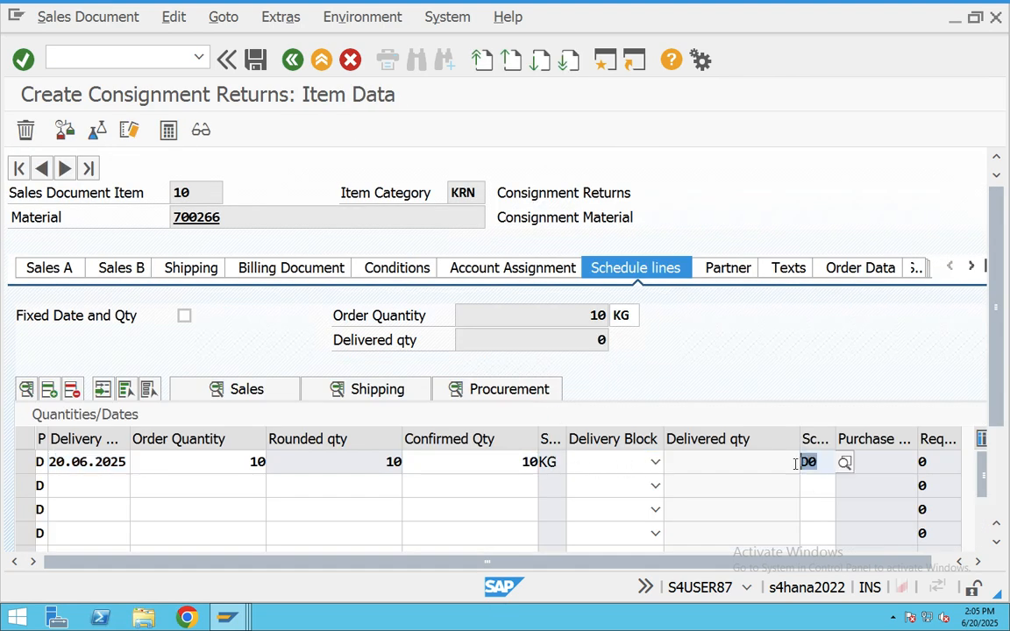
{"action": "double_click", "coordinate": [392, 462]}
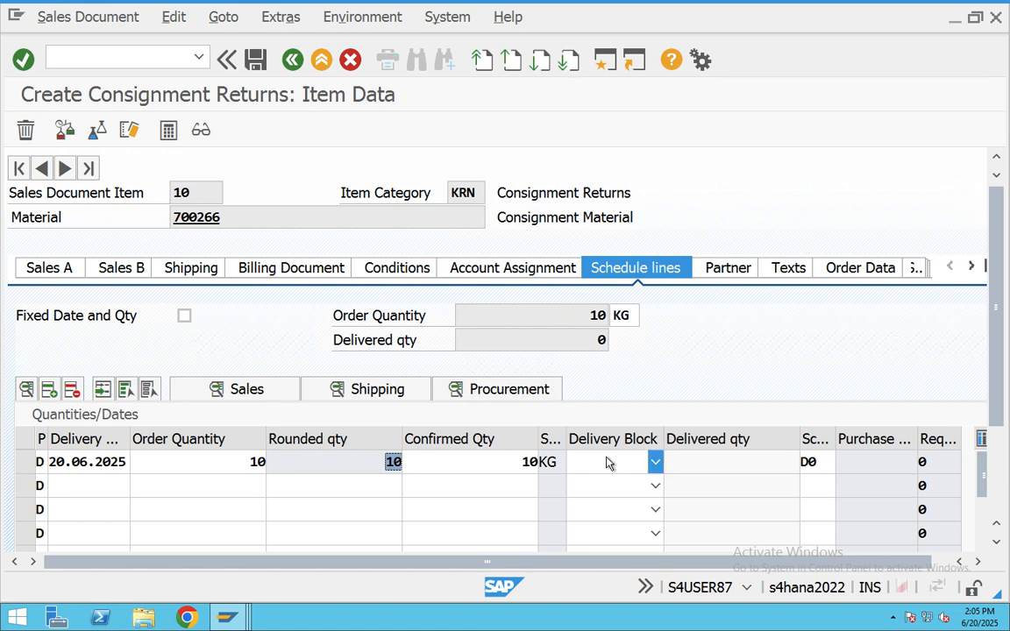
{"action": "left_click", "coordinate": [834, 465]}
{"action": "left_click", "coordinate": [844, 462]}
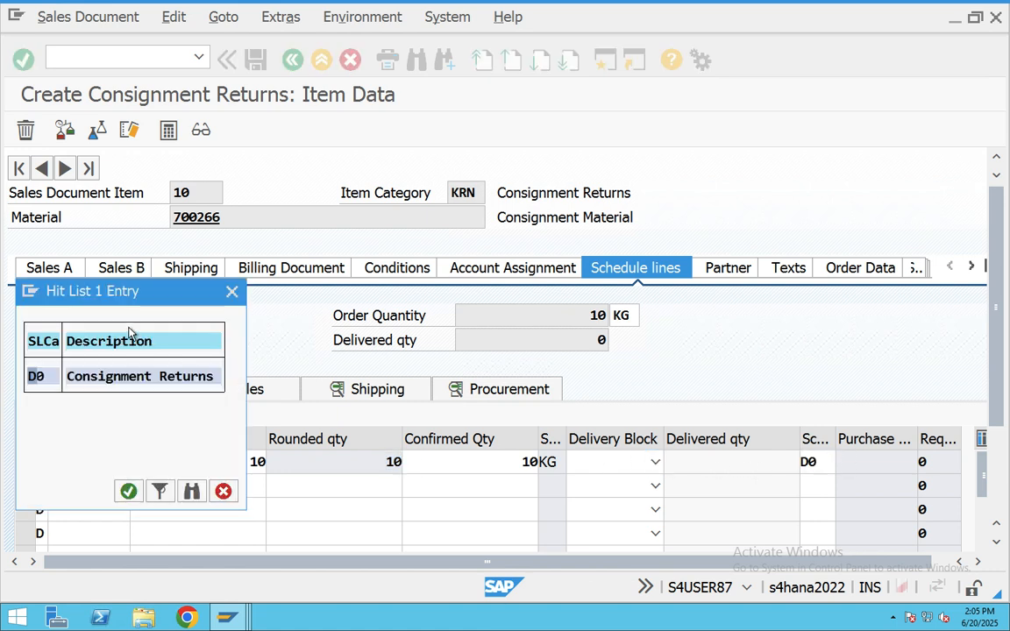
{"action": "double_click", "coordinate": [106, 379]}
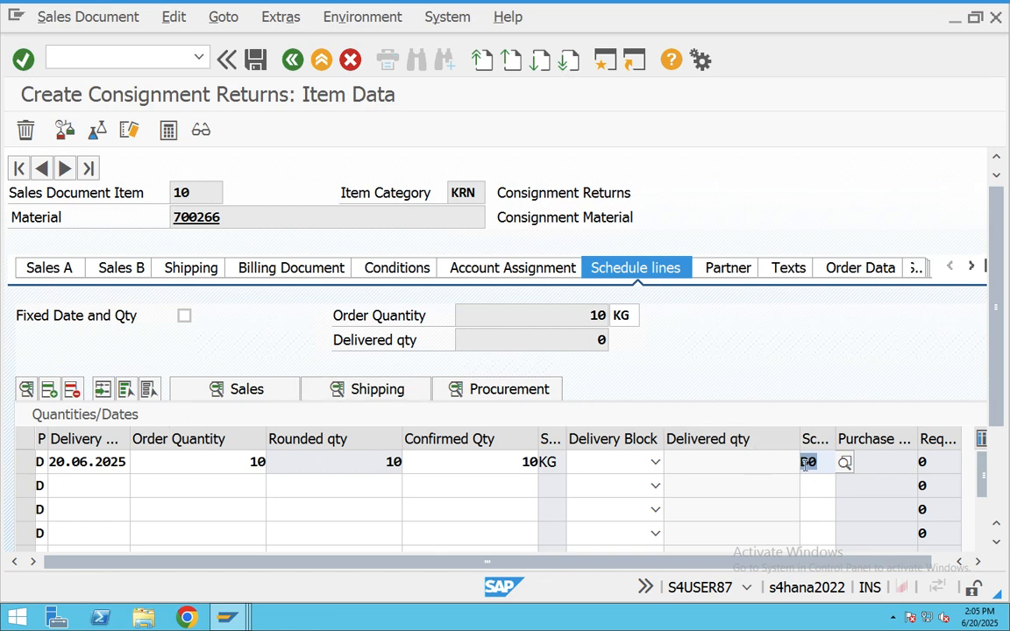
{"action": "left_click", "coordinate": [293, 60]}
{"action": "scroll", "coordinate": [110, 324], "scroll_direction": "up", "scroll_amount": 1}
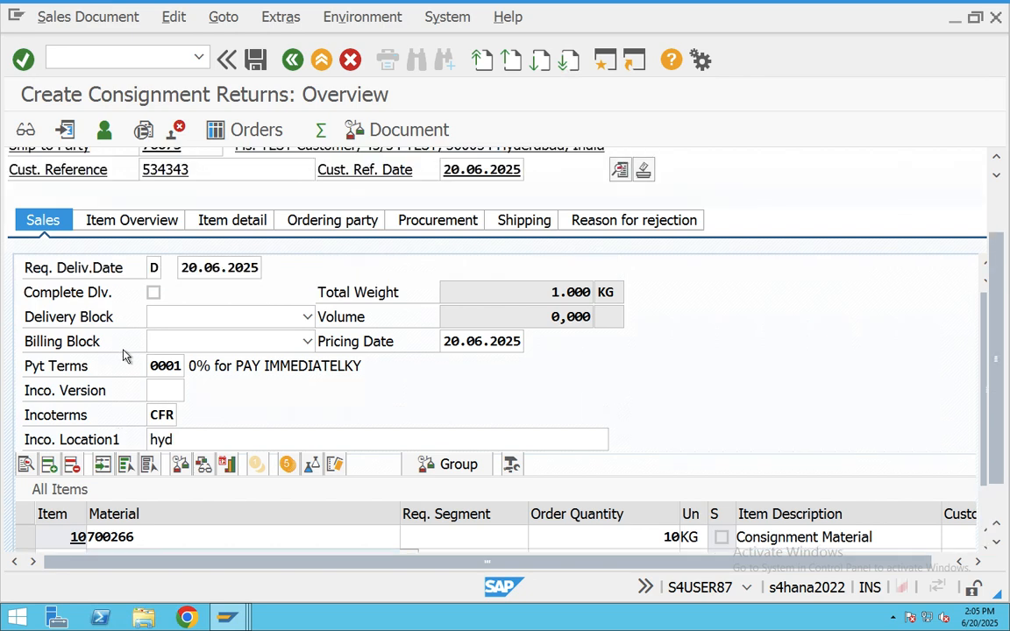
- Check completeness, save return 60000012, and select its full save message text
{"action": "scroll", "coordinate": [123, 356], "scroll_direction": "up", "scroll_amount": 1}
{"action": "left_click", "coordinate": [174, 17]}
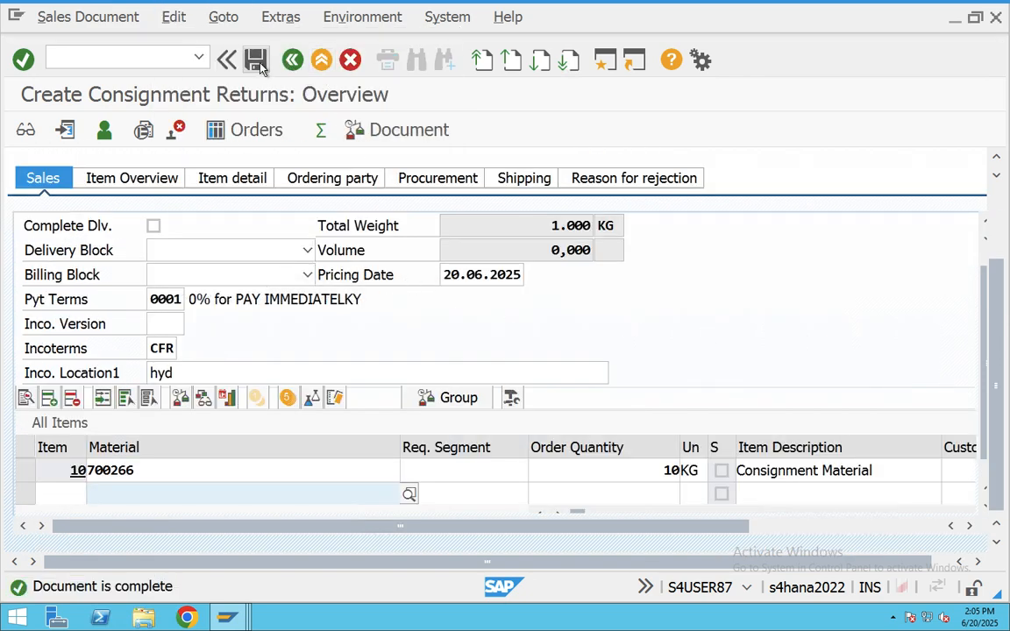
{"action": "left_click", "coordinate": [257, 61]}
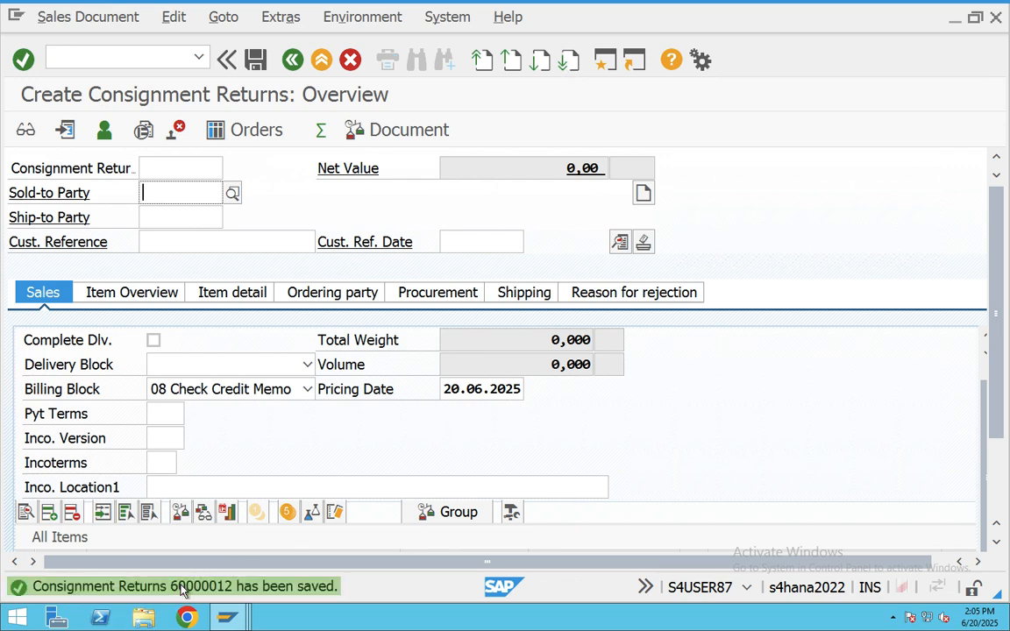
{"action": "double_click", "coordinate": [255, 590]}
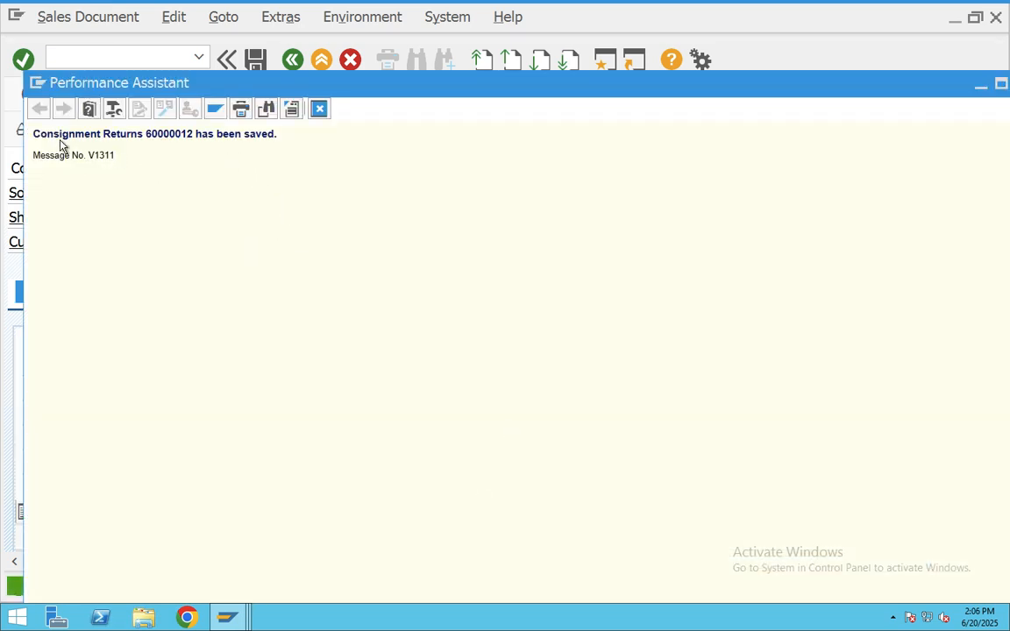
{"action": "left_click_drag", "start_coordinate": [60, 142], "coordinate": [23, 140]}
{"action": "key", "text": "super+c"}
- Send the Consignment Returns 60000012 message to the Teams chat, then return to SAP
{"action": "key", "text": "ctrl+Right"}
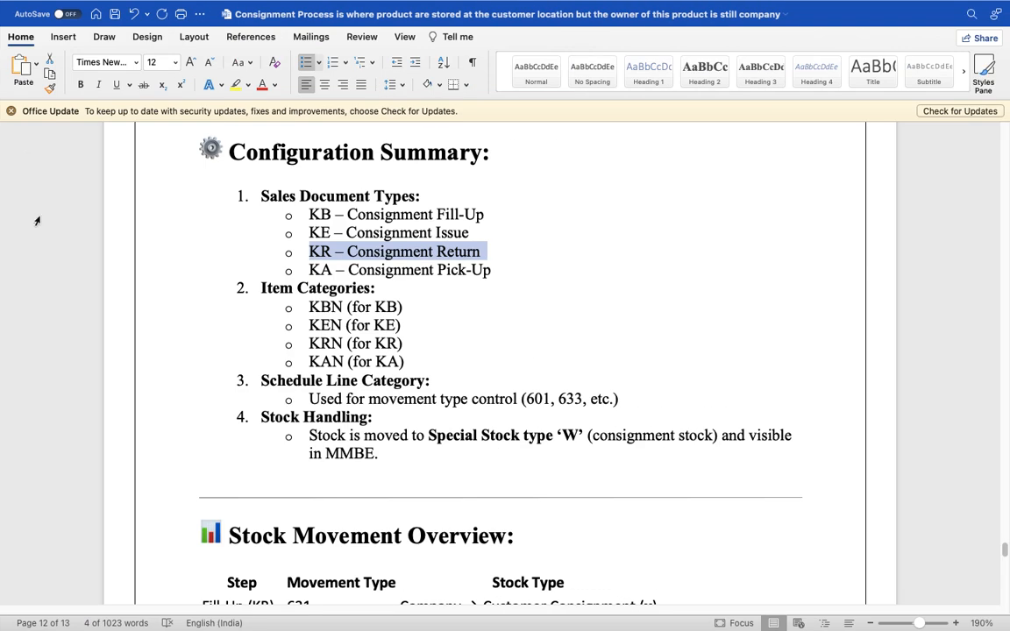
{"action": "key", "text": "super+Tab"}
{"action": "key", "text": "super+Tab"}
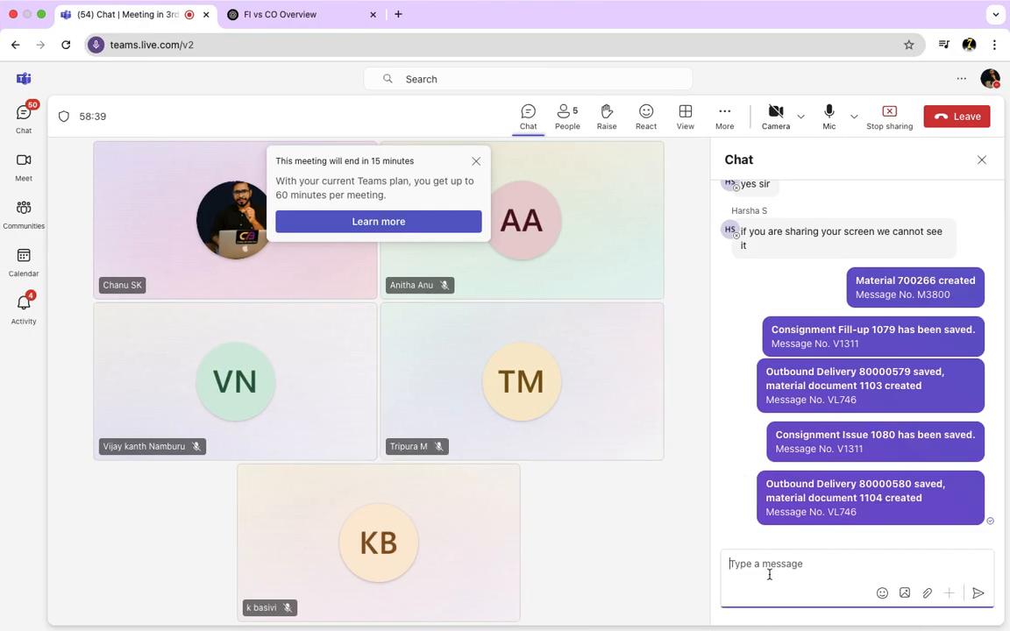
{"action": "key", "text": "super+v"}
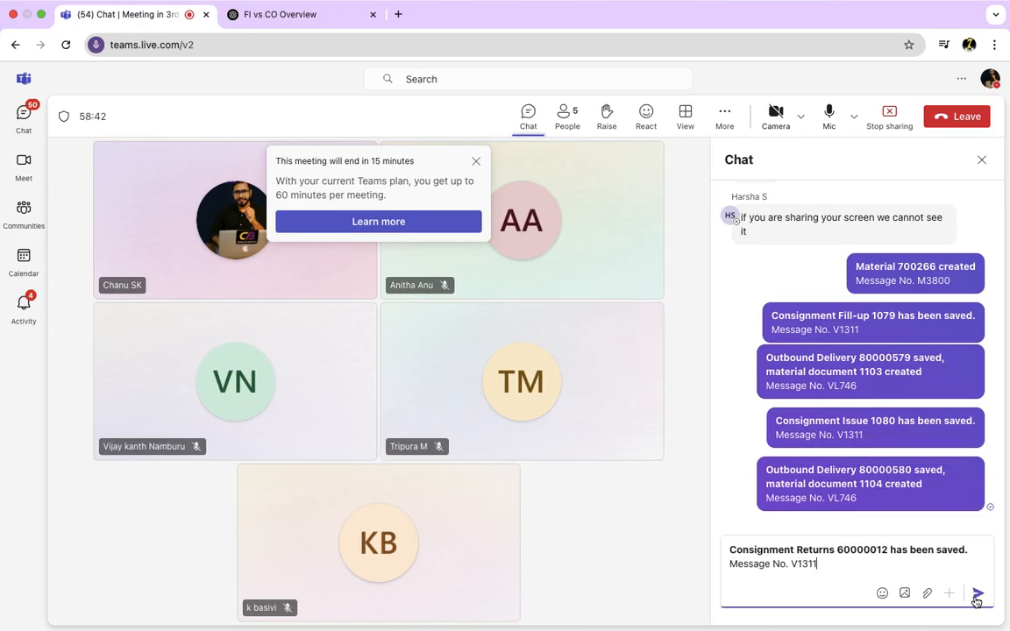
{"action": "key", "text": "Return"}
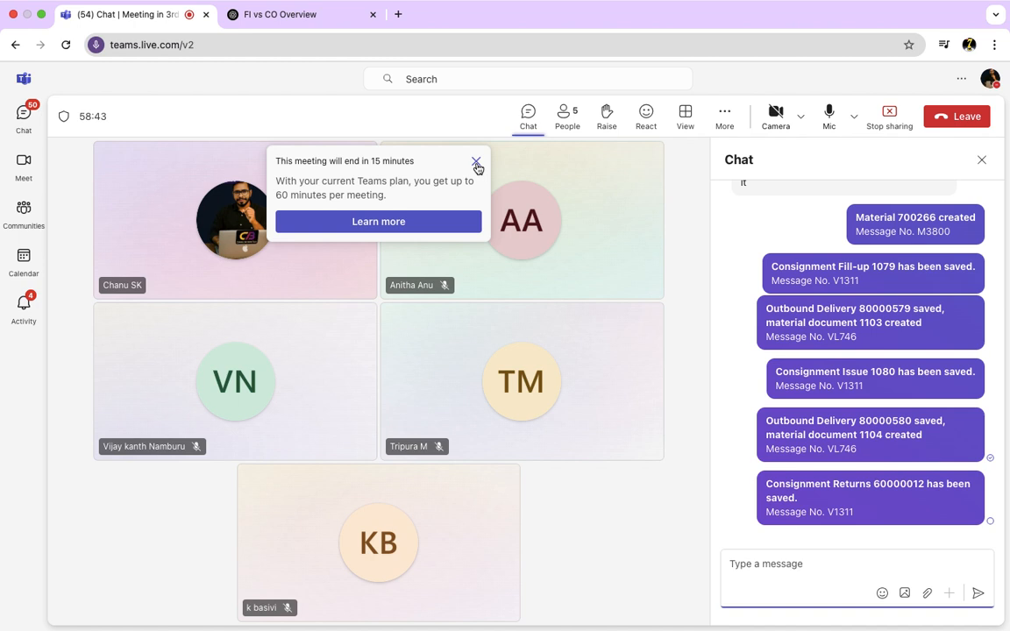
{"action": "left_click", "coordinate": [476, 164]}
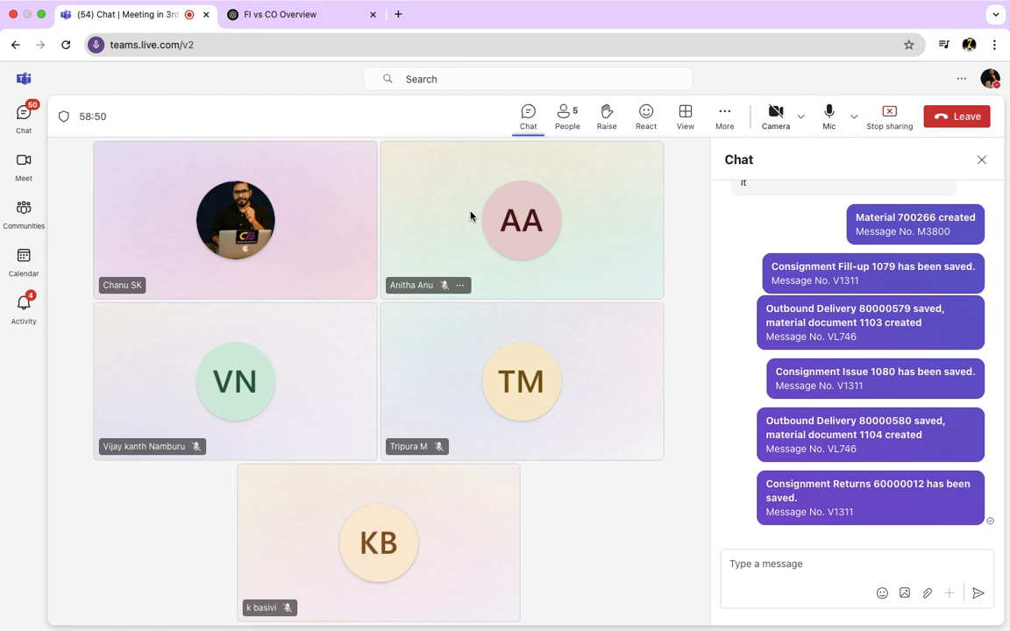
{"action": "key", "text": "ctrl+Left"}
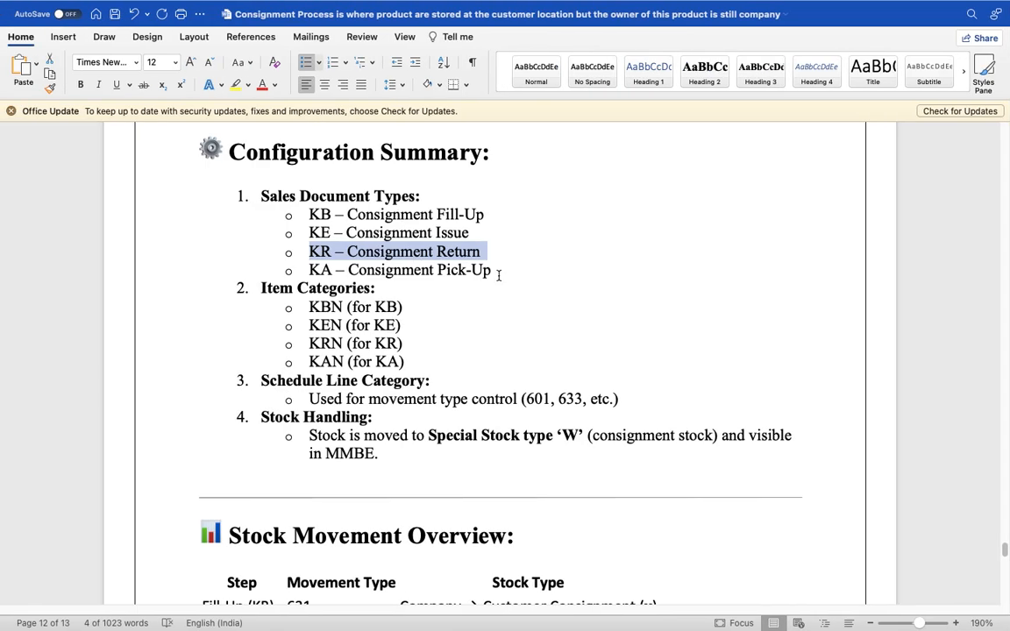
{"action": "key", "text": "super+Tab"}
{"action": "key", "text": "super+Tab"}
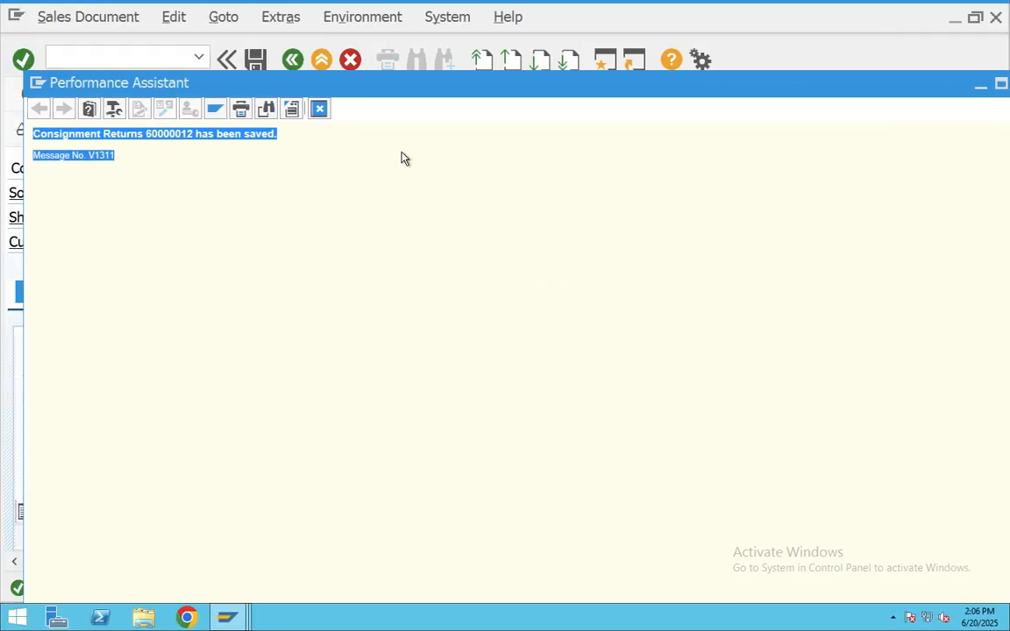
- Start a VL01N delivery for order 60000012, then exit without saving
{"action": "left_click", "coordinate": [318, 109]}
{"action": "left_click", "coordinate": [321, 60]}
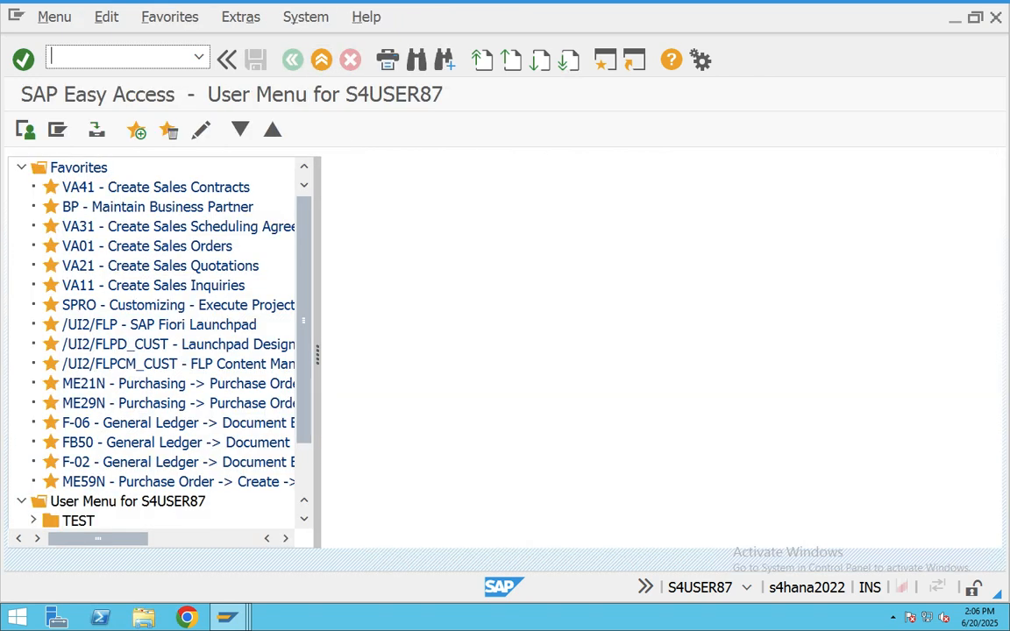
{"action": "type", "text": "vl01n"}
{"action": "key", "text": "Return"}
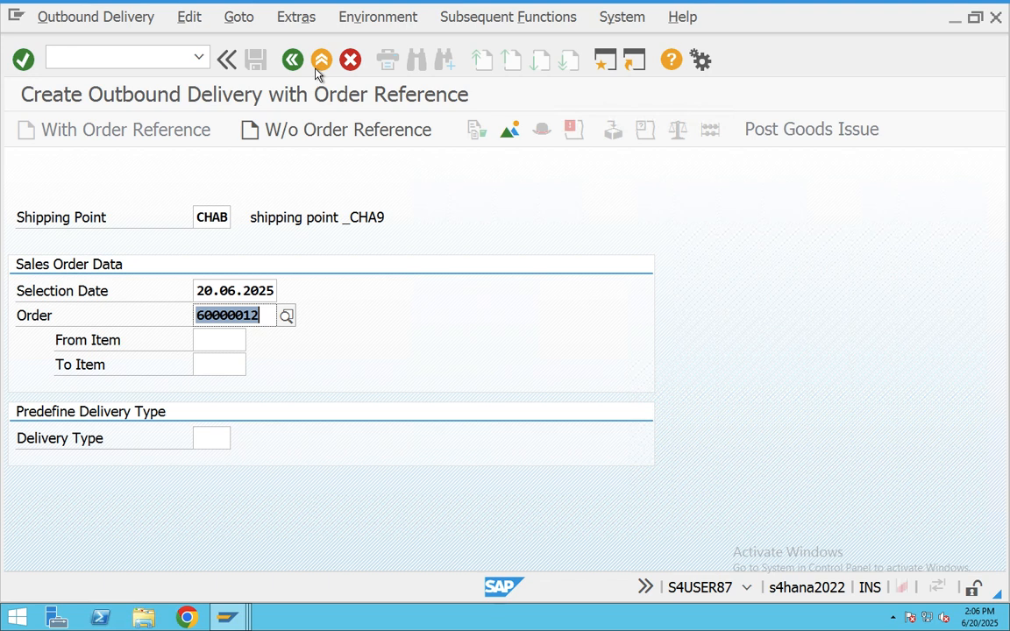
{"action": "key", "text": "Return"}
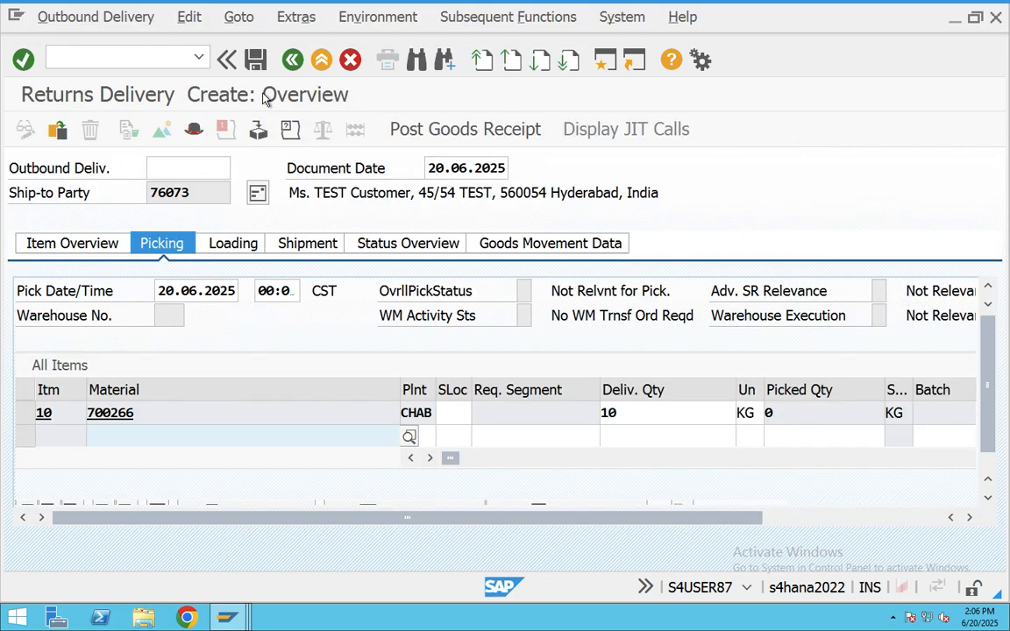
{"action": "left_click", "coordinate": [293, 60]}
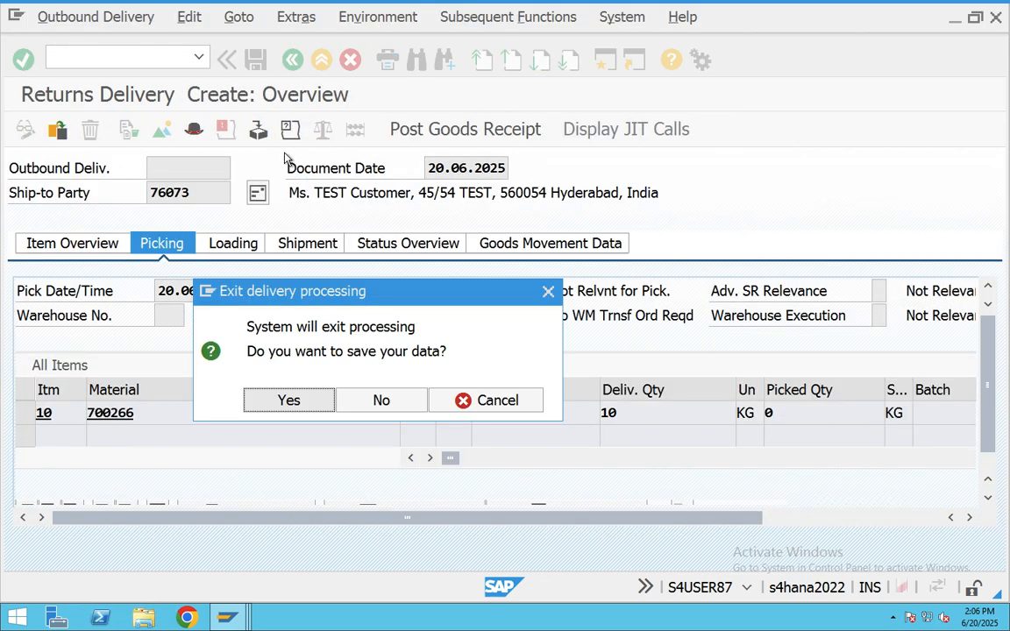
{"action": "left_click", "coordinate": [386, 402]}
- Create the delivery for order 60000012 with delivery type LR
{"action": "left_click", "coordinate": [213, 439]}
{"action": "type", "text": "lr"}
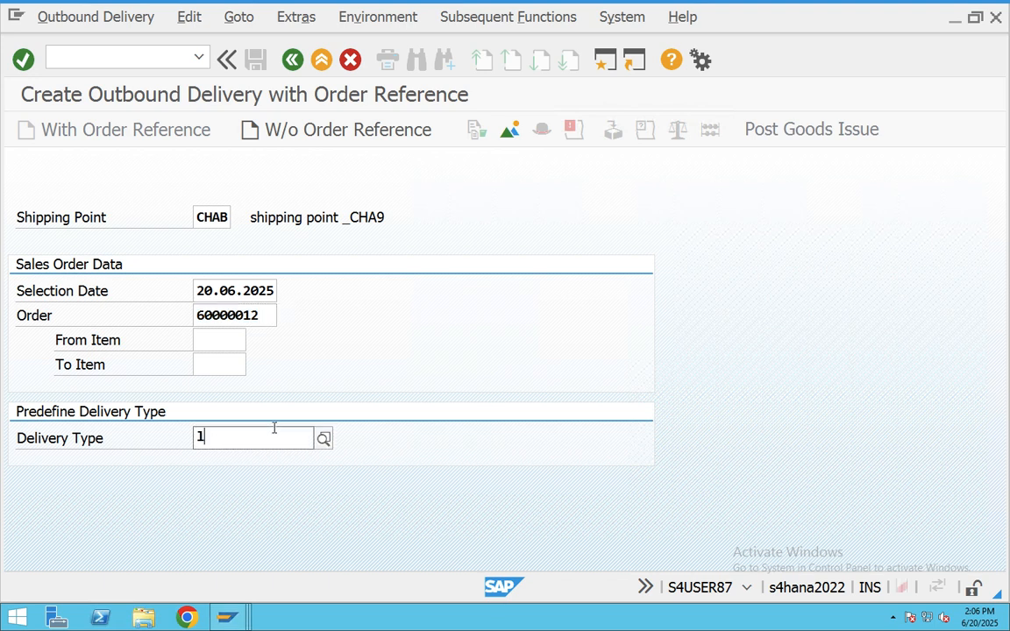
{"action": "key", "text": "BackSpace"}
{"action": "key", "text": "BackSpace"}
{"action": "type", "text": "Lr"}
{"action": "left_click", "coordinate": [276, 484]}
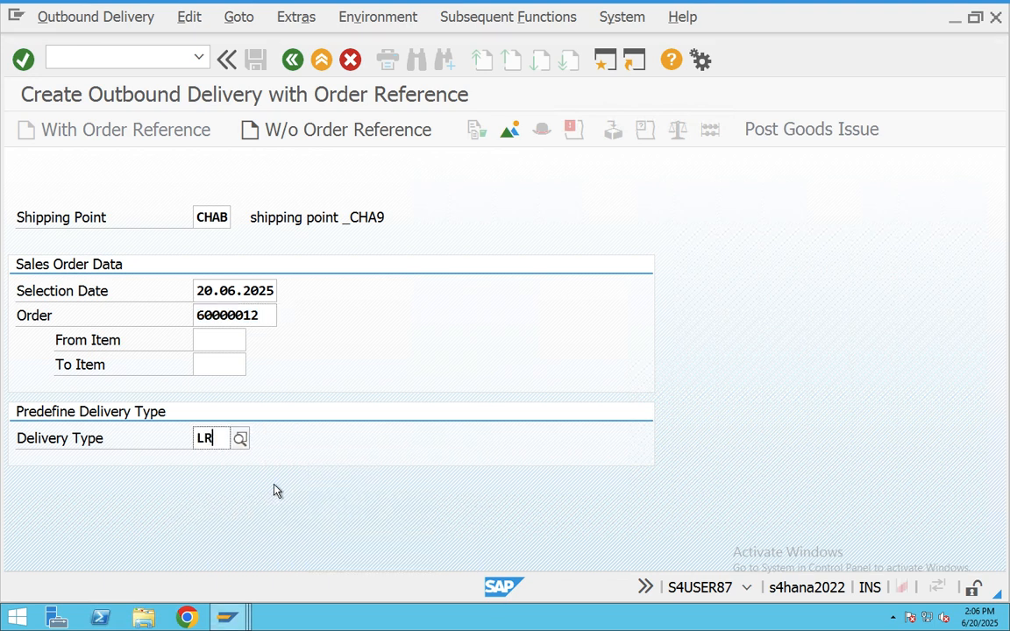
{"action": "key", "text": "Return"}
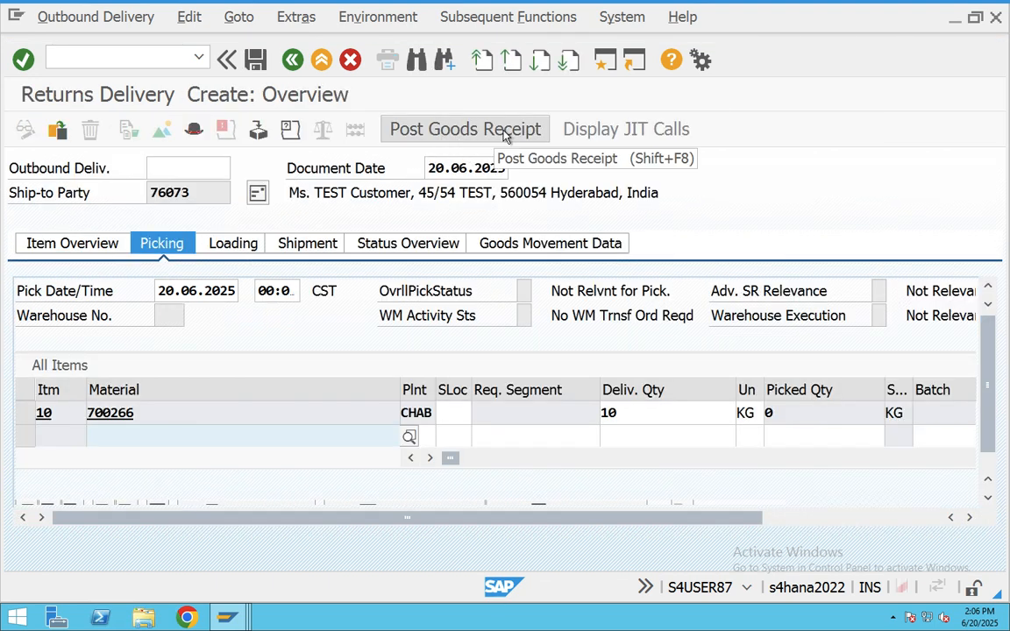
- Set item 10's storage location to BAN1, post goods receipt, and select the save message
{"action": "left_click", "coordinate": [454, 417]}
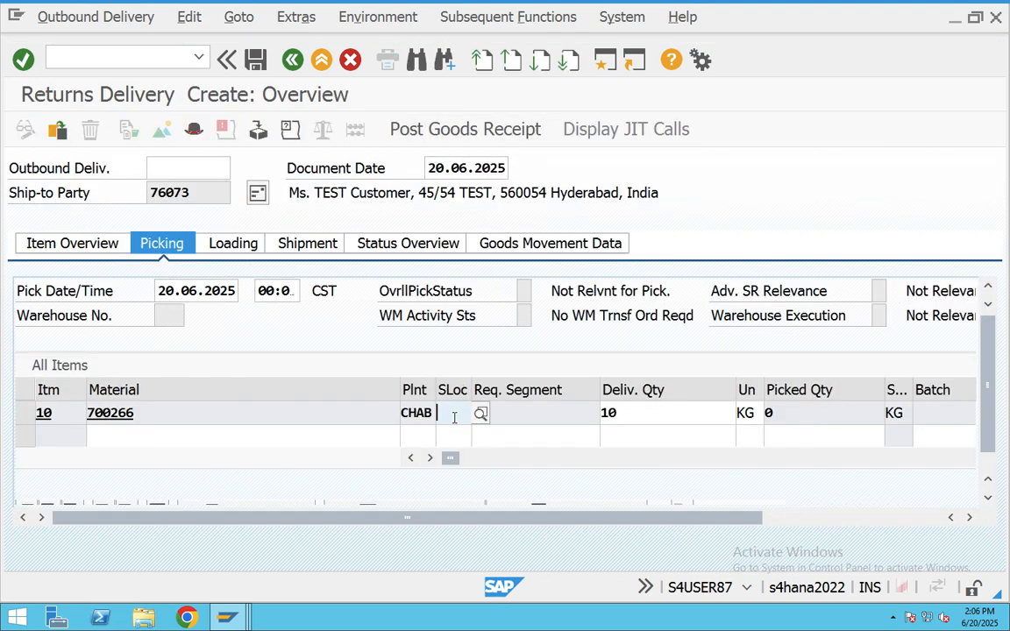
{"action": "left_click", "coordinate": [454, 418]}
{"action": "left_click", "coordinate": [456, 434]}
{"action": "left_click_drag", "start_coordinate": [634, 417], "coordinate": [583, 414]}
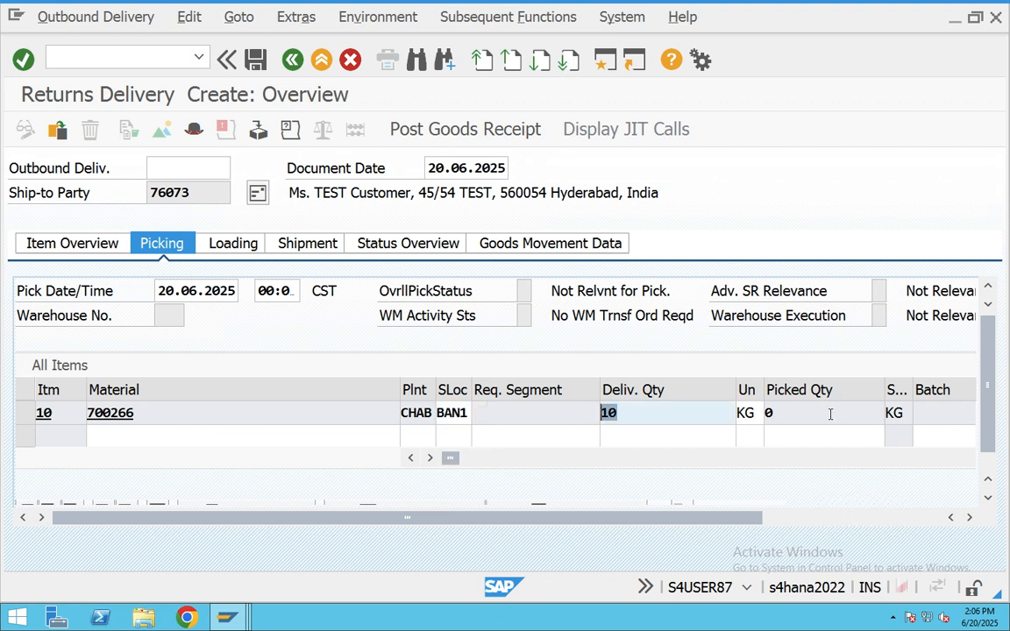
{"action": "left_click_drag", "start_coordinate": [831, 414], "coordinate": [761, 417]}
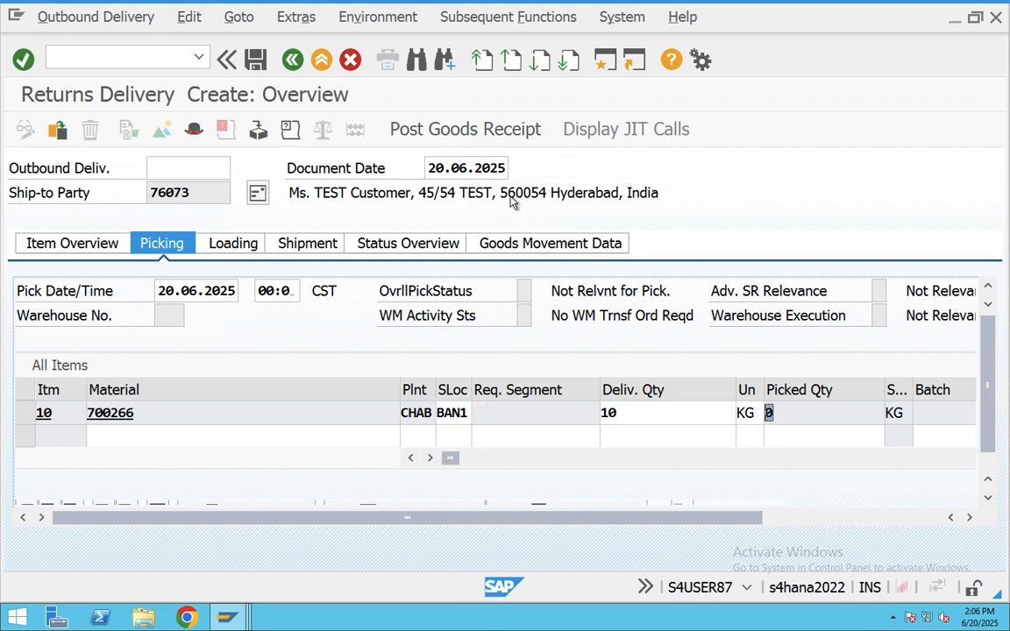
{"action": "left_click", "coordinate": [474, 130]}
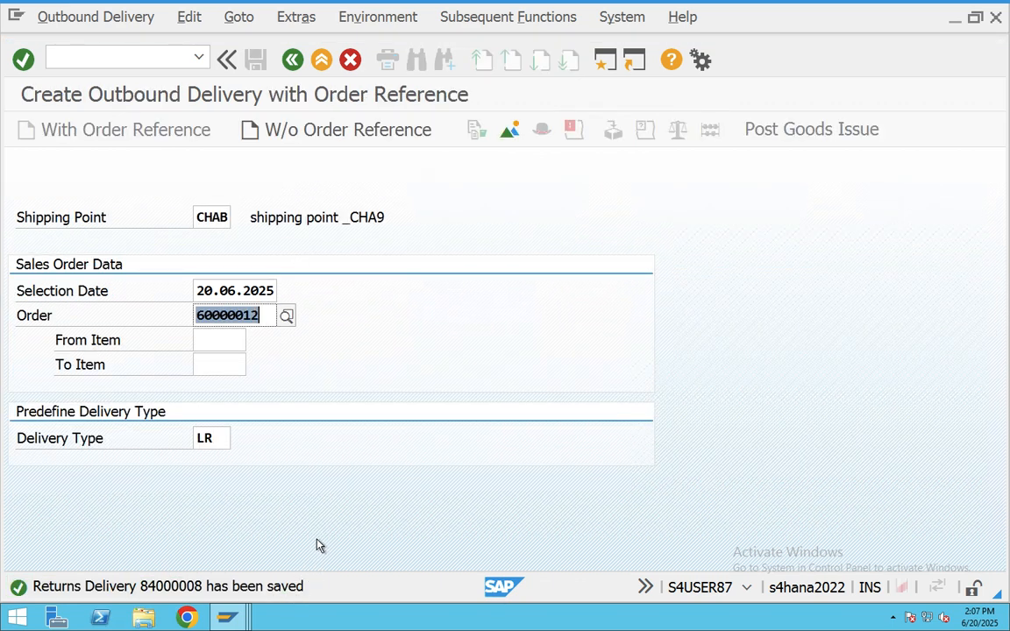
{"action": "double_click", "coordinate": [219, 594]}
{"action": "left_click_drag", "start_coordinate": [145, 163], "coordinate": [3, 142]}
{"action": "key", "text": "super+c"}
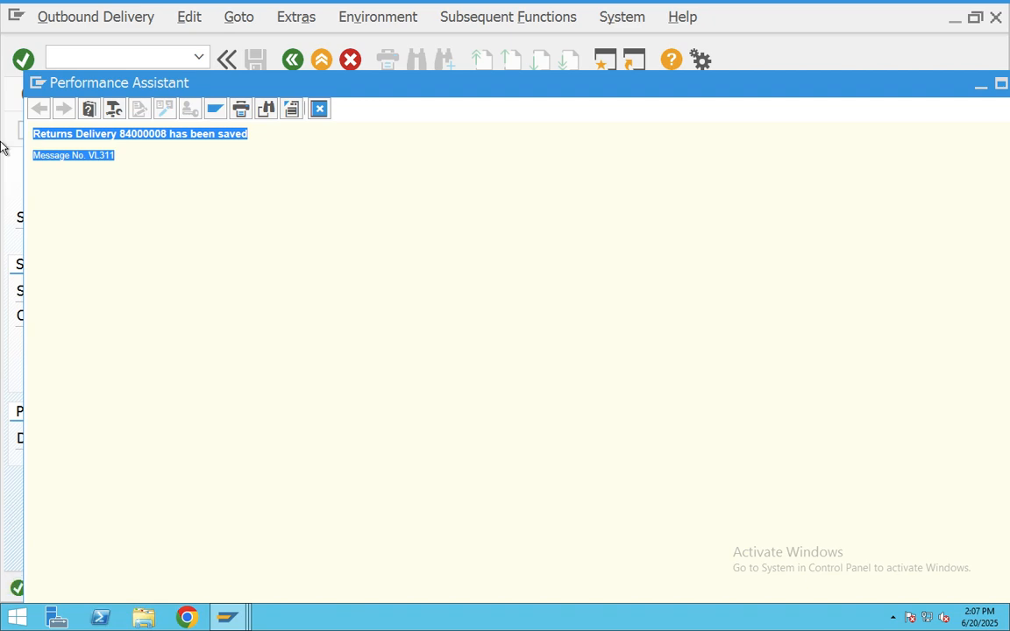
- Post the Returns Delivery 84000008 saved message in the Teams meeting chat
{"action": "key", "text": "super+Tab"}
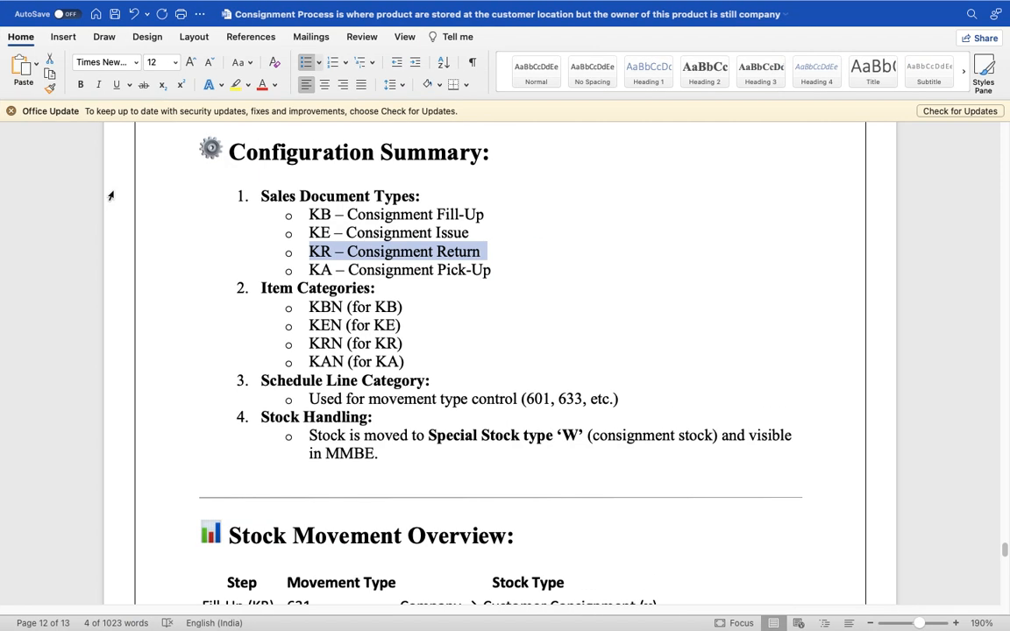
{"action": "key", "text": "super+Tab"}
{"action": "key", "text": "super+Tab"}
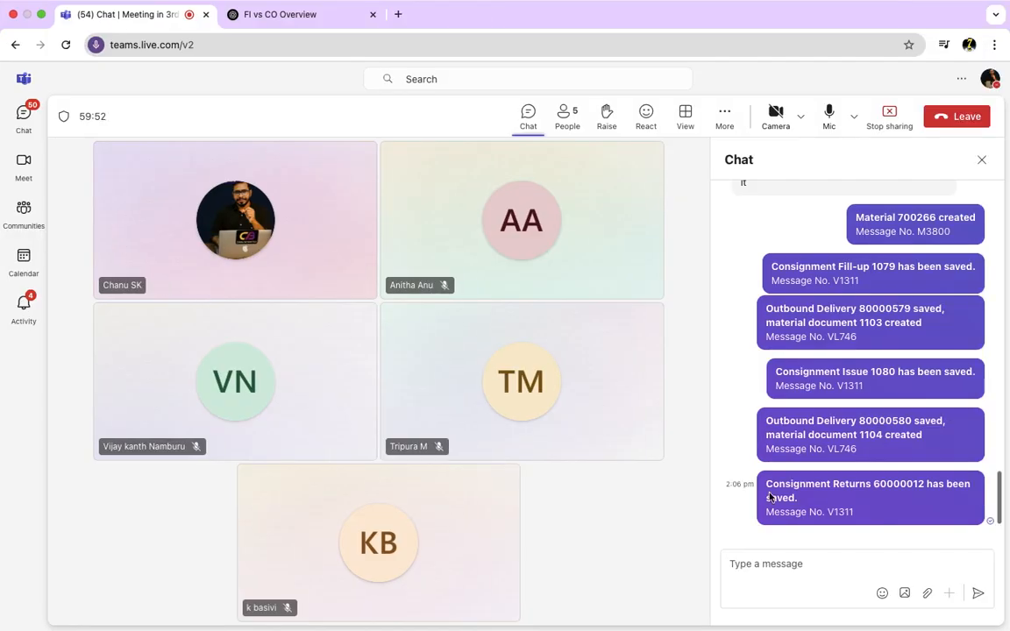
{"action": "left_click", "coordinate": [777, 571]}
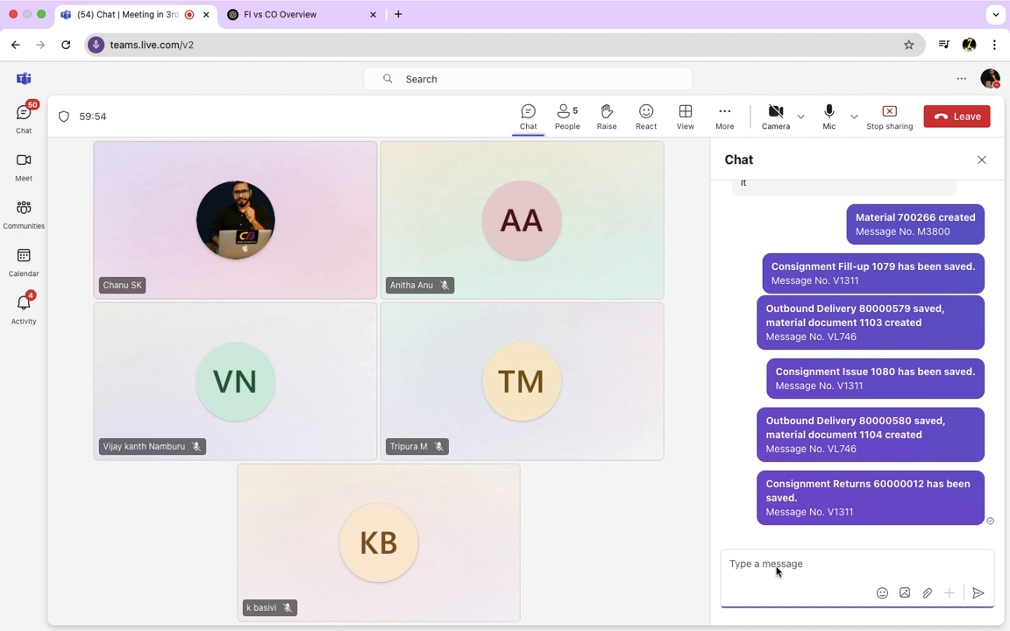
{"action": "key", "text": "super+v"}
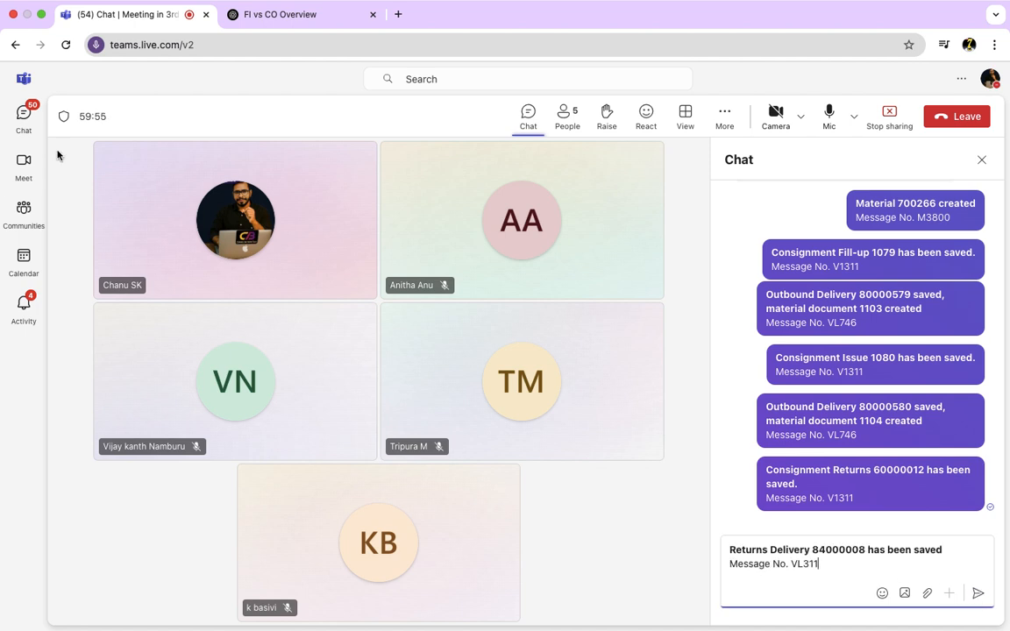
{"action": "key", "text": "Return"}
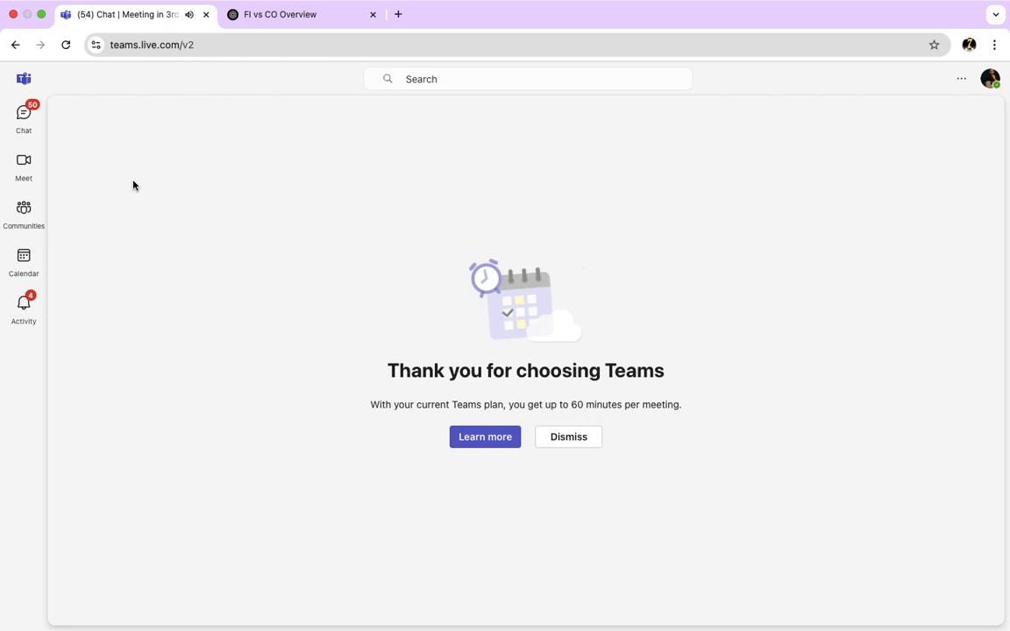
- Start a Meet now call from the batch chat in full meeting view
{"action": "left_click", "coordinate": [568, 437]}
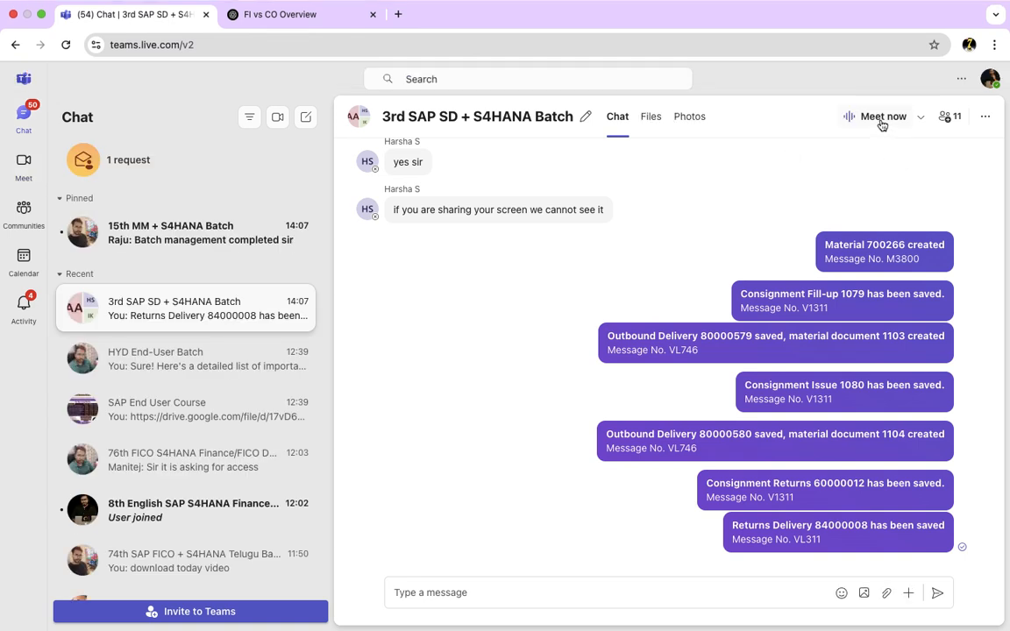
{"action": "left_click", "coordinate": [881, 122]}
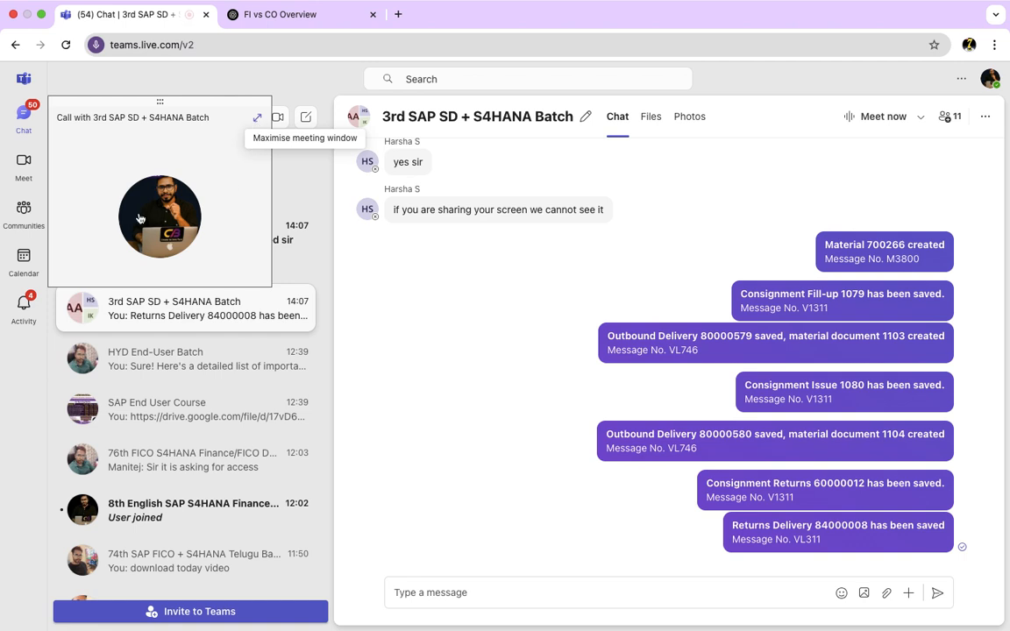
{"action": "left_click", "coordinate": [258, 124]}
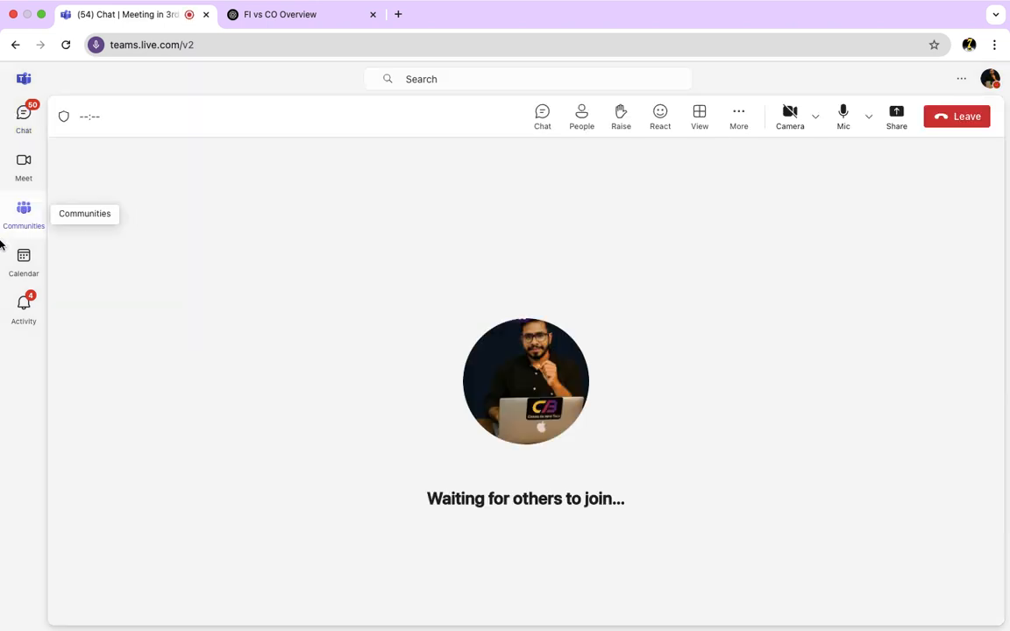
- Share the entire screen in the Teams call
{"action": "left_click", "coordinate": [899, 121]}
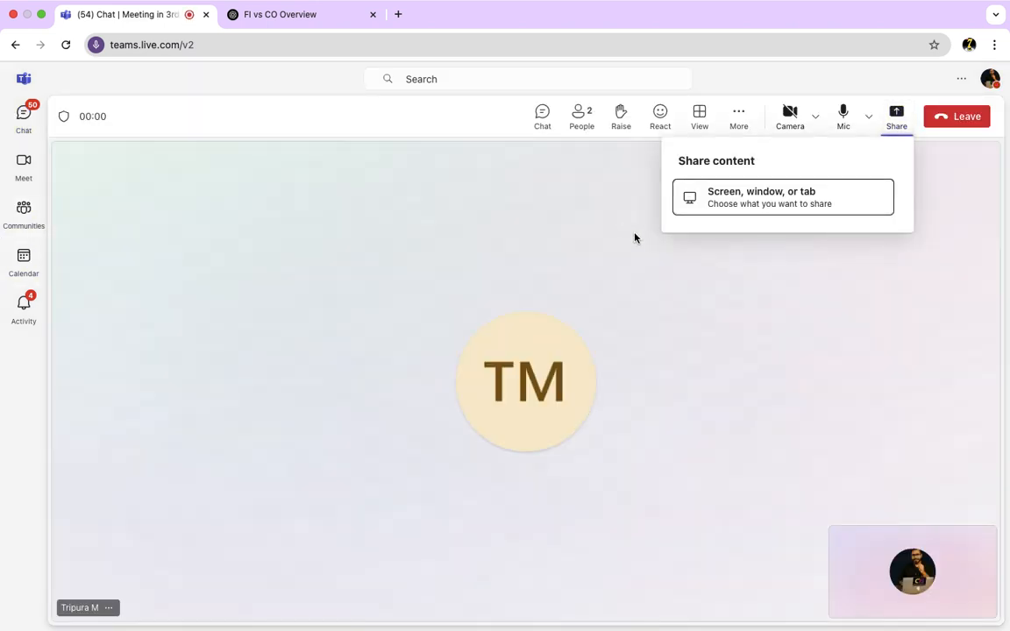
{"action": "left_click", "coordinate": [712, 205]}
{"action": "left_click", "coordinate": [612, 127]}
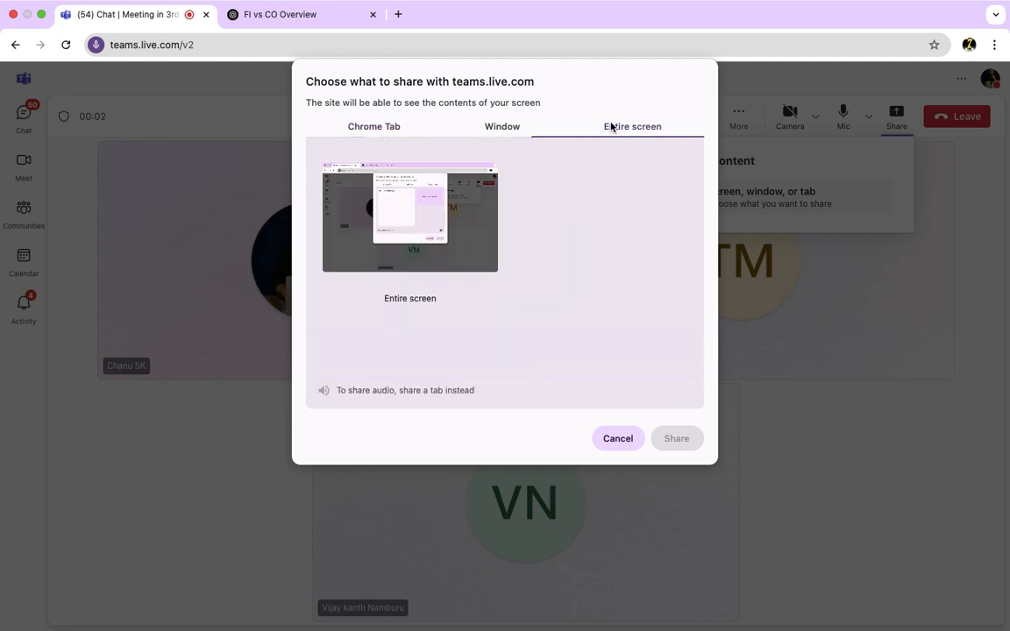
{"action": "left_click", "coordinate": [479, 206]}
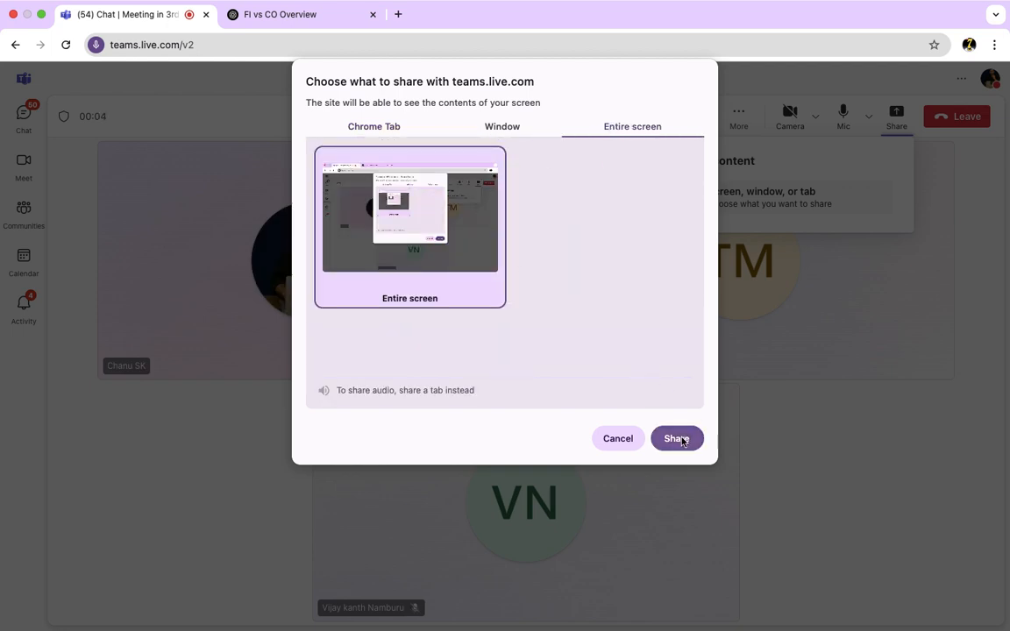
{"action": "left_click", "coordinate": [684, 437]}
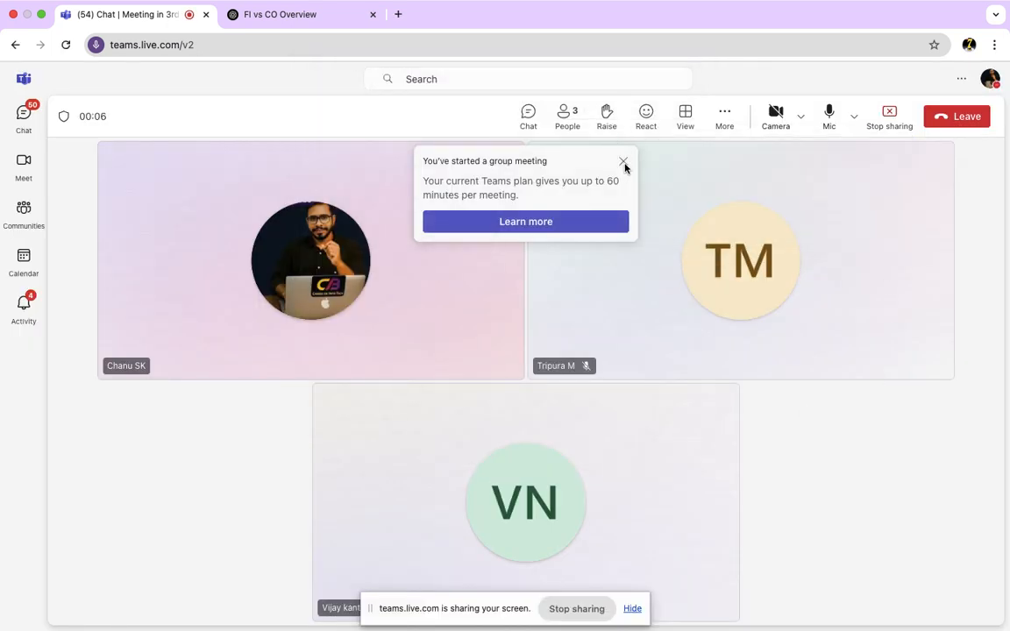
- Ring five remaining chat members to join the call
{"action": "left_click", "coordinate": [566, 114]}
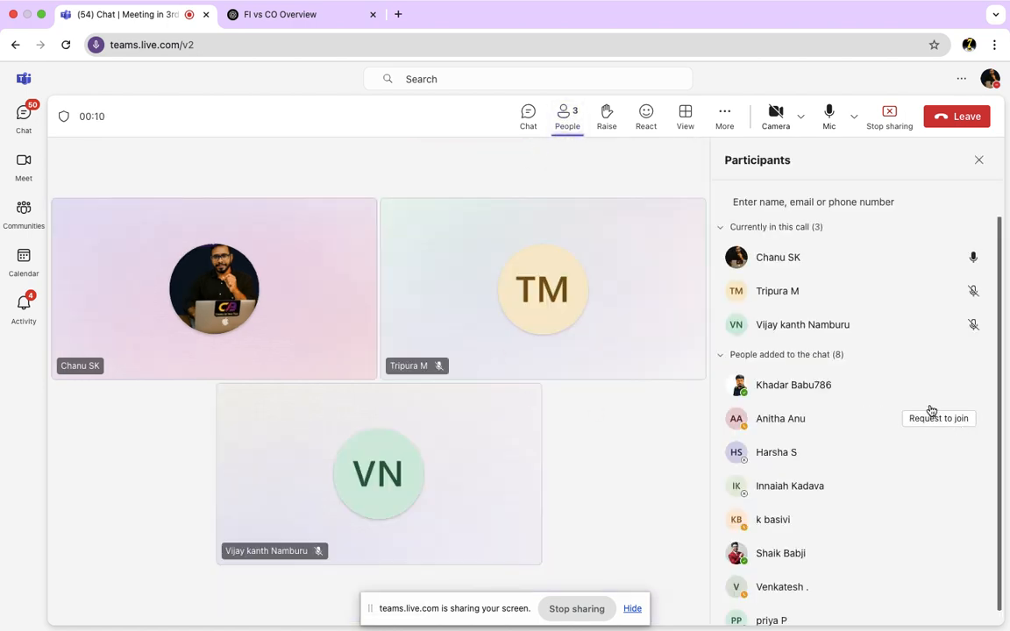
{"action": "left_click", "coordinate": [927, 423]}
{"action": "left_click", "coordinate": [922, 452]}
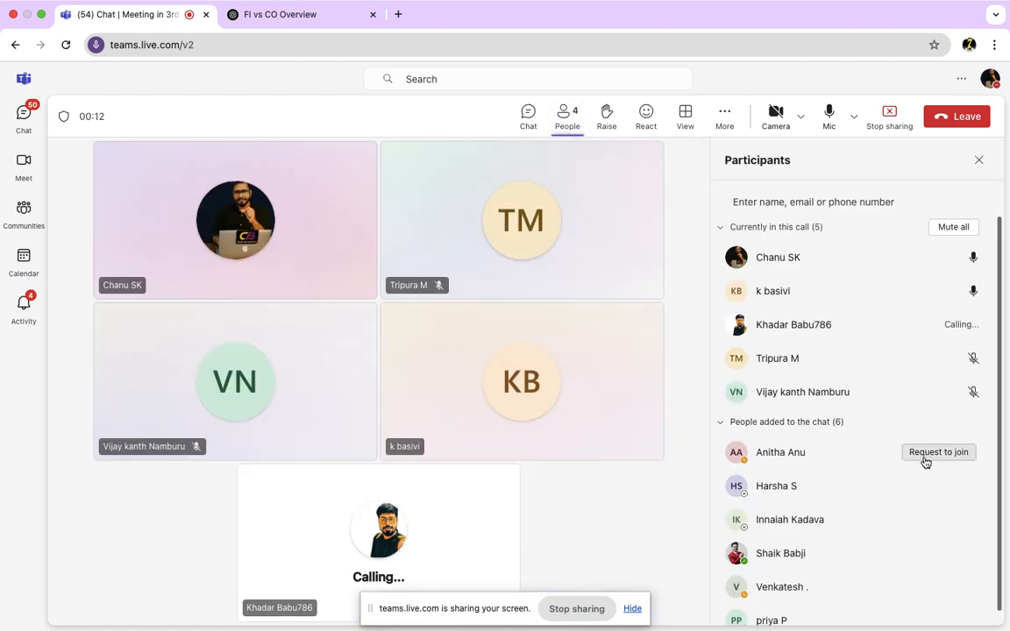
{"action": "left_click", "coordinate": [924, 528]}
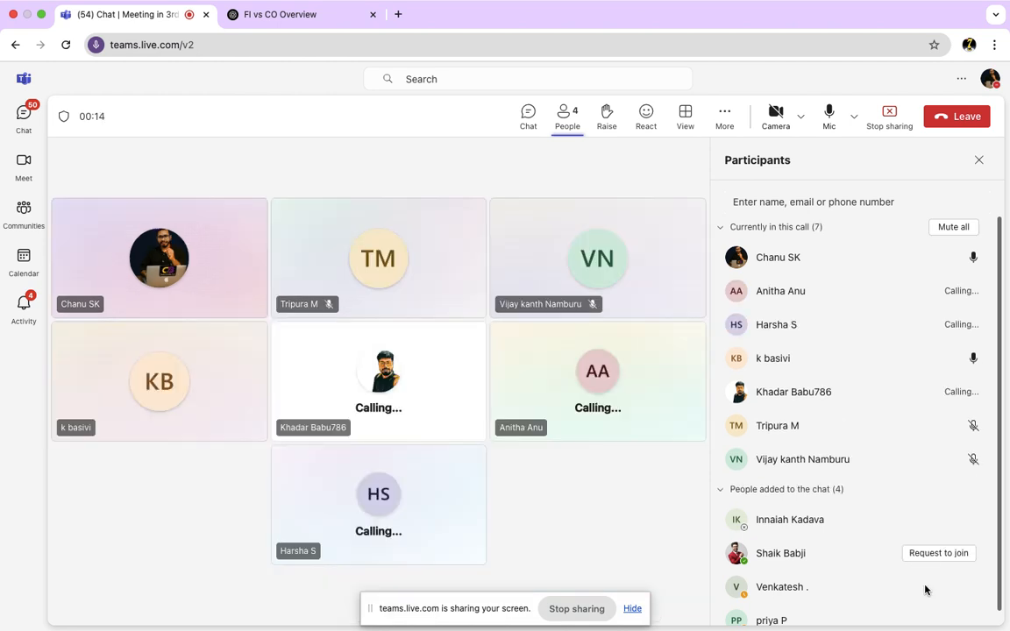
{"action": "left_click", "coordinate": [938, 587]}
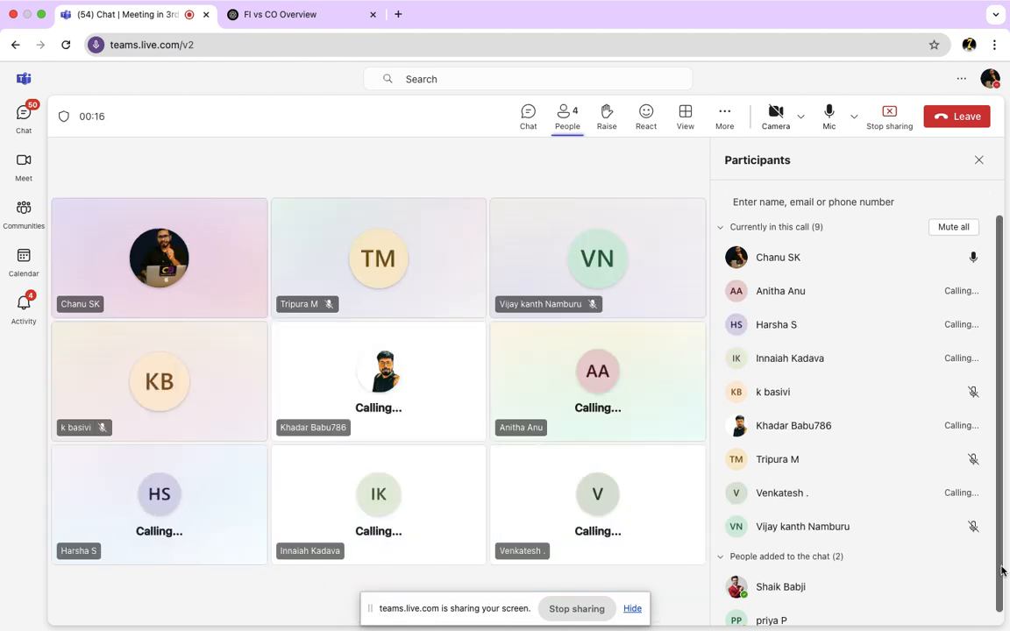
{"action": "left_click", "coordinate": [938, 608]}
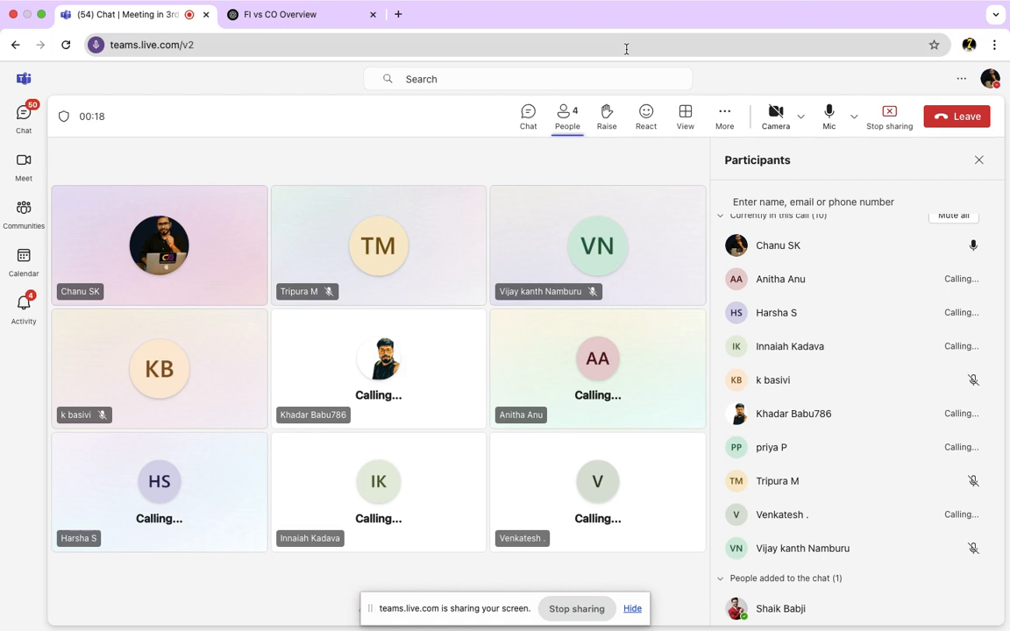
{"action": "left_click", "coordinate": [980, 161]}
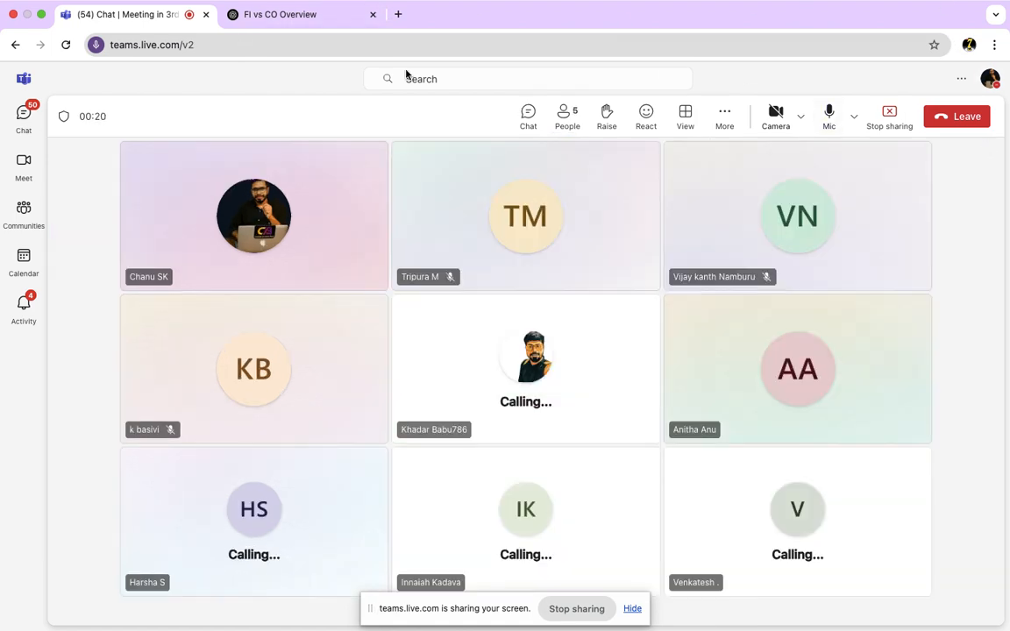
- Look over the browser tabs and desktops, then return to the SAP session
{"action": "left_click", "coordinate": [400, 16]}
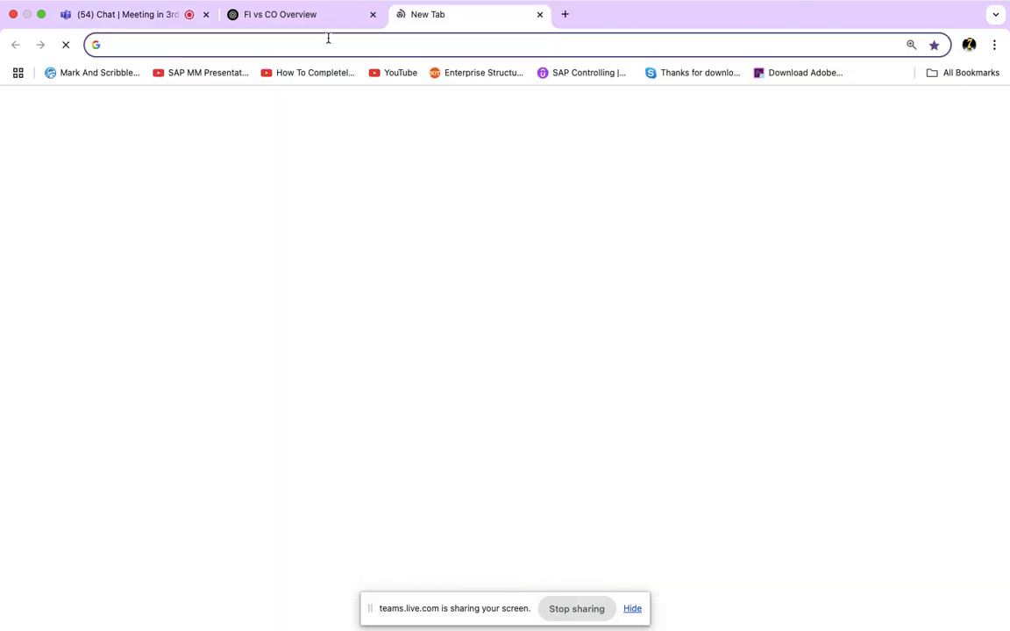
{"action": "left_click", "coordinate": [119, 19]}
{"action": "left_click", "coordinate": [339, 19]}
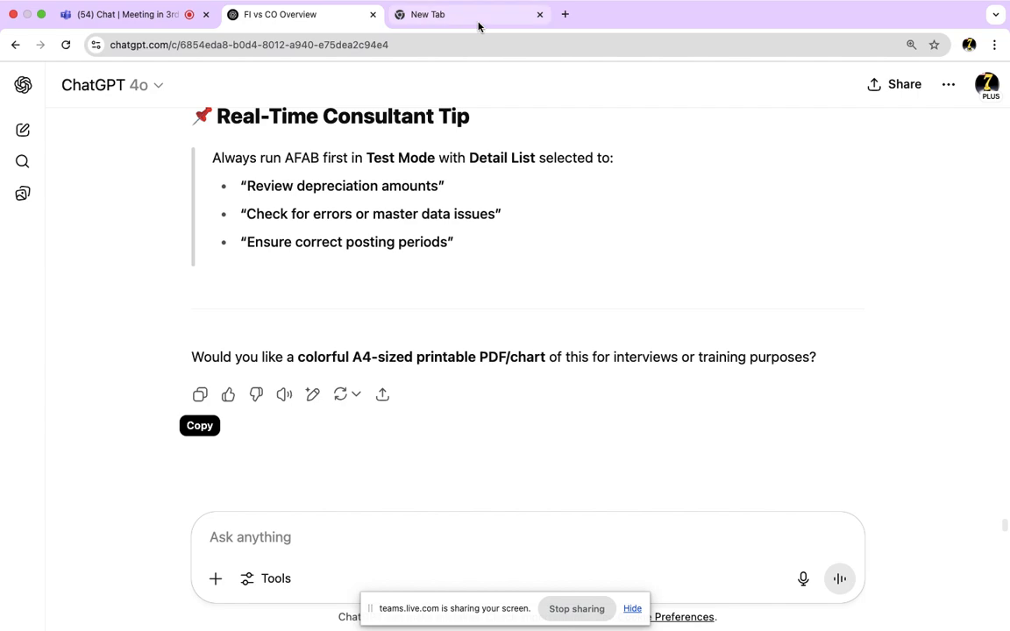
{"action": "left_click", "coordinate": [476, 21]}
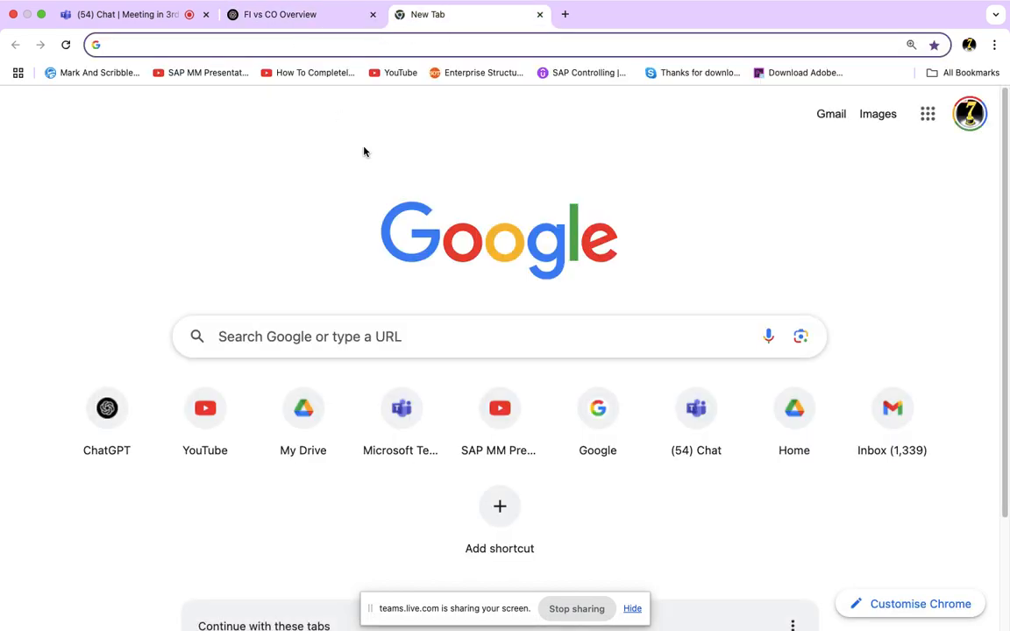
{"action": "key", "text": "ctrl+Left"}
{"action": "key", "text": "ctrl+Right"}
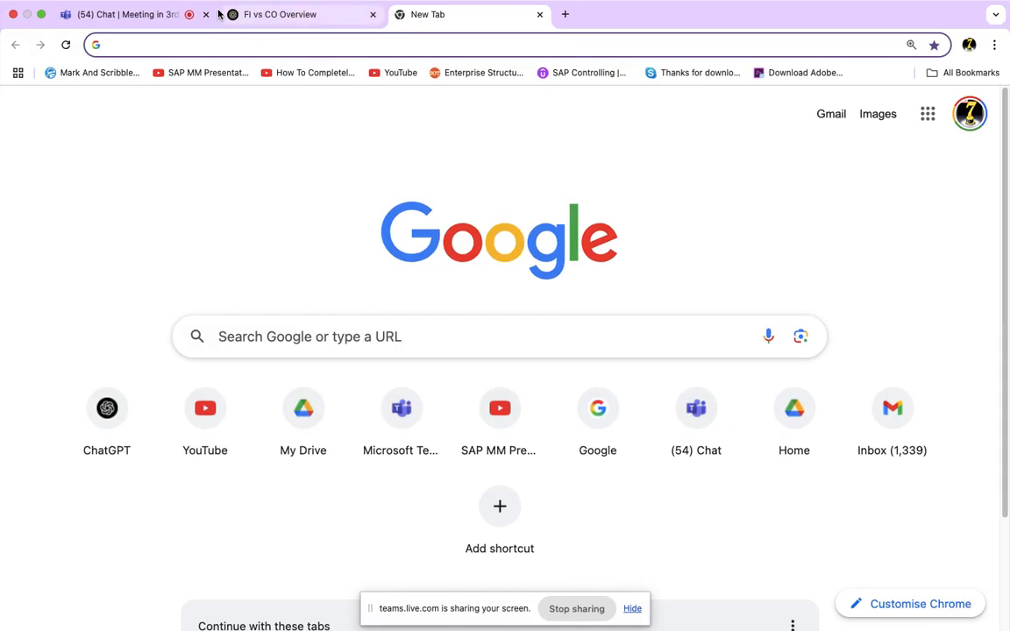
{"action": "left_click", "coordinate": [136, 15]}
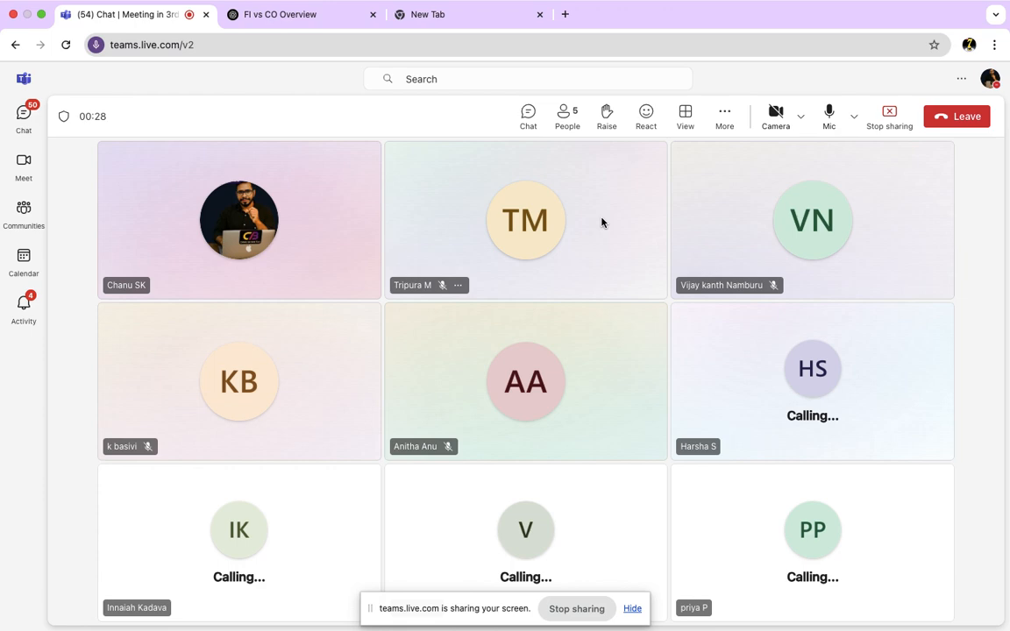
{"action": "key", "text": "super+Tab"}
{"action": "key", "text": "super+Tab"}
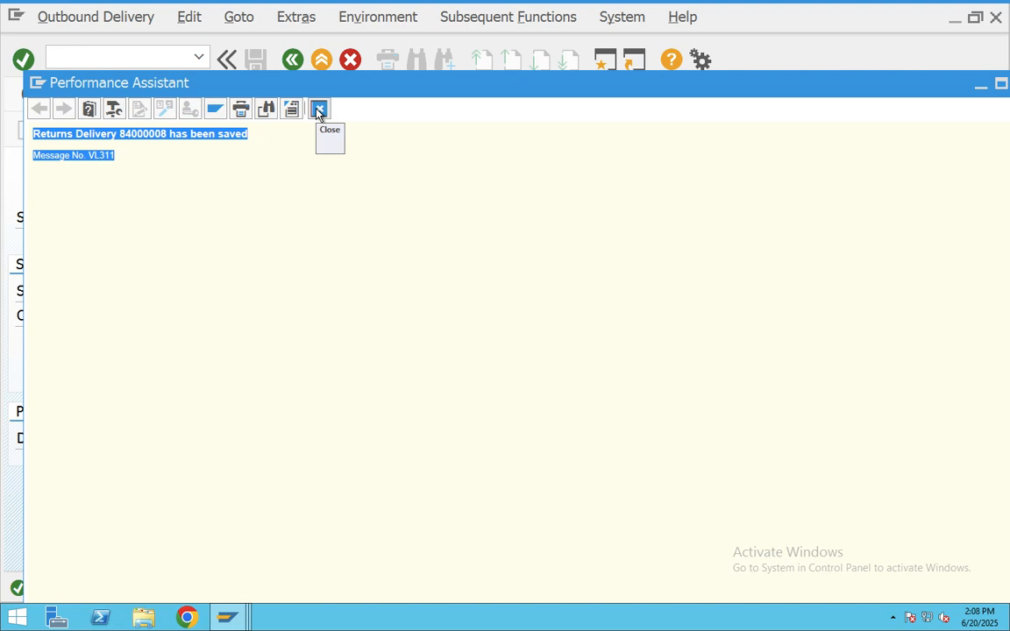
- Bill order 60000012 in VF01, saving credit-for-returns document 90000438 for 10.000,000 INR
{"action": "left_click", "coordinate": [319, 110]}
{"action": "left_click", "coordinate": [321, 59]}
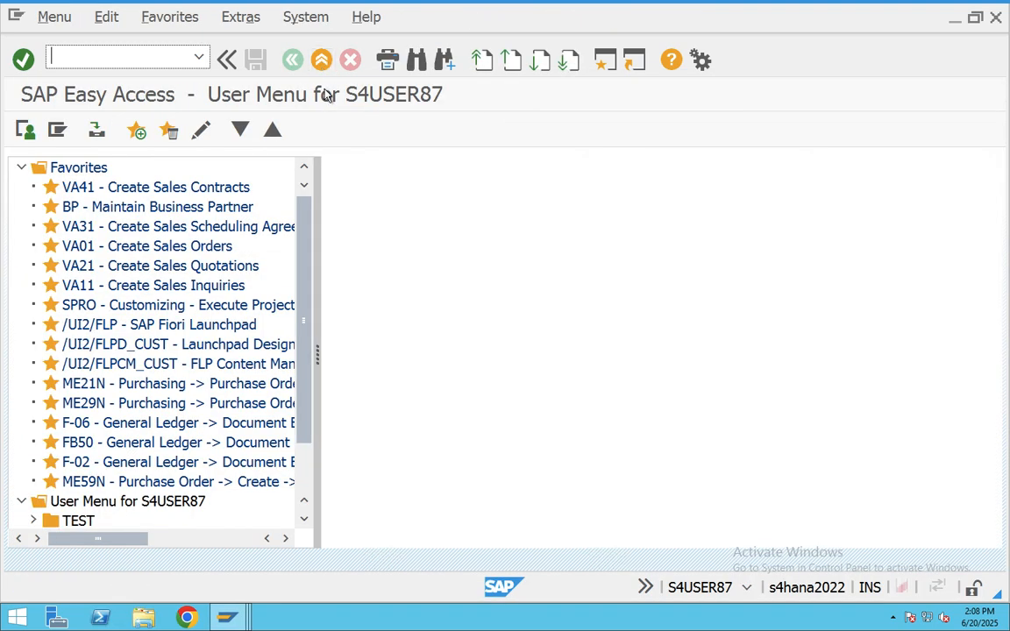
{"action": "type", "text": "VF01"}
{"action": "key", "text": "Return"}
{"action": "key", "text": "Return"}
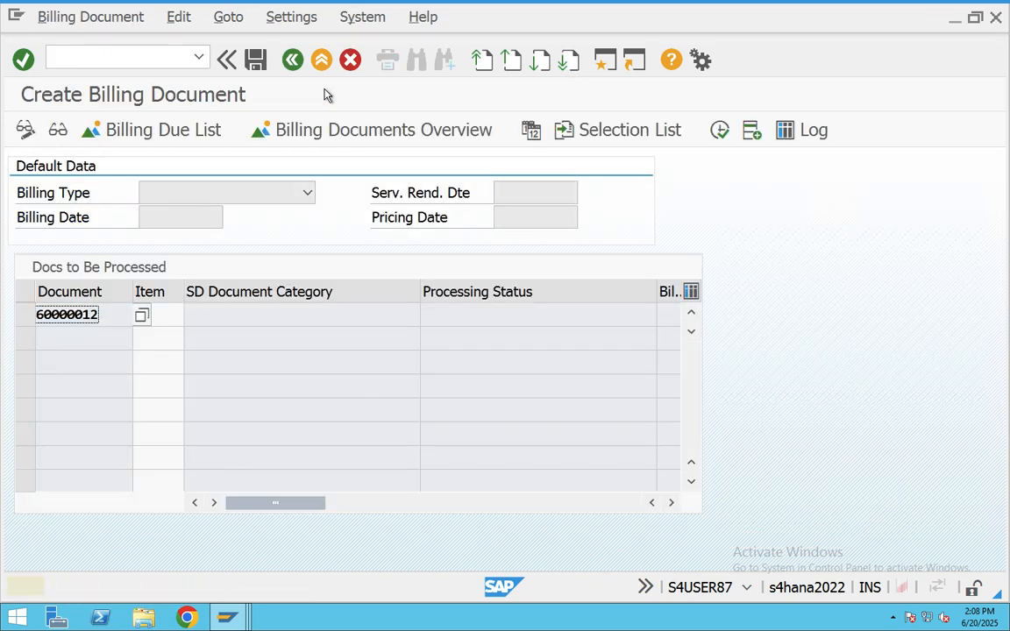
{"action": "key", "text": "Return"}
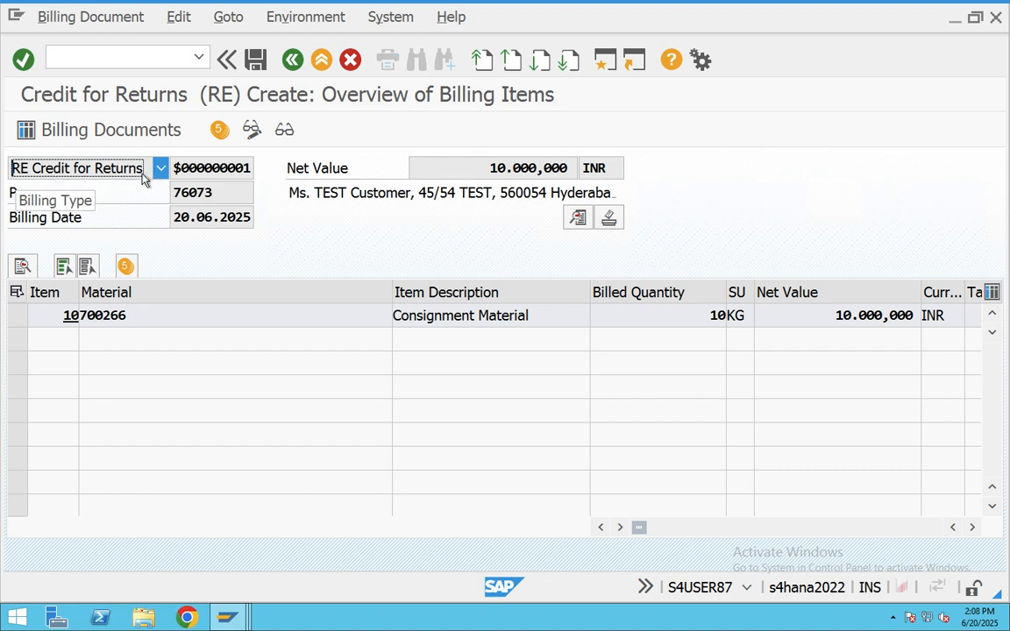
{"action": "left_click", "coordinate": [259, 60]}
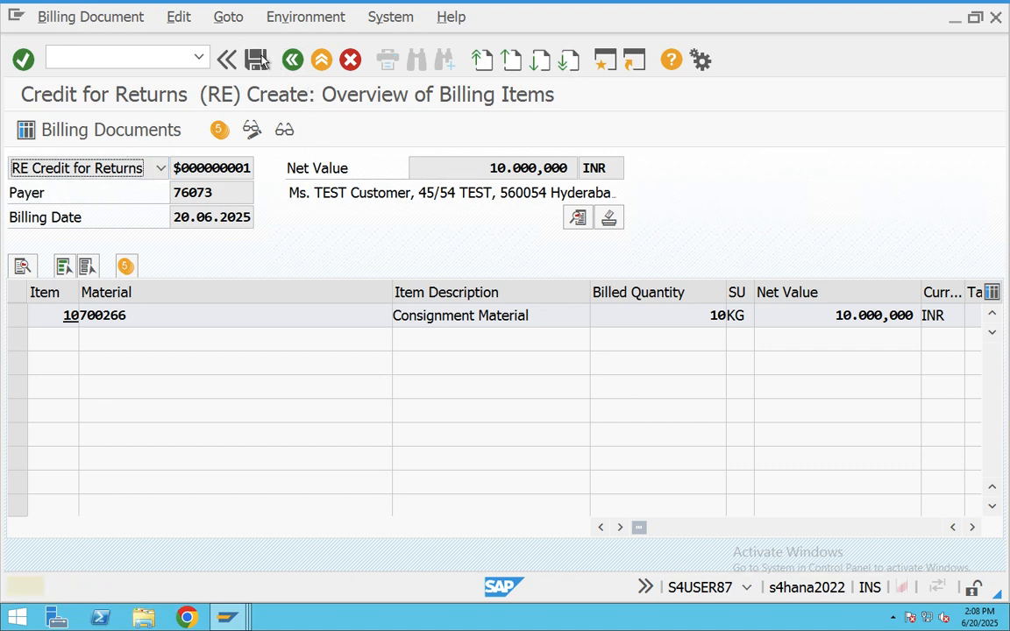
{"action": "key", "text": "Return"}
{"action": "key", "text": "Return"}
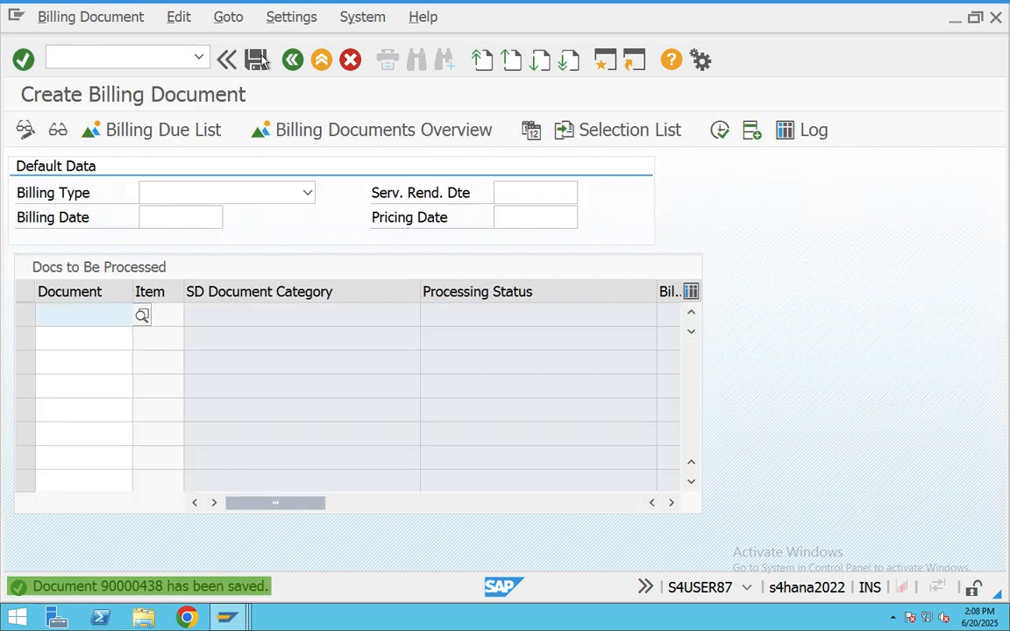
{"action": "left_click", "coordinate": [637, 66]}
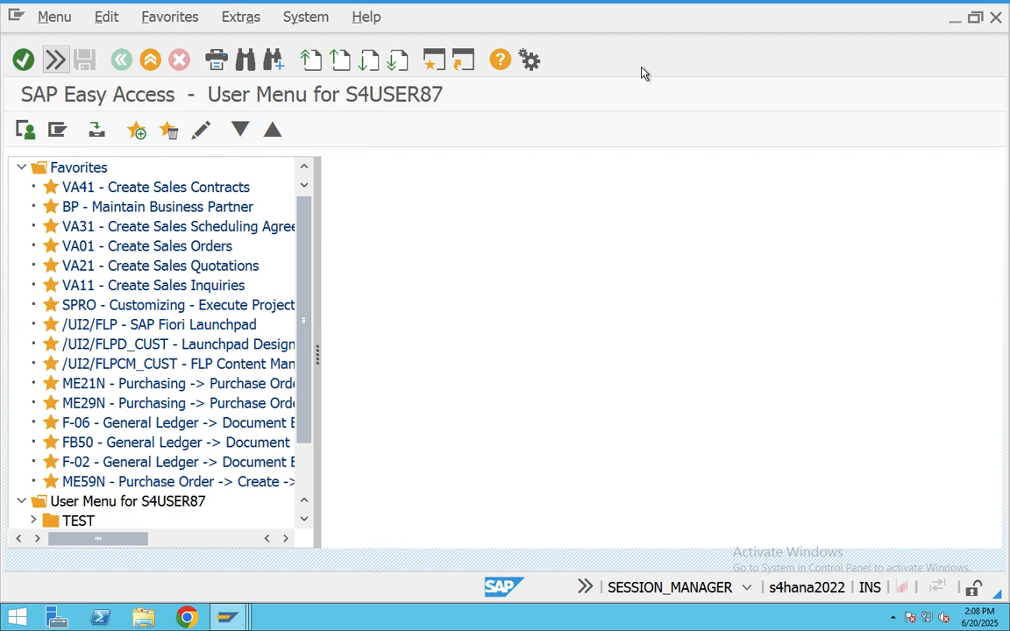
- Run MMBE for material 700266 and highlight its 60,000 KG customer consignment stock
{"action": "left_click", "coordinate": [54, 60]}
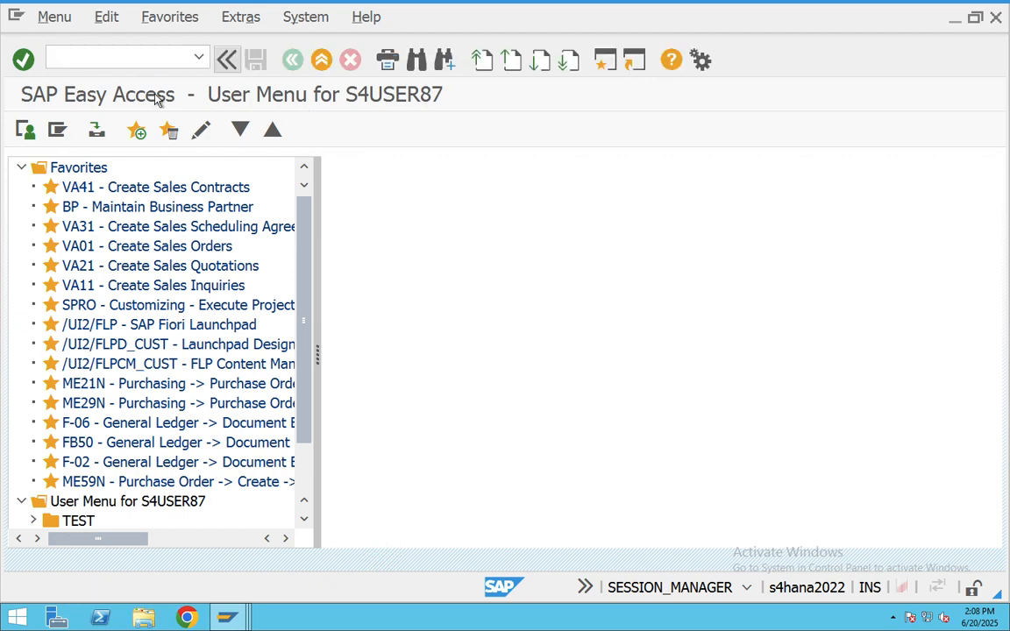
{"action": "left_click", "coordinate": [117, 59]}
{"action": "type", "text": "MMBE"}
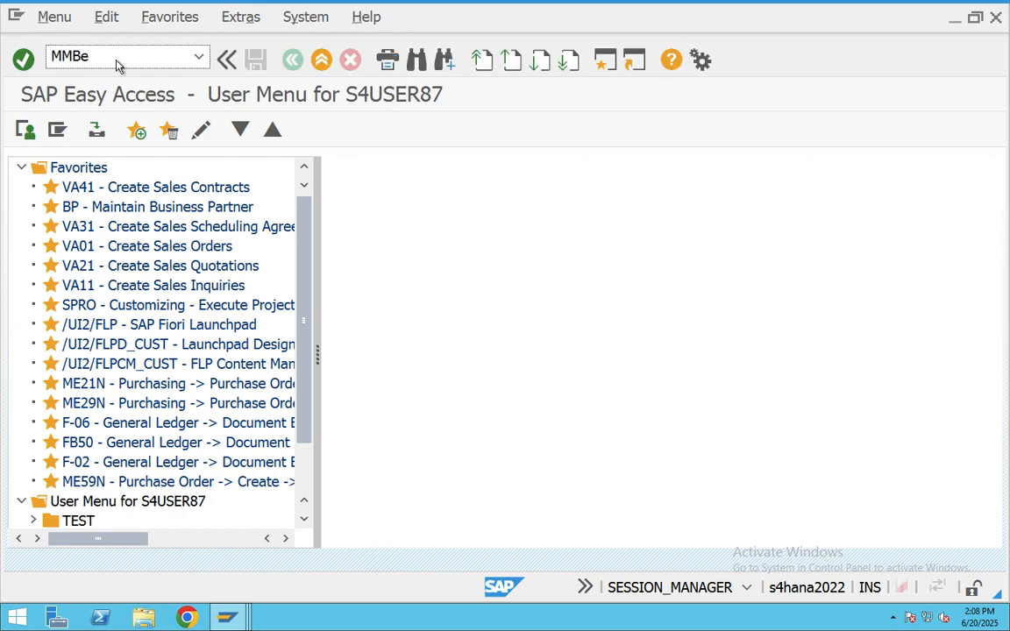
{"action": "key", "text": "Return"}
{"action": "left_click", "coordinate": [25, 130]}
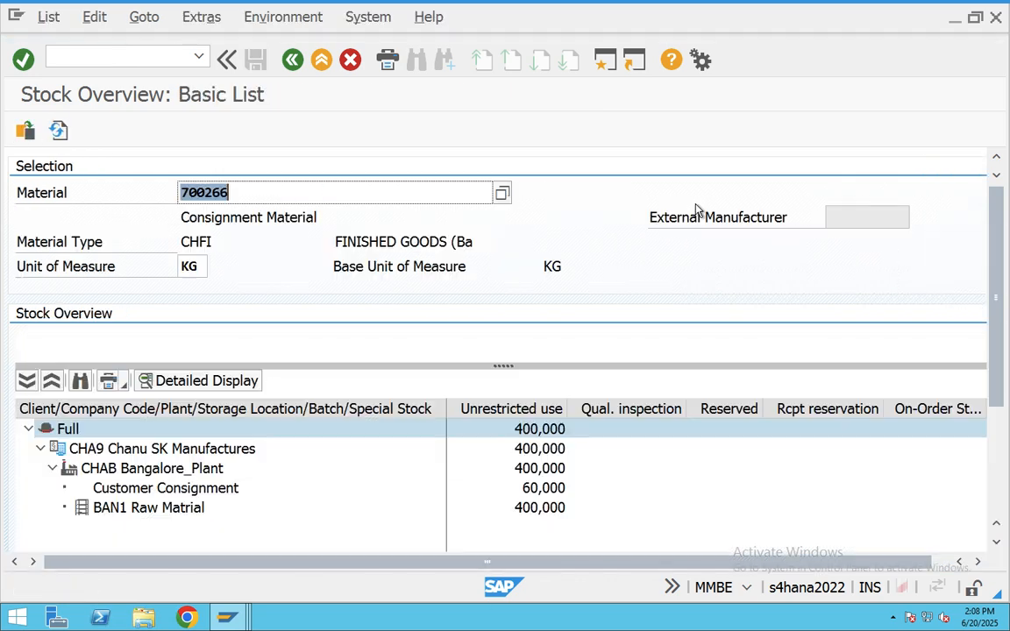
{"action": "left_click", "coordinate": [555, 491]}
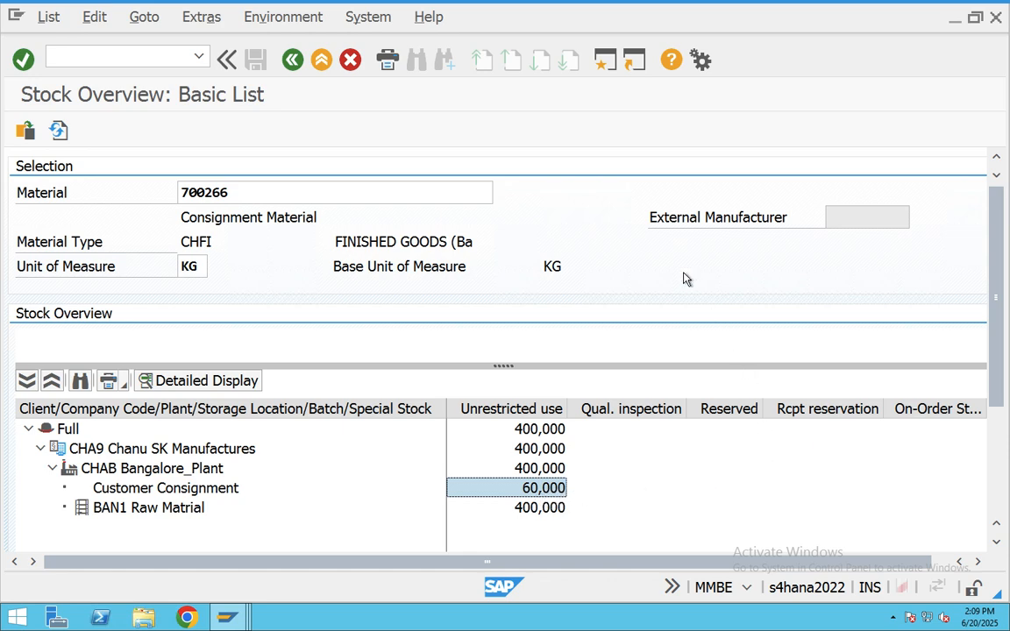
{"action": "key", "text": "ctrl+Right"}
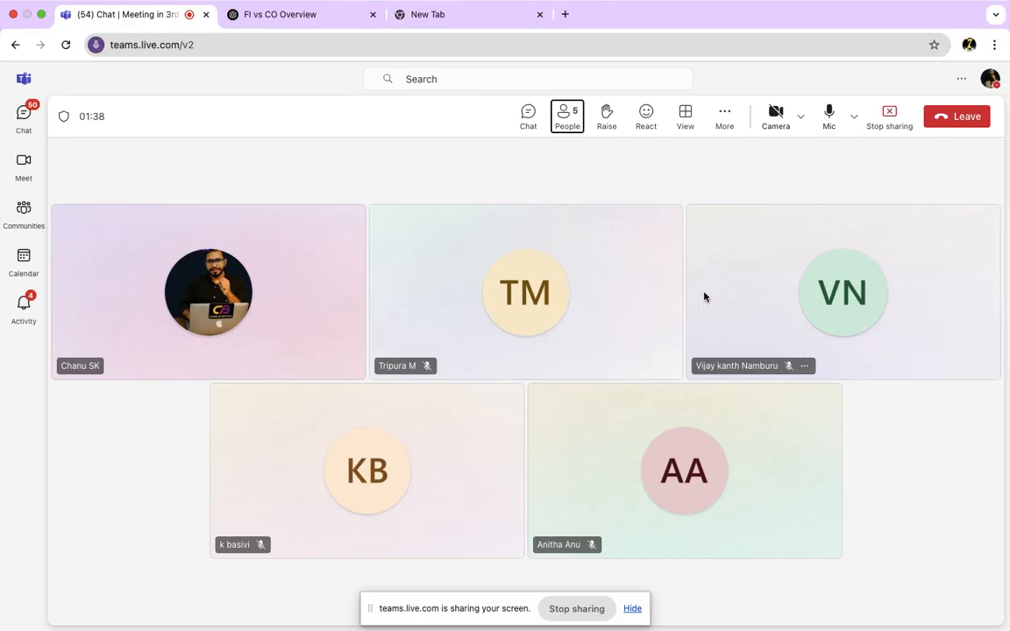
{"action": "key", "text": "ctrl+Left"}
{"action": "key", "text": "super"}
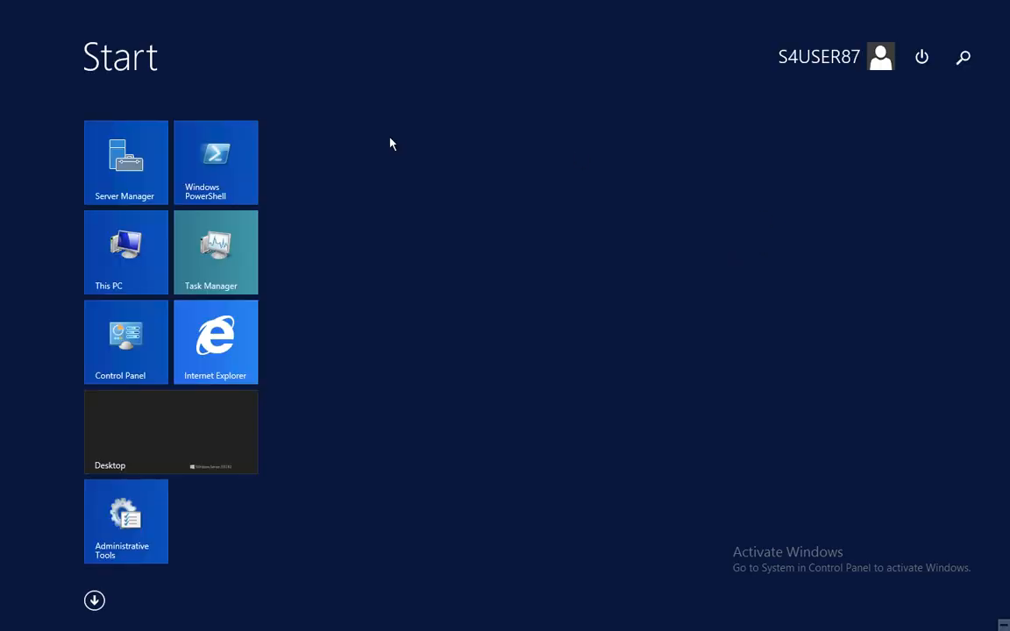
{"action": "key", "text": "super"}
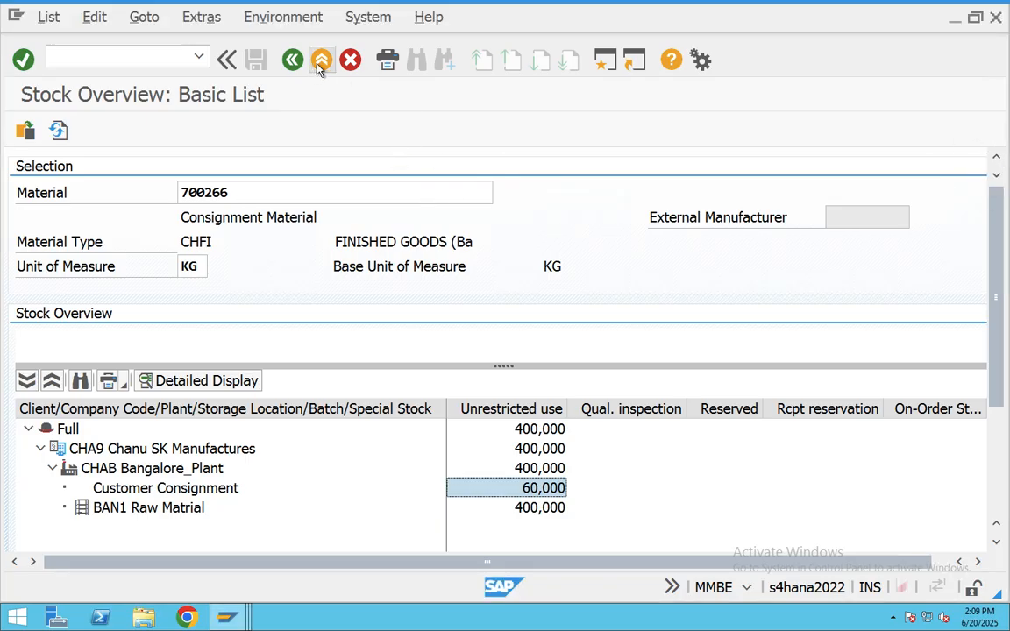
- In VF02, inspect accounting document 702's customer and sales revenue lines for billing 90000438
{"action": "left_click", "coordinate": [319, 67]}
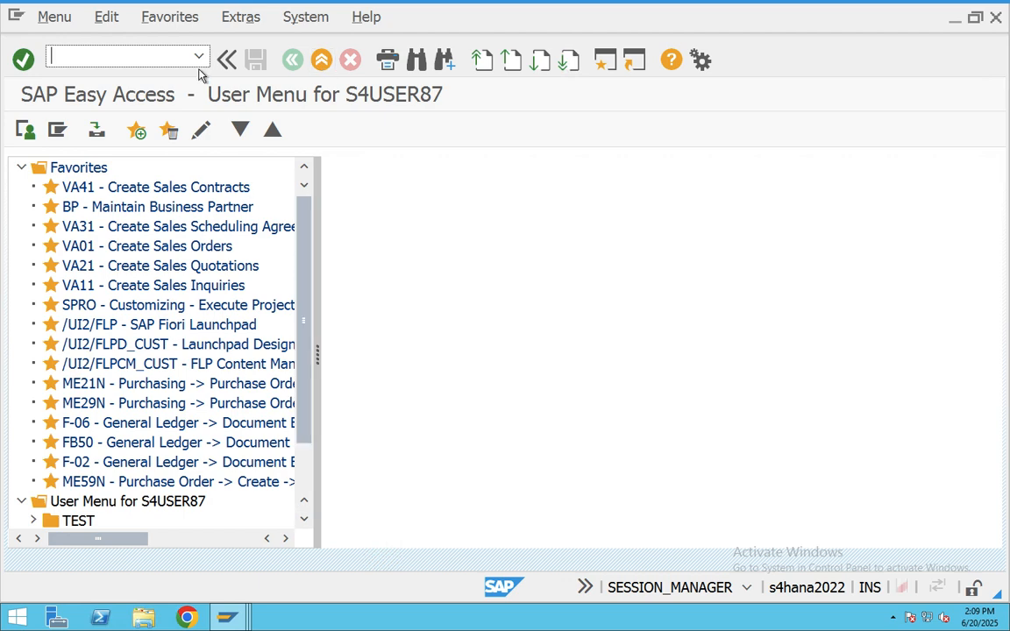
{"action": "type", "text": "vf02"}
{"action": "key", "text": "Return"}
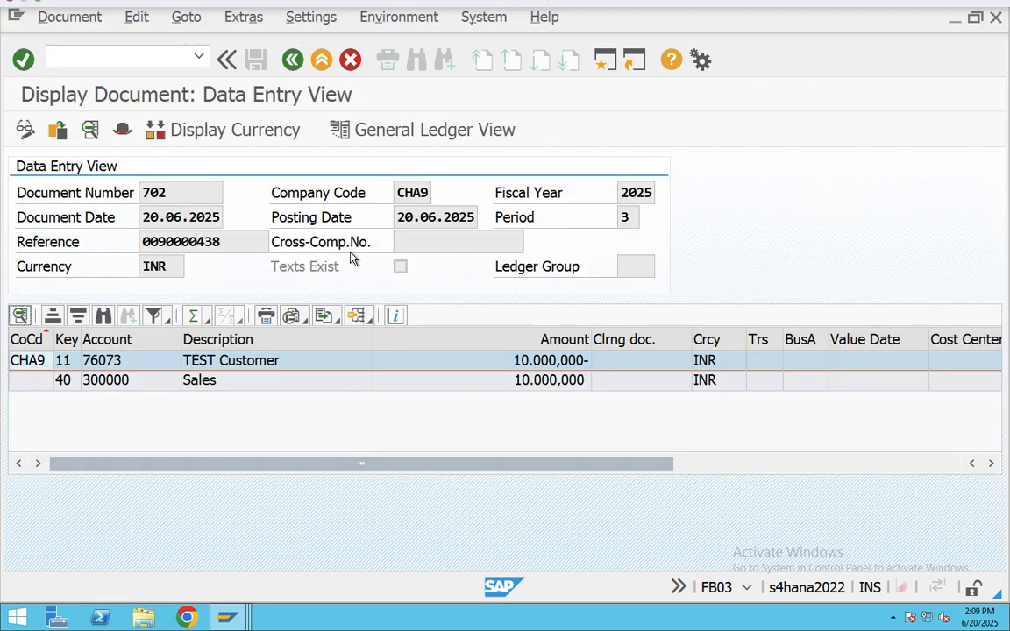
{"action": "left_click", "coordinate": [287, 380]}
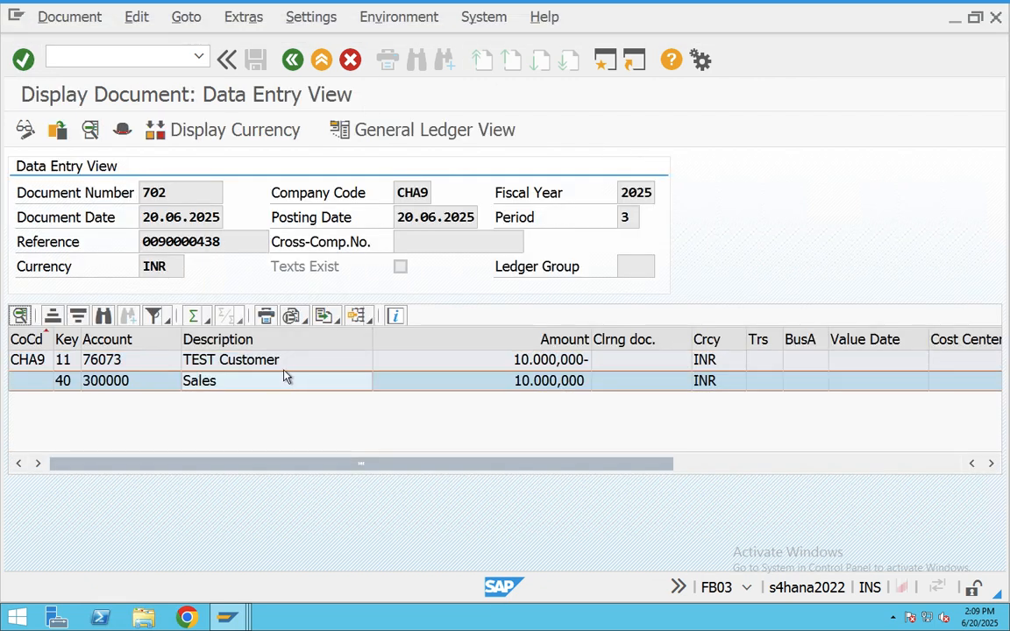
{"action": "left_click", "coordinate": [277, 365]}
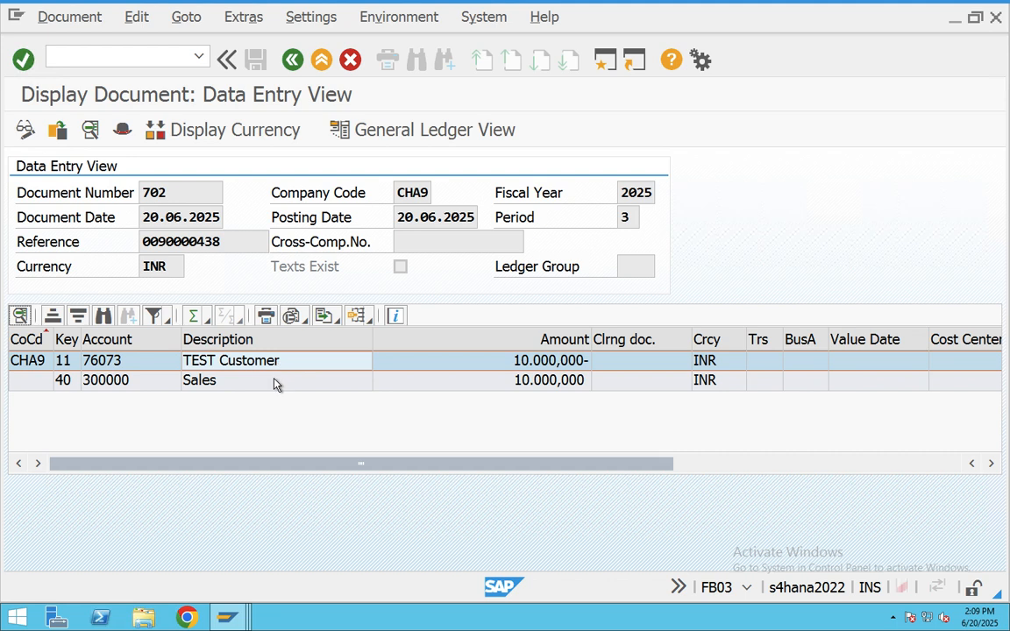
{"action": "left_click", "coordinate": [276, 384]}
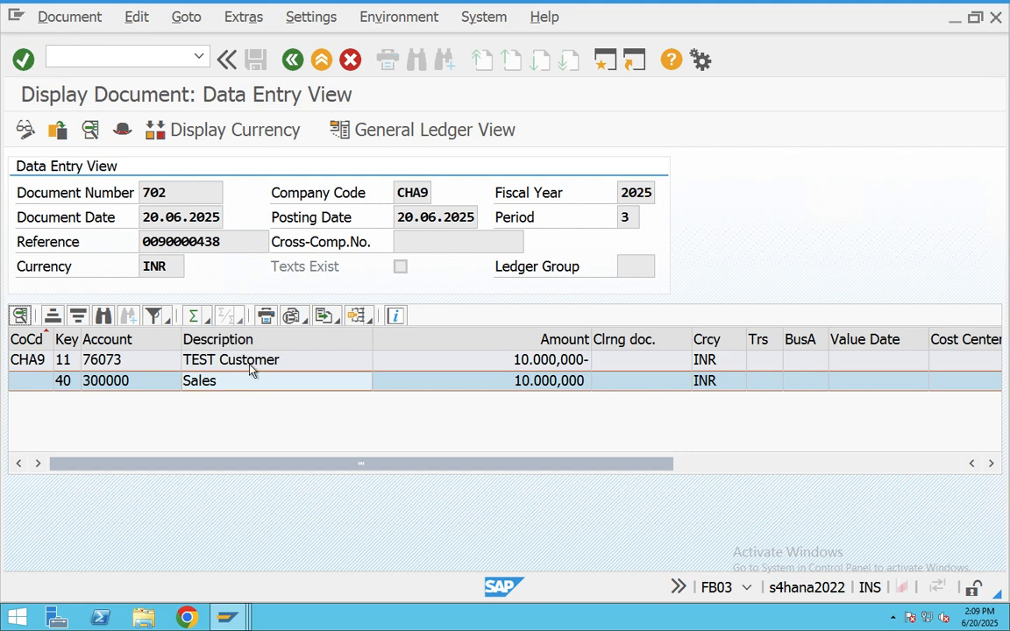
{"action": "left_click", "coordinate": [321, 61]}
{"action": "left_click", "coordinate": [321, 61]}
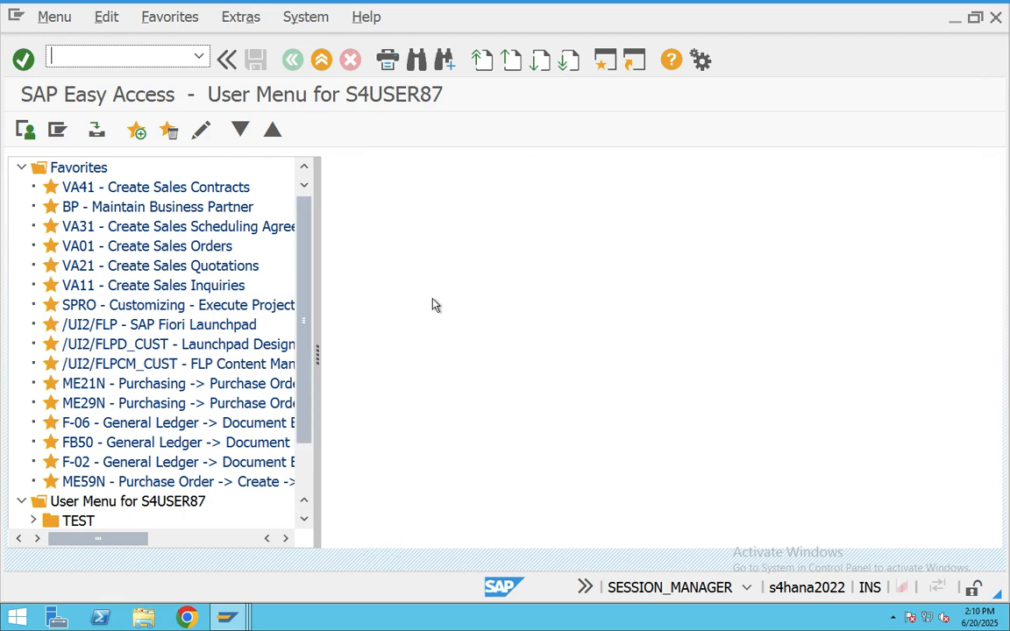
- Note the KA – Consignment Pick-Up line and locate order type KA in the sales document types
{"action": "key", "text": "super+Tab"}
{"action": "key", "text": "super+Tab"}
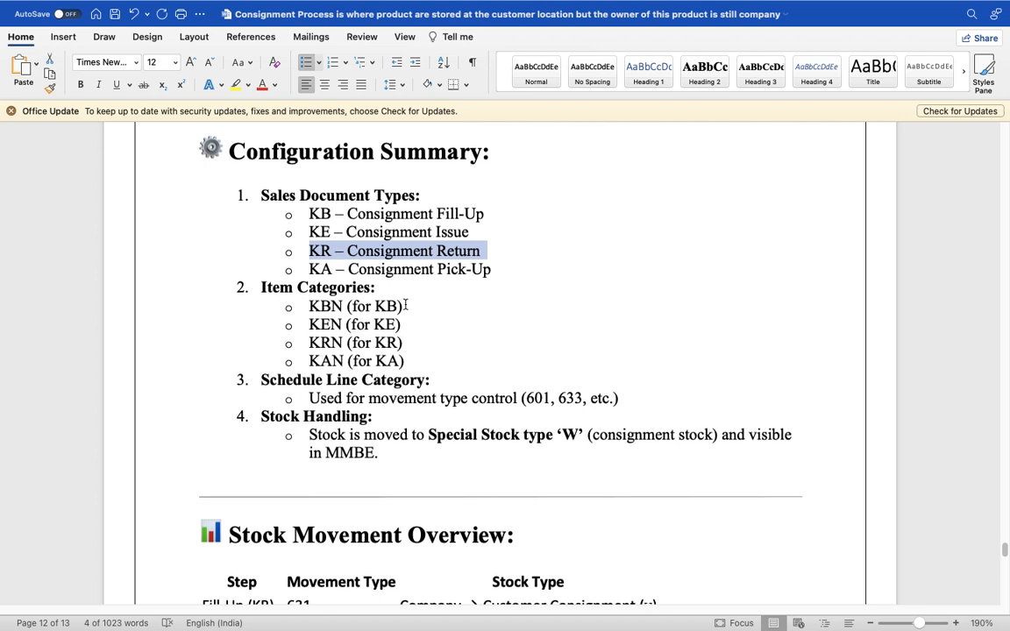
{"action": "left_click_drag", "start_coordinate": [498, 270], "coordinate": [316, 276]}
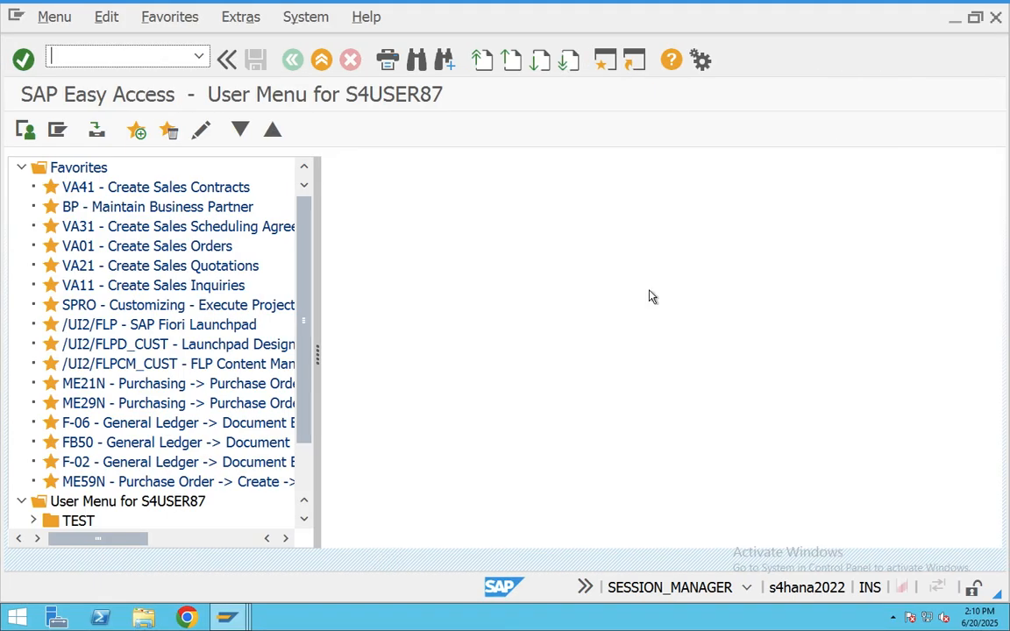
{"action": "type", "text": "VOV8"}
{"action": "key", "text": "Return"}
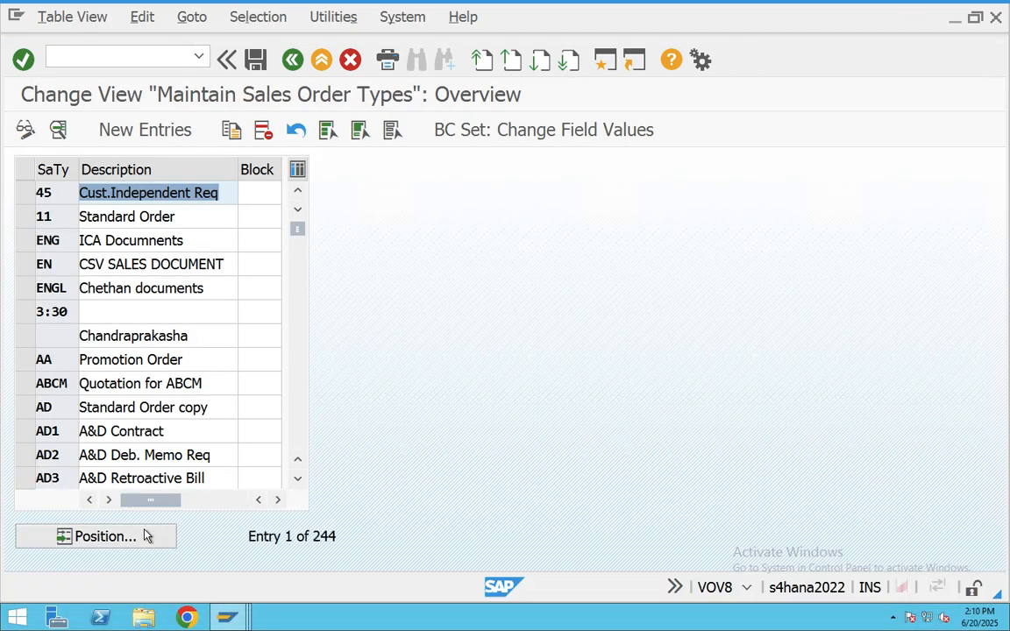
{"action": "left_click", "coordinate": [105, 537]}
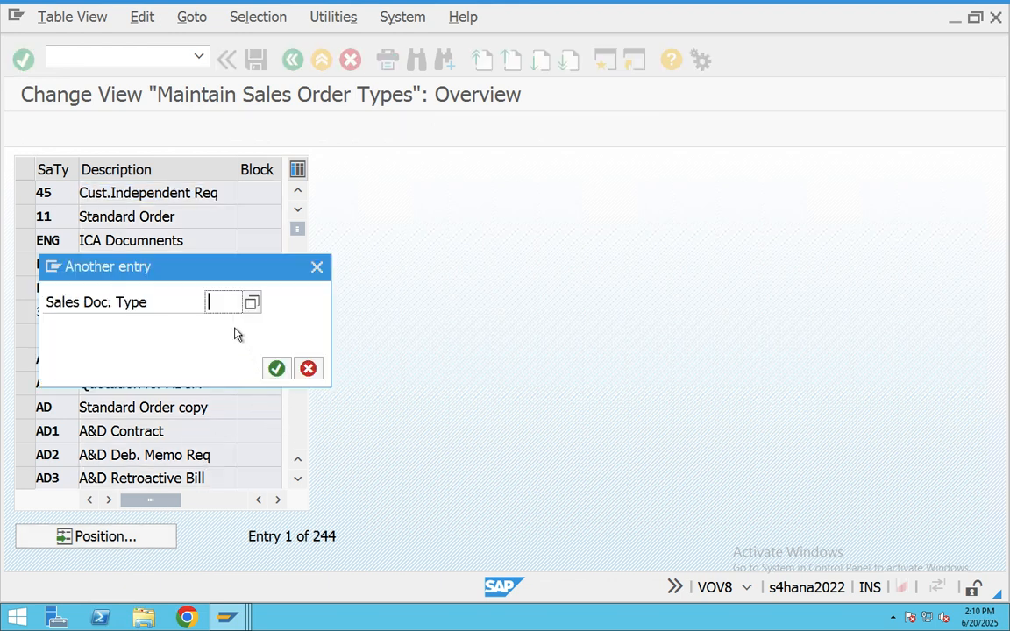
{"action": "type", "text": "ka"}
{"action": "key", "text": "Return"}
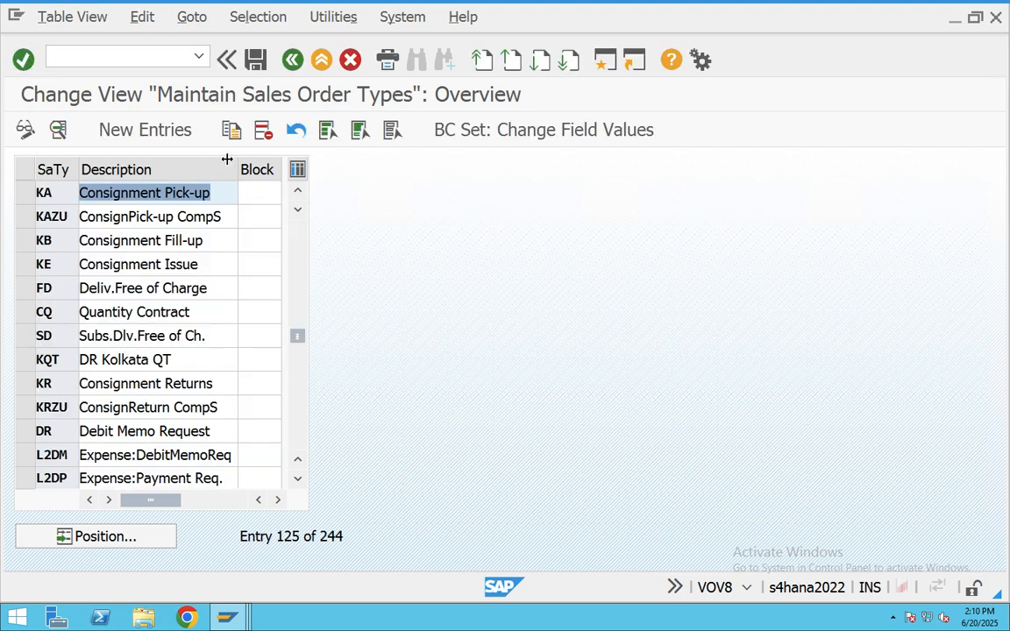
- Review order type KA: returns delivery type LR, no billing types, then exit to Easy Access
{"action": "double_click", "coordinate": [180, 193]}
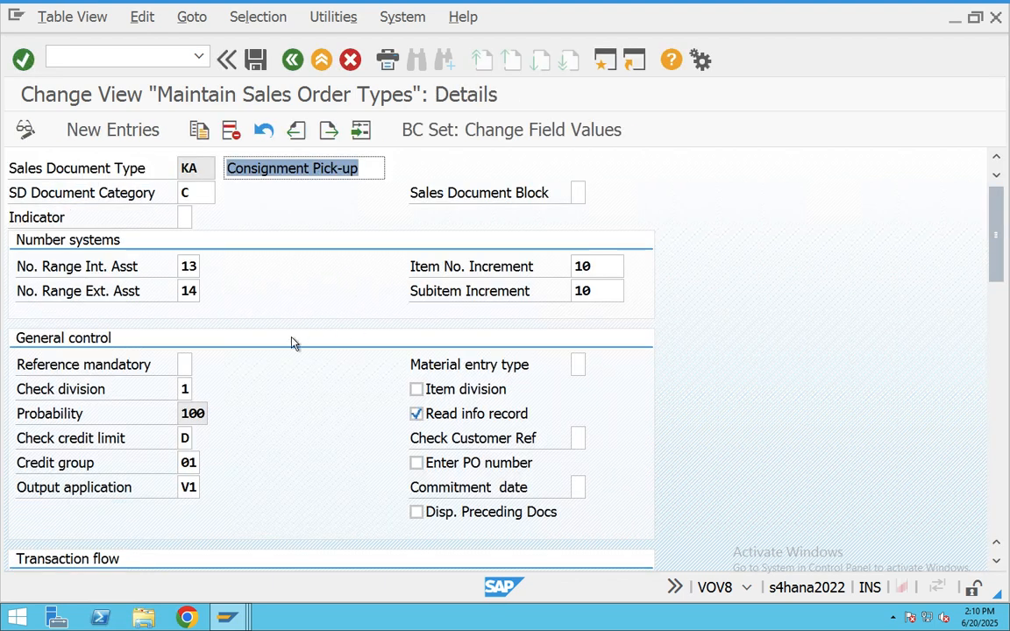
{"action": "scroll", "coordinate": [294, 342], "scroll_direction": "down", "scroll_amount": 6}
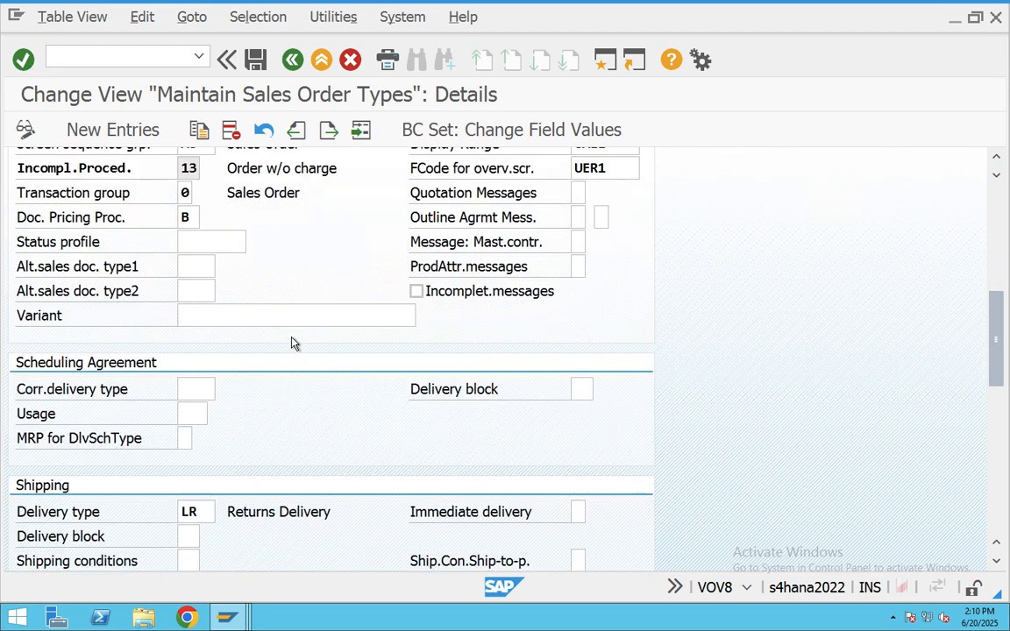
{"action": "scroll", "coordinate": [294, 343], "scroll_direction": "down", "scroll_amount": 4}
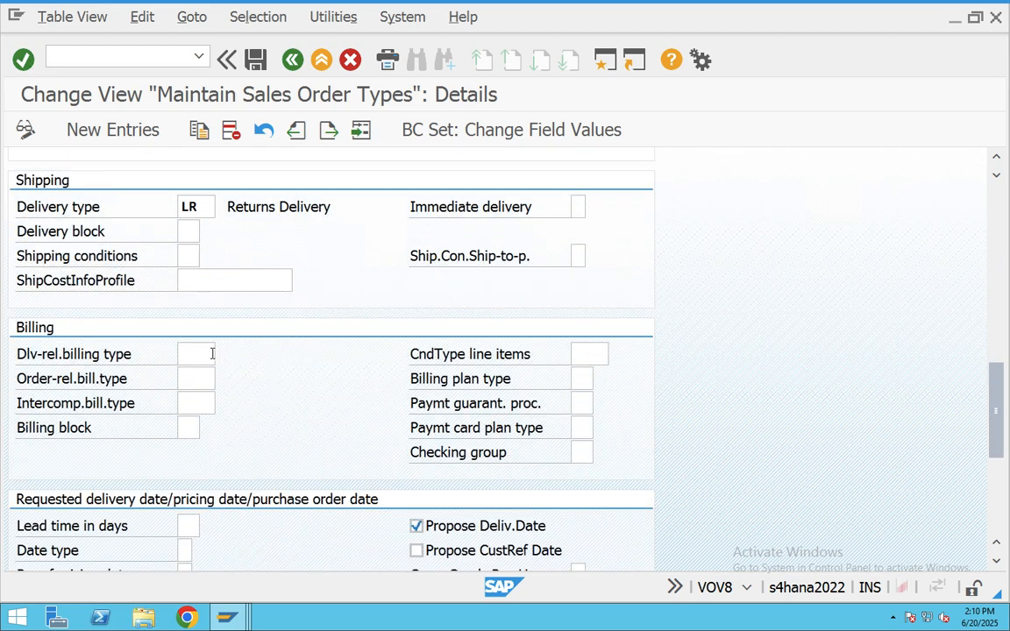
{"action": "left_click", "coordinate": [211, 354]}
{"action": "scroll", "coordinate": [237, 372], "scroll_direction": "down", "scroll_amount": 1}
{"action": "scroll", "coordinate": [239, 372], "scroll_direction": "up", "scroll_amount": 2}
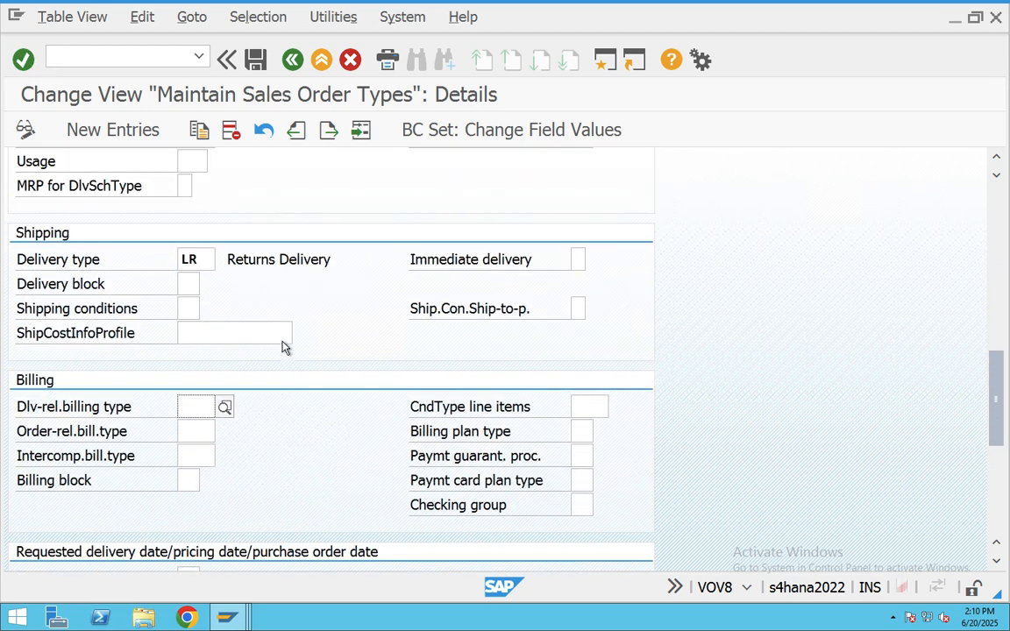
{"action": "left_click_drag", "start_coordinate": [209, 257], "coordinate": [182, 258]}
{"action": "scroll", "coordinate": [314, 318], "scroll_direction": "up", "scroll_amount": 5}
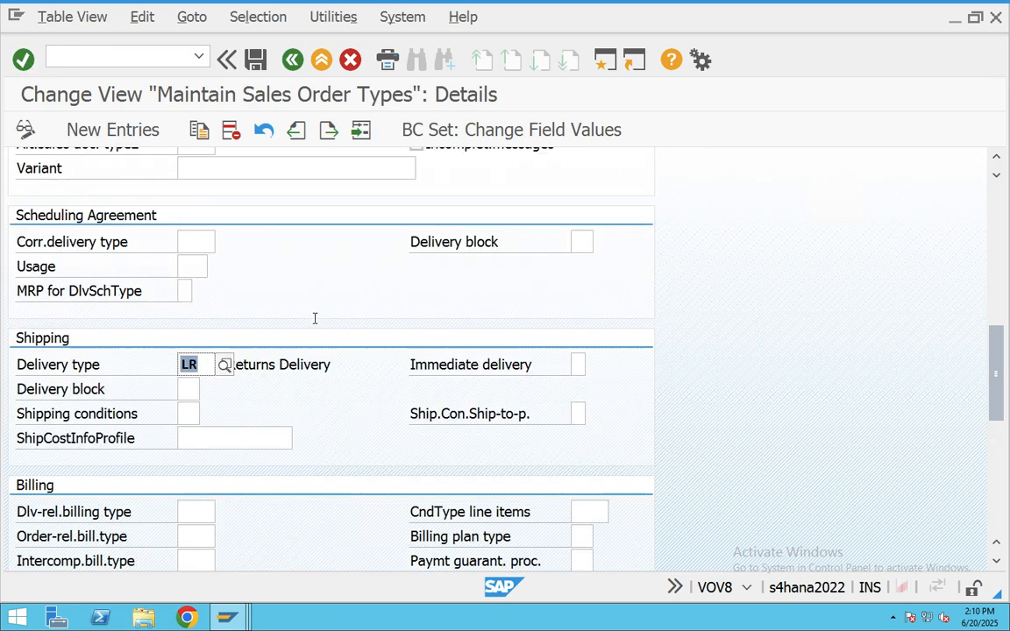
{"action": "scroll", "coordinate": [314, 318], "scroll_direction": "up", "scroll_amount": 5}
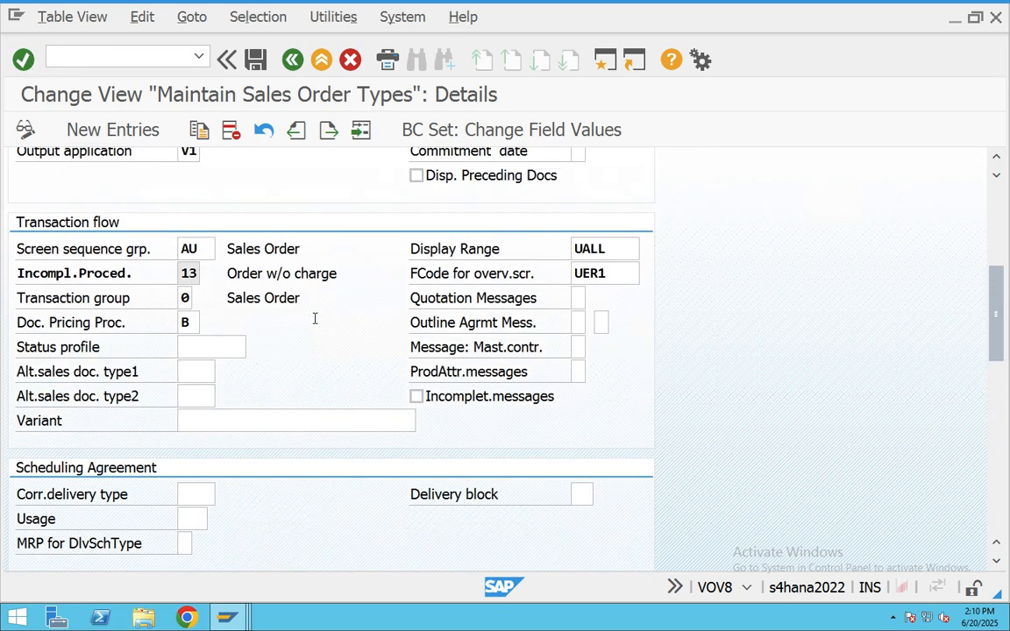
{"action": "scroll", "coordinate": [315, 319], "scroll_direction": "up", "scroll_amount": 2}
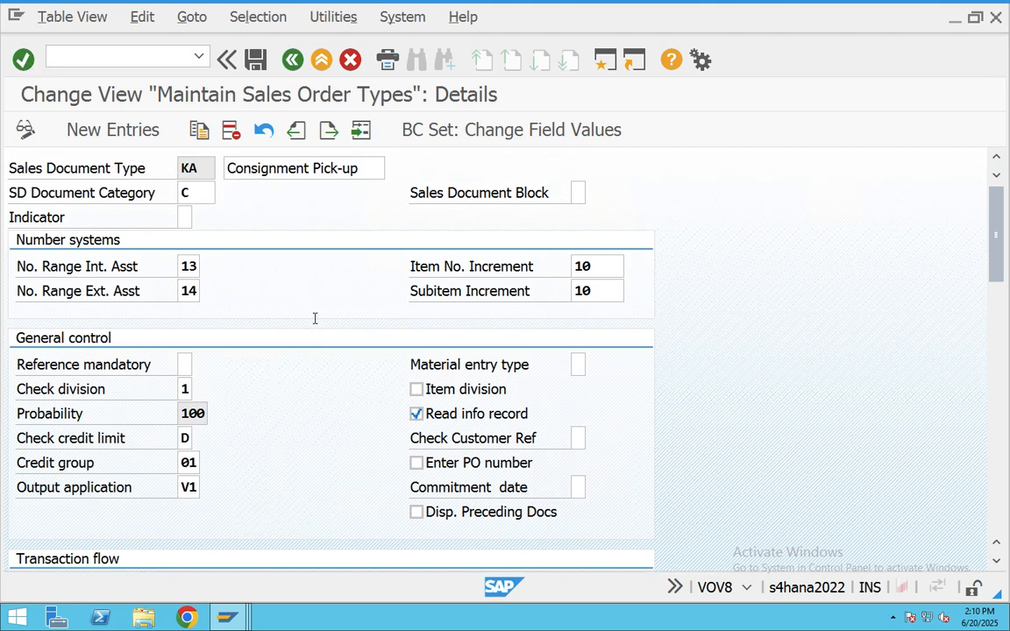
{"action": "left_click", "coordinate": [321, 59]}
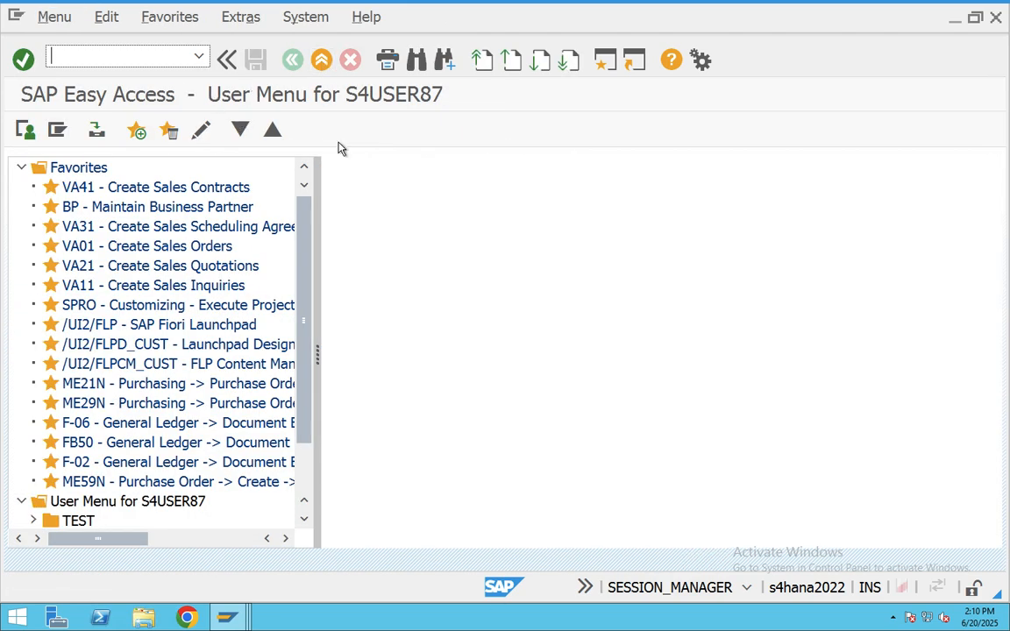
{"action": "type", "text": "vov4"}
{"action": "key", "text": "Return"}
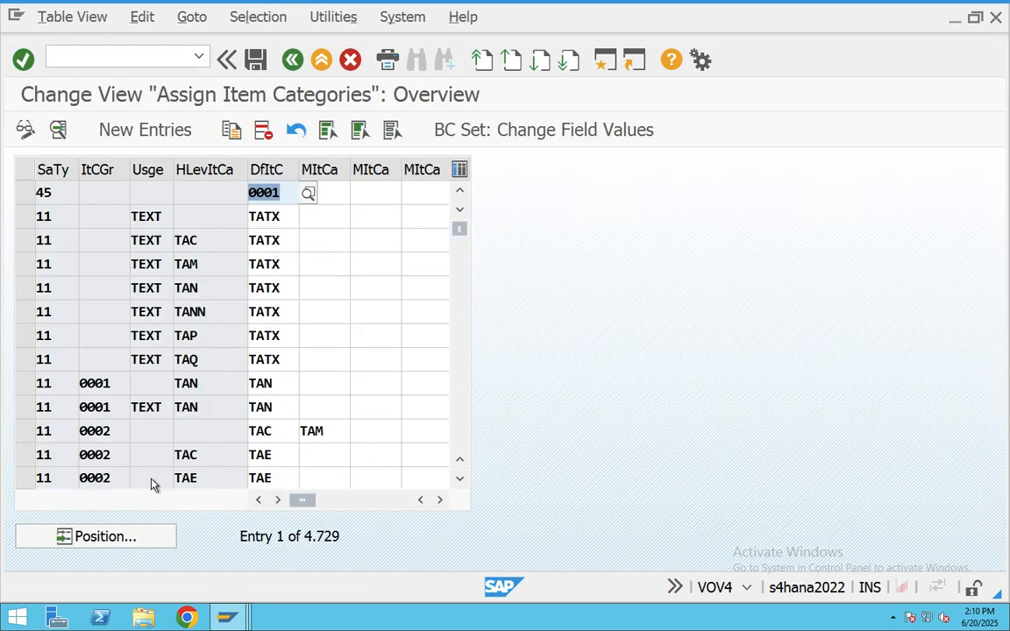
{"action": "left_click", "coordinate": [161, 543]}
{"action": "type", "text": "ka"}
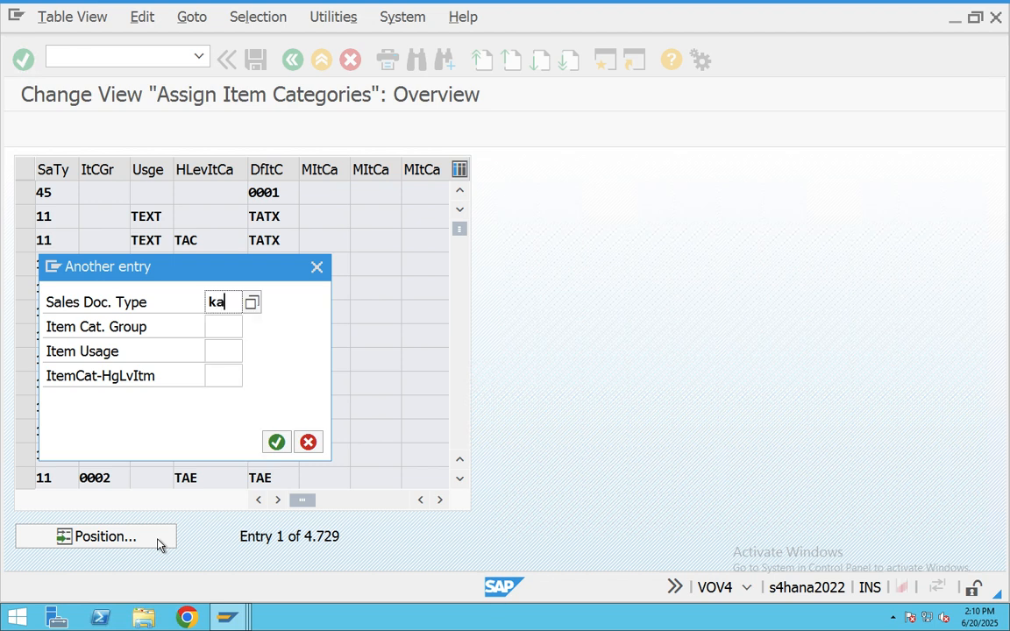
{"action": "key", "text": "Return"}
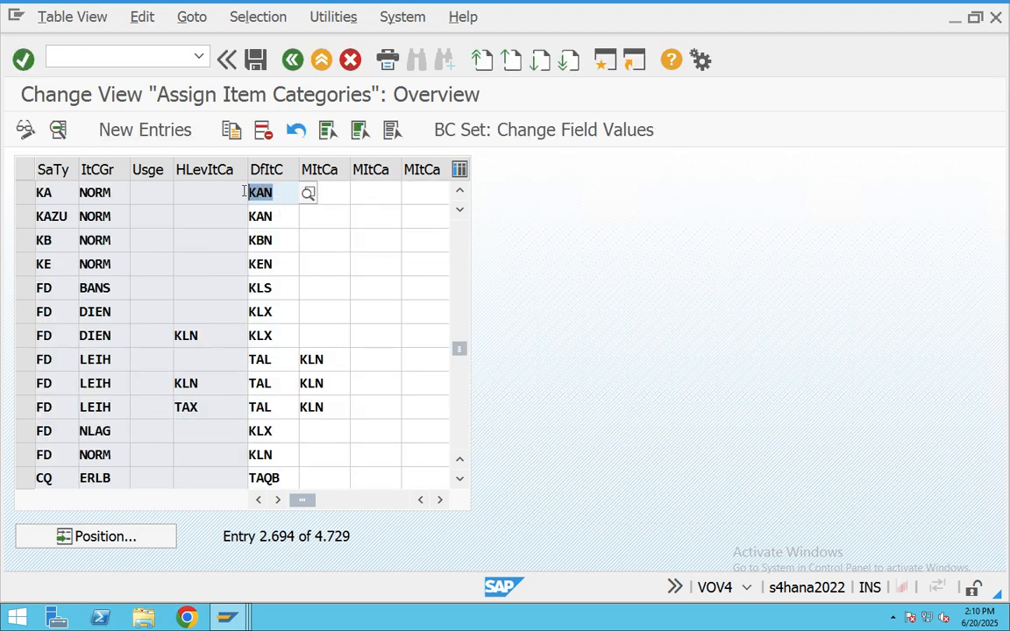
{"action": "left_click", "coordinate": [23, 194]}
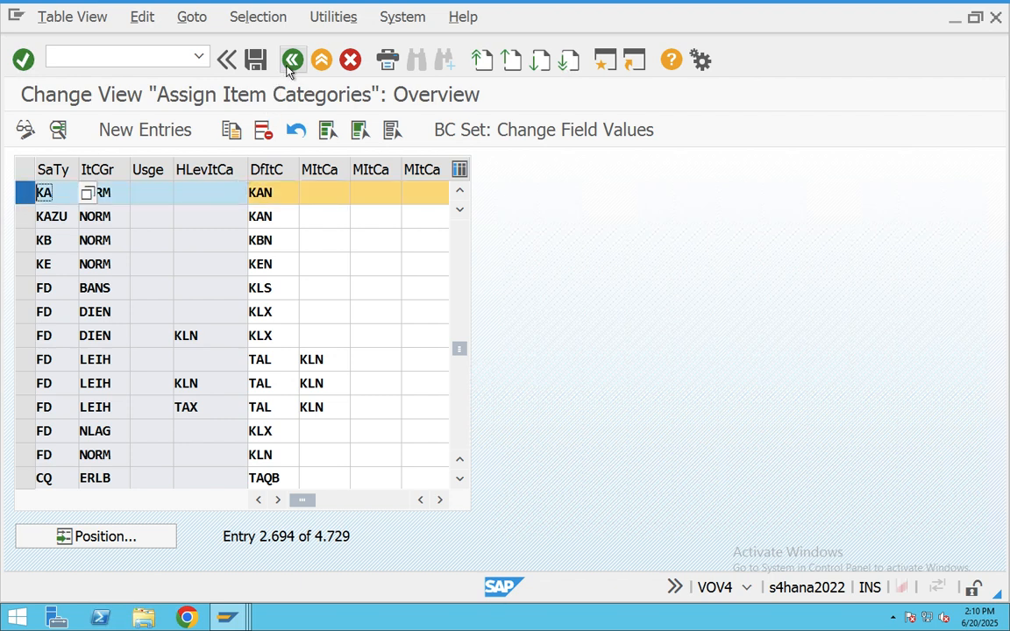
{"action": "left_click", "coordinate": [291, 63]}
{"action": "type", "text": "vov7"}
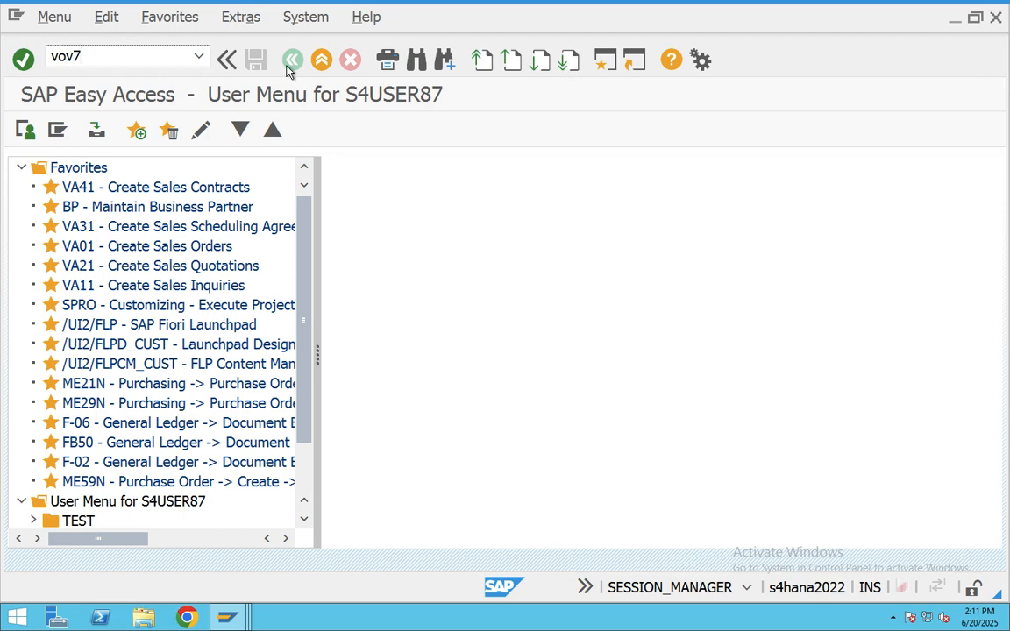
{"action": "key", "text": "Return"}
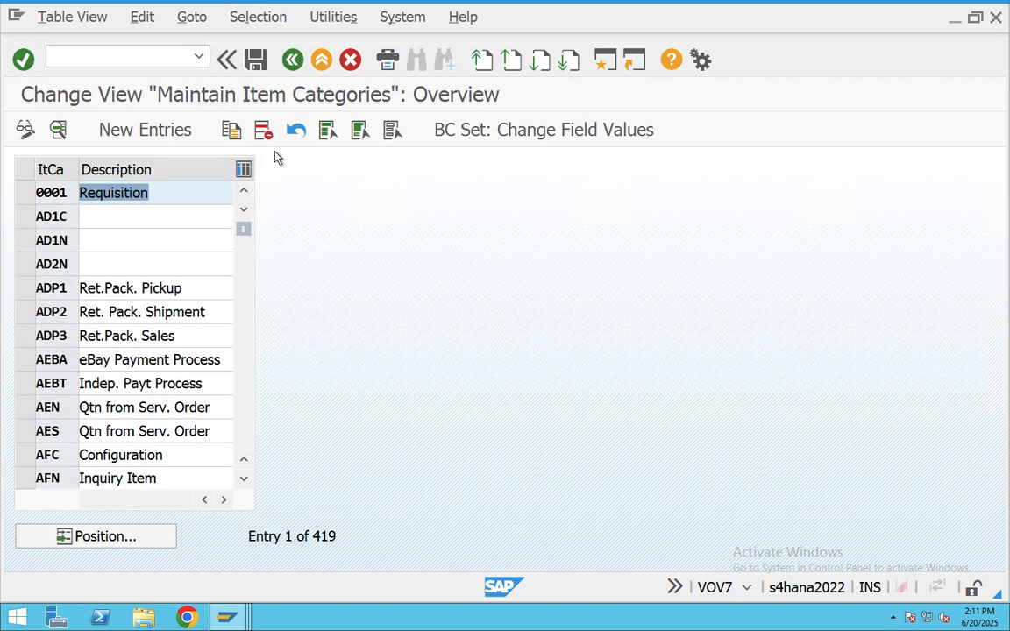
{"action": "left_click", "coordinate": [151, 541]}
{"action": "type", "text": "ka"}
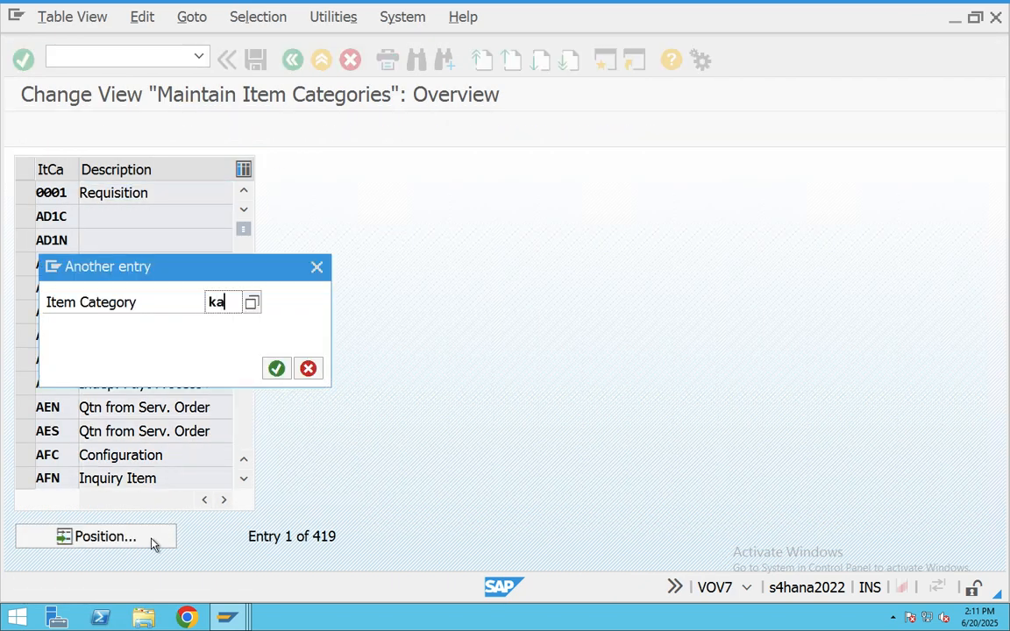
{"action": "key", "text": "Return"}
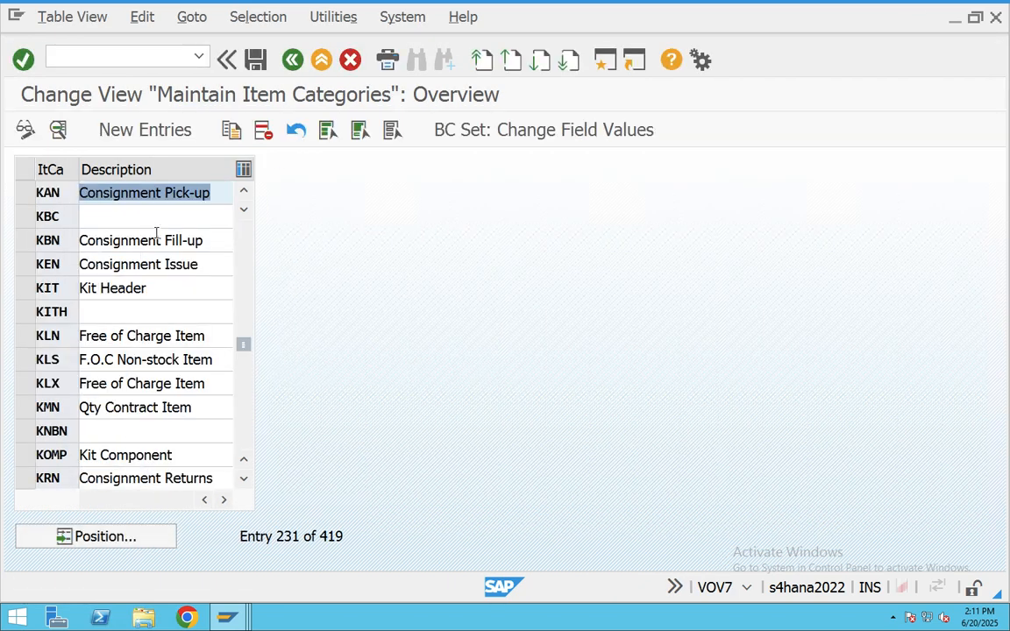
{"action": "double_click", "coordinate": [155, 186]}
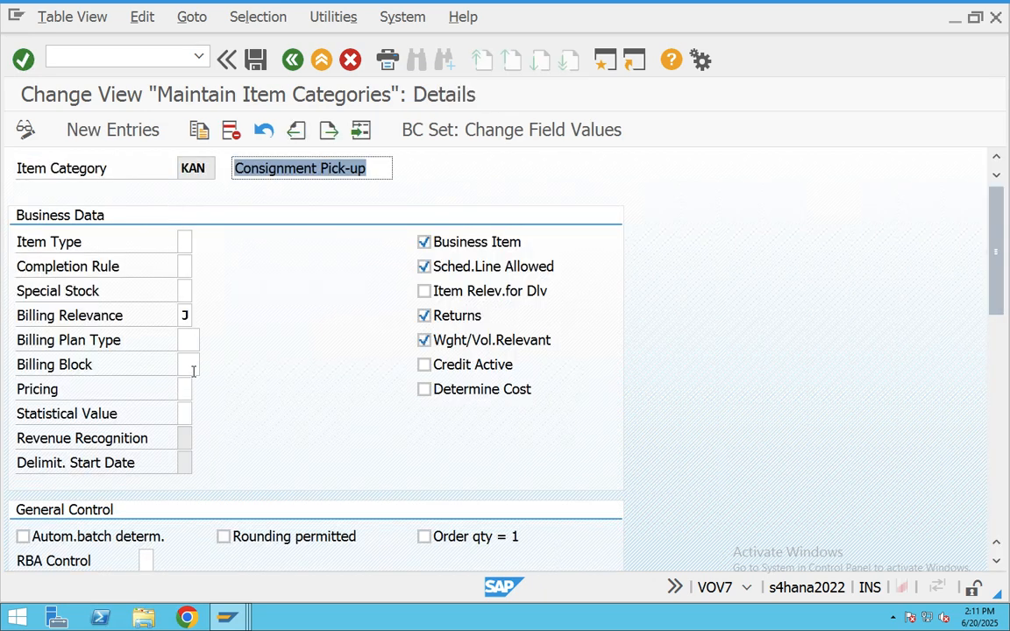
{"action": "left_click", "coordinate": [189, 365]}
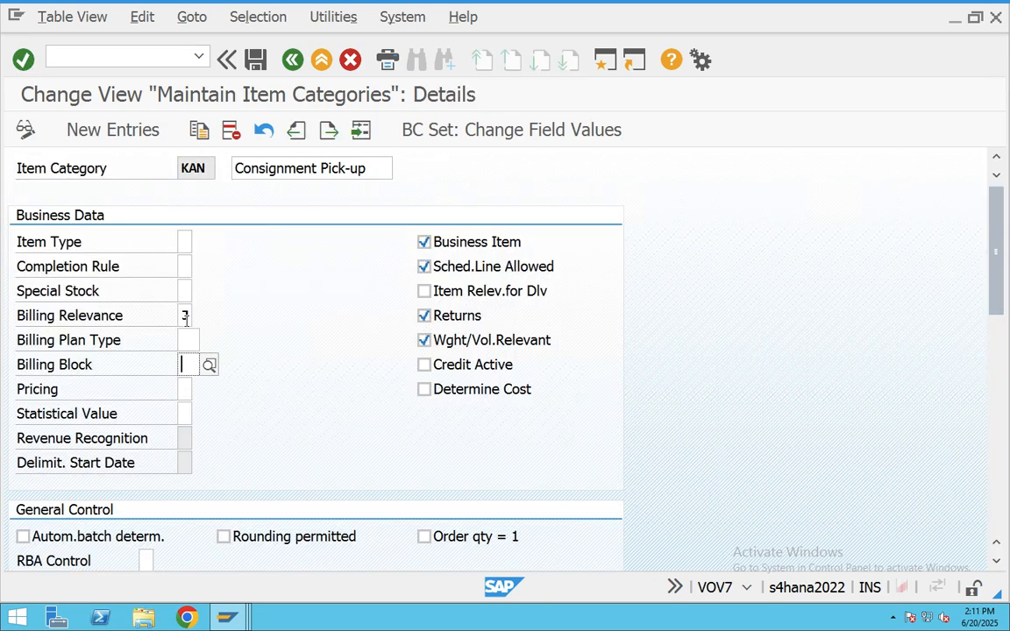
{"action": "left_click", "coordinate": [185, 317]}
{"action": "left_click", "coordinate": [199, 317]}
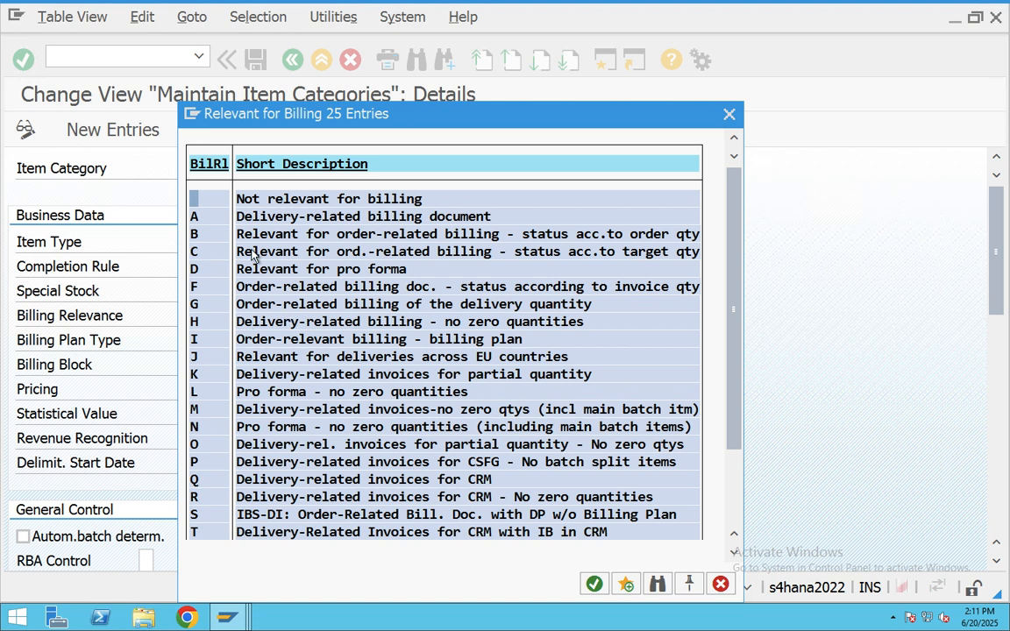
{"action": "left_click", "coordinate": [268, 356]}
{"action": "left_click", "coordinate": [730, 115]}
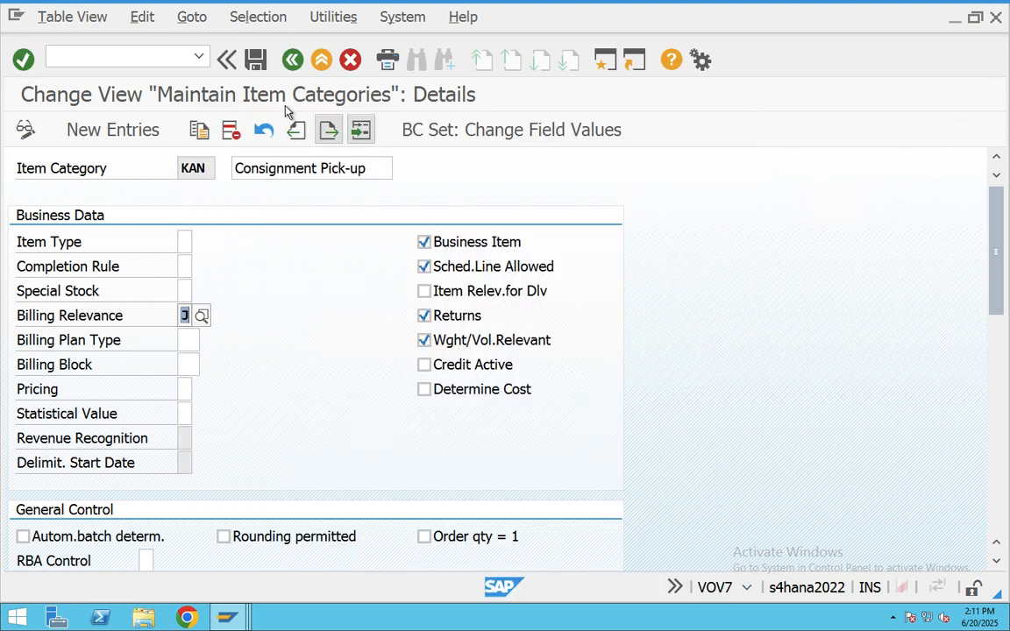
{"action": "left_click", "coordinate": [292, 62]}
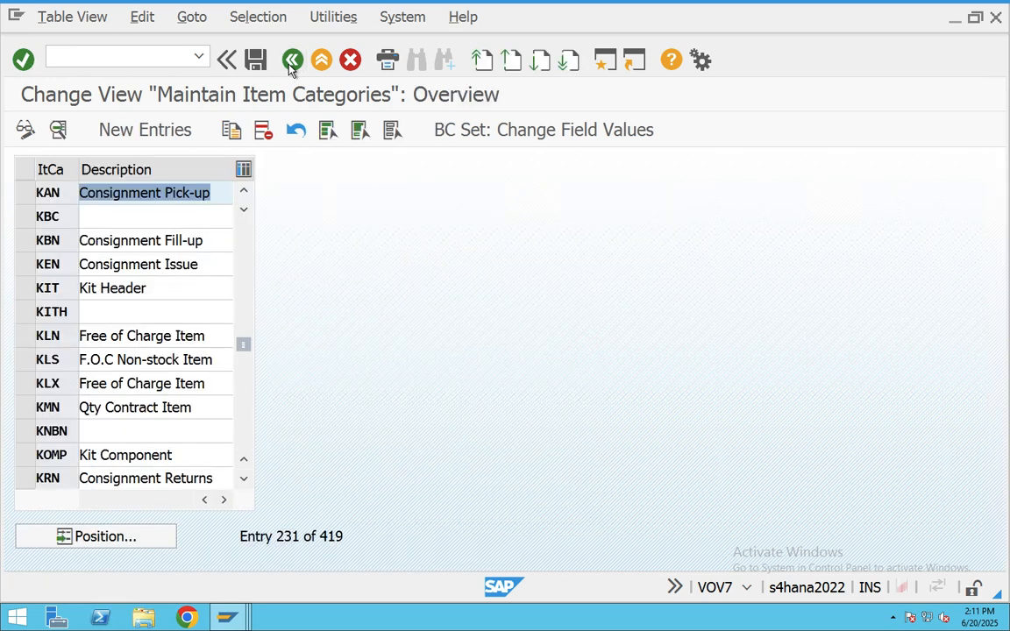
{"action": "left_click", "coordinate": [291, 63]}
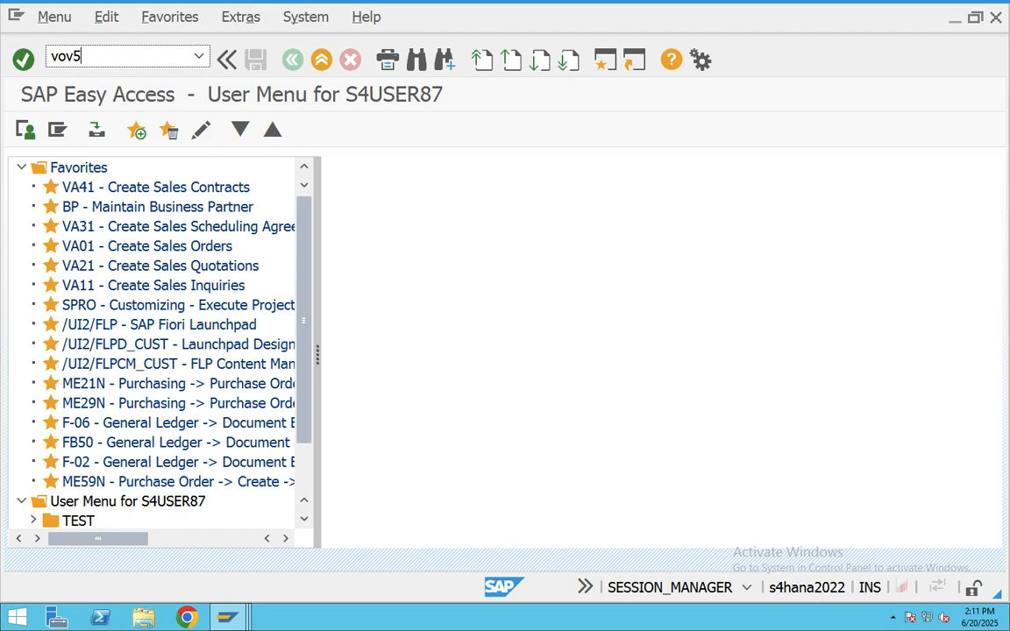
- Check item category KAN's schedule line assignments in VOV5, then go back to the menu
{"action": "type", "text": "vov5"}
{"action": "key", "text": "Return"}
{"action": "left_click", "coordinate": [151, 536]}
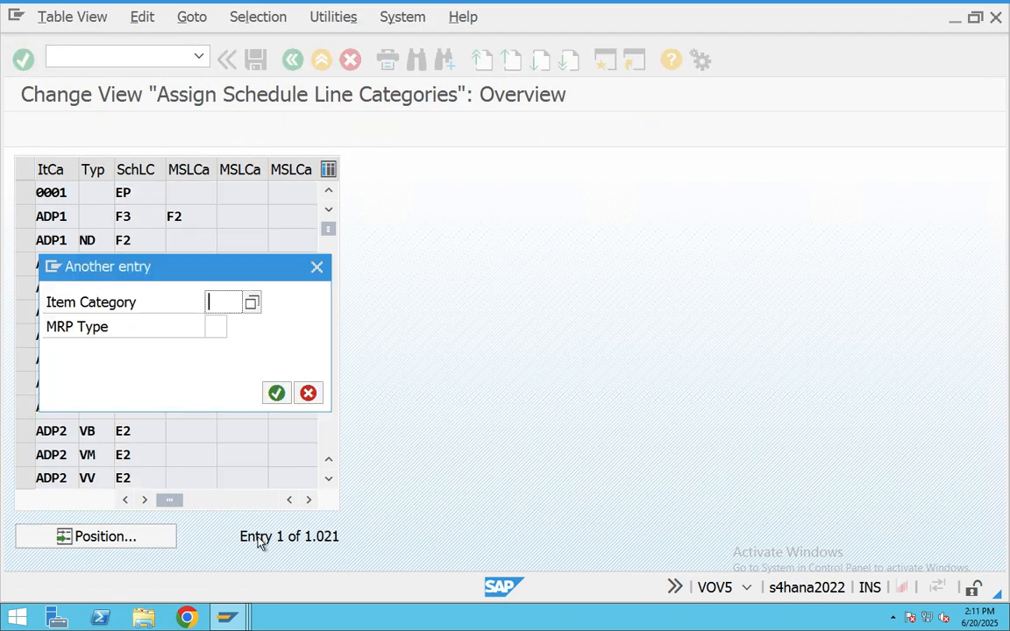
{"action": "type", "text": "k"}
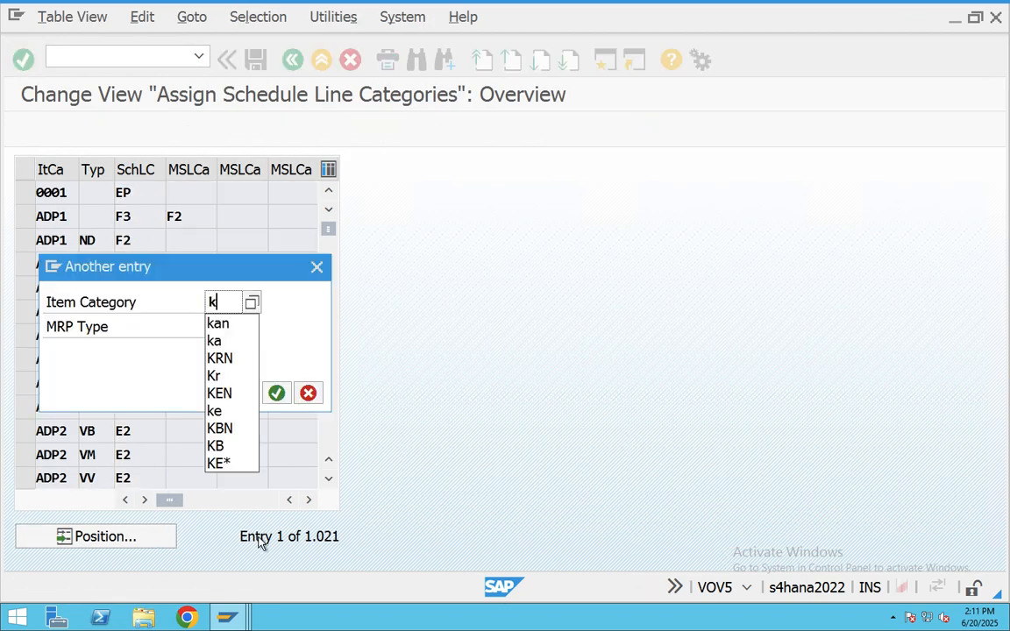
{"action": "type", "text": "an"}
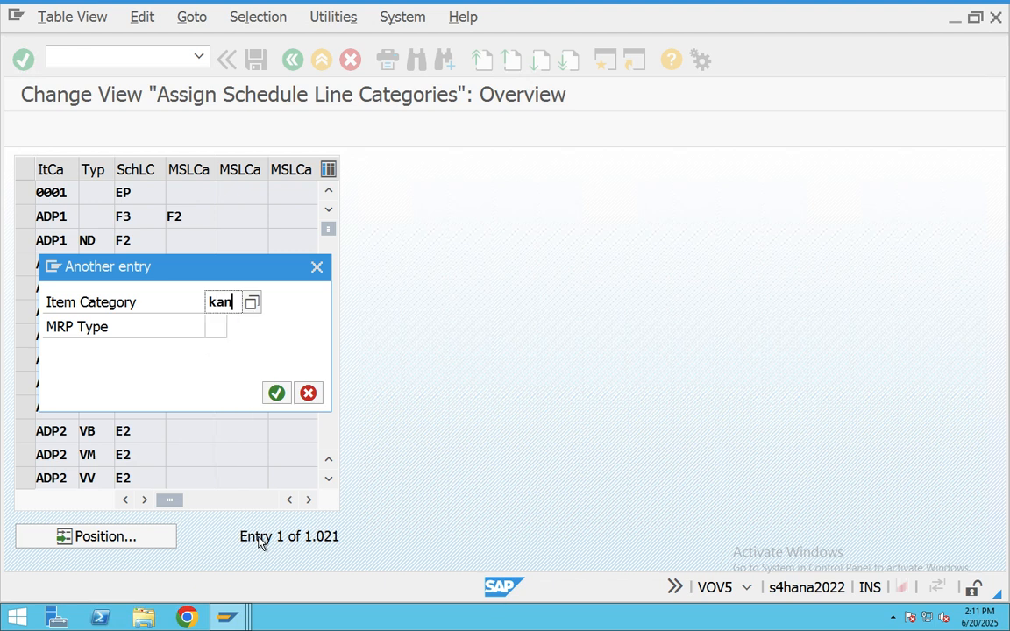
{"action": "key", "text": "Return"}
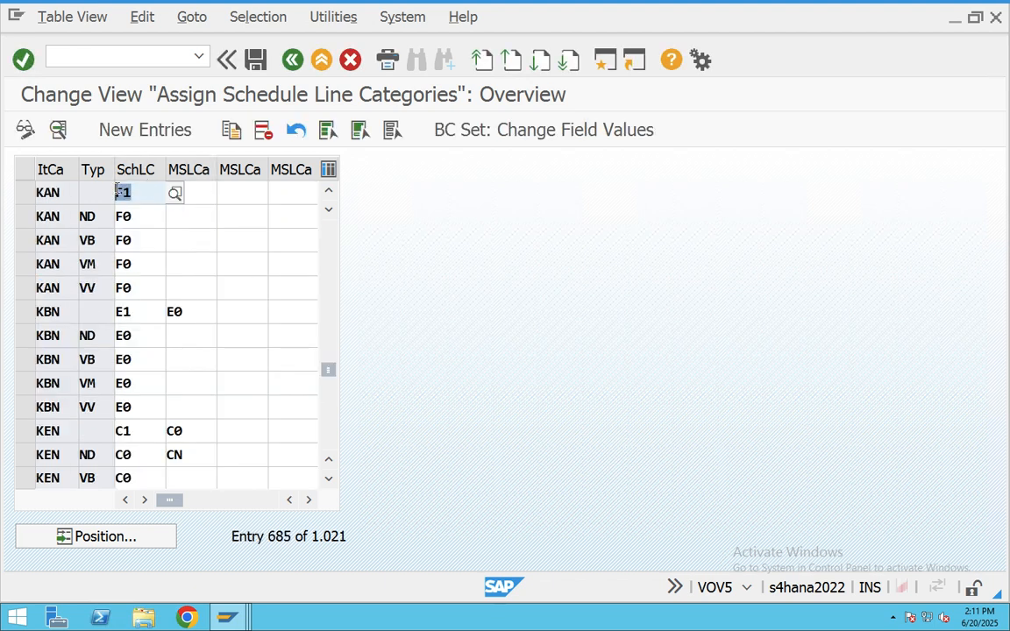
{"action": "left_click", "coordinate": [290, 63]}
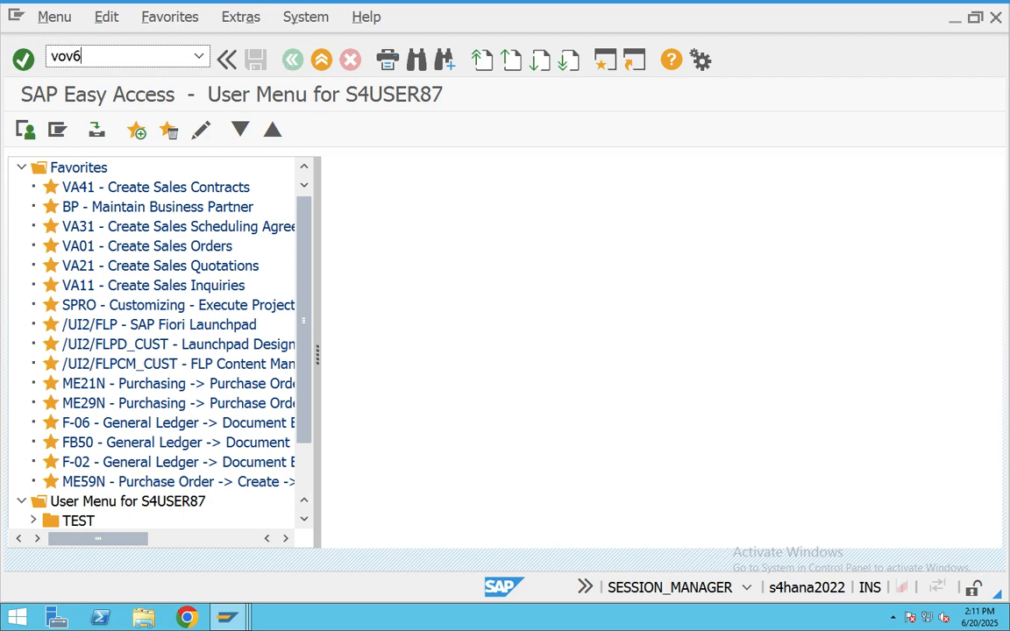
- Confirm schedule line category F1 uses movement type 632 and is delivery-relevant, then start VA01
{"action": "type", "text": "vov6"}
{"action": "key", "text": "Return"}
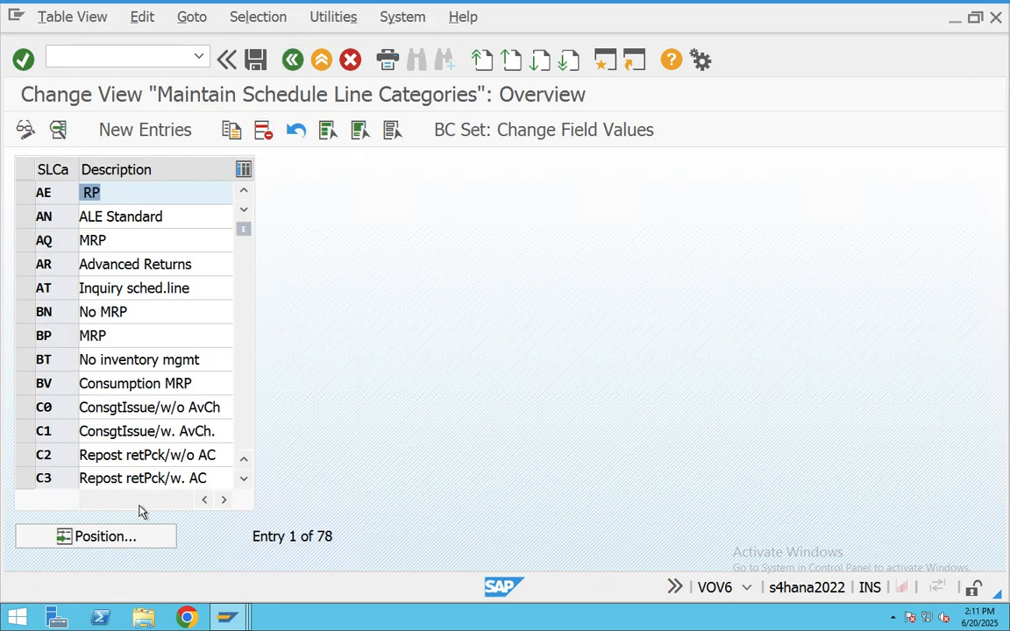
{"action": "left_click", "coordinate": [138, 535]}
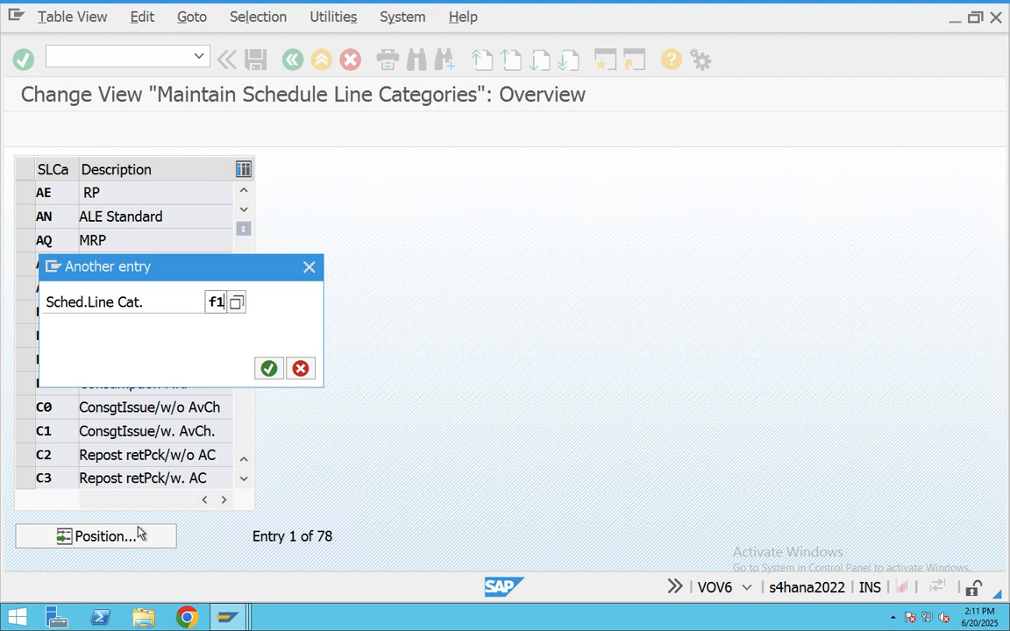
{"action": "type", "text": "f1"}
{"action": "key", "text": "Return"}
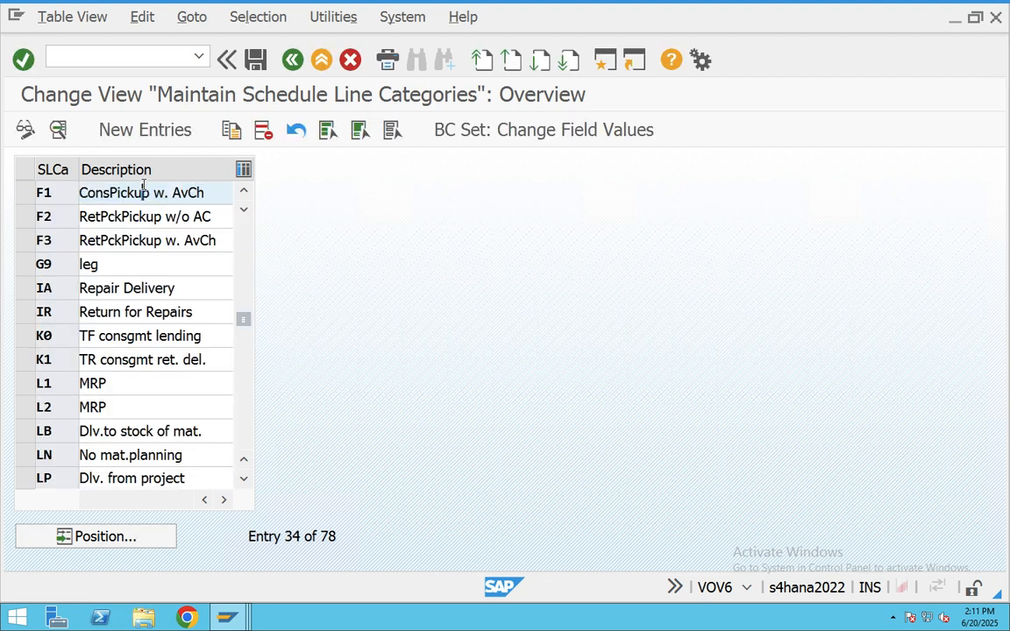
{"action": "double_click", "coordinate": [144, 192]}
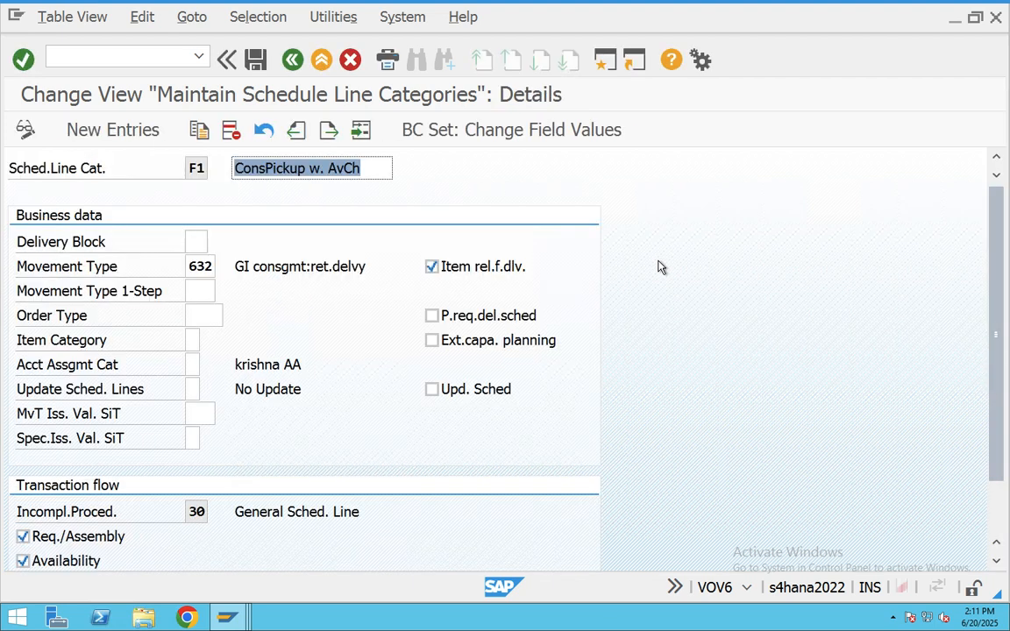
{"action": "left_click", "coordinate": [153, 262]}
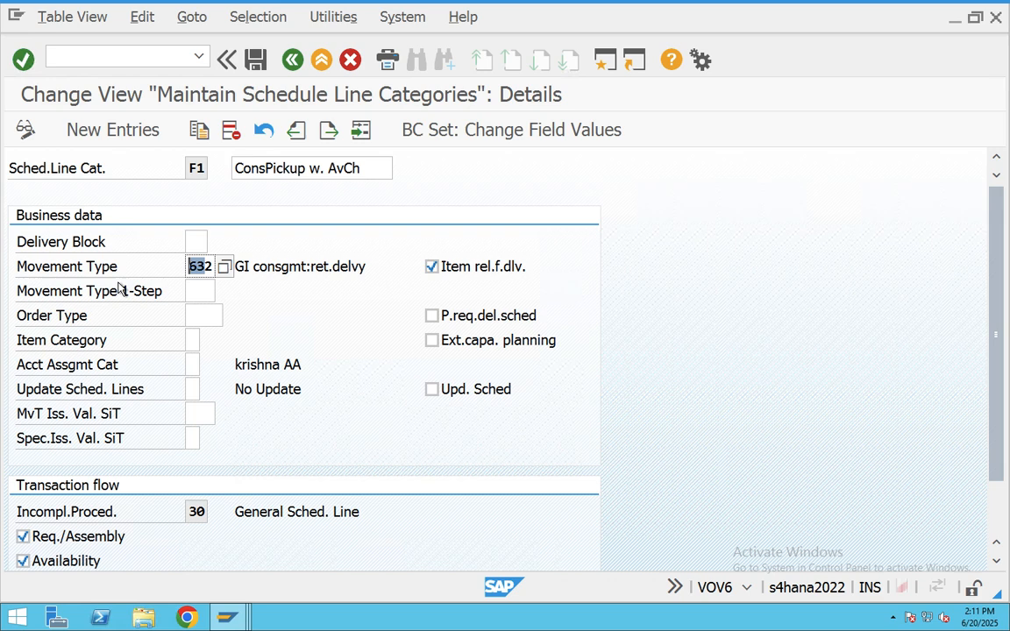
{"action": "left_click", "coordinate": [314, 63]}
{"action": "type", "text": "V"}
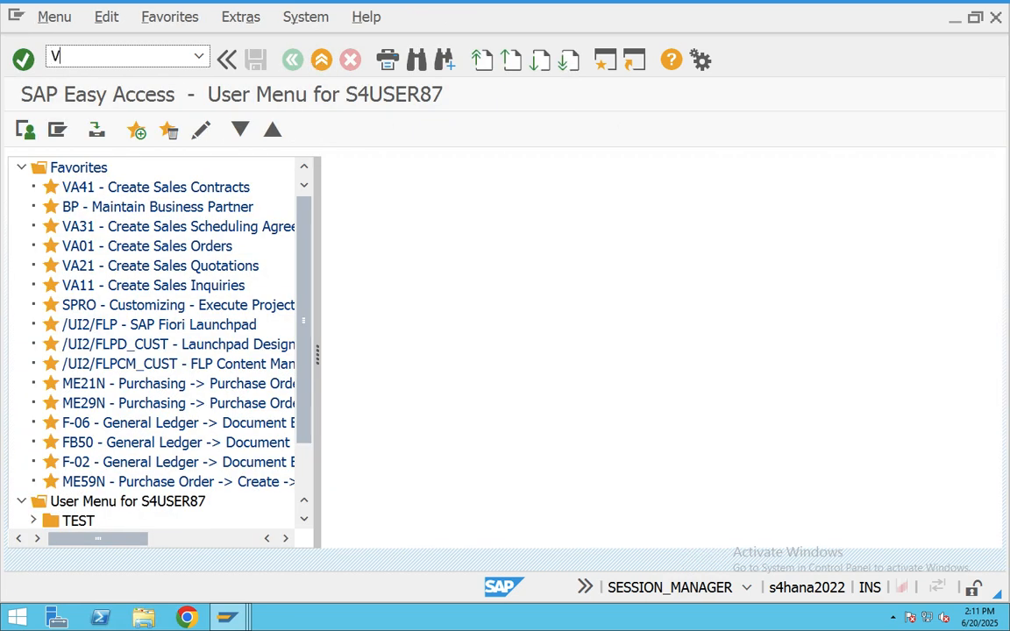
{"action": "type", "text": "A01"}
{"action": "key", "text": "Return"}
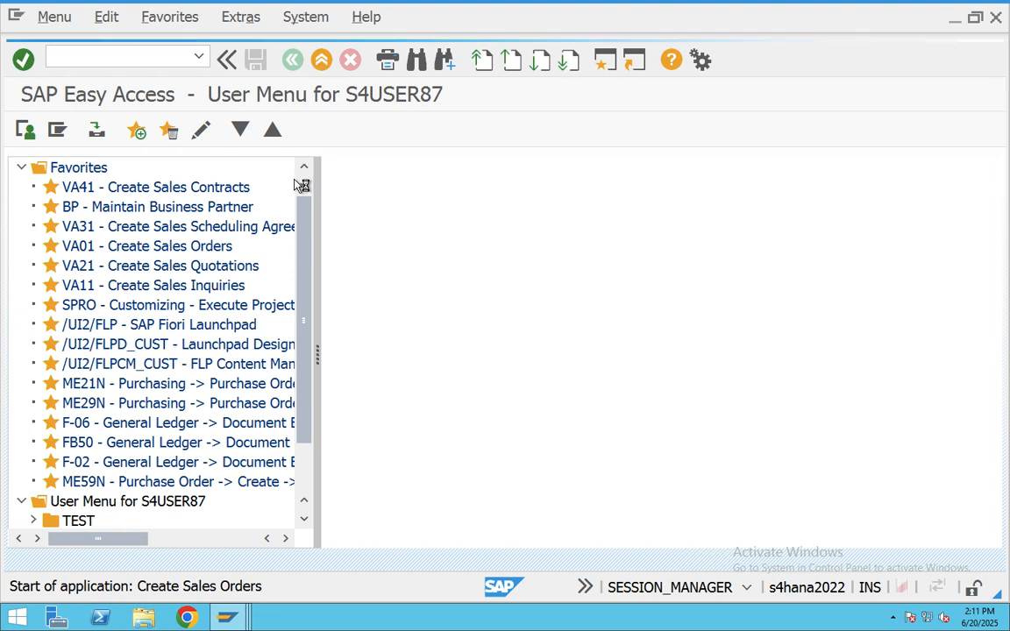
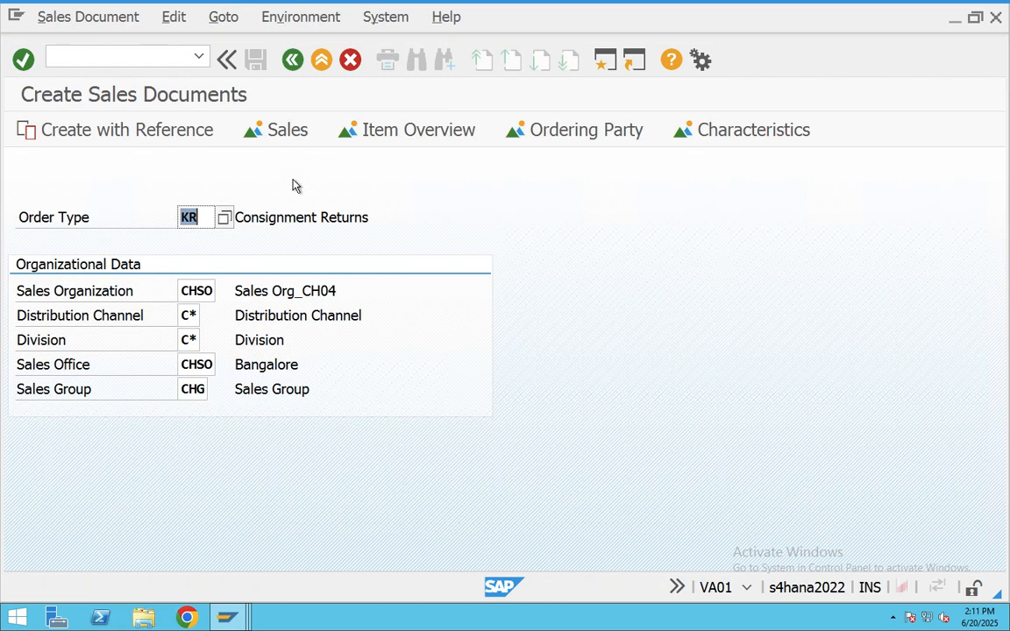
- Enter order type KA and open the full explanation of the resulting error
{"action": "key", "text": "BackSpace"}
{"action": "type", "text": "KA"}
{"action": "key", "text": "Return"}
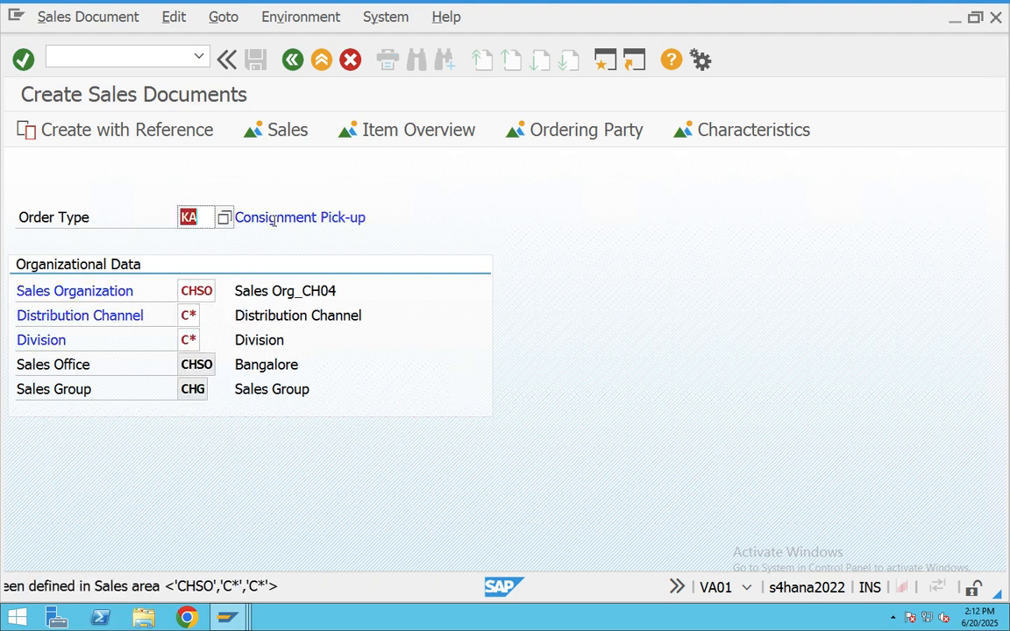
{"action": "double_click", "coordinate": [334, 588]}
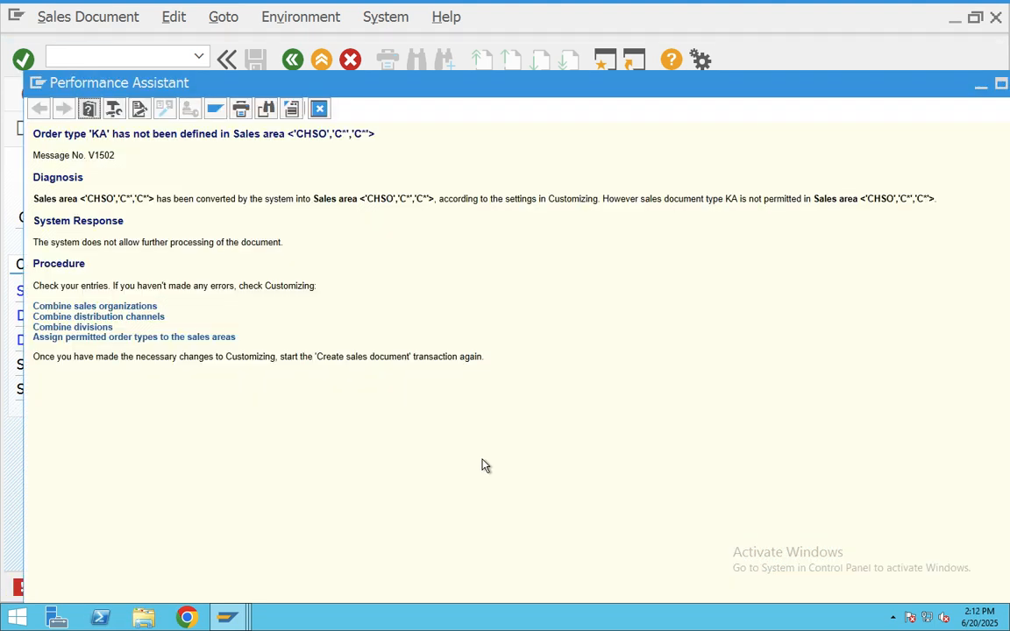
- Add a permitted order type entry for sales area CHSO / C* / C* with document type KA
{"action": "left_click", "coordinate": [193, 340]}
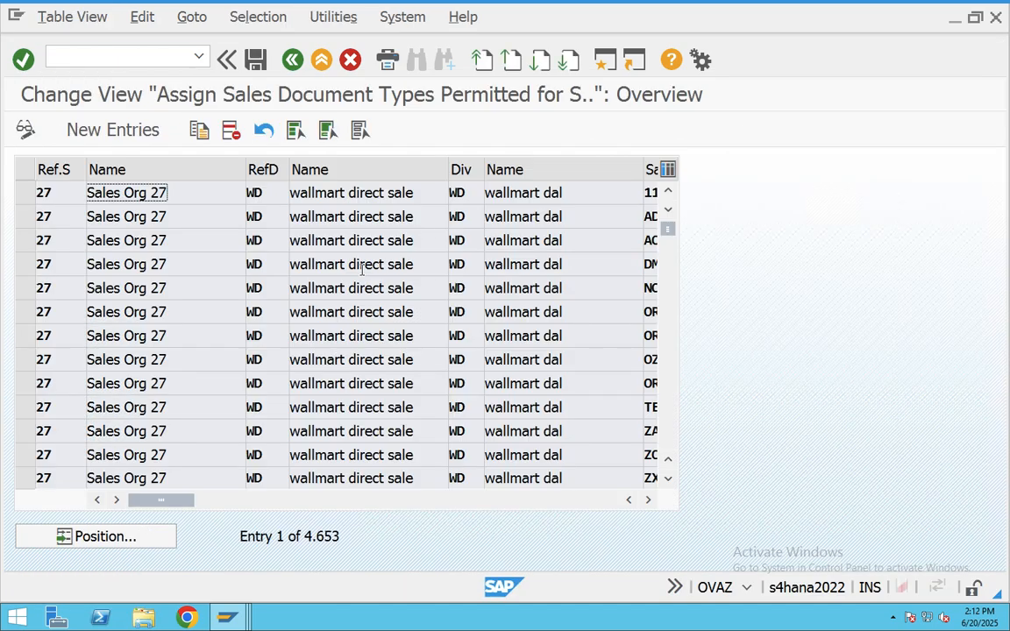
{"action": "left_click", "coordinate": [74, 130]}
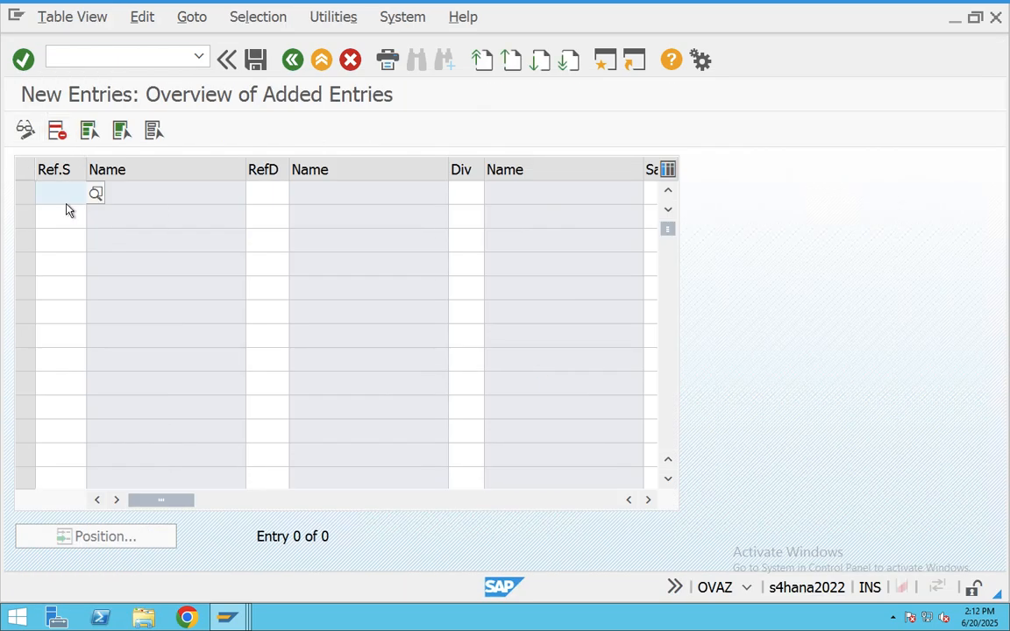
{"action": "left_click", "coordinate": [67, 200]}
{"action": "left_click", "coordinate": [57, 214]}
{"action": "left_click", "coordinate": [261, 194]}
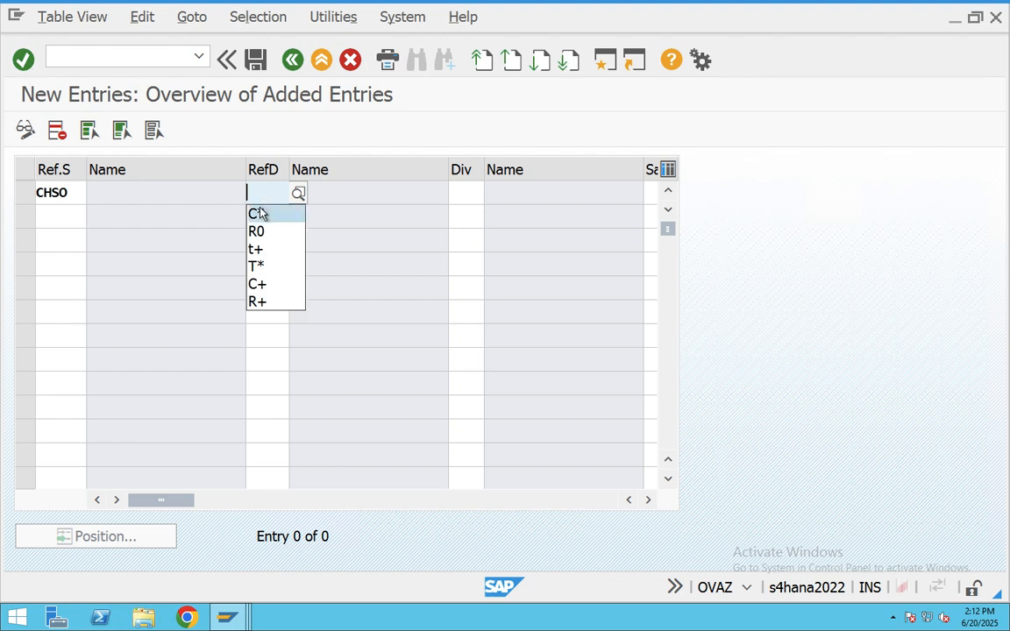
{"action": "left_click", "coordinate": [255, 214]}
{"action": "left_click", "coordinate": [463, 193]}
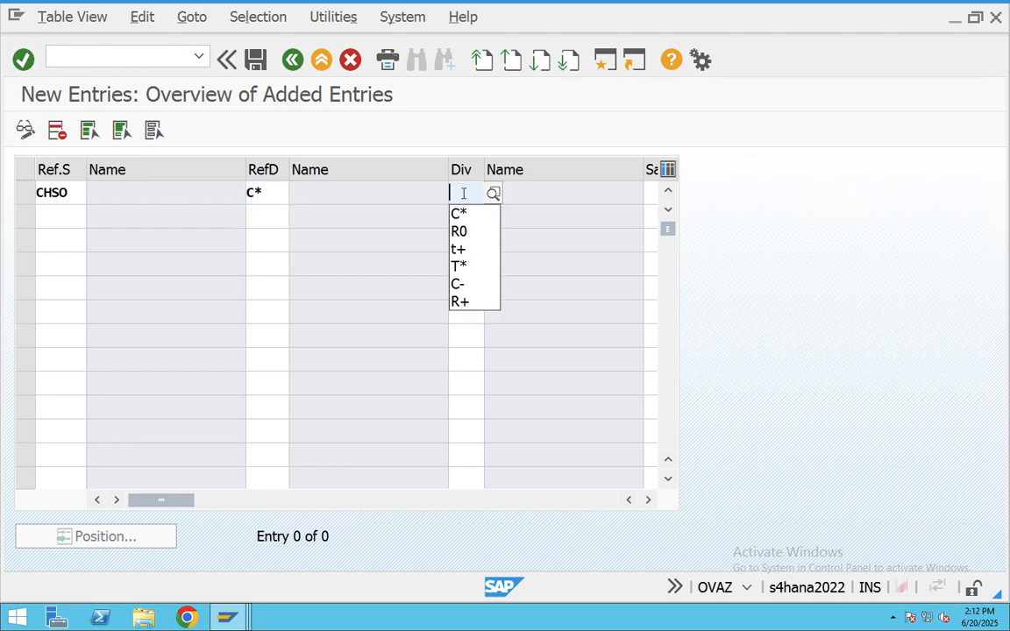
{"action": "left_click", "coordinate": [471, 215]}
{"action": "key", "text": "Tab"}
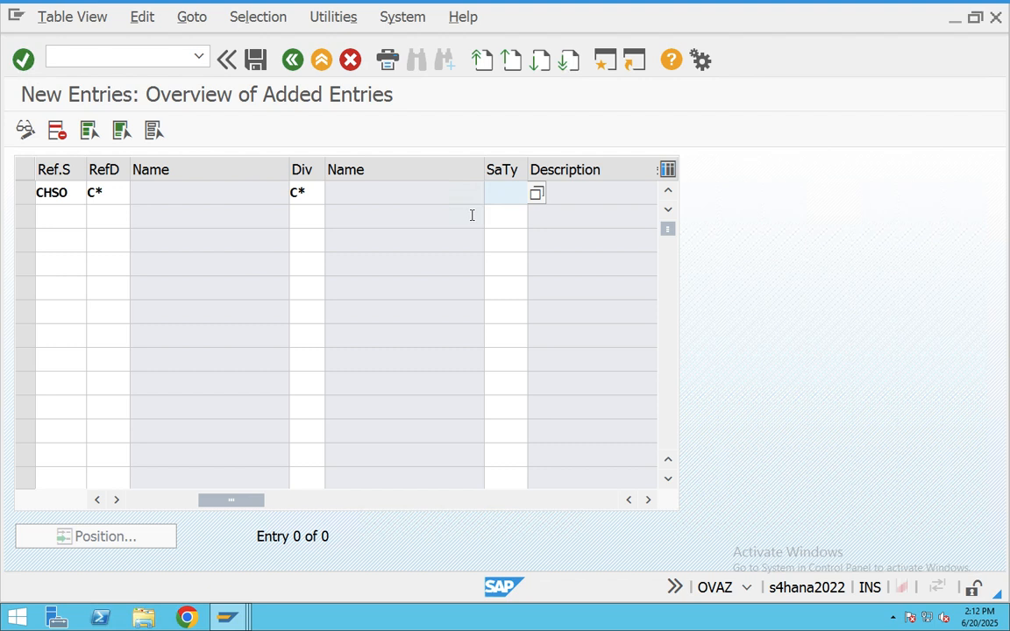
{"action": "type", "text": "KA"}
{"action": "key", "text": "Return"}
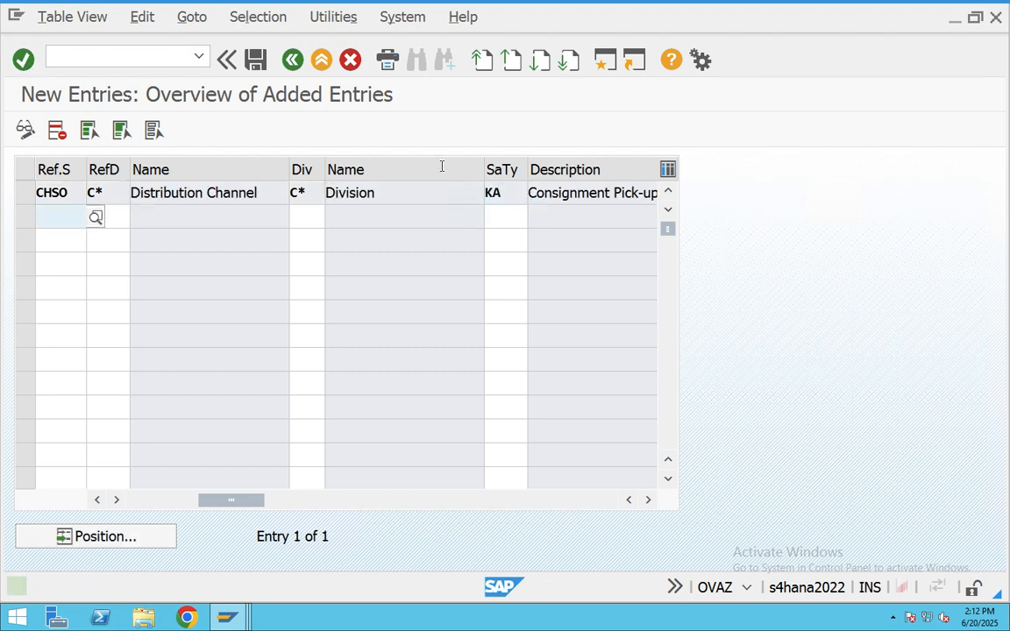
{"action": "key", "text": "Return"}
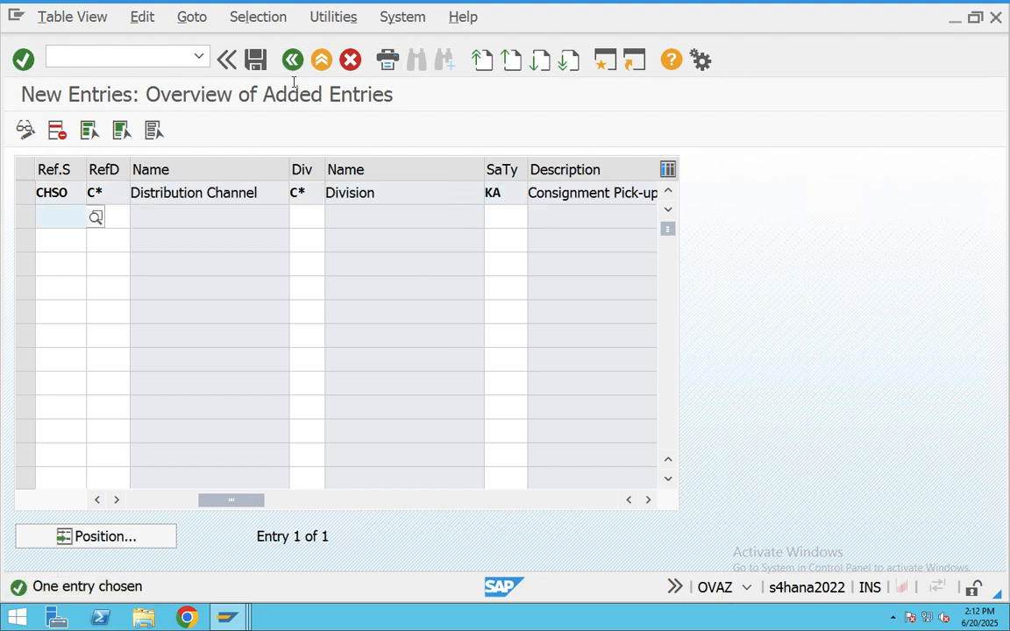
- Save the KA assignment under a customizing request and return to the sales document screen
{"action": "left_click", "coordinate": [256, 60]}
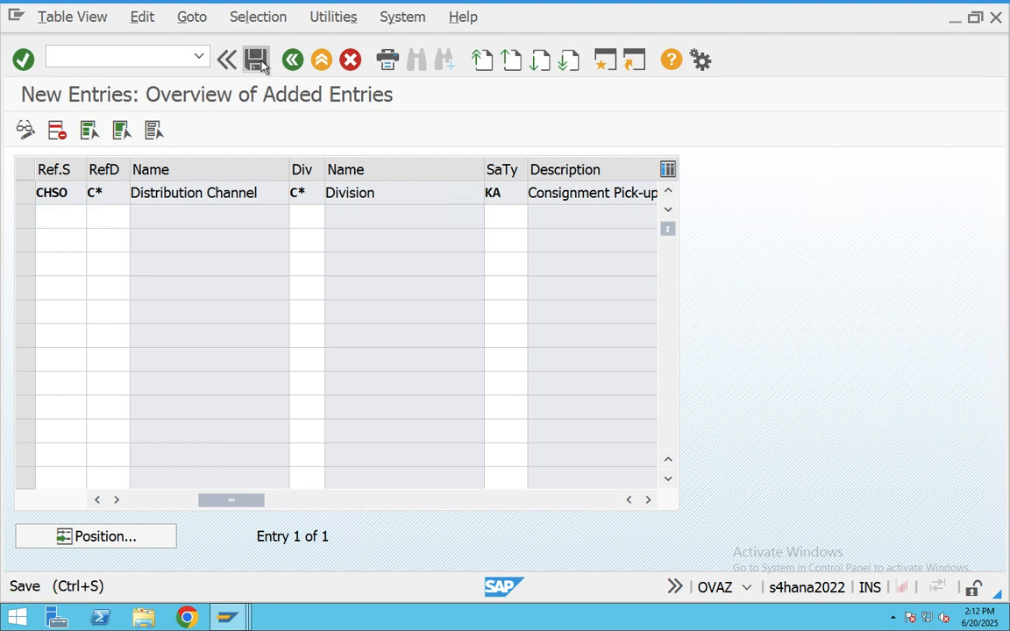
{"action": "left_click", "coordinate": [254, 368]}
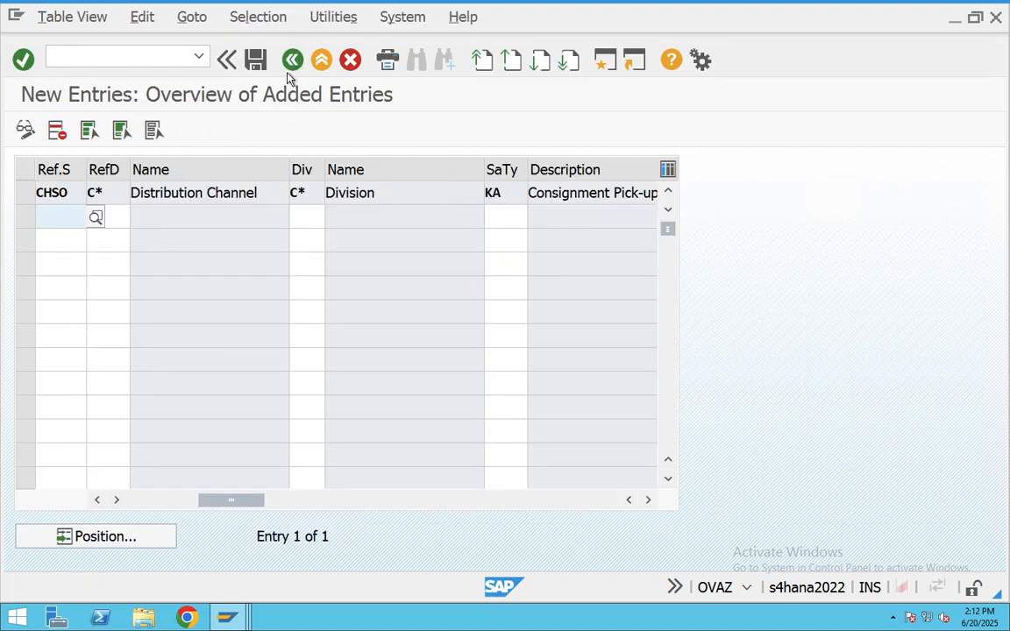
{"action": "left_click", "coordinate": [292, 60]}
{"action": "left_click", "coordinate": [293, 60]}
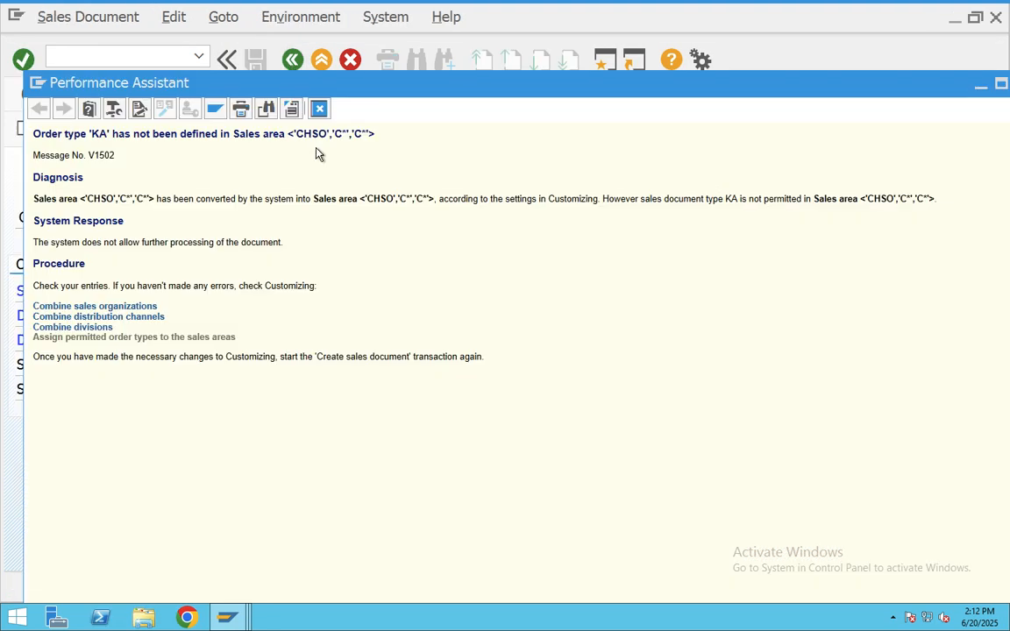
- Rerun VA01 with order type KA to reach the Consignment Pick-up overview
{"action": "left_click", "coordinate": [319, 109]}
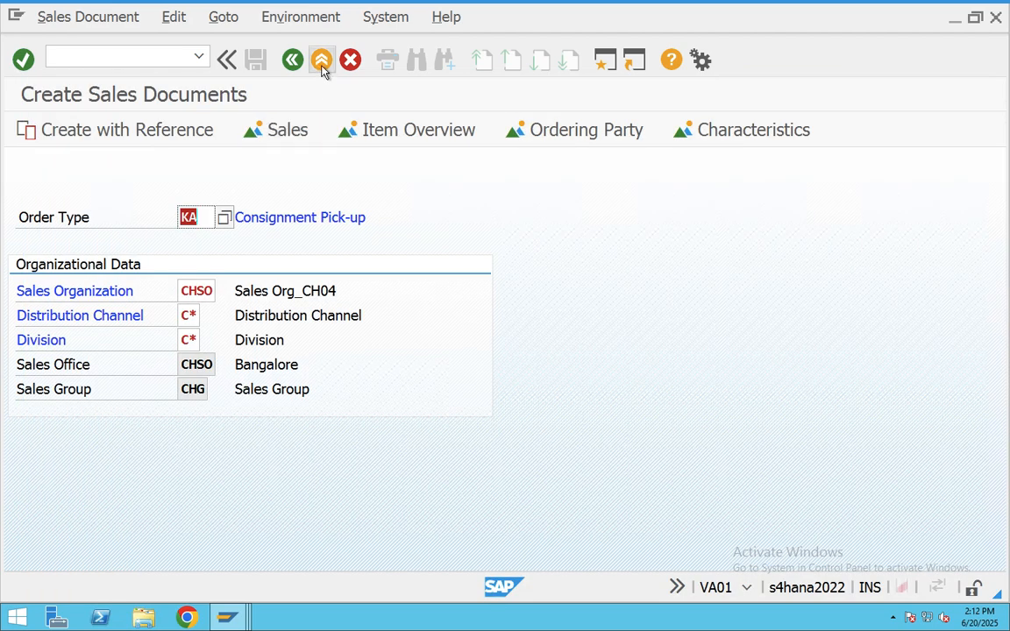
{"action": "key", "text": "Return"}
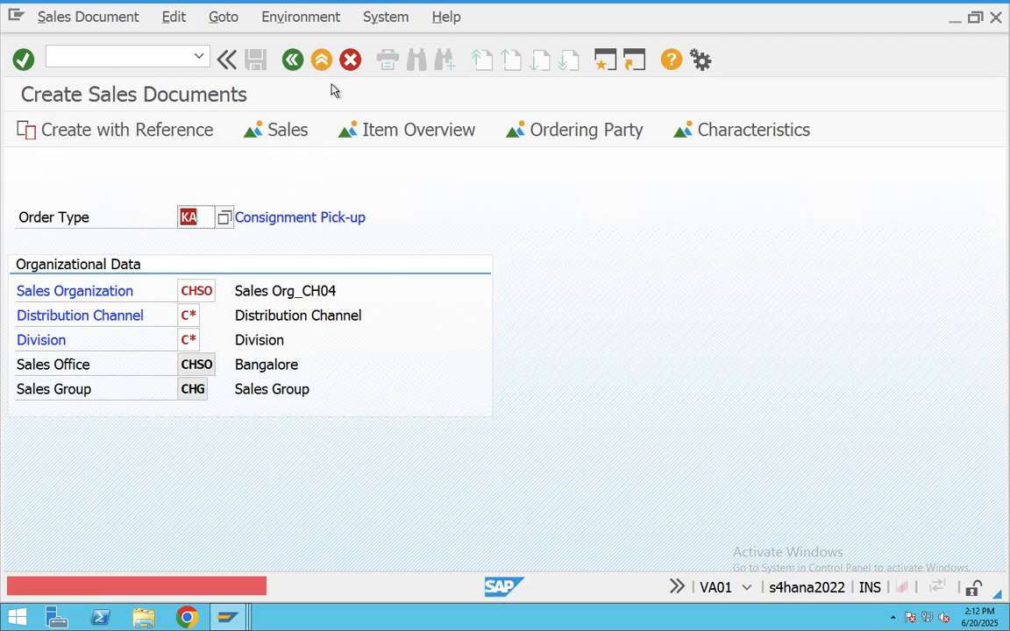
{"action": "left_click", "coordinate": [292, 59]}
{"action": "type", "text": "V"}
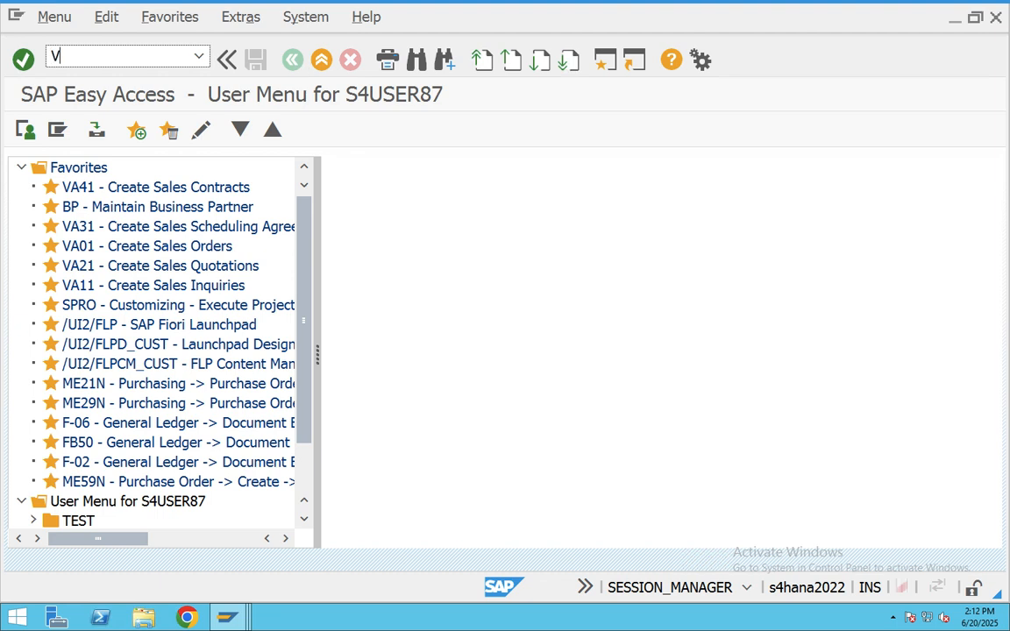
{"action": "type", "text": "A01"}
{"action": "key", "text": "Return"}
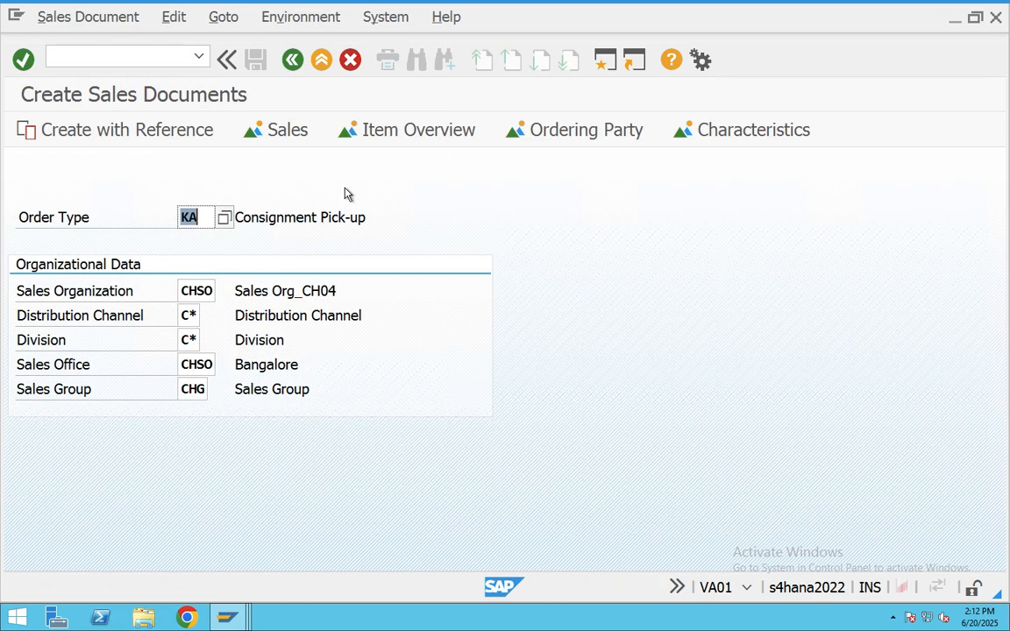
{"action": "key", "text": "Return"}
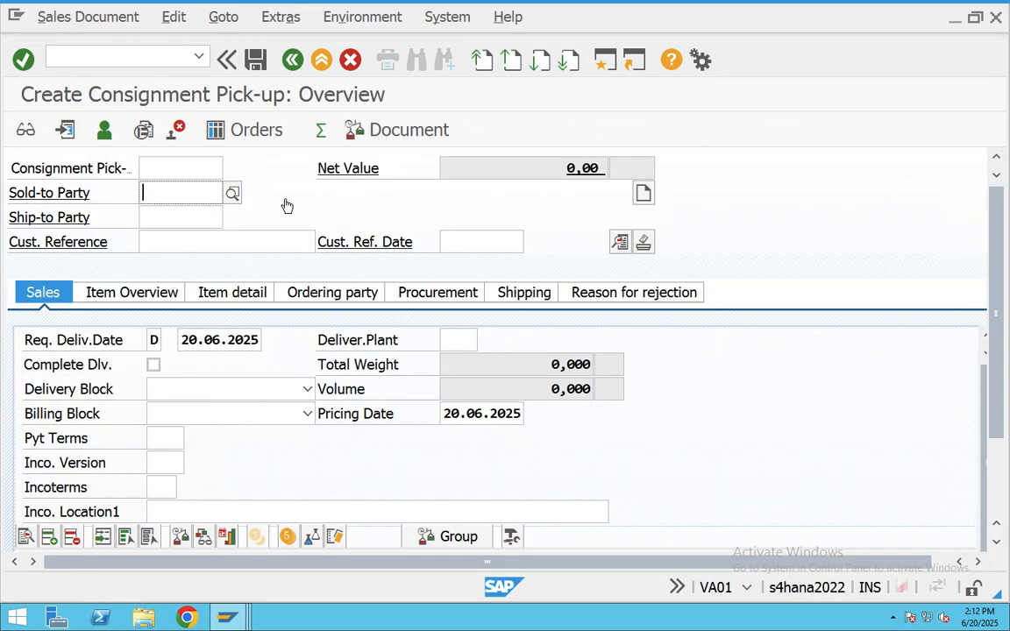
- Set the customer as both sold-to and ship-to party
{"action": "key", "text": "BackSpace"}
{"action": "left_click", "coordinate": [194, 214]}
{"action": "left_click", "coordinate": [188, 217]}
{"action": "key", "text": "BackSpace"}
{"action": "left_click", "coordinate": [180, 238]}
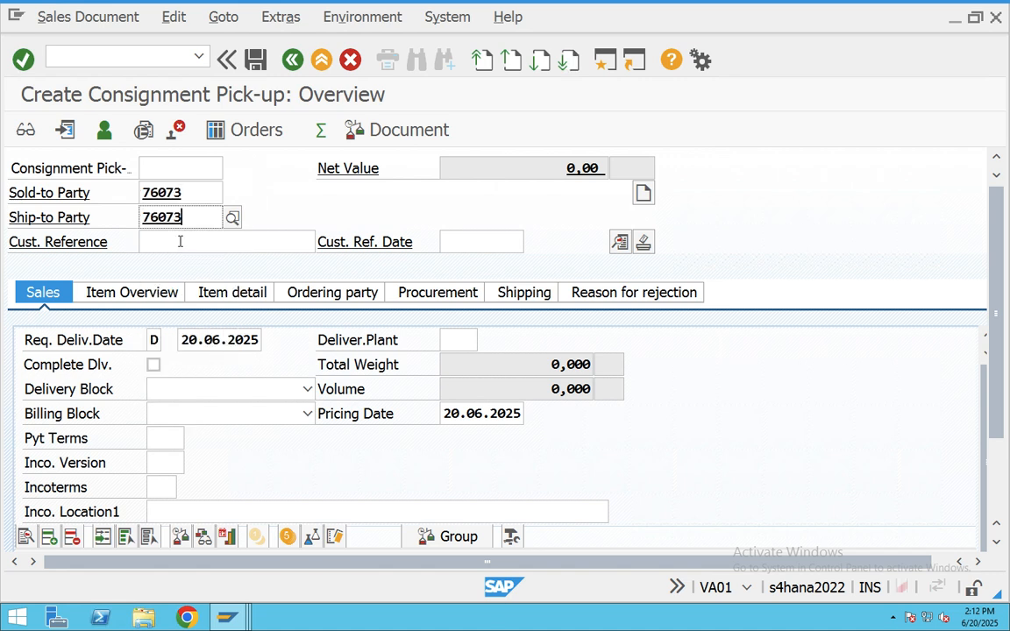
- Enter the customer reference with reference date 20.06.2025
{"action": "left_click", "coordinate": [180, 242]}
{"action": "type", "text": "CUST4343"}
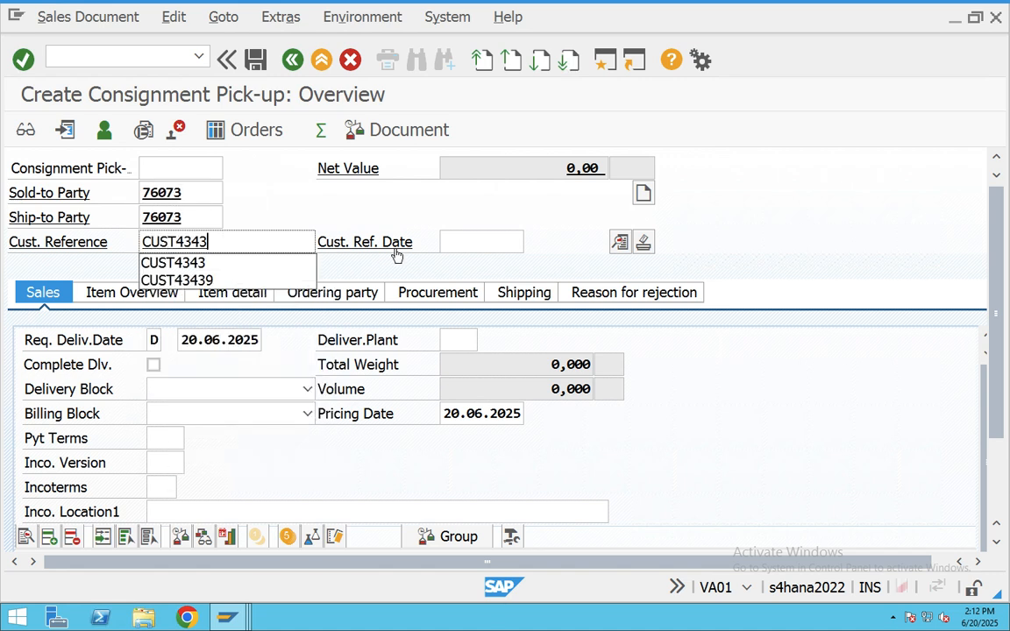
{"action": "left_click", "coordinate": [478, 242]}
{"action": "left_click", "coordinate": [534, 242]}
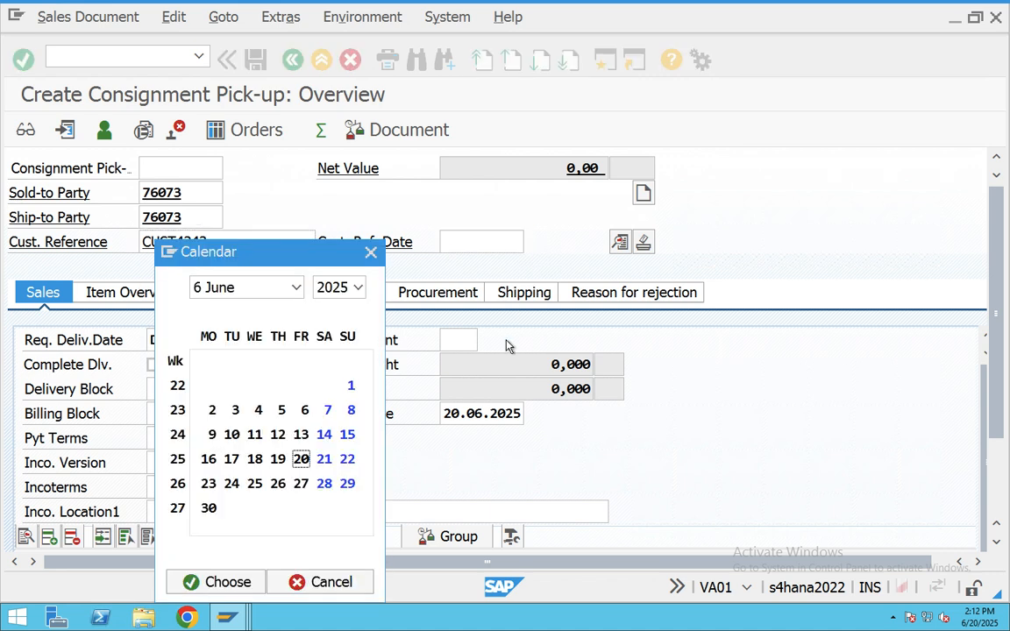
{"action": "double_click", "coordinate": [300, 459]}
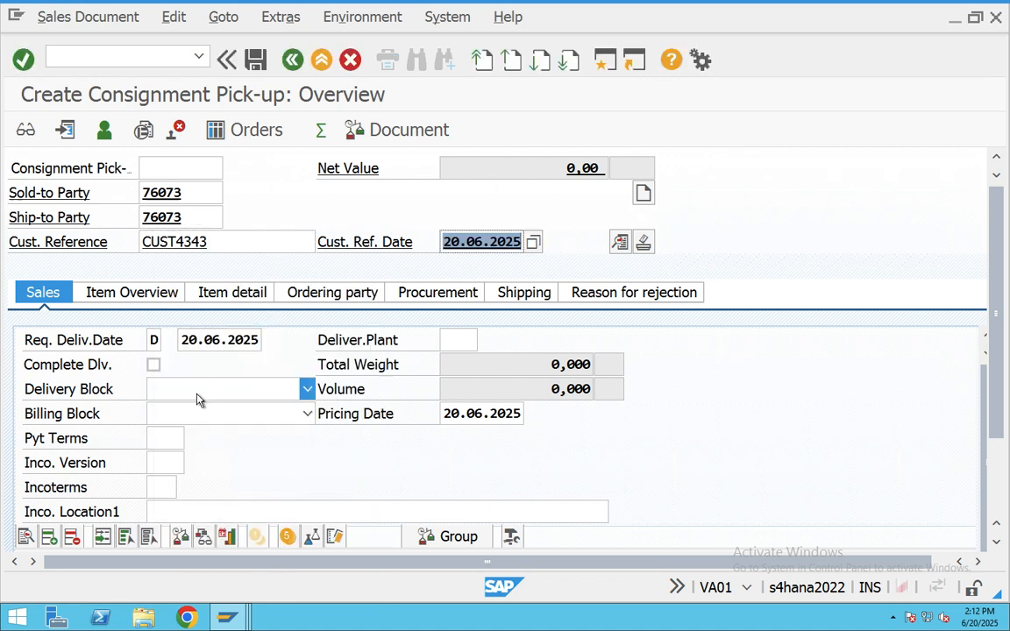
- Set payment terms 0001 and Incoterms CFR with location HYD
{"action": "left_click", "coordinate": [171, 438]}
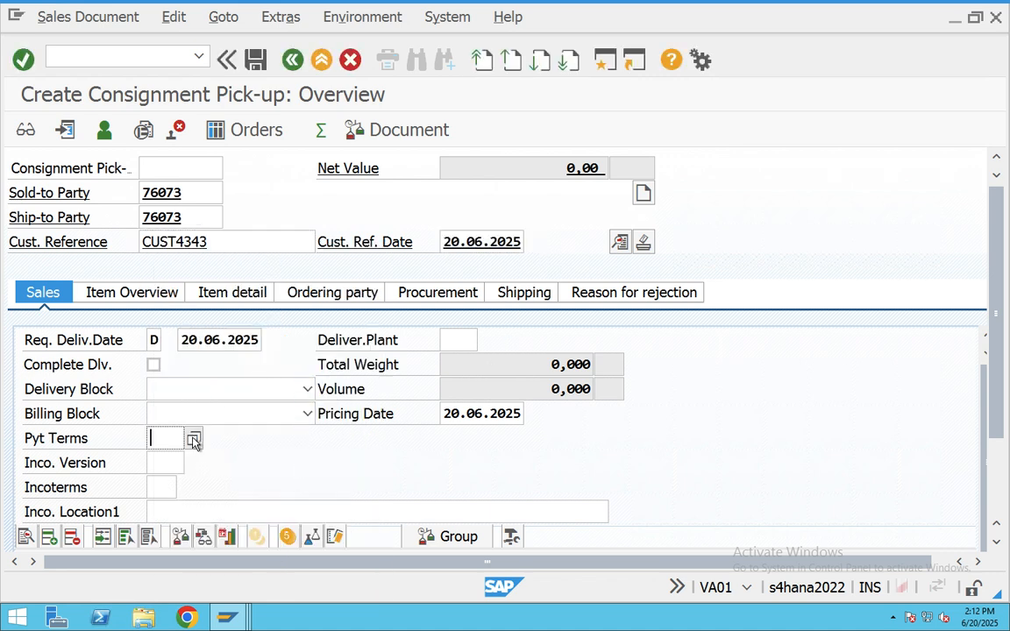
{"action": "left_click", "coordinate": [189, 438]}
{"action": "key", "text": "Return"}
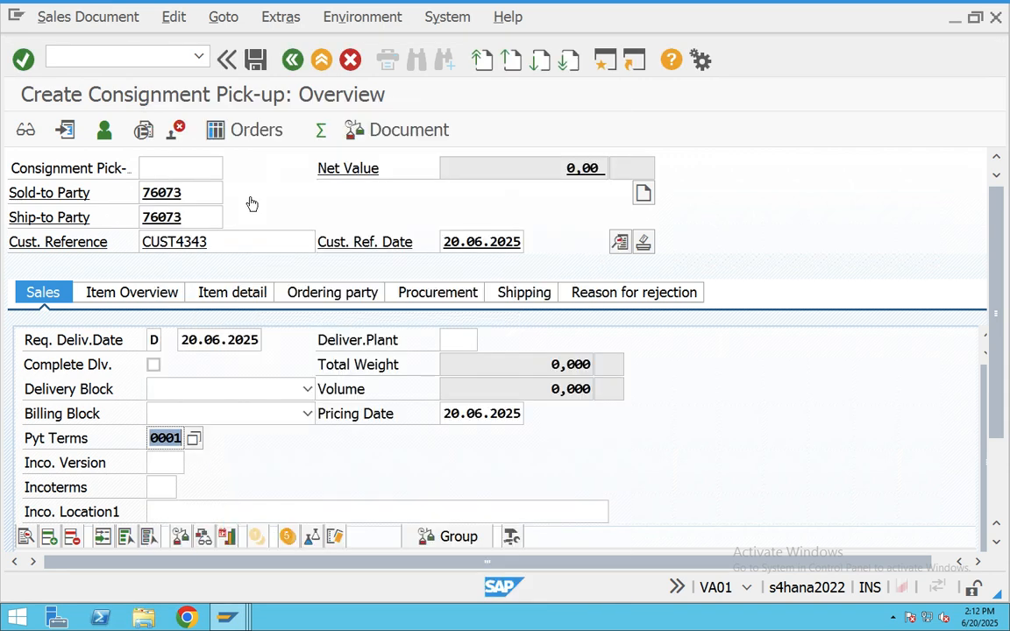
{"action": "scroll", "coordinate": [218, 444], "scroll_direction": "down", "scroll_amount": 1}
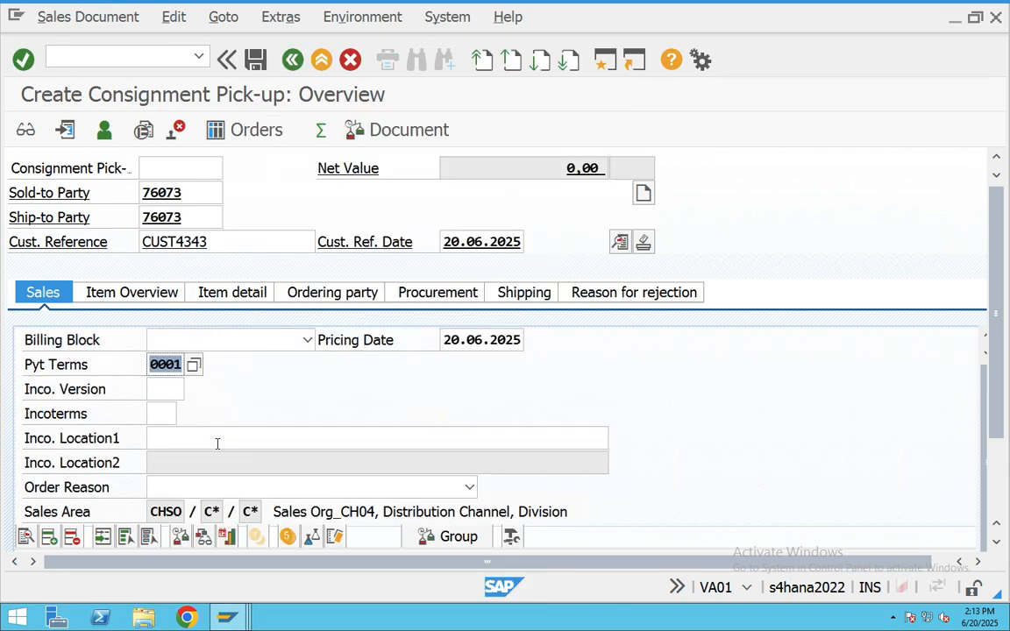
{"action": "left_click", "coordinate": [159, 416]}
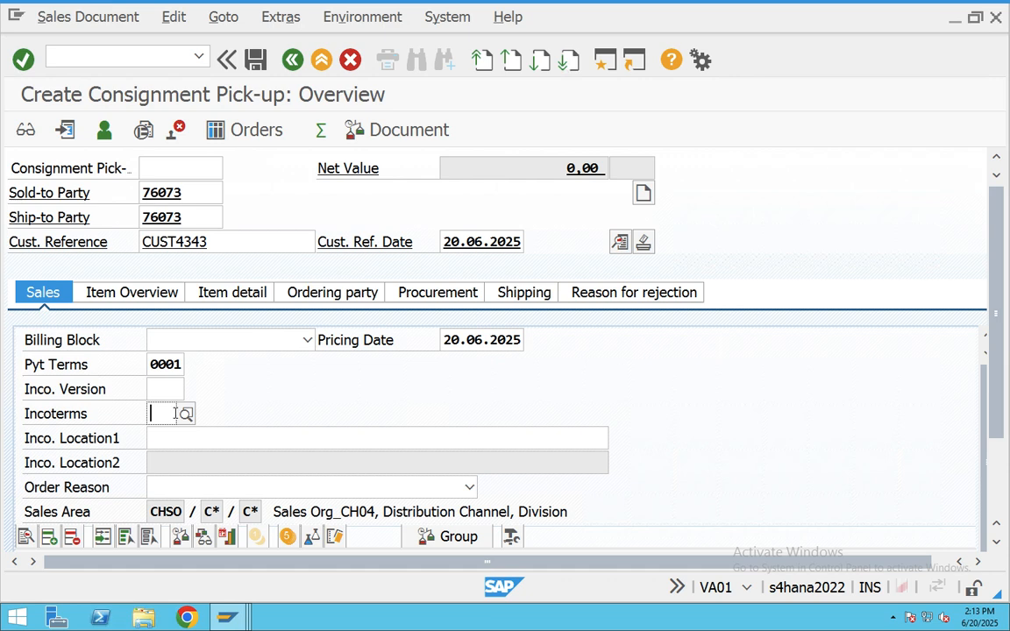
{"action": "left_click", "coordinate": [186, 414]}
{"action": "double_click", "coordinate": [185, 193]}
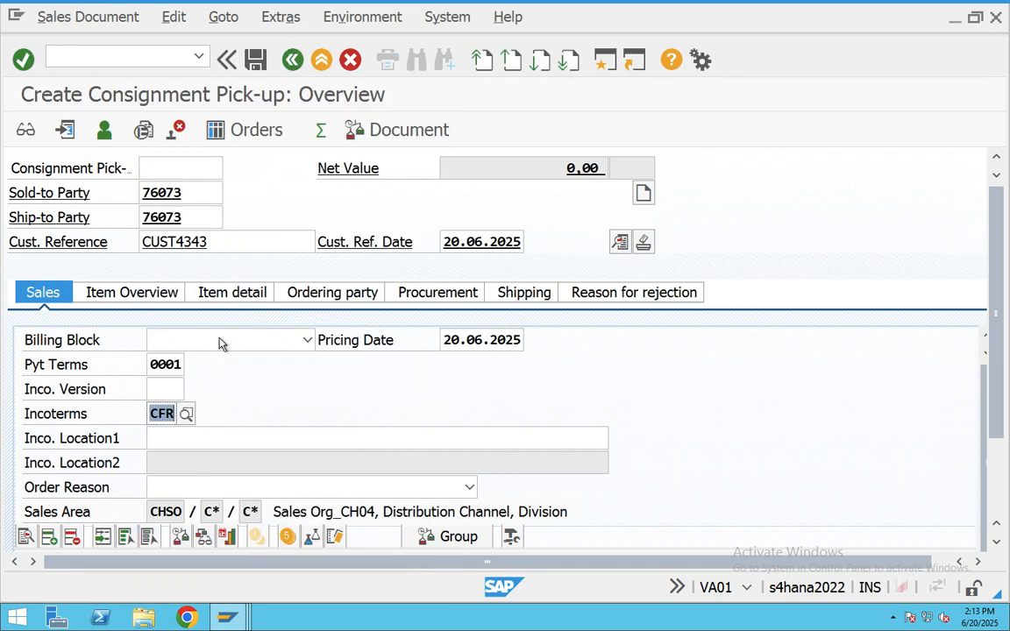
{"action": "left_click", "coordinate": [181, 443]}
{"action": "type", "text": "HYD"}
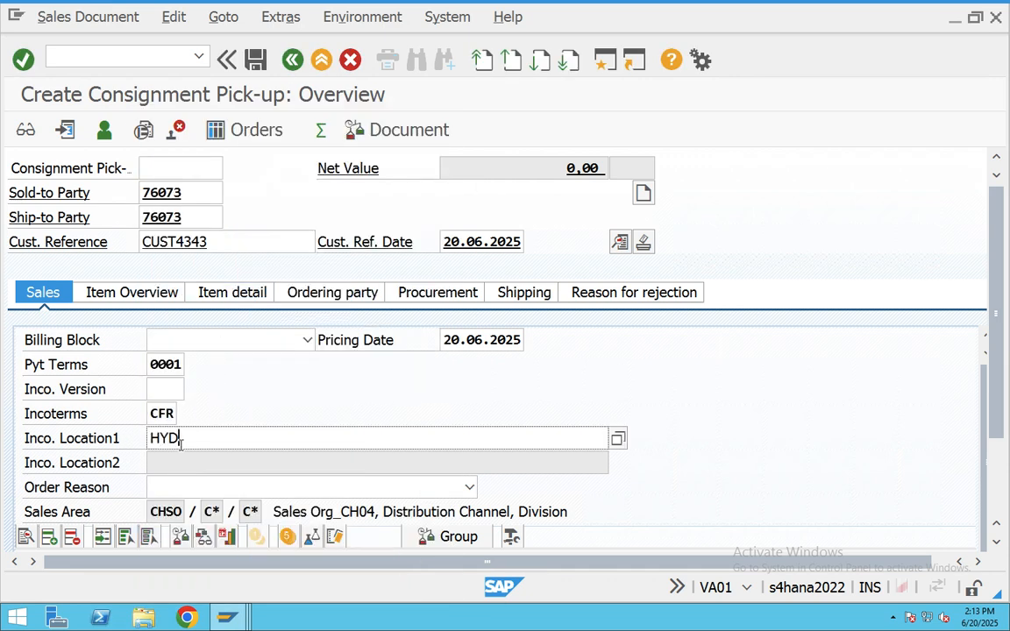
{"action": "key", "text": "Tab"}
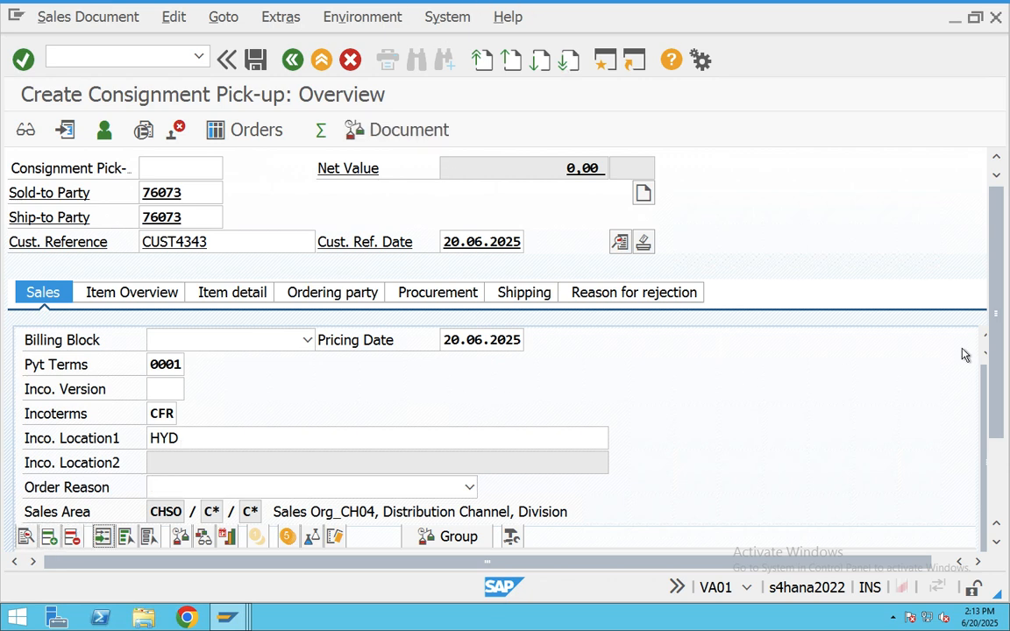
{"action": "scroll", "coordinate": [980, 342], "scroll_direction": "down", "scroll_amount": 3}
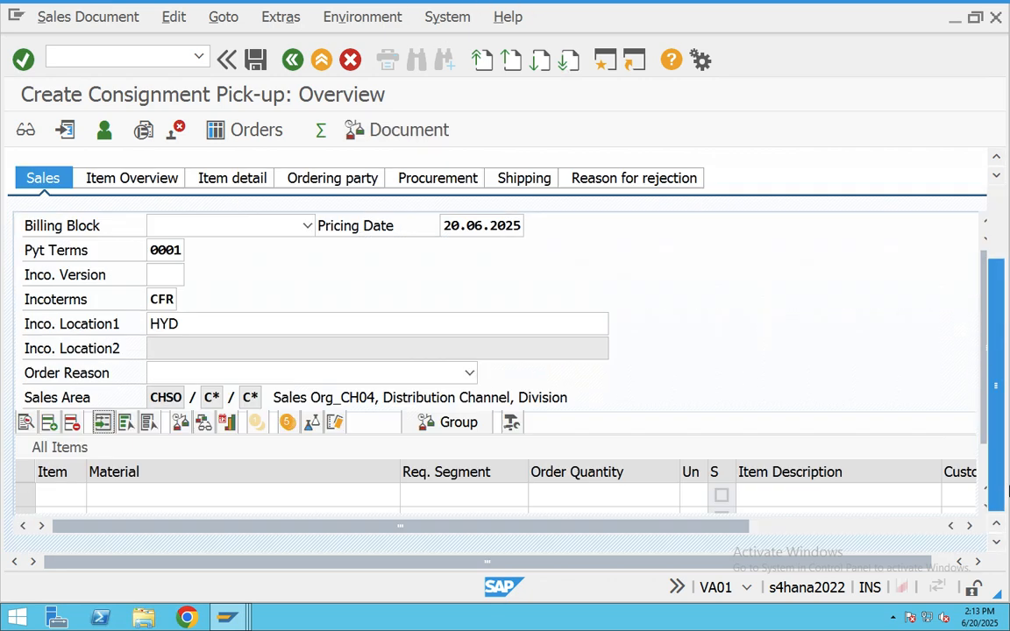
- Add an item for material 700266 with quantity 6
{"action": "left_click", "coordinate": [124, 496]}
{"action": "left_click", "coordinate": [176, 493]}
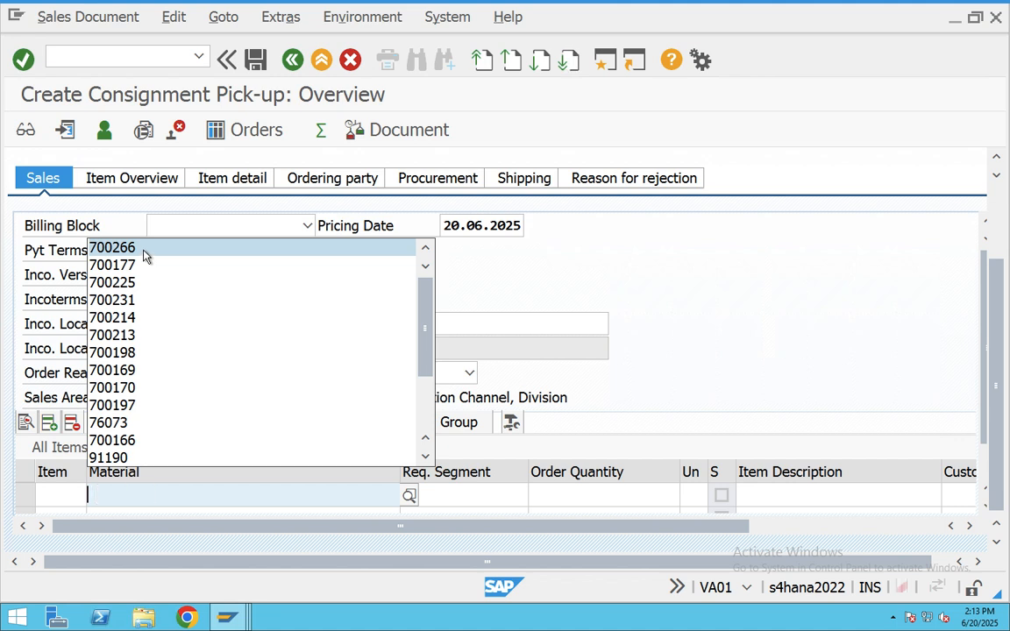
{"action": "left_click", "coordinate": [142, 252]}
{"action": "key", "text": "Tab"}
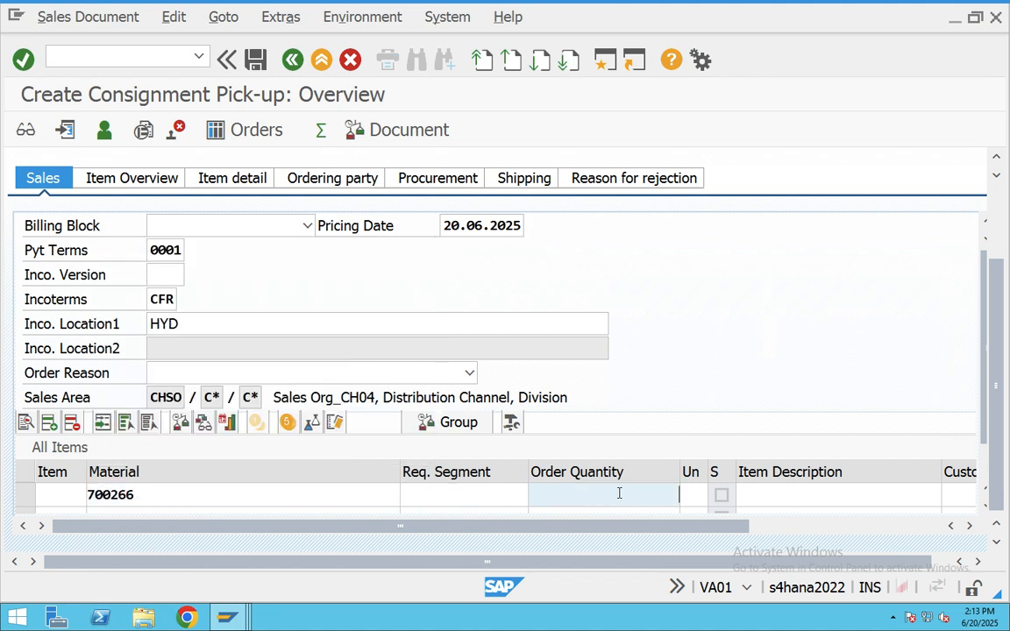
{"action": "type", "text": "60"}
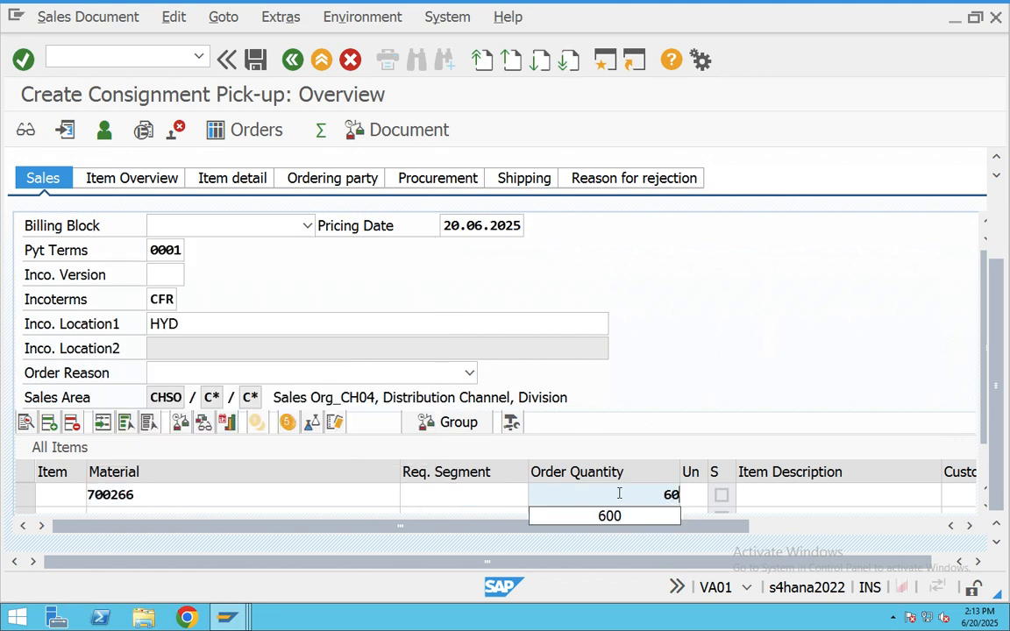
{"action": "key", "text": "Tab"}
{"action": "key", "text": "Tab"}
{"action": "key", "text": "Tab"}
{"action": "key", "text": "Tab"}
{"action": "key", "text": "Tab"}
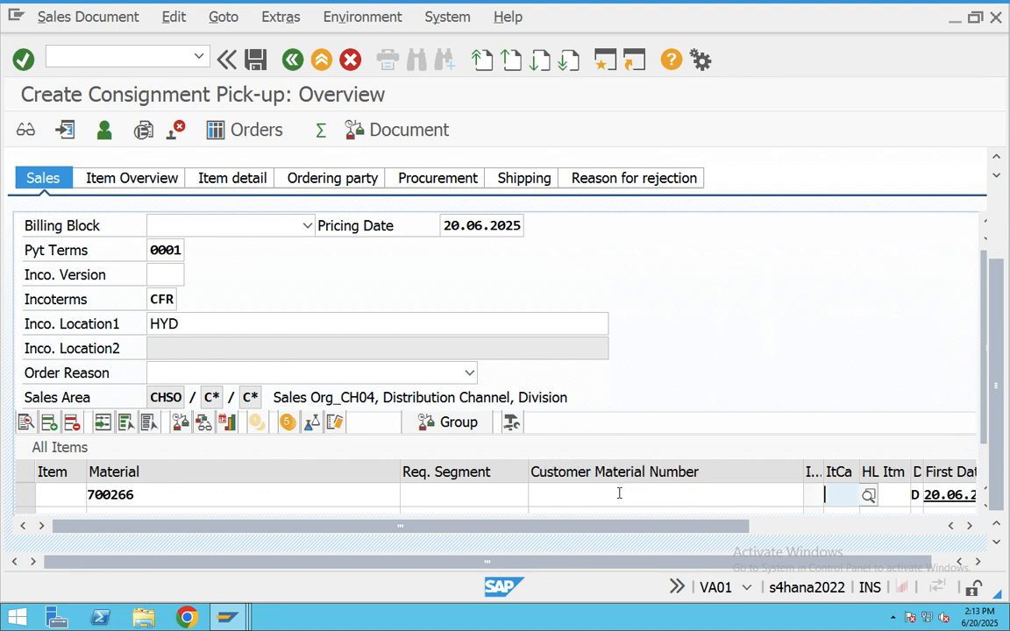
- Give the item plant CHAB and amount 100, then dismiss the partner determination log
{"action": "key", "text": "Tab"}
{"action": "key", "text": "Tab"}
{"action": "key", "text": "Tab"}
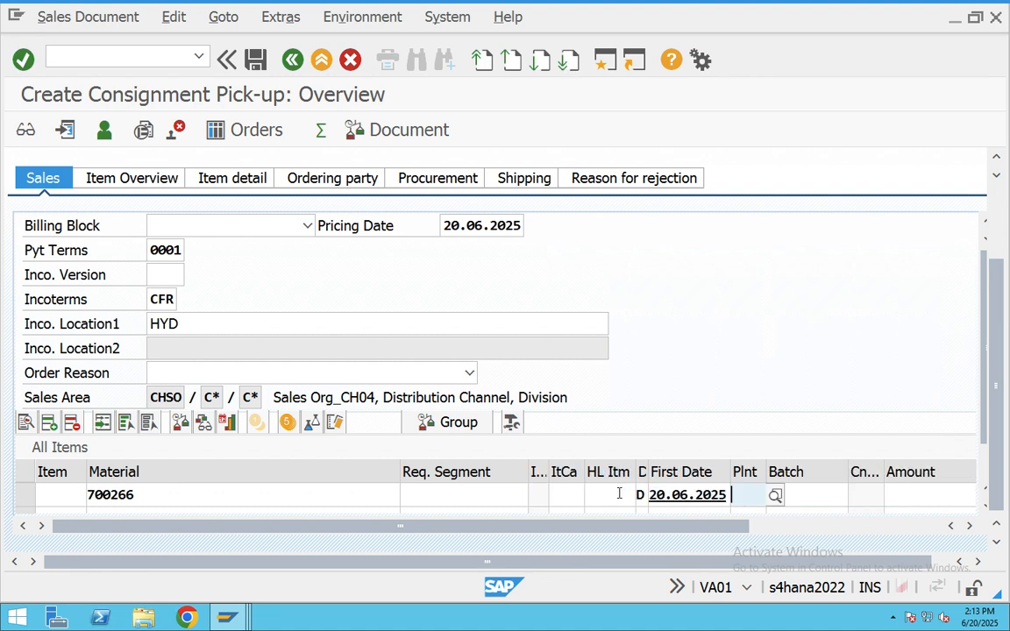
{"action": "key", "text": "space"}
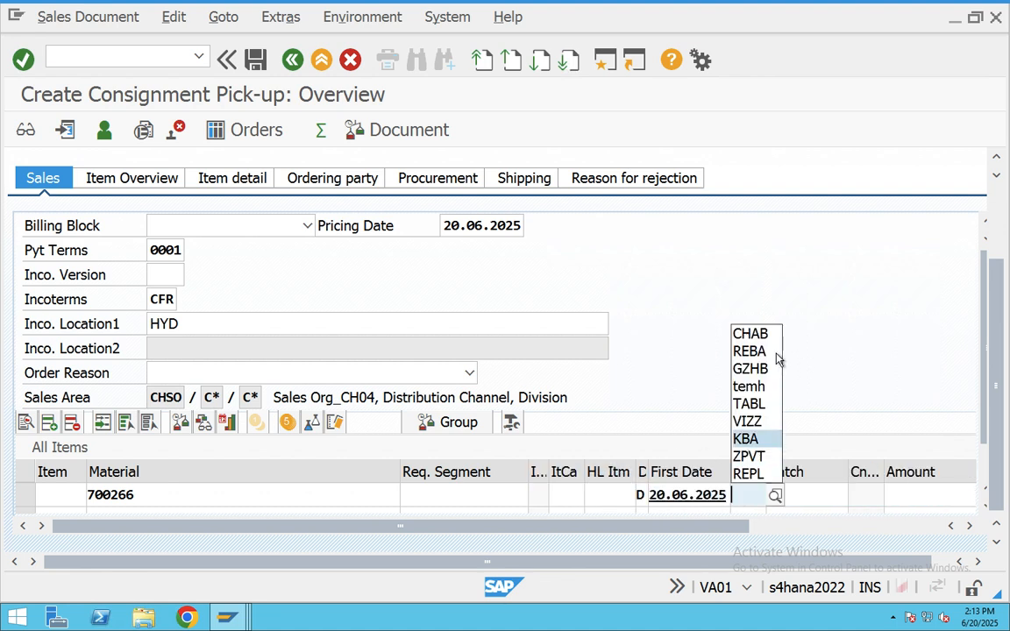
{"action": "left_click", "coordinate": [739, 332]}
{"action": "key", "text": "Tab"}
{"action": "key", "text": "Tab"}
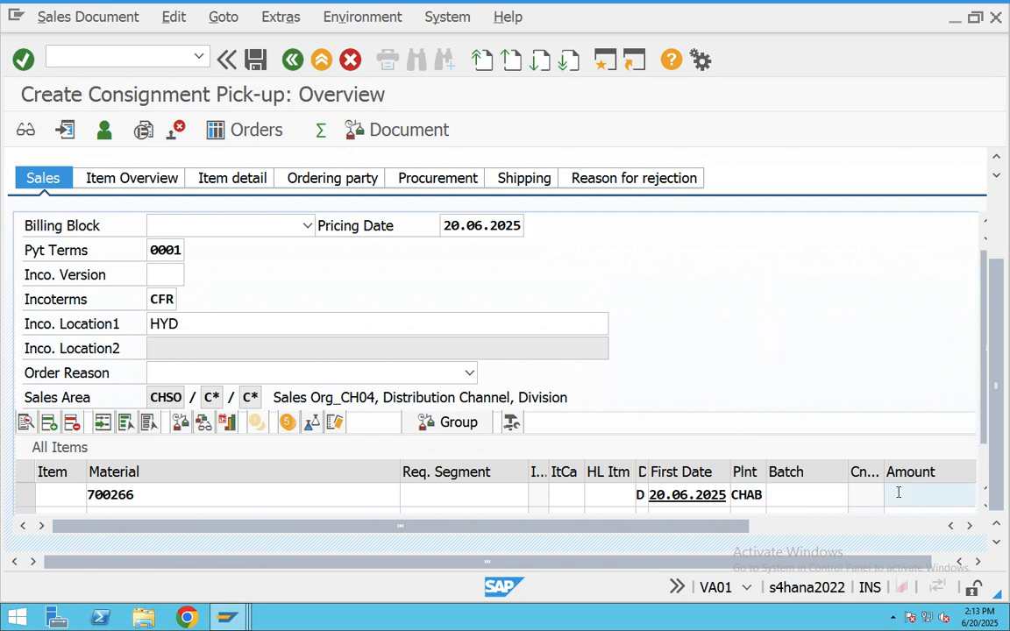
{"action": "left_click", "coordinate": [899, 493]}
{"action": "type", "text": "100"}
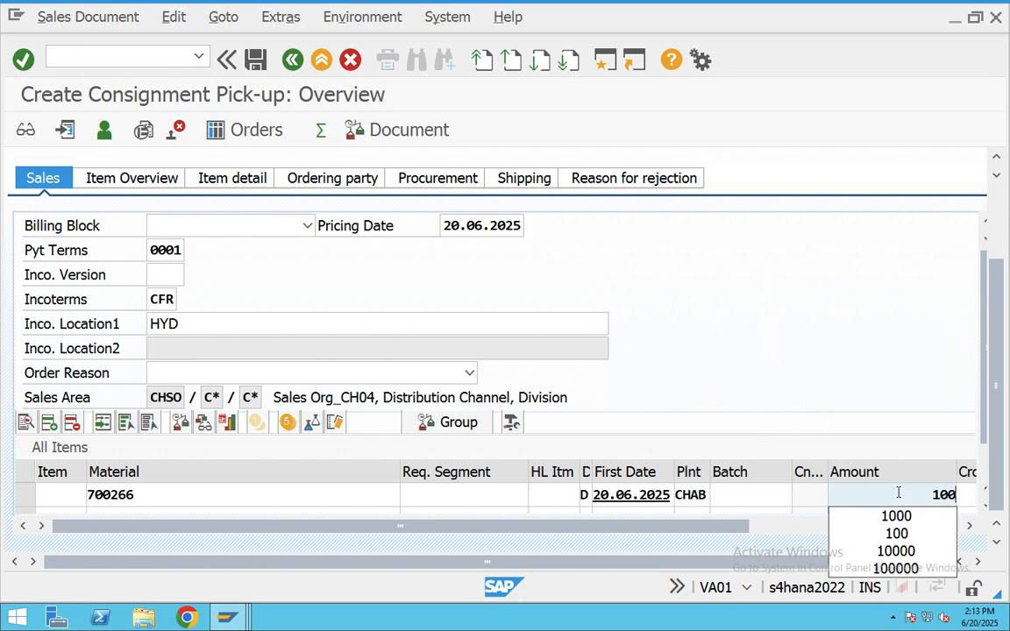
{"action": "key", "text": "Return"}
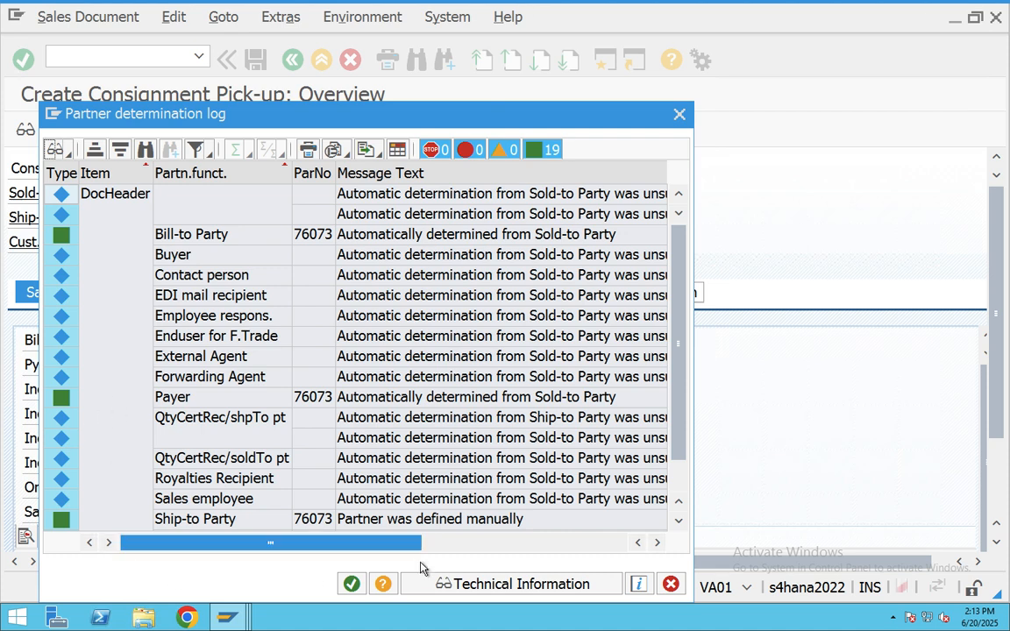
{"action": "left_click", "coordinate": [351, 583]}
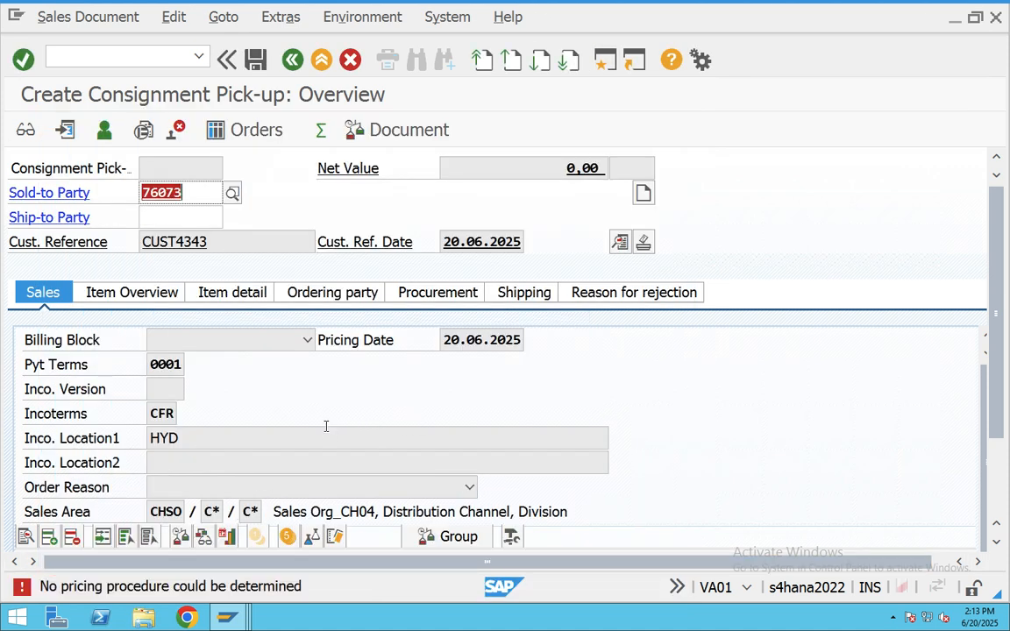
{"action": "scroll", "coordinate": [326, 426], "scroll_direction": "down", "scroll_amount": 1}
{"action": "scroll", "coordinate": [283, 326], "scroll_direction": "down", "scroll_amount": 3}
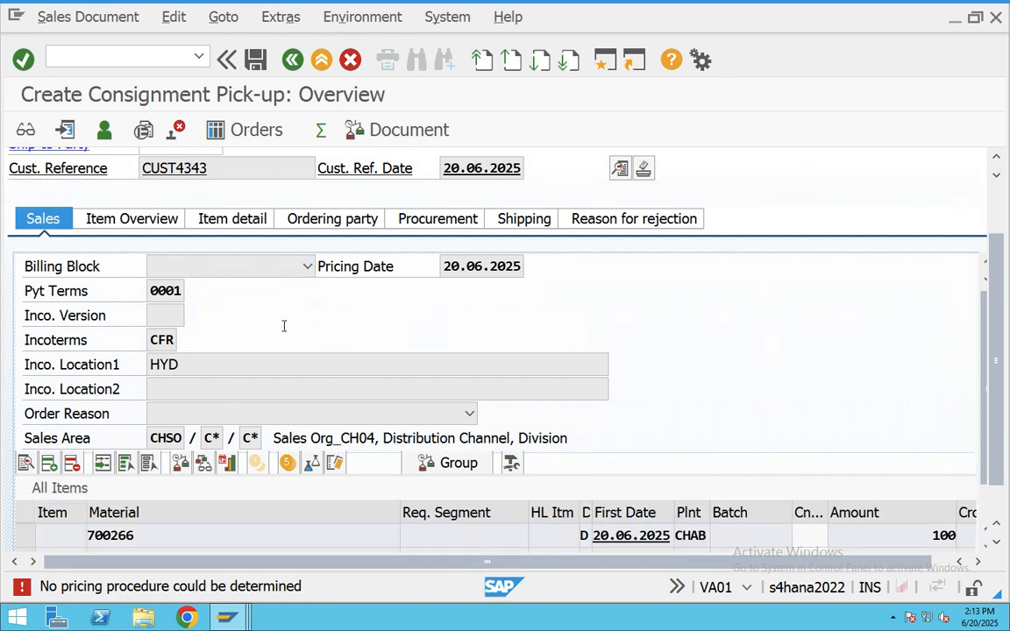
{"action": "scroll", "coordinate": [283, 326], "scroll_direction": "up", "scroll_amount": 3}
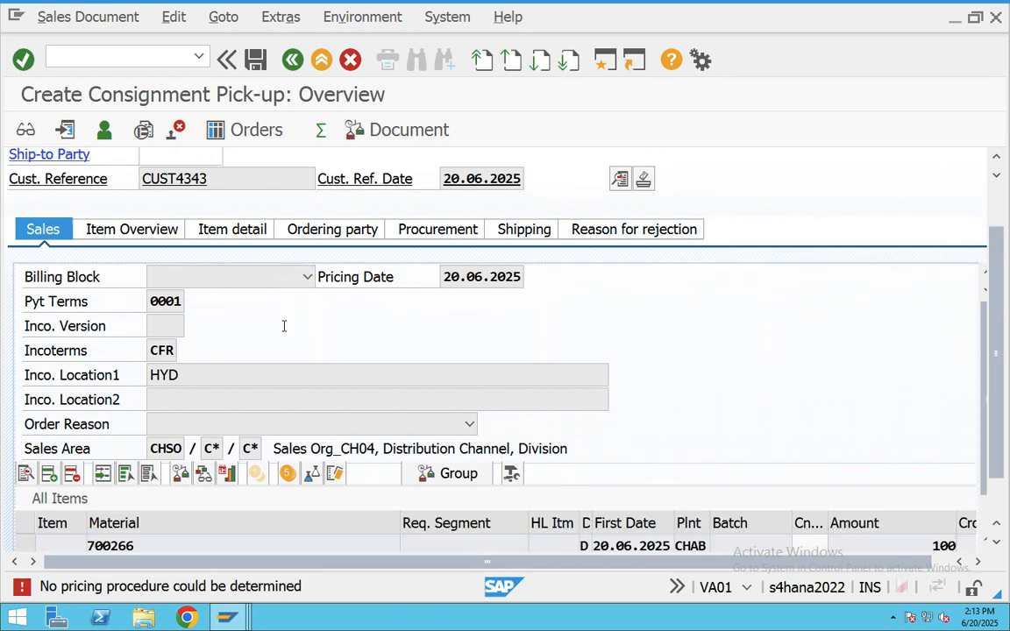
{"action": "left_click", "coordinate": [232, 183]}
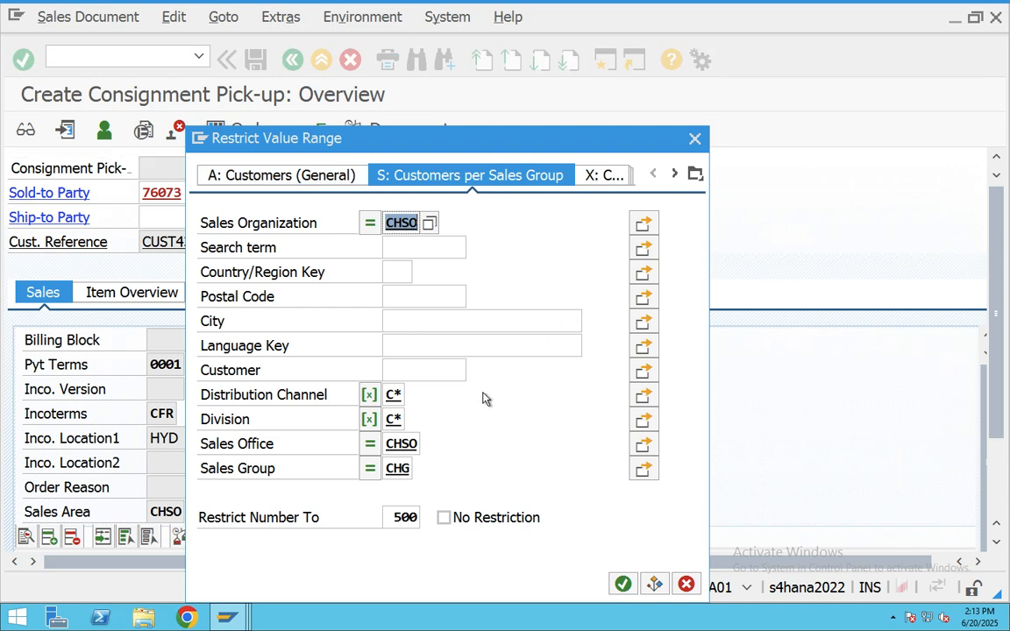
{"action": "left_click", "coordinate": [623, 583]}
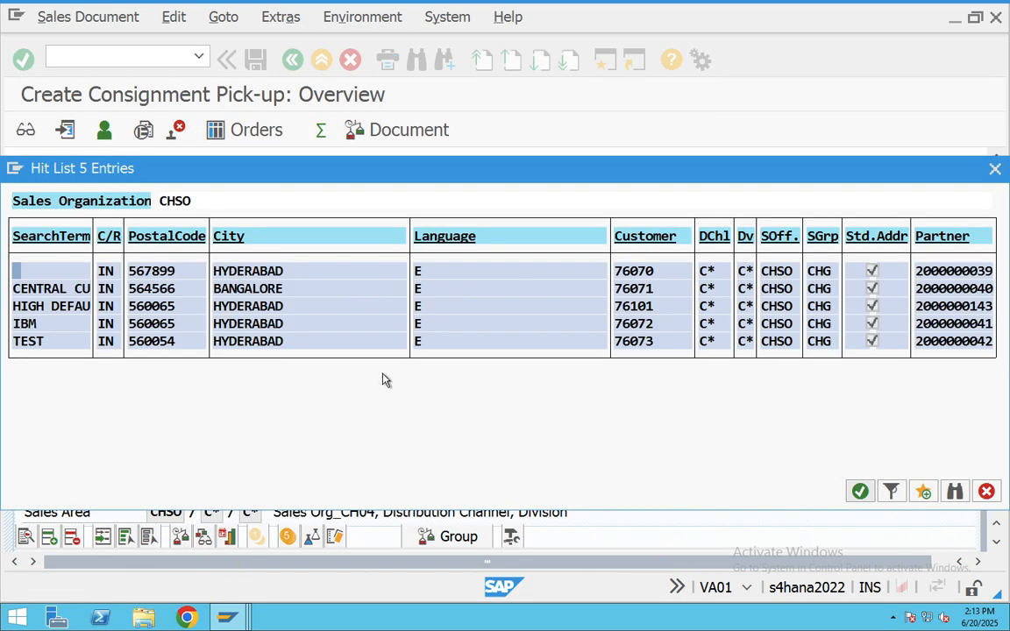
{"action": "double_click", "coordinate": [247, 342]}
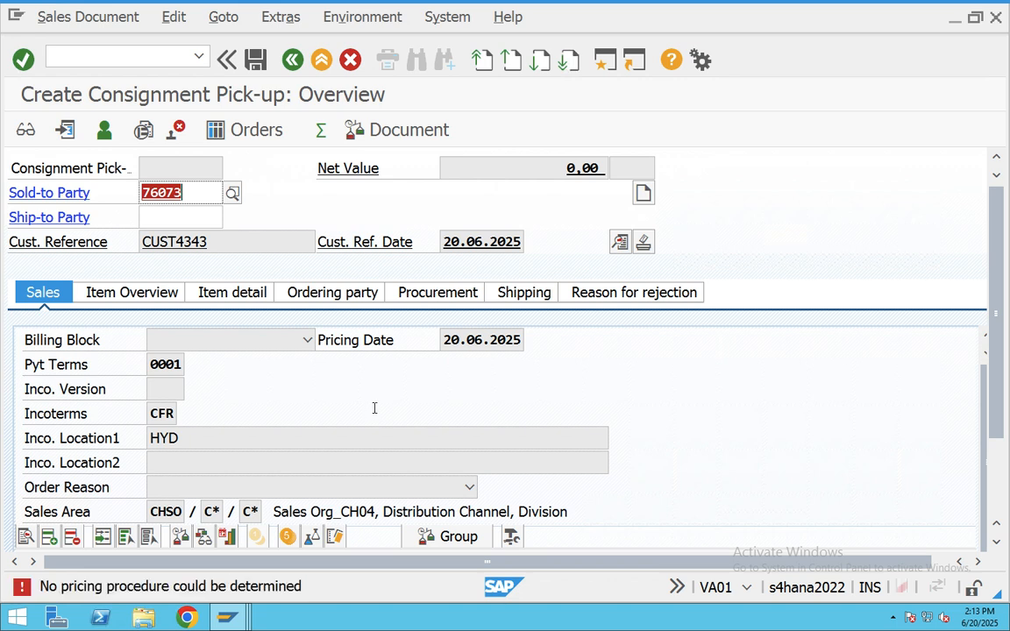
{"action": "scroll", "coordinate": [300, 371], "scroll_direction": "down", "scroll_amount": 3}
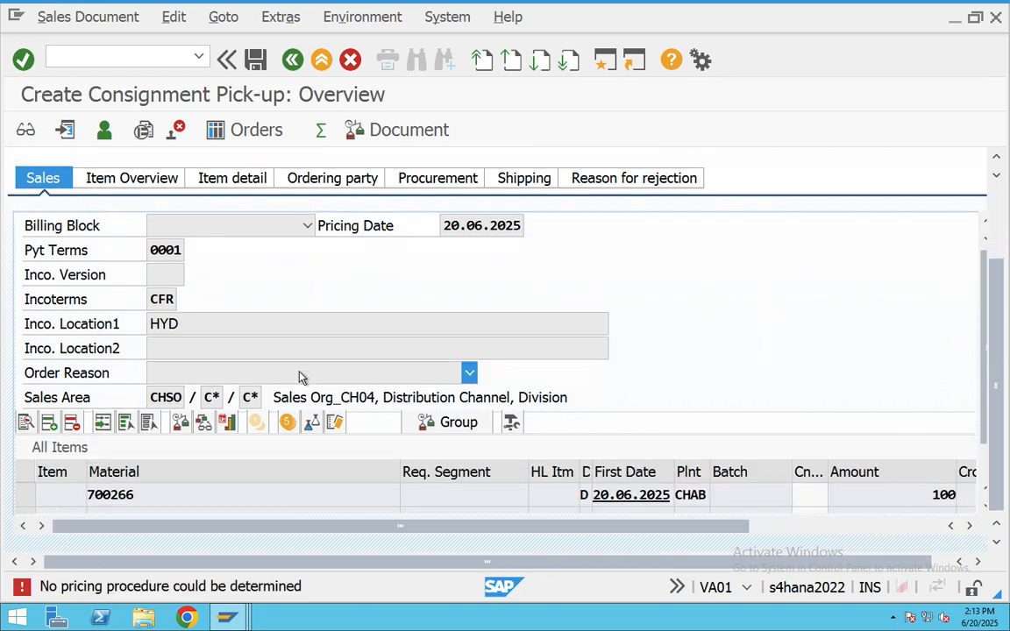
- Read the pricing error's diagnosis showing no matching entry in table 683V, then close it
{"action": "double_click", "coordinate": [188, 585]}
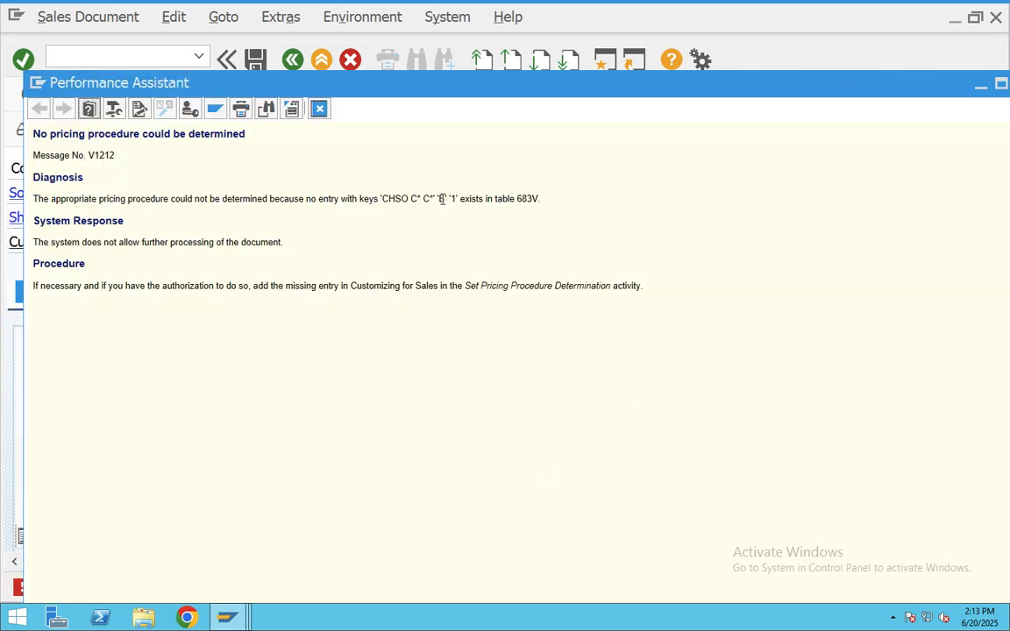
{"action": "left_click_drag", "start_coordinate": [449, 199], "coordinate": [383, 200]}
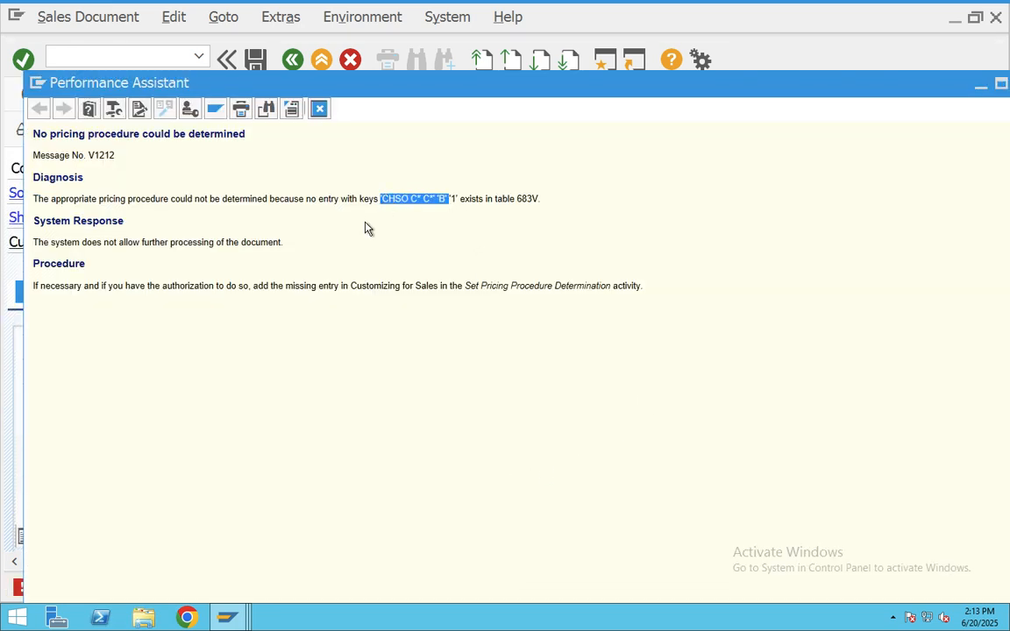
{"action": "left_click_drag", "start_coordinate": [100, 200], "coordinate": [547, 210]}
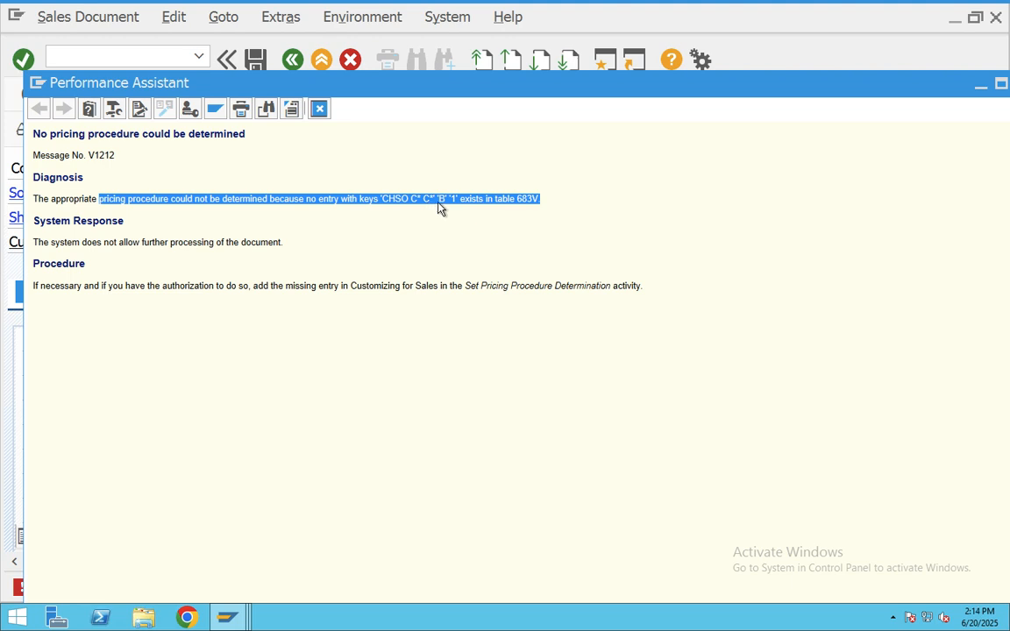
{"action": "left_click", "coordinate": [522, 200]}
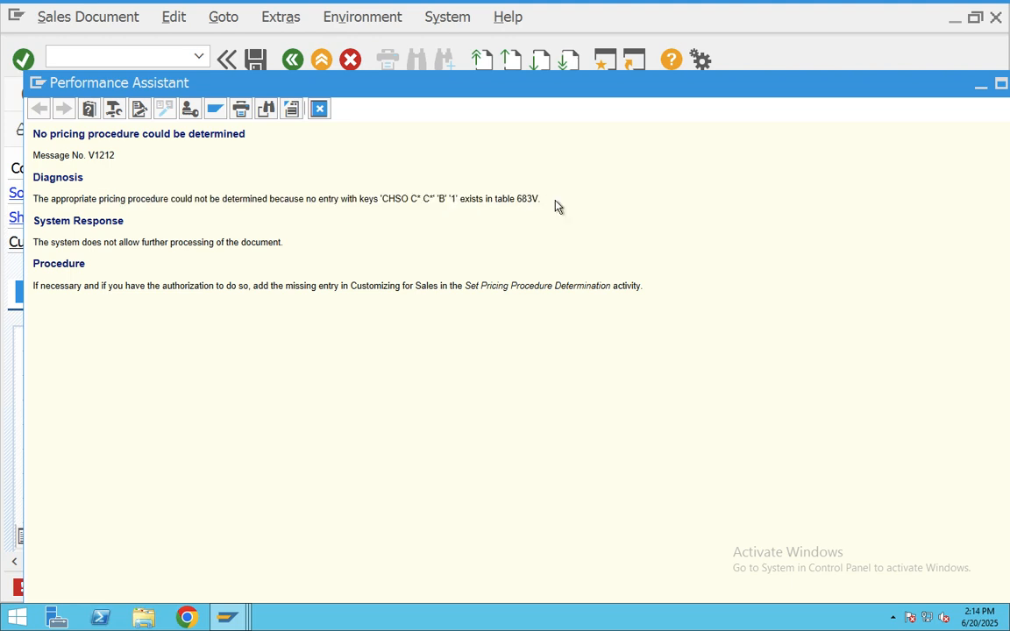
{"action": "left_click_drag", "start_coordinate": [556, 205], "coordinate": [67, 204]}
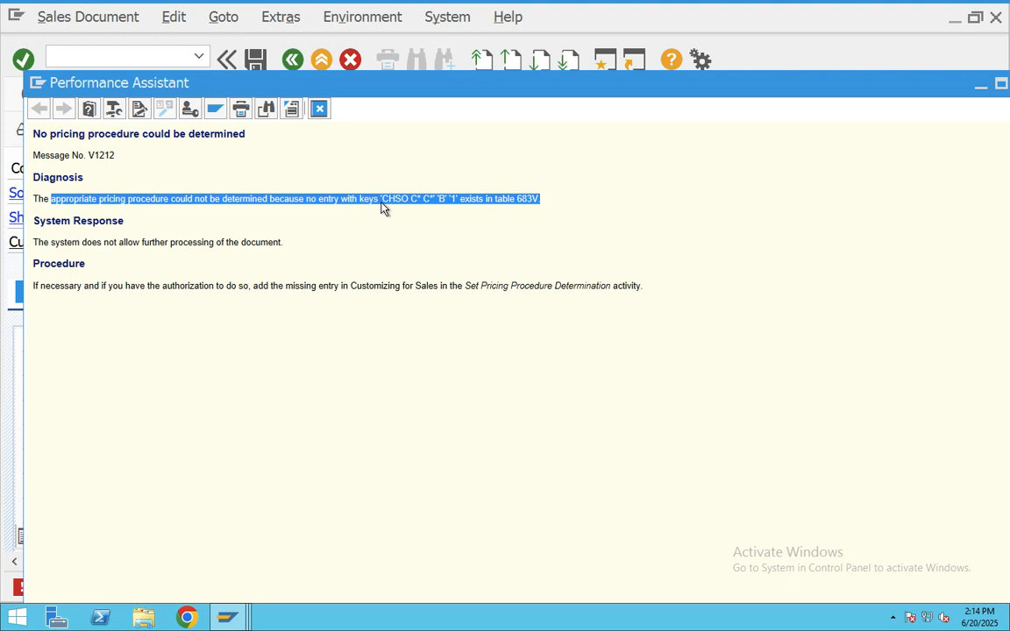
{"action": "left_click", "coordinate": [407, 206]}
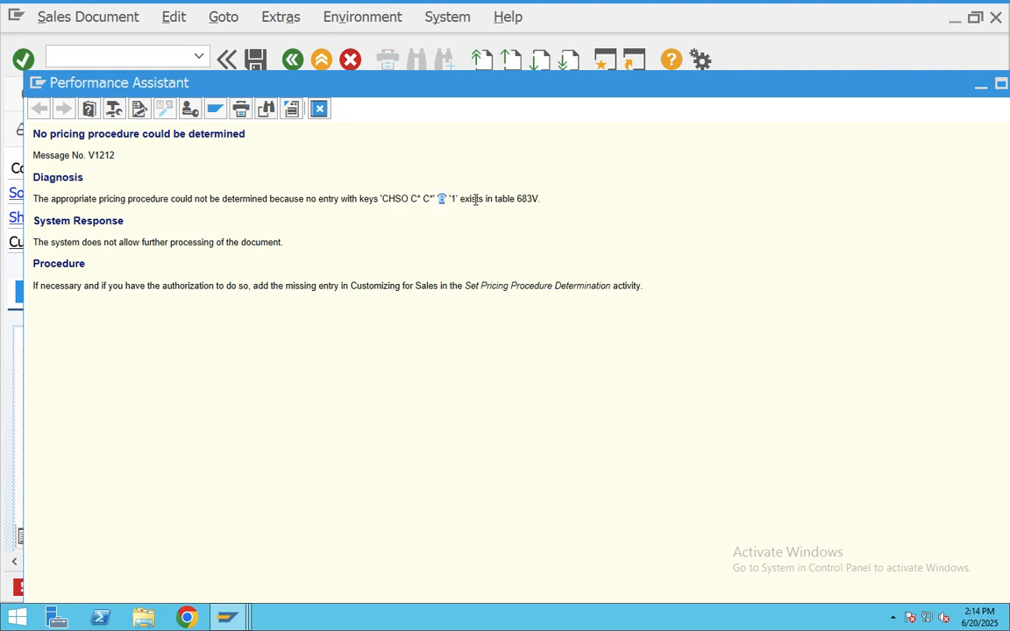
{"action": "left_click_drag", "start_coordinate": [475, 200], "coordinate": [555, 199]}
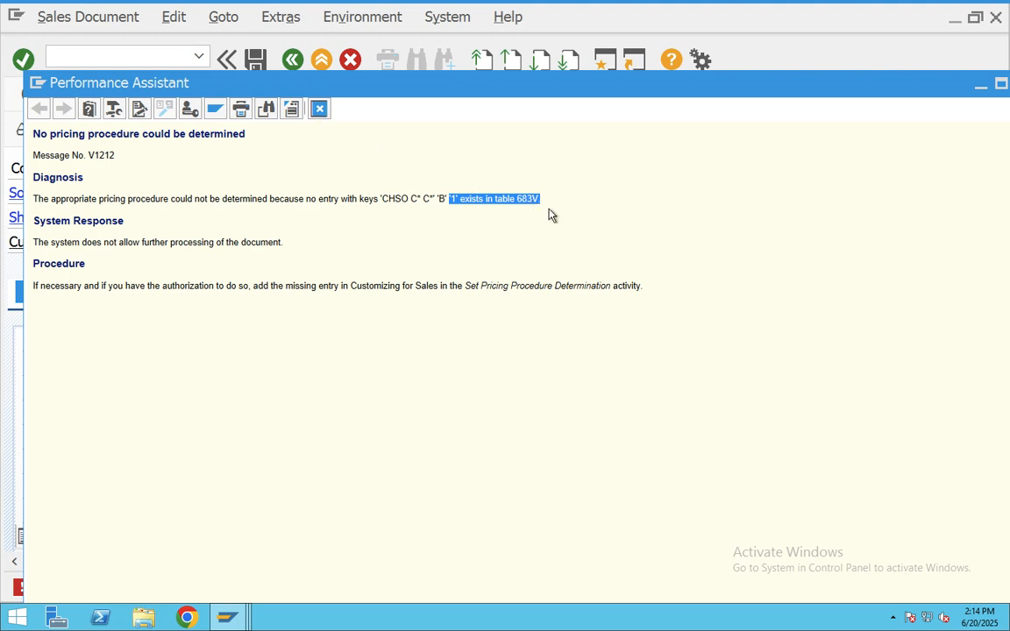
{"action": "triple_click", "coordinate": [535, 199]}
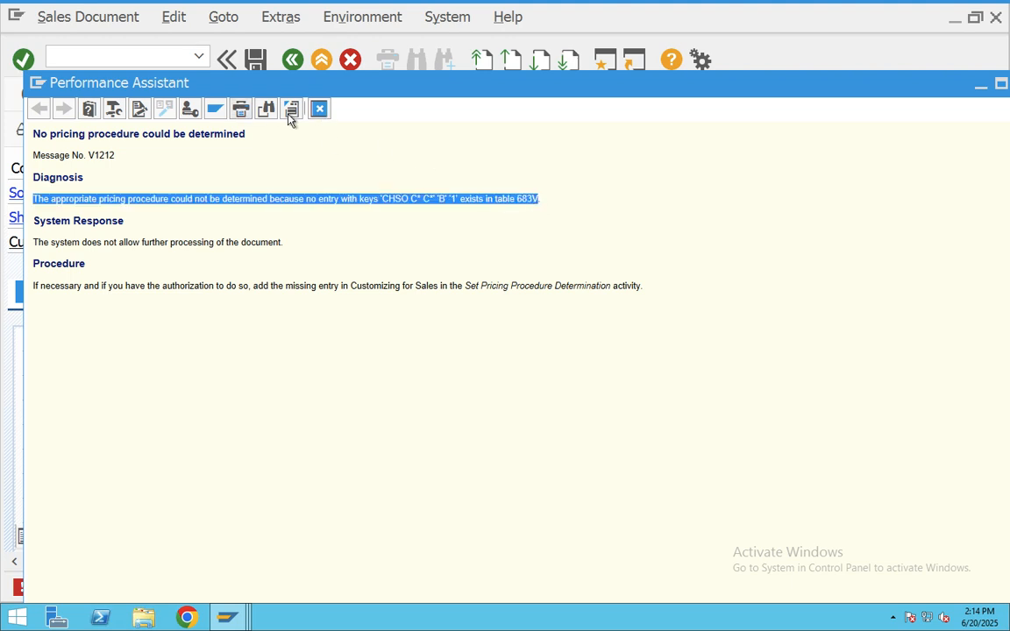
{"action": "left_click", "coordinate": [320, 109]}
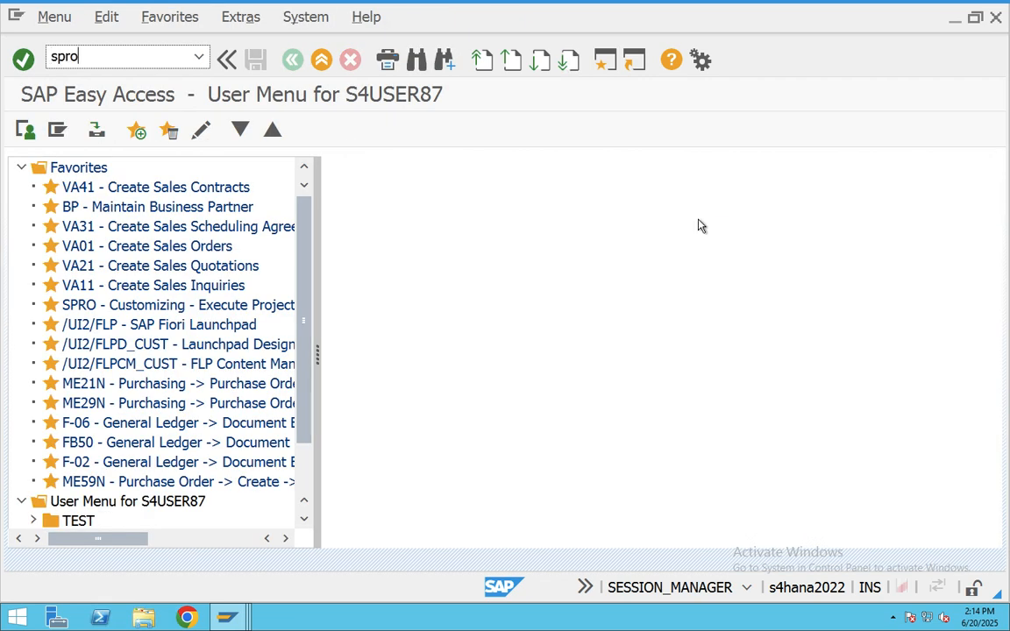
- Open the SPRO implementation guide and expand Sales and Distribution > Basic Functions
{"action": "key", "text": "Return"}
{"action": "left_click", "coordinate": [91, 129]}
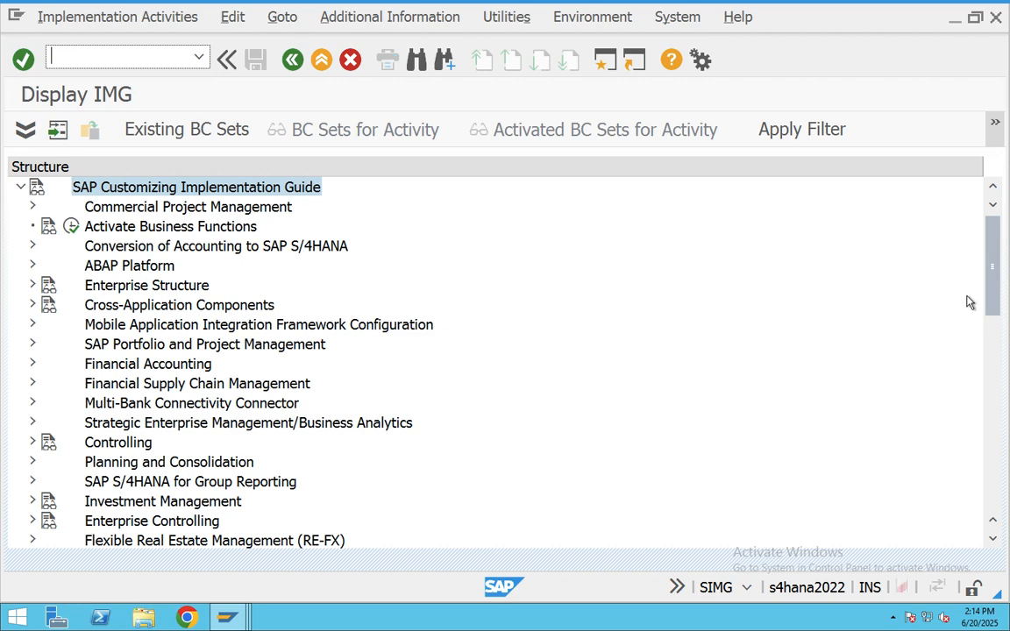
{"action": "left_click_drag", "start_coordinate": [991, 282], "coordinate": [994, 350]}
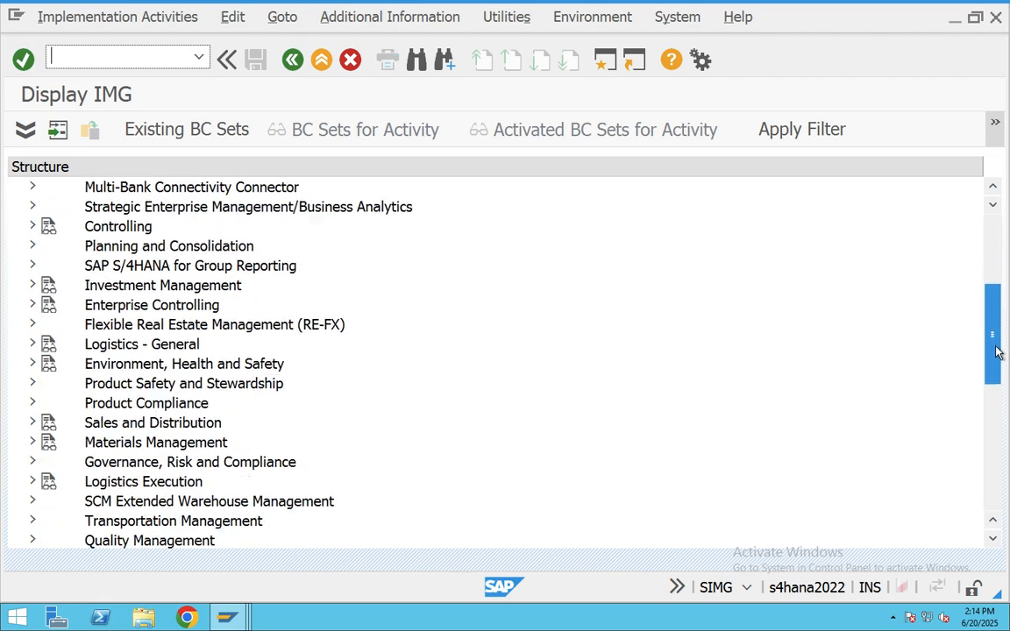
{"action": "left_click", "coordinate": [32, 423]}
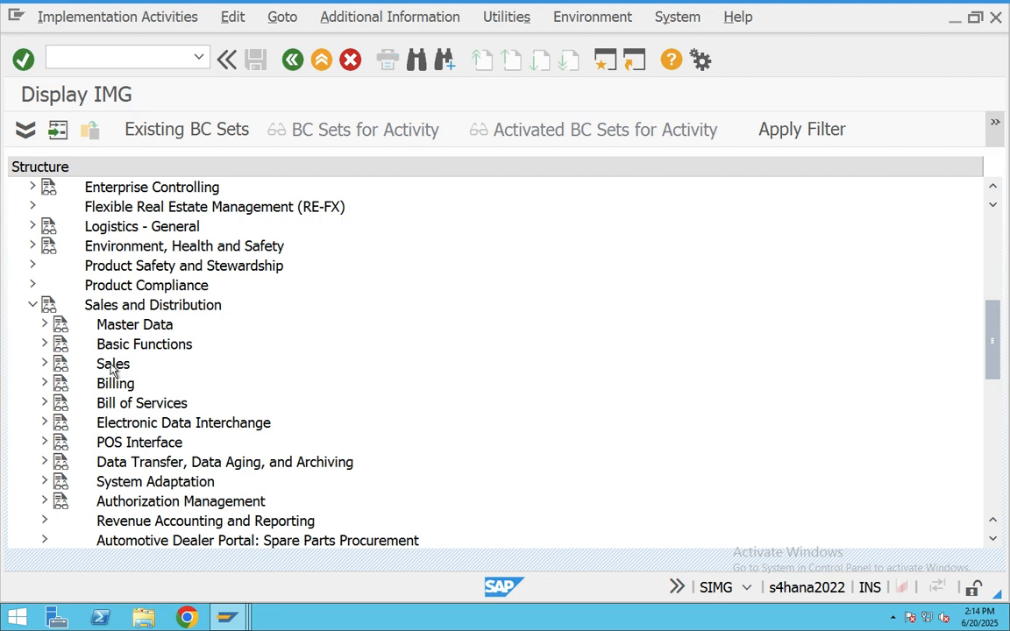
{"action": "left_click", "coordinate": [44, 344]}
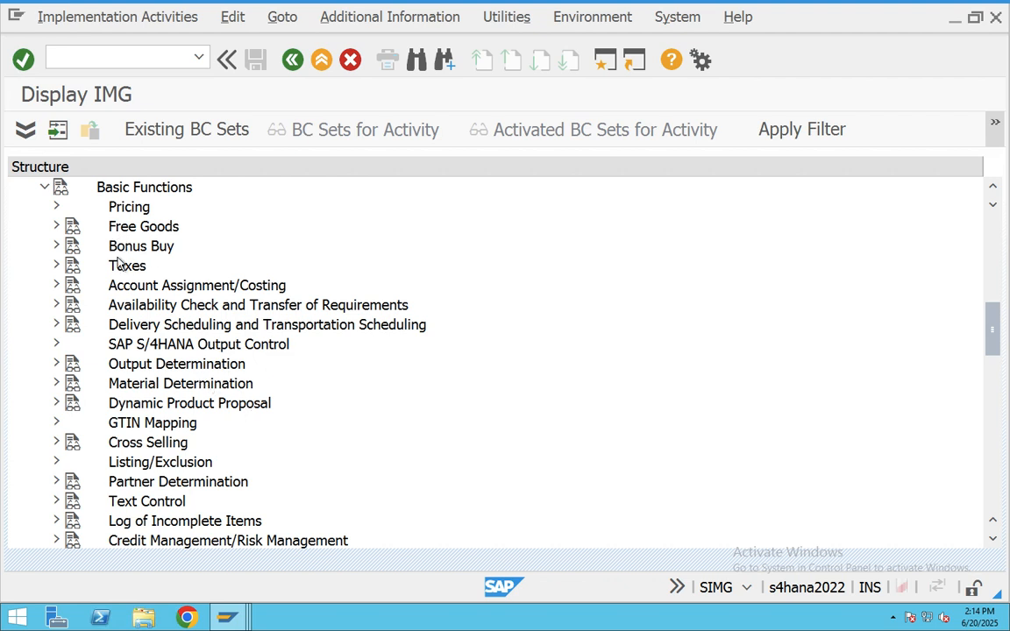
- Expand Pricing > Pricing Control and run Define And Assign Pricing Procedures
{"action": "scroll", "coordinate": [123, 309], "scroll_direction": "up", "scroll_amount": 1}
{"action": "scroll", "coordinate": [147, 340], "scroll_direction": "up", "scroll_amount": 1}
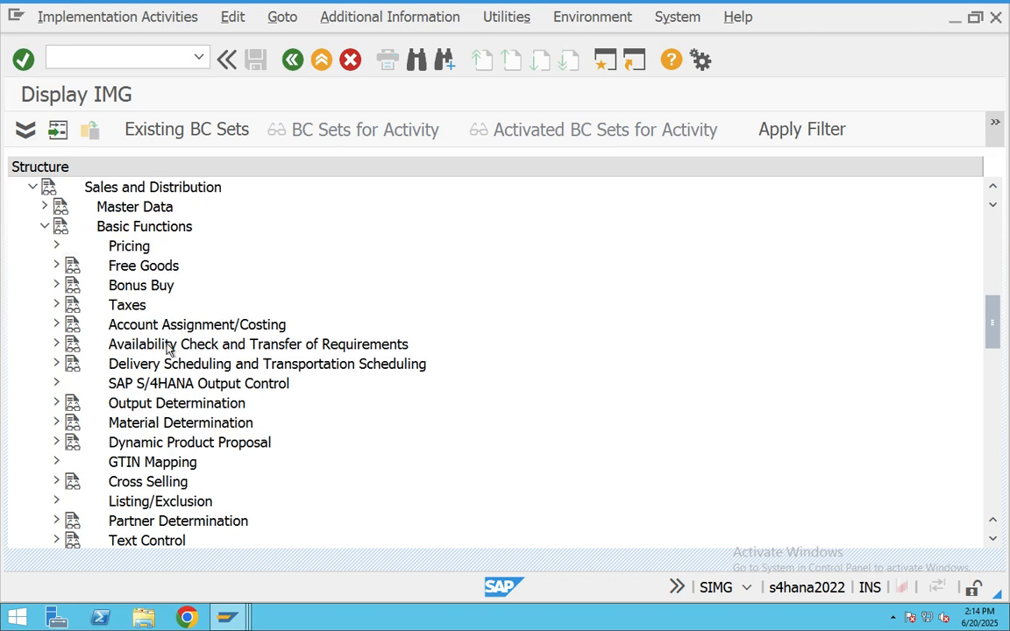
{"action": "scroll", "coordinate": [175, 388], "scroll_direction": "down", "scroll_amount": 1}
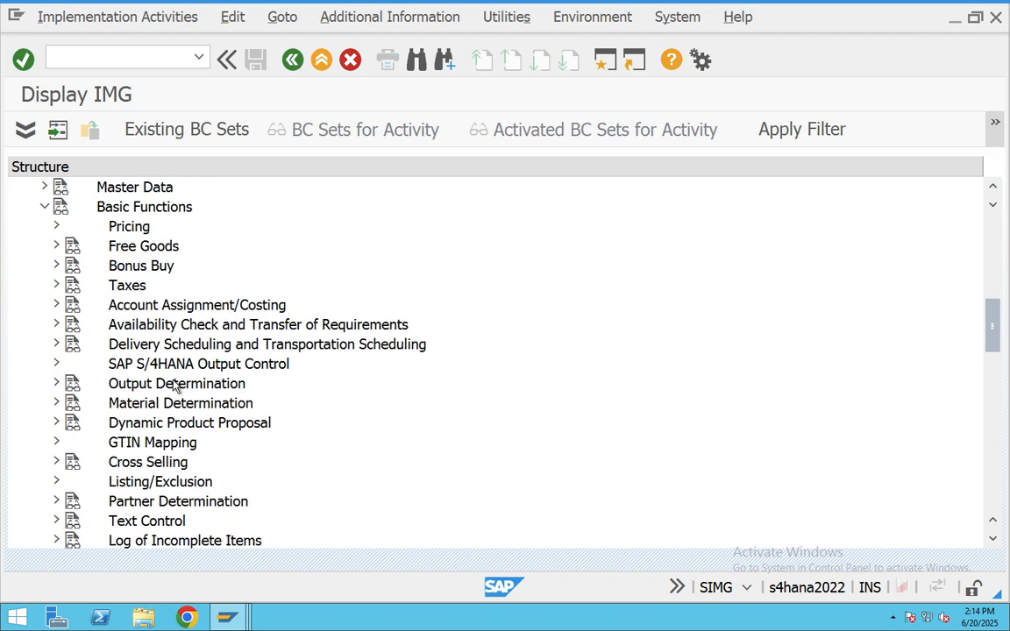
{"action": "scroll", "coordinate": [175, 387], "scroll_direction": "up", "scroll_amount": 1}
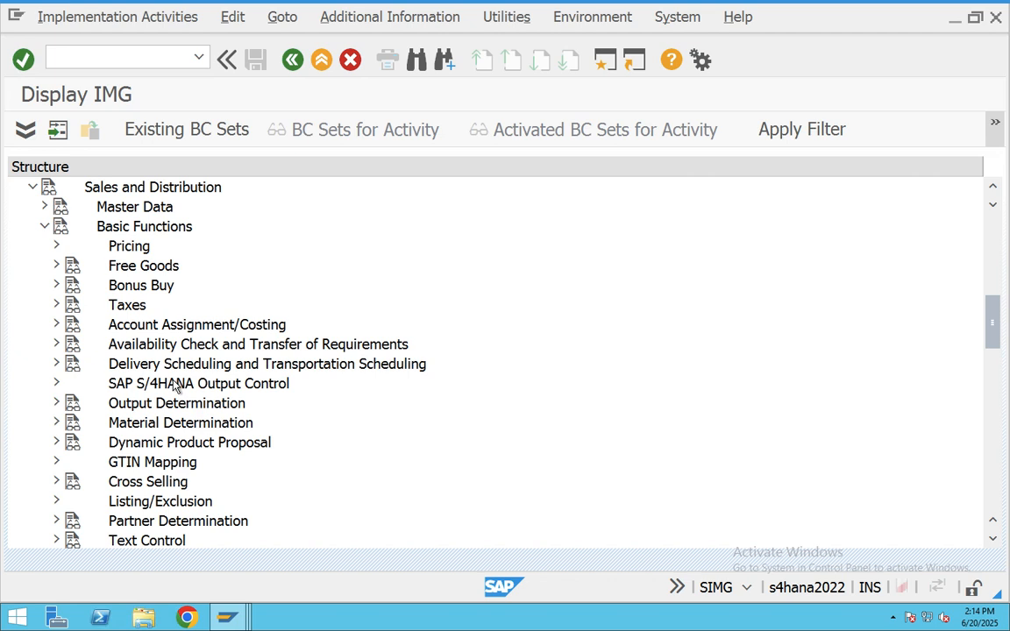
{"action": "left_click", "coordinate": [45, 227]}
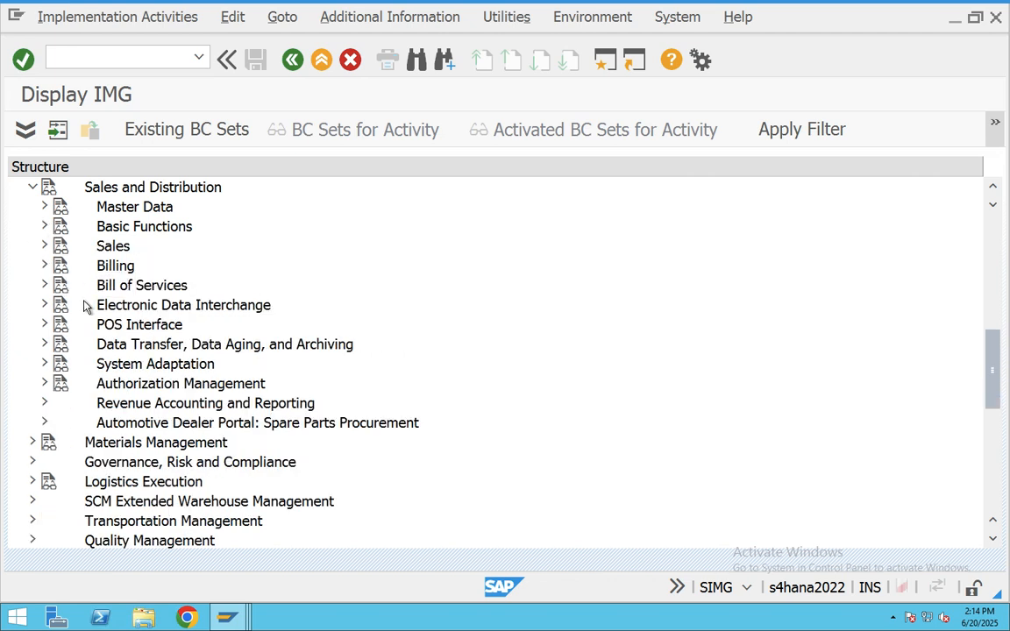
{"action": "left_click", "coordinate": [45, 228]}
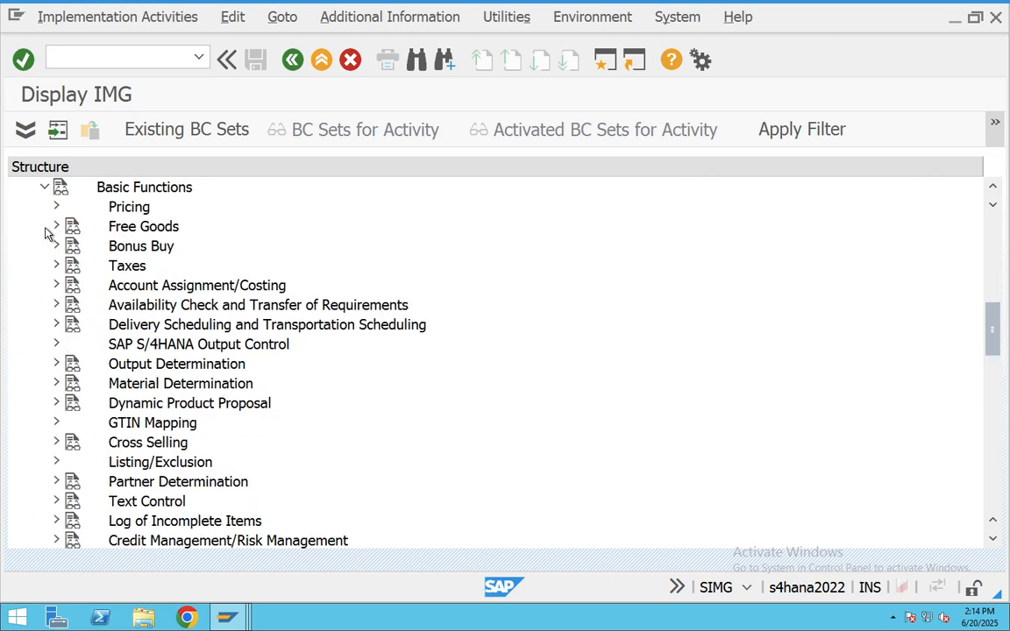
{"action": "left_click", "coordinate": [56, 207]}
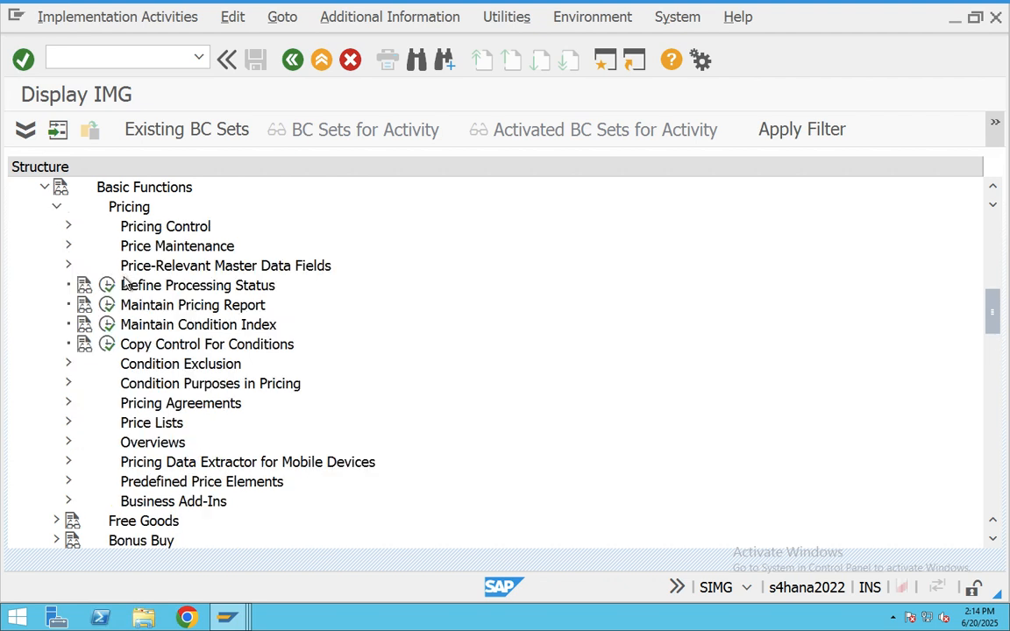
{"action": "left_click", "coordinate": [70, 227]}
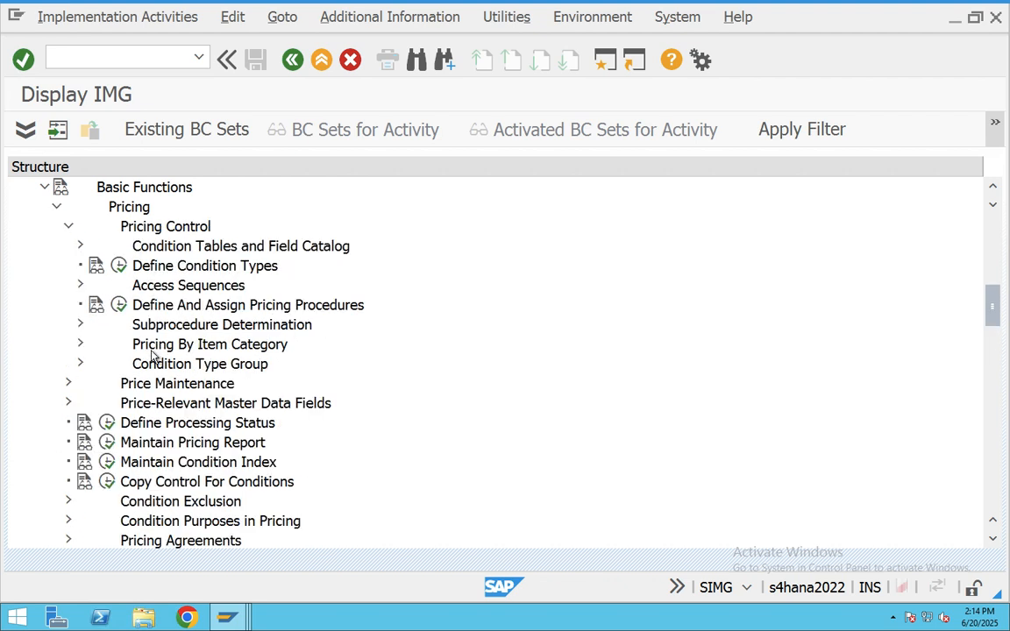
{"action": "left_click", "coordinate": [118, 305]}
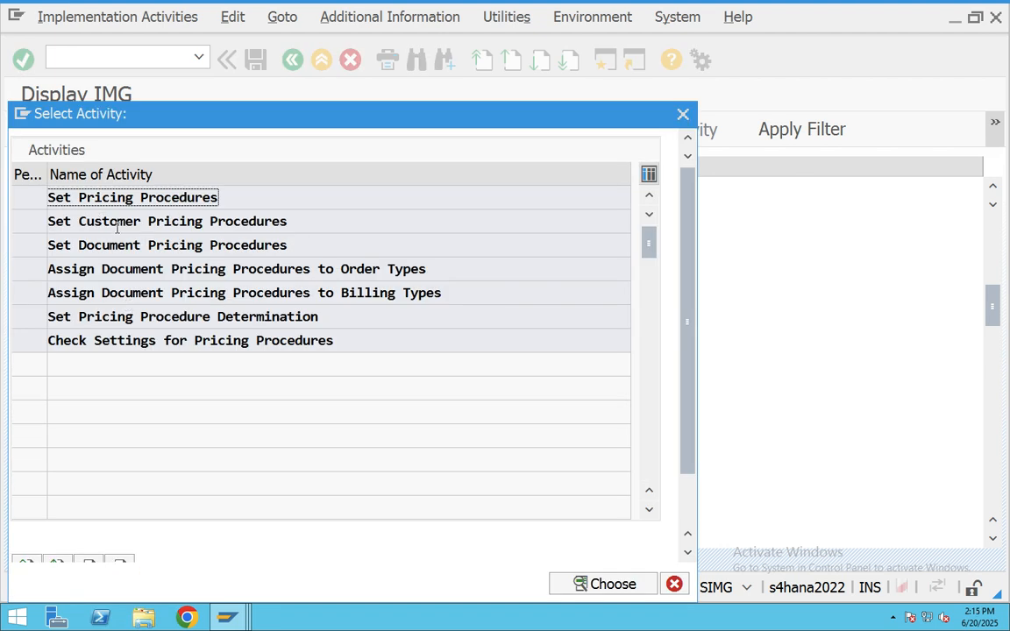
- Check the document pricing procedures assigned to order types KA and KB
{"action": "double_click", "coordinate": [139, 269]}
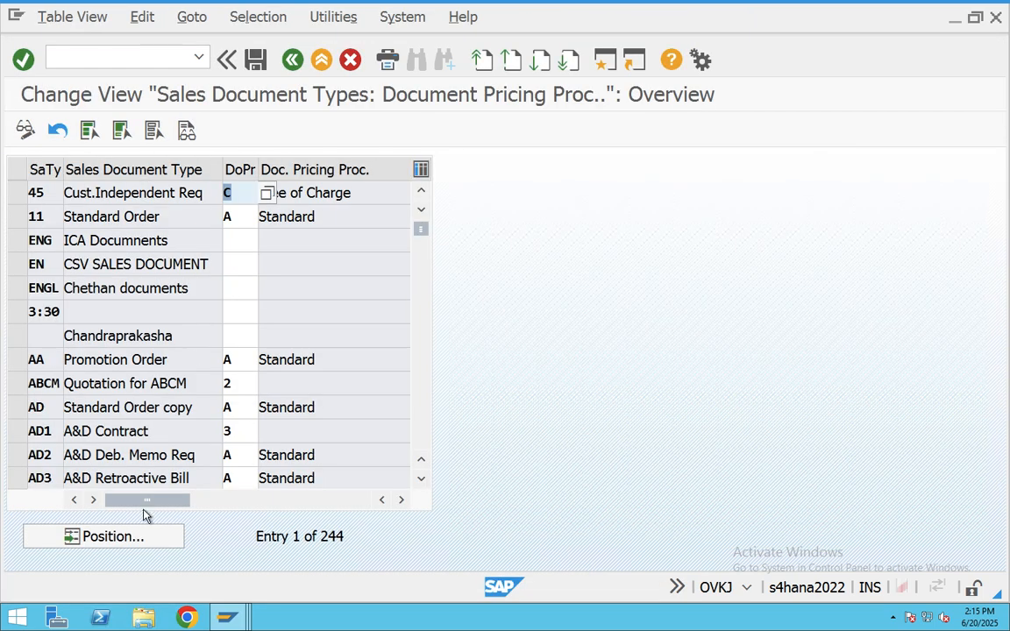
{"action": "left_click", "coordinate": [143, 536]}
{"action": "type", "text": "KA"}
{"action": "key", "text": "Return"}
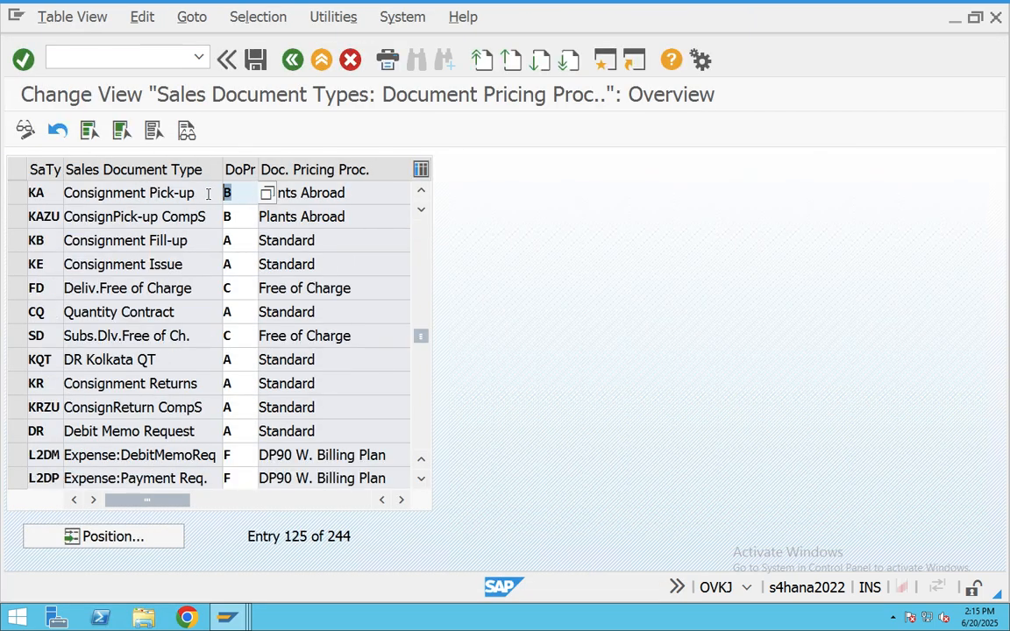
{"action": "left_click", "coordinate": [113, 541]}
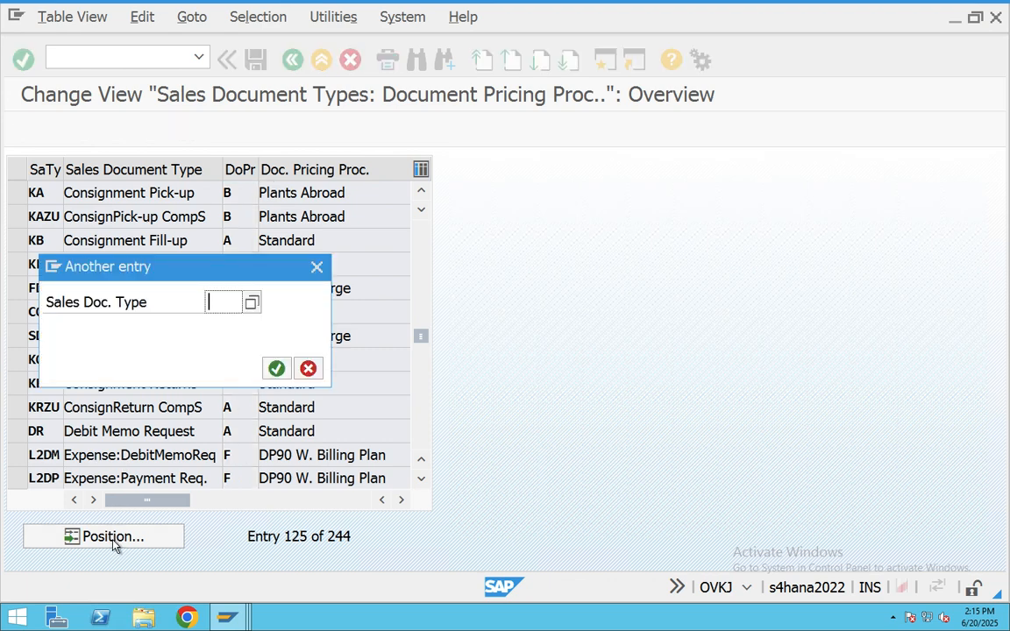
{"action": "type", "text": "KB"}
{"action": "key", "text": "Return"}
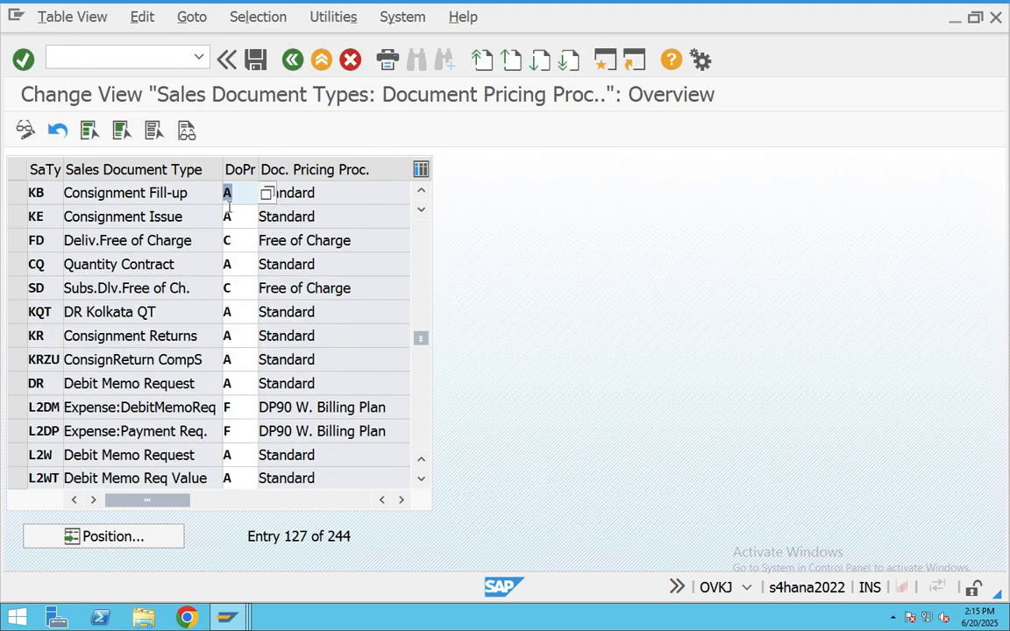
{"action": "left_click", "coordinate": [230, 191]}
- Open a second session and run OVKK for pricing procedure determination
{"action": "left_click", "coordinate": [605, 59]}
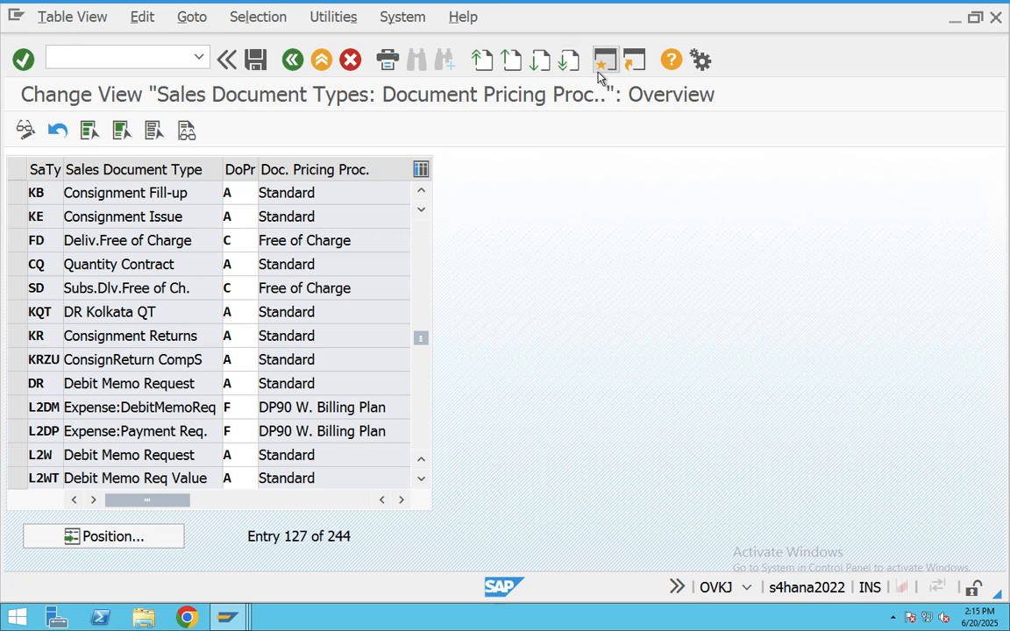
{"action": "type", "text": "OVKK"}
{"action": "key", "text": "Return"}
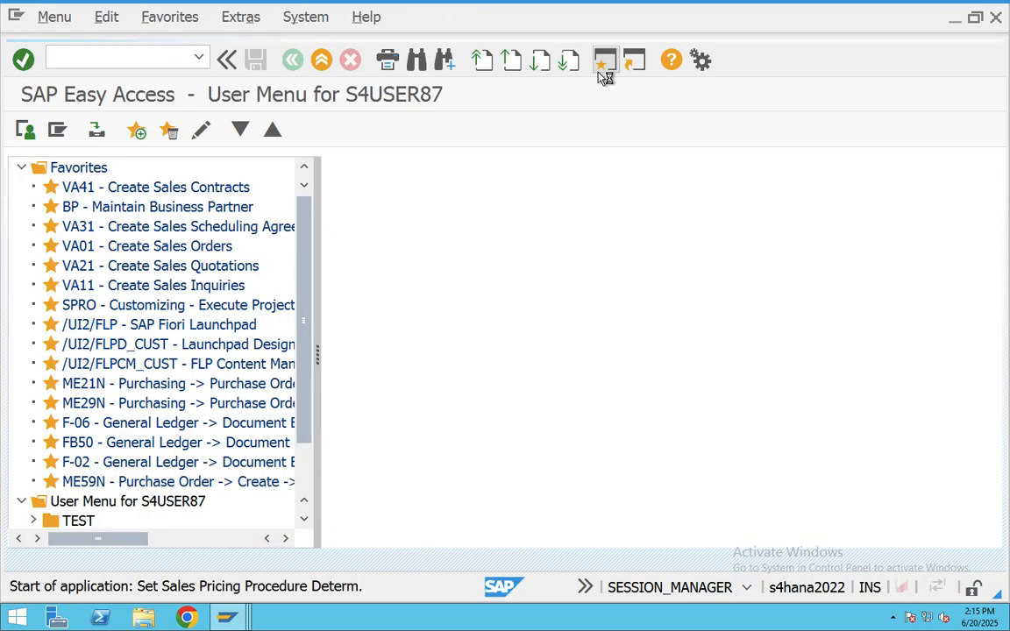
- Position OVKK to sales organization CHSO and check its document pricing procedure A
{"action": "left_click", "coordinate": [242, 545]}
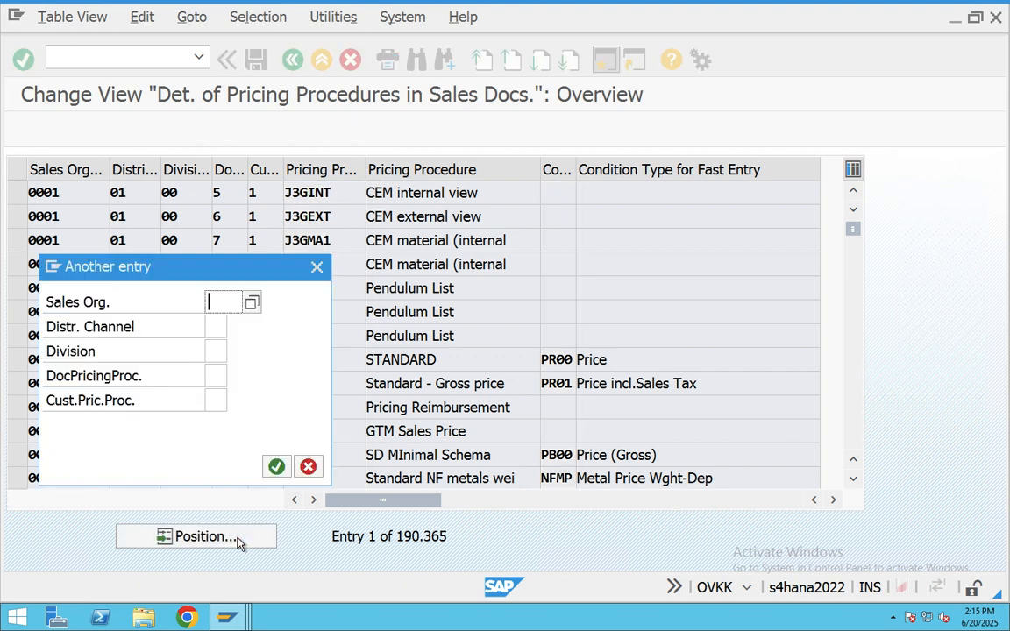
{"action": "type", "text": "CHSO"}
{"action": "key", "text": "Return"}
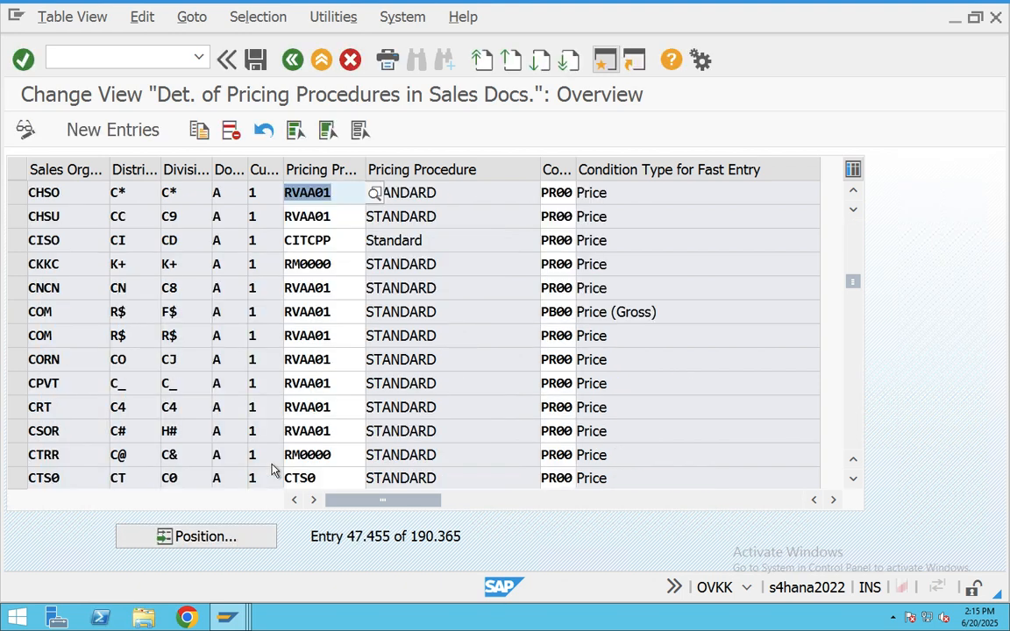
{"action": "left_click", "coordinate": [216, 193]}
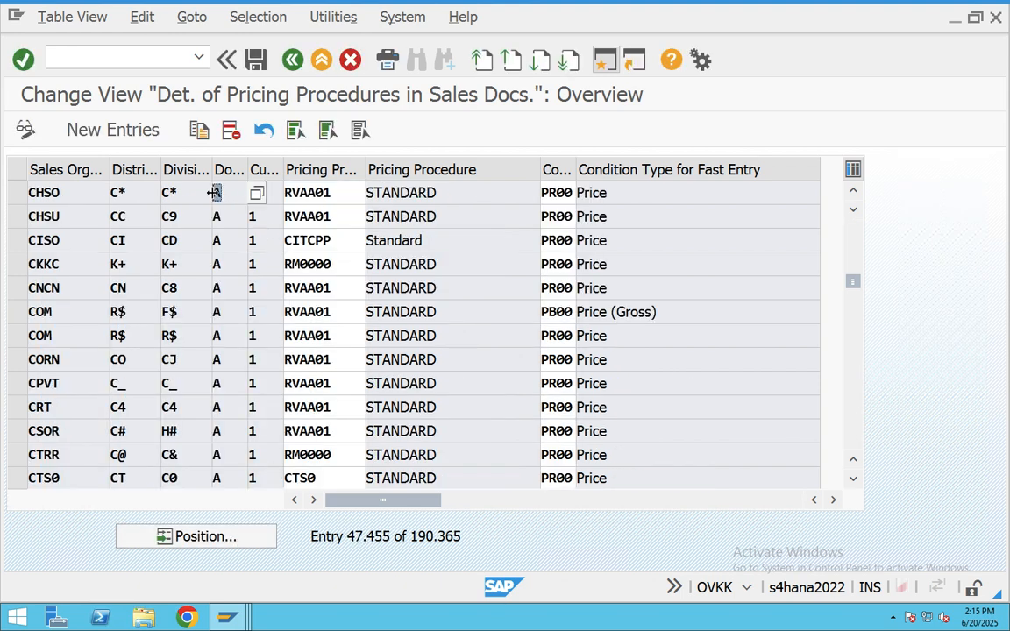
- Set order type KA's document pricing procedure to A and save under a customizing request
{"action": "left_click", "coordinate": [226, 618]}
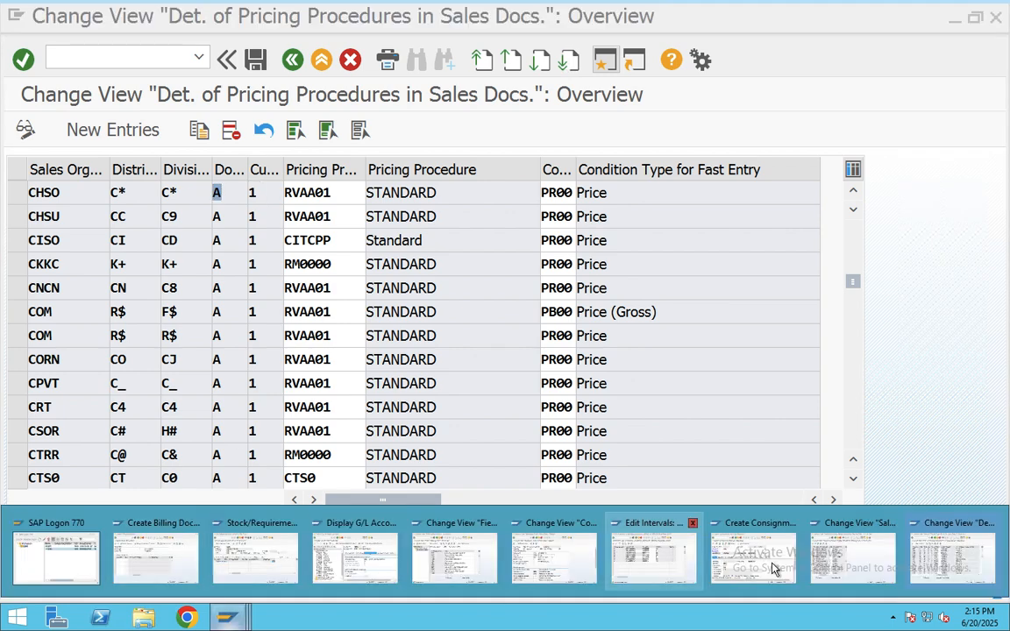
{"action": "left_click", "coordinate": [828, 567]}
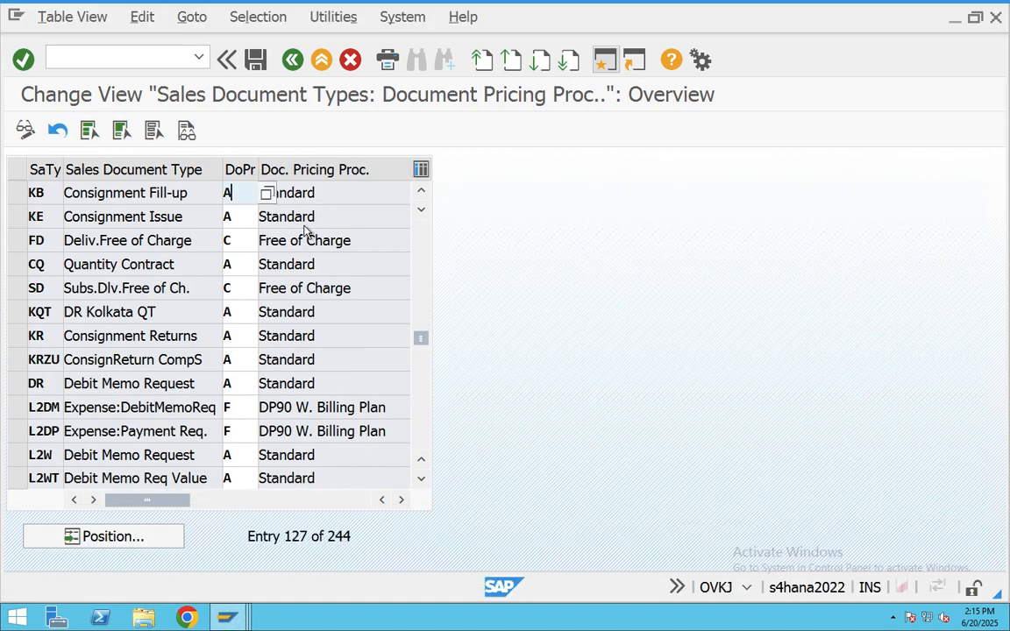
{"action": "left_click", "coordinate": [162, 542]}
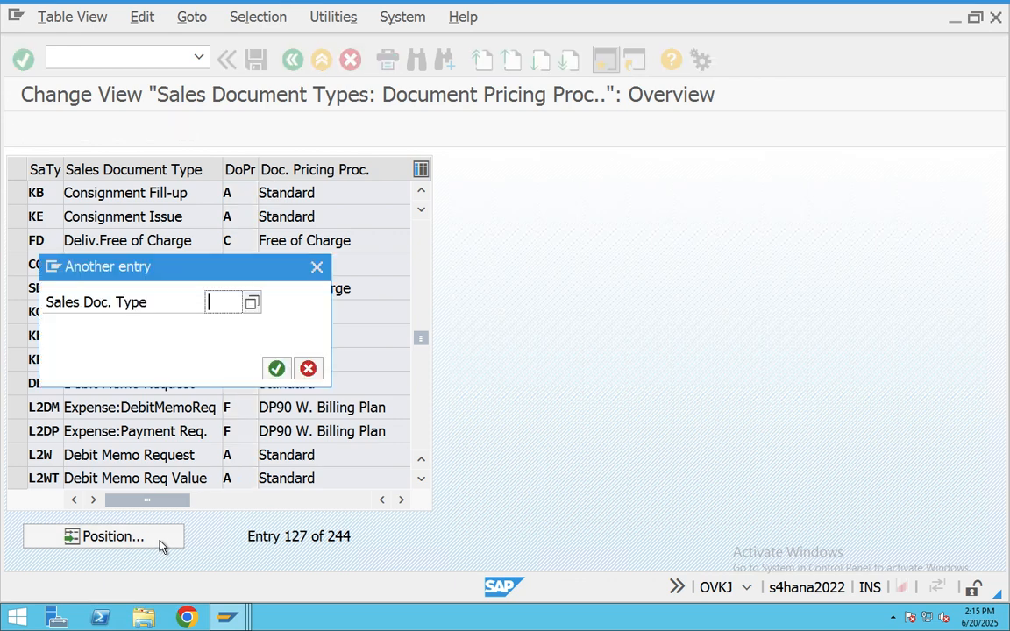
{"action": "type", "text": "KA"}
{"action": "key", "text": "Return"}
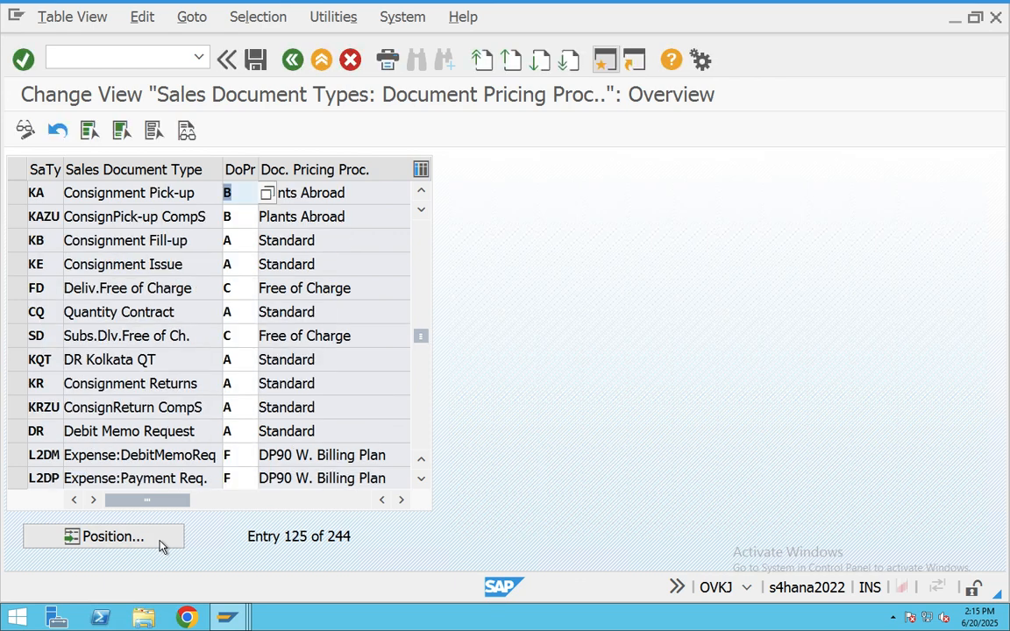
{"action": "type", "text": "A"}
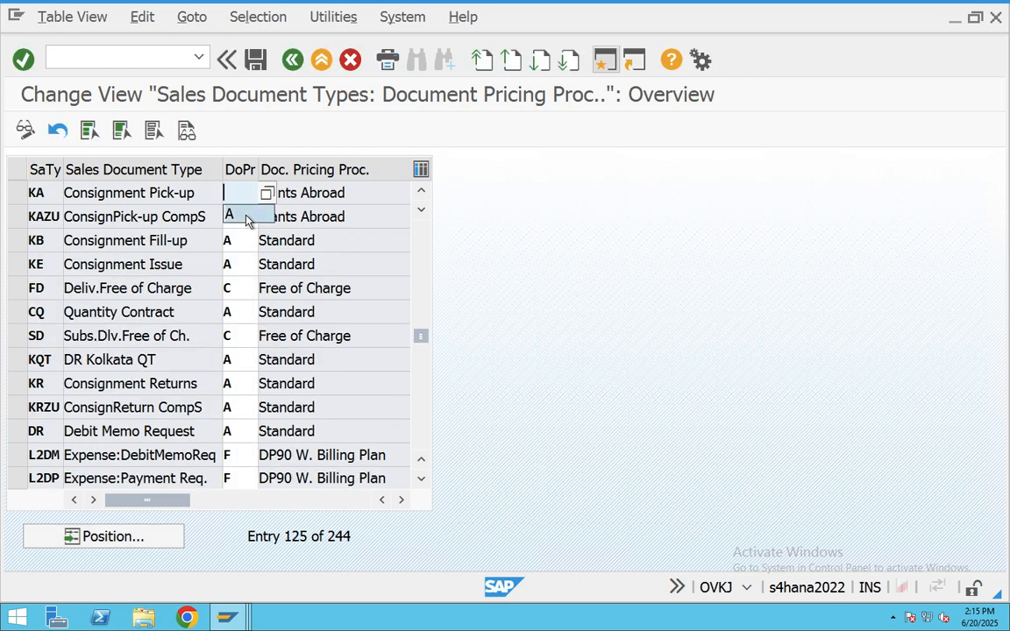
{"action": "left_click", "coordinate": [246, 217]}
{"action": "left_click", "coordinate": [255, 59]}
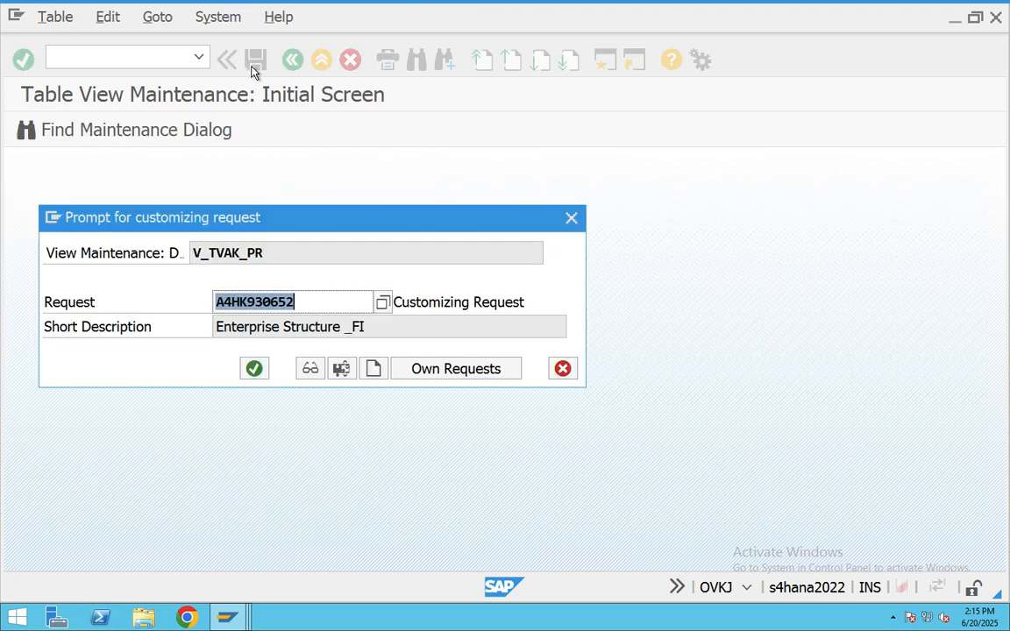
{"action": "left_click", "coordinate": [251, 370]}
{"action": "mouse_move", "coordinate": [227, 619]}
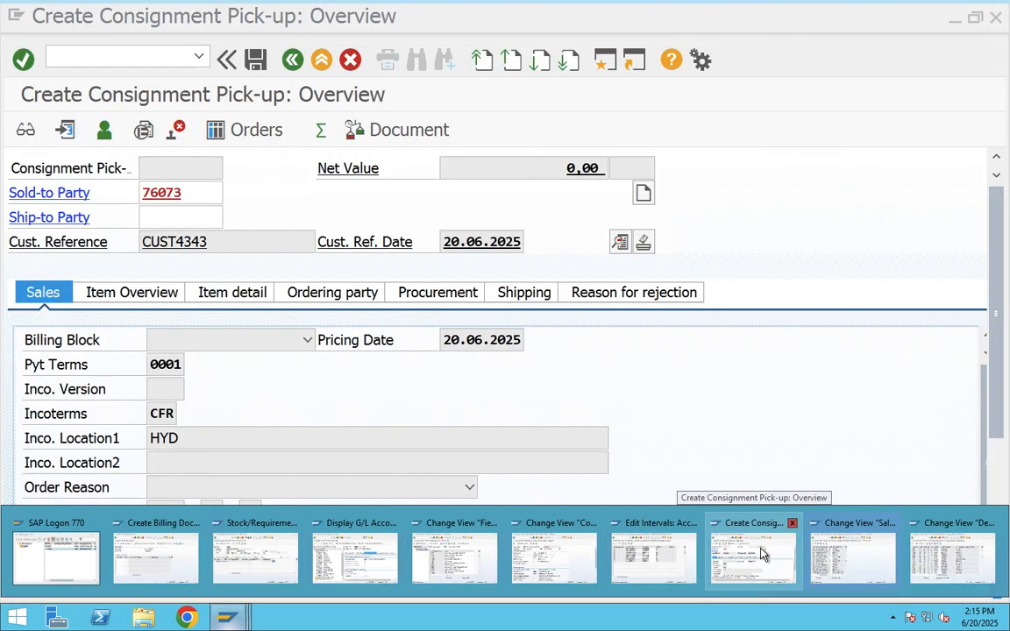
- Exit the pick-up order without saving and restart VA01 with order type KA for CHSO/C*/C*
{"action": "left_click", "coordinate": [762, 554]}
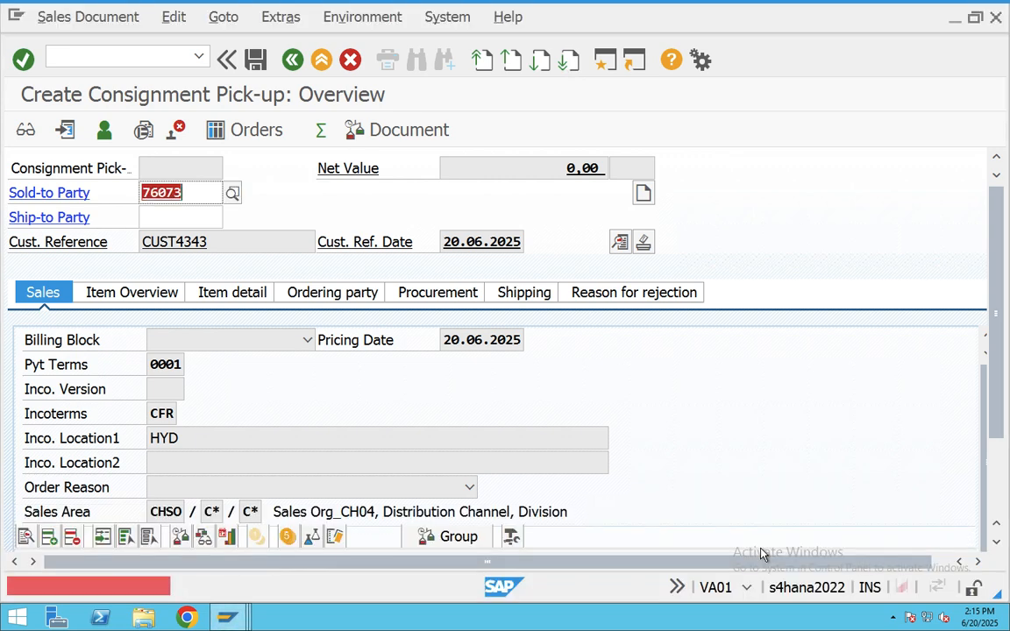
{"action": "left_click", "coordinate": [321, 60]}
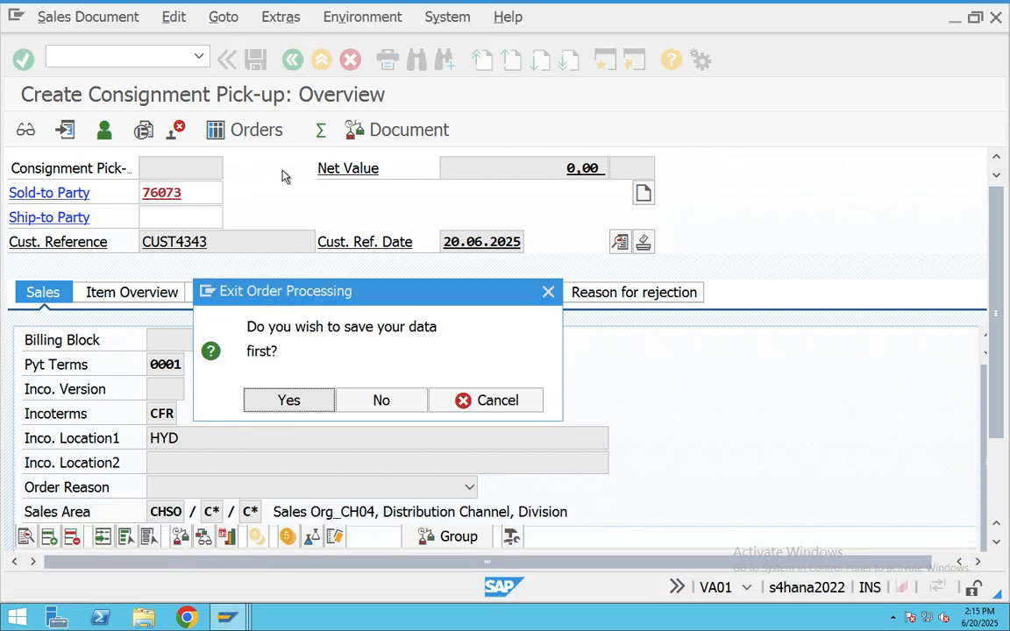
{"action": "left_click", "coordinate": [389, 401]}
{"action": "type", "text": "VA01"}
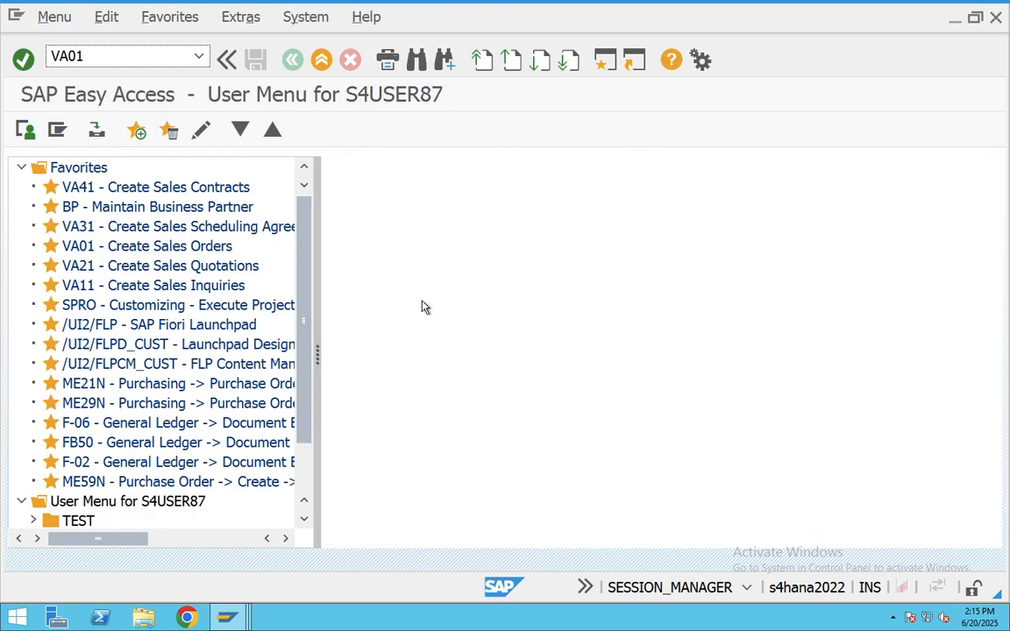
{"action": "key", "text": "Return"}
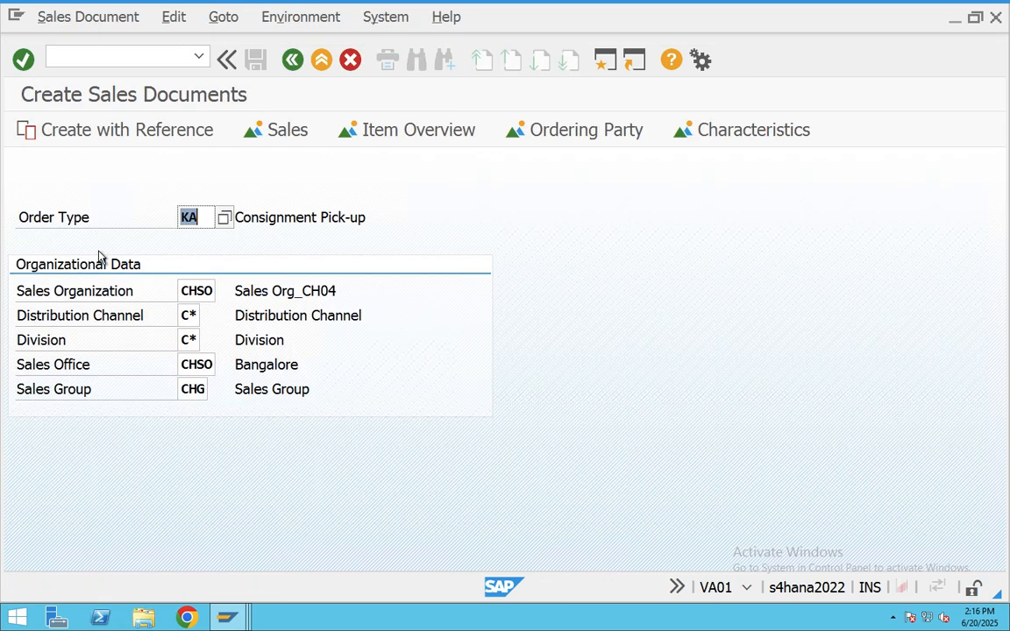
- Enter the customer as sold-to party and the customer reference dated 20.06.2025
{"action": "key", "text": "Return"}
{"action": "key", "text": "BackSpace"}
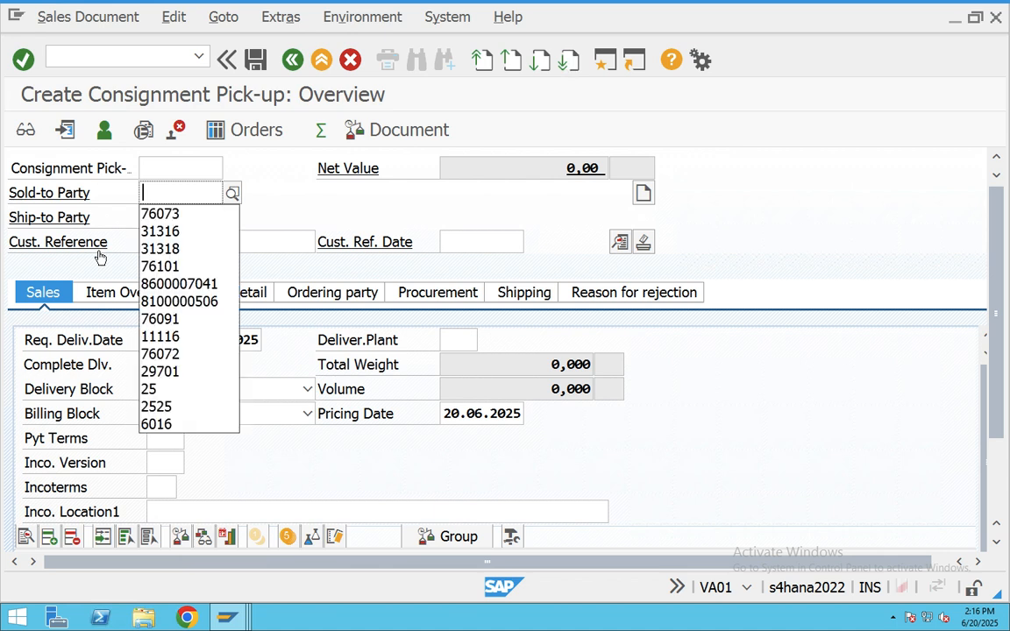
{"action": "left_click", "coordinate": [174, 212]}
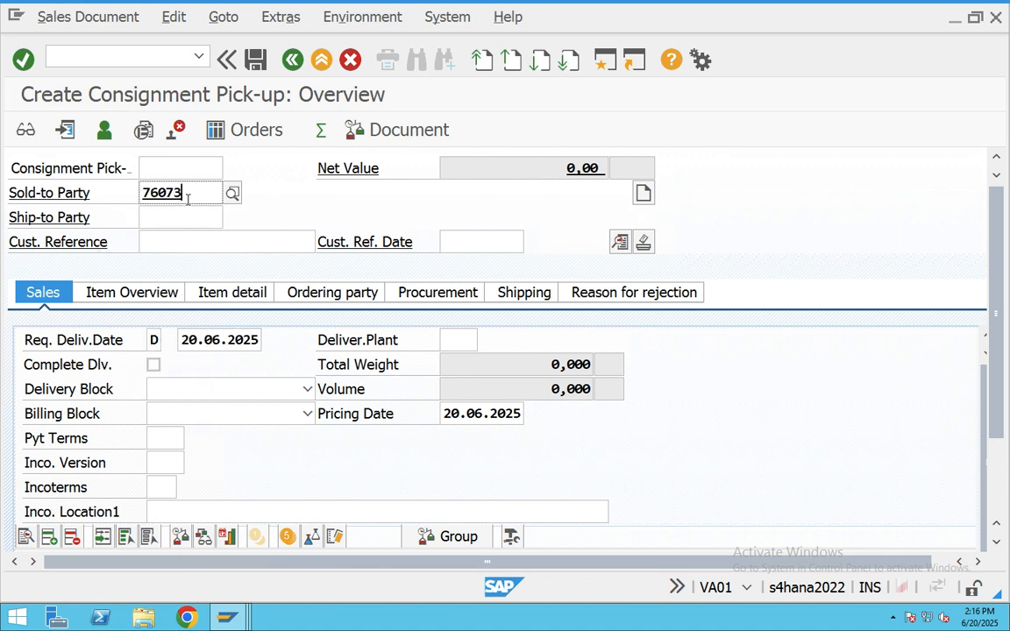
{"action": "key", "text": "Return"}
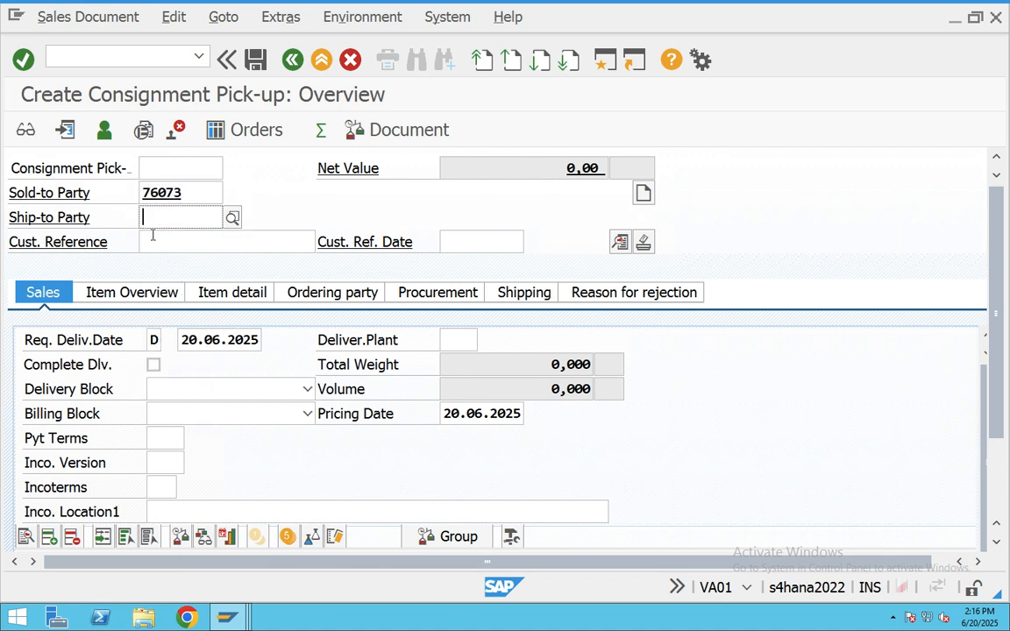
{"action": "left_click", "coordinate": [153, 235]}
{"action": "type", "text": "CUSTere"}
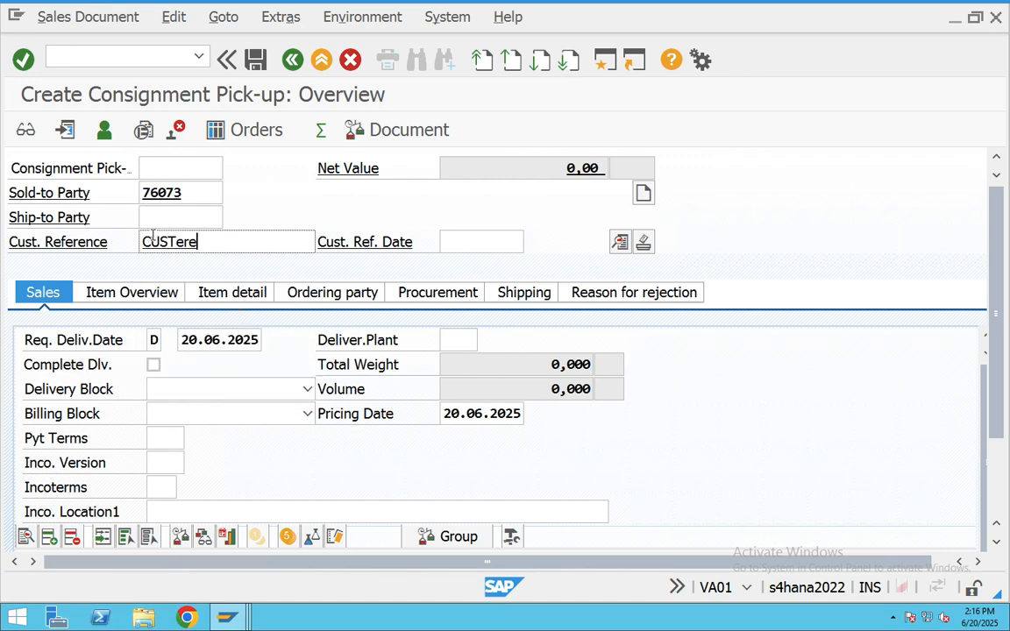
{"action": "left_click", "coordinate": [520, 242]}
{"action": "key", "text": "F4"}
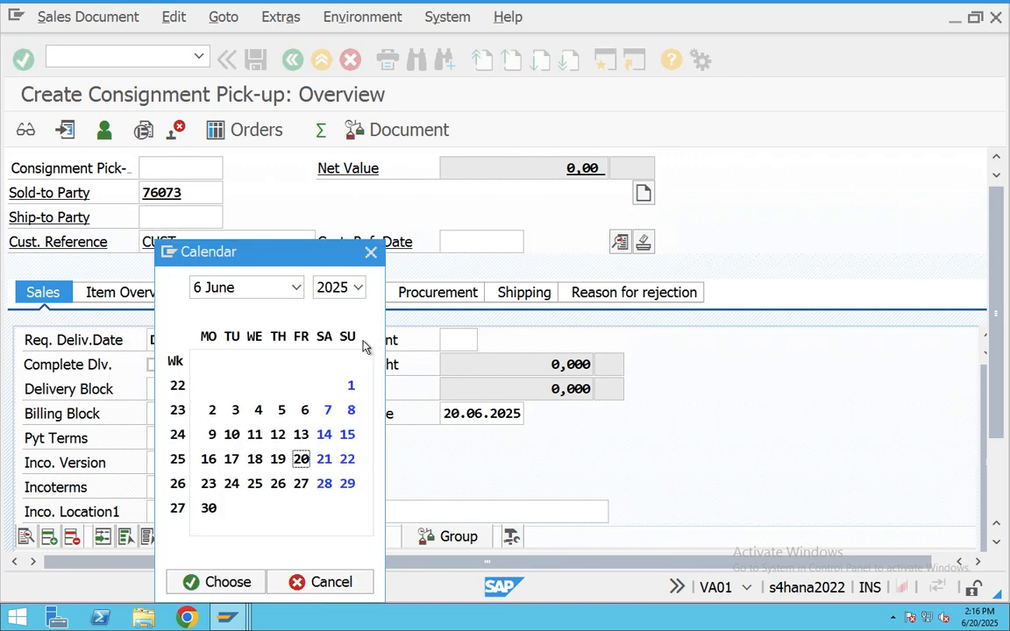
{"action": "key", "text": "Return"}
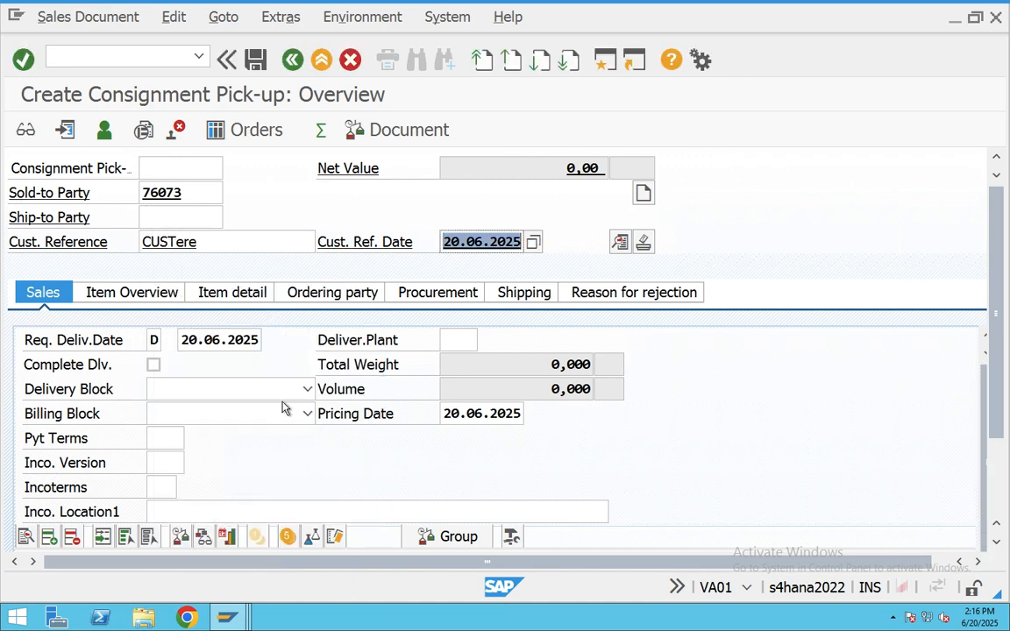
- Set payment terms 0001 (pay immediately) and Incoterms location HYD
{"action": "left_click", "coordinate": [166, 447]}
{"action": "left_click", "coordinate": [194, 438]}
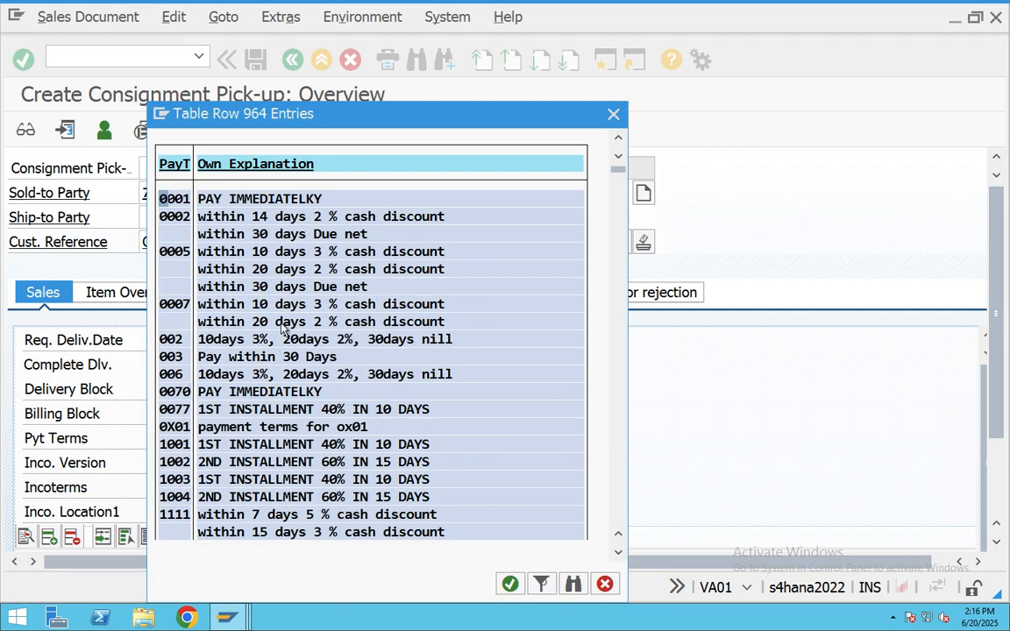
{"action": "double_click", "coordinate": [234, 203]}
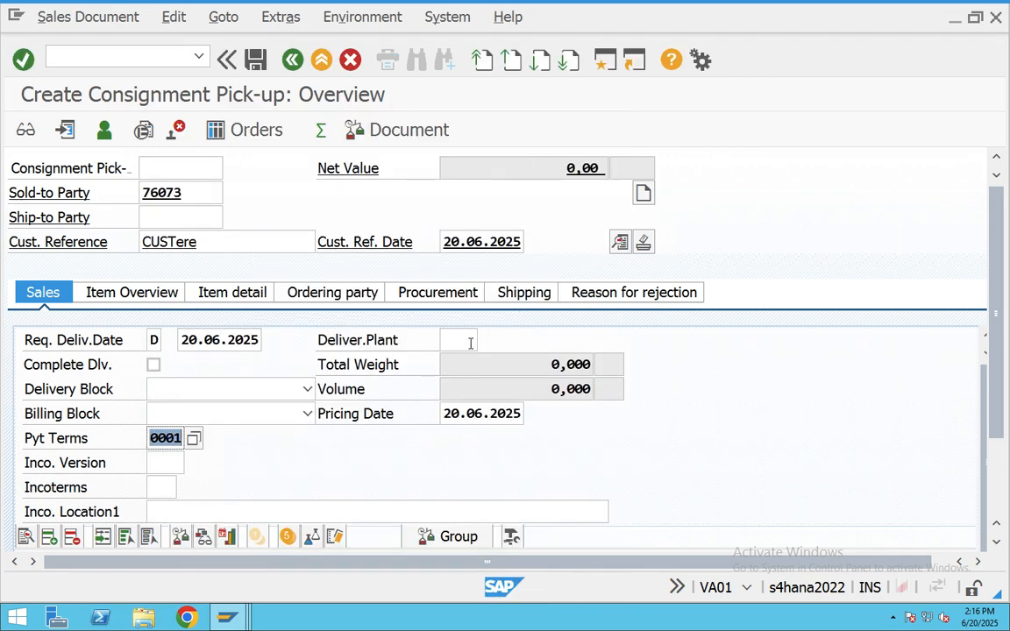
{"action": "scroll", "coordinate": [193, 483], "scroll_direction": "down", "scroll_amount": 1}
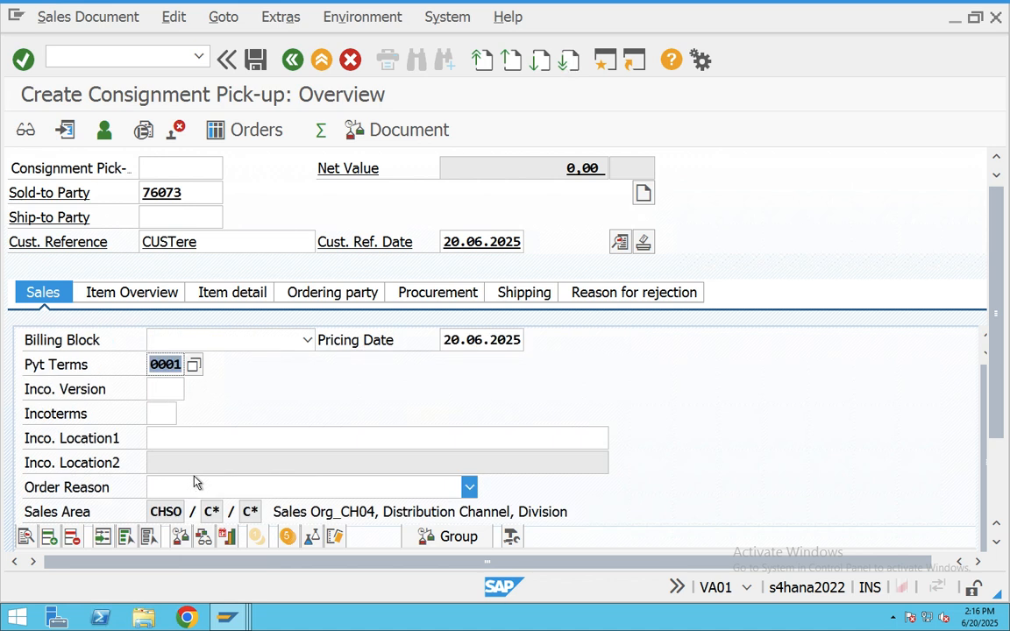
{"action": "left_click", "coordinate": [166, 436]}
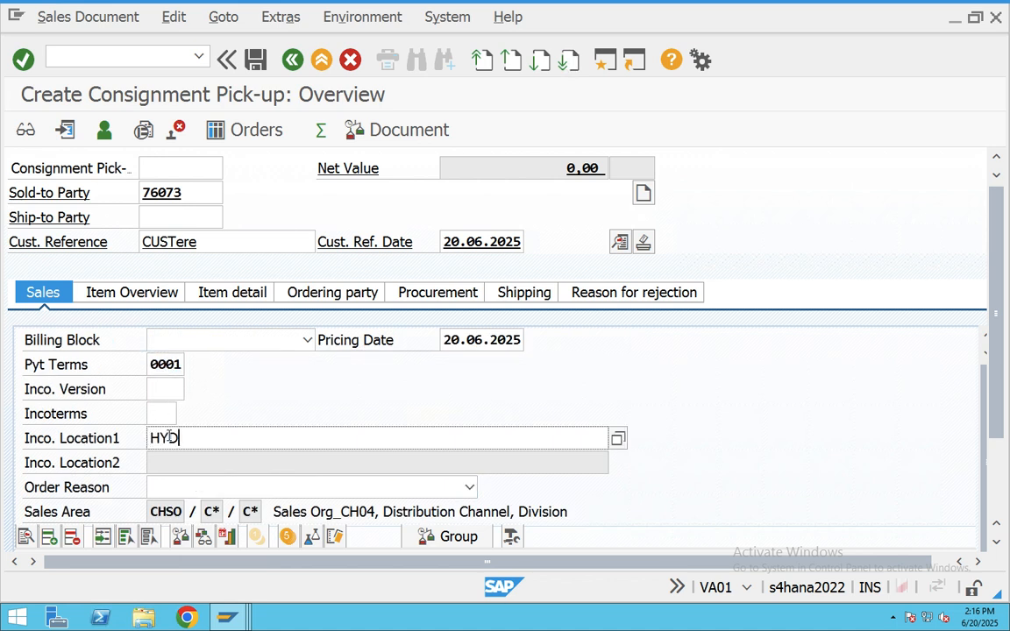
{"action": "key", "text": "Tab"}
{"action": "key", "text": "Tab"}
{"action": "key", "text": "Tab"}
{"action": "key", "text": "Tab"}
{"action": "key", "text": "Tab"}
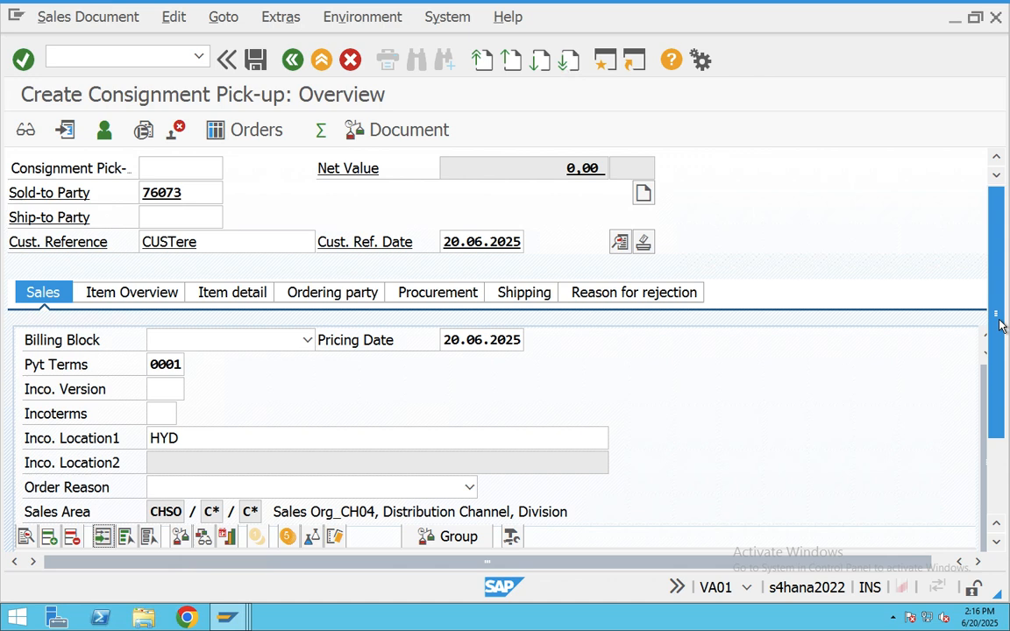
{"action": "scroll", "coordinate": [1001, 326], "scroll_direction": "down", "scroll_amount": 2}
- Fill the first item row with material 700266, plant CHAB and amount 1000
{"action": "left_click", "coordinate": [178, 496]}
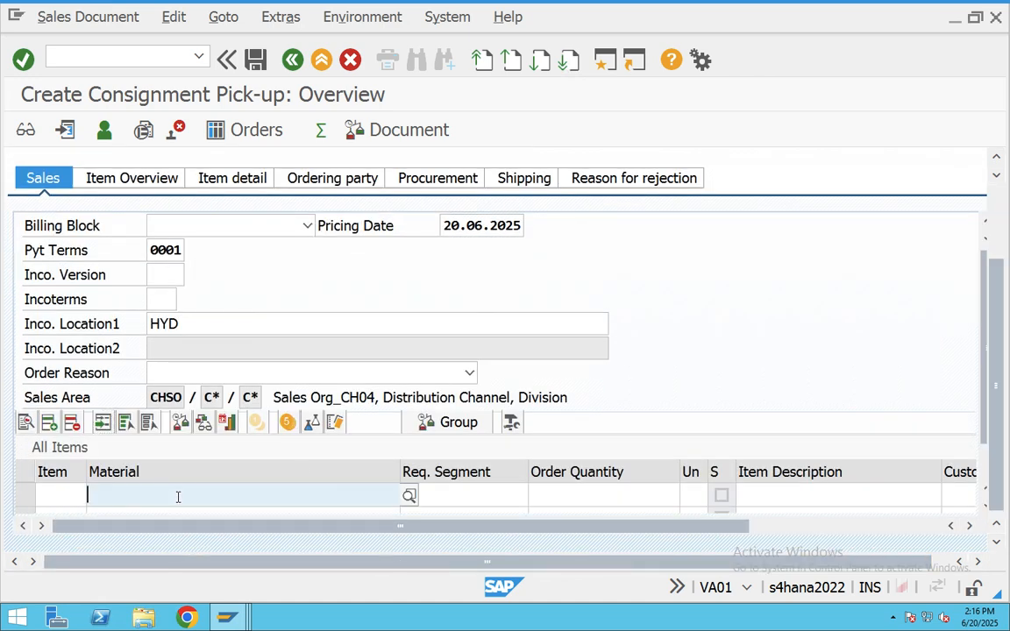
{"action": "left_click", "coordinate": [178, 497]}
{"action": "left_click", "coordinate": [155, 249]}
{"action": "left_click", "coordinate": [613, 495]}
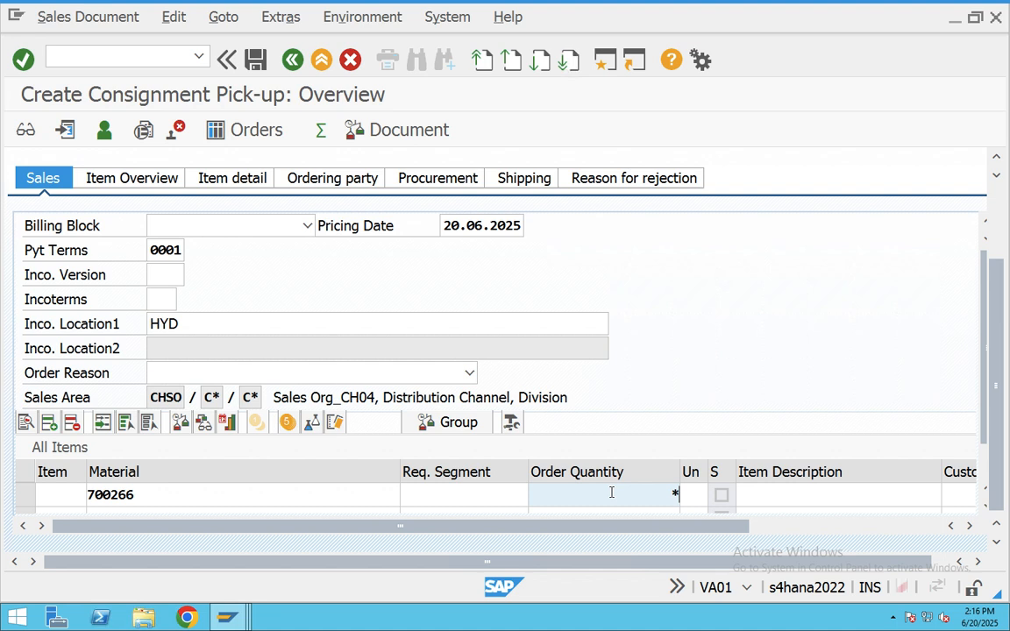
{"action": "key", "text": "Tab"}
{"action": "key", "text": "Tab"}
{"action": "key", "text": "Tab"}
{"action": "key", "text": "Tab"}
{"action": "key", "text": "Tab"}
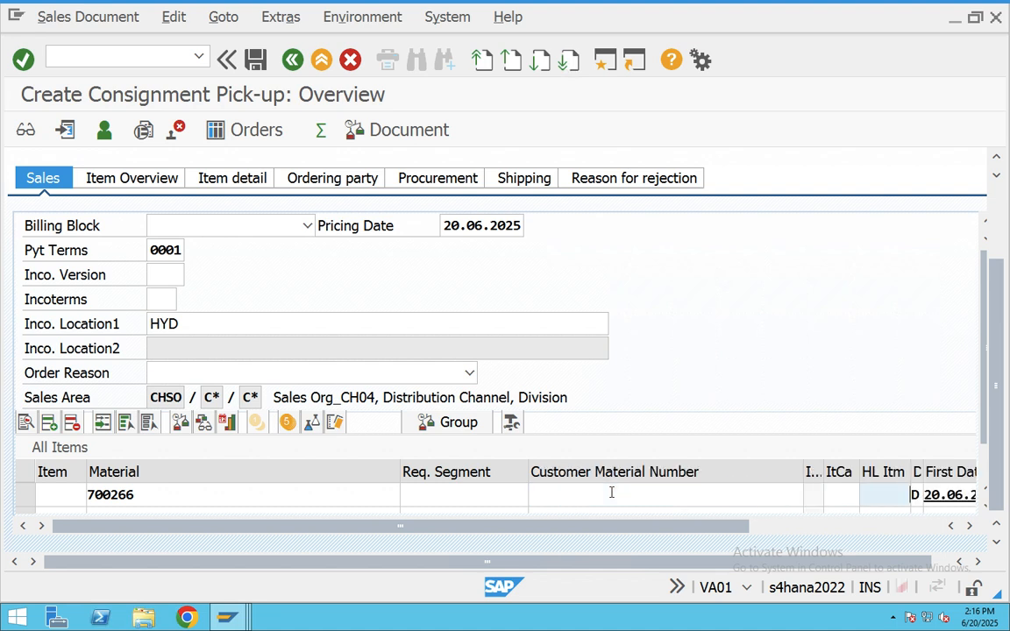
{"action": "key", "text": "Tab"}
{"action": "key", "text": "Tab"}
{"action": "key", "text": "Tab"}
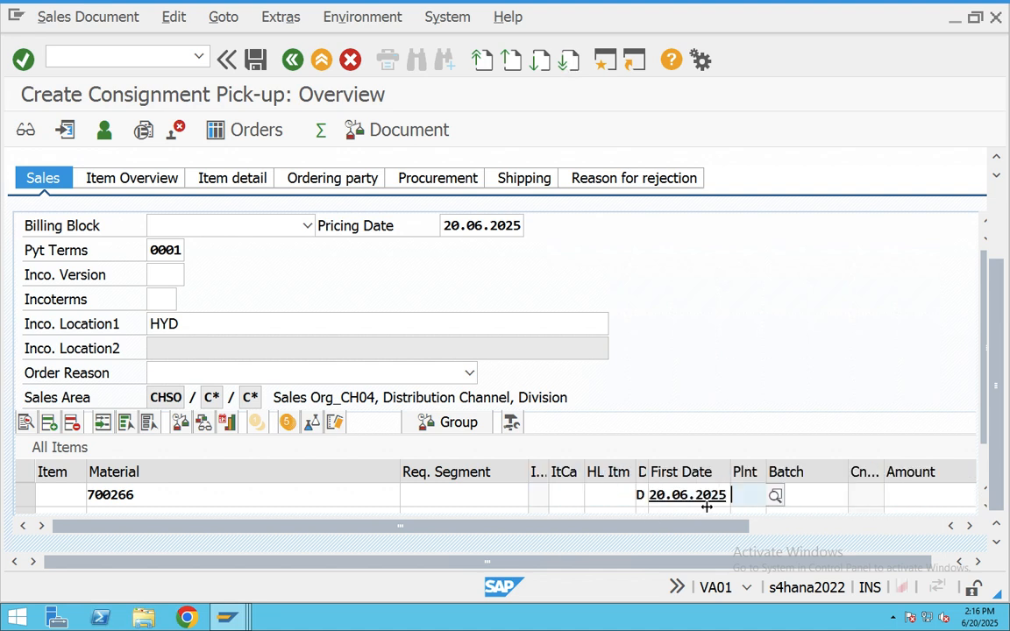
{"action": "left_click", "coordinate": [735, 498]}
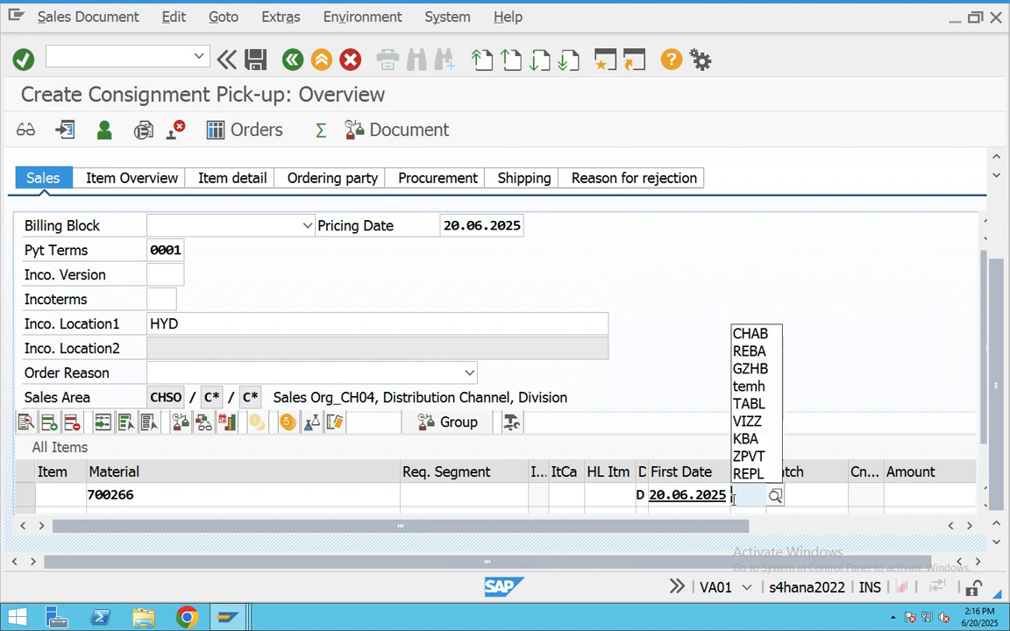
{"action": "left_click", "coordinate": [770, 333]}
{"action": "key", "text": "Tab"}
{"action": "key", "text": "BackSpace"}
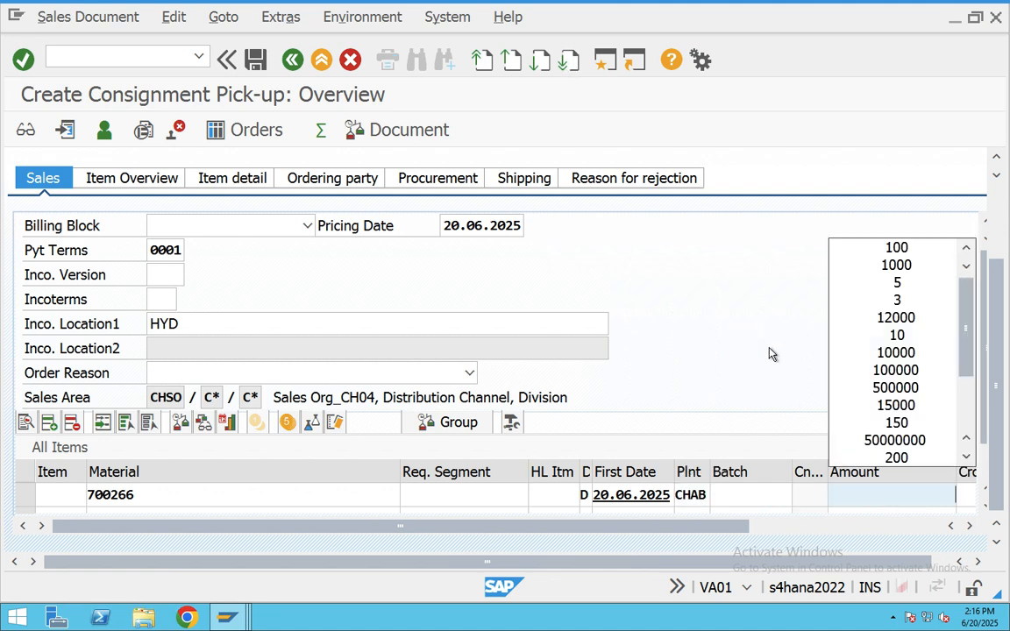
{"action": "left_click", "coordinate": [913, 266]}
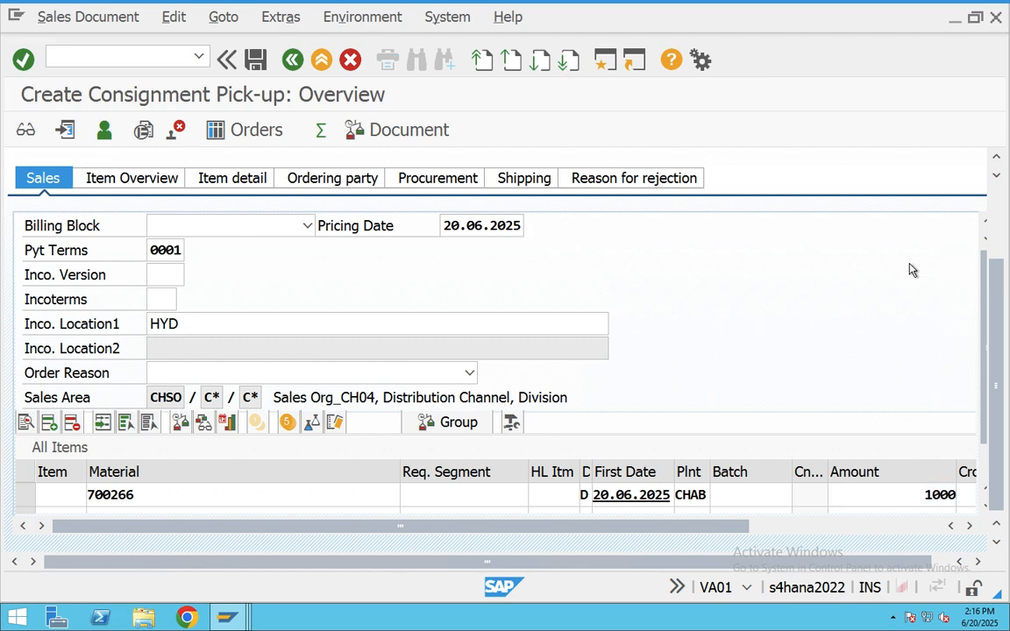
{"action": "key", "text": "Return"}
{"action": "left_click", "coordinate": [353, 584]}
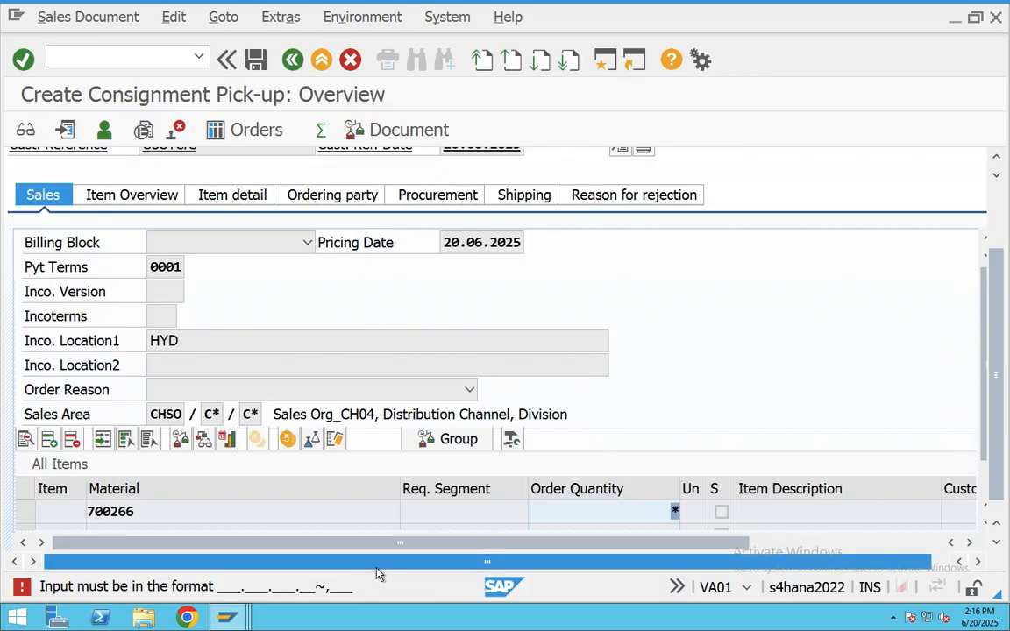
- Change item 10's order quantity to 60 and its amount to 100
{"action": "key", "text": "BackSpace"}
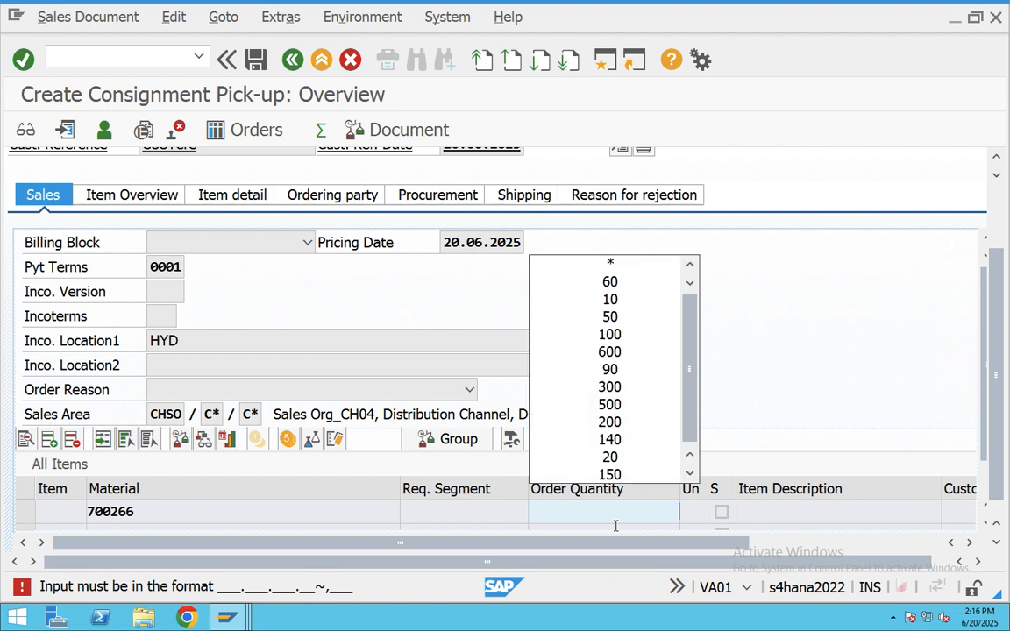
{"action": "type", "text": "60"}
{"action": "left_click", "coordinate": [614, 533]}
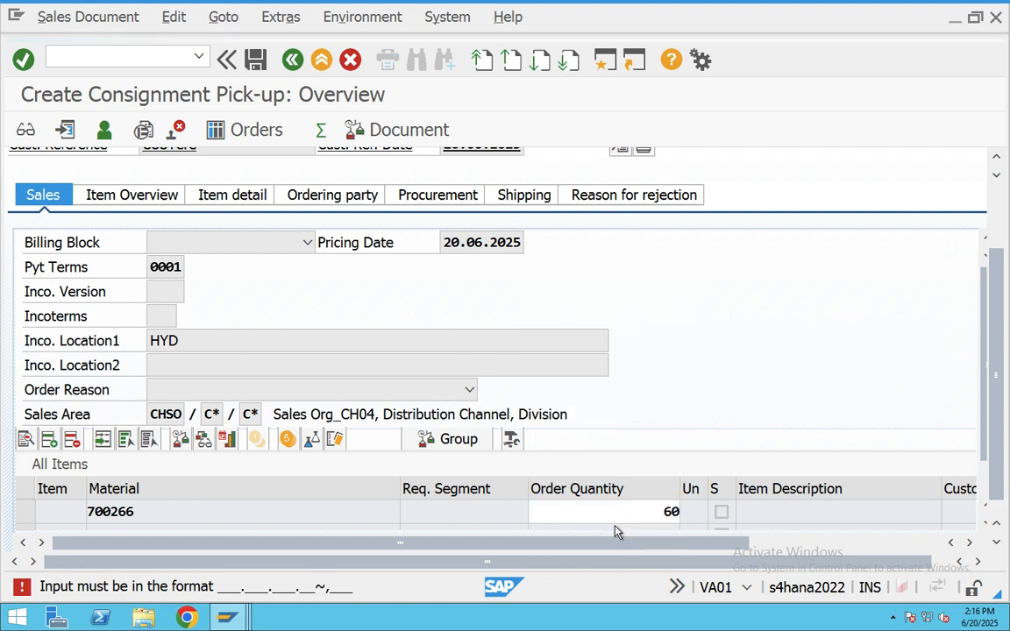
{"action": "key", "text": "Return"}
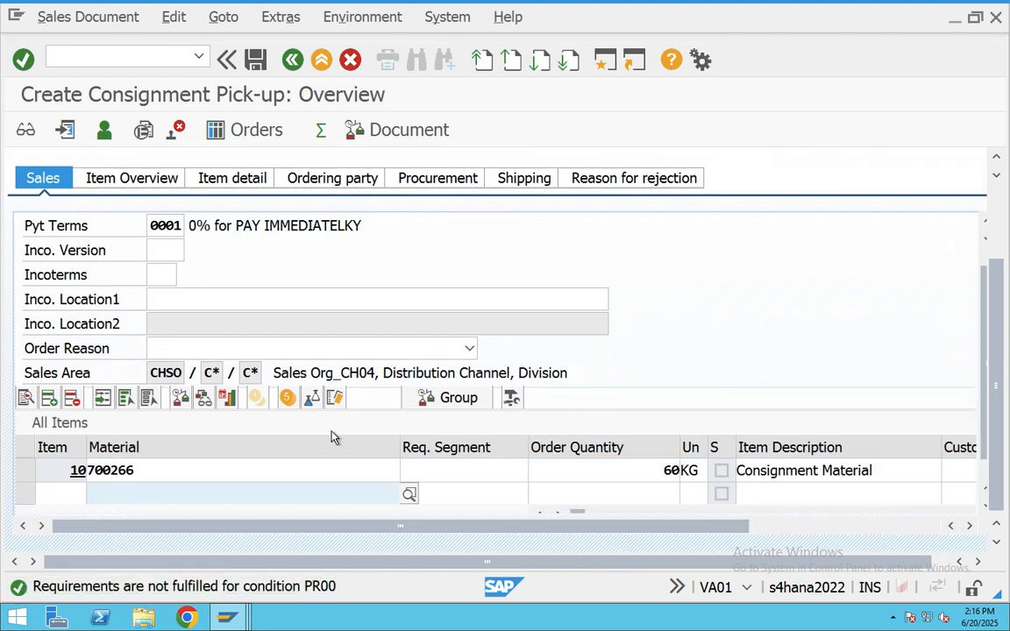
{"action": "left_click", "coordinate": [645, 470]}
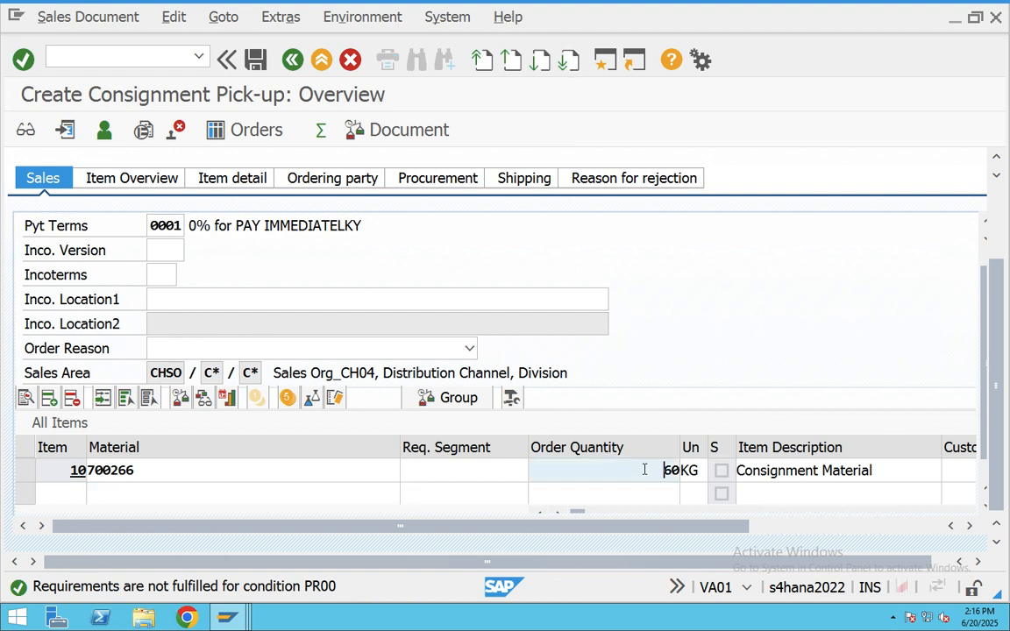
{"action": "key", "text": "Tab"}
{"action": "key", "text": "Tab"}
{"action": "key", "text": "Tab"}
{"action": "key", "text": "Tab"}
{"action": "key", "text": "Tab"}
{"action": "key", "text": "Tab"}
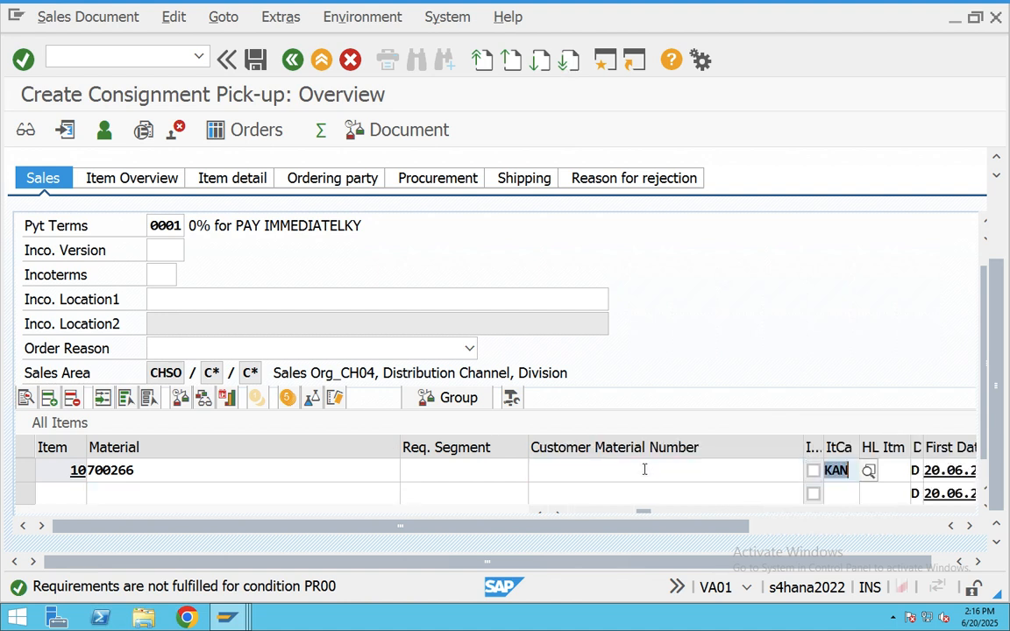
{"action": "key", "text": "Tab"}
{"action": "key", "text": "Tab"}
{"action": "key", "text": "Tab"}
{"action": "key", "text": "Tab"}
{"action": "key", "text": "Tab"}
{"action": "key", "text": "Tab"}
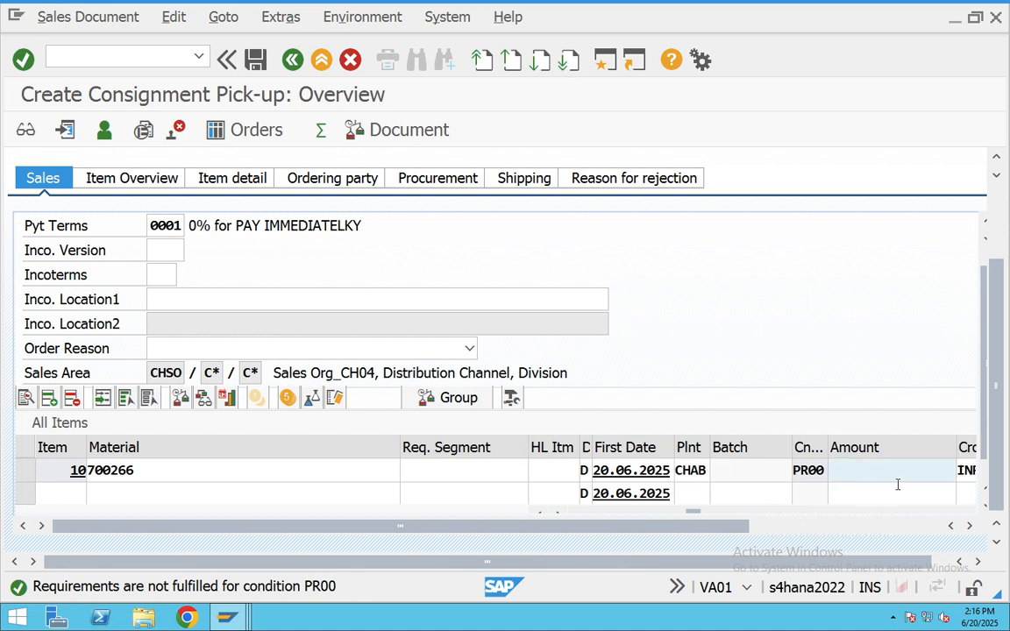
{"action": "left_click", "coordinate": [857, 472]}
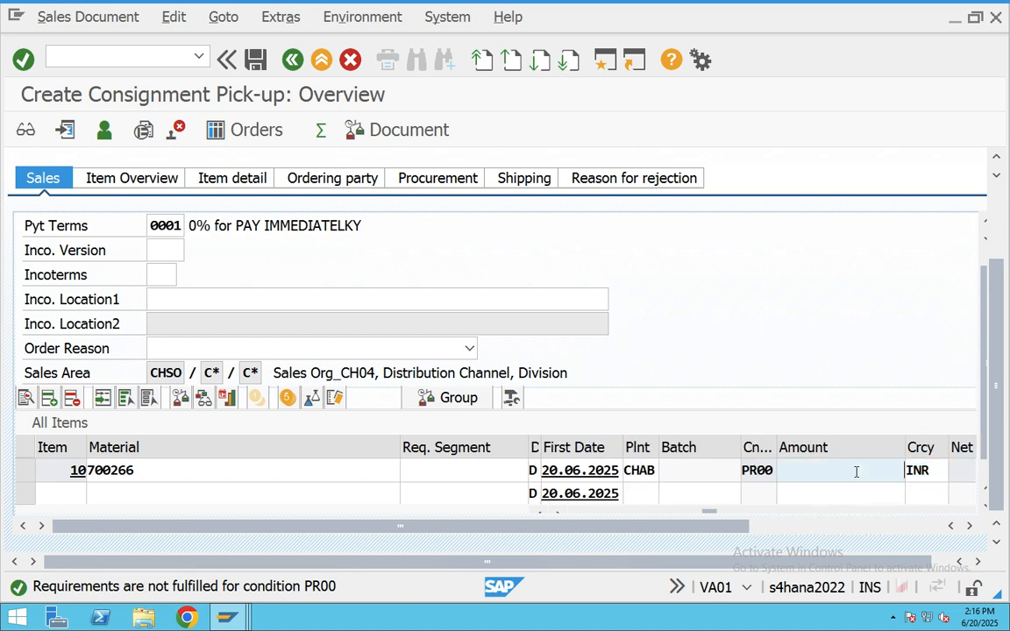
{"action": "type", "text": "100"}
{"action": "key", "text": "Return"}
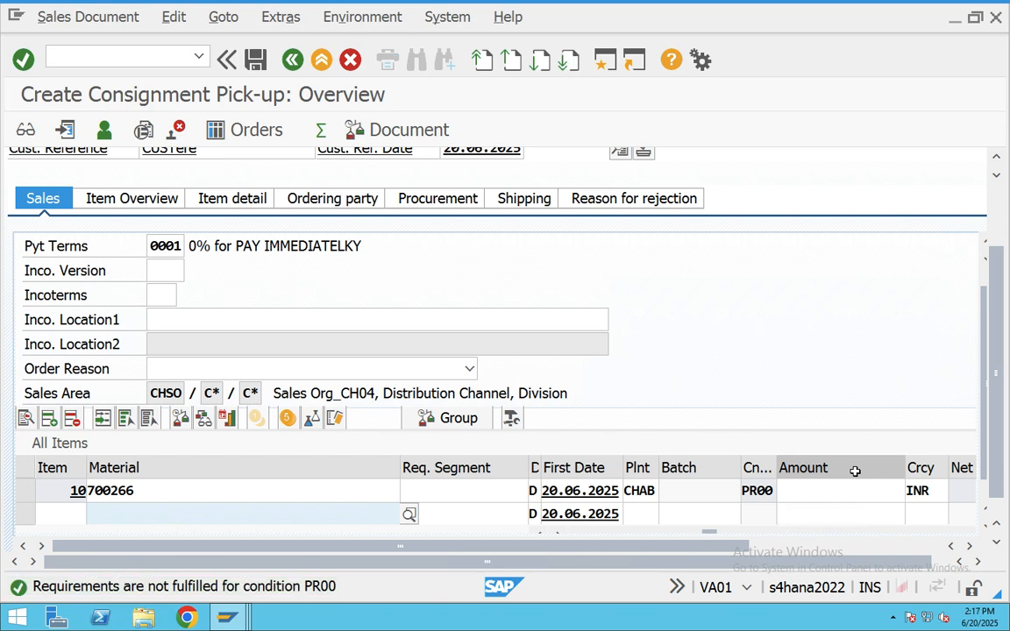
- Read the PR00 message explanation, then open a new session to enter a transaction
{"action": "double_click", "coordinate": [292, 597]}
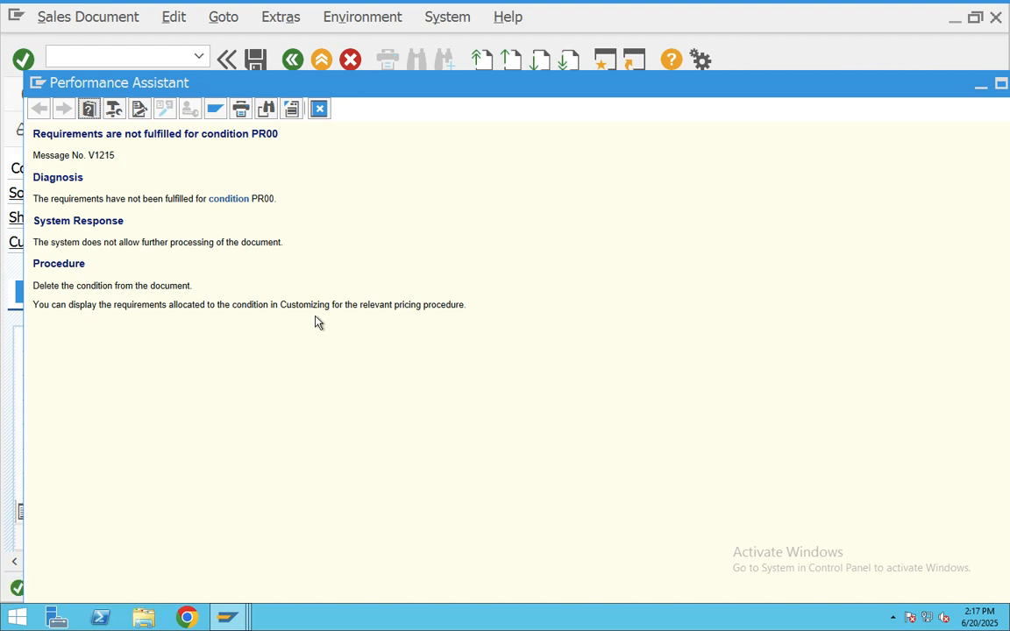
{"action": "left_click", "coordinate": [320, 110]}
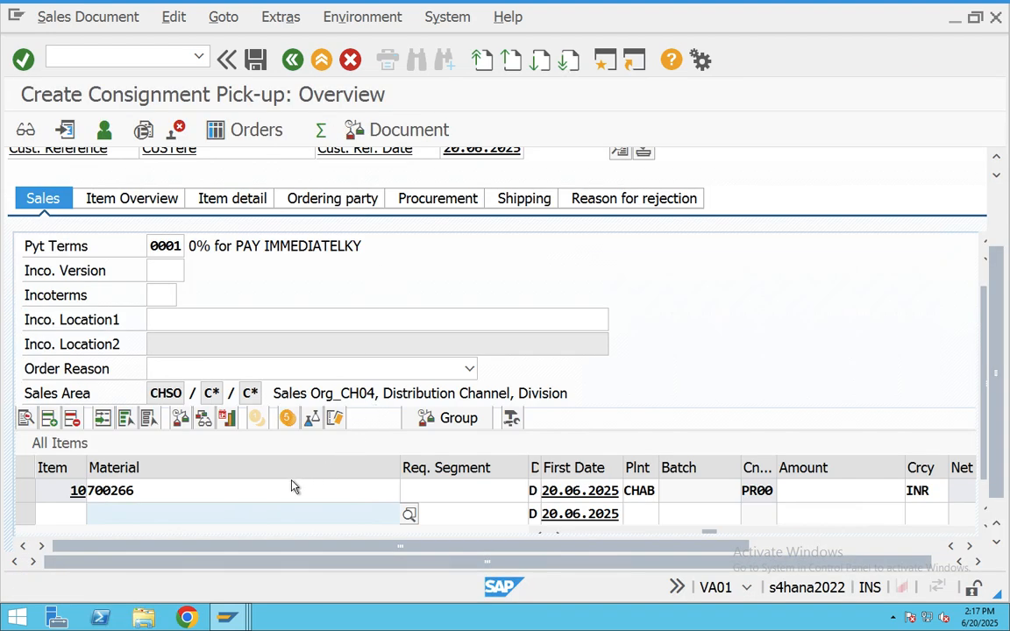
{"action": "left_click", "coordinate": [212, 490]}
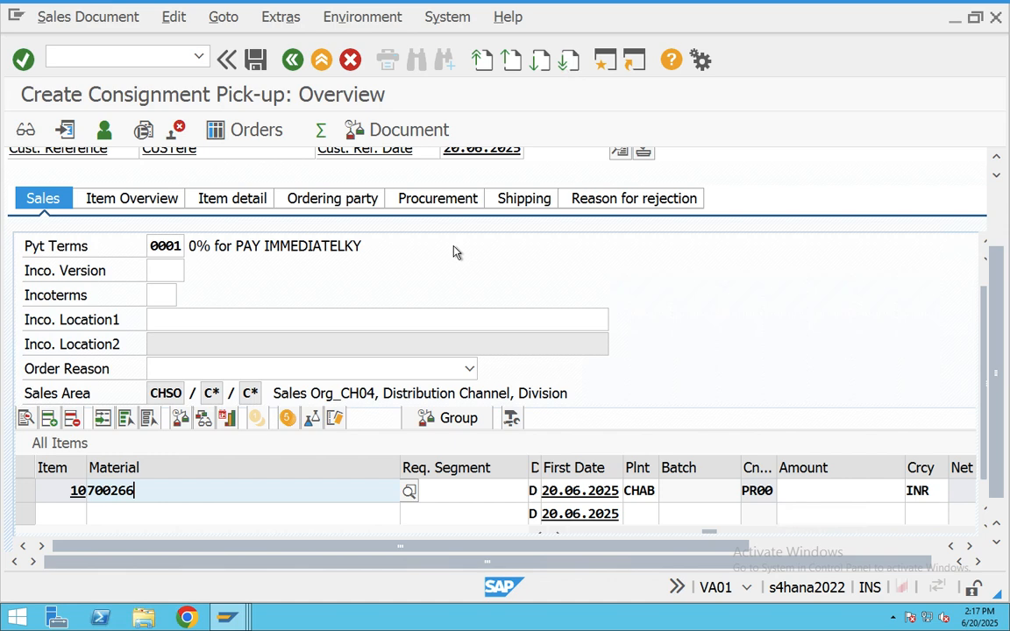
{"action": "left_click", "coordinate": [604, 59]}
{"action": "type", "text": "vov8"}
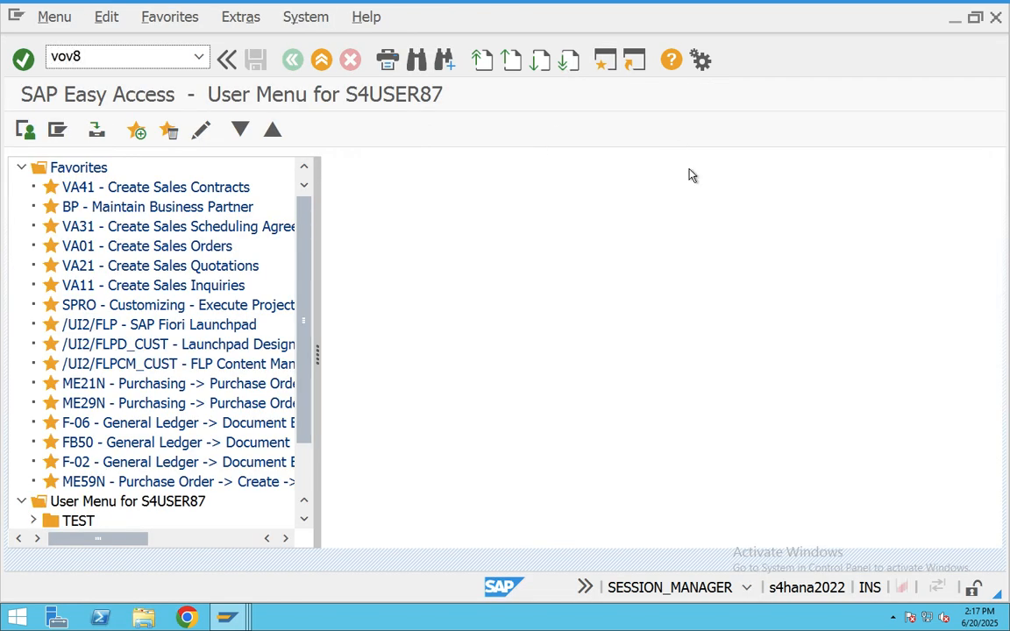
- Open item category KAN's details in VOV7, past the locked-data warning
{"action": "key", "text": "Return"}
{"action": "left_click", "coordinate": [302, 572]}
{"action": "type", "text": "vov"}
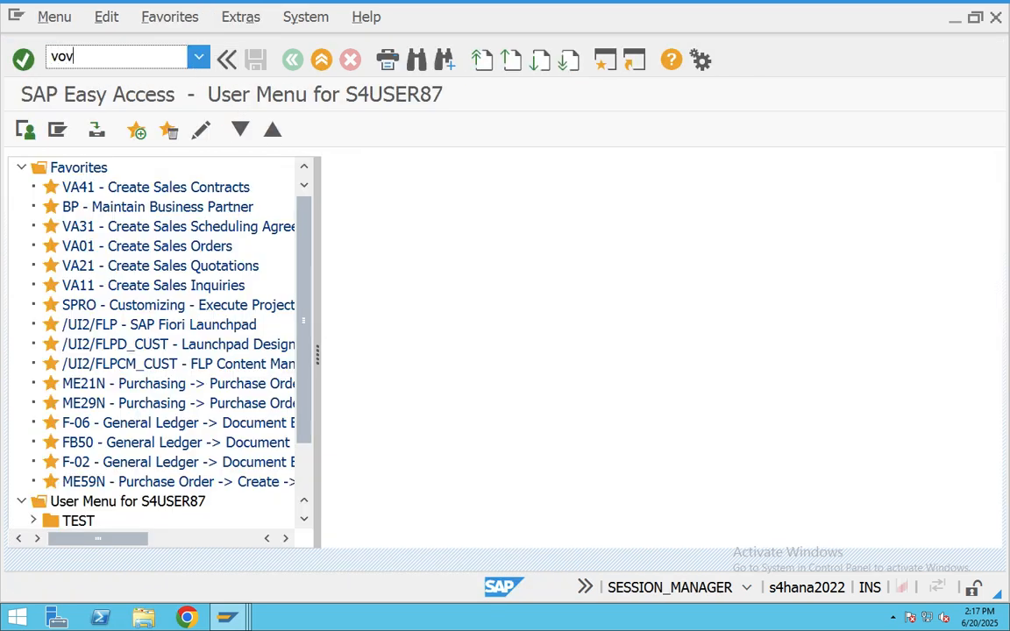
{"action": "type", "text": "7"}
{"action": "key", "text": "Return"}
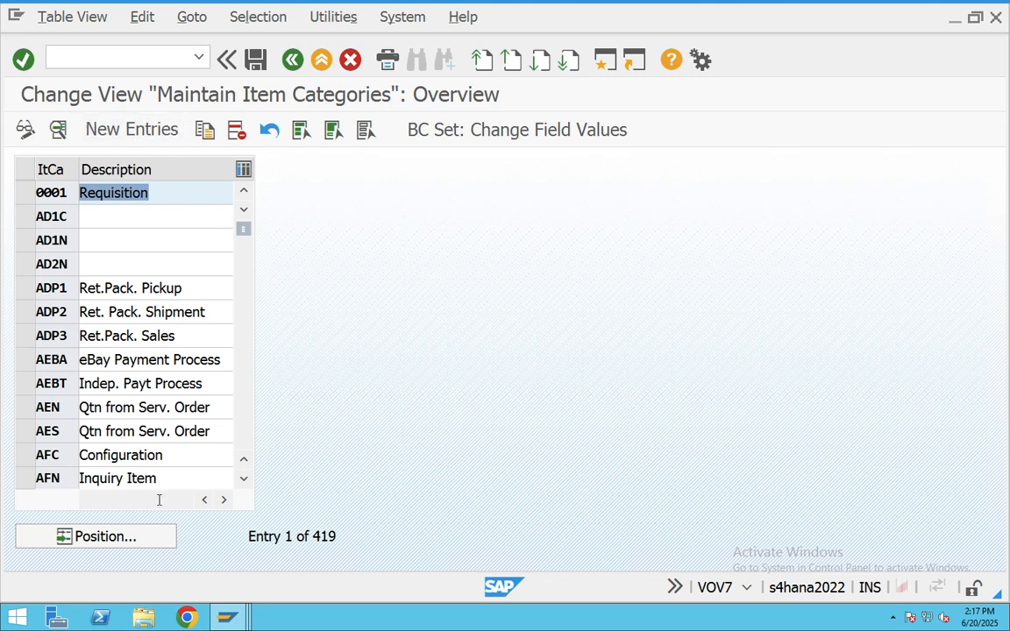
{"action": "left_click", "coordinate": [136, 541]}
{"action": "type", "text": "KA"}
{"action": "key", "text": "Return"}
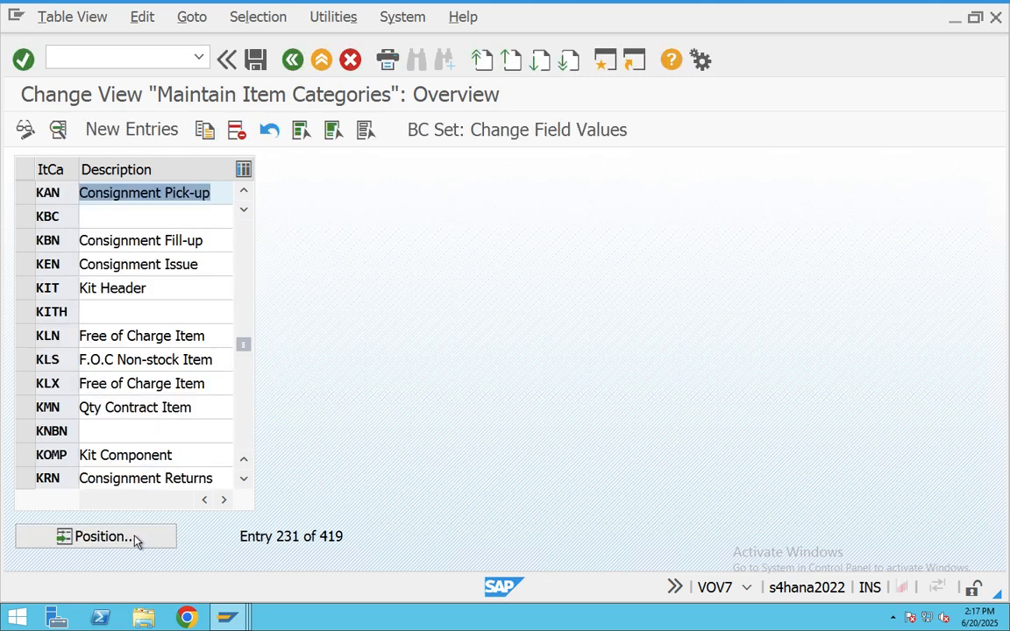
{"action": "double_click", "coordinate": [108, 193]}
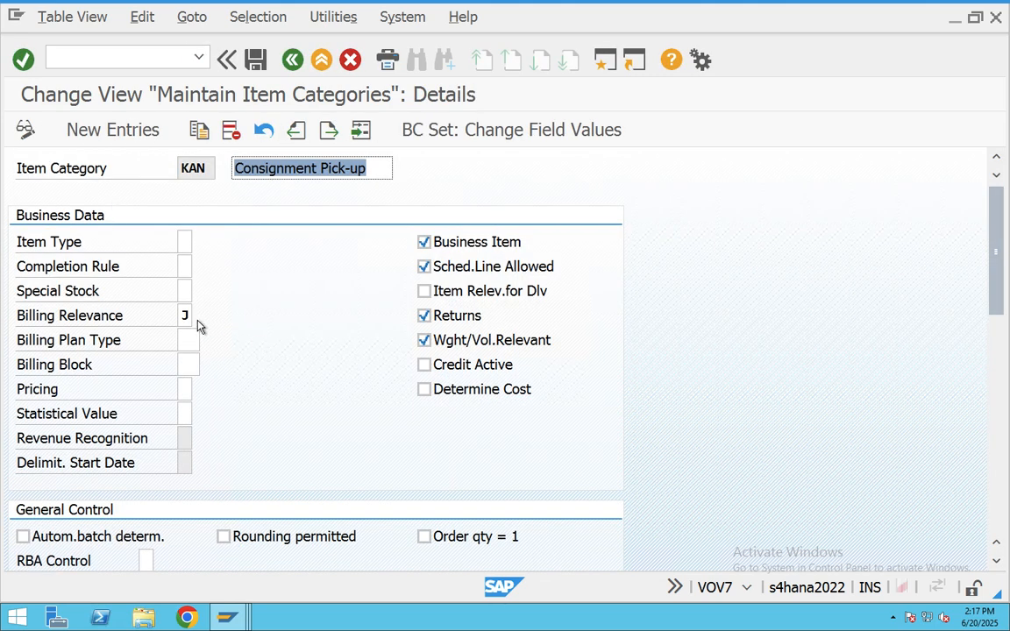
- Set KAN's Pricing to X and save it under a customizing request
{"action": "left_click", "coordinate": [188, 316]}
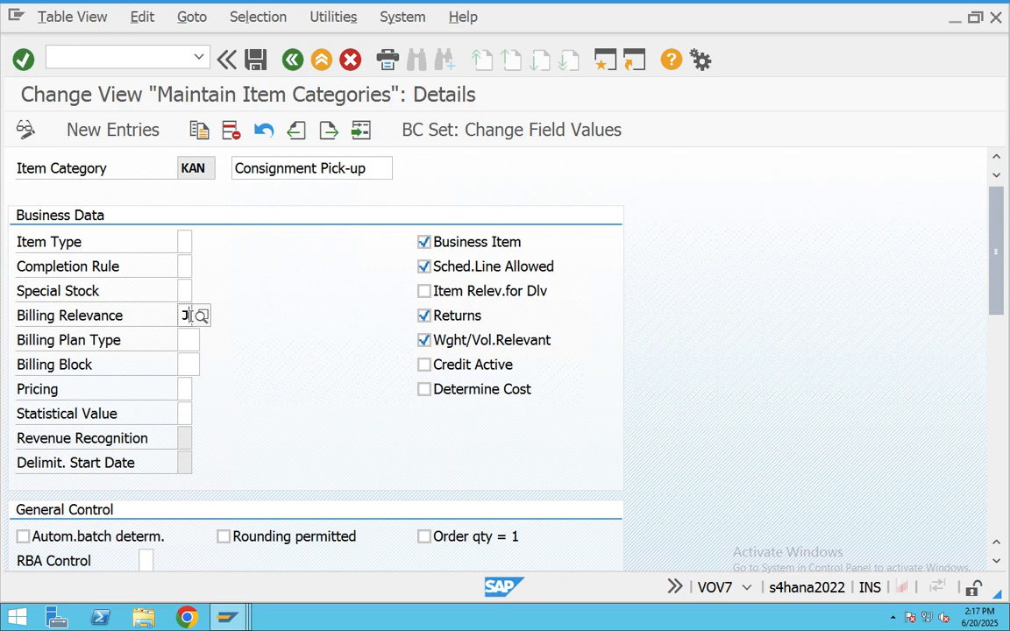
{"action": "left_click", "coordinate": [183, 389]}
{"action": "type", "text": "x"}
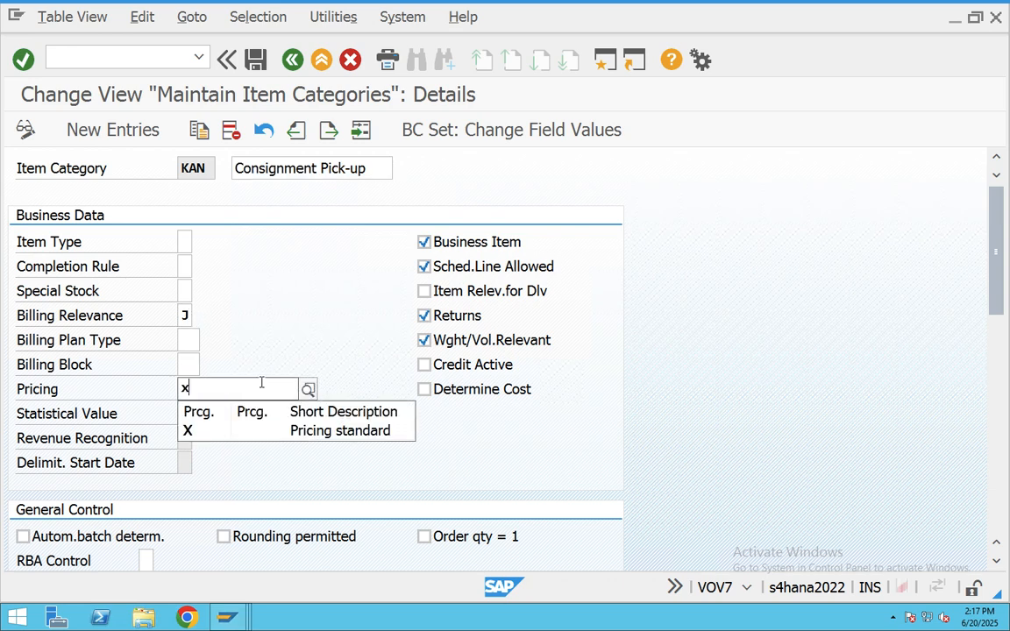
{"action": "left_click", "coordinate": [260, 63]}
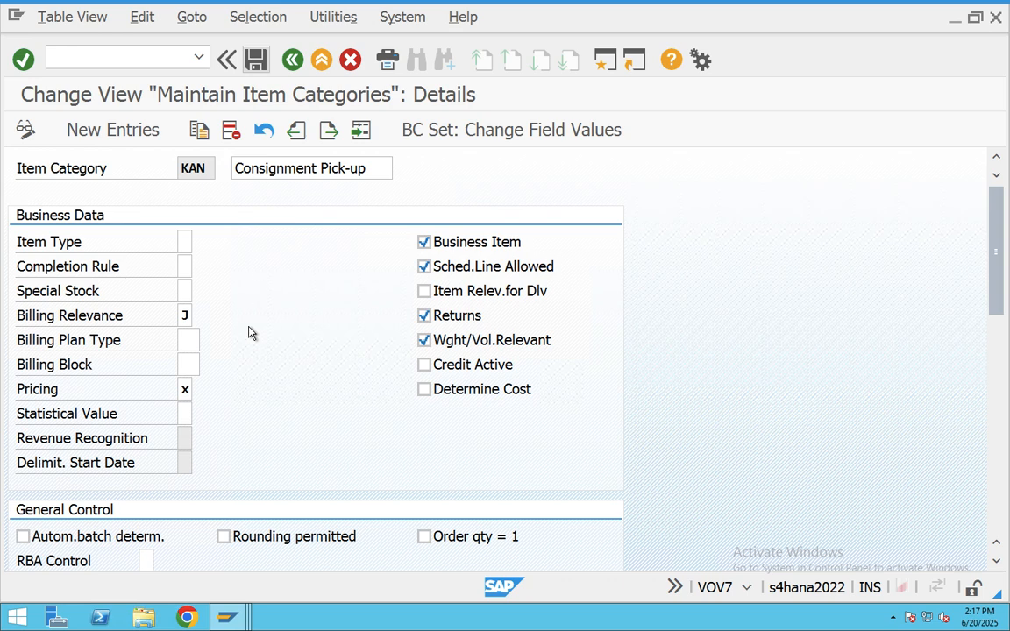
{"action": "left_click", "coordinate": [254, 62]}
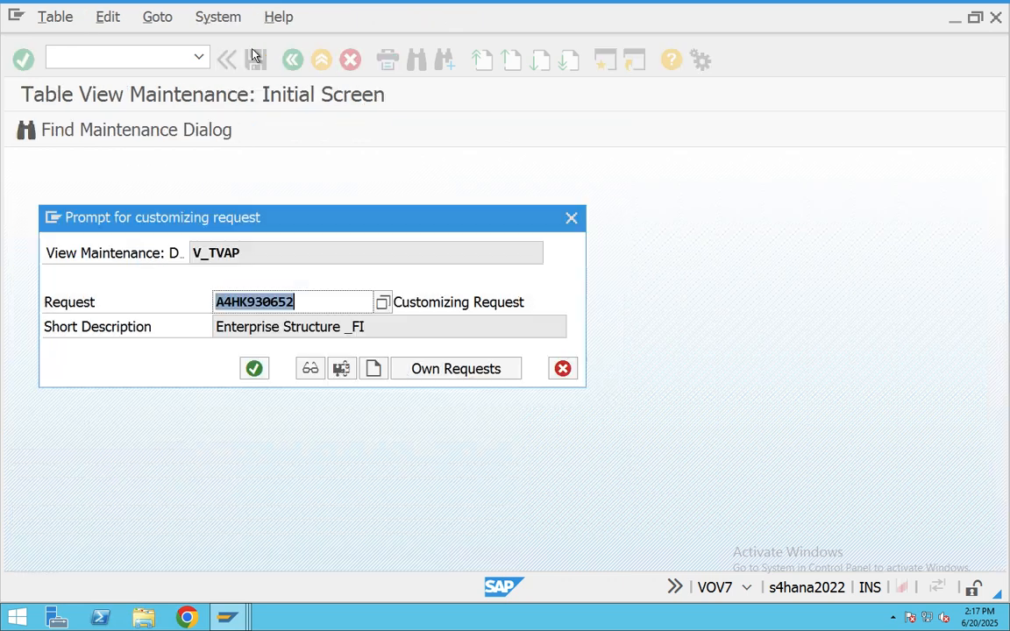
{"action": "left_click", "coordinate": [254, 368]}
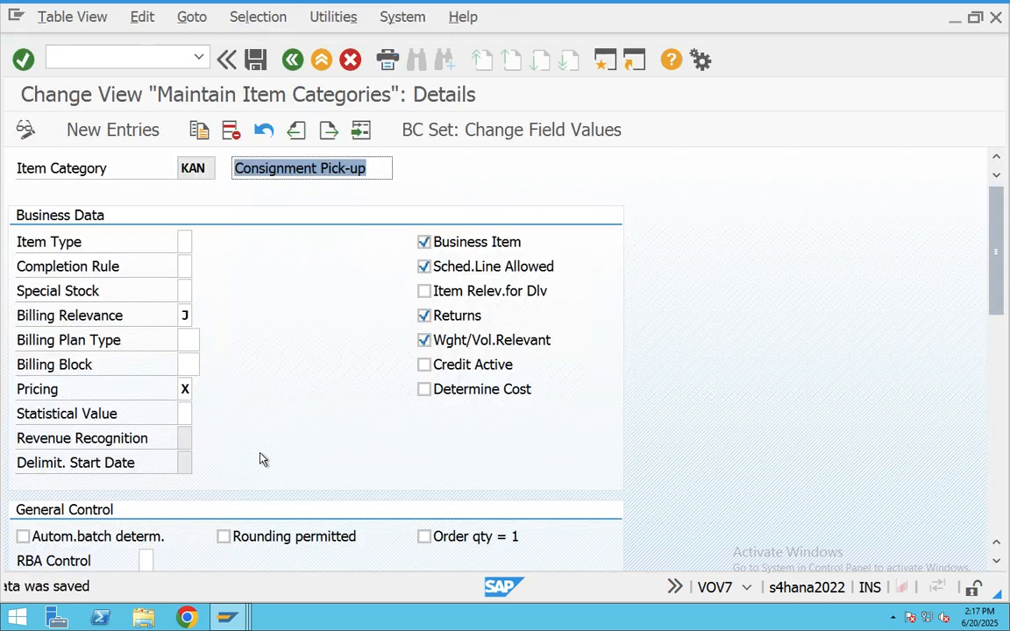
{"action": "mouse_move", "coordinate": [235, 621]}
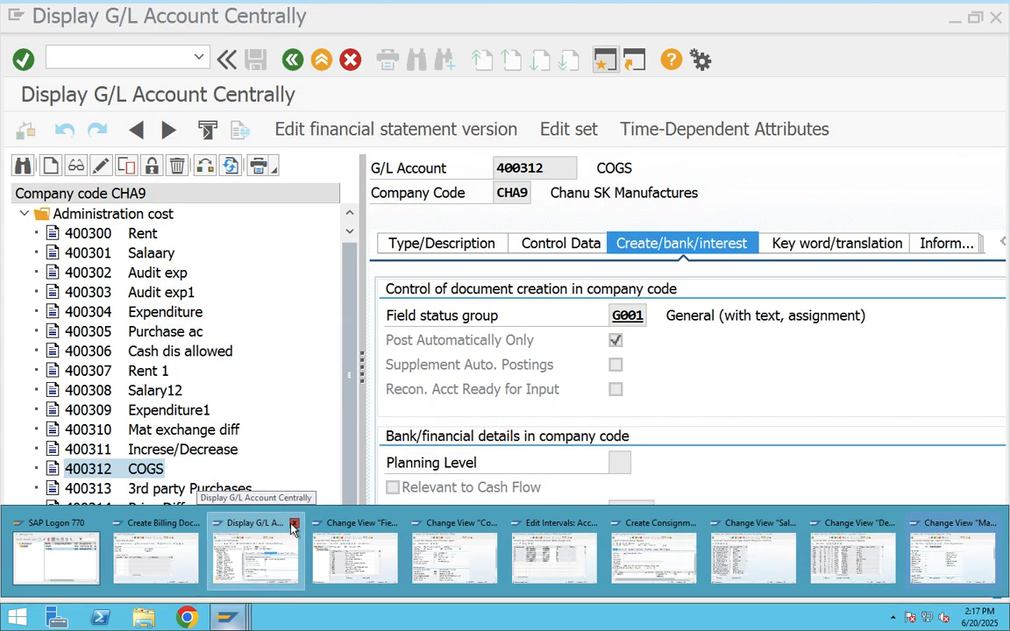
- Close the leftover G/L, field status, number range, document type and pricing windows
{"action": "left_click", "coordinate": [294, 523]}
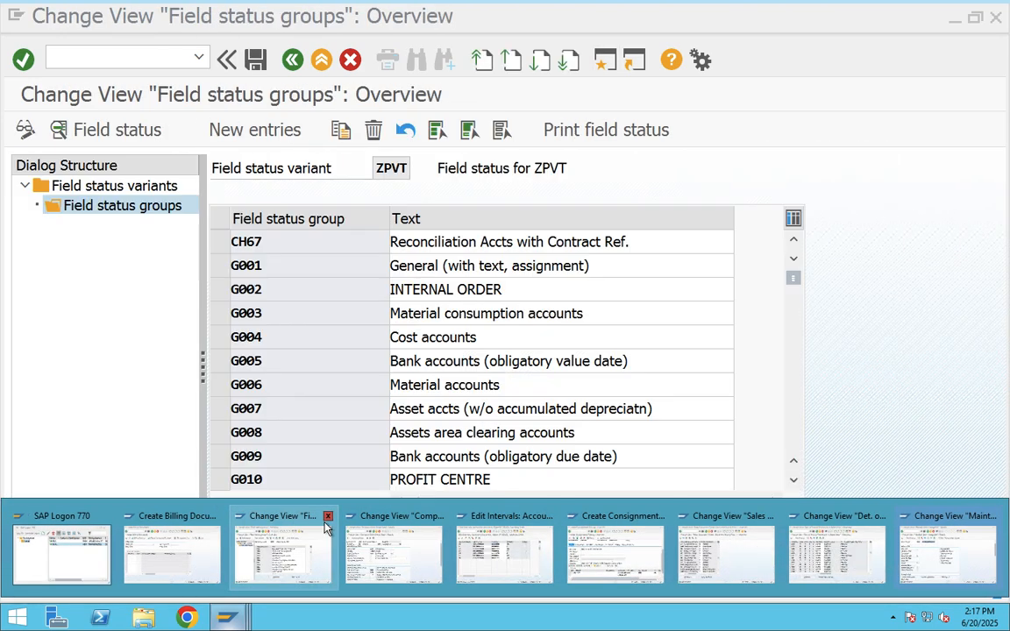
{"action": "left_click", "coordinate": [328, 519]}
{"action": "left_click", "coordinate": [367, 515]}
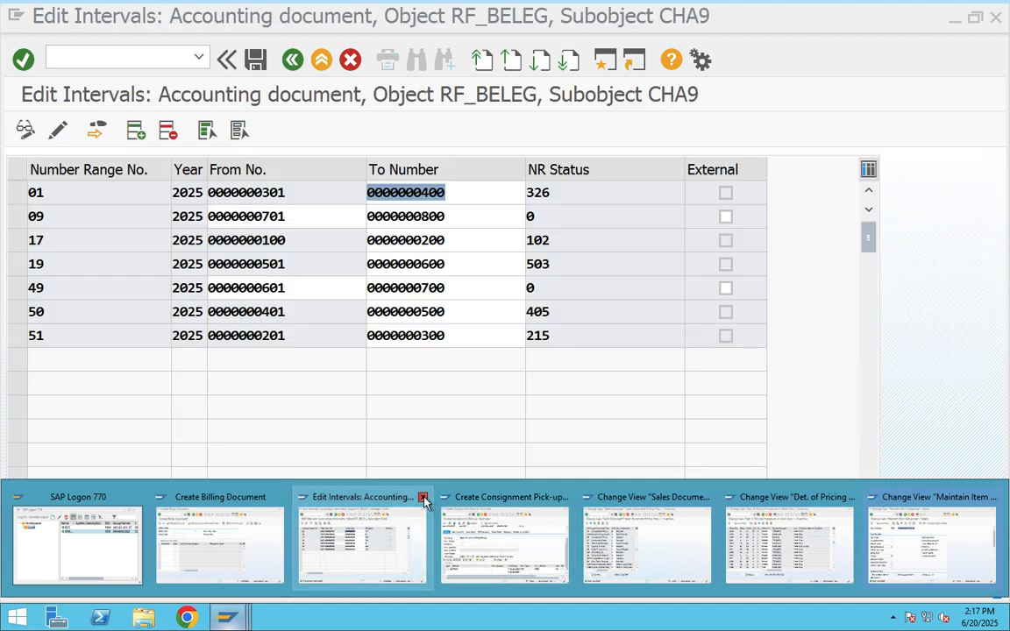
{"action": "left_click", "coordinate": [422, 498]}
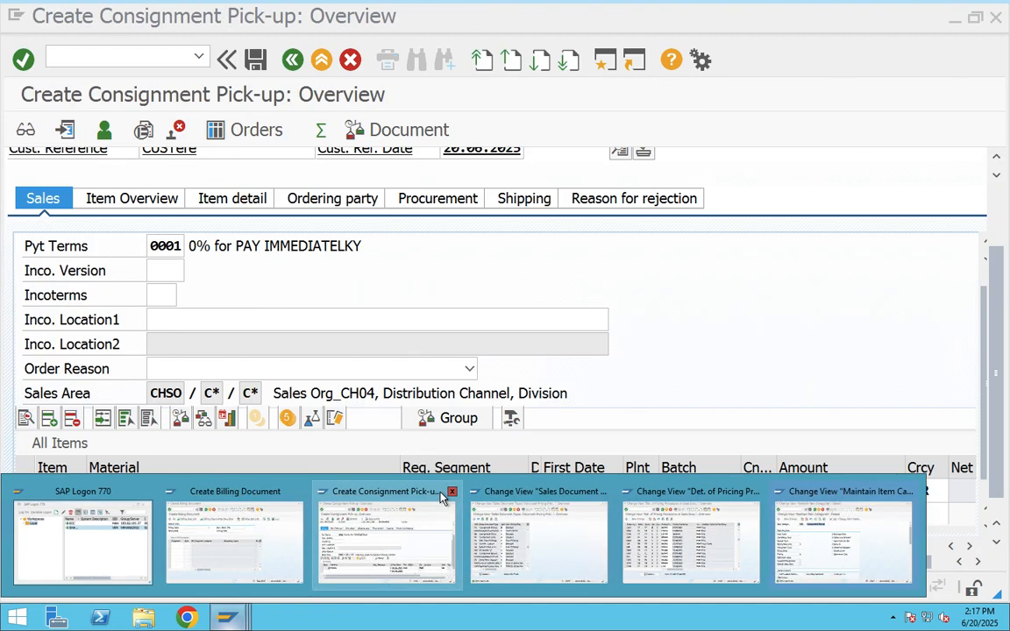
{"action": "left_click", "coordinate": [451, 492]}
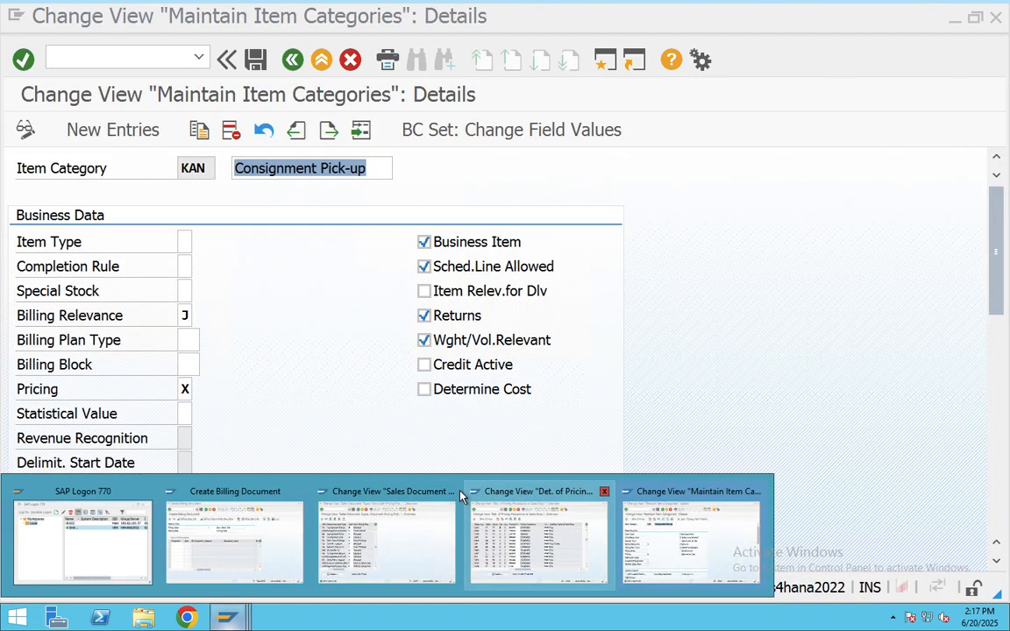
{"action": "left_click", "coordinate": [450, 492]}
{"action": "left_click", "coordinate": [333, 496]}
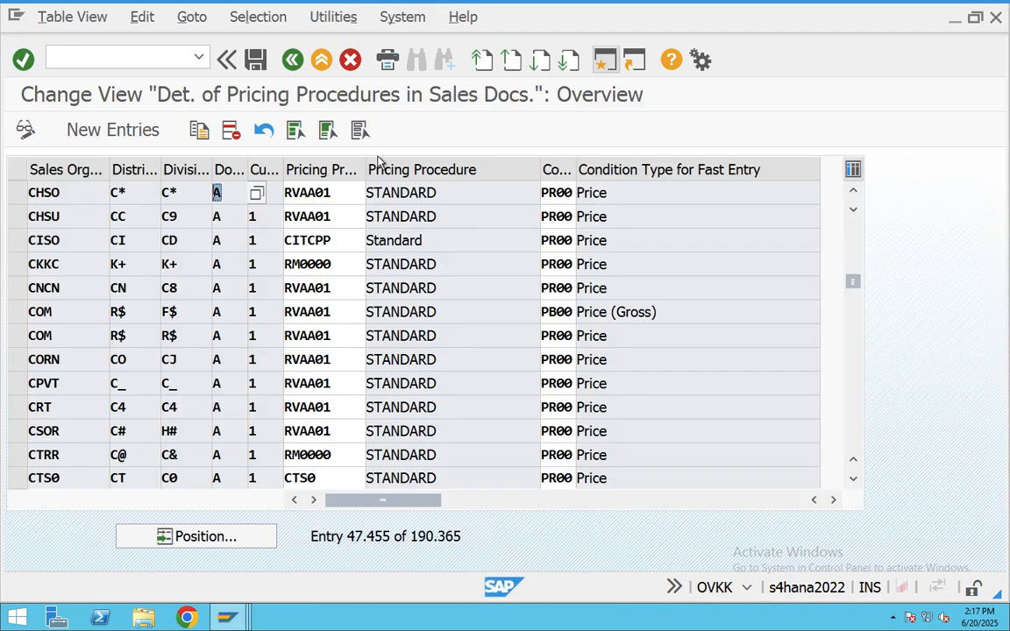
{"action": "left_click", "coordinate": [321, 59]}
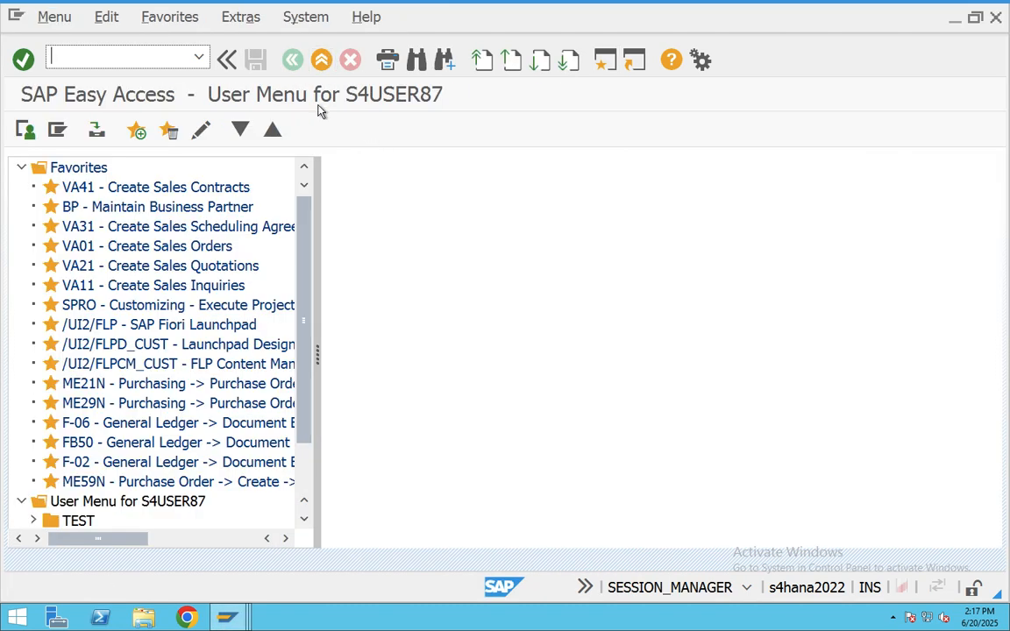
- Start a VA01 Consignment Pick-up of order type KA for sales organisation CHSO
{"action": "type", "text": "VA01"}
{"action": "key", "text": "Return"}
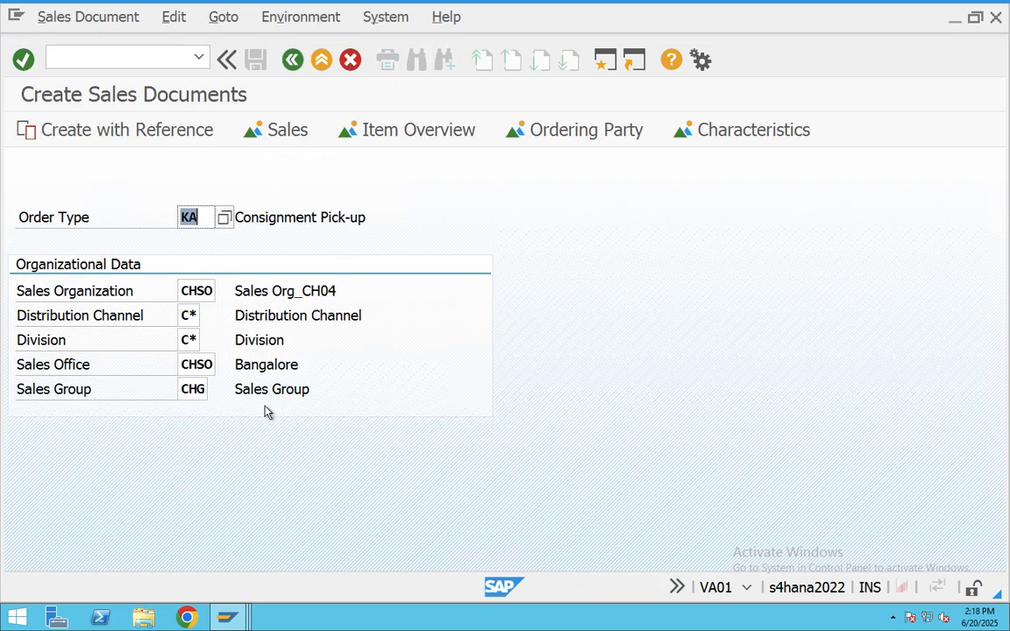
{"action": "key", "text": "Return"}
- Fill sold-to and ship-to party, customer reference, and reference date 20.06.2025
{"action": "left_click", "coordinate": [179, 193]}
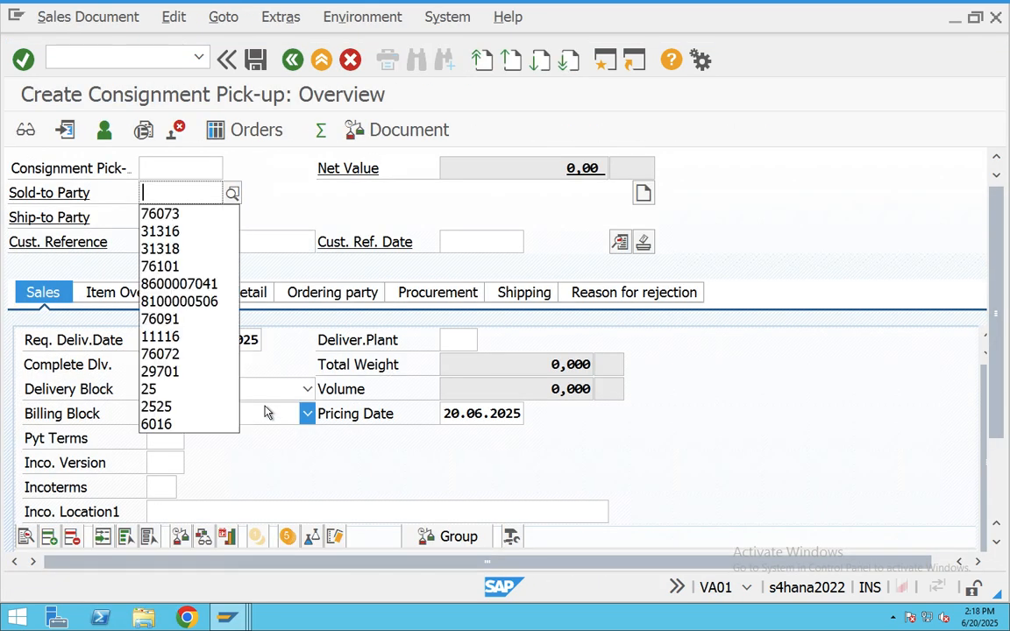
{"action": "left_click", "coordinate": [190, 214]}
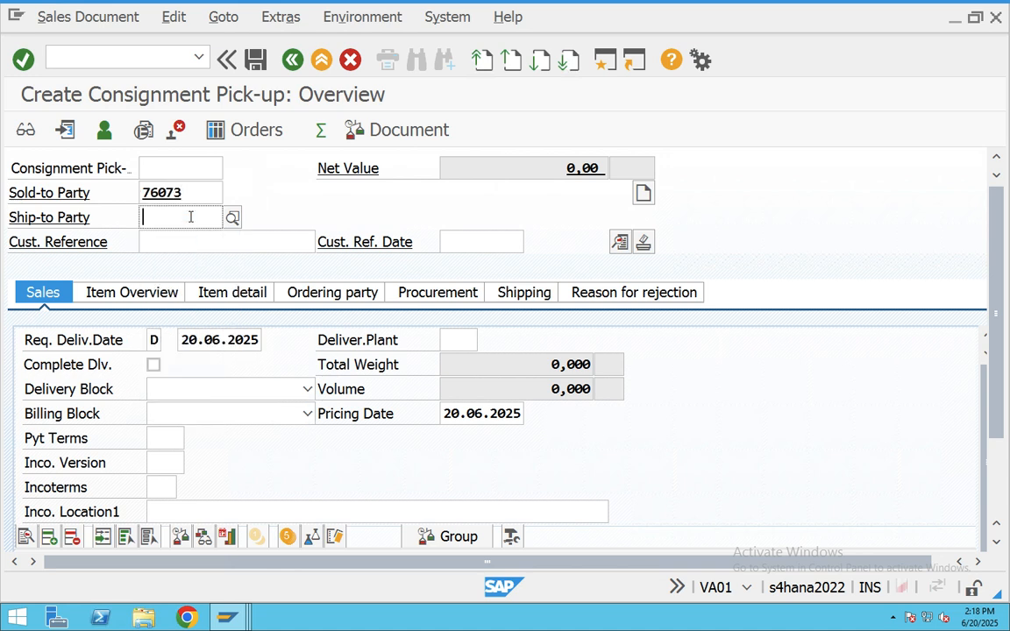
{"action": "left_click", "coordinate": [190, 217]}
{"action": "left_click", "coordinate": [188, 236]}
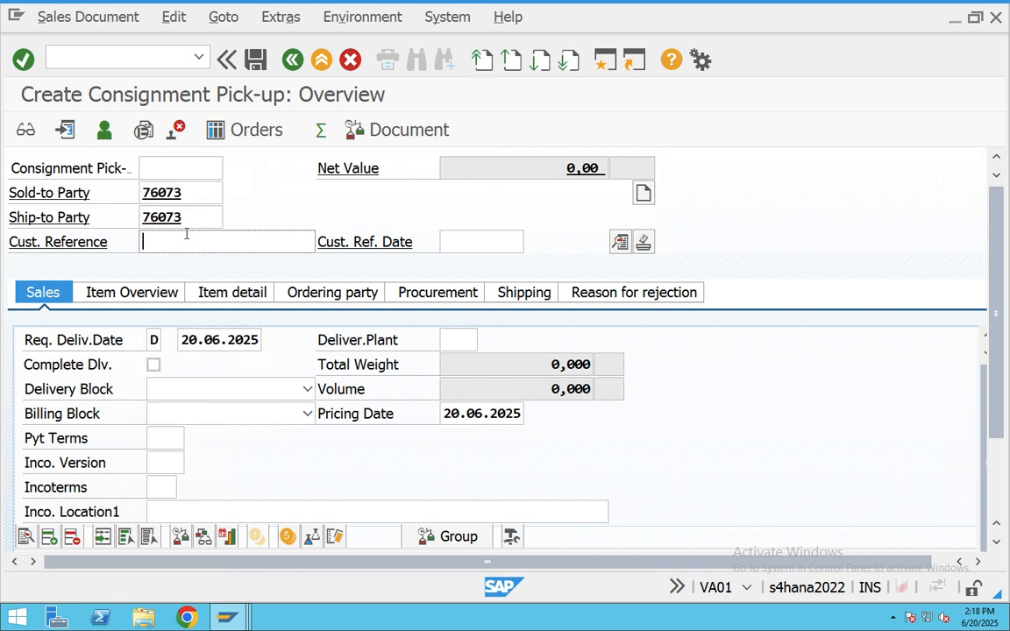
{"action": "left_click", "coordinate": [186, 241]}
{"action": "left_click", "coordinate": [175, 280]}
{"action": "left_click", "coordinate": [474, 239]}
{"action": "left_click", "coordinate": [474, 237]}
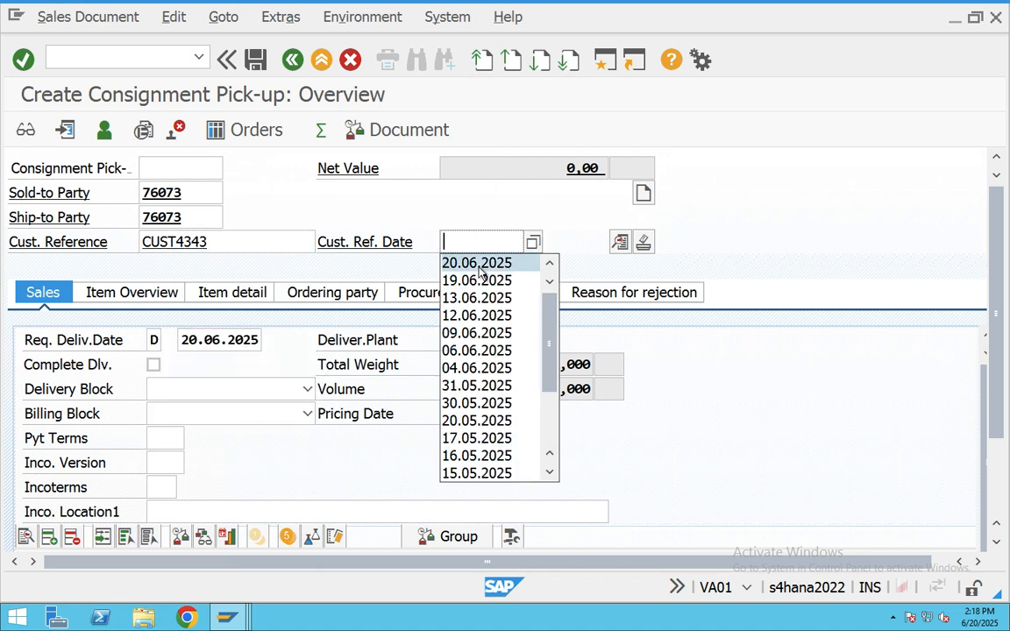
{"action": "left_click", "coordinate": [473, 261]}
- Set payment terms 0001 and Incoterms CFR
{"action": "left_click", "coordinate": [166, 443]}
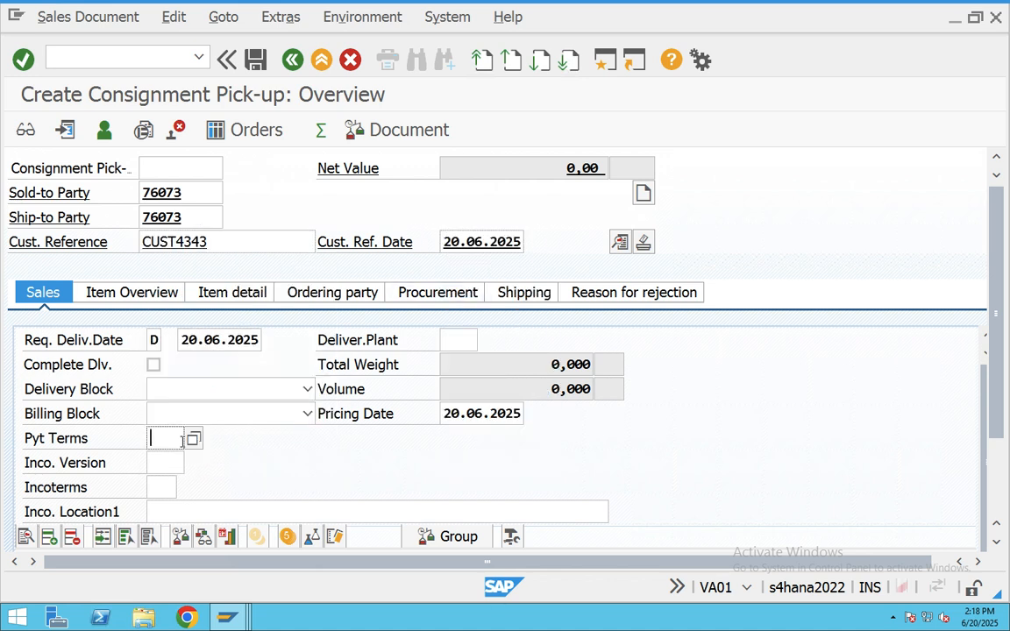
{"action": "left_click", "coordinate": [197, 438]}
{"action": "left_click", "coordinate": [178, 439]}
{"action": "left_click", "coordinate": [194, 441]}
{"action": "double_click", "coordinate": [270, 197]}
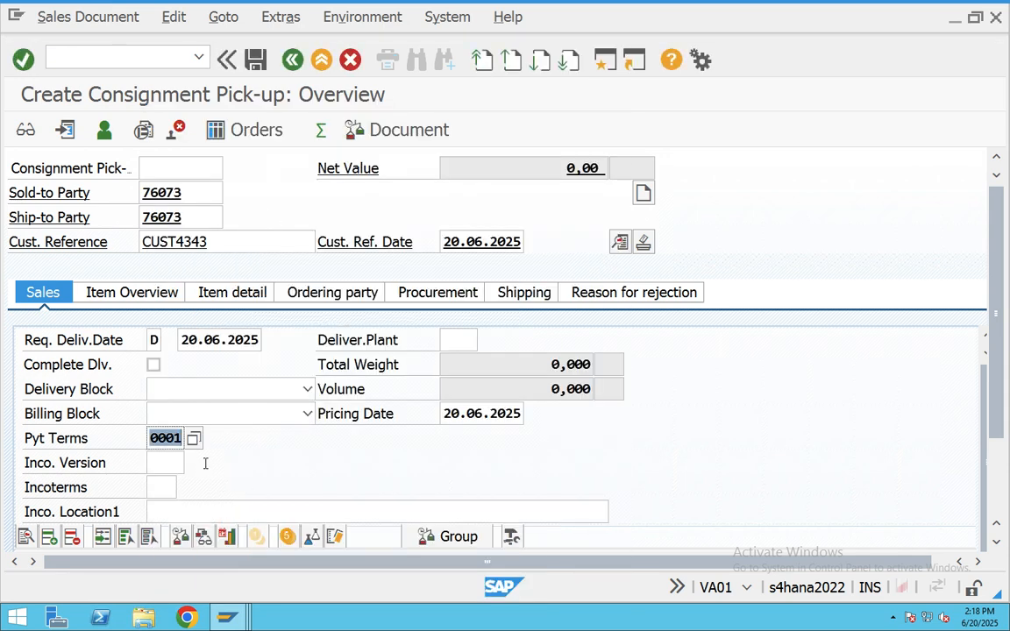
{"action": "scroll", "coordinate": [205, 463], "scroll_direction": "down", "scroll_amount": 1}
{"action": "left_click", "coordinate": [159, 415]}
{"action": "left_click", "coordinate": [187, 413]}
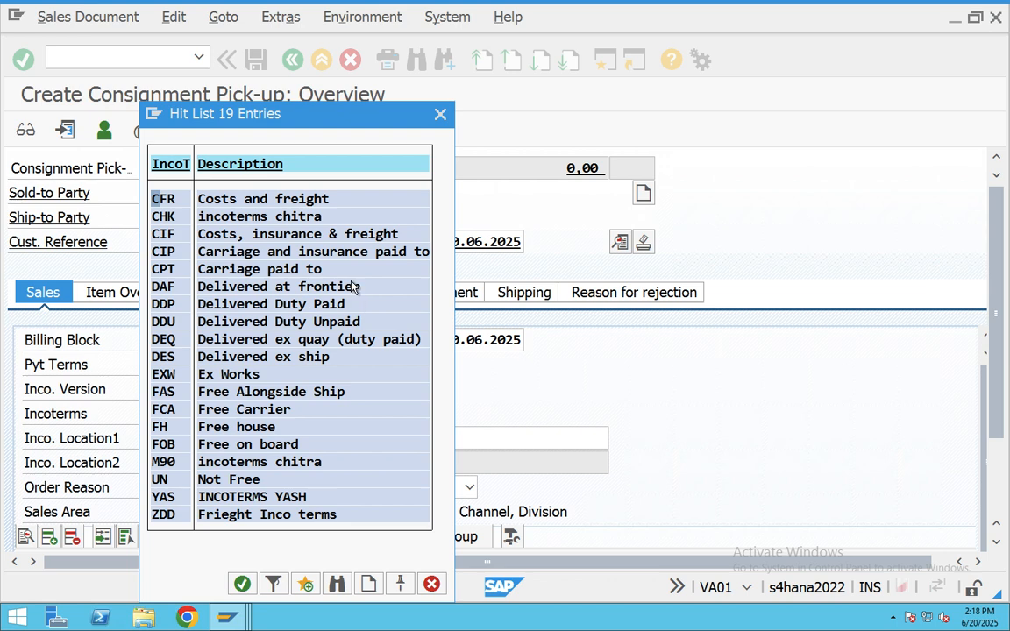
{"action": "double_click", "coordinate": [265, 201]}
{"action": "scroll", "coordinate": [276, 419], "scroll_direction": "down", "scroll_amount": 3}
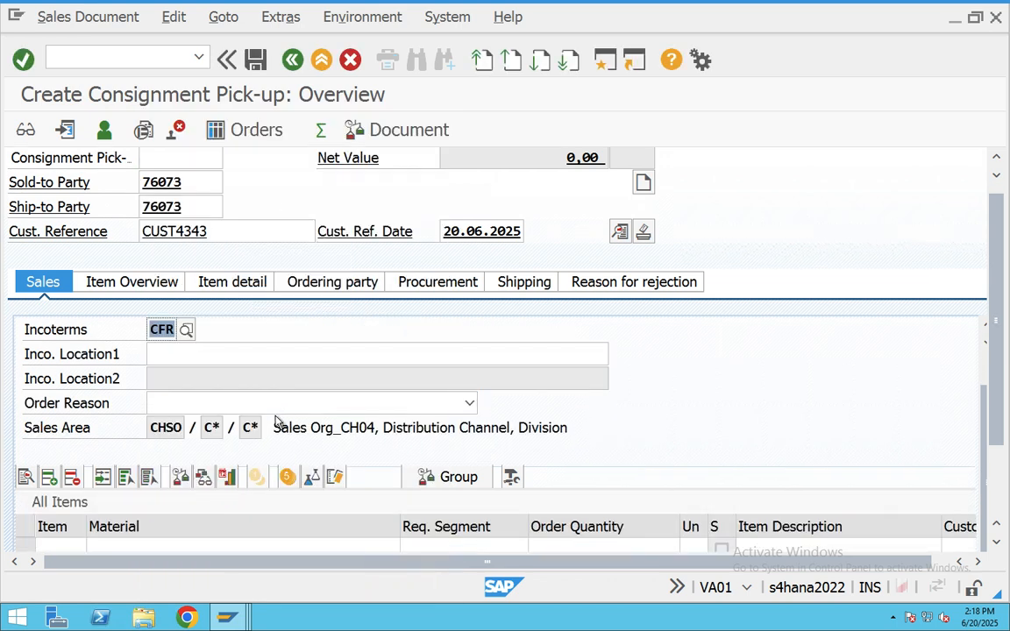
- Add item 700266 with quantity 60, plant CHAB and amount 1000
{"action": "left_click", "coordinate": [148, 516]}
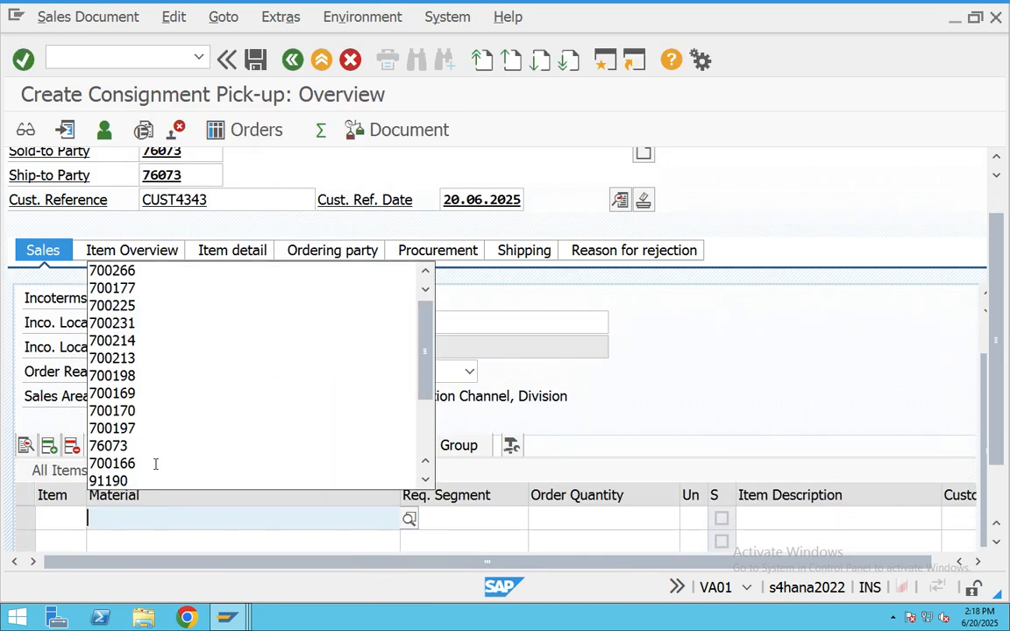
{"action": "left_click", "coordinate": [131, 268]}
{"action": "left_click", "coordinate": [624, 514]}
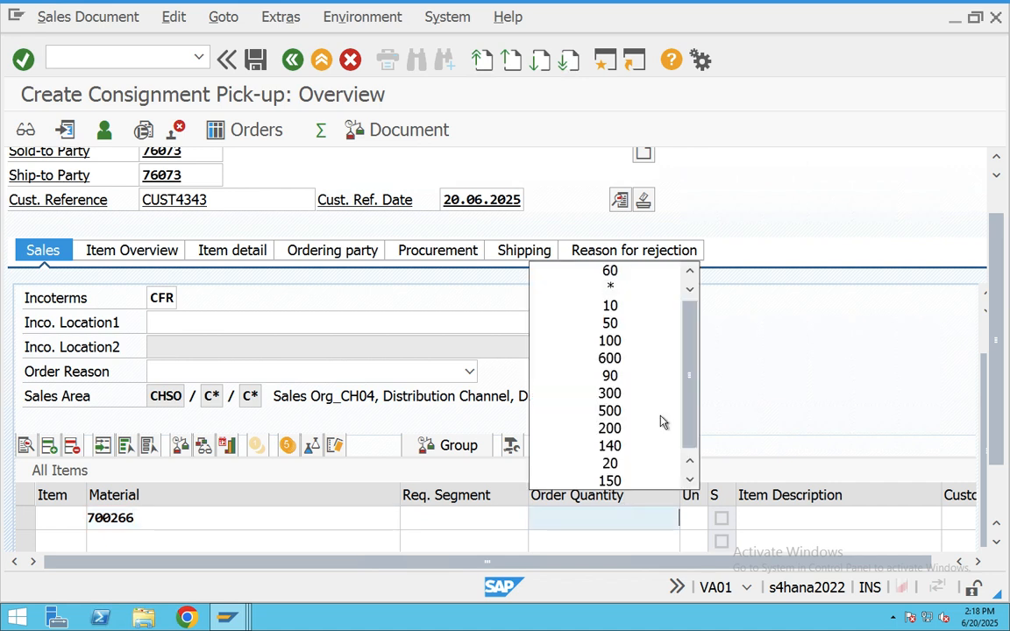
{"action": "left_click", "coordinate": [640, 271]}
{"action": "key", "text": "Tab"}
{"action": "key", "text": "Tab"}
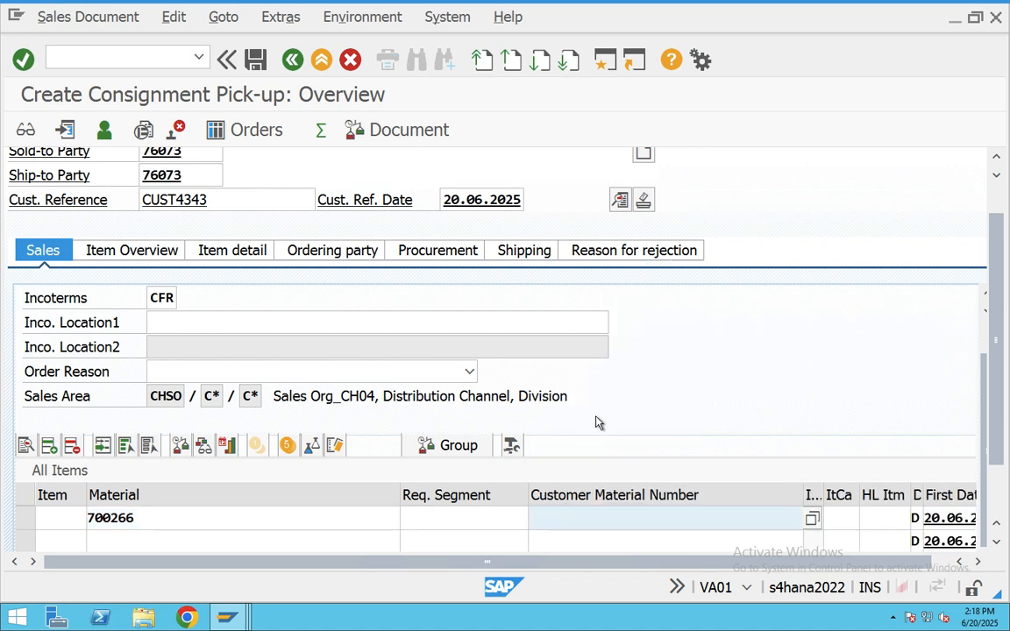
{"action": "key", "text": "Tab"}
{"action": "key", "text": "Tab"}
{"action": "key", "text": "Tab"}
{"action": "key", "text": "Tab"}
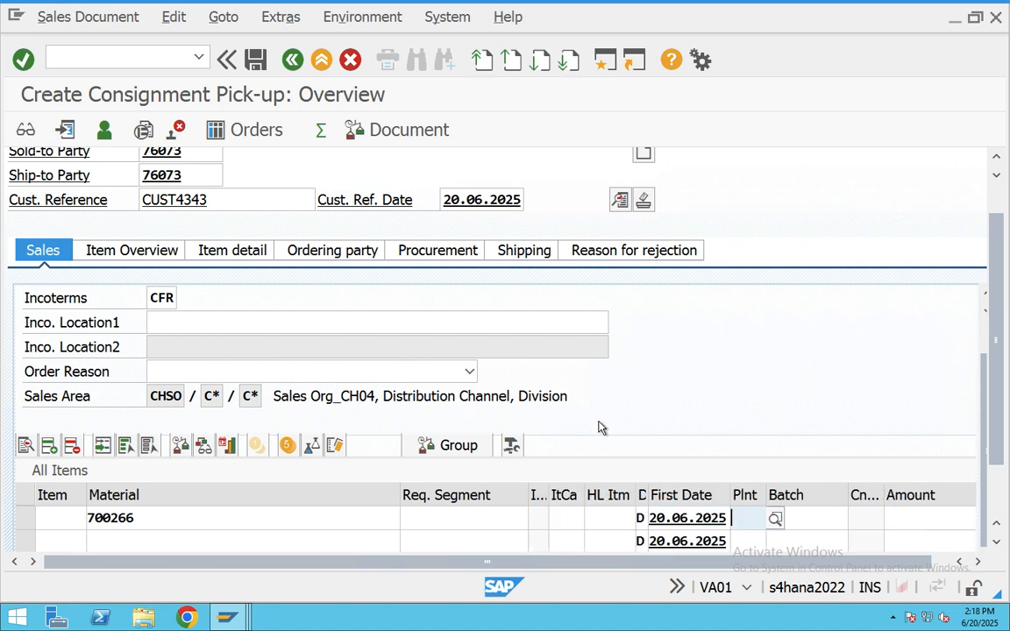
{"action": "key", "text": "Tab"}
{"action": "left_click", "coordinate": [758, 357]}
{"action": "key", "text": "Tab"}
{"action": "key", "text": "Tab"}
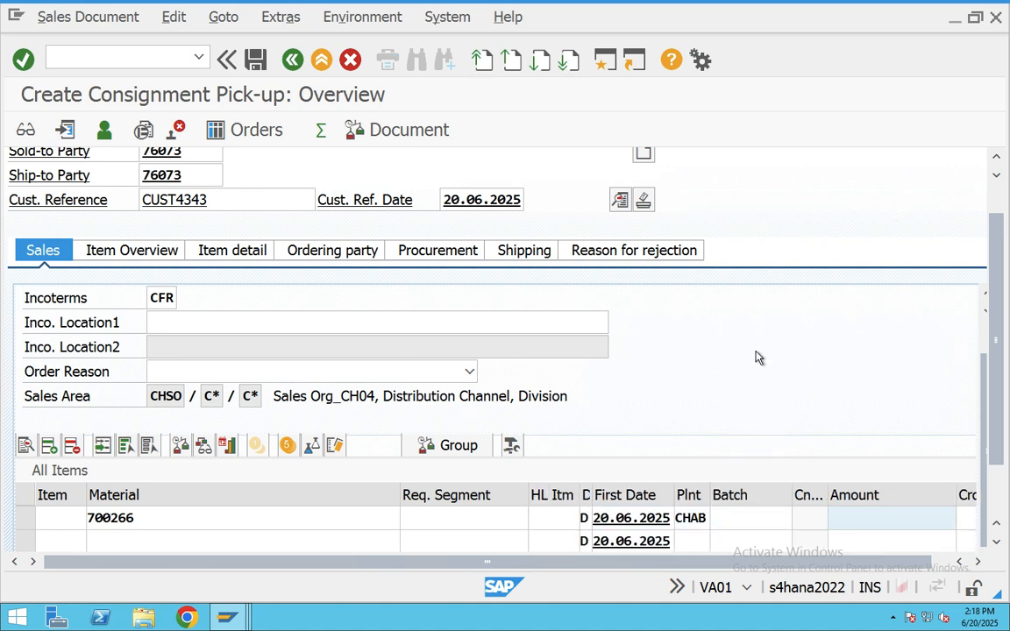
{"action": "left_click", "coordinate": [942, 517]}
{"action": "left_click", "coordinate": [896, 289]}
{"action": "key", "text": "Return"}
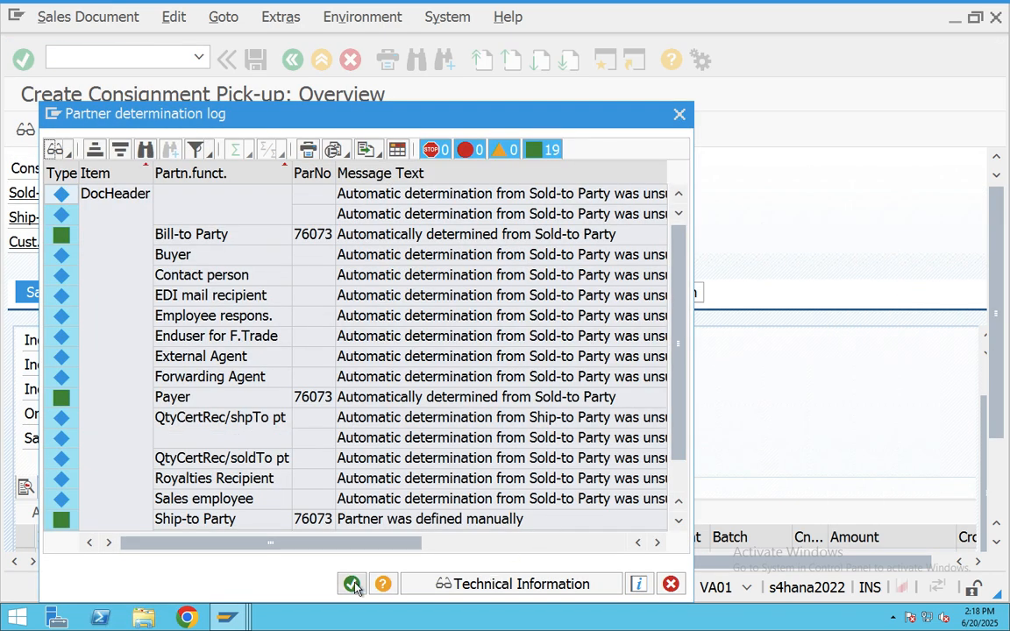
- Confirm incoterm location hyd and acknowledge the freight redetermination notice
{"action": "left_click", "coordinate": [352, 584]}
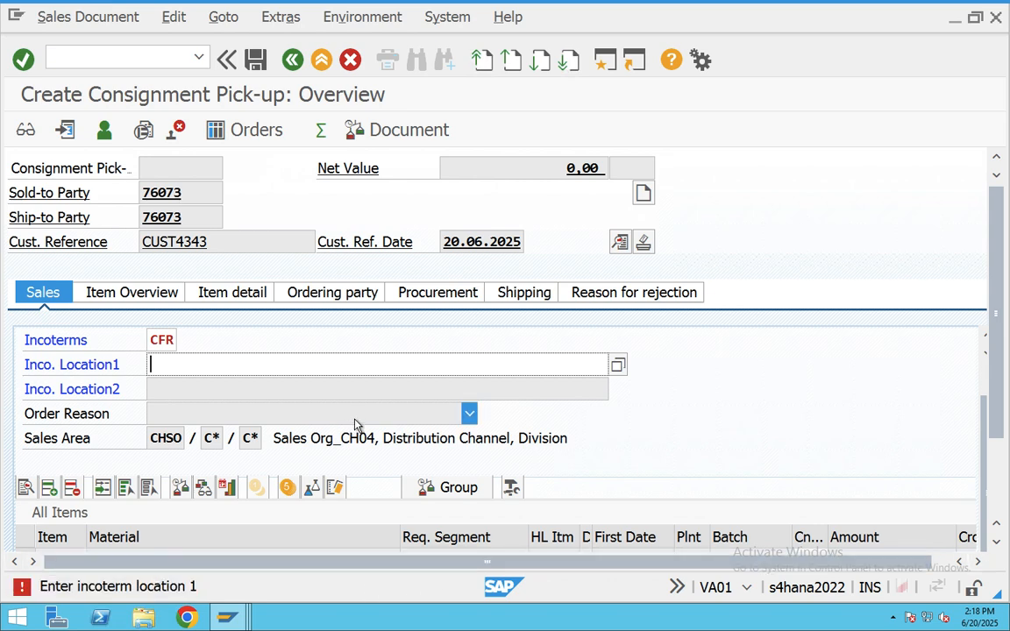
{"action": "key", "text": "Return"}
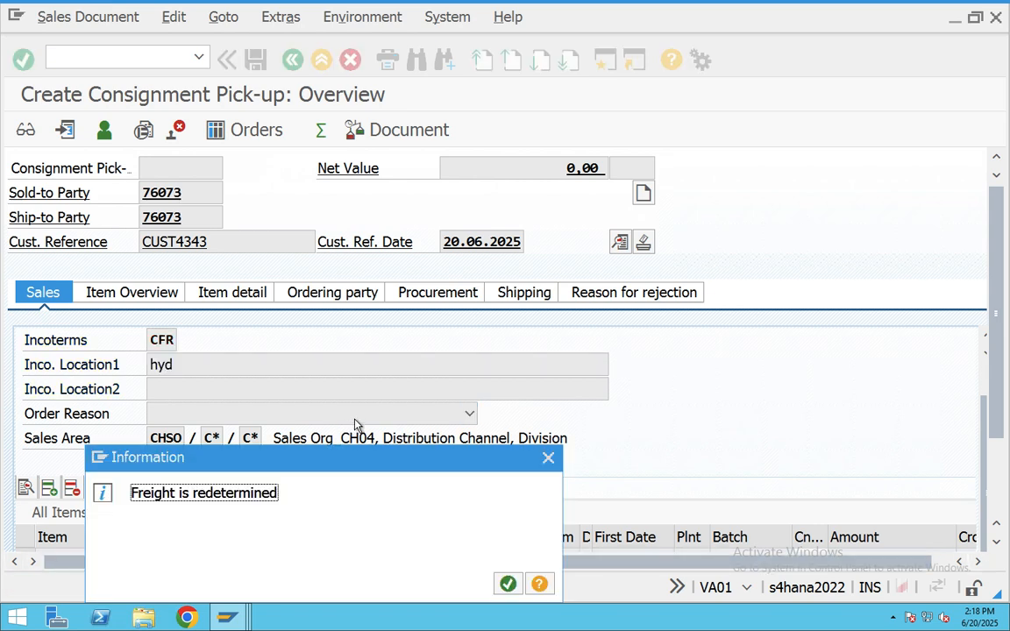
{"action": "left_click", "coordinate": [506, 580]}
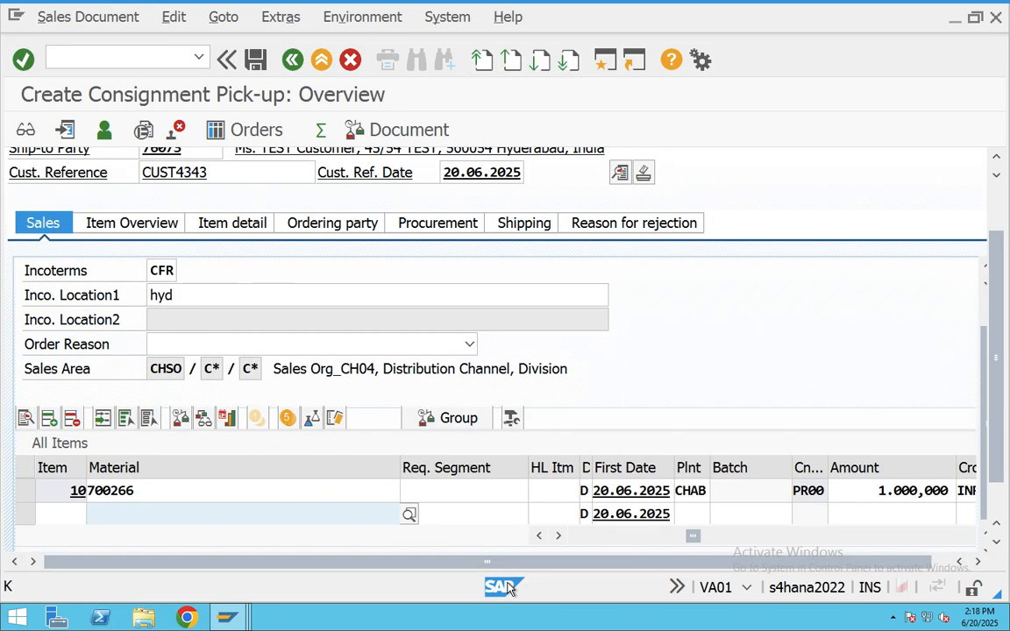
{"action": "scroll", "coordinate": [374, 403], "scroll_direction": "up", "scroll_amount": 5}
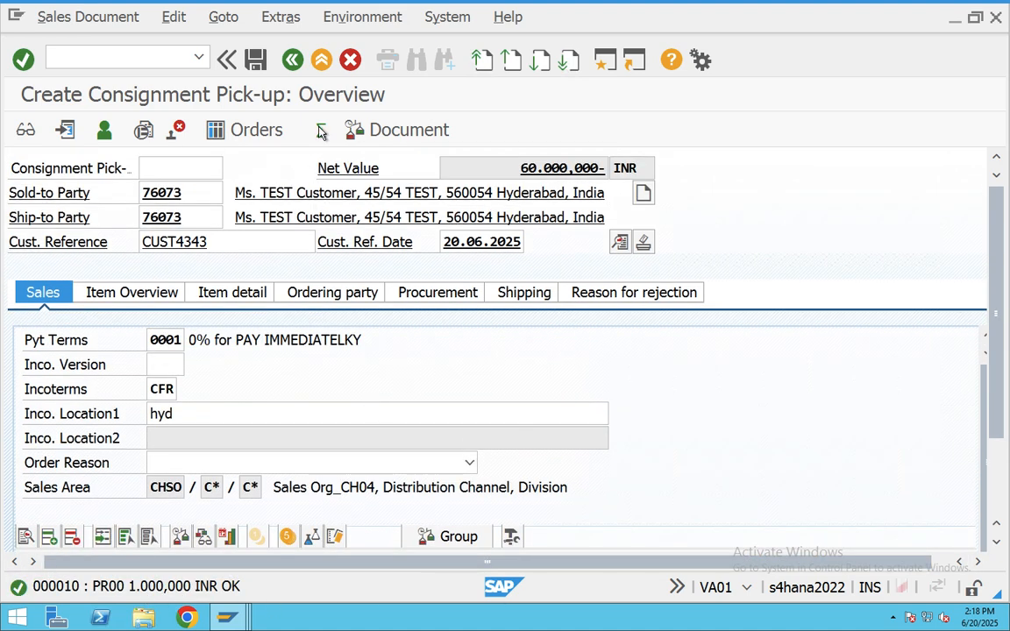
- Check the incompletion log for the pick-up's missing data
{"action": "left_click", "coordinate": [174, 17]}
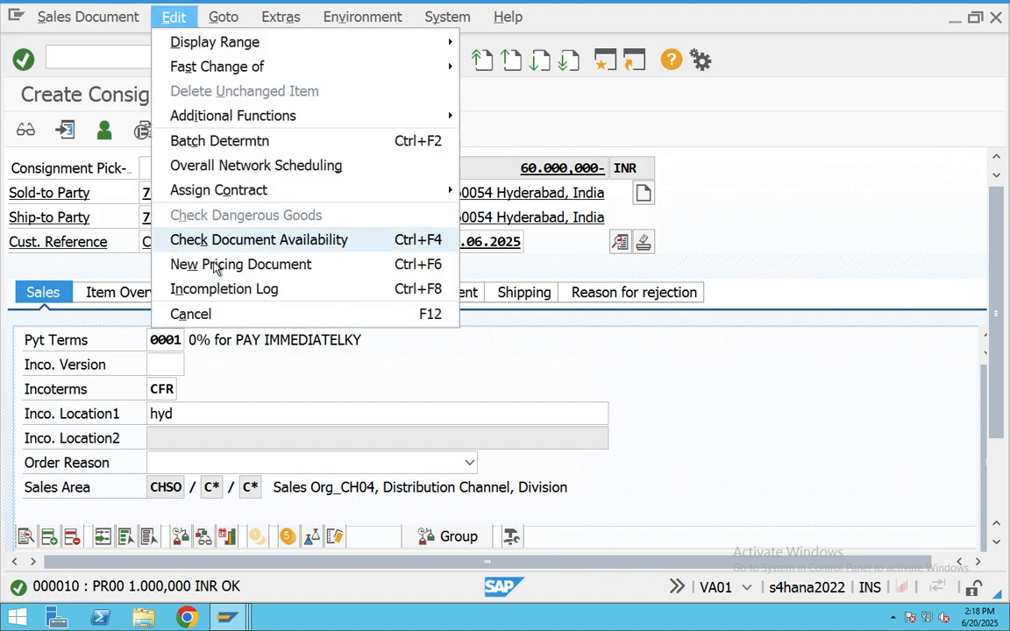
{"action": "left_click", "coordinate": [267, 290]}
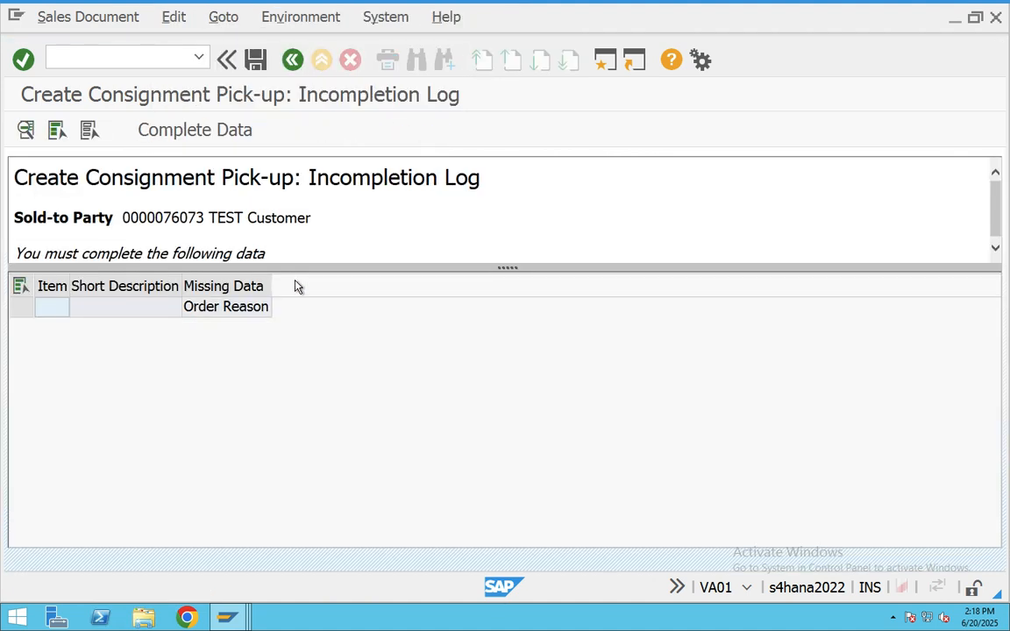
{"action": "left_click", "coordinate": [291, 65]}
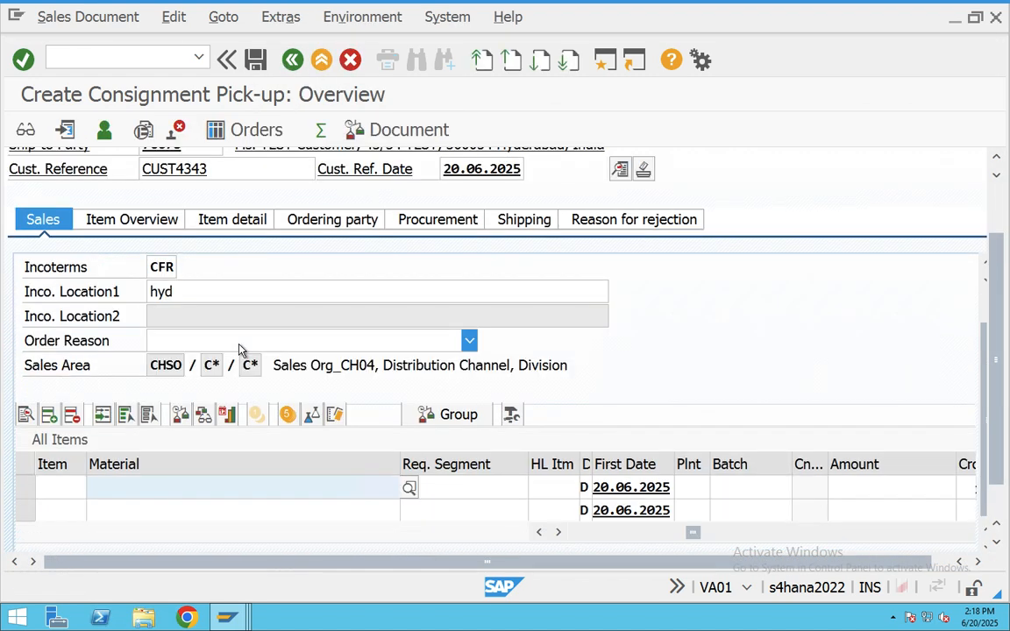
- Set the order reason to 104 Material ruined
{"action": "left_click", "coordinate": [235, 346]}
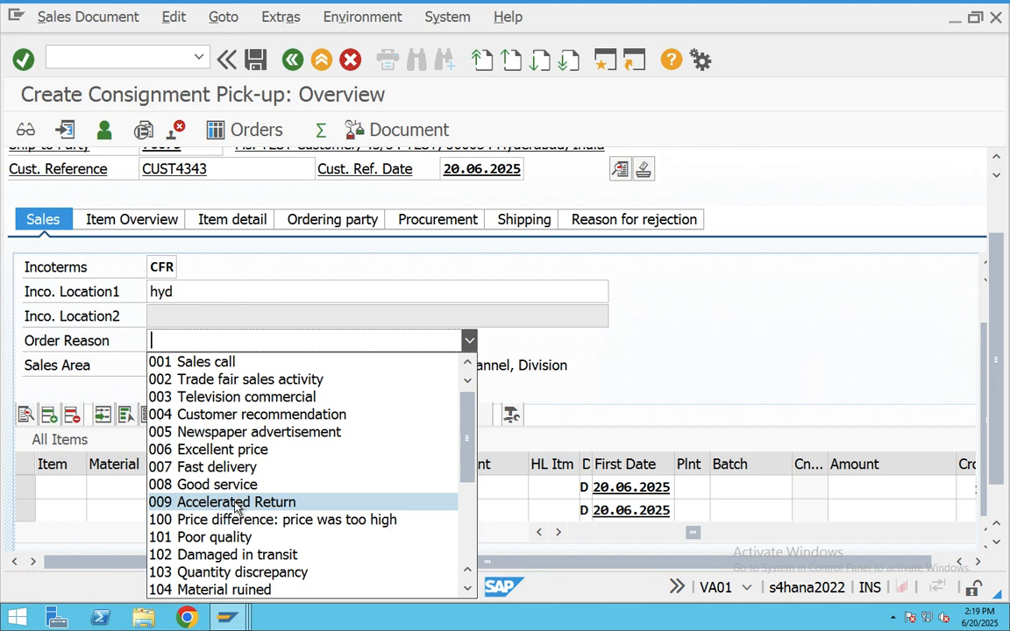
{"action": "scroll", "coordinate": [235, 509], "scroll_direction": "down", "scroll_amount": 4}
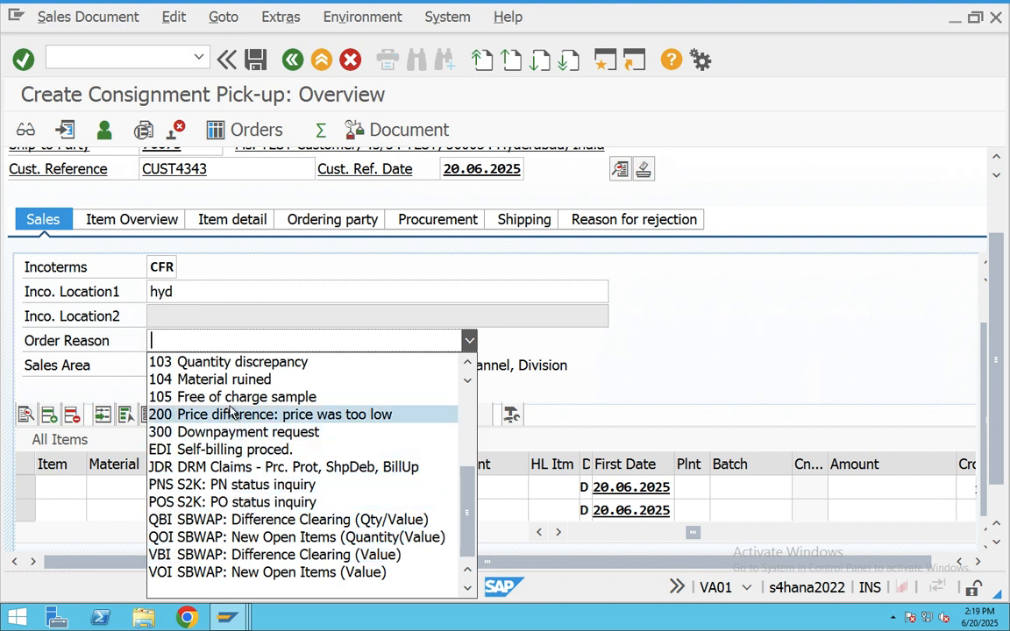
{"action": "scroll", "coordinate": [237, 421], "scroll_direction": "up", "scroll_amount": 1}
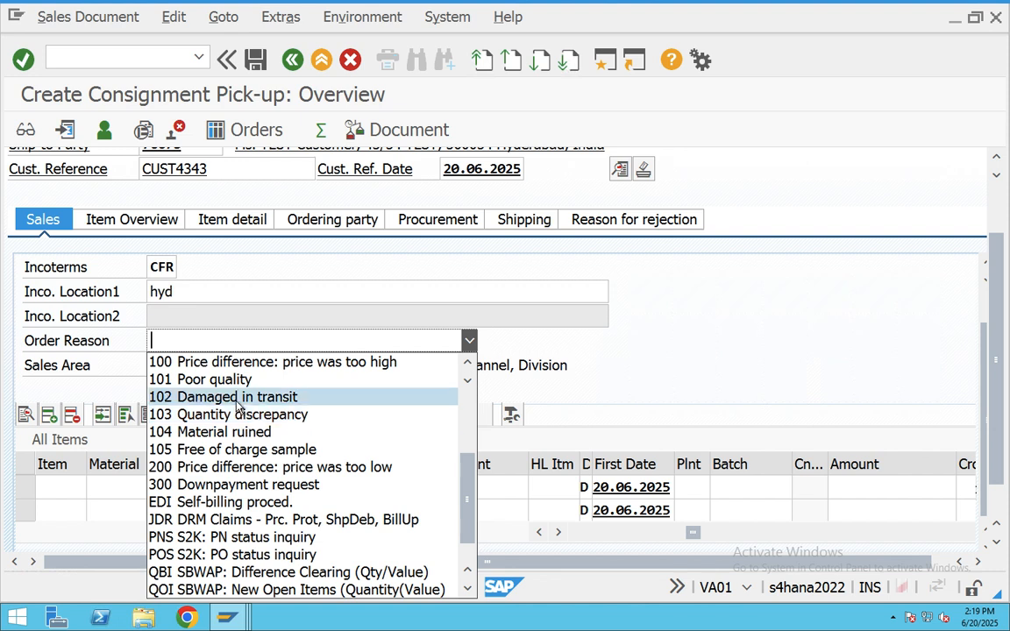
{"action": "scroll", "coordinate": [237, 406], "scroll_direction": "up", "scroll_amount": 1}
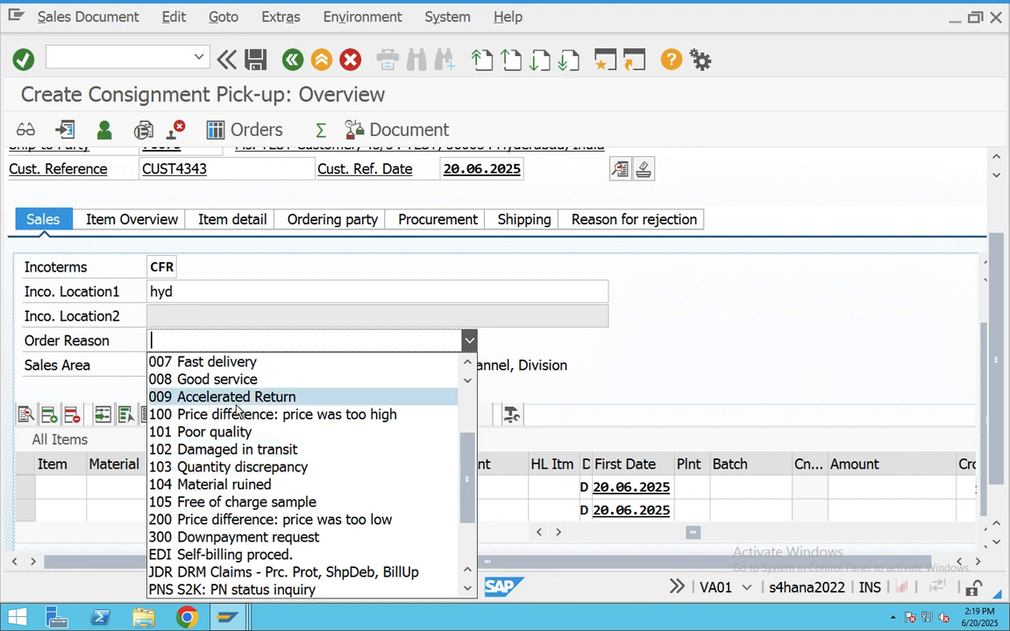
{"action": "scroll", "coordinate": [236, 406], "scroll_direction": "up", "scroll_amount": 1}
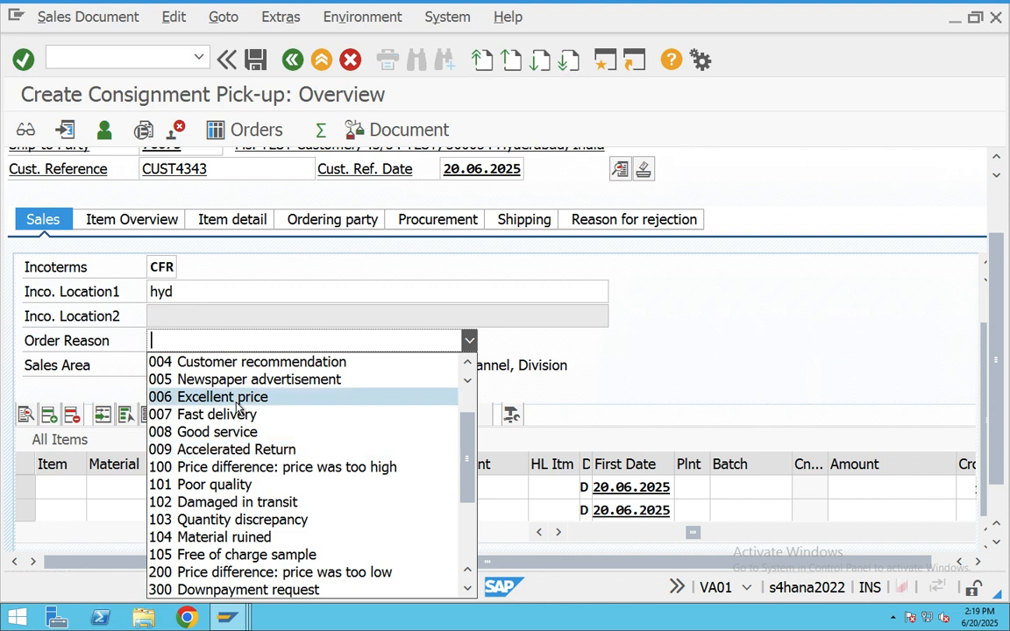
{"action": "scroll", "coordinate": [237, 430], "scroll_direction": "up", "scroll_amount": 1}
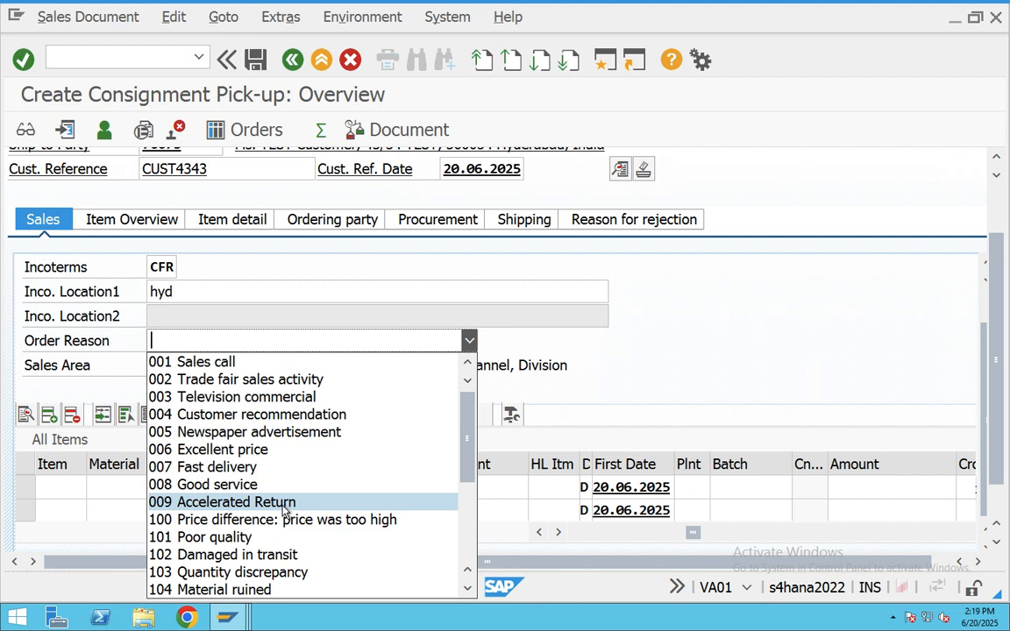
{"action": "scroll", "coordinate": [283, 511], "scroll_direction": "down", "scroll_amount": 1}
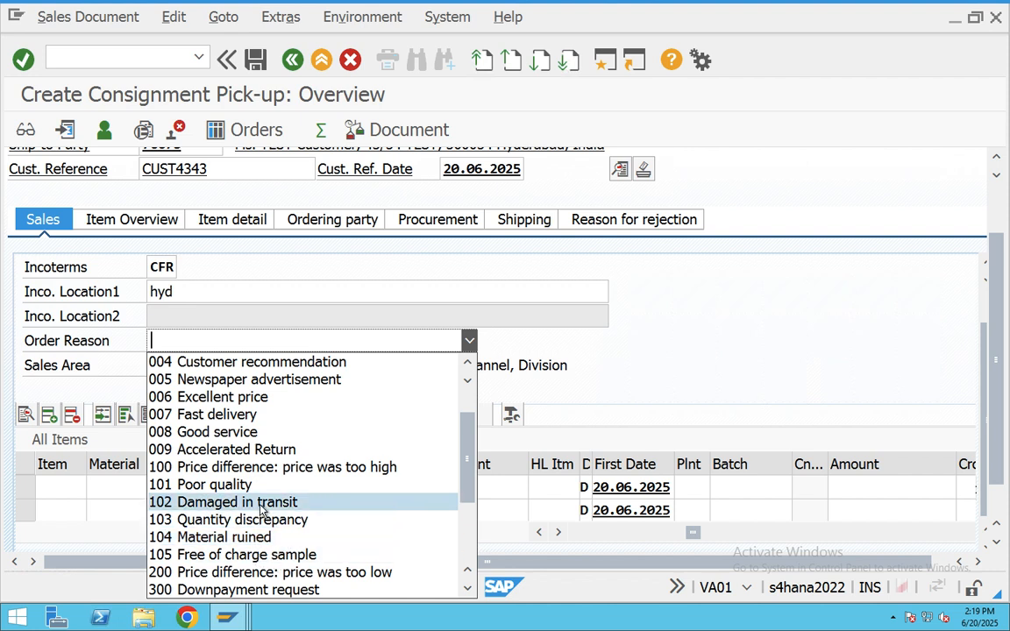
{"action": "scroll", "coordinate": [261, 511], "scroll_direction": "down", "scroll_amount": 2}
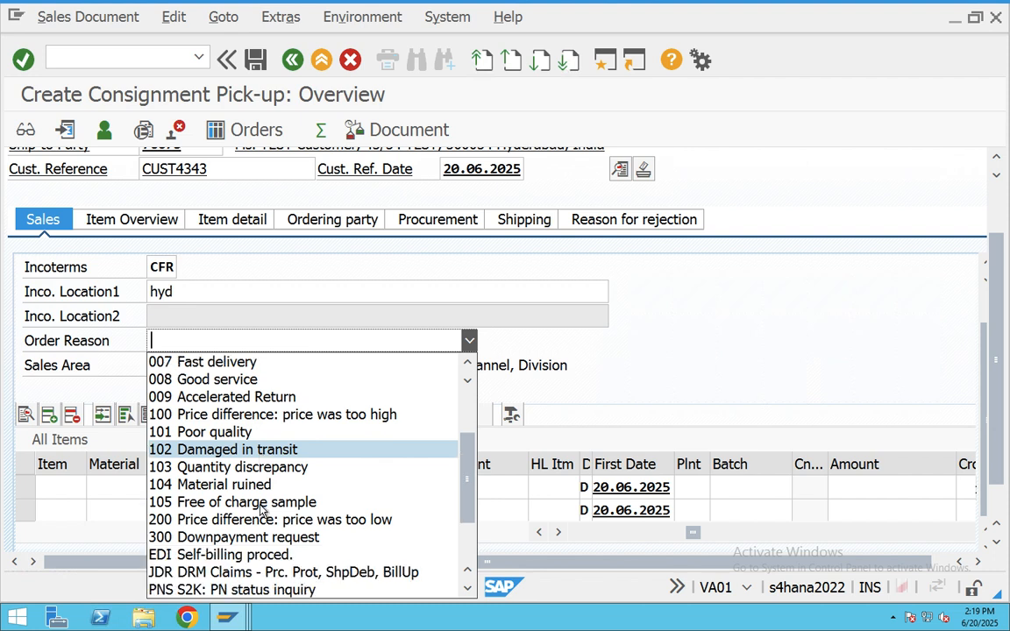
{"action": "scroll", "coordinate": [261, 511], "scroll_direction": "down", "scroll_amount": 1}
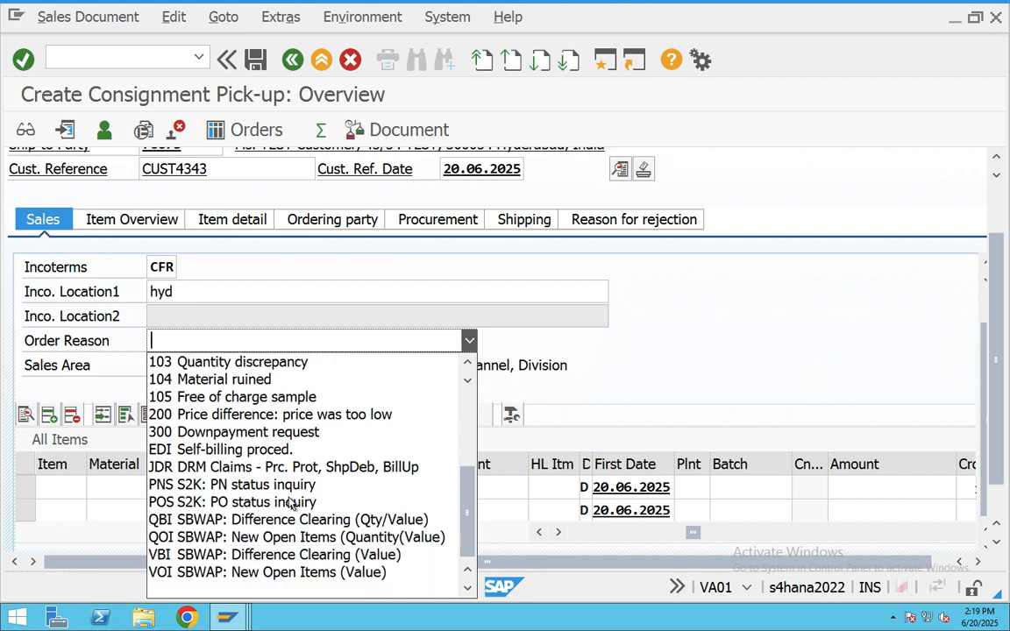
{"action": "scroll", "coordinate": [263, 507], "scroll_direction": "up", "scroll_amount": 1}
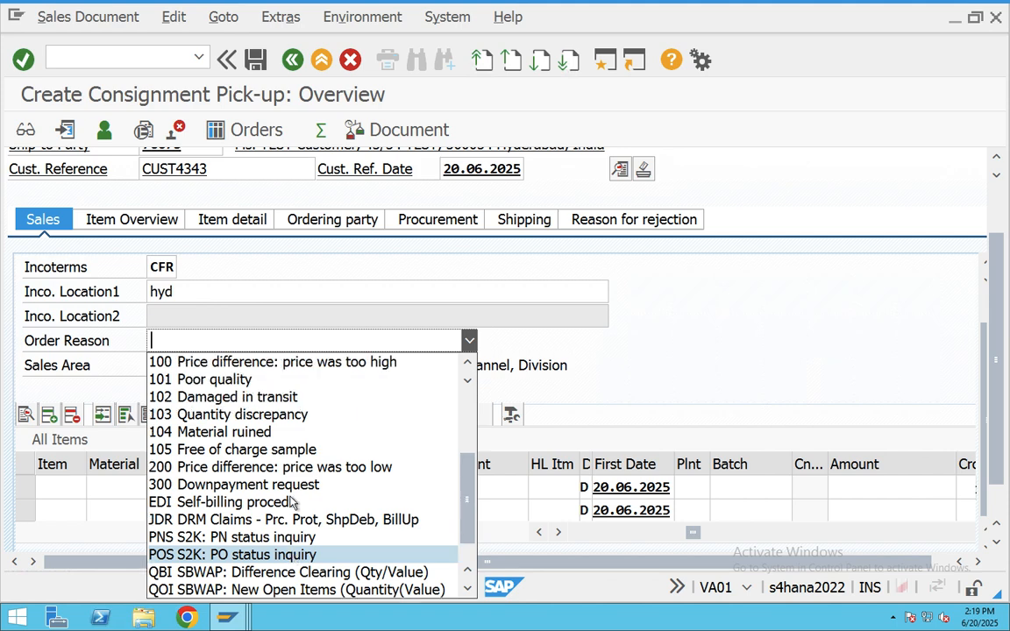
{"action": "left_click", "coordinate": [271, 432]}
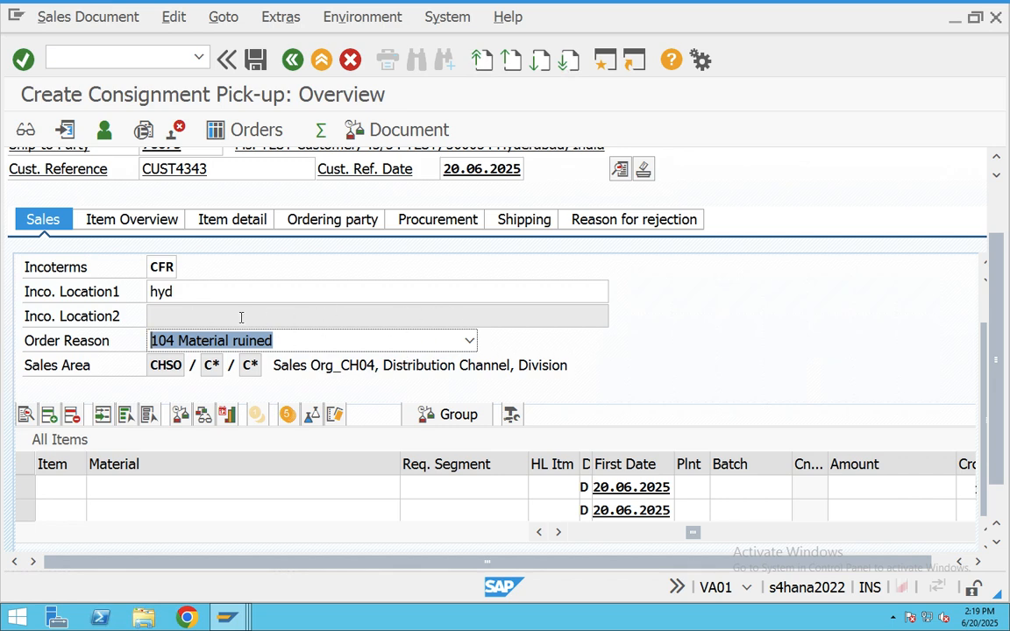
{"action": "scroll", "coordinate": [220, 322], "scroll_direction": "up", "scroll_amount": 5}
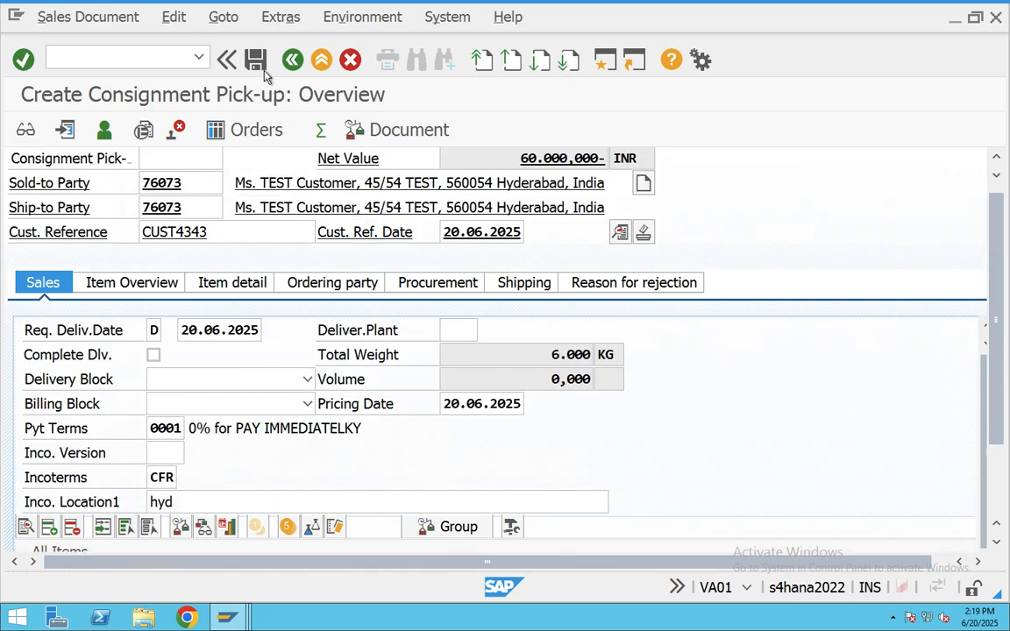
- Save the pick-up and copy the V1311 save confirmation text from its long text
{"action": "left_click", "coordinate": [255, 59]}
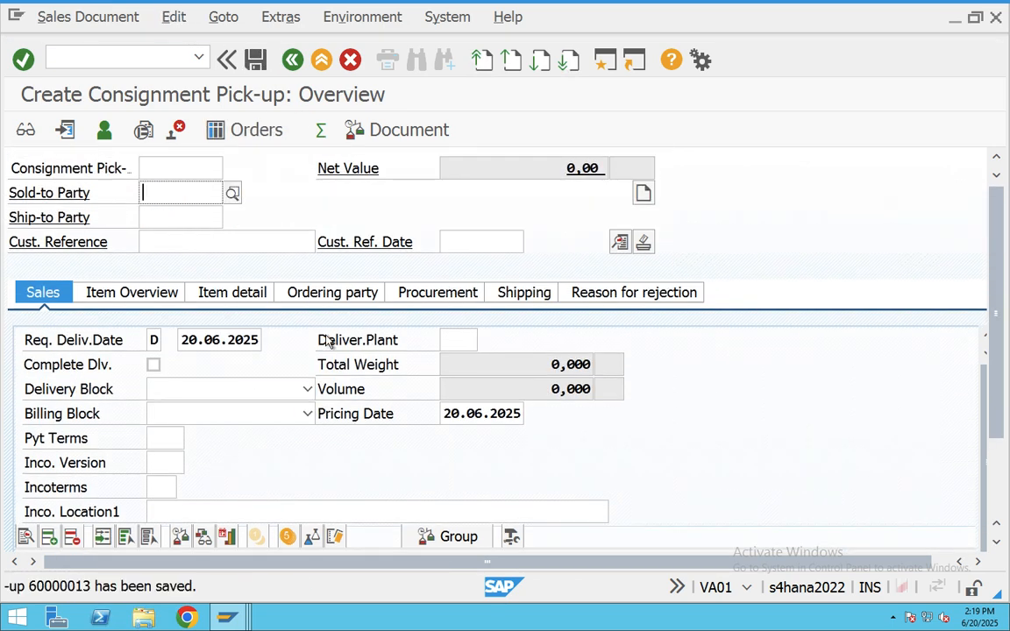
{"action": "left_click", "coordinate": [201, 589]}
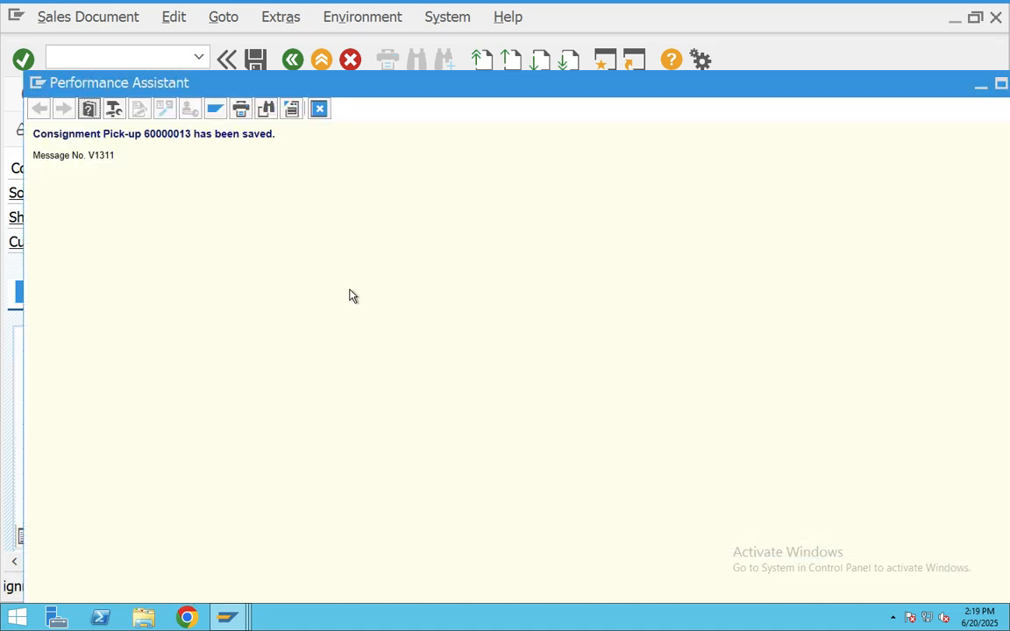
{"action": "left_click_drag", "start_coordinate": [192, 134], "coordinate": [67, 135]}
{"action": "key", "text": "super+c"}
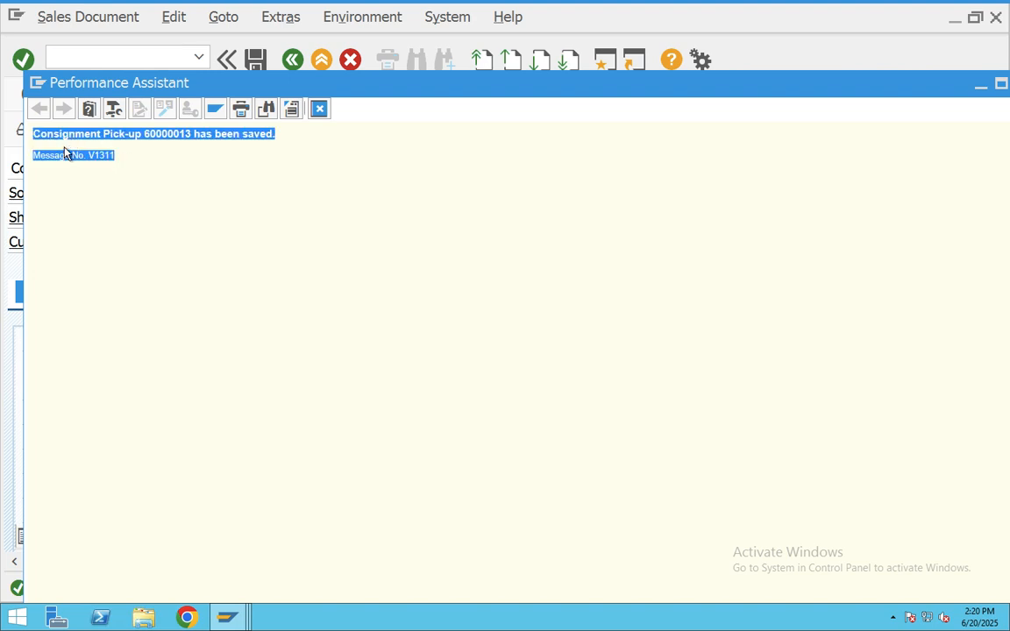
{"action": "key", "text": "super+Tab"}
{"action": "key", "text": "super+Tab"}
{"action": "key", "text": "super+Tab"}
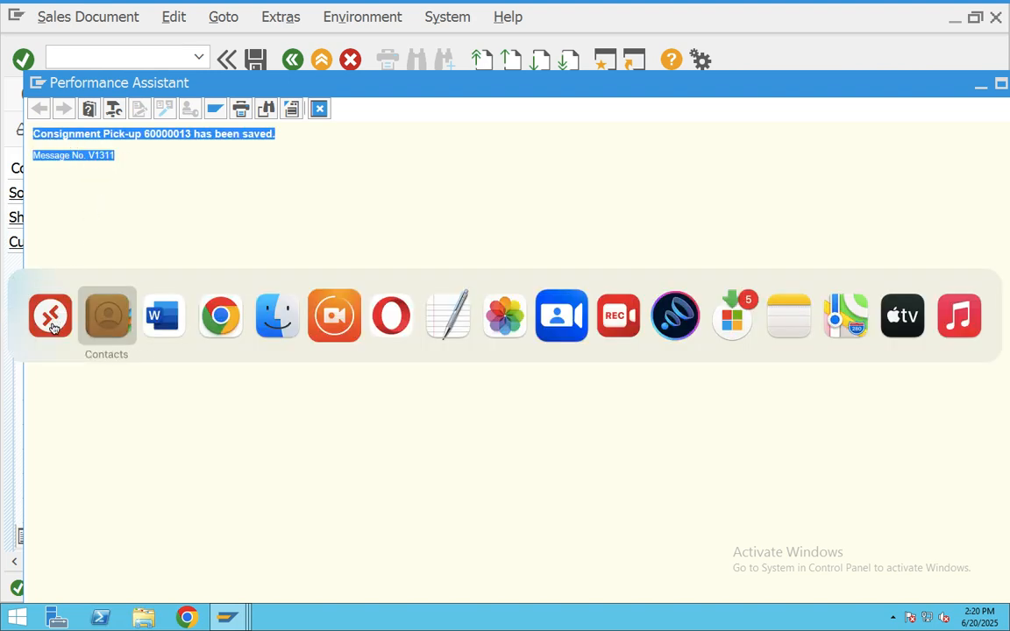
{"action": "key", "text": "super+Tab"}
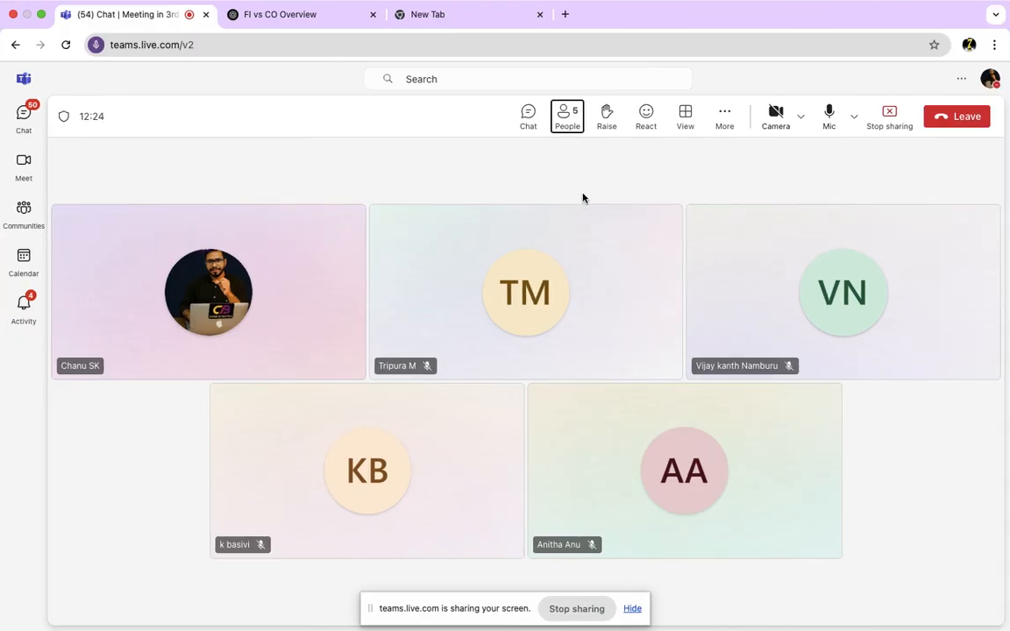
- Paste the V1311 pick-up saved message into the Teams meeting chat and send it
{"action": "left_click", "coordinate": [531, 123]}
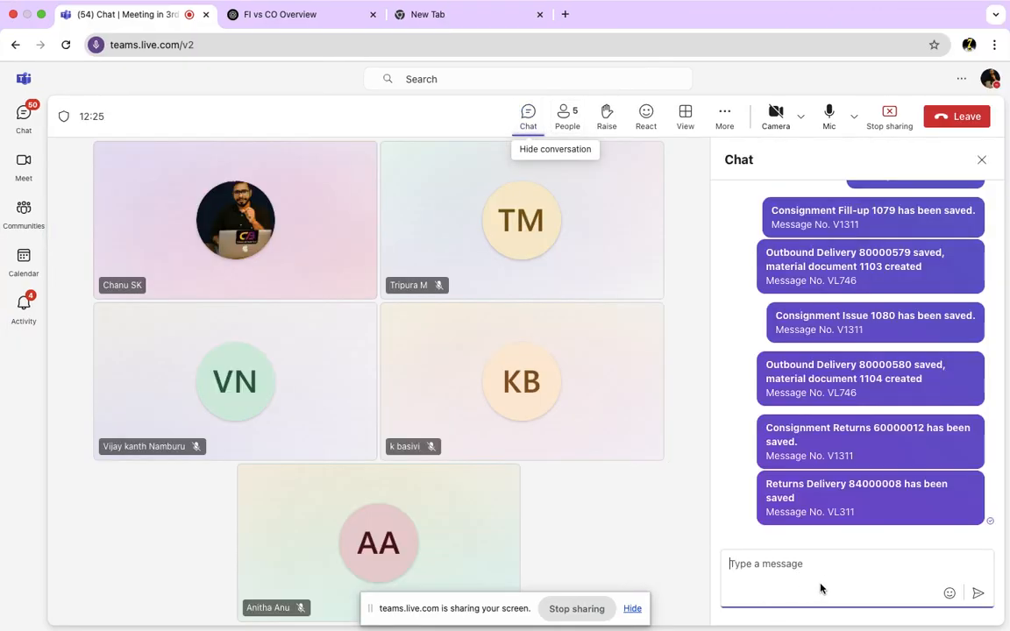
{"action": "key", "text": "super+v"}
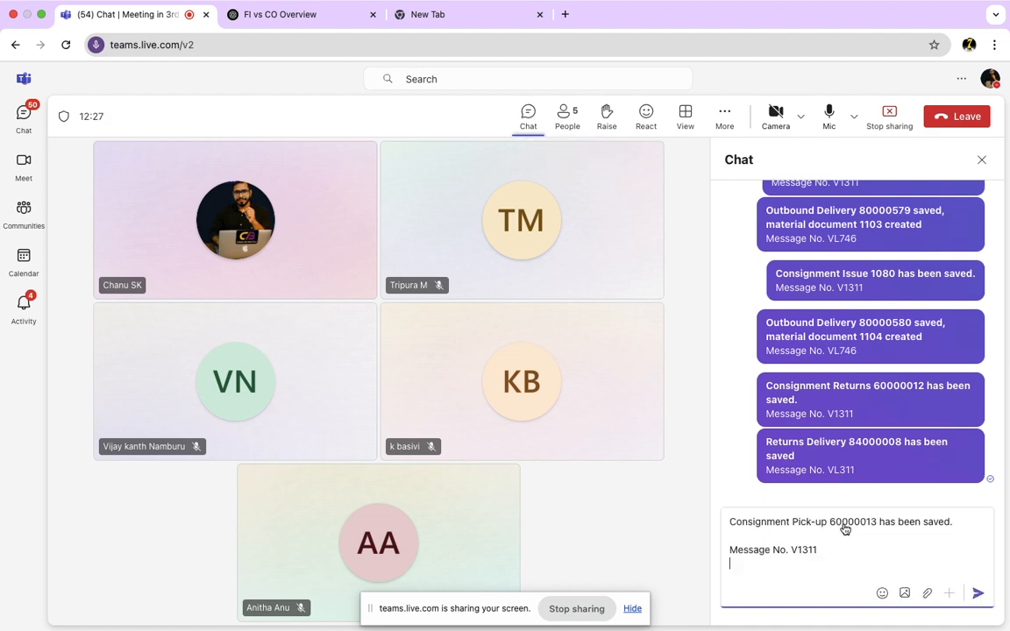
{"action": "key", "text": "Return"}
{"action": "key", "text": "ctrl+Left"}
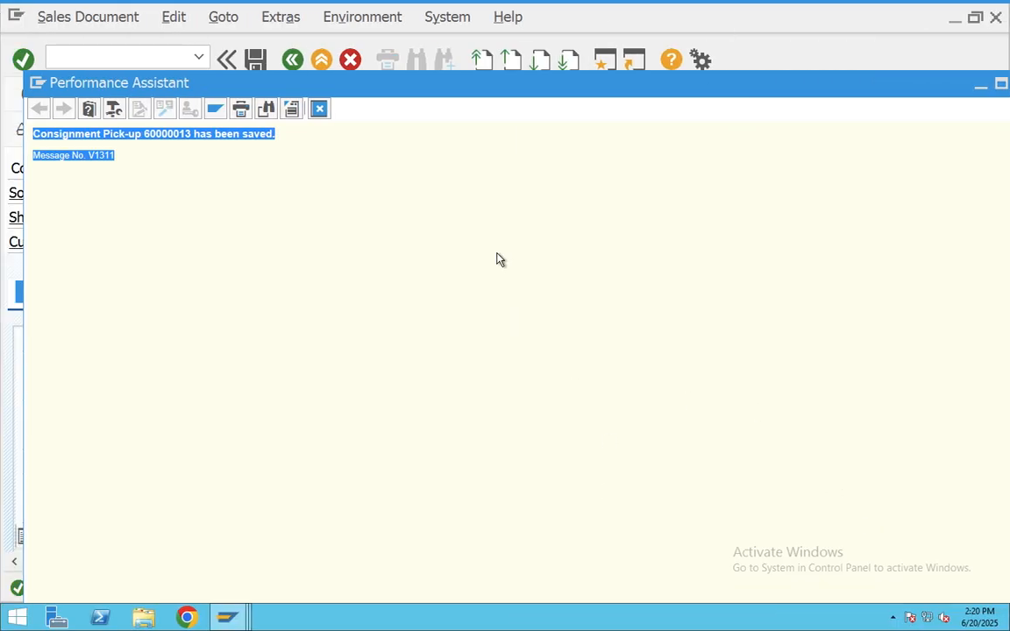
- Create a returns delivery in VL01N from the saved pick-up order
{"action": "left_click", "coordinate": [319, 108]}
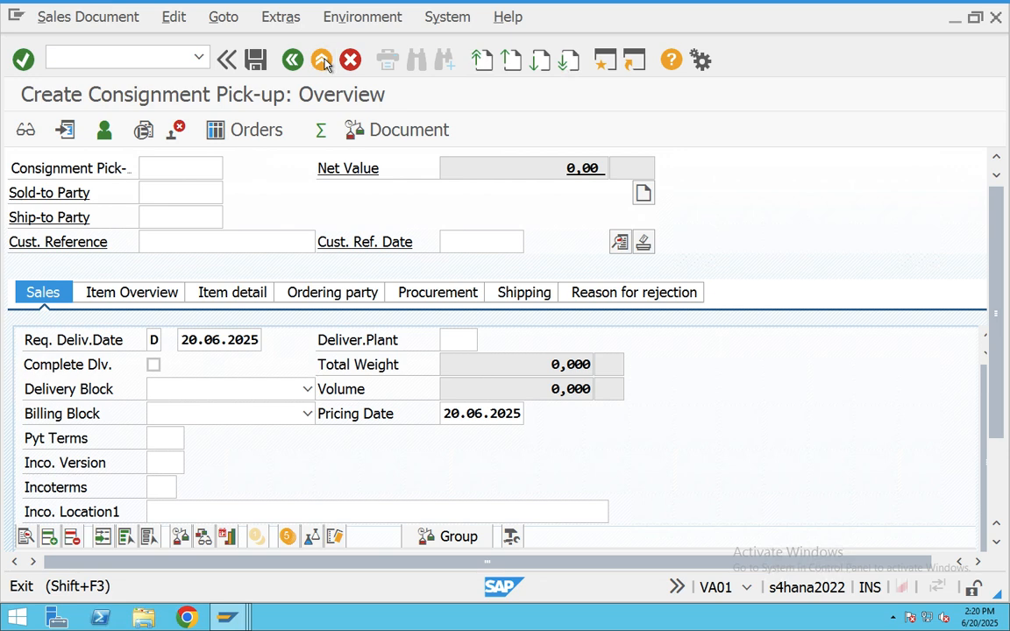
{"action": "left_click", "coordinate": [324, 59]}
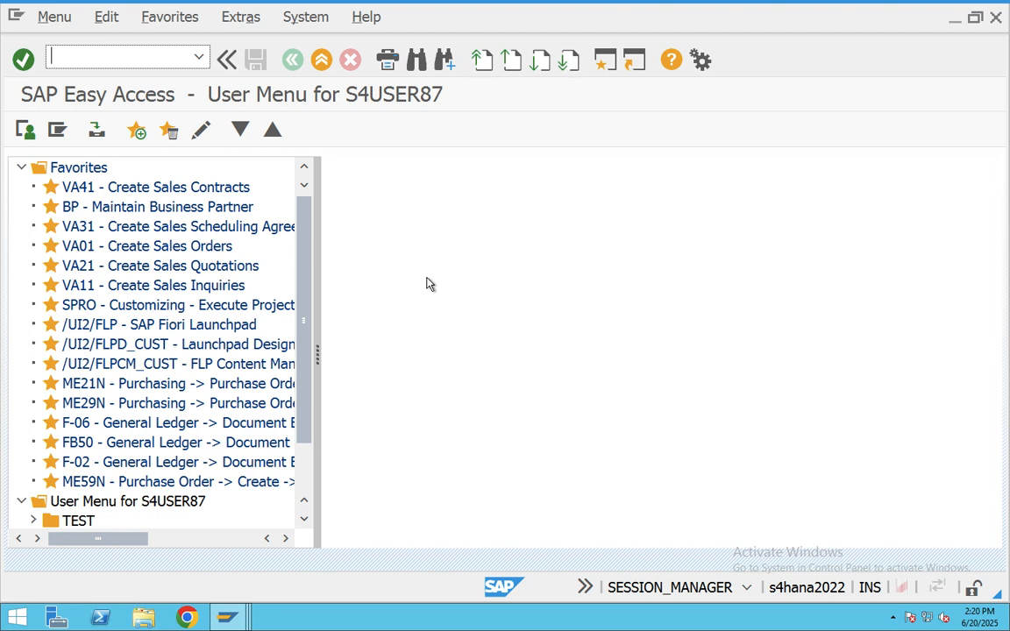
{"action": "type", "text": "vl01n"}
{"action": "key", "text": "Return"}
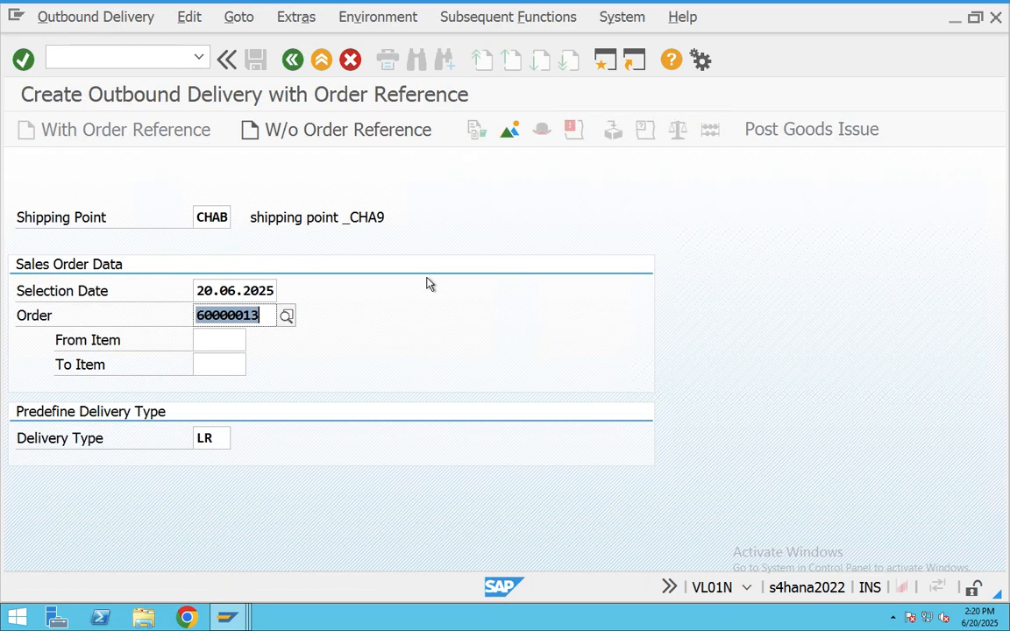
{"action": "key", "text": "Return"}
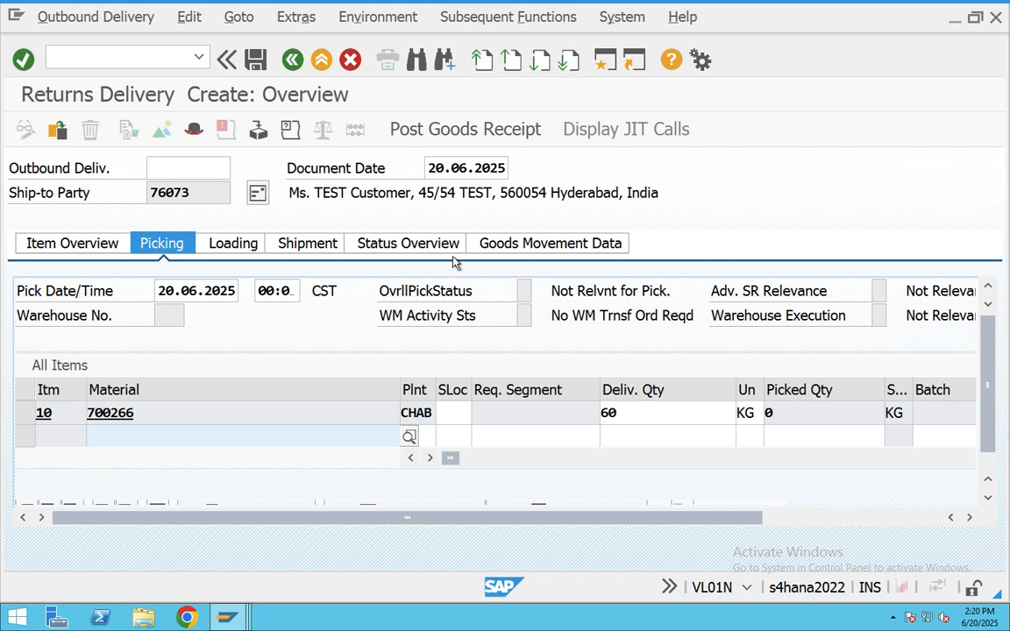
- Set item 10's storage location to BAN1 and post the goods receipt
{"action": "left_click", "coordinate": [456, 412]}
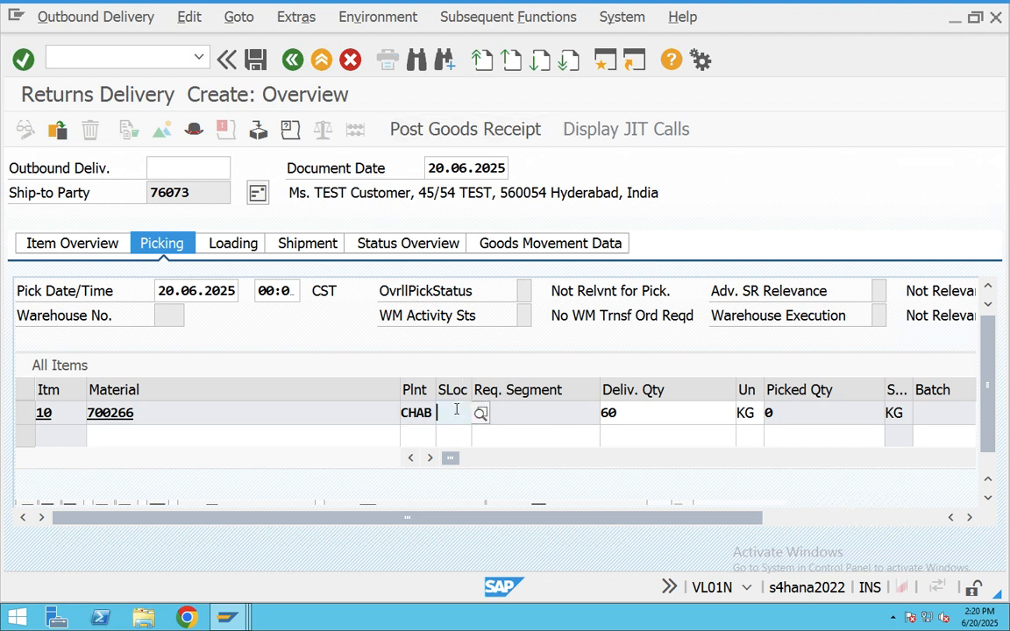
{"action": "left_click", "coordinate": [456, 410]}
{"action": "left_click", "coordinate": [456, 431]}
{"action": "left_click", "coordinate": [793, 417]}
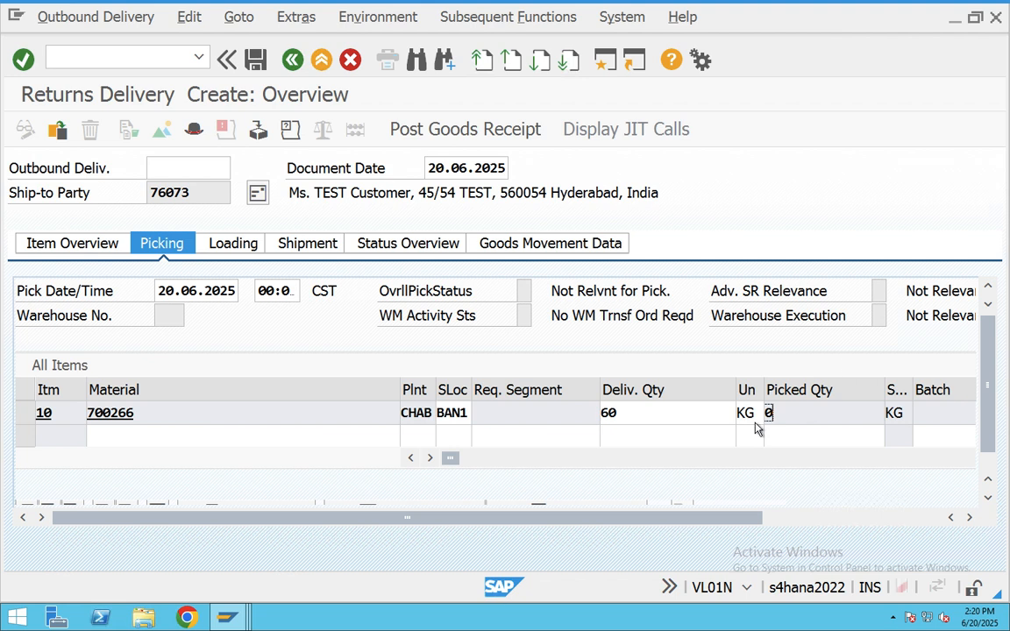
{"action": "left_click", "coordinate": [443, 129]}
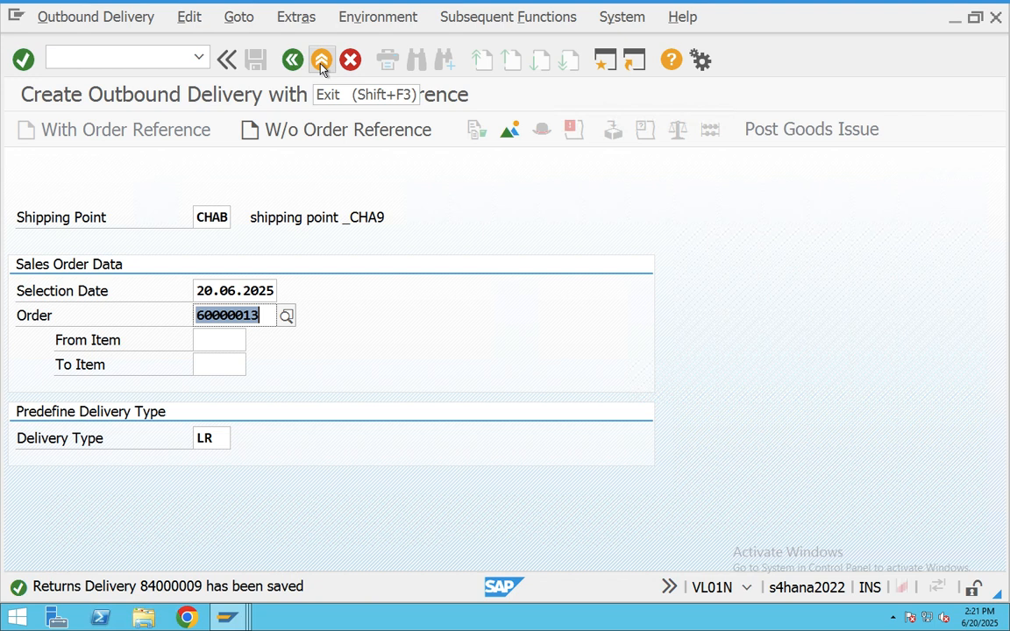
- Display the pick-up in VA03 and review item 10's status overview
{"action": "left_click", "coordinate": [322, 60]}
{"action": "type", "text": "VA0"}
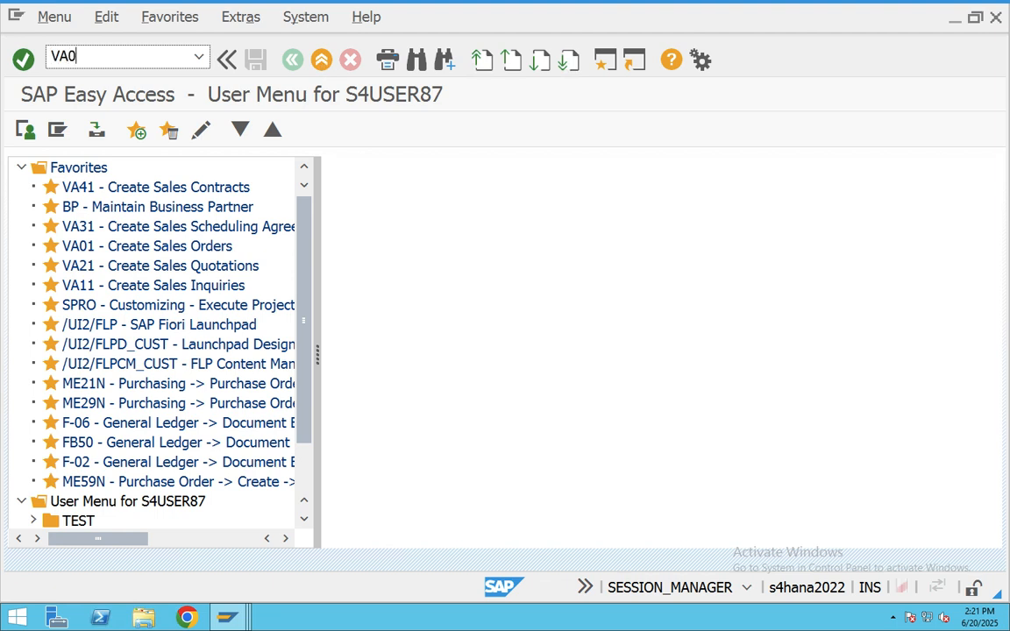
{"action": "type", "text": "3"}
{"action": "key", "text": "Return"}
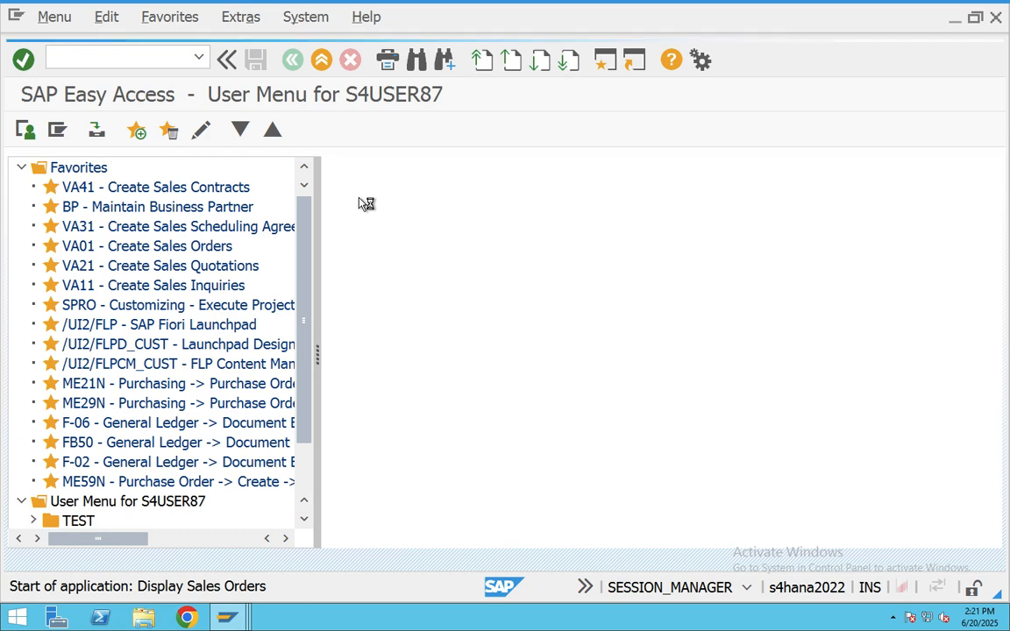
{"action": "key", "text": "Return"}
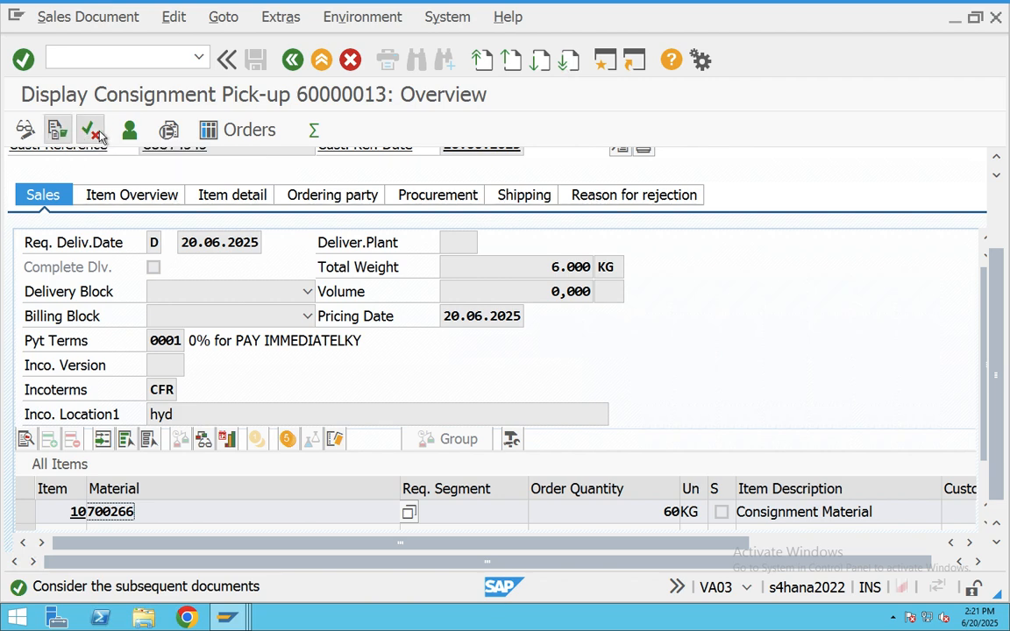
{"action": "left_click", "coordinate": [92, 132]}
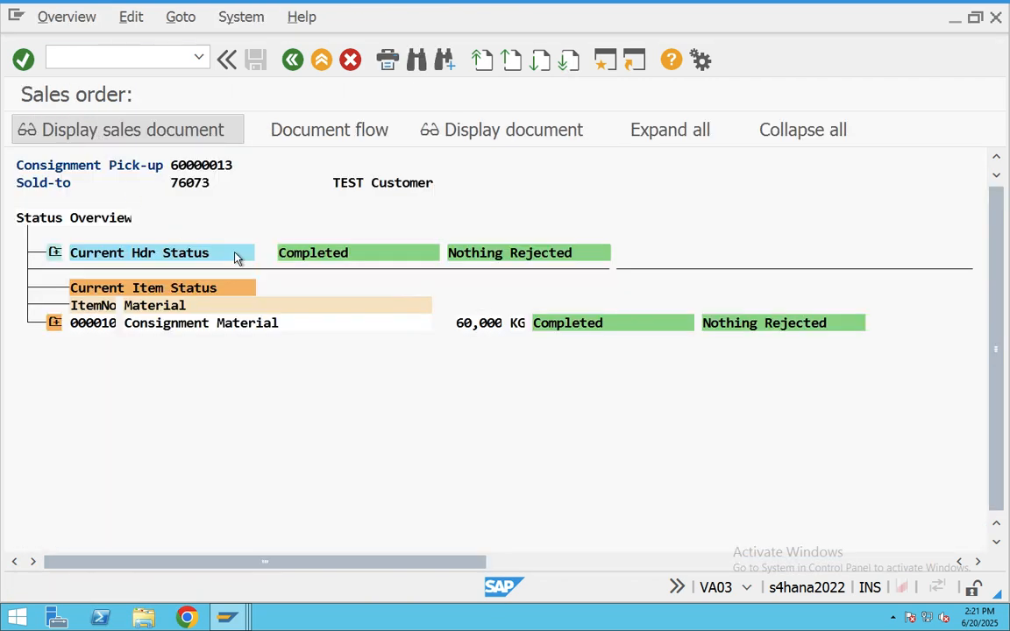
{"action": "left_click", "coordinate": [55, 324]}
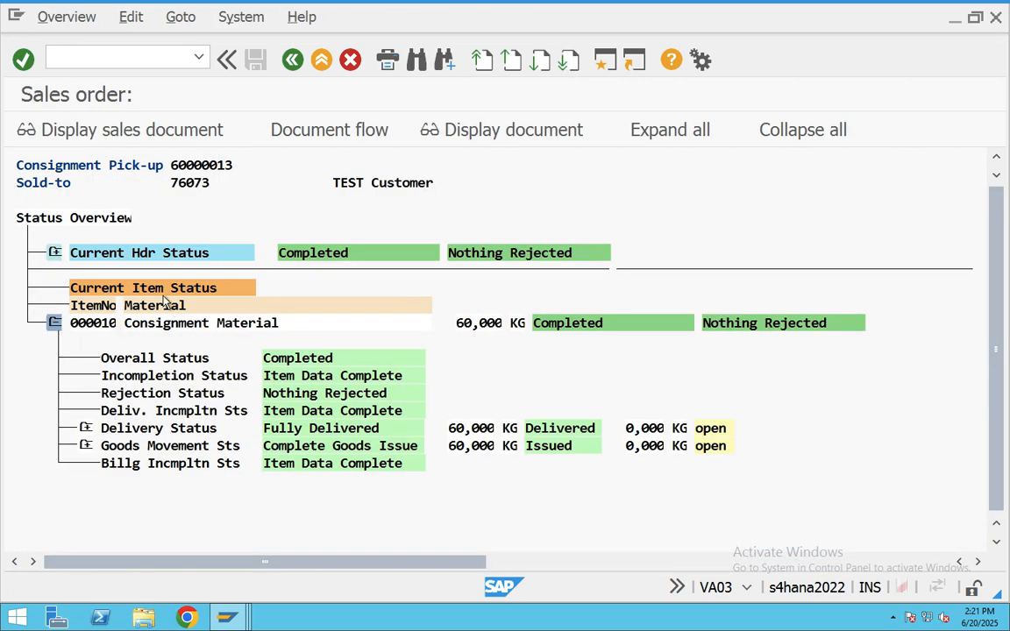
{"action": "left_click", "coordinate": [294, 59]}
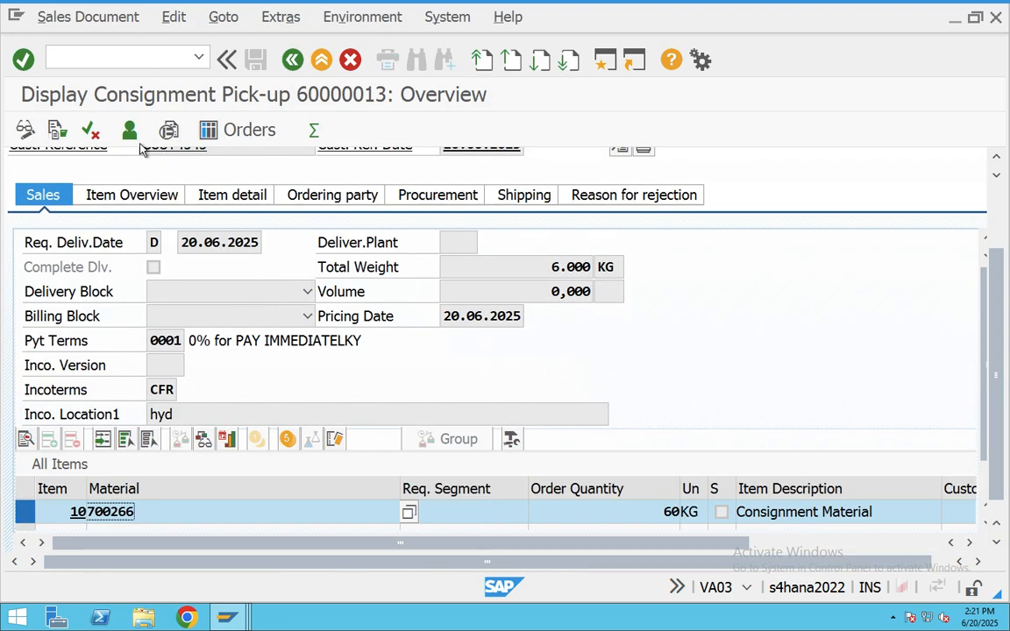
- Inspect the document flow's goods movement 1106, then return to the main menu
{"action": "key", "text": "F5"}
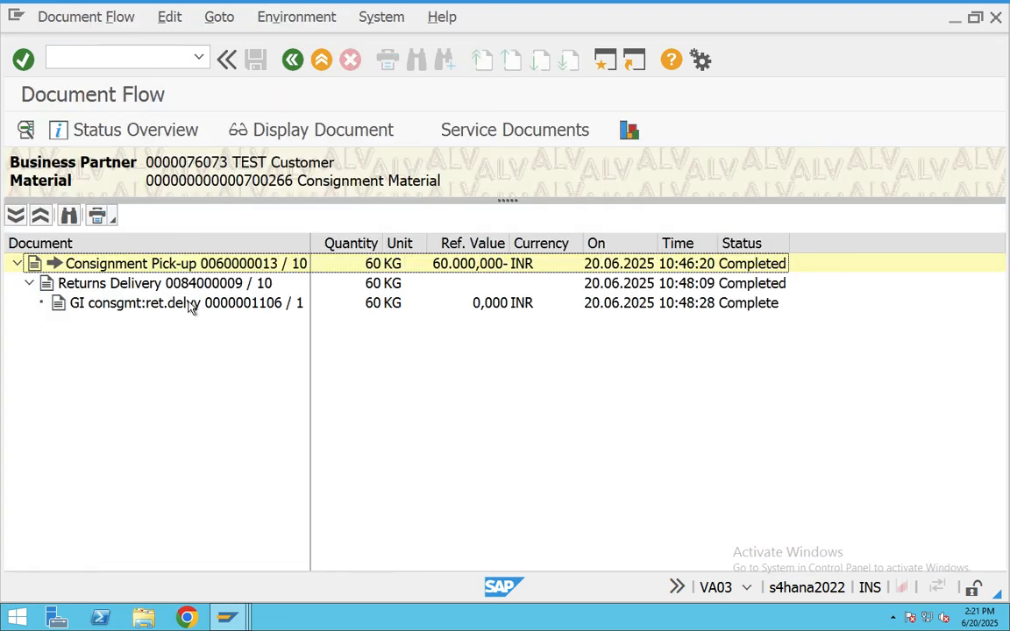
{"action": "left_click", "coordinate": [119, 304]}
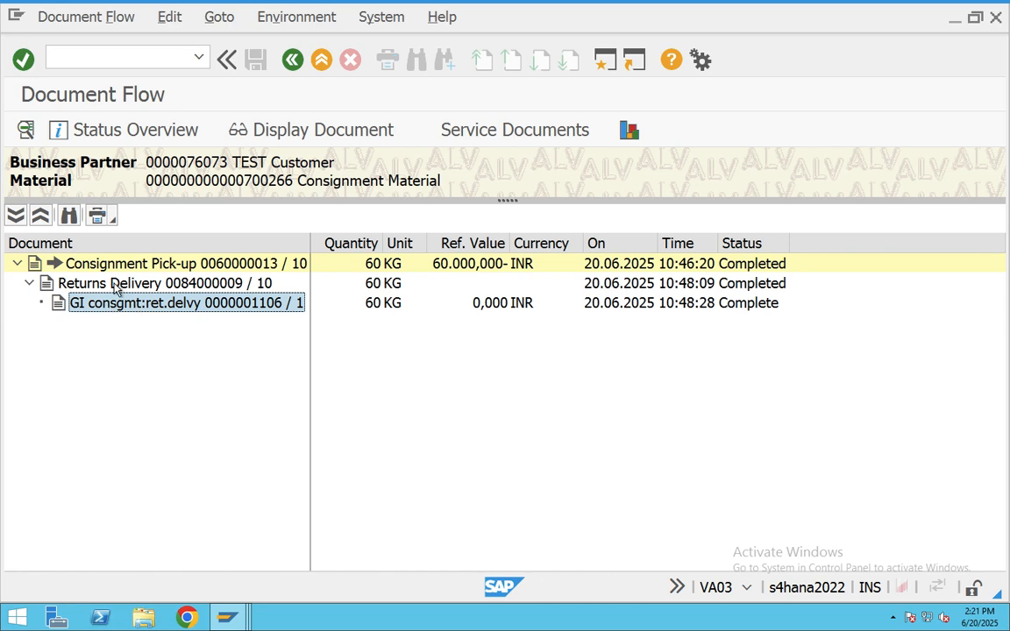
{"action": "left_click", "coordinate": [320, 62]}
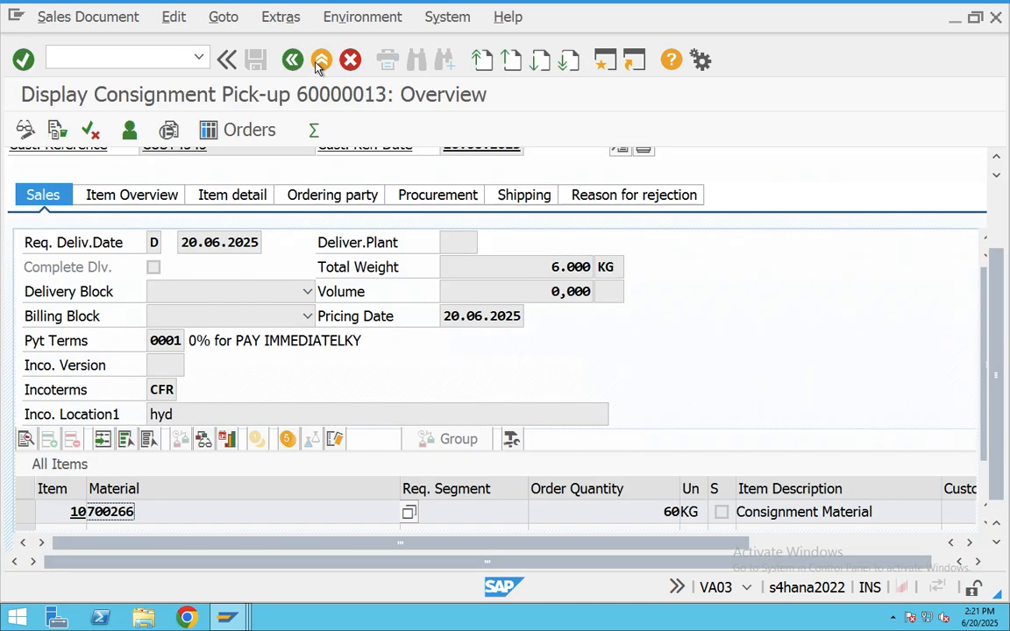
{"action": "left_click", "coordinate": [319, 63]}
- Run MMBE for material 700266 in plant CHAB, confirm 460,000 KG unrestricted in BAN1, then return to Teams
{"action": "type", "text": "mmbe"}
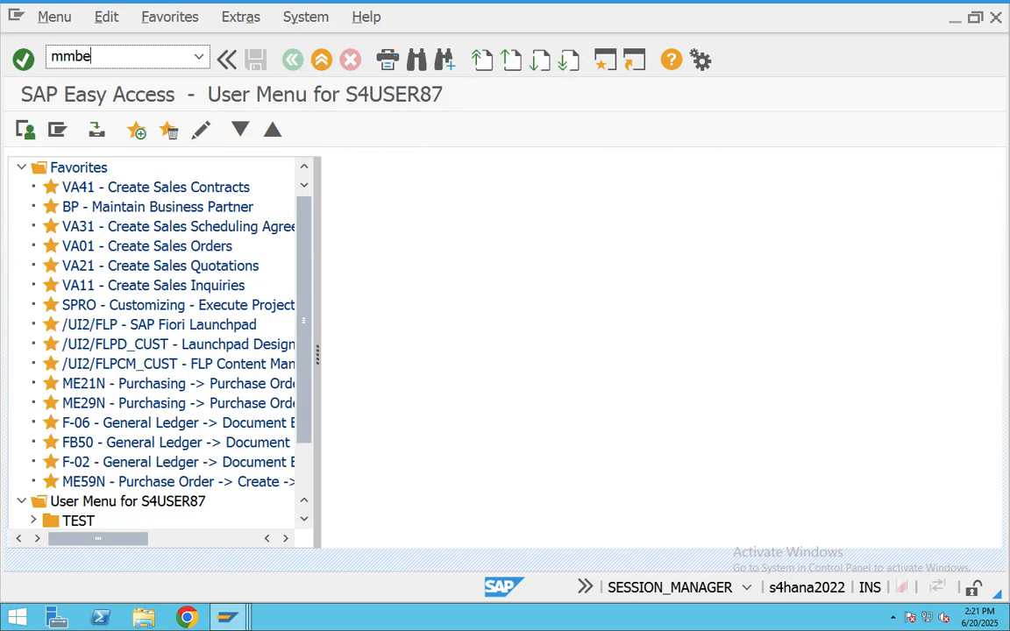
{"action": "key", "text": "Return"}
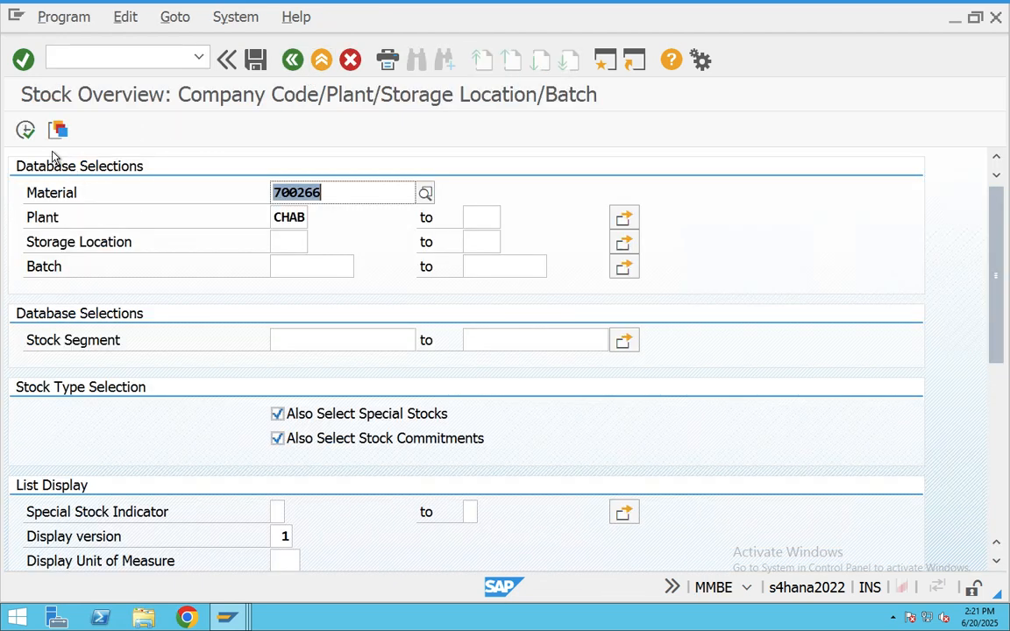
{"action": "left_click", "coordinate": [24, 130]}
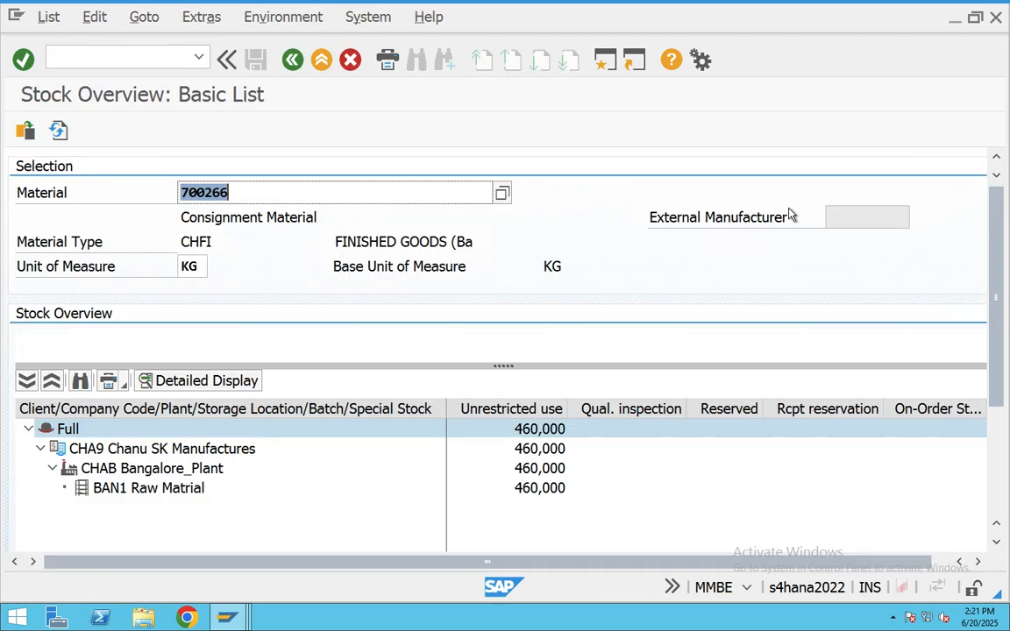
{"action": "left_click", "coordinate": [537, 430]}
{"action": "left_click", "coordinate": [539, 489]}
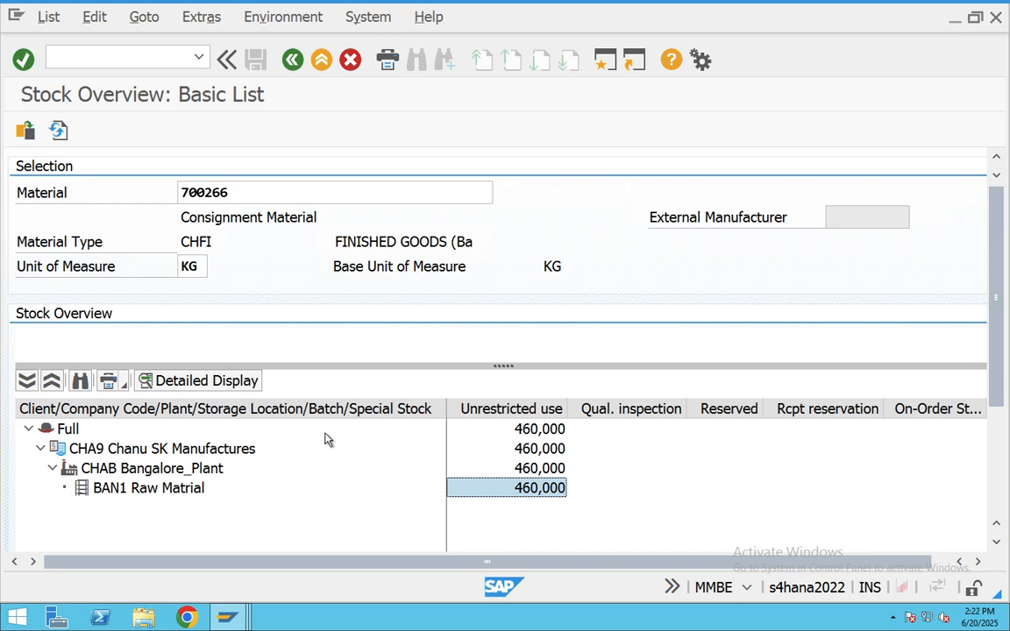
{"action": "key", "text": "ctrl+Right"}
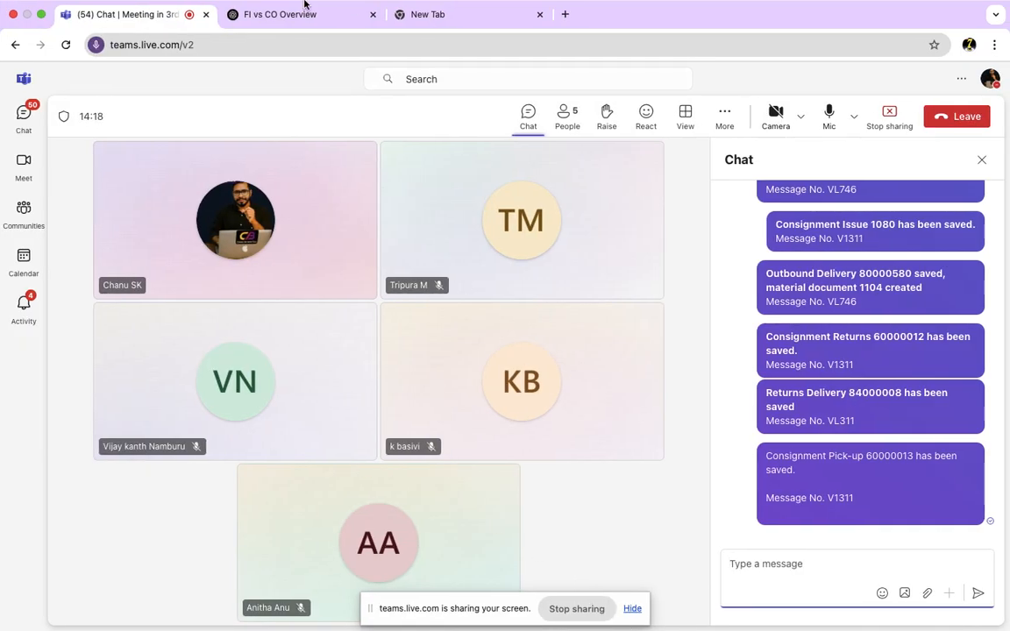
{"action": "mouse_move", "coordinate": [305, 5]}
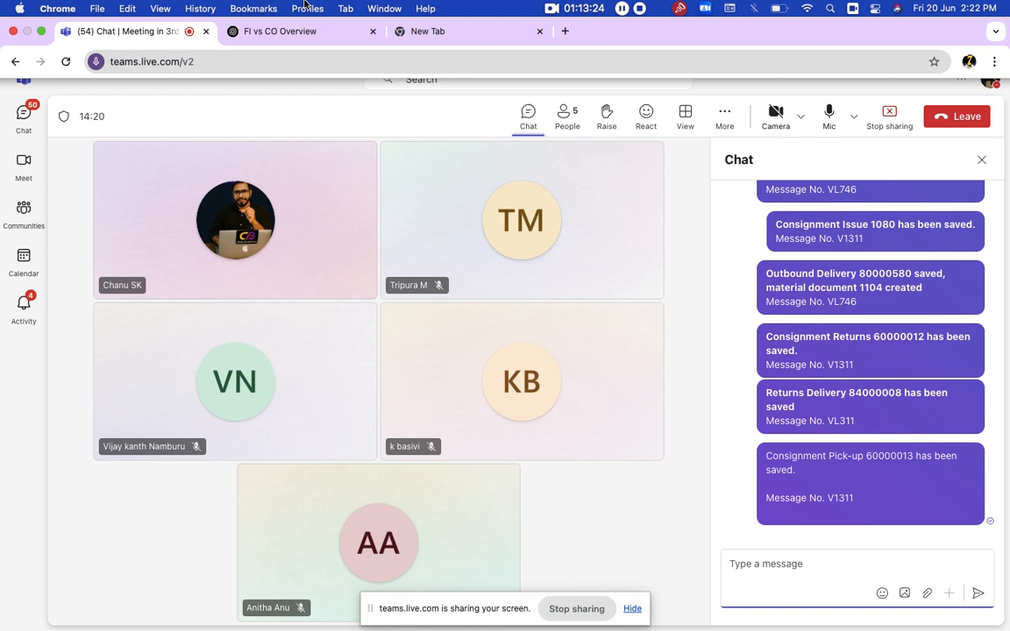